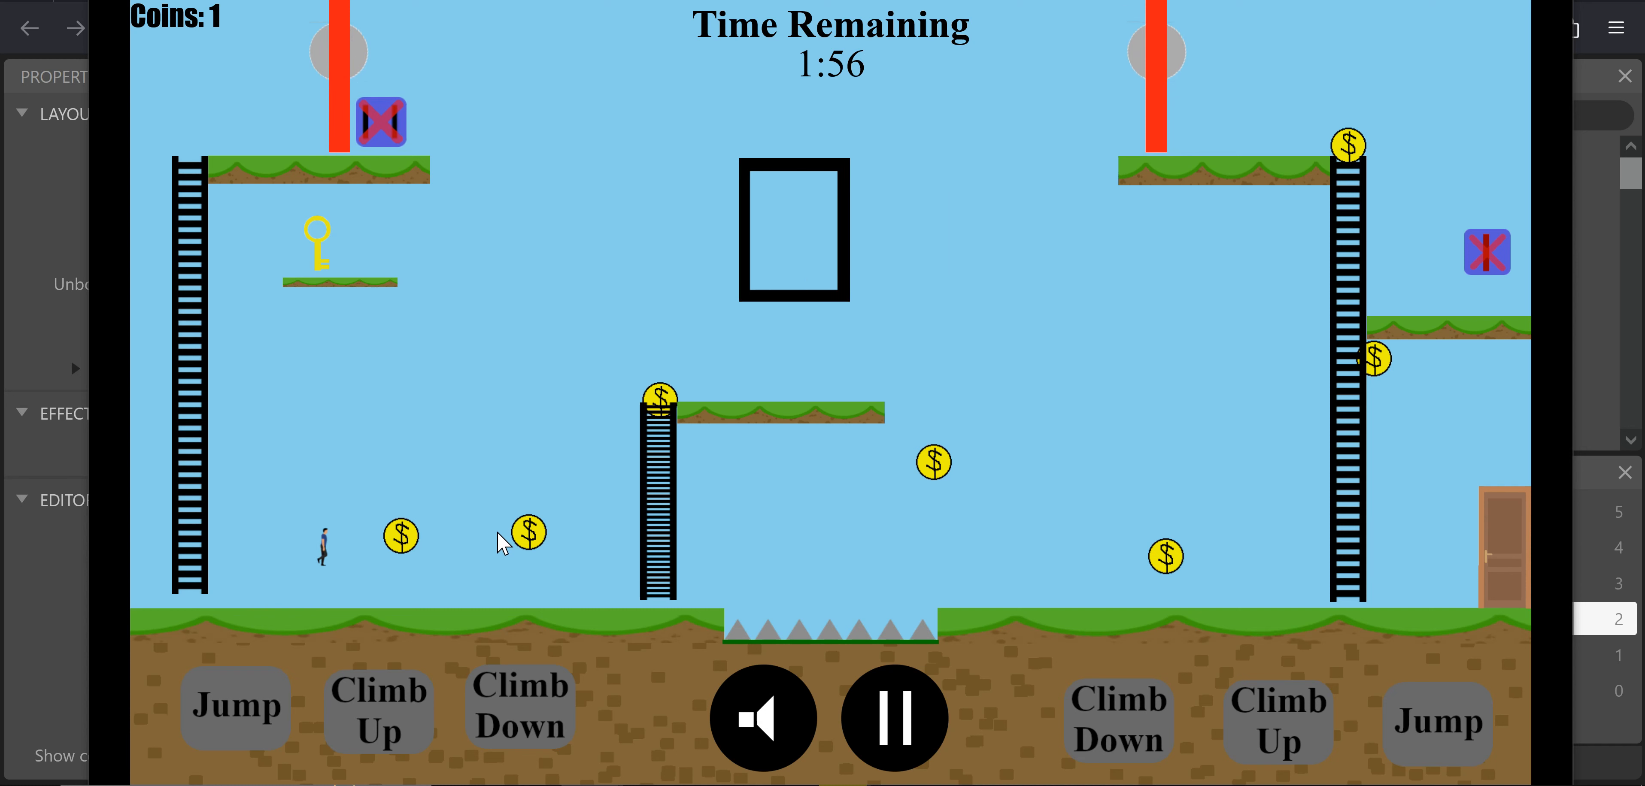
# In the running preview, run and jump the player to the short middle ladder, collecting the two remaining ground-level coins along the way
pyautogui.press('Left')
pyautogui.press('space')
pyautogui.press('Right')
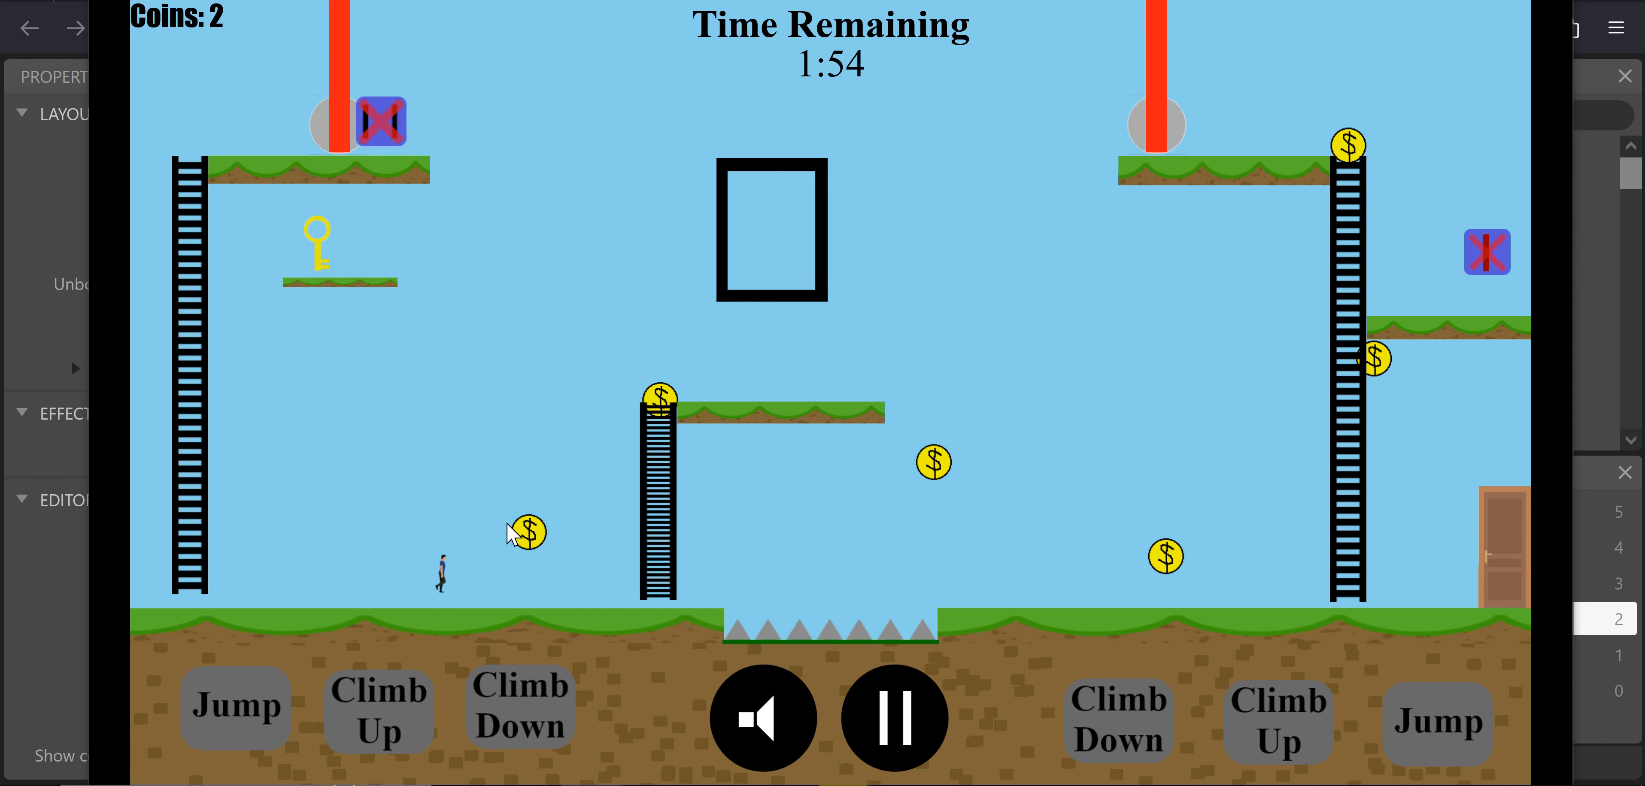
pyautogui.press('space')
pyautogui.press('Right')
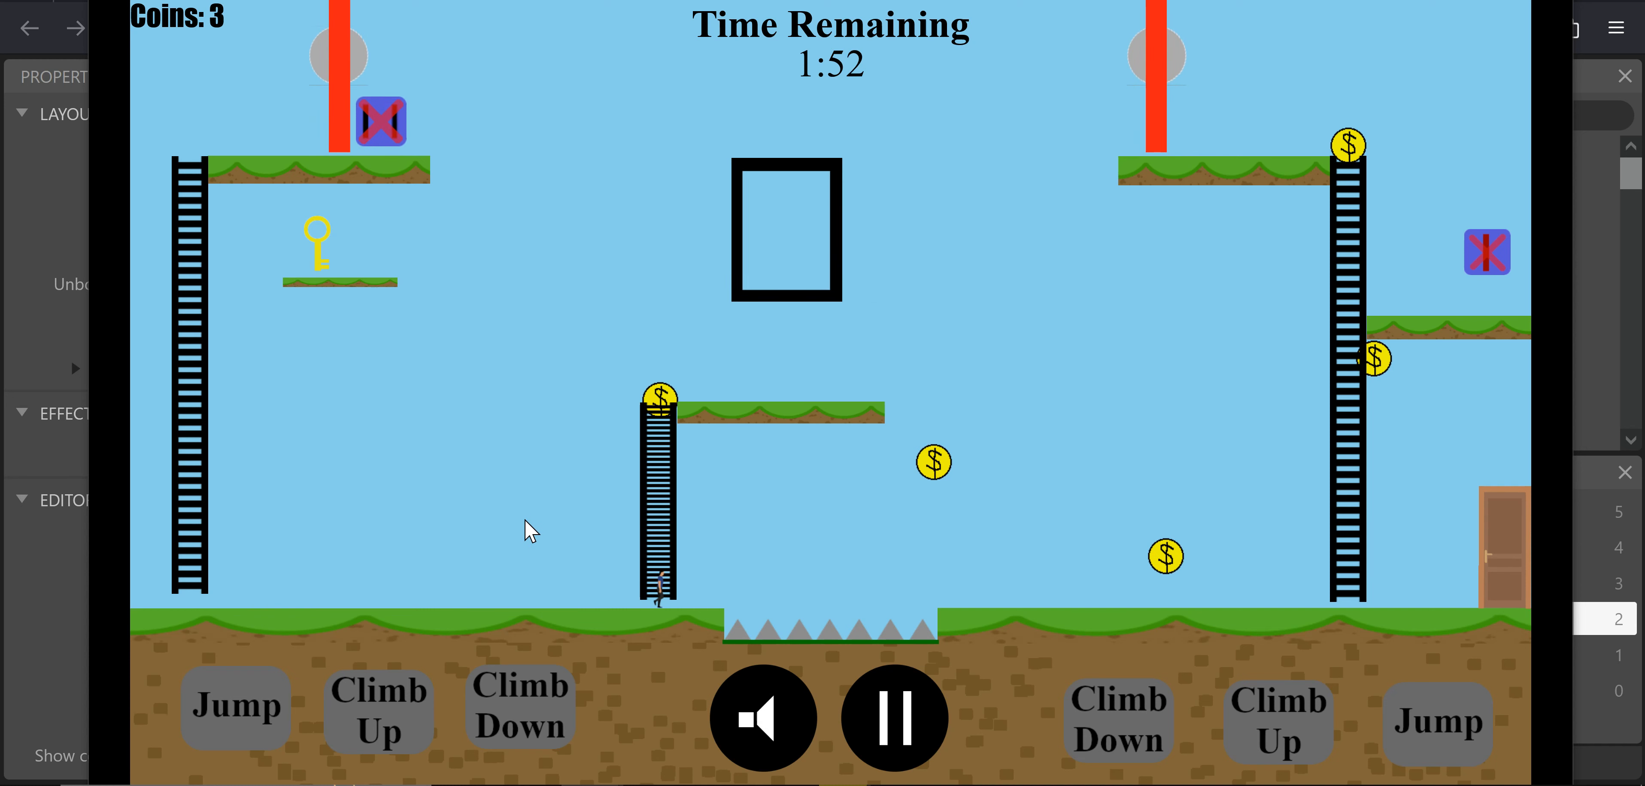
# Test the ladder collision by walking the player back and forth across the middle ladder's base and on into the spikes
pyautogui.press('Left')
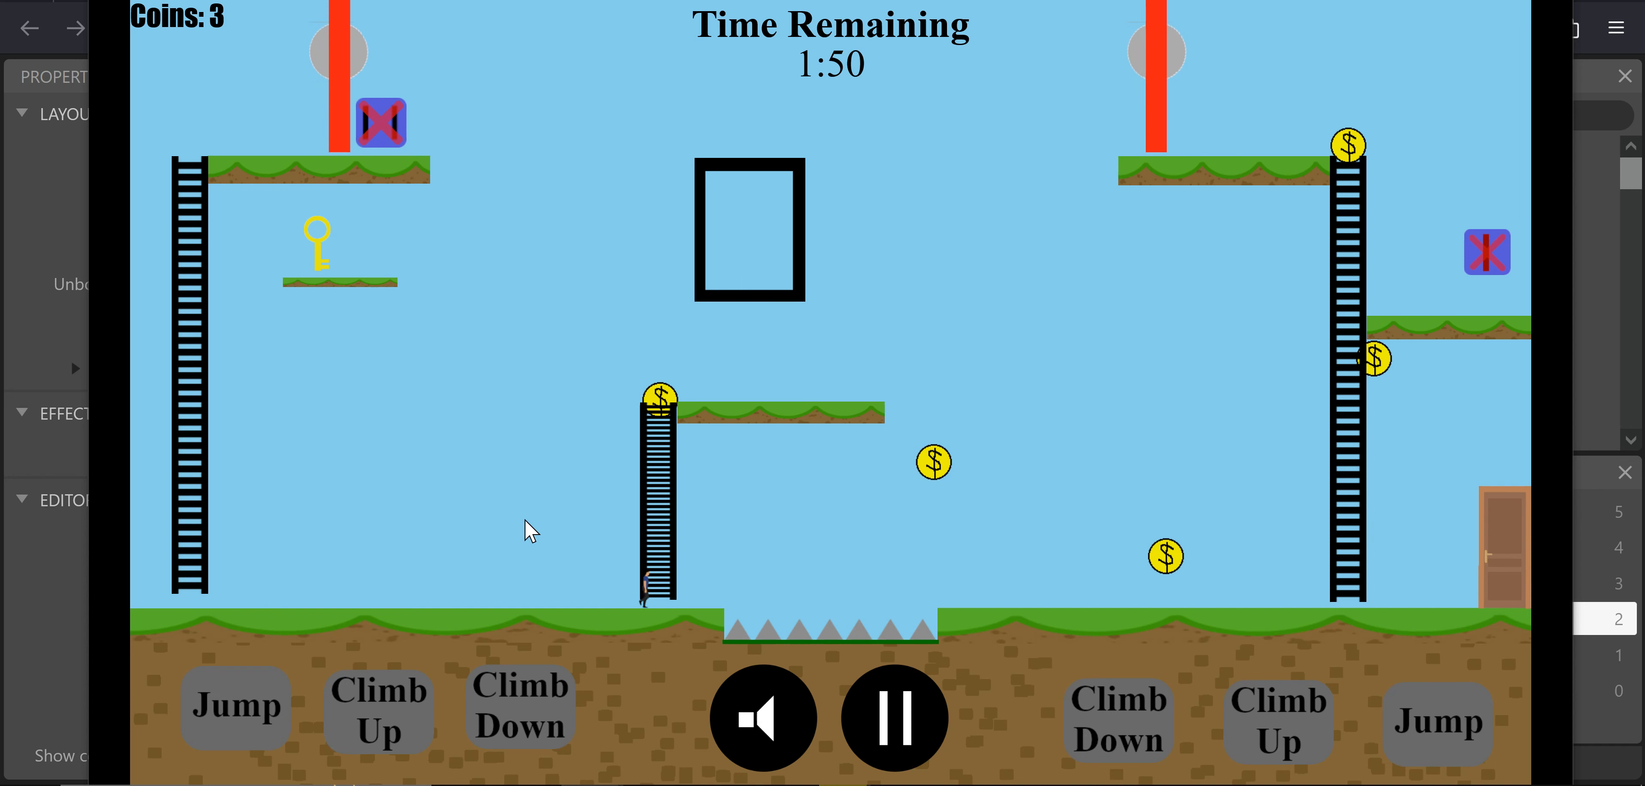
pyautogui.press('Right')
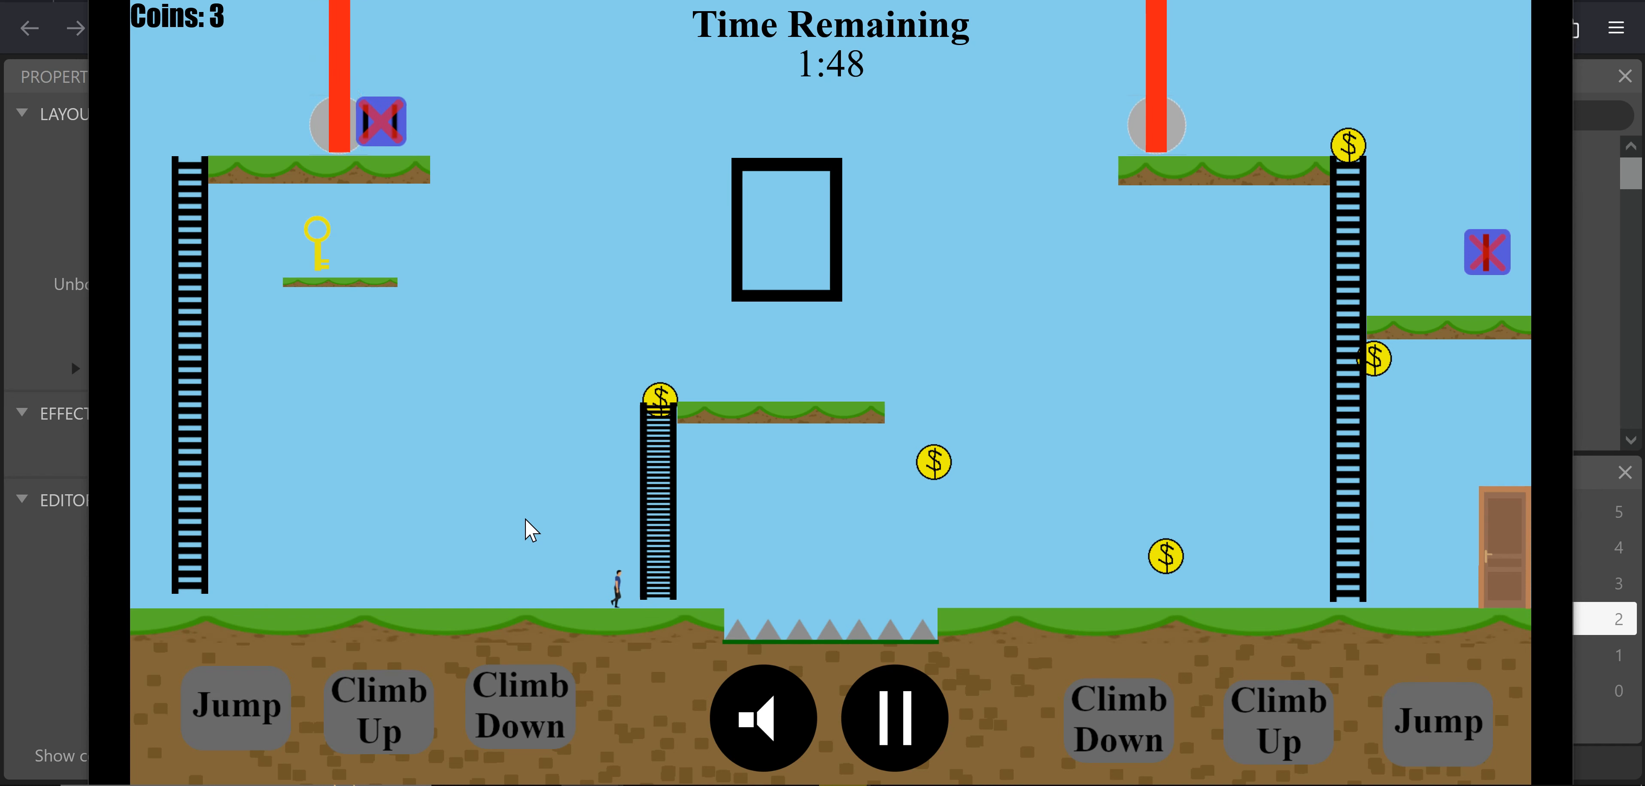
pyautogui.press('Left')
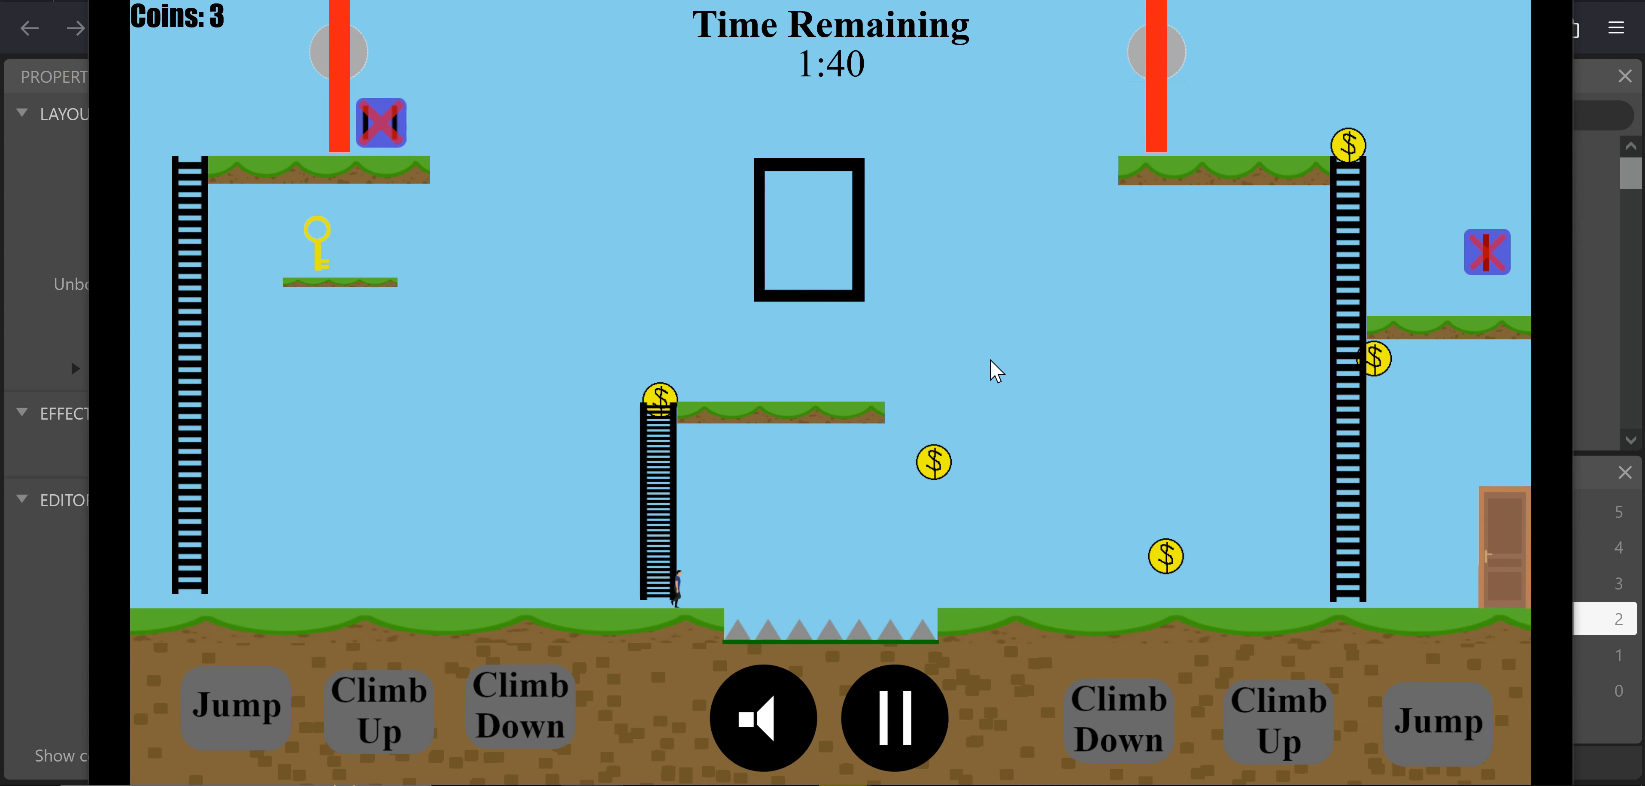
pyautogui.press('Up')
pyautogui.press('Right')
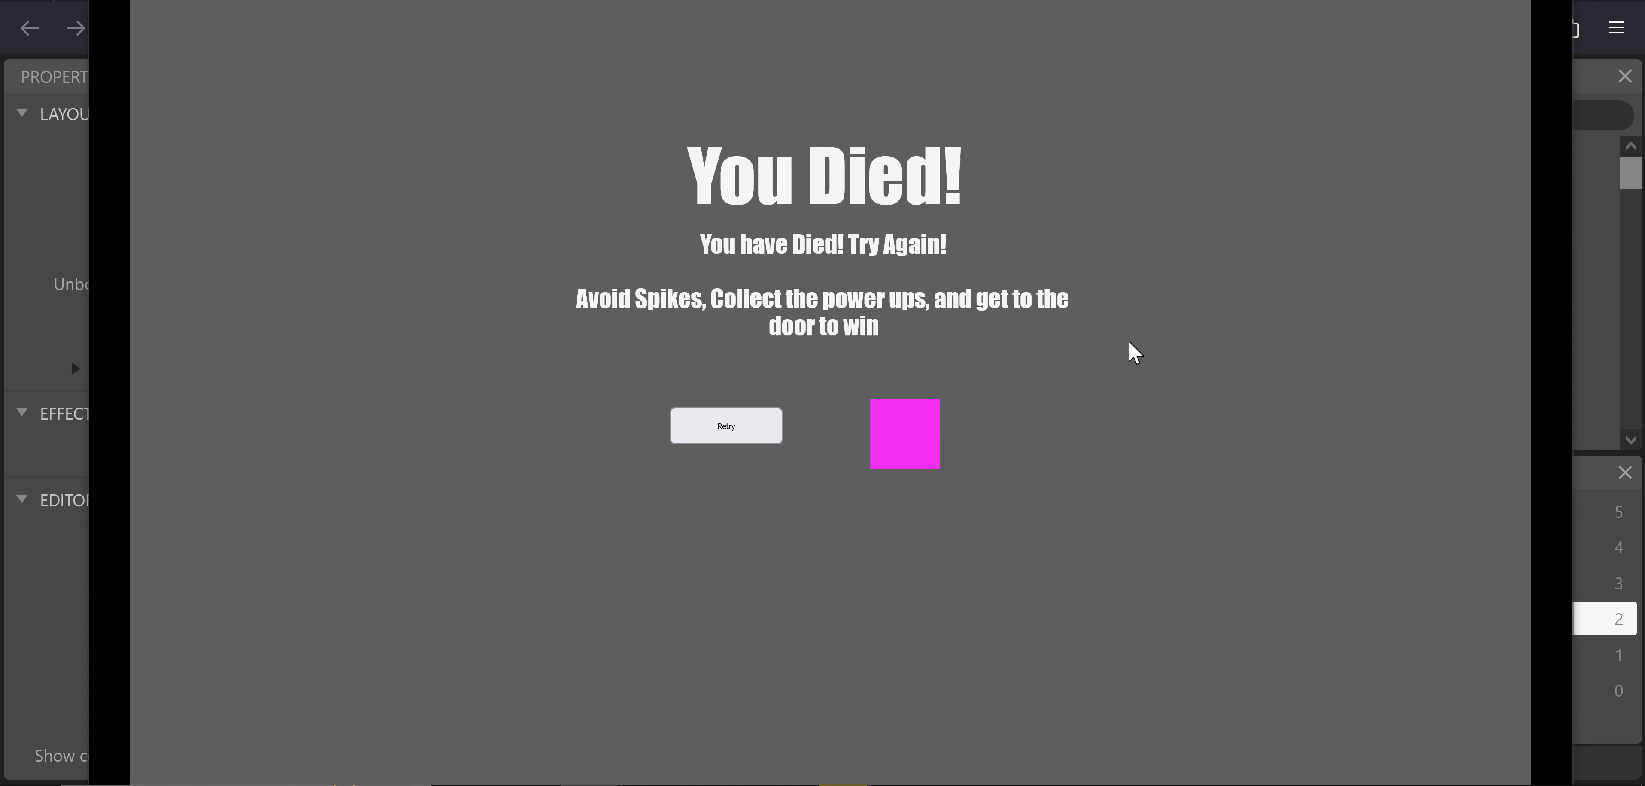
# Retry the level, move the player to the first coin, and close the game preview
pyautogui.click(915, 516)
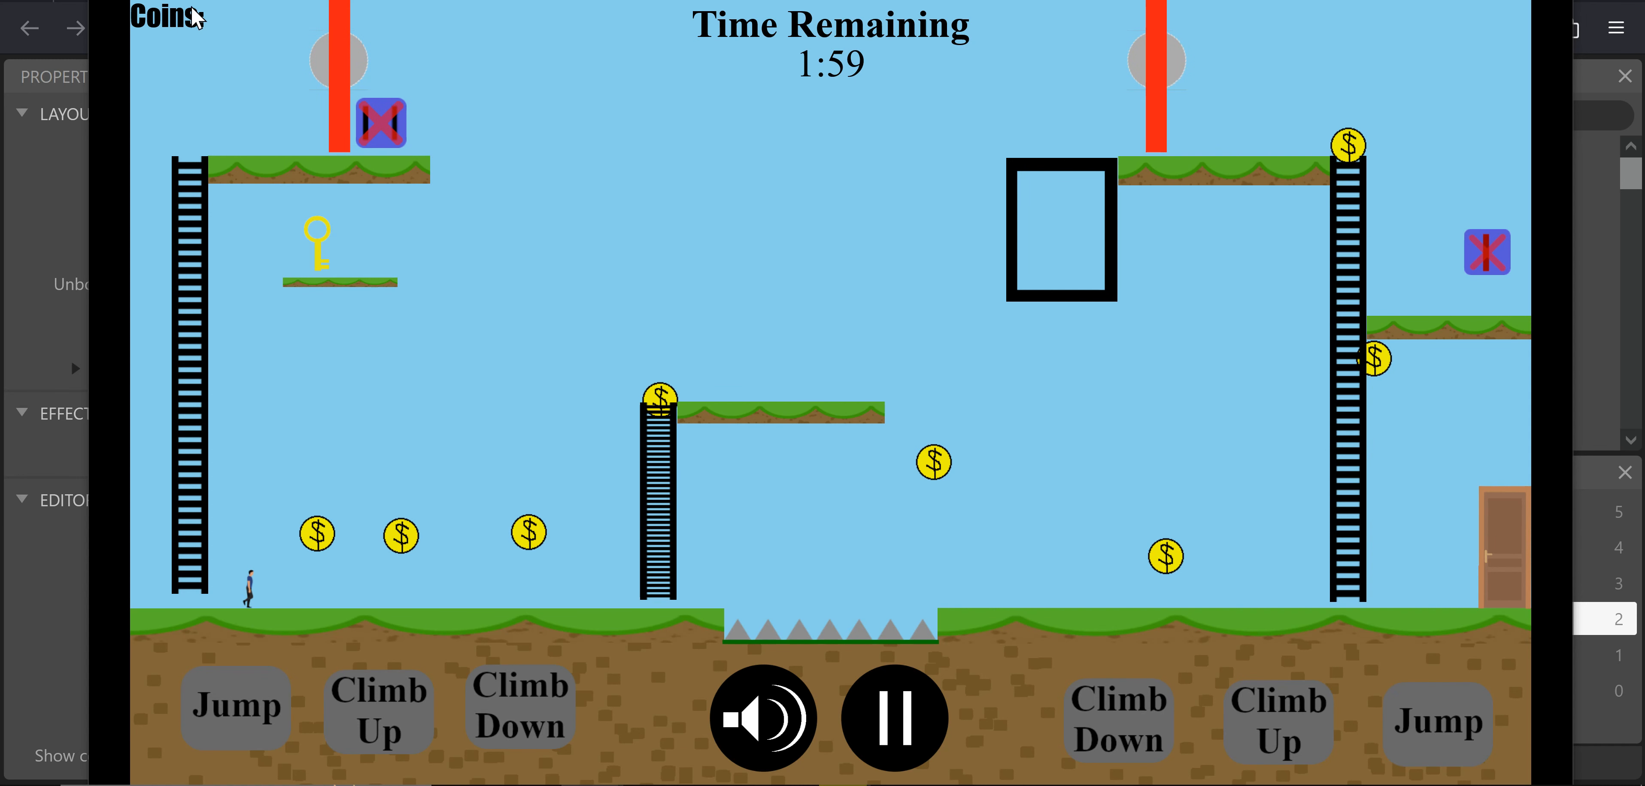
pyautogui.press('Right')
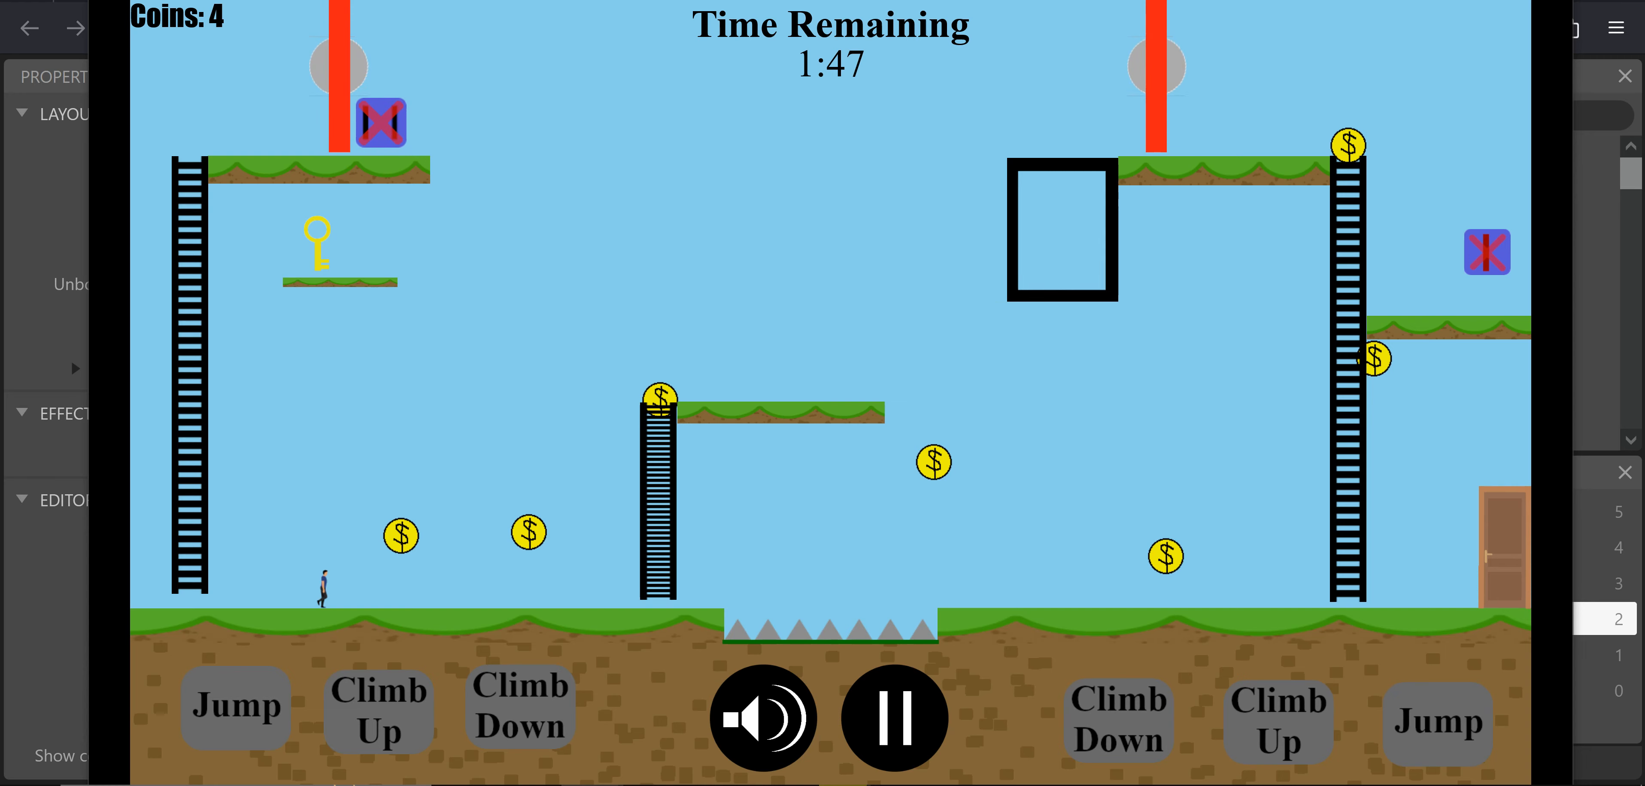
pyautogui.hotkey('alt', 'F4')
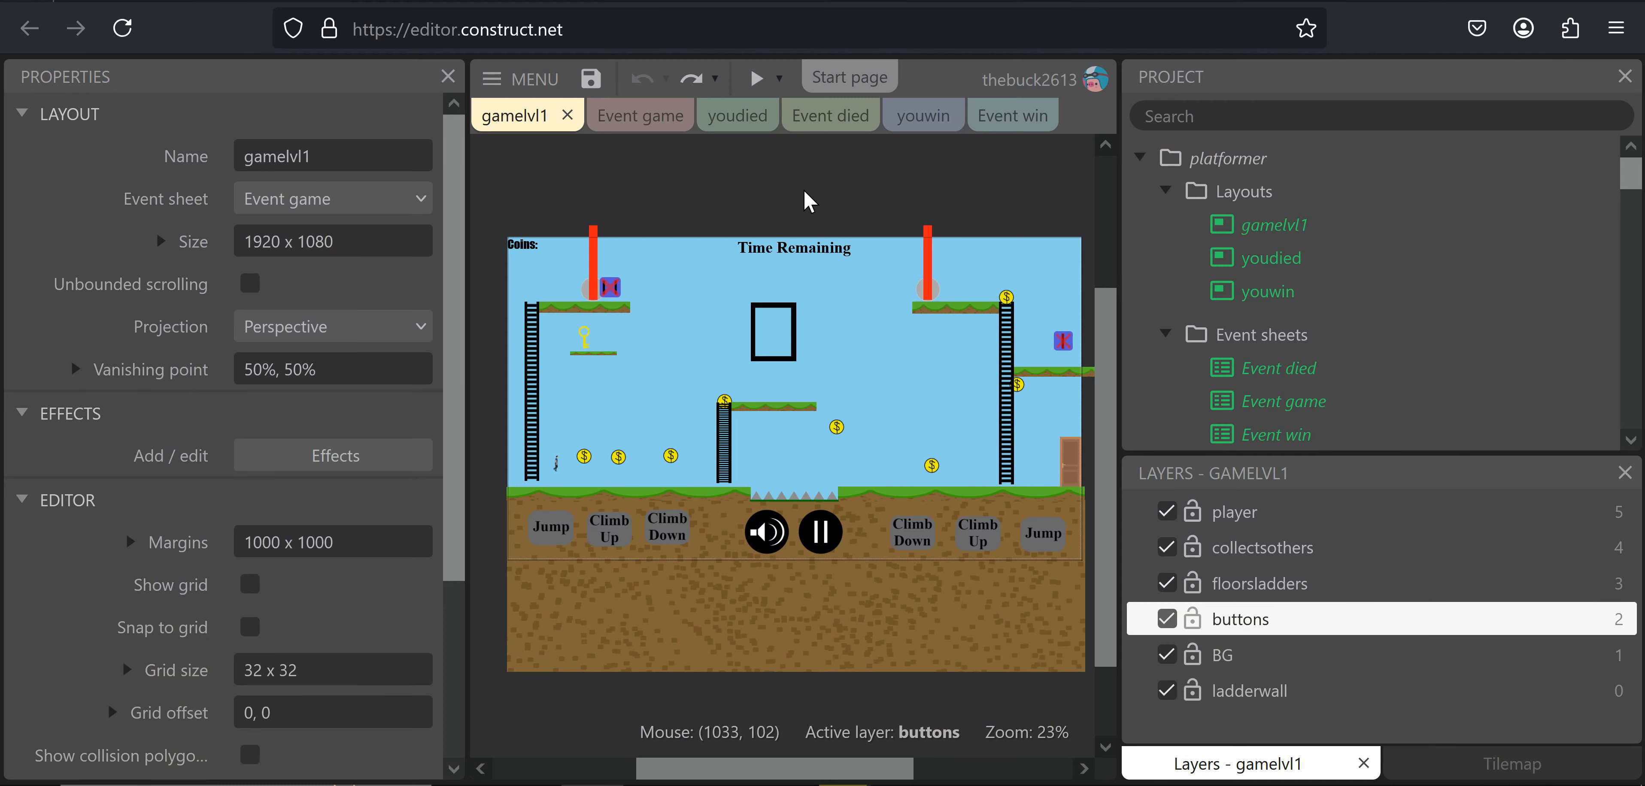
# Open the Event game sheet, check the onstartoflayout group, and expand the playeroverlapping group to show its ladder events
pyautogui.click(642, 116)
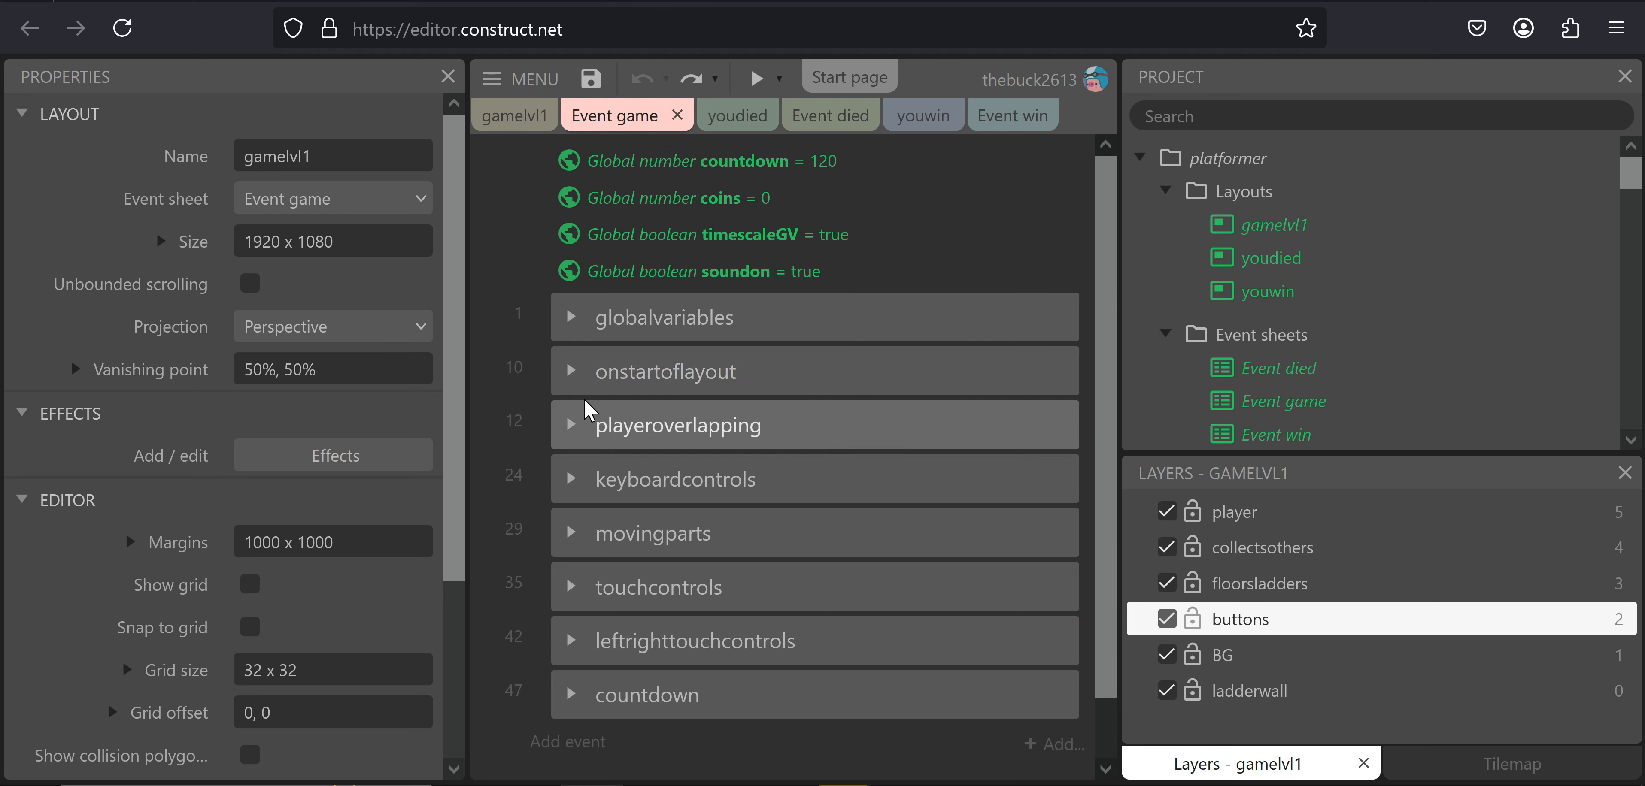
pyautogui.click(571, 371)
pyautogui.scroll(-2, 735, 357)
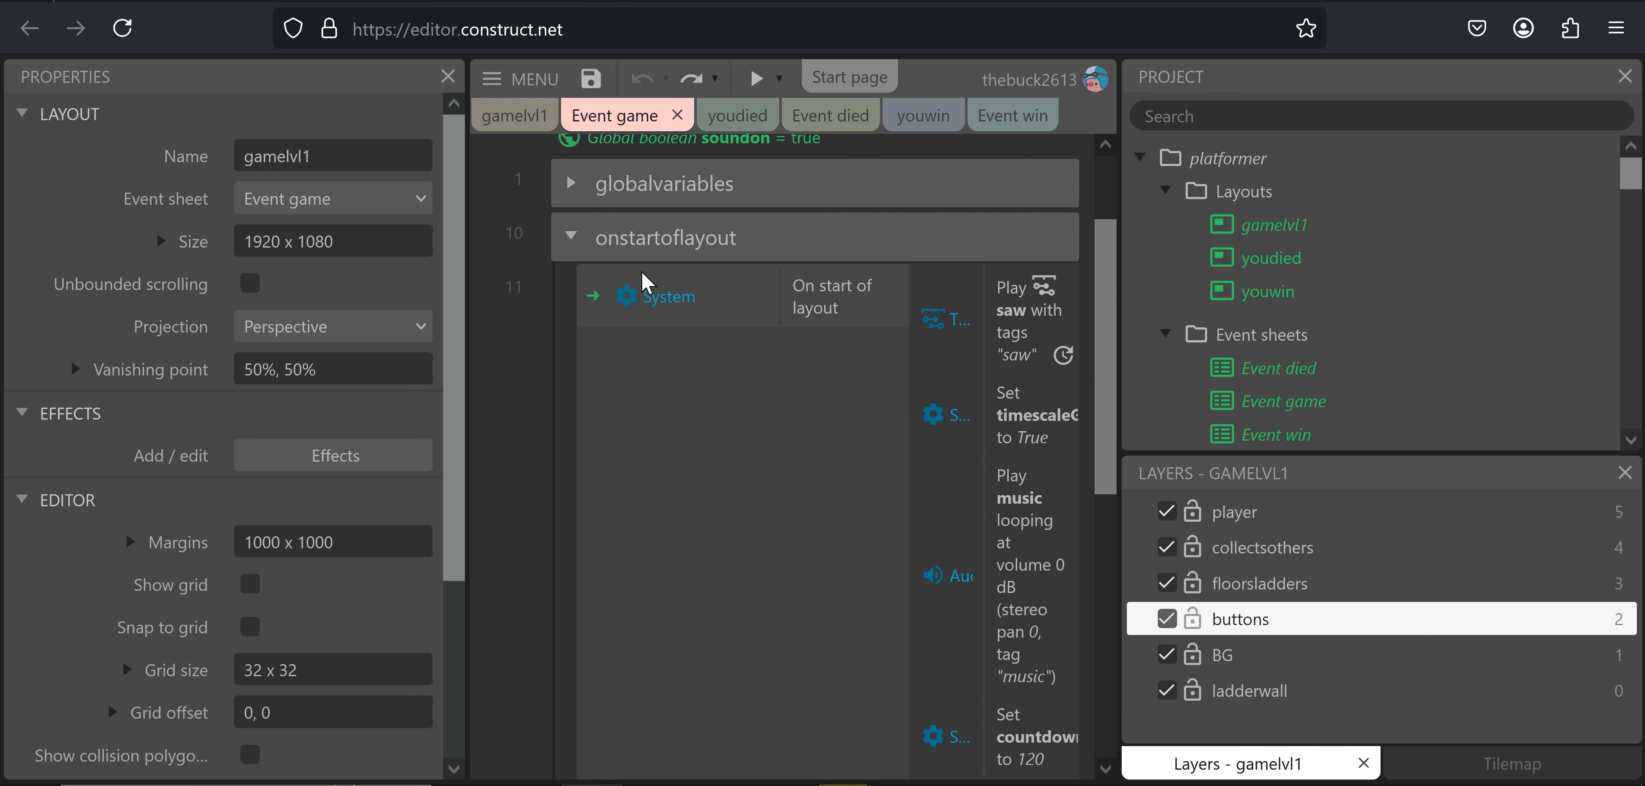
pyautogui.click(571, 240)
pyautogui.click(579, 366)
pyautogui.scroll(-2, 753, 347)
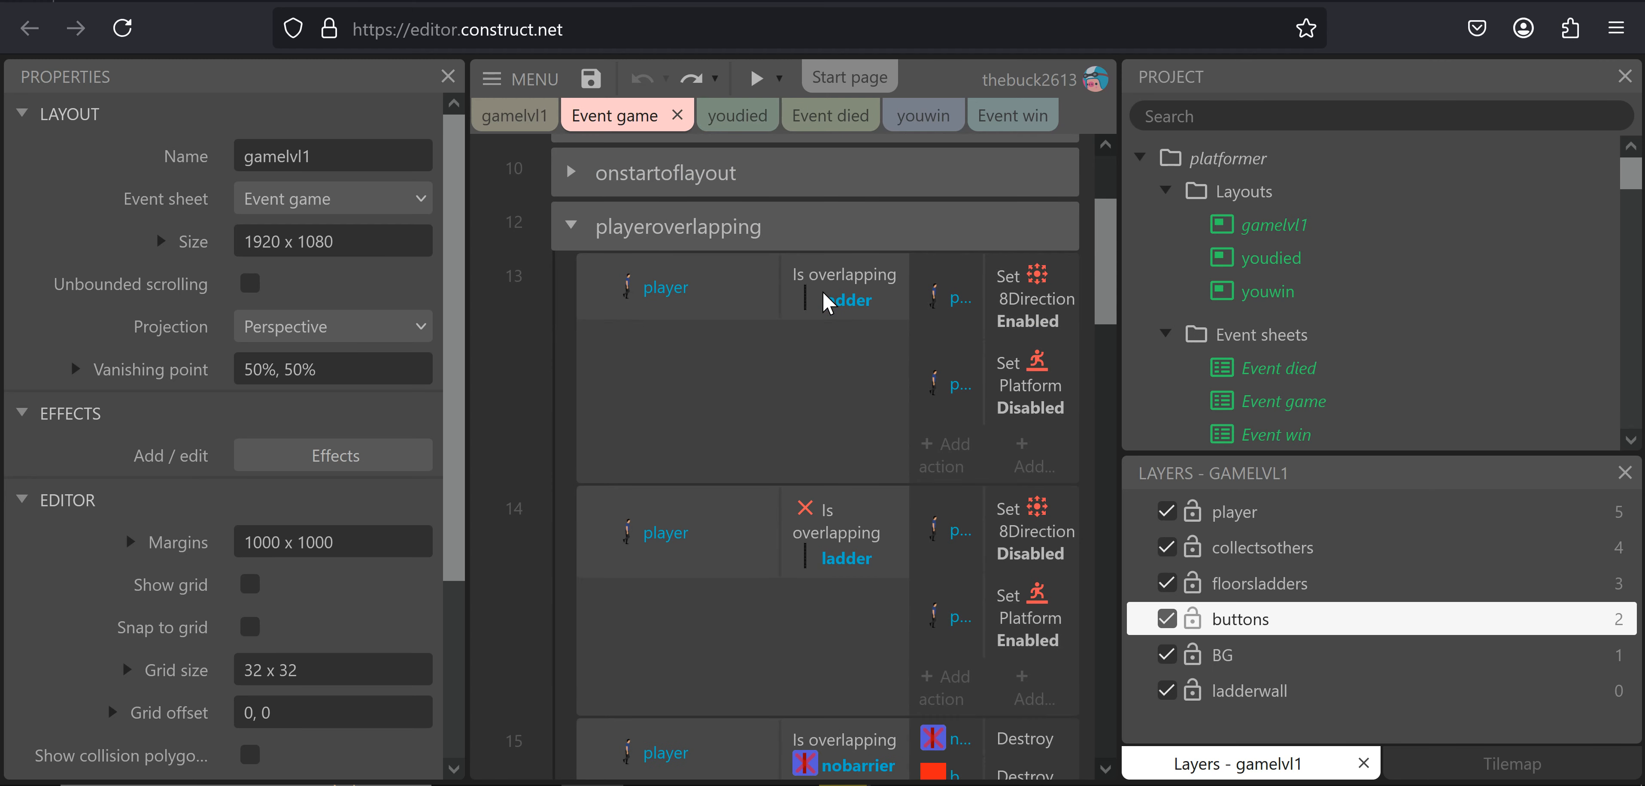
# Duplicate the whole event that runs when the player is overlapping the ladder
pyautogui.click(774, 288)
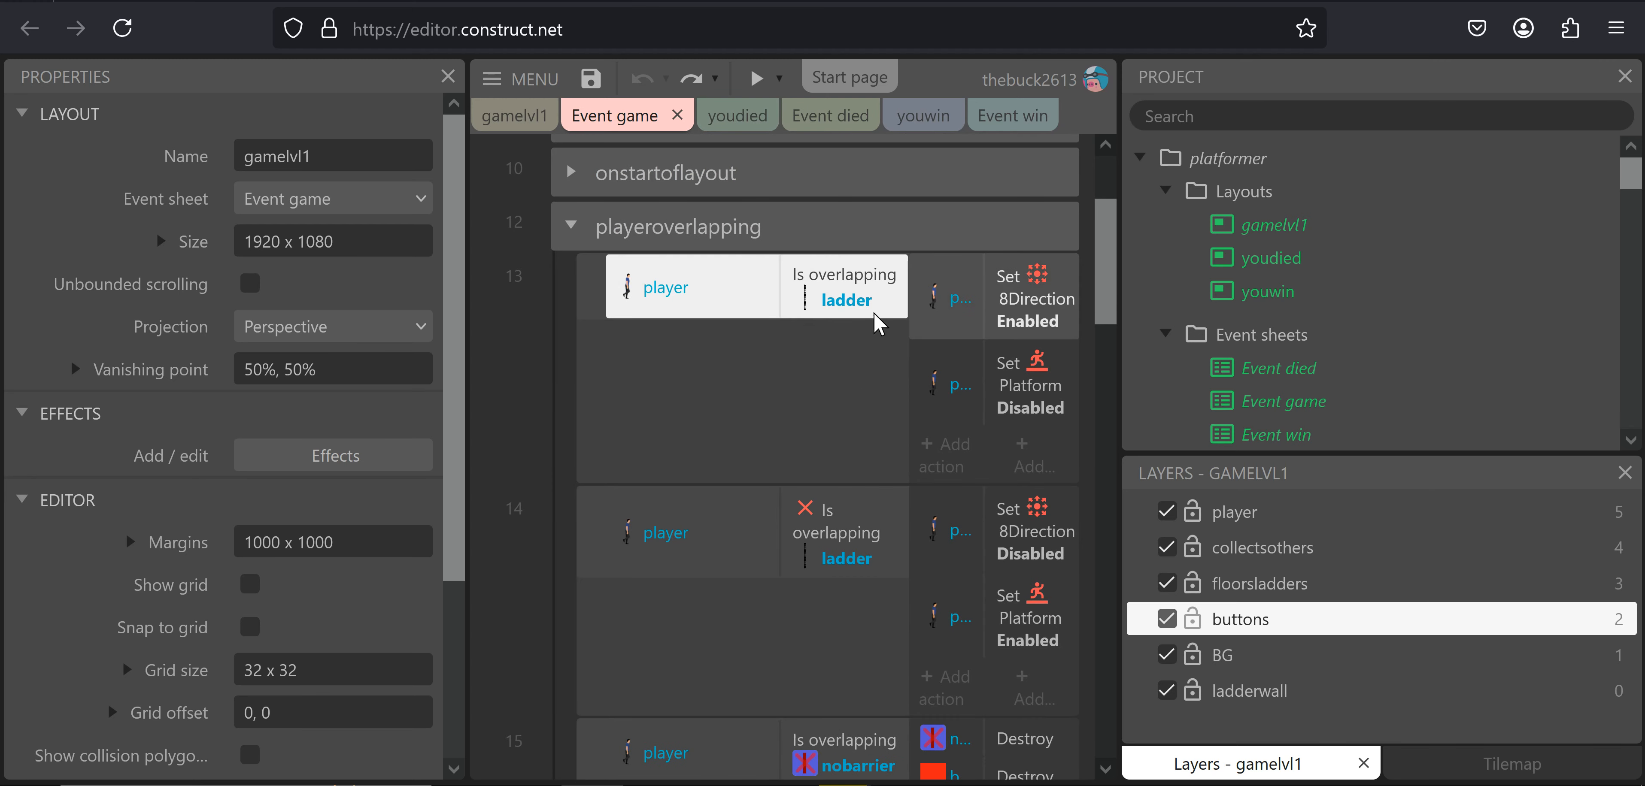
pyautogui.click(771, 408)
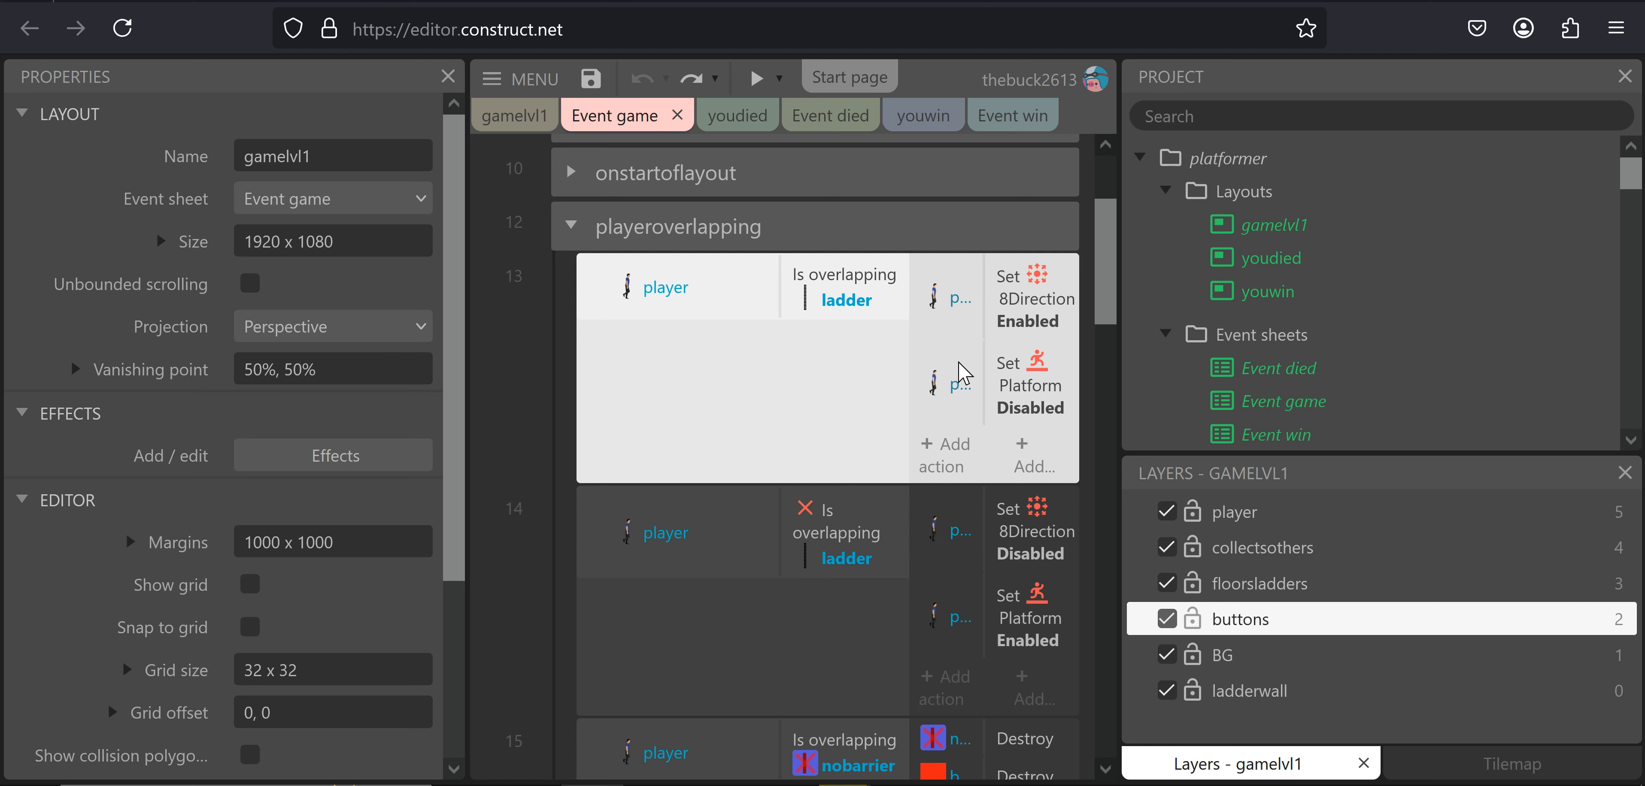
pyautogui.hotkey('ctrl', 'v')
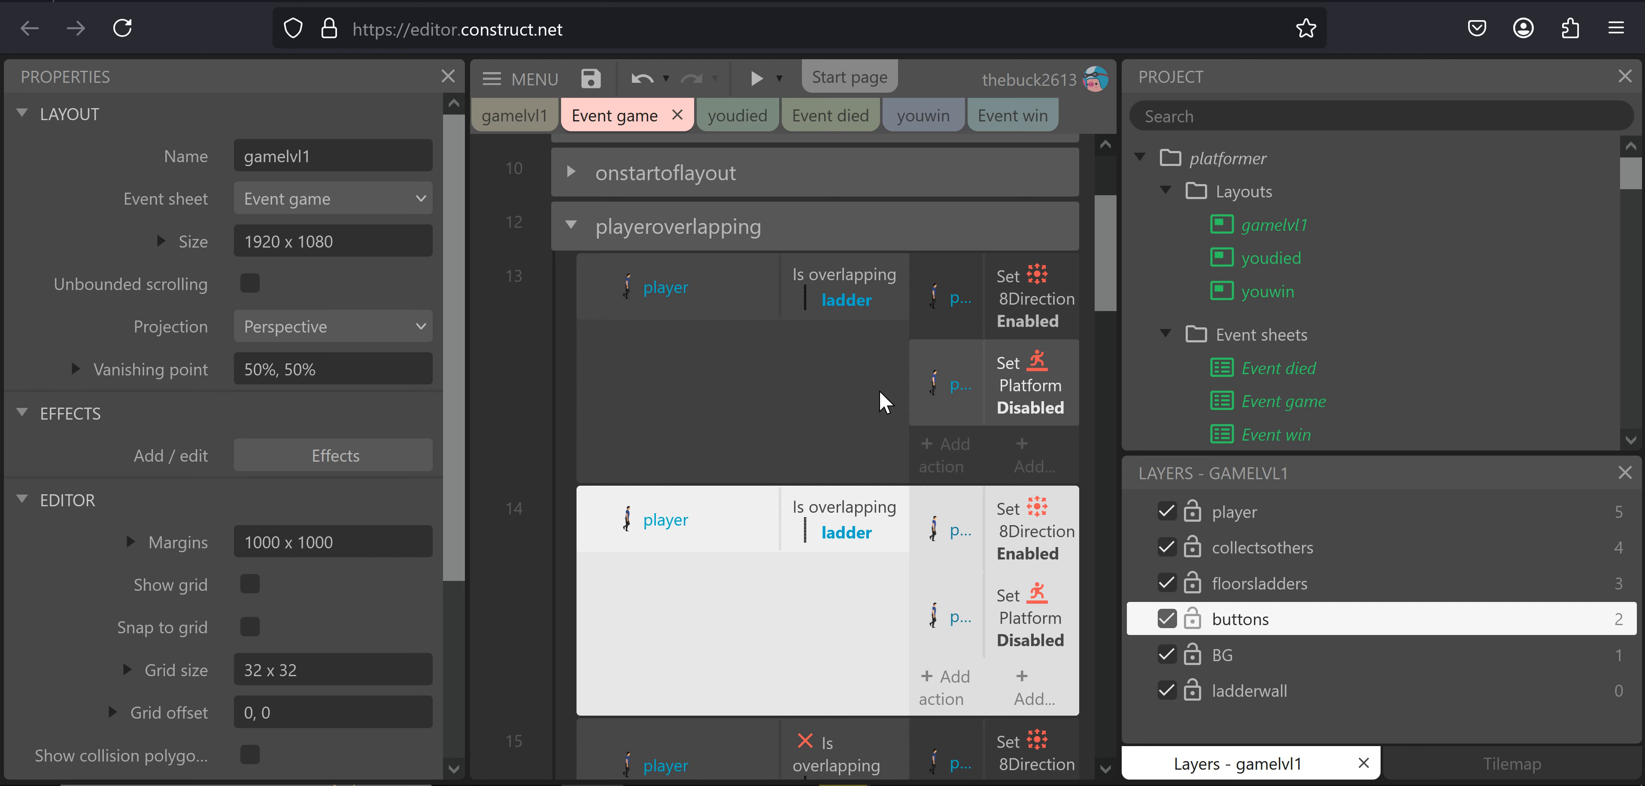
# Add a second player condition, Platform is on floor, to the duplicated ladder-overlap event
pyautogui.click(838, 539)
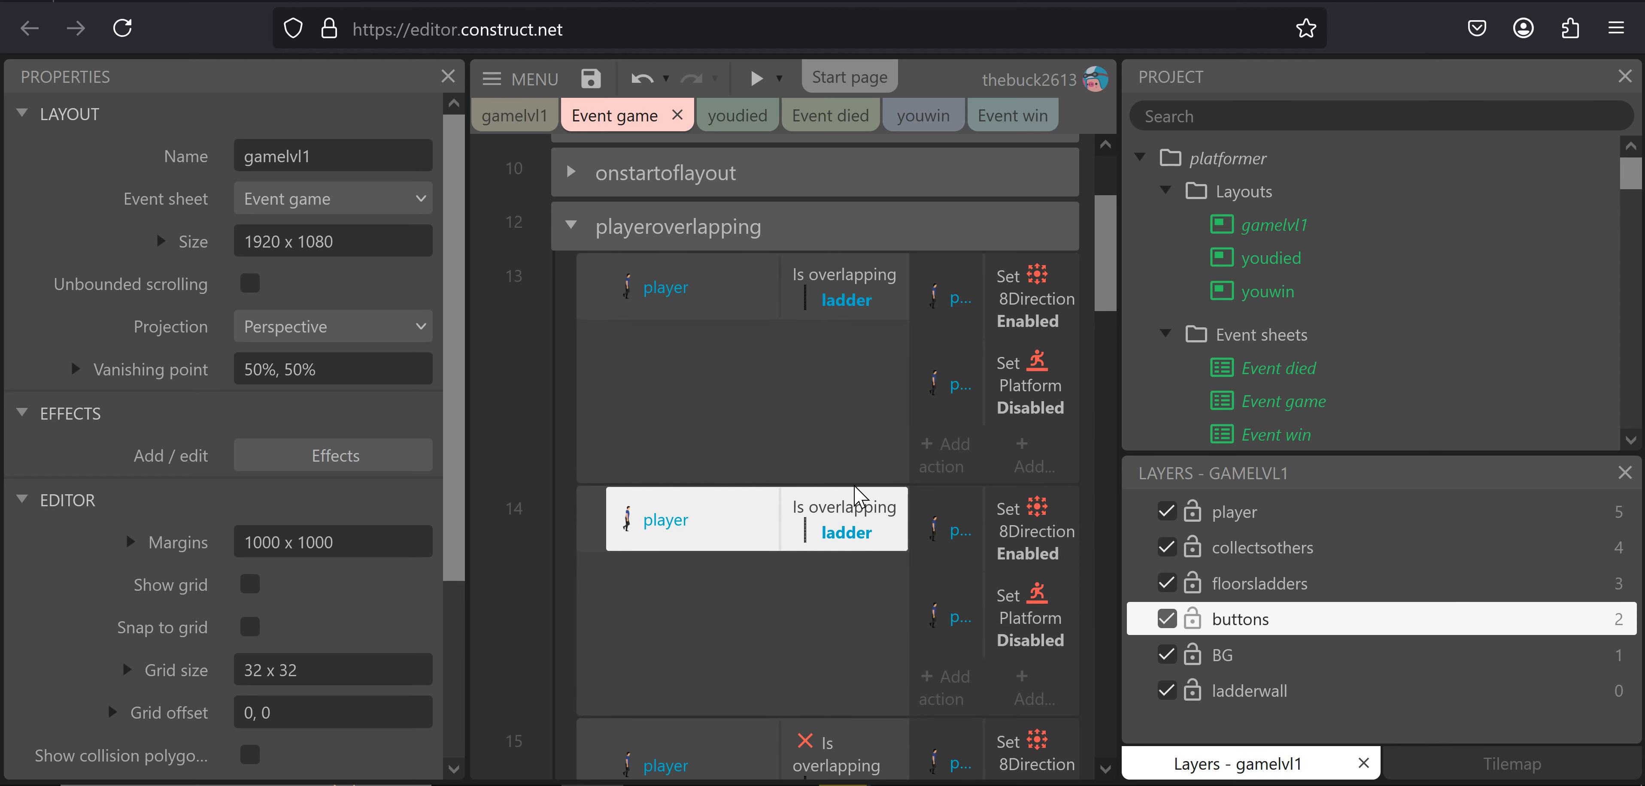
pyautogui.rightClick(834, 524)
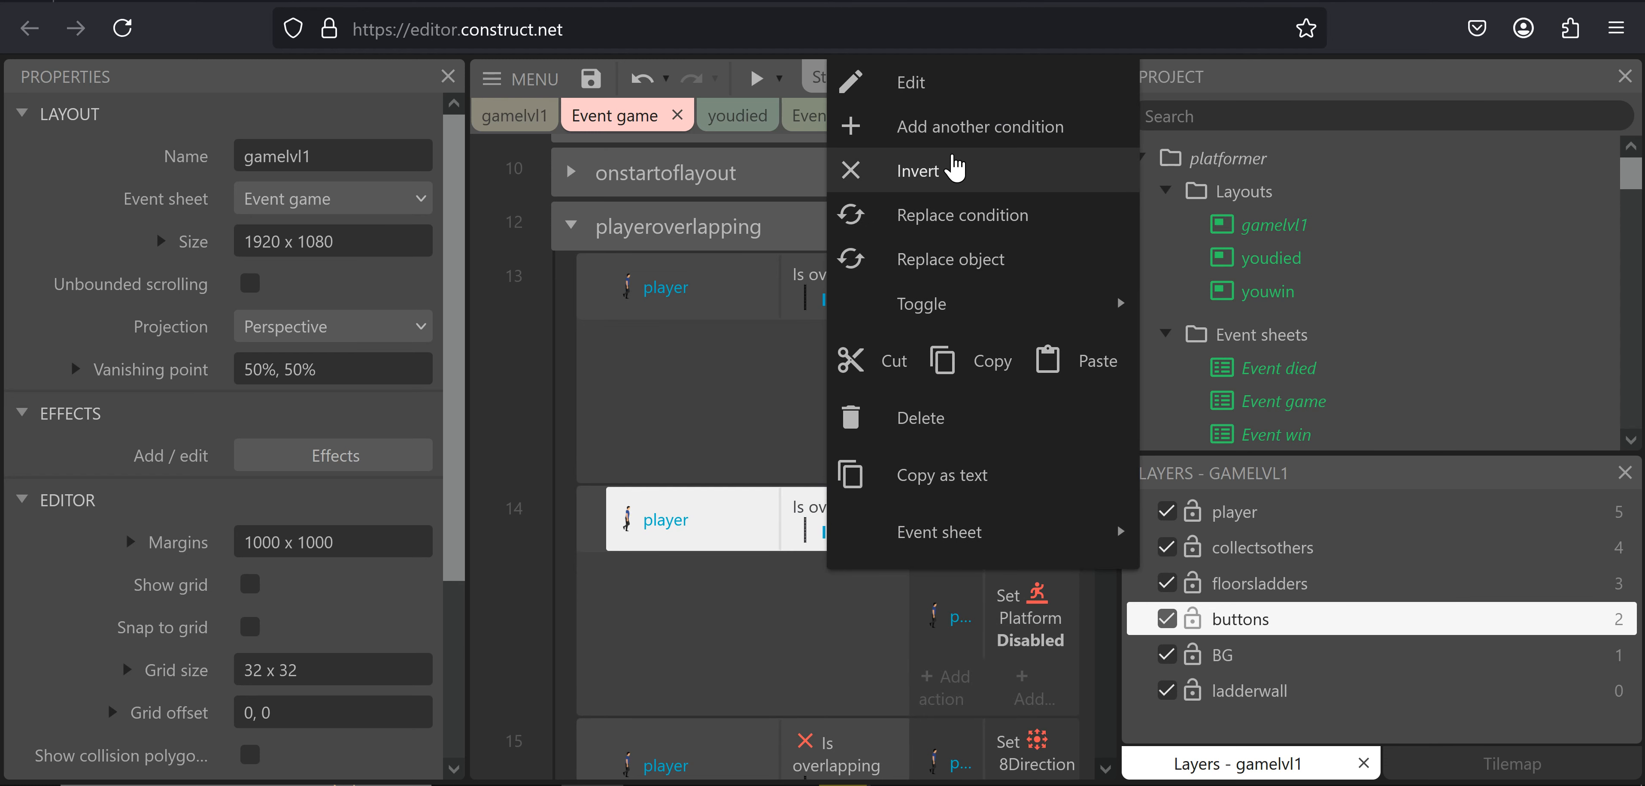
pyautogui.click(961, 132)
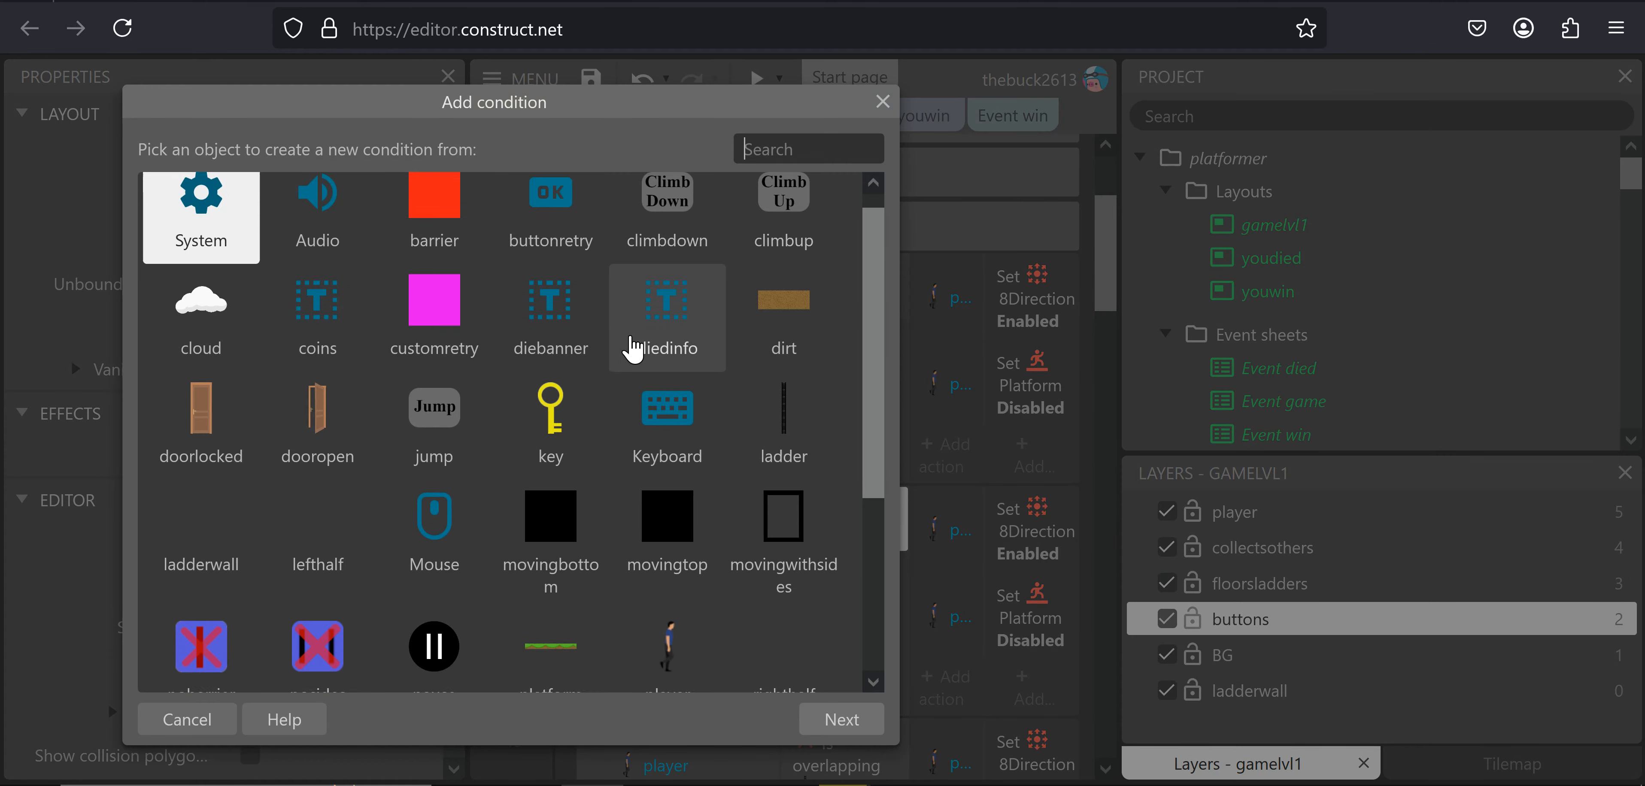
pyautogui.scroll(-3, 645, 364)
pyautogui.click(683, 415)
pyautogui.click(684, 415)
pyautogui.scroll(-10, 559, 393)
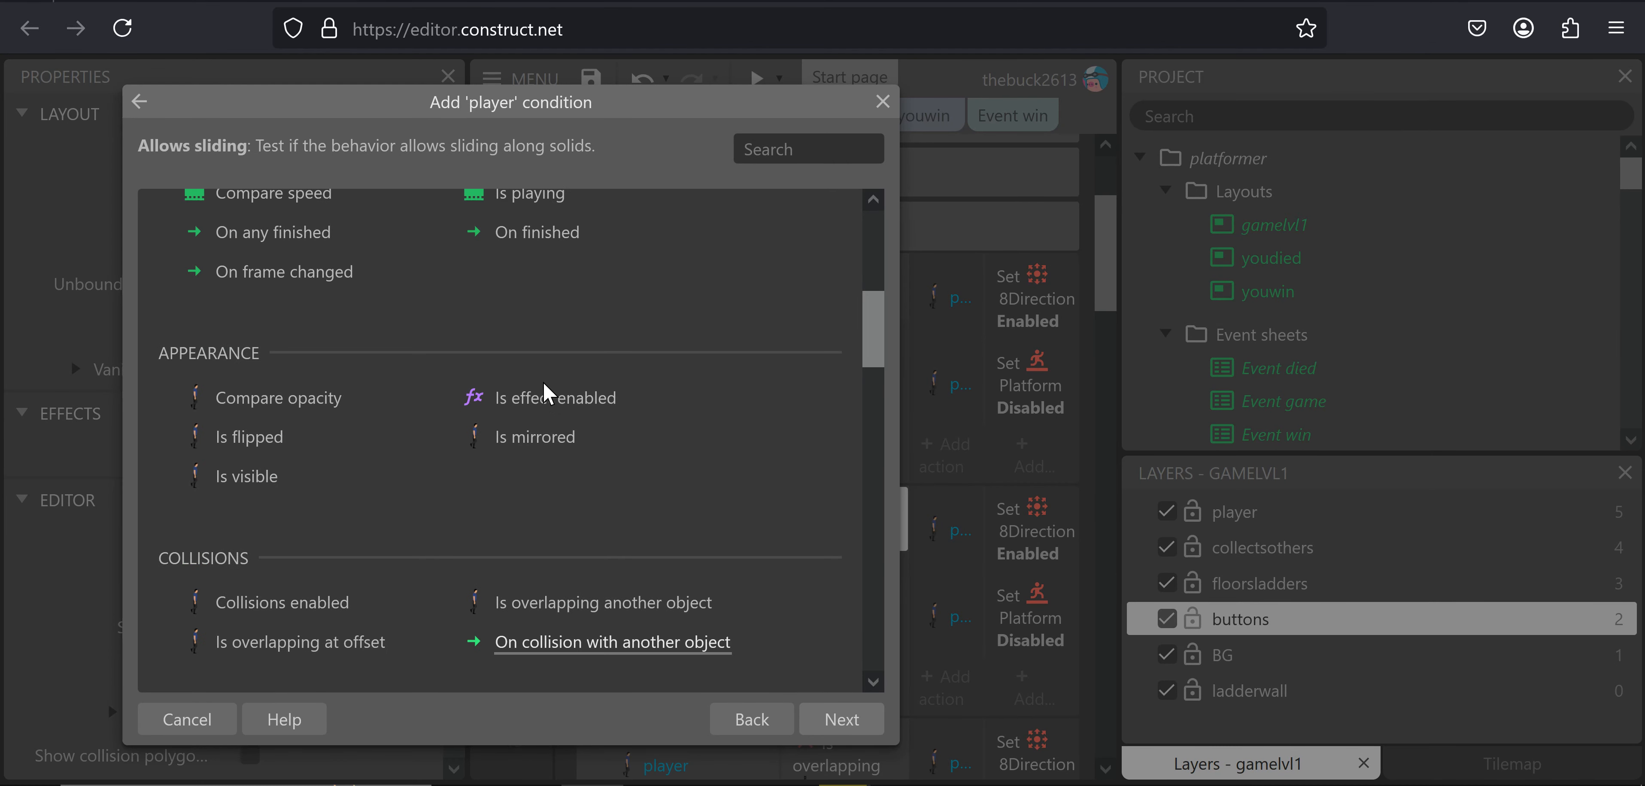
pyautogui.doubleClick(734, 617)
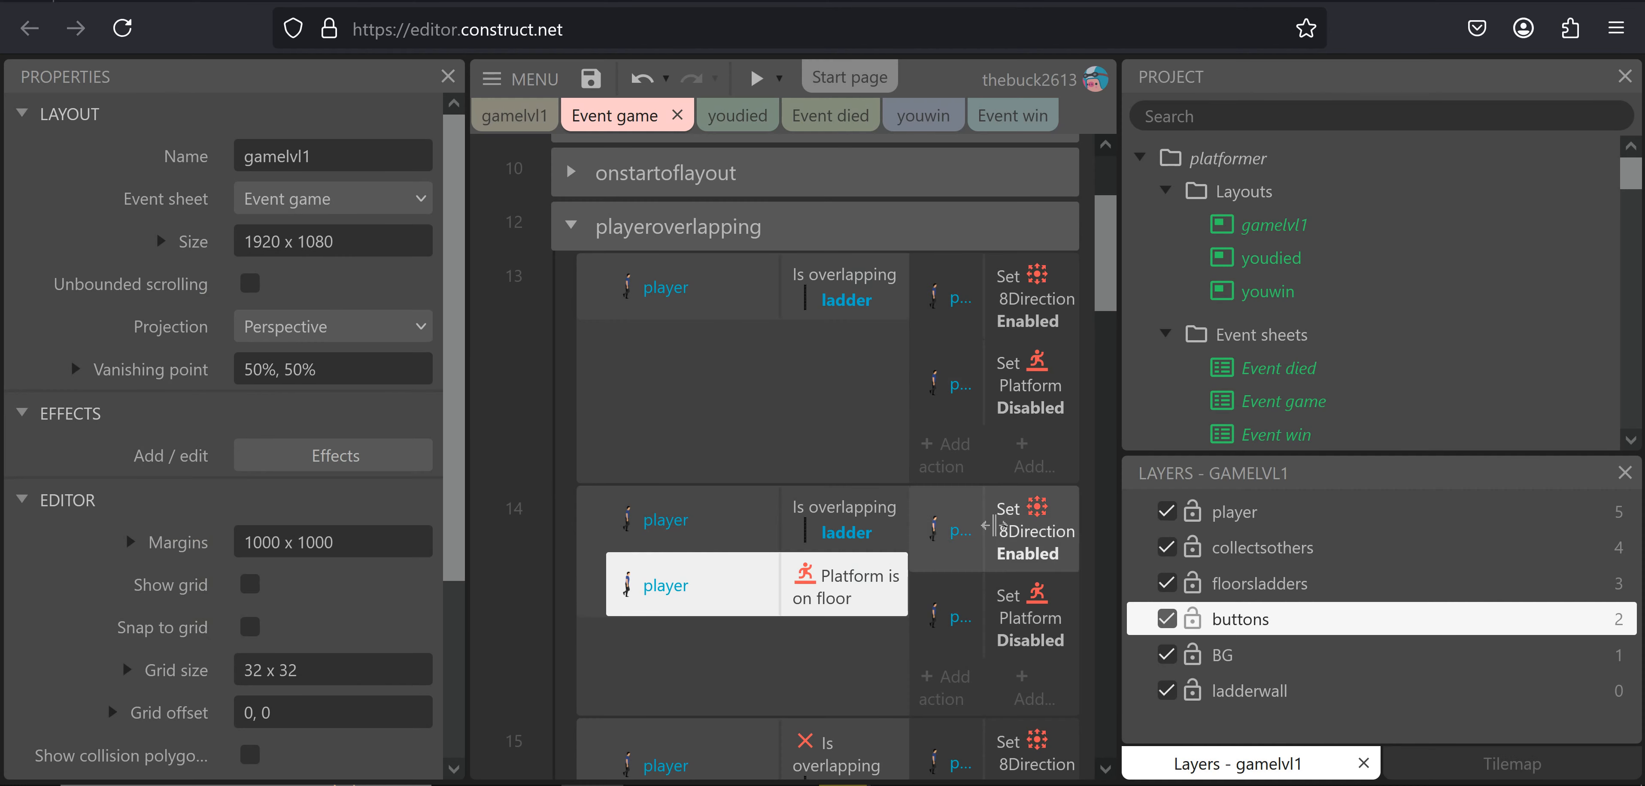
# Set the 8Direction action's state to Disabled in the duplicated ladder event
pyautogui.click(1016, 538)
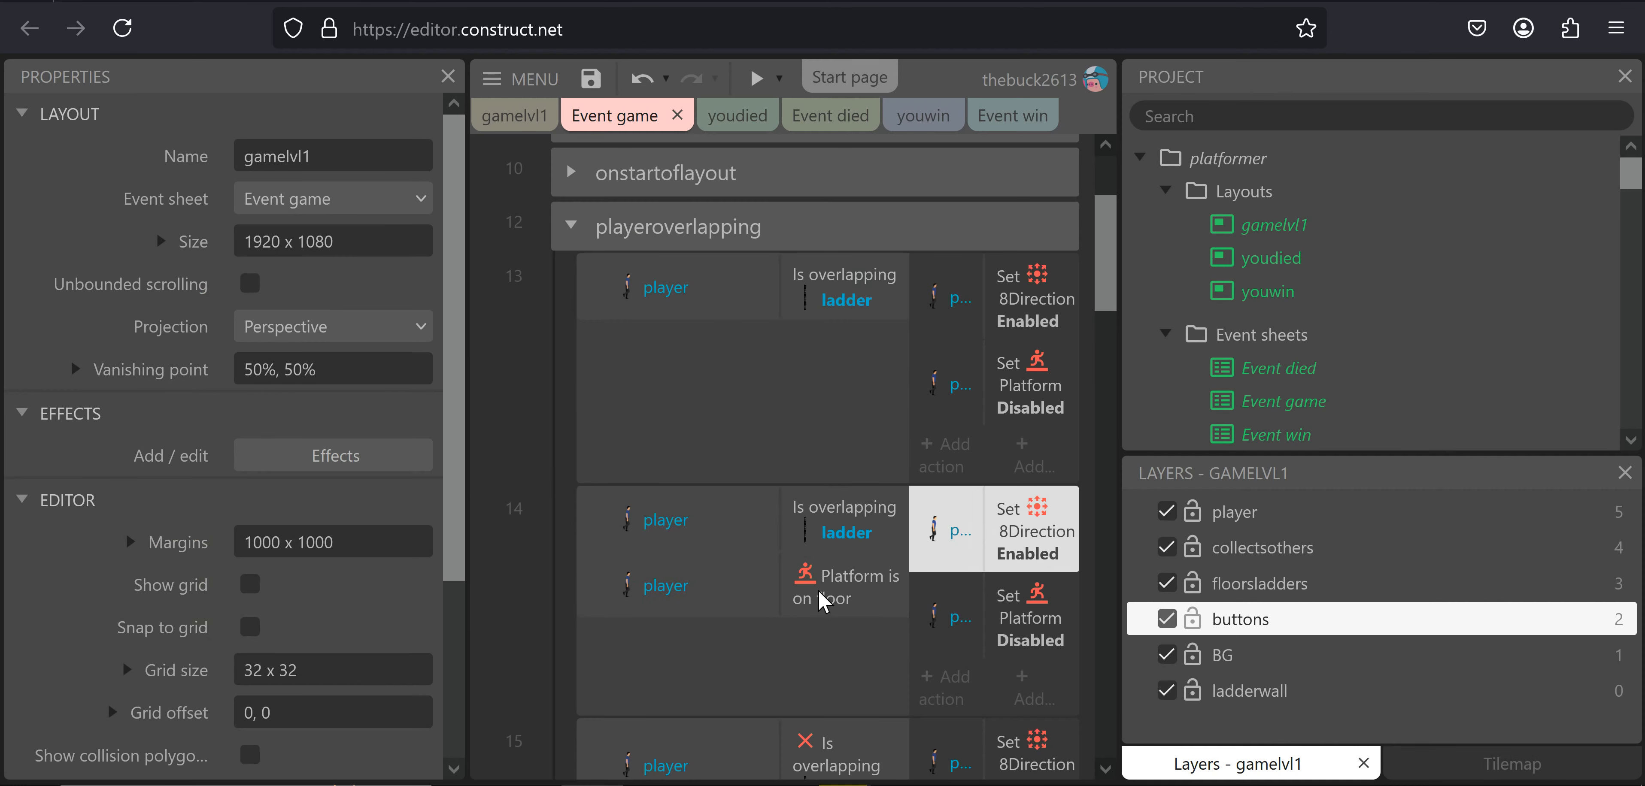
pyautogui.click(823, 600)
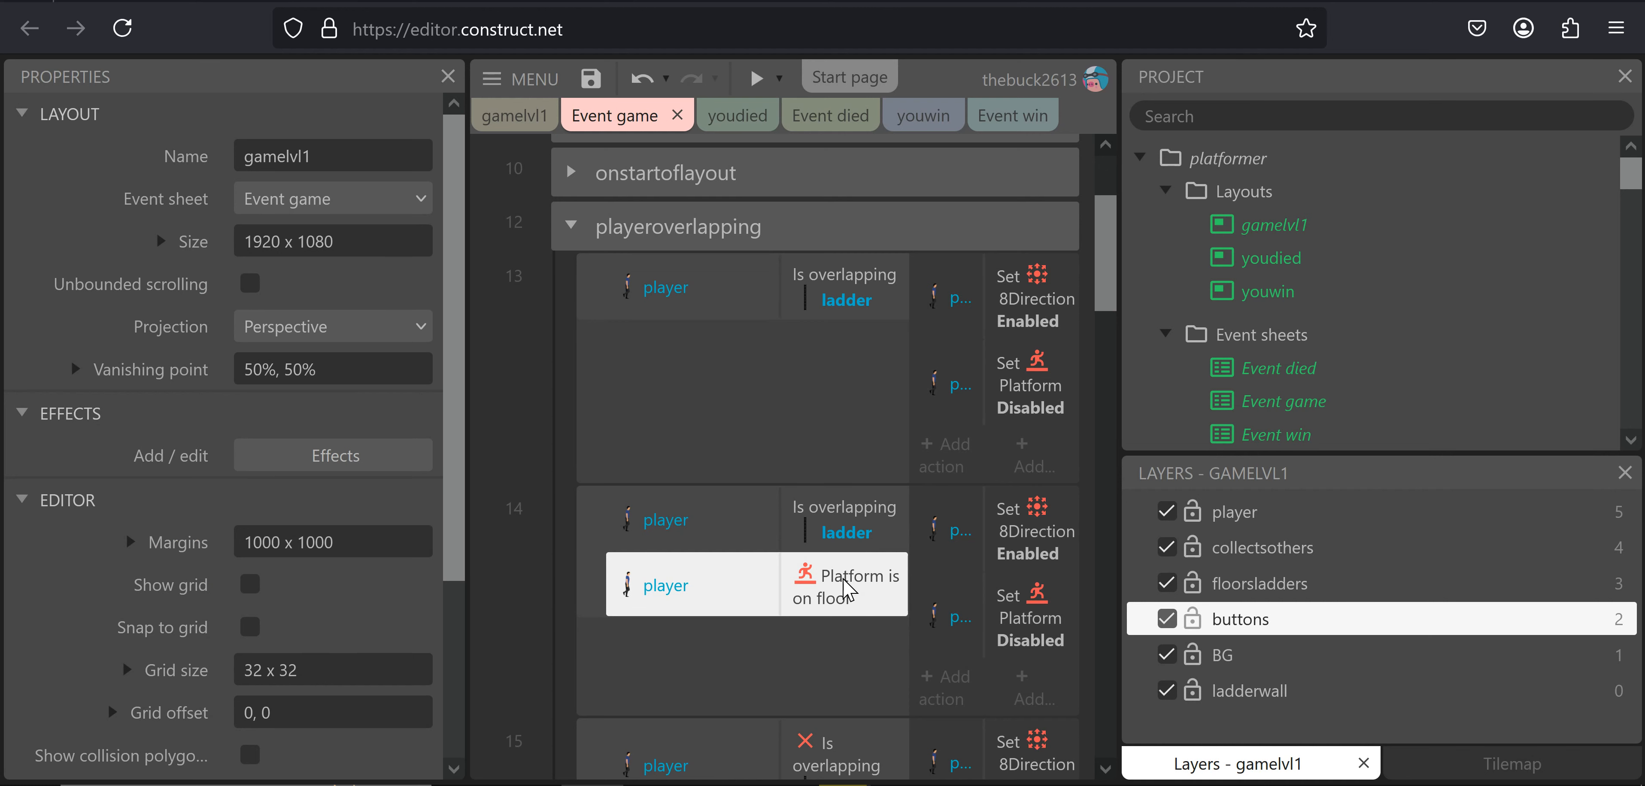
pyautogui.click(1032, 535)
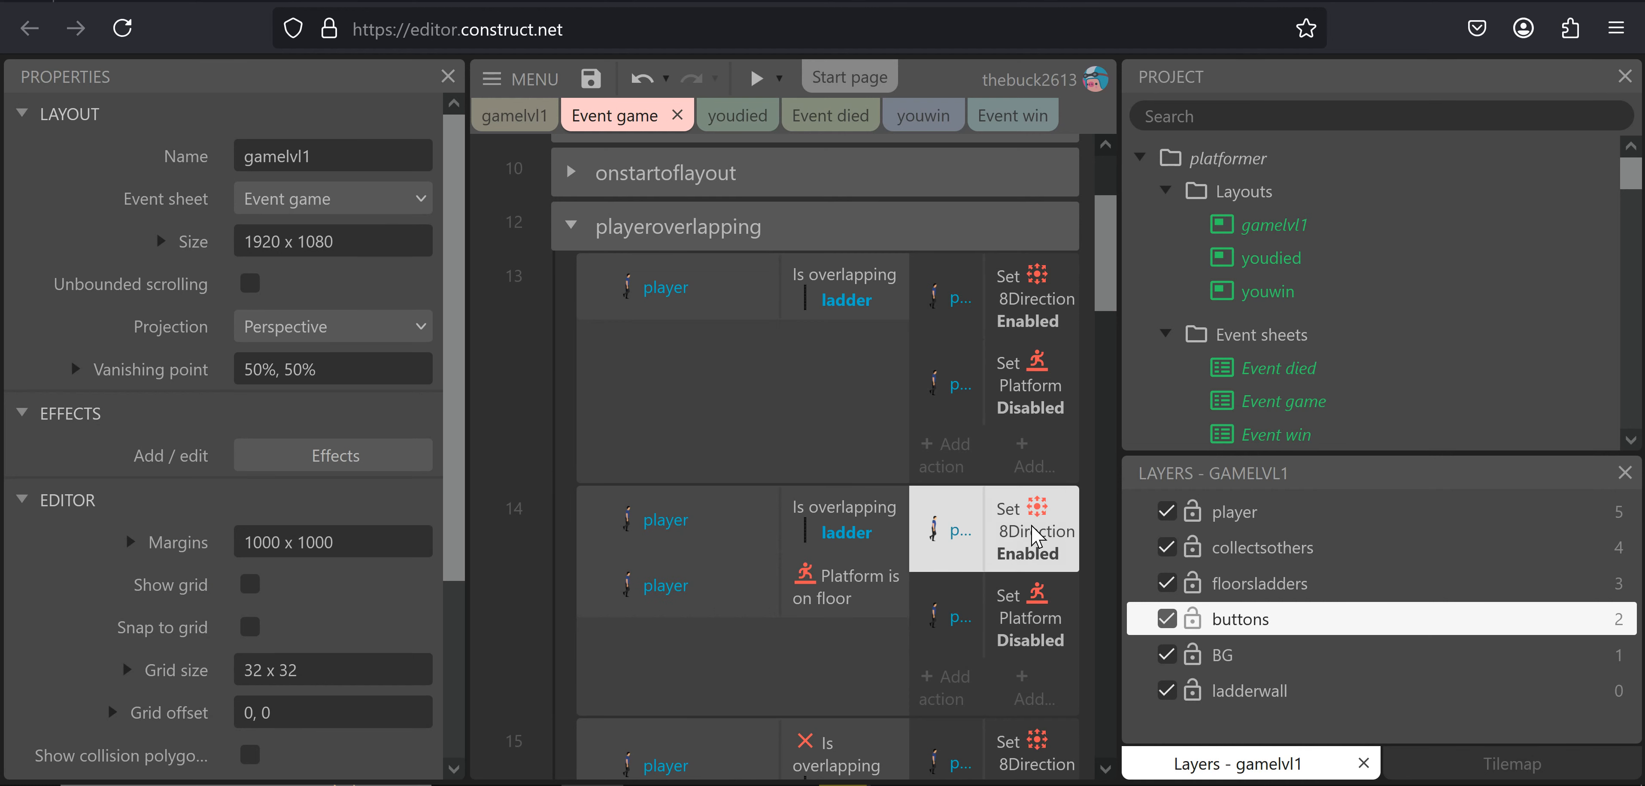
pyautogui.doubleClick(1037, 538)
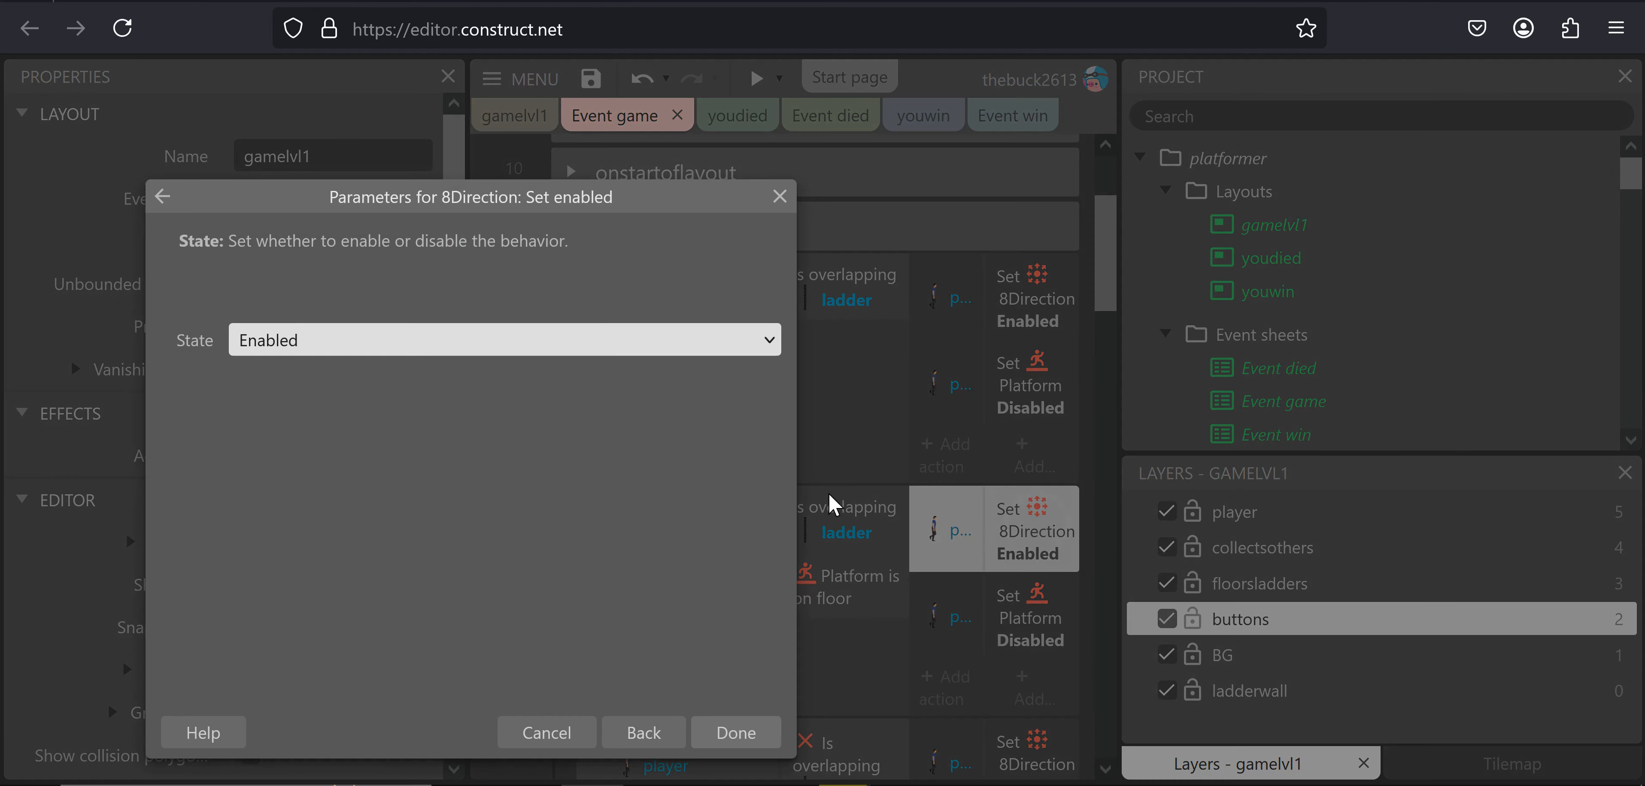
pyautogui.click(480, 341)
pyautogui.click(367, 378)
pyautogui.press('Return')
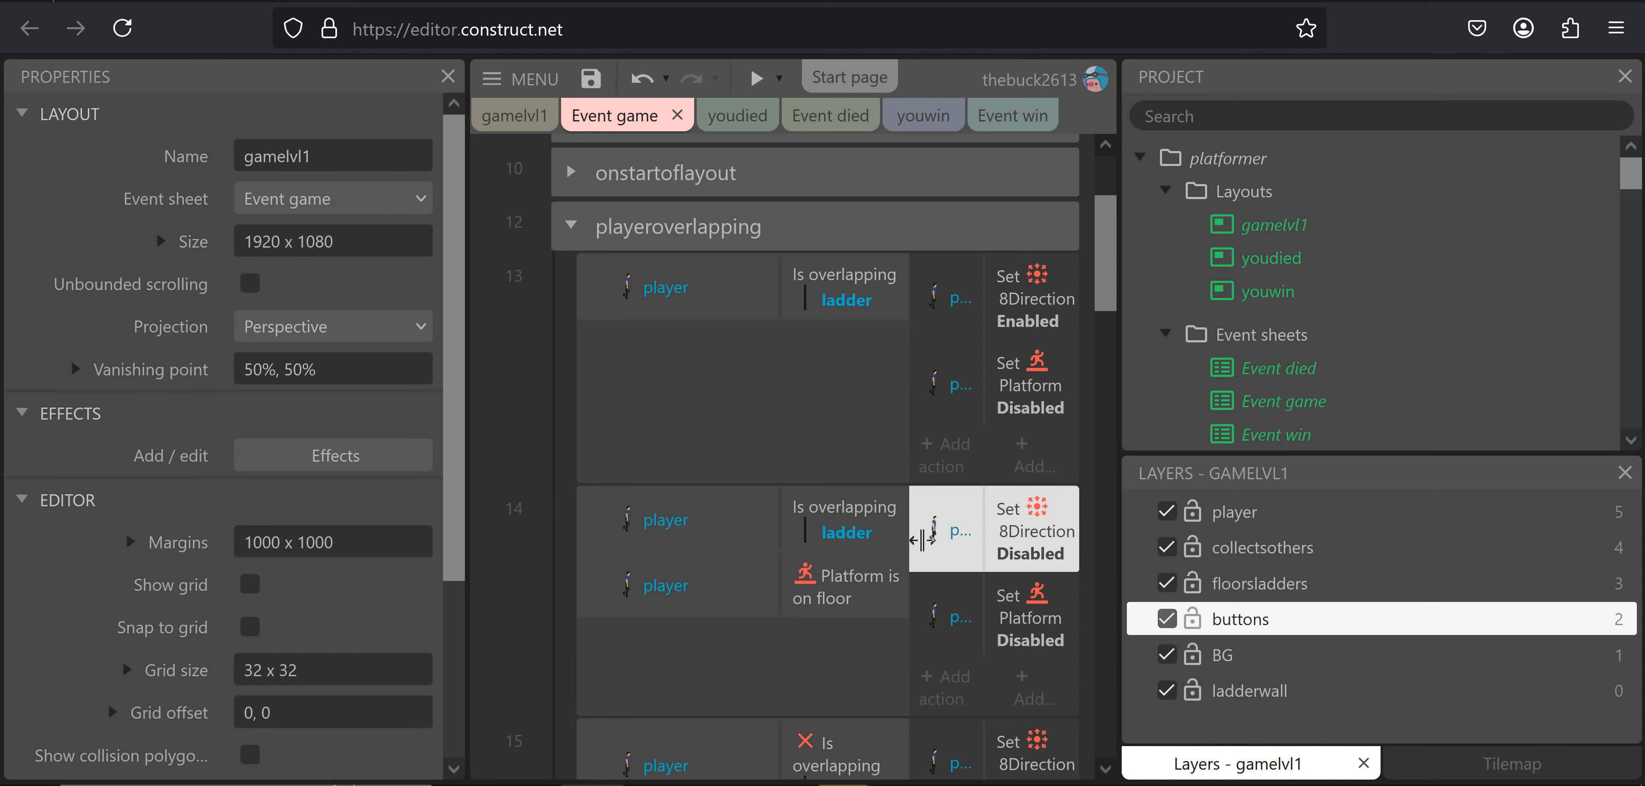
# Set the Platform action's state to Enabled in the duplicated ladder event
pyautogui.click(1037, 634)
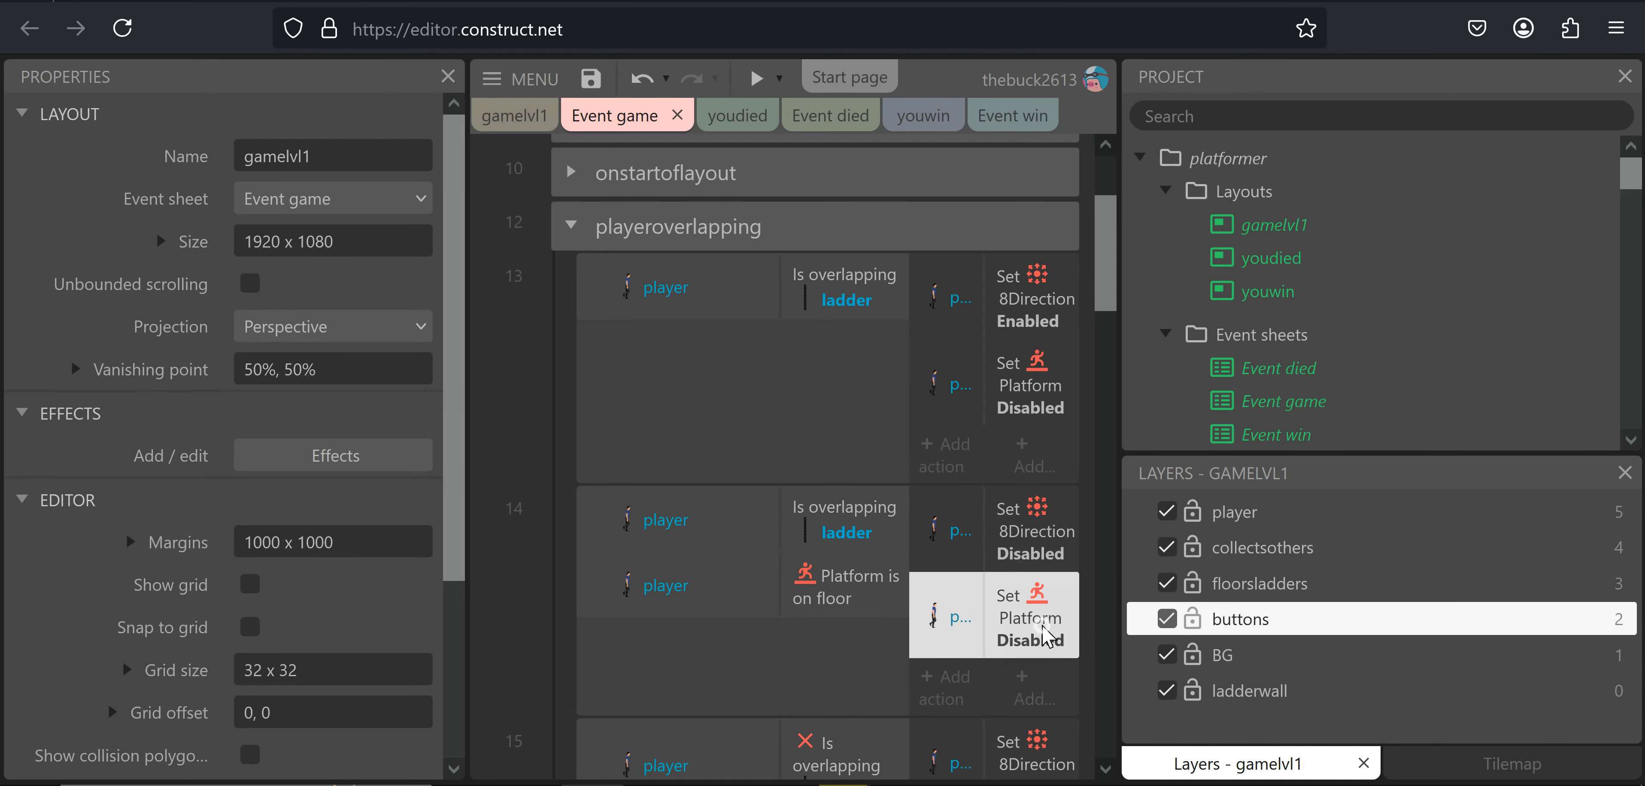
pyautogui.doubleClick(1029, 620)
pyautogui.click(529, 342)
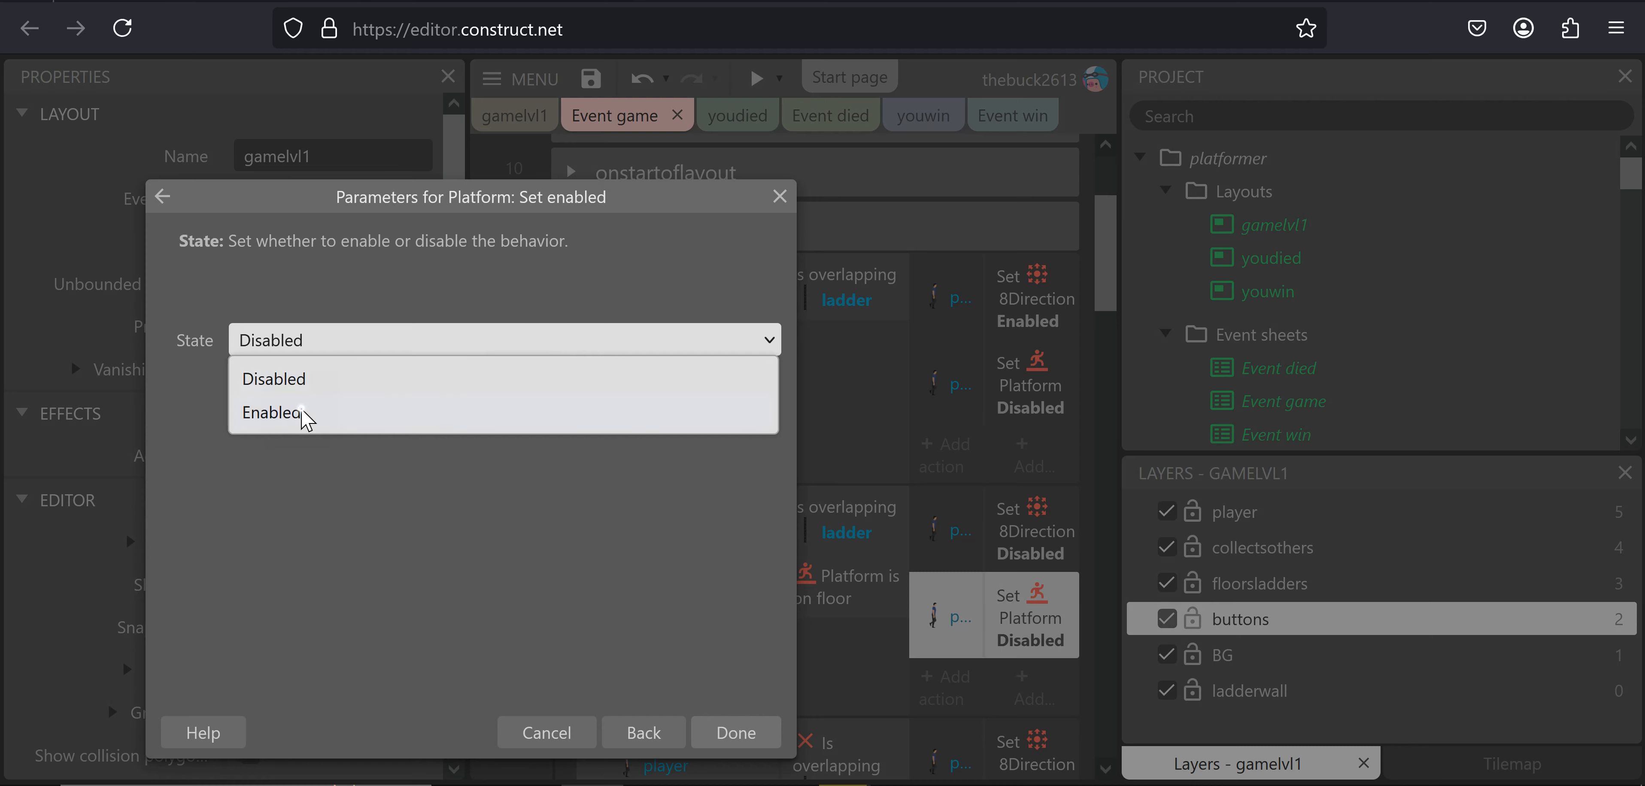
pyautogui.click(305, 414)
pyautogui.press('Return')
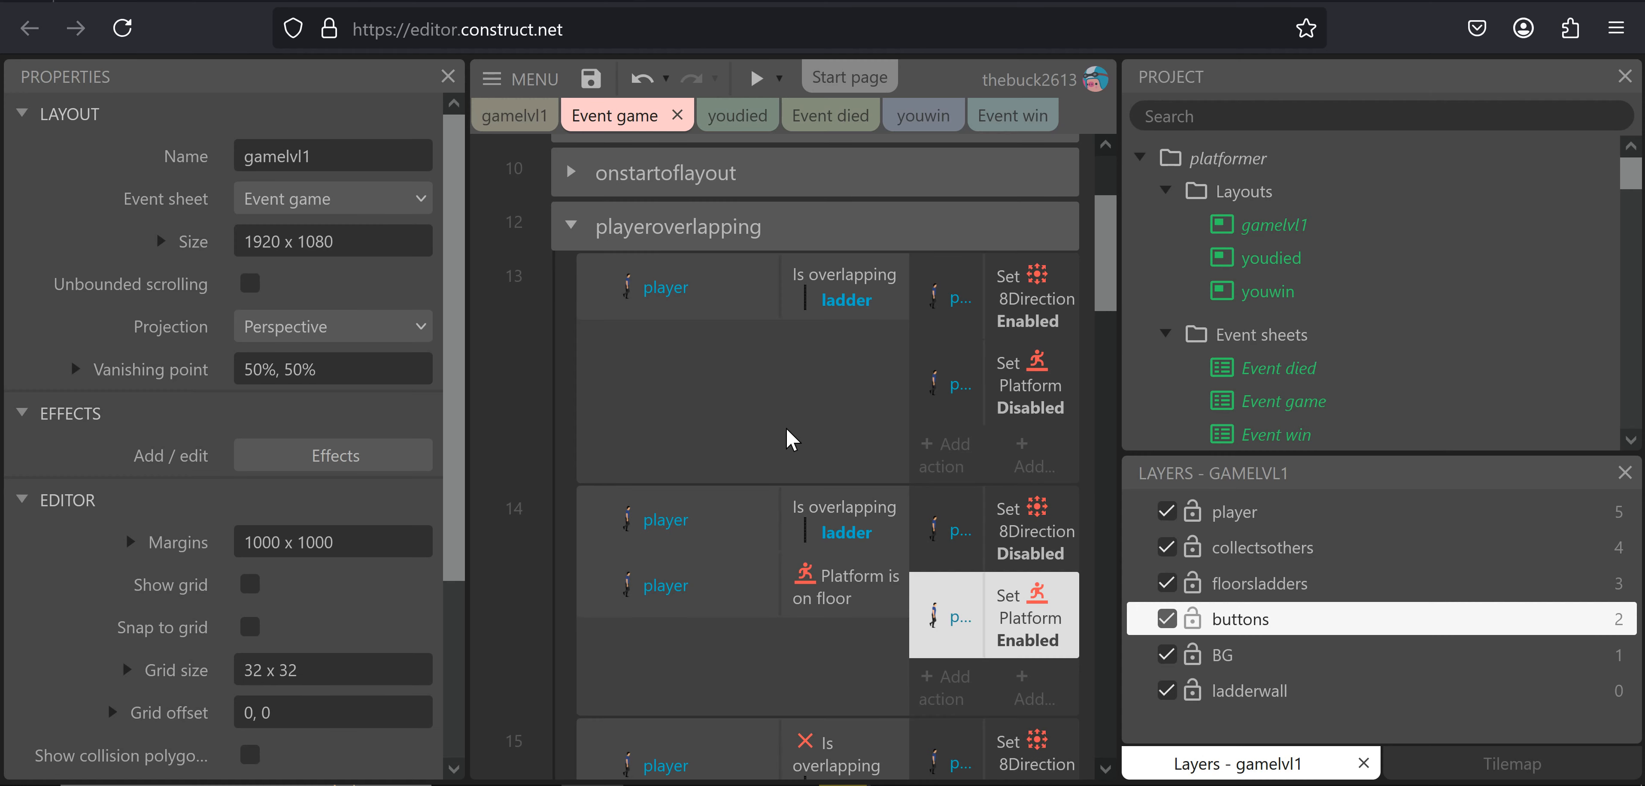
# Preview the game, mute its sound, and jump the player through the three ground-level coins toward the middle ladder
pyautogui.scroll(-5, 727, 426)
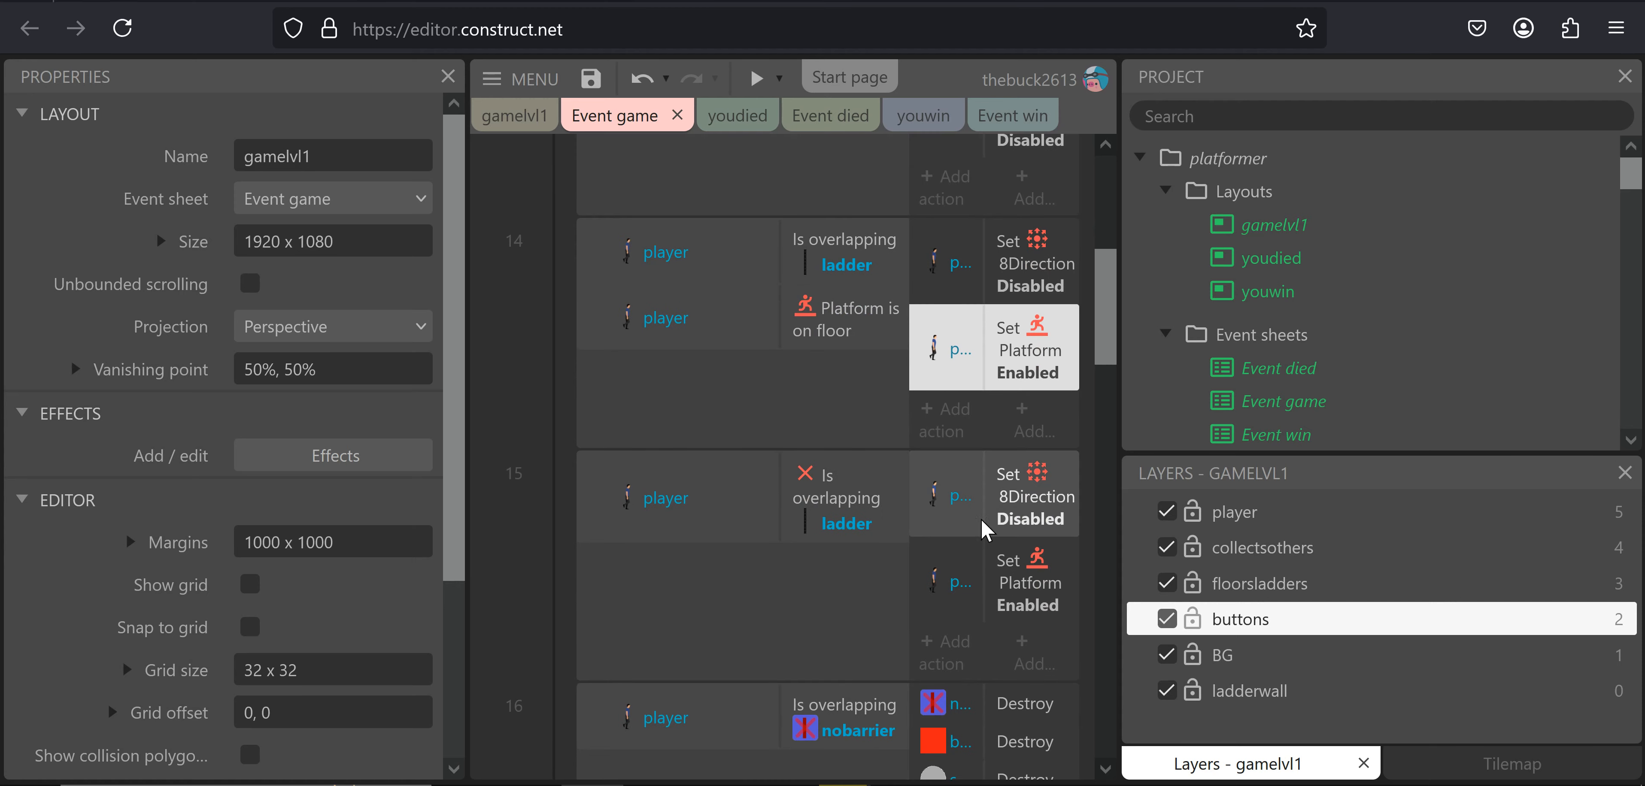
pyautogui.click(762, 75)
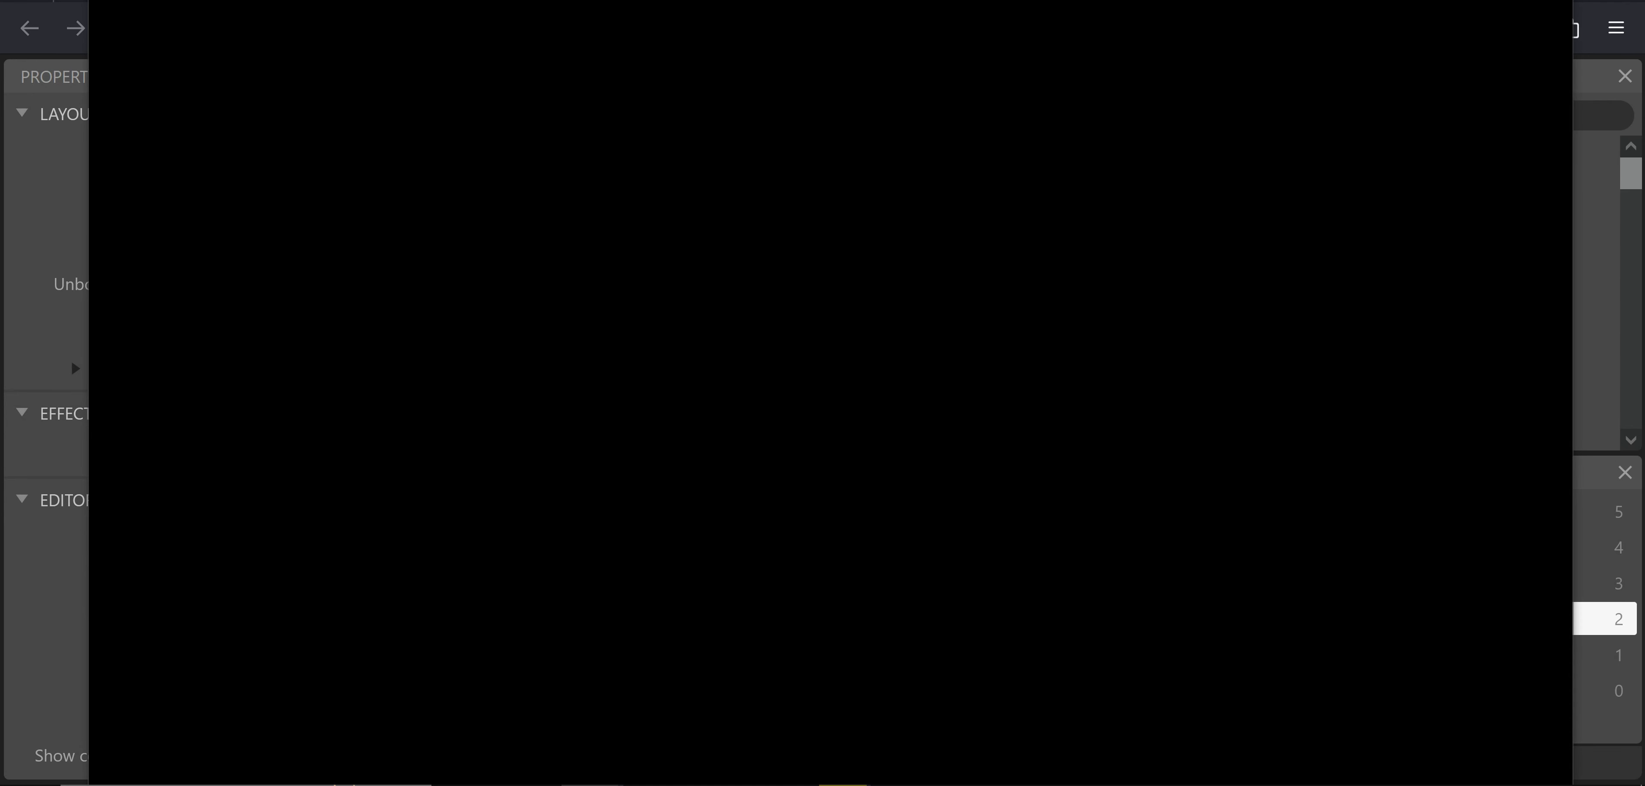
pyautogui.press('Right')
pyautogui.press('Up')
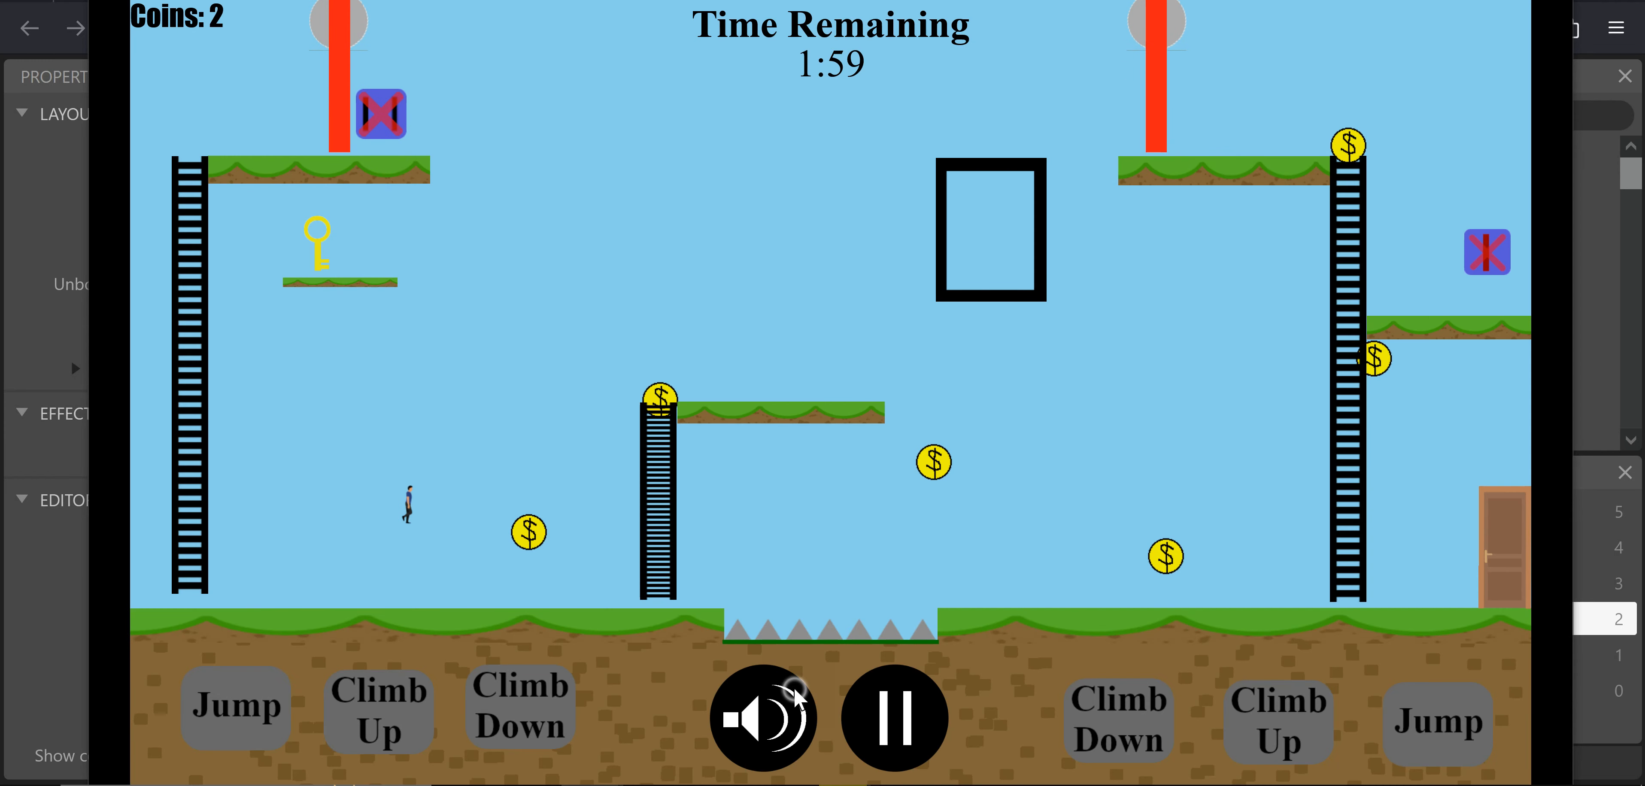
pyautogui.click(788, 691)
pyautogui.press('Right')
pyautogui.press('Up')
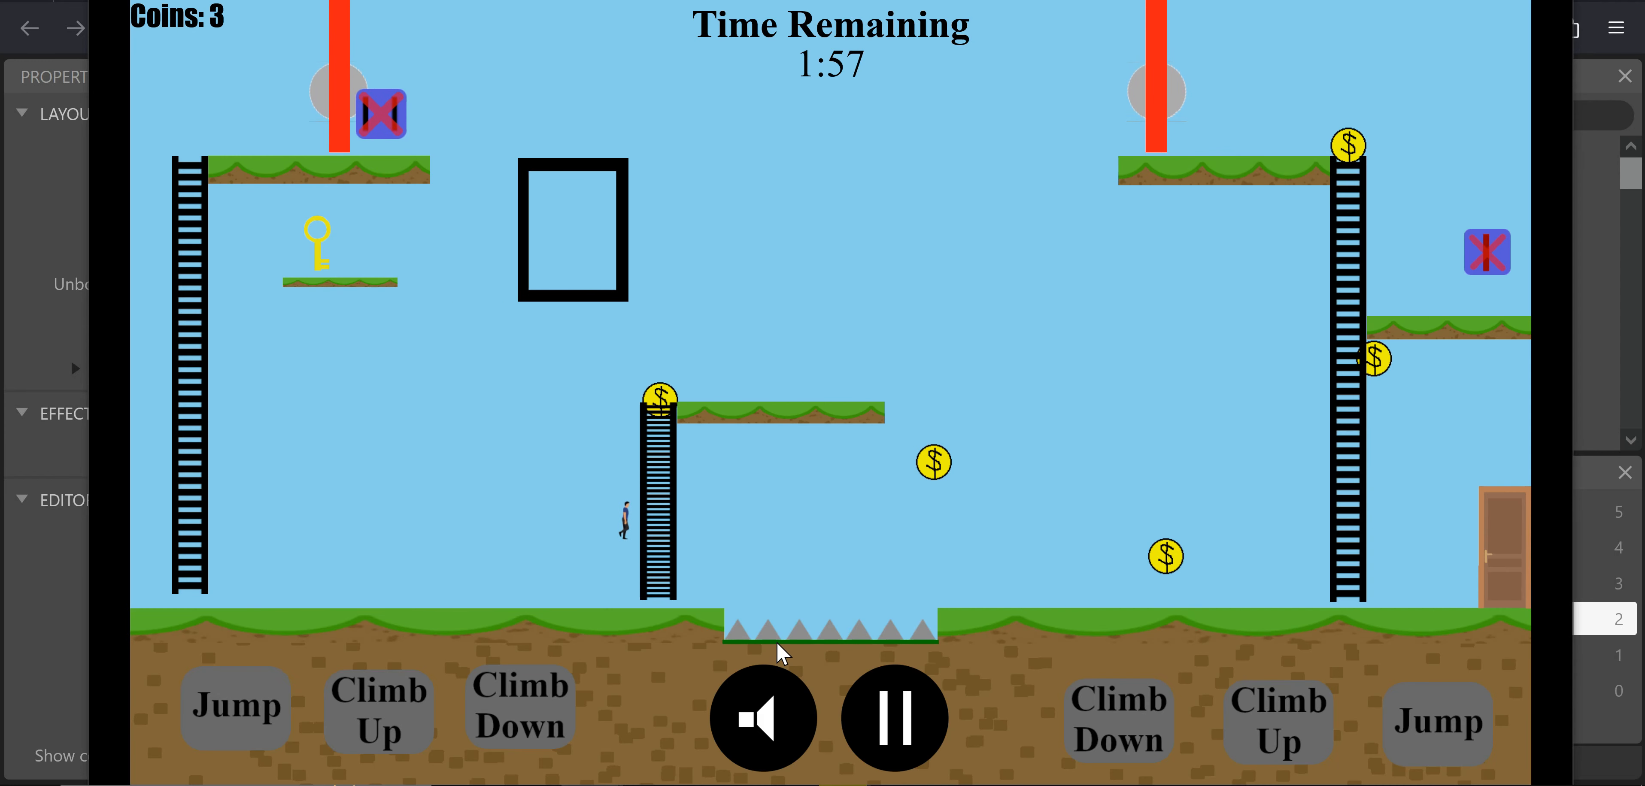
# Test the revised ladder event by walking the player repeatedly past the middle ladder's base and jumping toward the spikes
pyautogui.press('Right')
pyautogui.press('Left')
pyautogui.press('Right')
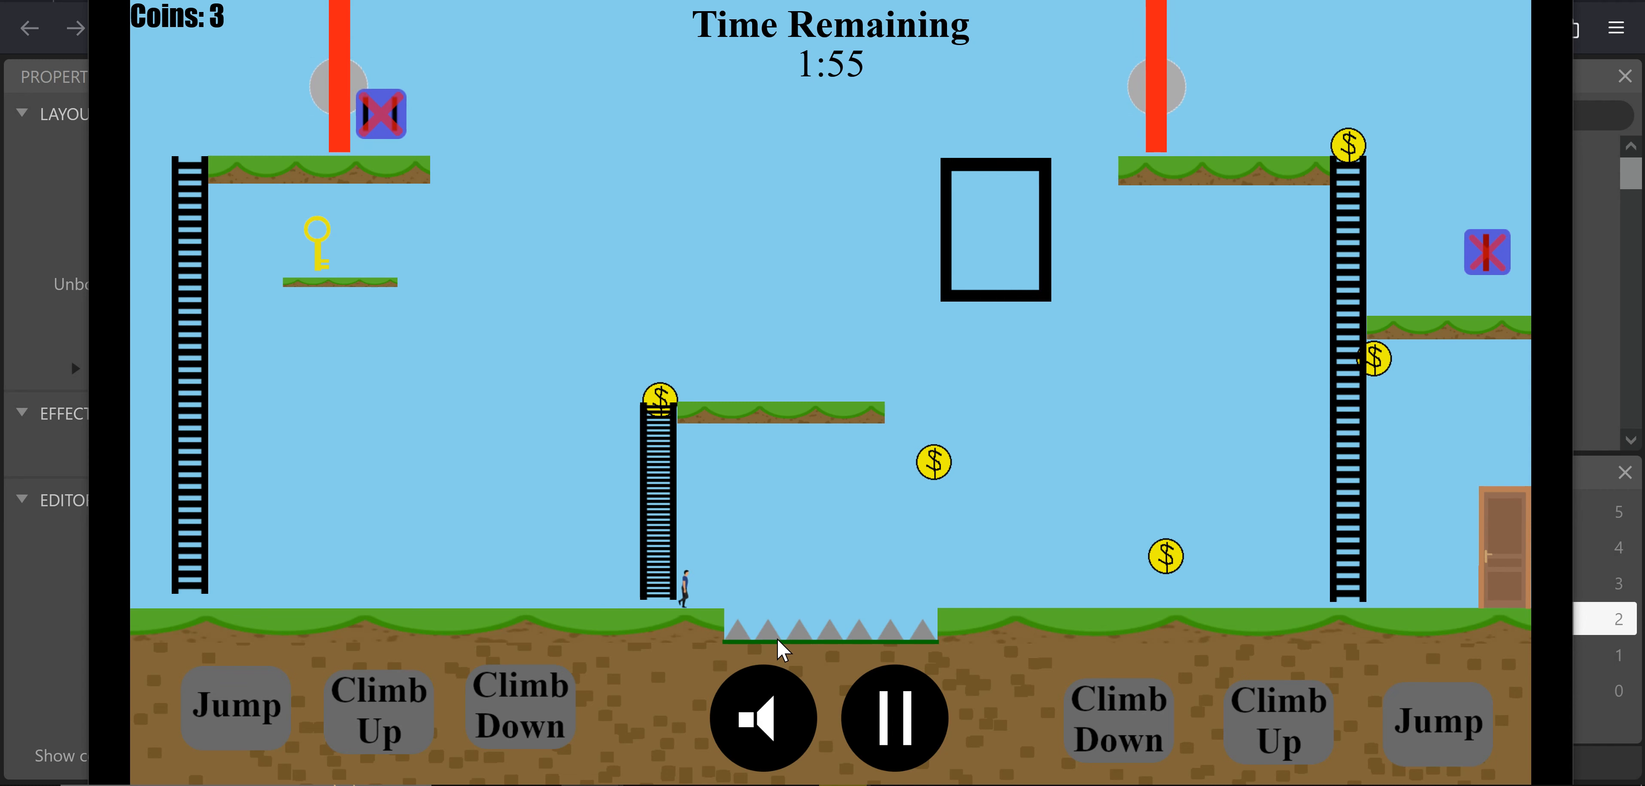
pyautogui.press('Left')
pyautogui.press('Left')
pyautogui.press('Right')
pyautogui.press('Left')
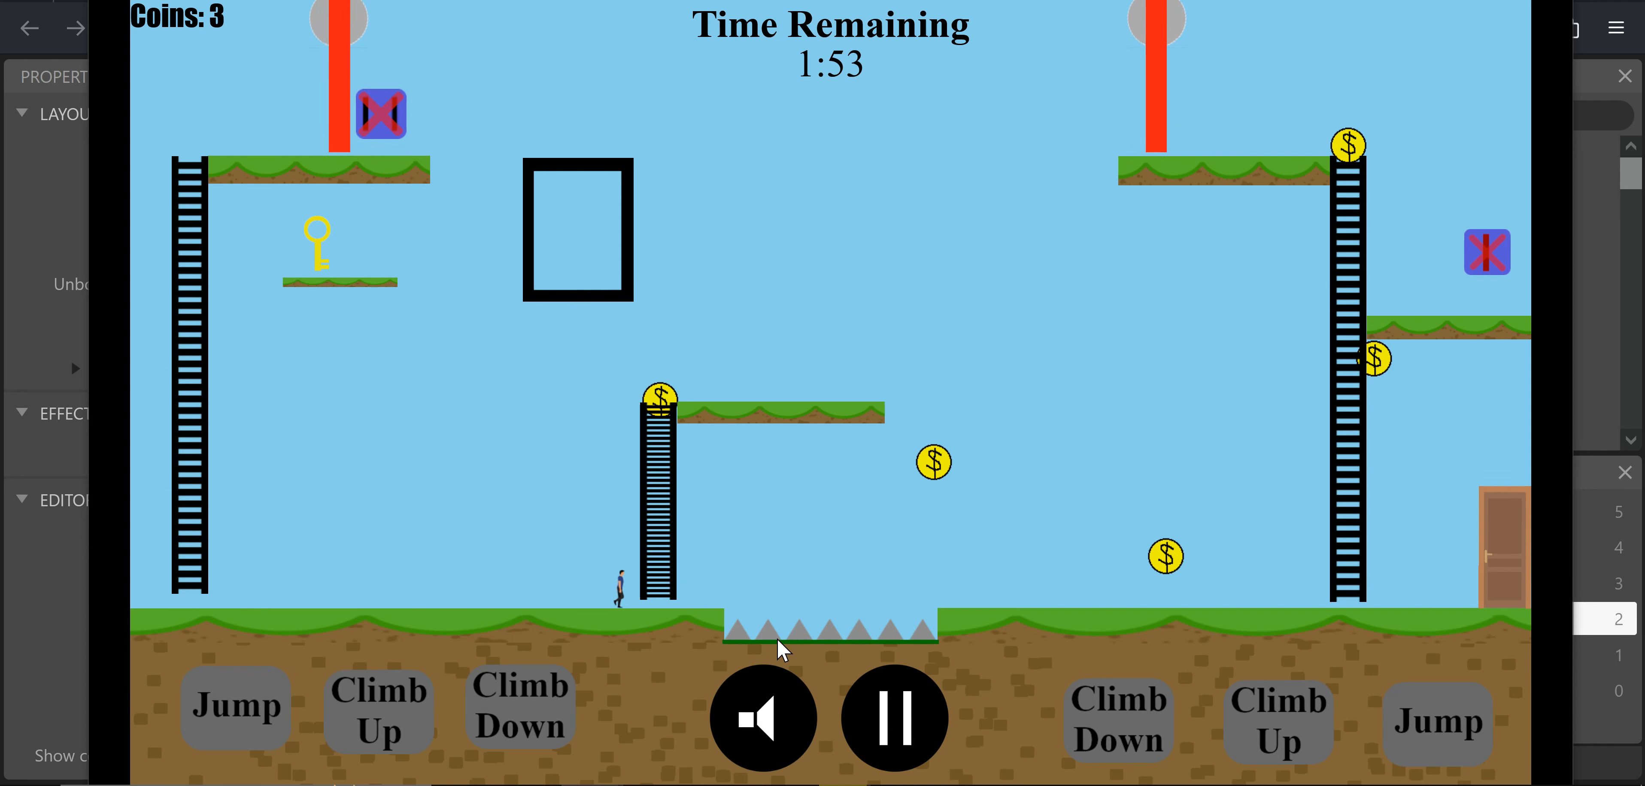
pyautogui.press('Right')
pyautogui.press('Up')
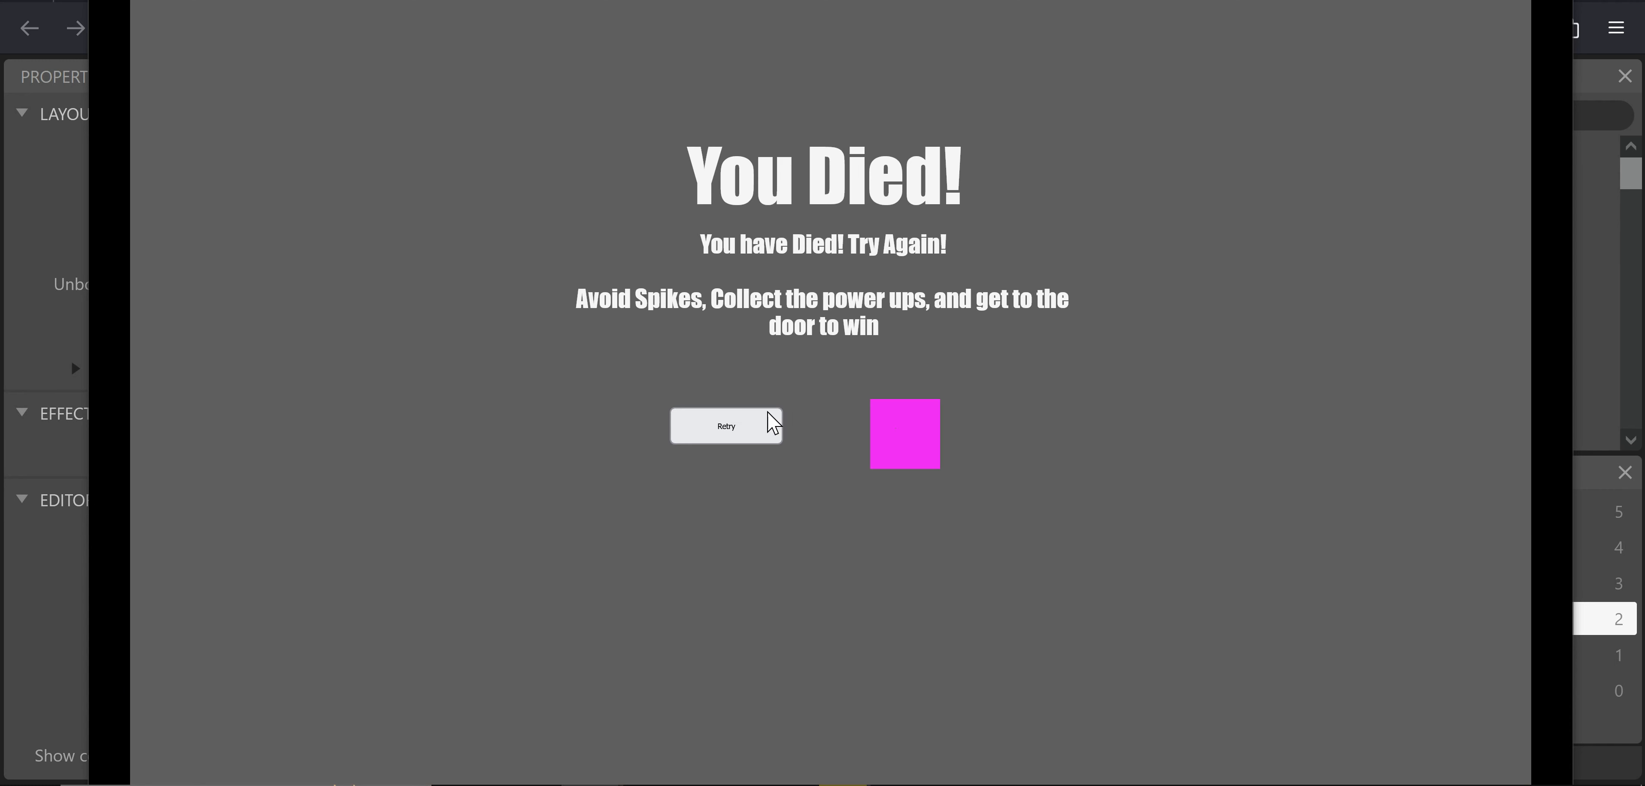
# Retry the level from the death screen, collect the first coin to check the coin counter, and close the preview
pyautogui.click(763, 426)
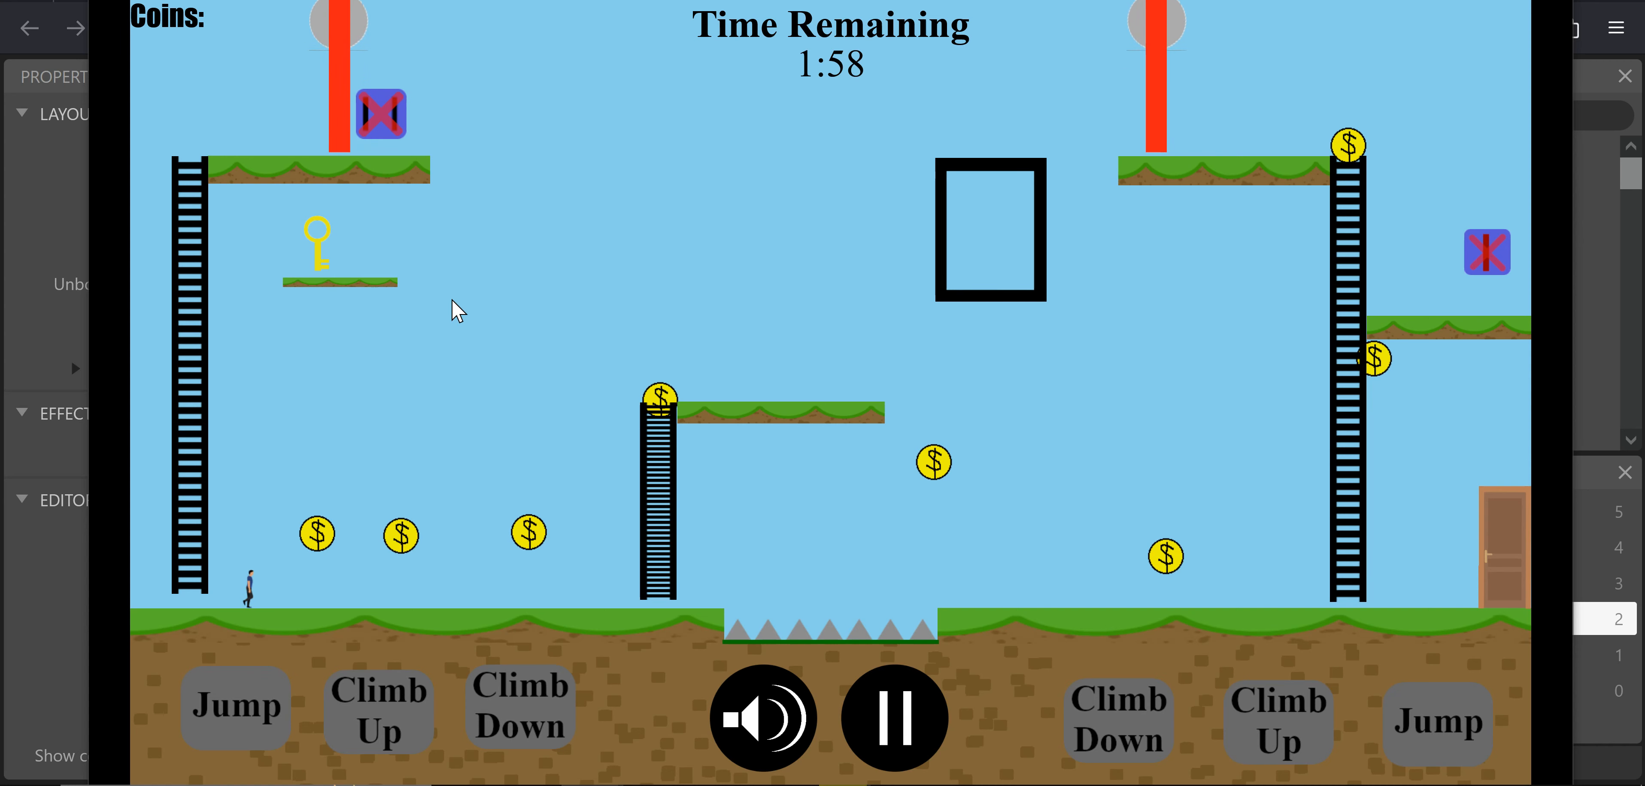
pyautogui.press('Right')
pyautogui.press('Up')
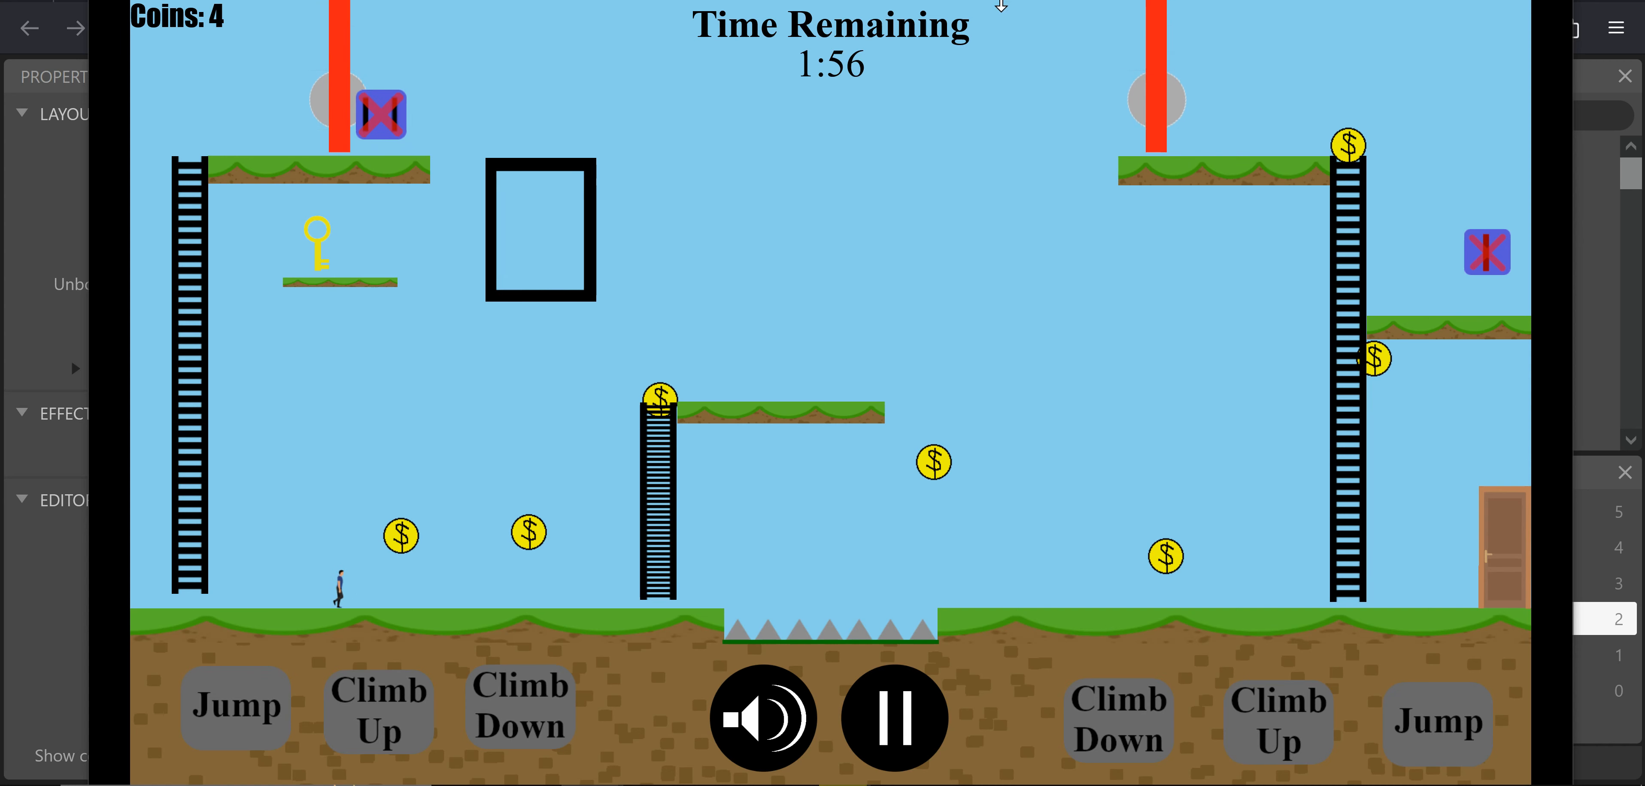
pyautogui.click(1548, 1)
# Examine the playeroverlapping events for how coins are counted and what happens when the player is destroyed
pyautogui.scroll(-1, 853, 387)
pyautogui.scroll(8, 852, 386)
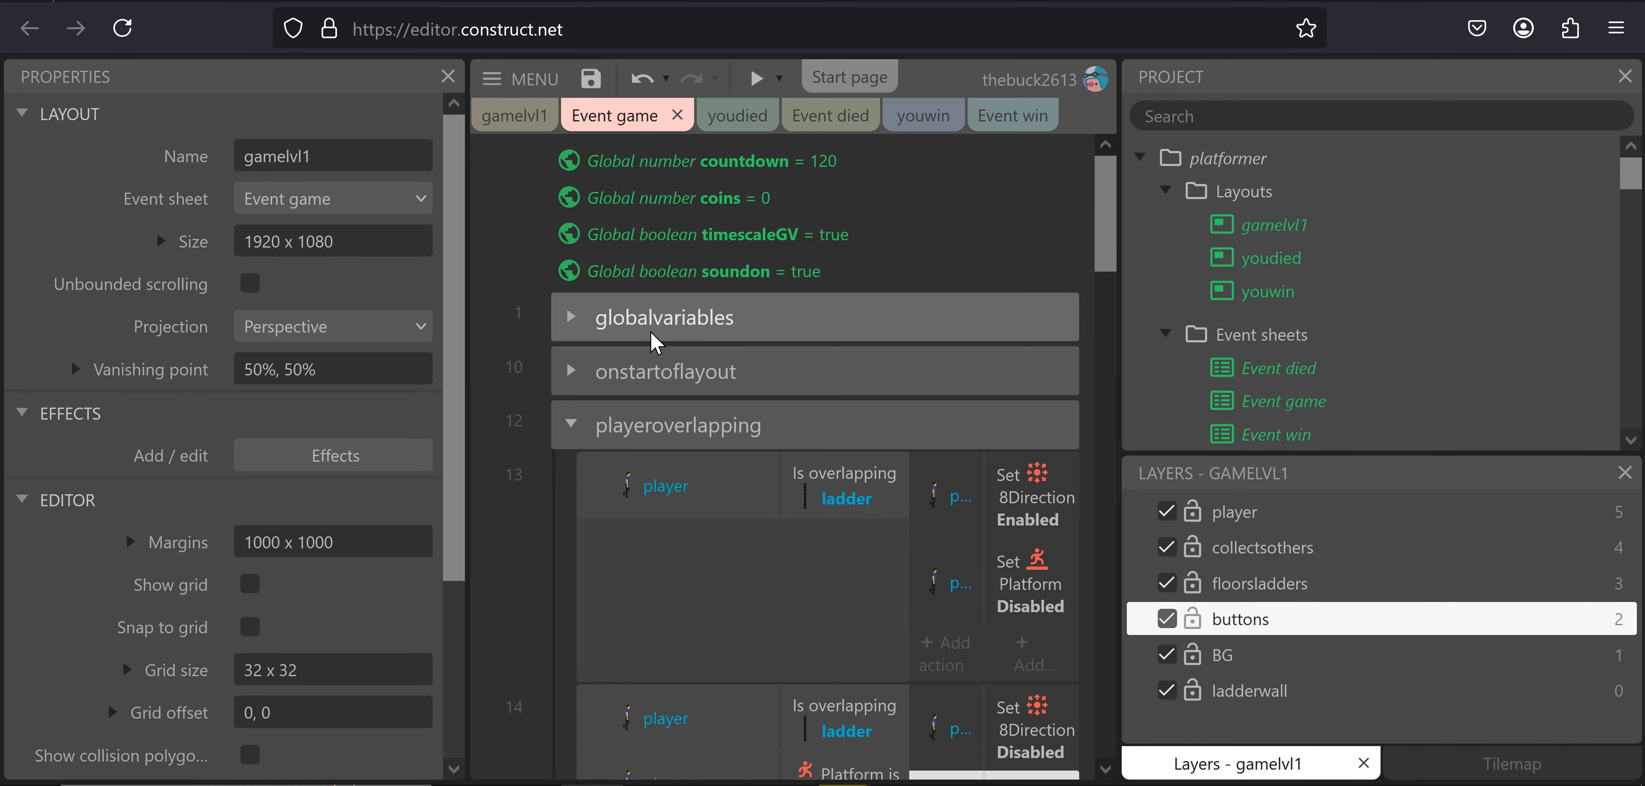
pyautogui.scroll(-12, 650, 405)
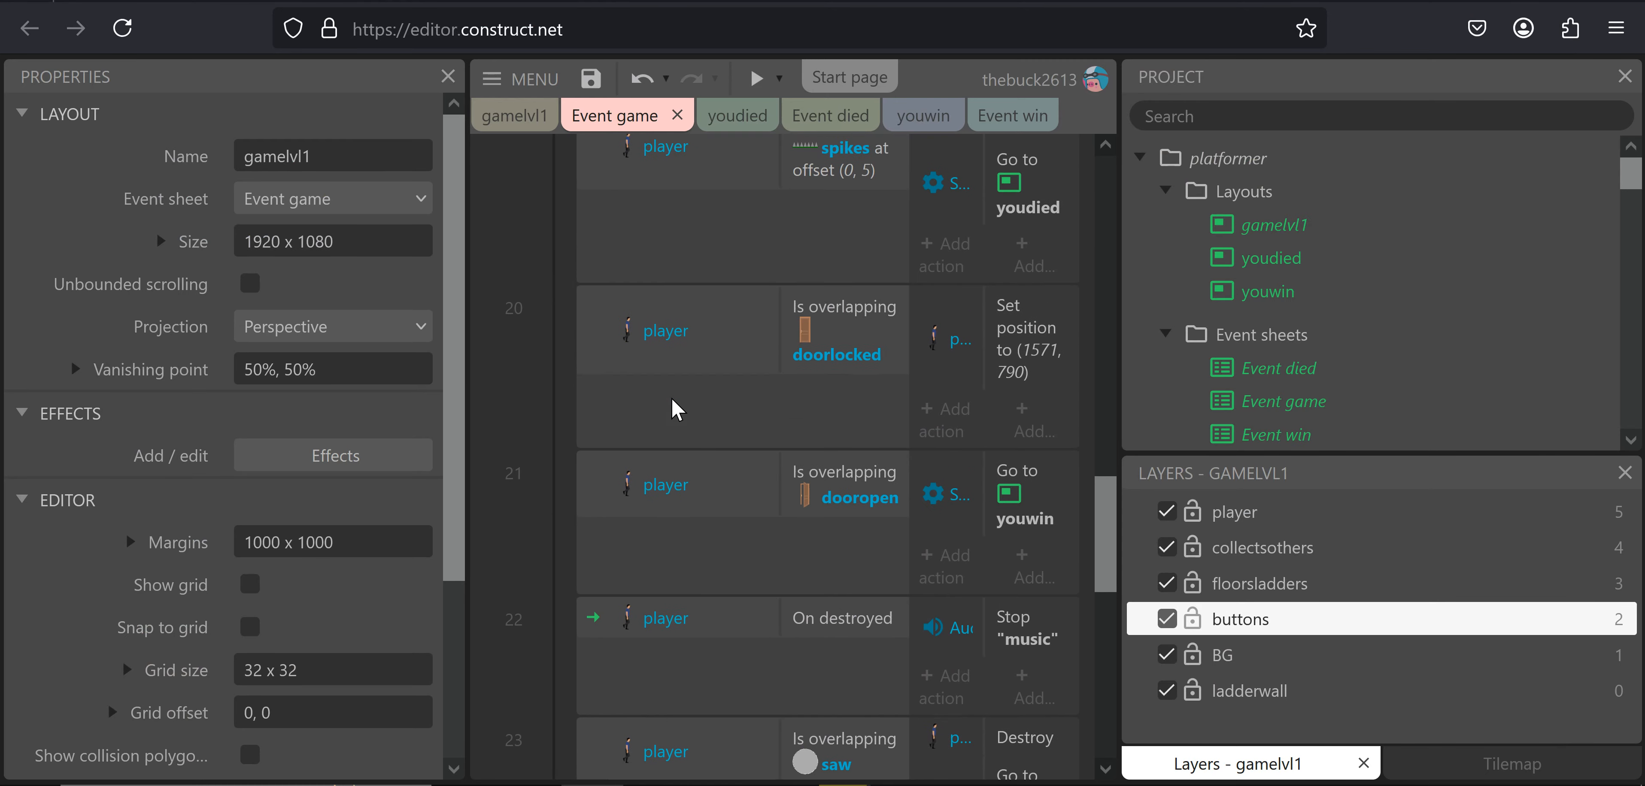
pyautogui.scroll(-5, 677, 409)
pyautogui.scroll(4, 677, 409)
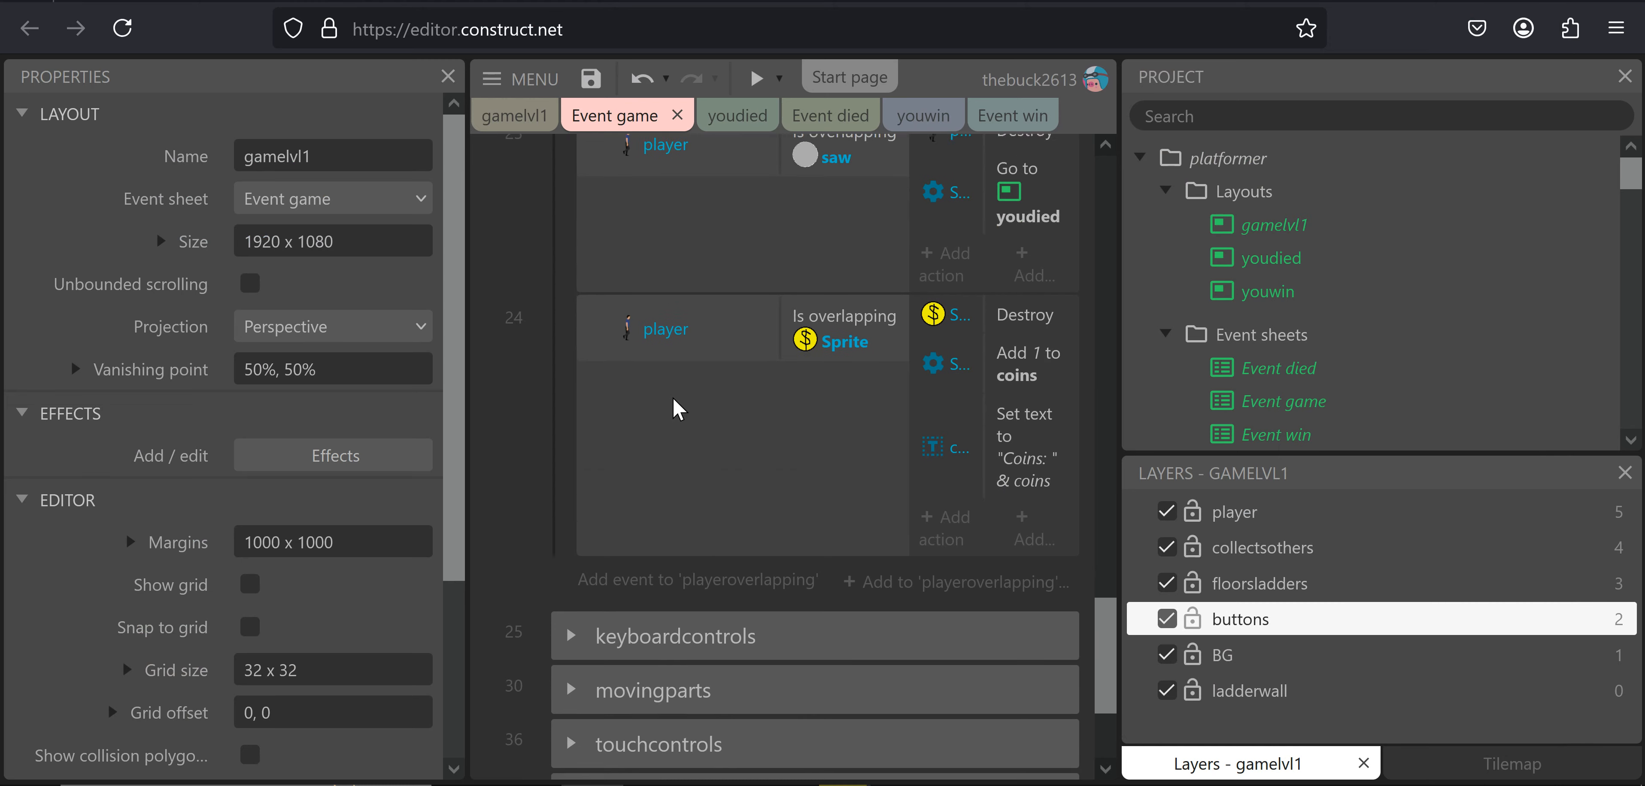
pyautogui.scroll(-4, 677, 408)
pyautogui.scroll(-1, 678, 408)
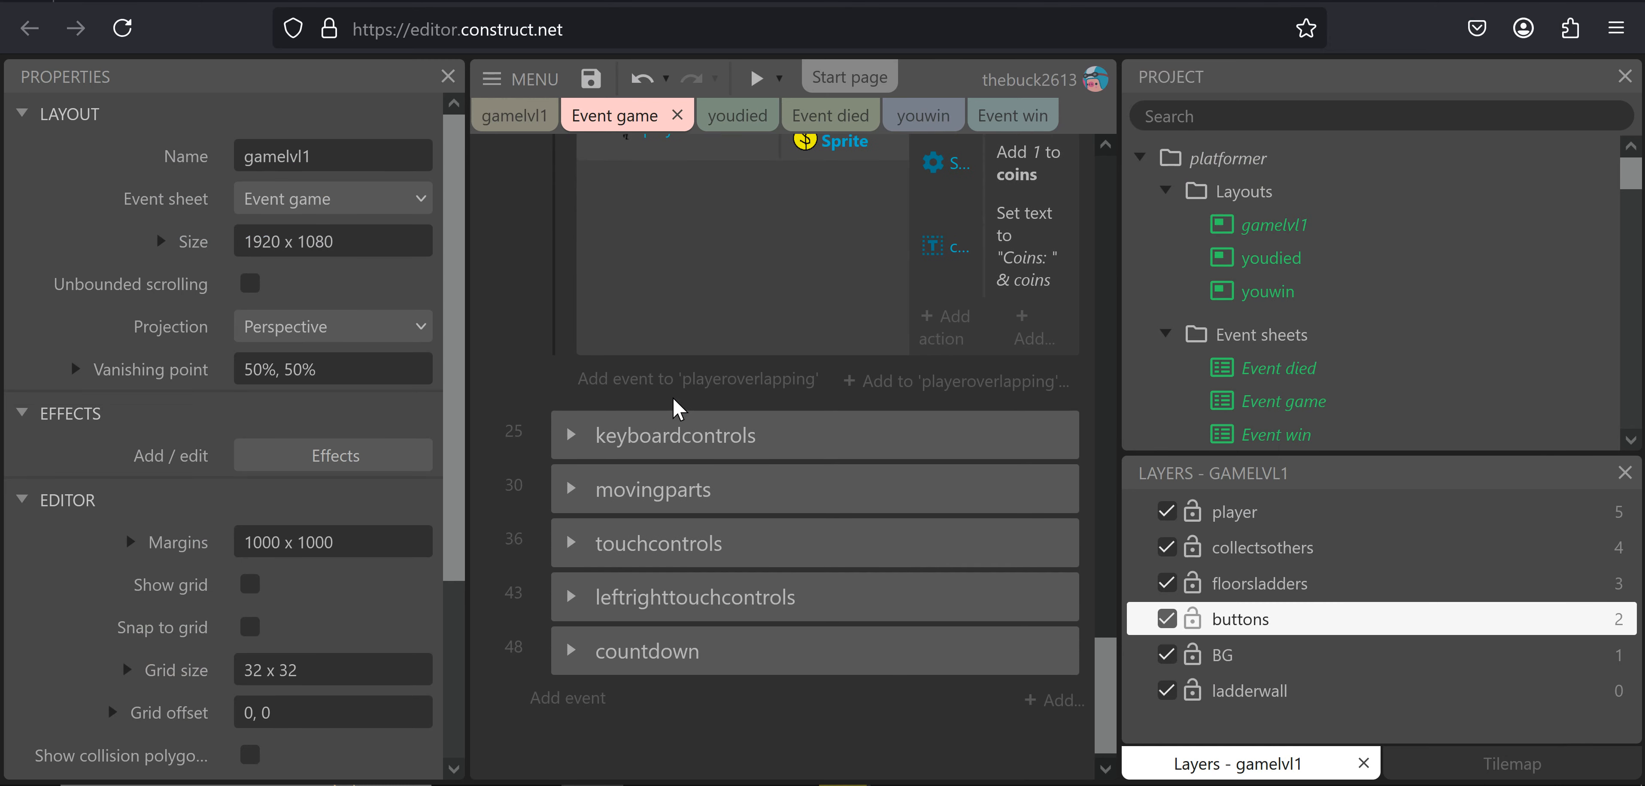
pyautogui.scroll(3, 678, 408)
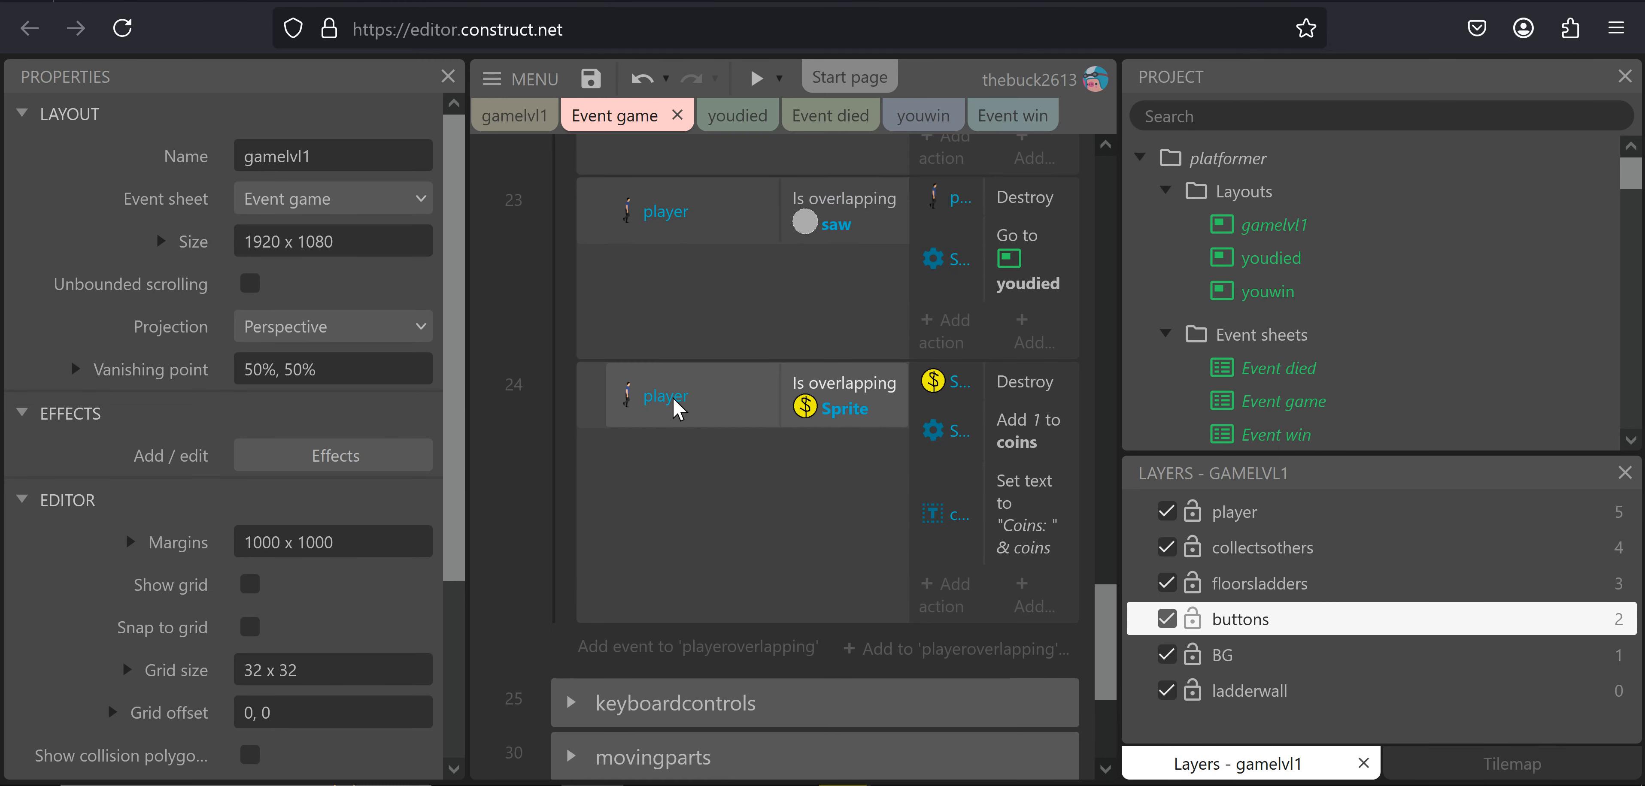
pyautogui.scroll(5, 671, 396)
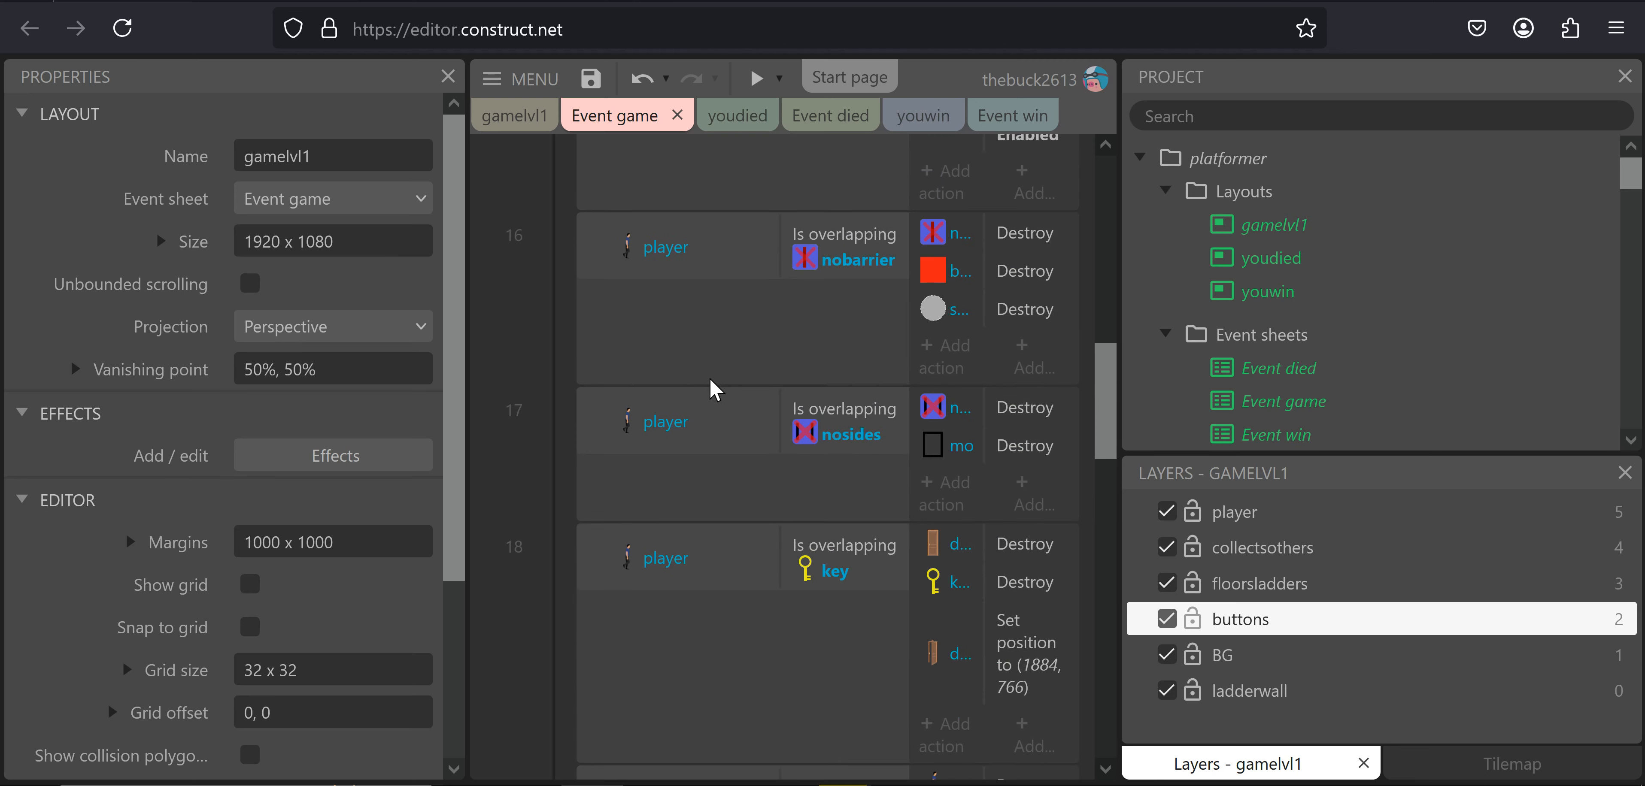
pyautogui.scroll(8, 715, 390)
pyautogui.scroll(-12, 767, 389)
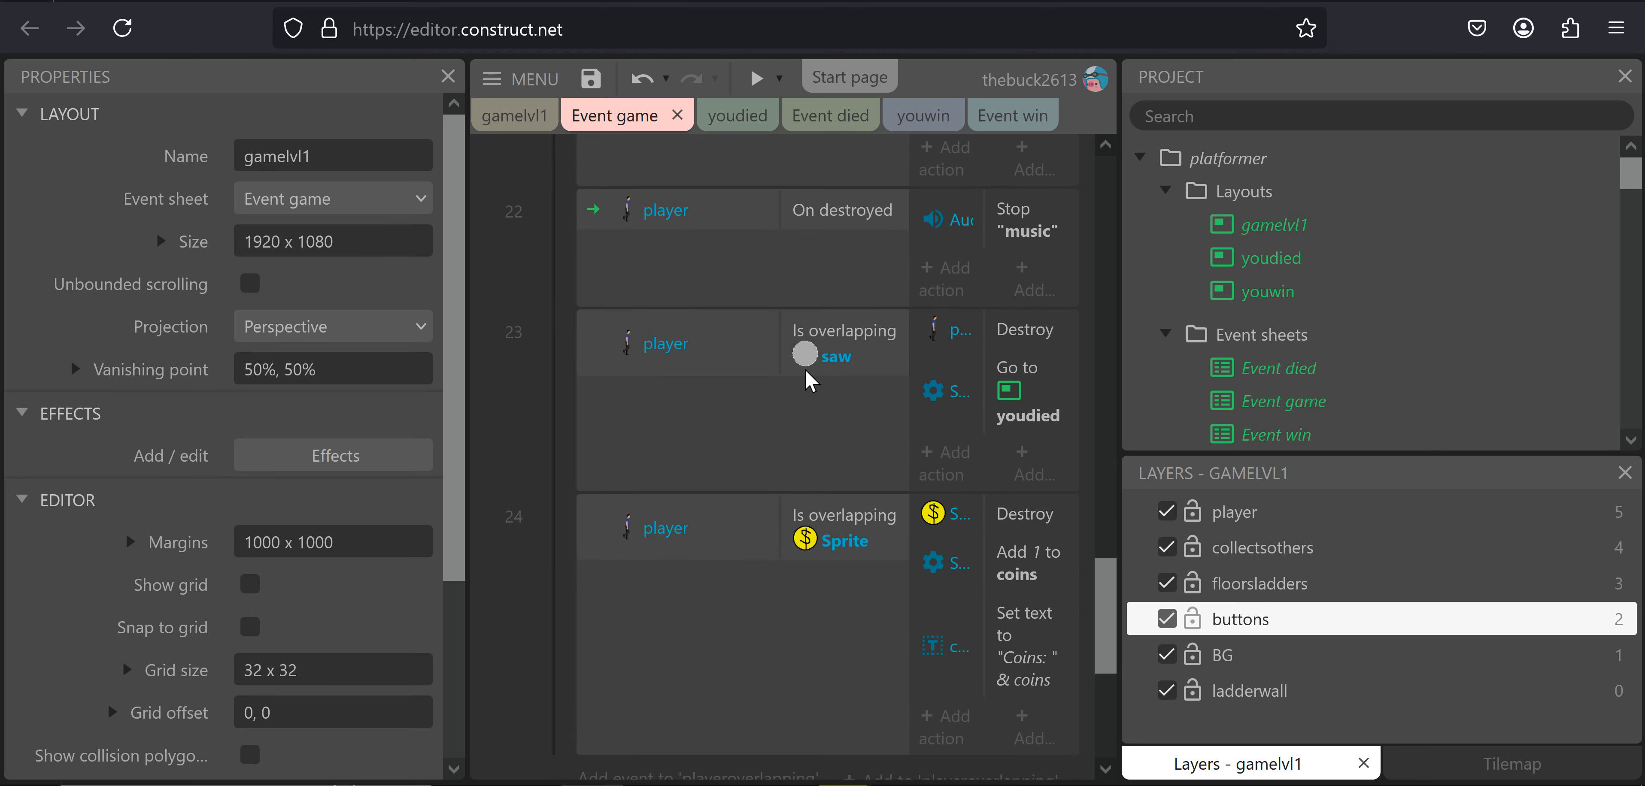
pyautogui.scroll(-2, 804, 470)
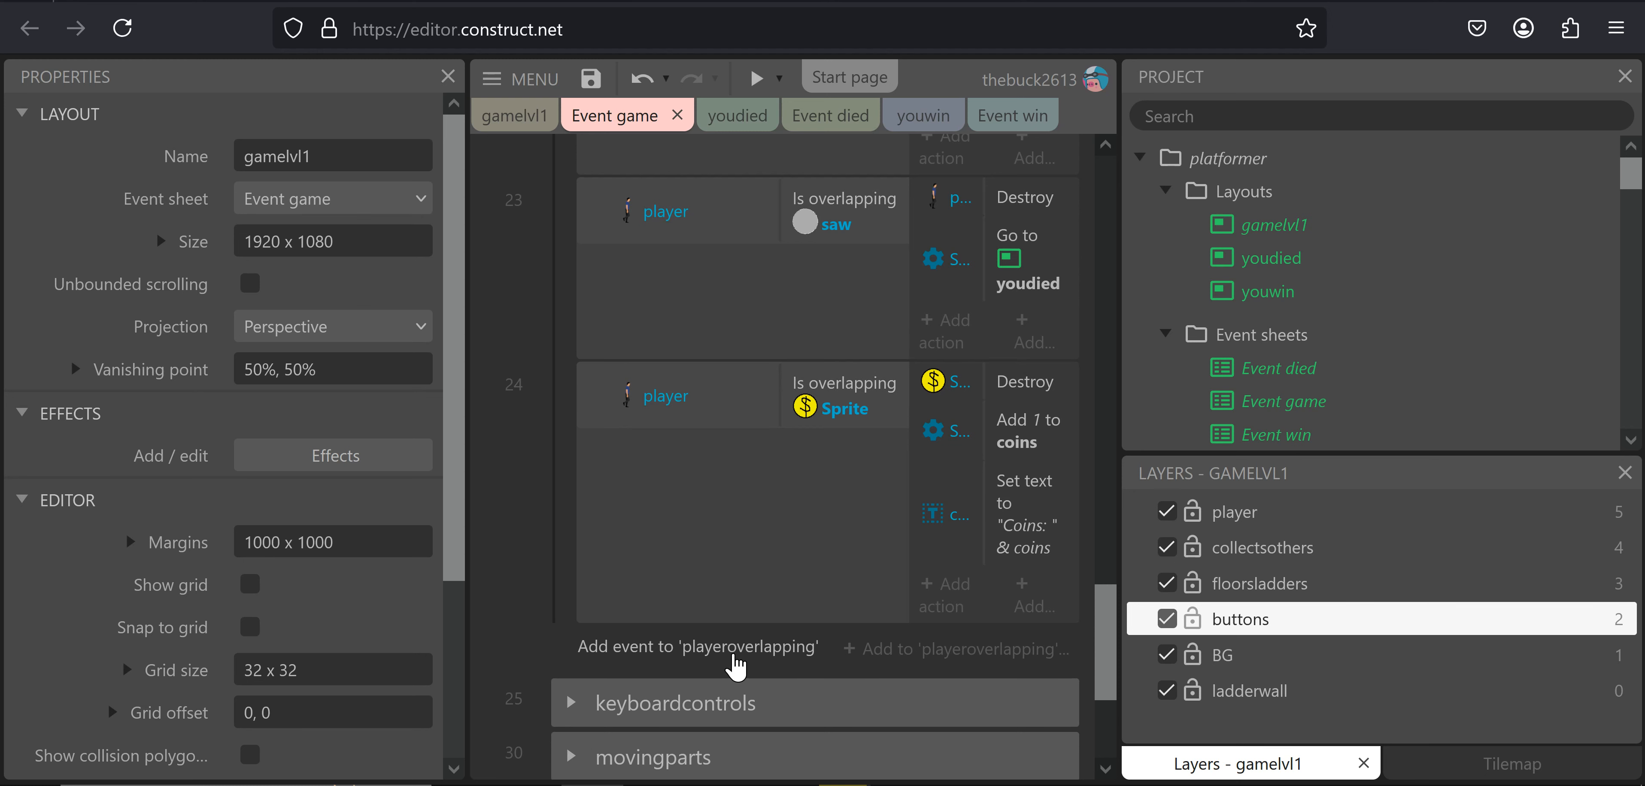
# Add a new event with the player's On destroyed condition to the playeroverlapping group
pyautogui.click(716, 648)
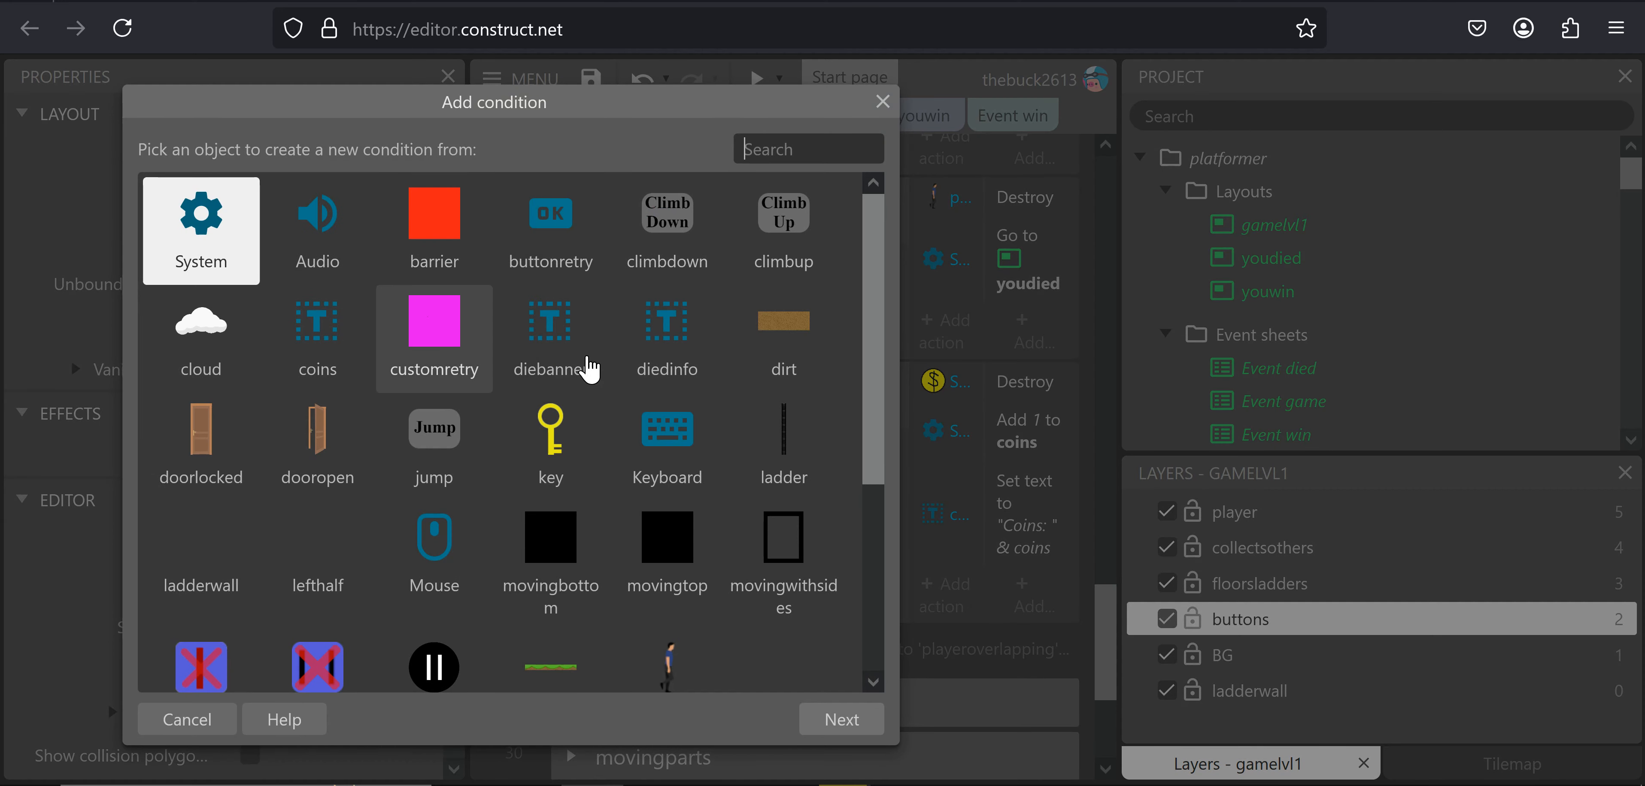
pyautogui.scroll(-2, 607, 364)
pyautogui.scroll(-2, 607, 364)
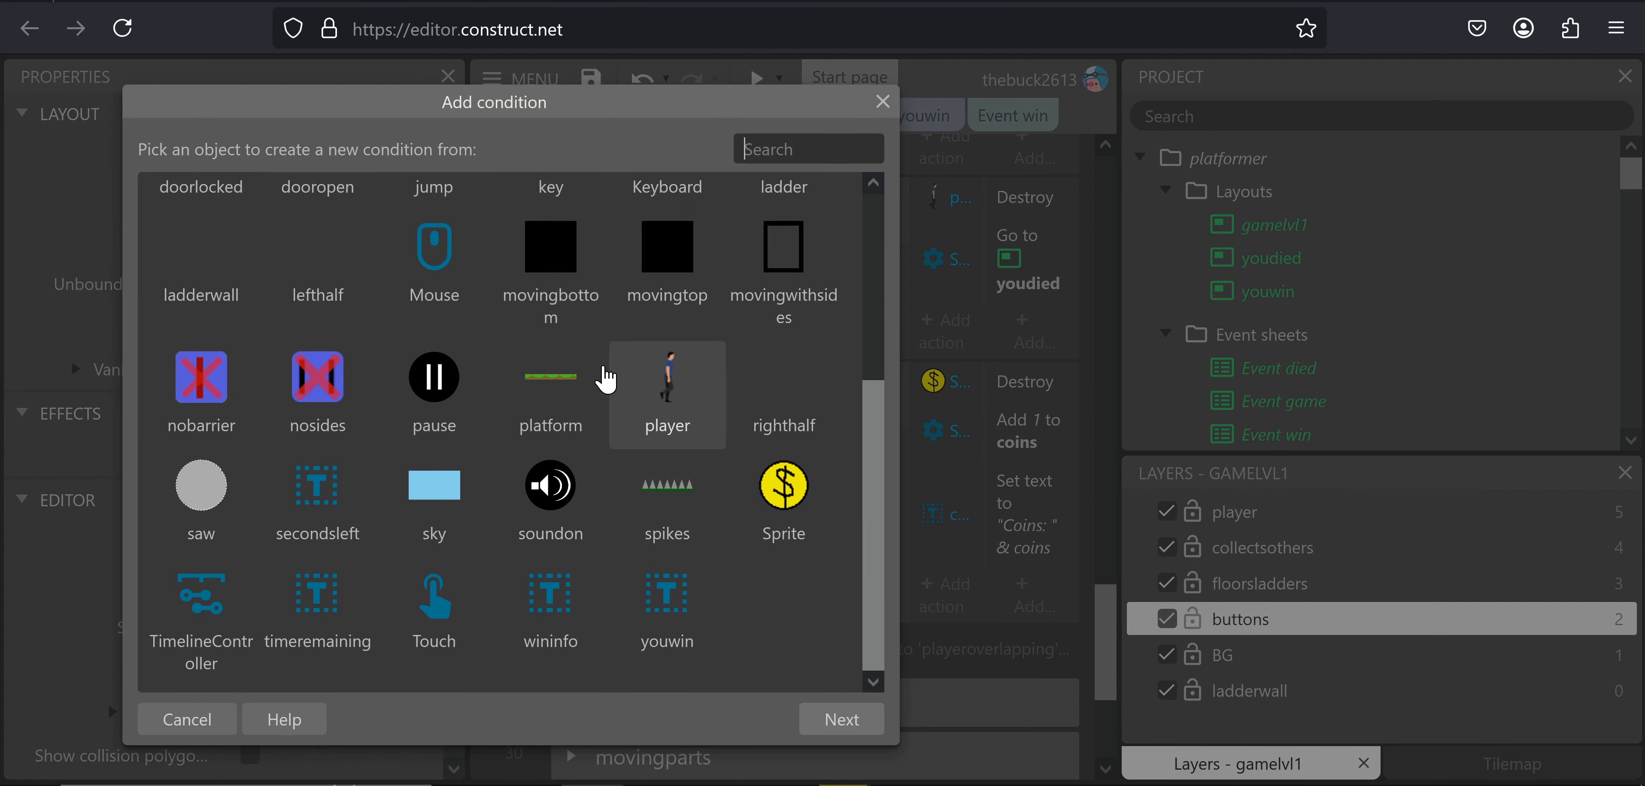
pyautogui.doubleClick(676, 378)
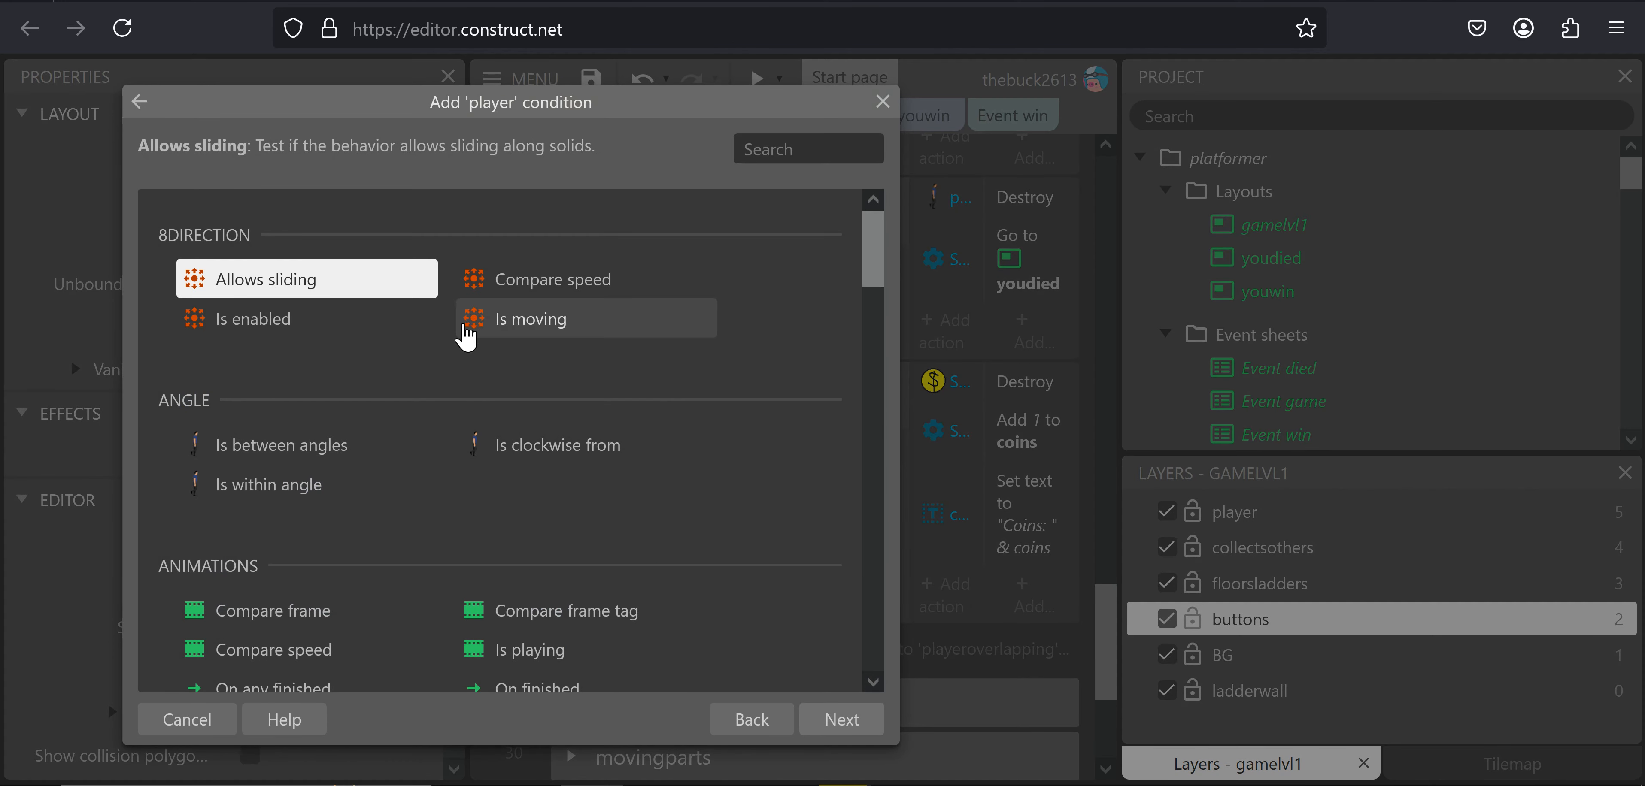
pyautogui.scroll(-6, 468, 338)
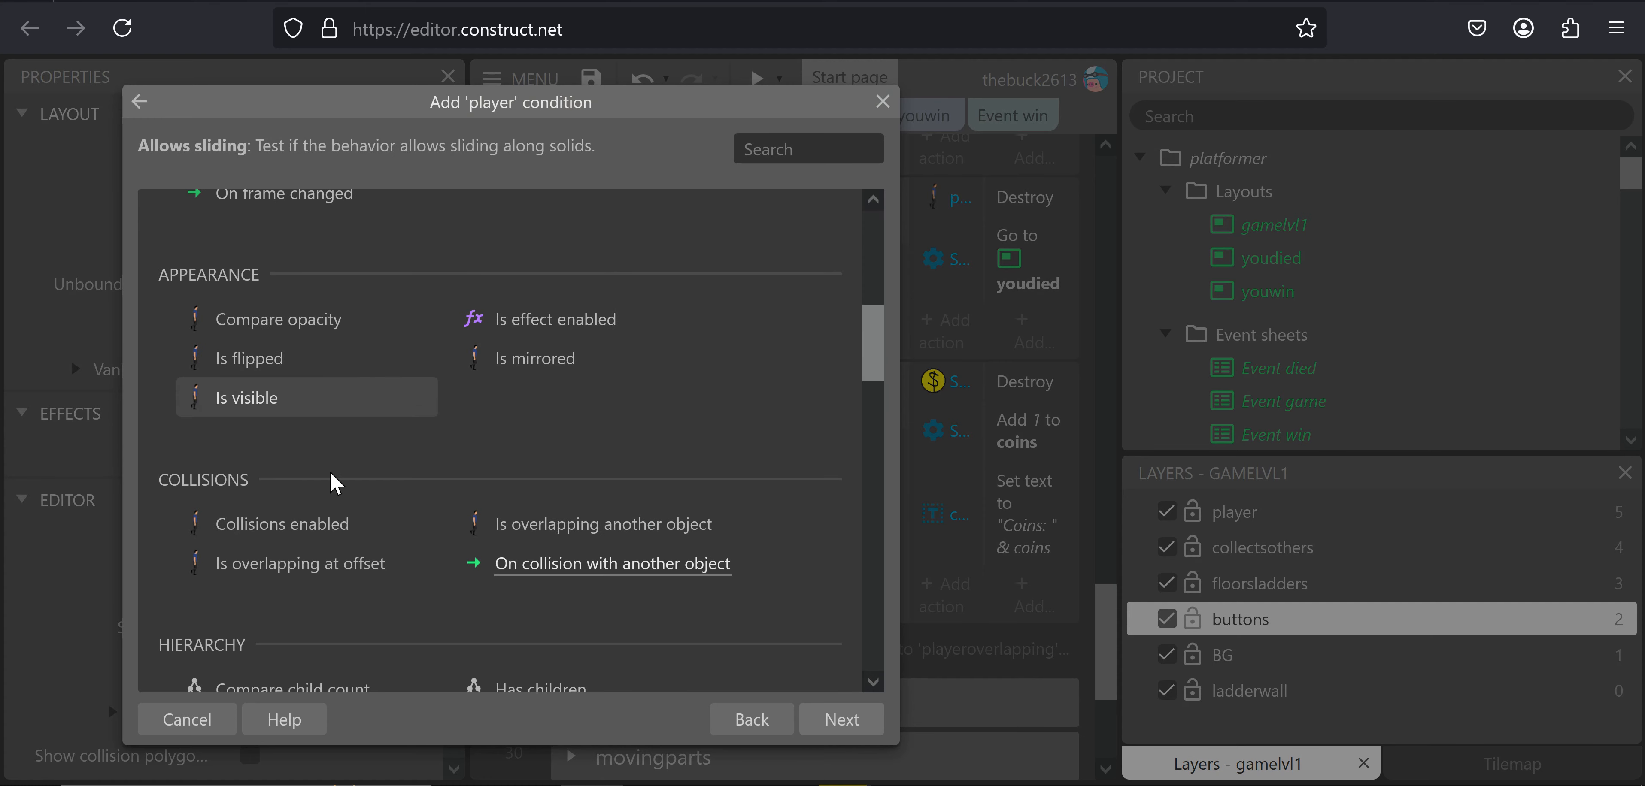
pyautogui.scroll(-7, 335, 484)
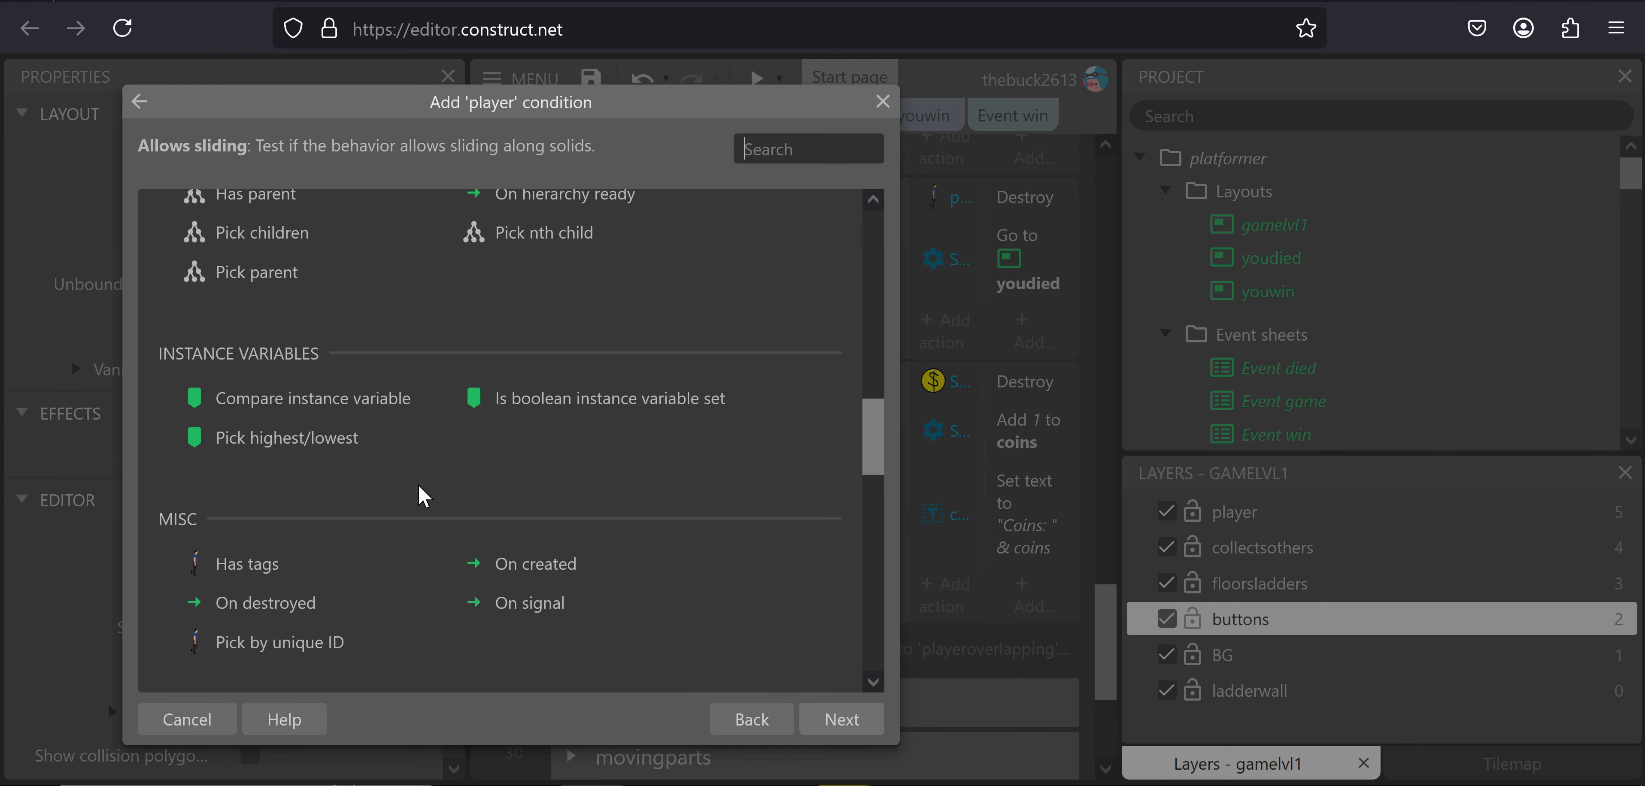
pyautogui.doubleClick(265, 603)
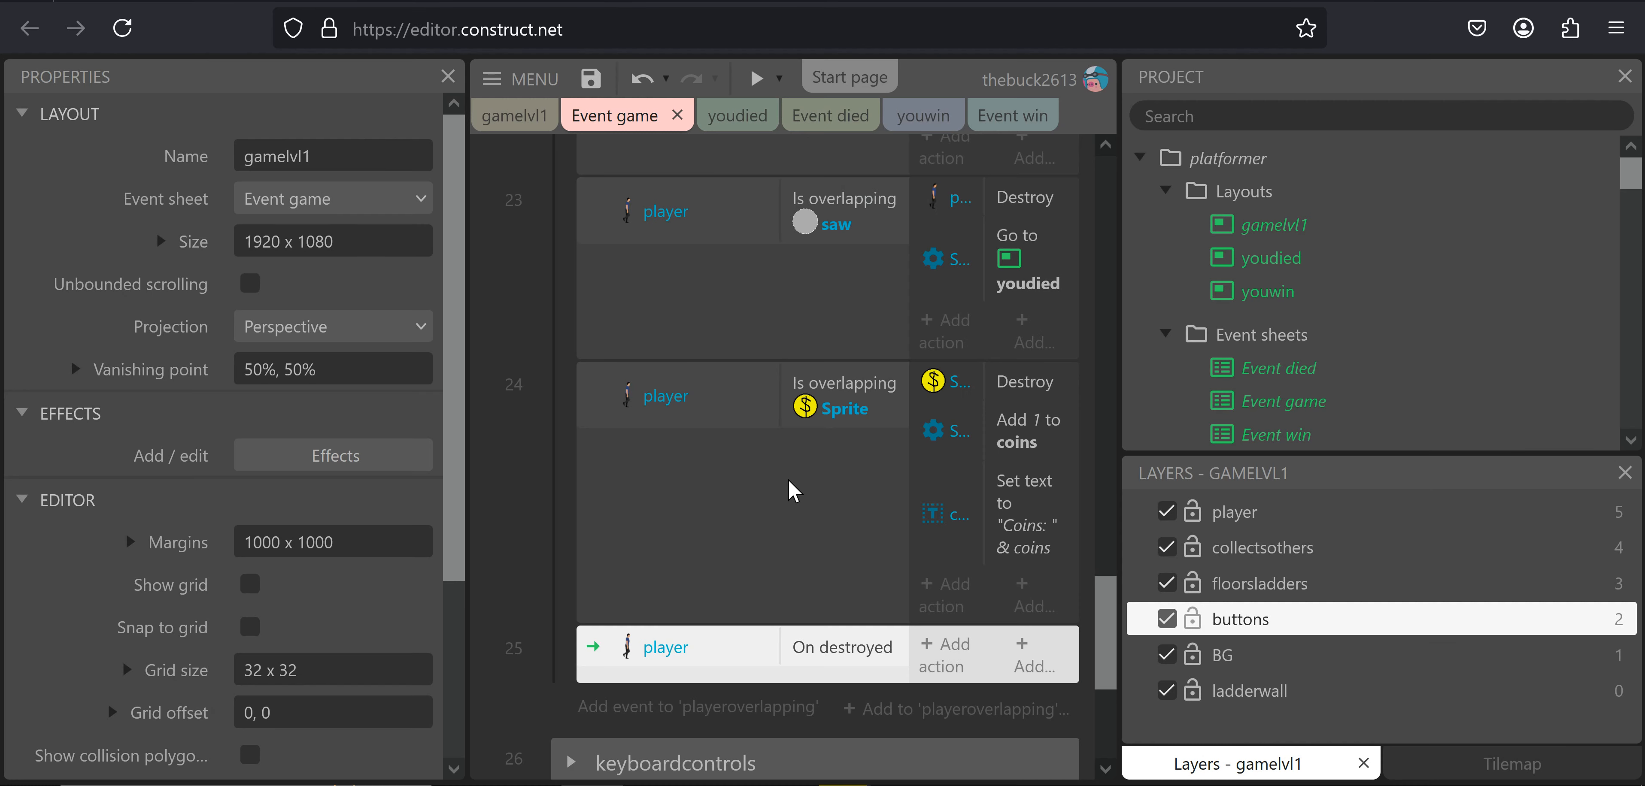
# Add a System Set value action to the new On destroyed event, setting the coins variable to 0
pyautogui.click(951, 654)
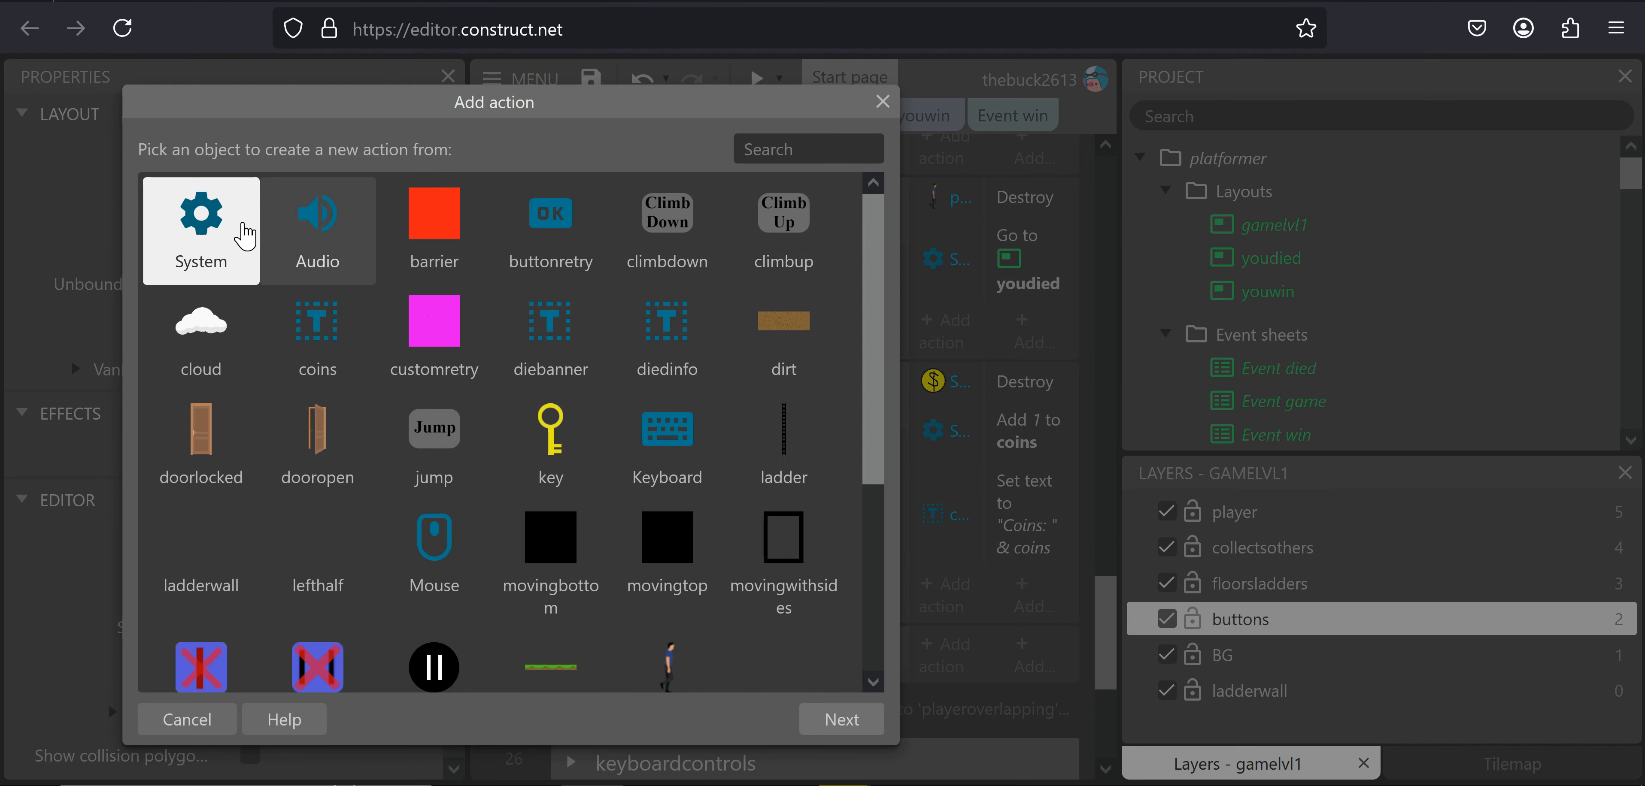
pyautogui.doubleClick(207, 227)
pyautogui.scroll(-5, 361, 332)
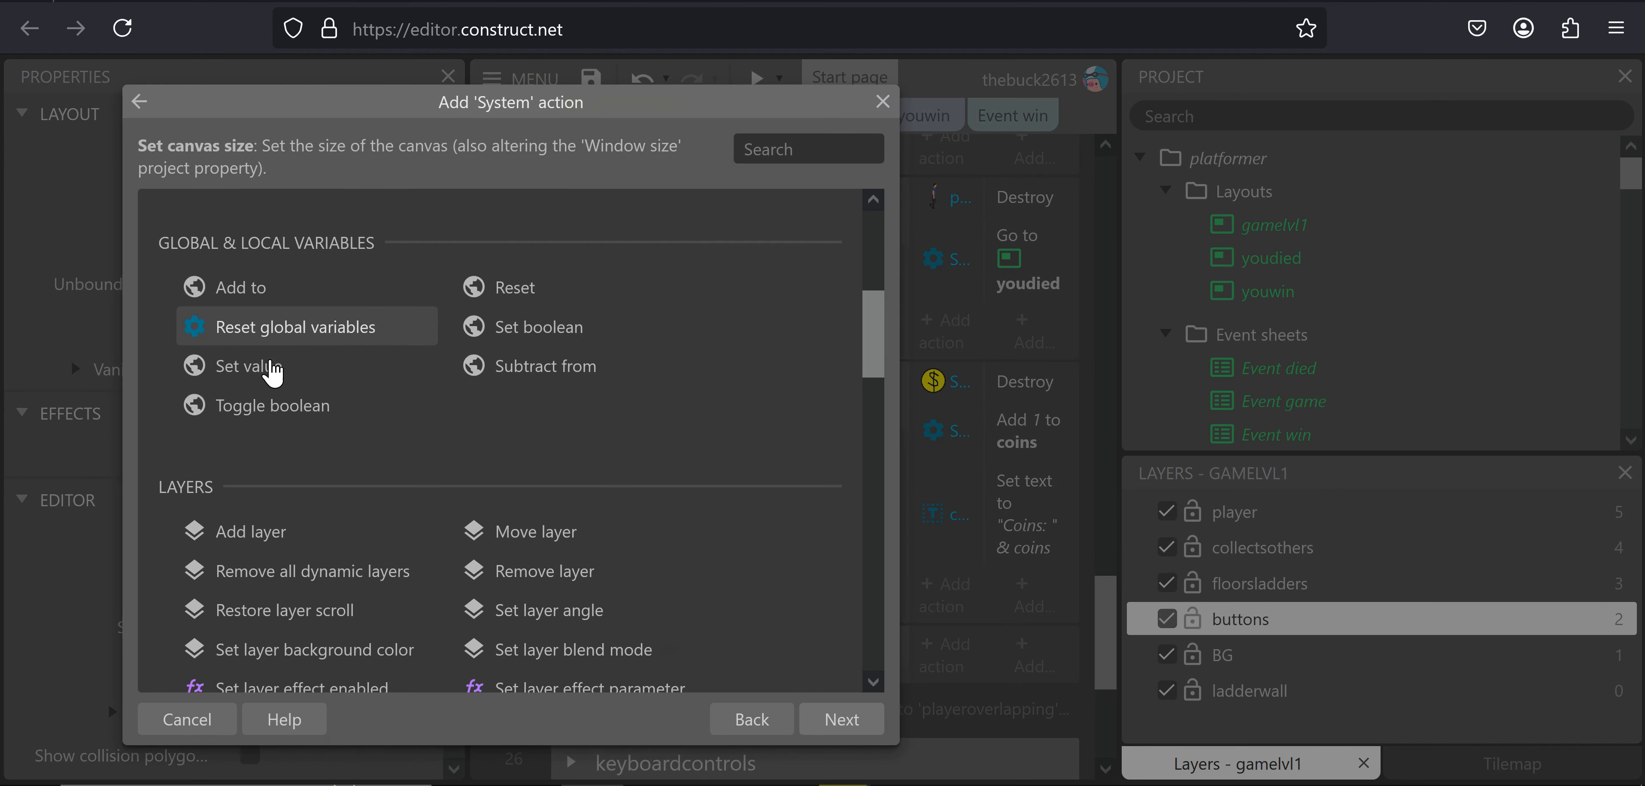
pyautogui.doubleClick(378, 367)
pyautogui.click(310, 343)
pyautogui.click(311, 343)
pyautogui.click(337, 391)
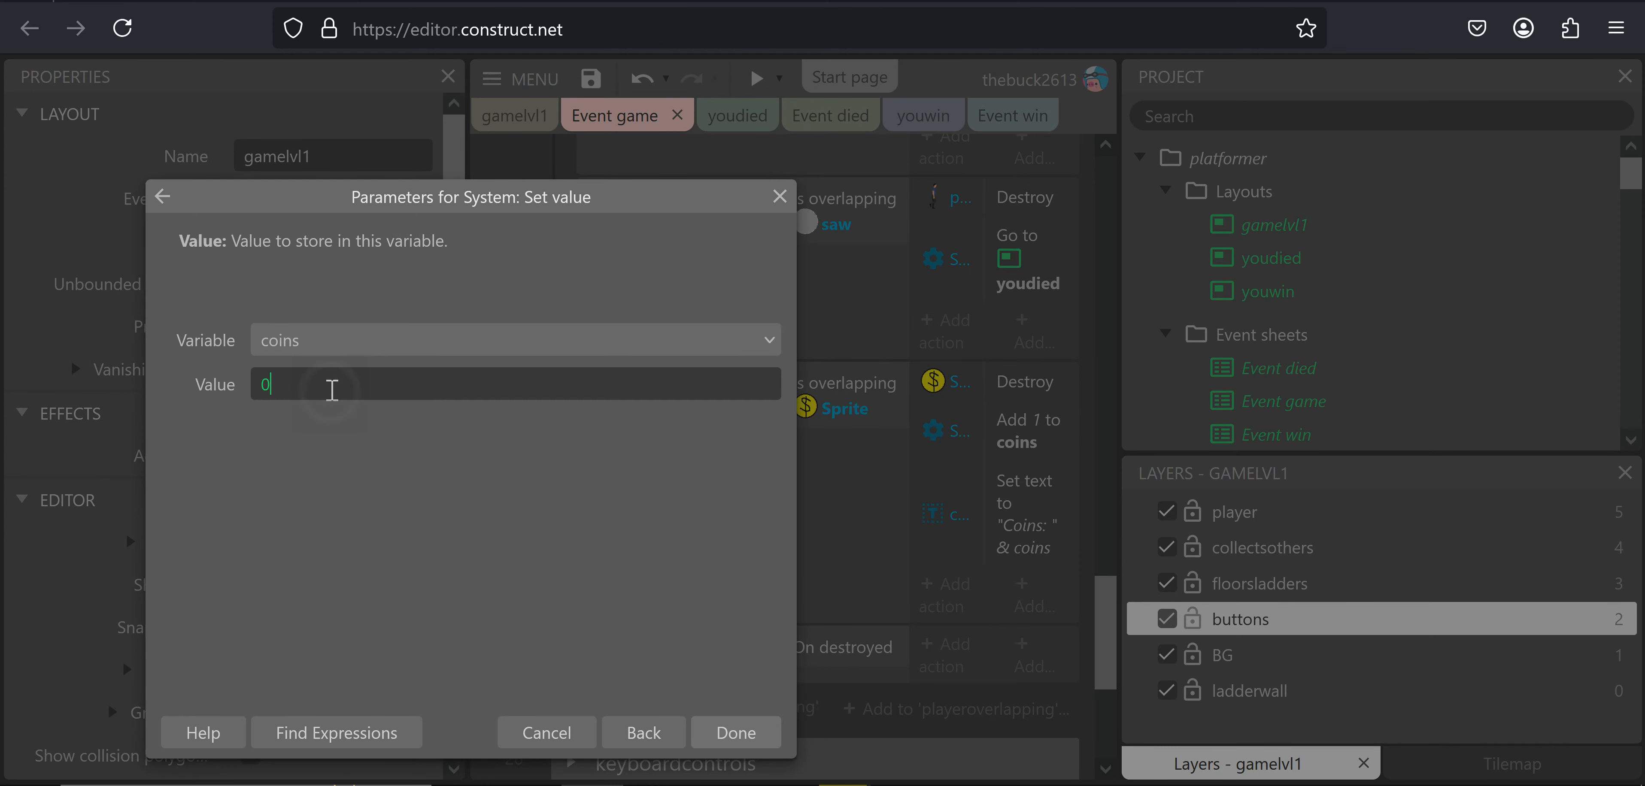
pyautogui.press('Return')
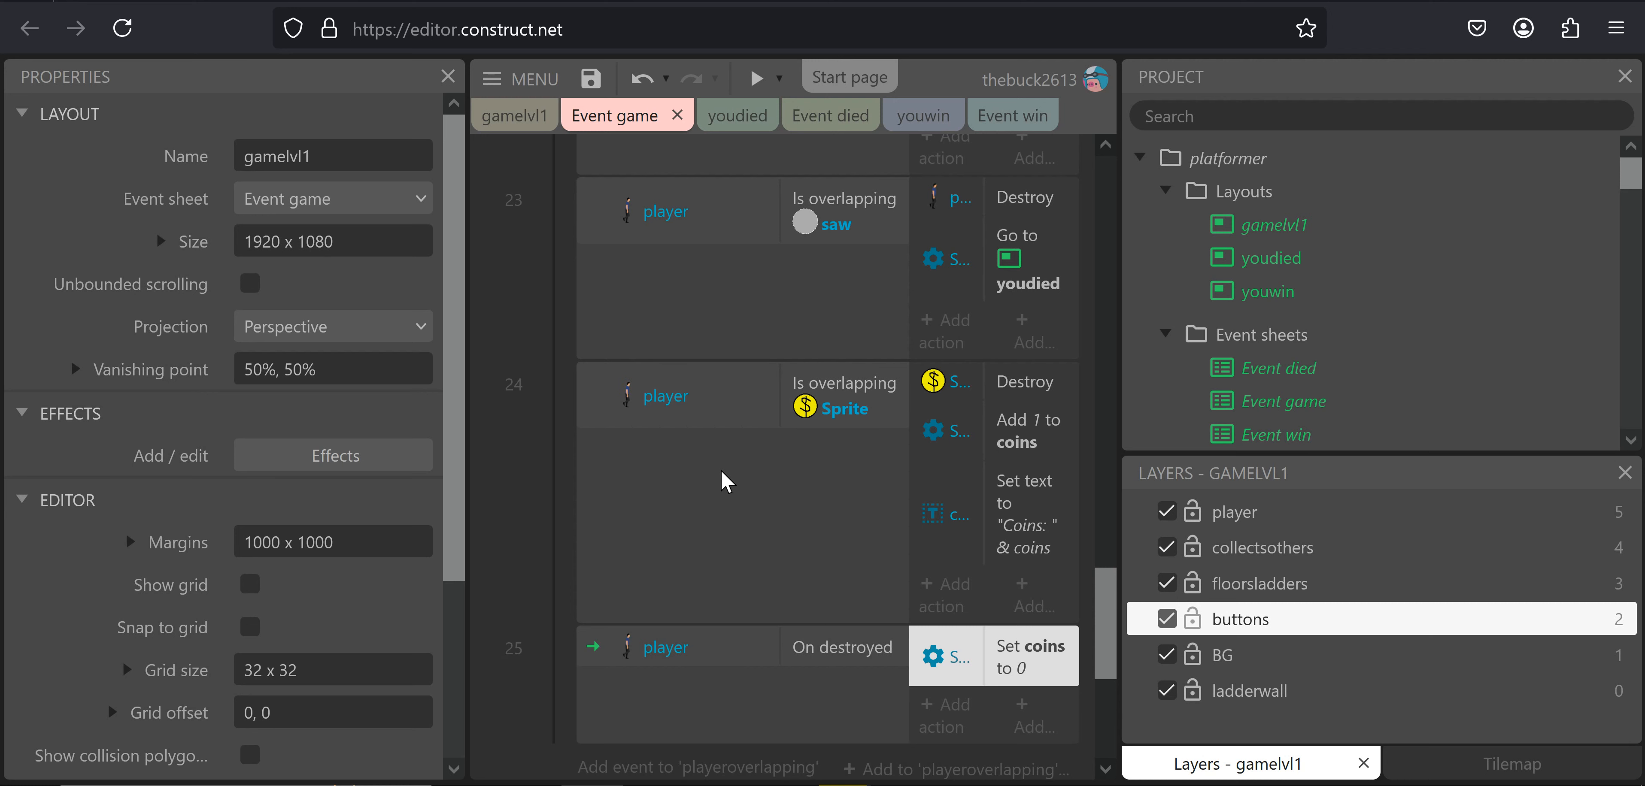
# Rename the global variable coins to levelcoins
pyautogui.scroll(7, 745, 503)
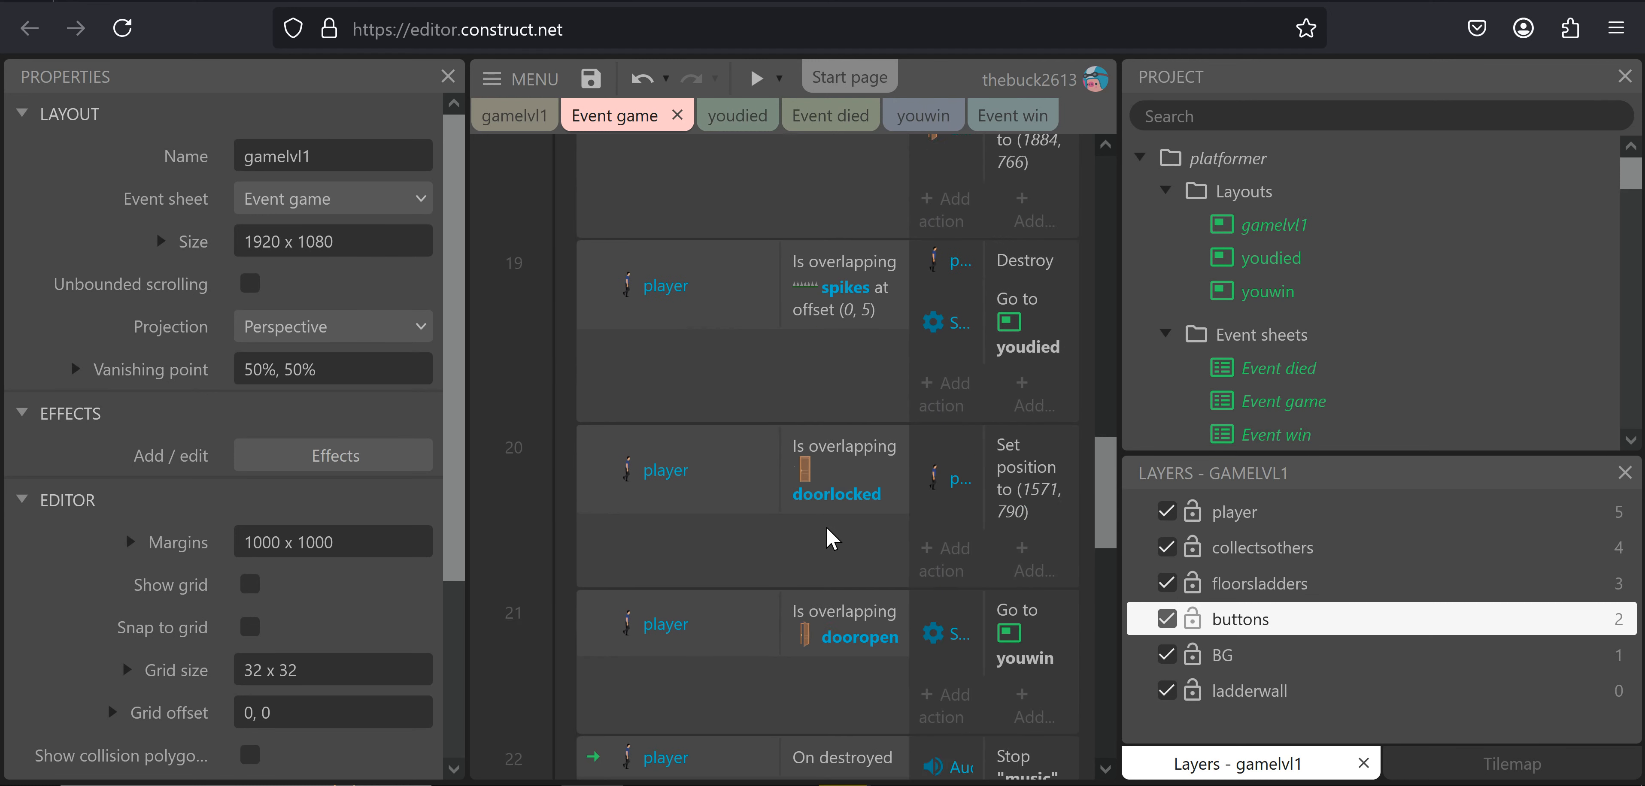
pyautogui.scroll(10, 824, 530)
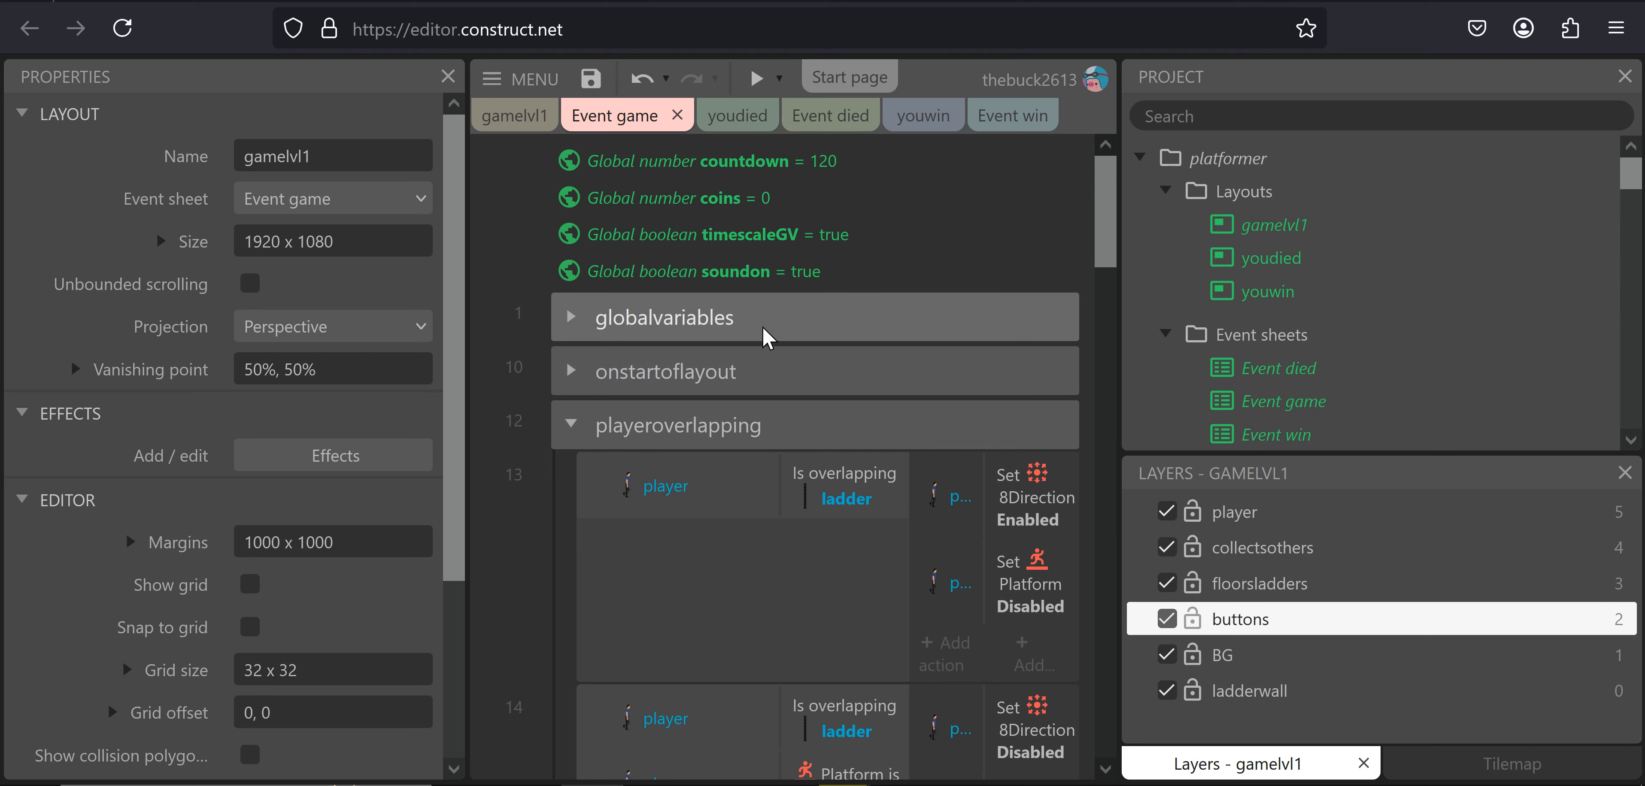
pyautogui.click(719, 211)
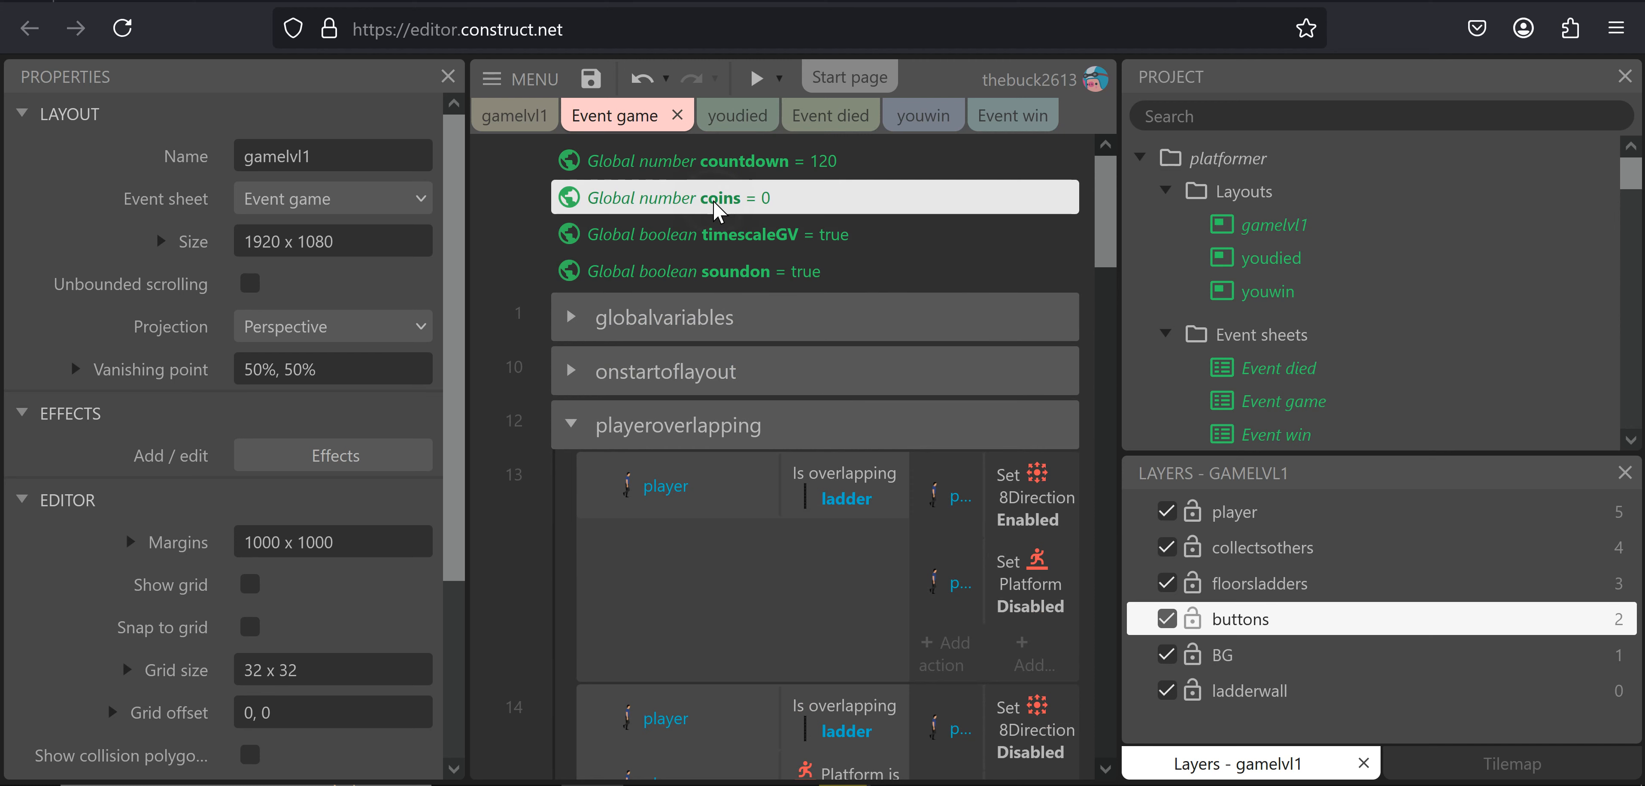
pyautogui.doubleClick(703, 201)
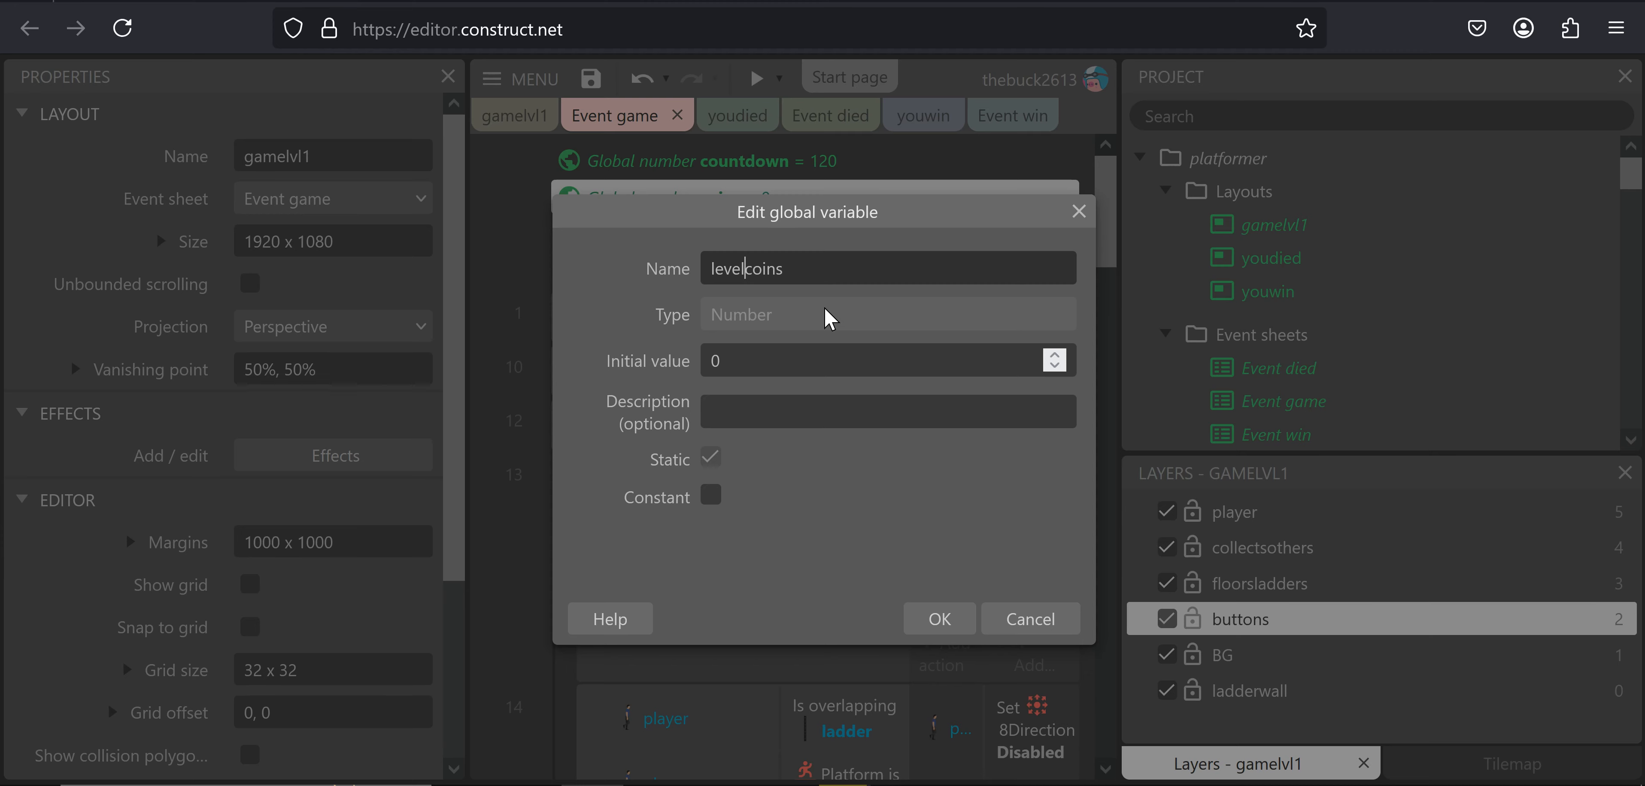
pyautogui.press('Return')
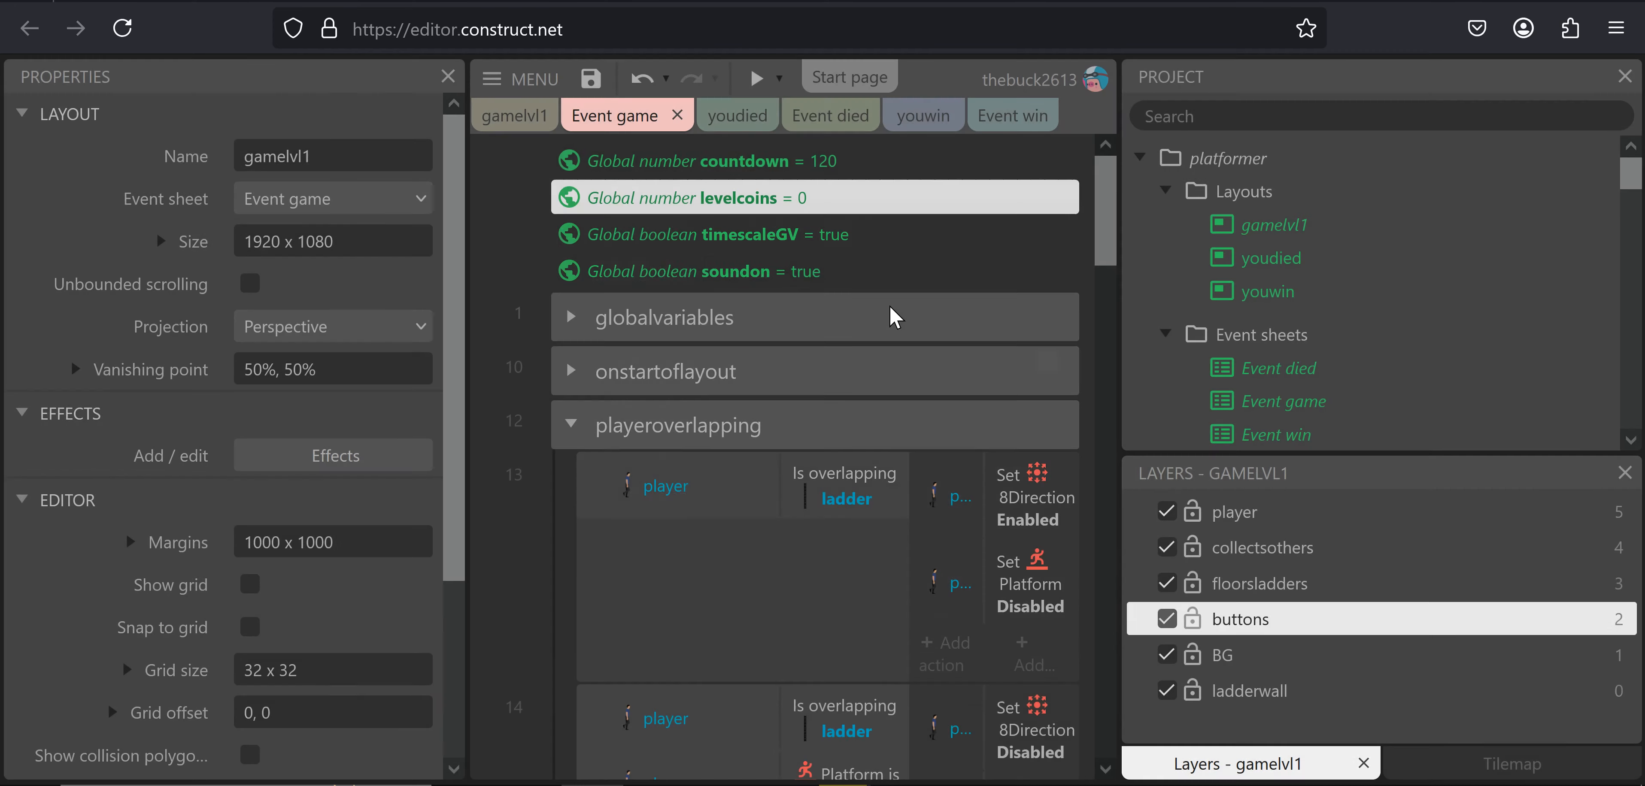
# Check the use of levelcoins in the coin-pickup and player-destroyed events, and review the ladder events
pyautogui.scroll(-10, 763, 329)
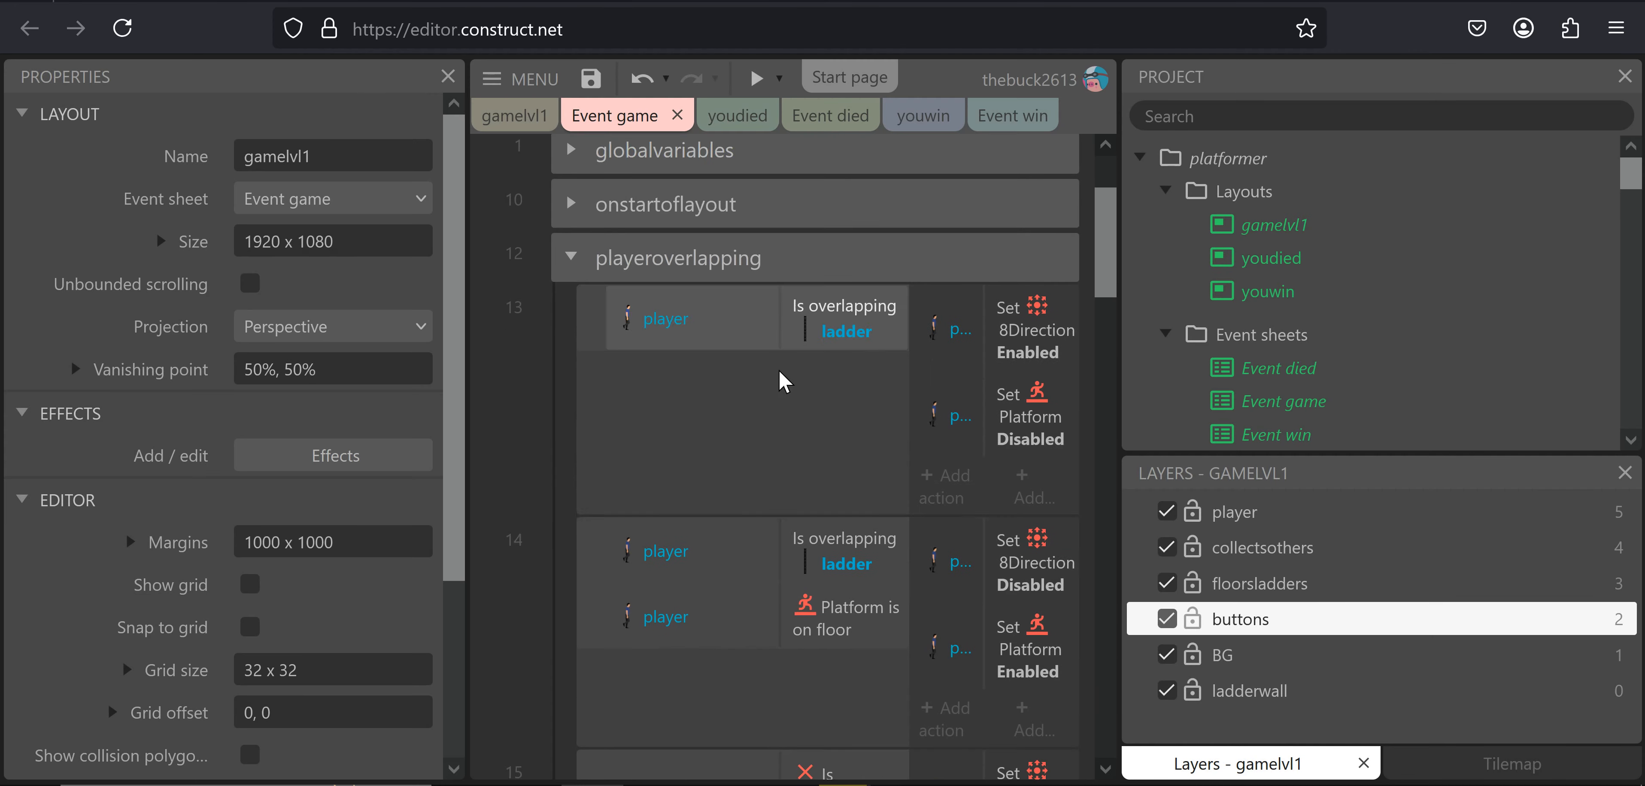
pyautogui.scroll(-8, 766, 379)
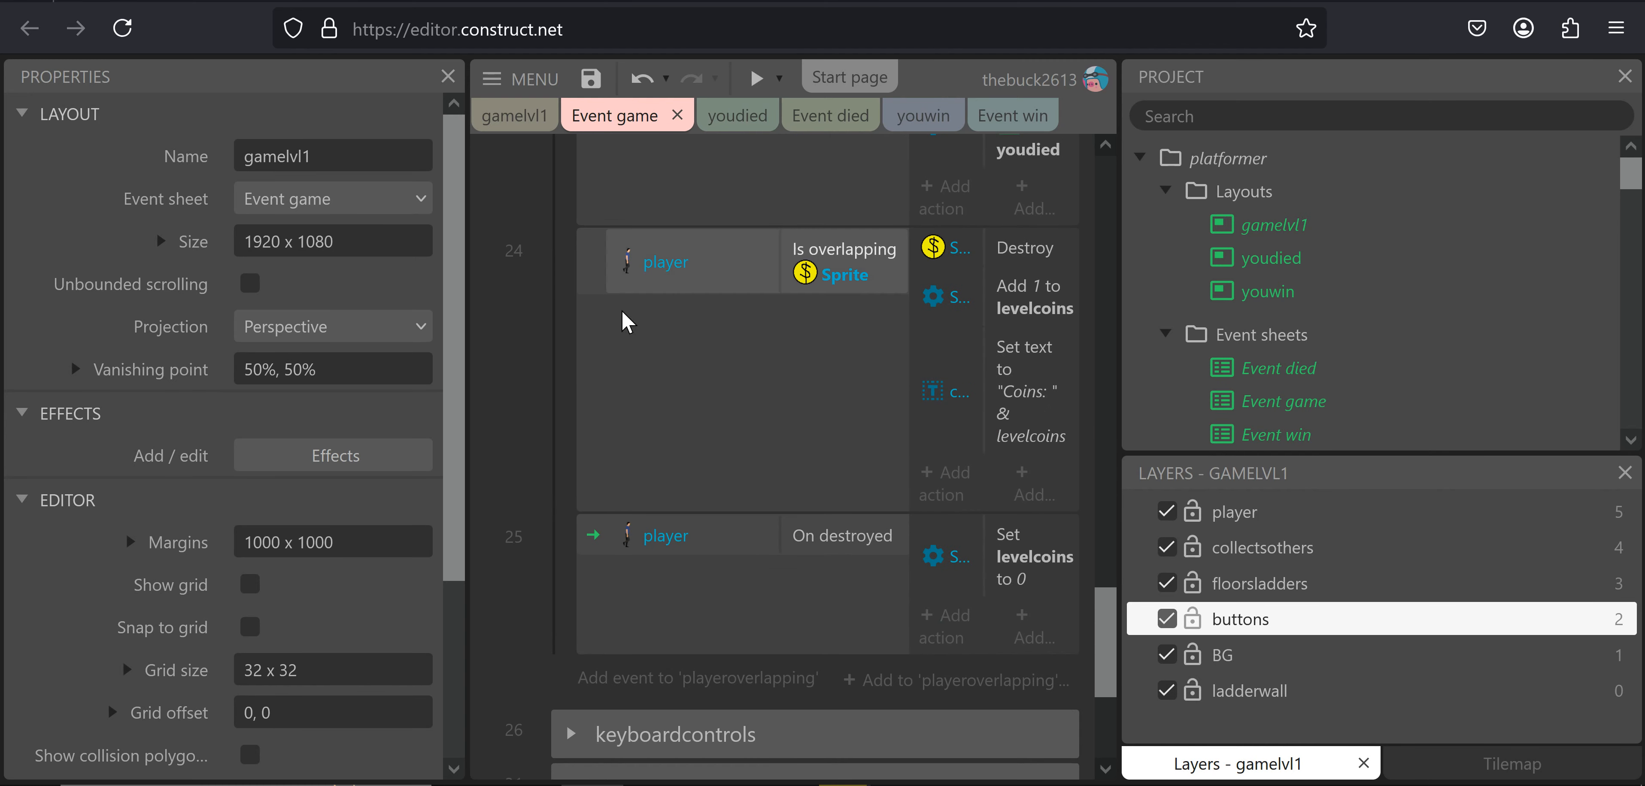
pyautogui.scroll(18, 766, 396)
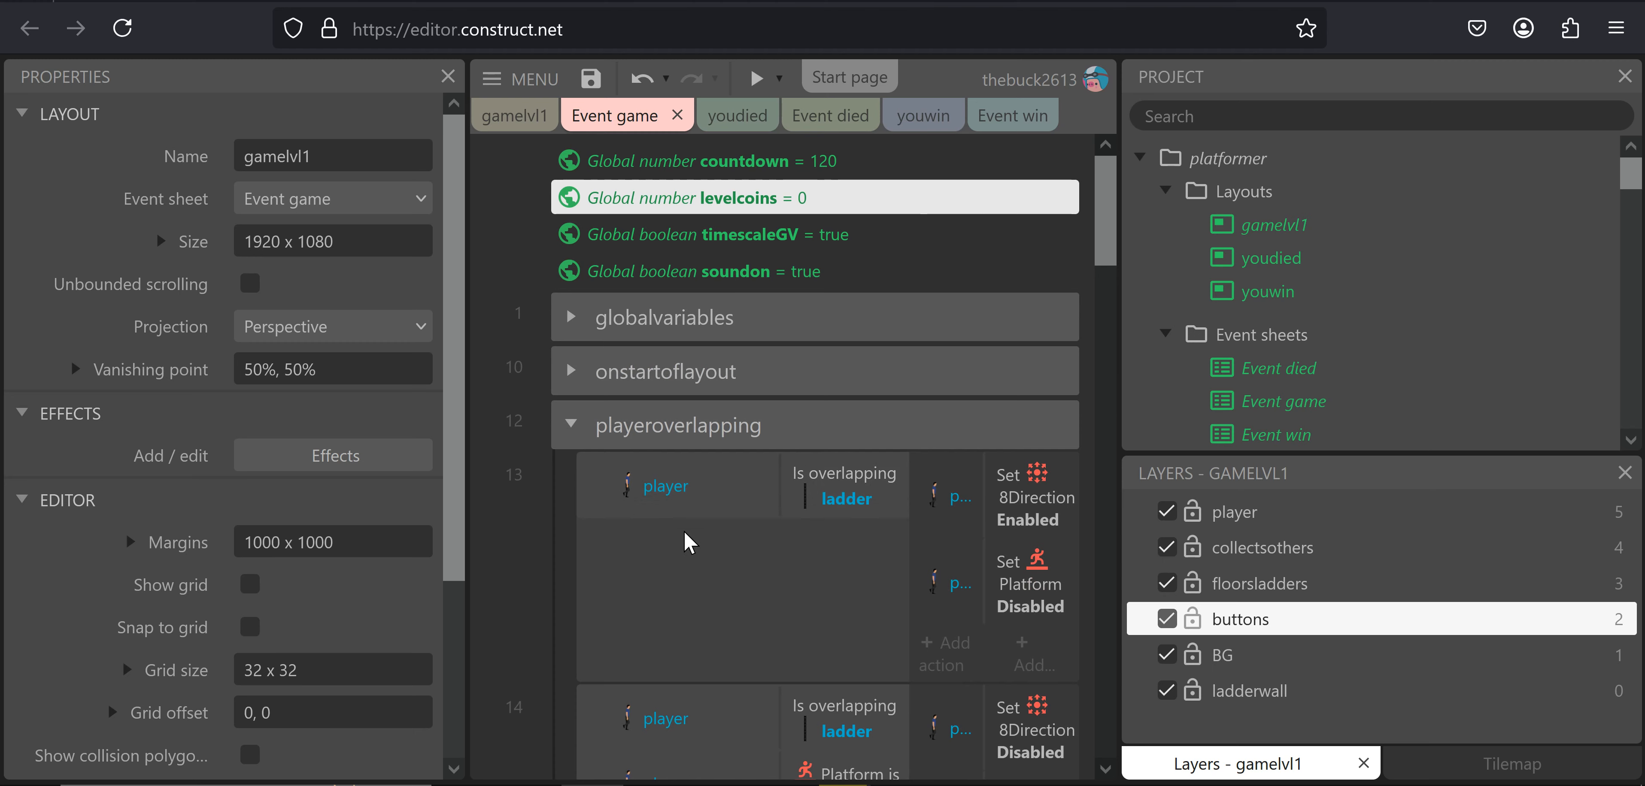
pyautogui.scroll(-6, 702, 508)
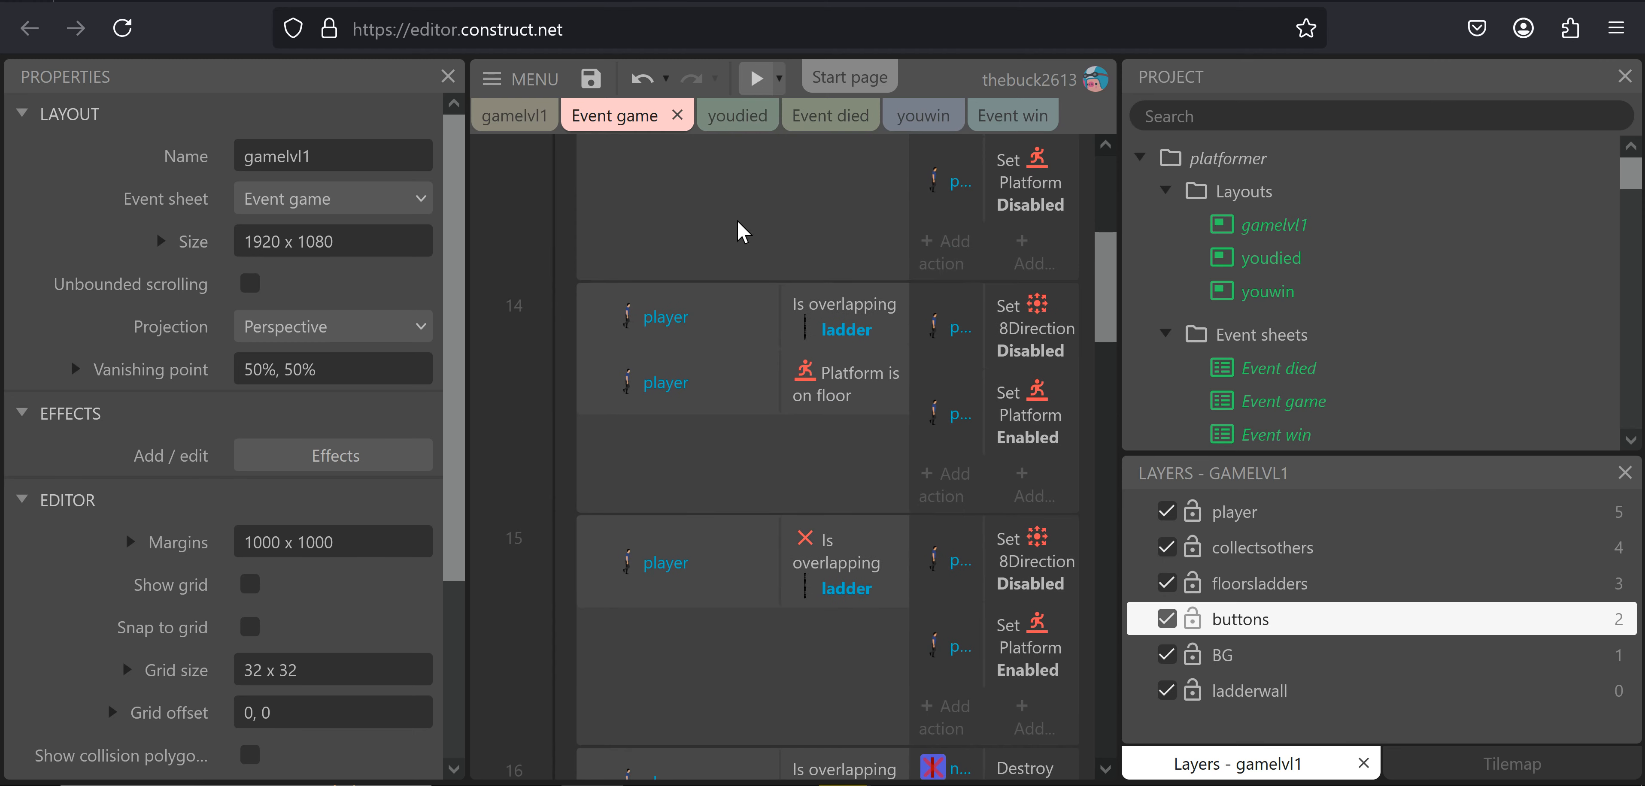
pyautogui.scroll(4, 664, 357)
pyautogui.scroll(-5, 662, 376)
pyautogui.scroll(6, 627, 331)
# Collapse the playeroverlapping group and delete the soundon sprite's animation frame 1 action from the mute click event in globalvariables
pyautogui.click(574, 421)
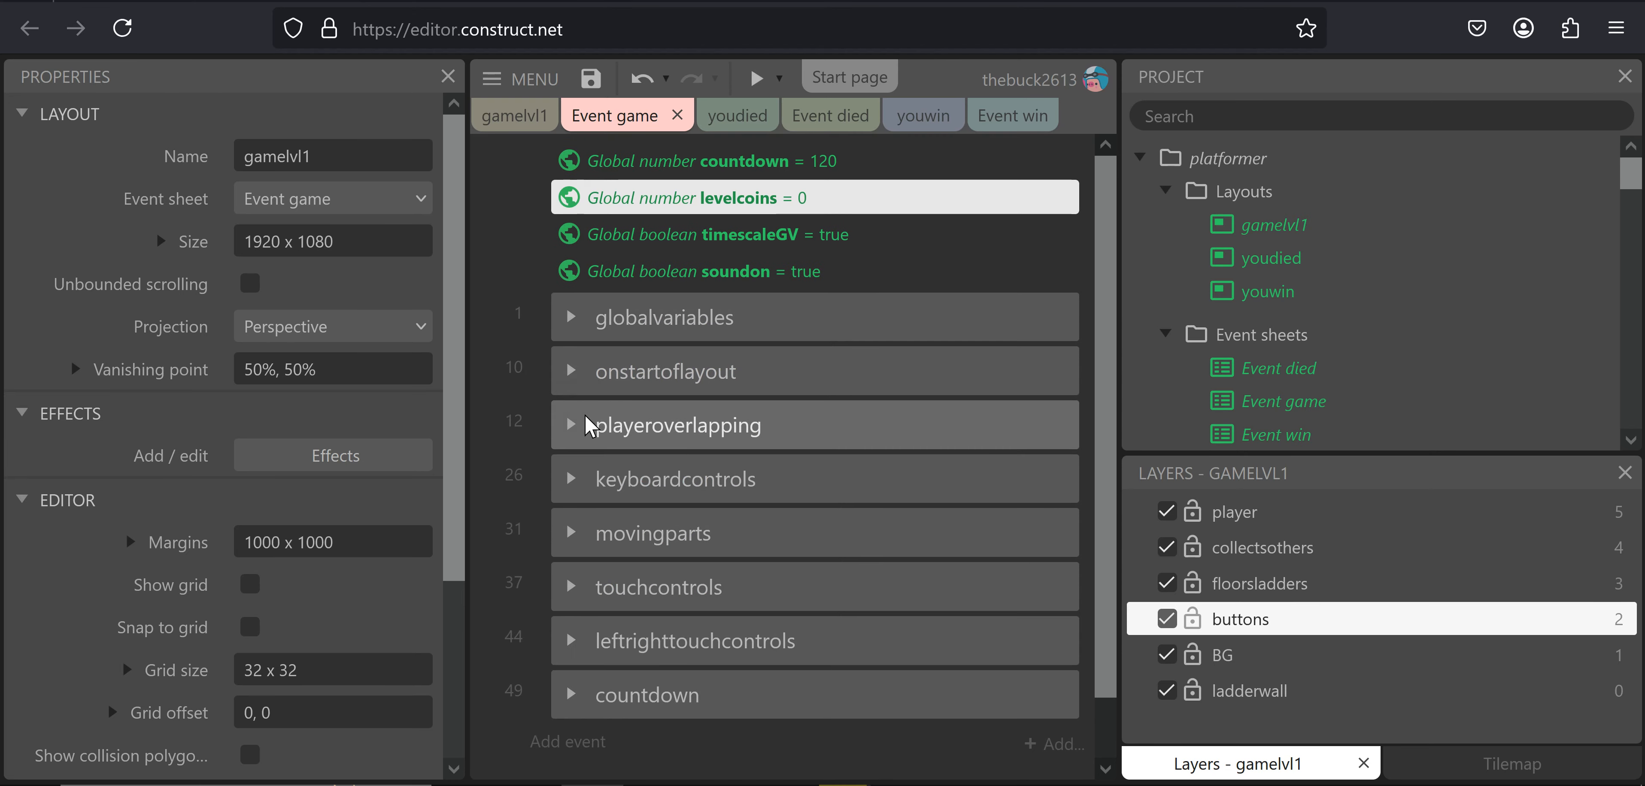
pyautogui.click(570, 317)
pyautogui.scroll(-5, 981, 517)
pyautogui.scroll(-10, 857, 394)
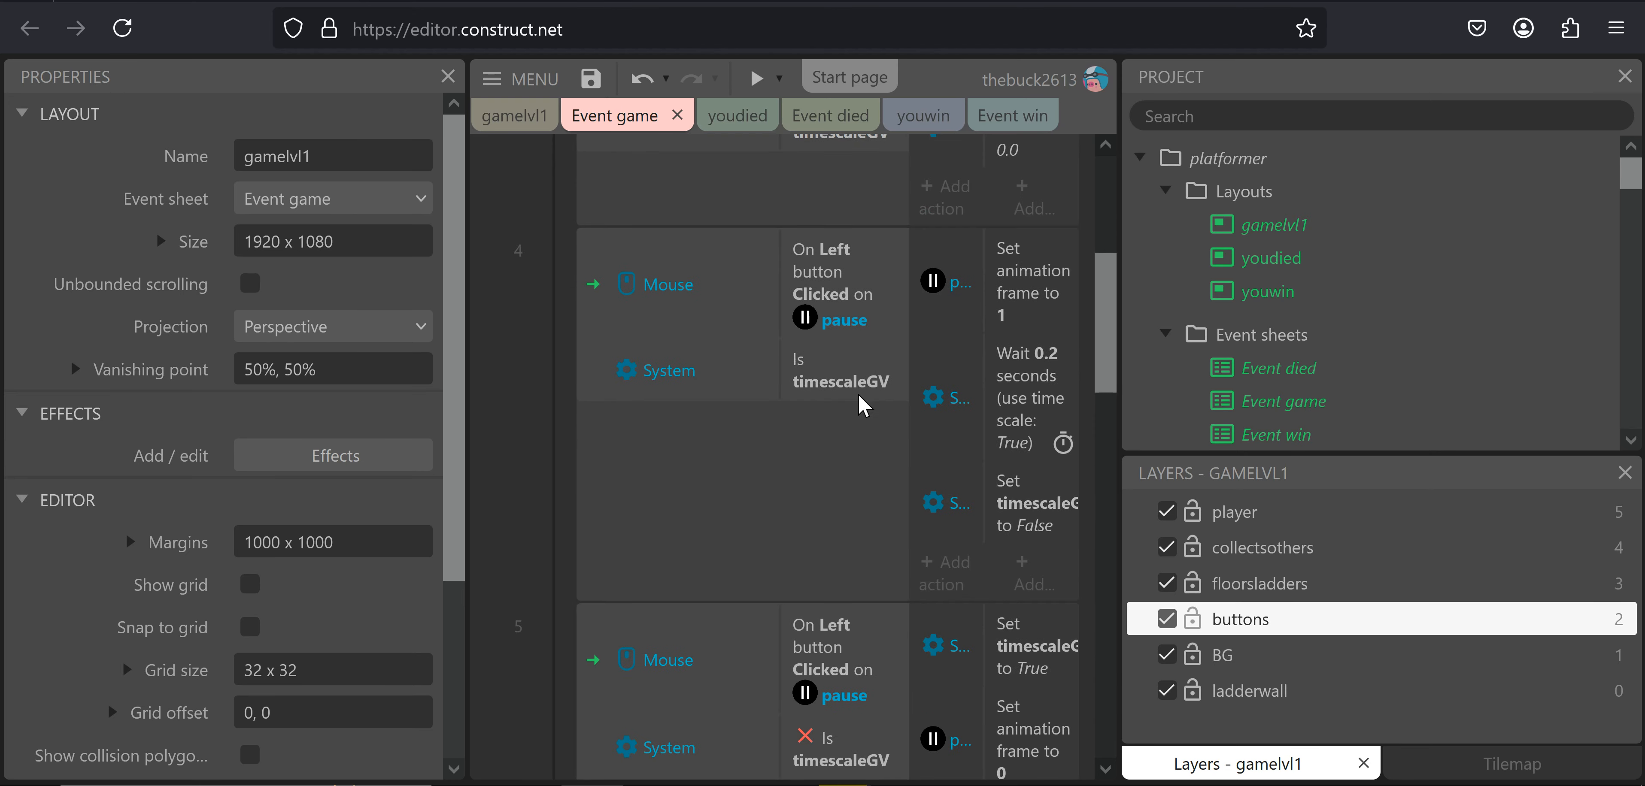
pyautogui.click(1022, 269)
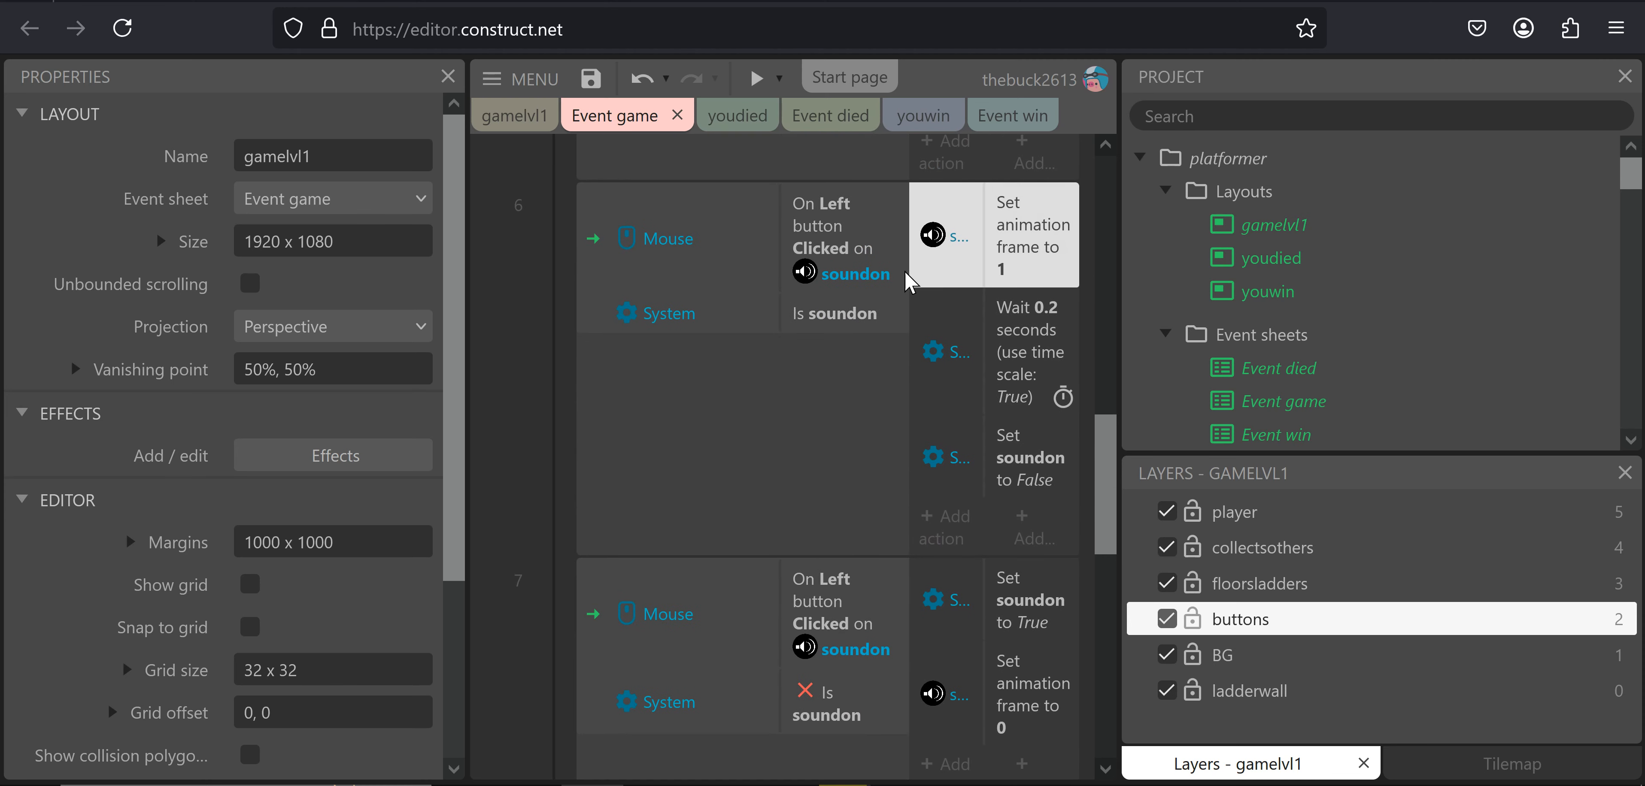
pyautogui.press('Delete')
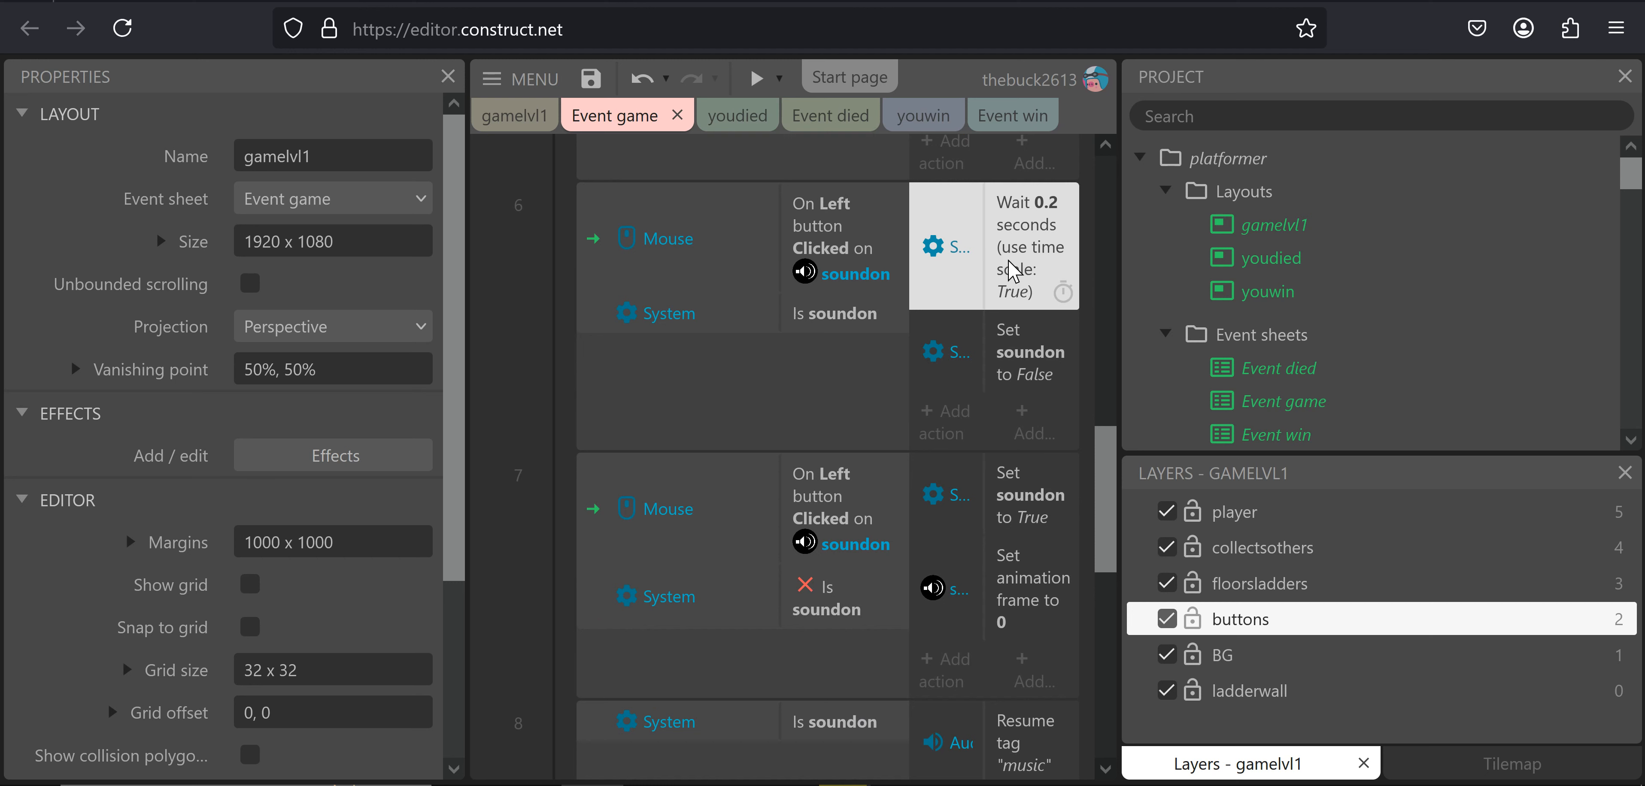
# Delete the soundon sprite's animation frame 0 action from the unmute click event, and review the music resume and pause events
pyautogui.scroll(-2, 929, 358)
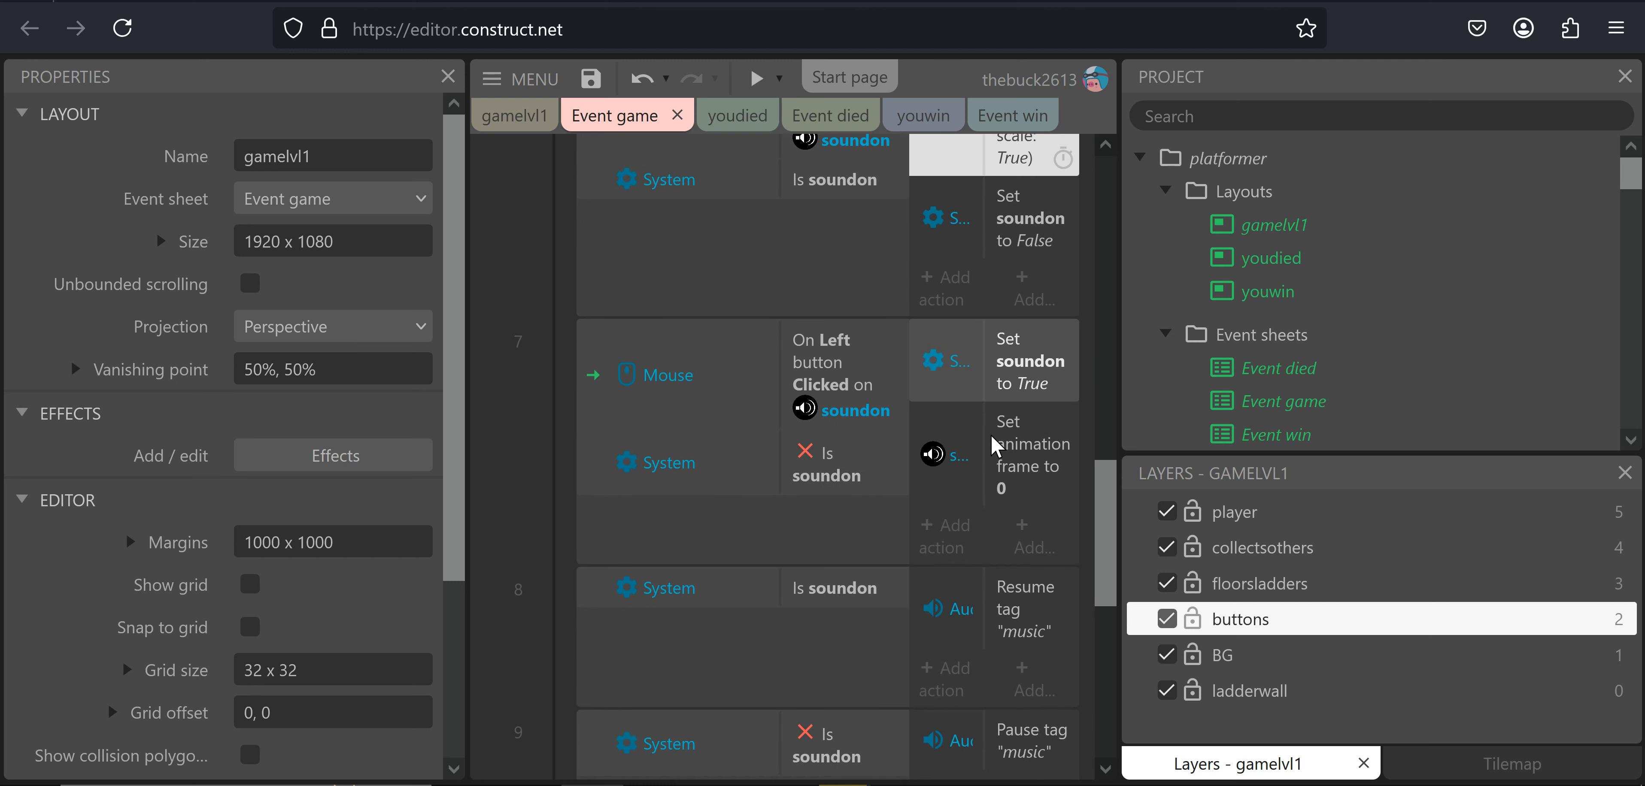
pyautogui.click(1004, 478)
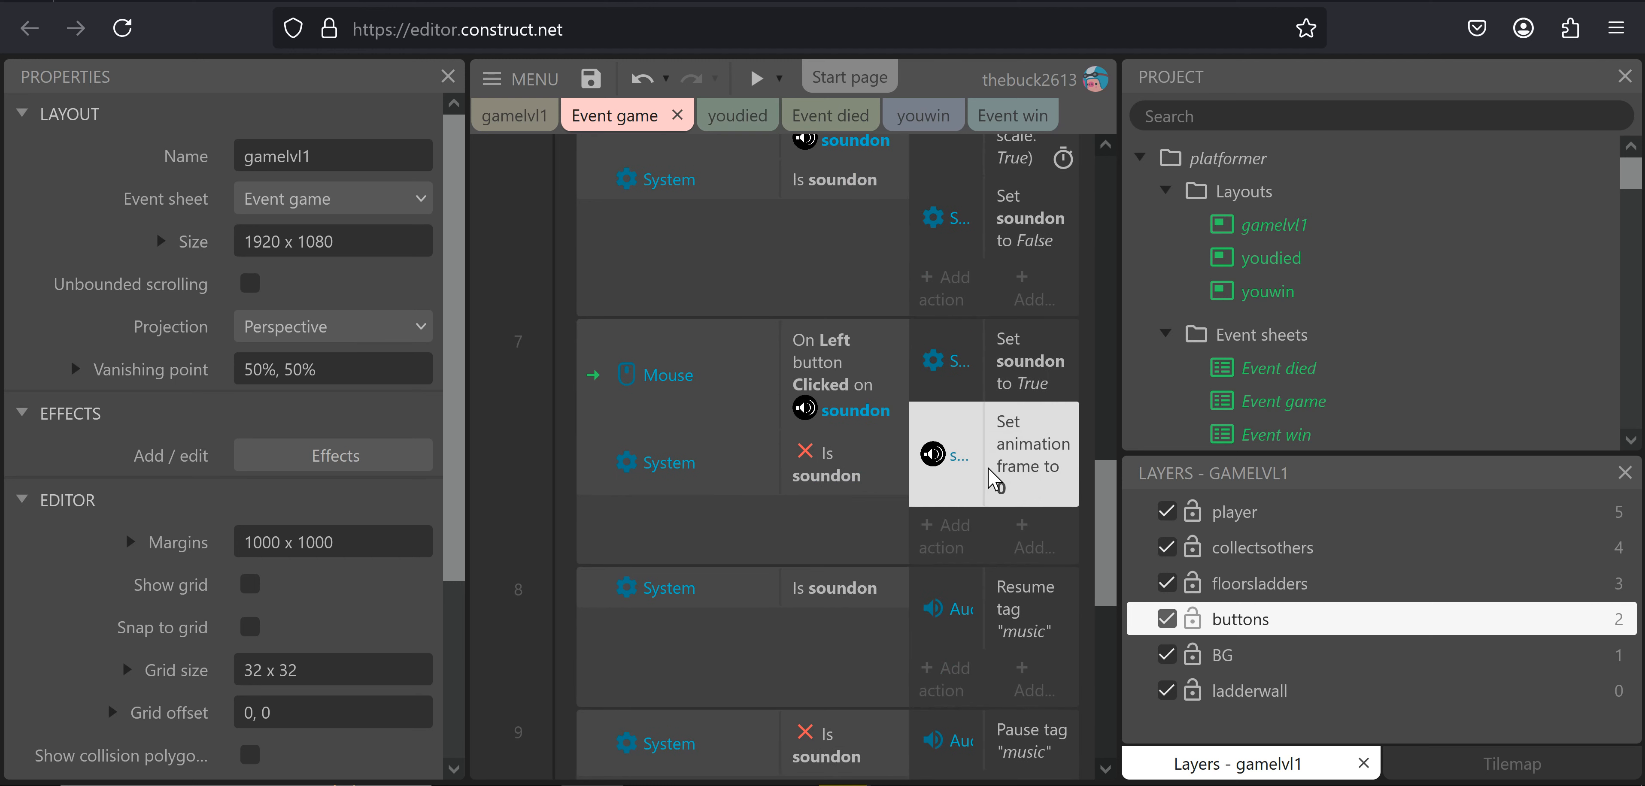
pyautogui.press('Delete')
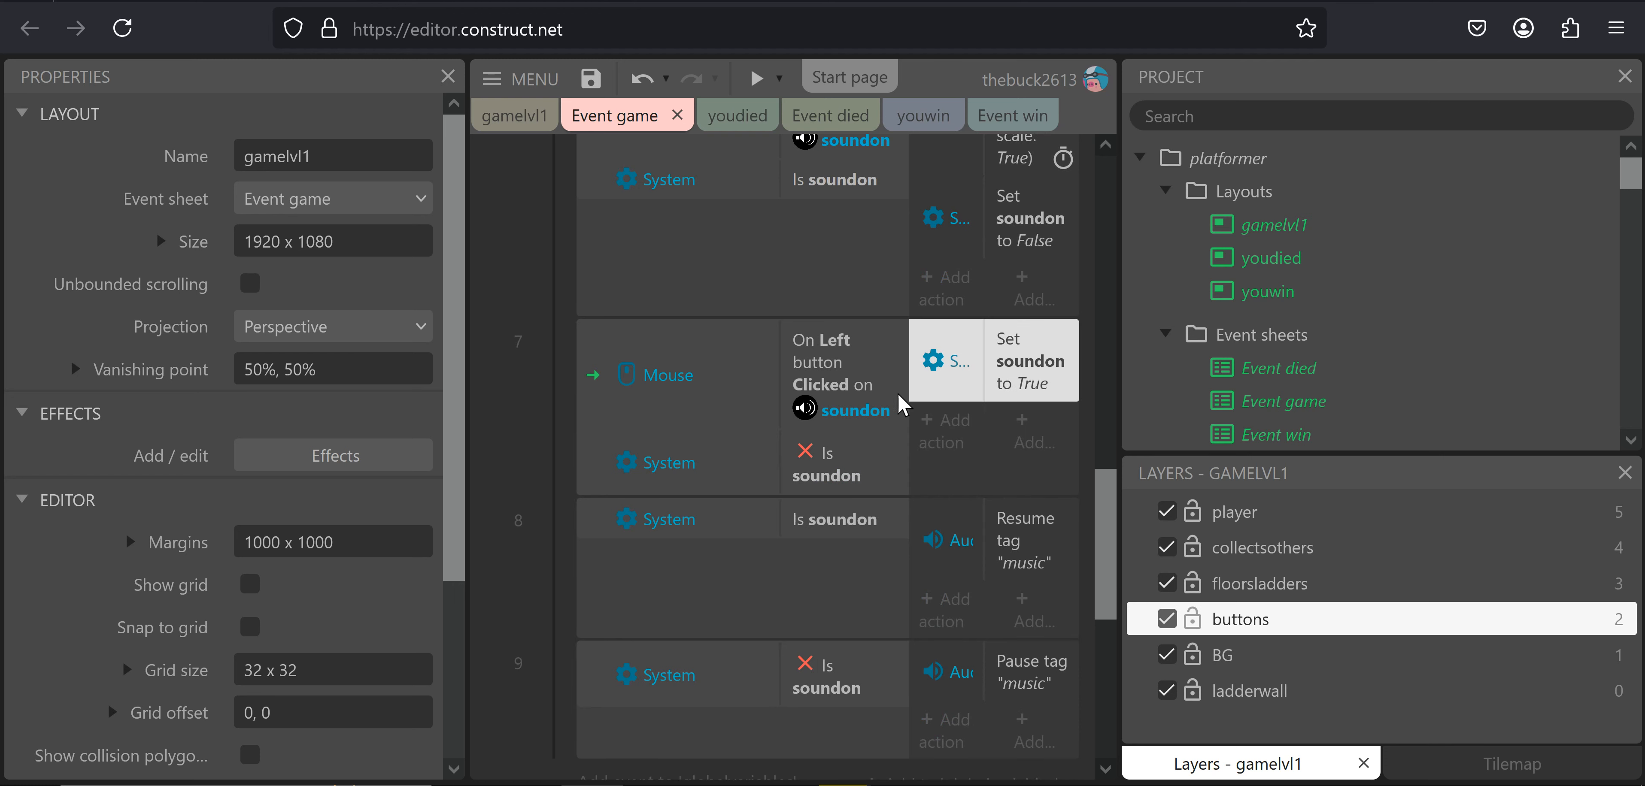
pyautogui.scroll(-4, 896, 379)
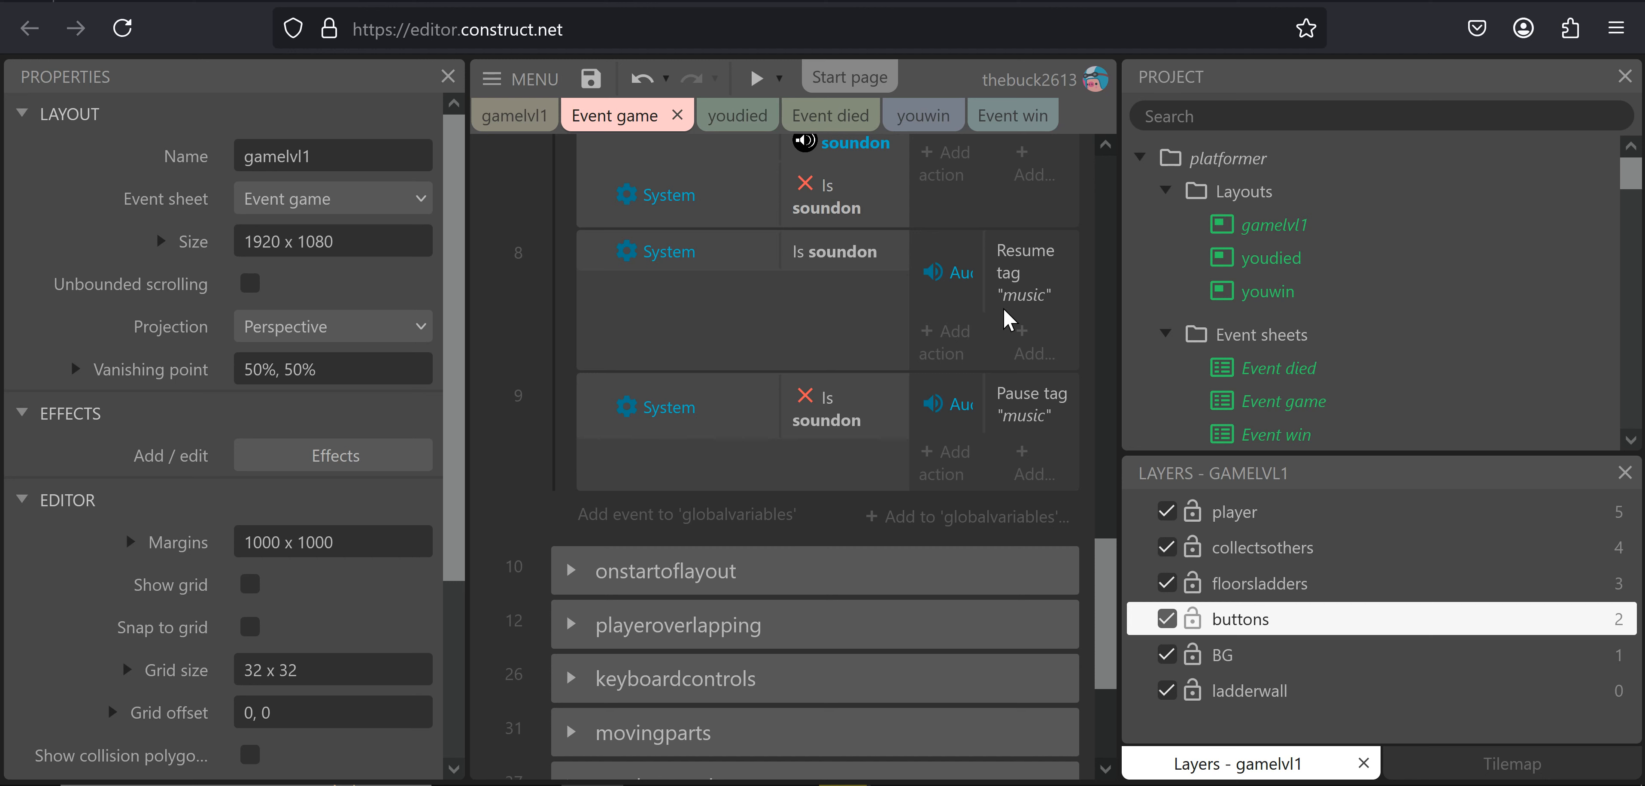
# Undo both action deletions, and move the soundon frame 0 action to the music resume event and frame 1 to the pause event
pyautogui.hotkey('ctrl', 'z')
pyautogui.hotkey('ctrl', 'z')
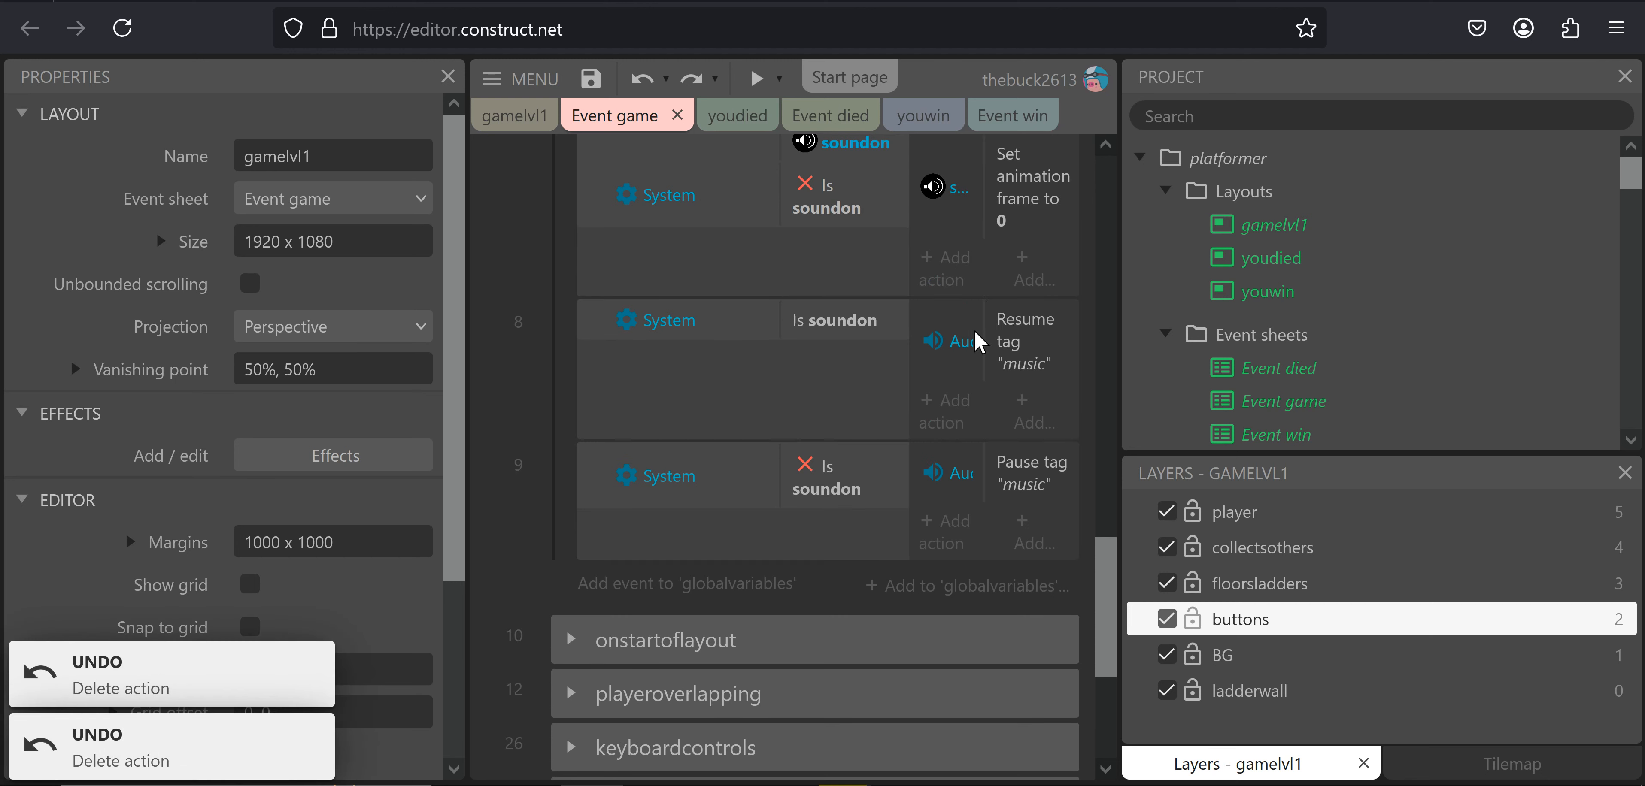
pyautogui.moveTo(1015, 473); pyautogui.dragTo(956, 660)
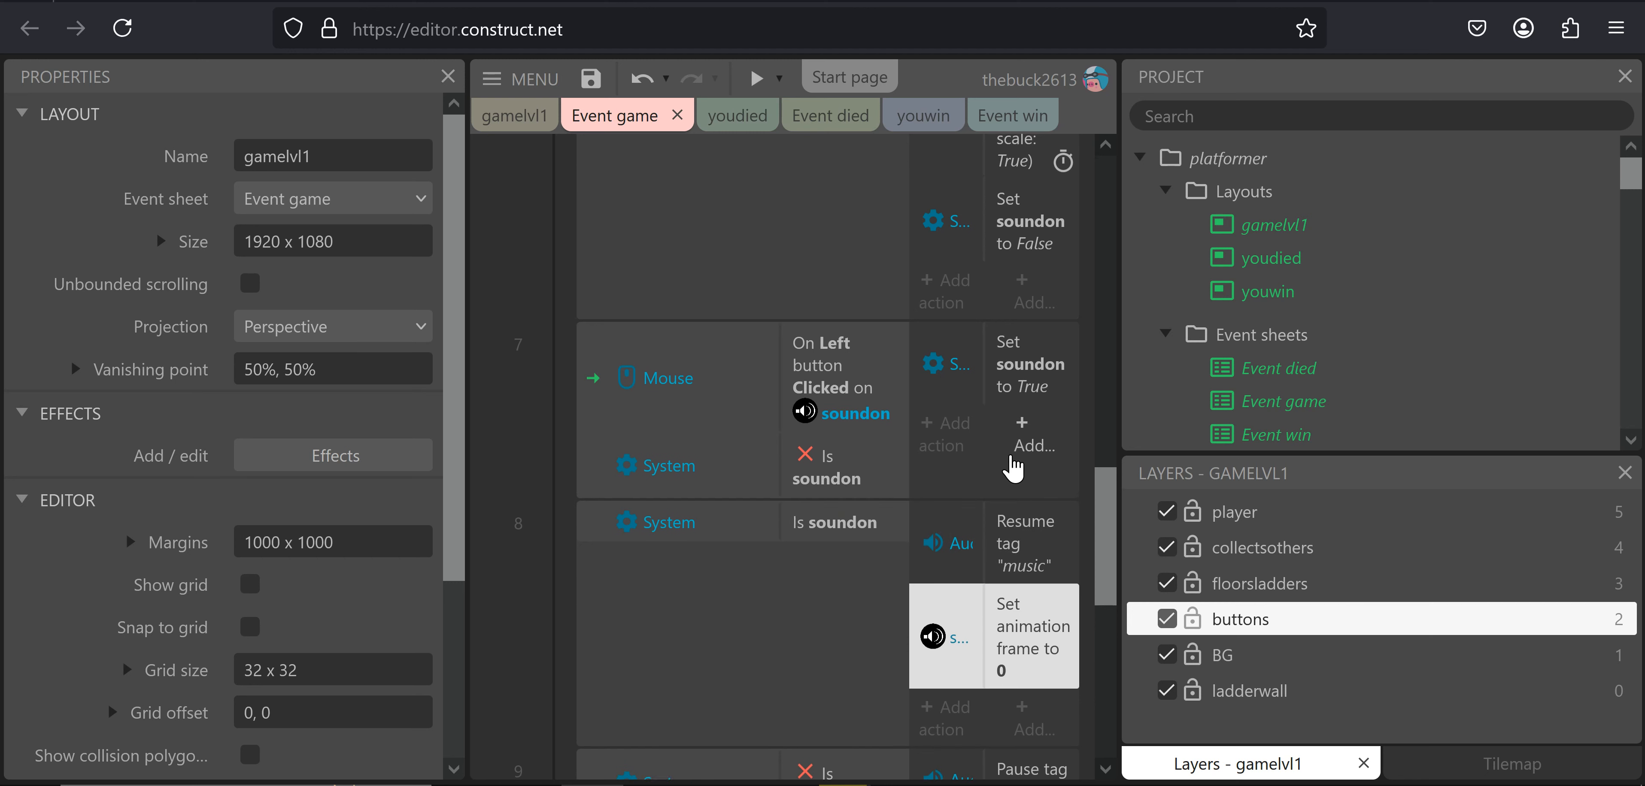
pyautogui.scroll(4, 1015, 467)
pyautogui.moveTo(1003, 257); pyautogui.dragTo(958, 551)
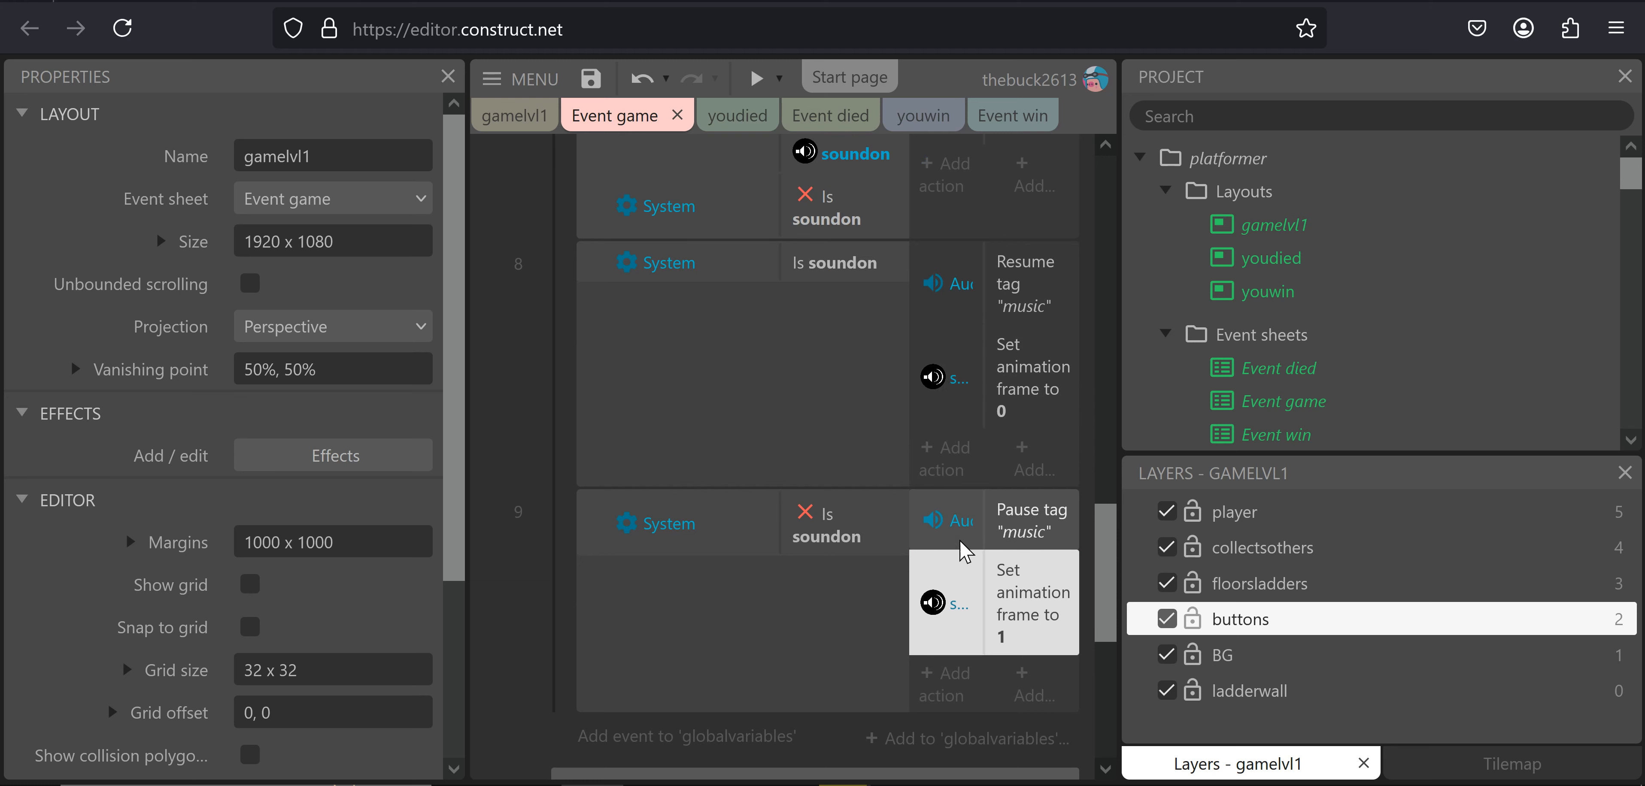
# Preview the game to test the sound button and whether its muted icon persists after dying and retrying
pyautogui.scroll(5, 941, 516)
pyautogui.scroll(2, 984, 402)
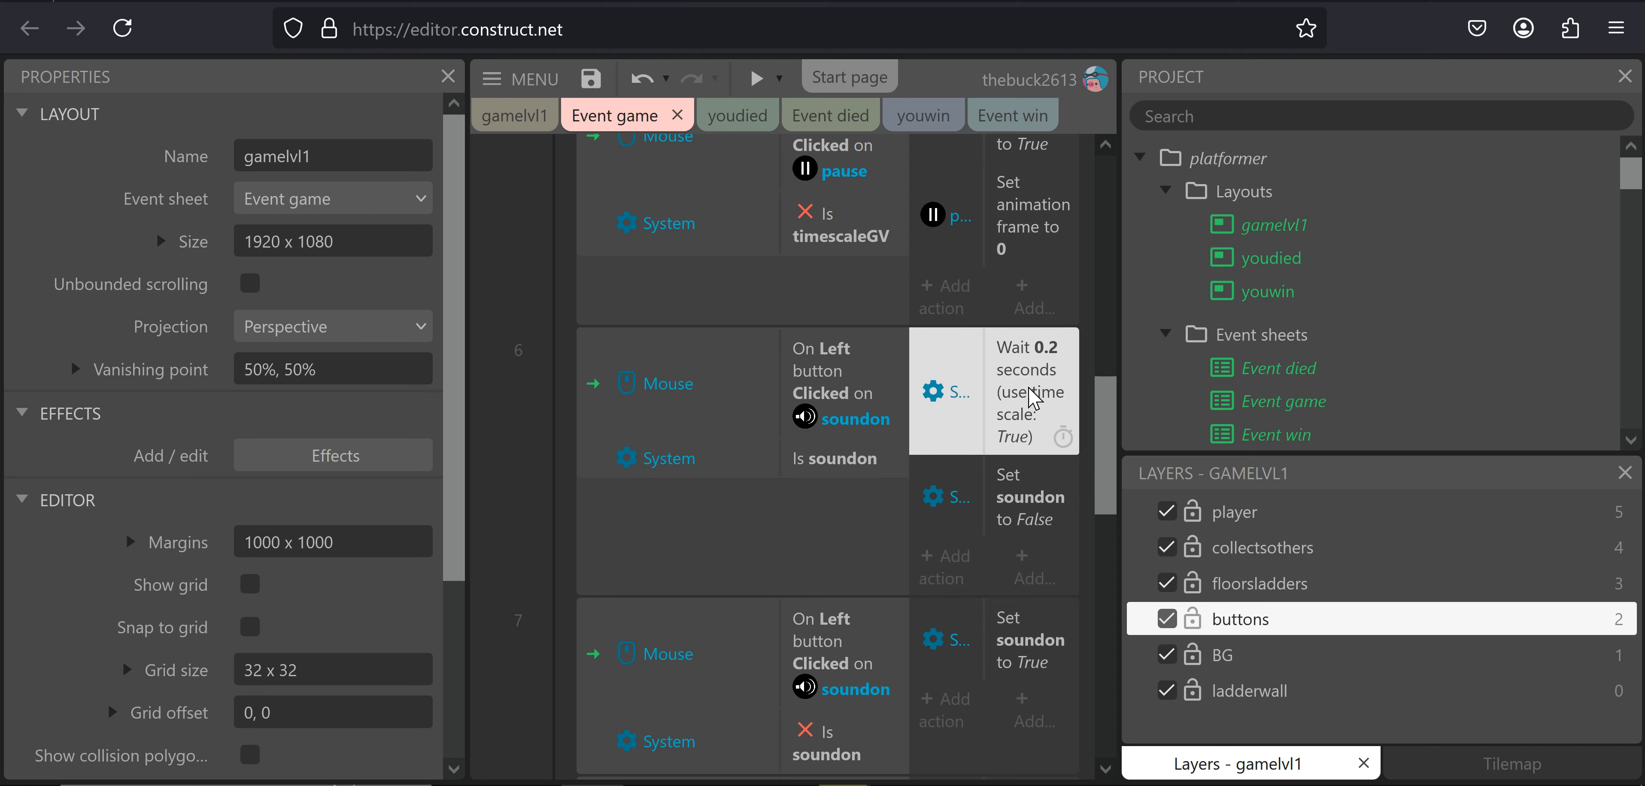
pyautogui.click(756, 78)
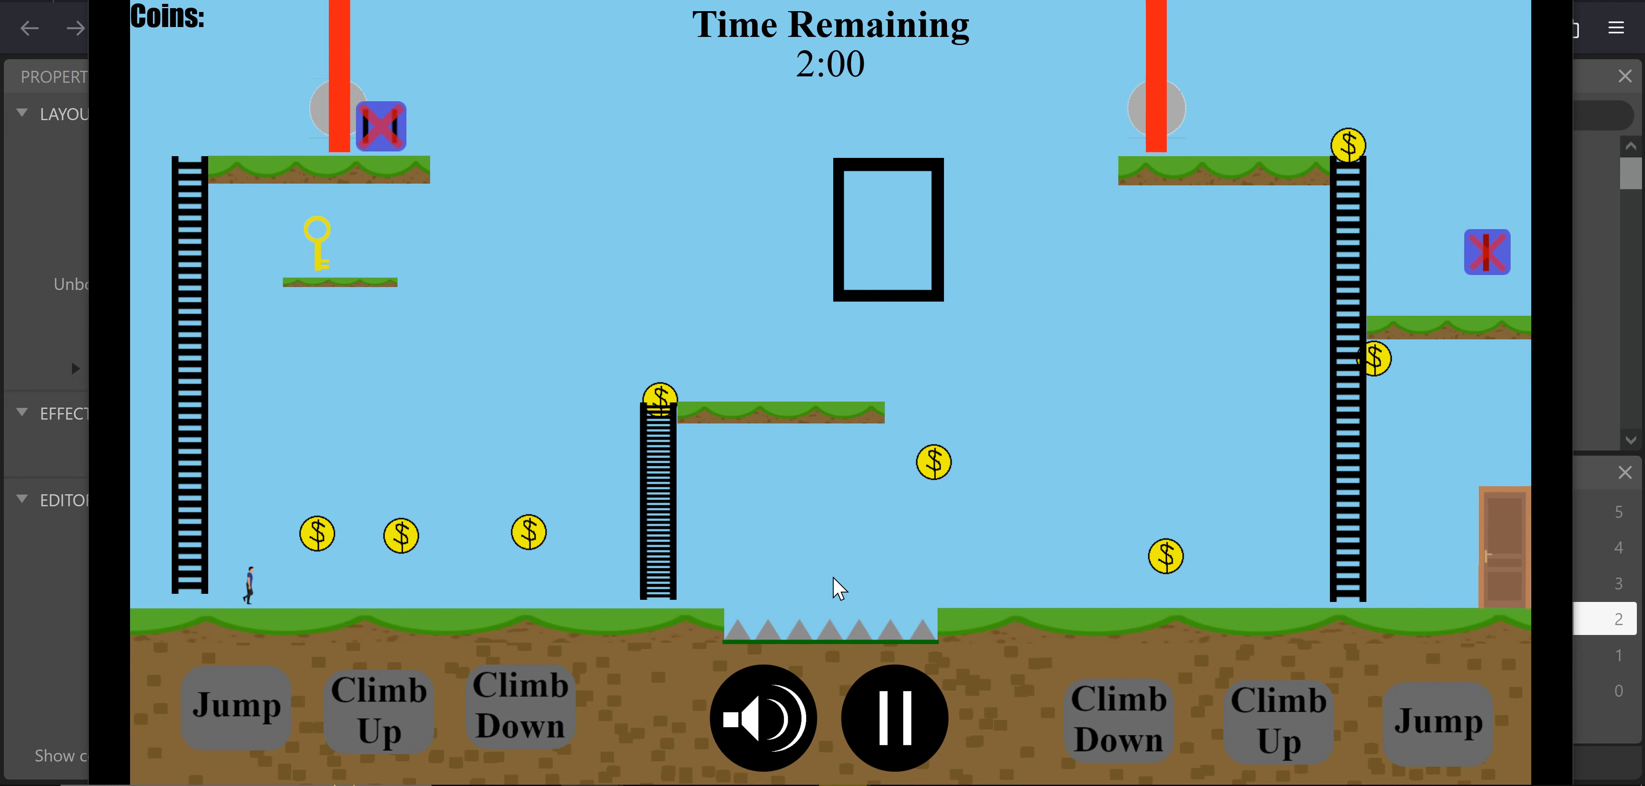
pyautogui.click(747, 718)
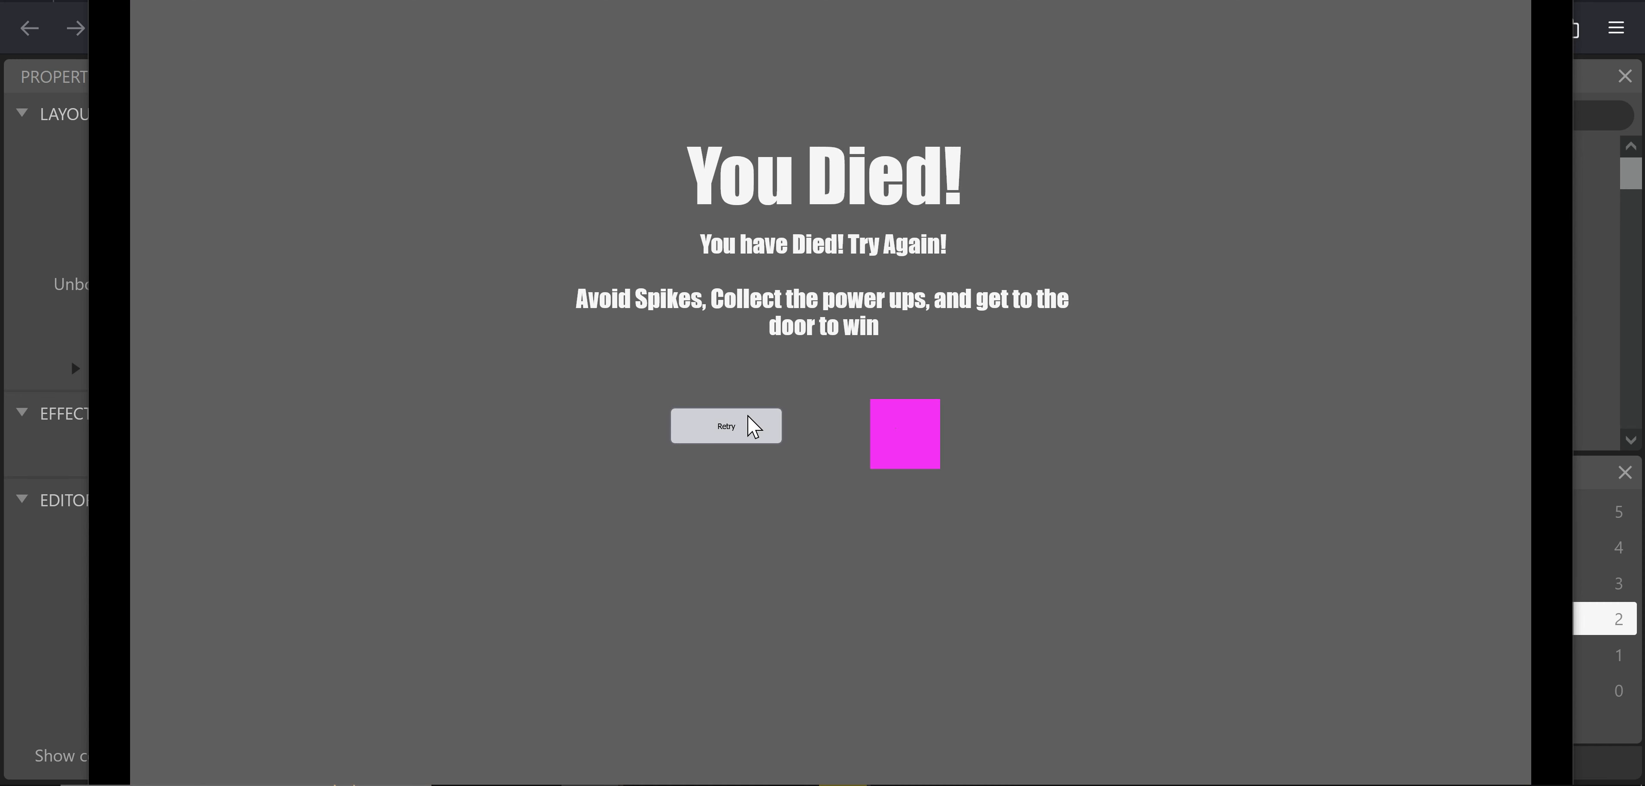
pyautogui.click(747, 420)
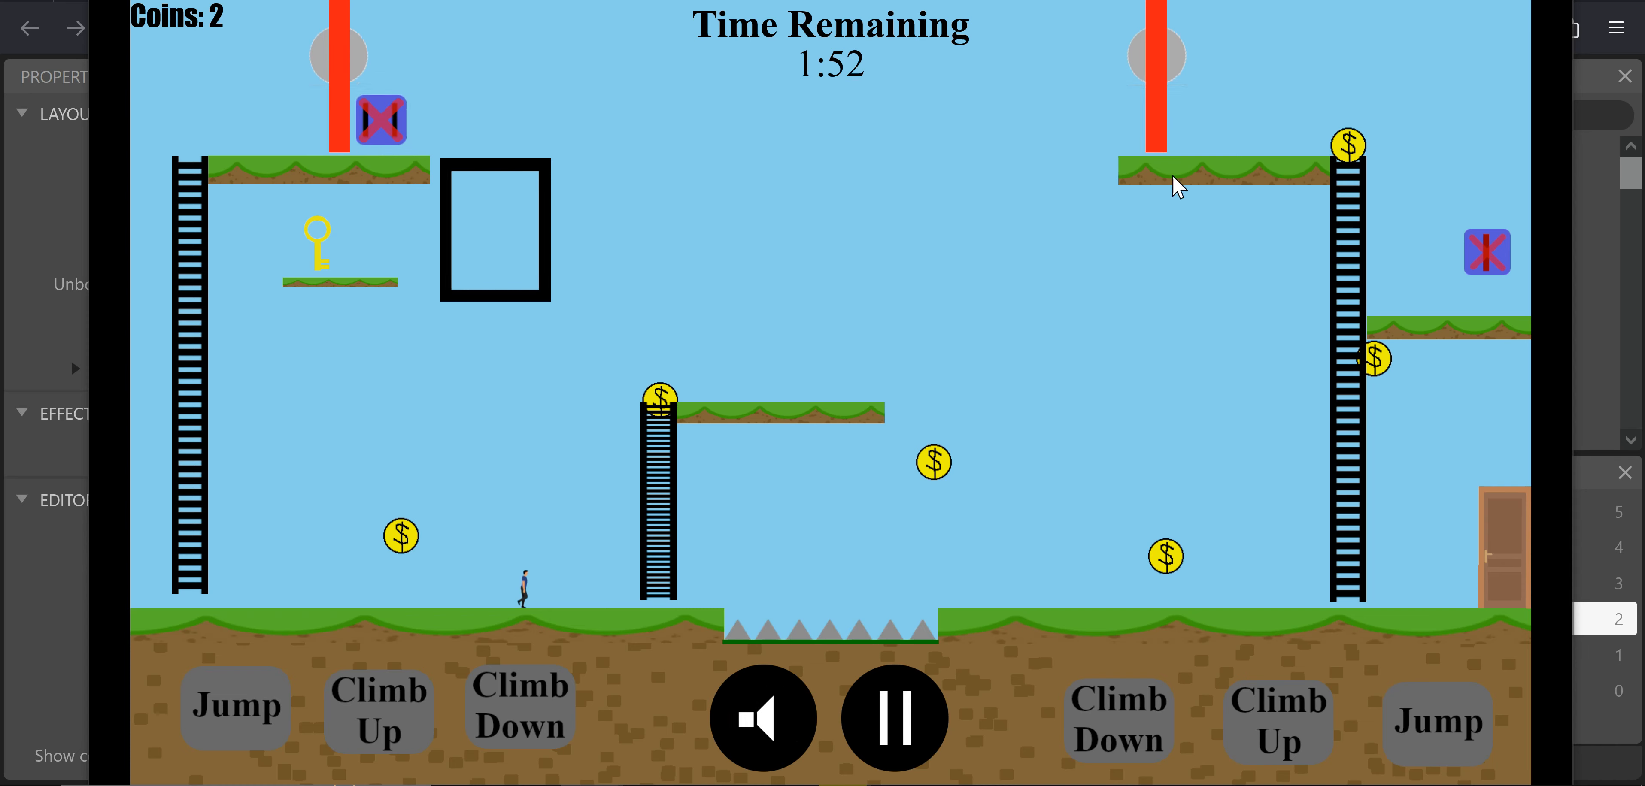
pyautogui.click(1546, 0)
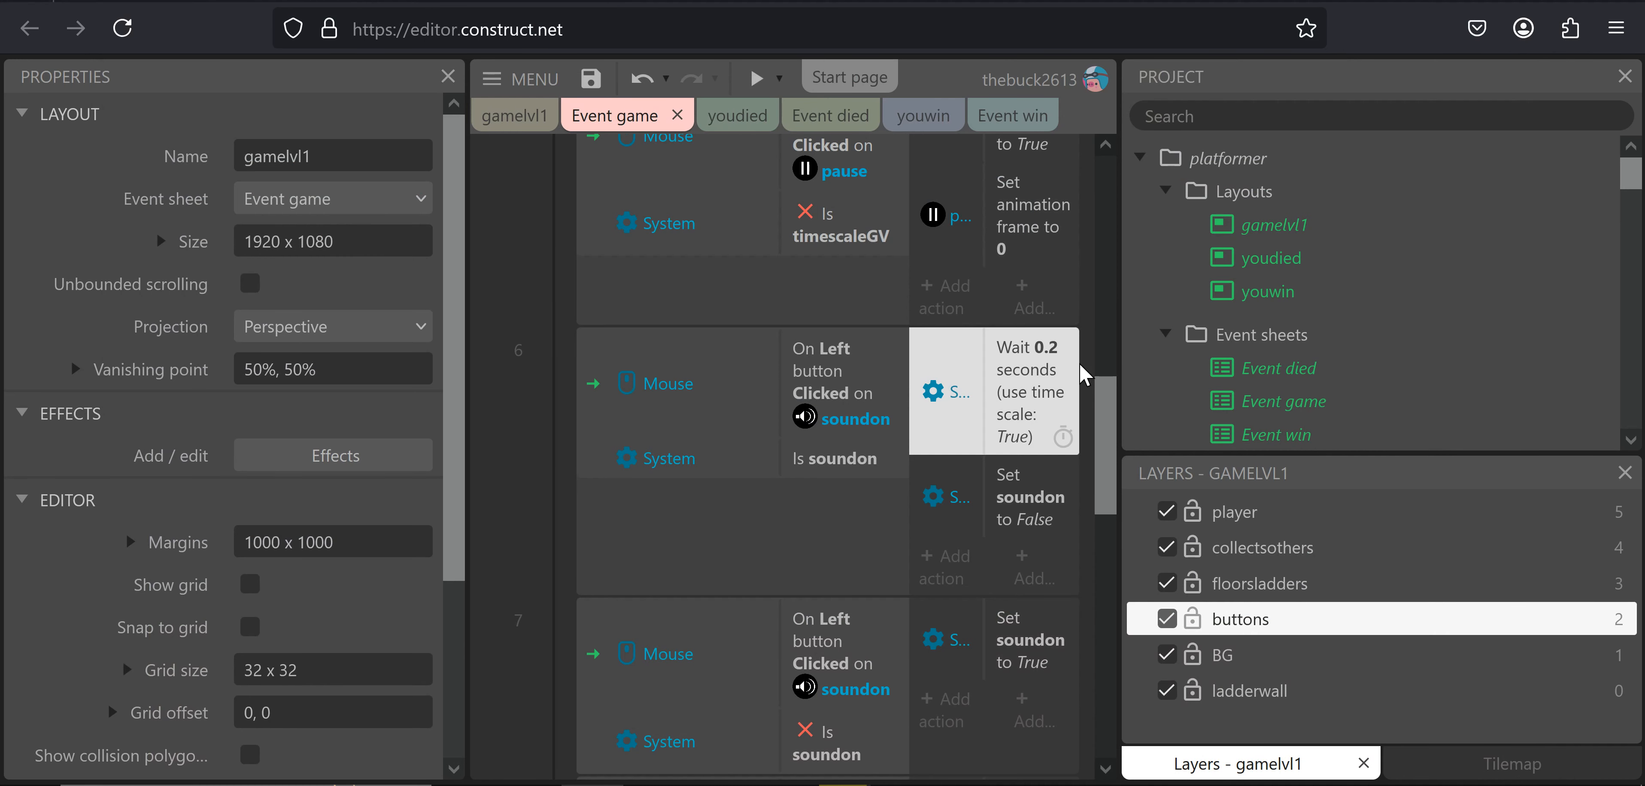
# Delete the Wait 0.2 seconds action from the mute click event and test the game through a death and retry
pyautogui.click(1032, 378)
pyautogui.press('Delete')
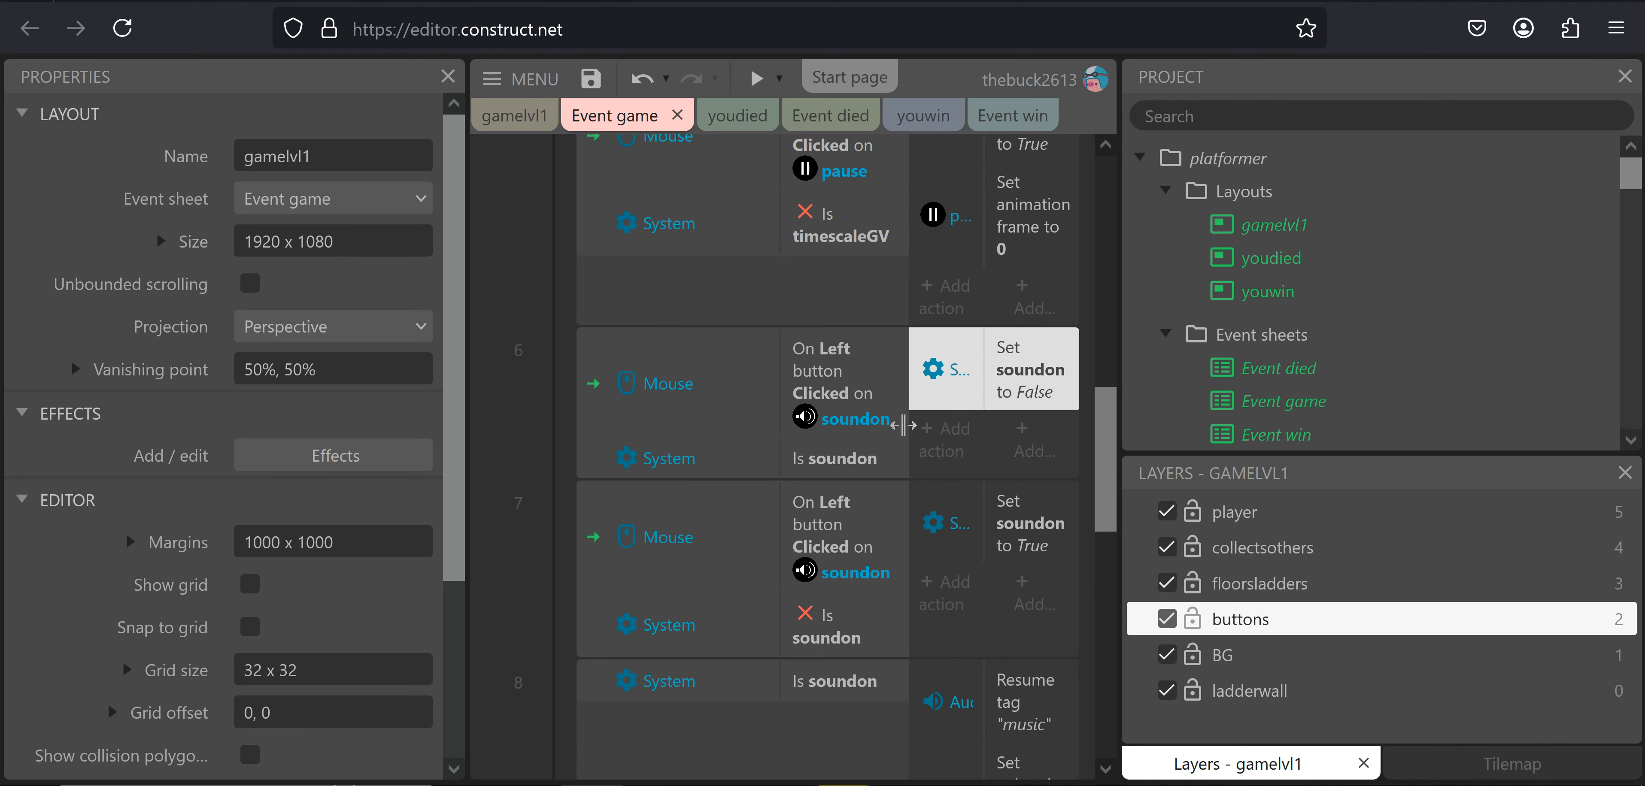
pyautogui.click(757, 77)
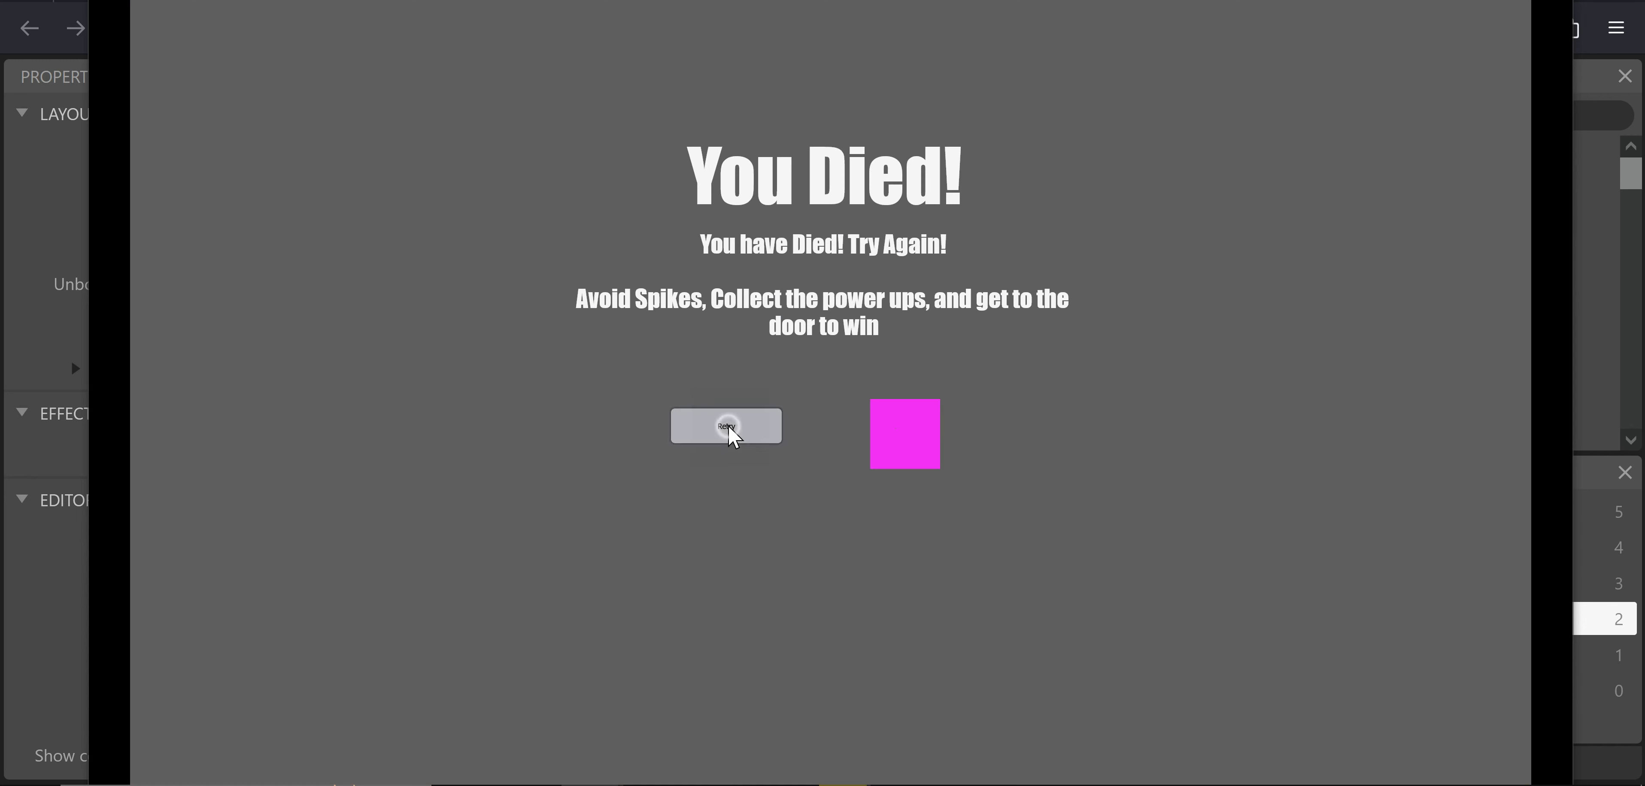
pyautogui.click(724, 427)
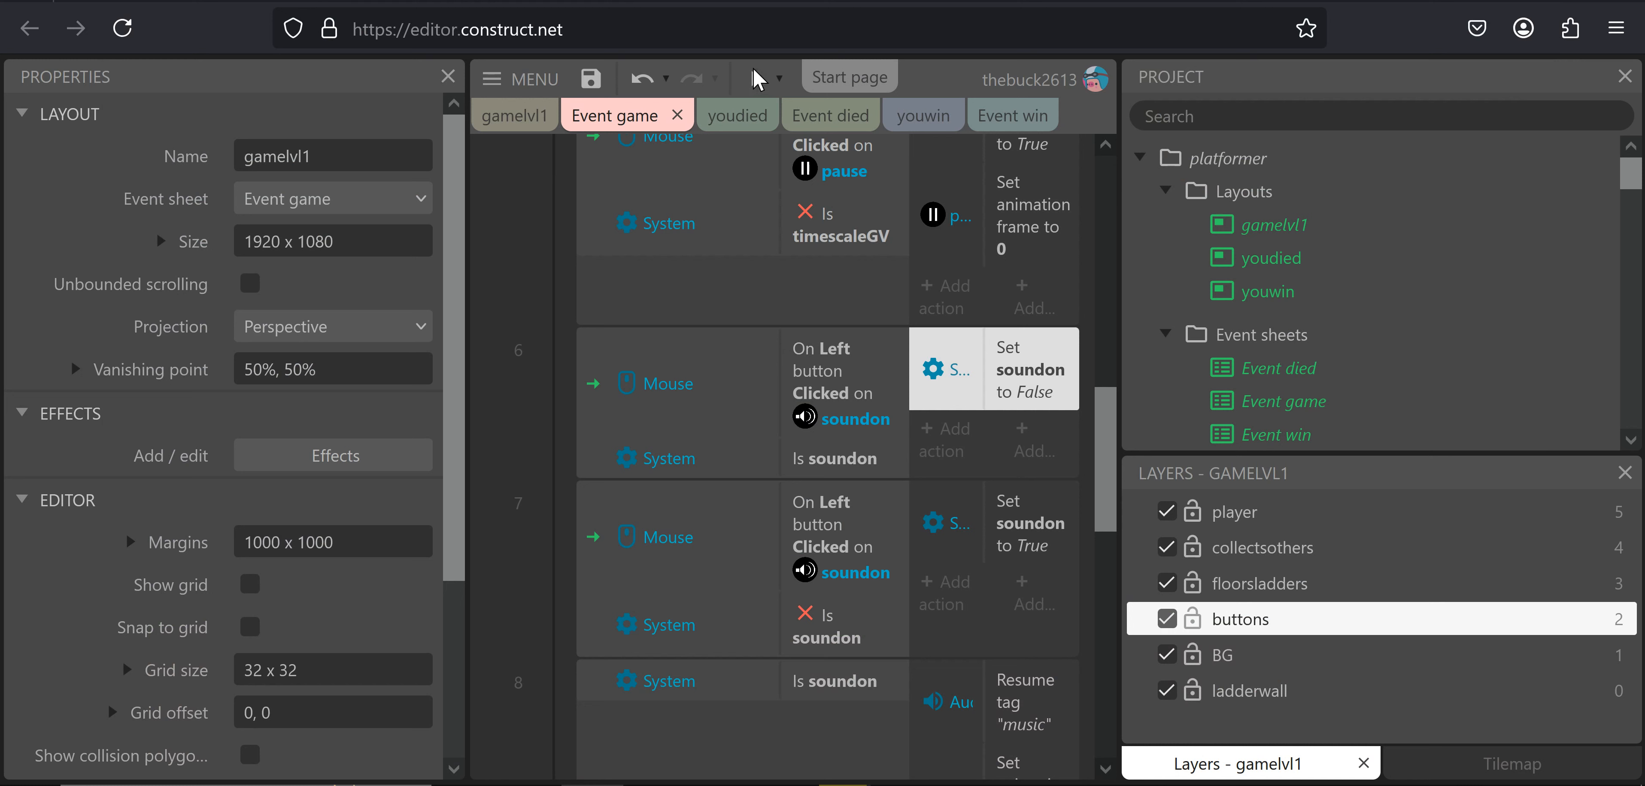
# Preview the game again, and undo the deletion of the Wait action in the mute click event
pyautogui.click(762, 71)
pyautogui.click(760, 77)
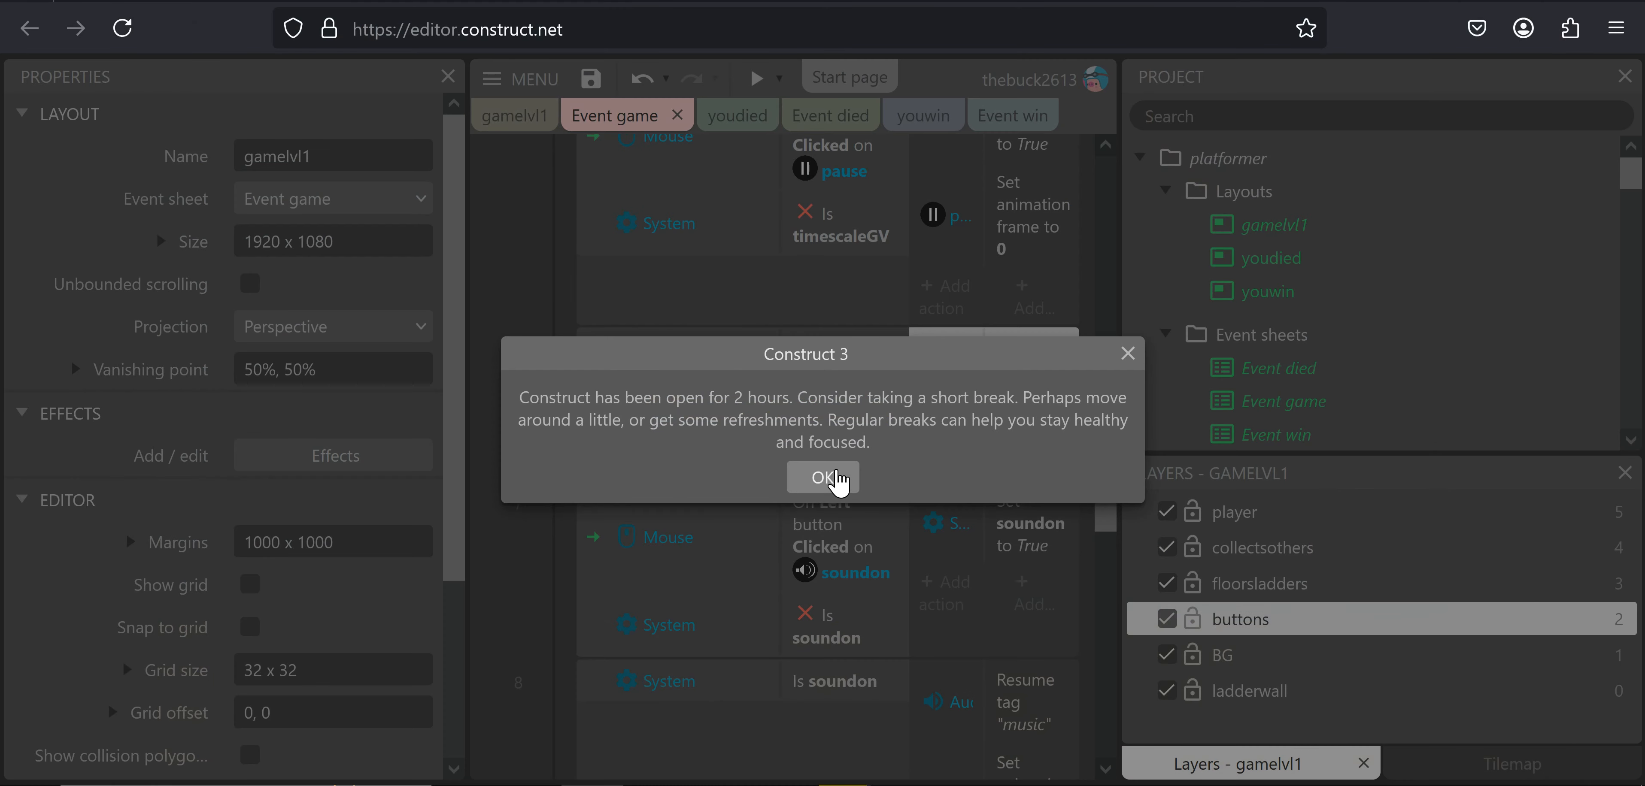
pyautogui.click(822, 477)
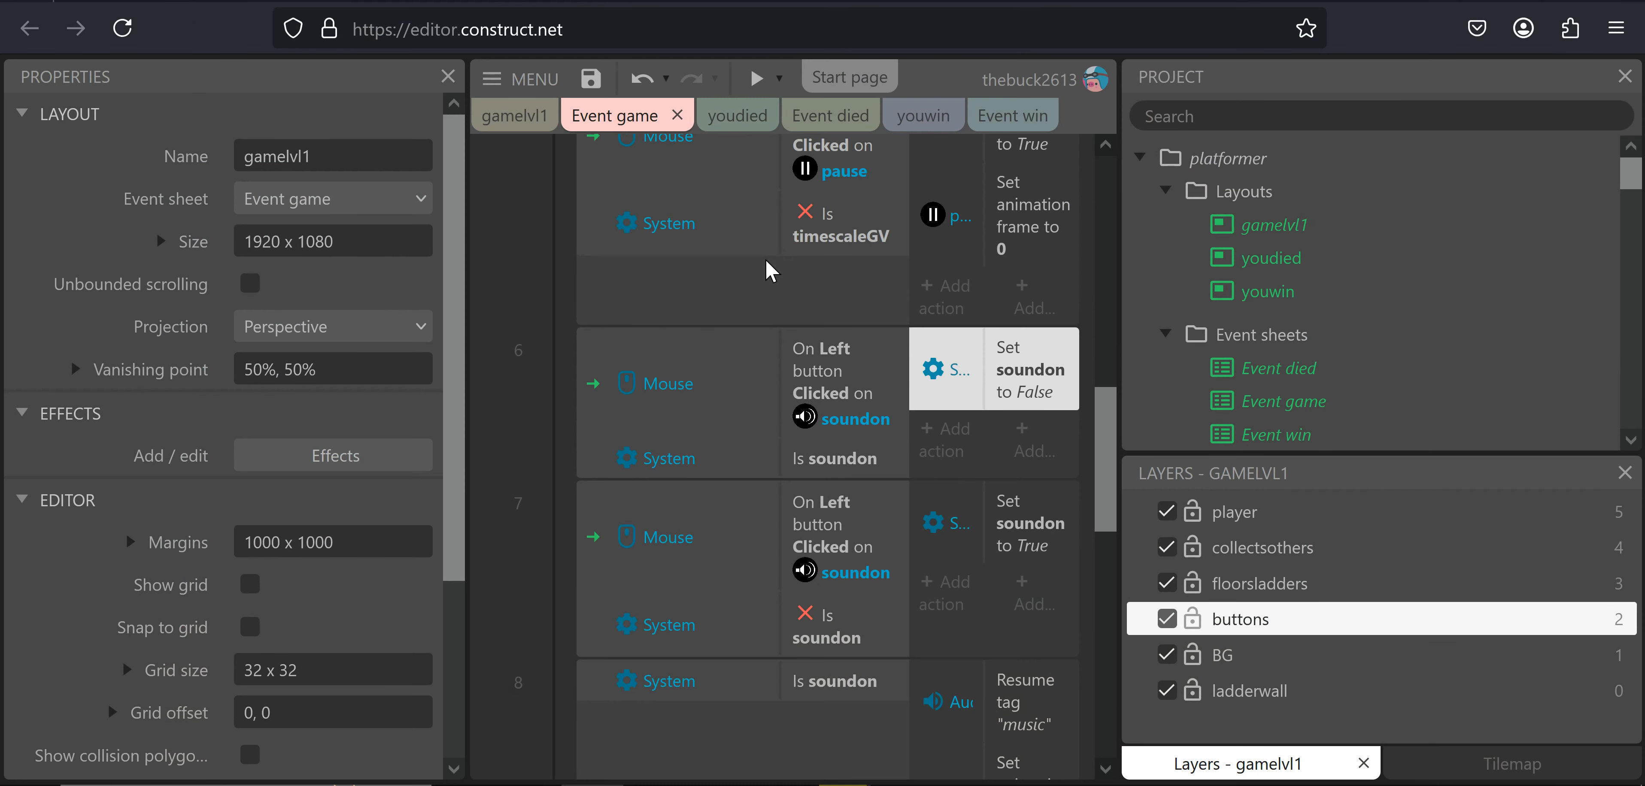
pyautogui.hotkey('ctrl', 'z')
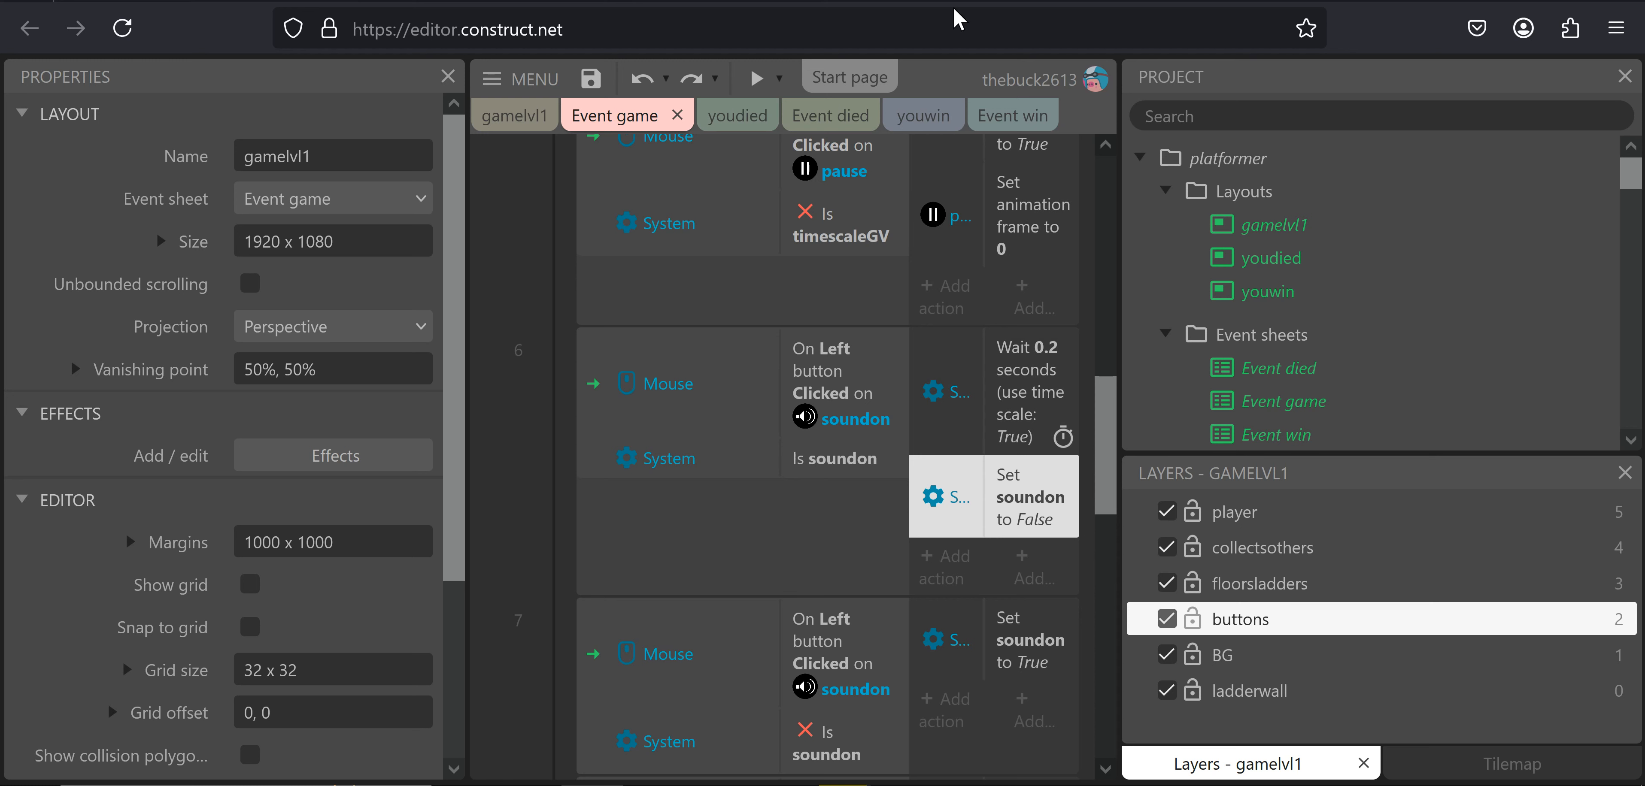
# Examine the gamelvl1 layout, especially how the middle ladder's upper end meets the adjoining platform and coin
pyautogui.click(543, 113)
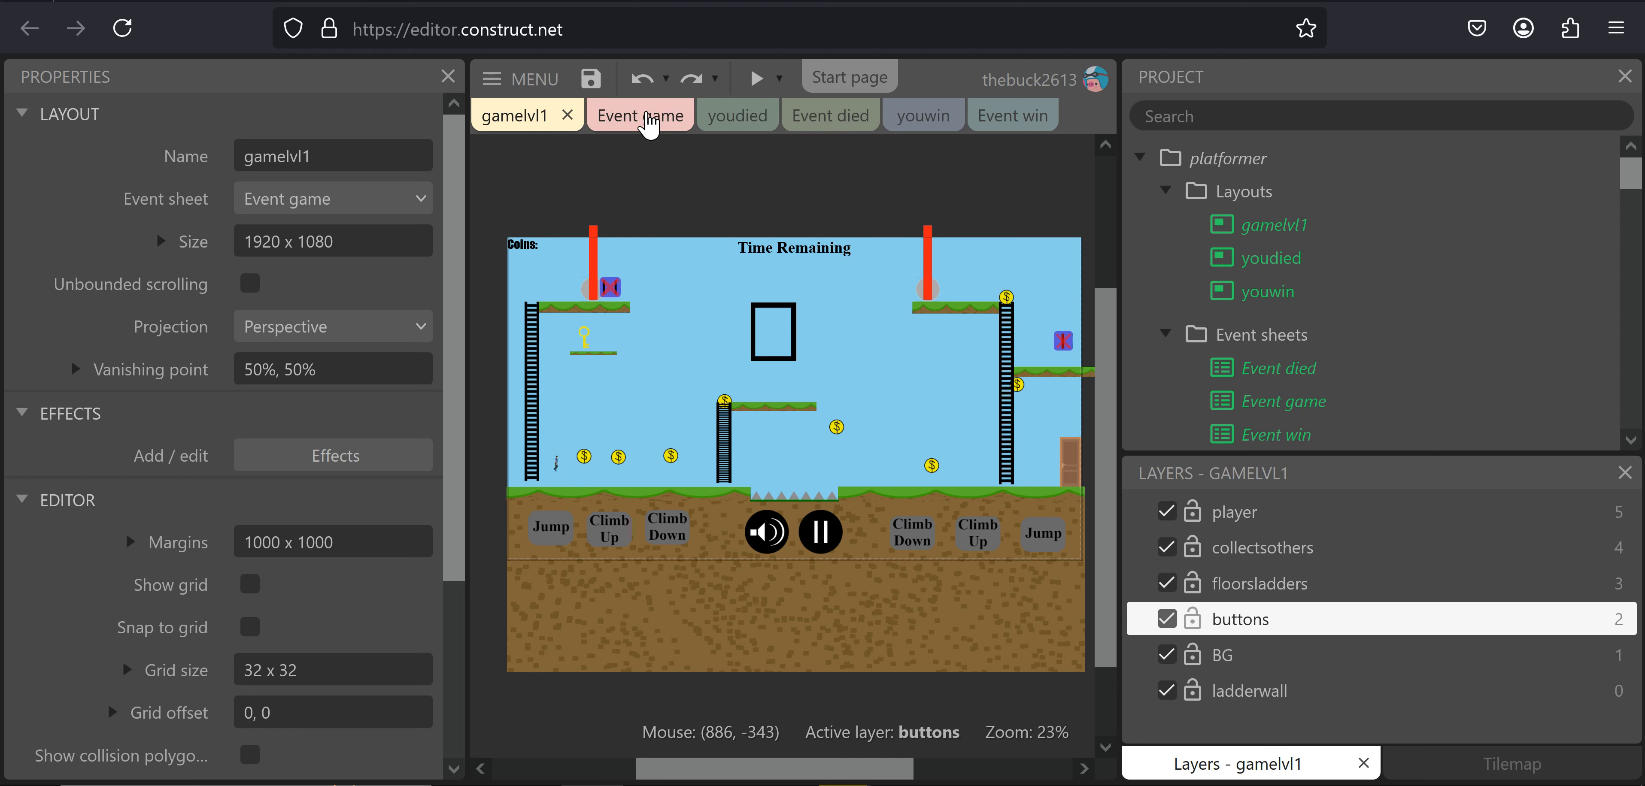
pyautogui.click(633, 119)
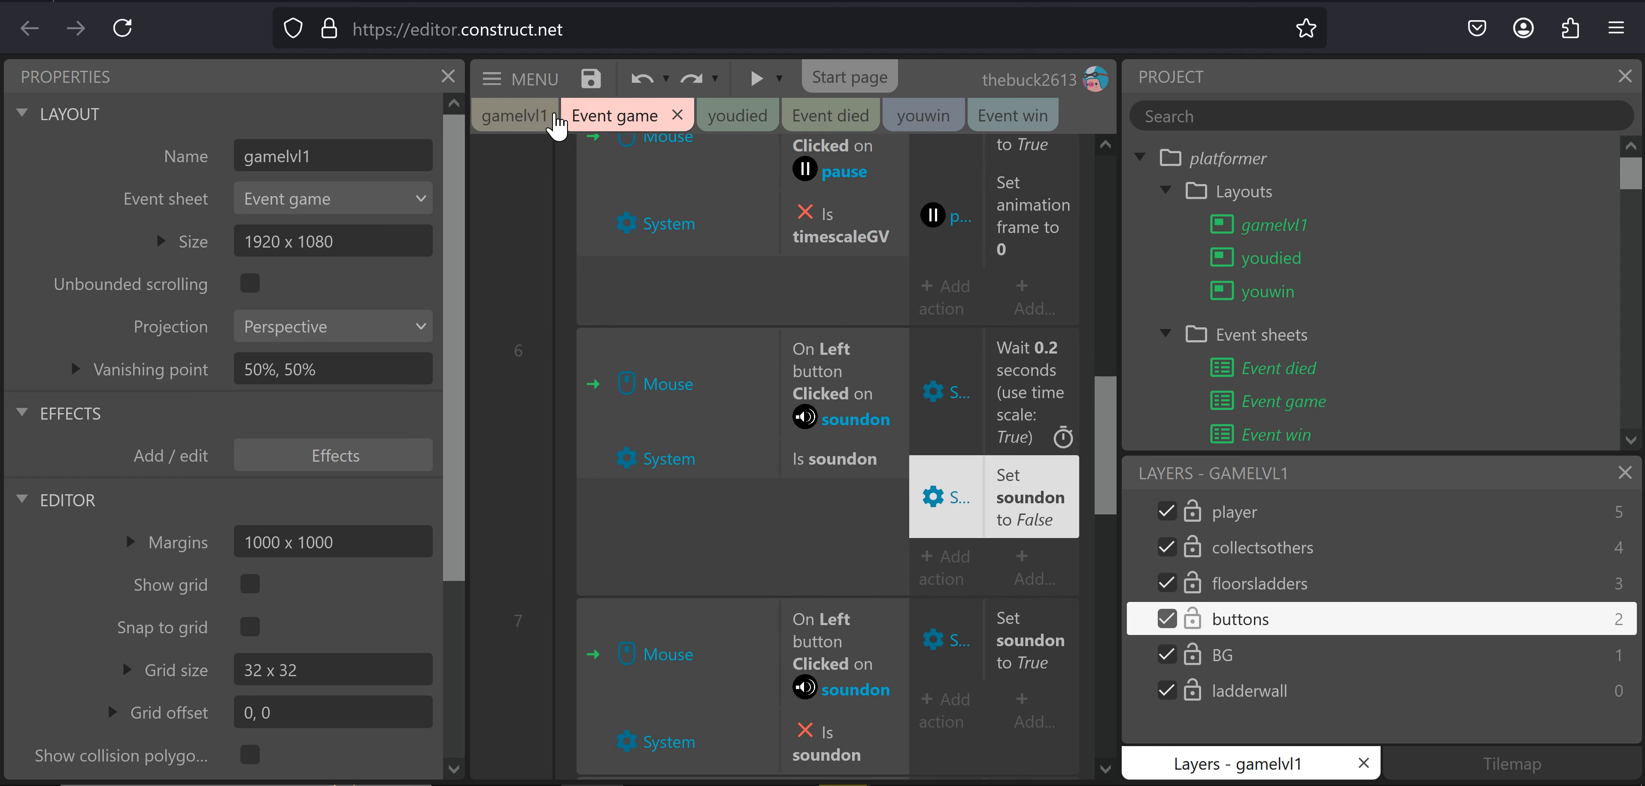
pyautogui.click(525, 121)
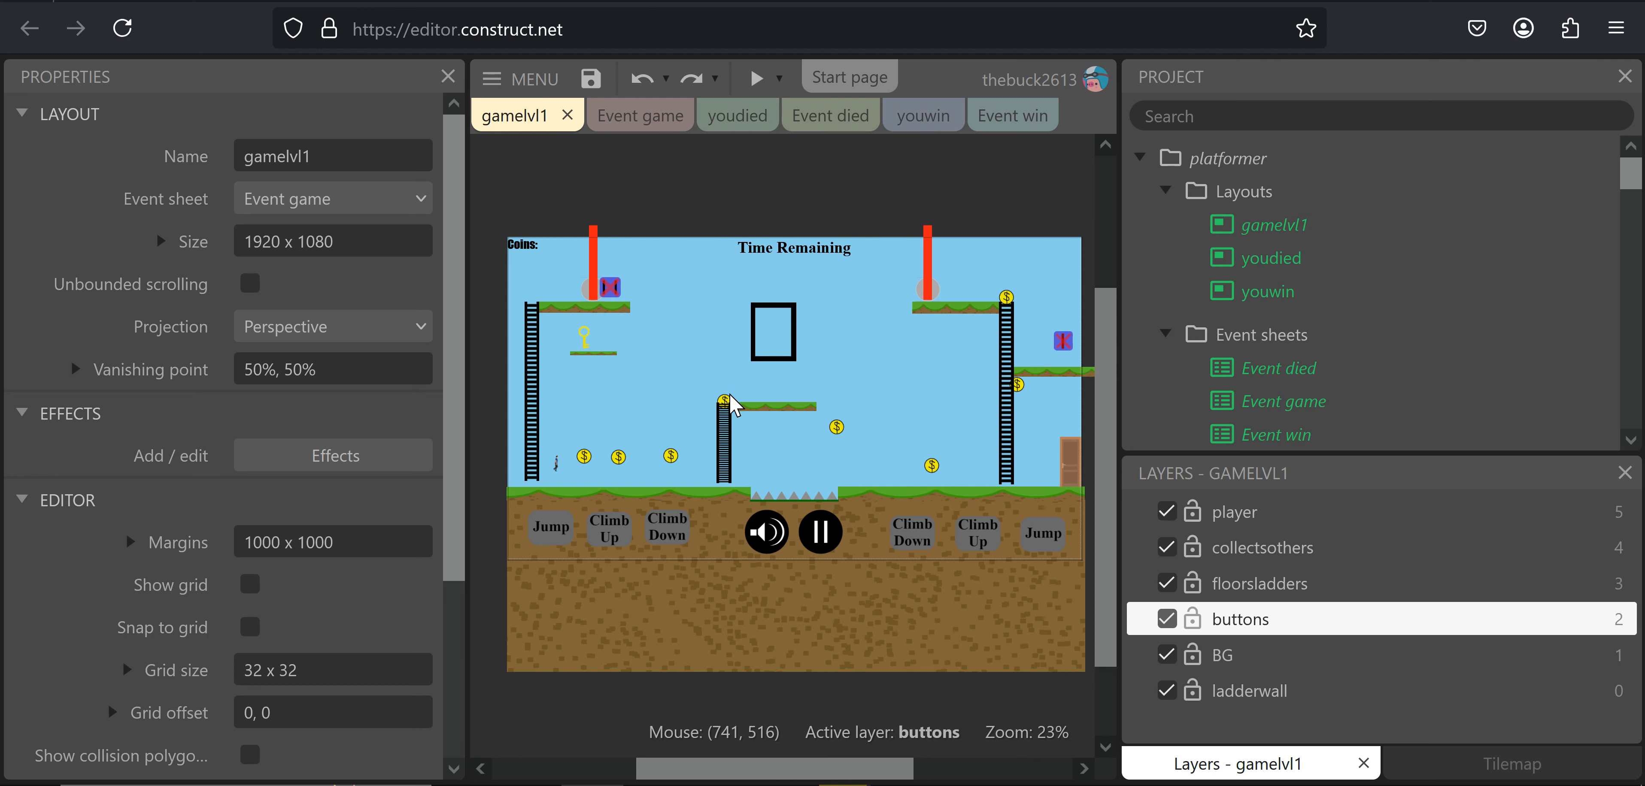
pyautogui.keyDown('ctrl'); pyautogui.scroll(10, 731, 398); pyautogui.keyUp('ctrl')
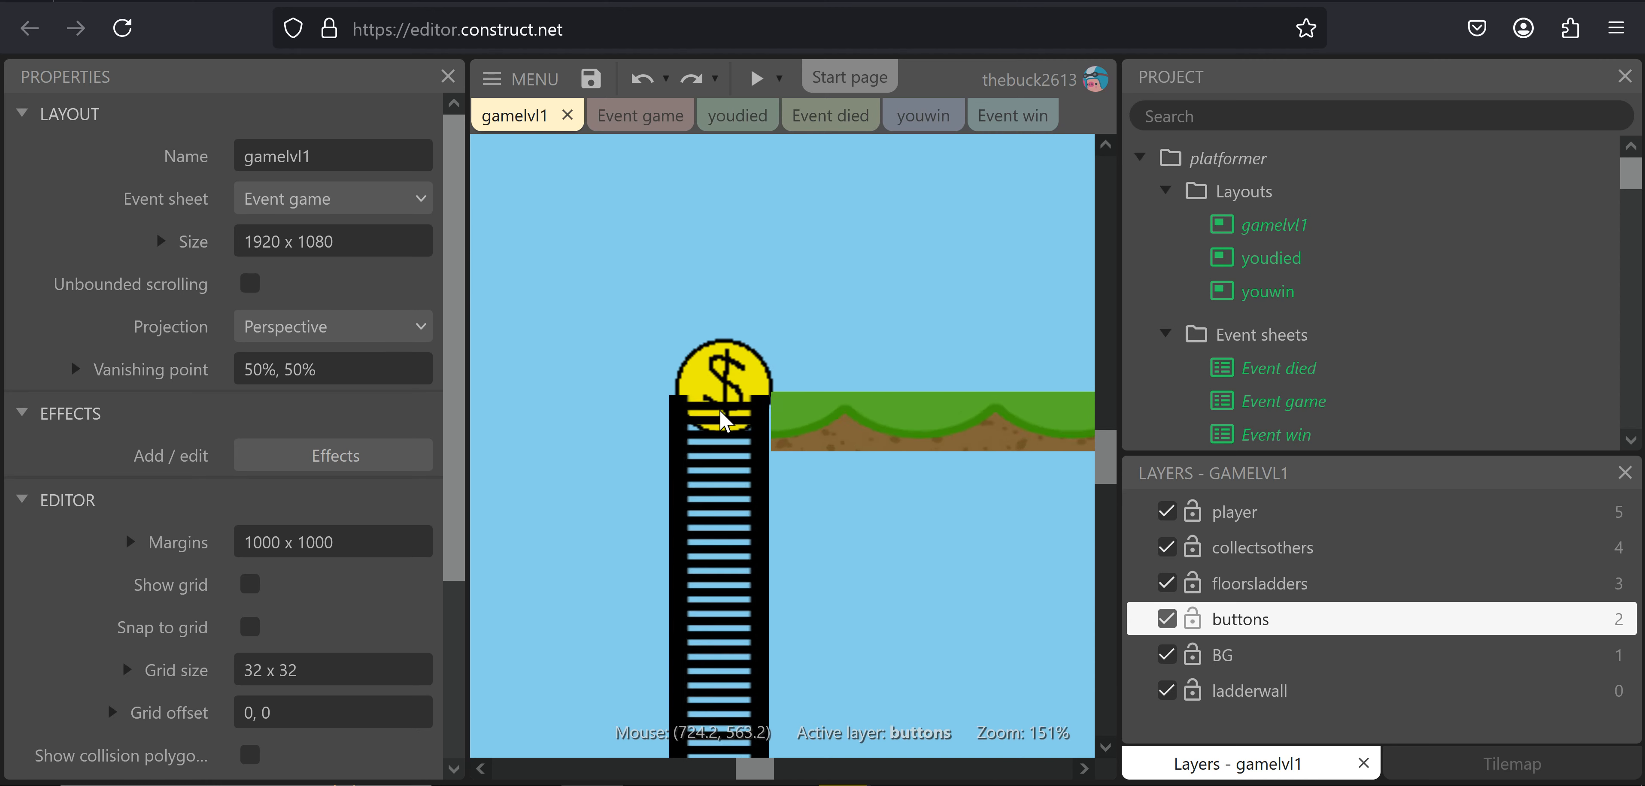
pyautogui.keyDown('ctrl'); pyautogui.scroll(4, 724, 418); pyautogui.keyUp('ctrl')
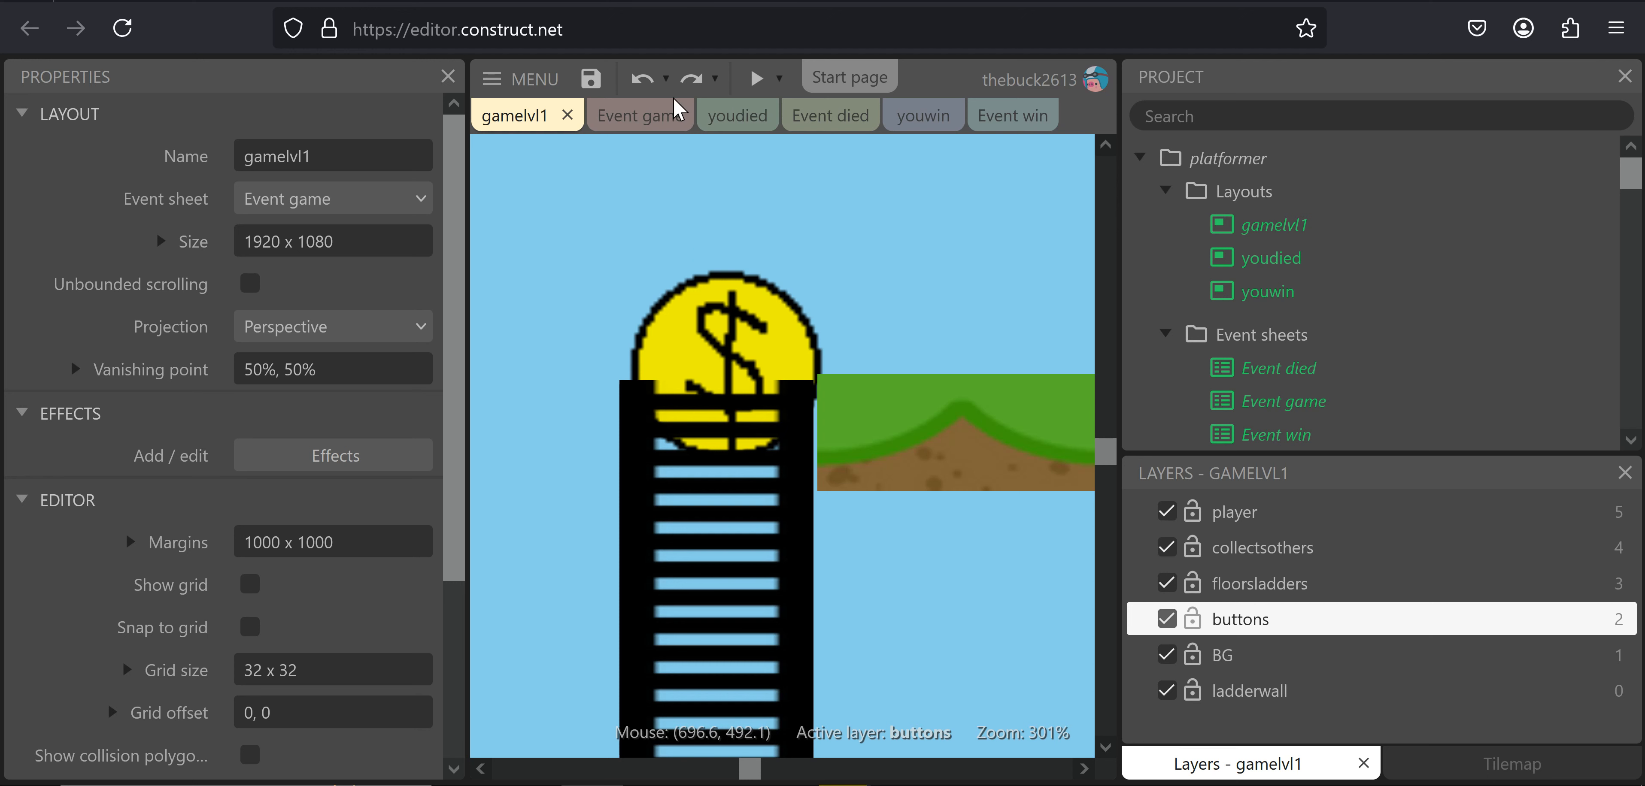
pyautogui.scroll(-4, 894, 338)
pyautogui.scroll(-10, 895, 338)
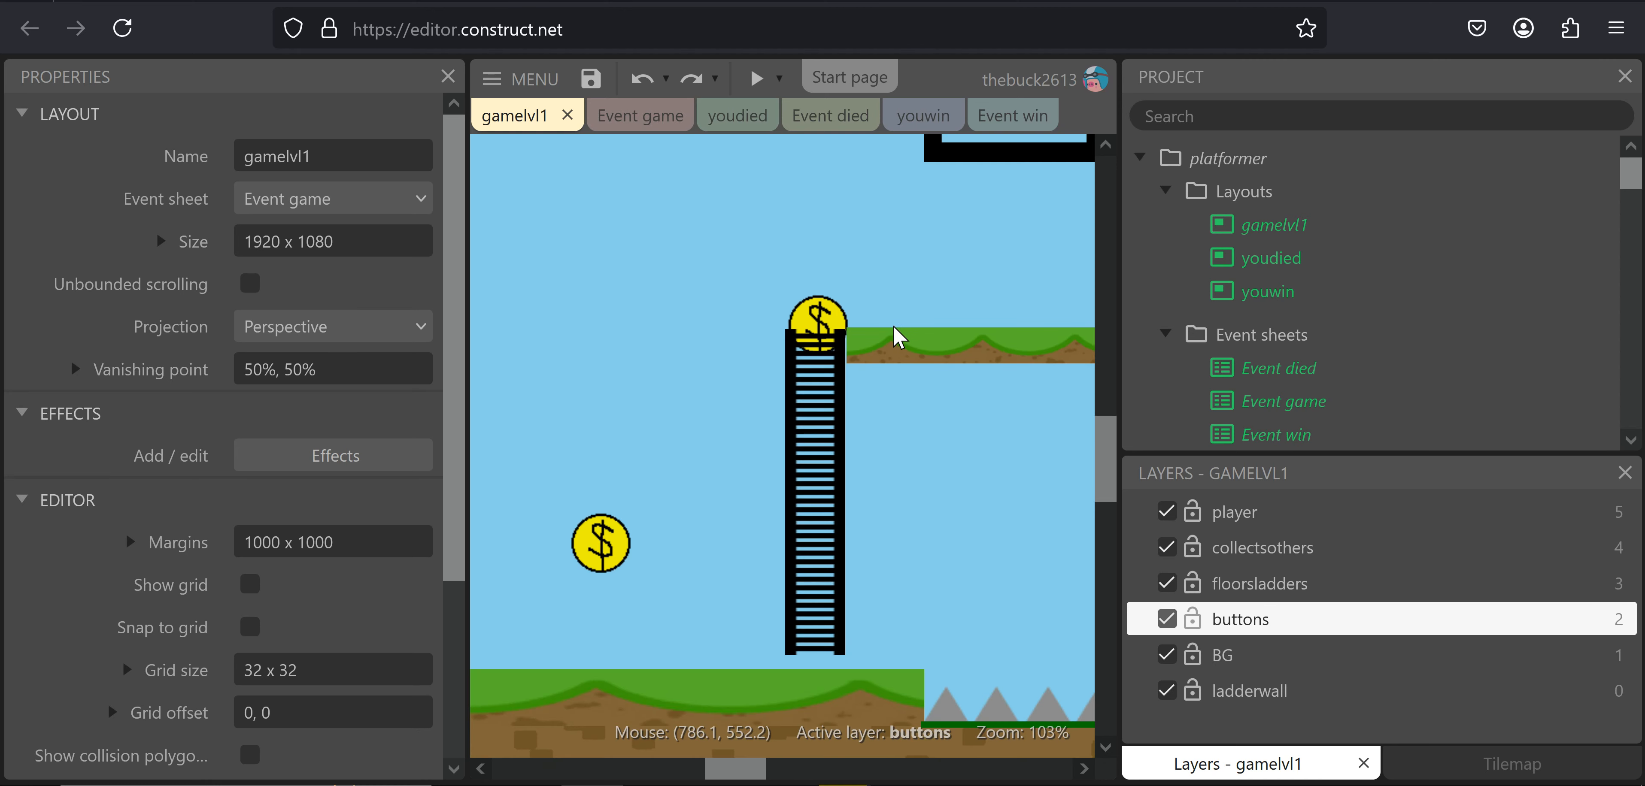
pyautogui.moveTo(963, 307); pyautogui.dragTo(718, 496, button='middle')
pyautogui.scroll(-4, 725, 471)
pyautogui.scroll(-3, 730, 480)
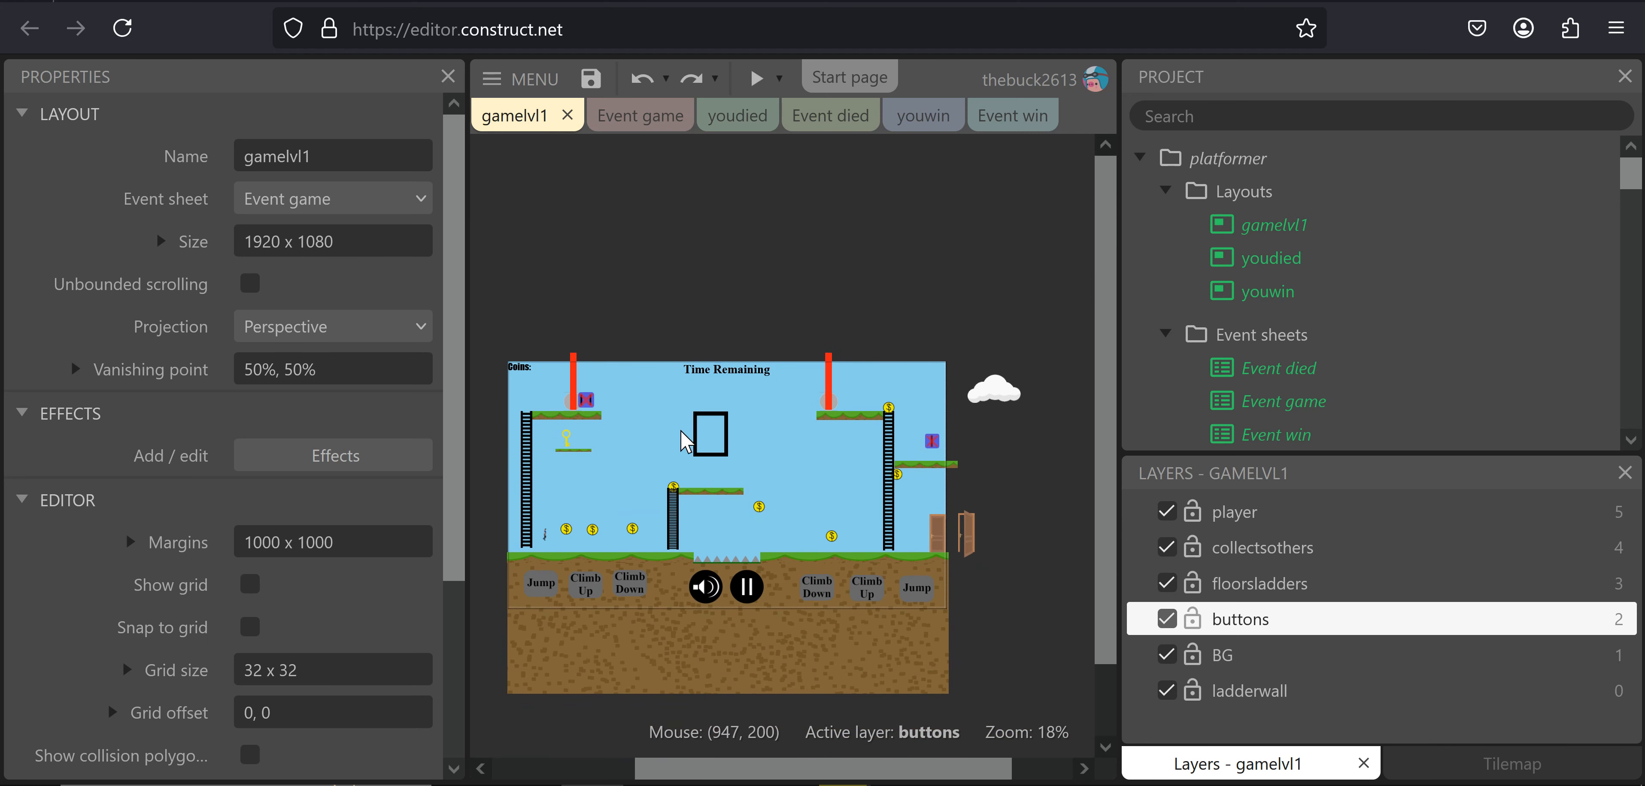
# Move the cloud sprite outside the gamelvl1 layout up slightly to position 2132, 91 and deselect it
pyautogui.click(1014, 393)
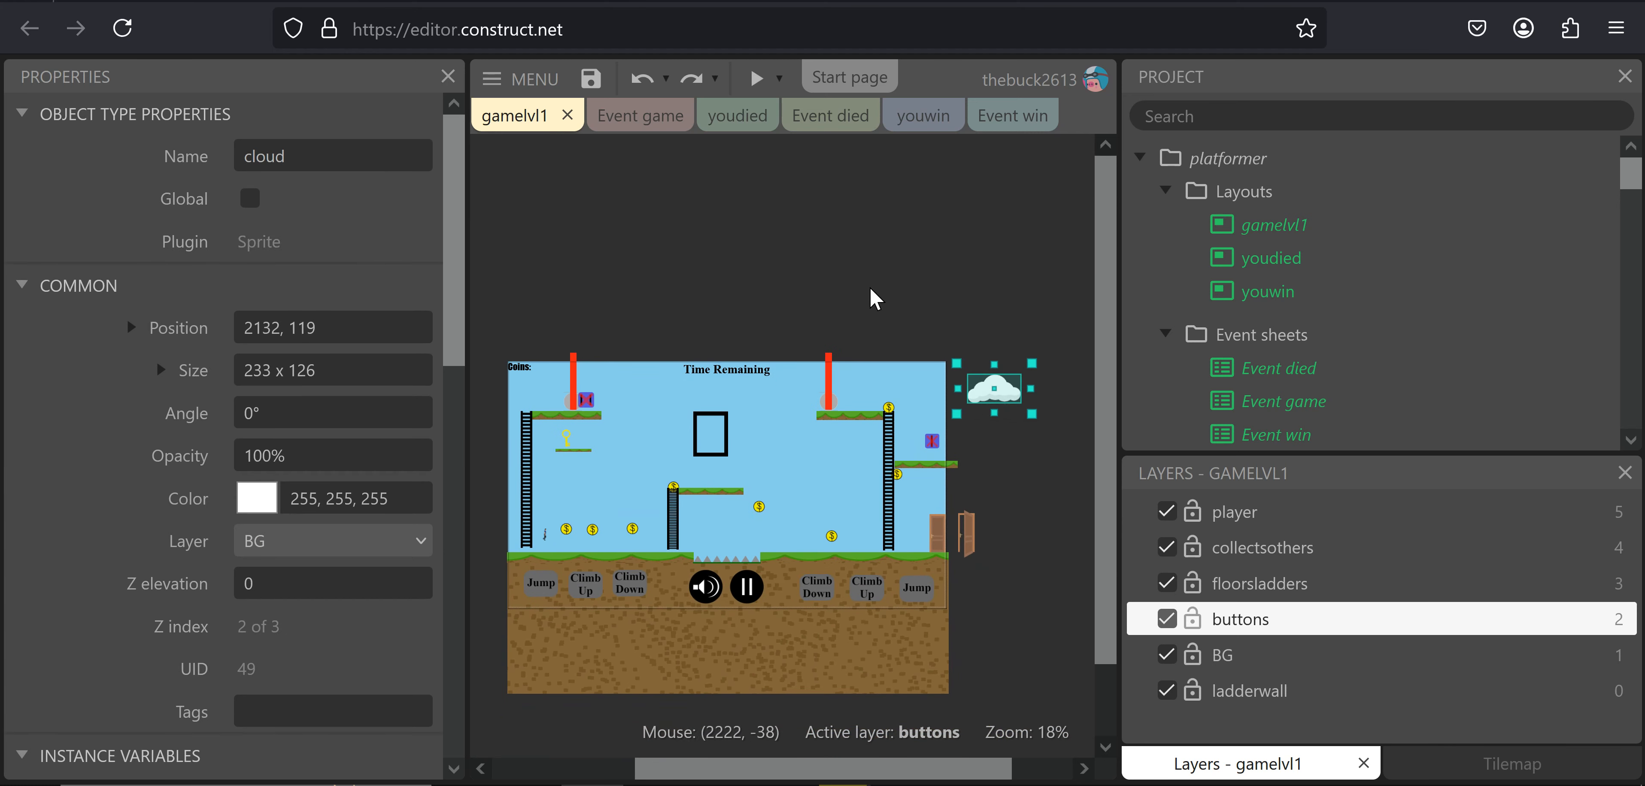
pyautogui.moveTo(769, 321); pyautogui.dragTo(831, 316, button='middle')
pyautogui.moveTo(1028, 372); pyautogui.dragTo(1025, 374)
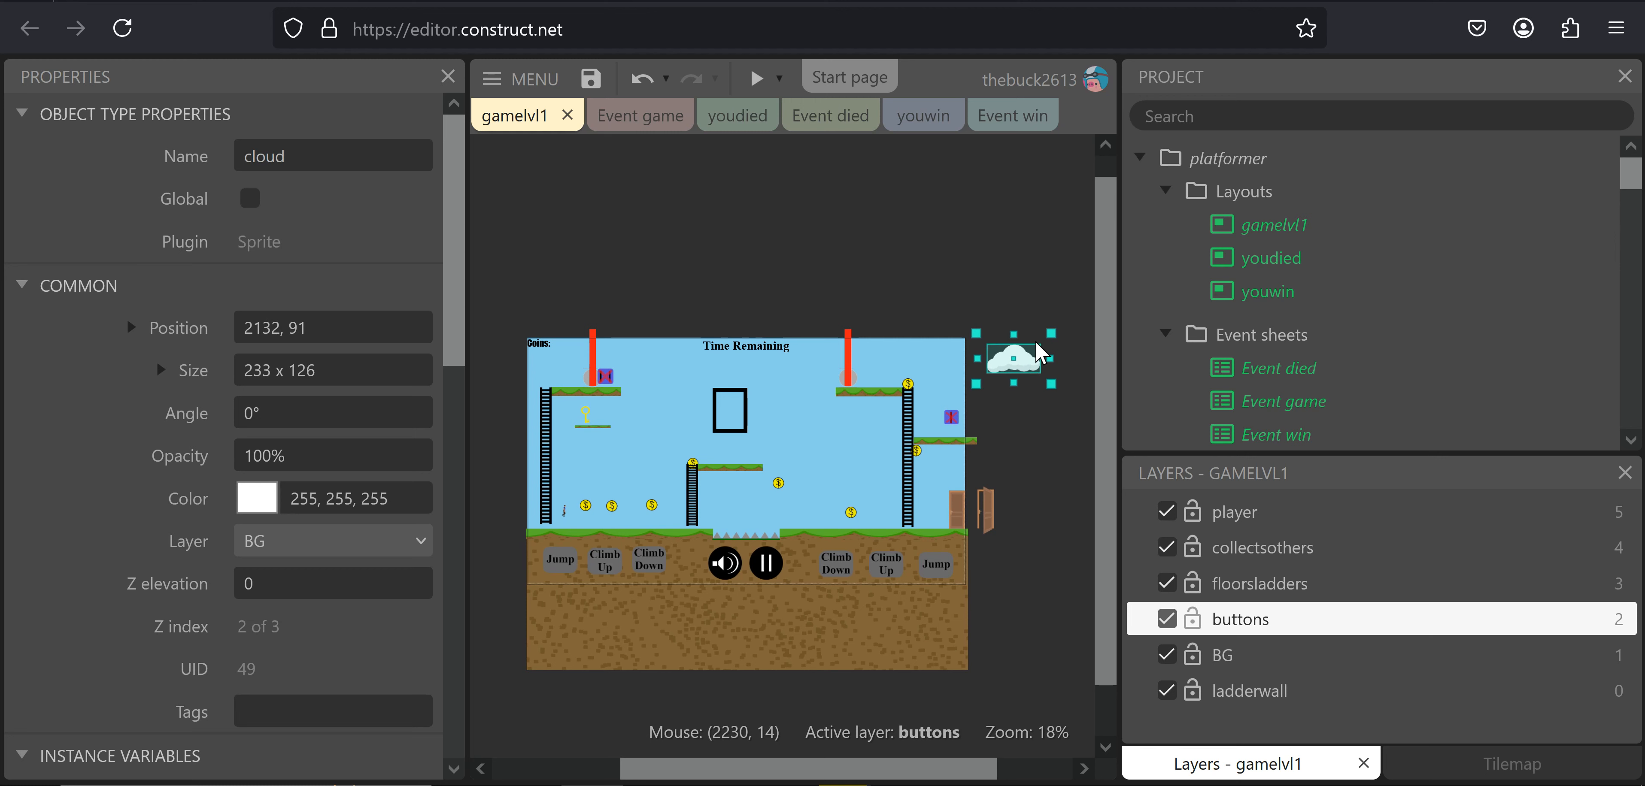
pyautogui.click(823, 455)
pyautogui.click(808, 228)
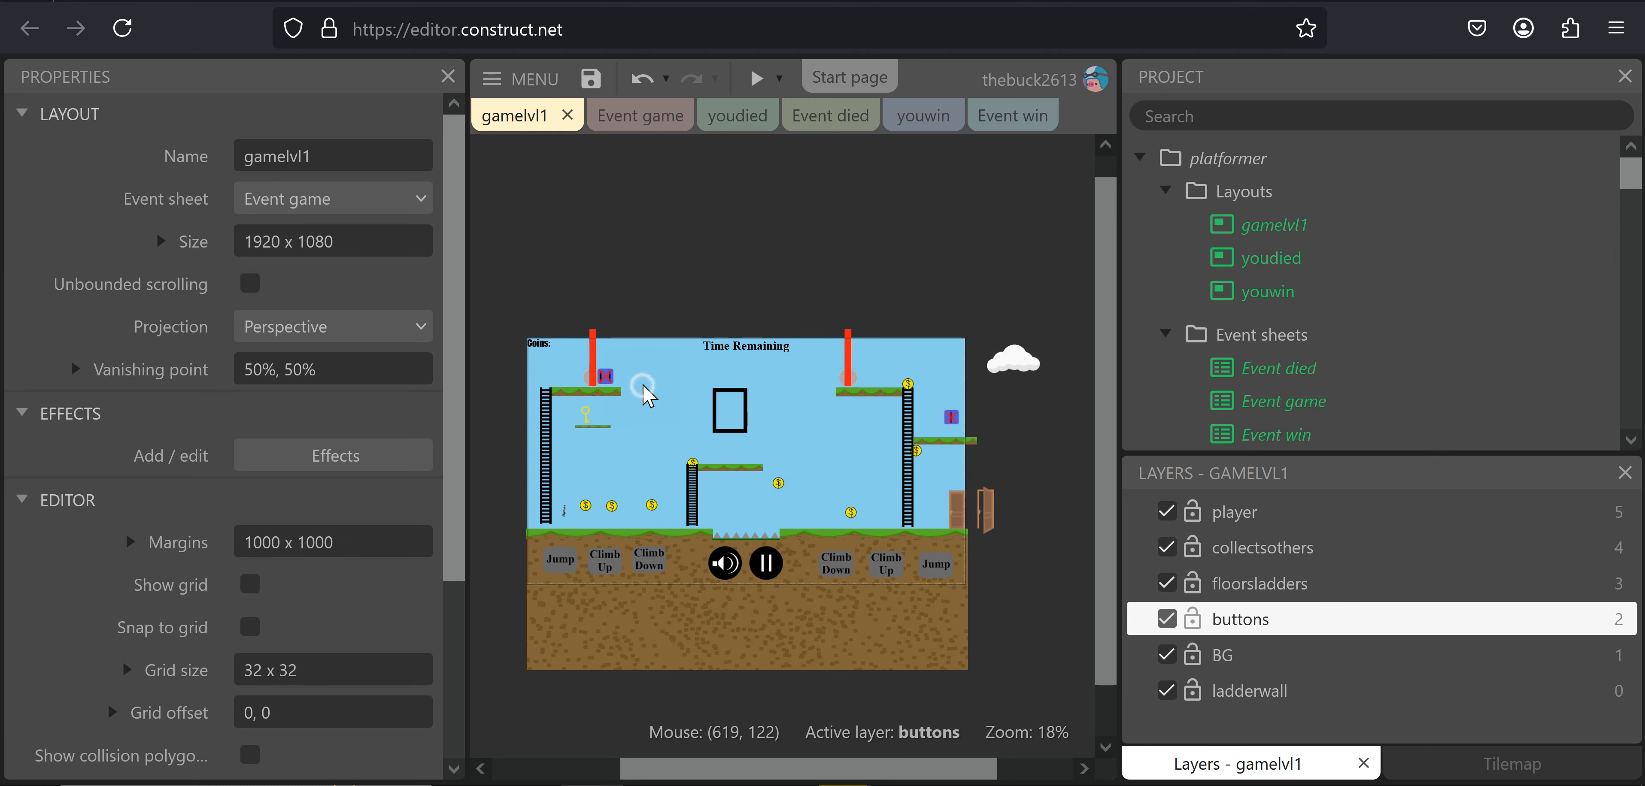
pyautogui.click(632, 381)
pyautogui.click(579, 230)
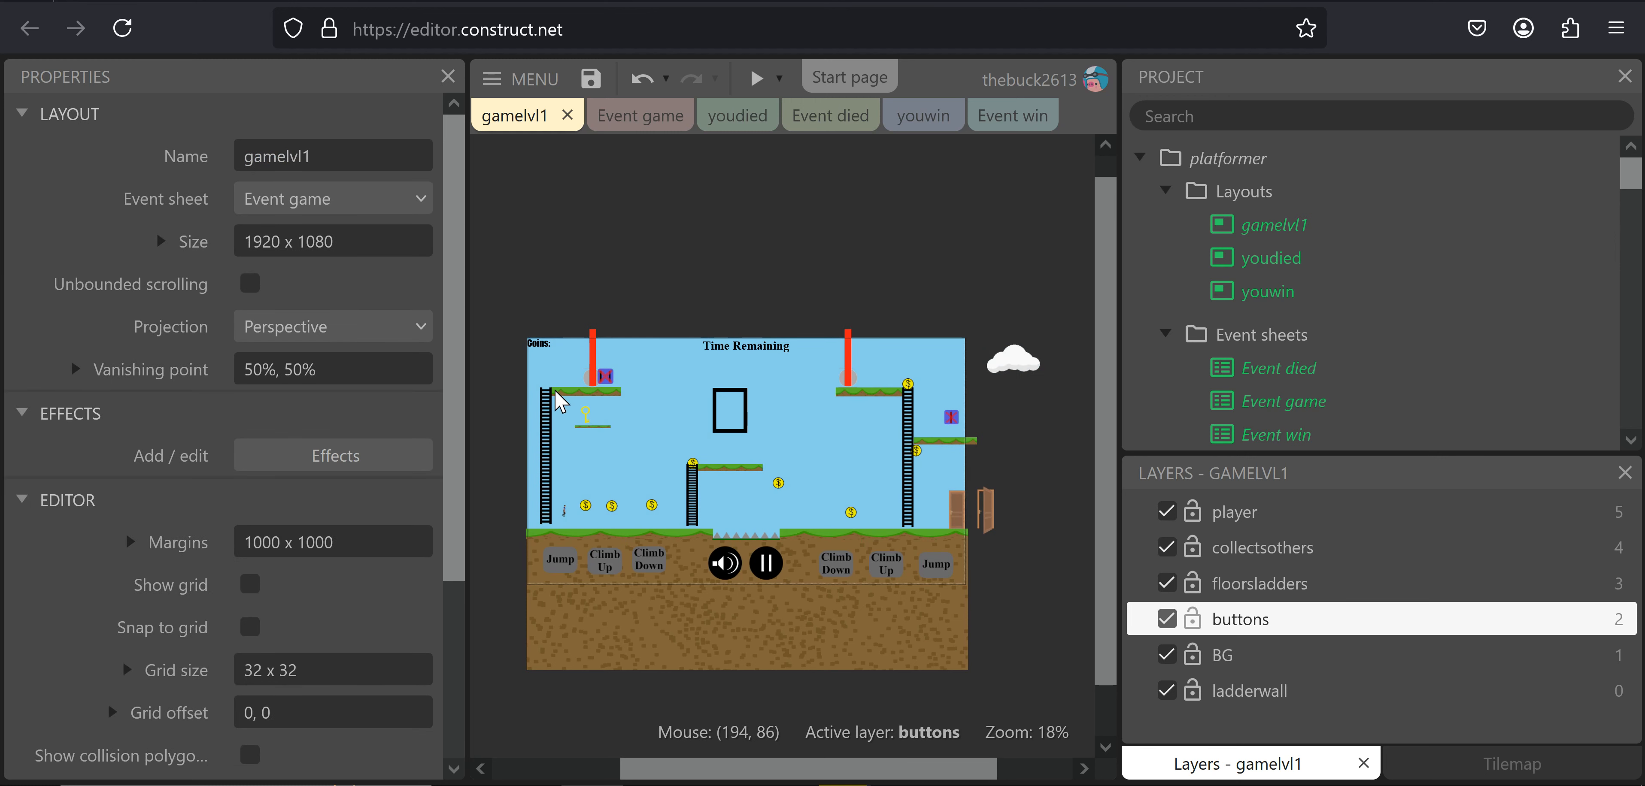
pyautogui.click(594, 257)
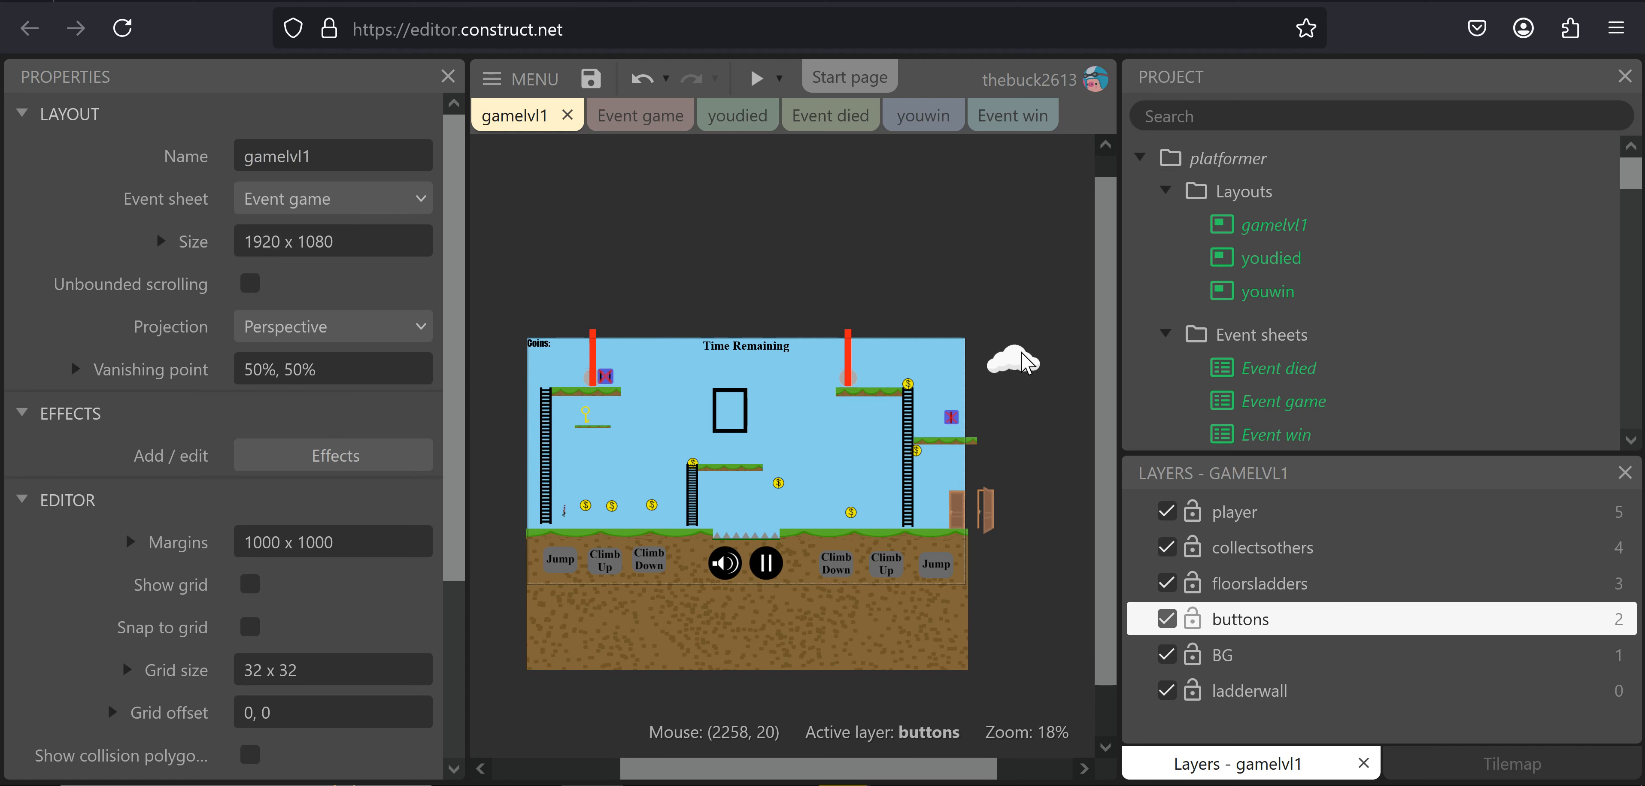
# Add the Bullet behavior to the cloud sprite outside the gamelvl1 layout
pyautogui.click(1018, 372)
pyautogui.scroll(-10, 274, 440)
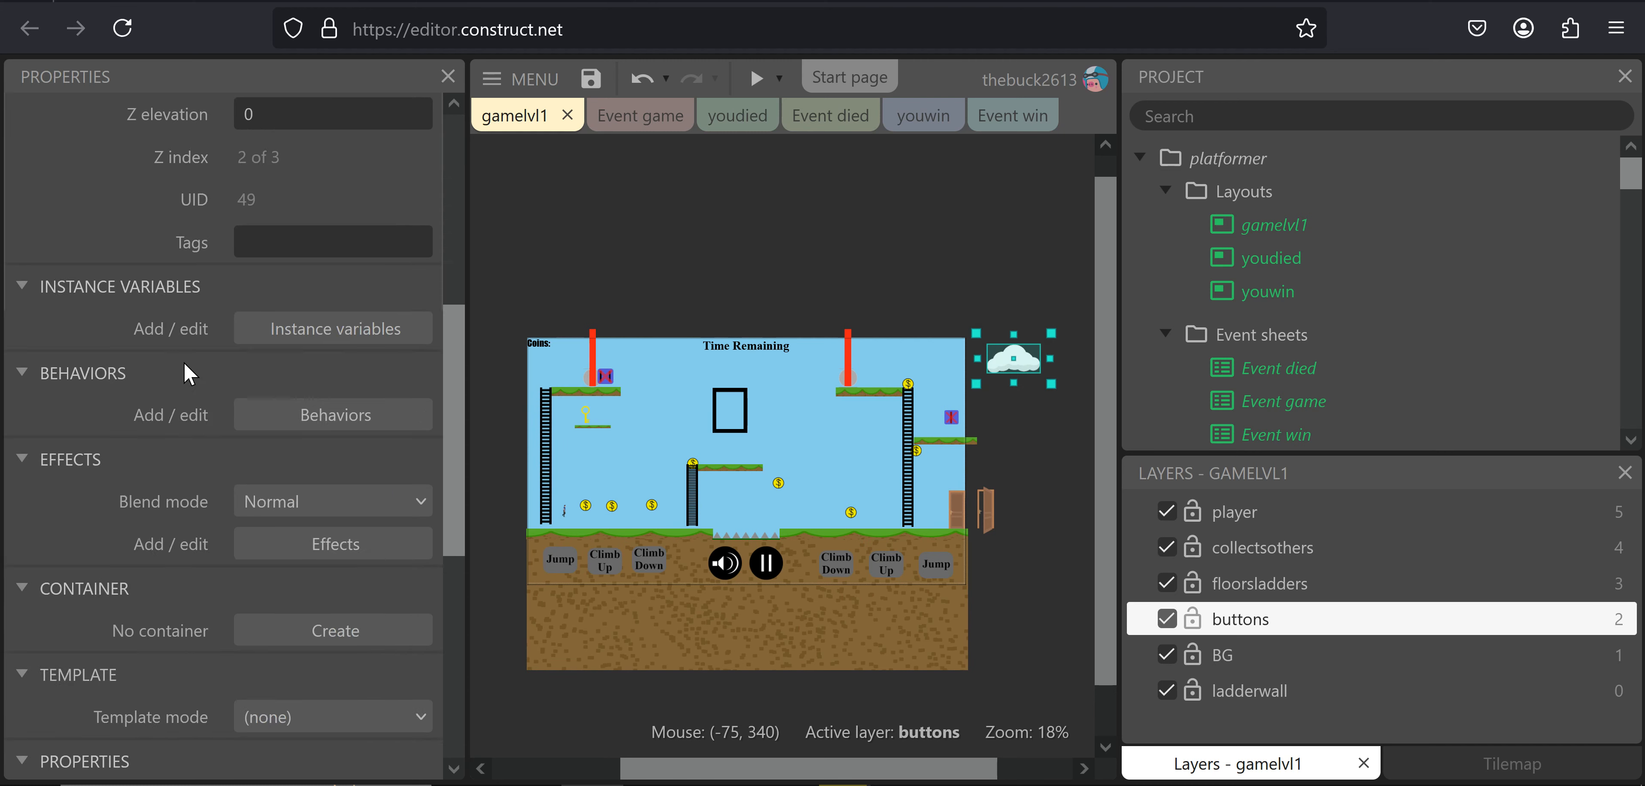
pyautogui.scroll(-5, 1279, 326)
pyautogui.scroll(4, 1279, 319)
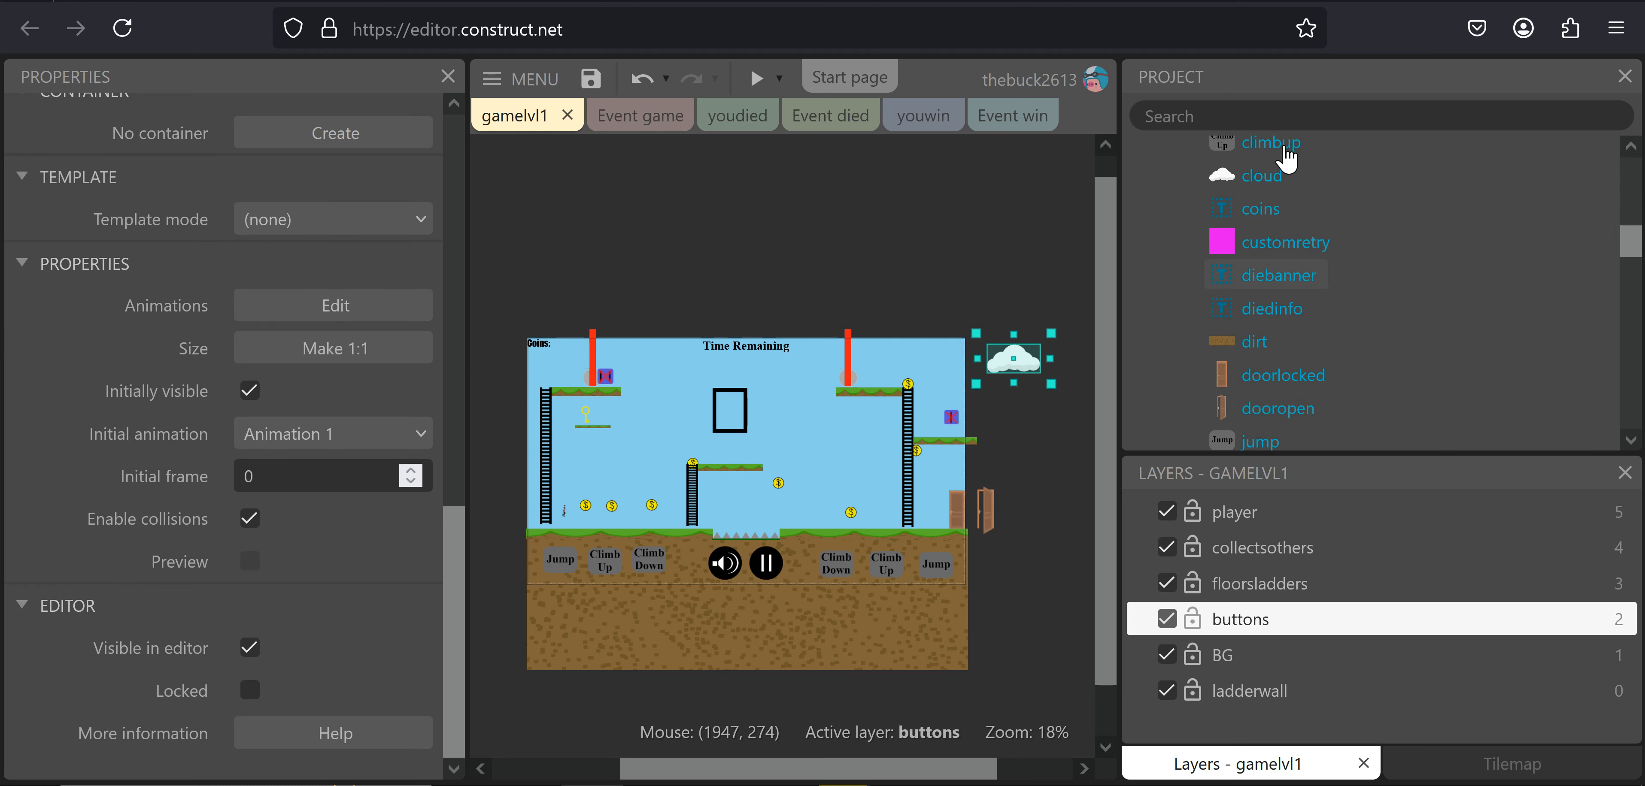
pyautogui.rightClick(1033, 378)
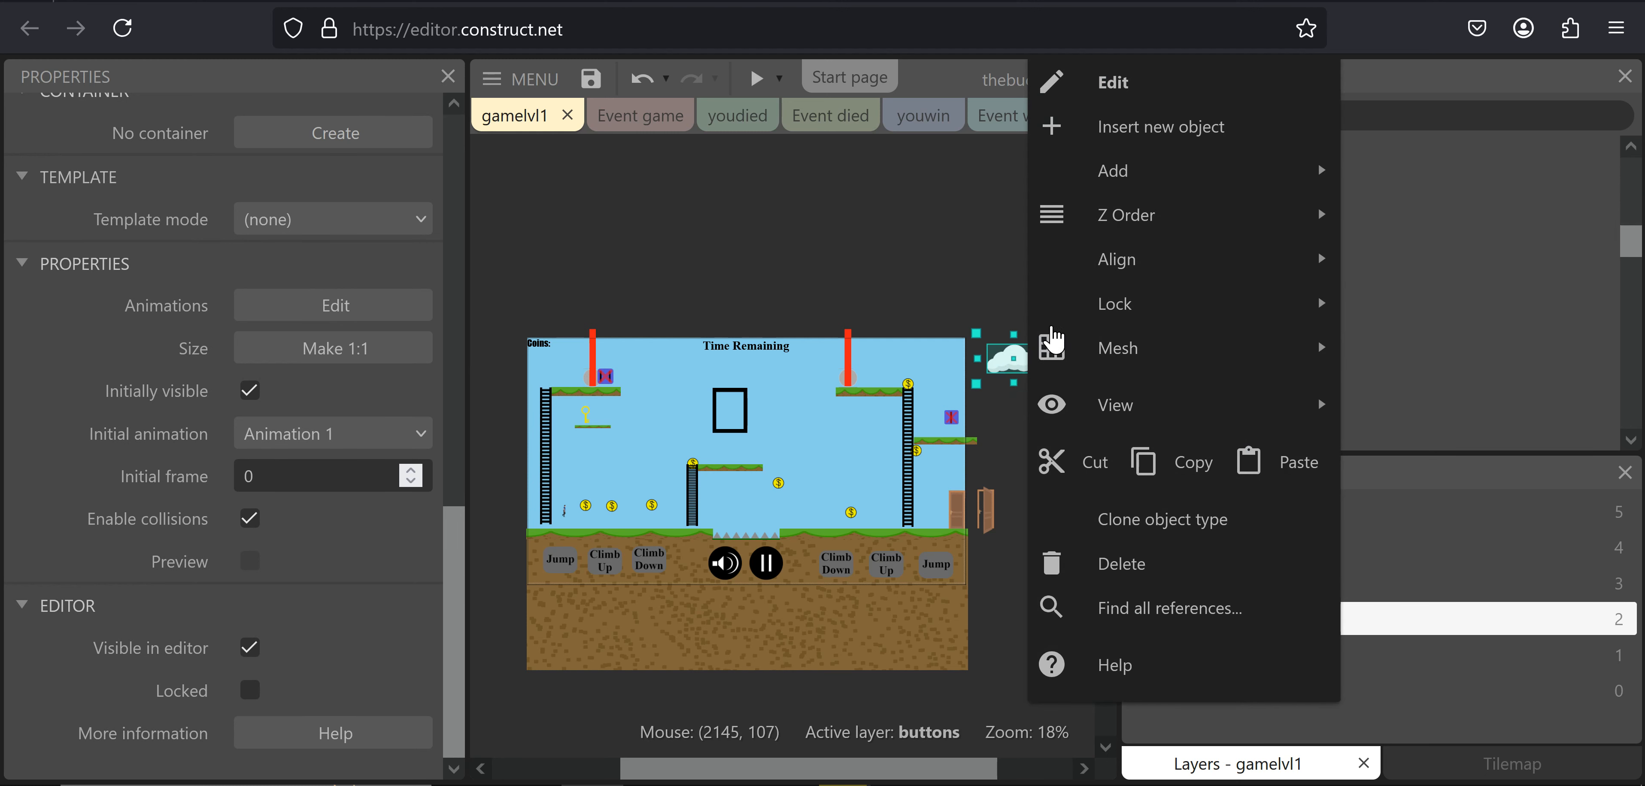
pyautogui.moveTo(1173, 190)
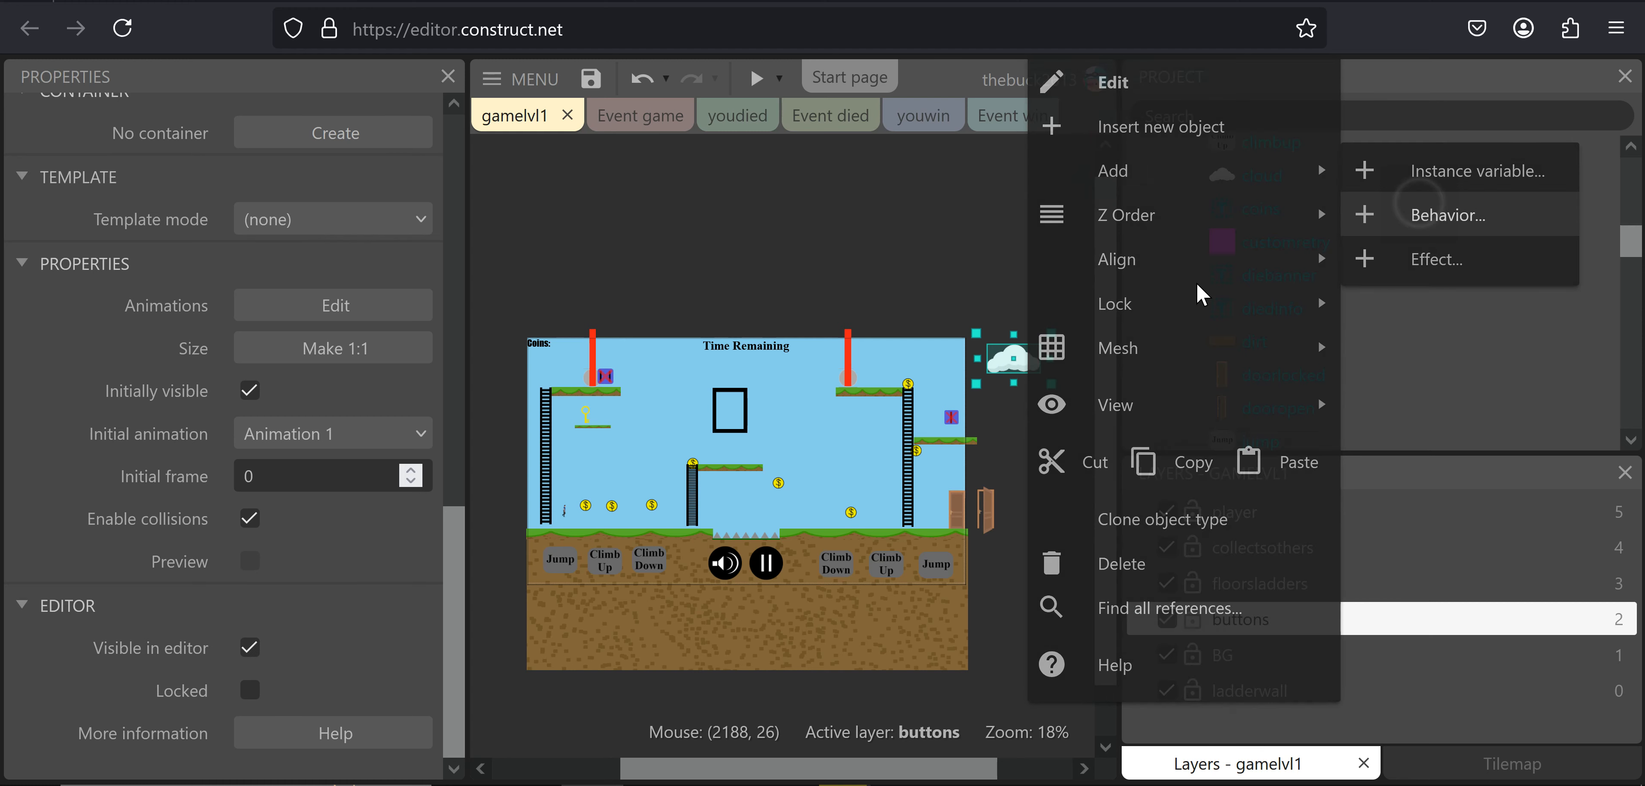
pyautogui.click(1421, 213)
pyautogui.scroll(-6, 790, 362)
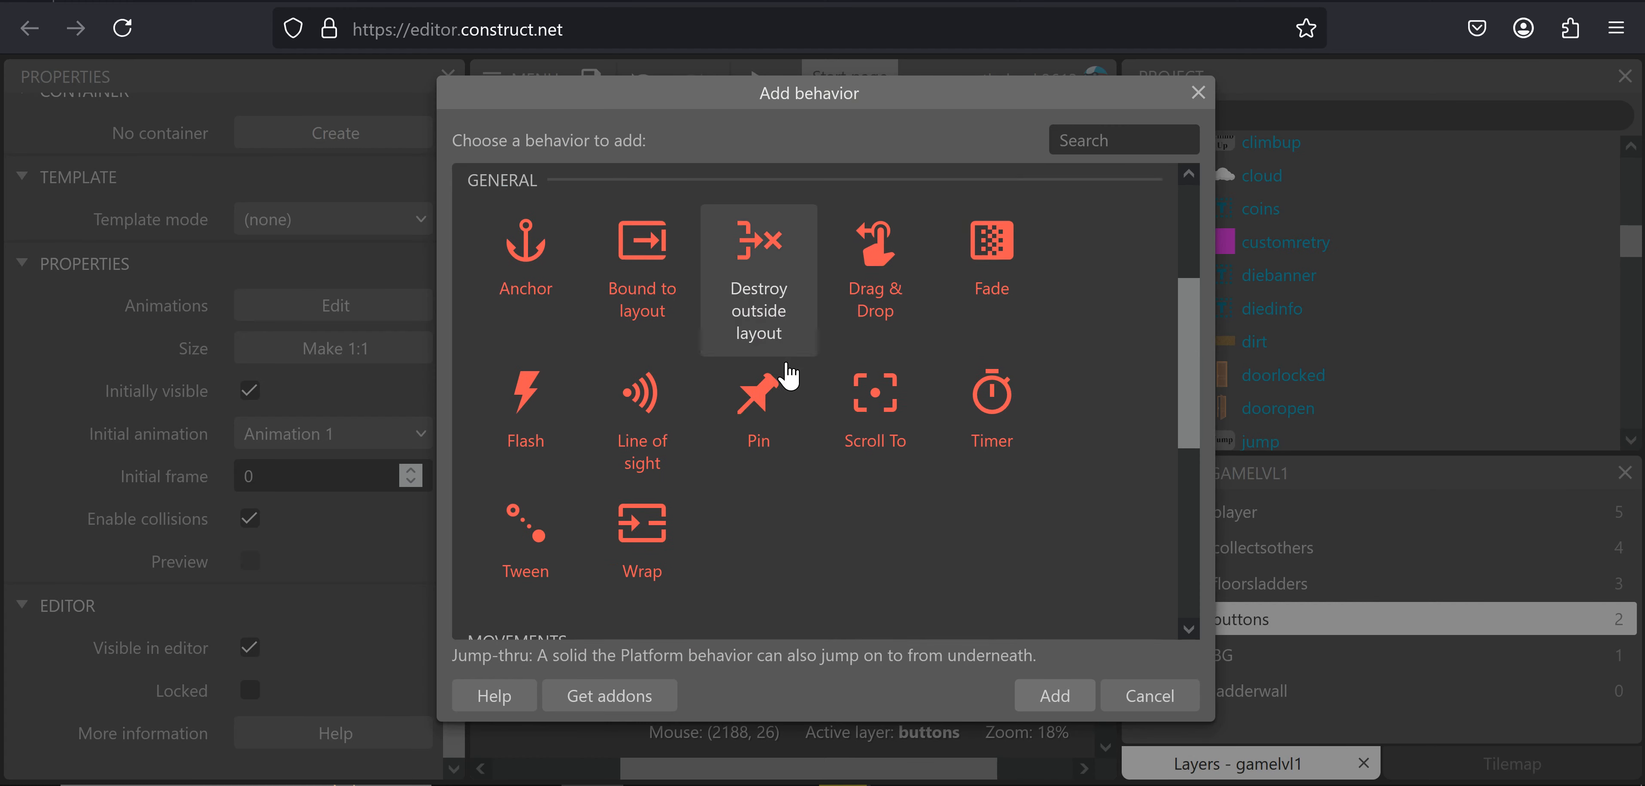
pyautogui.doubleClick(633, 303)
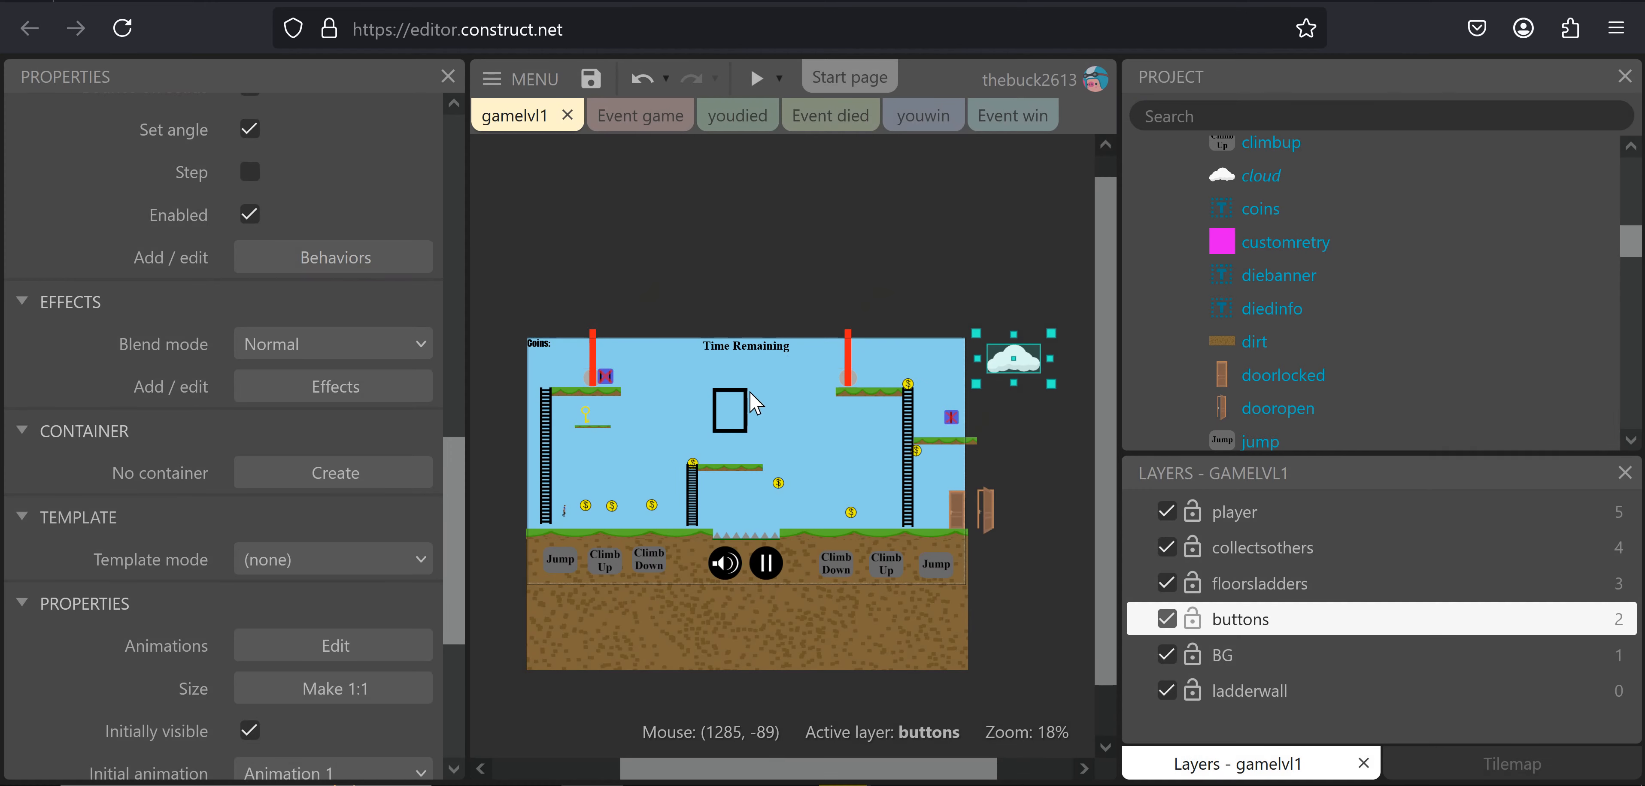
# Add the Wrap behavior to the cloud sprite
pyautogui.rightClick(1026, 376)
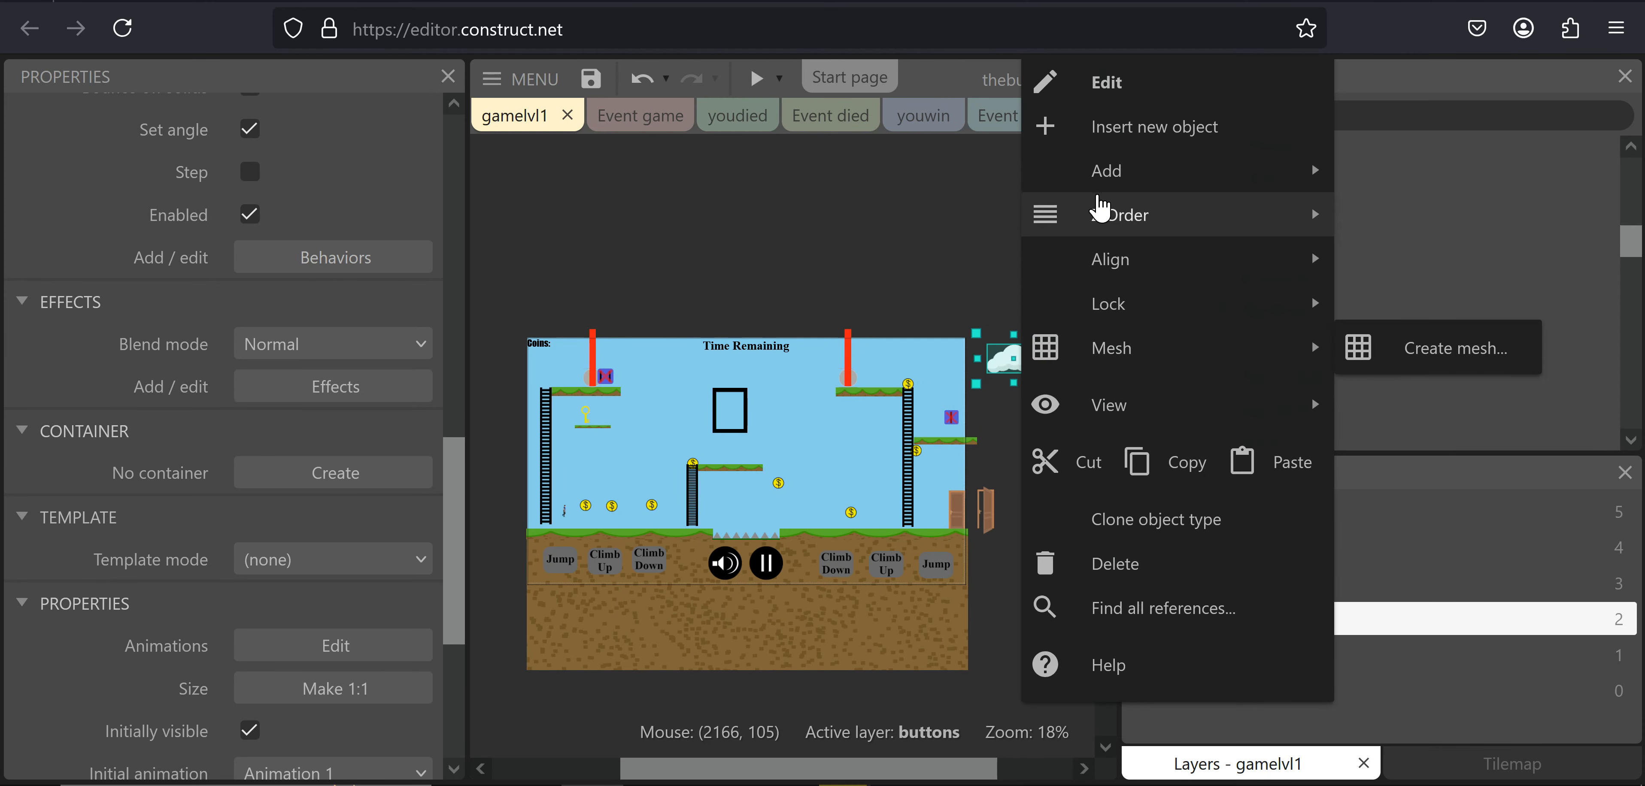
pyautogui.moveTo(1130, 180)
pyautogui.click(1437, 215)
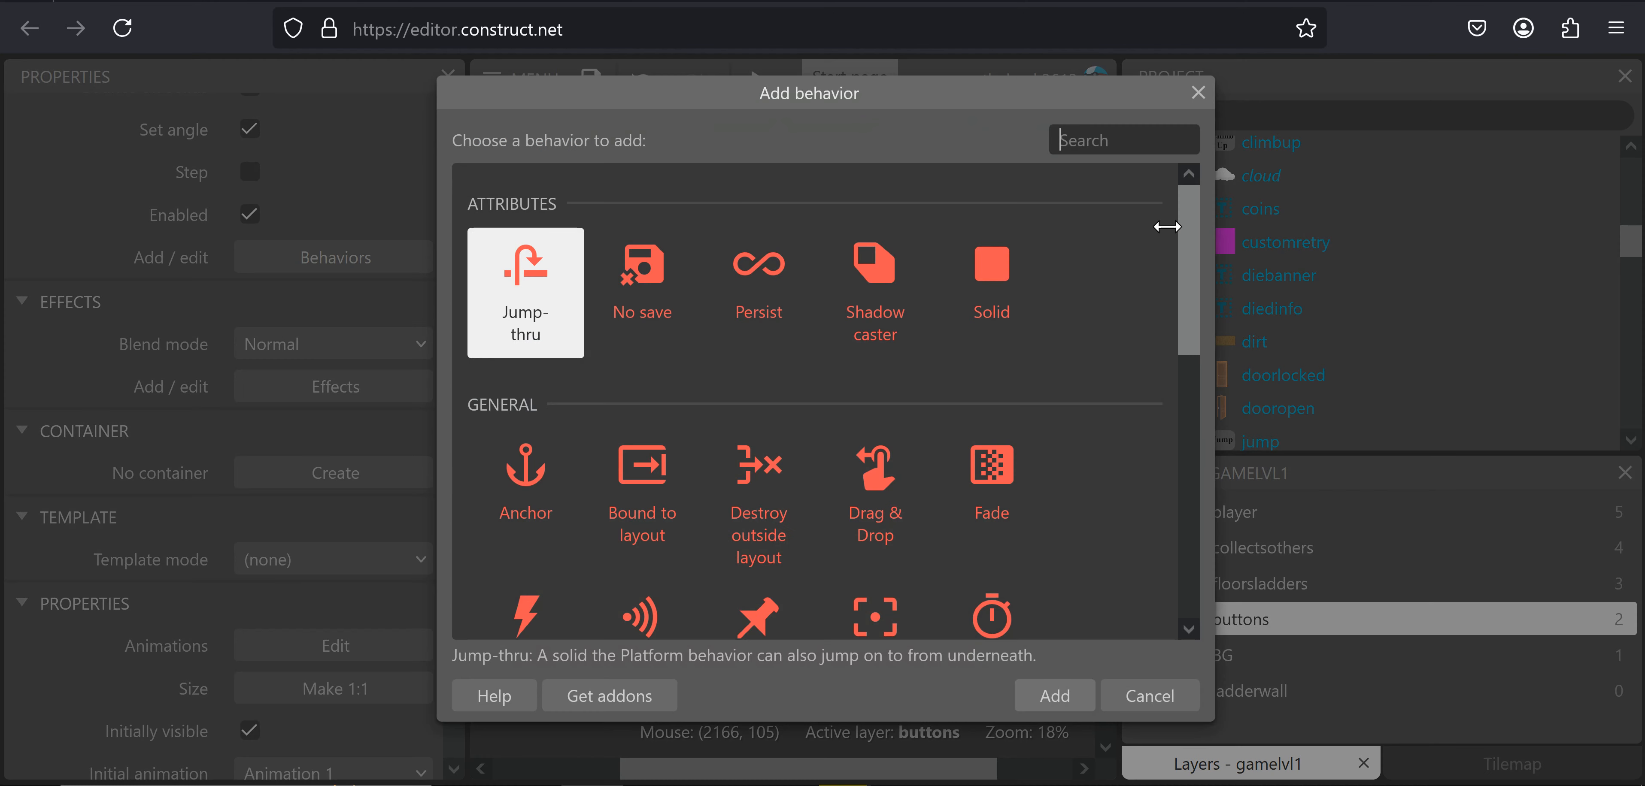
pyautogui.scroll(-5, 770, 325)
pyautogui.click(649, 365)
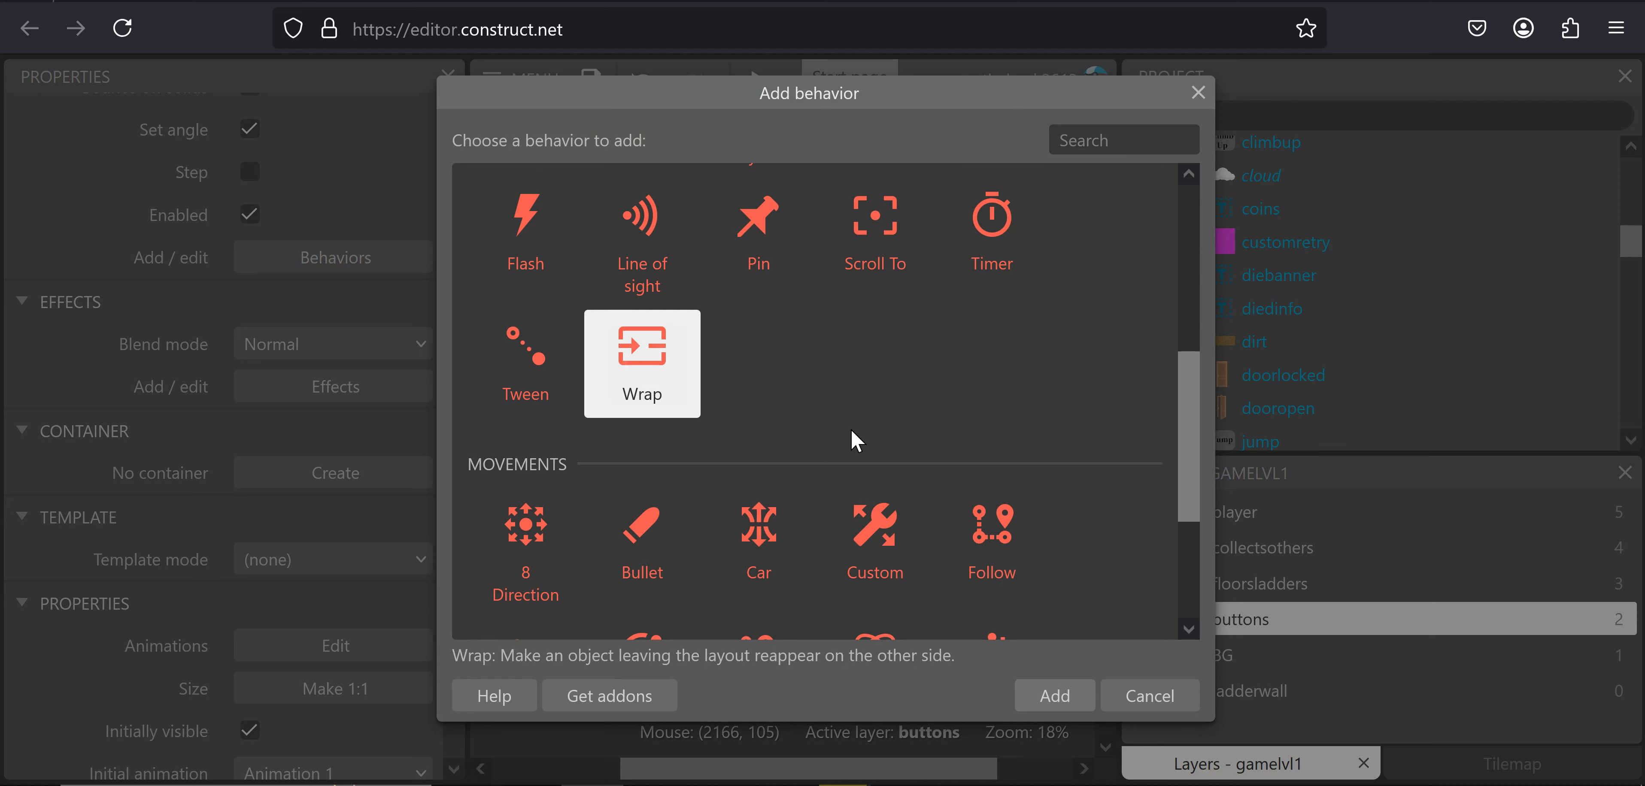
pyautogui.press('Return')
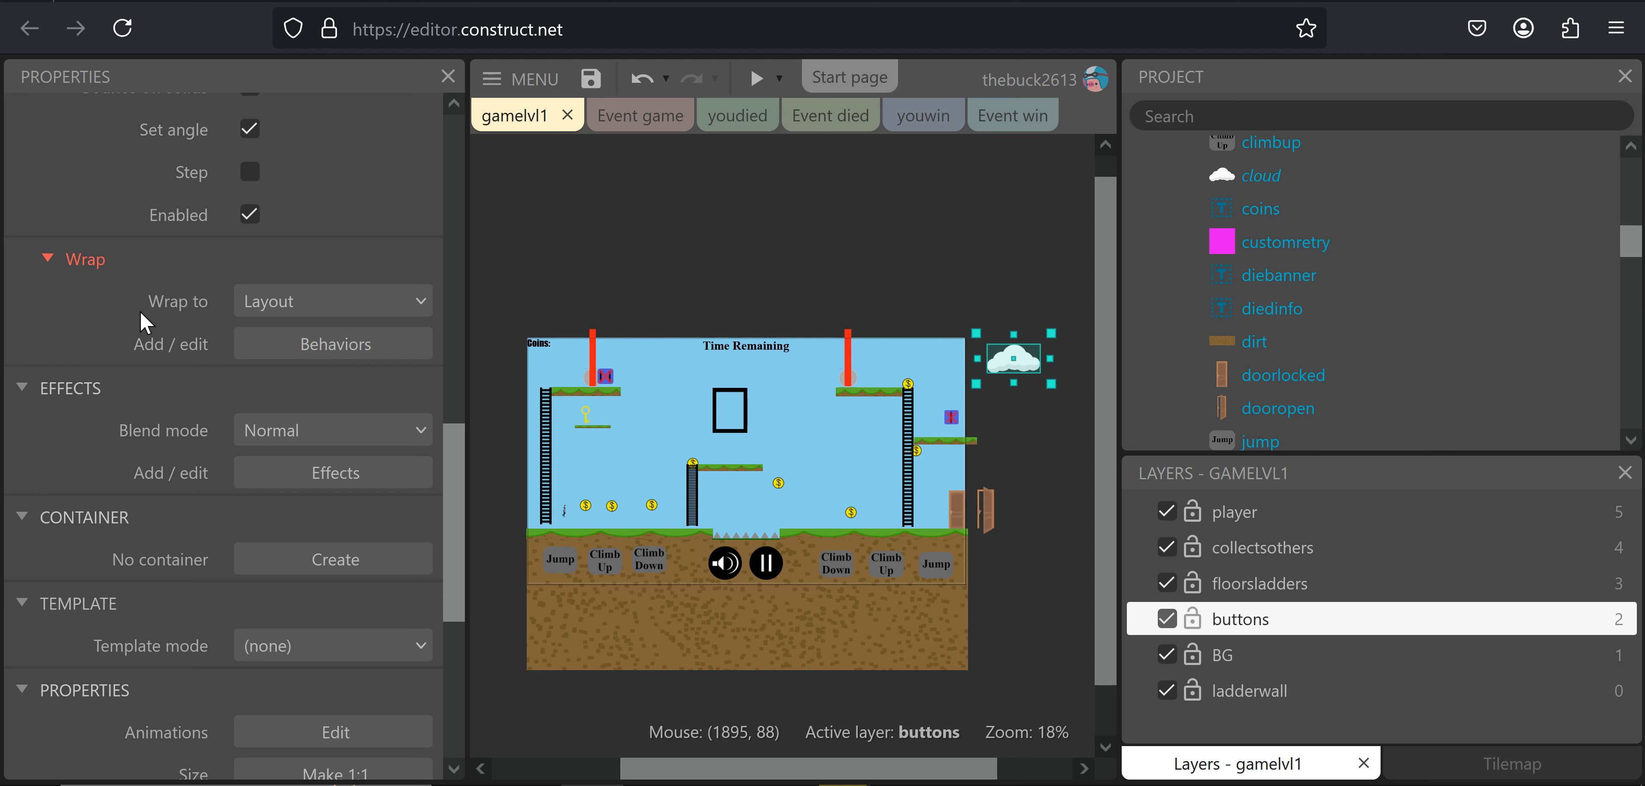
# Turn off the Set angle option of the cloud's Bullet behavior
pyautogui.scroll(-6, 142, 316)
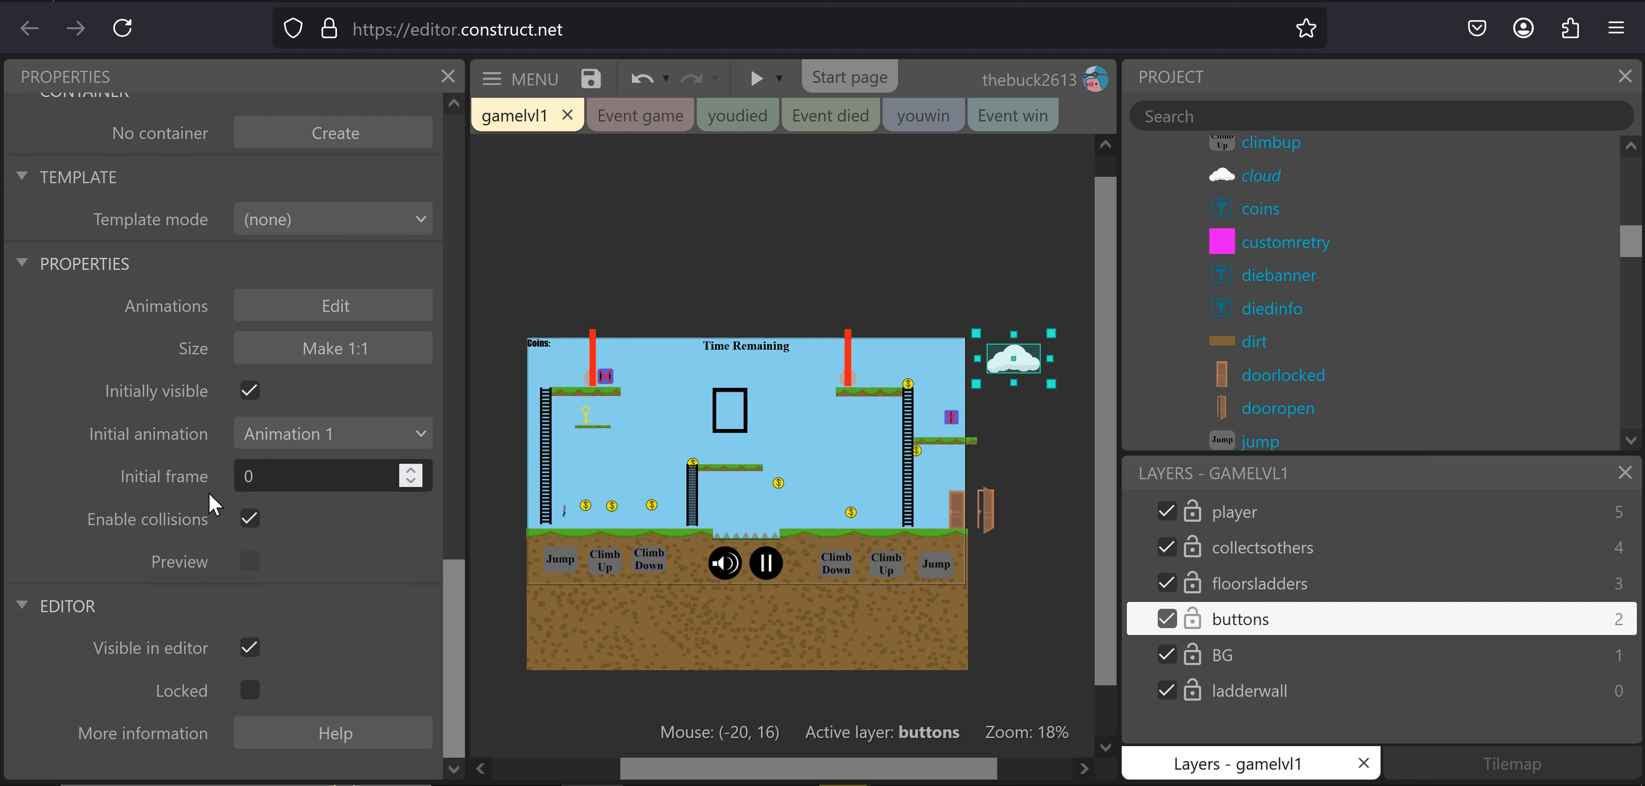
pyautogui.scroll(6, 215, 483)
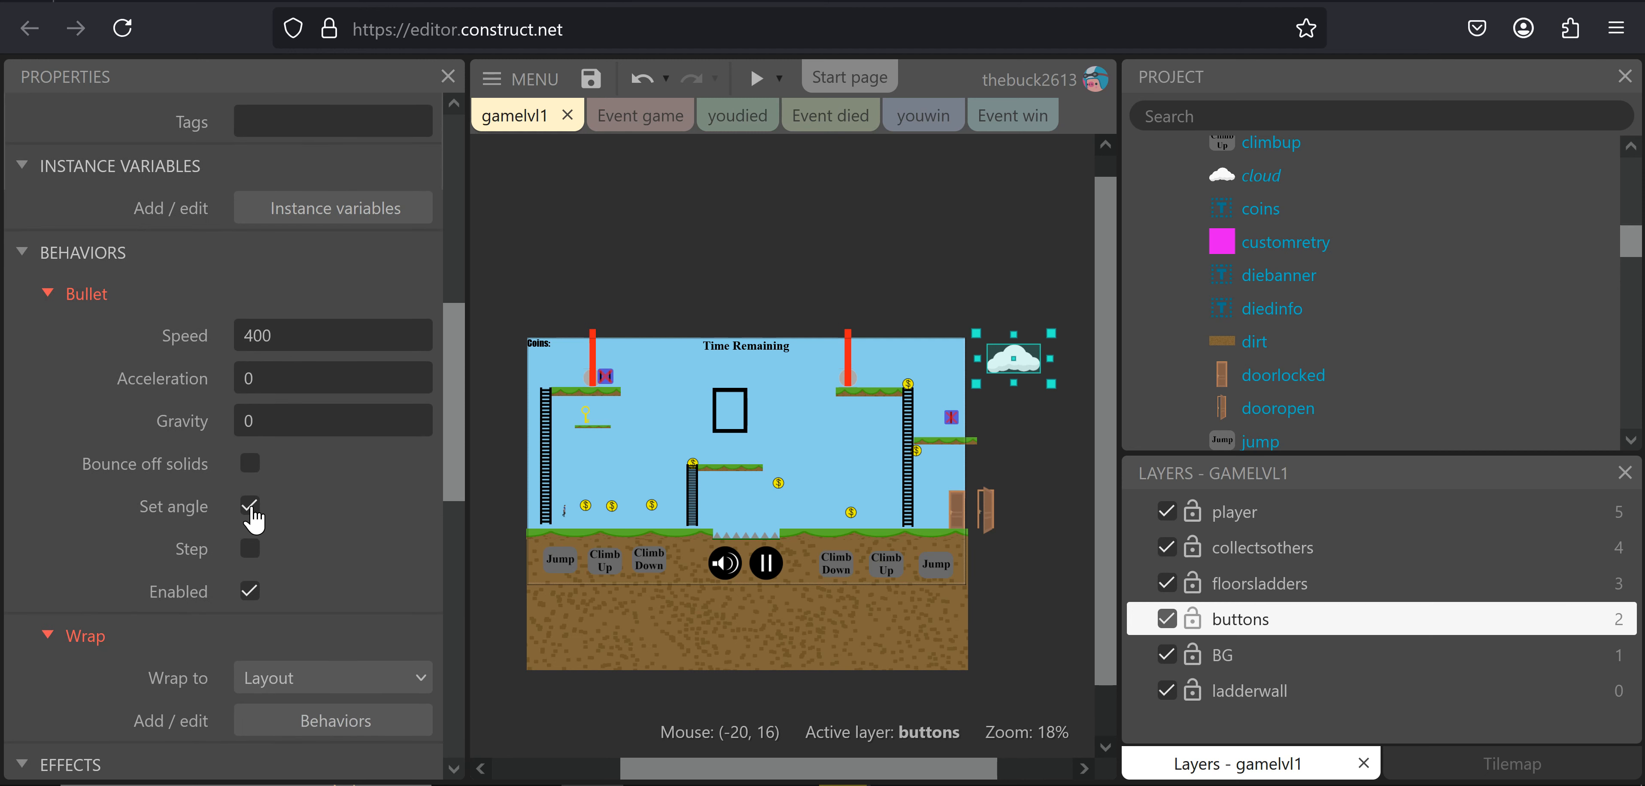
pyautogui.click(251, 507)
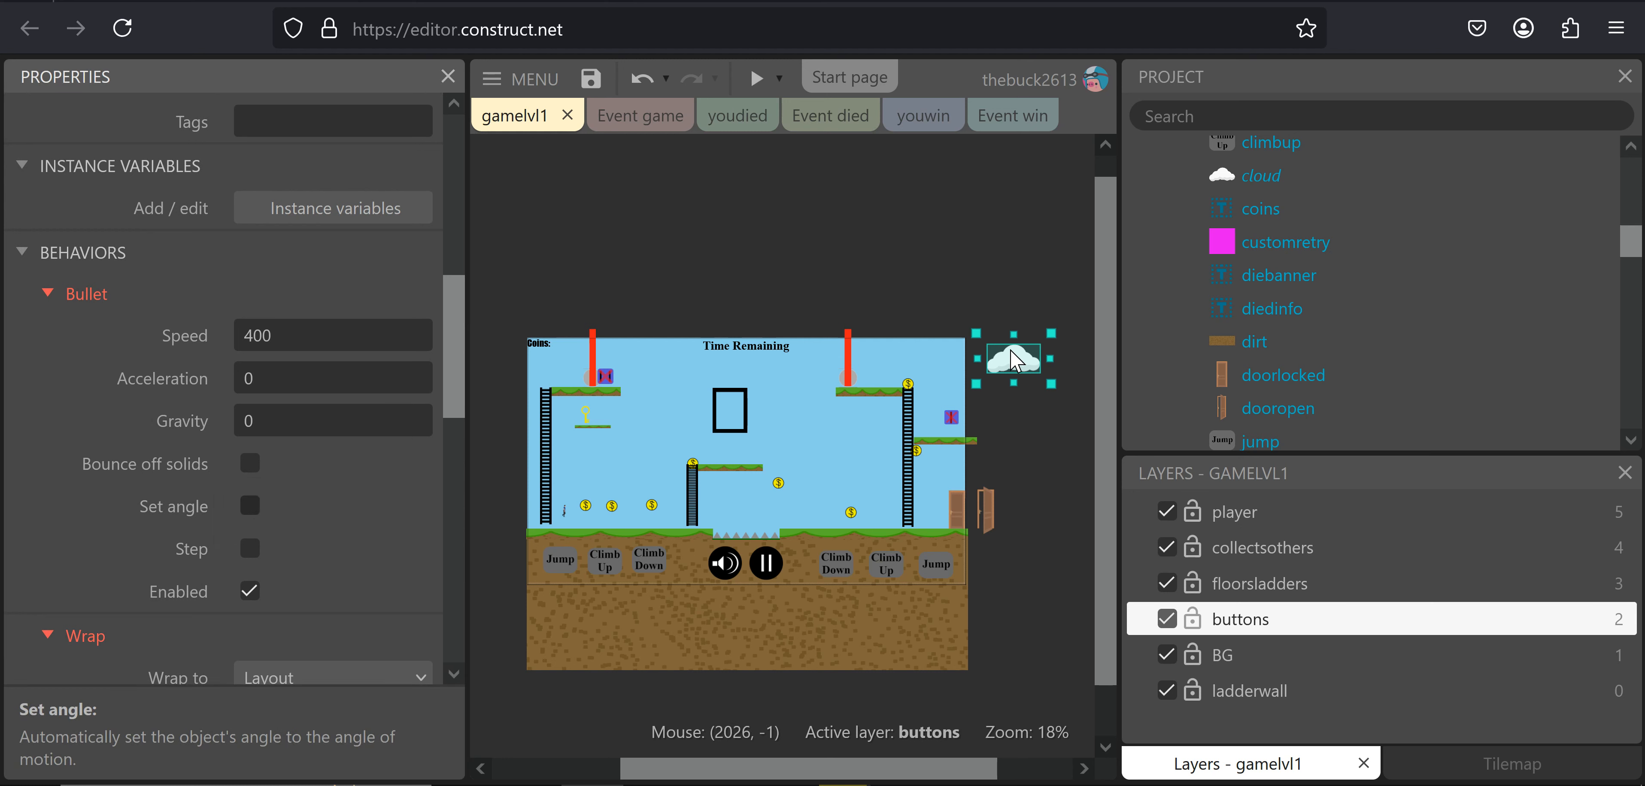
# Move the cloud sprite to position 2165, 124, undo its accidental resize and deselect it
pyautogui.moveTo(1016, 353); pyautogui.dragTo(1026, 402)
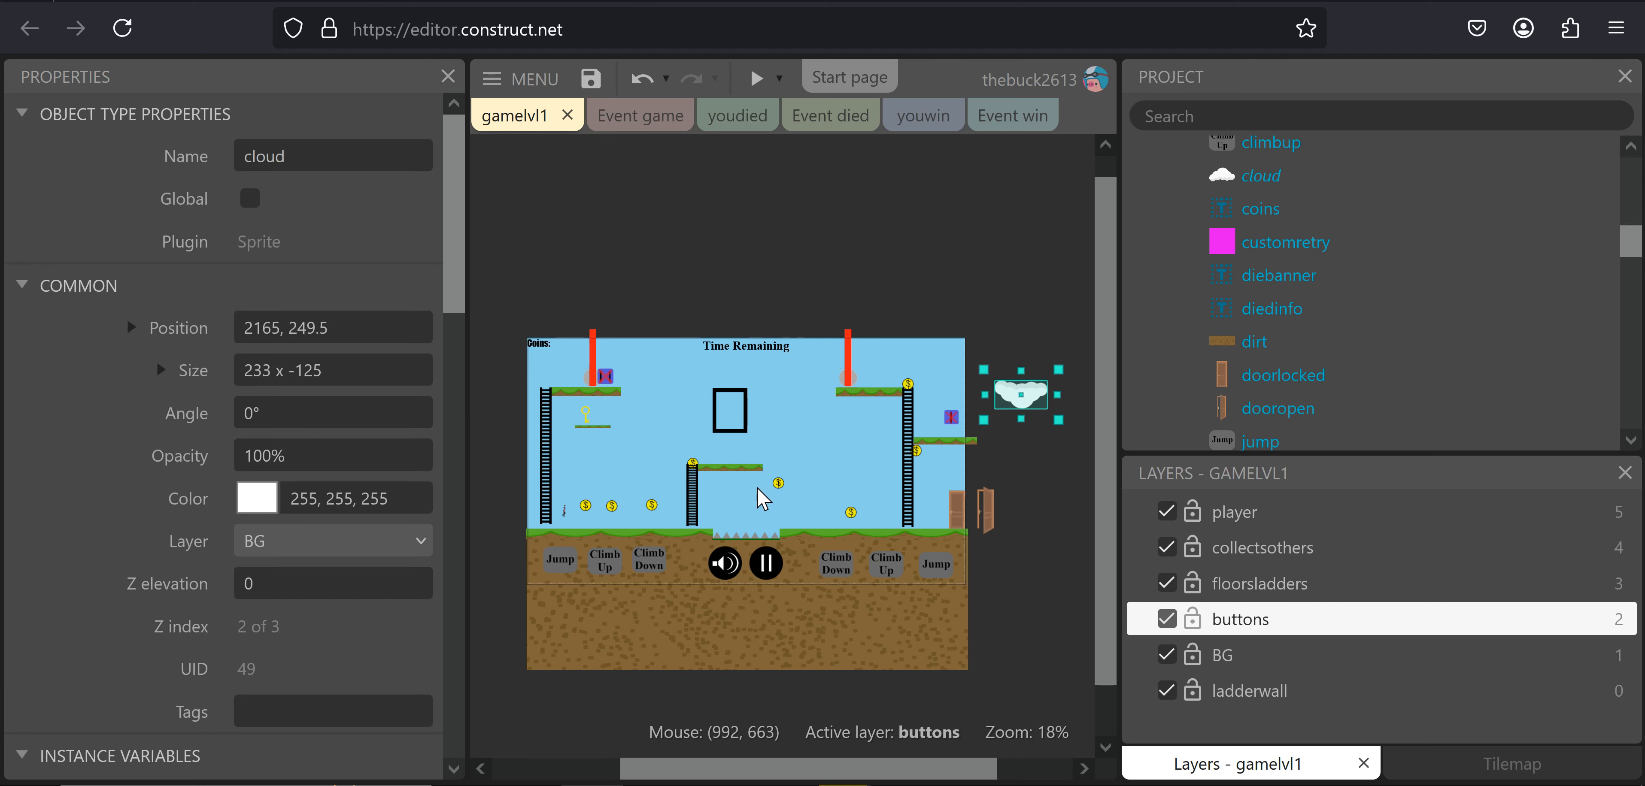
pyautogui.hotkey('ctrl', 'z')
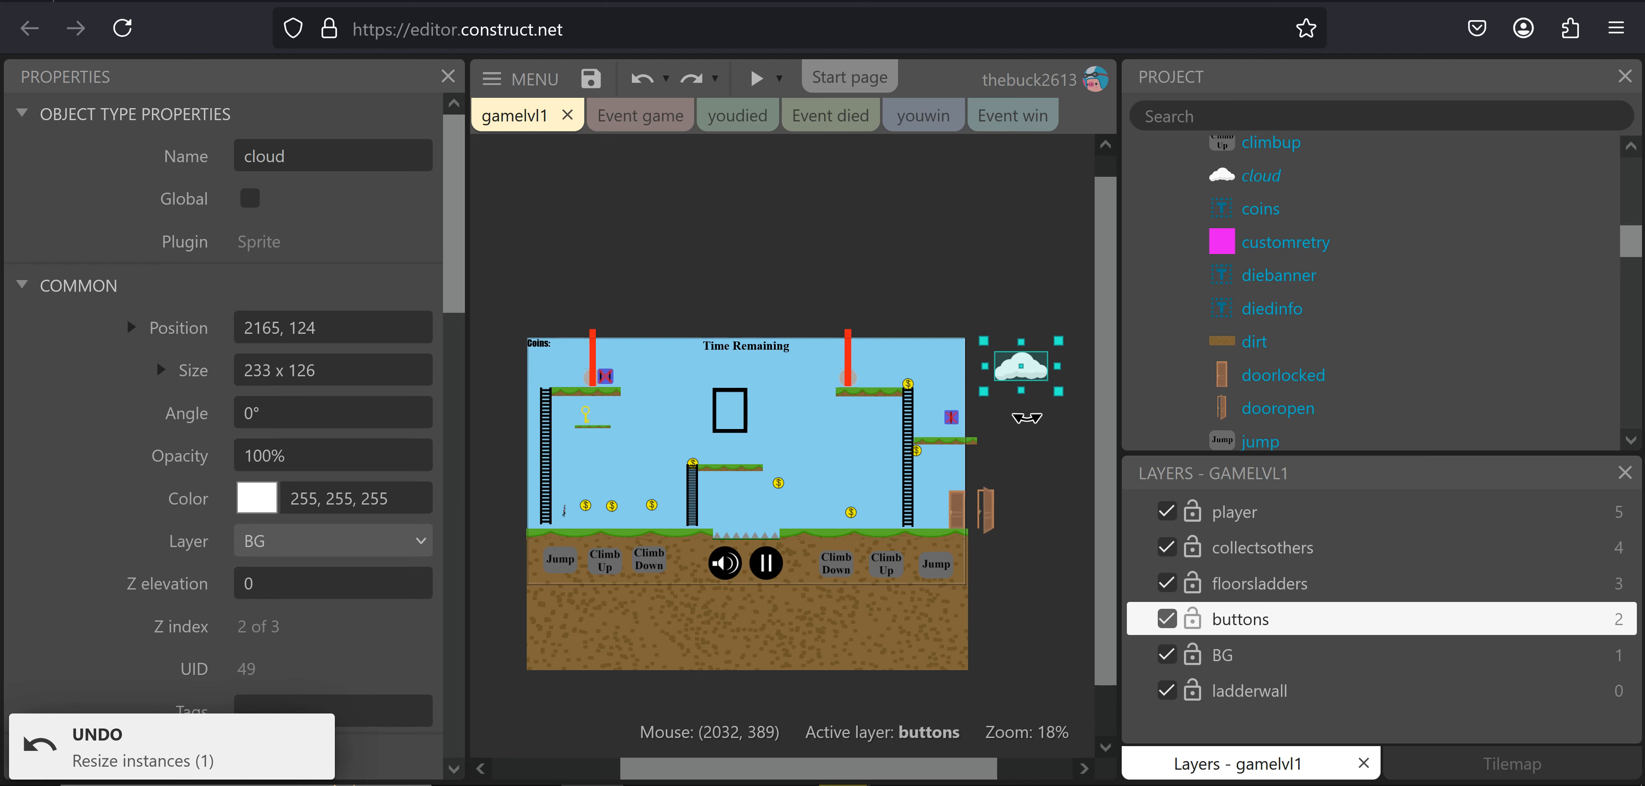
pyautogui.click(1010, 447)
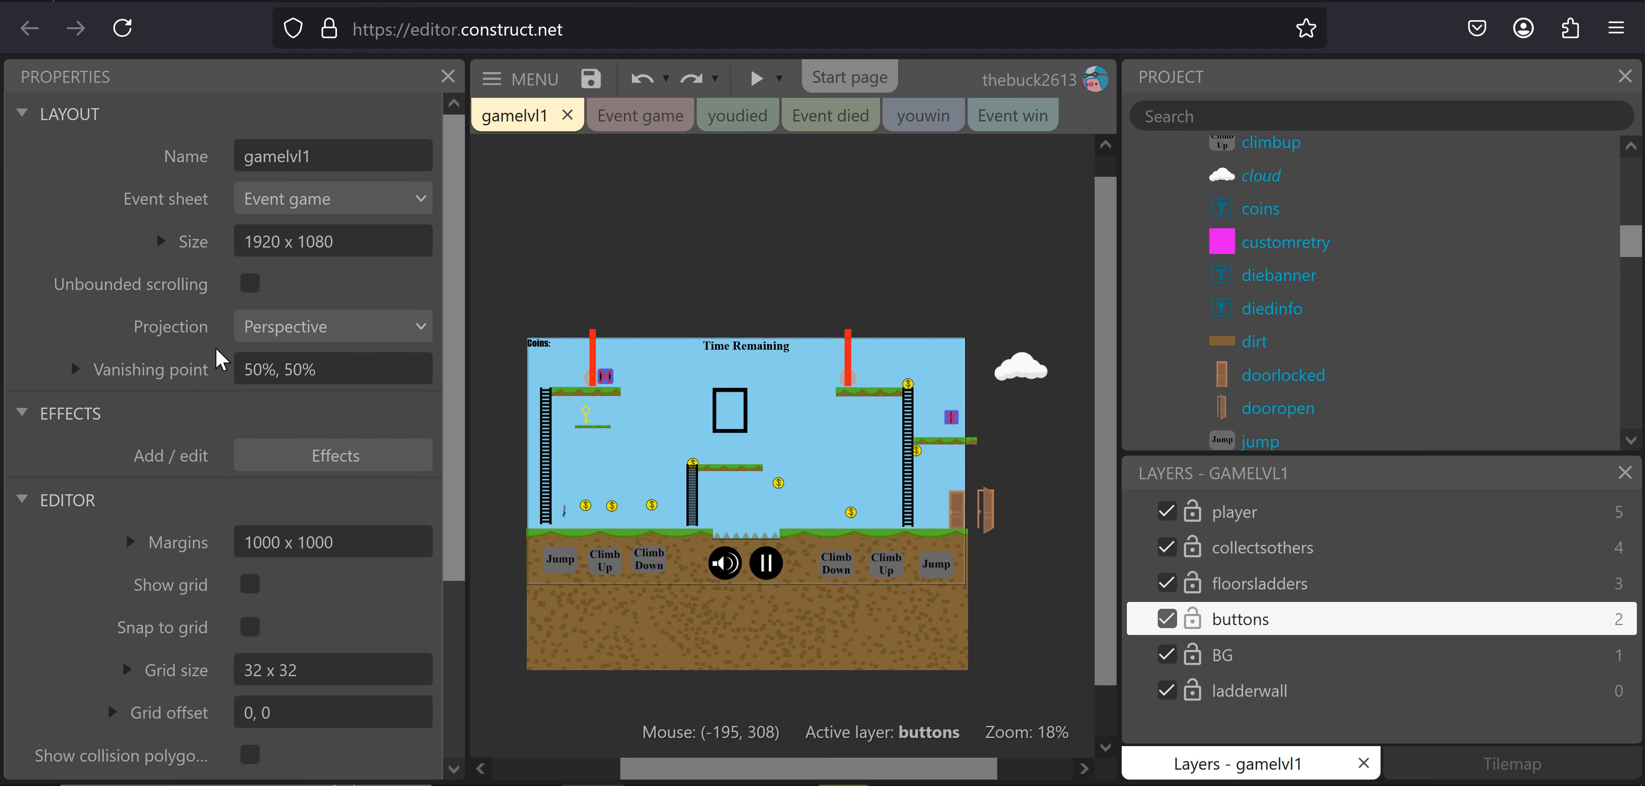
# Set the speed of the cloud's Bullet behavior to -150 and deselect the sprite
pyautogui.scroll(-2, 222, 359)
pyautogui.scroll(-2, 222, 359)
pyautogui.scroll(4, 222, 359)
pyautogui.scroll(-3, 214, 358)
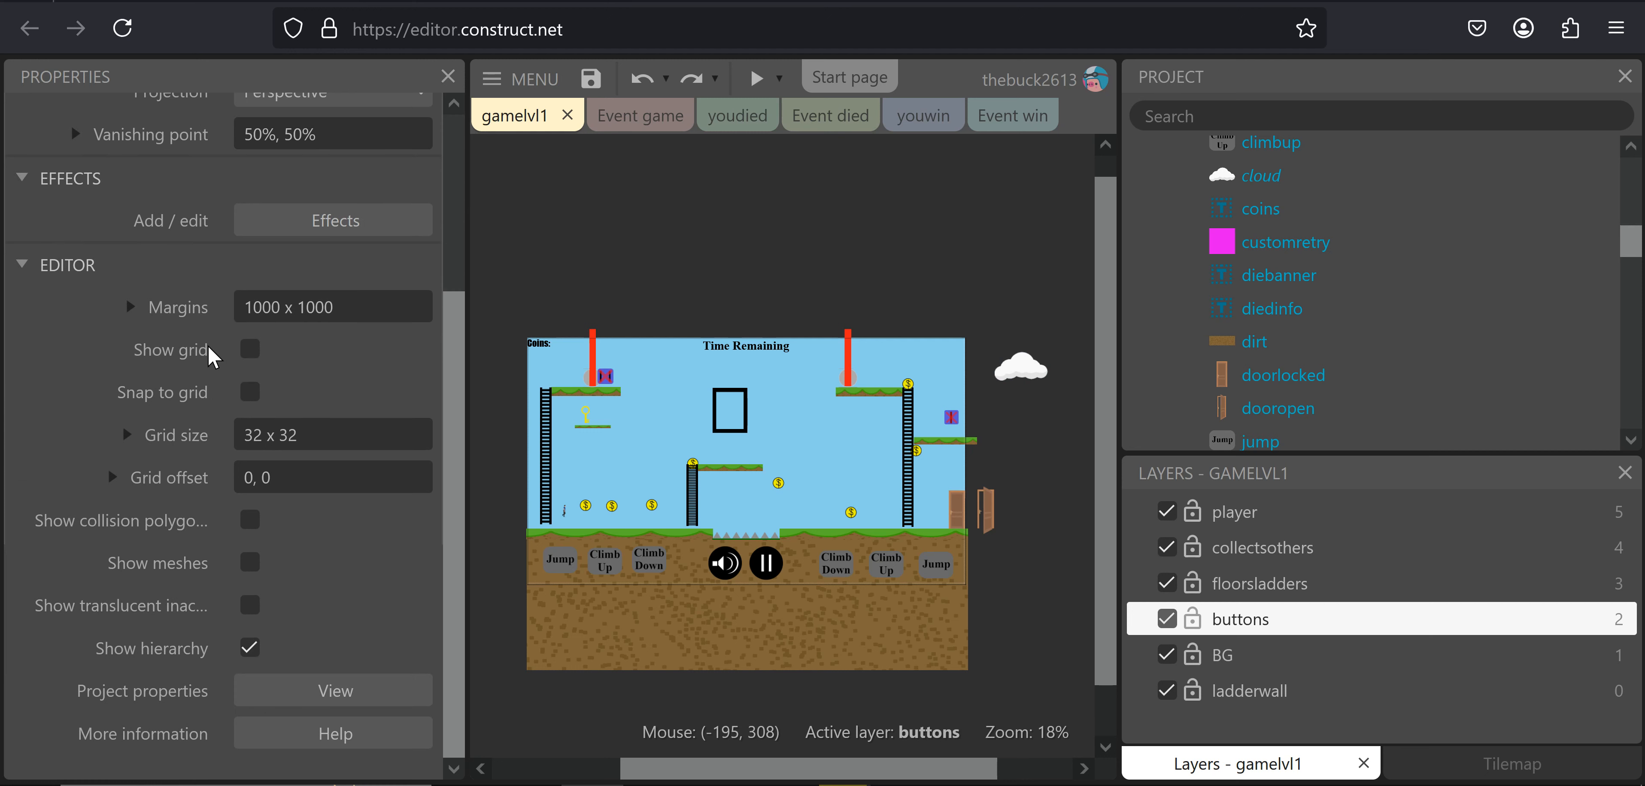
pyautogui.scroll(3, 177, 541)
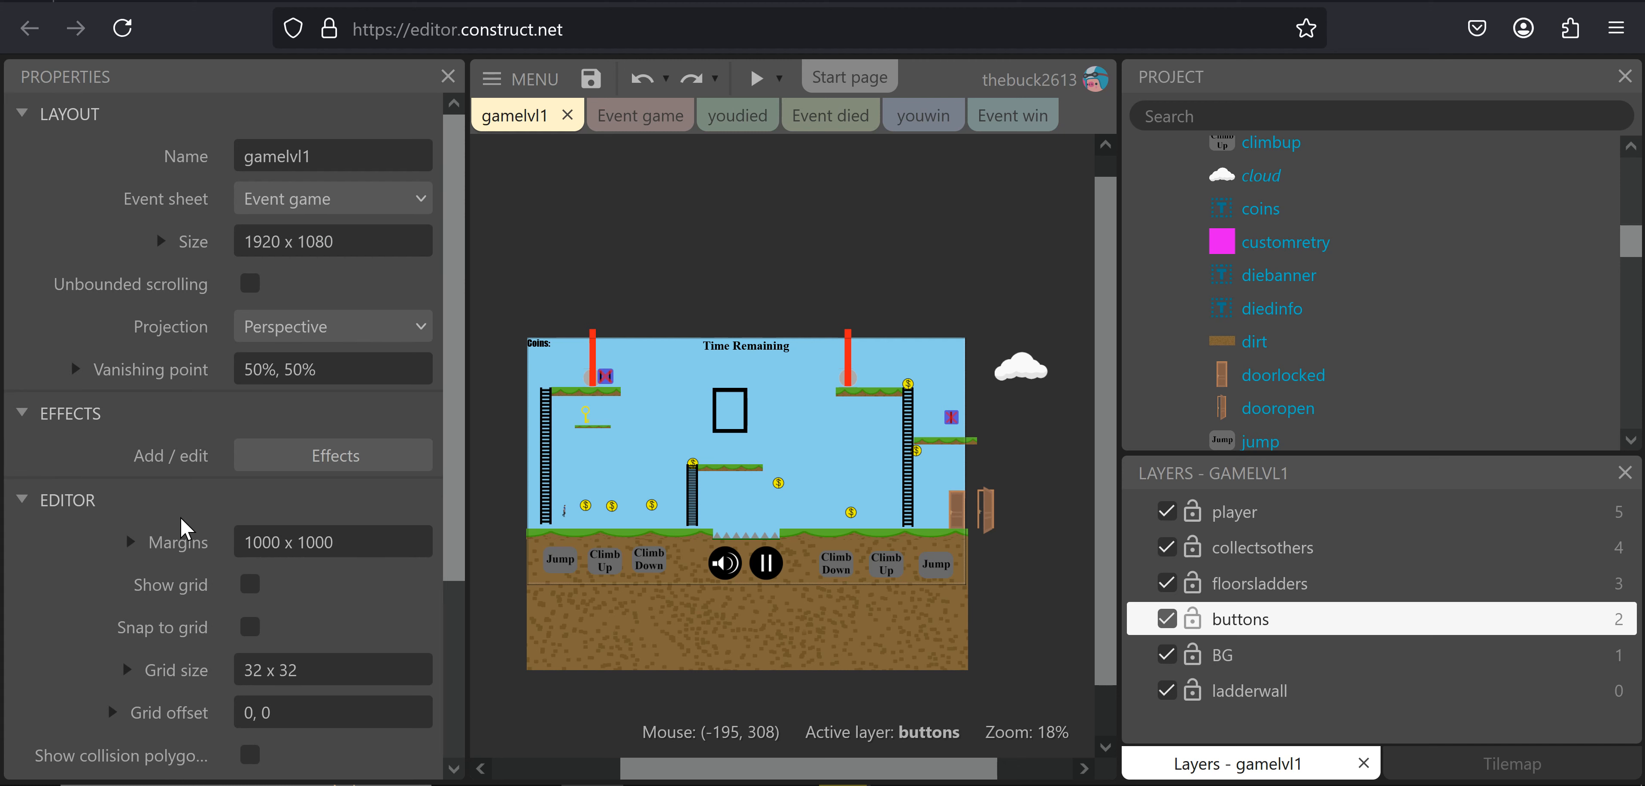
pyautogui.click(1020, 364)
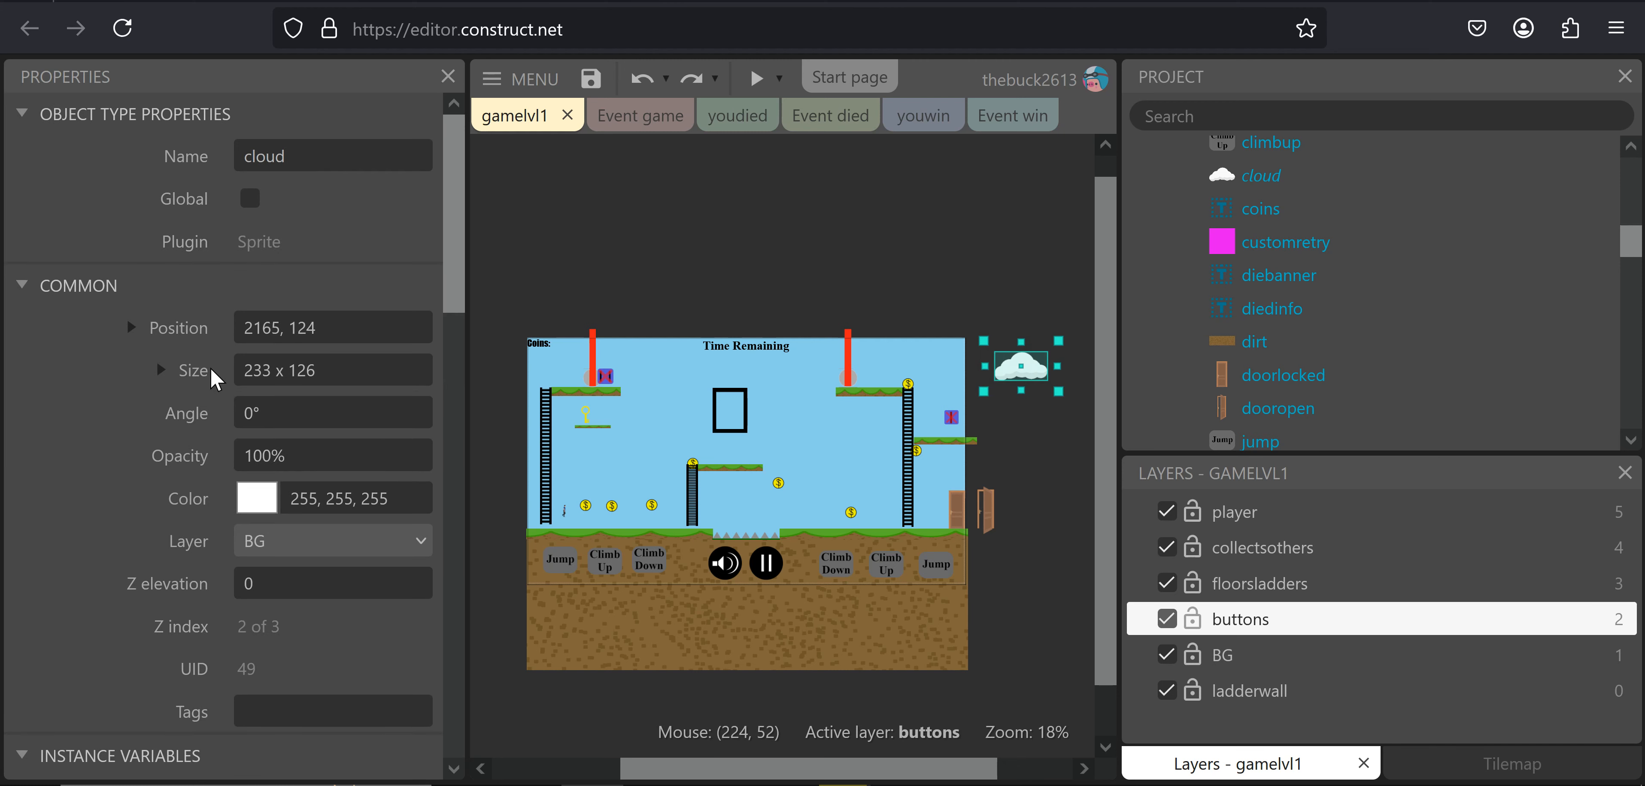
pyautogui.scroll(-7, 210, 378)
pyautogui.click(421, 395)
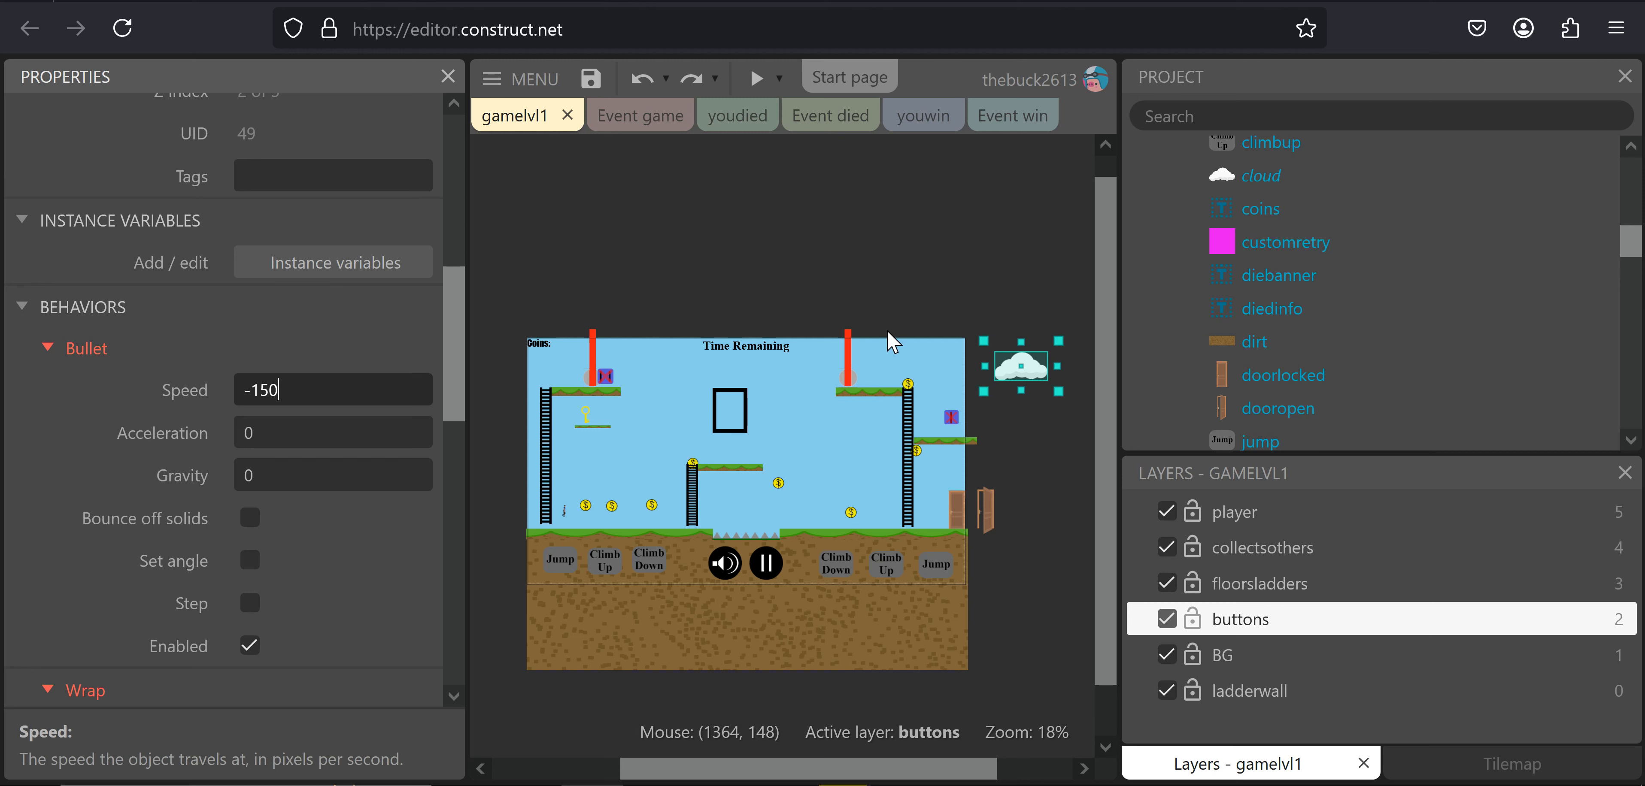
pyautogui.click(918, 292)
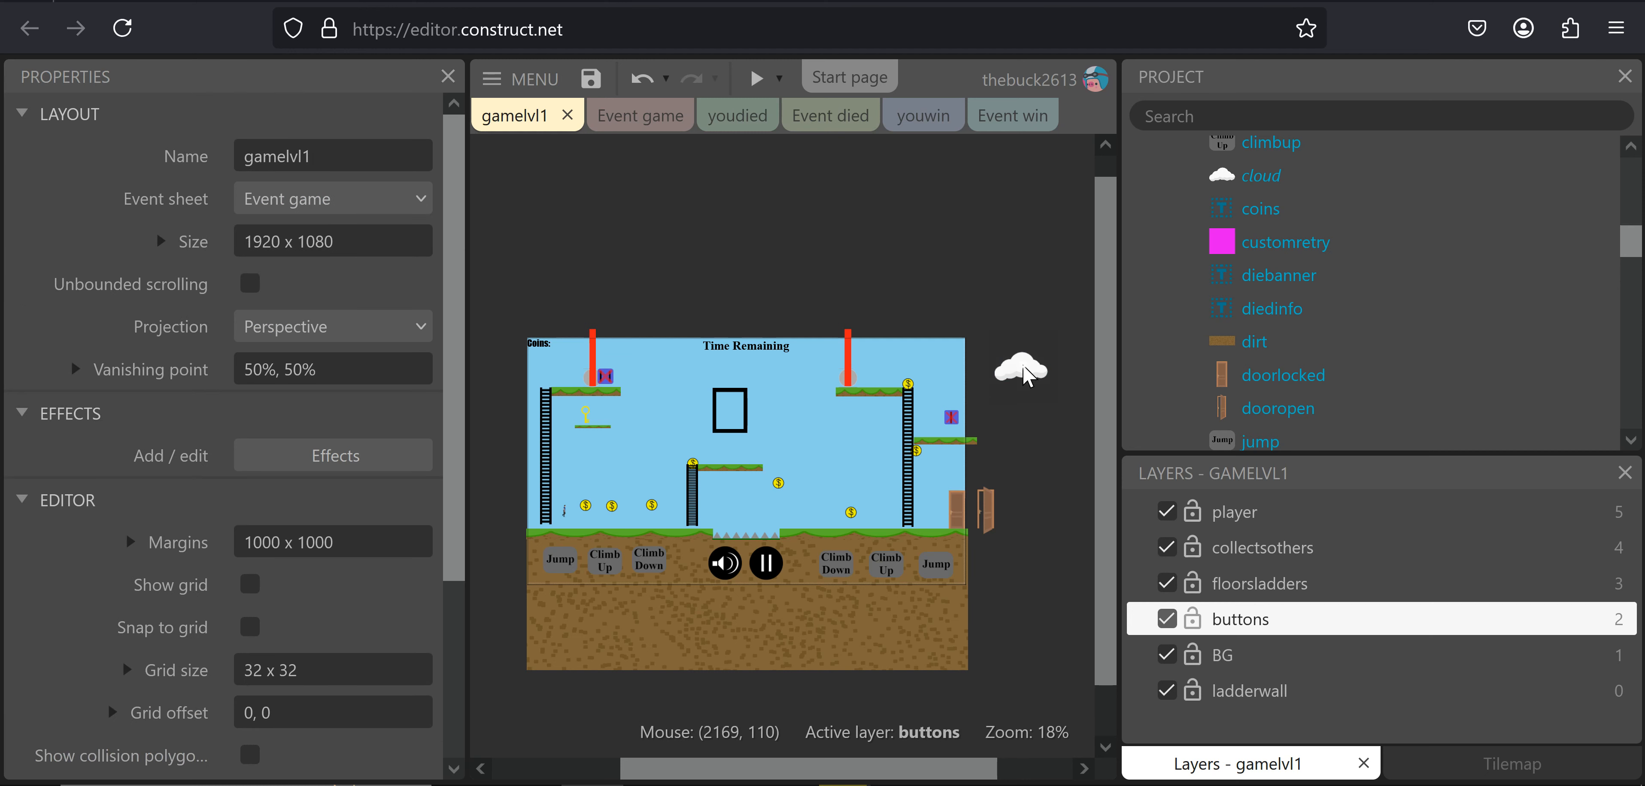
# Place four copies of the cloud across the gamelvl1 sky, including ones at 581, 335 and 139, 53
pyautogui.click(1030, 367)
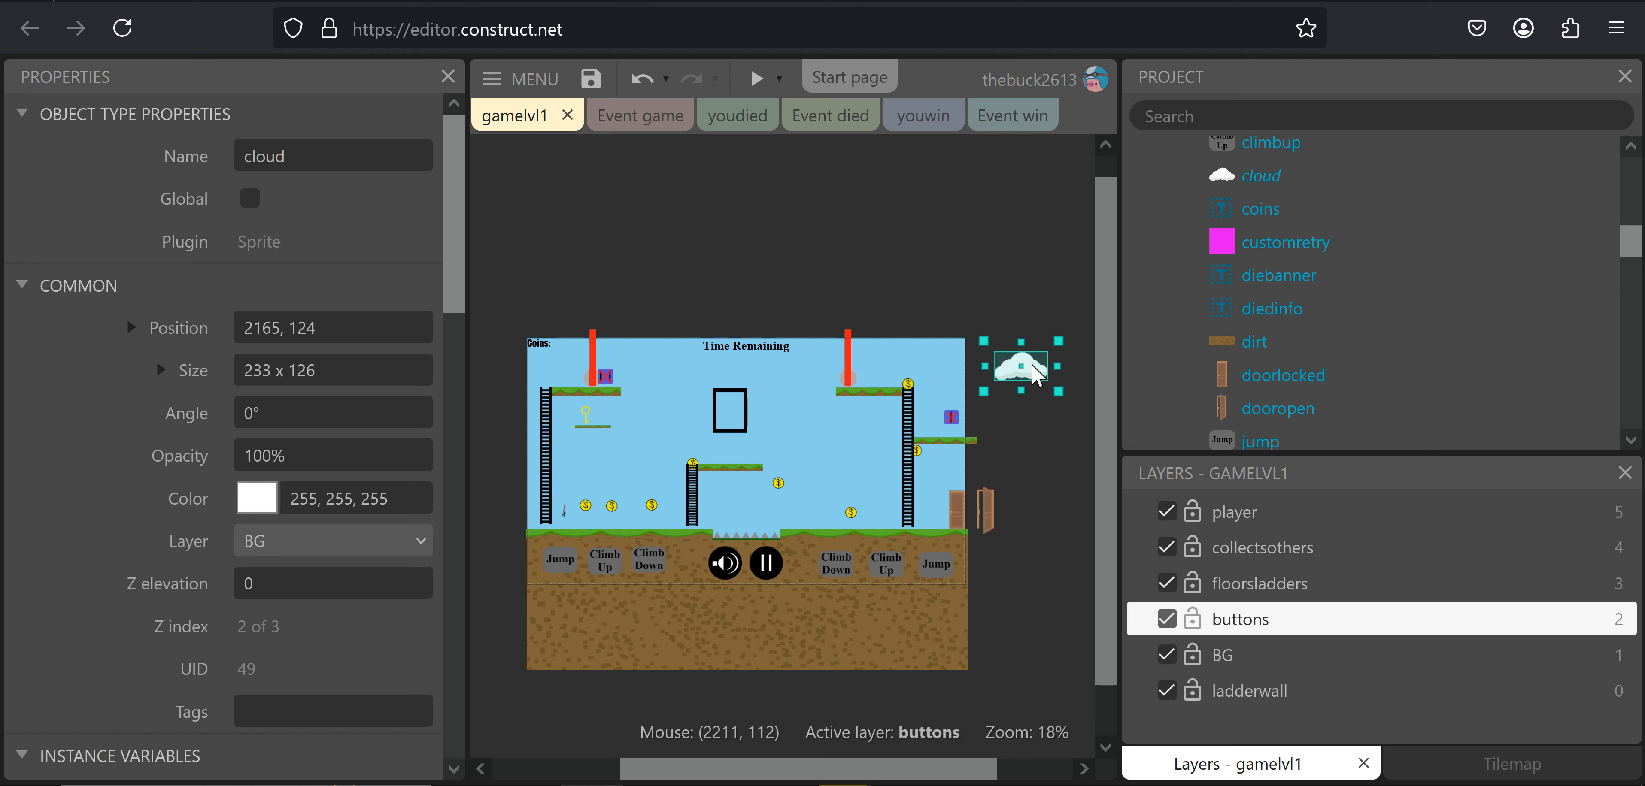
pyautogui.keyDown('ctrl'); pyautogui.moveTo(1030, 364); pyautogui.dragTo(899, 427); pyautogui.keyUp('ctrl')
pyautogui.keyDown('ctrl'); pyautogui.moveTo(1030, 368); pyautogui.dragTo(784, 484); pyautogui.keyUp('ctrl')
pyautogui.keyDown('shift'); pyautogui.click(1031, 369); pyautogui.keyUp('shift')
pyautogui.keyDown('ctrl'); pyautogui.moveTo(1031, 366); pyautogui.dragTo(668, 410); pyautogui.keyUp('ctrl')
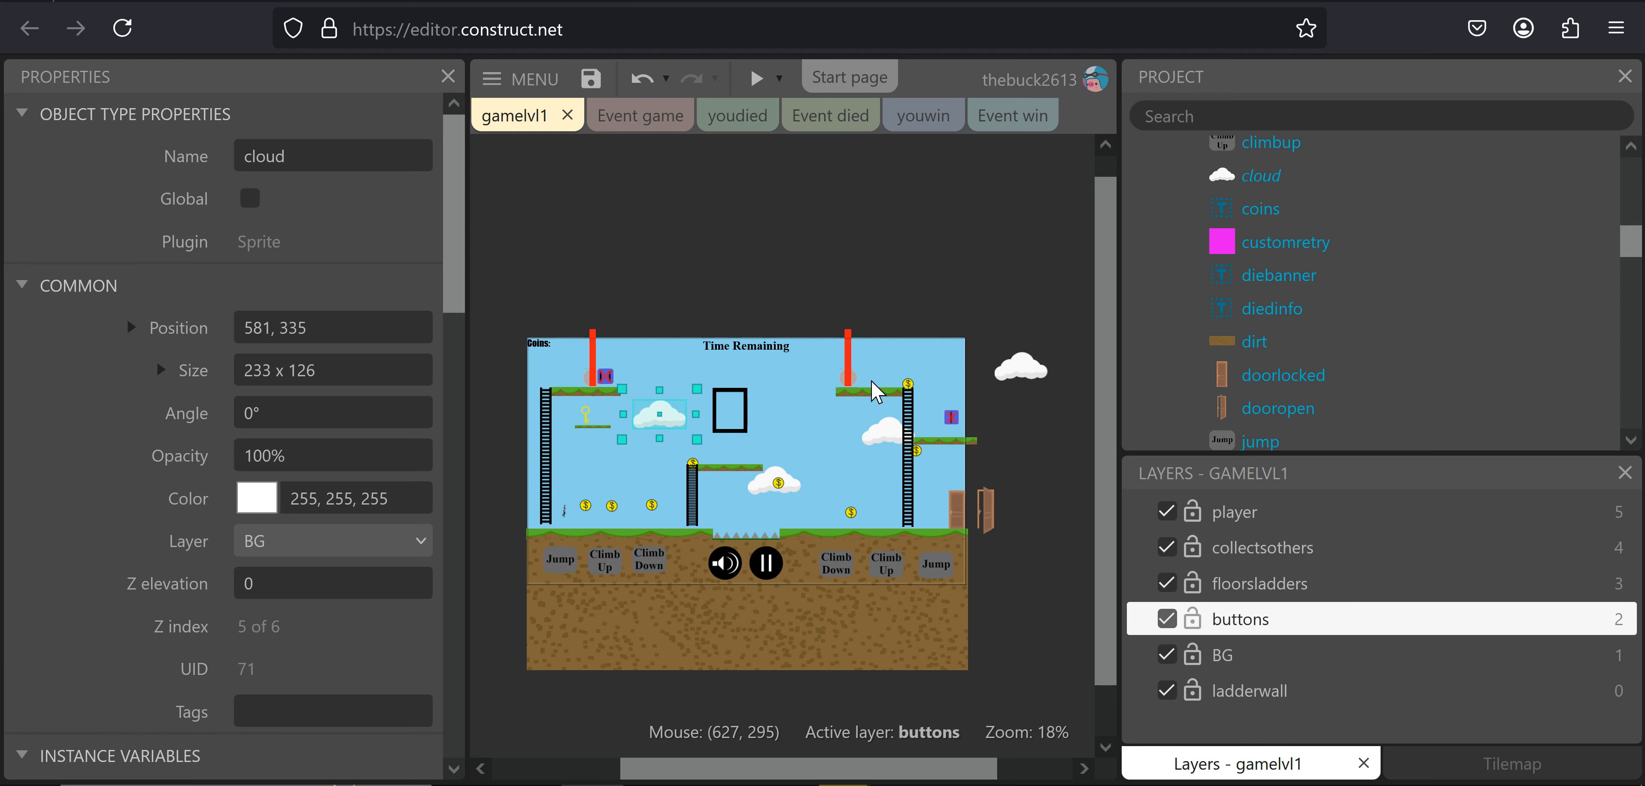
pyautogui.keyDown('ctrl'); pyautogui.moveTo(1030, 366); pyautogui.dragTo(566, 348); pyautogui.keyUp('ctrl')
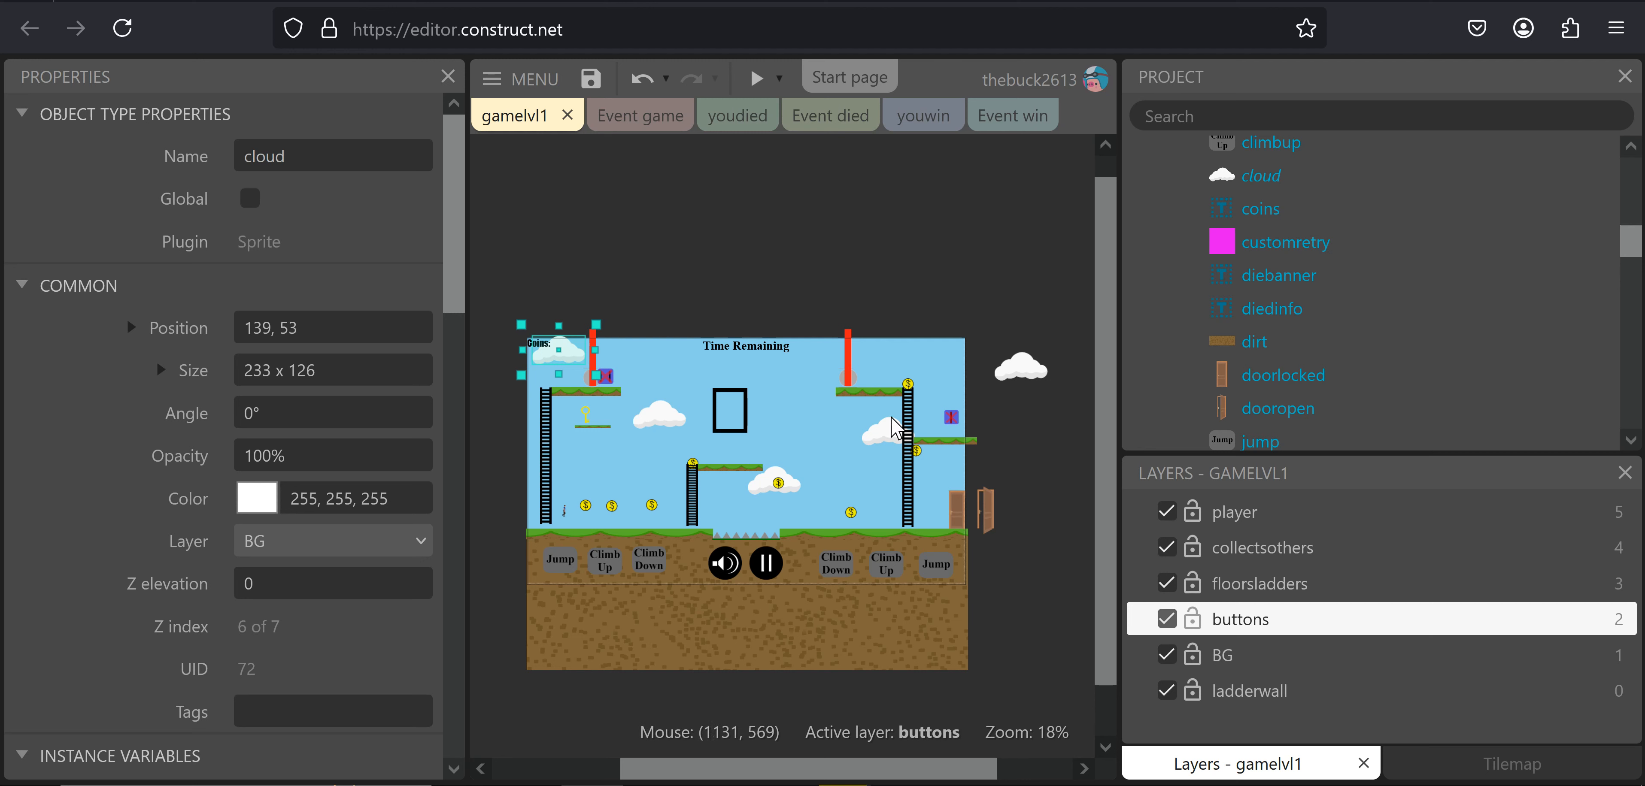
# Clone the cloud object type in the project and review the behaviors of the clone
pyautogui.click(1254, 187)
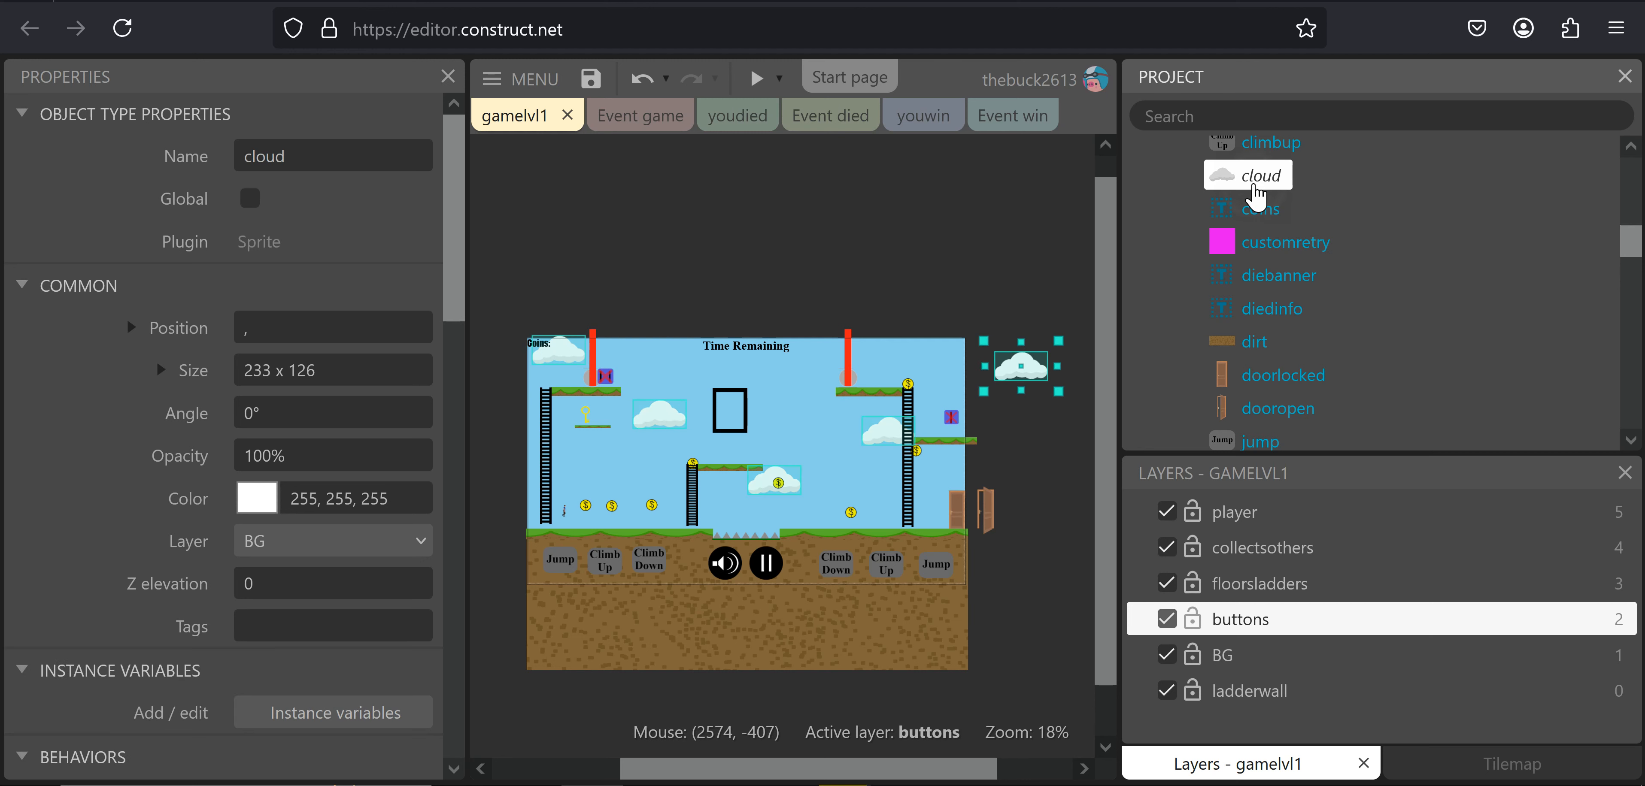
pyautogui.rightClick(1256, 182)
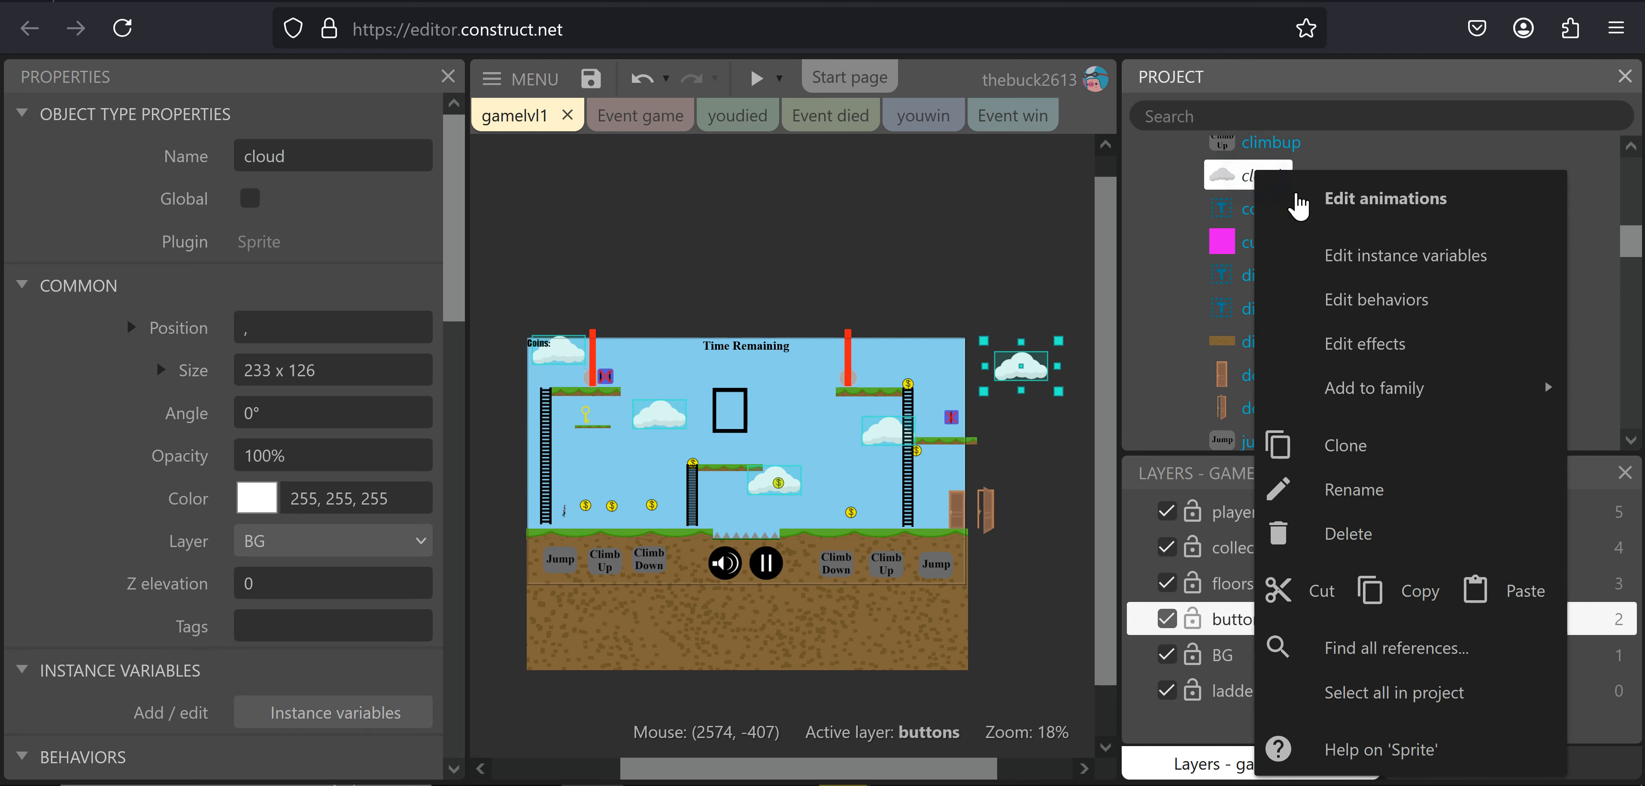
pyautogui.click(1300, 455)
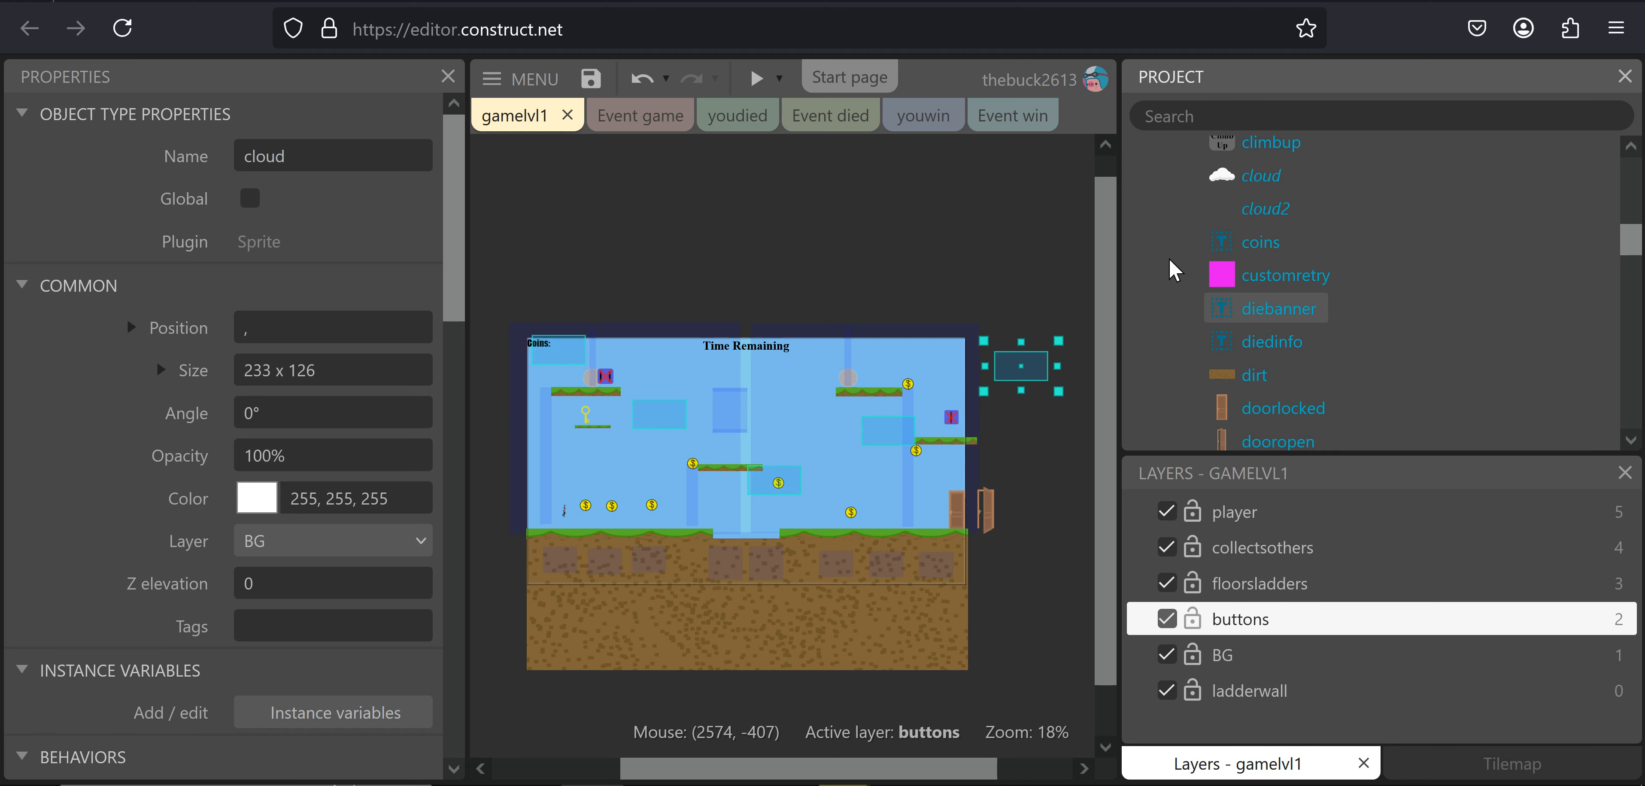
pyautogui.click(1287, 211)
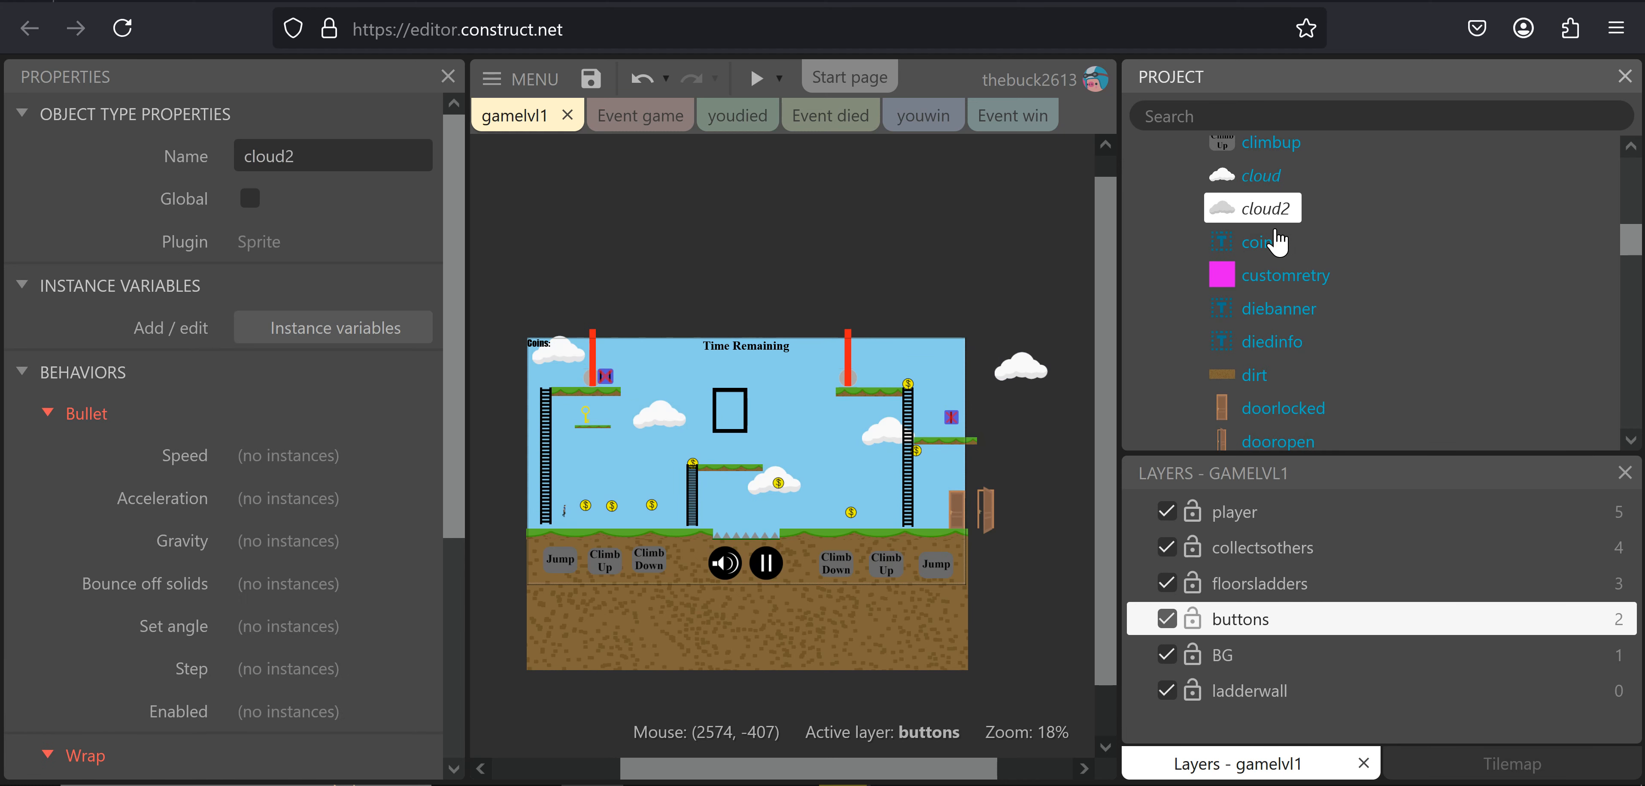
pyautogui.rightClick(1245, 209)
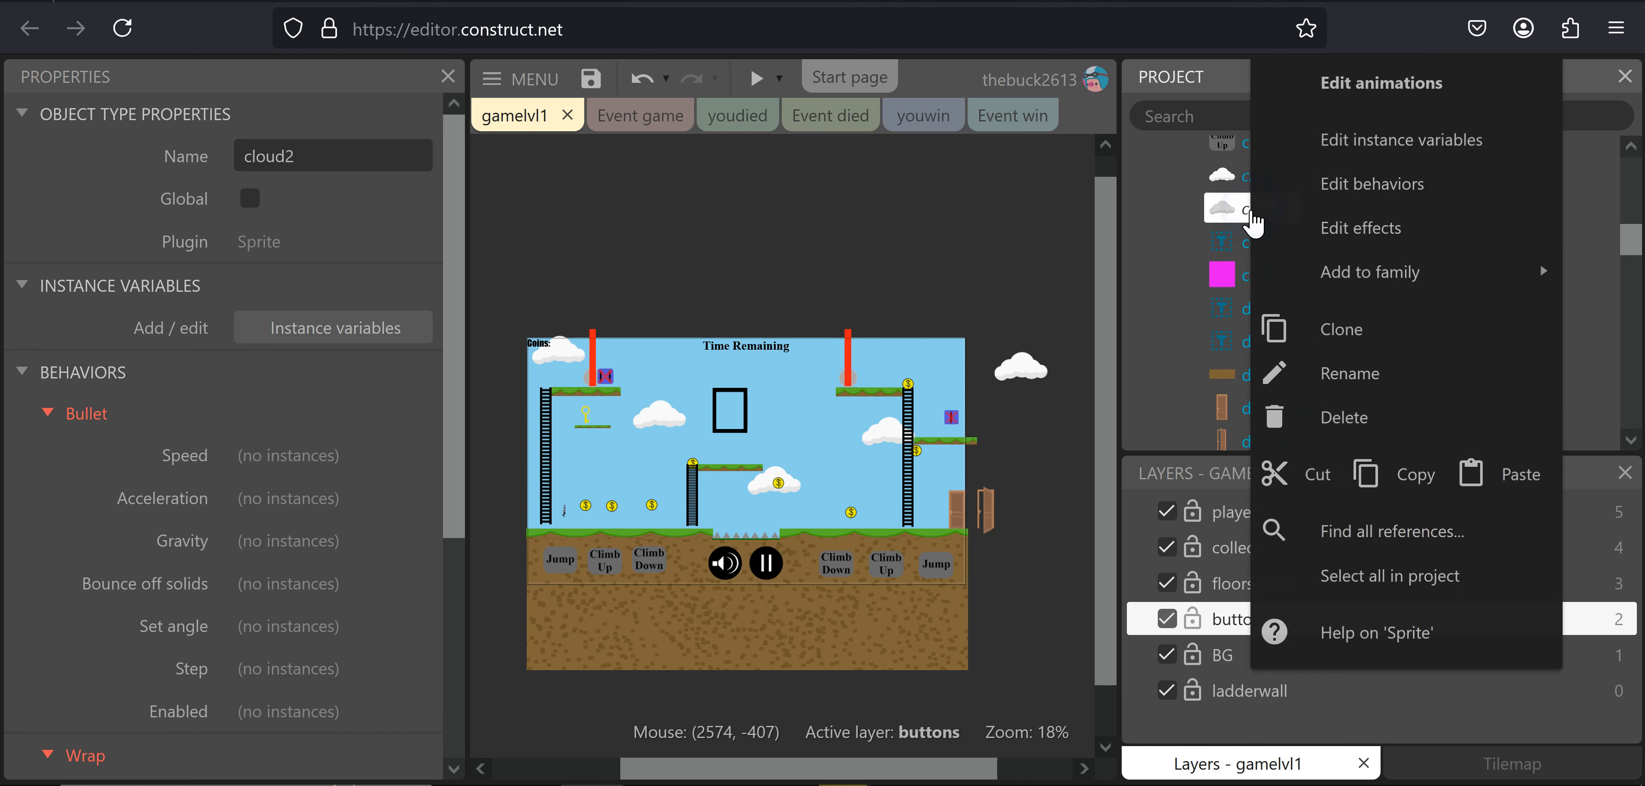
pyautogui.click(1399, 186)
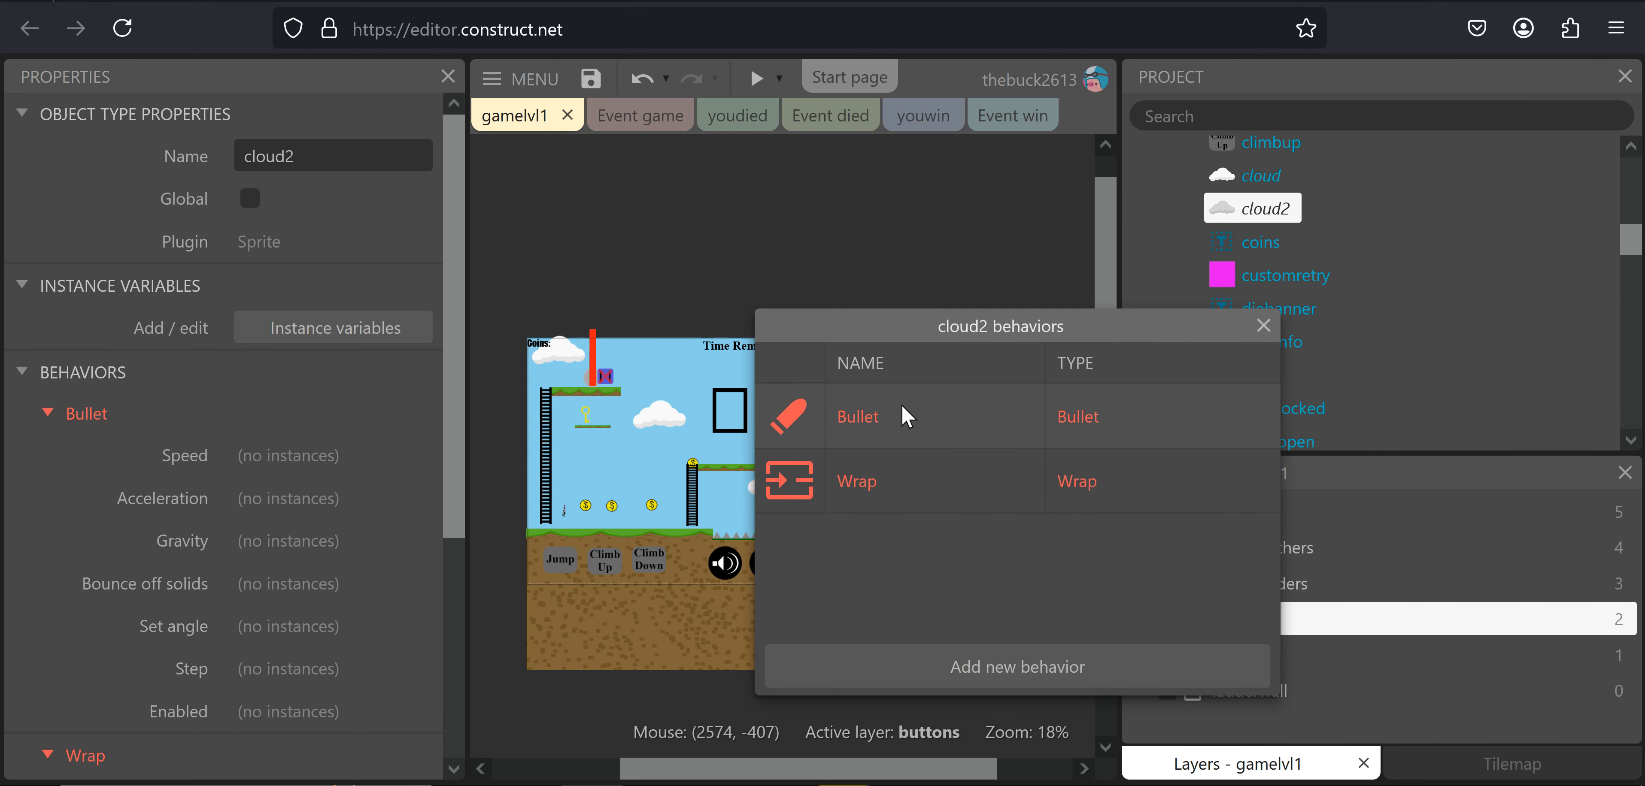
pyautogui.click(1263, 325)
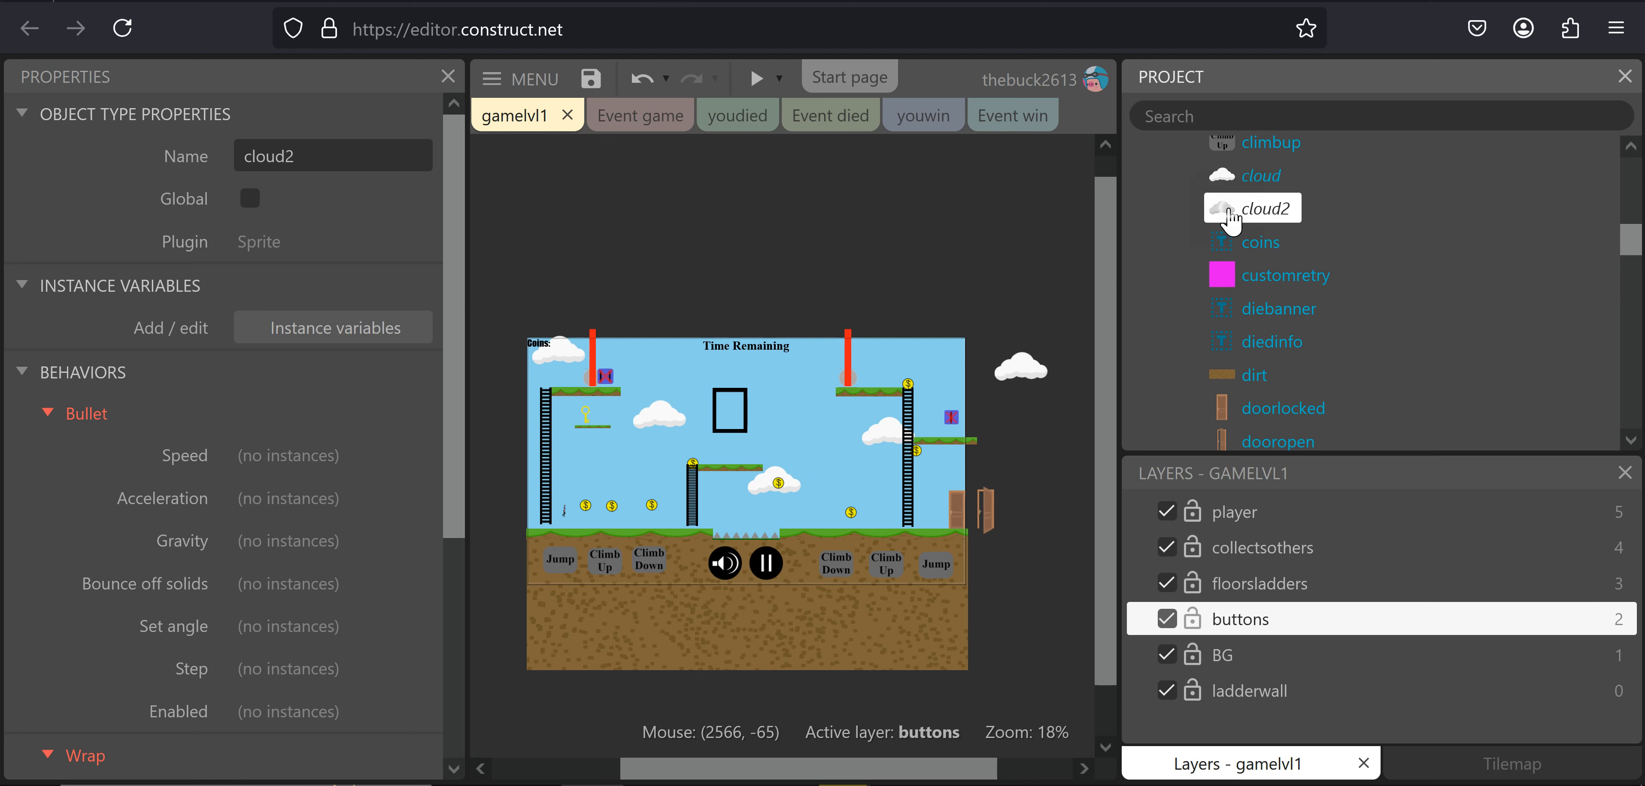
# Place a cloud2 instance outside the layout at 2193, 727, with copies near the upper middle and at 166, 729
pyautogui.moveTo(1232, 220); pyautogui.dragTo(1045, 522)
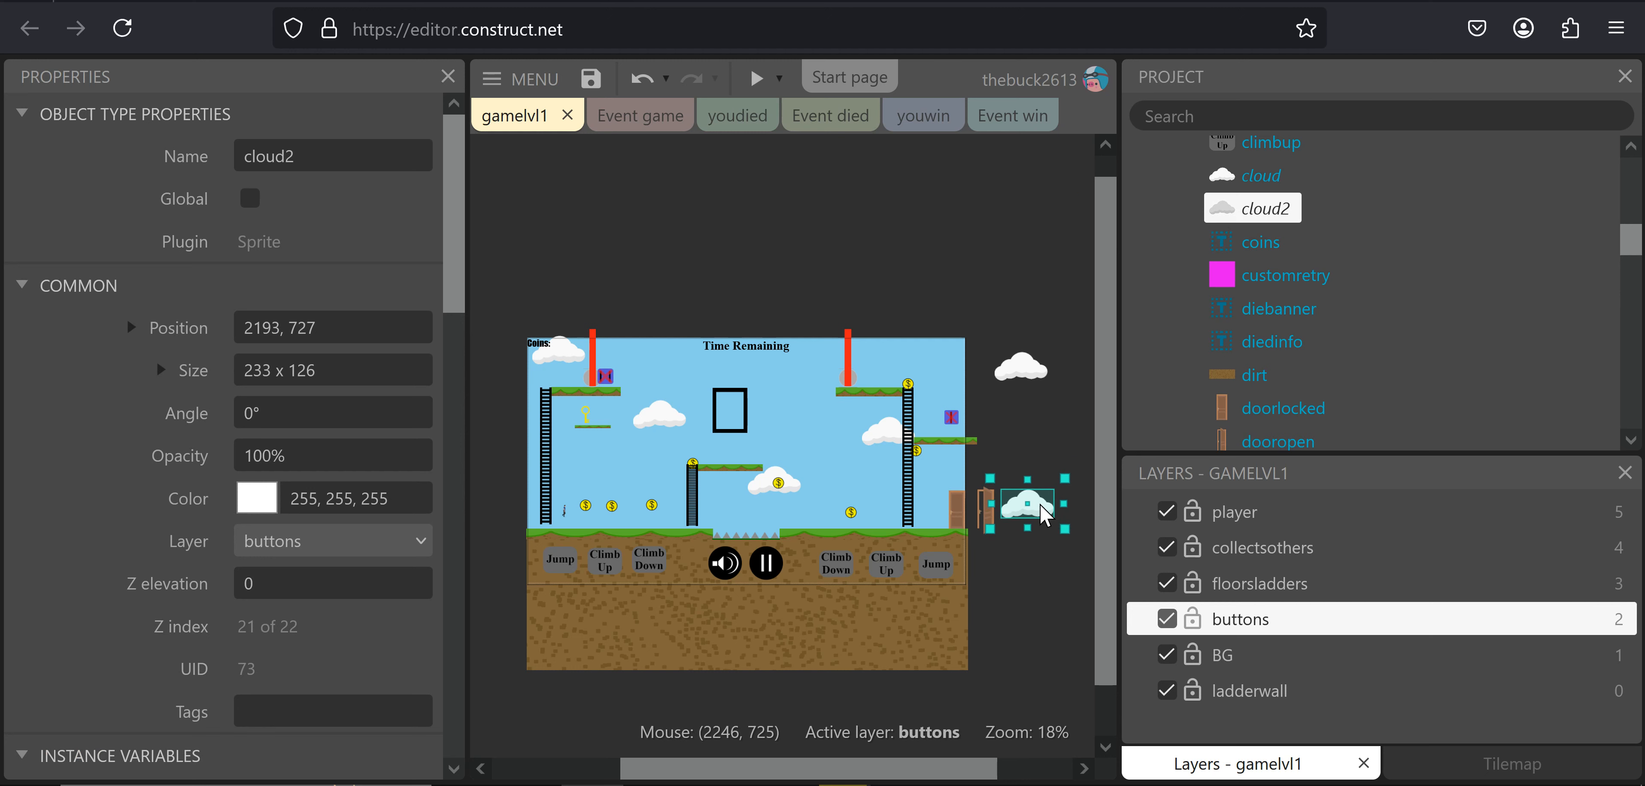
pyautogui.keyDown('ctrl'); pyautogui.moveTo(1039, 502); pyautogui.dragTo(793, 381); pyautogui.keyUp('ctrl')
pyautogui.hotkey('ctrl', 'v')
pyautogui.click(581, 503)
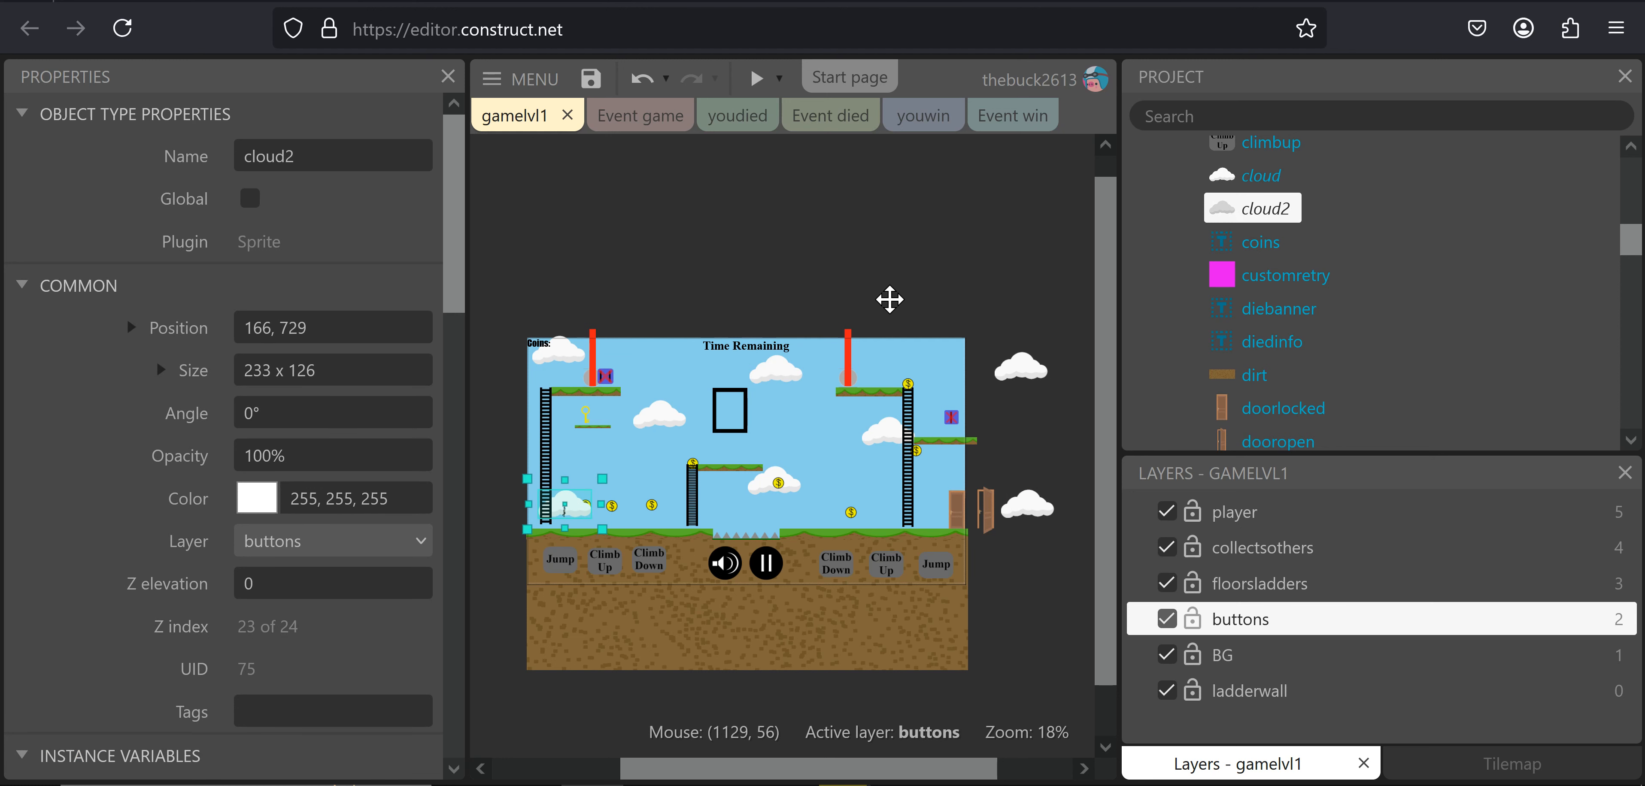
pyautogui.scroll(-2, 888, 297)
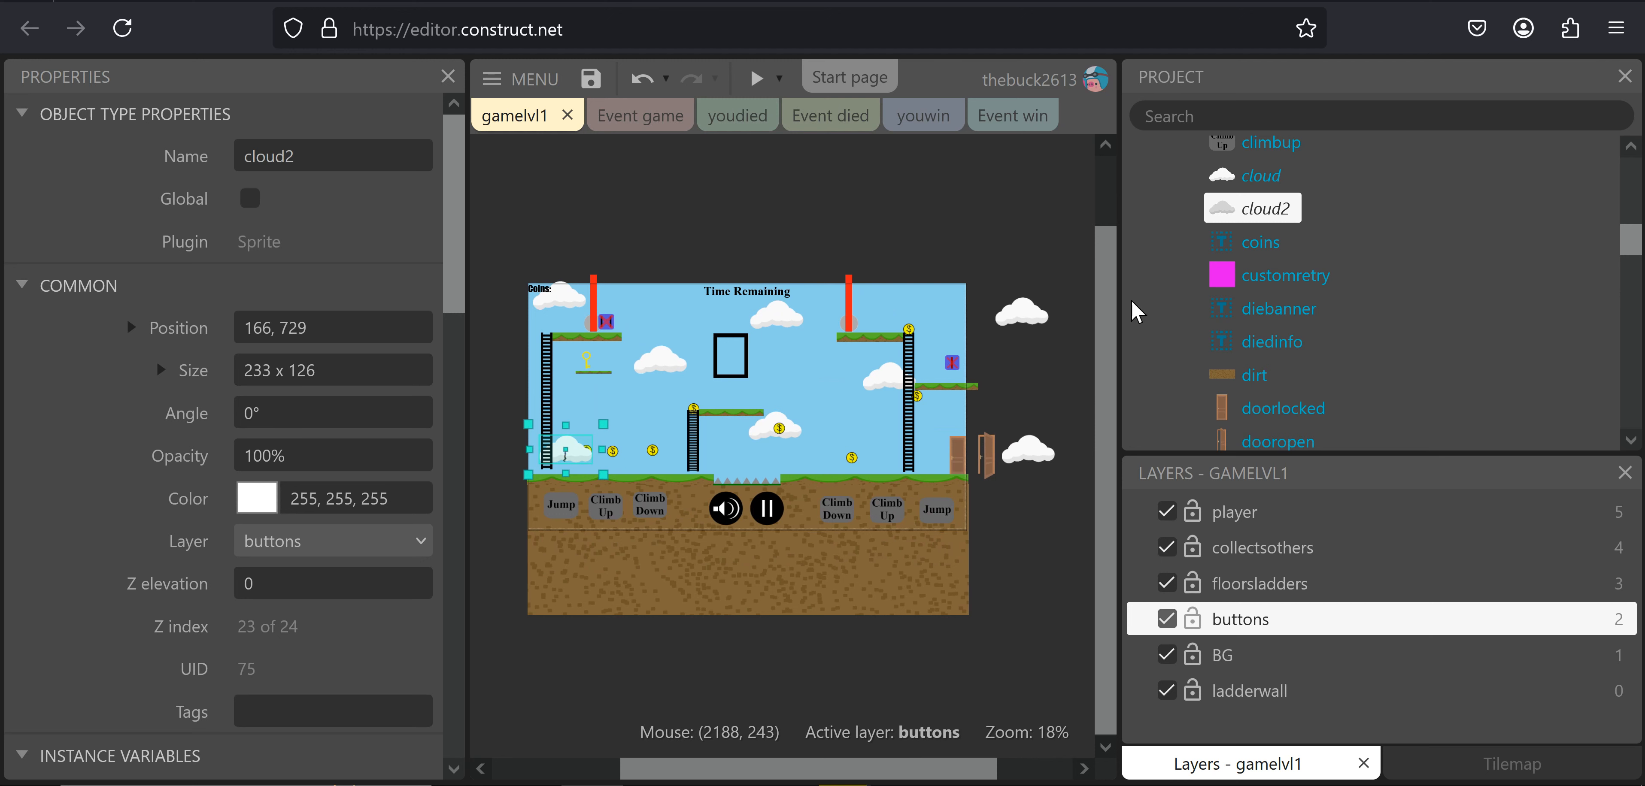
pyautogui.click(593, 230)
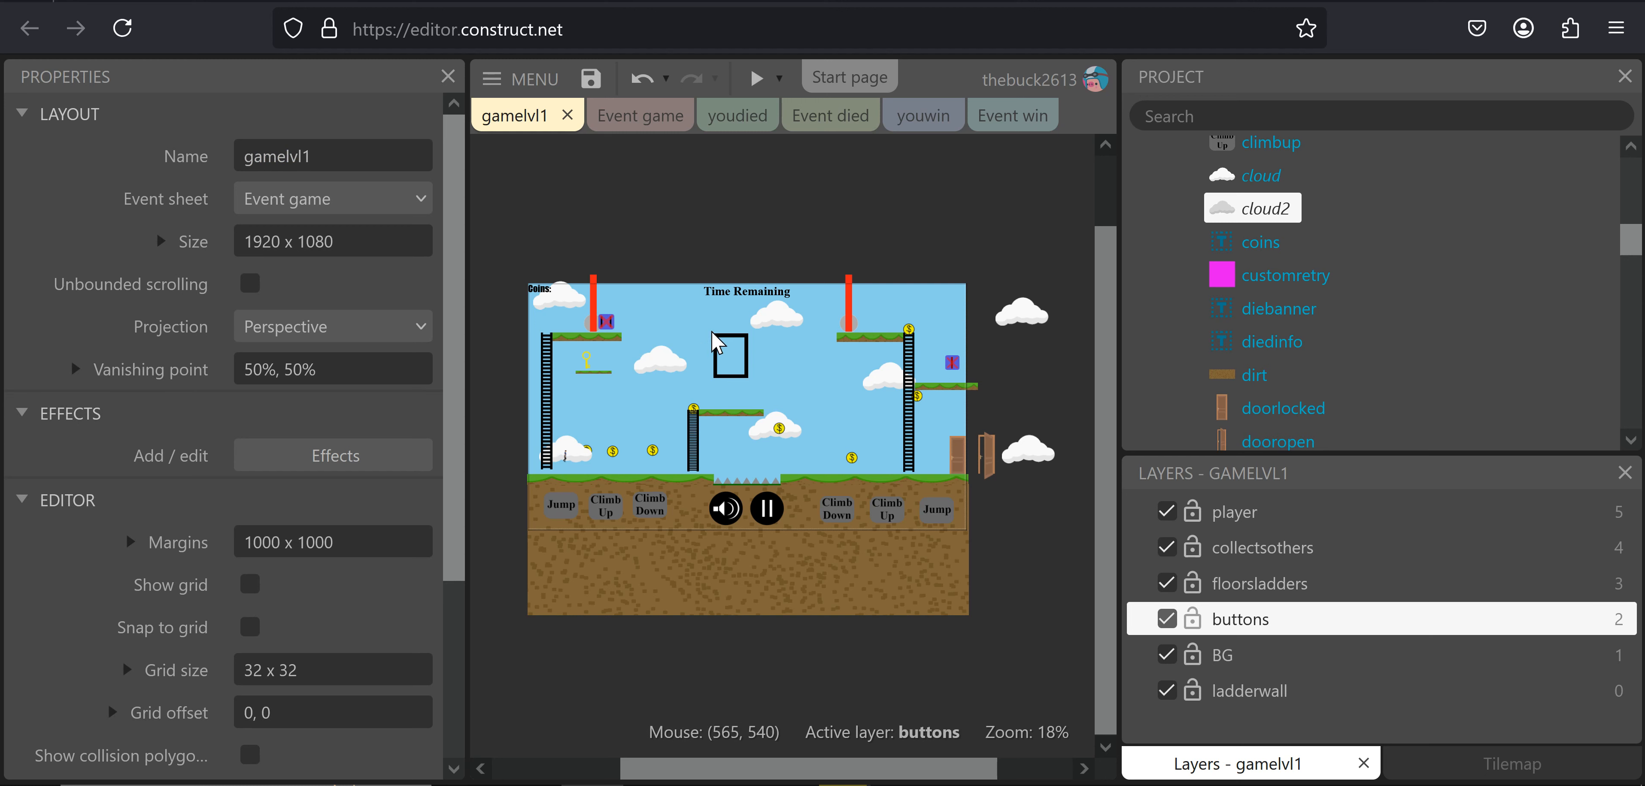
# Set the Bullet speed of the cloud2 instance outside the layout's right edge to -200
pyautogui.click(1027, 472)
pyautogui.scroll(-5, 301, 393)
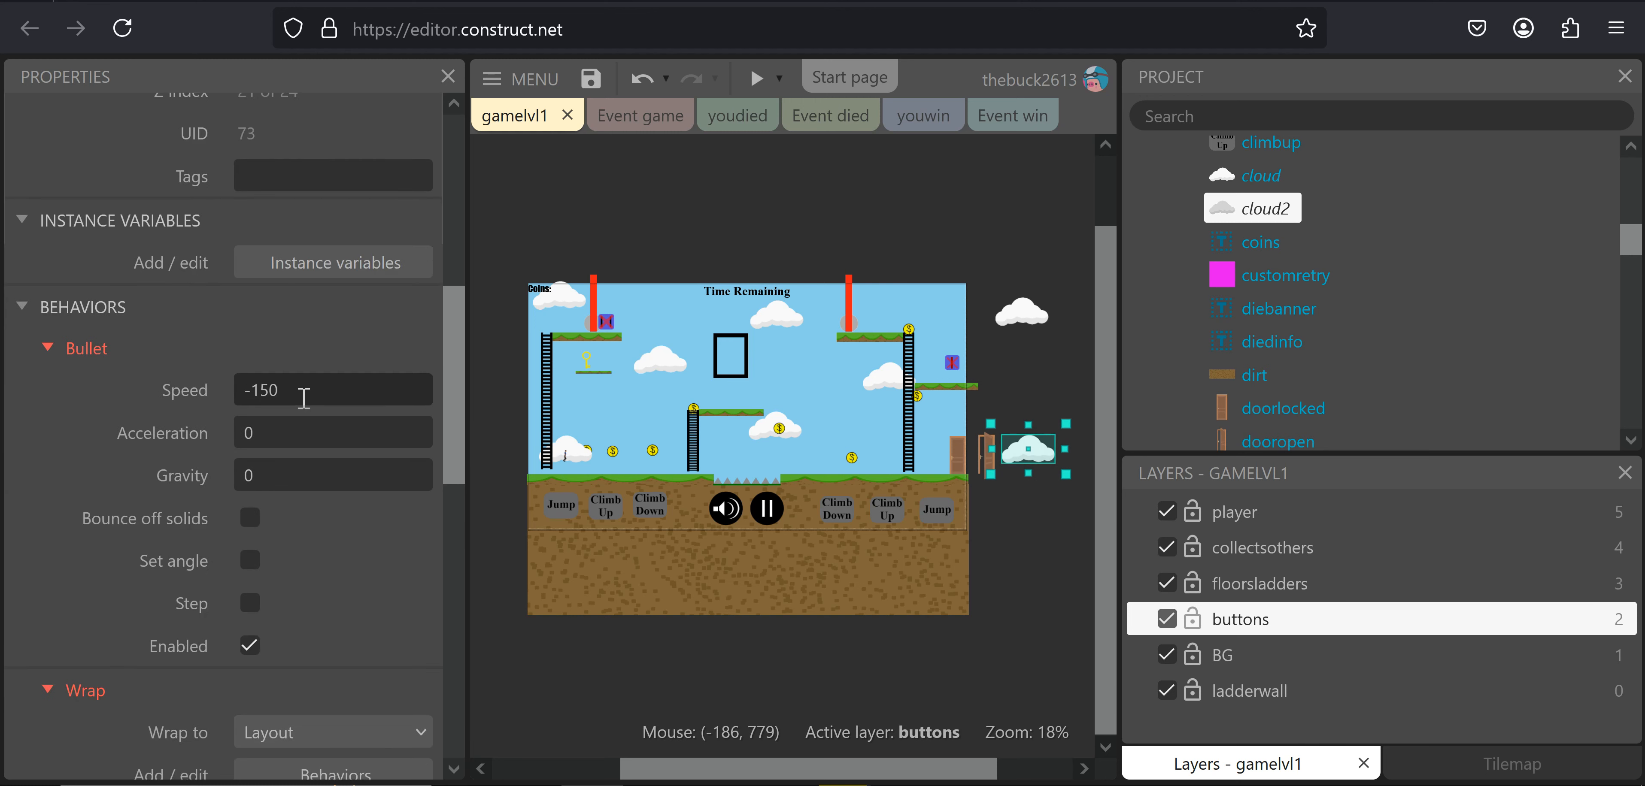
pyautogui.click(304, 397)
pyautogui.write('-')
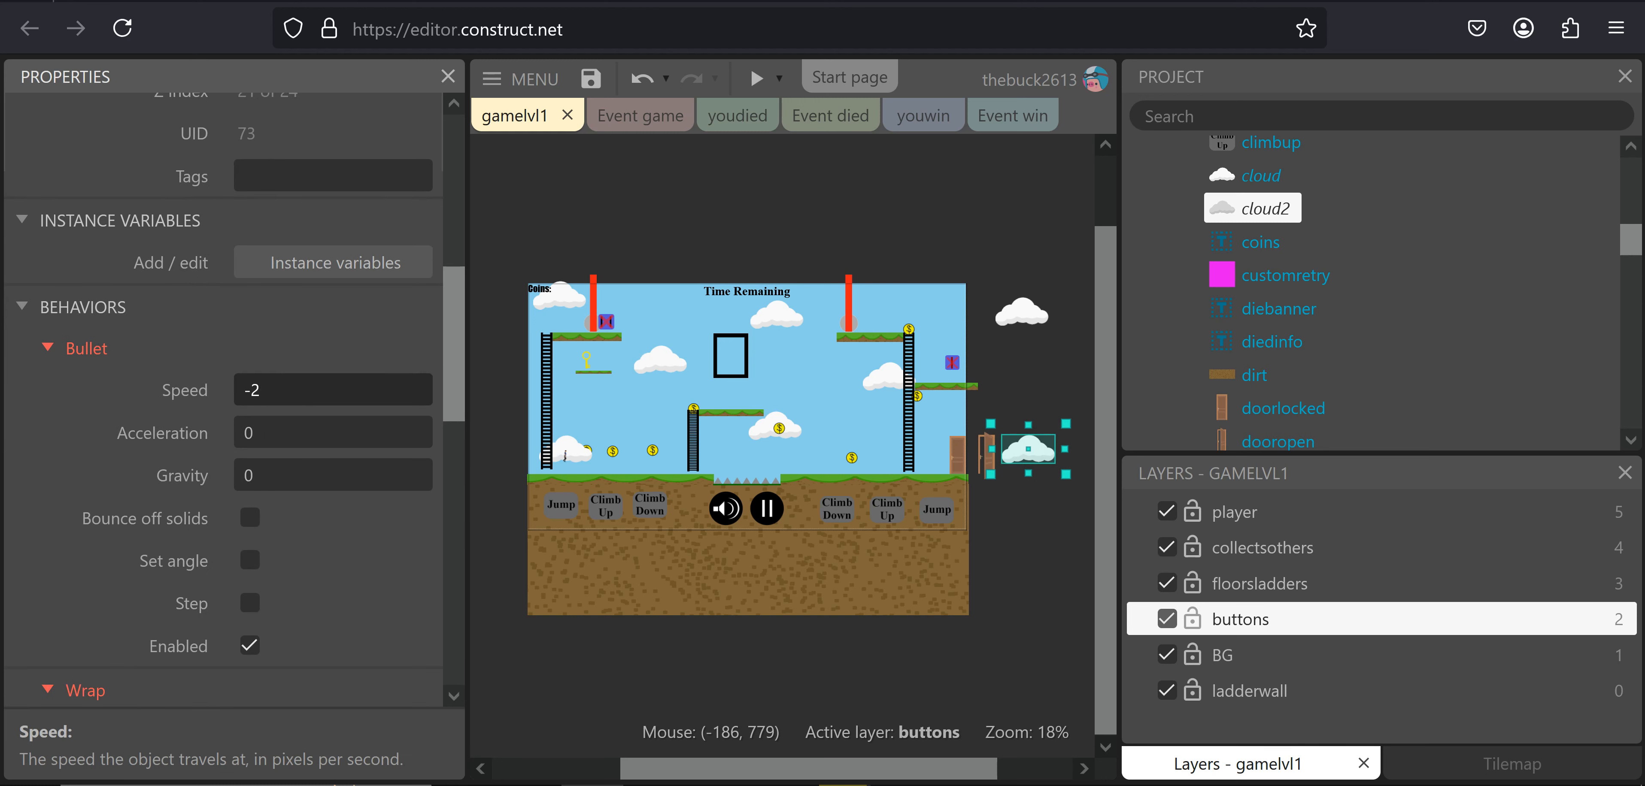
pyautogui.write('200')
pyautogui.press('Tab')
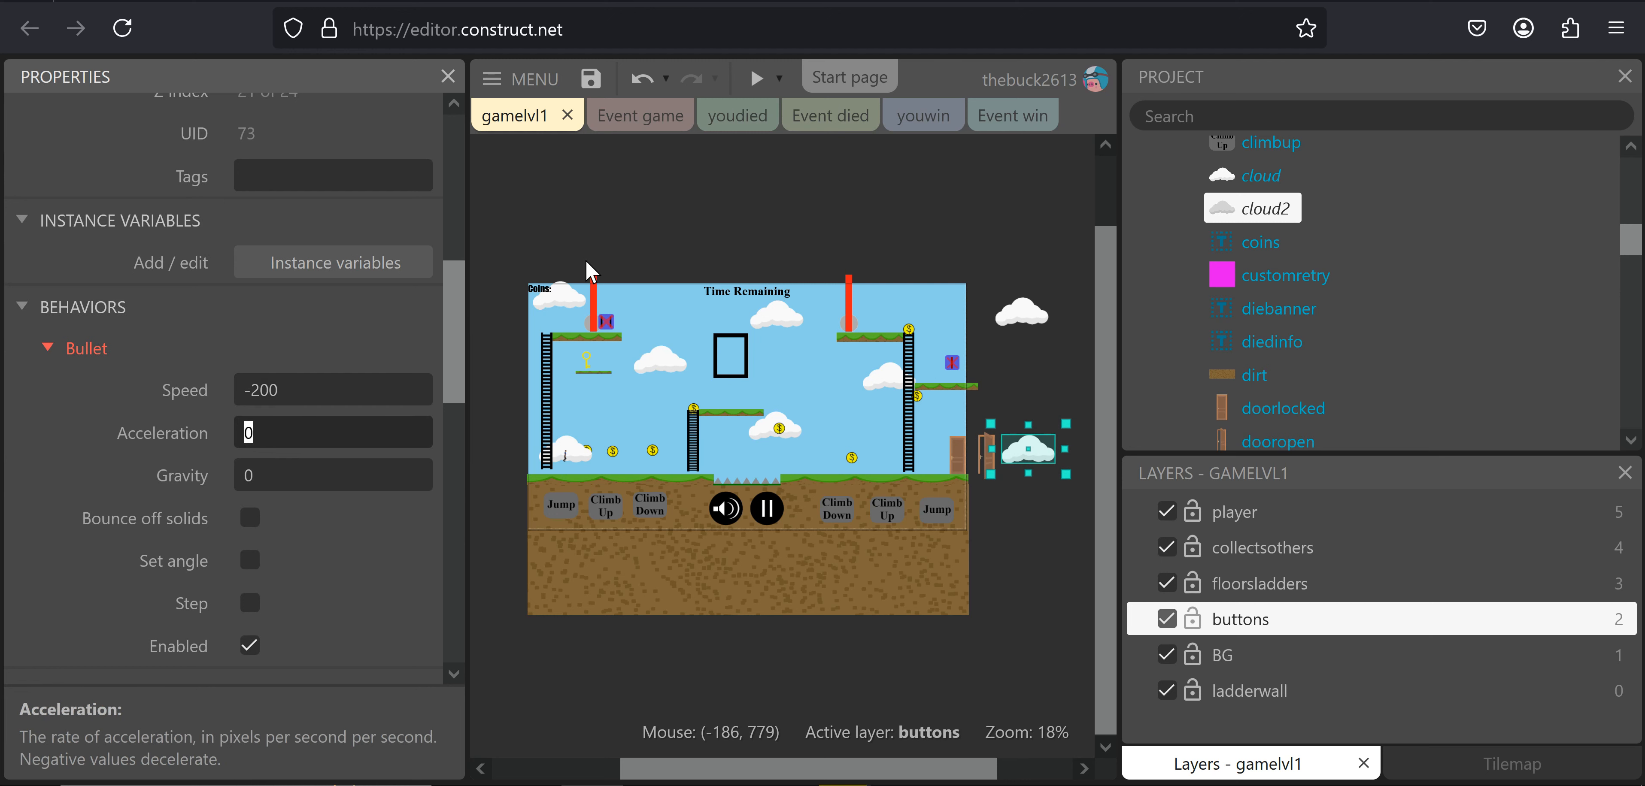
pyautogui.scroll(2, 562, 262)
pyautogui.click(562, 303)
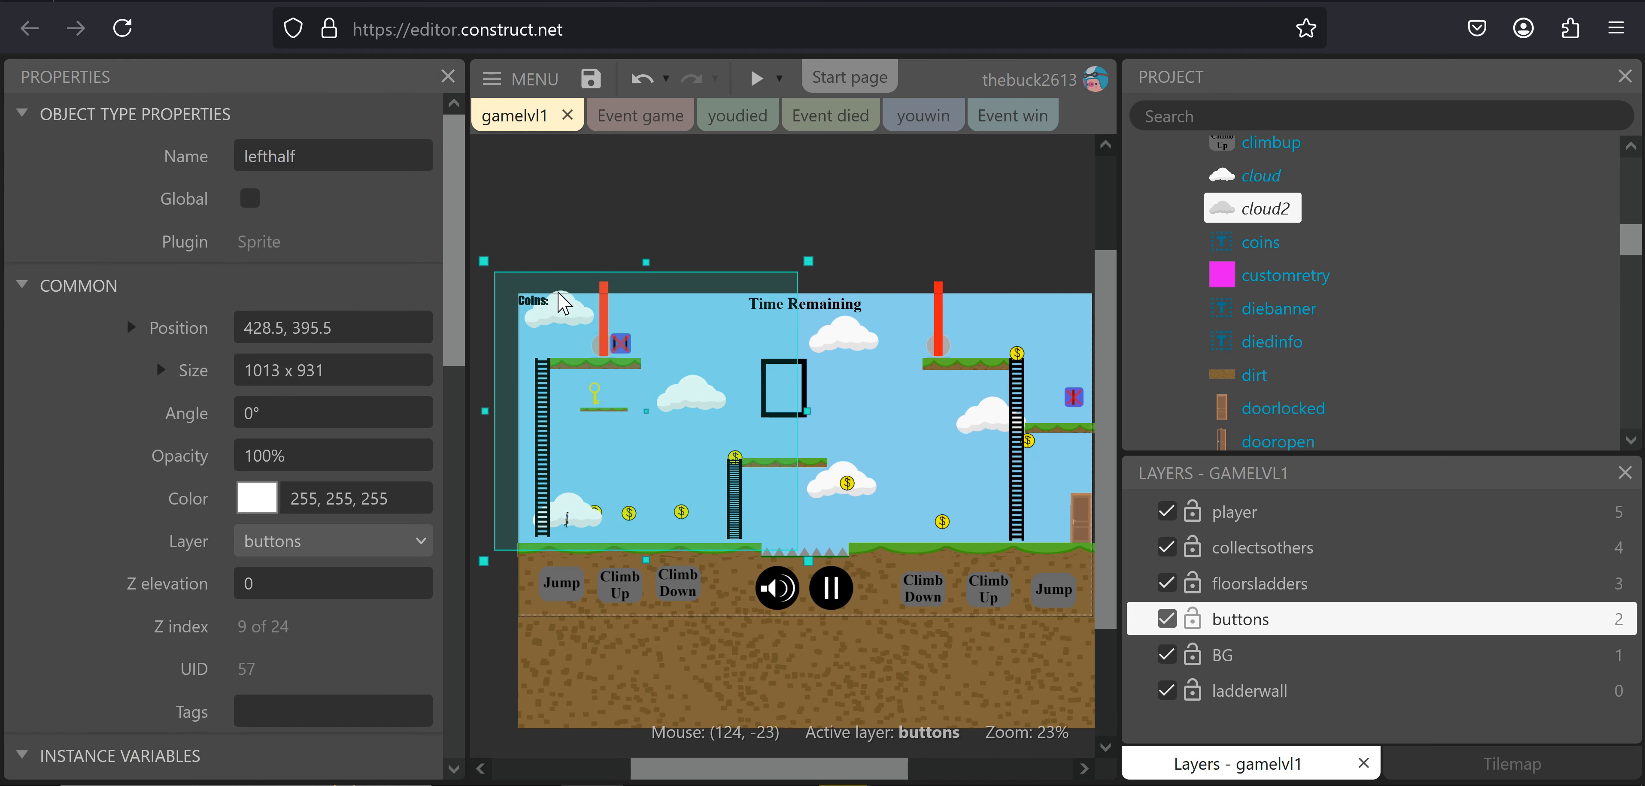
pyautogui.click(565, 305)
pyautogui.click(542, 333)
pyautogui.doubleClick(543, 333)
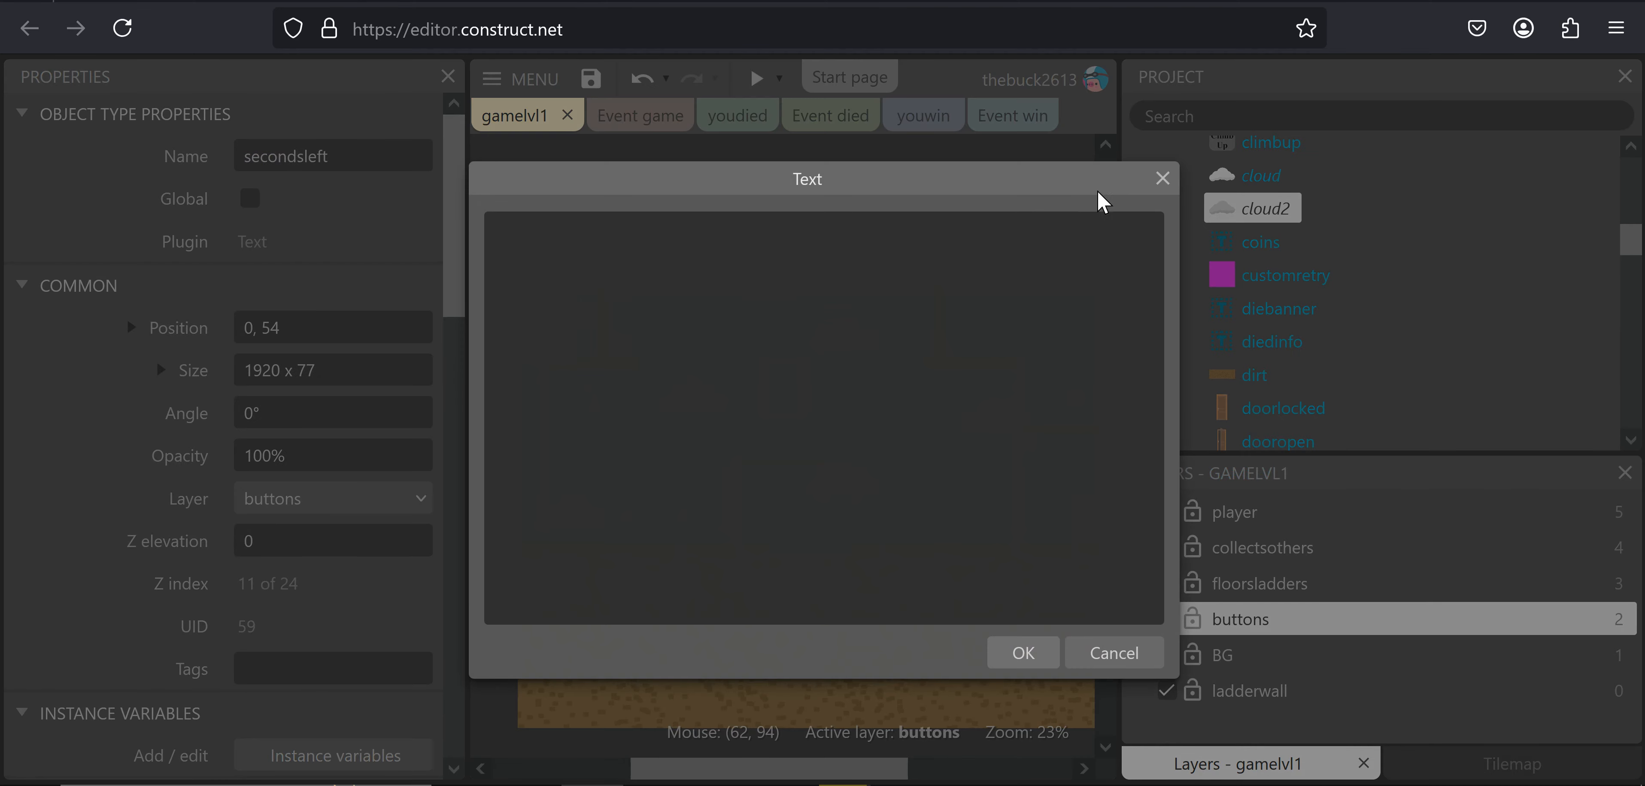
pyautogui.click(1162, 178)
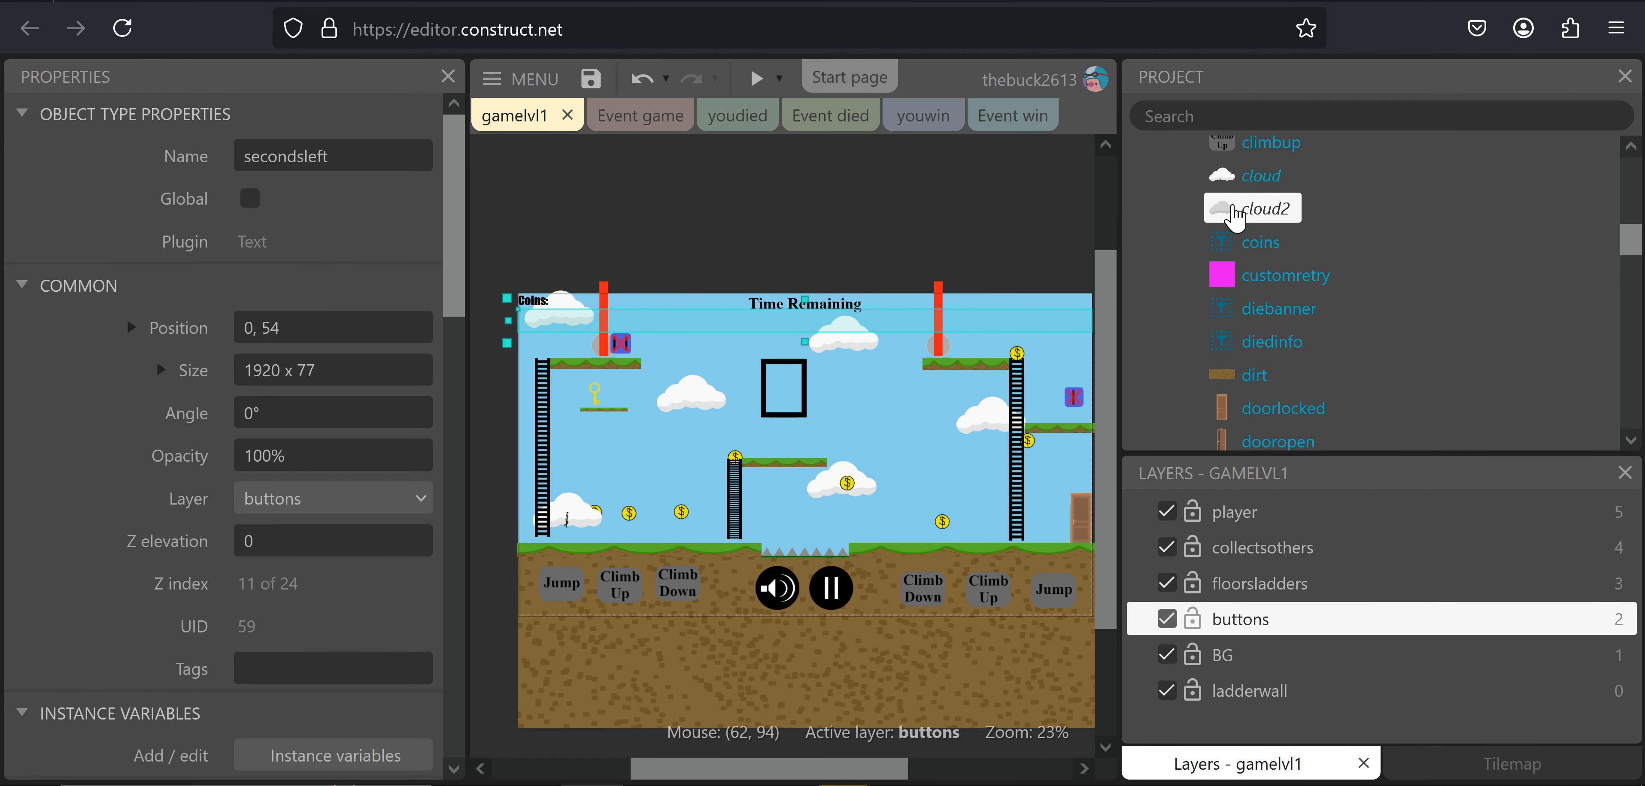
# Lock the lefthalf sprite to reach the cloud beside the coins text and view that cloud's Bullet settings
pyautogui.scroll(5, 562, 300)
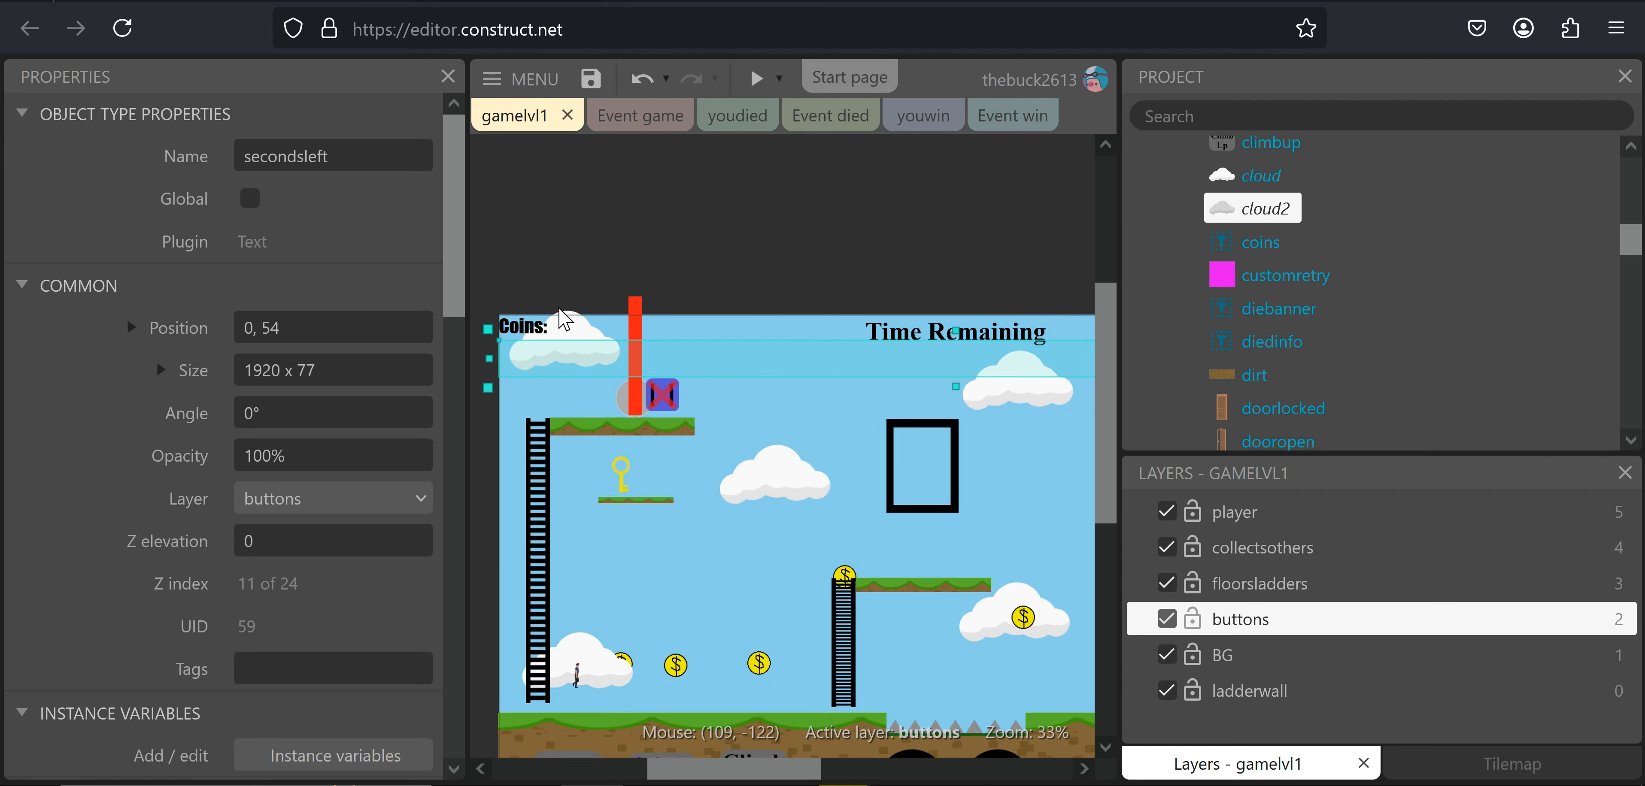
pyautogui.scroll(3, 573, 345)
pyautogui.click(583, 332)
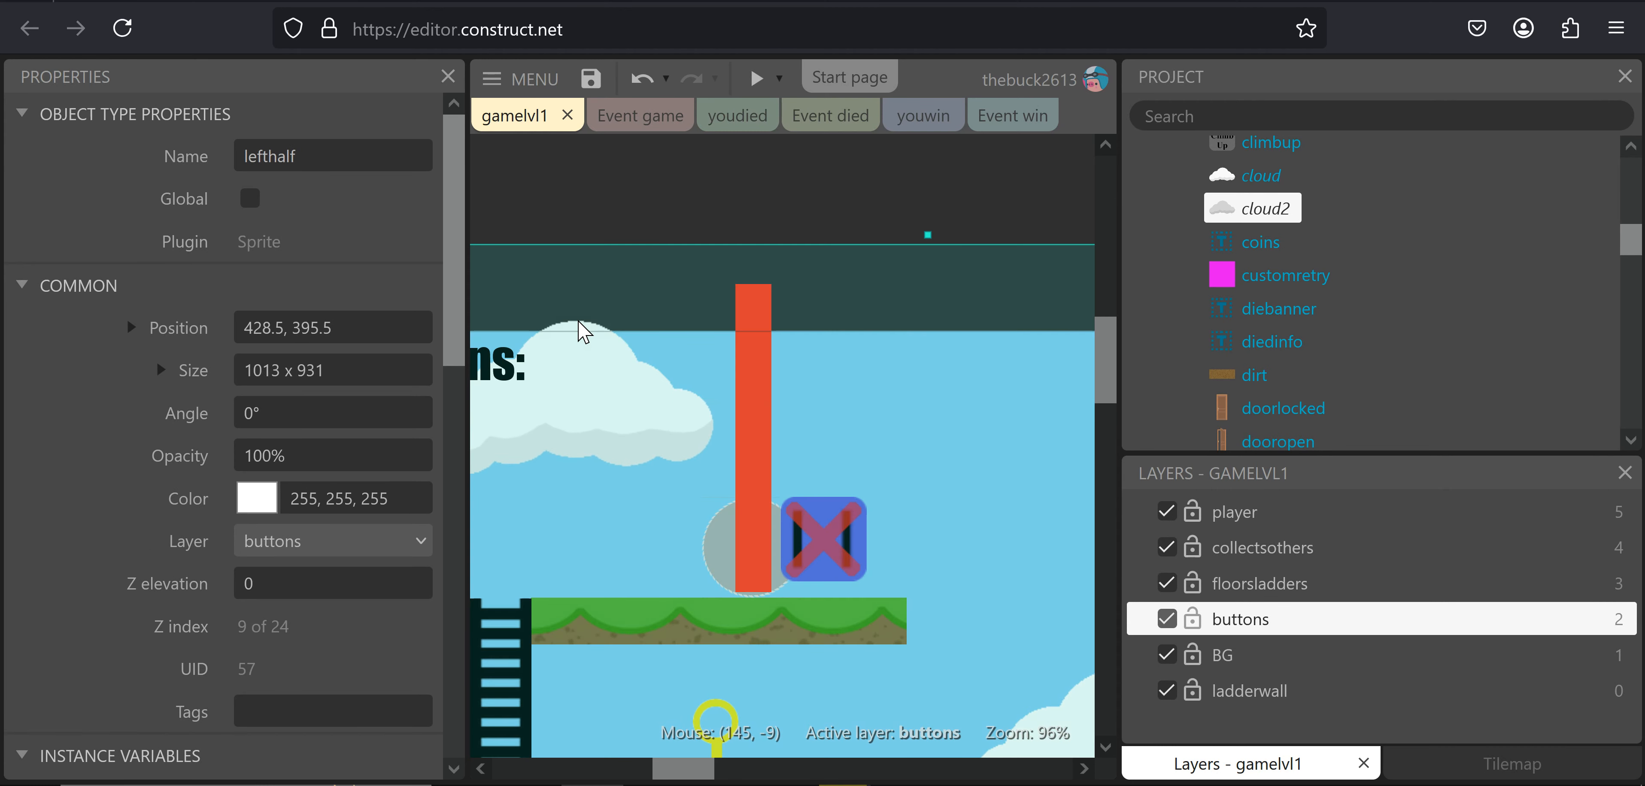
pyautogui.rightClick(581, 333)
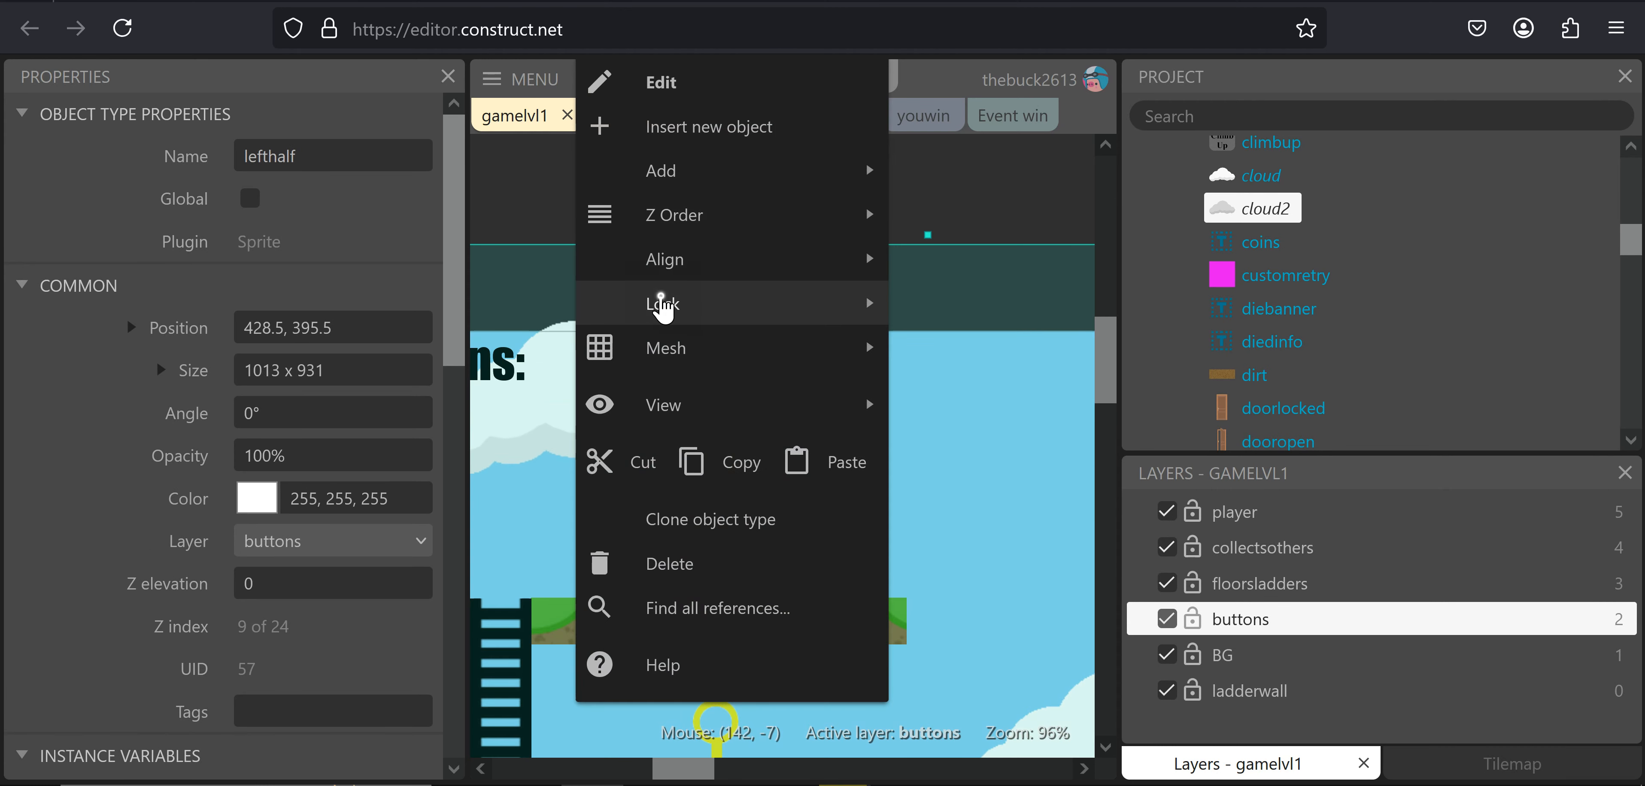
pyautogui.click(913, 307)
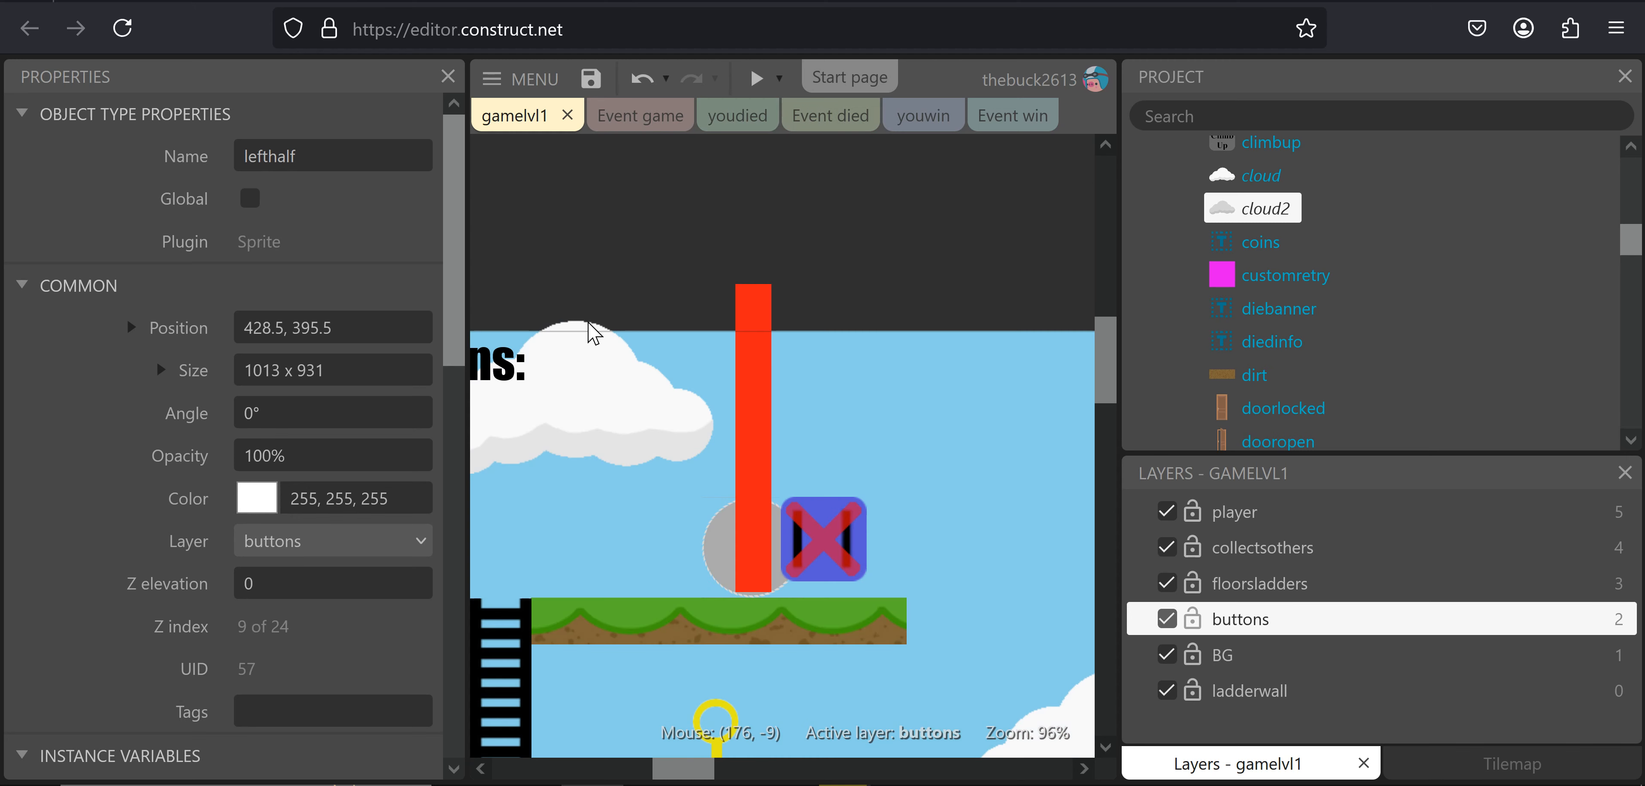
pyautogui.click(581, 329)
pyautogui.scroll(-4, 575, 344)
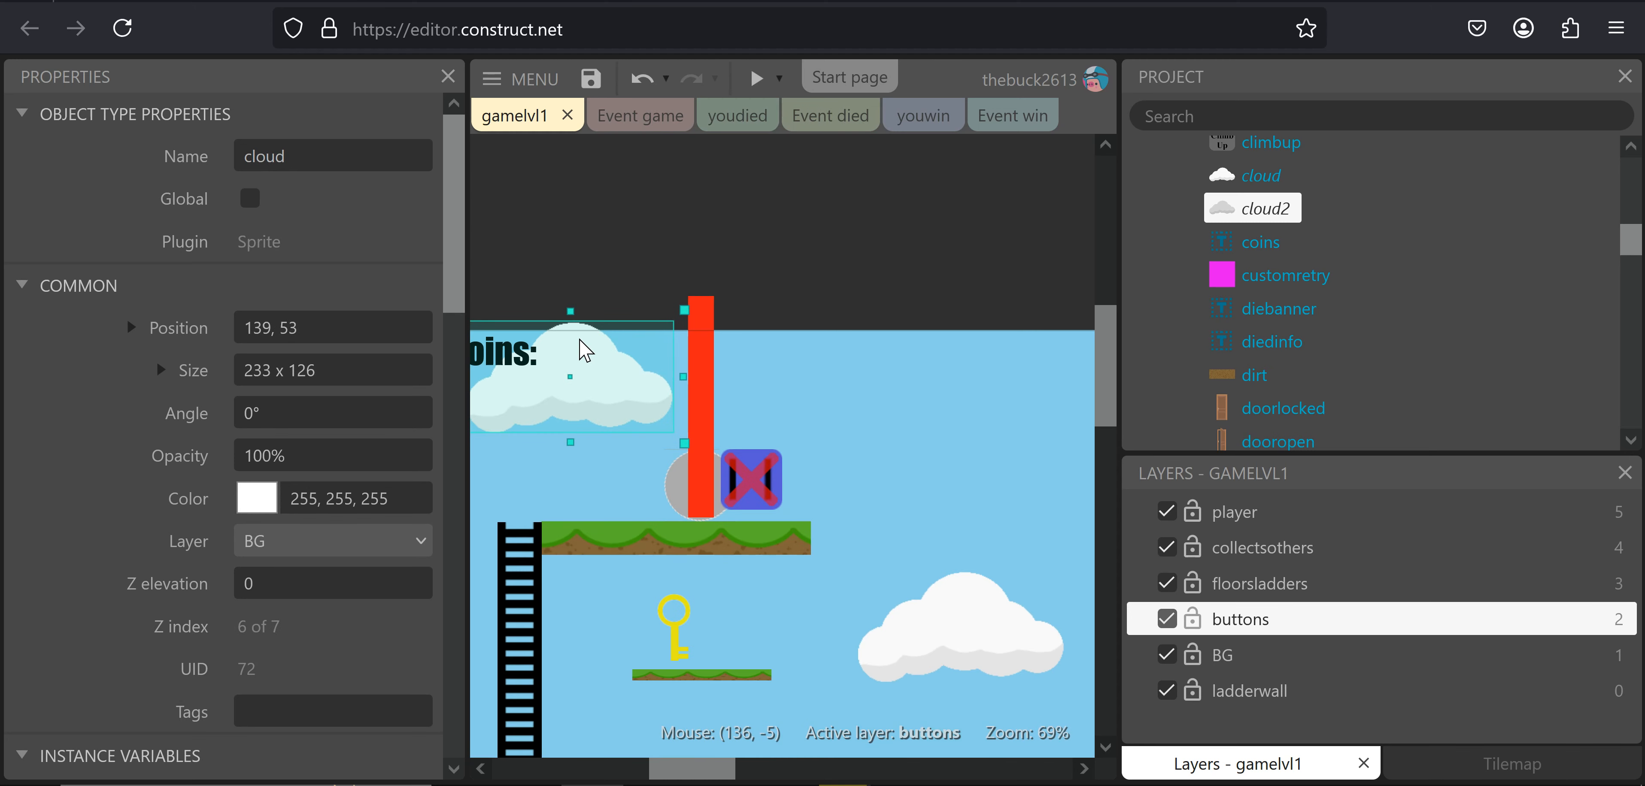
pyautogui.scroll(-5, 259, 437)
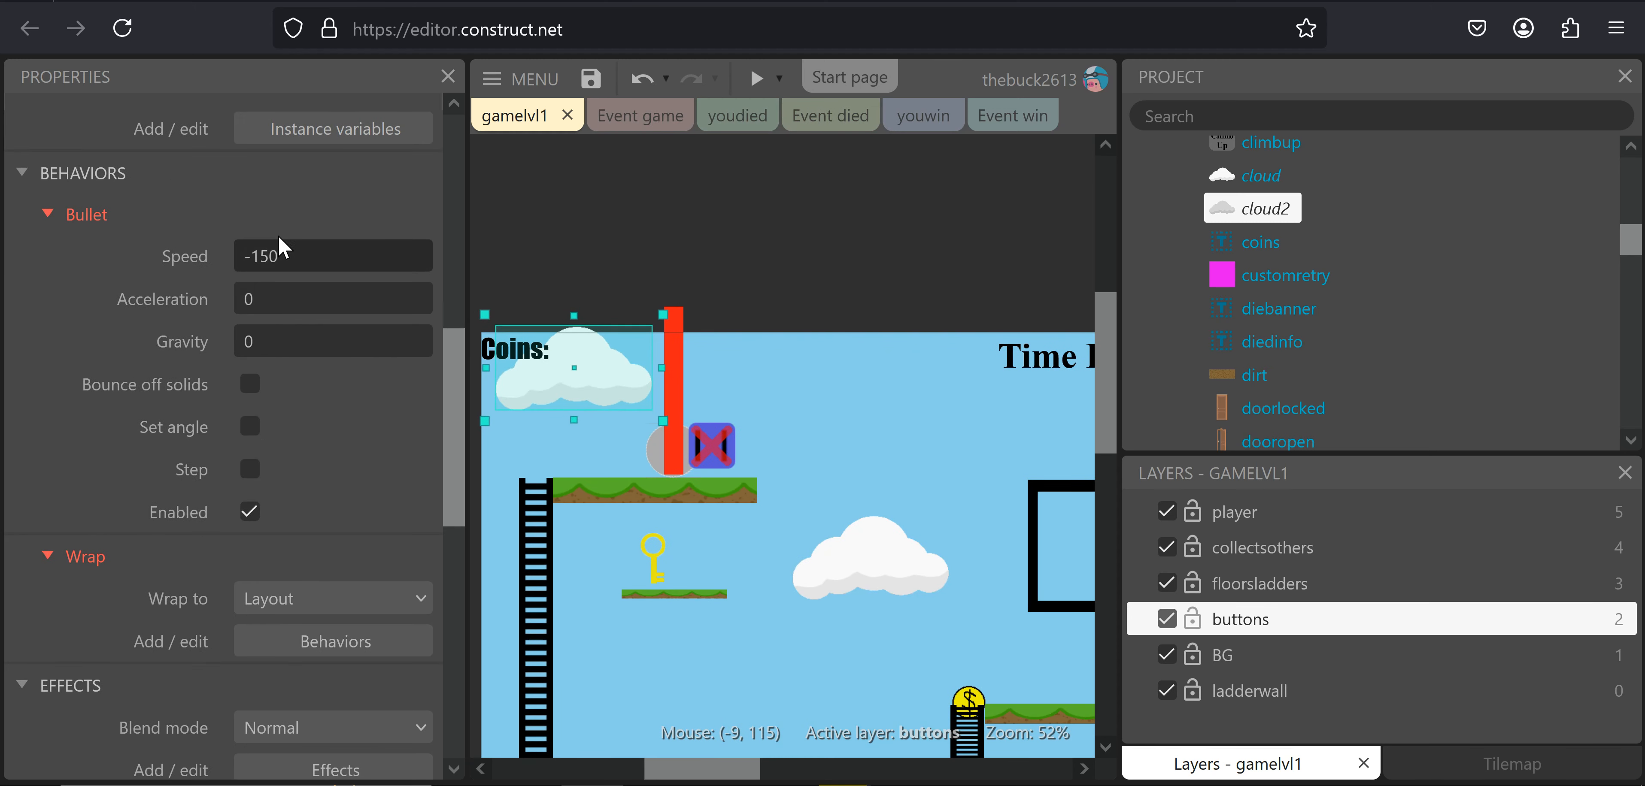
# Unlock all locked objects in the layout
pyautogui.rightClick(699, 282)
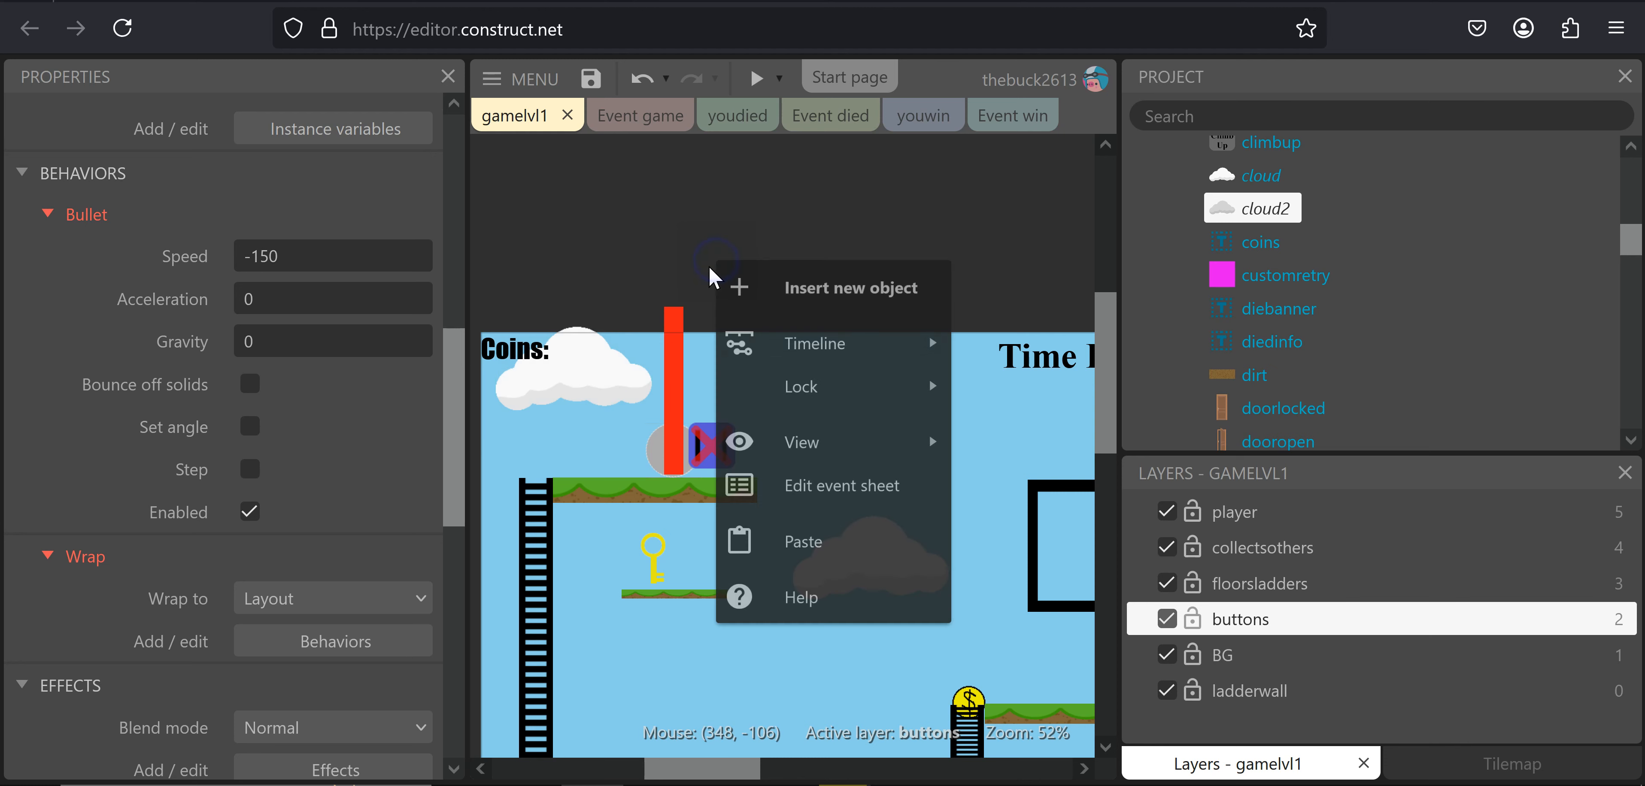
pyautogui.moveTo(831, 389)
pyautogui.click(1051, 436)
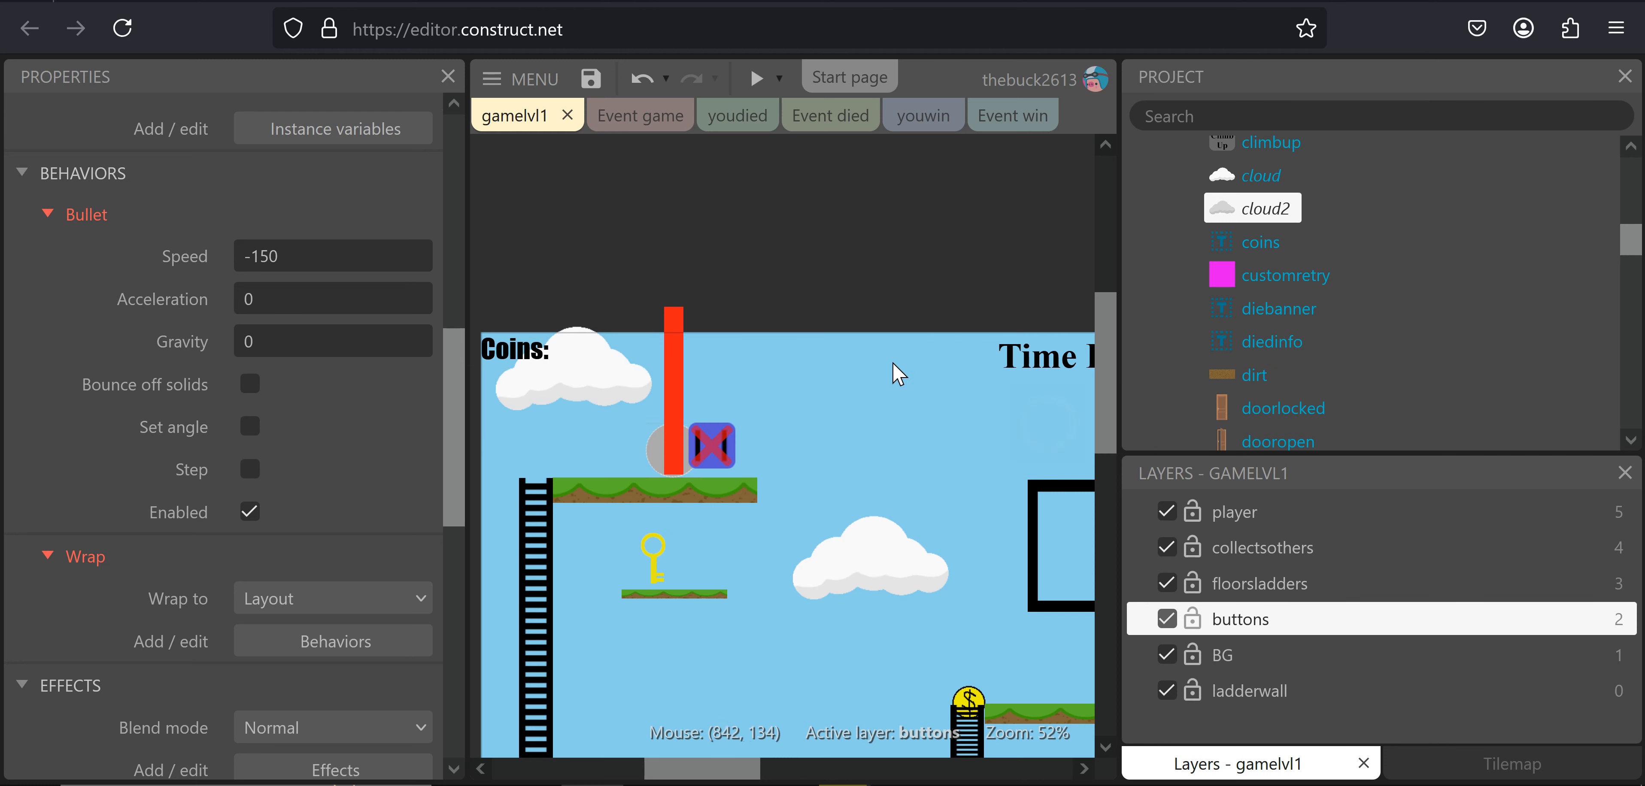
# Select the cloud2 object type to identify its instances across the layout, and deselect them
pyautogui.scroll(-4, 883, 345)
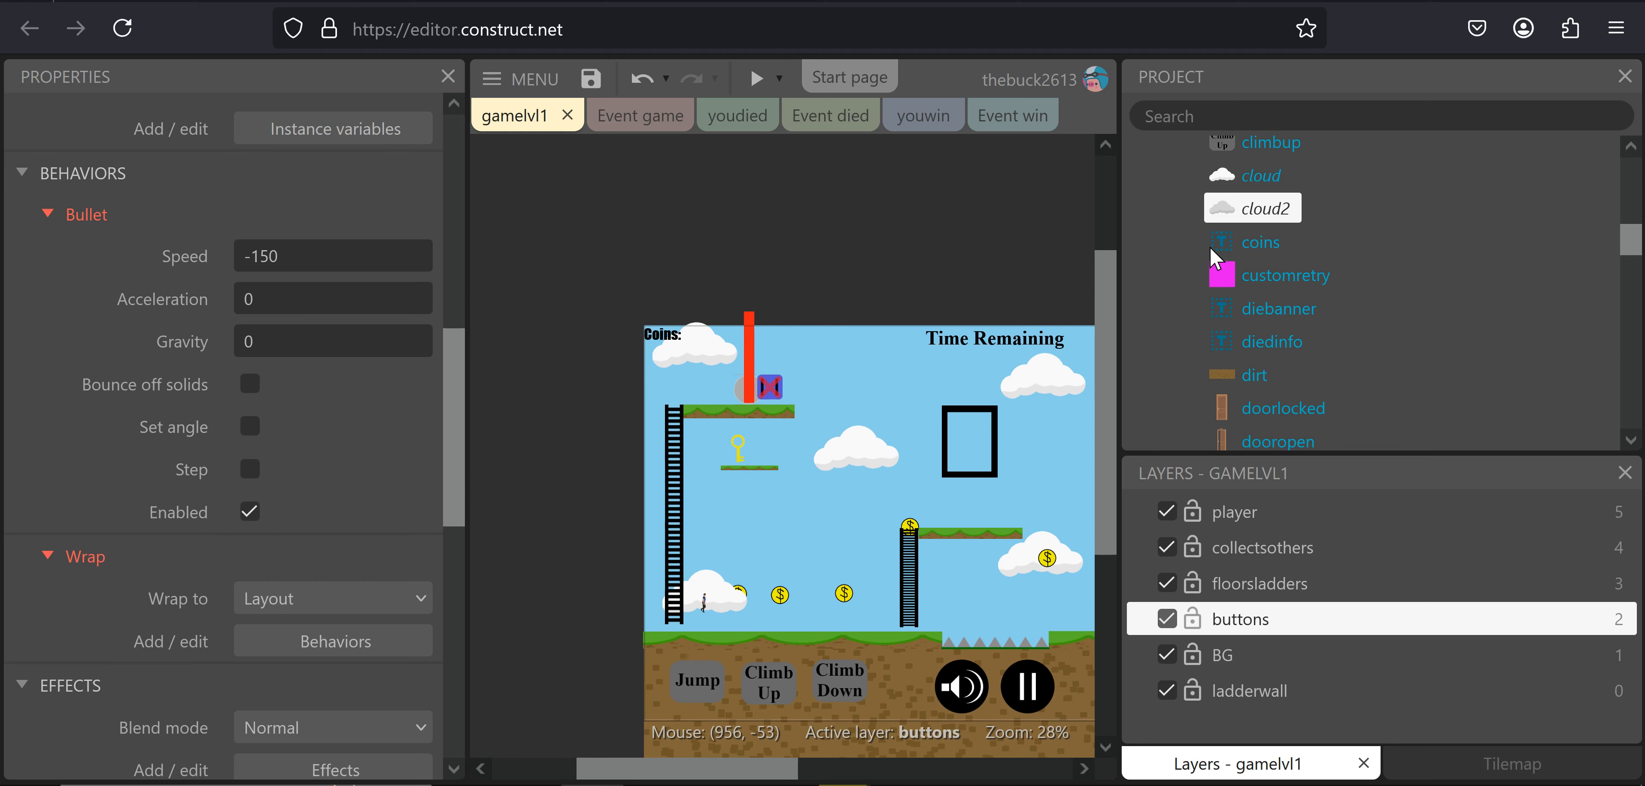
pyautogui.click(1252, 243)
pyautogui.click(1256, 210)
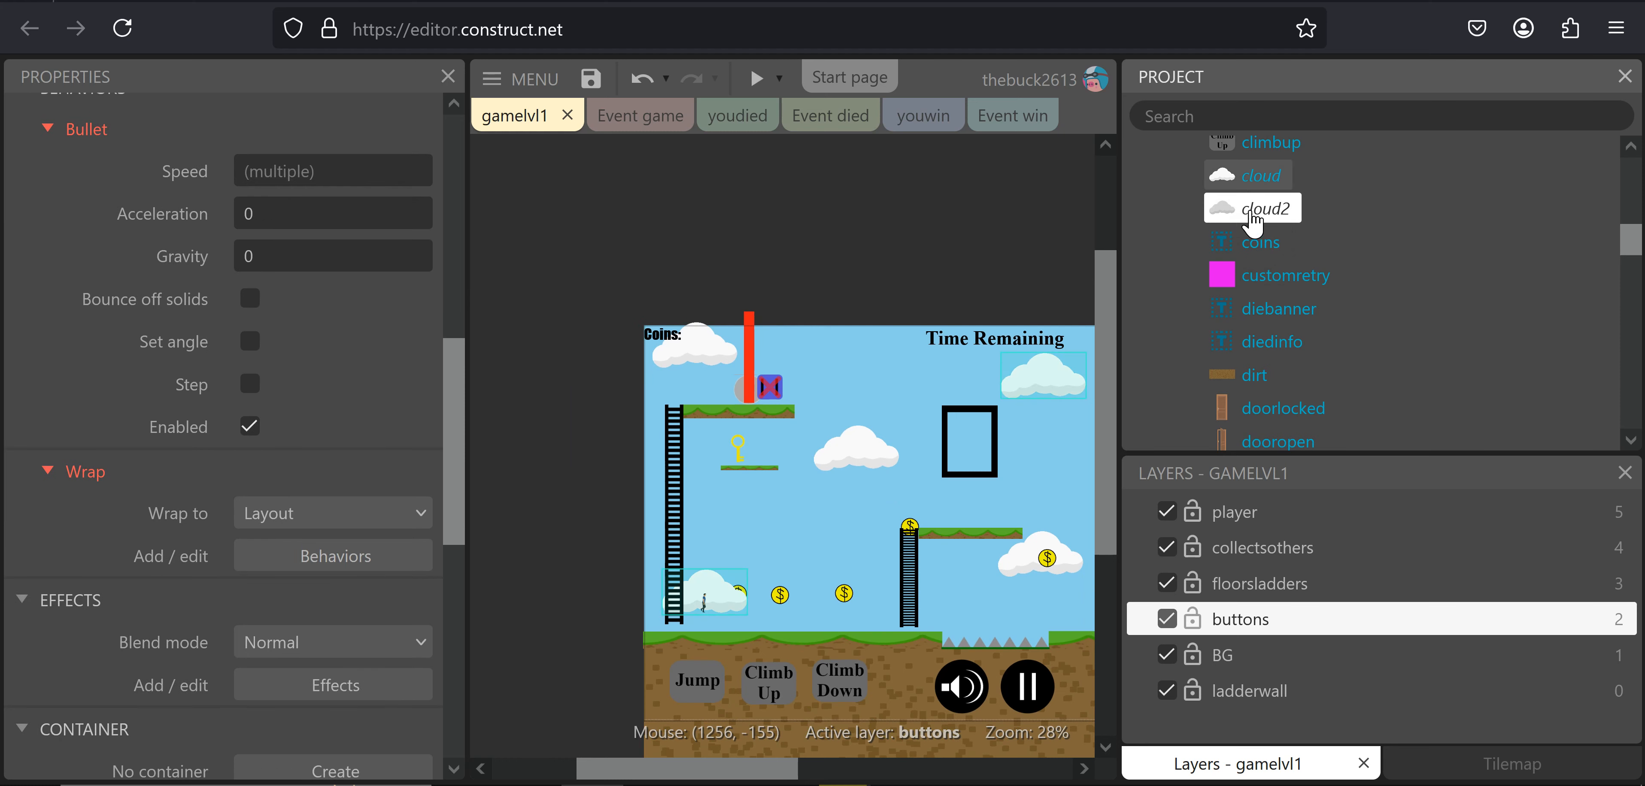
pyautogui.moveTo(946, 258); pyautogui.dragTo(735, 242, button='middle')
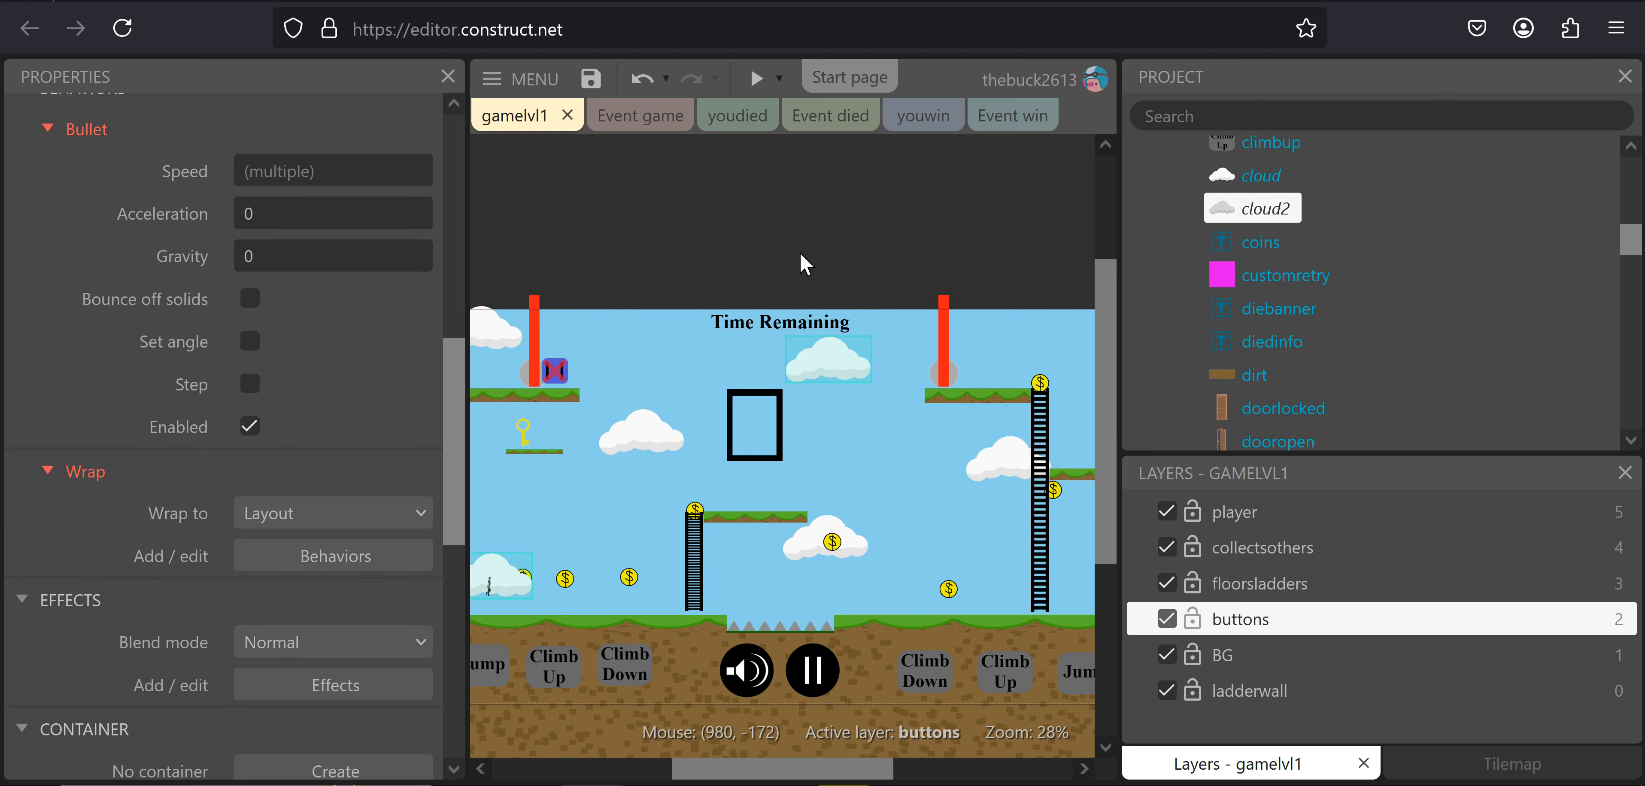
pyautogui.scroll(-2, 798, 252)
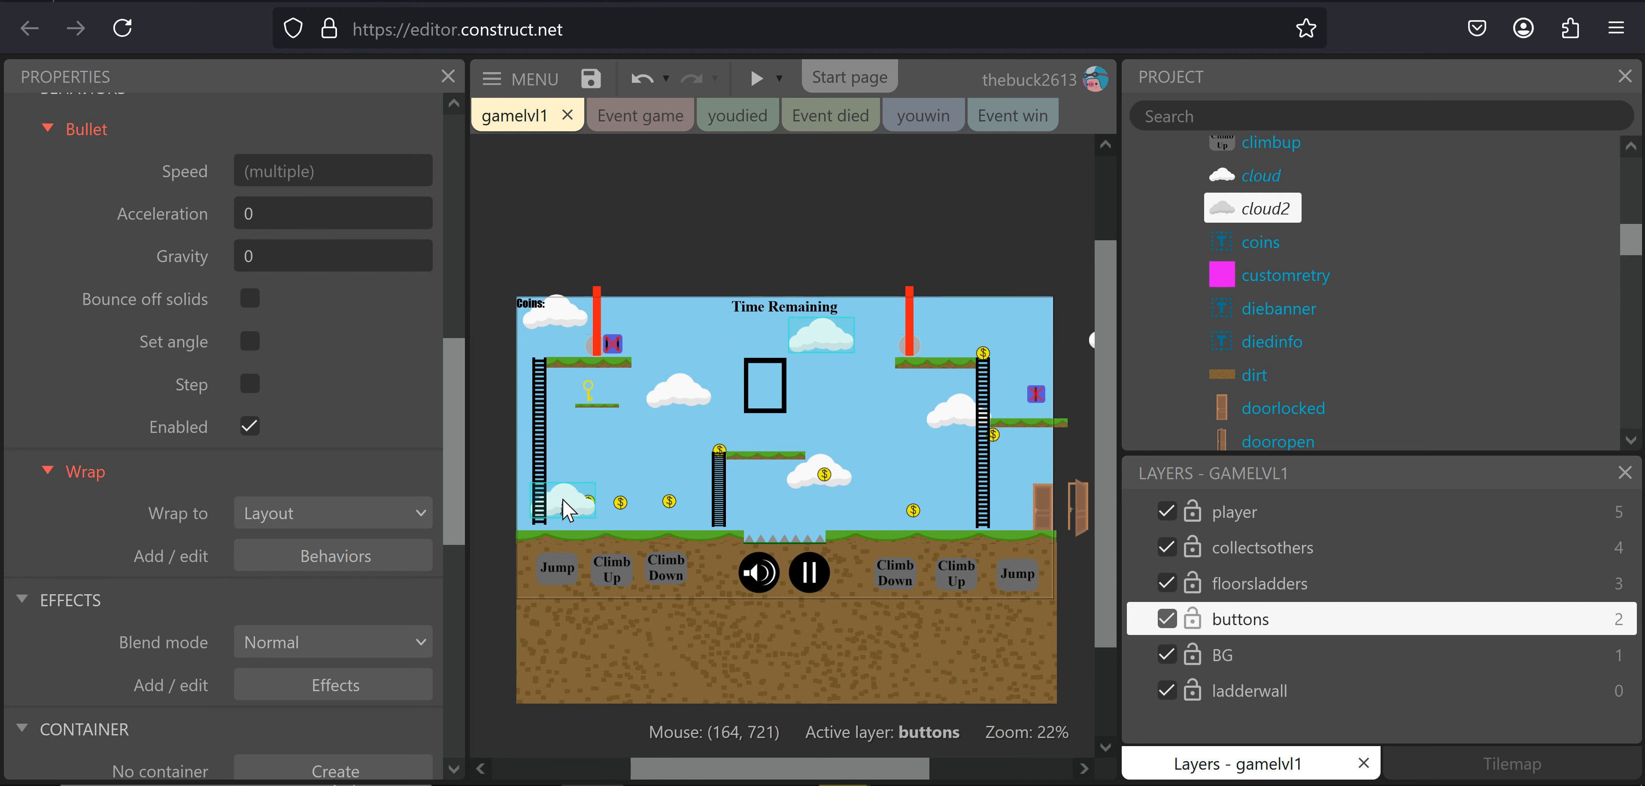
pyautogui.moveTo(698, 475); pyautogui.dragTo(653, 379, button='middle')
pyautogui.click(863, 164)
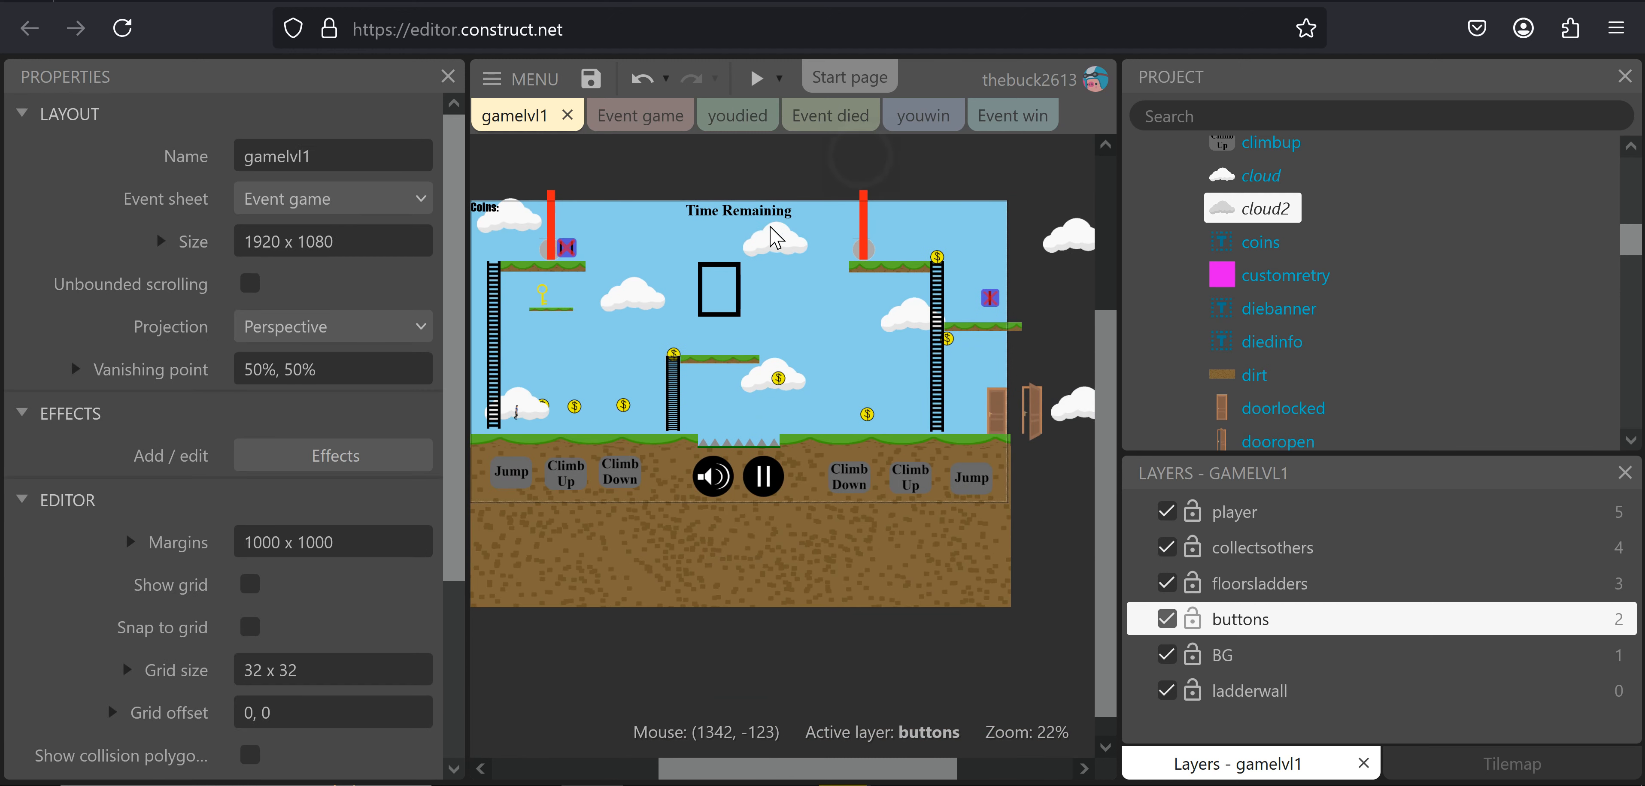
# Check the Bullet settings of the upper-middle cloud2 and of the cloud2 beside the open door
pyautogui.click(771, 245)
pyautogui.rightClick(765, 236)
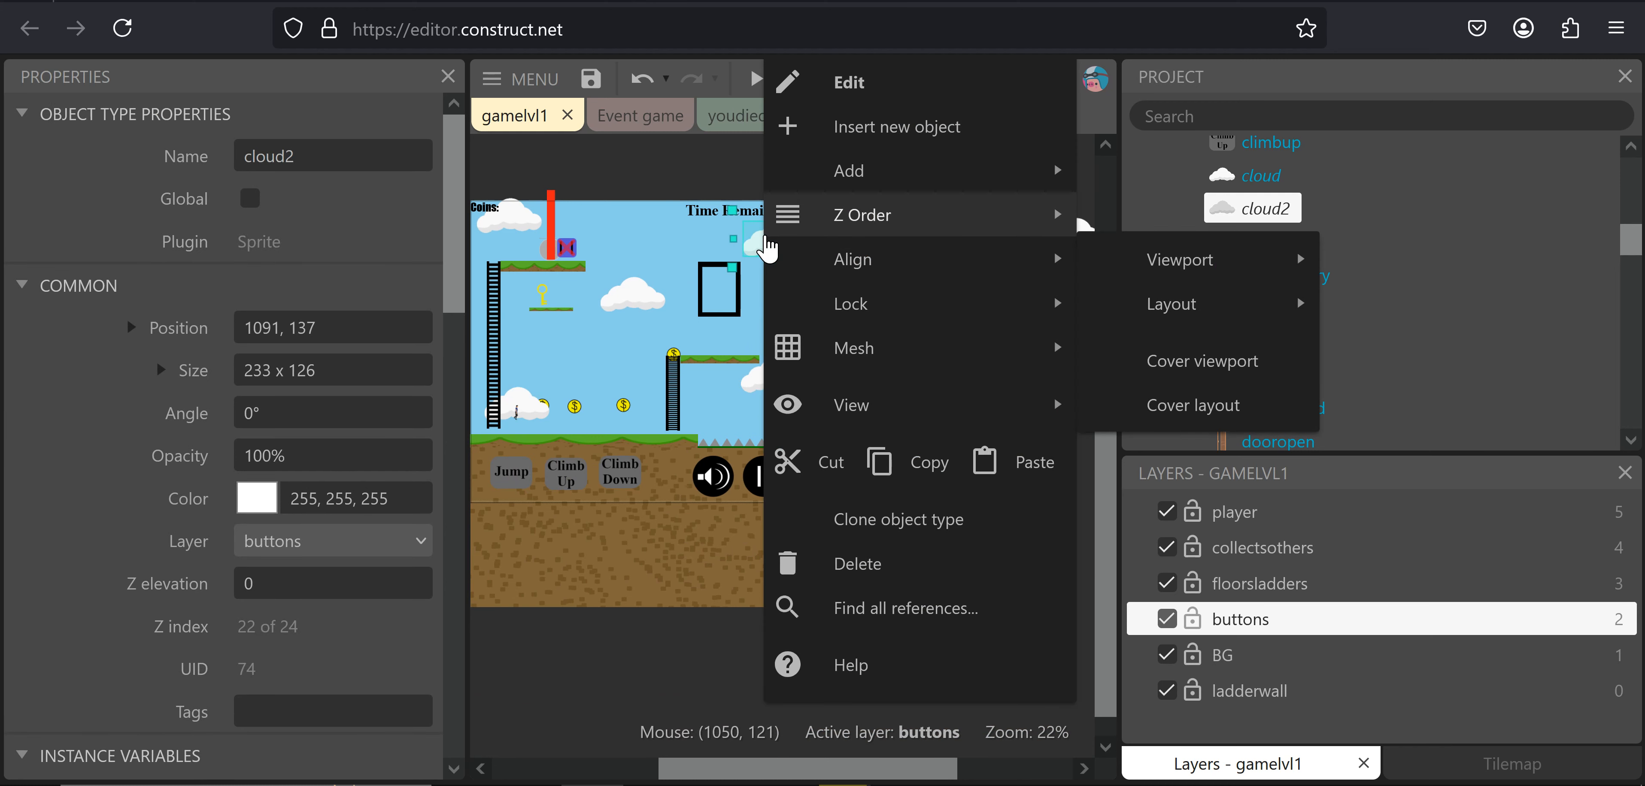
pyautogui.click(747, 247)
pyautogui.scroll(-5, 302, 447)
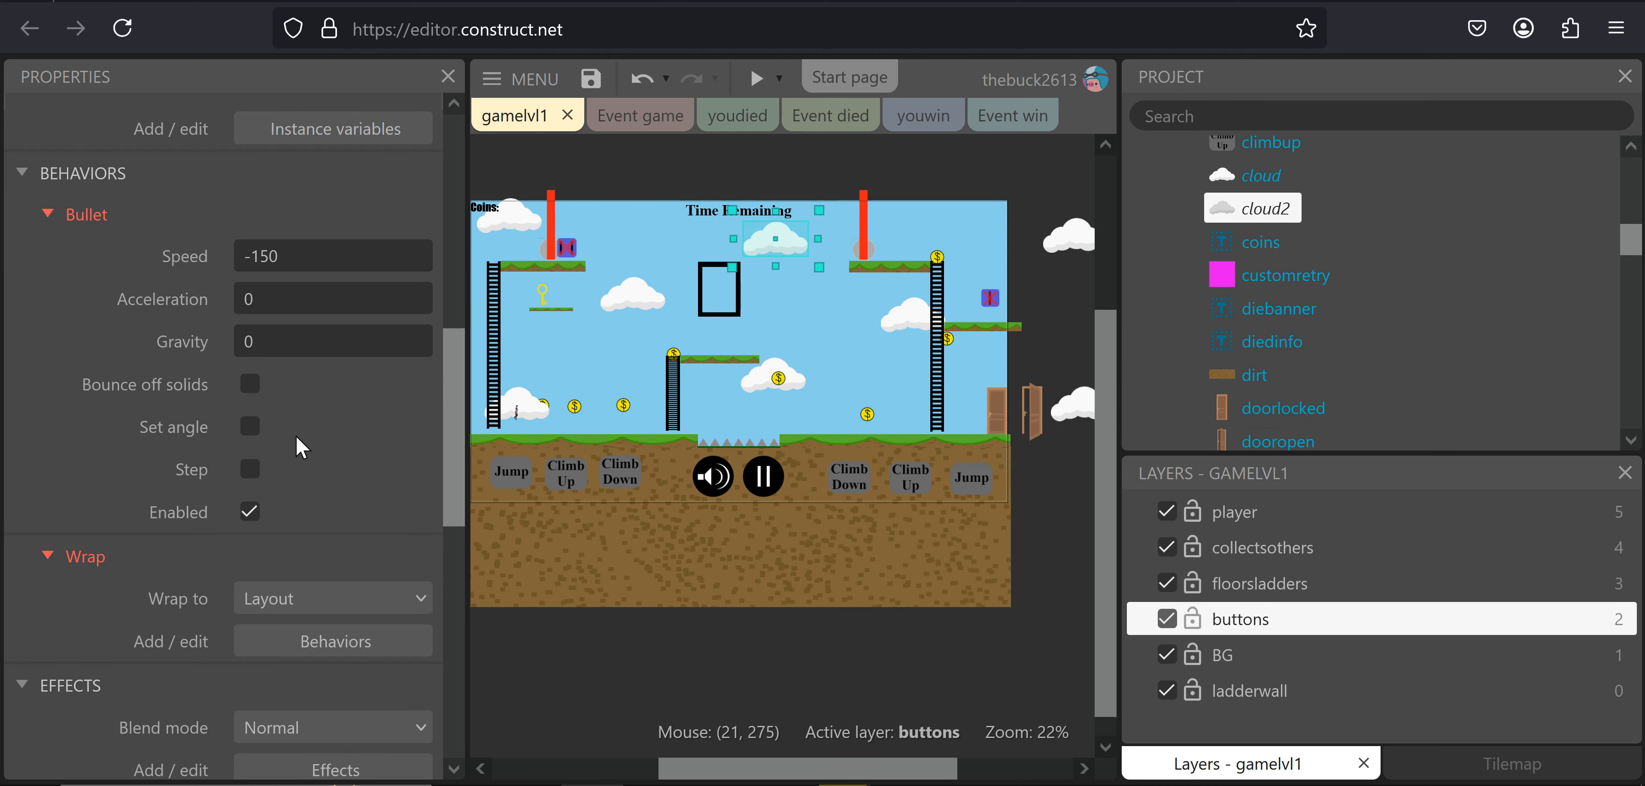
pyautogui.click(1084, 407)
pyautogui.moveTo(1083, 406); pyautogui.dragTo(998, 405, button='middle')
pyautogui.scroll(-5, 220, 438)
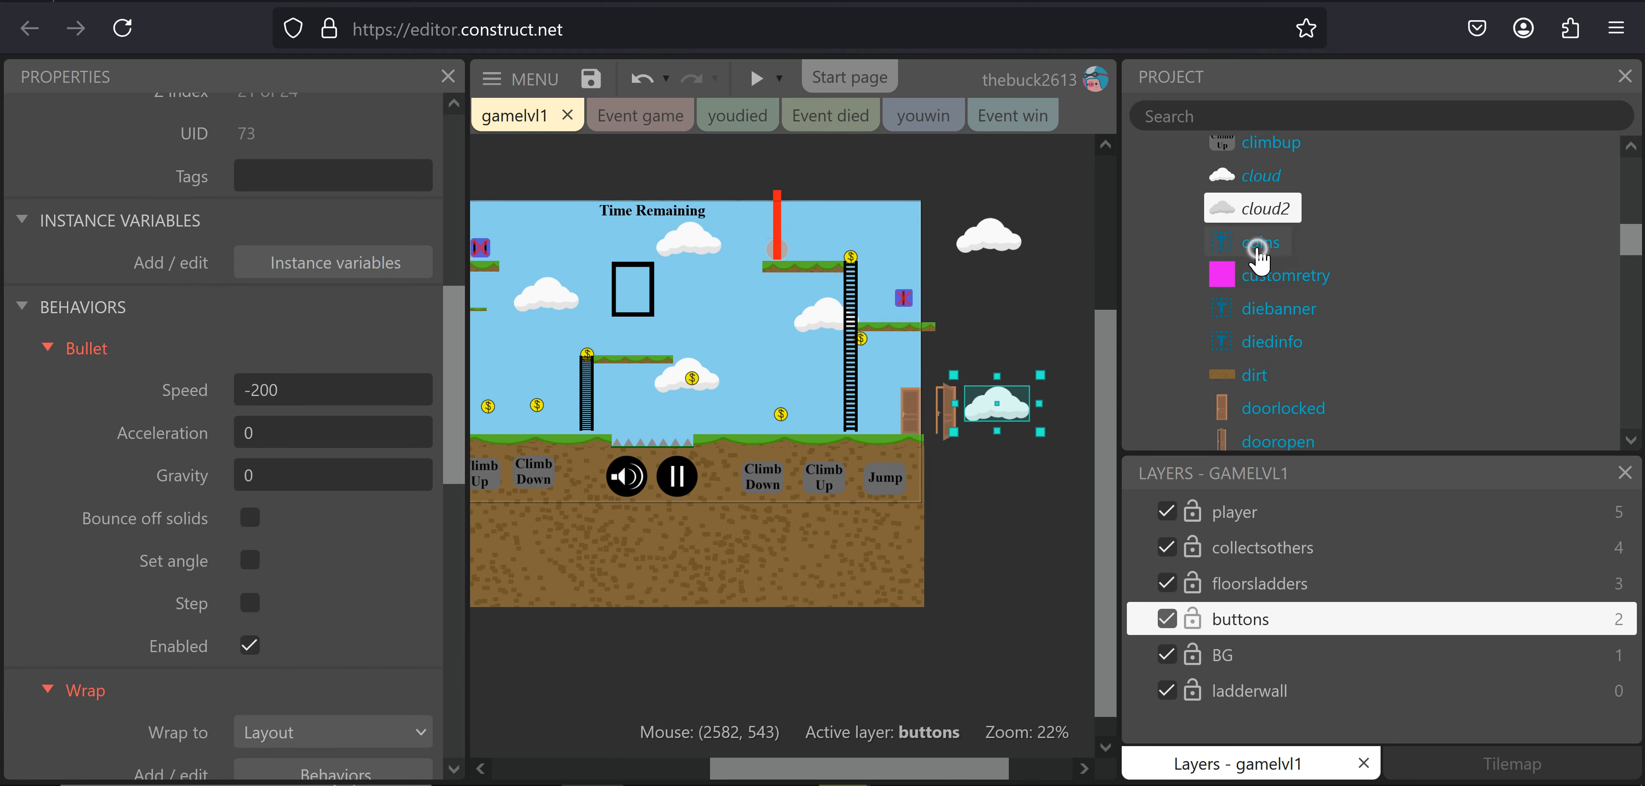
# Select all cloud2 instances through their object type and set their Bullet speed to -200
pyautogui.click(1230, 214)
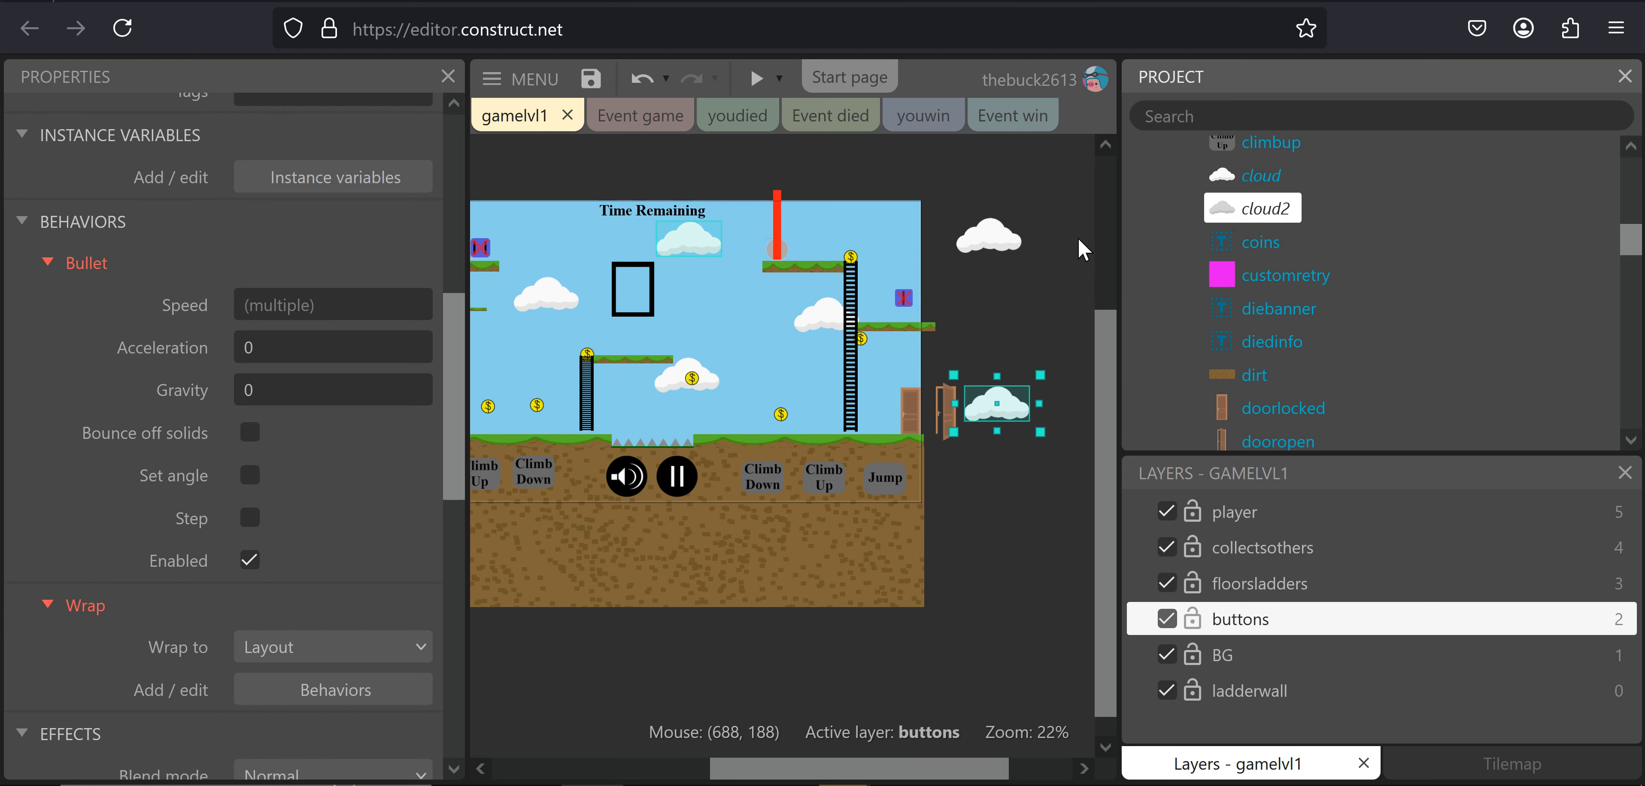
pyautogui.click(1248, 242)
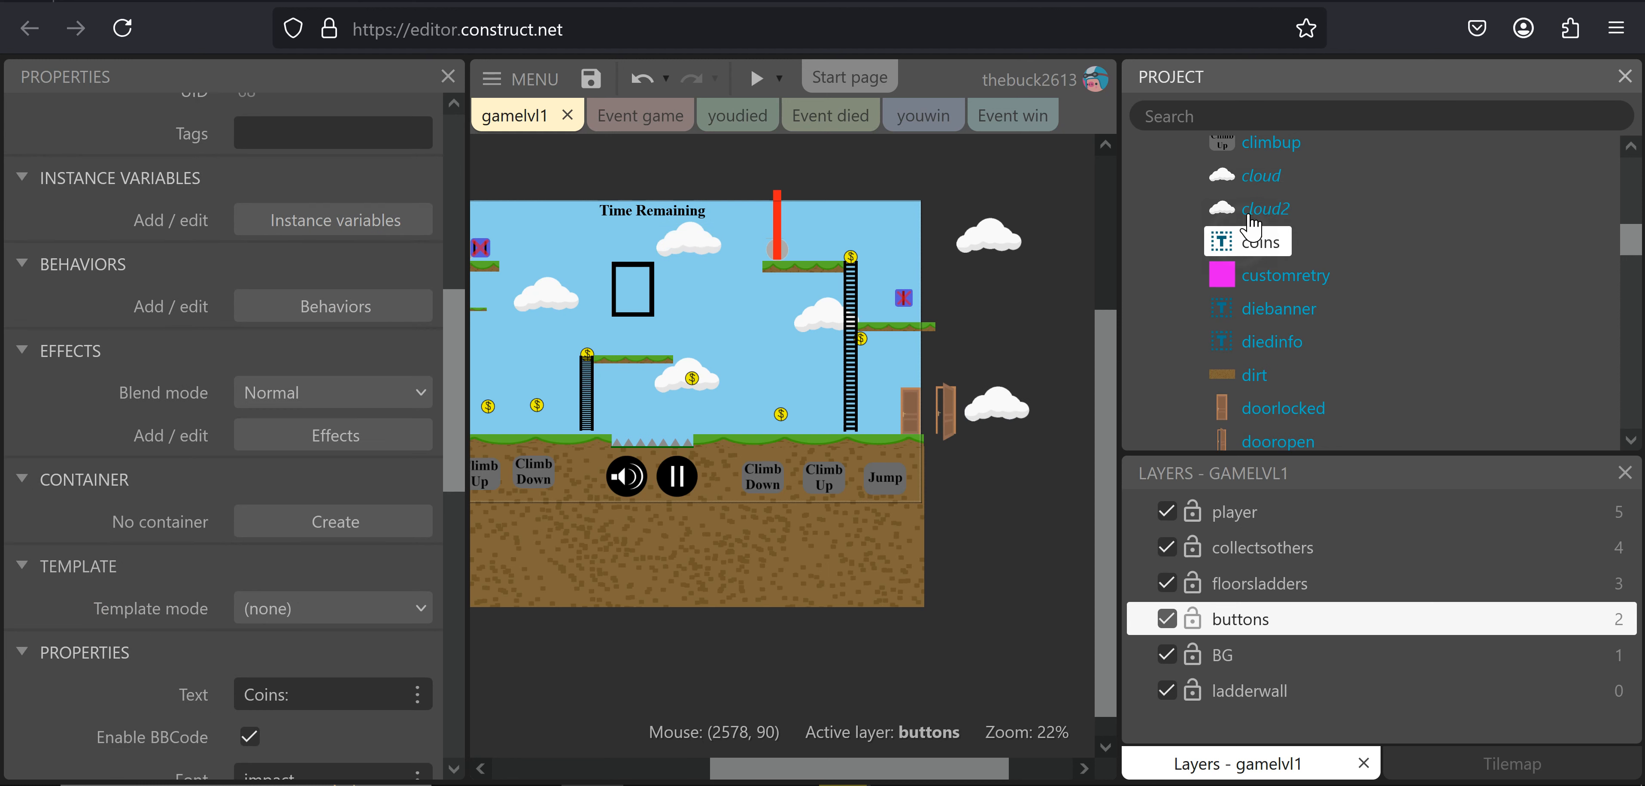
pyautogui.click(1252, 217)
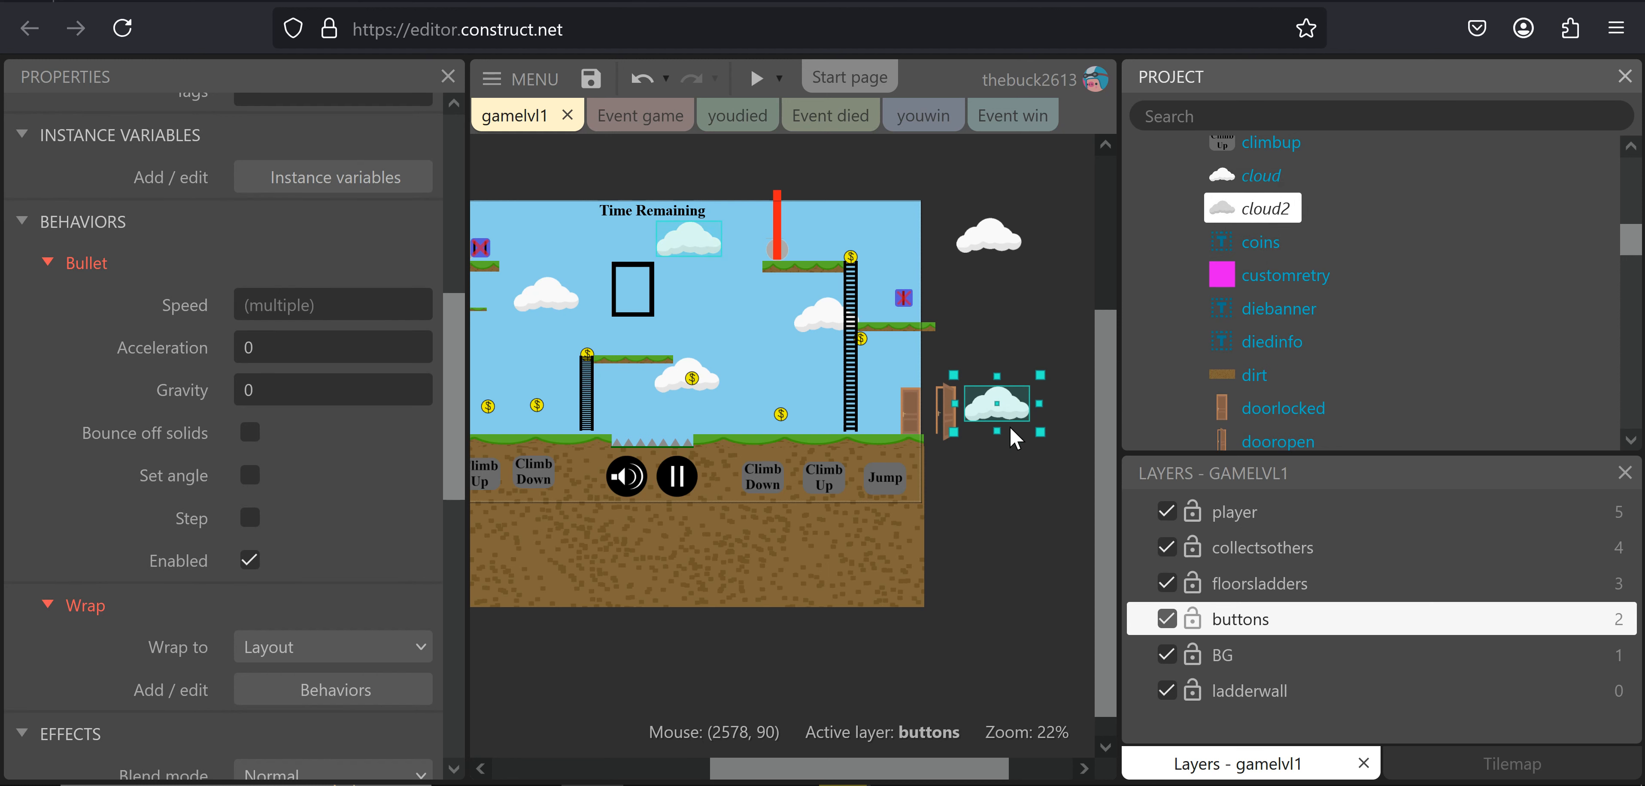
pyautogui.scroll(-4, 144, 479)
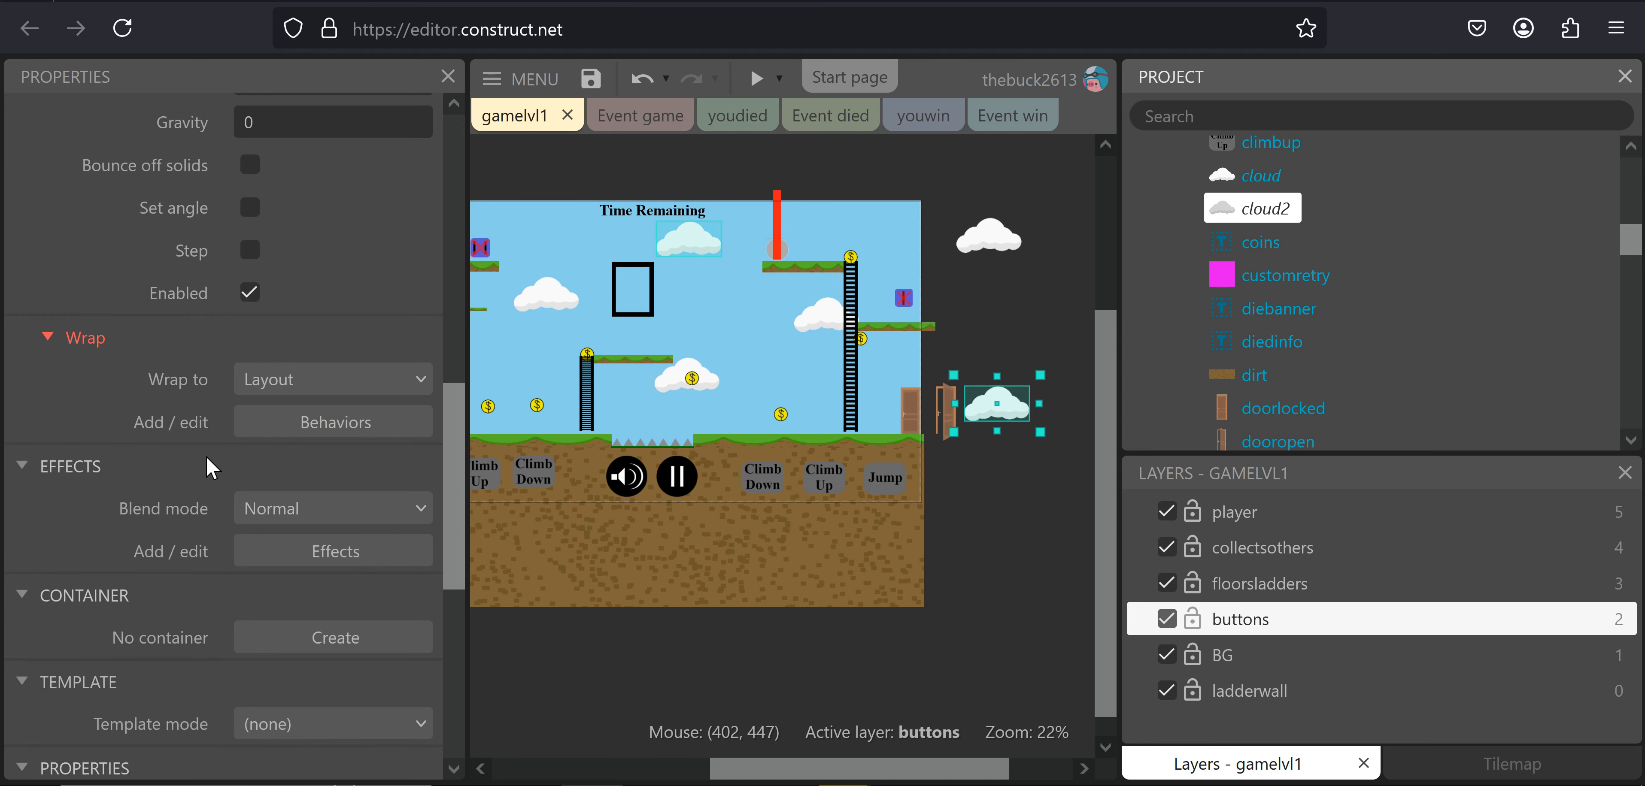
pyautogui.scroll(4, 211, 463)
pyautogui.click(323, 306)
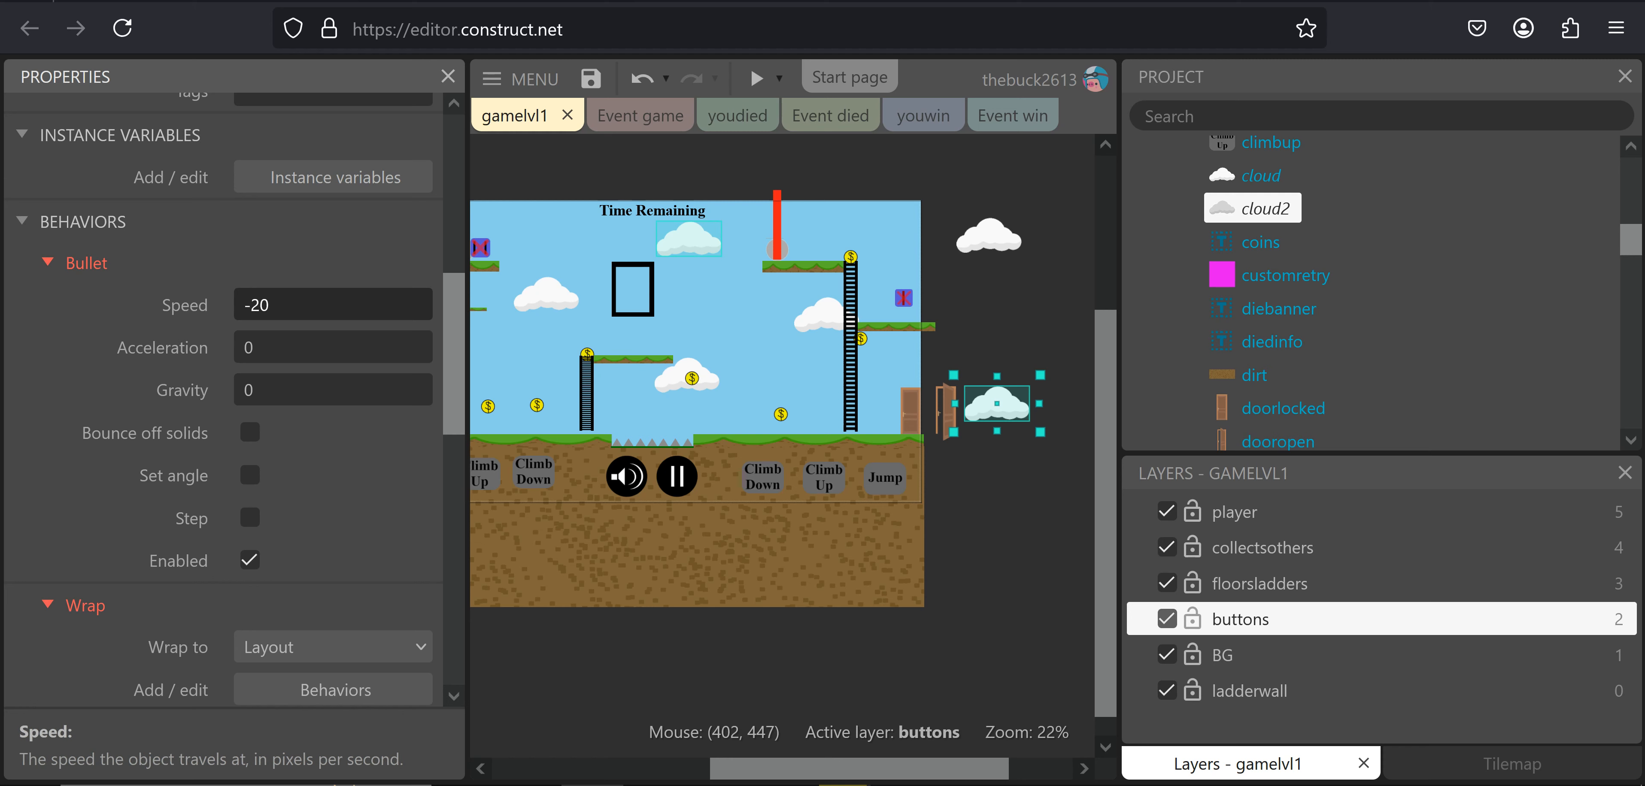
pyautogui.write('0')
pyautogui.press('Tab')
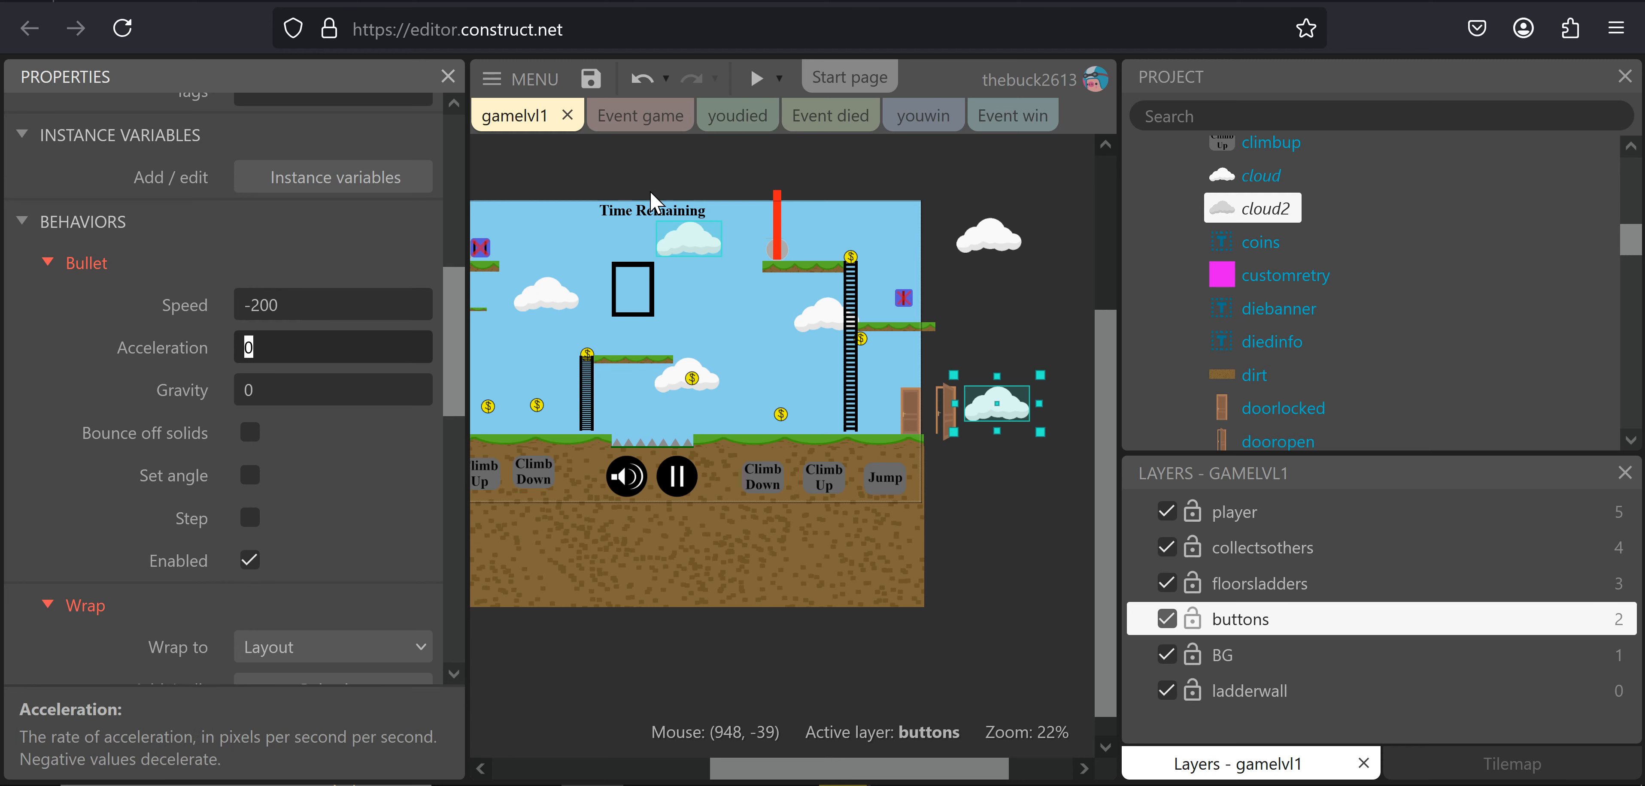
# Preview the game to check the cloud movement, and close the preview
pyautogui.click(756, 77)
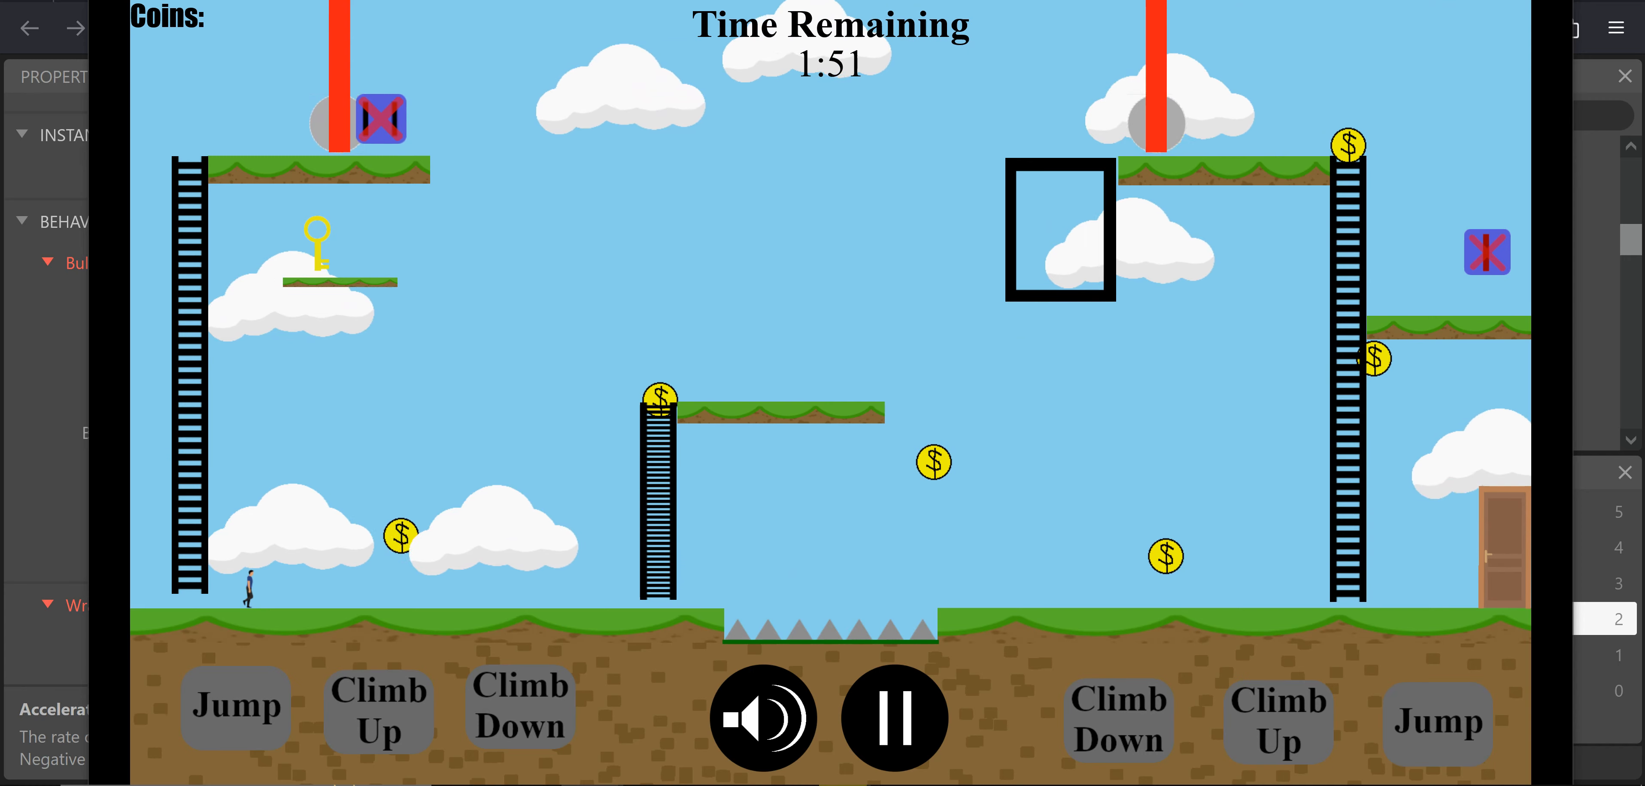
pyautogui.hotkey('alt', 'F4')
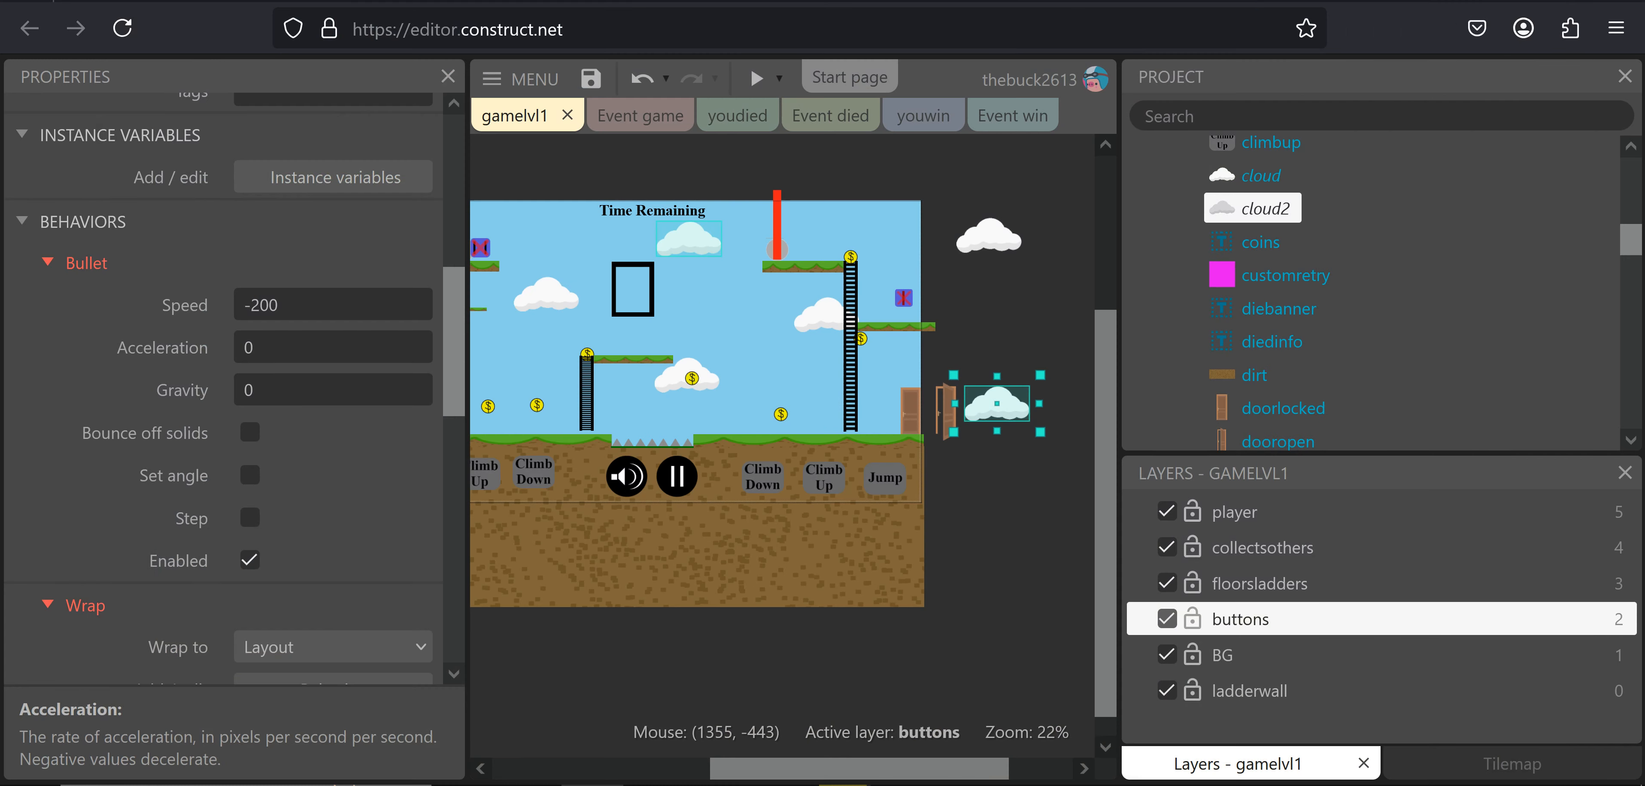
# Lock the covering lefthalf sprite and delete the cloud at 139, 53 and the cloud2 at 166, 729
pyautogui.moveTo(829, 306); pyautogui.dragTo(946, 358, button='middle')
pyautogui.click(540, 257)
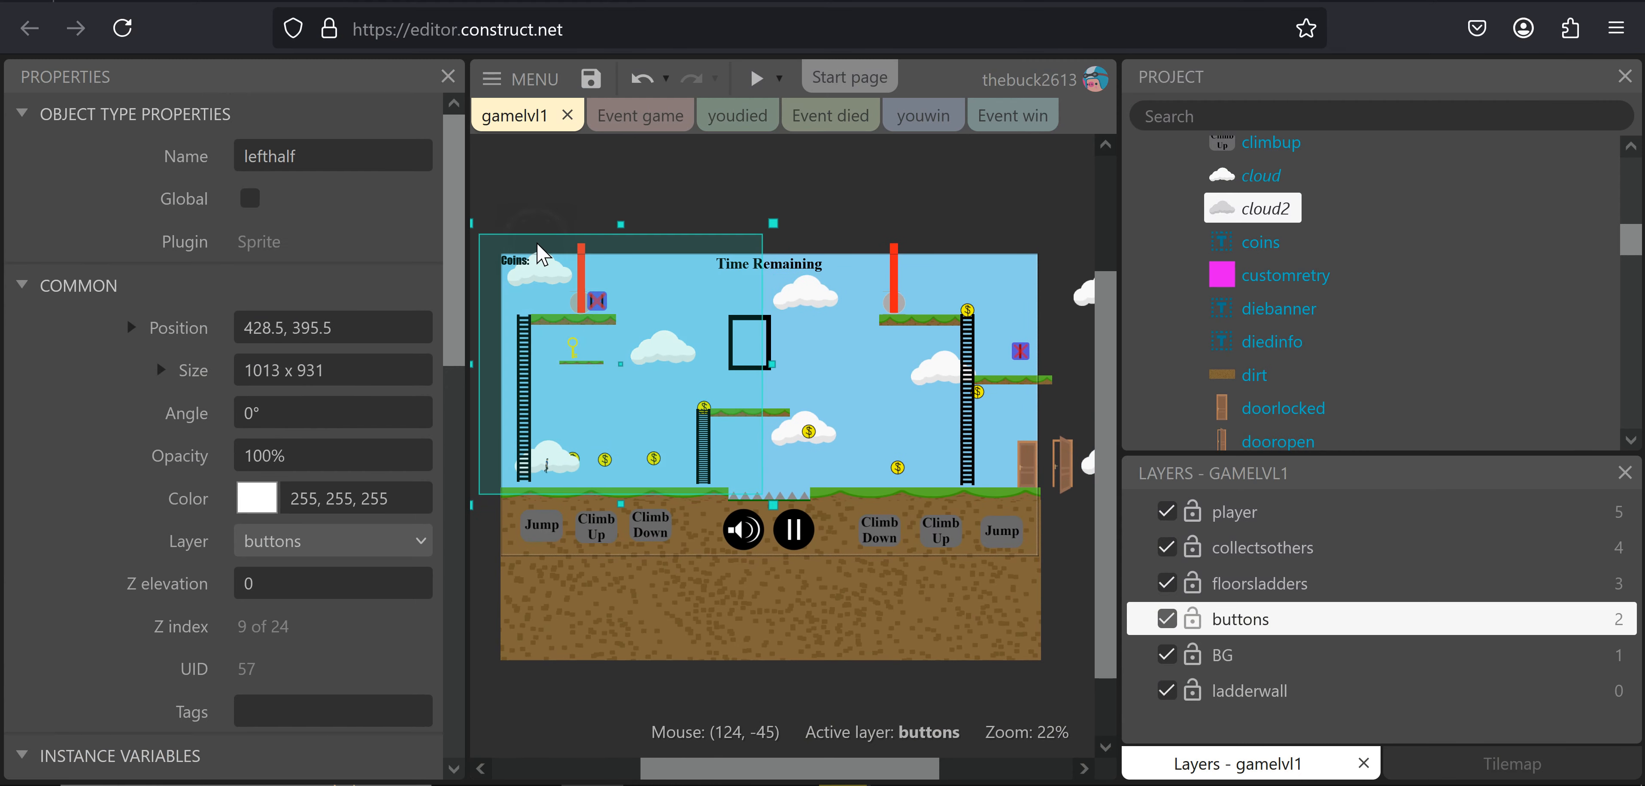
pyautogui.rightClick(540, 257)
pyautogui.moveTo(640, 308)
pyautogui.click(896, 309)
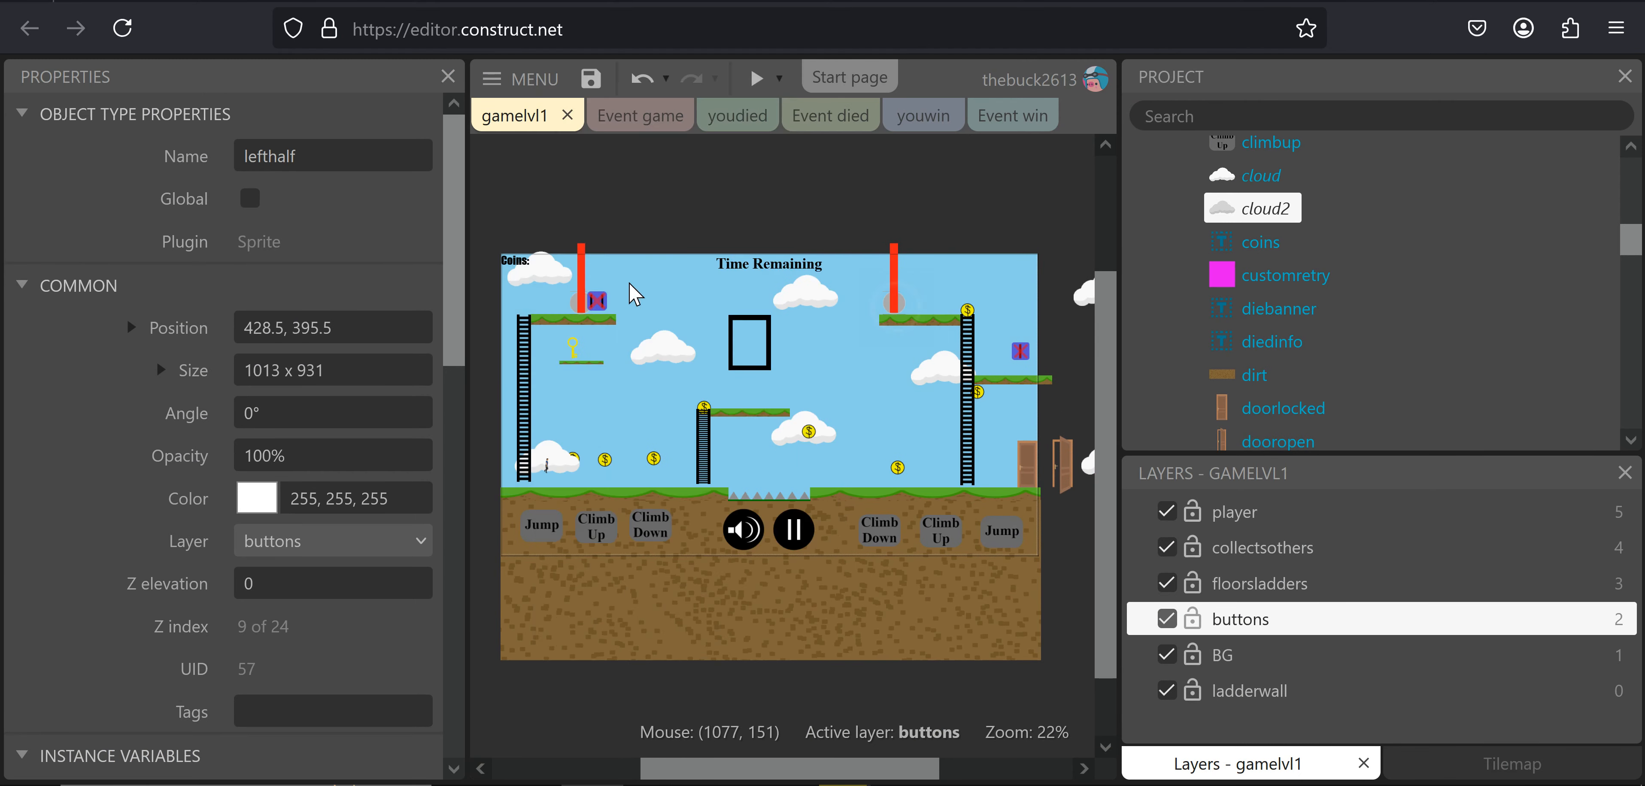
pyautogui.click(551, 265)
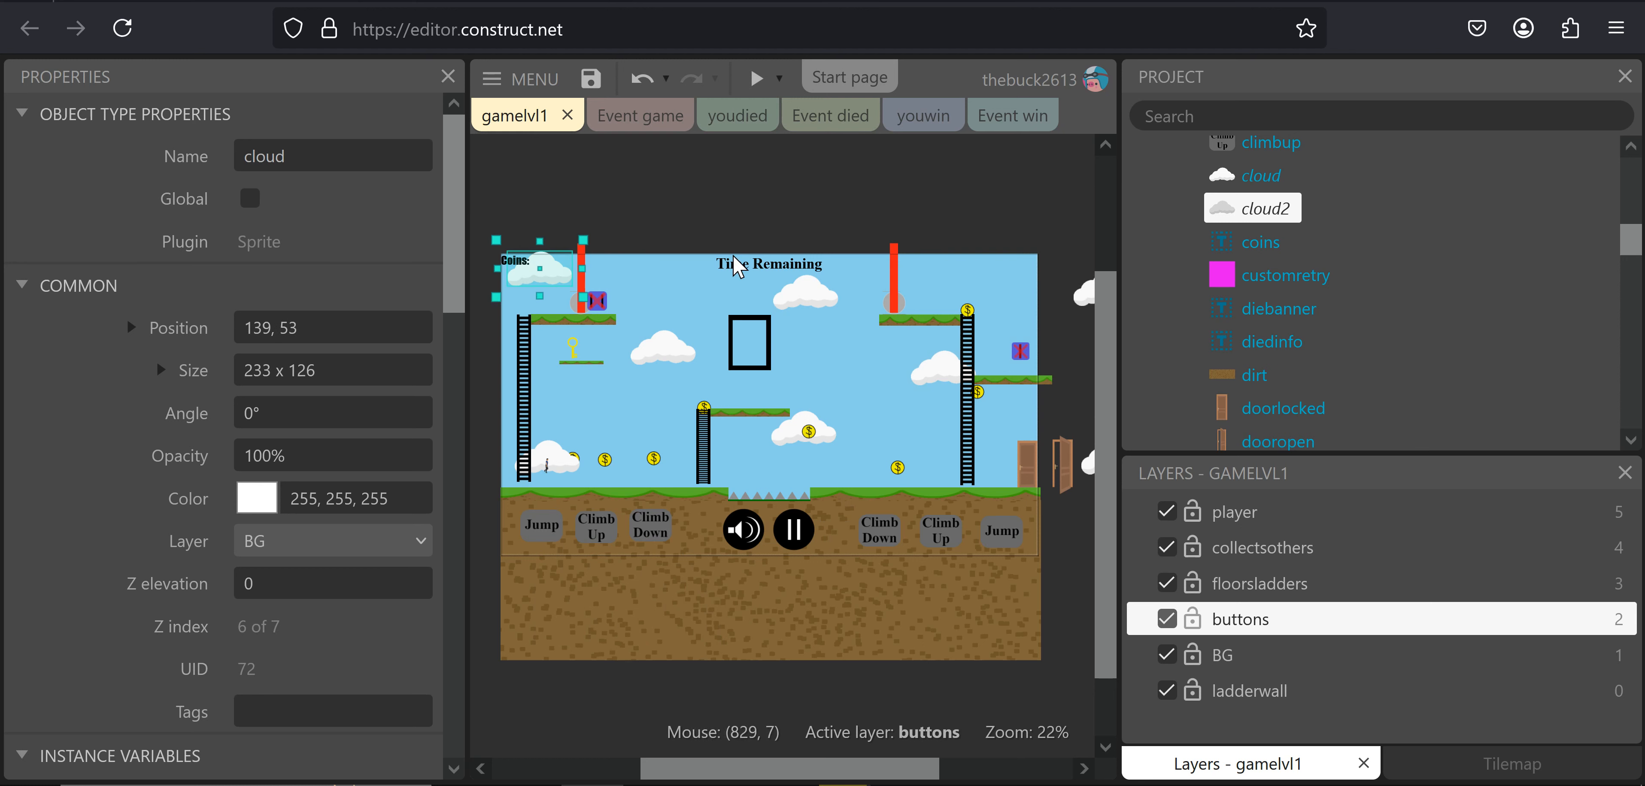
pyautogui.press('Delete')
pyautogui.click(543, 459)
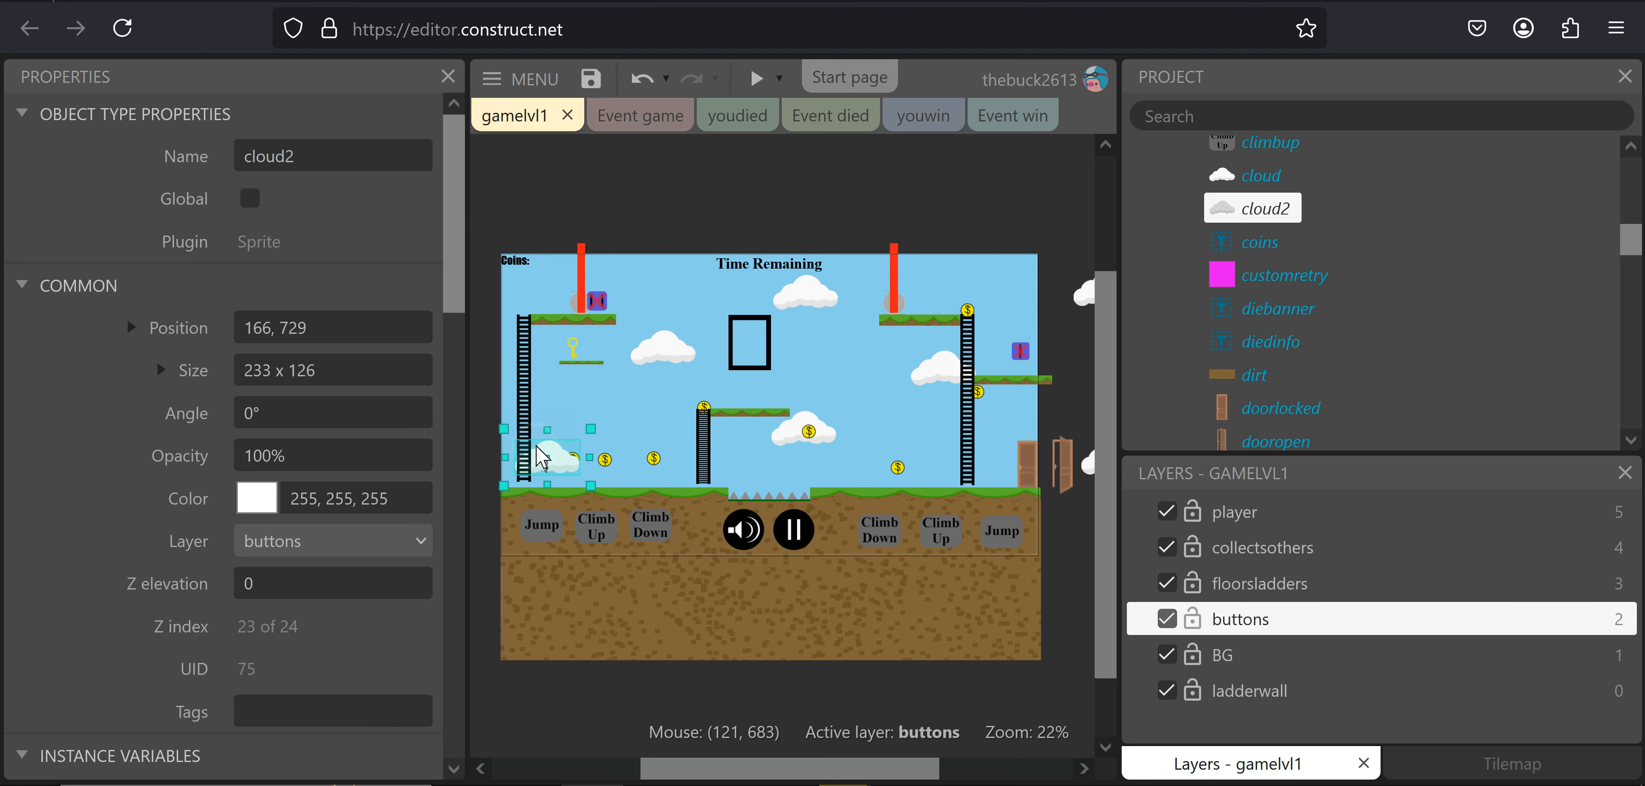
pyautogui.press('Delete')
# Unlock all locked objects in gamelvl1 and preview the level with its adjusted clouds
pyautogui.rightClick(744, 181)
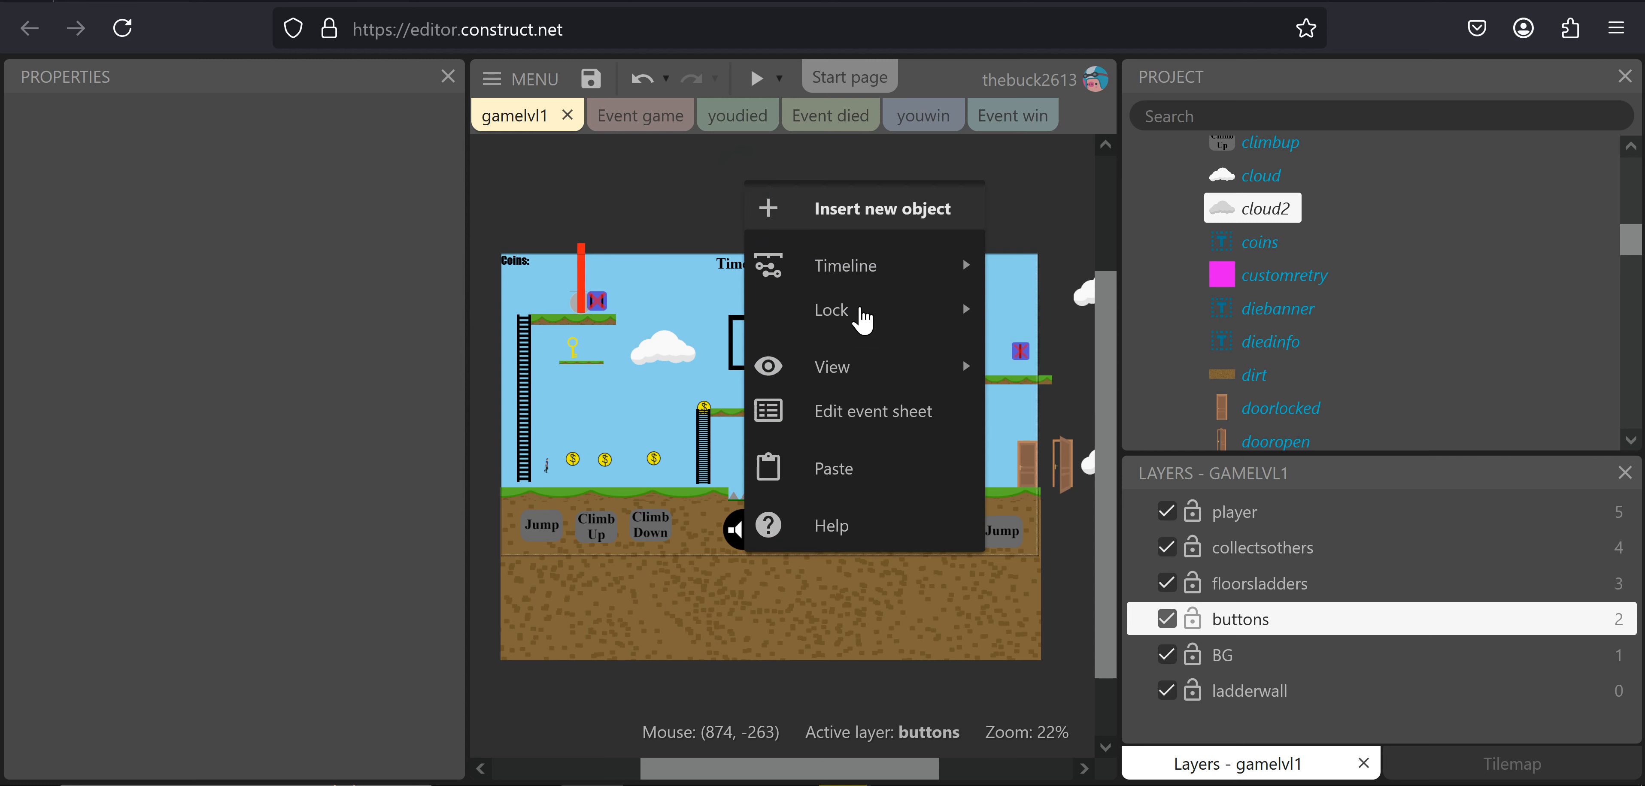
pyautogui.click(853, 310)
pyautogui.click(1036, 347)
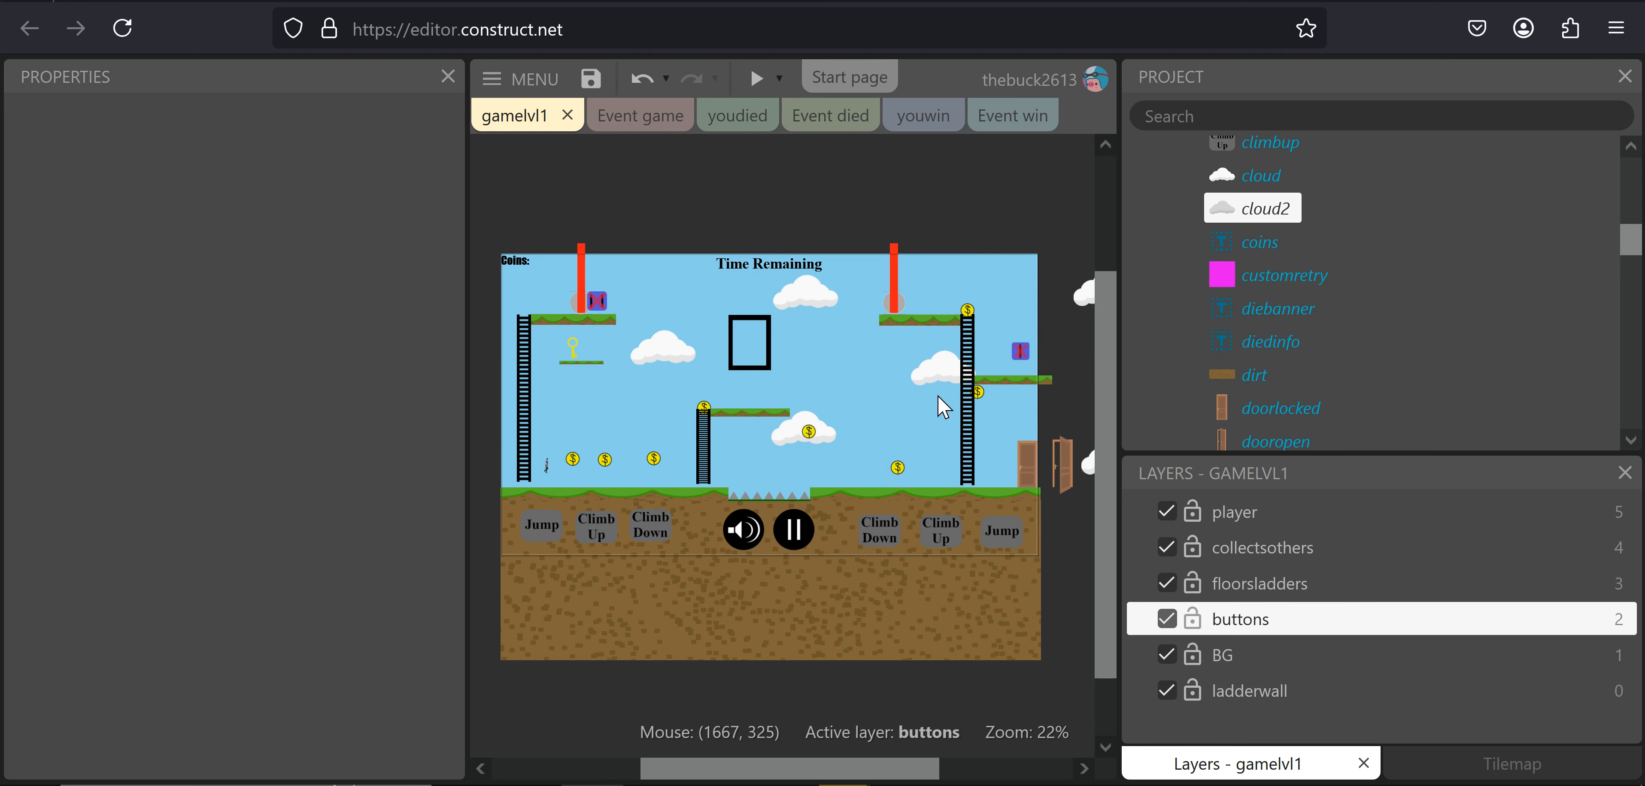
pyautogui.scroll(-1, 837, 383)
pyautogui.keyDown('ctrl'); pyautogui.scroll(-2, 841, 383); pyautogui.keyUp('ctrl')
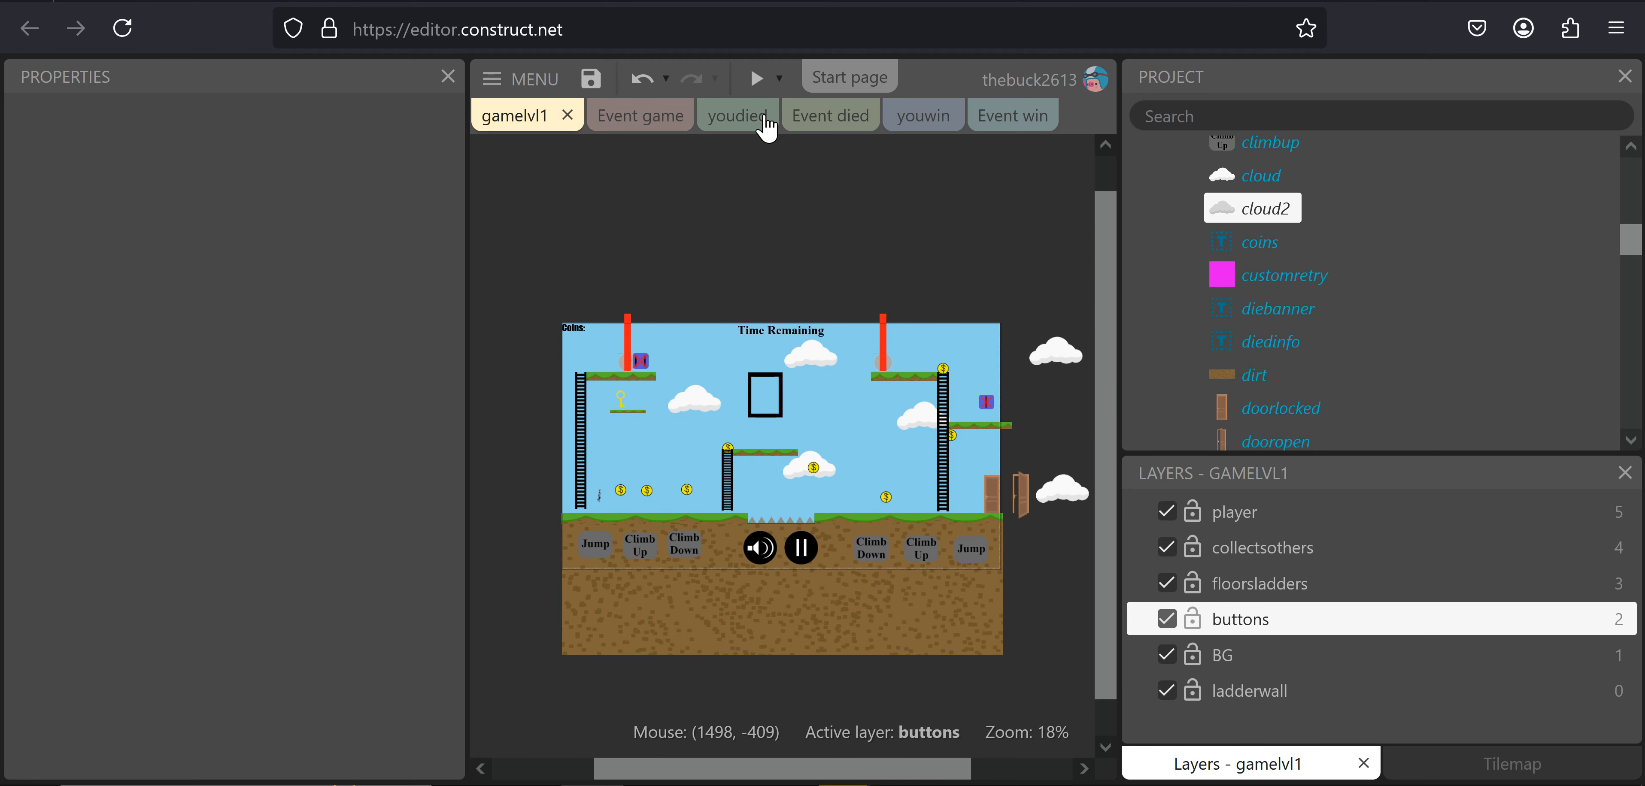
pyautogui.click(756, 77)
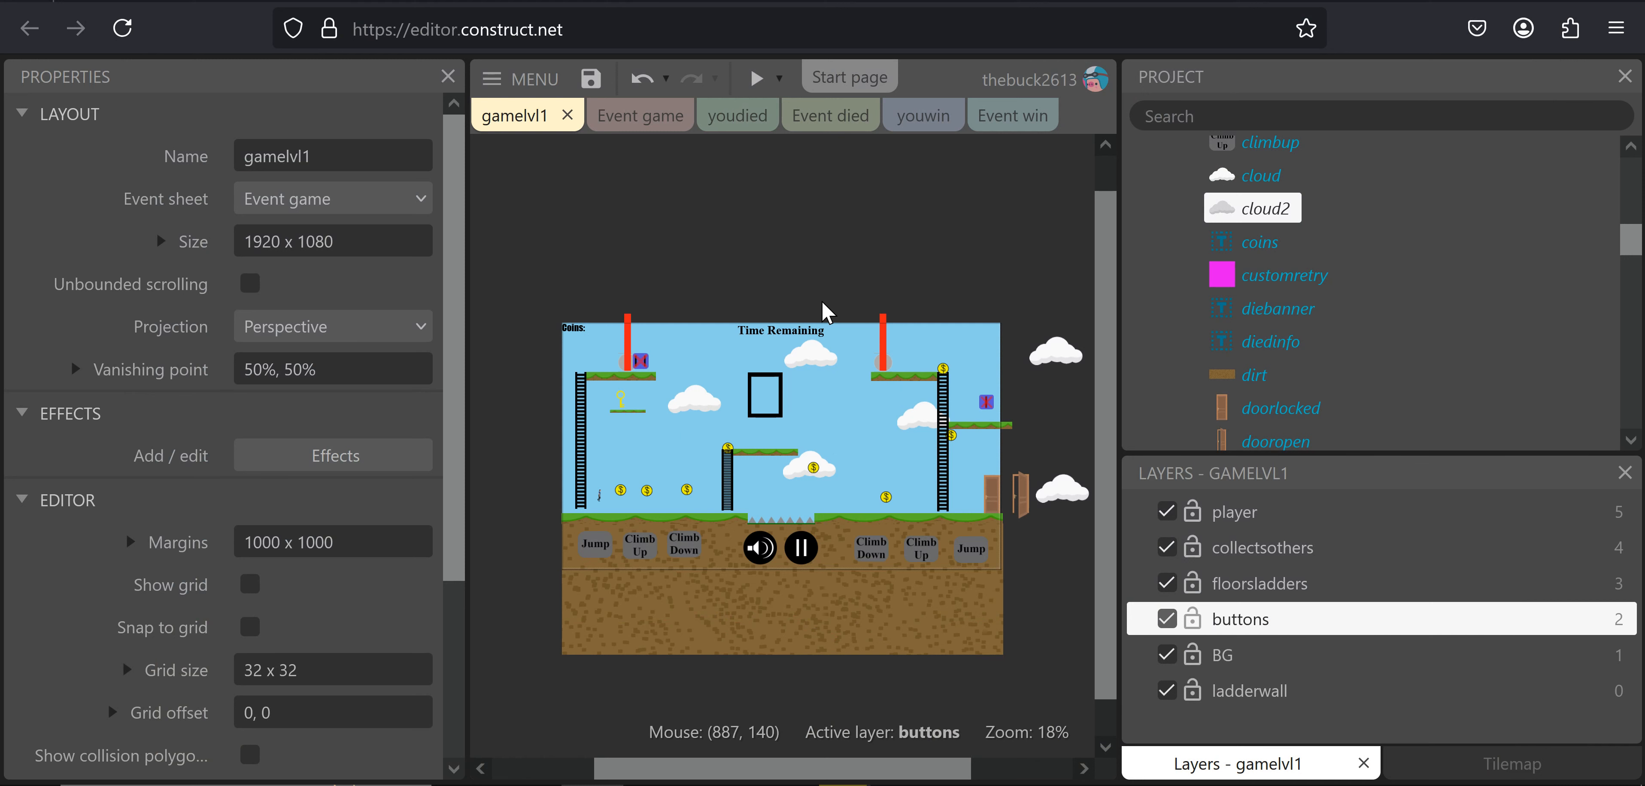
# Open the youdied layout, fit it in view, and preview it
pyautogui.click(832, 116)
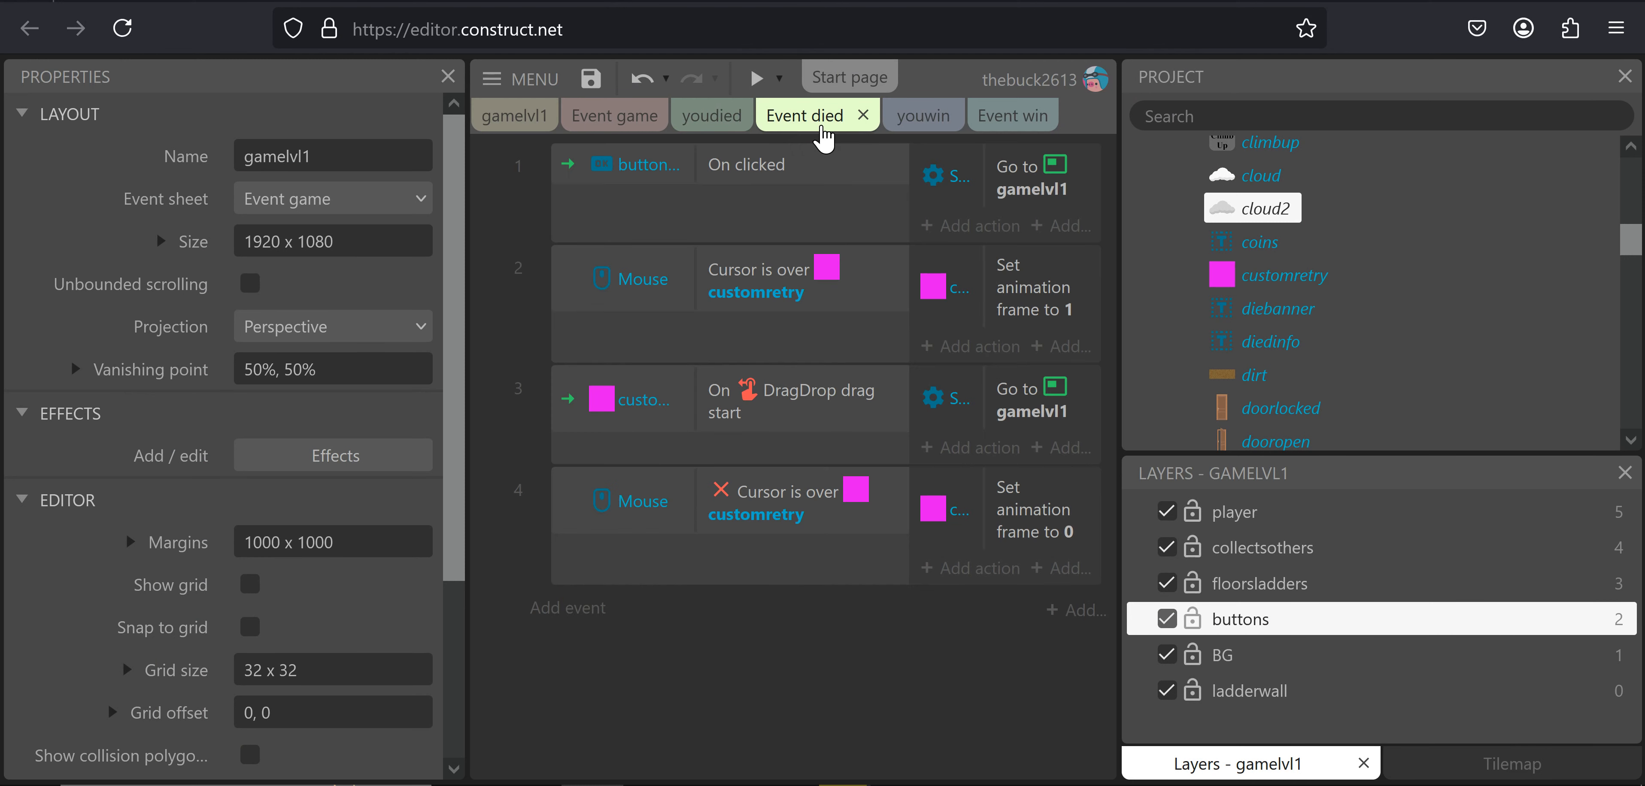
pyautogui.click(713, 117)
pyautogui.moveTo(904, 391); pyautogui.dragTo(542, 339, button='middle')
pyautogui.keyDown('ctrl'); pyautogui.scroll(-4, 753, 408); pyautogui.keyUp('ctrl')
pyautogui.keyDown('ctrl'); pyautogui.scroll(-3, 852, 434); pyautogui.keyUp('ctrl')
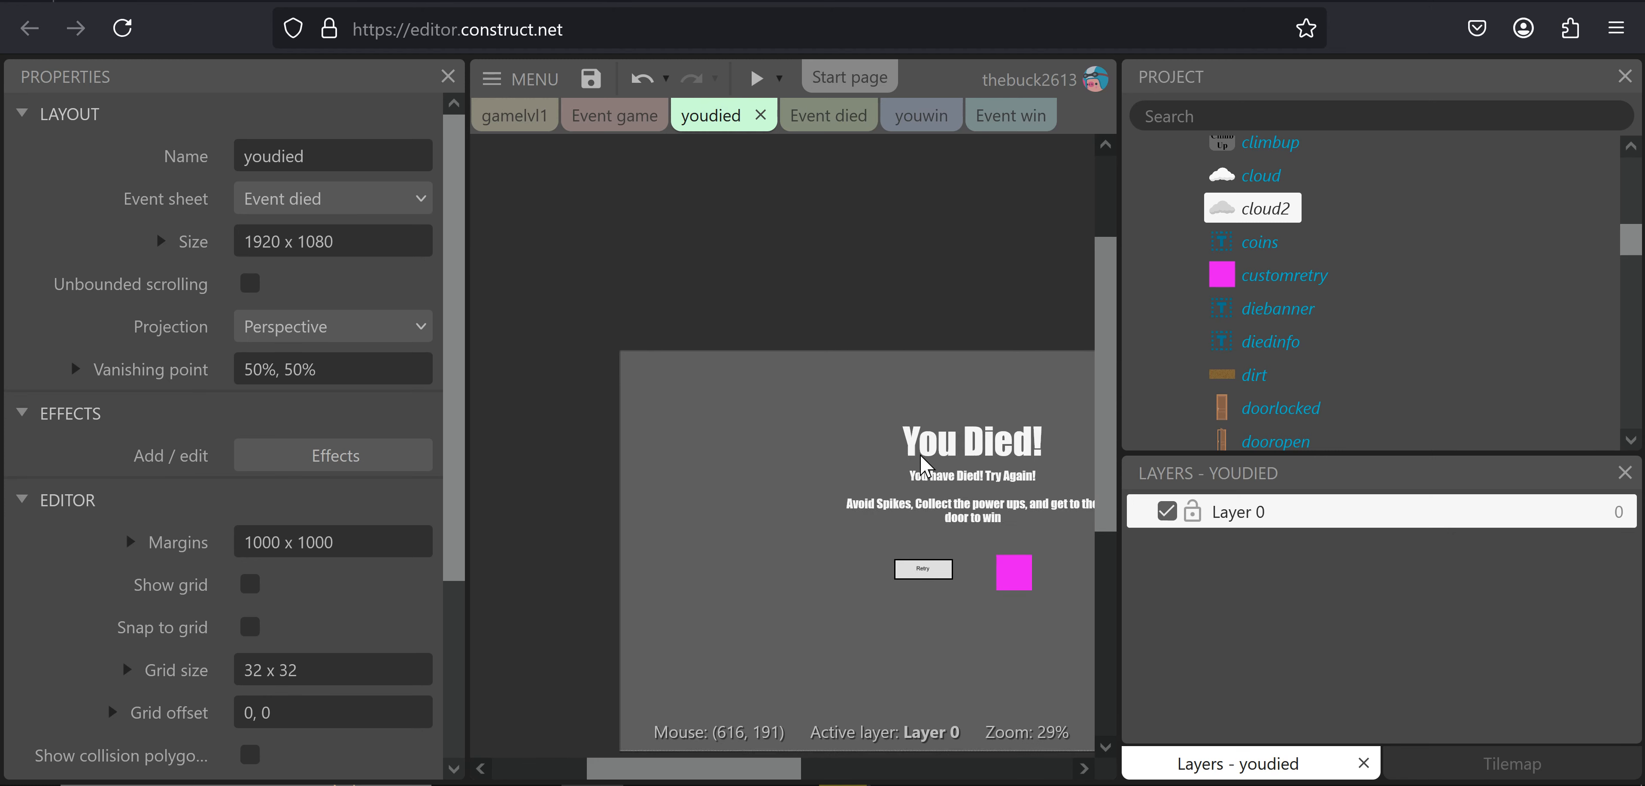
pyautogui.moveTo(856, 473); pyautogui.dragTo(785, 442, button='middle')
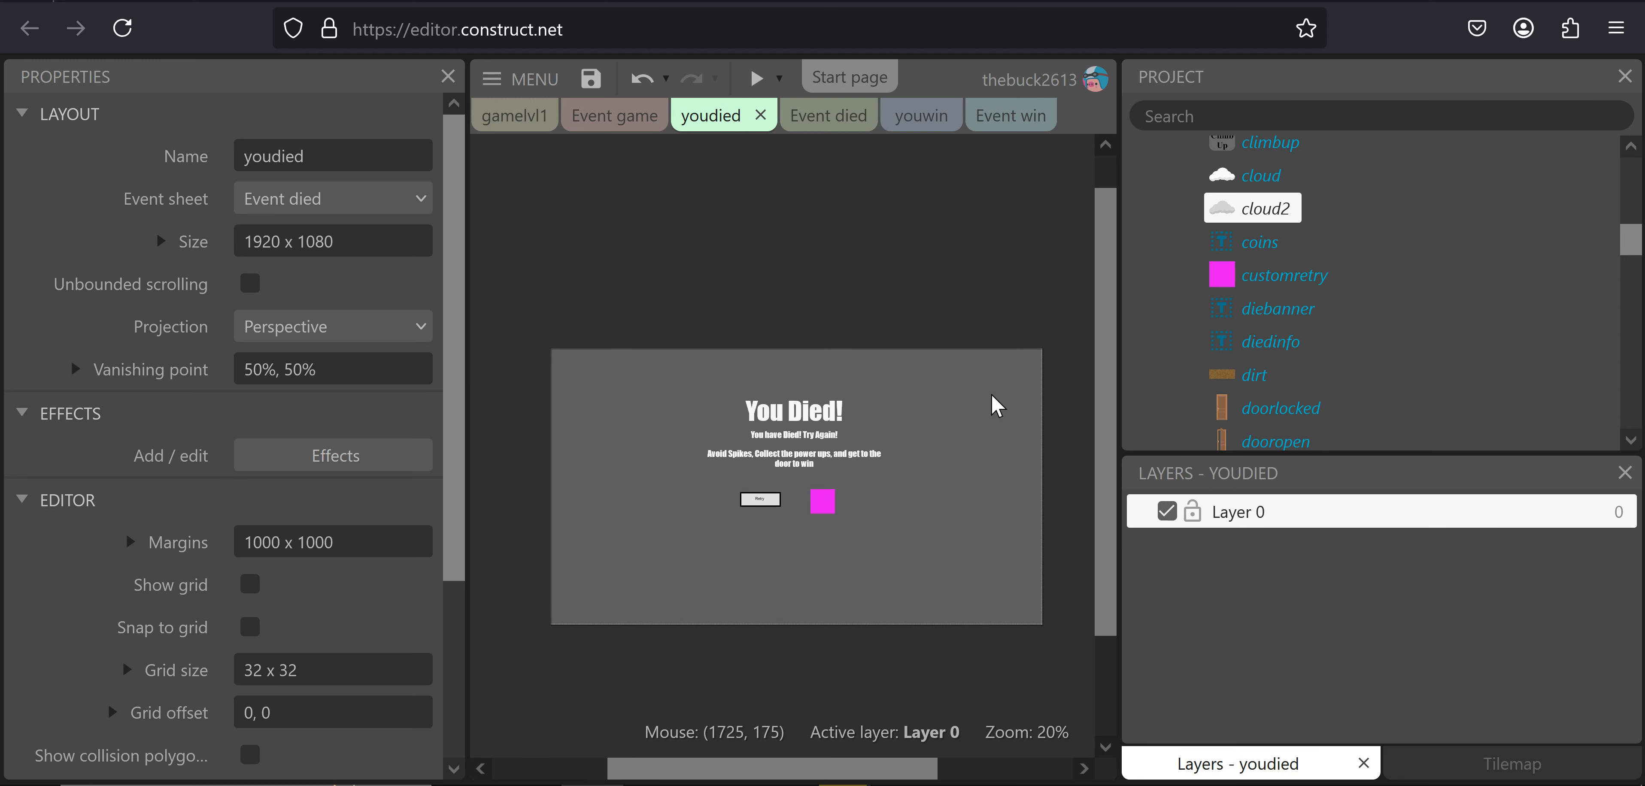
pyautogui.click(758, 78)
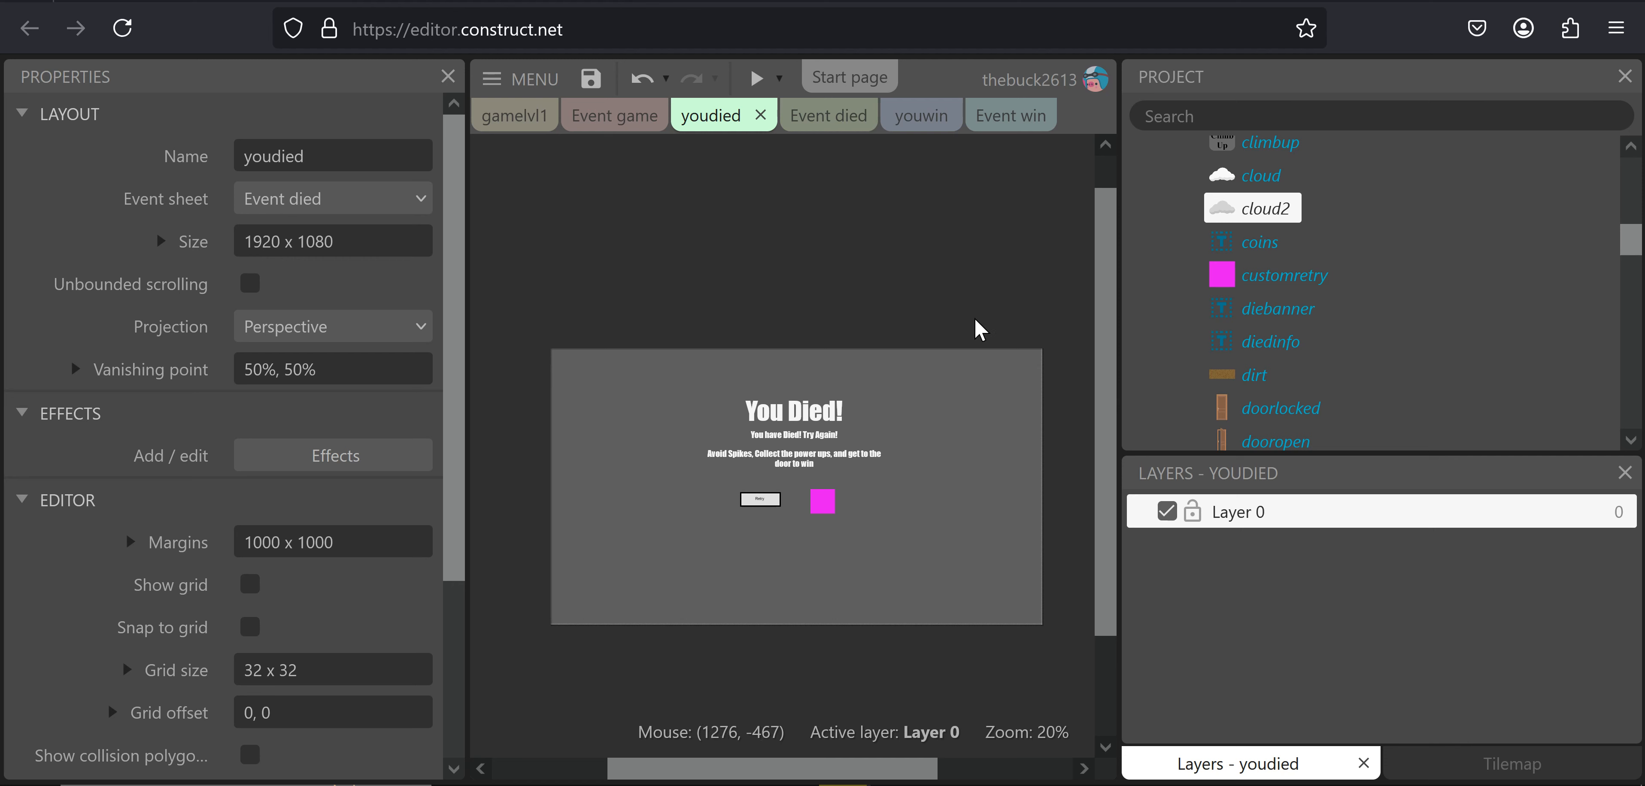
# Clone the cloud2 object type and select the resulting cloud3 in the project's object list
pyautogui.click(1239, 223)
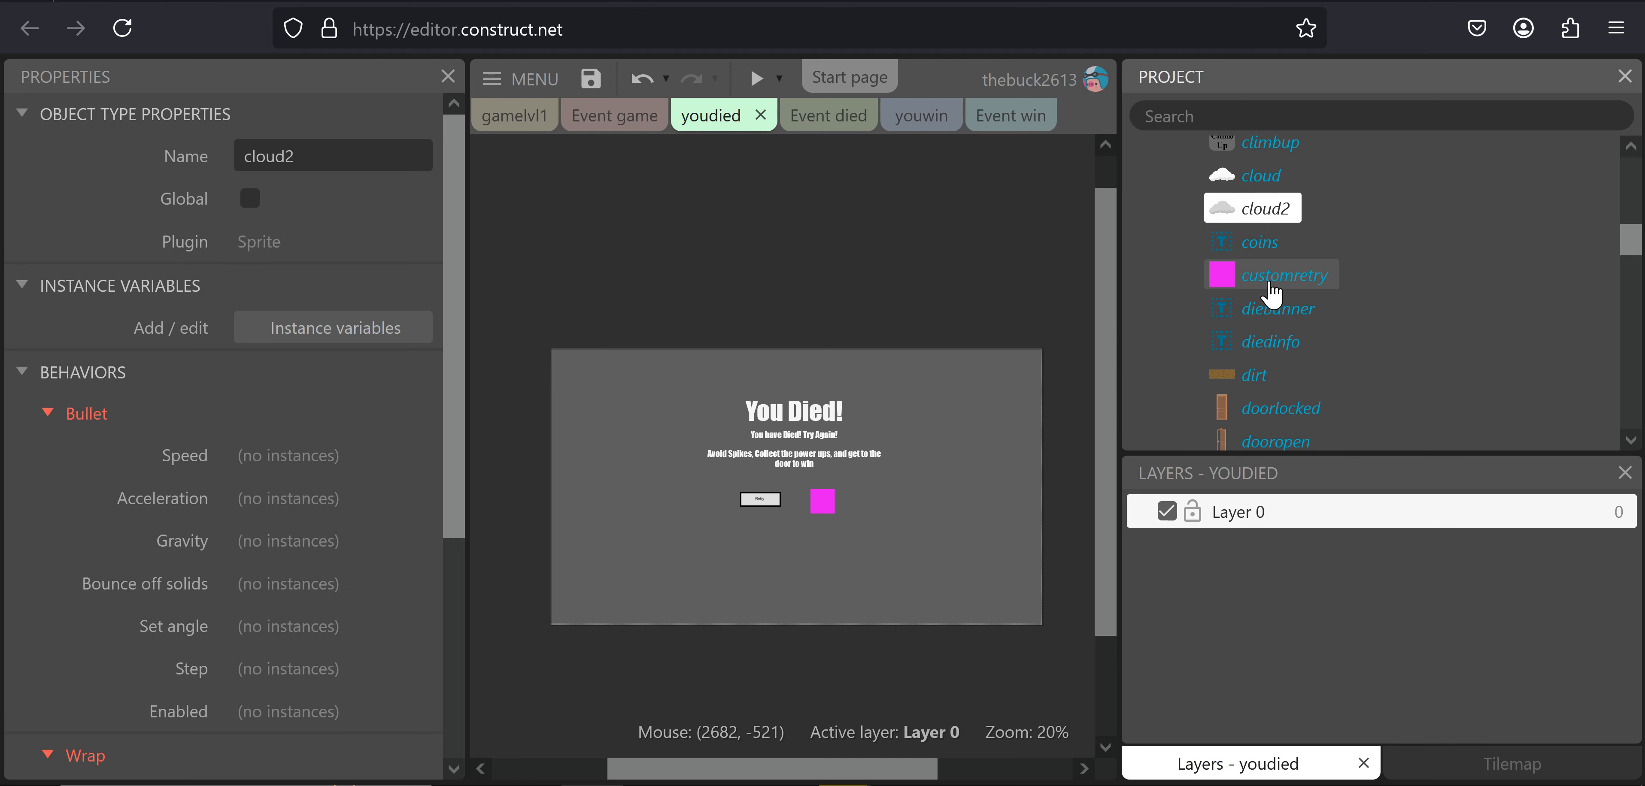
pyautogui.rightClick(1259, 224)
pyautogui.click(1325, 330)
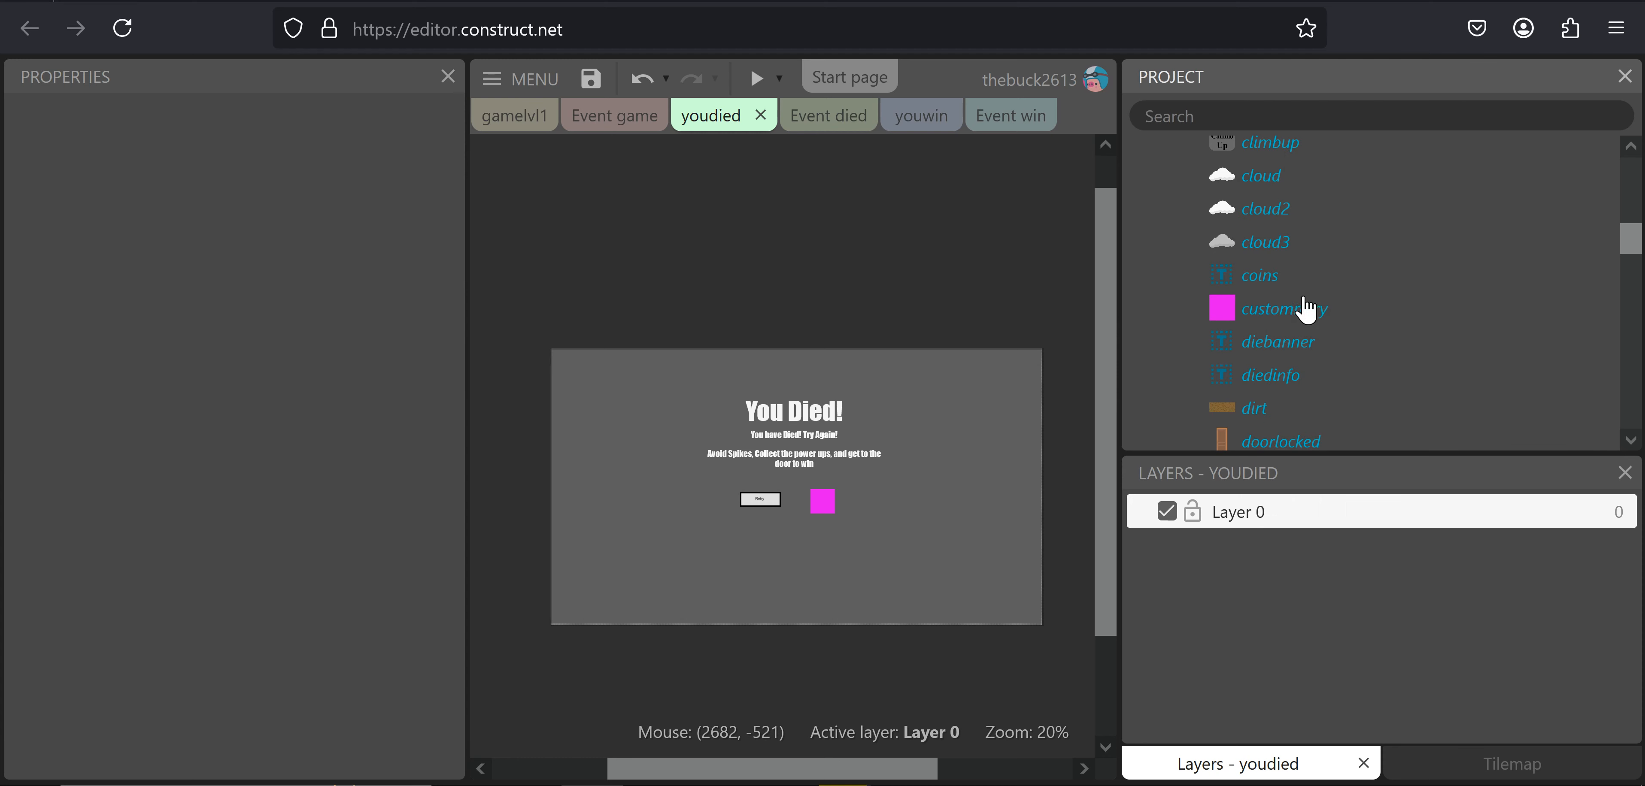
pyautogui.click(1270, 254)
pyautogui.scroll(-3, 1268, 273)
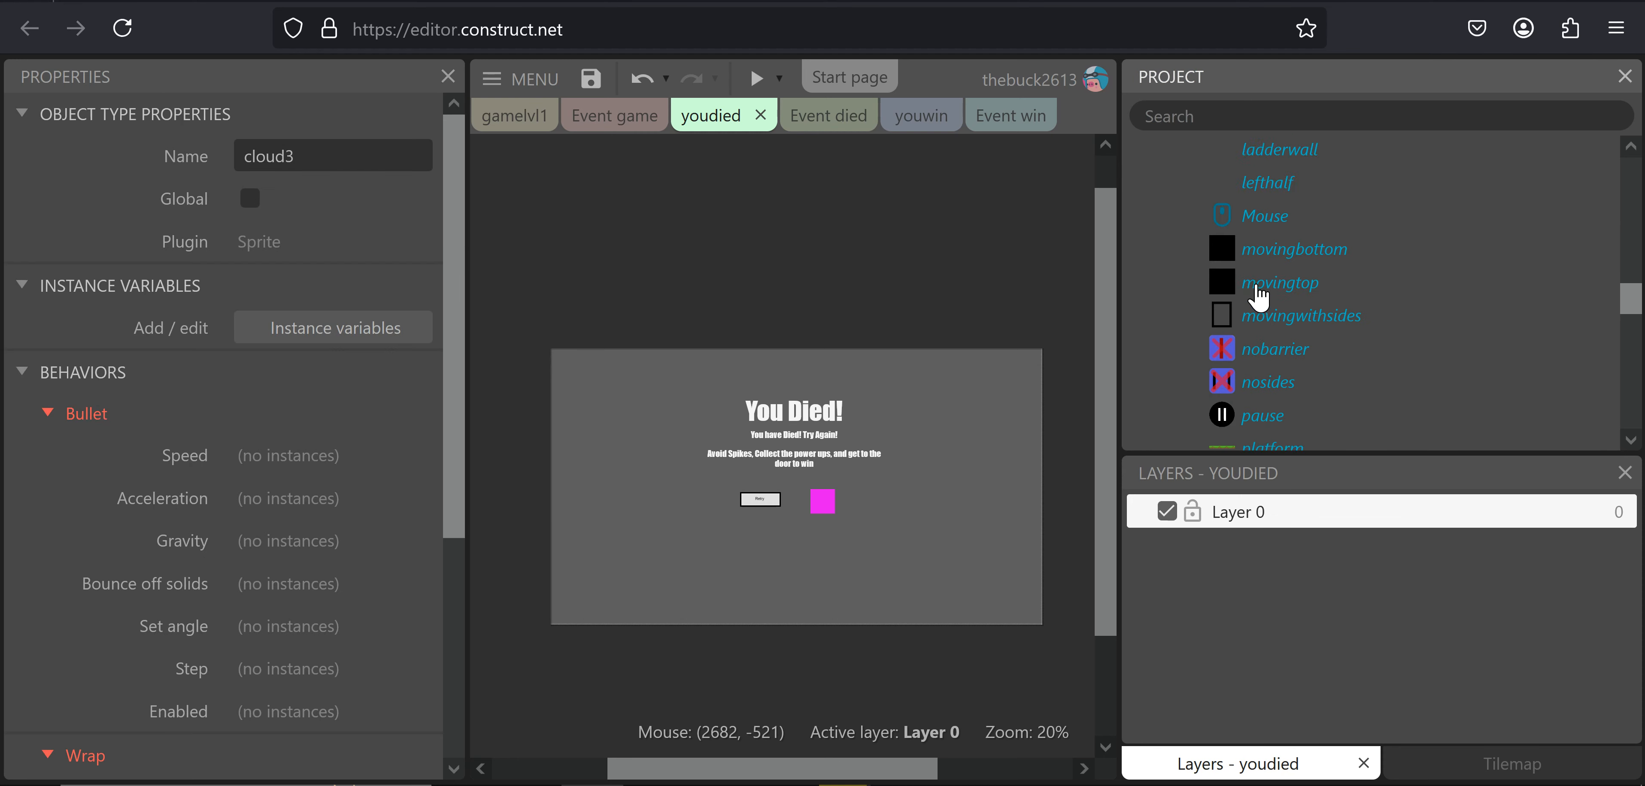
pyautogui.scroll(6, 1264, 280)
pyautogui.scroll(-2, 1264, 294)
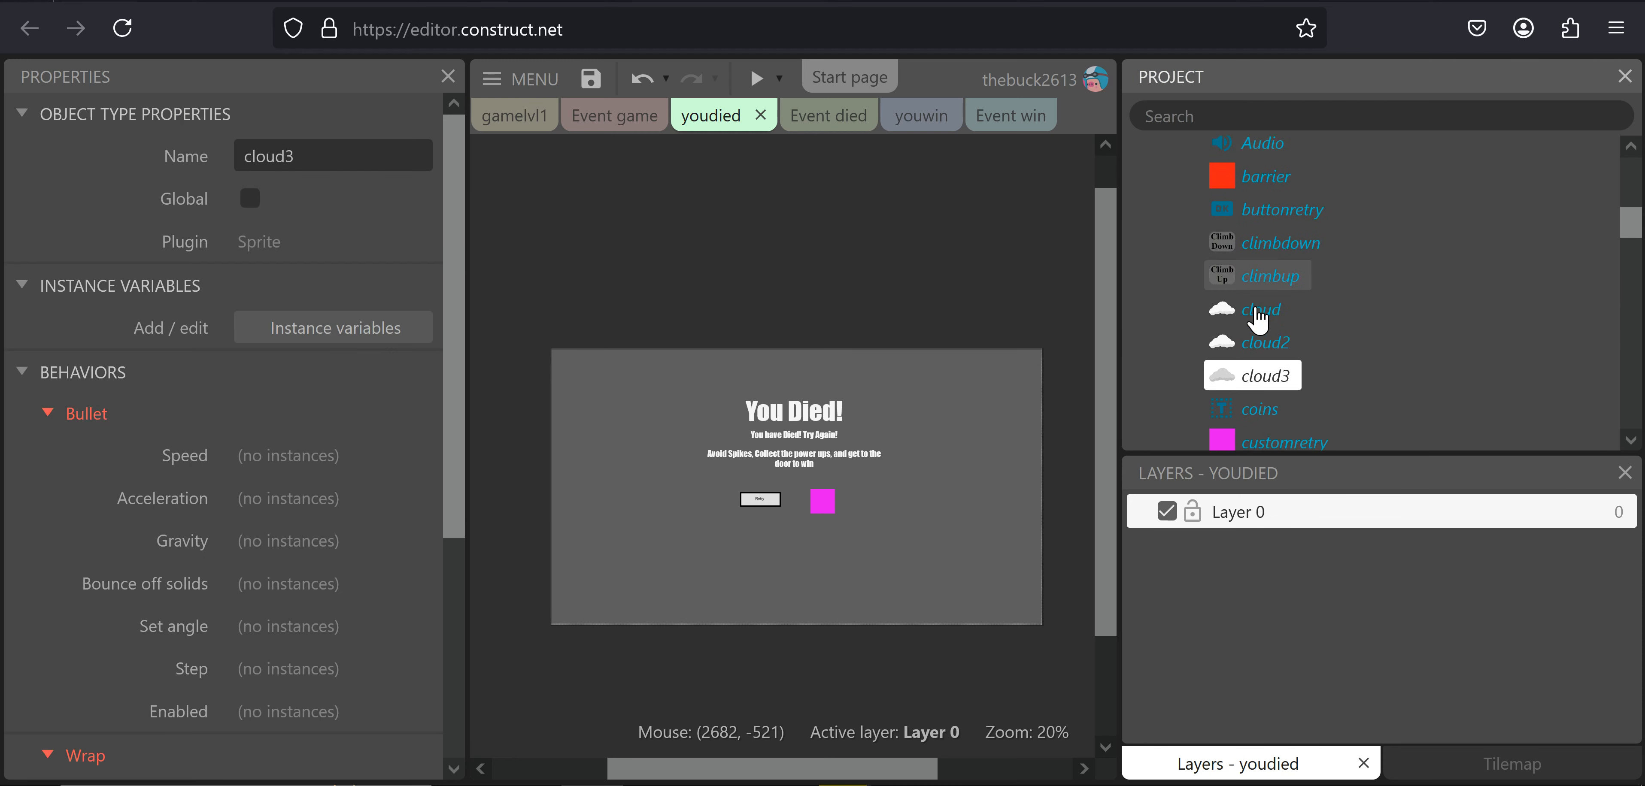
pyautogui.moveTo(956, 334); pyautogui.dragTo(938, 271, button='middle')
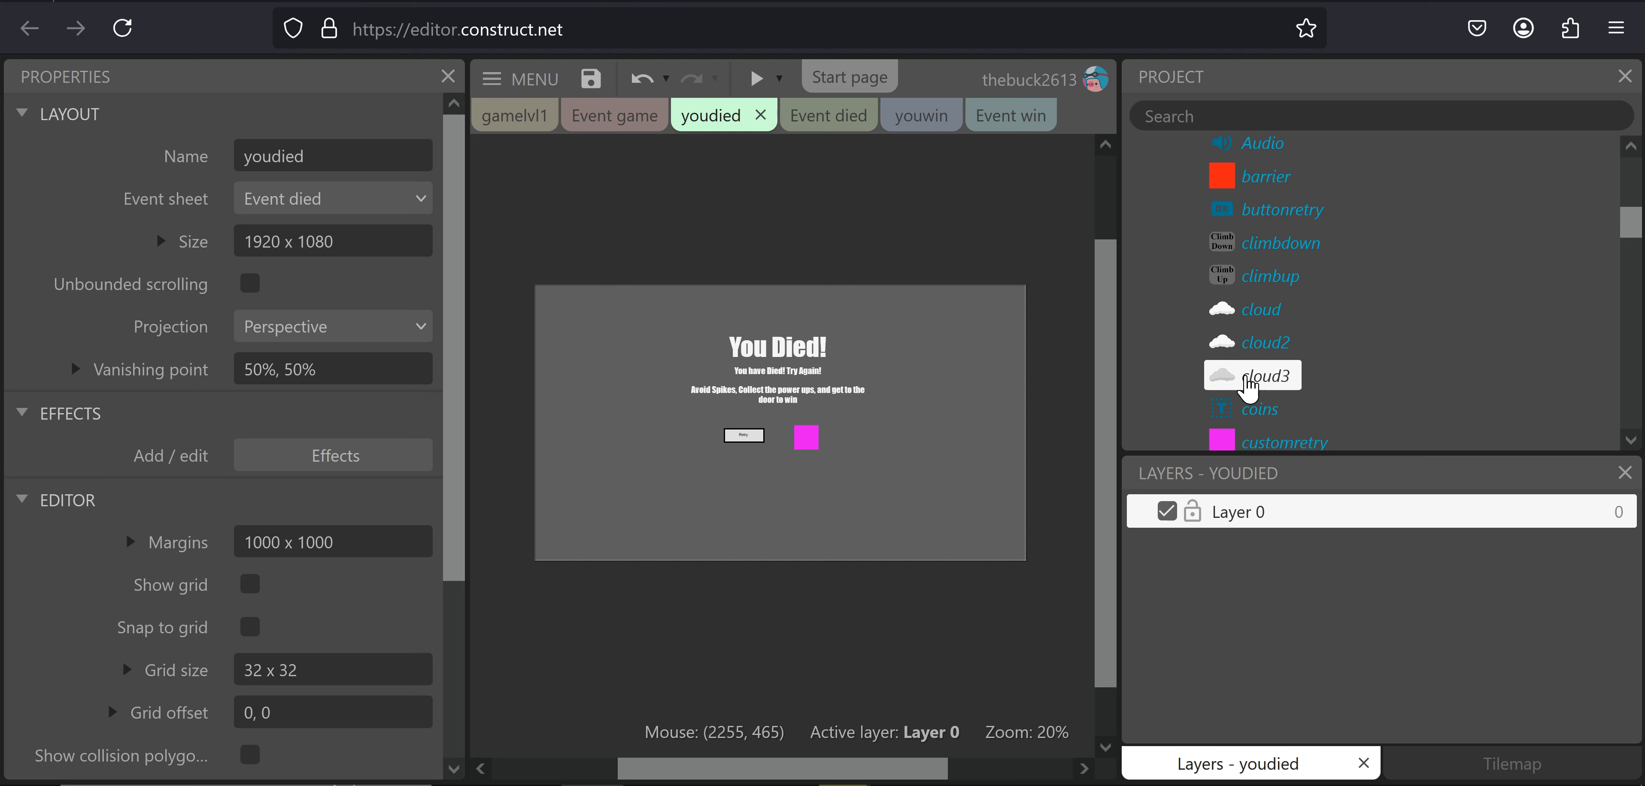
# Remove the Bullet and Wrap behaviors from cloud3
pyautogui.click(1250, 382)
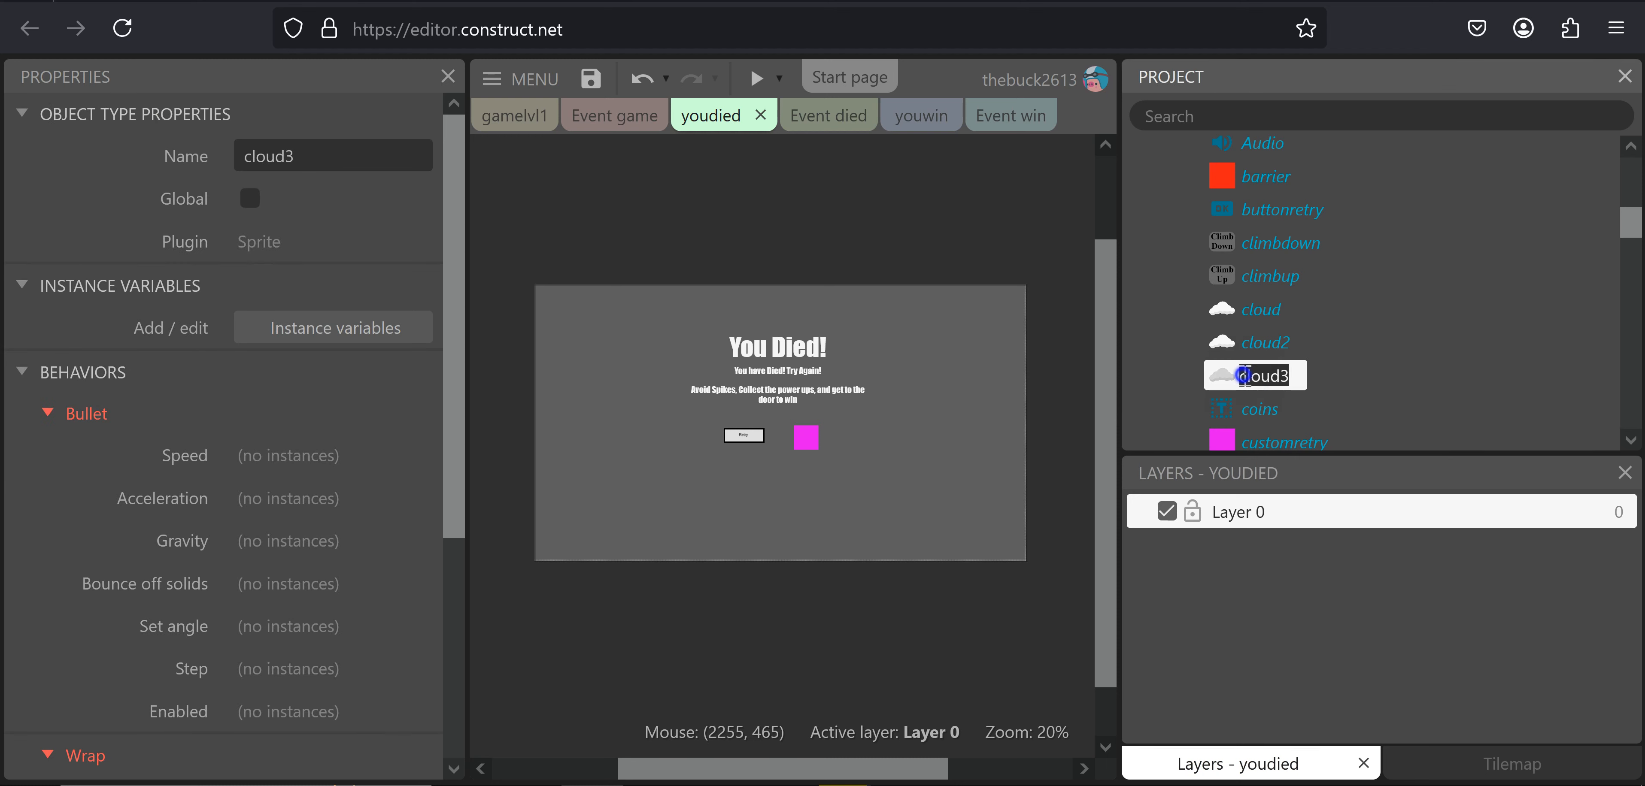
pyautogui.rightClick(1239, 376)
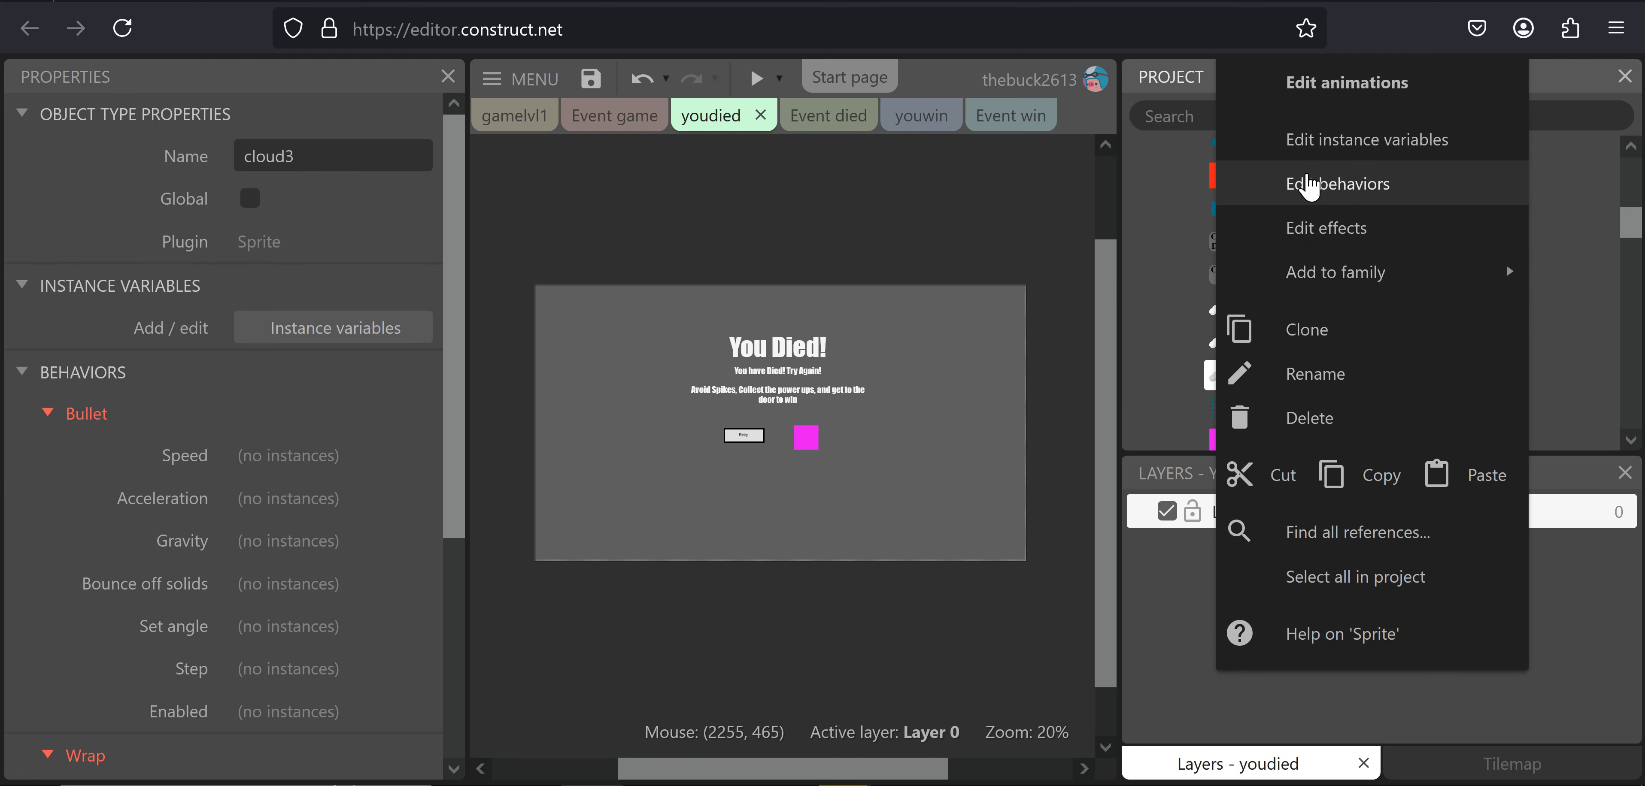
pyautogui.click(1361, 193)
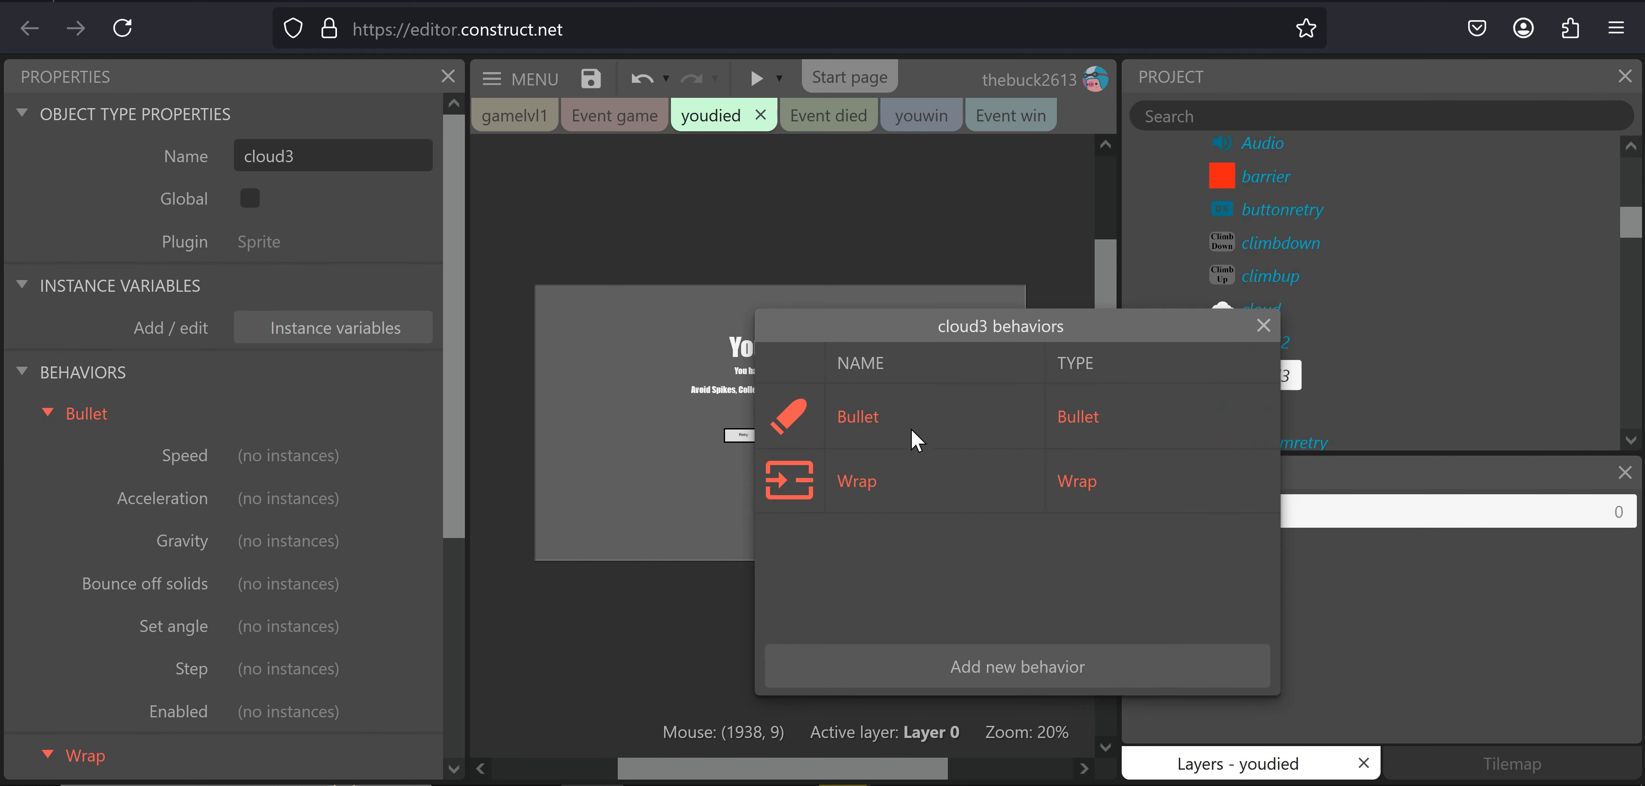
pyautogui.click(924, 439)
pyautogui.press('Delete')
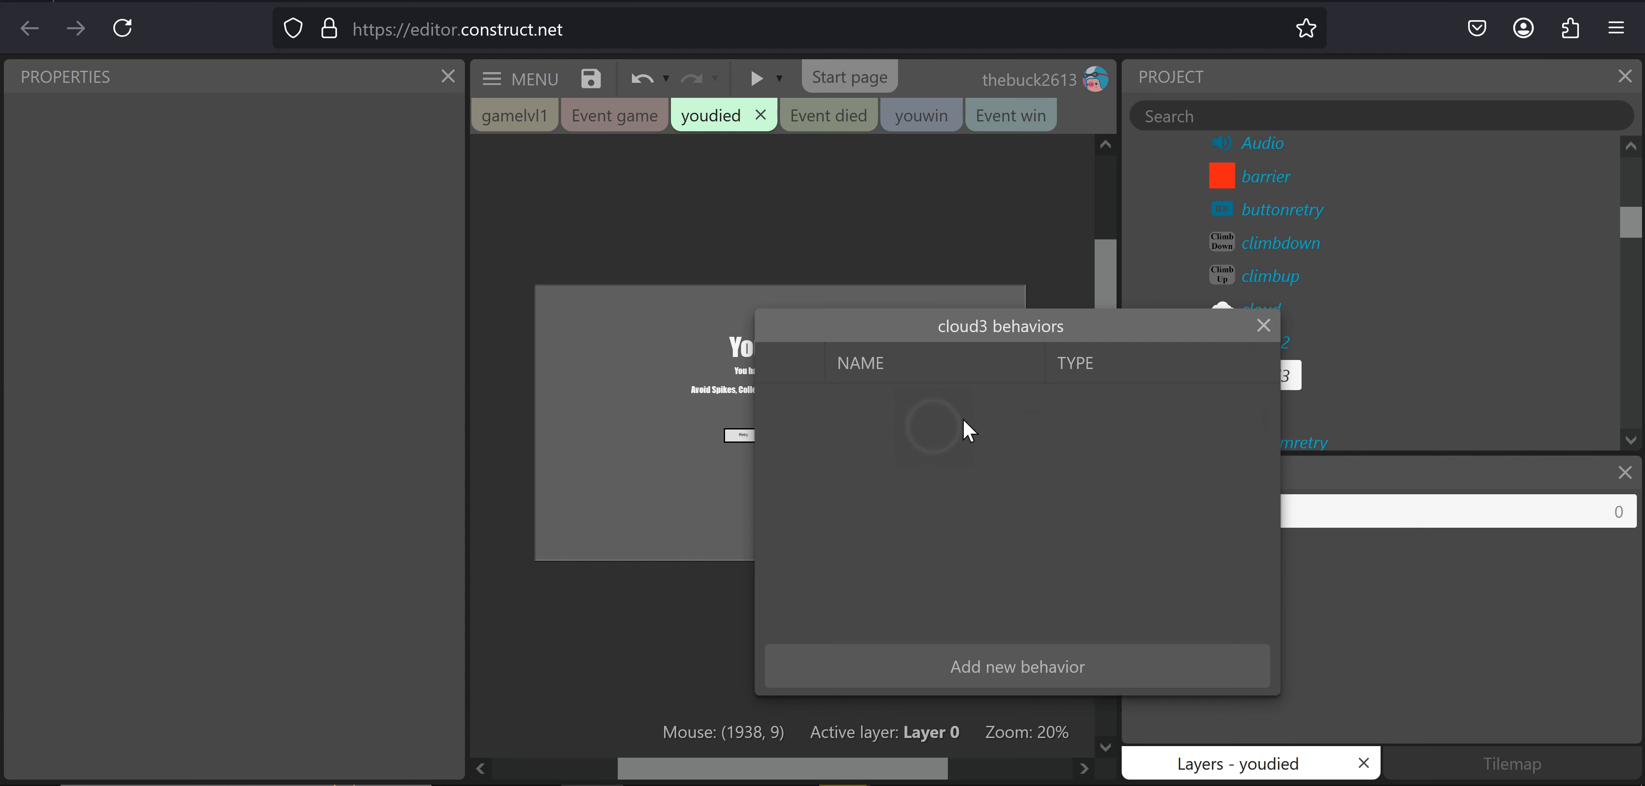
pyautogui.click(1263, 329)
# Rename the cloud3 object type as deathcloud
pyautogui.click(1262, 386)
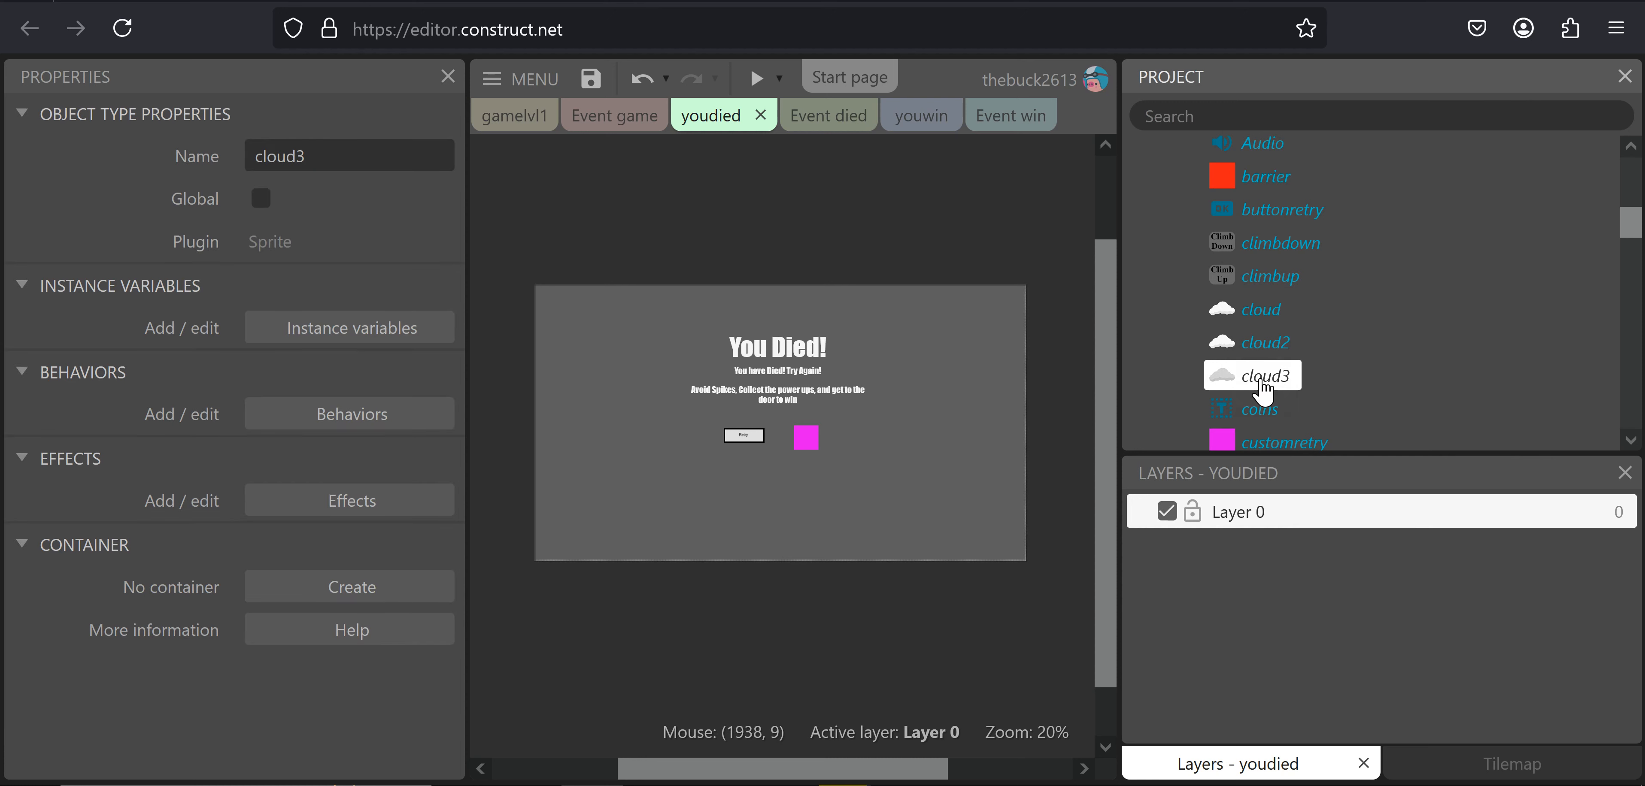
pyautogui.click(1271, 378)
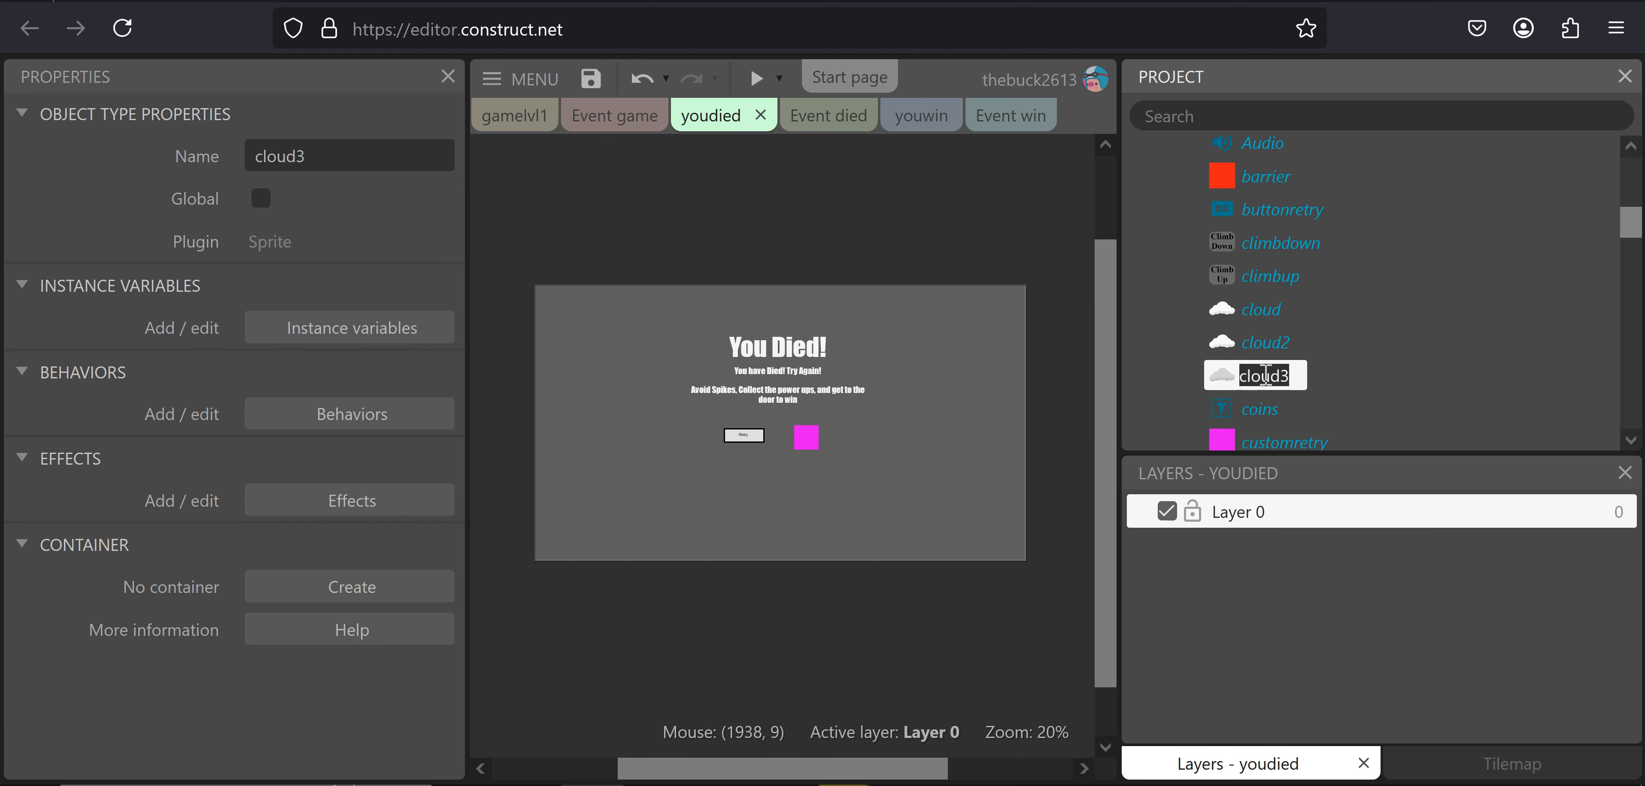
pyautogui.write('deathcloud')
pyautogui.press('Return')
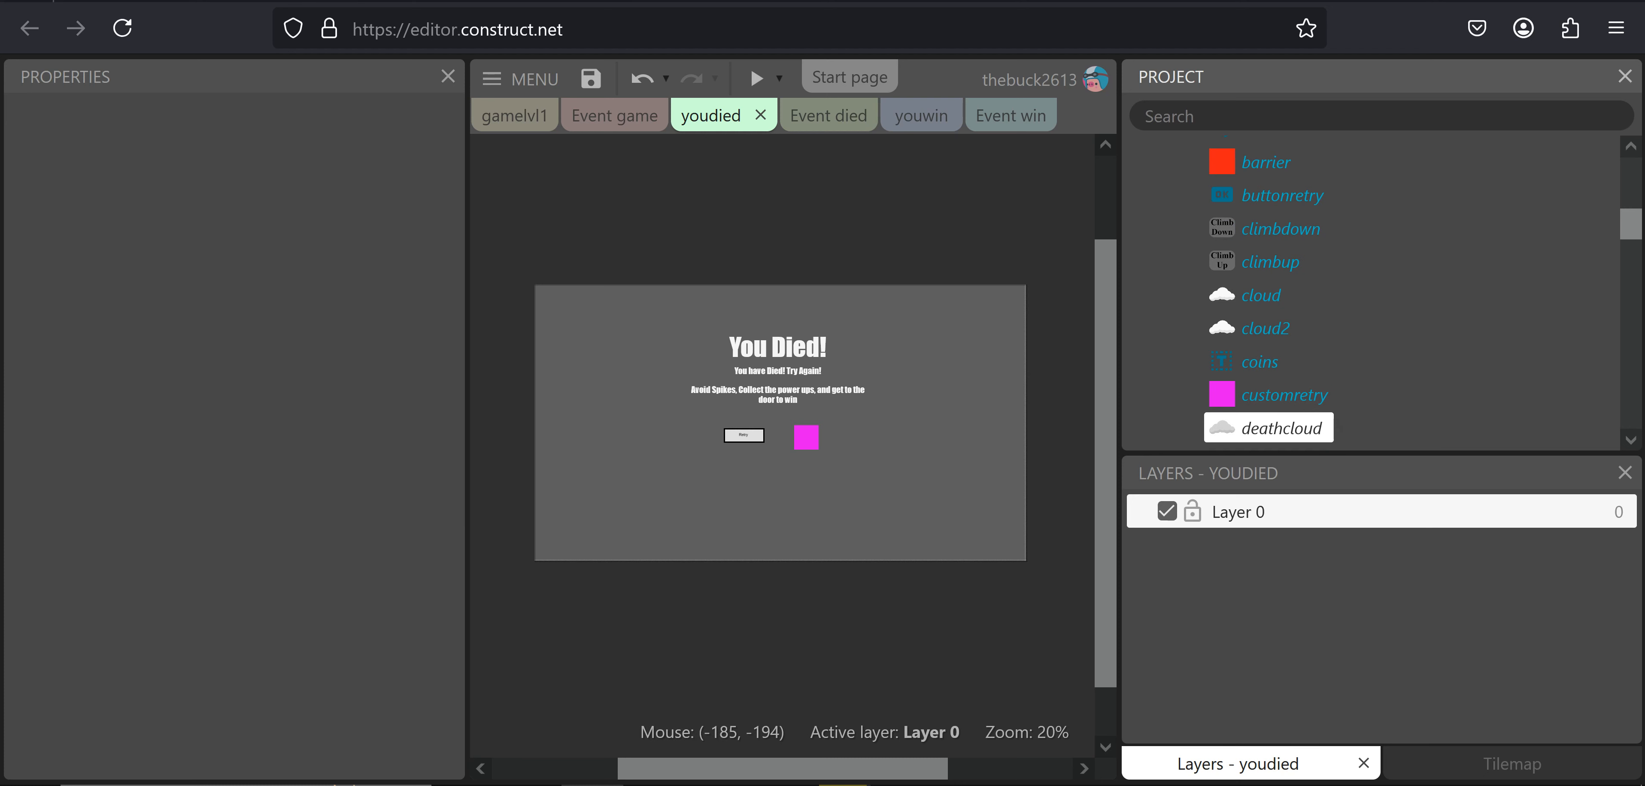
# Place a deathcloud in youdied, enlarge it to about 1510 x 817 at 1207, 826, and duplicate it at 624, 826
pyautogui.moveTo(1276, 449); pyautogui.dragTo(1013, 550)
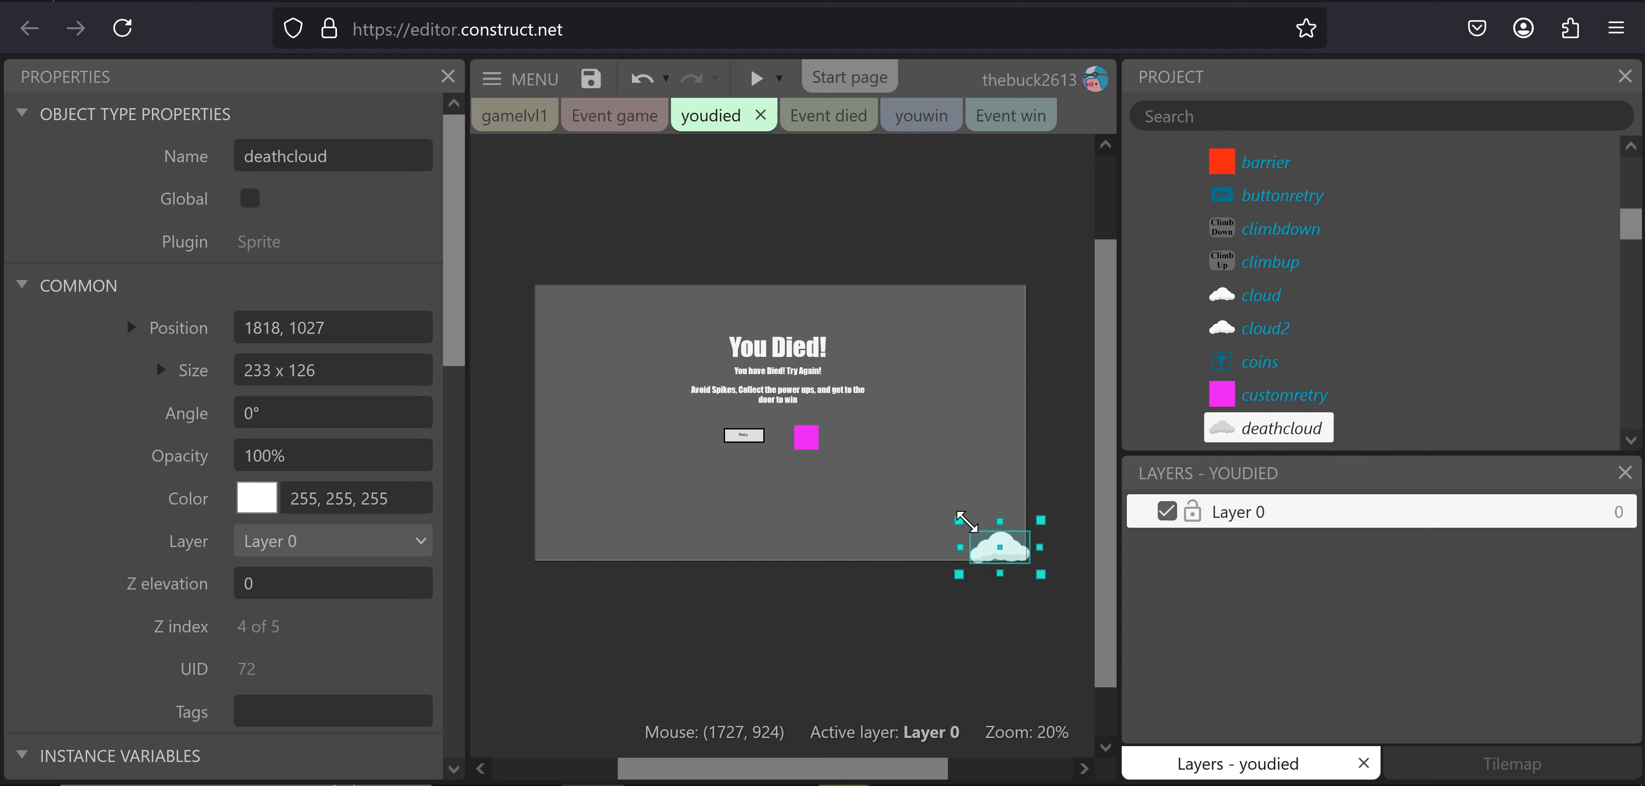
pyautogui.moveTo(959, 520); pyautogui.dragTo(664, 323)
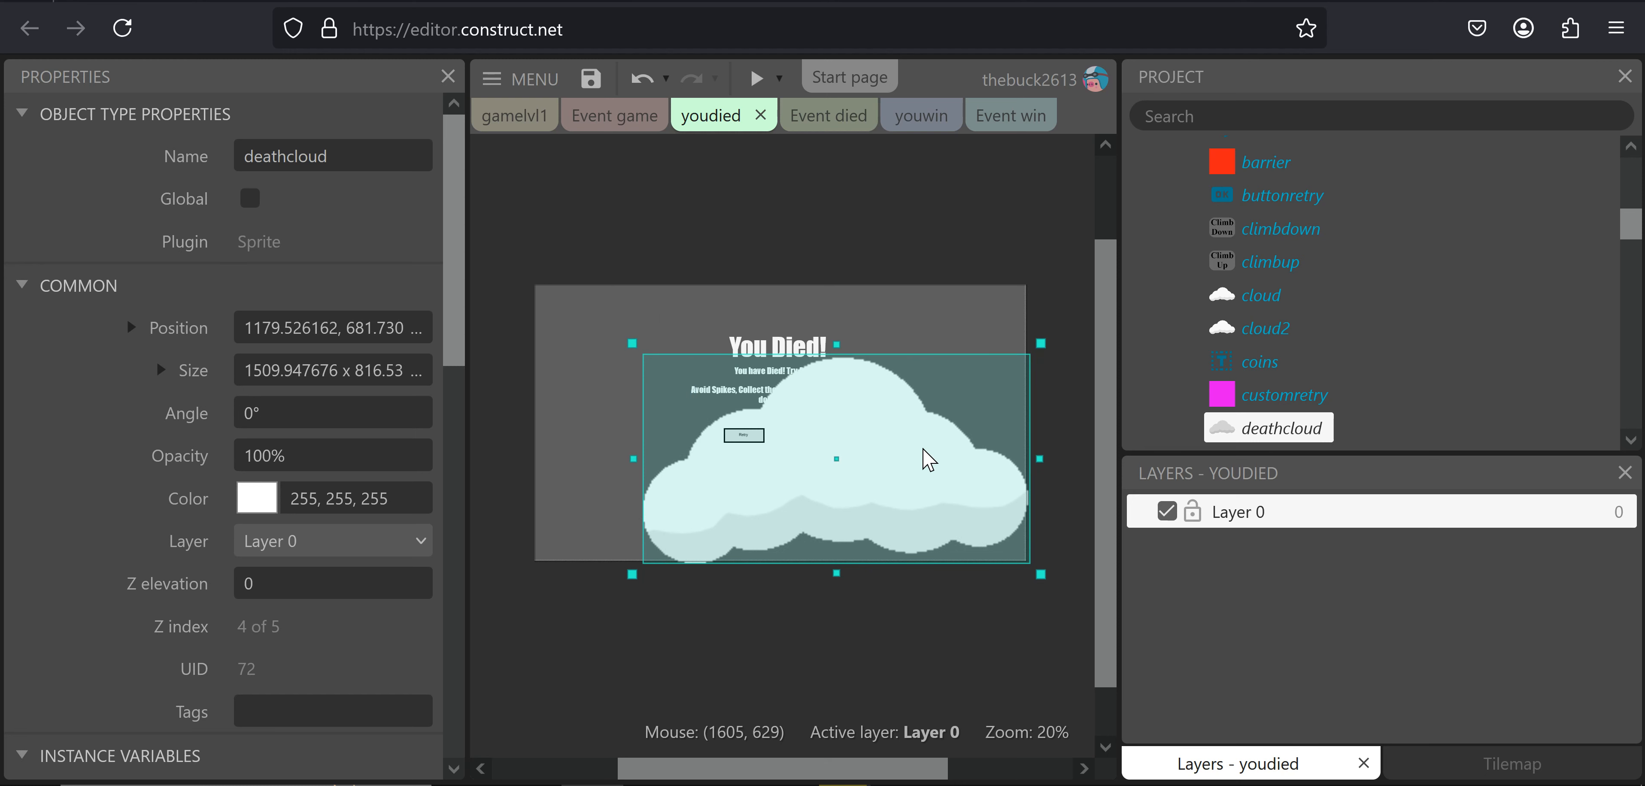
pyautogui.moveTo(924, 458); pyautogui.dragTo(921, 487)
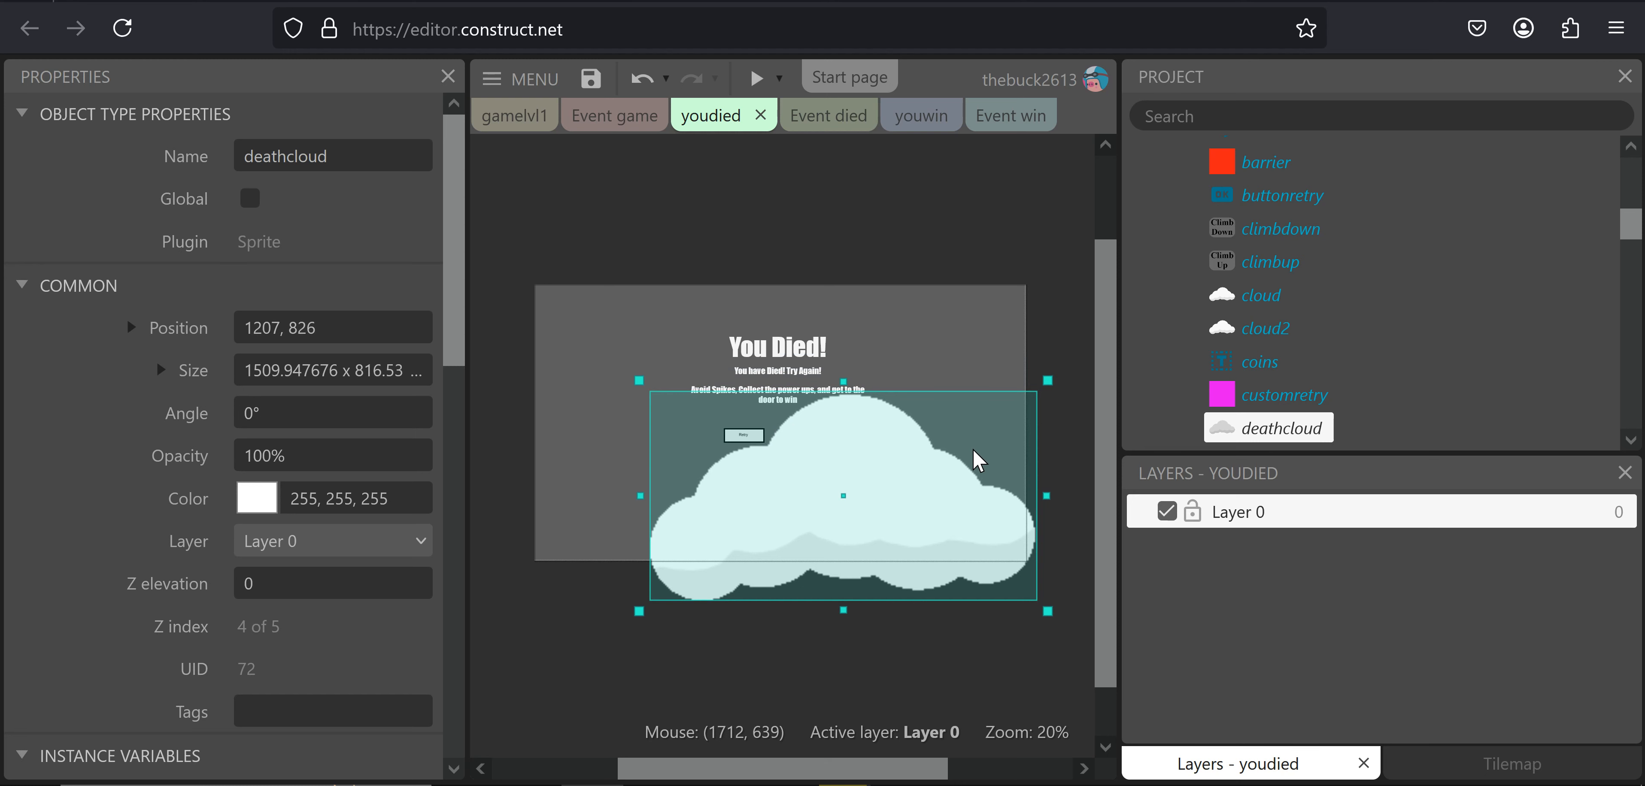
pyautogui.keyDown('ctrl'); pyautogui.moveTo(934, 483); pyautogui.dragTo(829, 471); pyautogui.keyUp('ctrl')
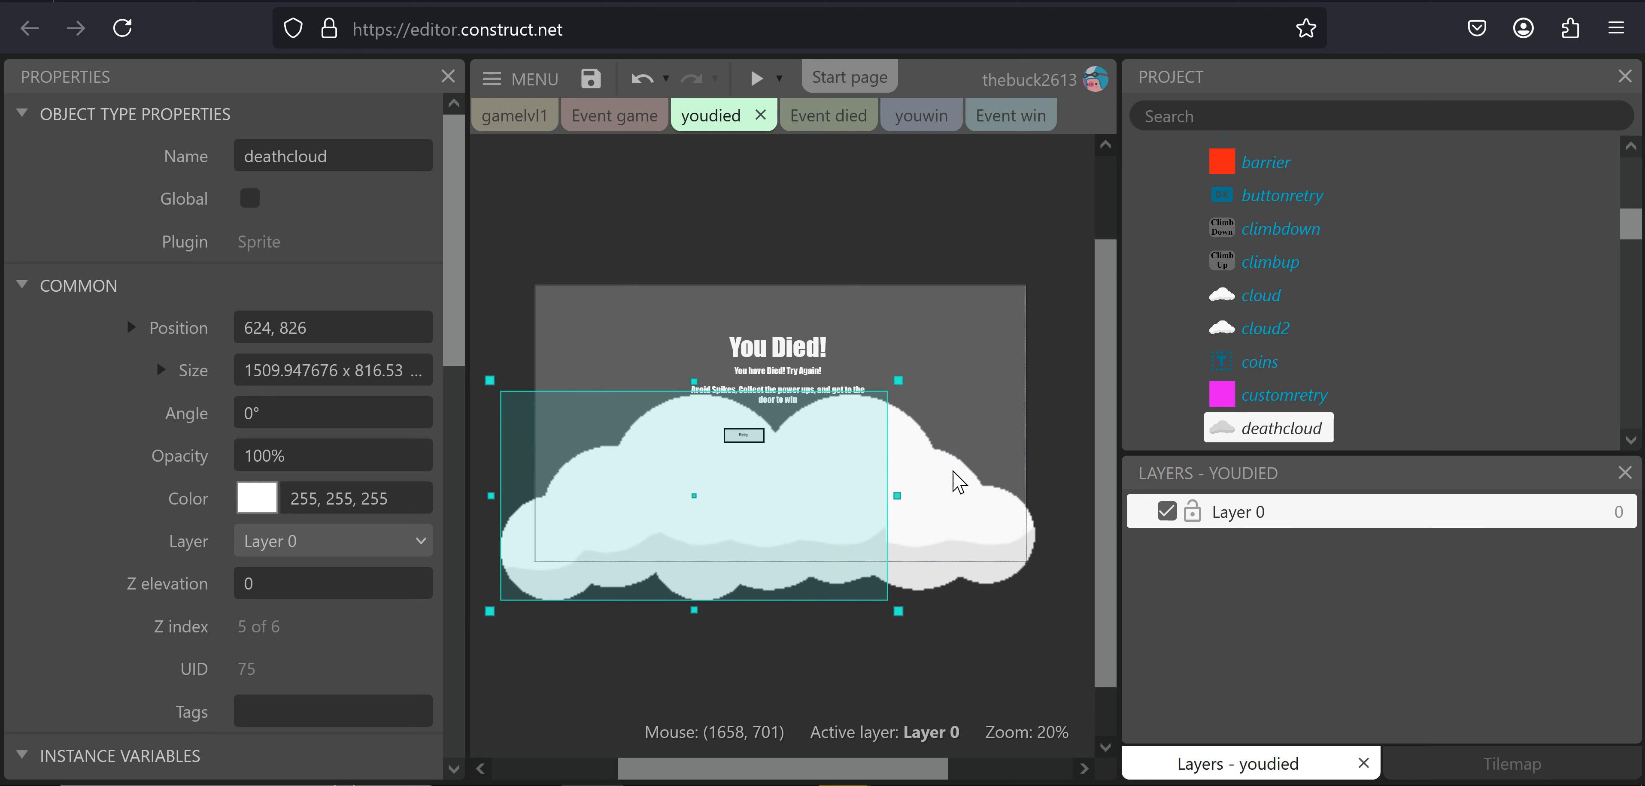
# Build a middle row of two duplicated deathclouds scaled to about 1247 x 674, one at 1253, 440 and one to its left
pyautogui.click(972, 517)
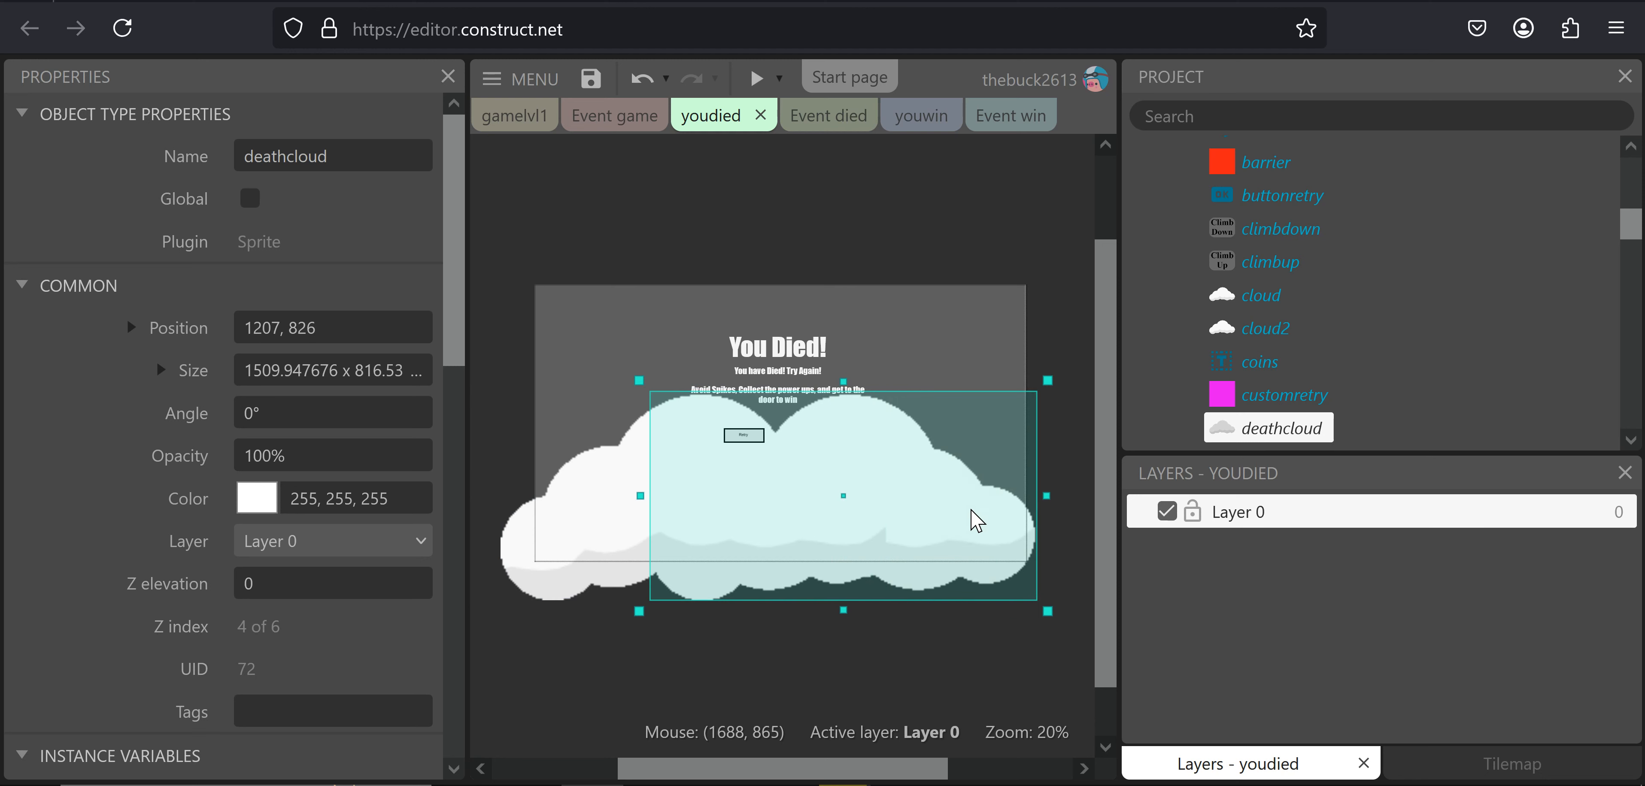
pyautogui.keyDown('ctrl'); pyautogui.moveTo(932, 430); pyautogui.dragTo(1035, 431); pyautogui.keyUp('ctrl')
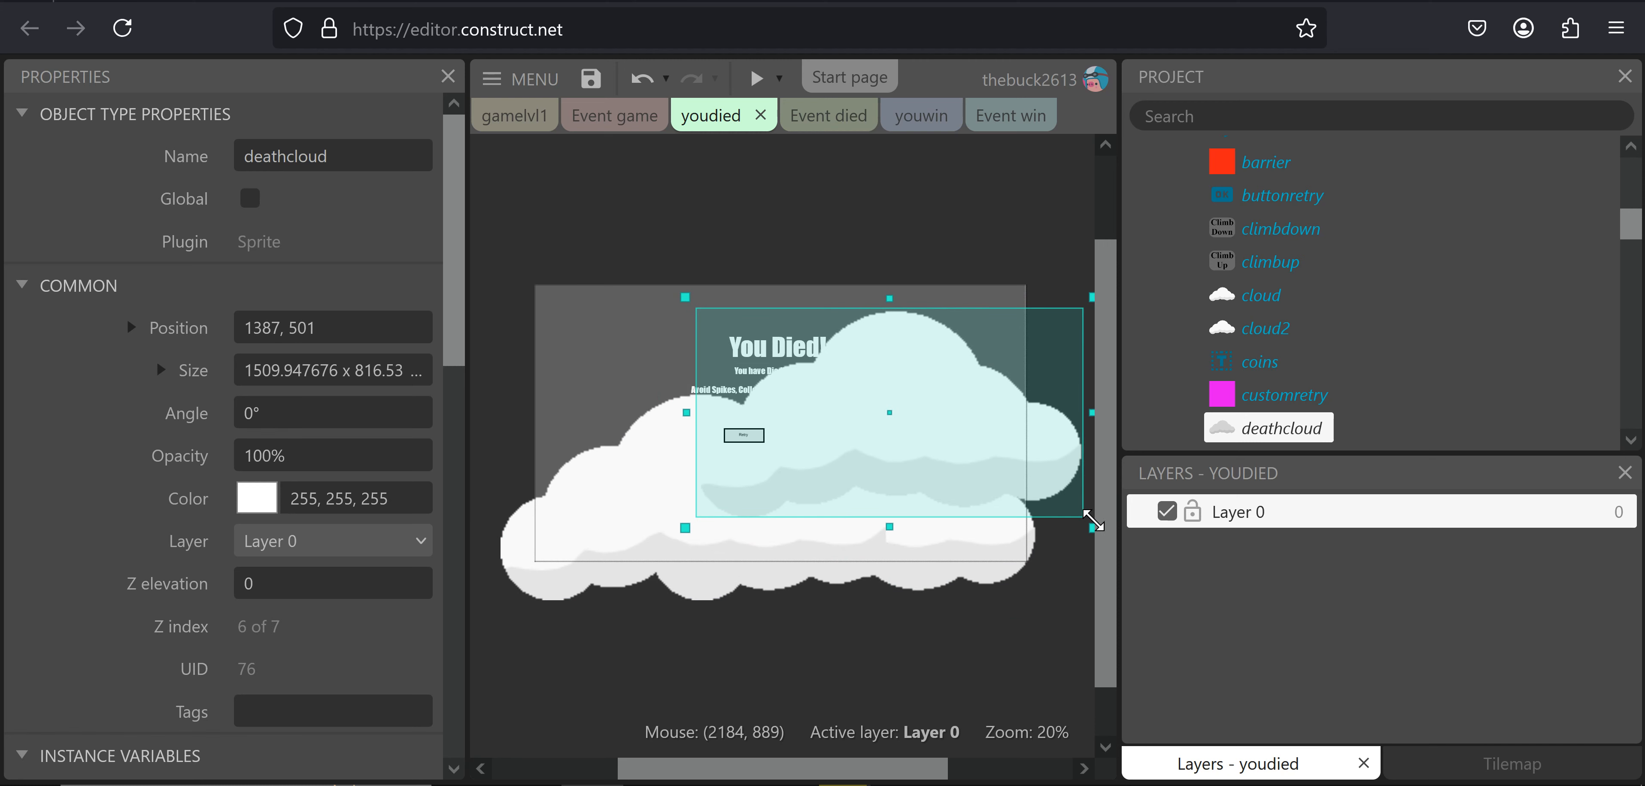
pyautogui.moveTo(1086, 527); pyautogui.dragTo(863, 476)
pyautogui.moveTo(753, 421)
pyautogui.mouseDown()
pyautogui.moveTo(790, 436)
pyautogui.moveTo(757, 437)
pyautogui.moveTo(755, 397)
pyautogui.moveTo(770, 403)
pyautogui.mouseUp()
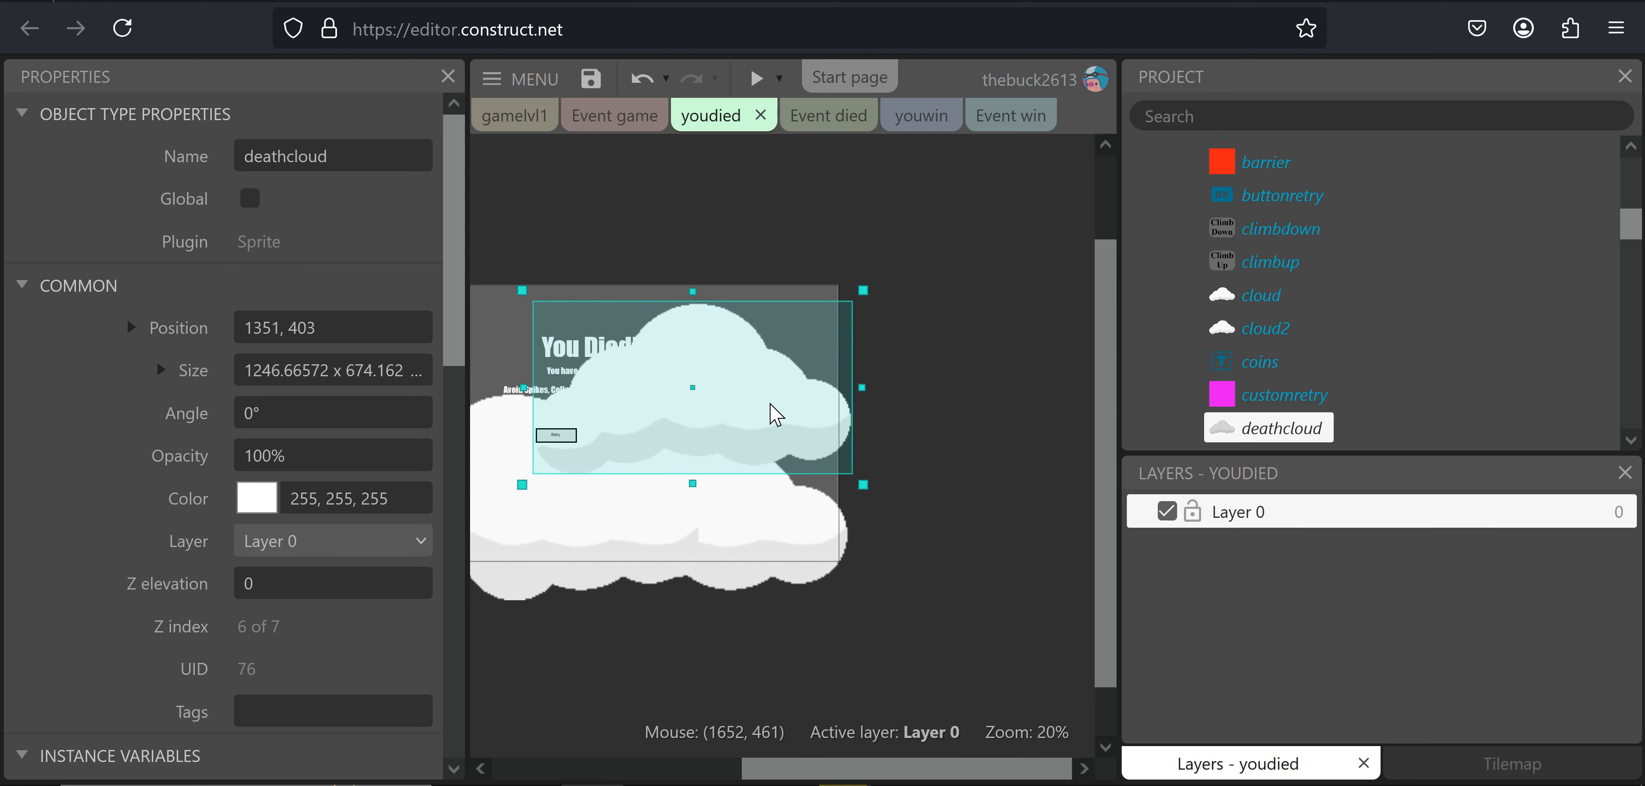
pyautogui.moveTo(1043, 417); pyautogui.dragTo(1083, 471, button='middle')
pyautogui.moveTo(870, 465); pyautogui.dragTo(838, 482)
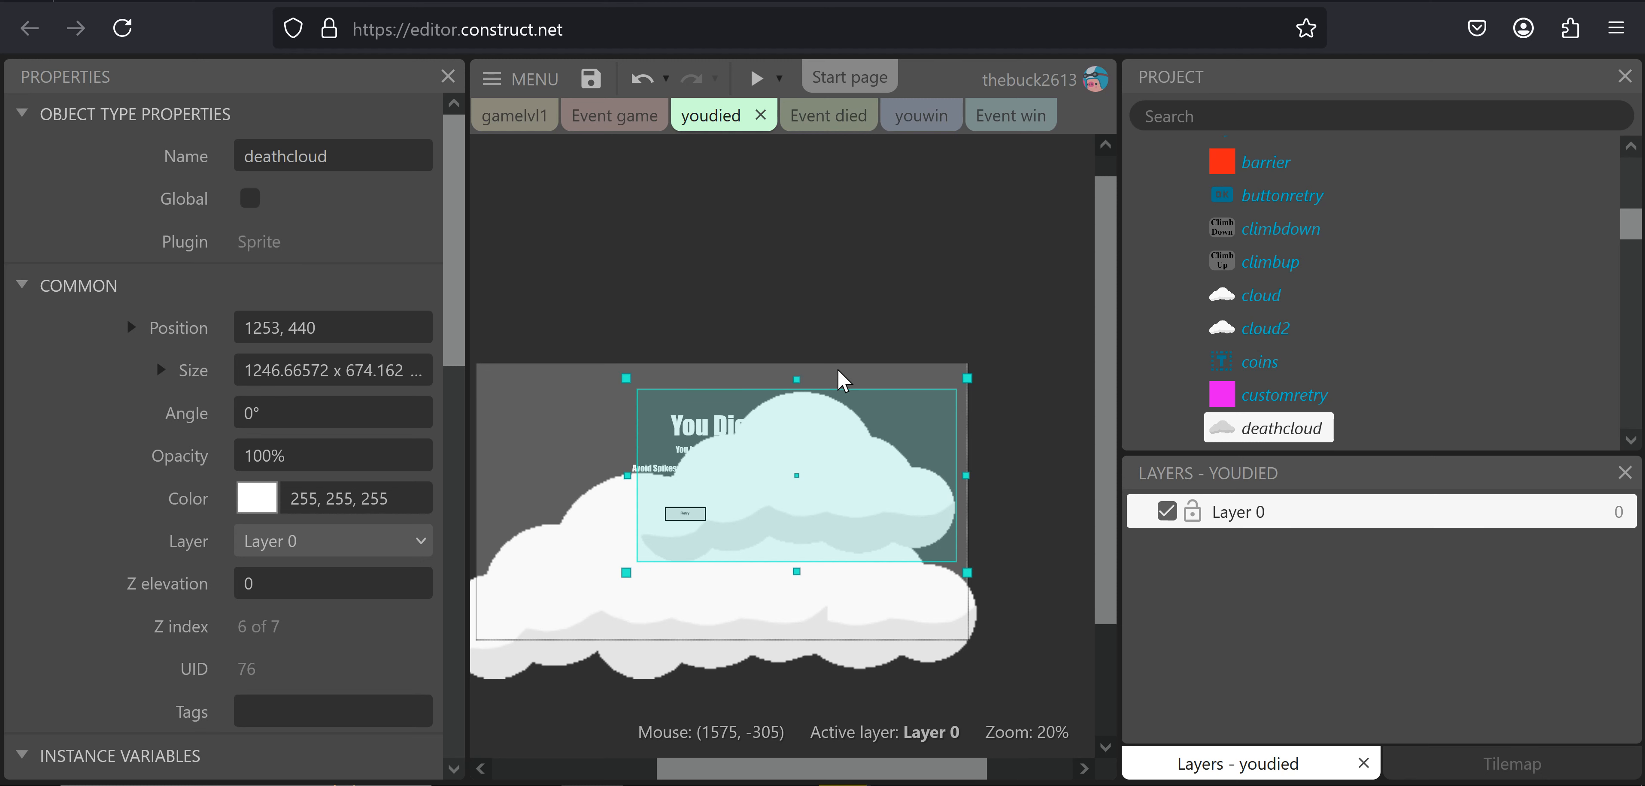
pyautogui.keyDown('ctrl'); pyautogui.moveTo(782, 454); pyautogui.dragTo(656, 453); pyautogui.keyUp('ctrl')
# Add a top row of two duplicated deathclouds scaled to about 982 x 531, at 758, 147 and 1272, 147
pyautogui.moveTo(677, 464); pyautogui.dragTo(697, 400)
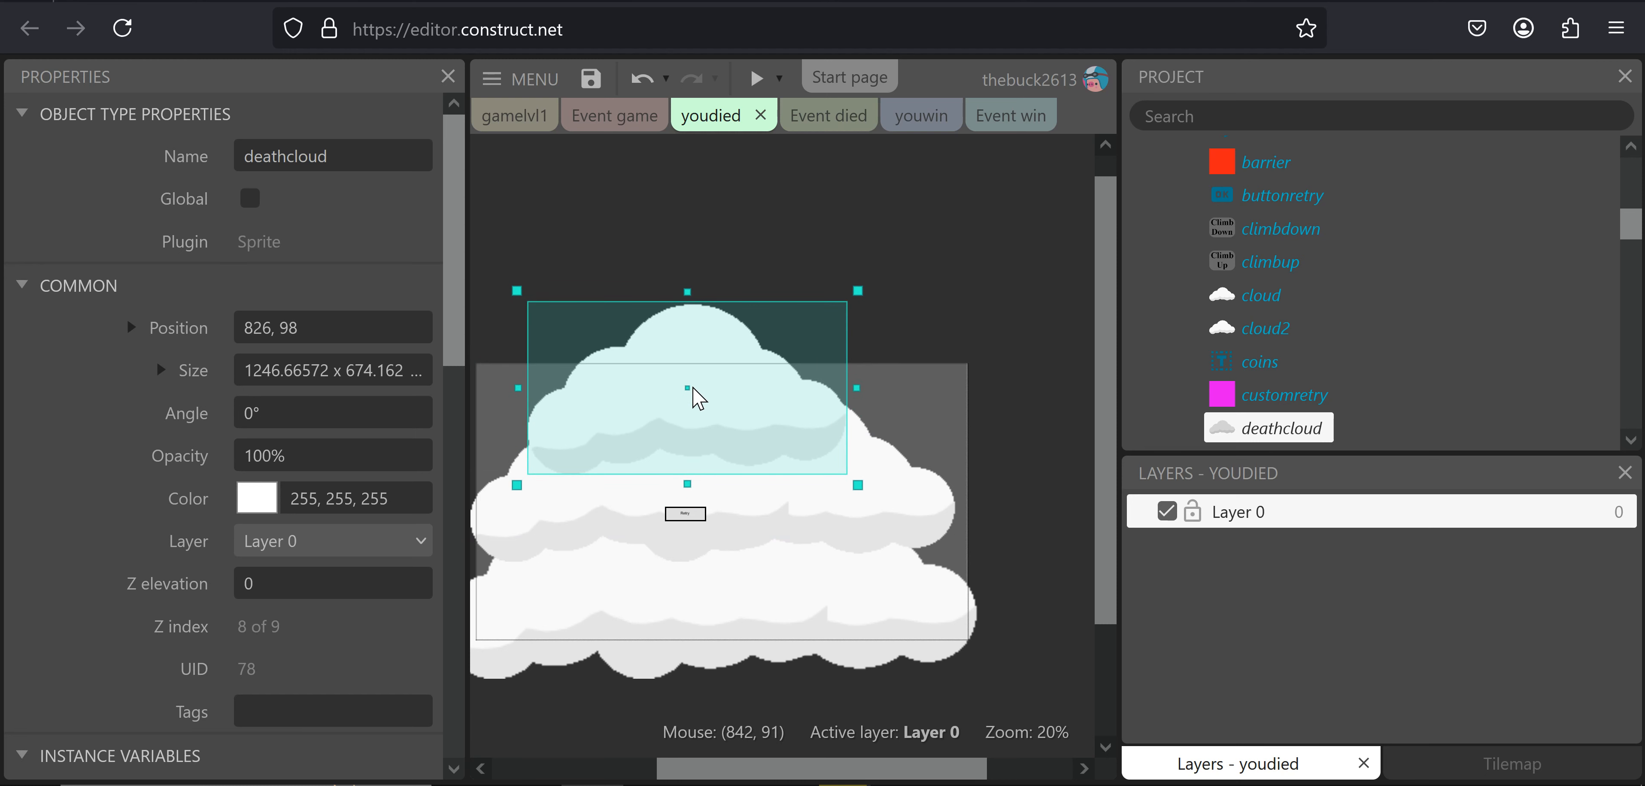
pyautogui.moveTo(859, 291); pyautogui.dragTo(839, 322)
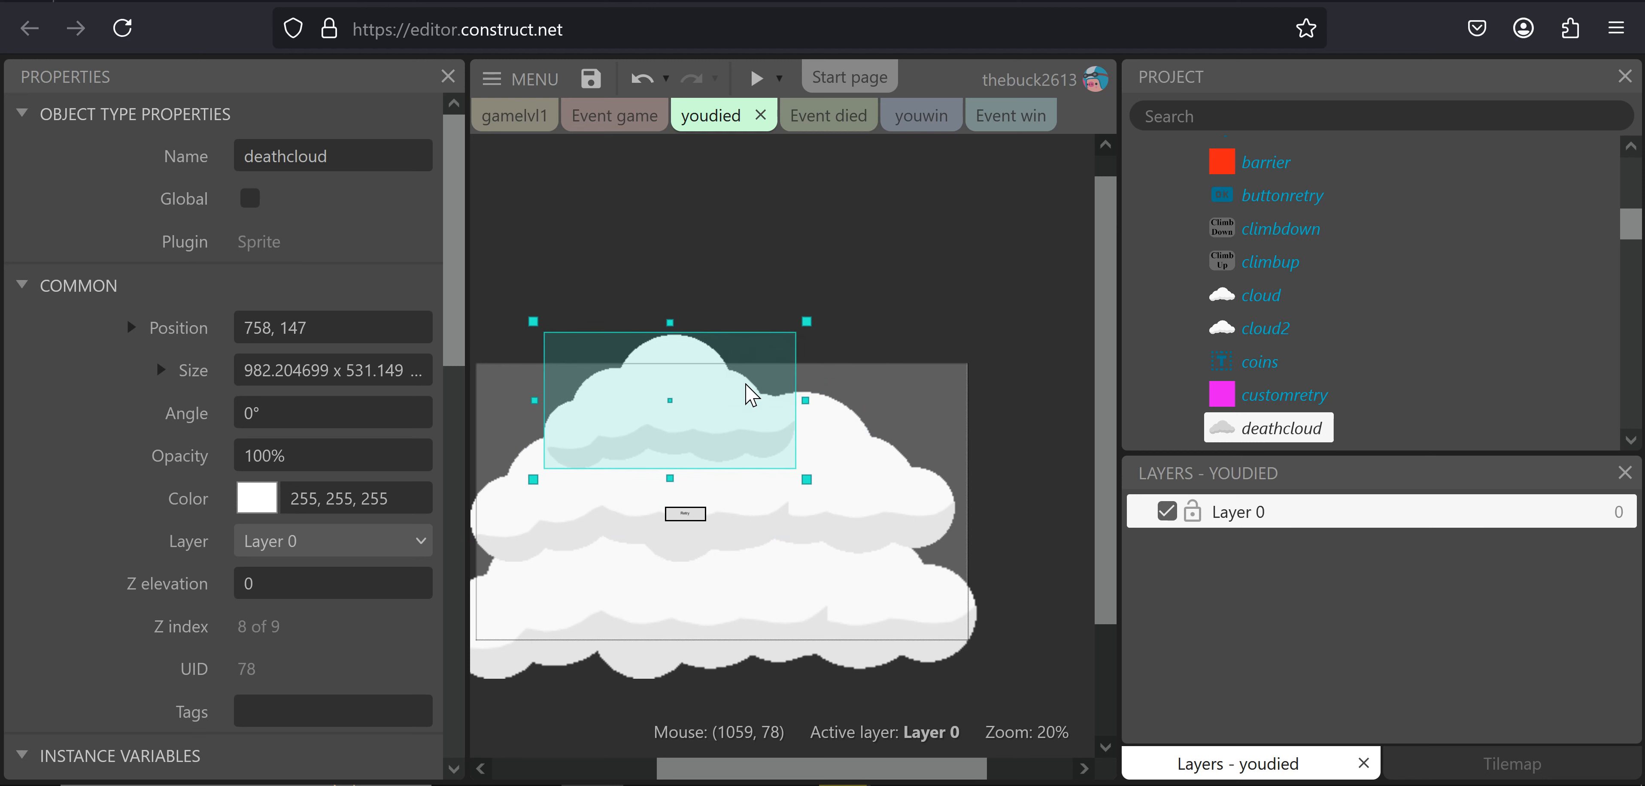
pyautogui.moveTo(747, 386); pyautogui.dragTo(869, 413)
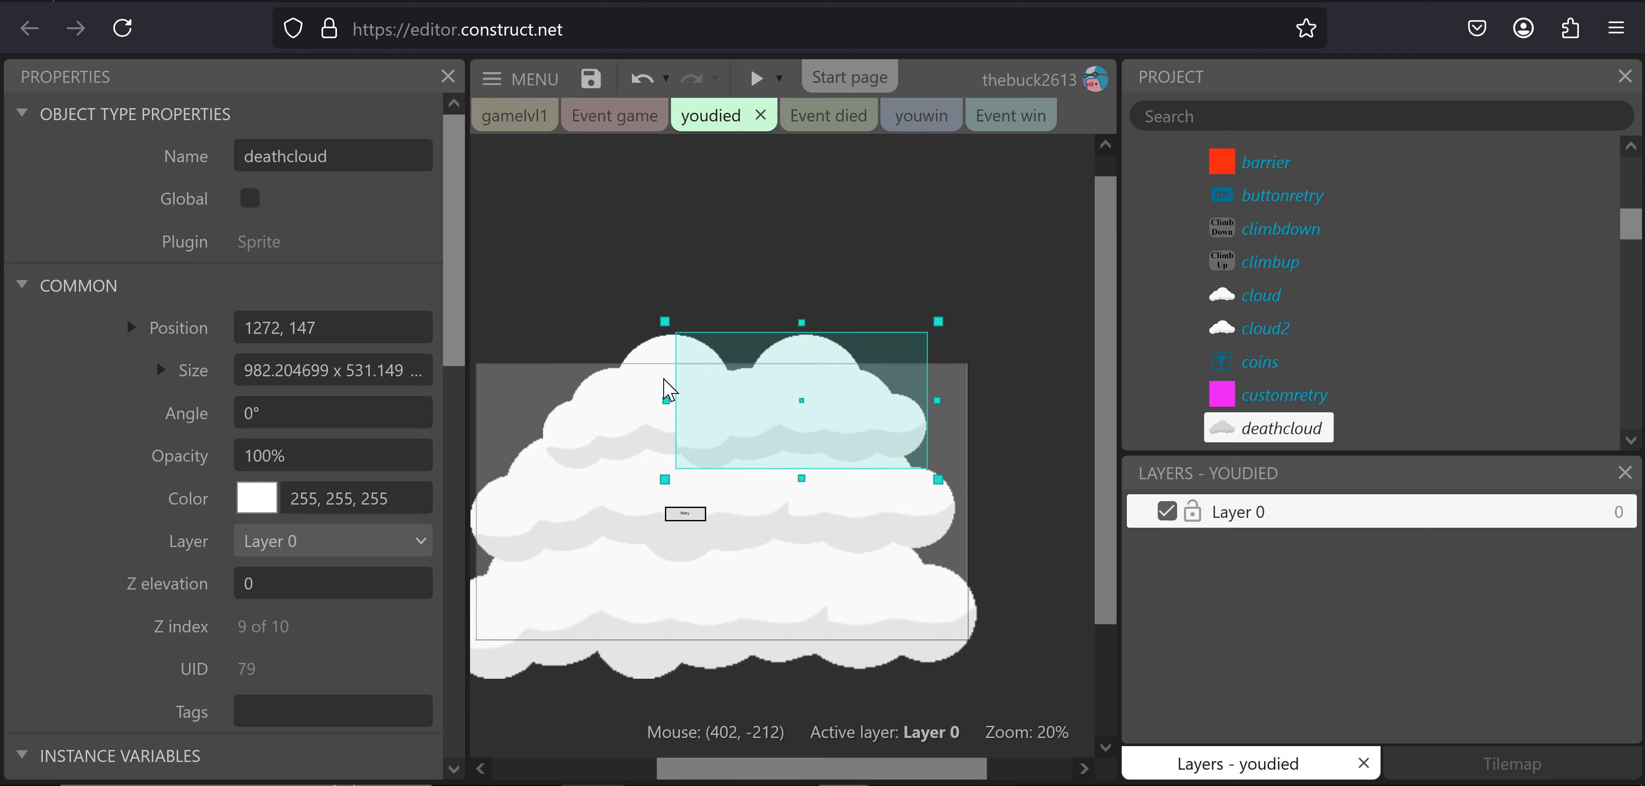
pyautogui.click(777, 225)
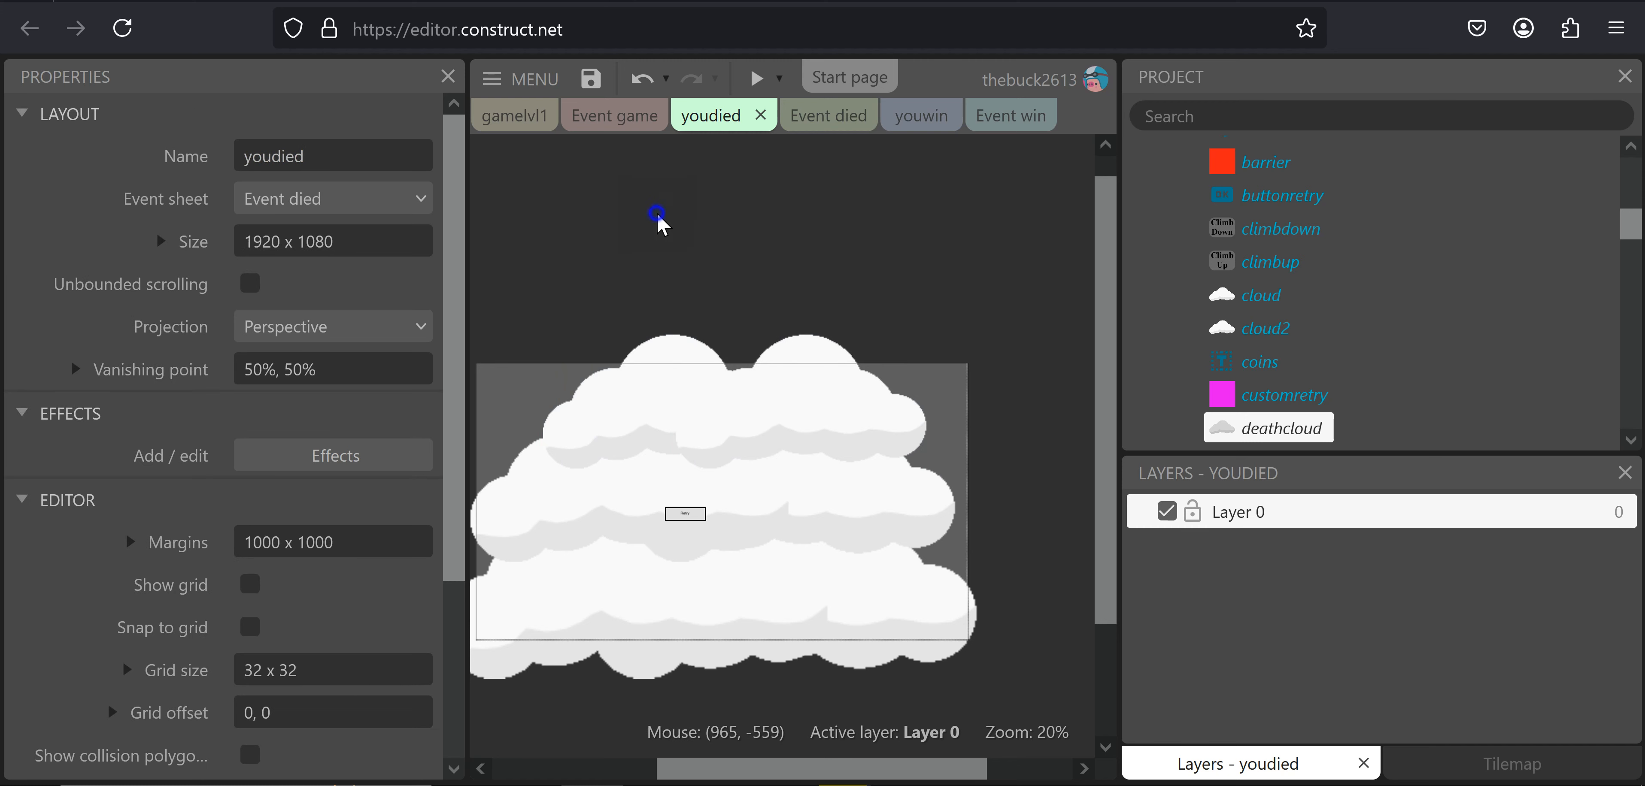
pyautogui.rightClick(658, 215)
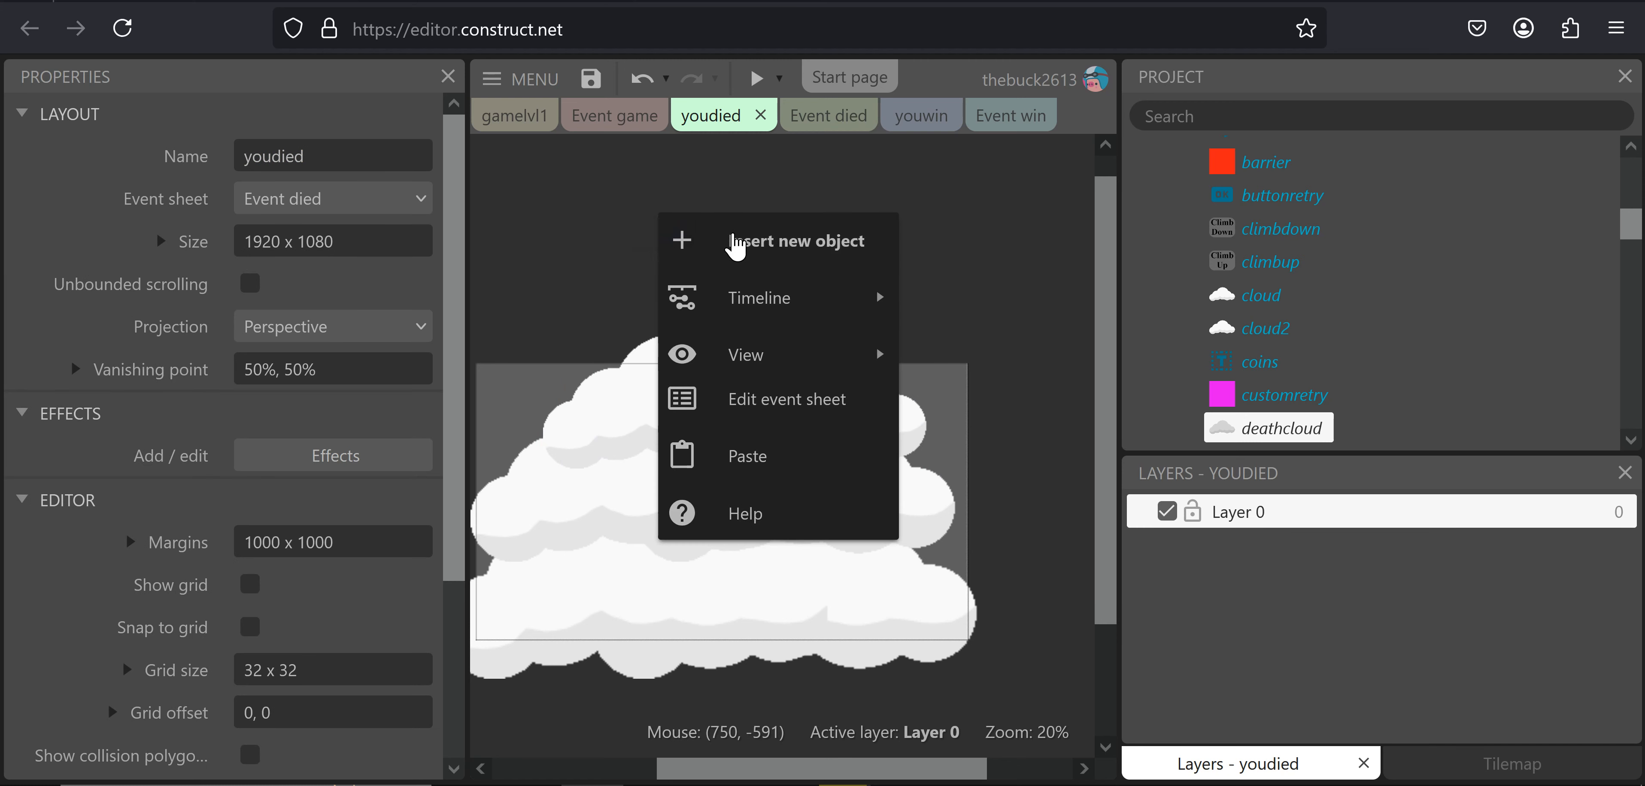
pyautogui.click(1005, 244)
# Add a new timeline to the project's Timelines folder and name it deathcloud
pyautogui.scroll(-3, 1301, 278)
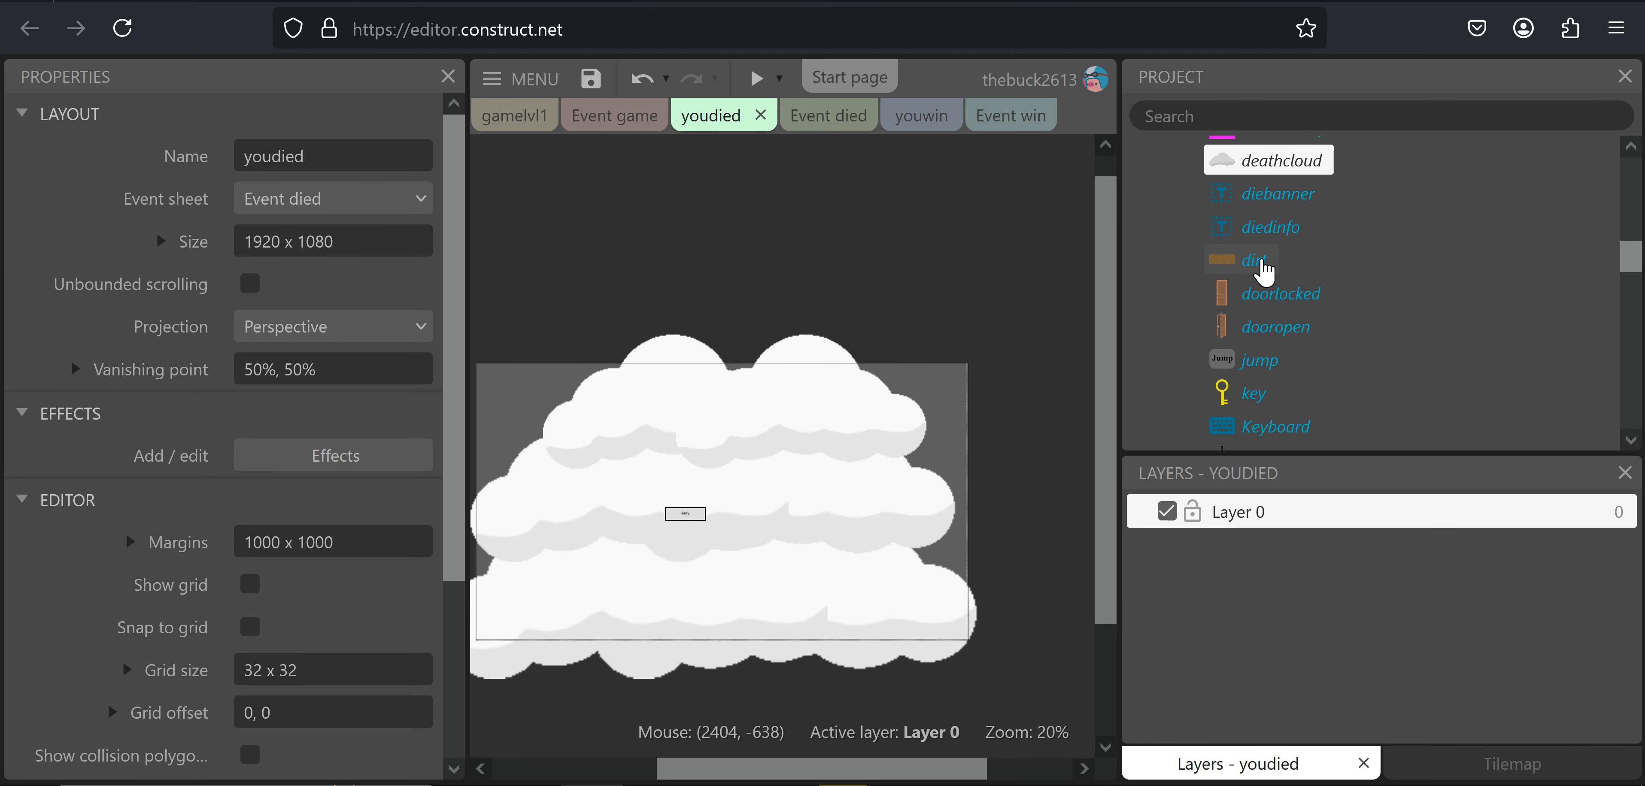
pyautogui.scroll(-6, 1267, 275)
pyautogui.scroll(-3, 1270, 305)
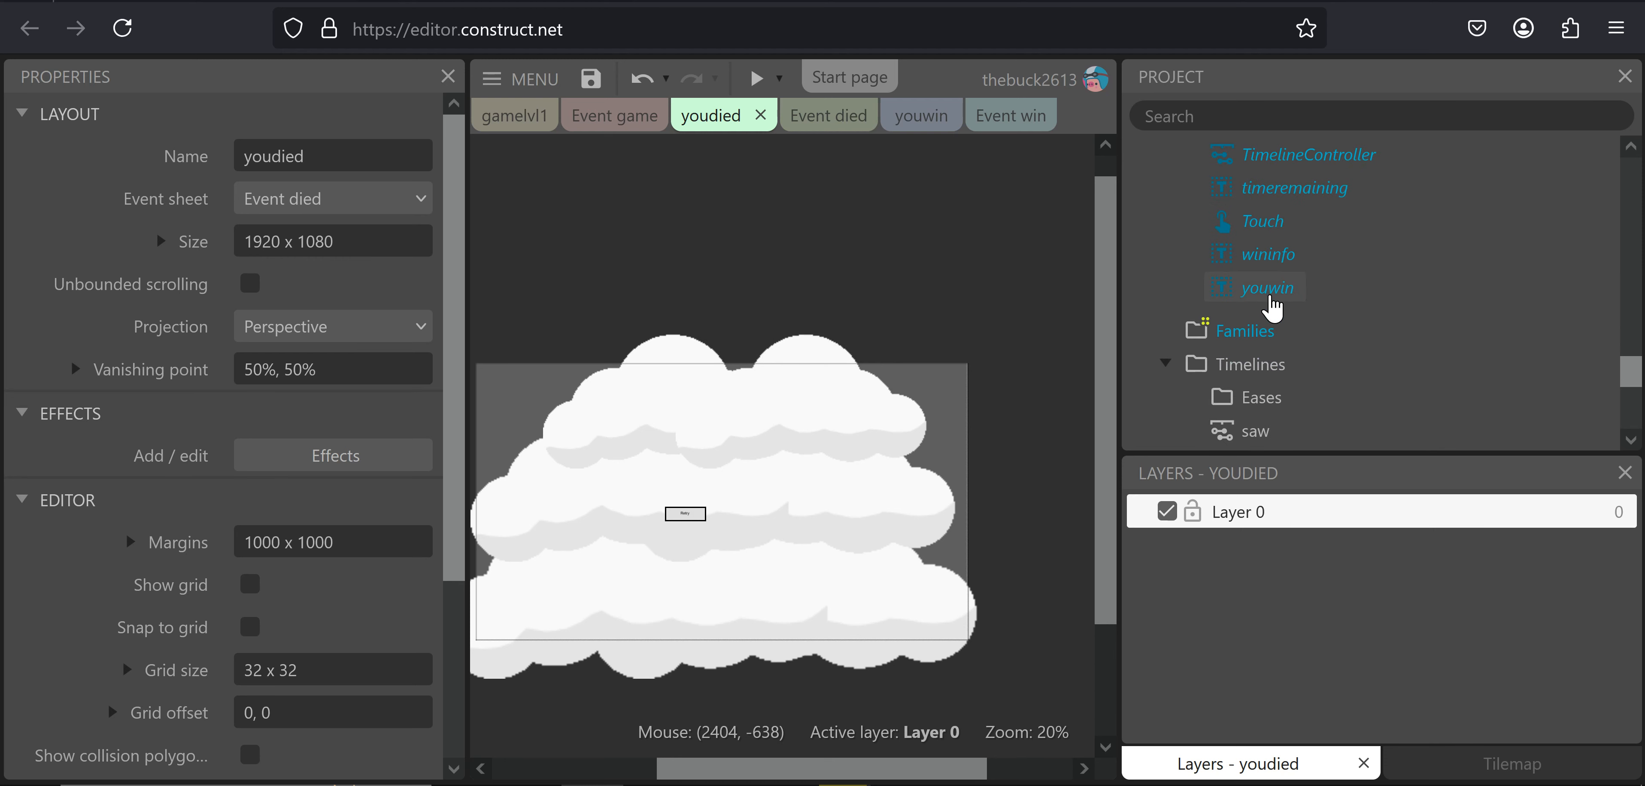
pyautogui.scroll(7, 1272, 306)
pyautogui.scroll(-5, 1273, 306)
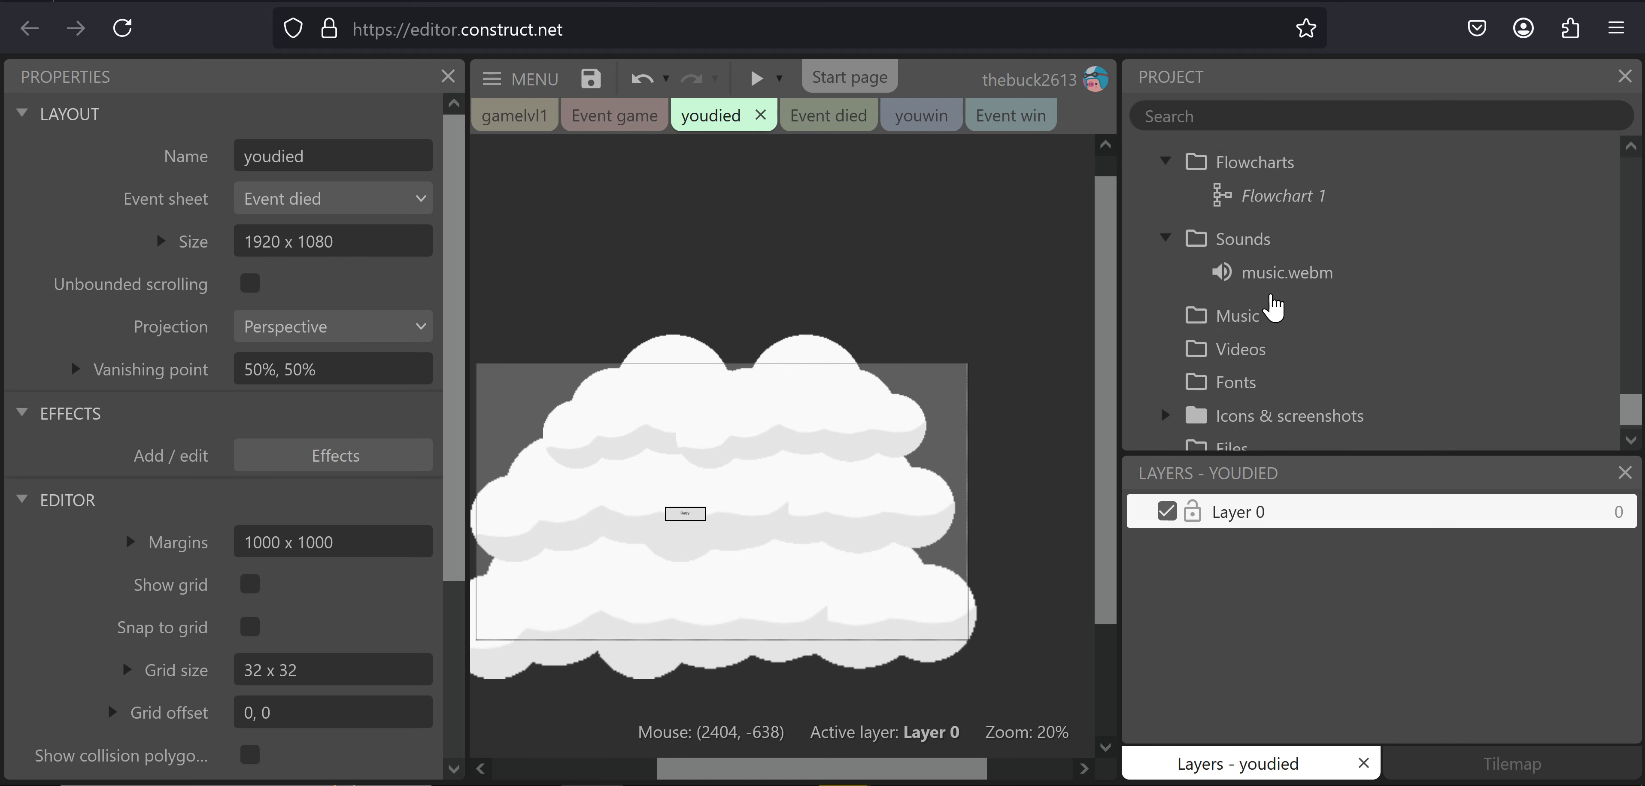
pyautogui.scroll(2, 1269, 296)
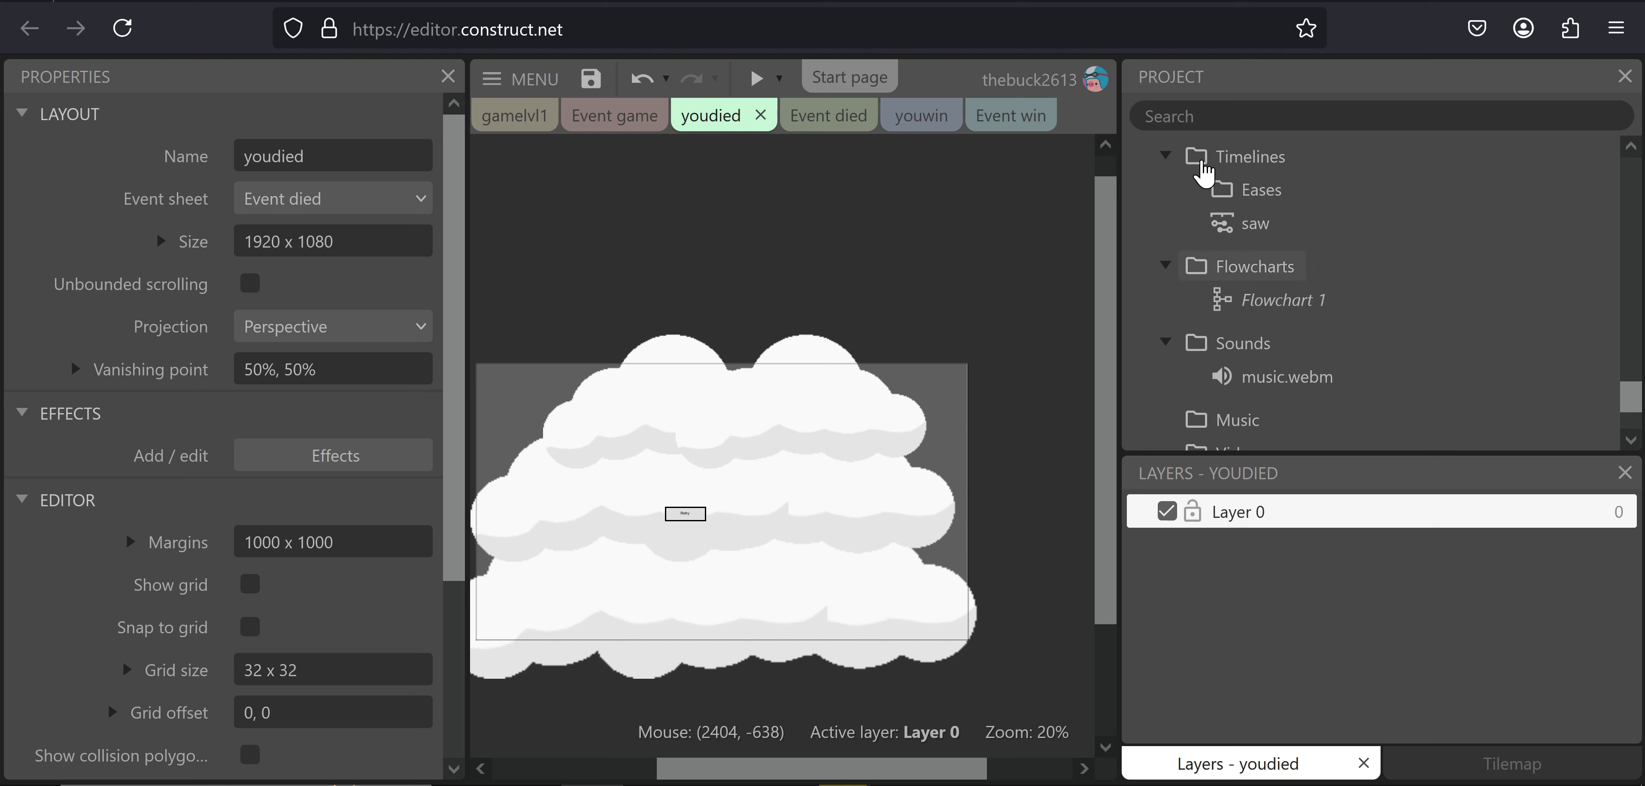
pyautogui.rightClick(1243, 161)
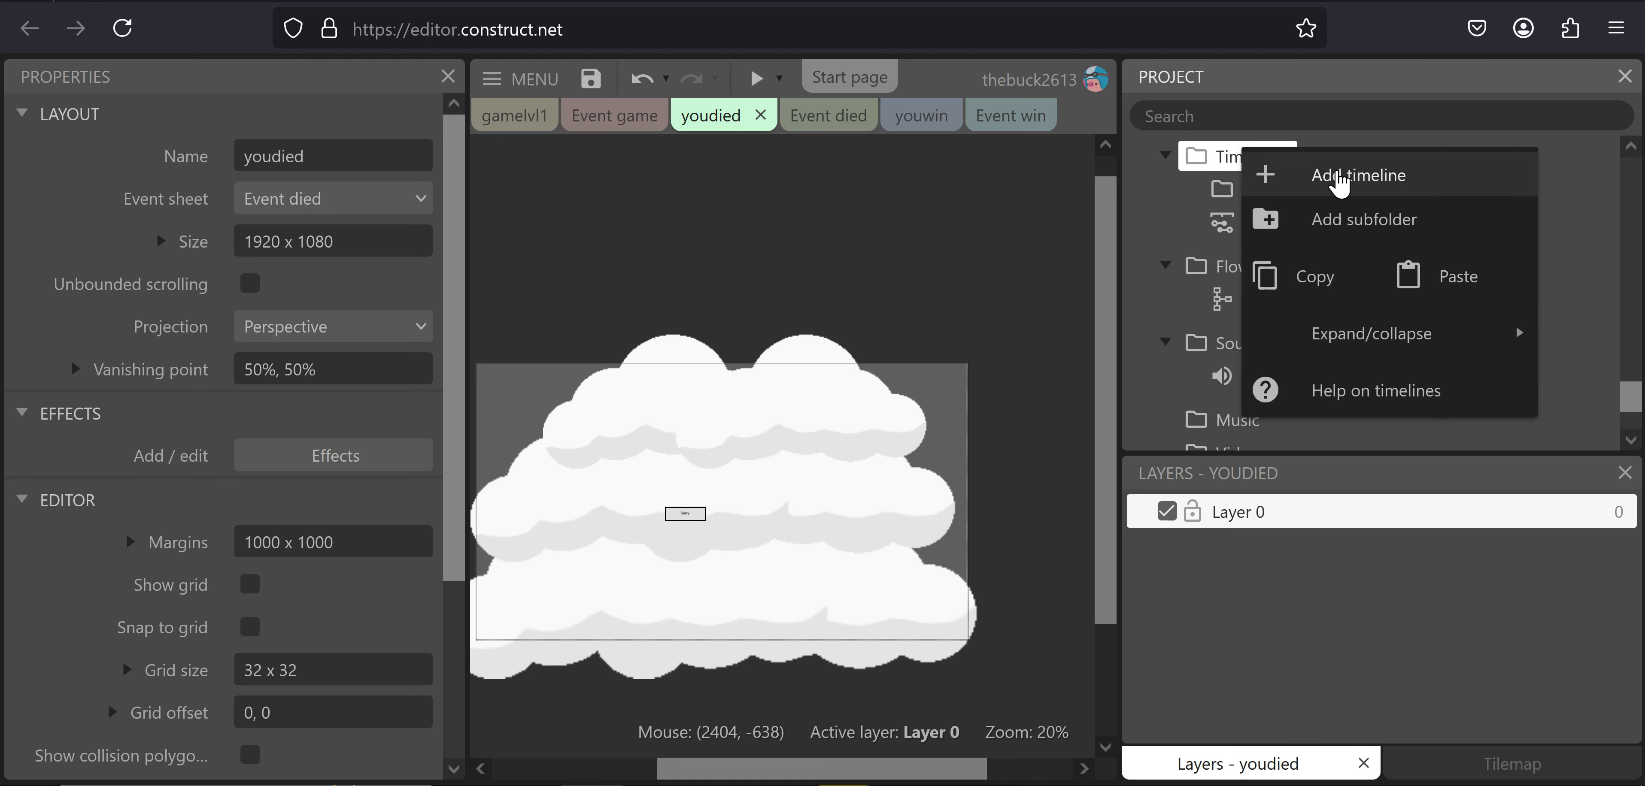
pyautogui.click(1339, 179)
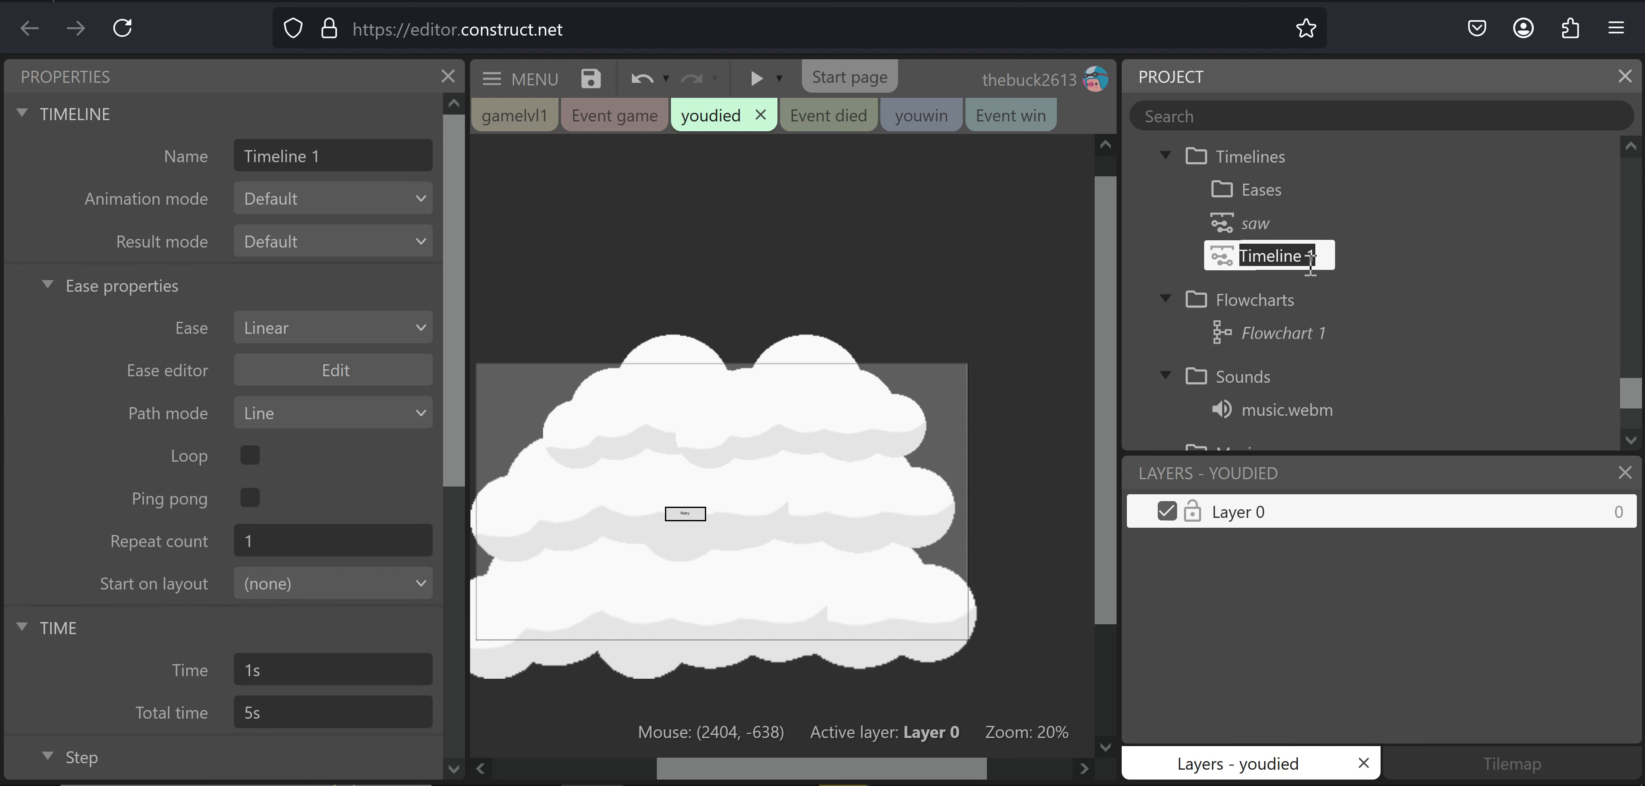
pyautogui.write('de')
pyautogui.write('ahcloud')
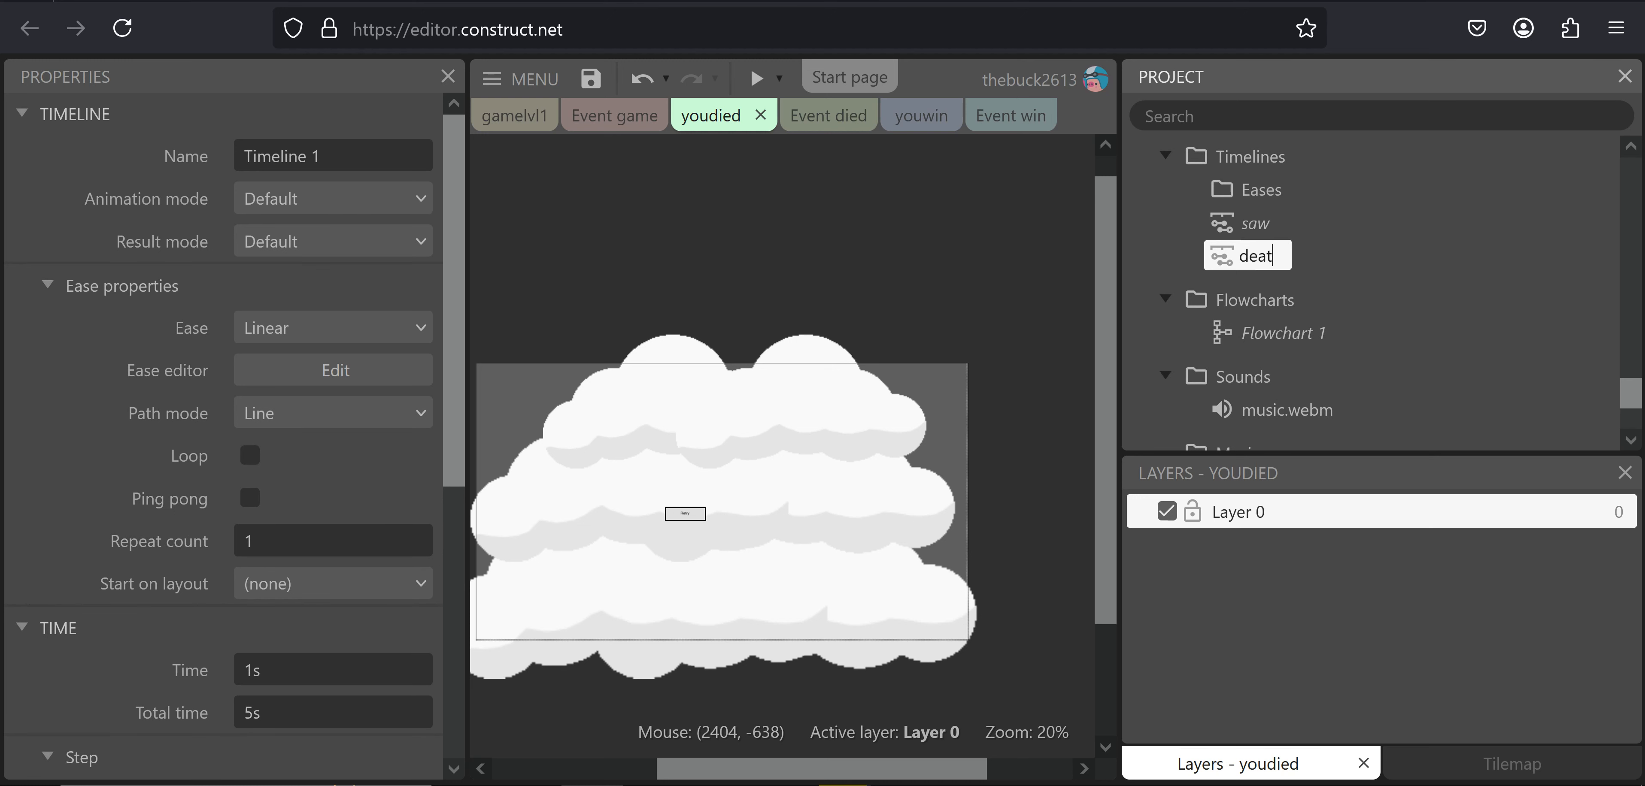
pyautogui.write('cloud')
pyautogui.press('Return')
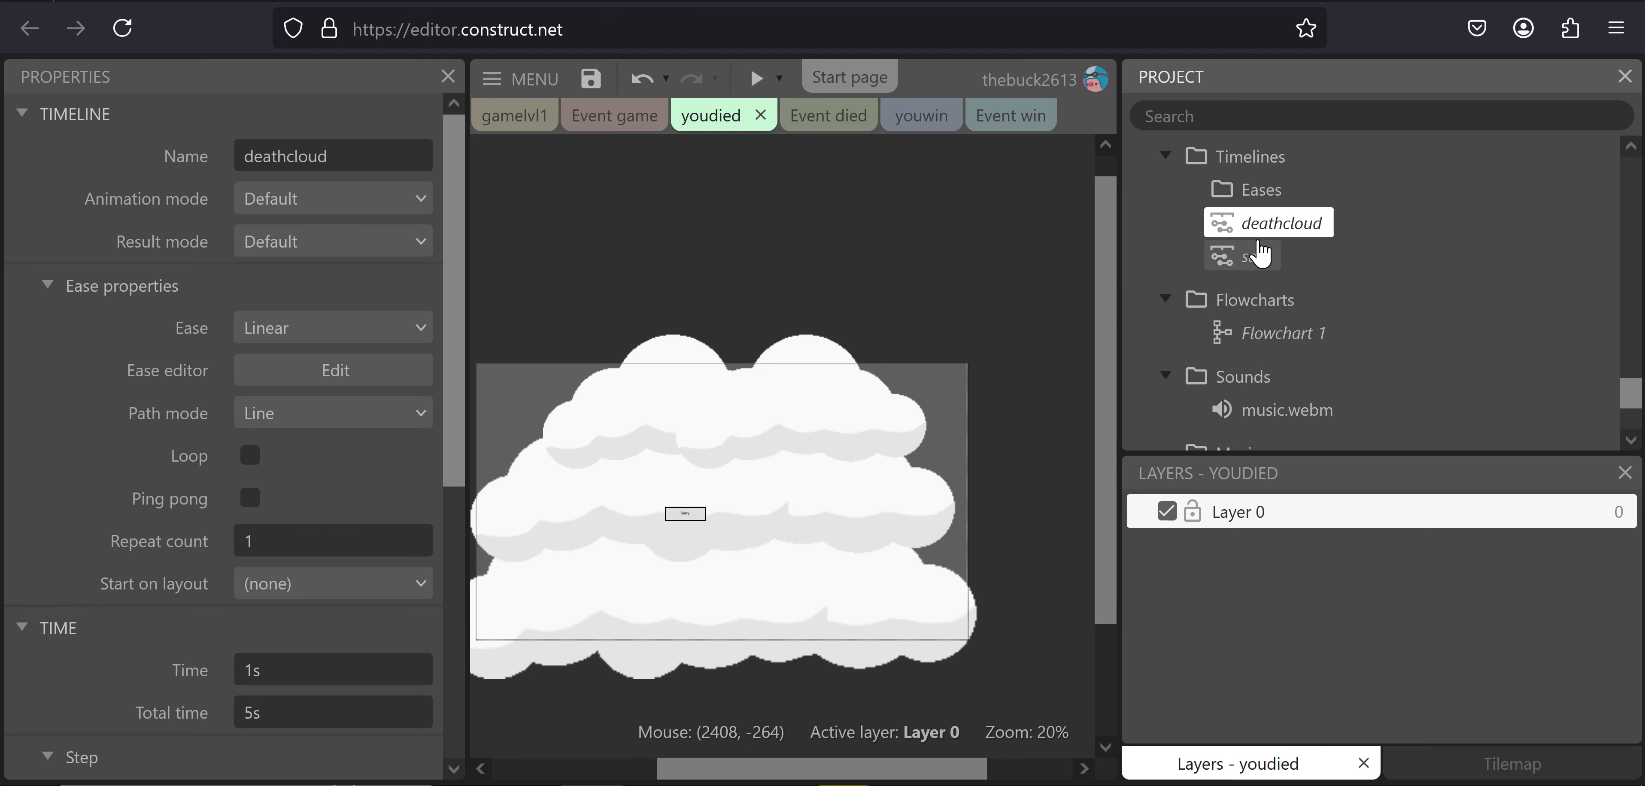
# Open the deathcloud timeline and reshape its pane into a short, full-width strip that leaves the youdied clouds accessible
pyautogui.doubleClick(1220, 229)
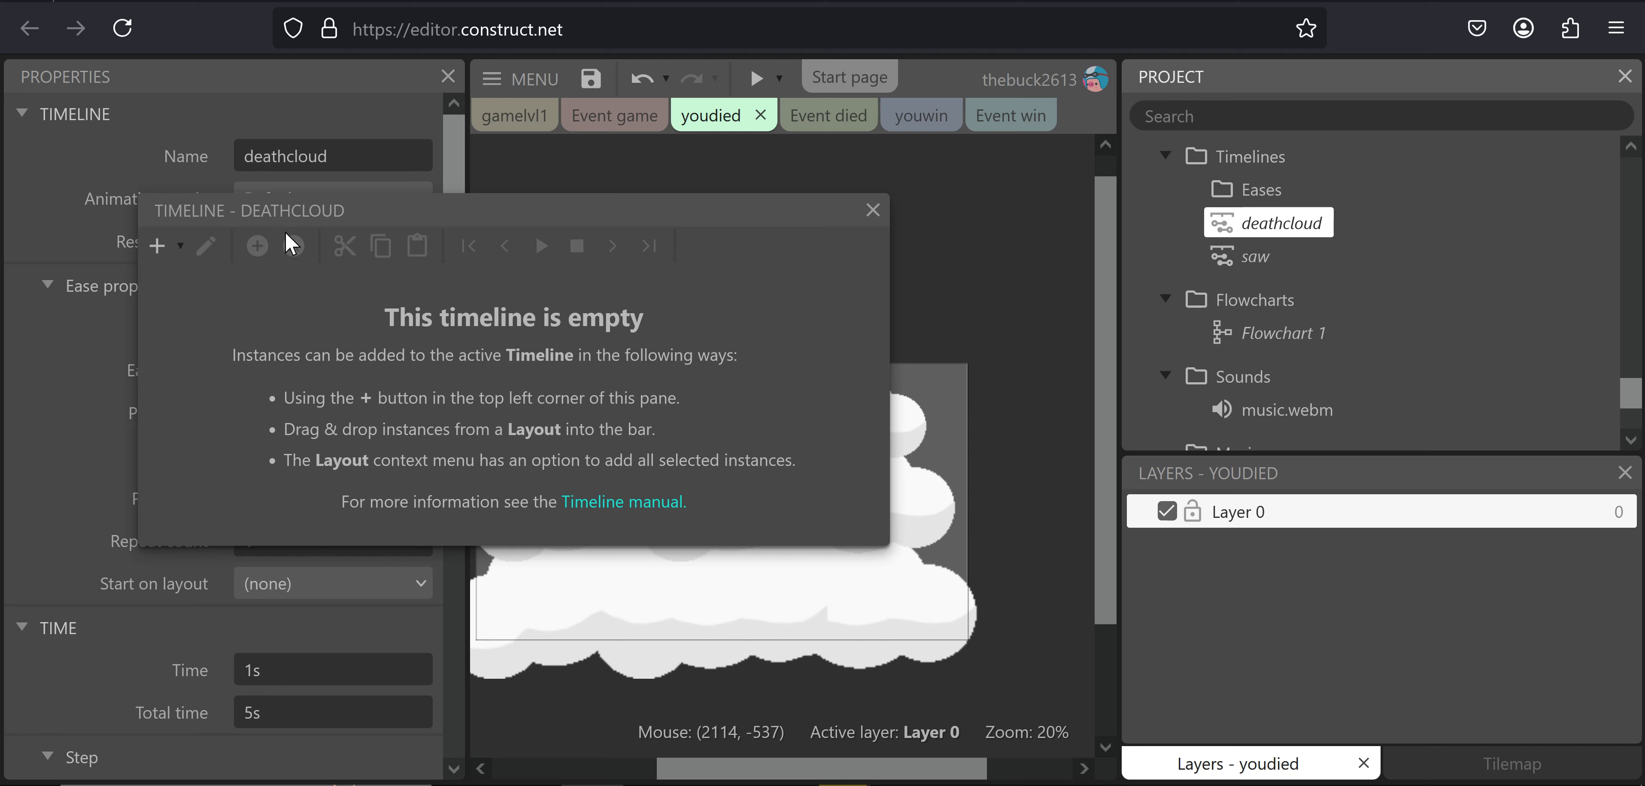
pyautogui.moveTo(389, 223); pyautogui.dragTo(268, 469)
pyautogui.moveTo(289, 122); pyautogui.dragTo(261, 91)
pyautogui.moveTo(760, 241); pyautogui.dragTo(1642, 361)
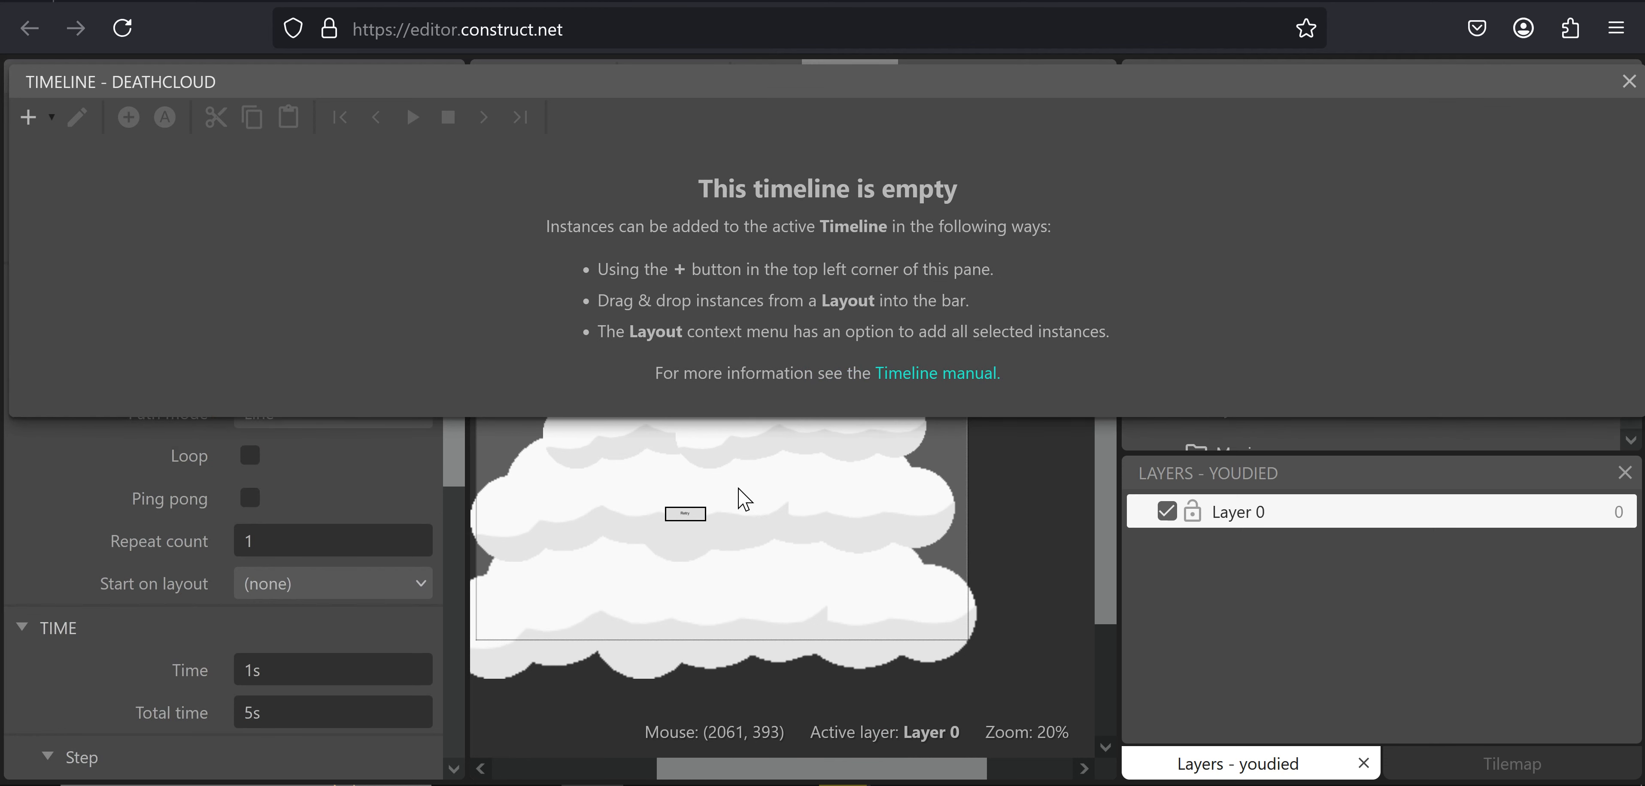
pyautogui.click(738, 593)
pyautogui.keyDown('ctrl'); pyautogui.scroll(-2, 734, 542); pyautogui.keyUp('ctrl')
pyautogui.keyDown('ctrl'); pyautogui.scroll(1, 785, 520); pyautogui.keyUp('ctrl')
pyautogui.moveTo(795, 485); pyautogui.dragTo(772, 615, button='middle')
pyautogui.moveTo(816, 419); pyautogui.dragTo(838, 339)
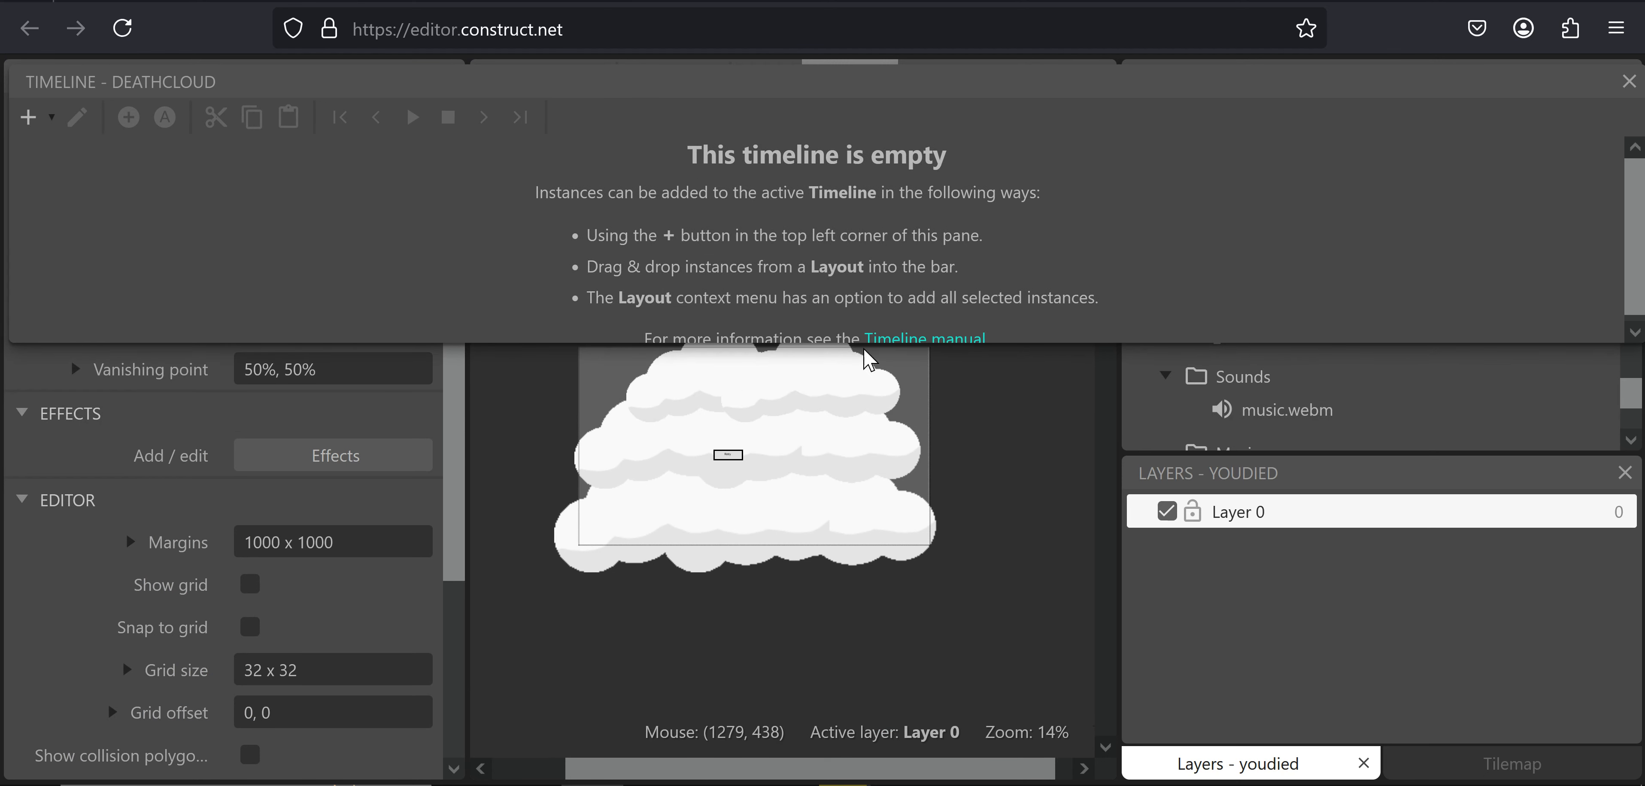
# Add the six deathcloud instances, 72 and 75 through 79, to the deathcloud timeline
pyautogui.click(26, 117)
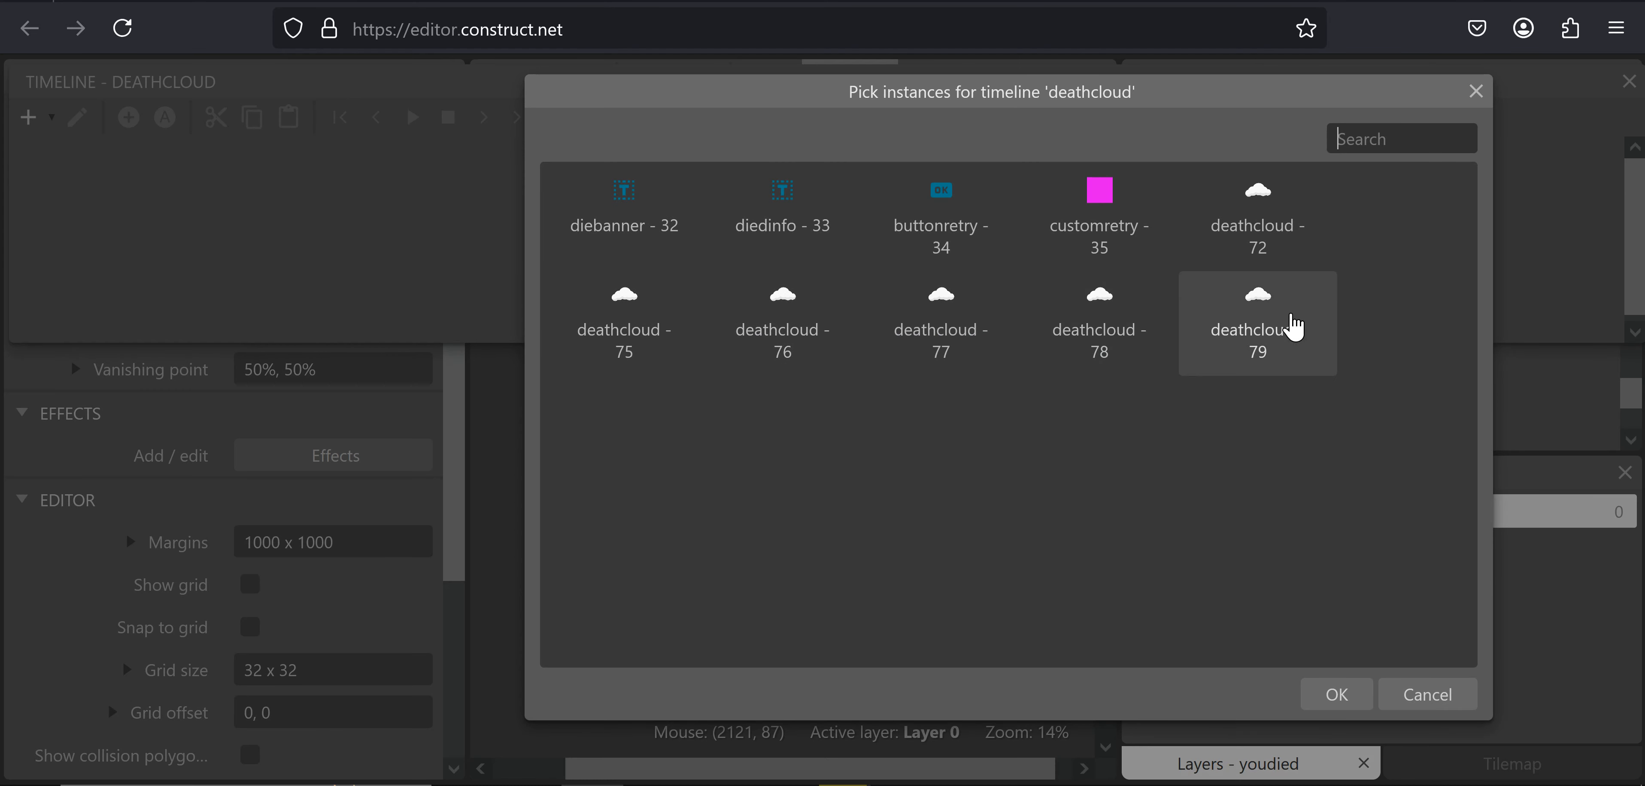
pyautogui.click(1257, 205)
pyautogui.keyDown('shift'); pyautogui.click(1271, 313); pyautogui.keyUp('shift')
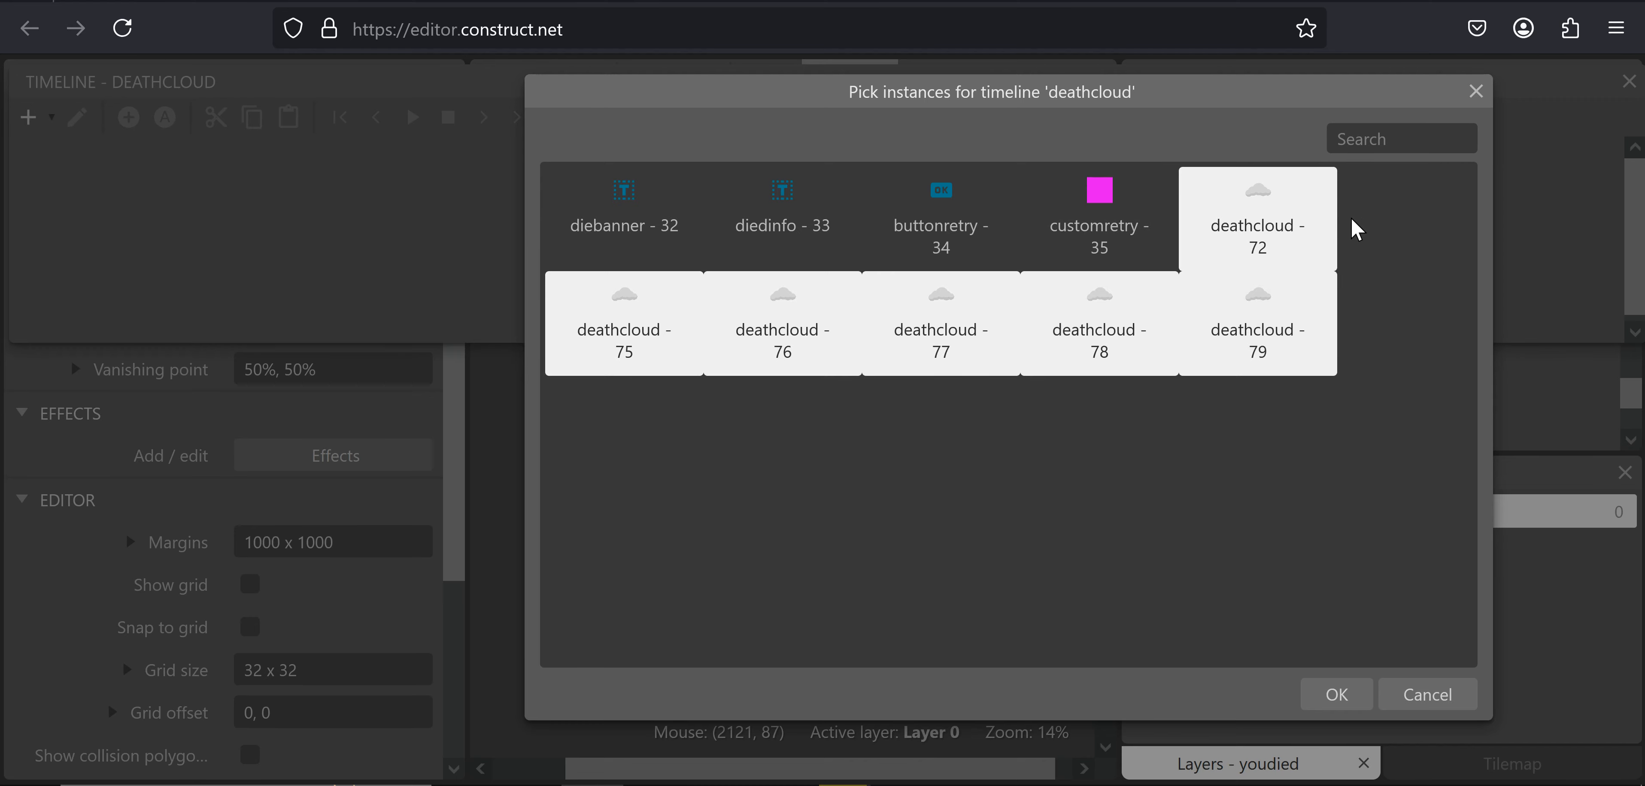
pyautogui.press('Return')
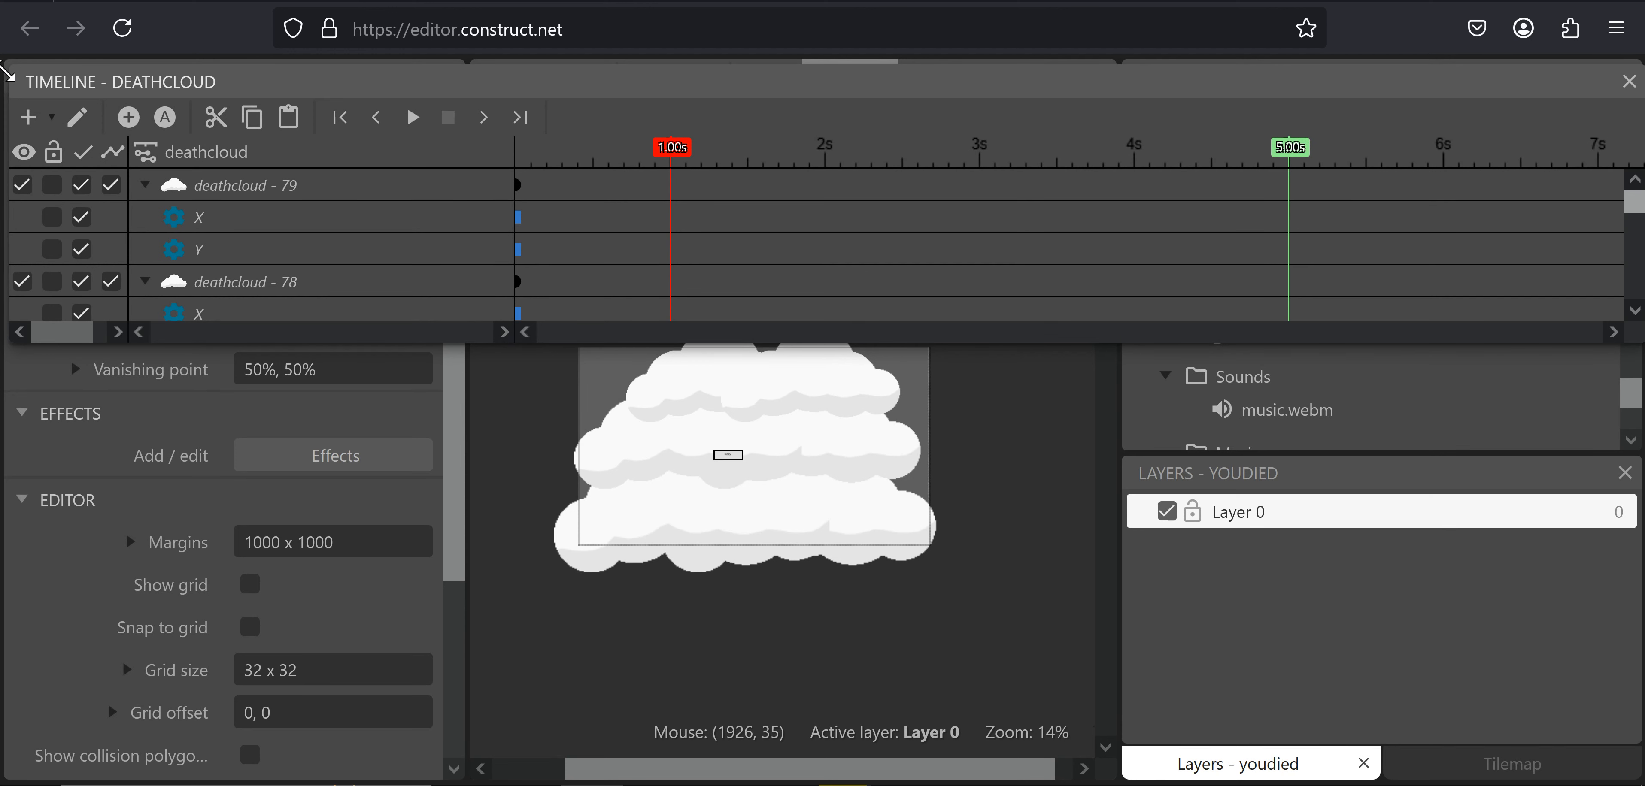
# Enable timeline edit mode, set the time to 5 s, and move large deathcloud 72 far beyond the layout's right edge
pyautogui.click(77, 119)
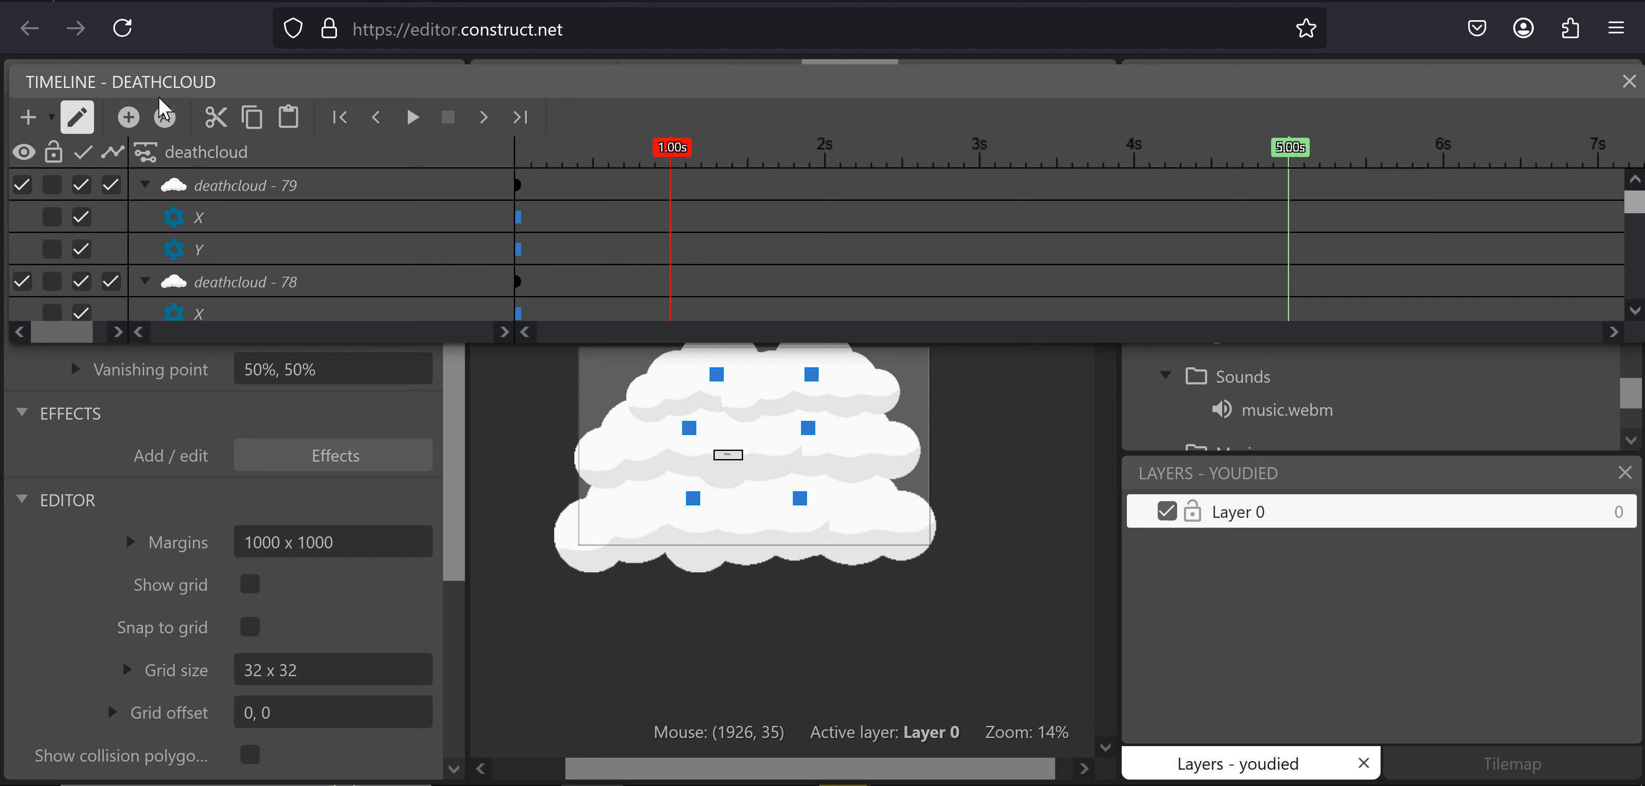
pyautogui.moveTo(673, 149); pyautogui.dragTo(1290, 148)
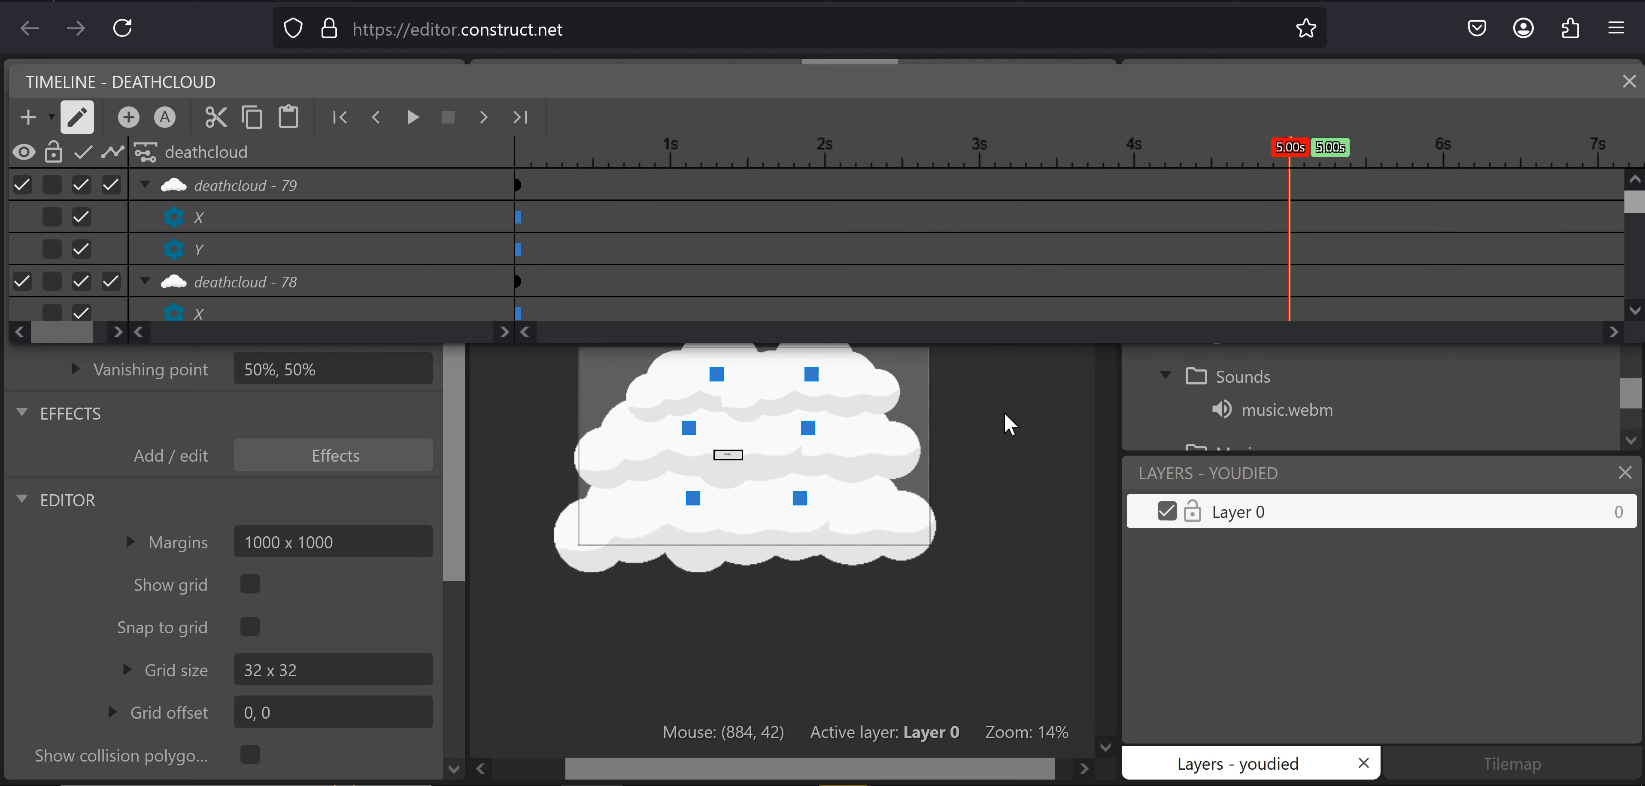
pyautogui.click(852, 534)
pyautogui.moveTo(853, 533); pyautogui.dragTo(992, 513)
pyautogui.keyDown('ctrl'); pyautogui.scroll(-5, 977, 514); pyautogui.keyUp('ctrl')
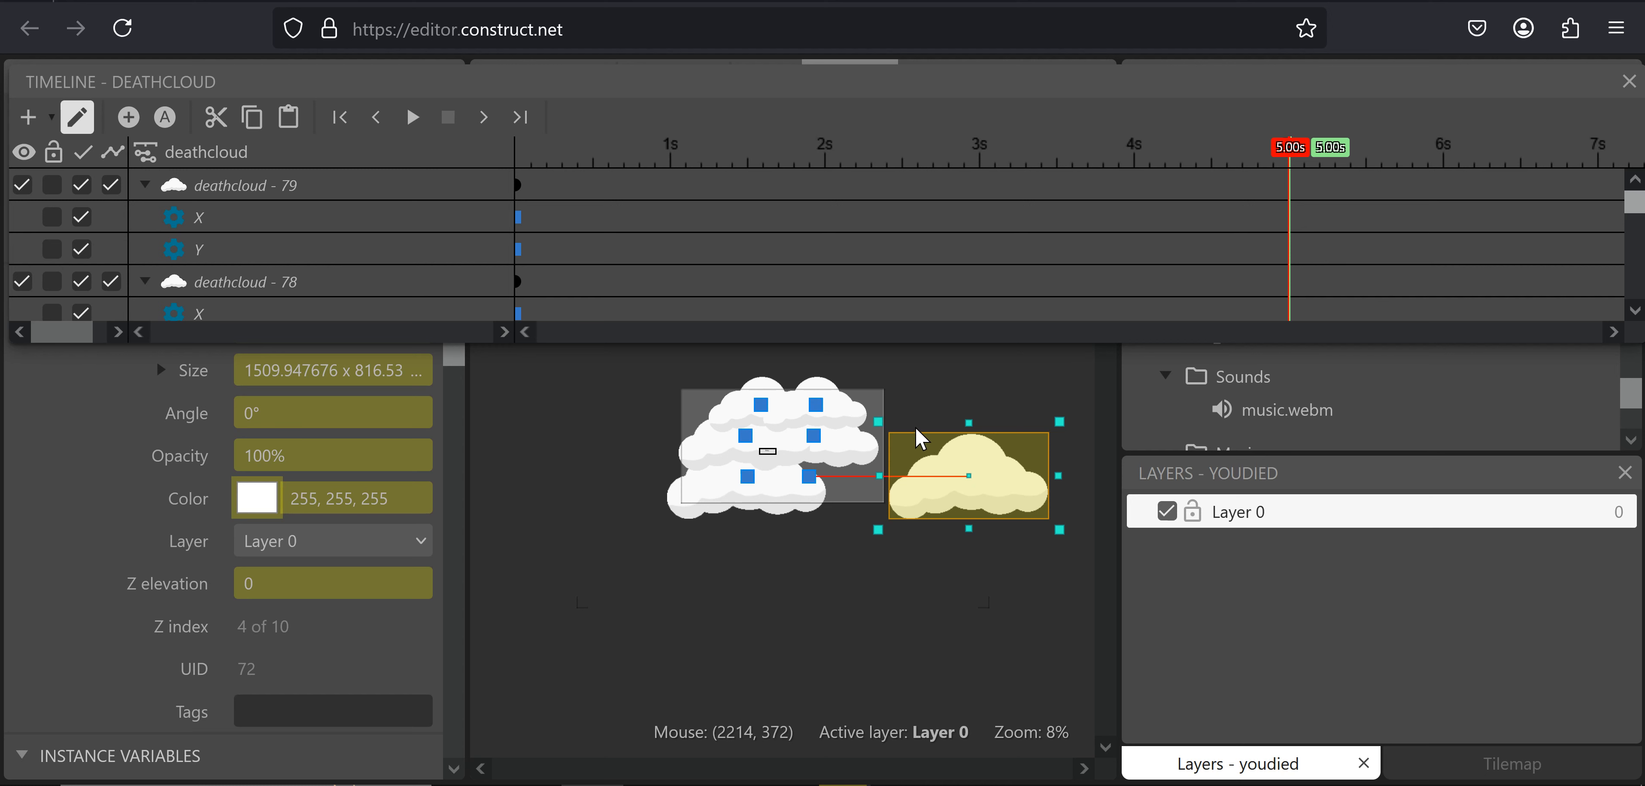
pyautogui.keyDown('ctrl'); pyautogui.scroll(-1, 894, 425); pyautogui.keyUp('ctrl')
pyautogui.moveTo(903, 503); pyautogui.dragTo(991, 504)
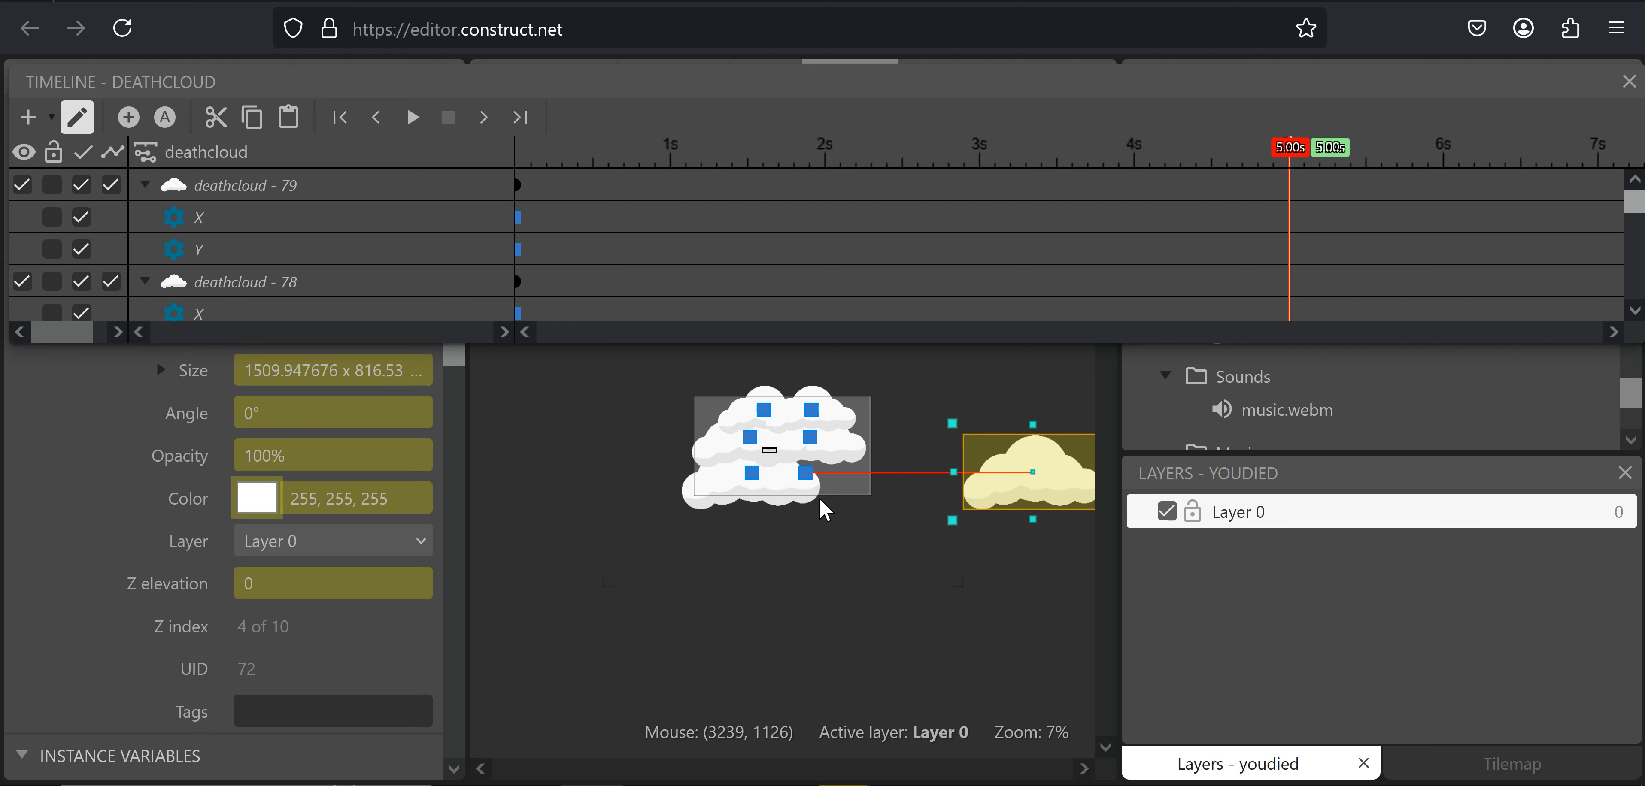
# Move large deathcloud 75 far beyond the layout's left edge and set keyframes for both large clouds at 5 s
pyautogui.click(792, 498)
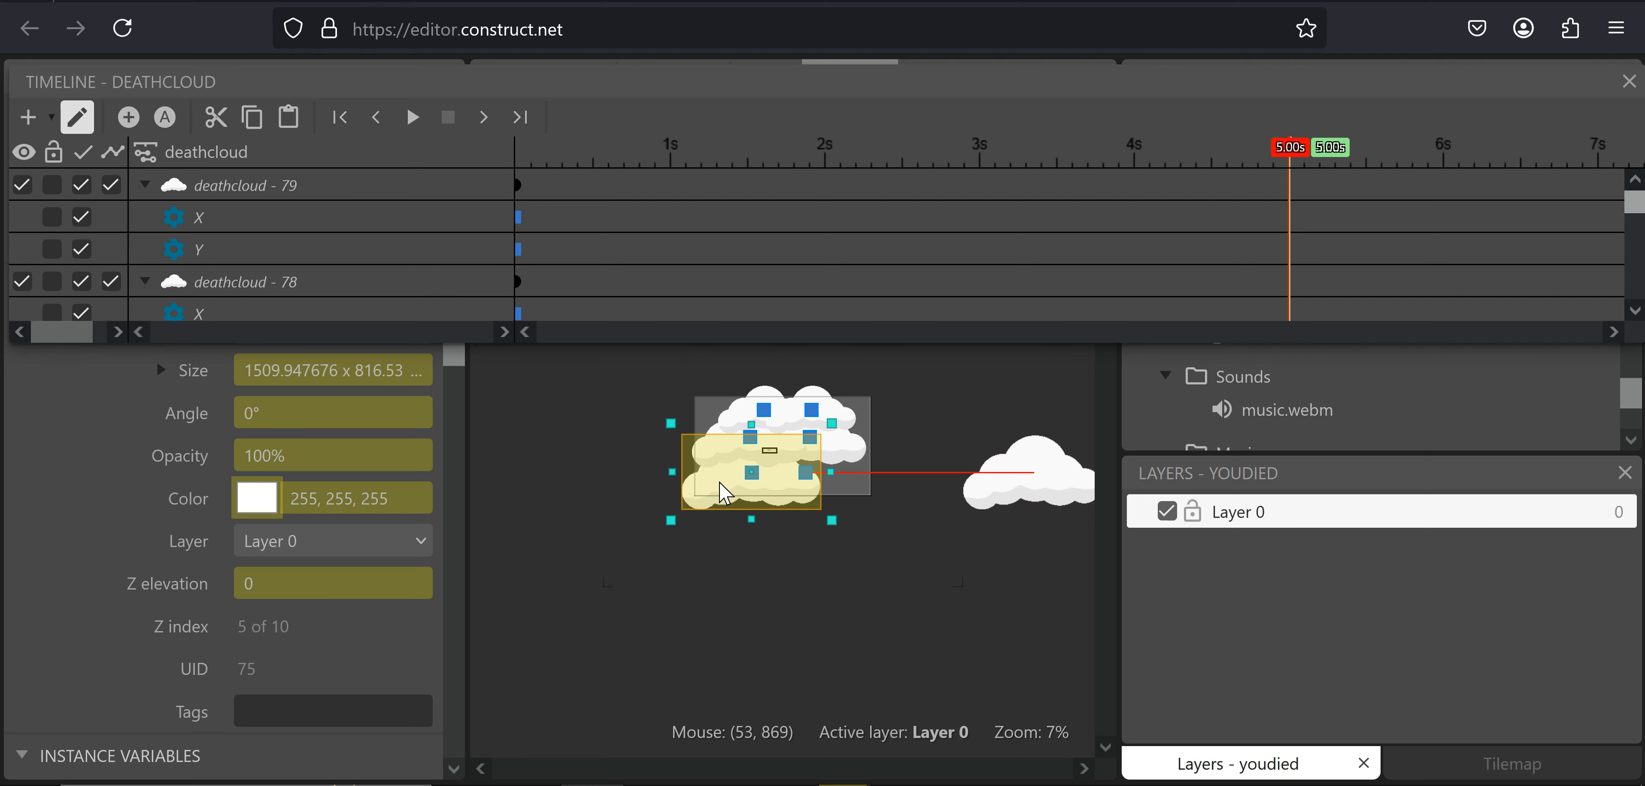
pyautogui.moveTo(726, 498); pyautogui.dragTo(501, 498)
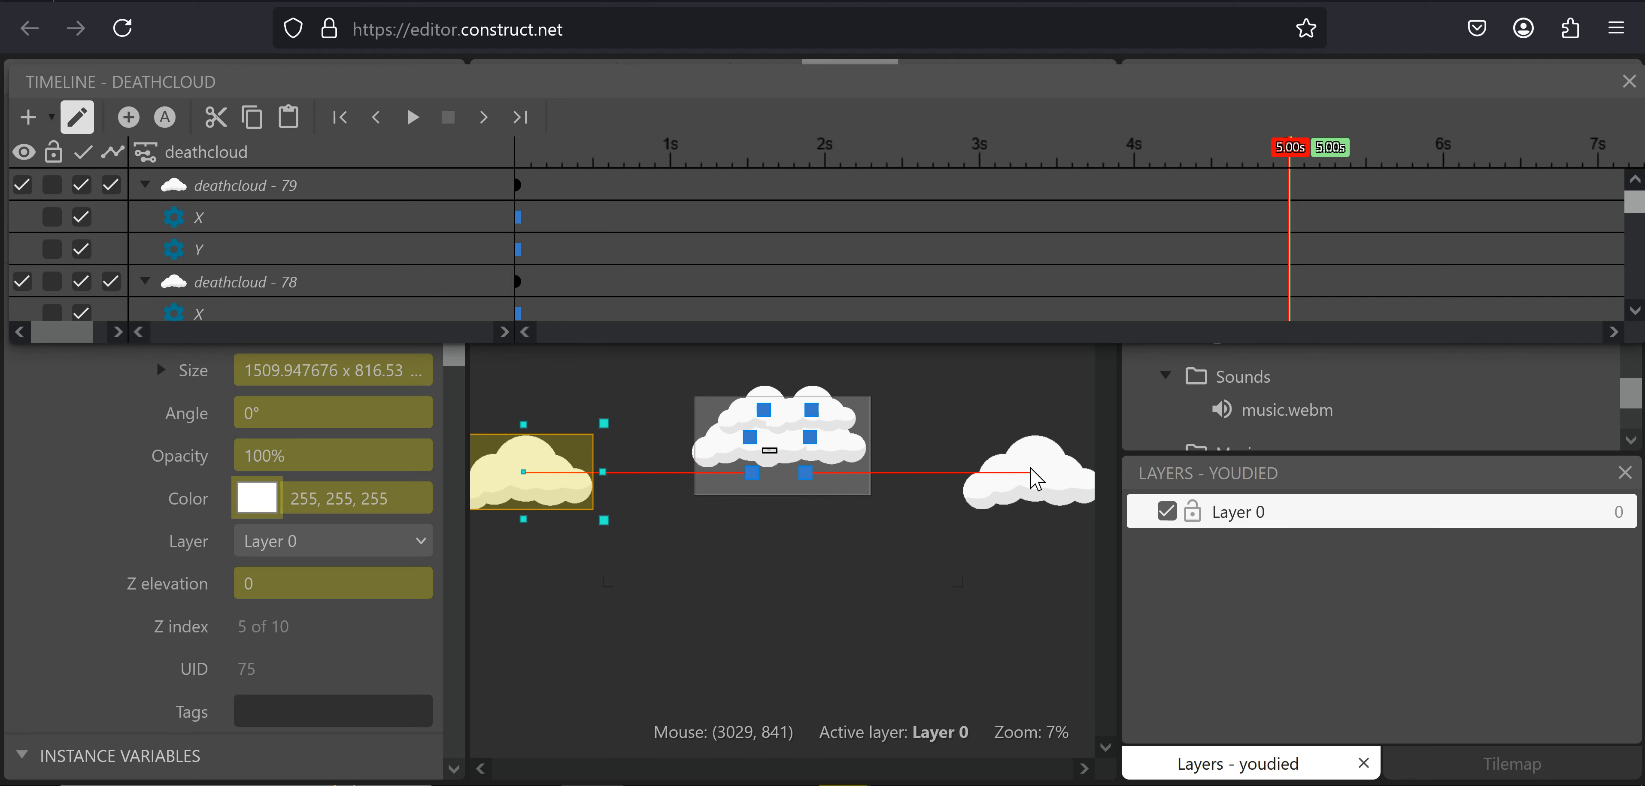
pyautogui.click(1035, 470)
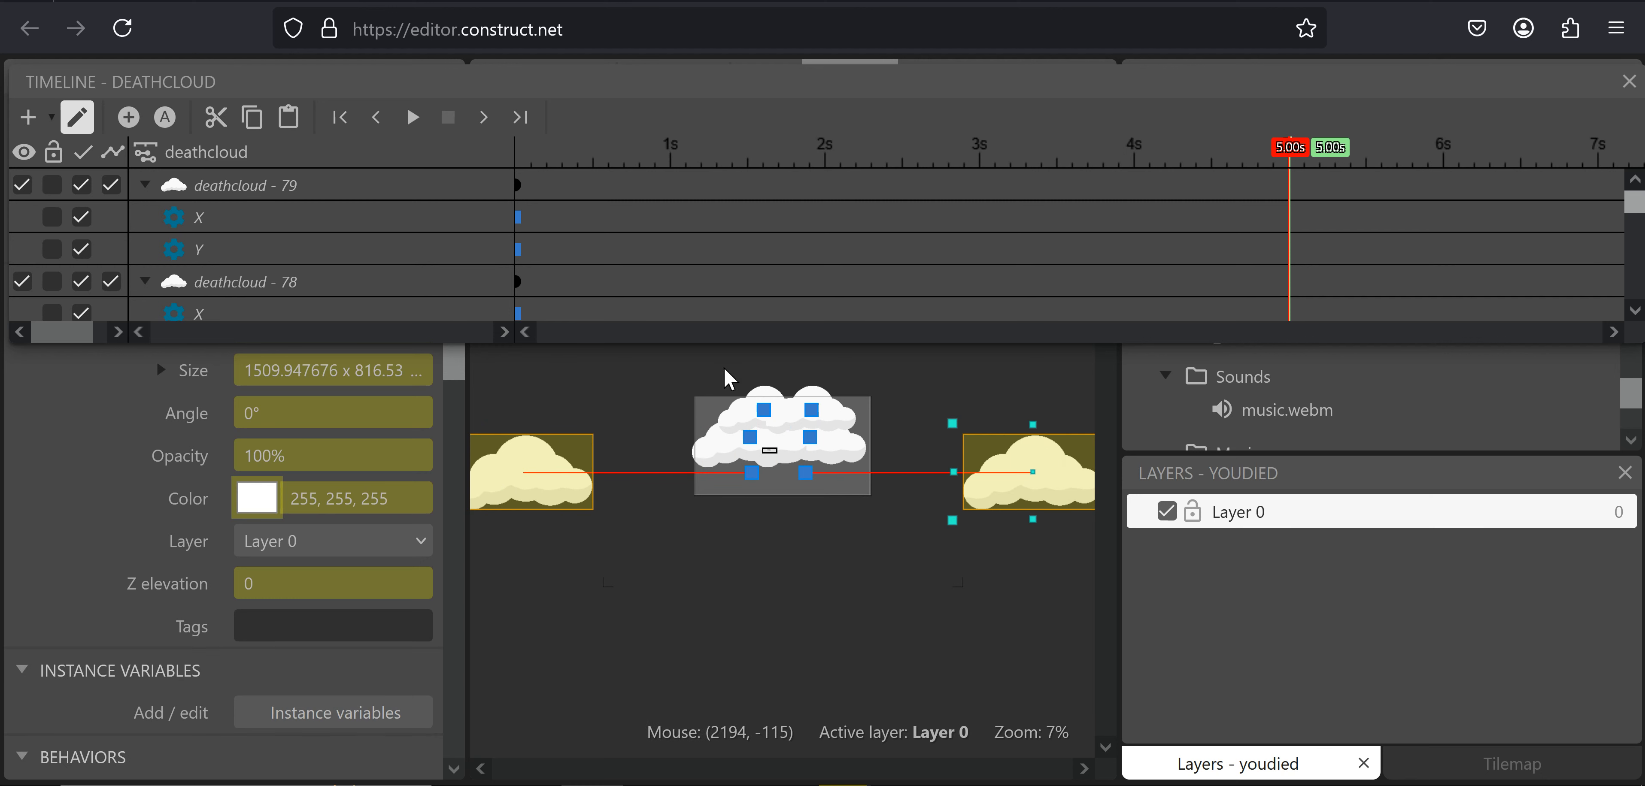
pyautogui.click(124, 116)
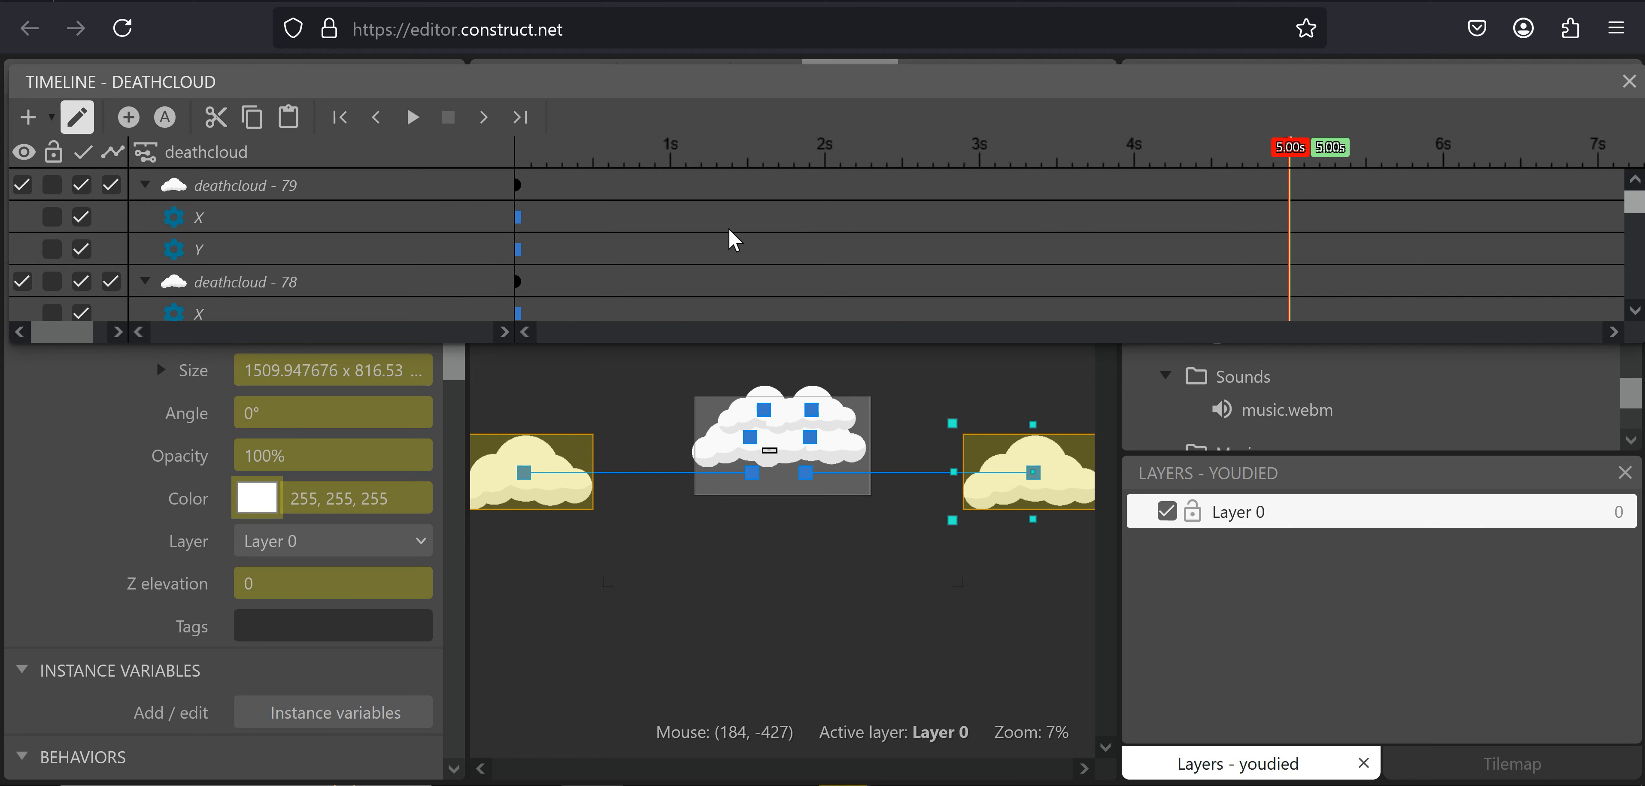
# Play the deathcloud timeline from its start to preview the large clouds' motion
pyautogui.click(338, 118)
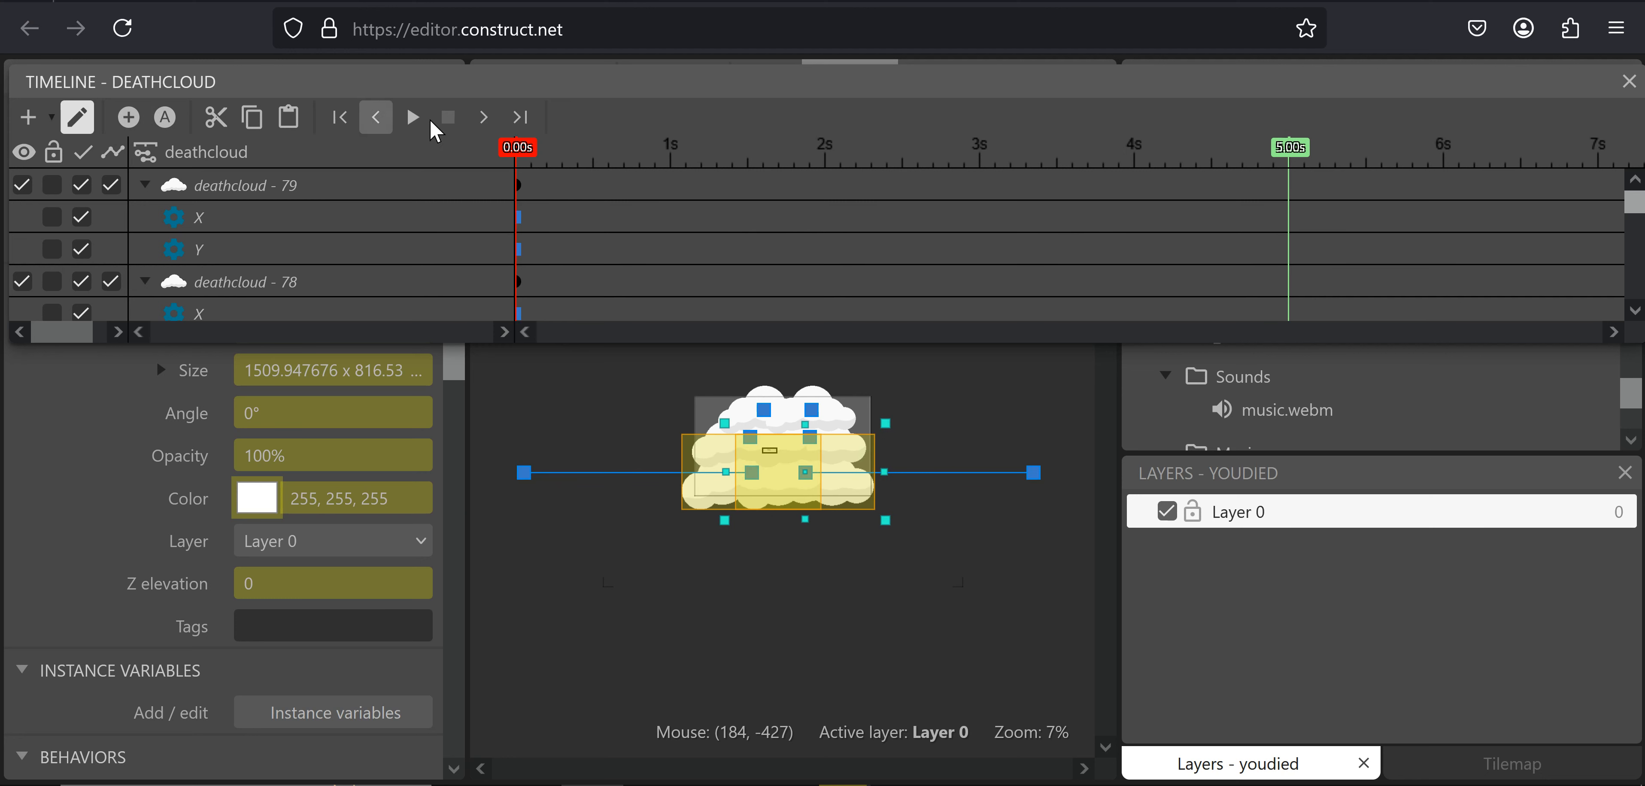
pyautogui.click(411, 116)
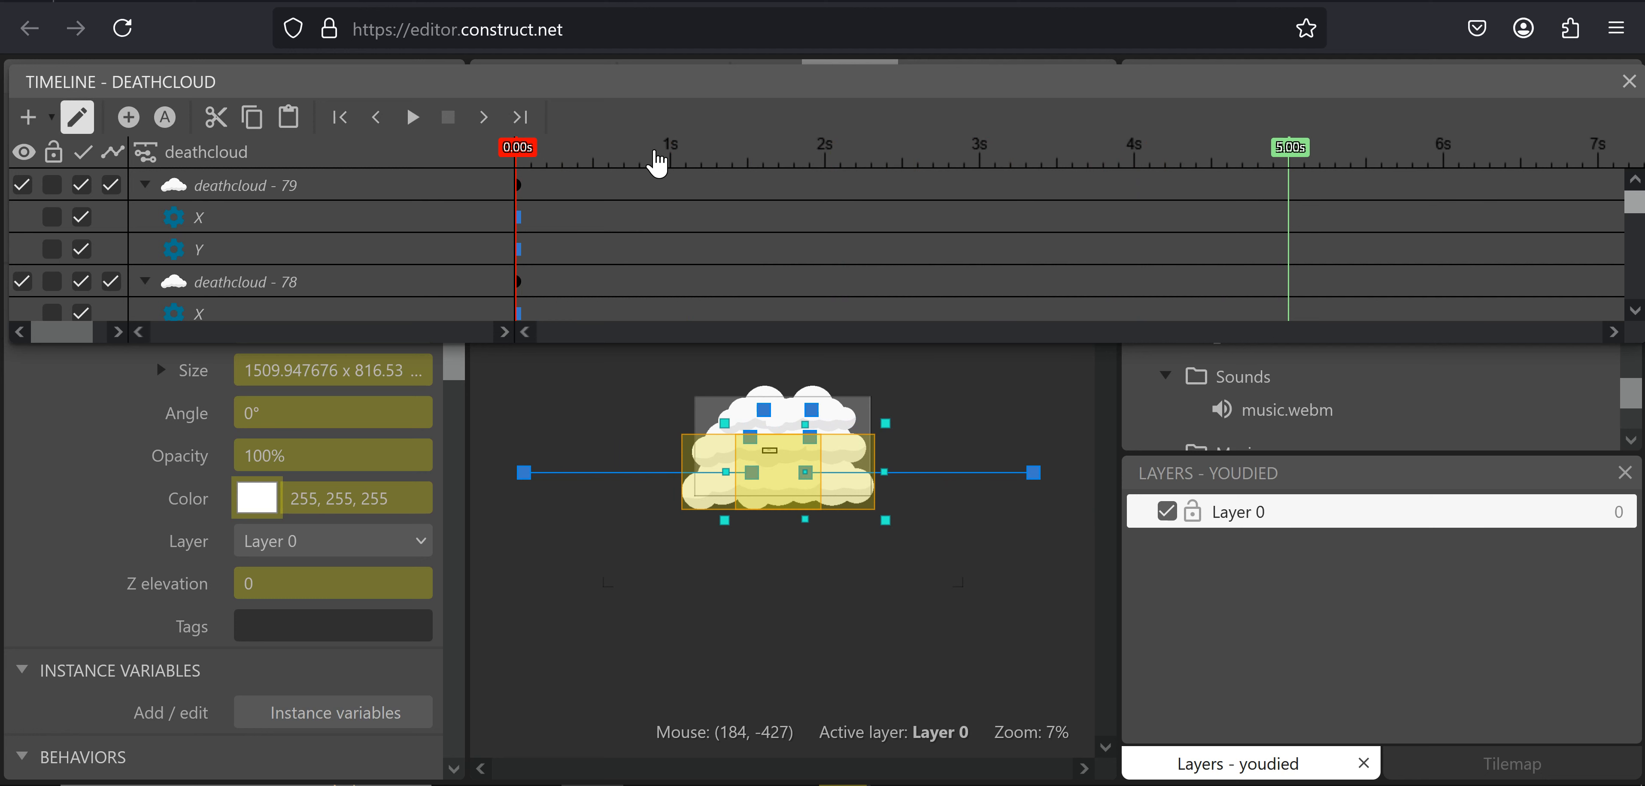
# At 1 s, move middle-row deathclouds 76 and 77 off the layout's right and left sides respectively, and set a keyframe for each
pyautogui.keyDown('ctrl'); pyautogui.scroll(2, 810, 480); pyautogui.keyUp('ctrl')
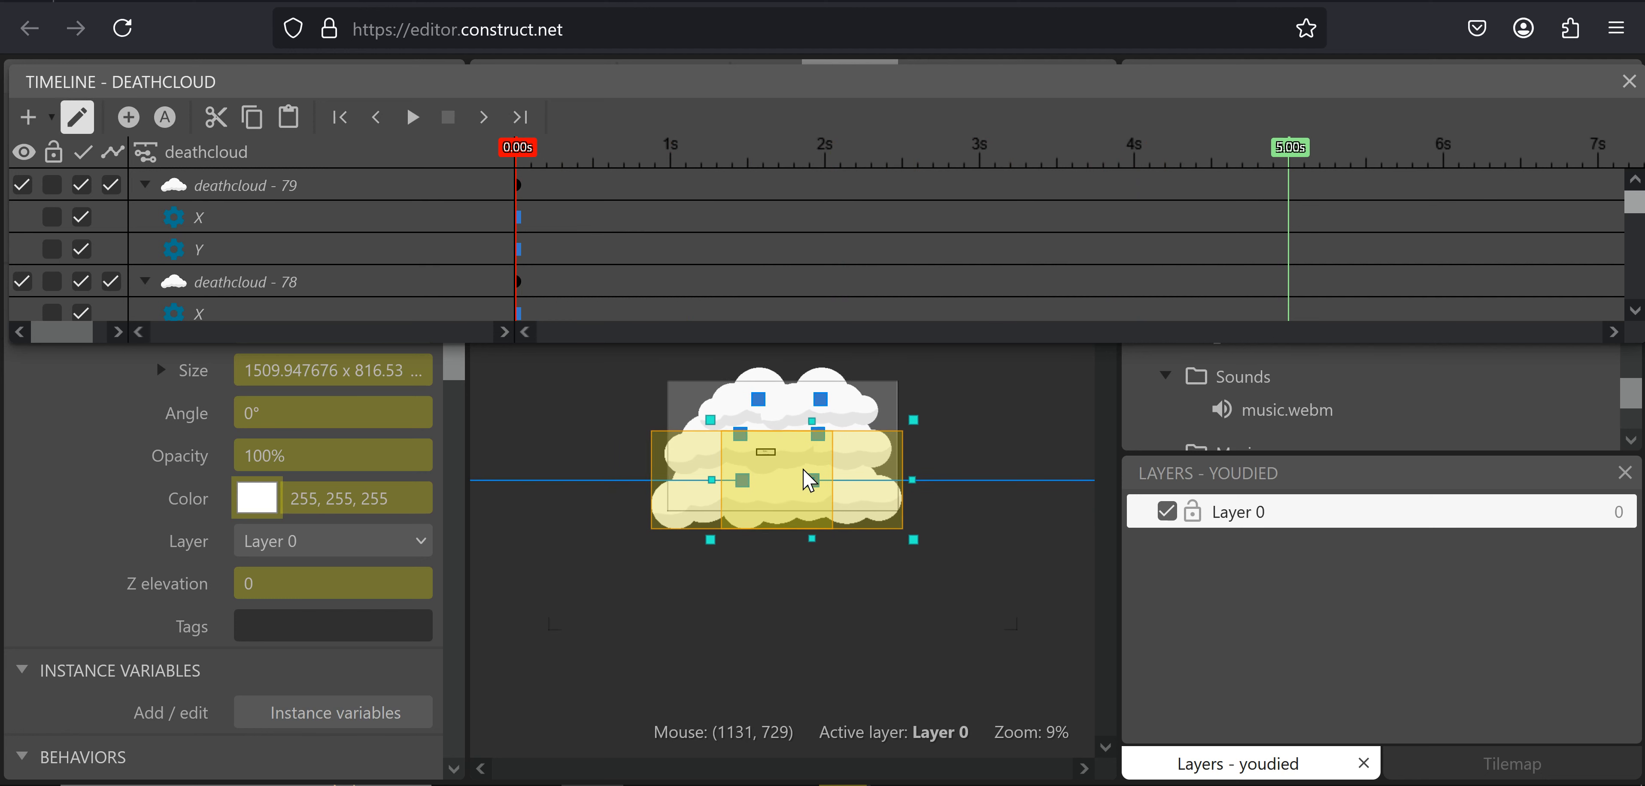
pyautogui.click(873, 455)
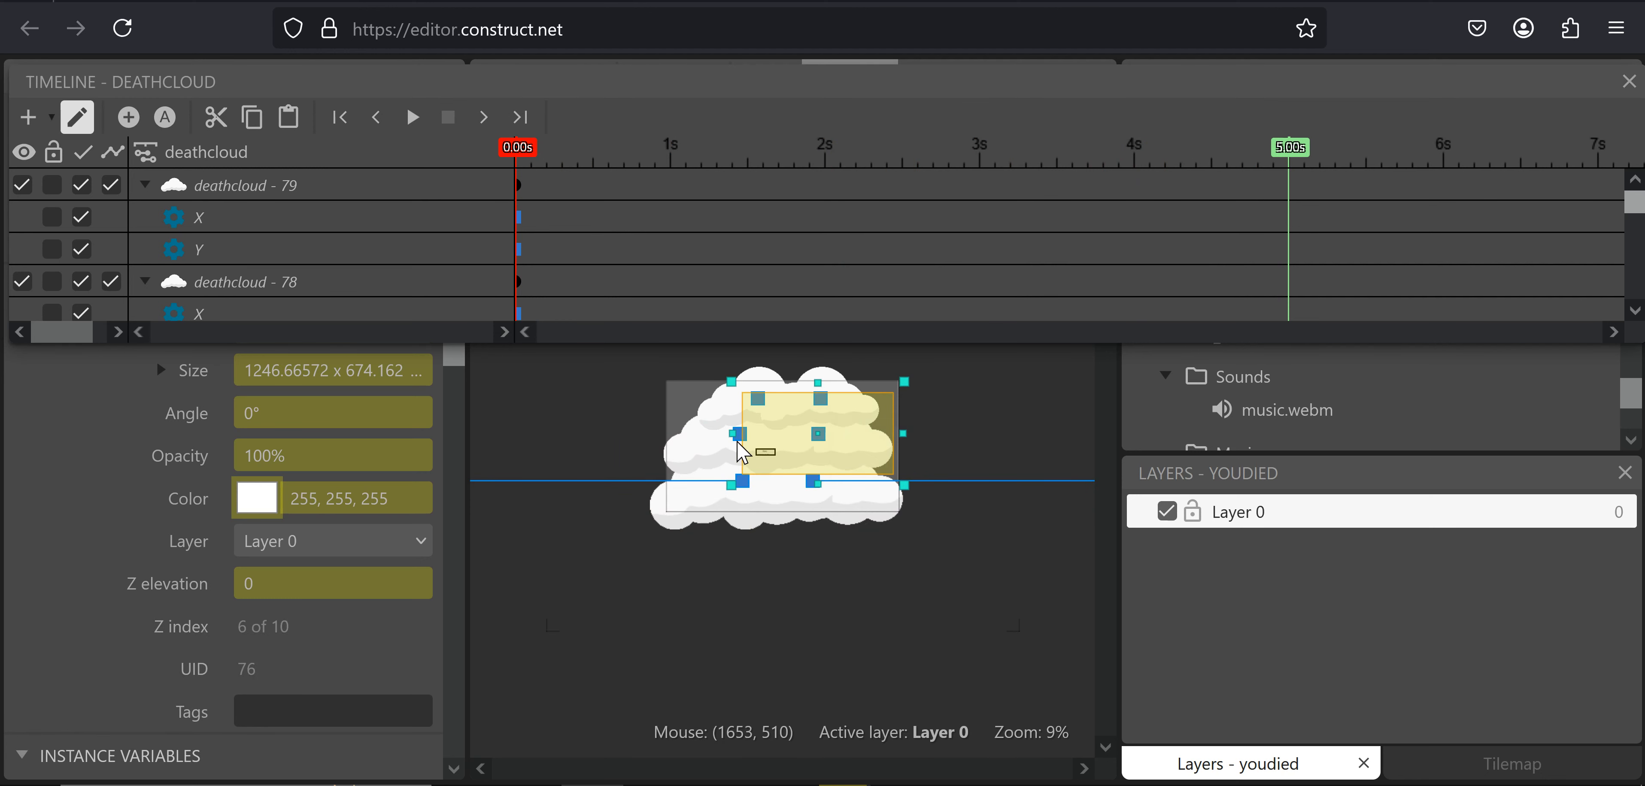
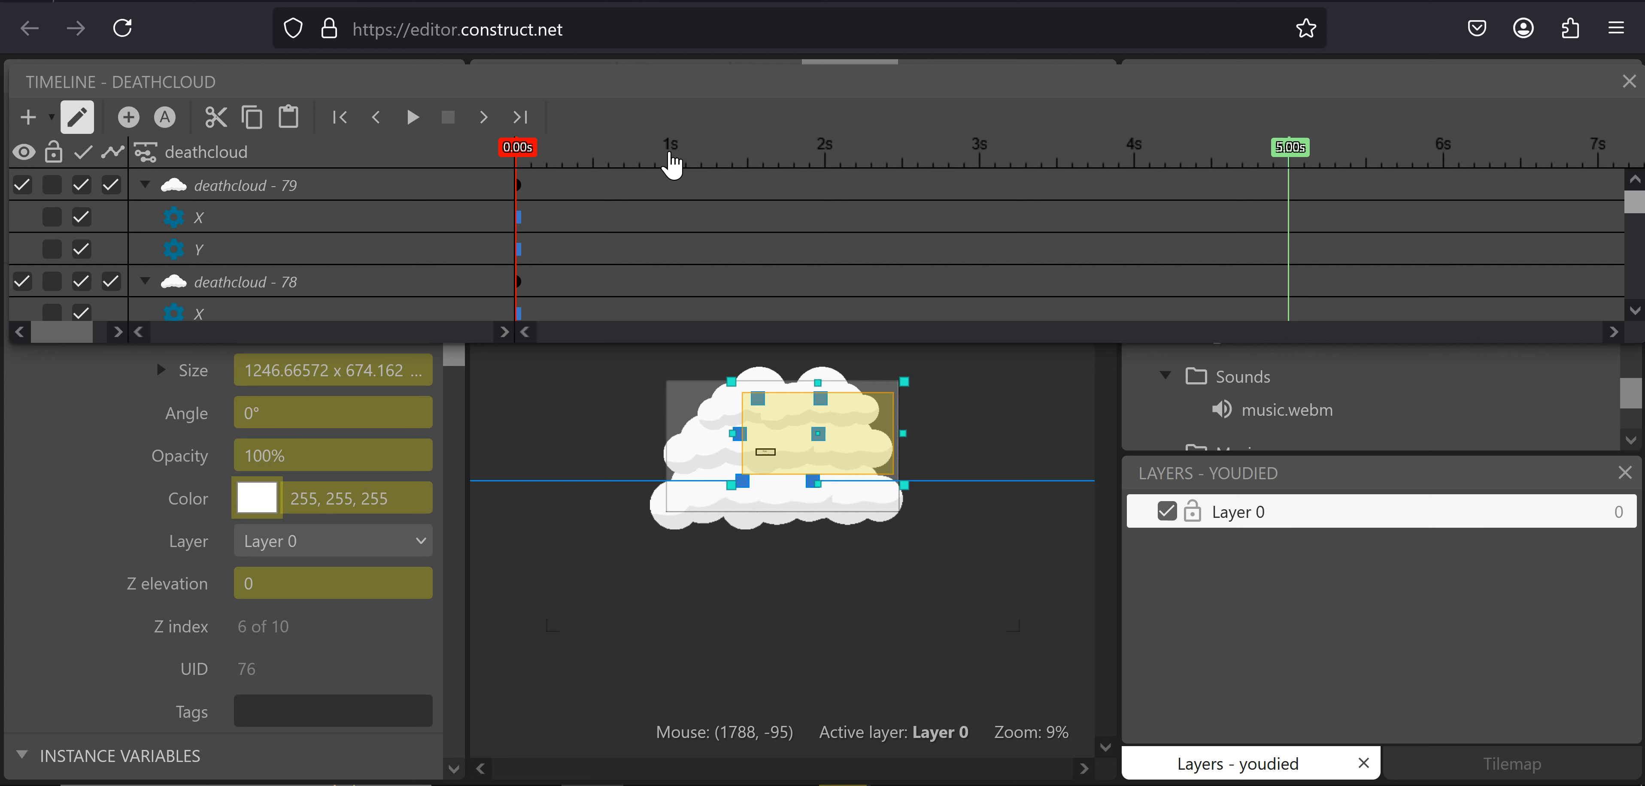
pyautogui.click(673, 160)
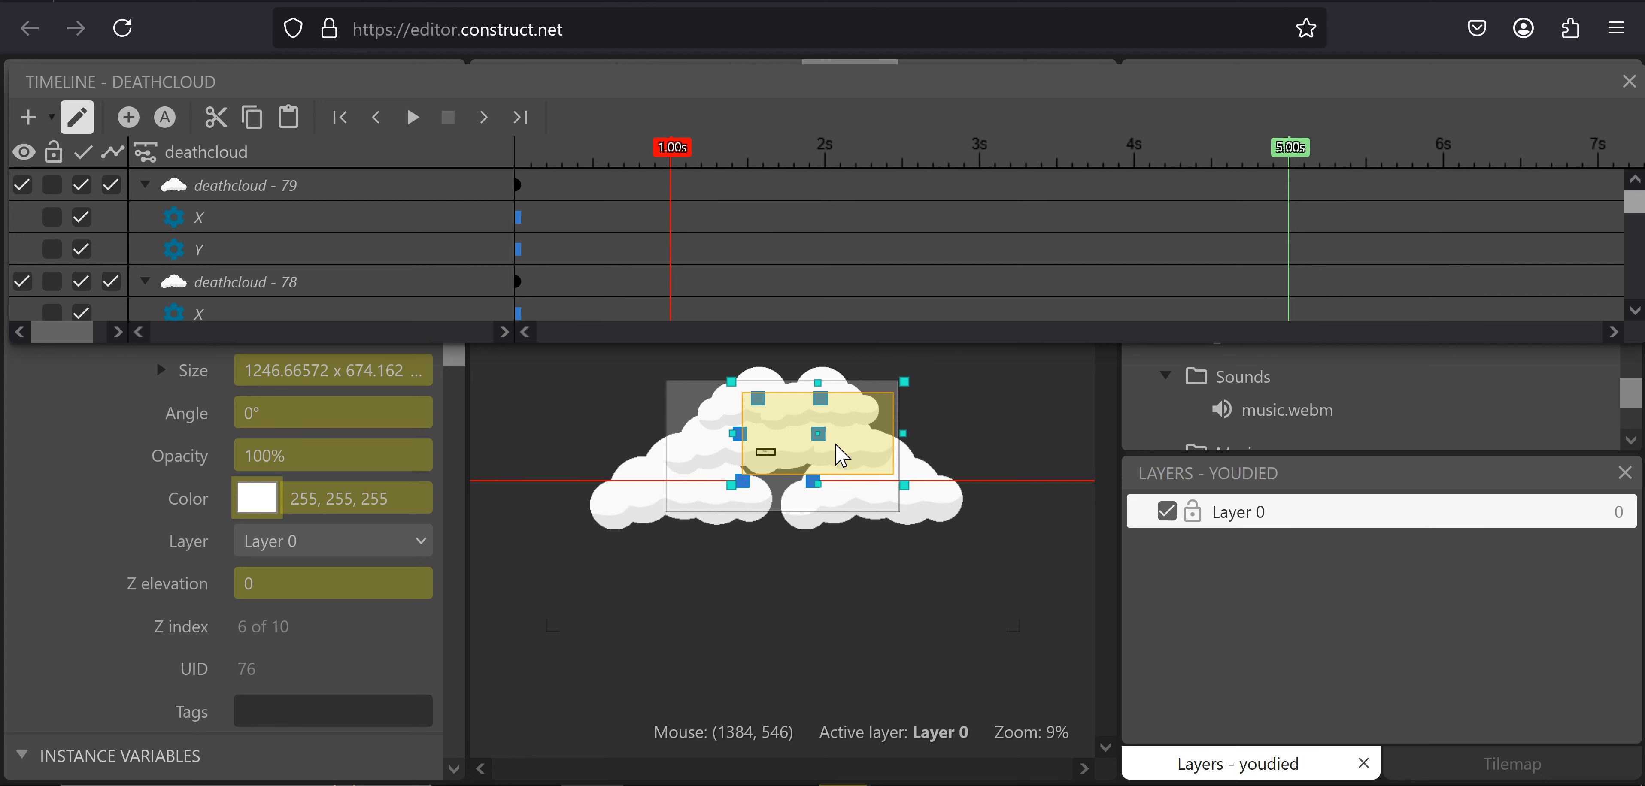
pyautogui.moveTo(838, 443); pyautogui.dragTo(1035, 457)
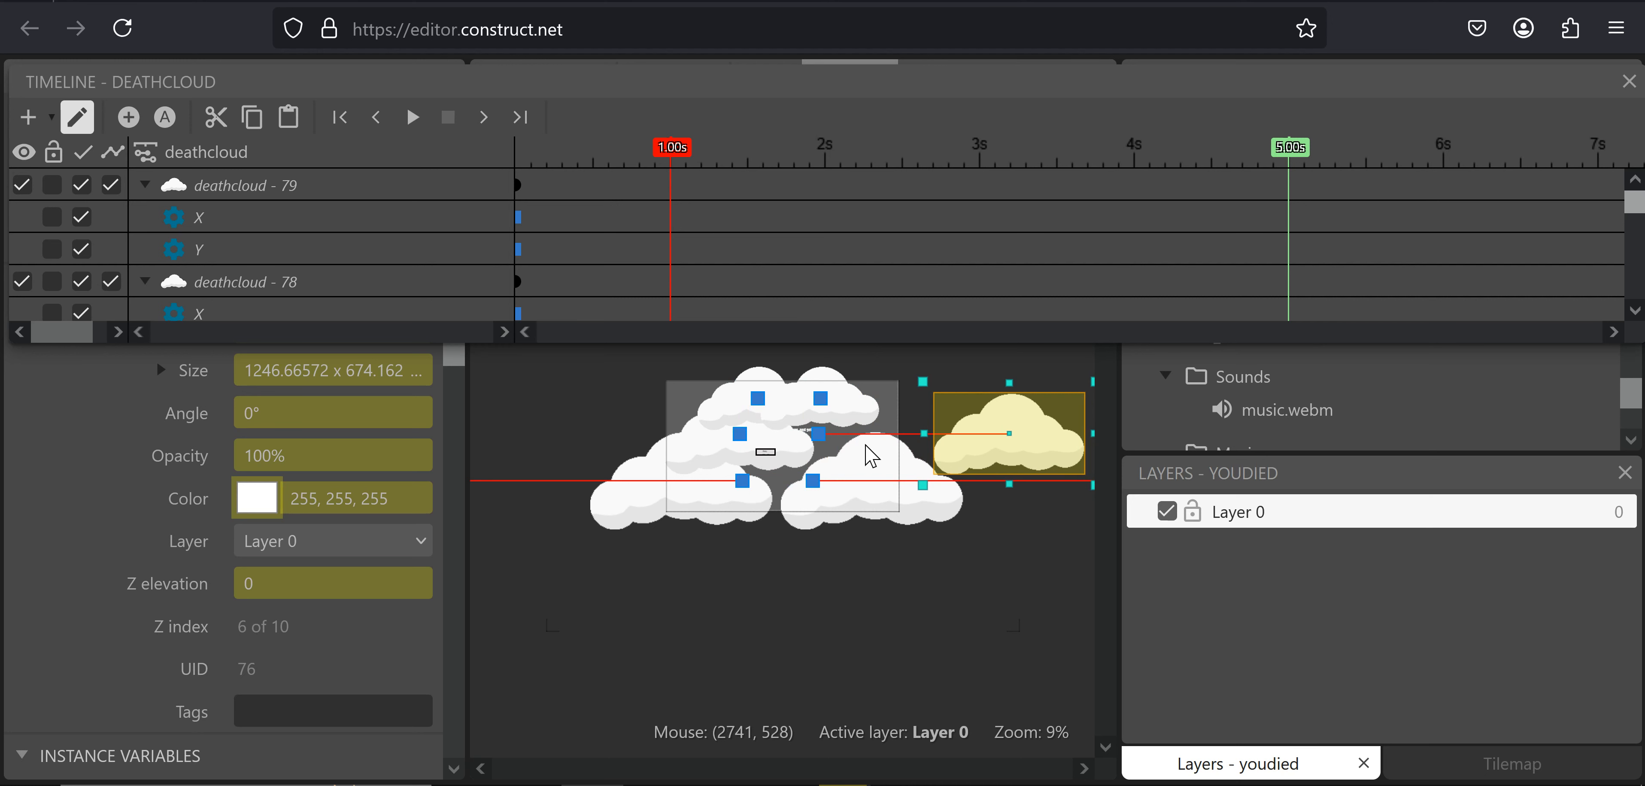
pyautogui.moveTo(710, 458); pyautogui.dragTo(511, 455)
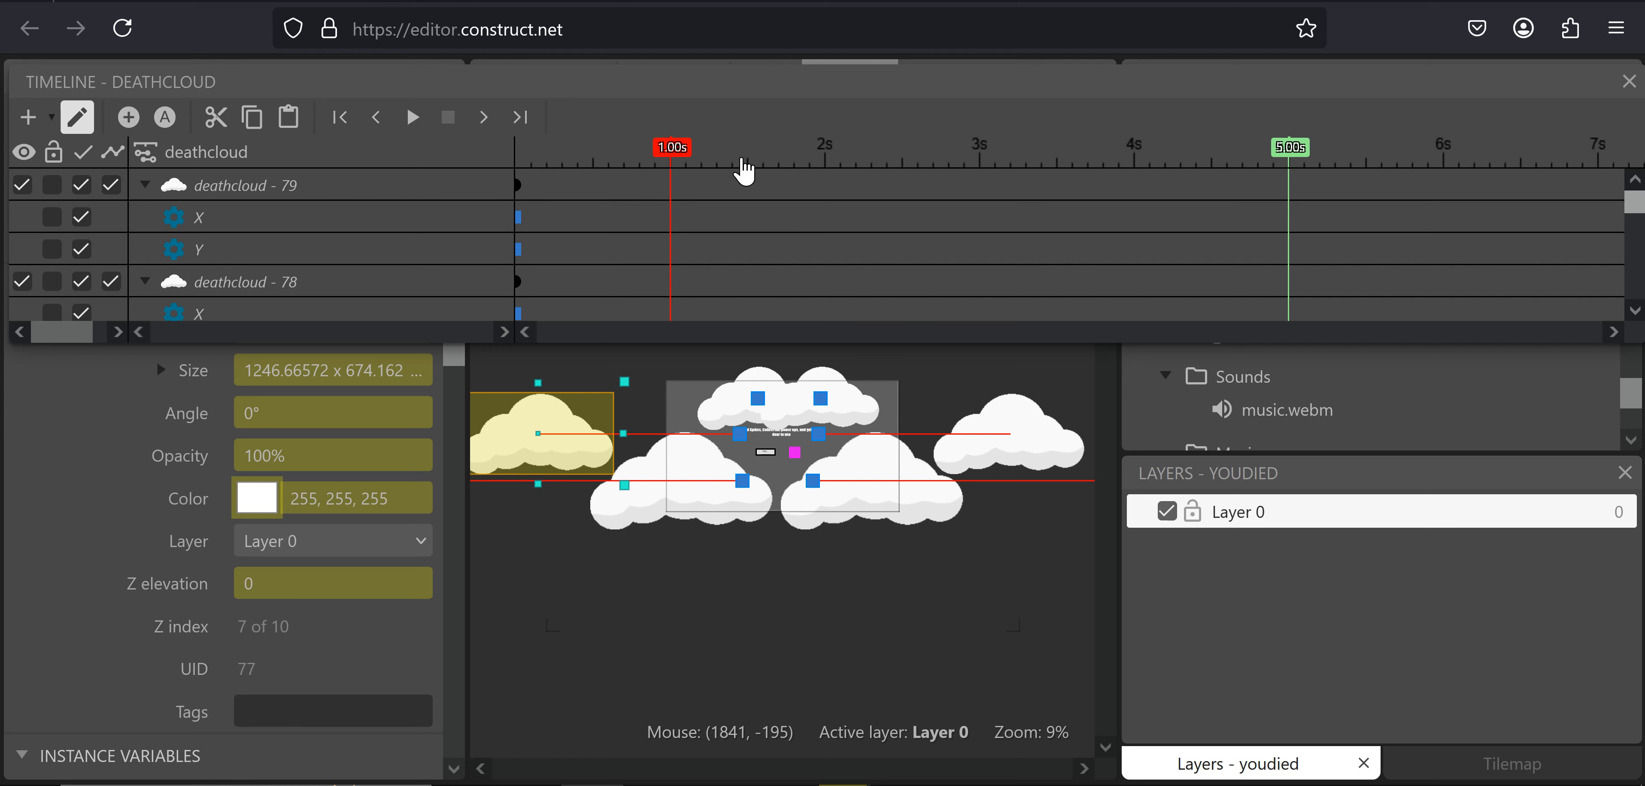
pyautogui.click(128, 117)
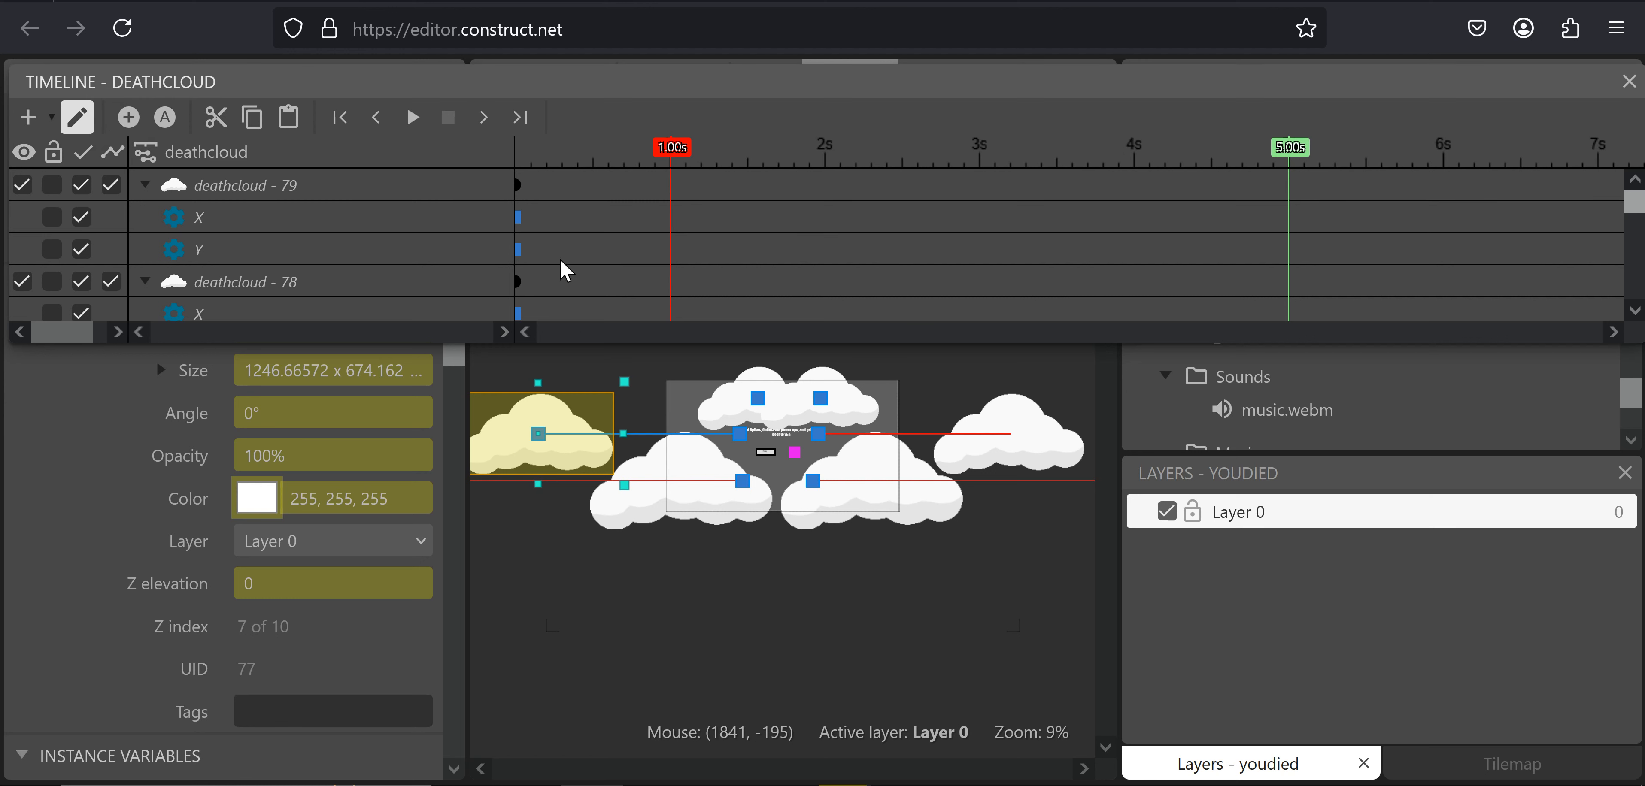
pyautogui.click(1048, 441)
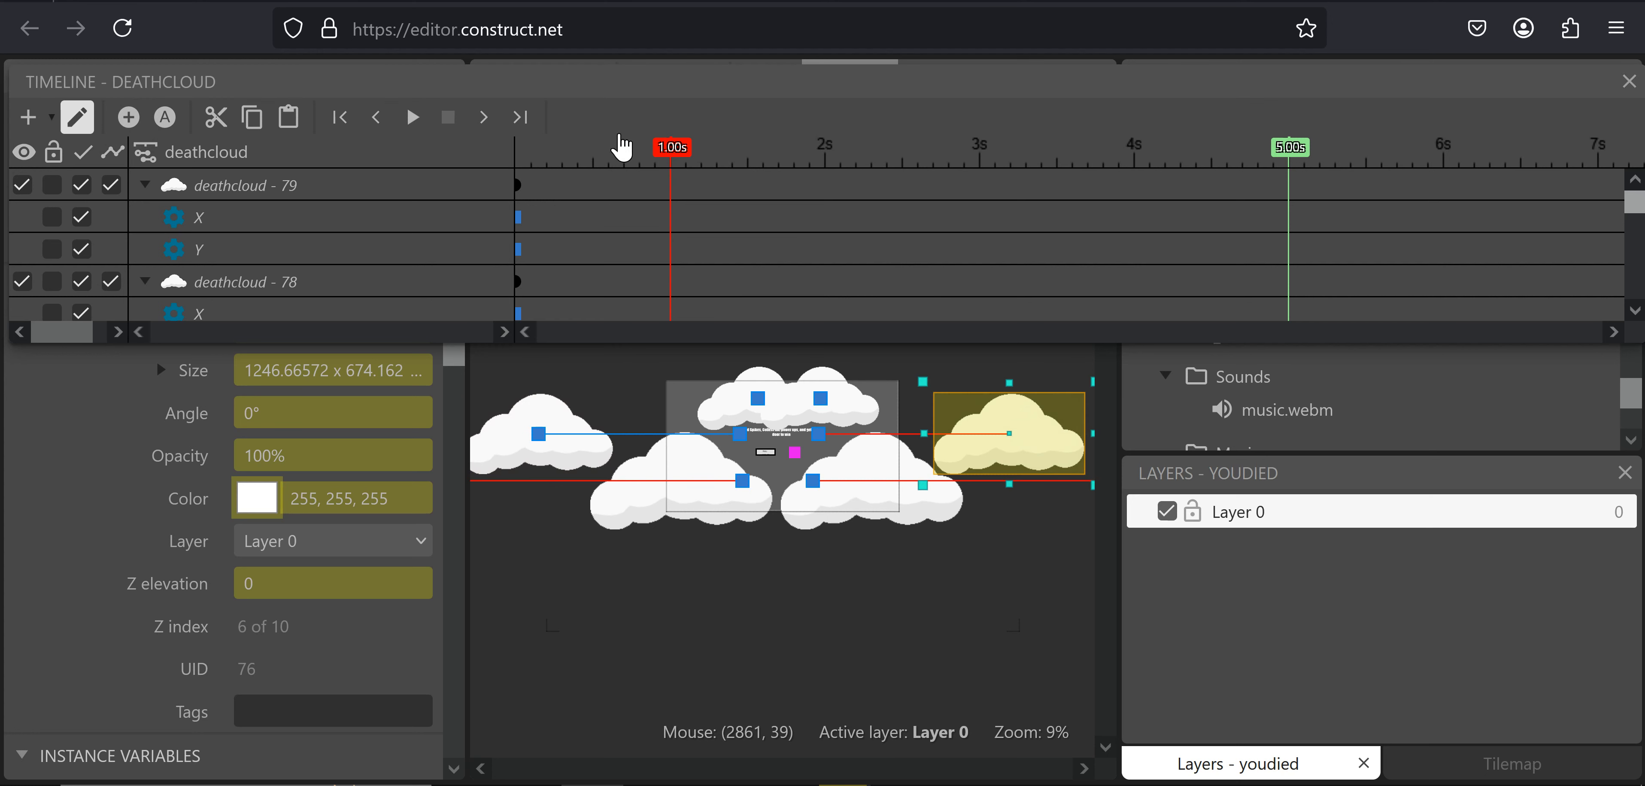
pyautogui.click(131, 118)
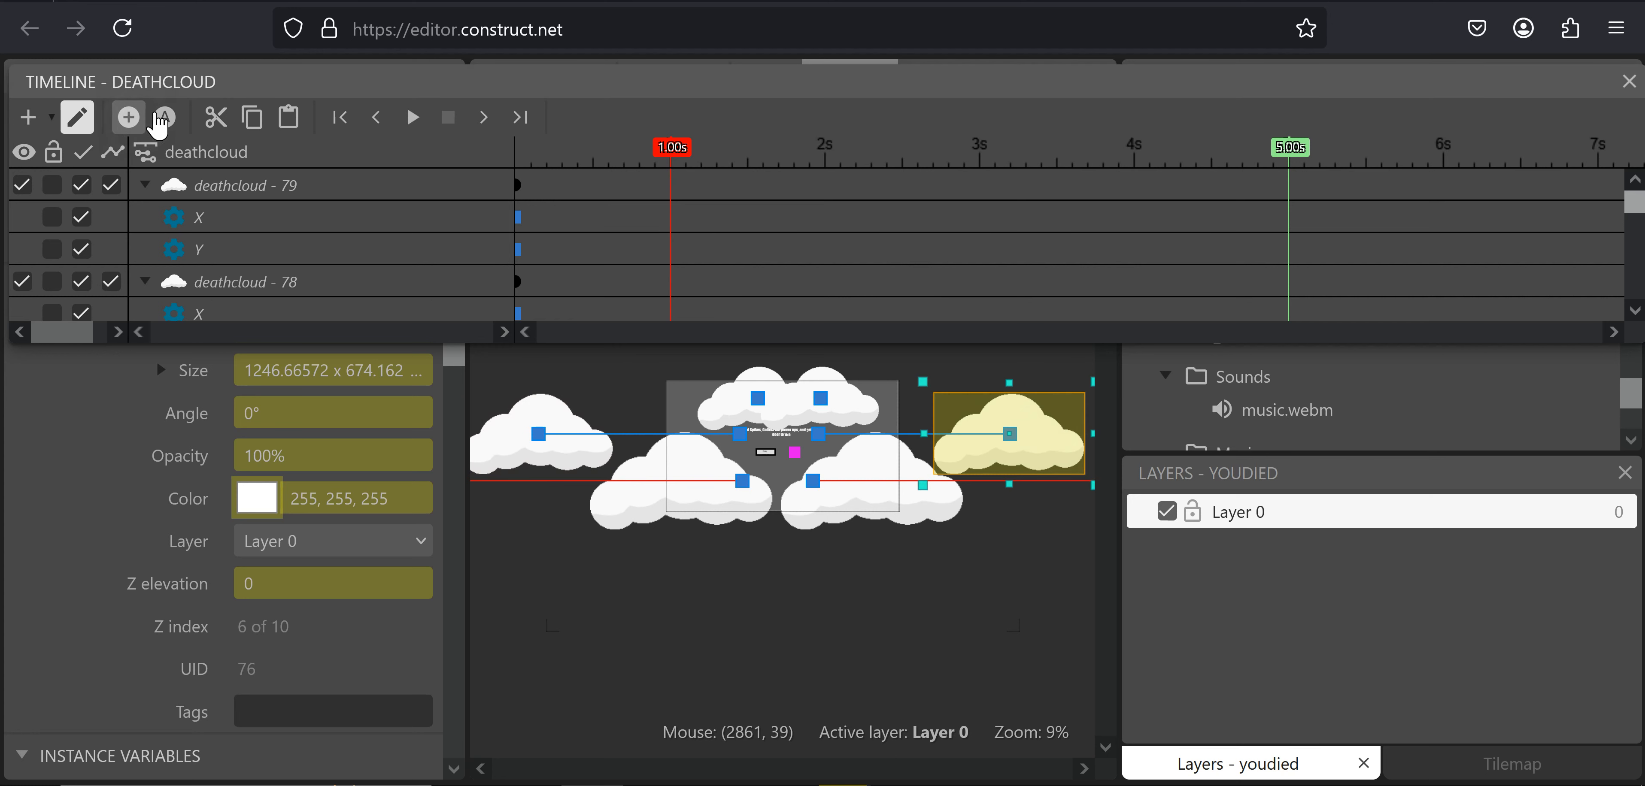
pyautogui.click(903, 595)
pyautogui.click(578, 441)
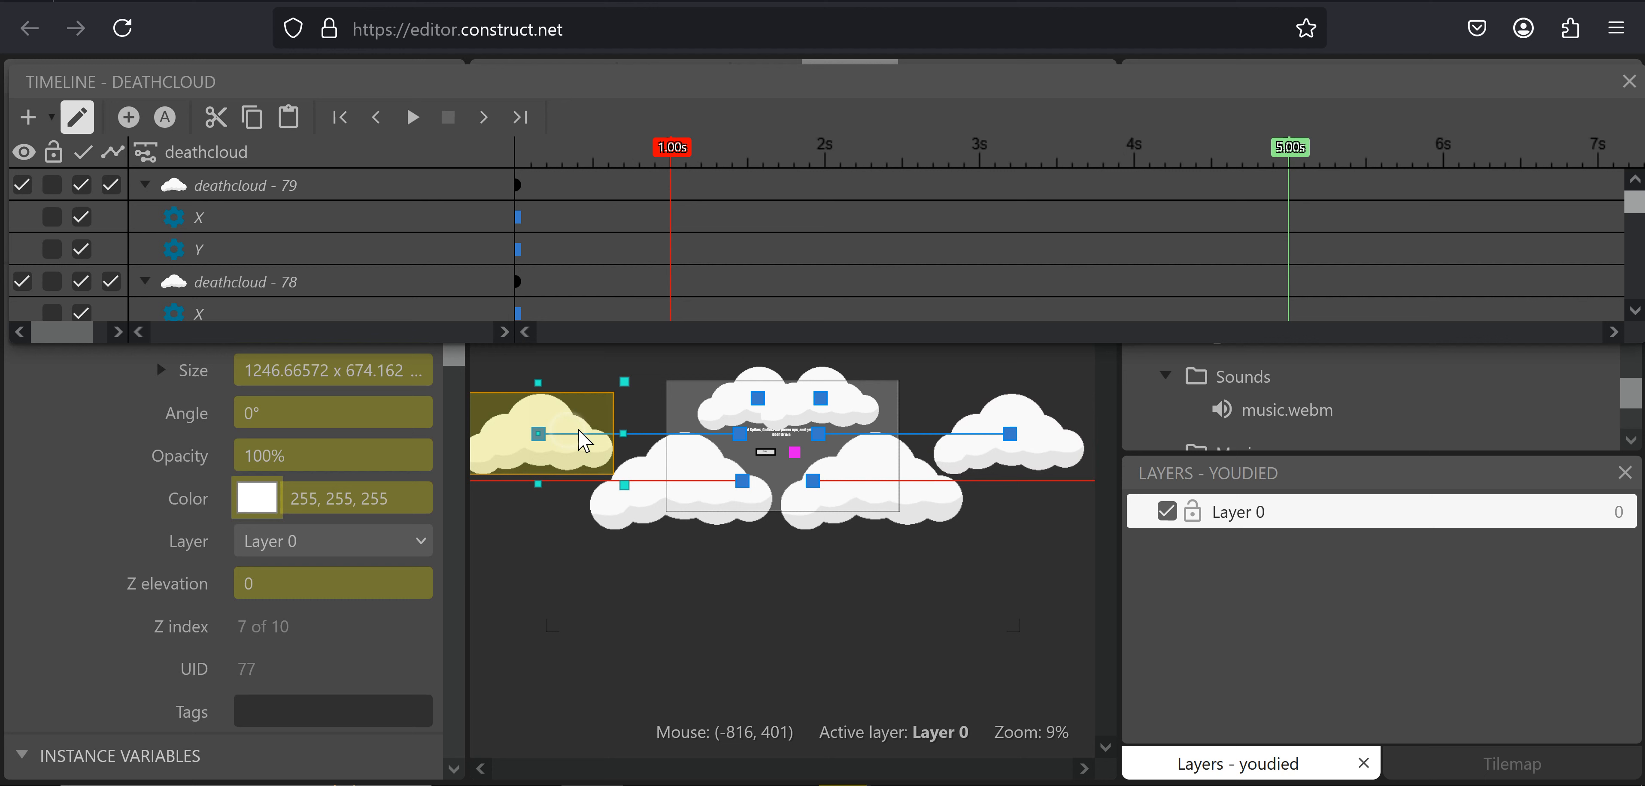
pyautogui.keyDown('shift'); pyautogui.click(1057, 445); pyautogui.keyUp('shift')
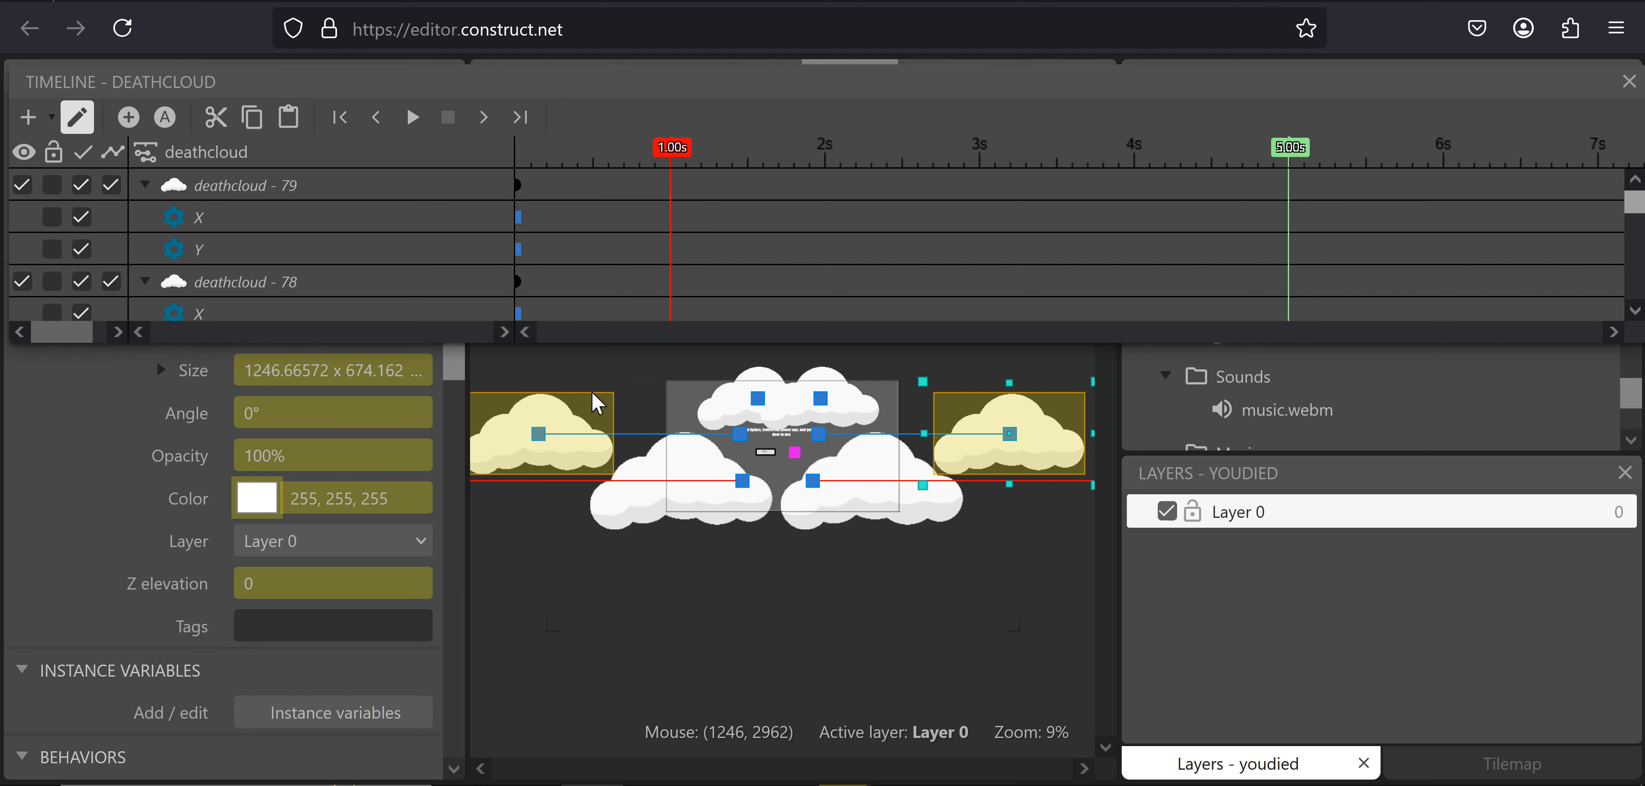
pyautogui.click(771, 606)
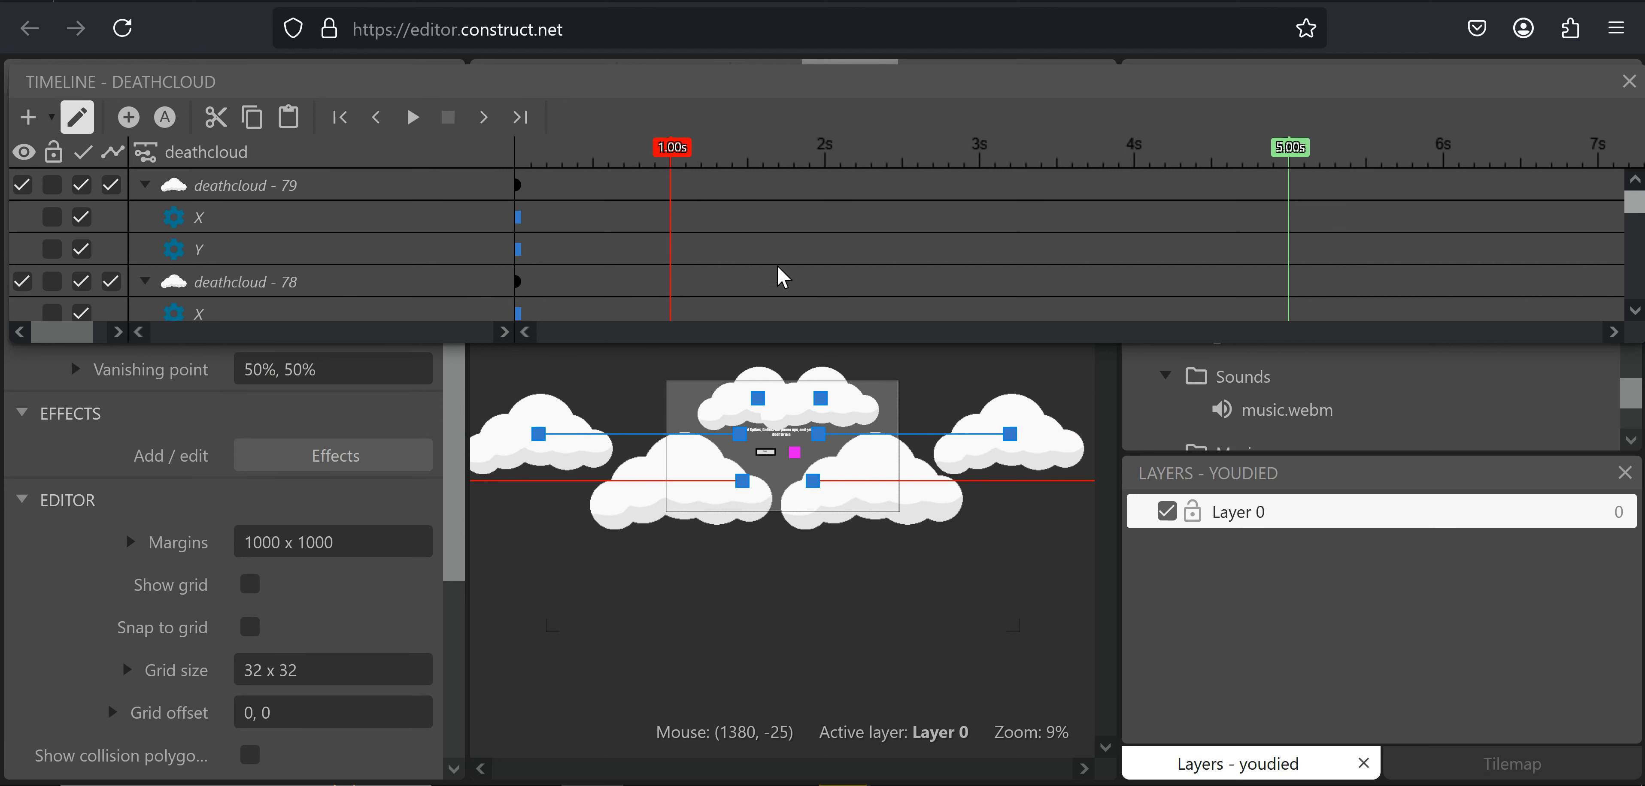
pyautogui.click(821, 386)
pyautogui.moveTo(674, 151); pyautogui.dragTo(827, 165)
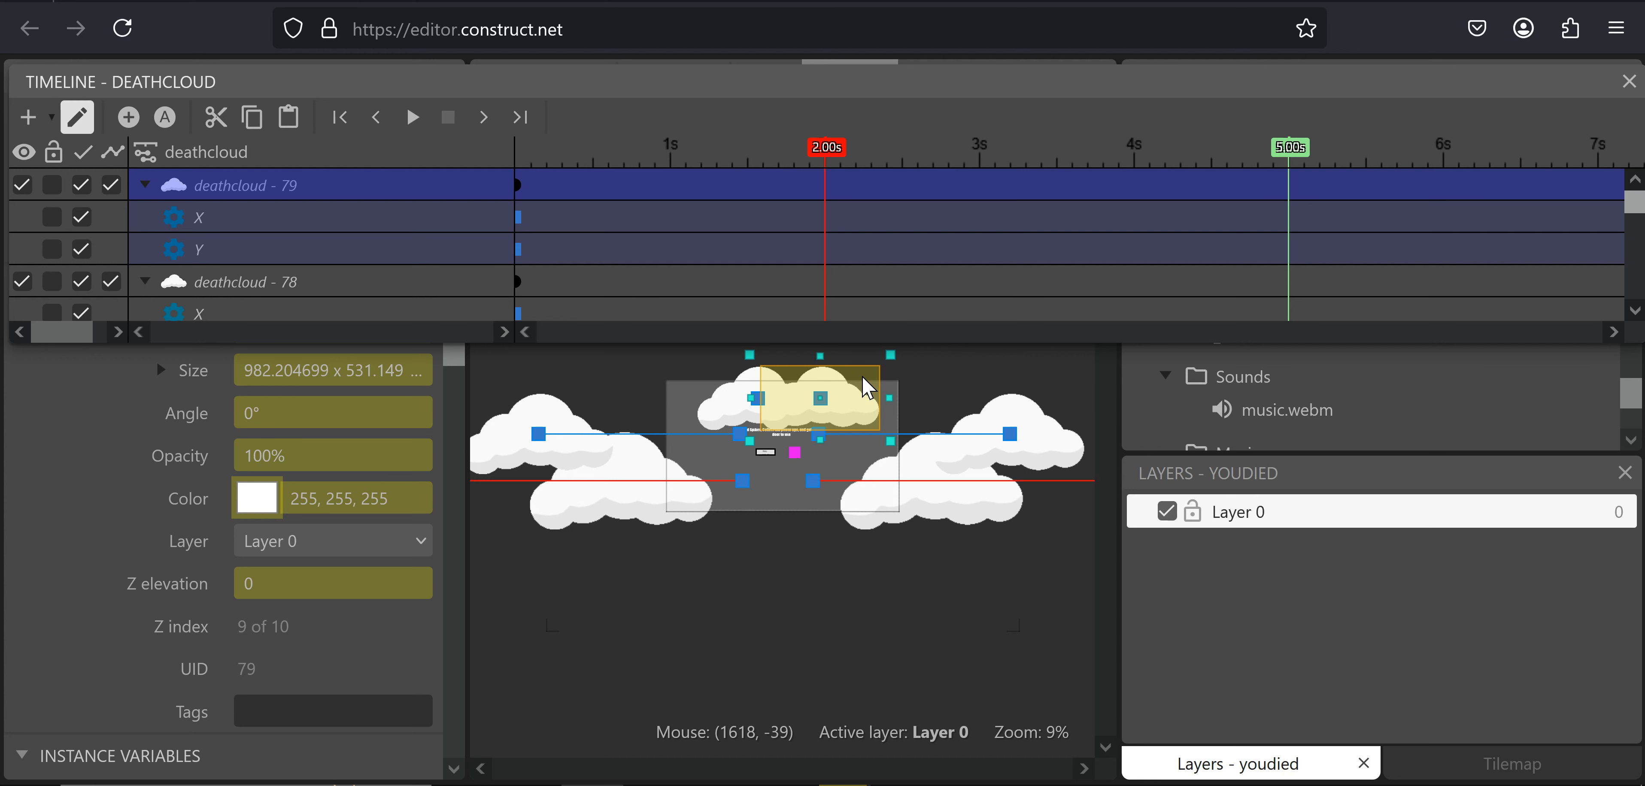
# Undo the last timeline time change, the keyframes set for middle-row deathclouds 76 and 77, and the instance moves and resize before them
pyautogui.hotkey('ctrl', 'z')
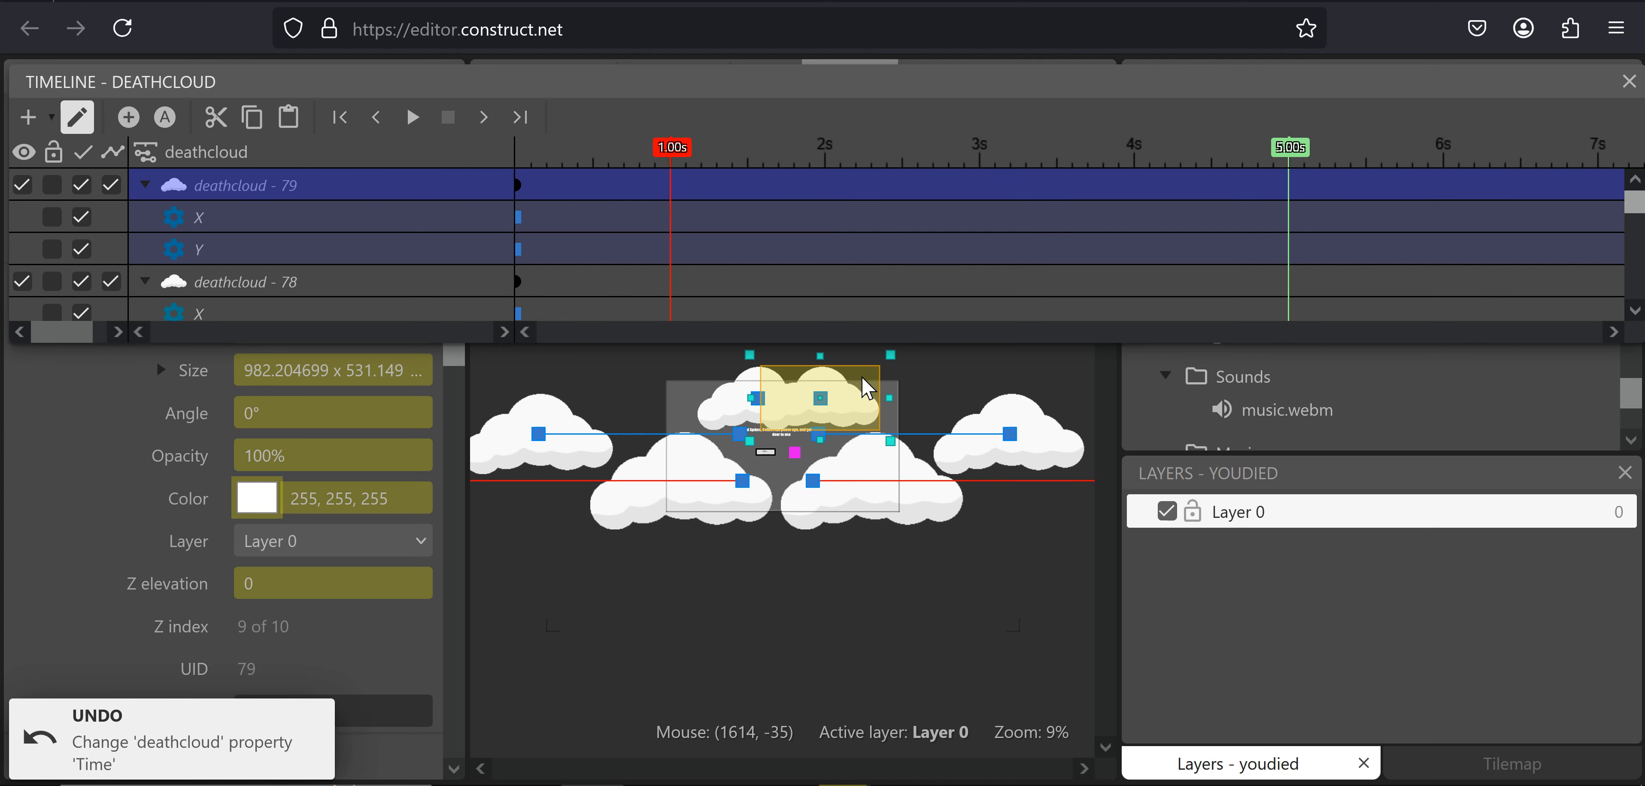
pyautogui.hotkey('ctrl', 'z')
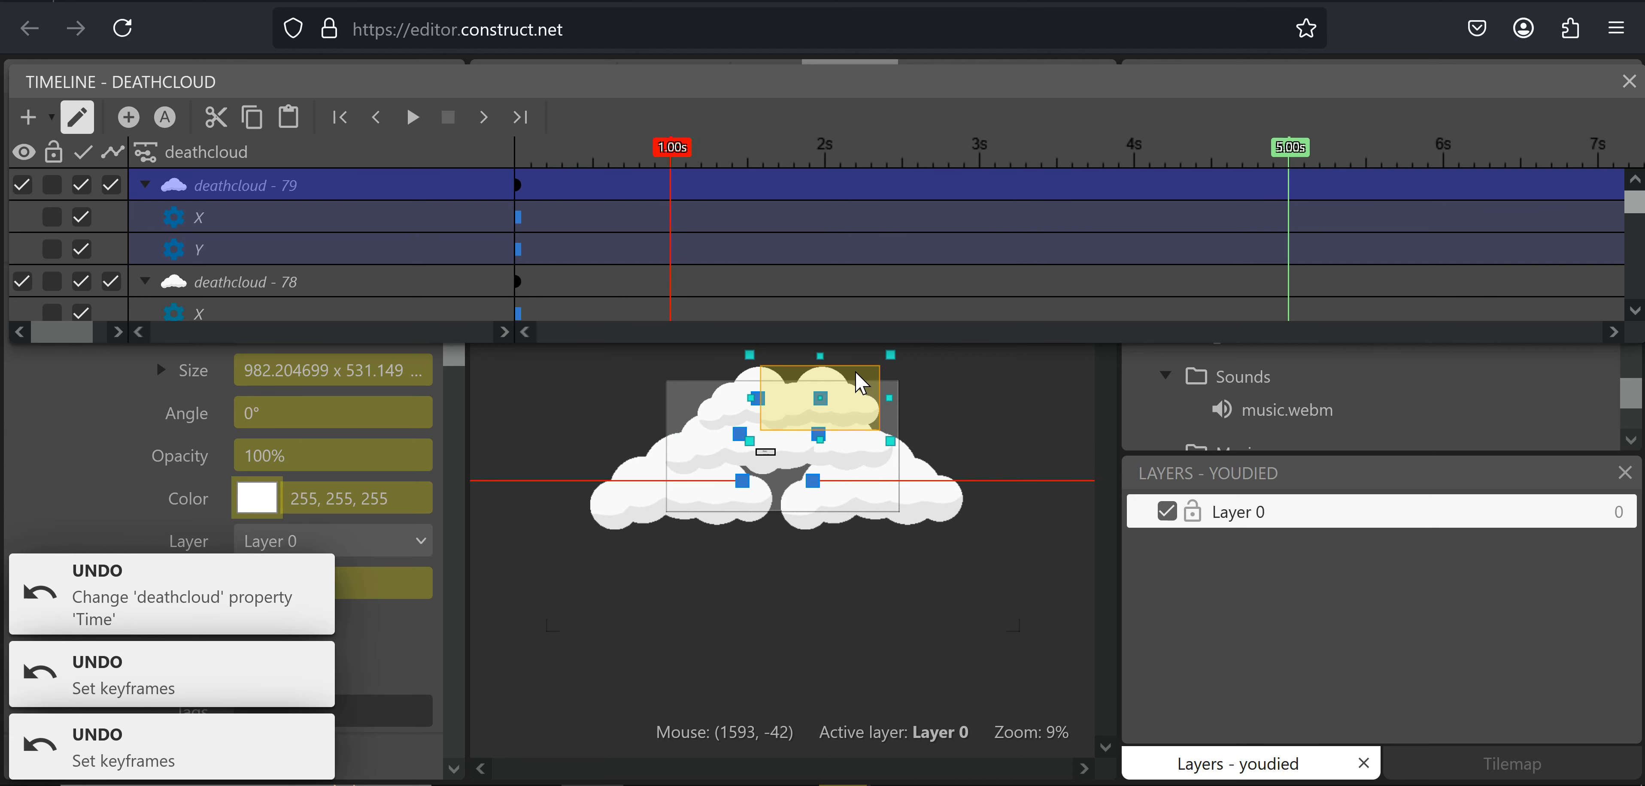
pyautogui.click(849, 455)
pyautogui.keyDown('shift'); pyautogui.click(704, 459); pyautogui.keyUp('shift')
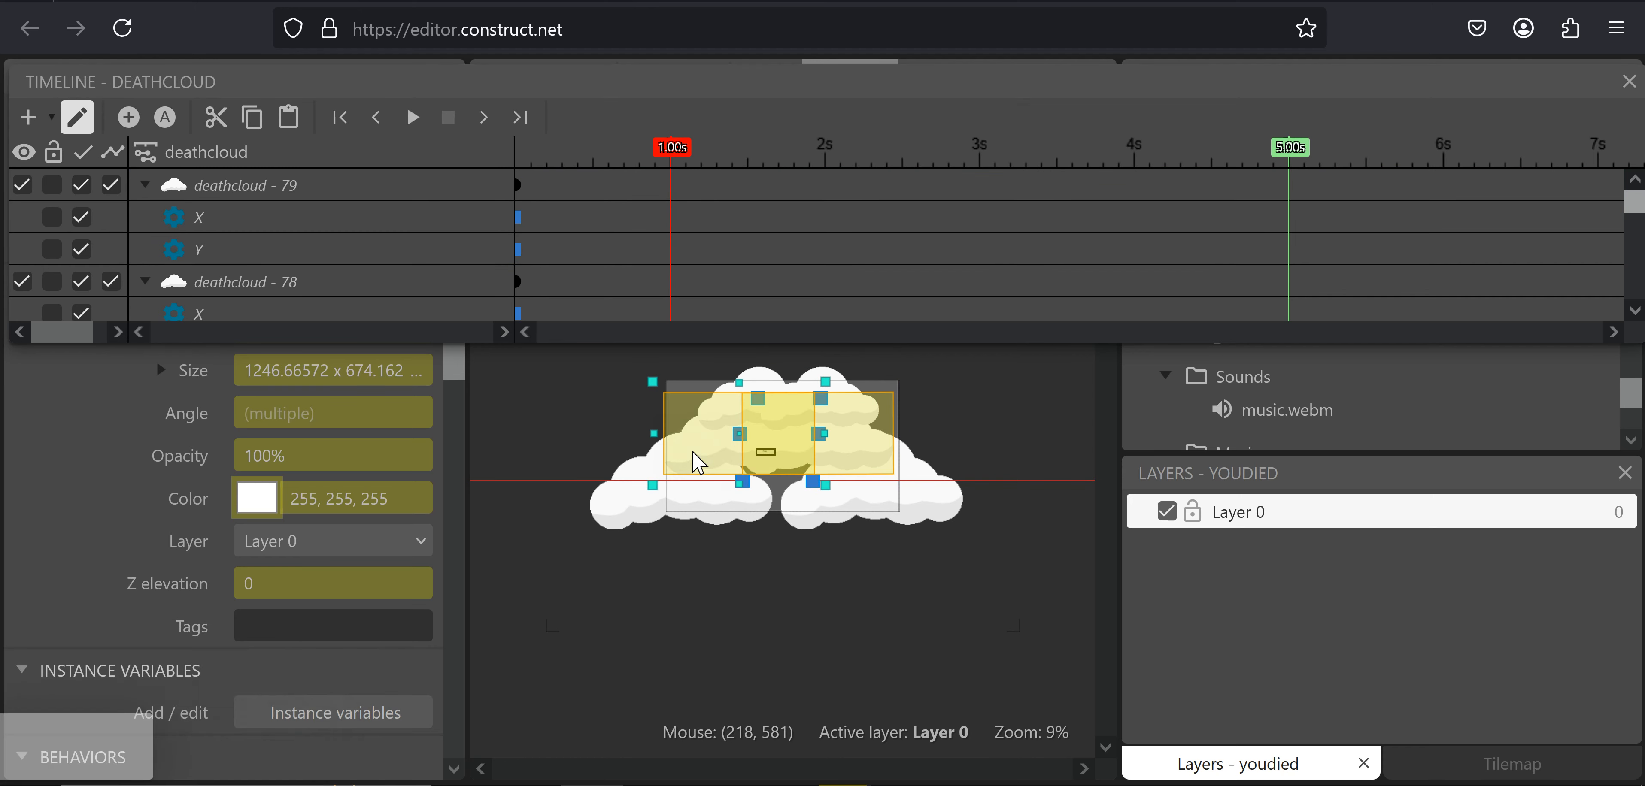
pyautogui.hotkey('ctrl', 'z')
pyautogui.hotkey('ctrl', 'z')
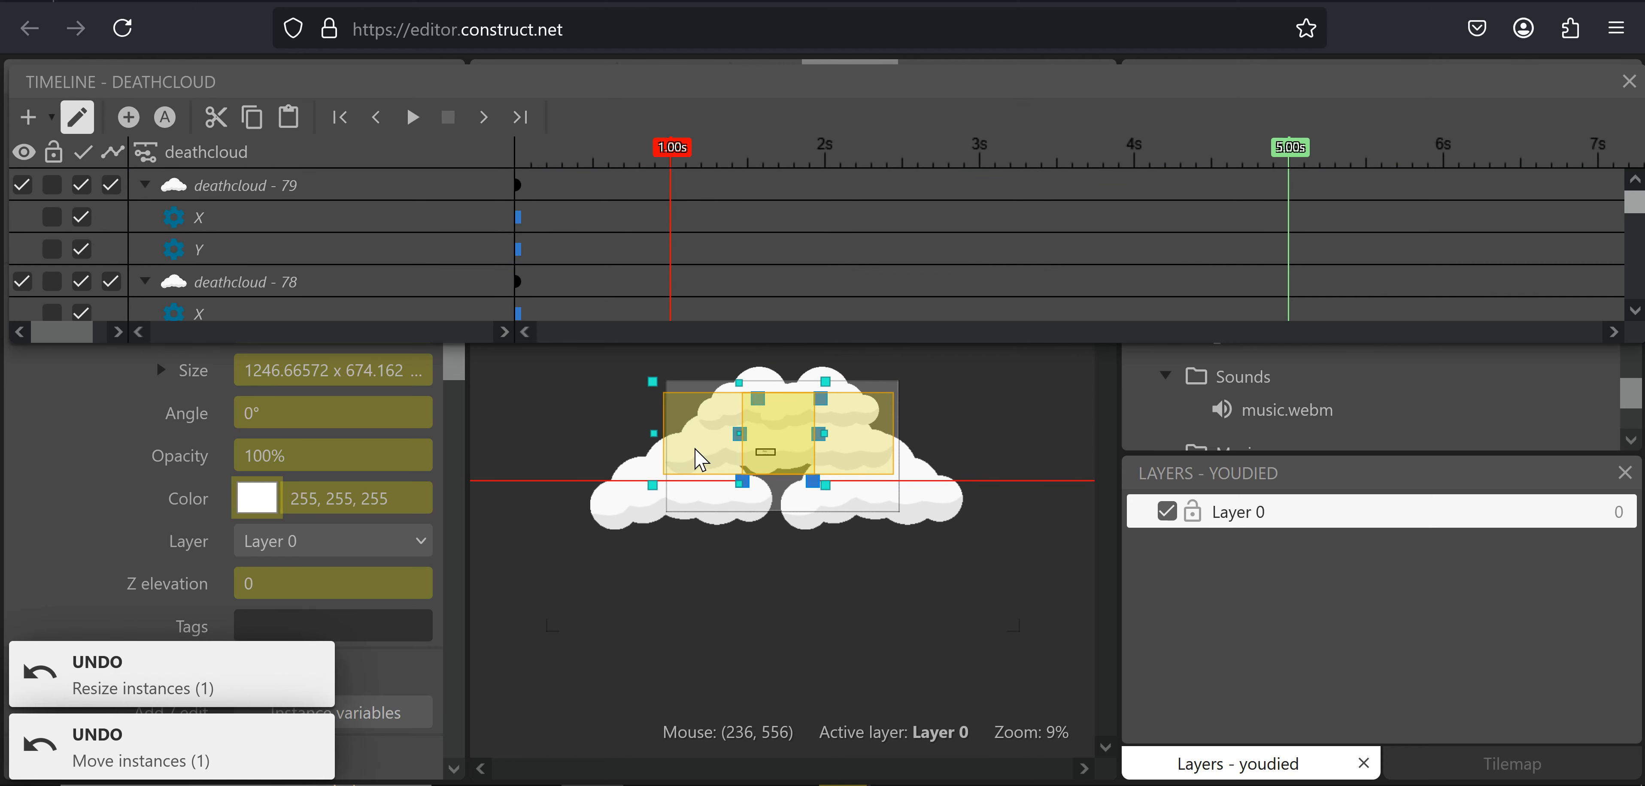
pyautogui.hotkey('ctrl', 'z')
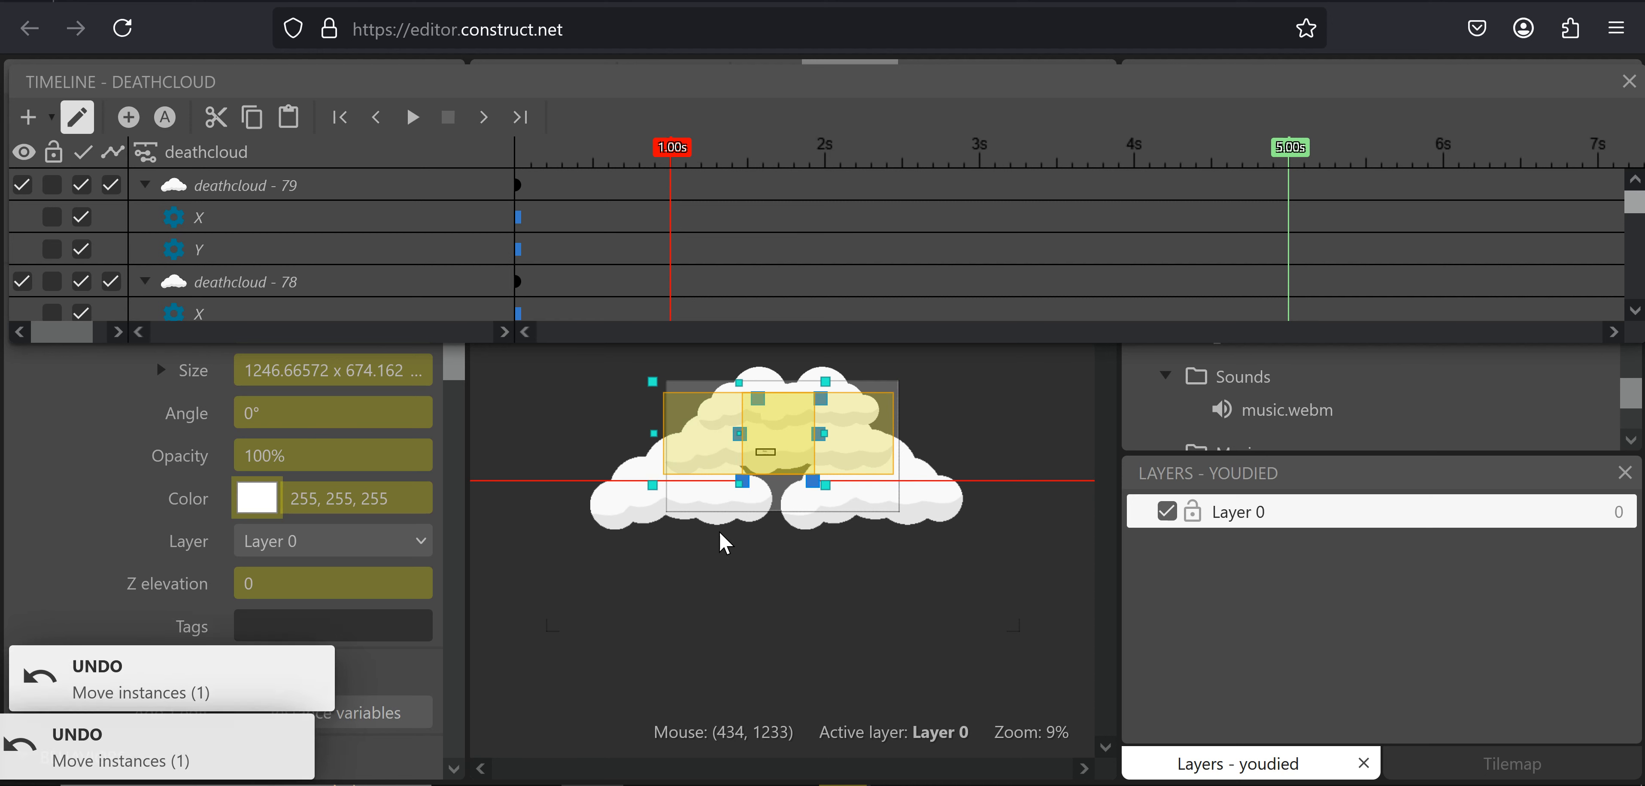
pyautogui.click(730, 546)
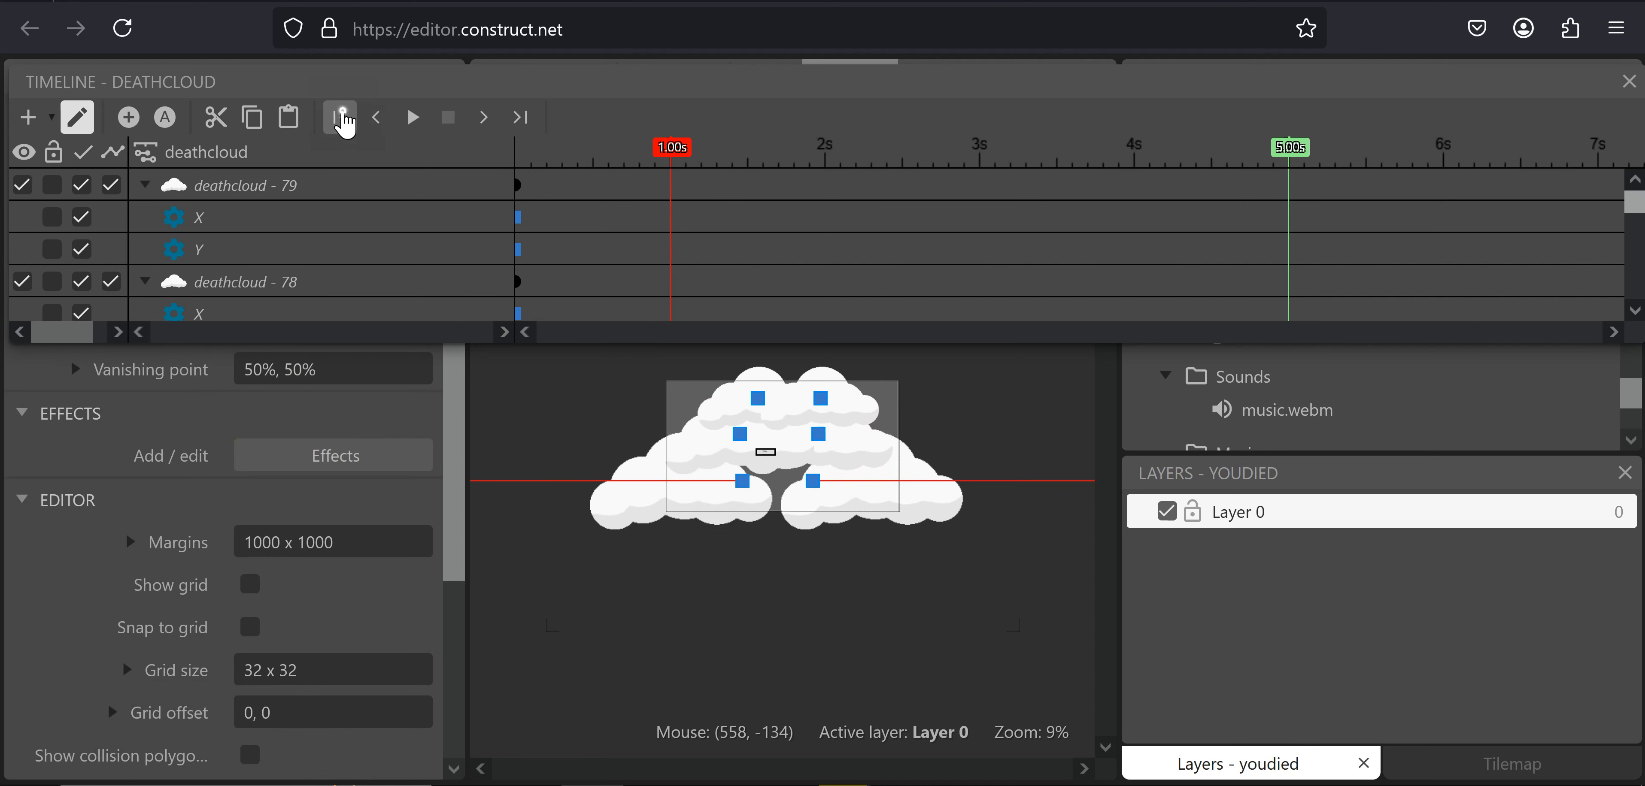
# Rewind the deathcloud timeline and set keyframes at 1 s for middle-row deathclouds 76 and 77 in their original positions
pyautogui.click(340, 117)
pyautogui.click(412, 117)
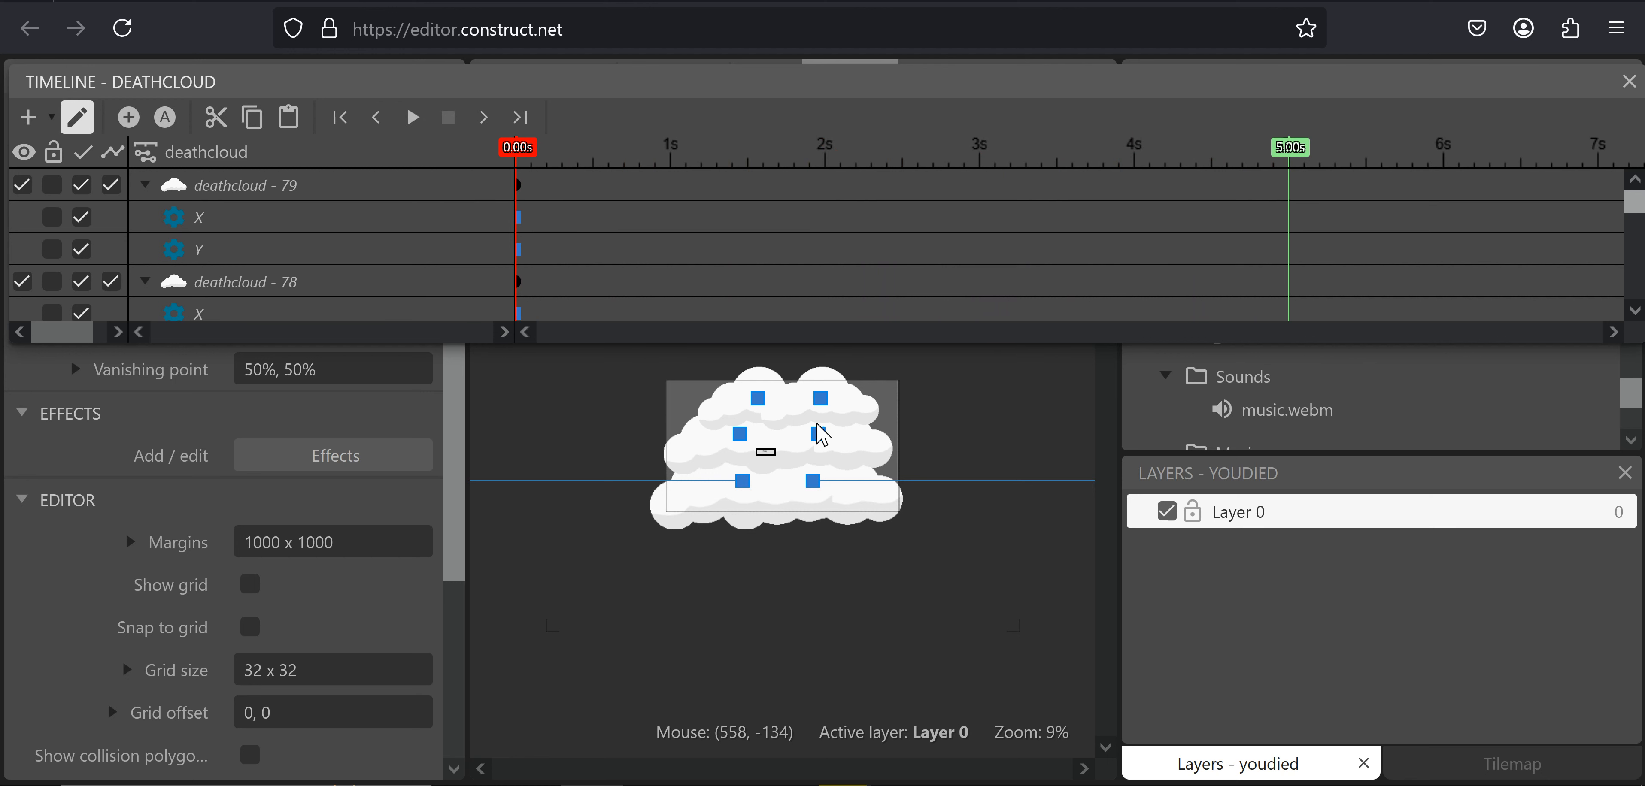
pyautogui.click(855, 451)
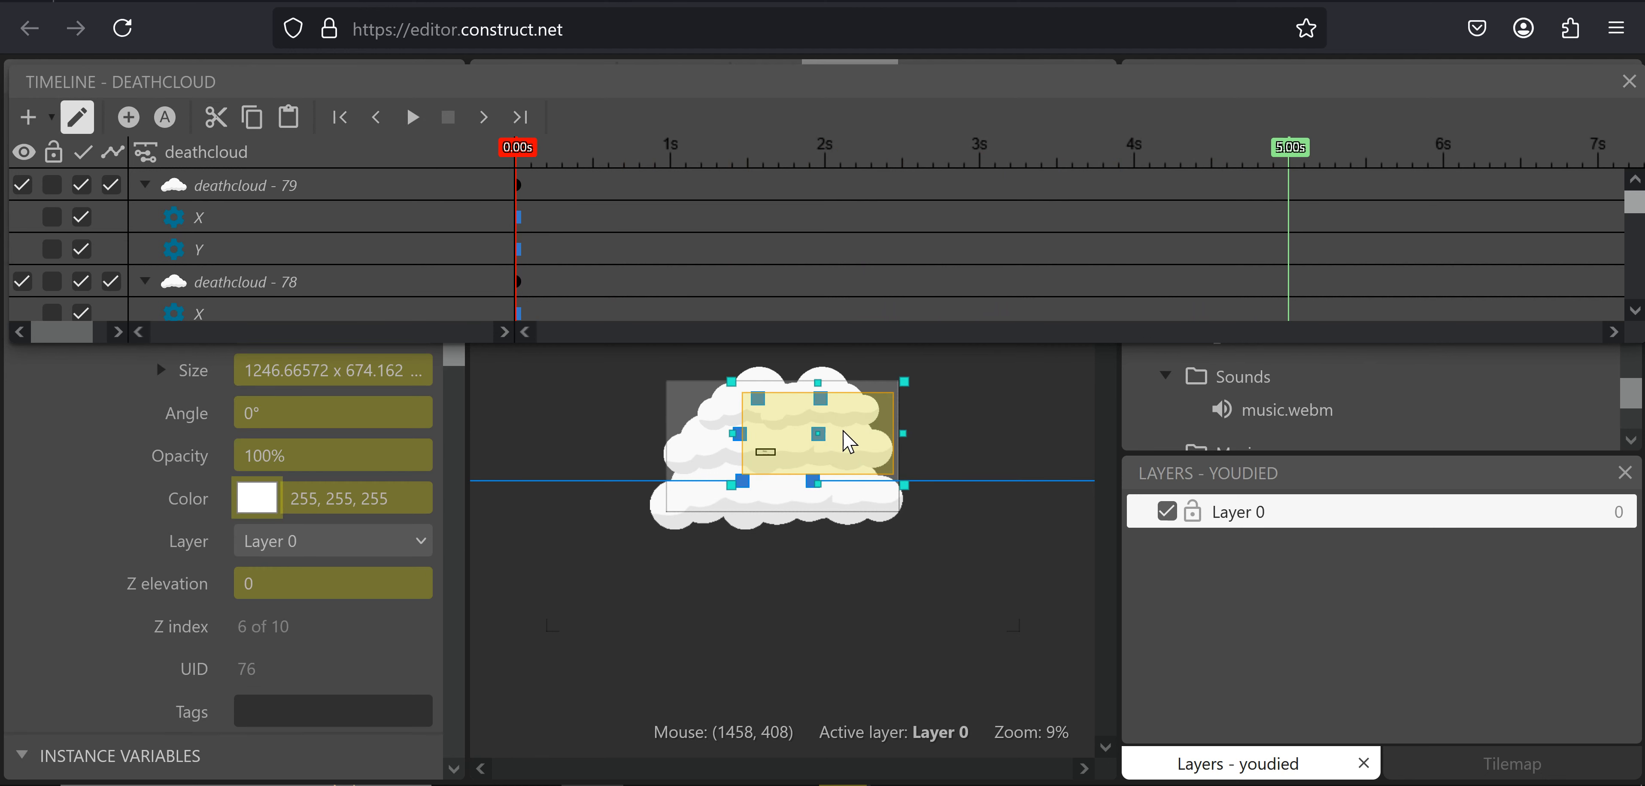
pyautogui.click(661, 152)
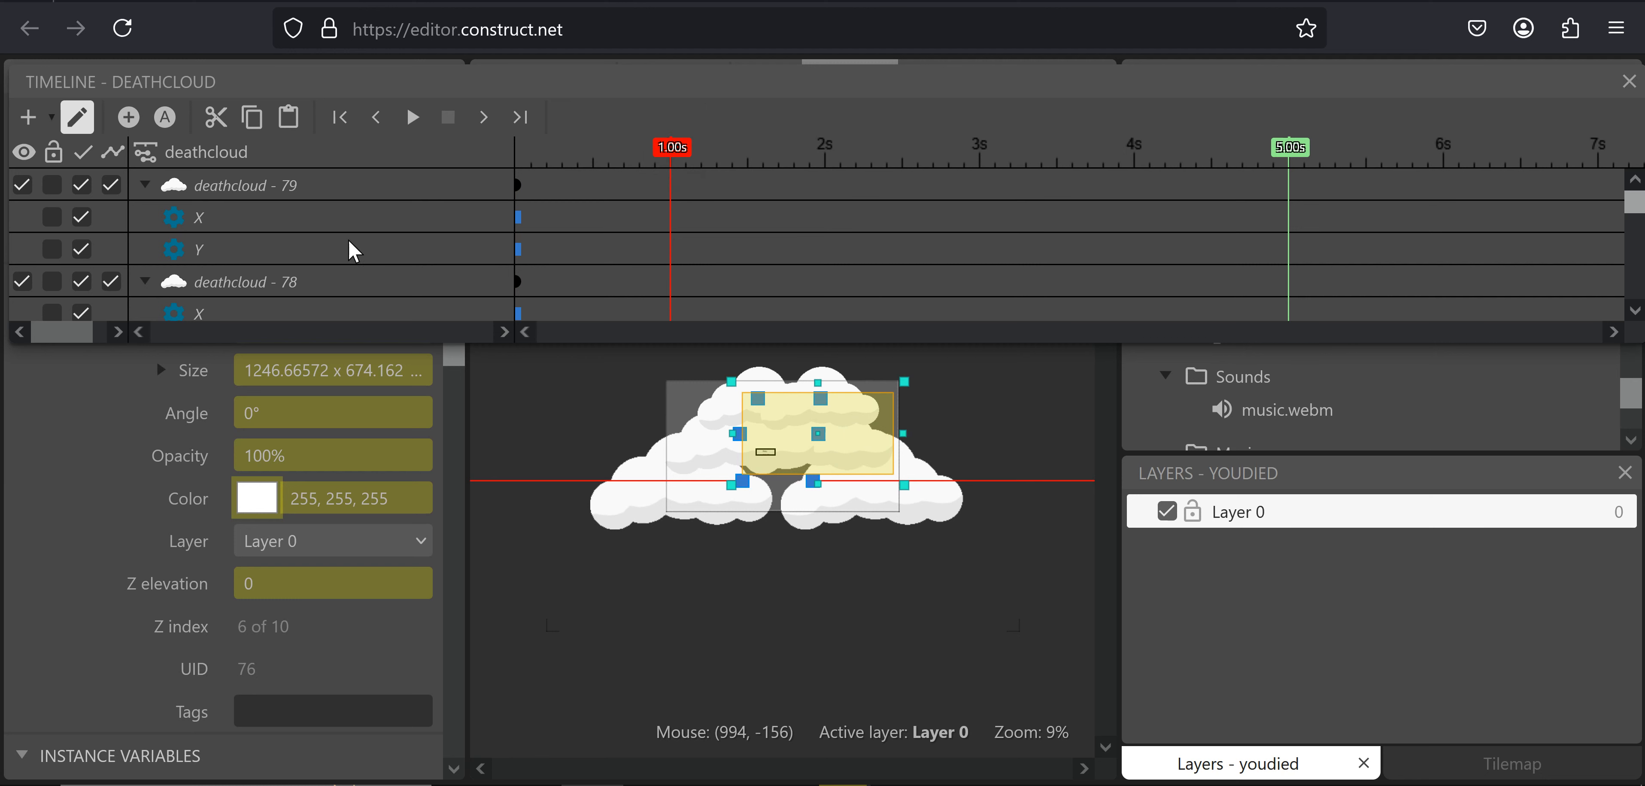
pyautogui.click(700, 451)
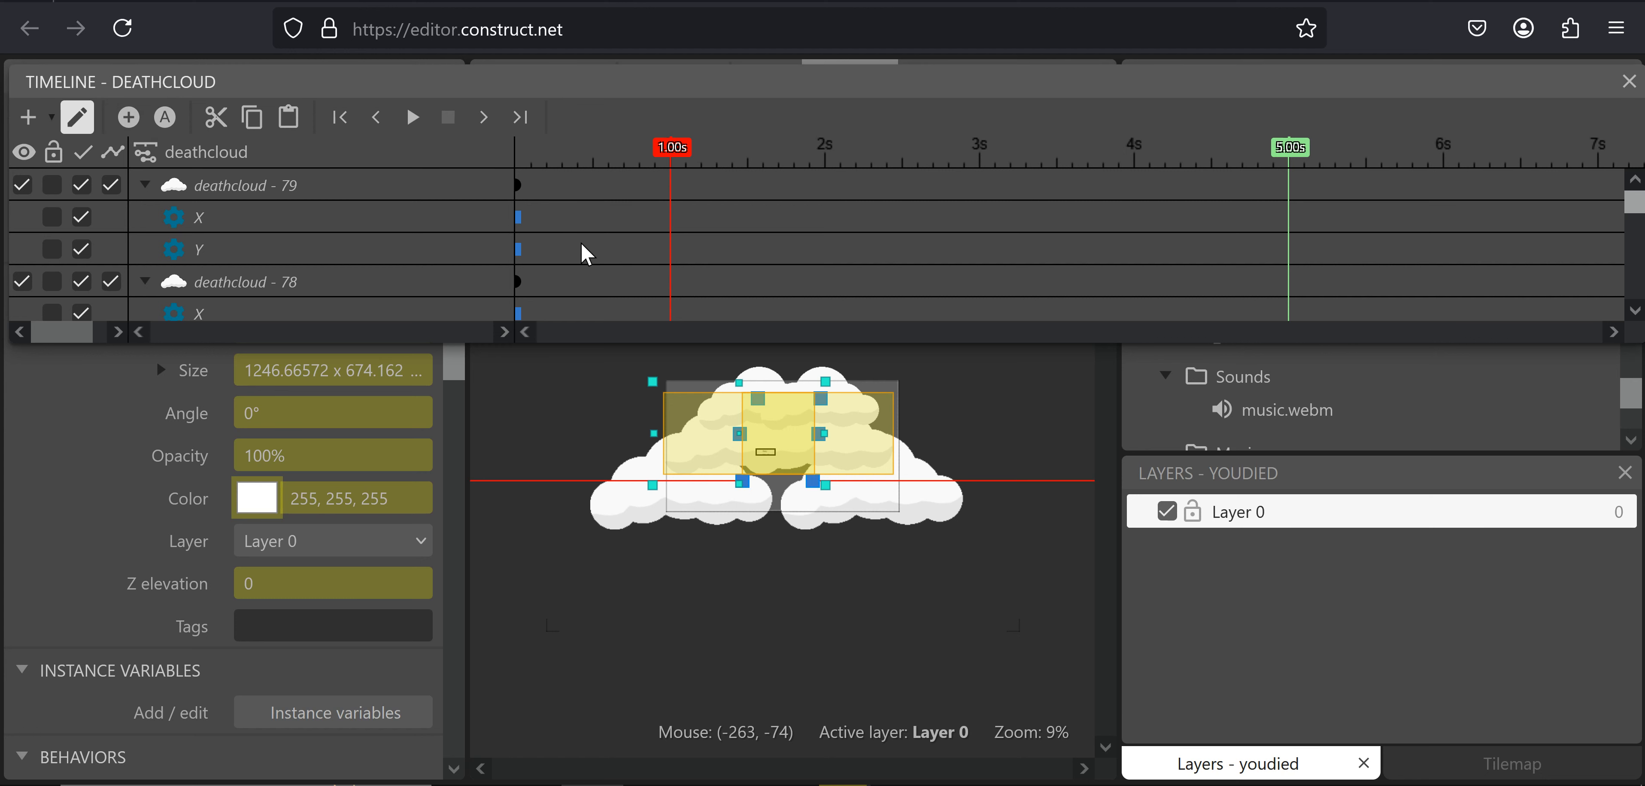
pyautogui.scroll(-5, 639, 227)
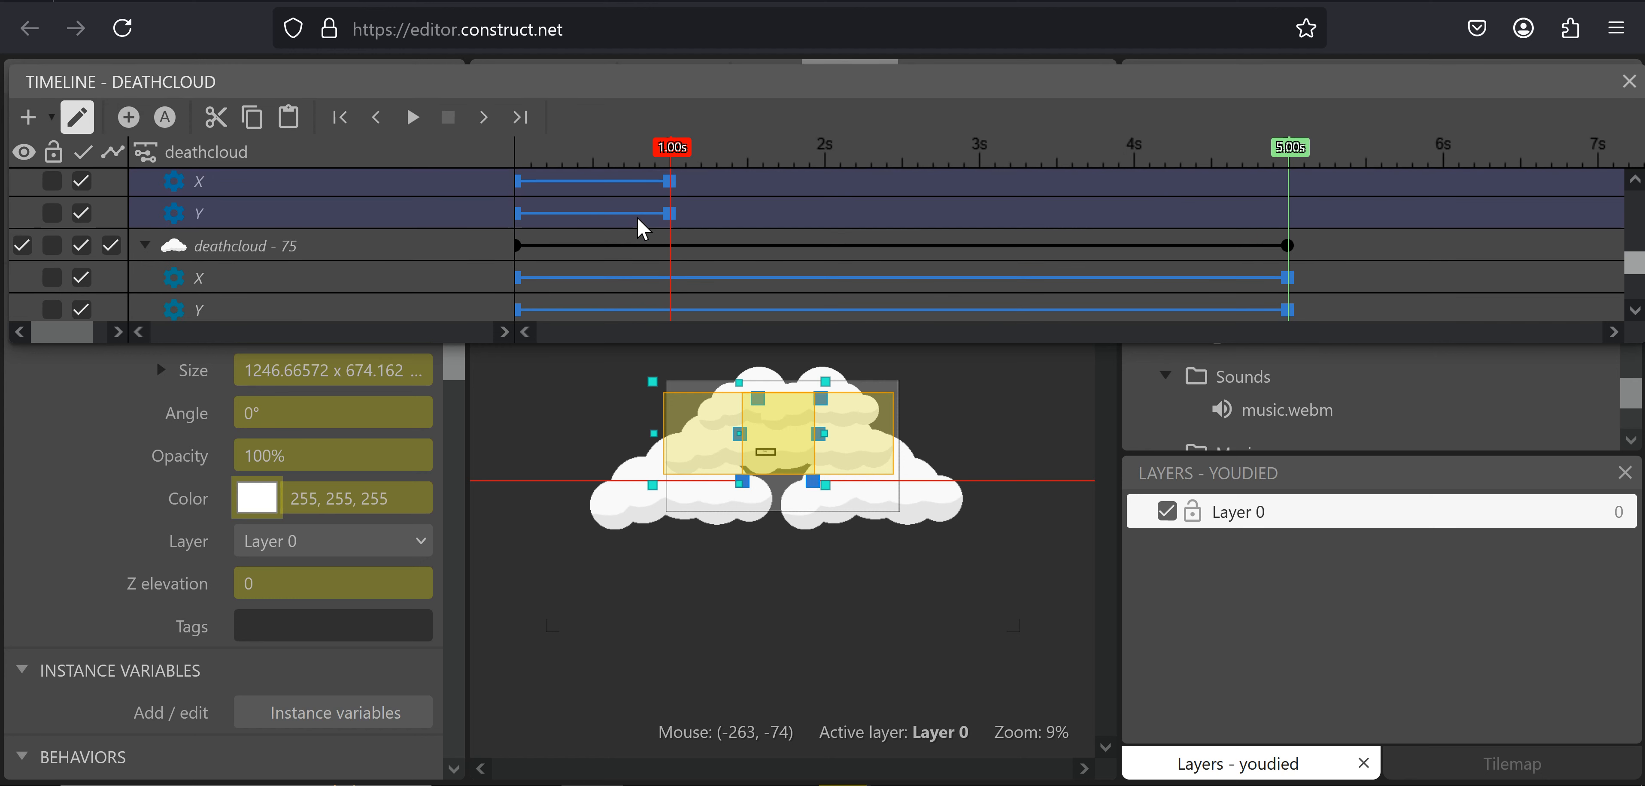
pyautogui.scroll(3, 636, 216)
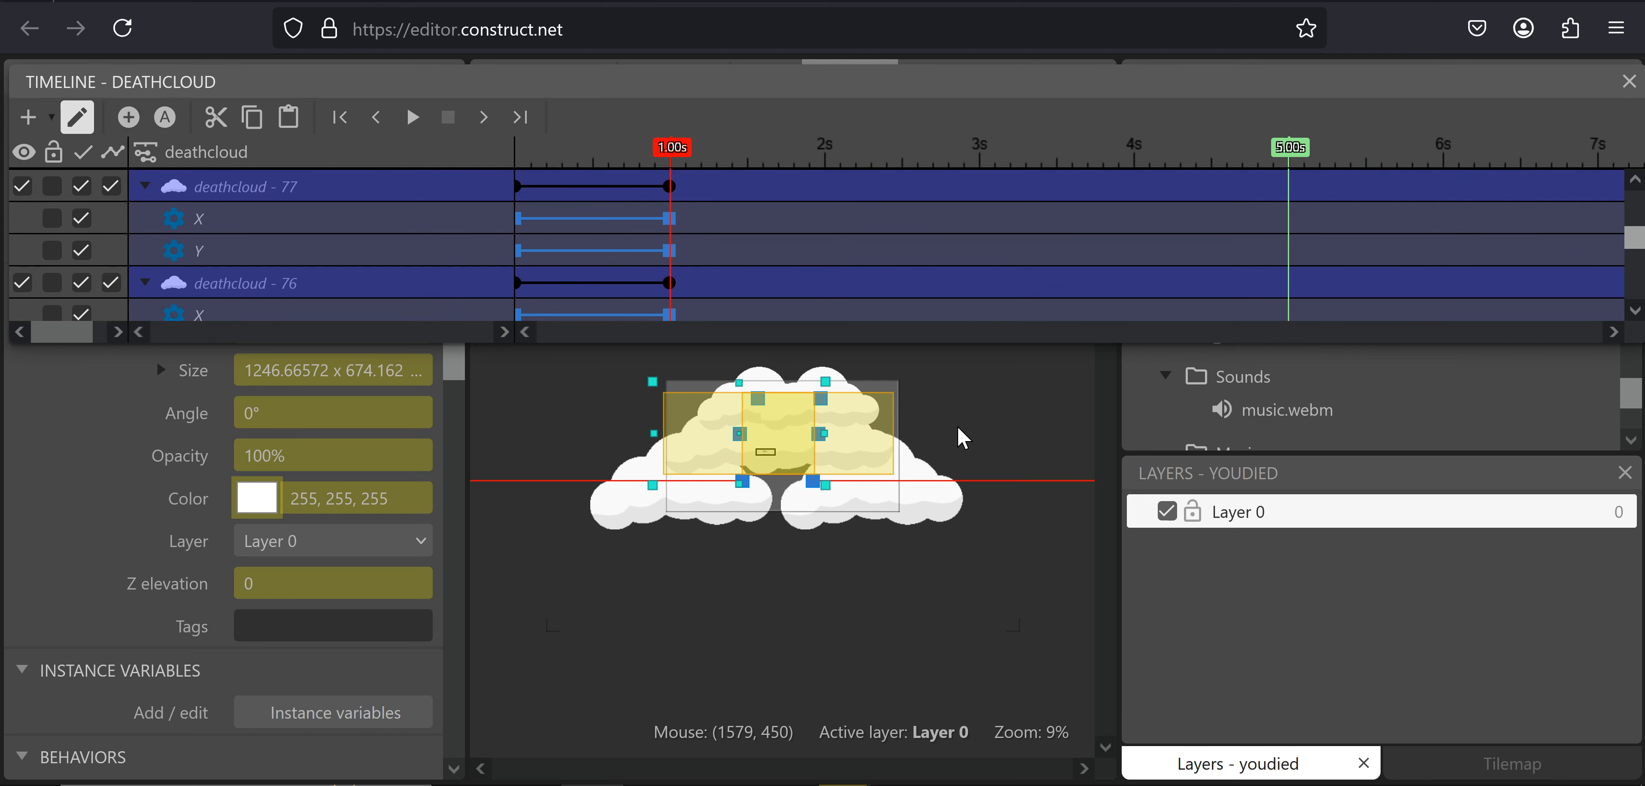
# Set the time to 5 s, move middle-row deathcloud 77 beyond the layout's left edge, and set its keyframe
pyautogui.moveTo(698, 141); pyautogui.dragTo(1321, 181)
pyautogui.moveTo(863, 445); pyautogui.dragTo(1090, 441)
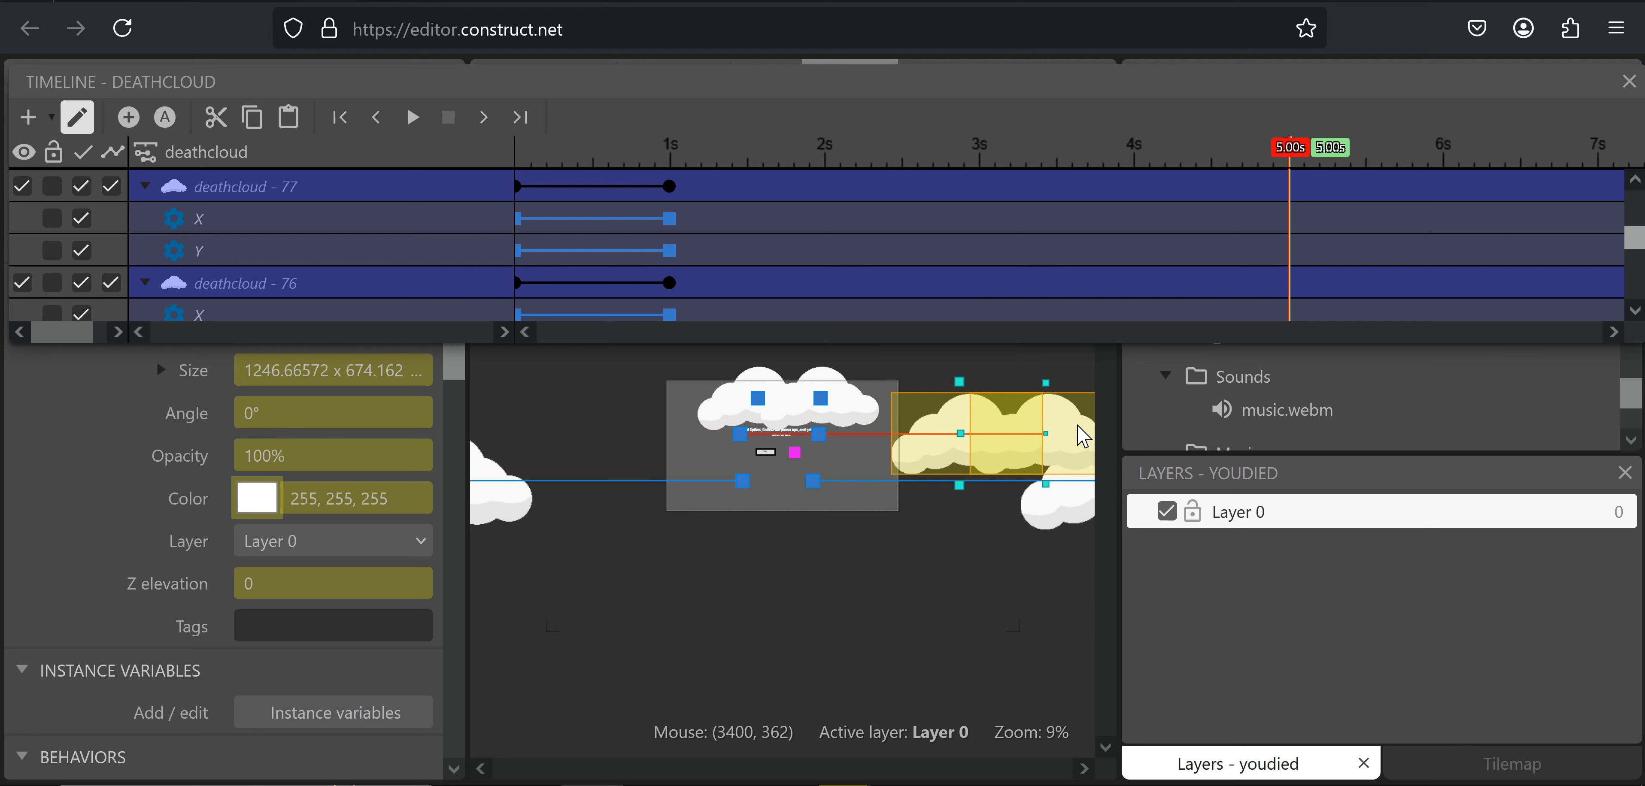
pyautogui.hotkey('ctrl', 'z')
pyautogui.click(980, 399)
pyautogui.moveTo(854, 445); pyautogui.dragTo(1032, 433)
pyautogui.moveTo(715, 452); pyautogui.dragTo(523, 456)
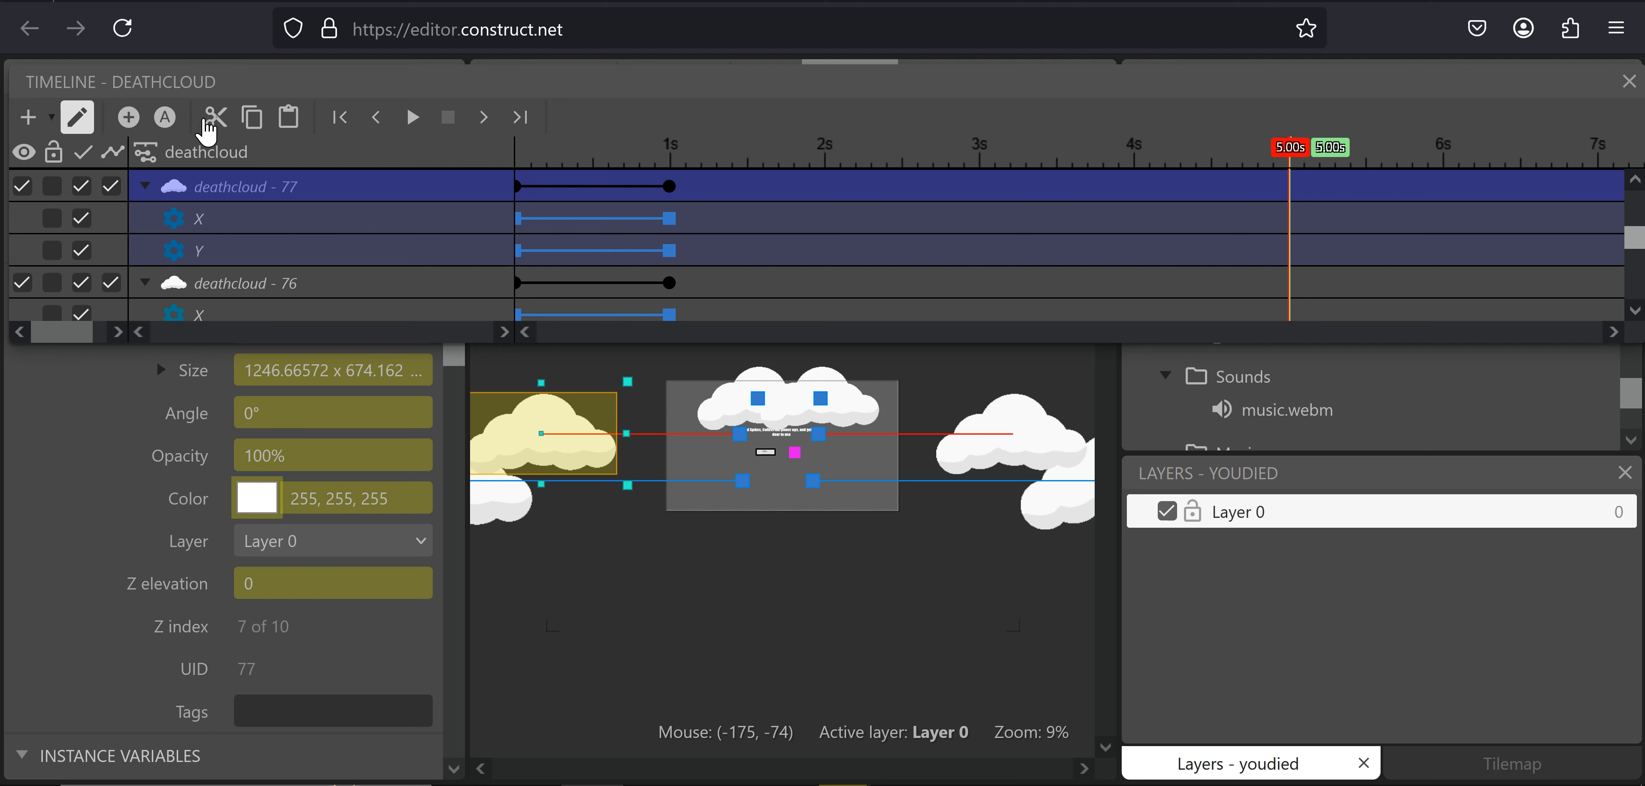
pyautogui.click(128, 117)
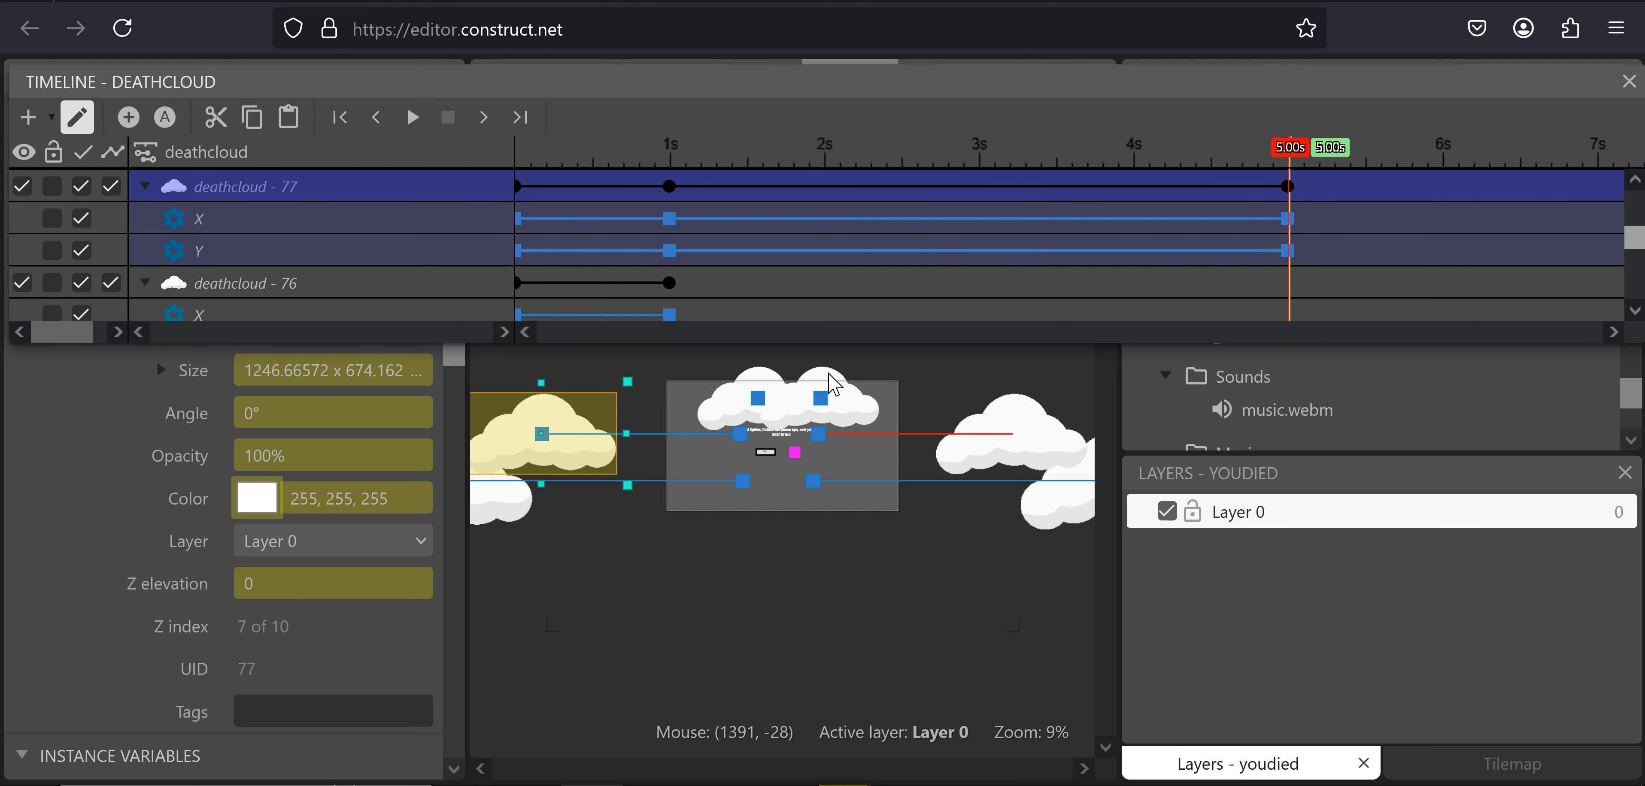
# At 5 s, move middle-row deathcloud 76 beyond the layout's right edge and set its keyframe
pyautogui.click(837, 390)
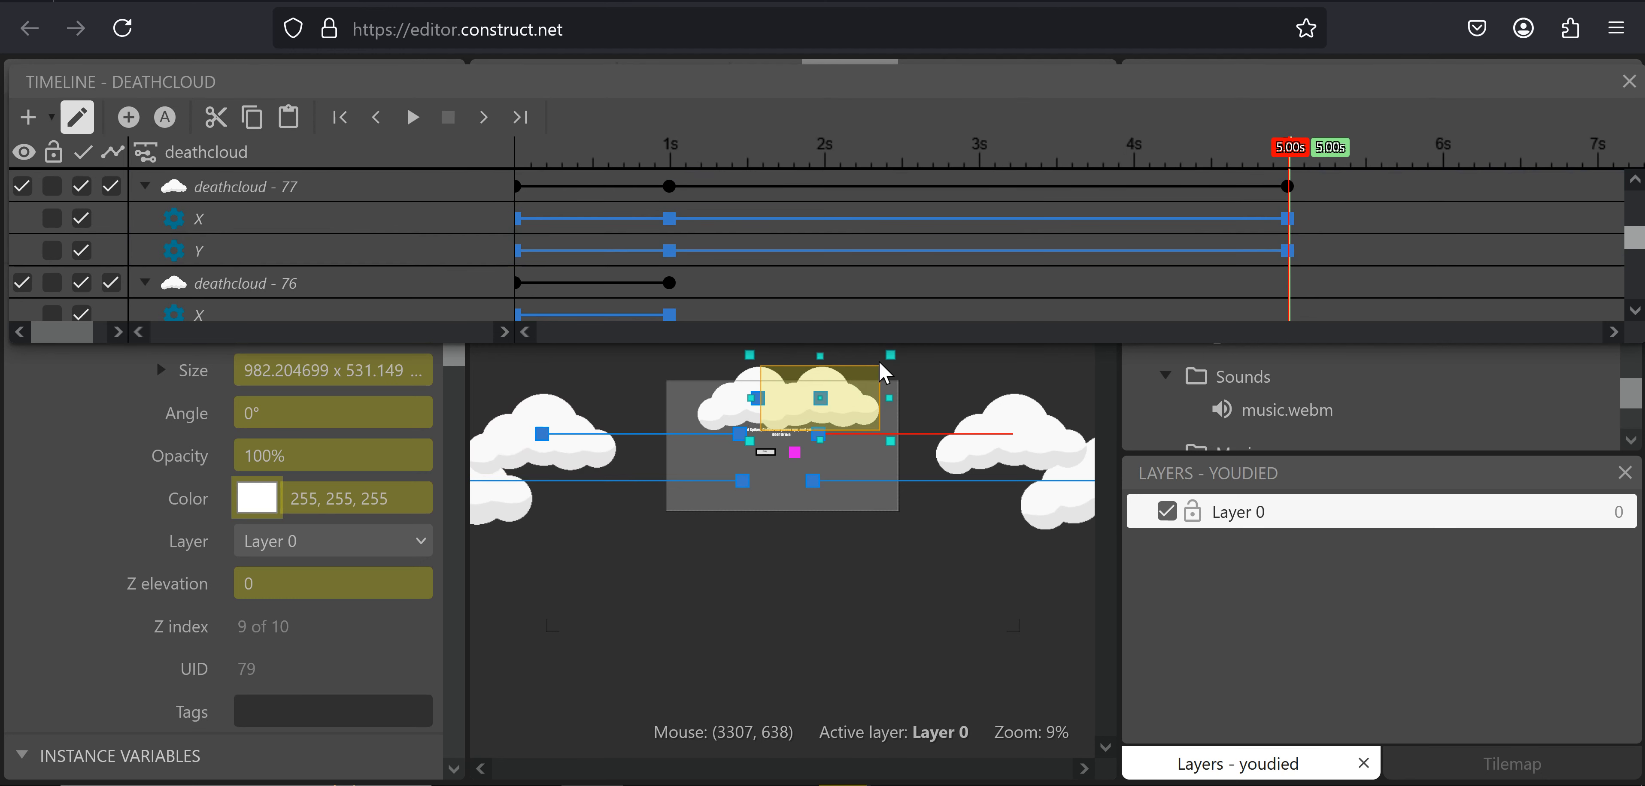
pyautogui.moveTo(680, 159); pyautogui.dragTo(1296, 194)
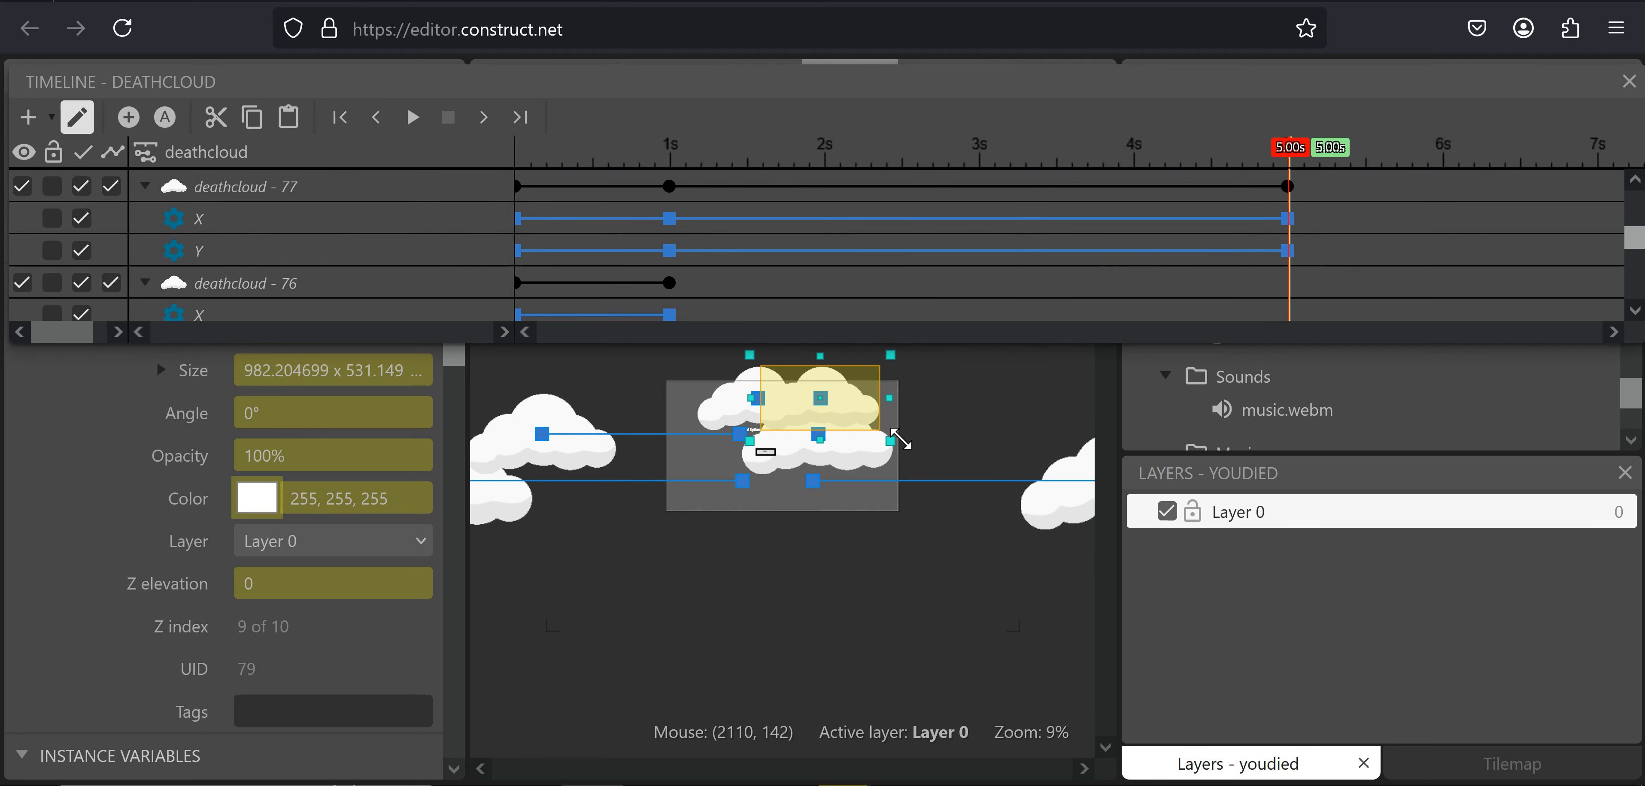
pyautogui.click(870, 460)
pyautogui.moveTo(959, 467); pyautogui.dragTo(1040, 449)
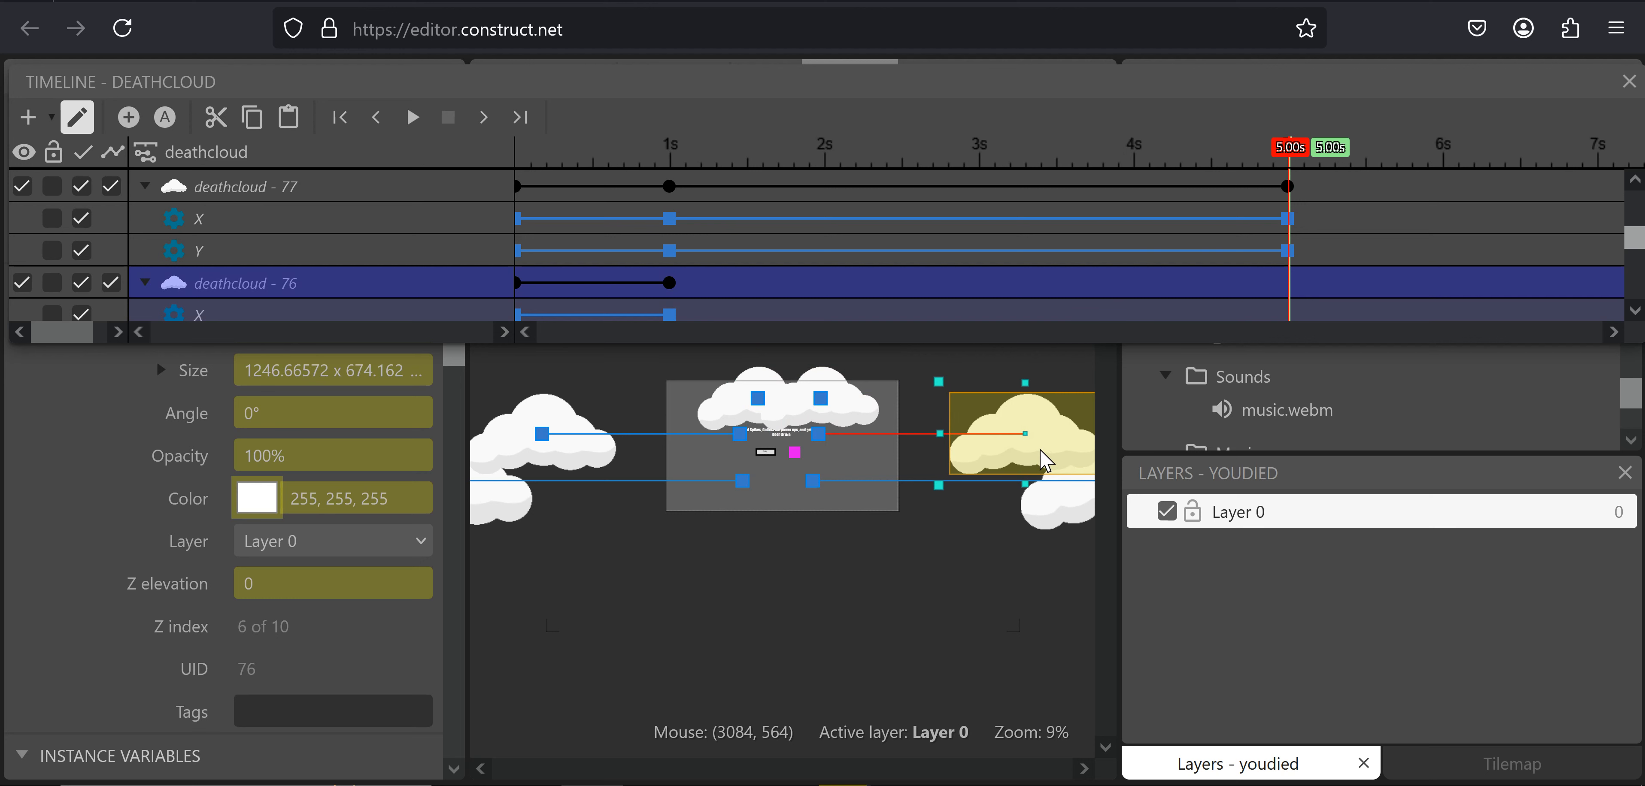
pyautogui.press('Escape')
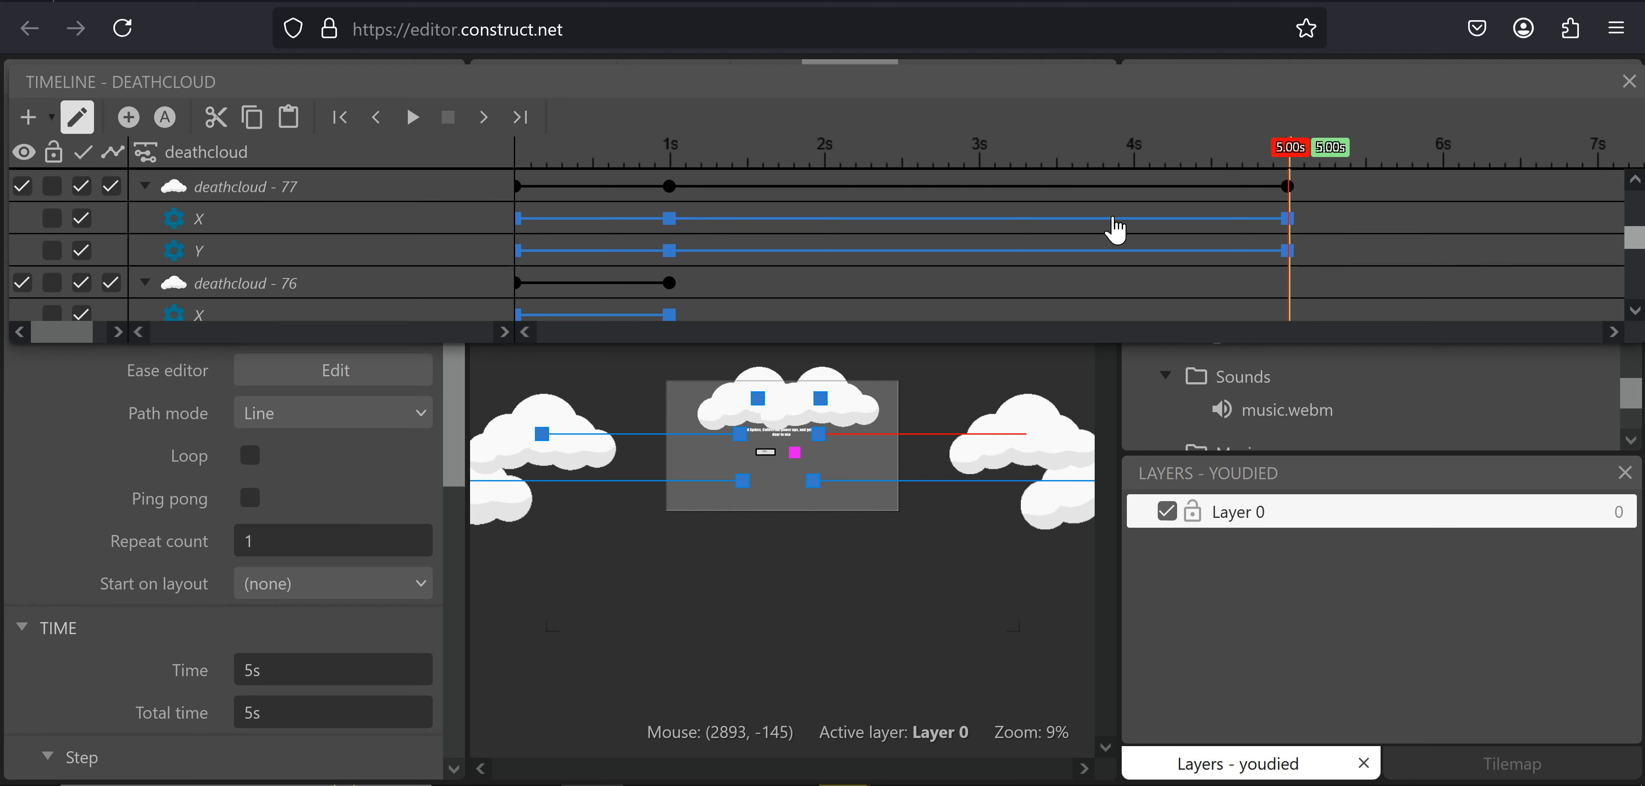
pyautogui.click(128, 117)
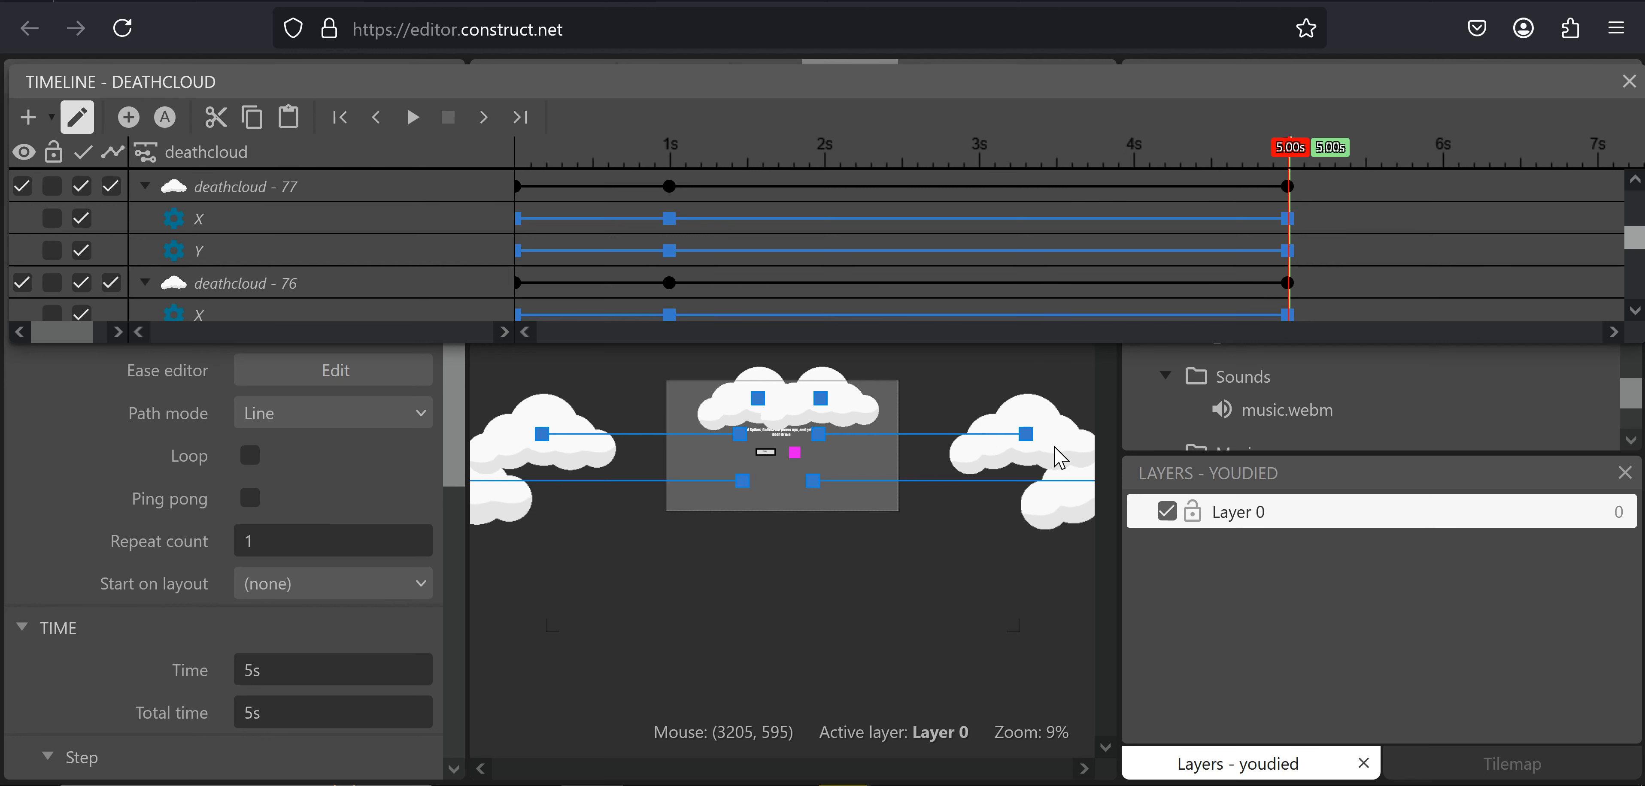
pyautogui.click(1054, 453)
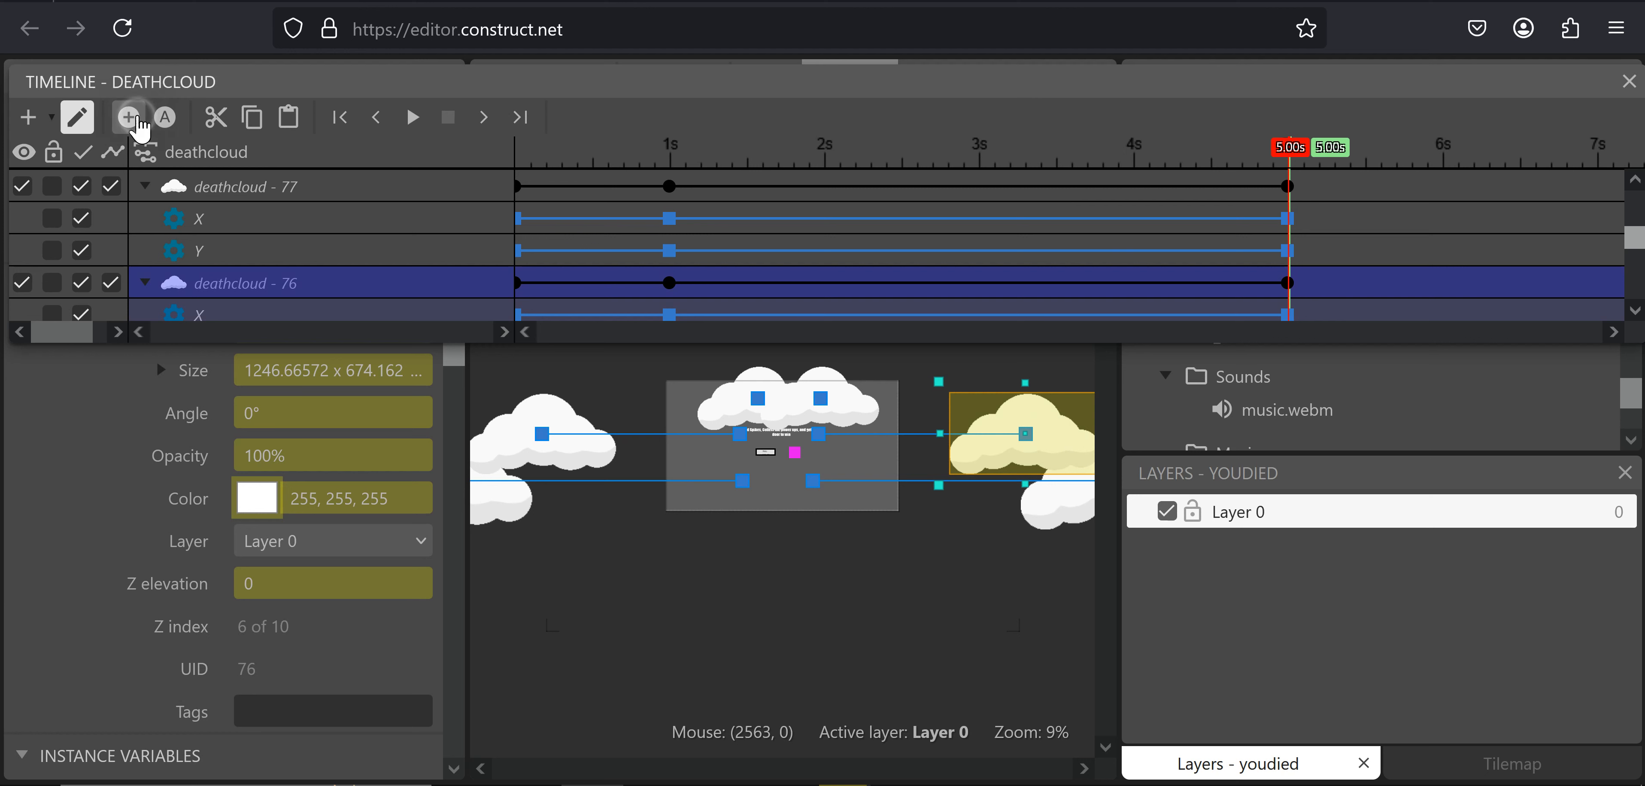
# Set keyframes at 2 s for top-row deathclouds 78 and 79 in their original positions
pyautogui.click(826, 387)
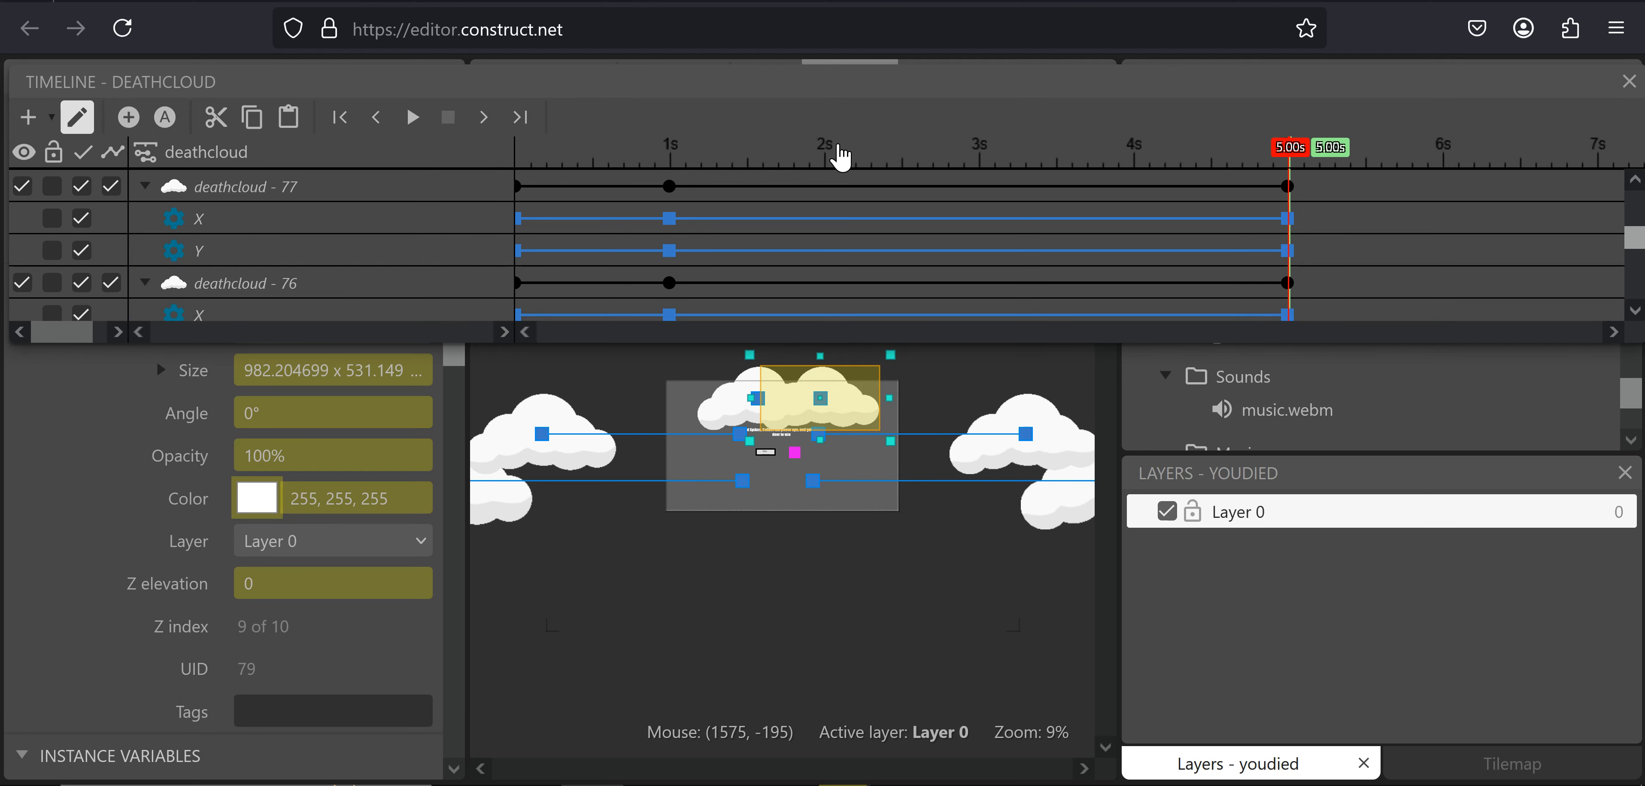
pyautogui.click(842, 156)
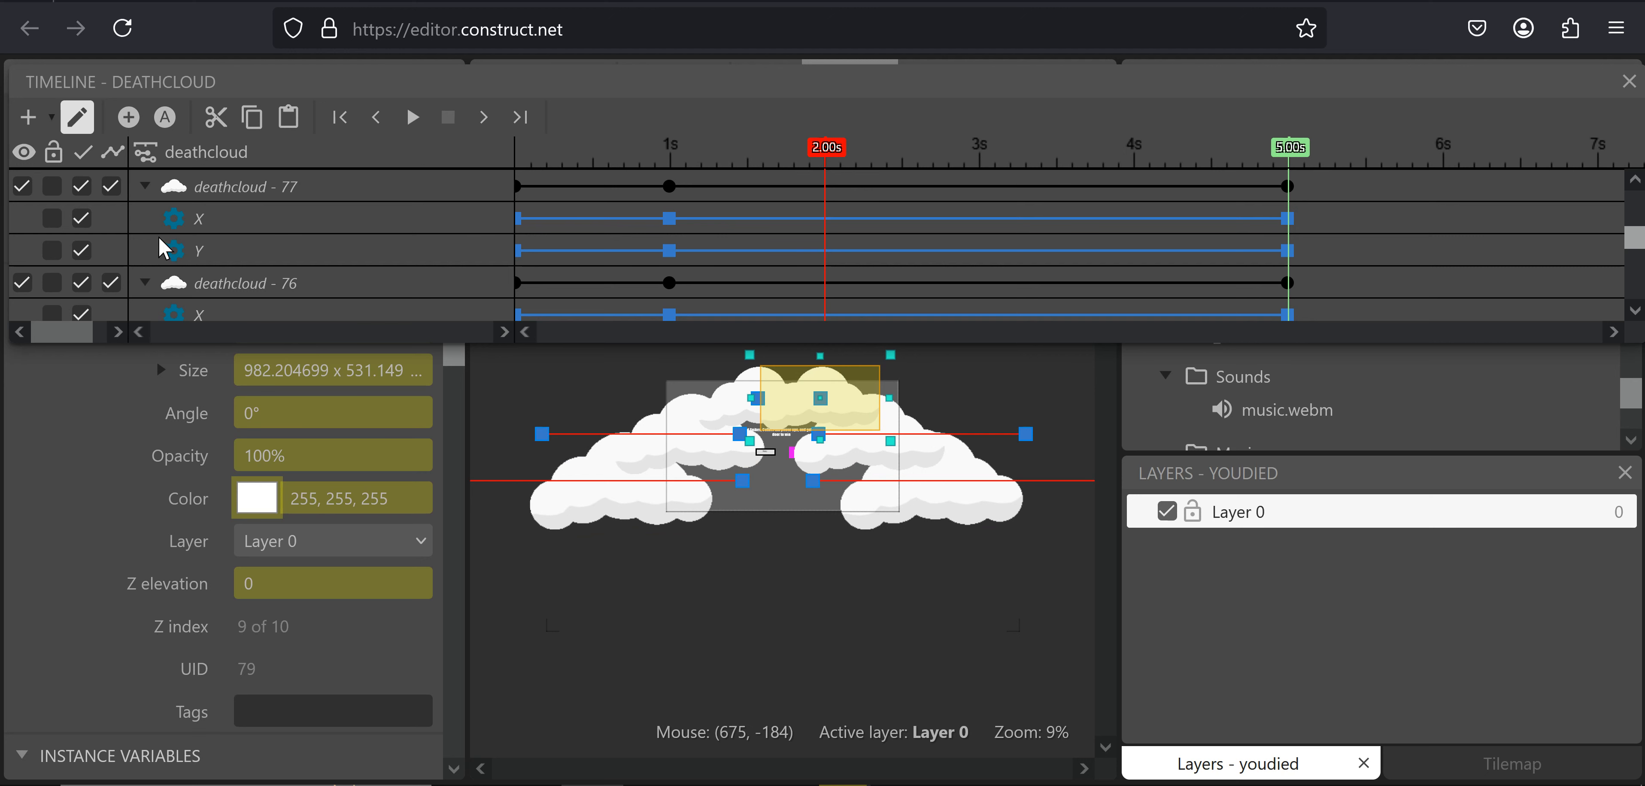
pyautogui.click(743, 387)
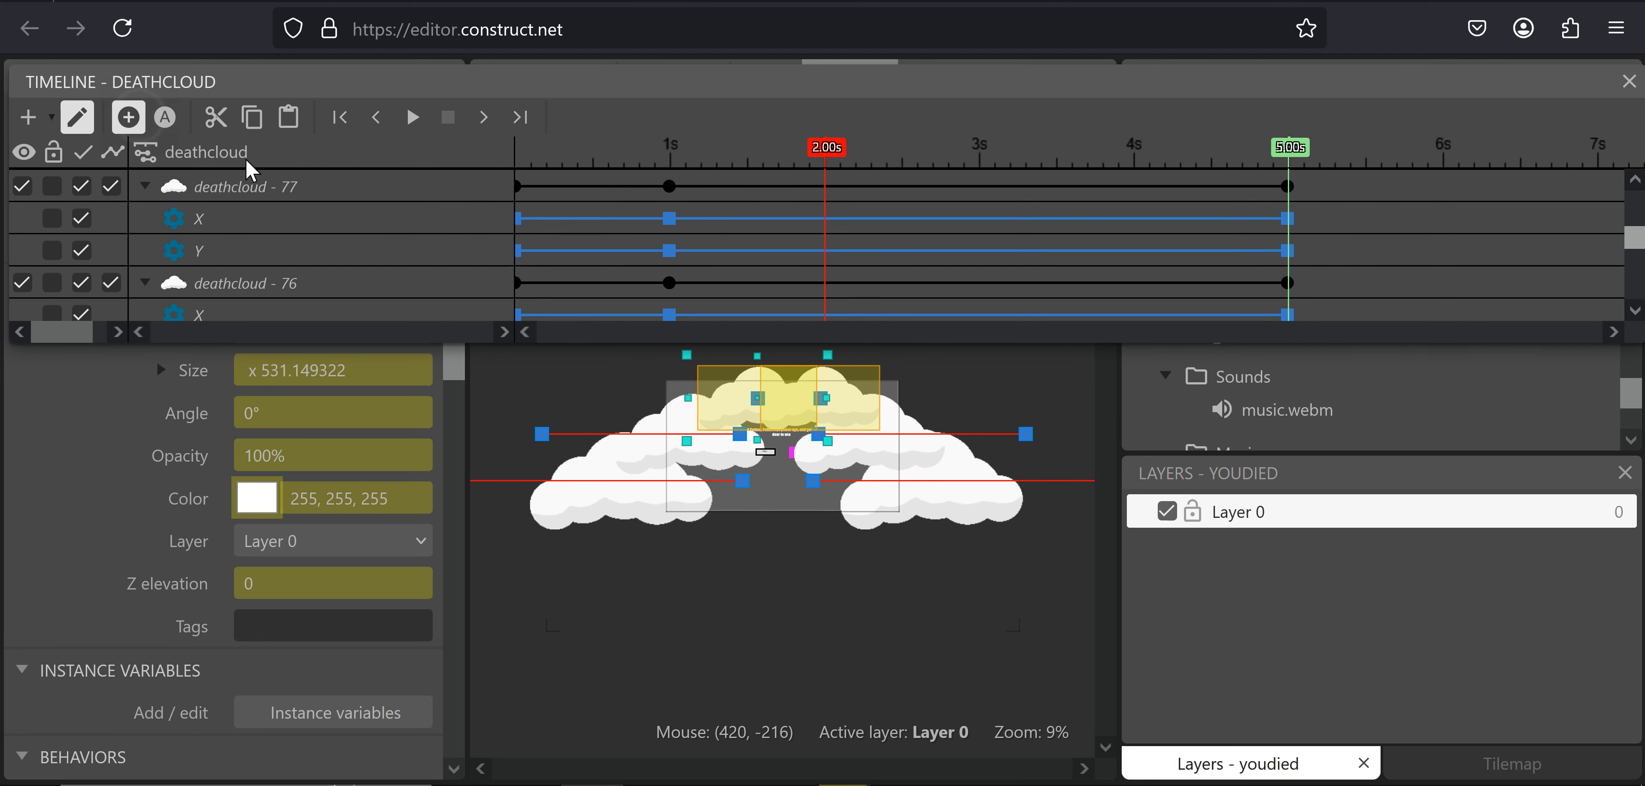
pyautogui.click(974, 378)
# Set the timeline to 5 s and move top-row deathcloud 79 beyond the layout's right edge
pyautogui.click(823, 382)
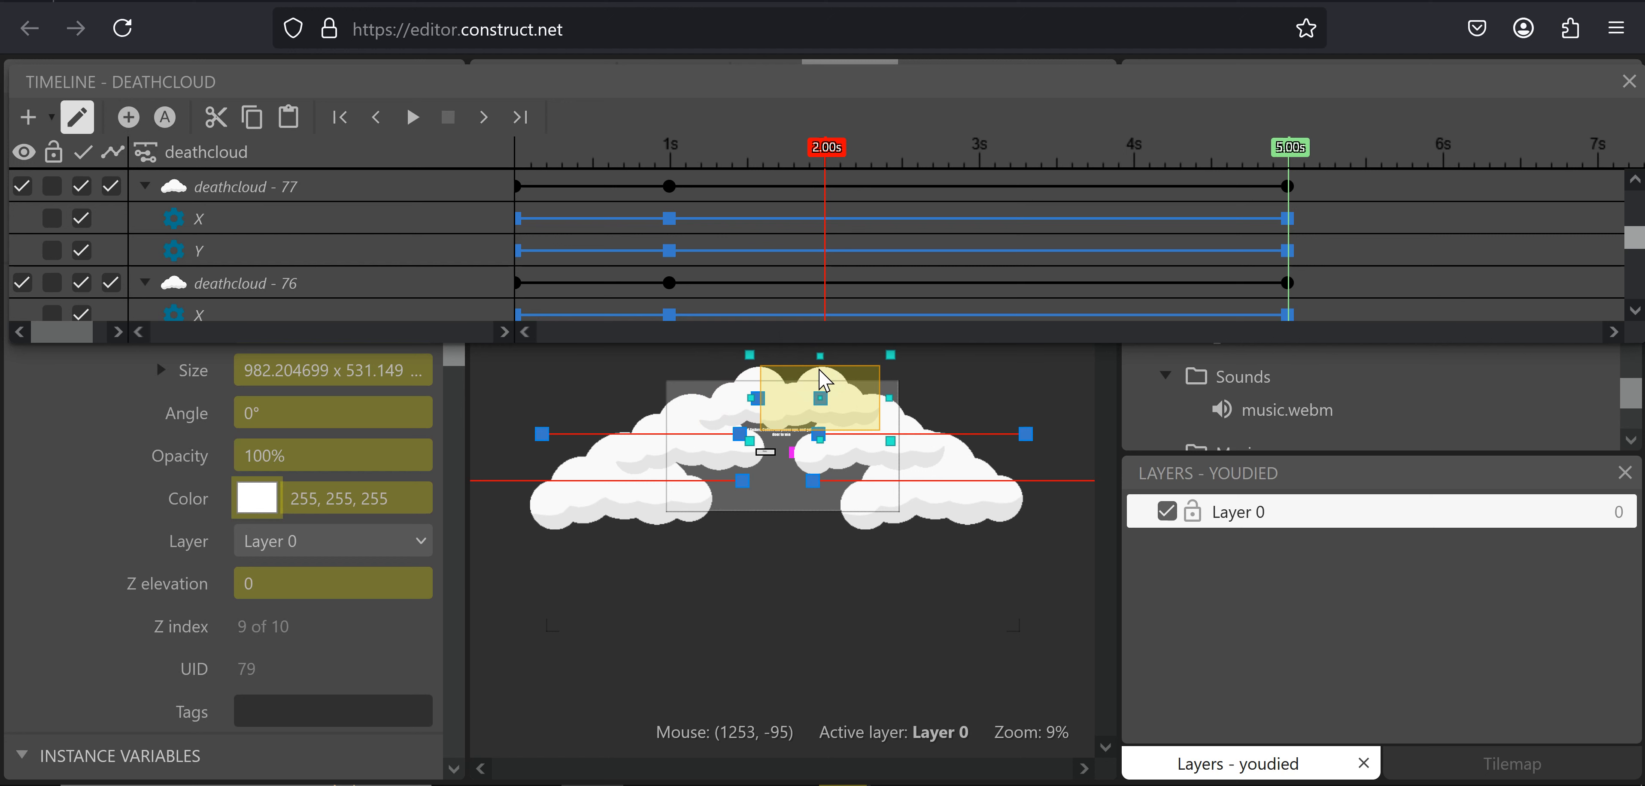
pyautogui.moveTo(823, 381); pyautogui.dragTo(969, 389)
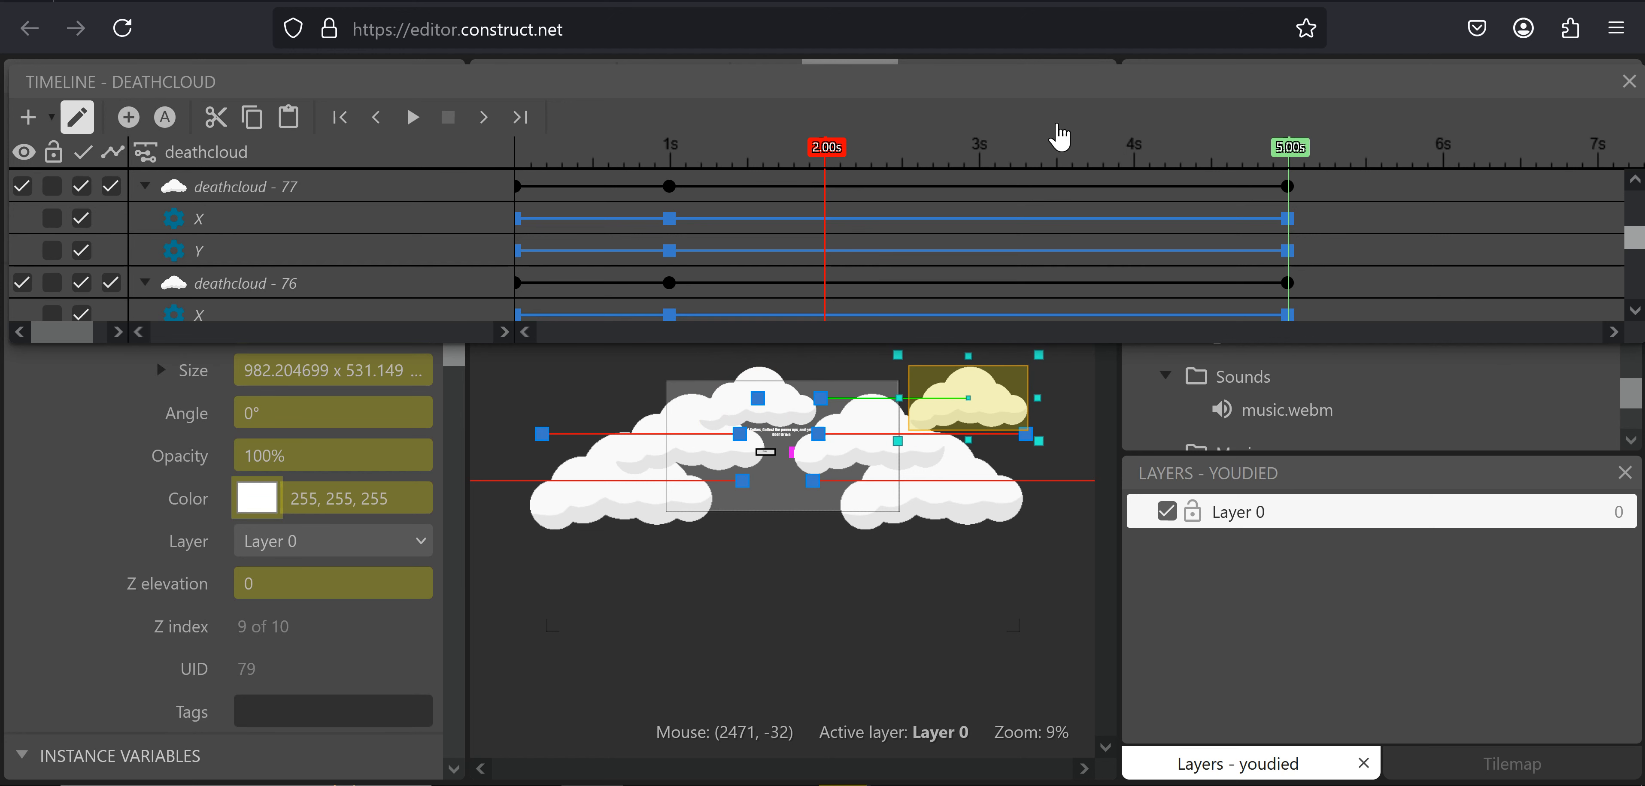
pyautogui.moveTo(827, 147); pyautogui.dragTo(1302, 147)
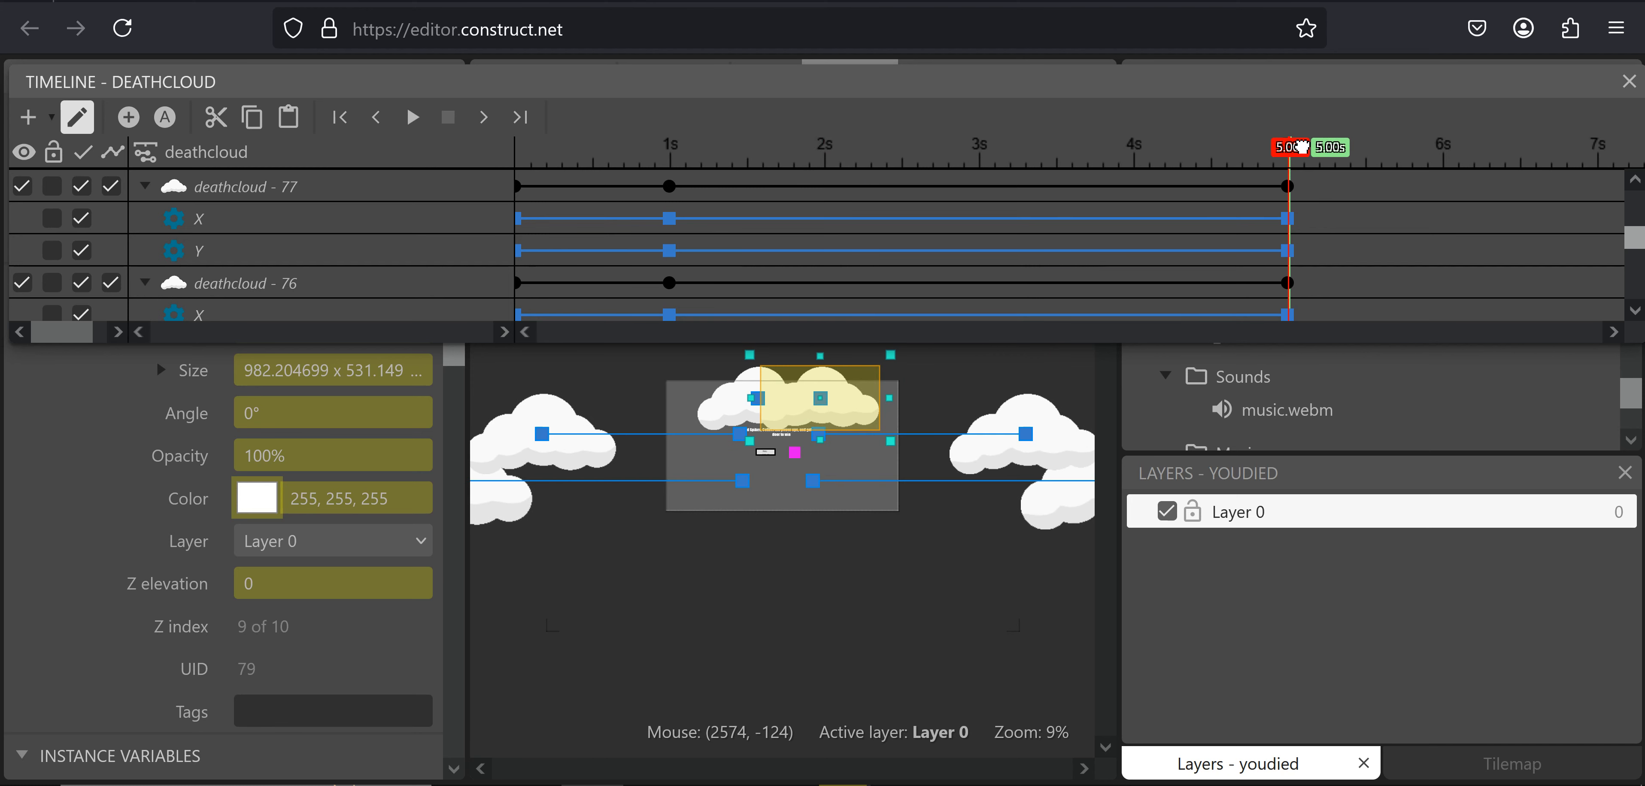
pyautogui.moveTo(841, 394); pyautogui.dragTo(1008, 387)
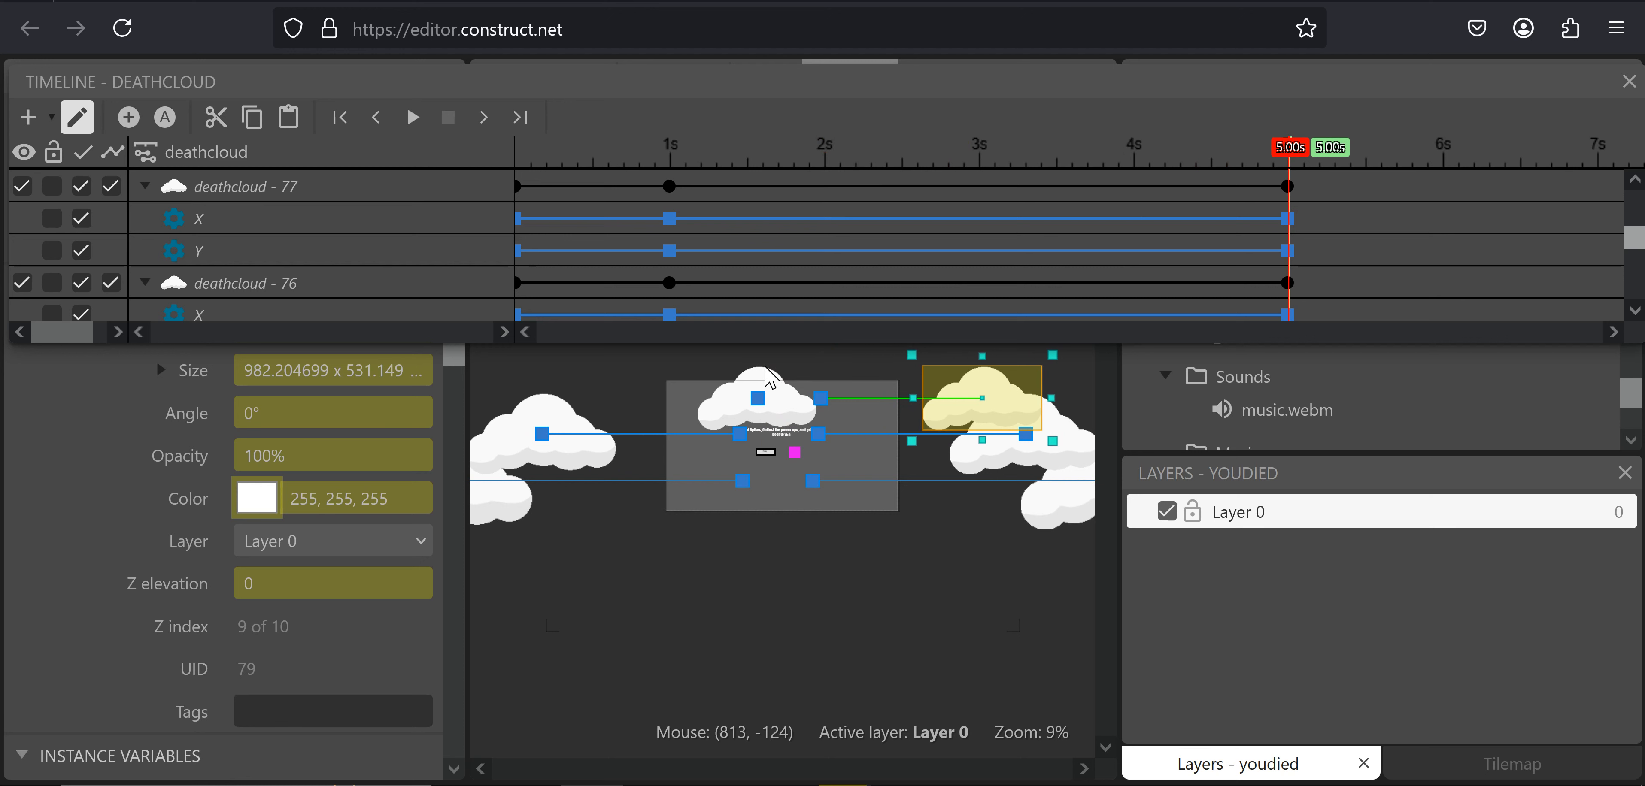
# At 5 s, move top-row deathcloud 78 beyond the layout's left edge and set keyframes for deathclouds 78 and 79
pyautogui.click(751, 383)
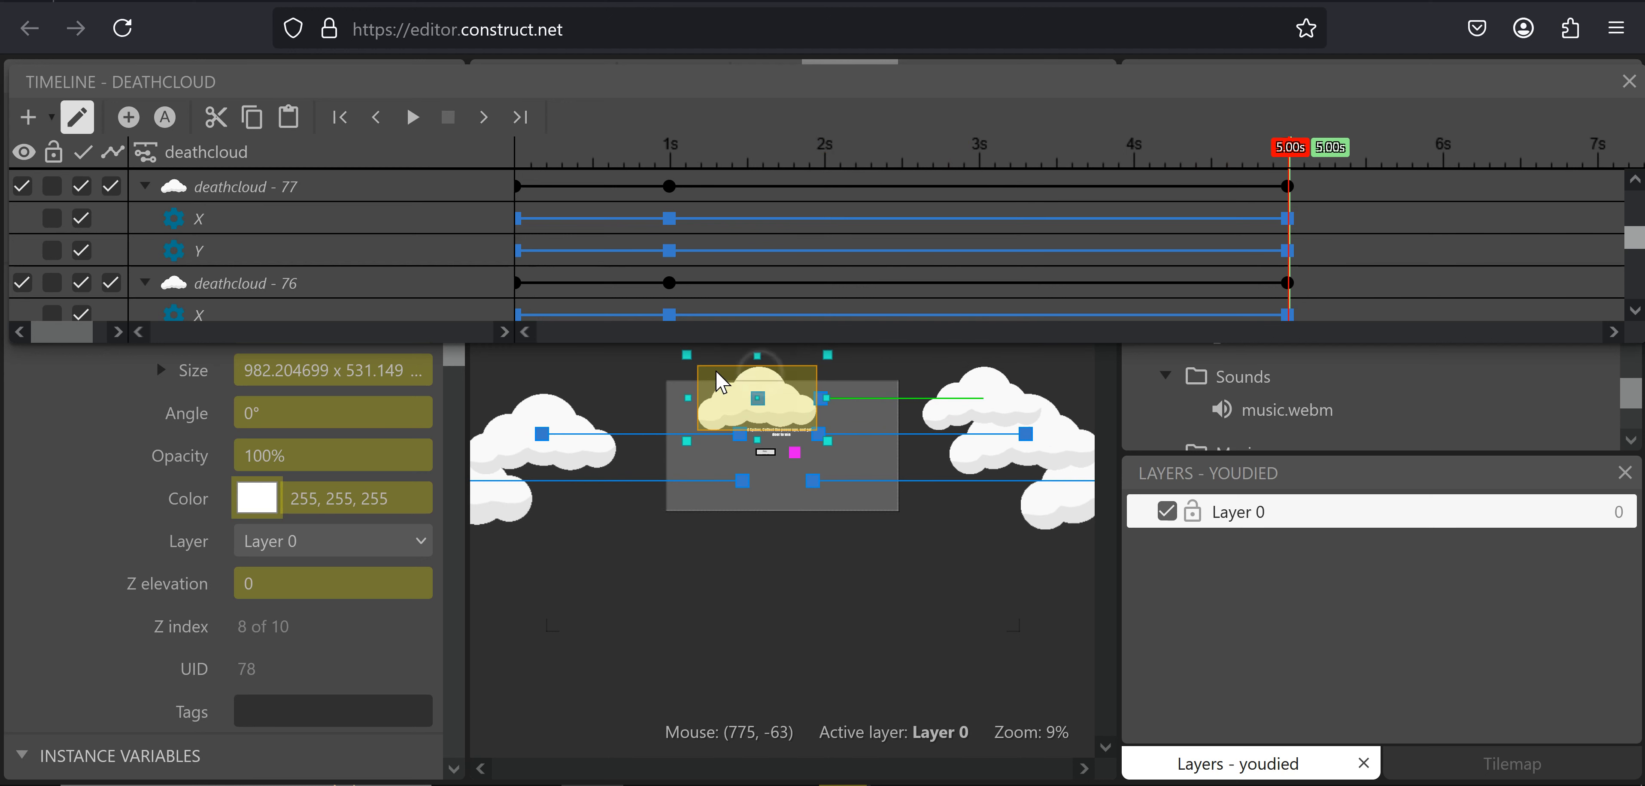
pyautogui.moveTo(715, 372); pyautogui.dragTo(590, 381)
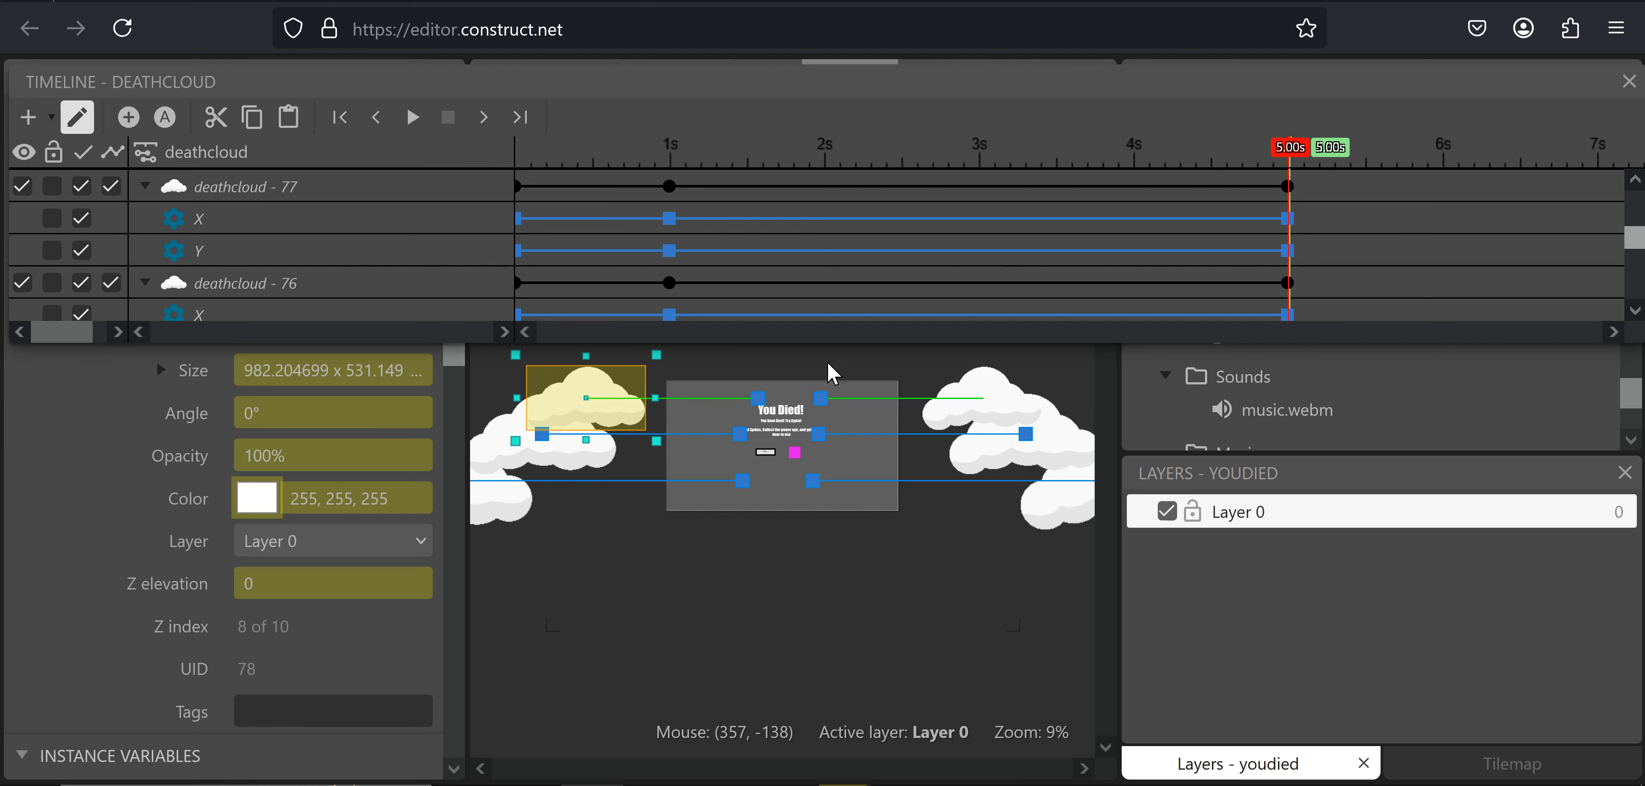
pyautogui.keyDown('shift'); pyautogui.click(974, 393); pyautogui.keyUp('shift')
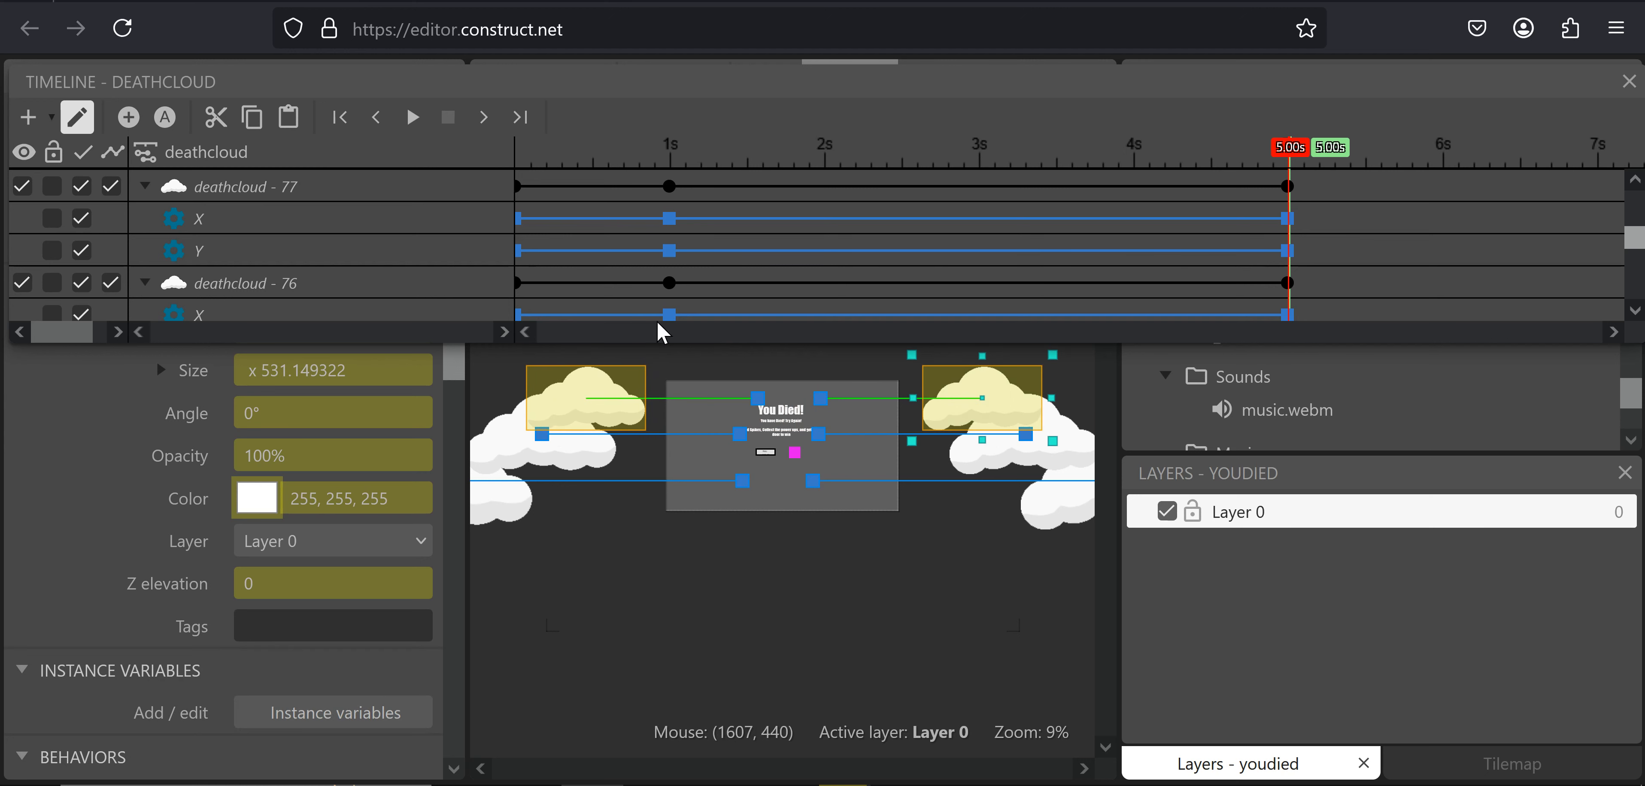
pyautogui.click(128, 117)
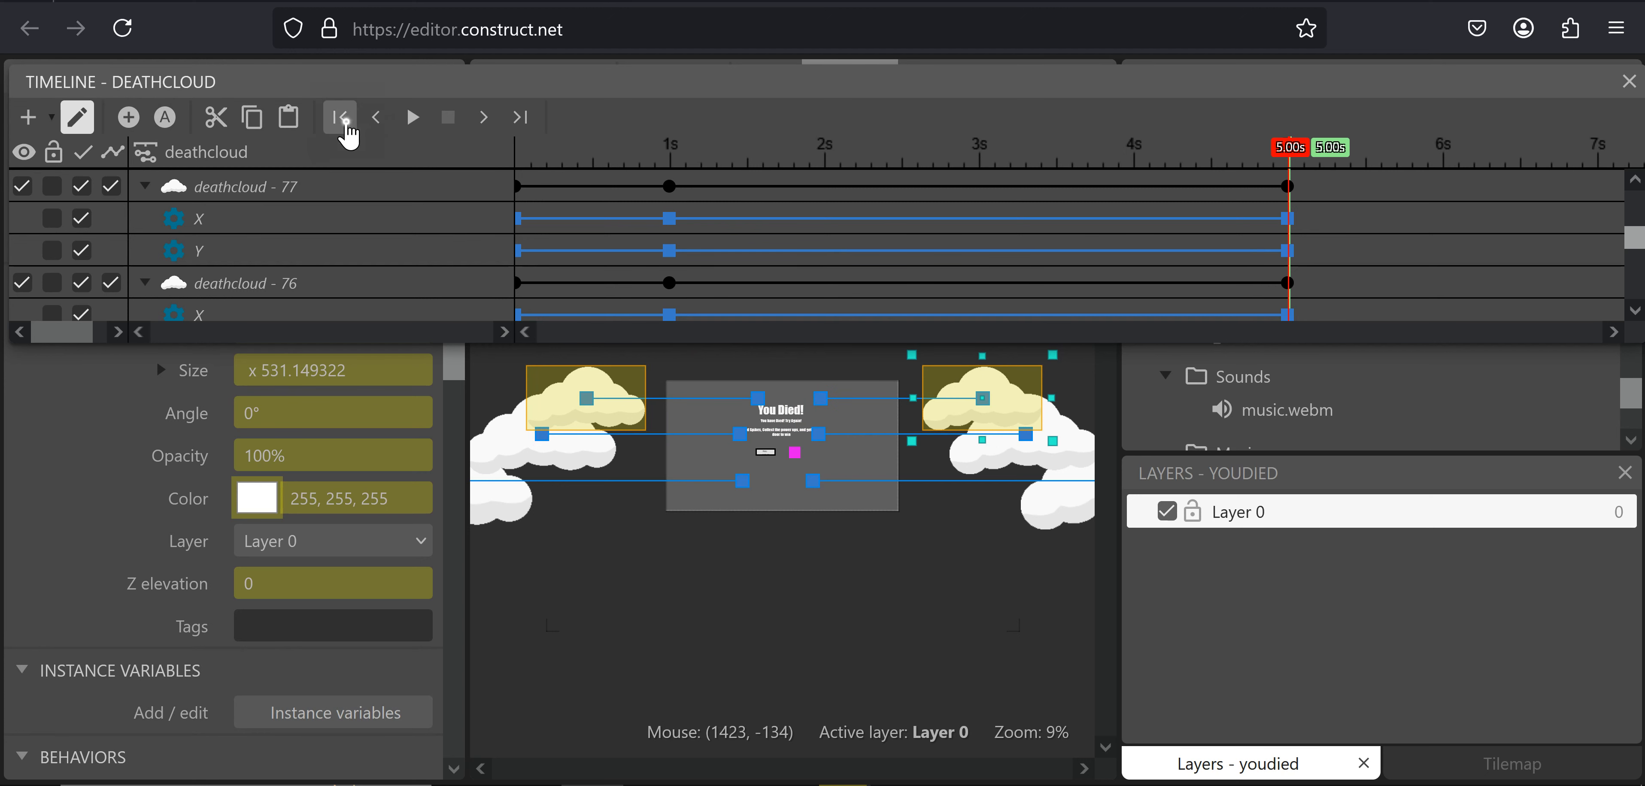
# Play the deathcloud timeline from the start, close the timeline editor, and select the deathcloud timeline in the project
pyautogui.click(342, 118)
pyautogui.click(415, 121)
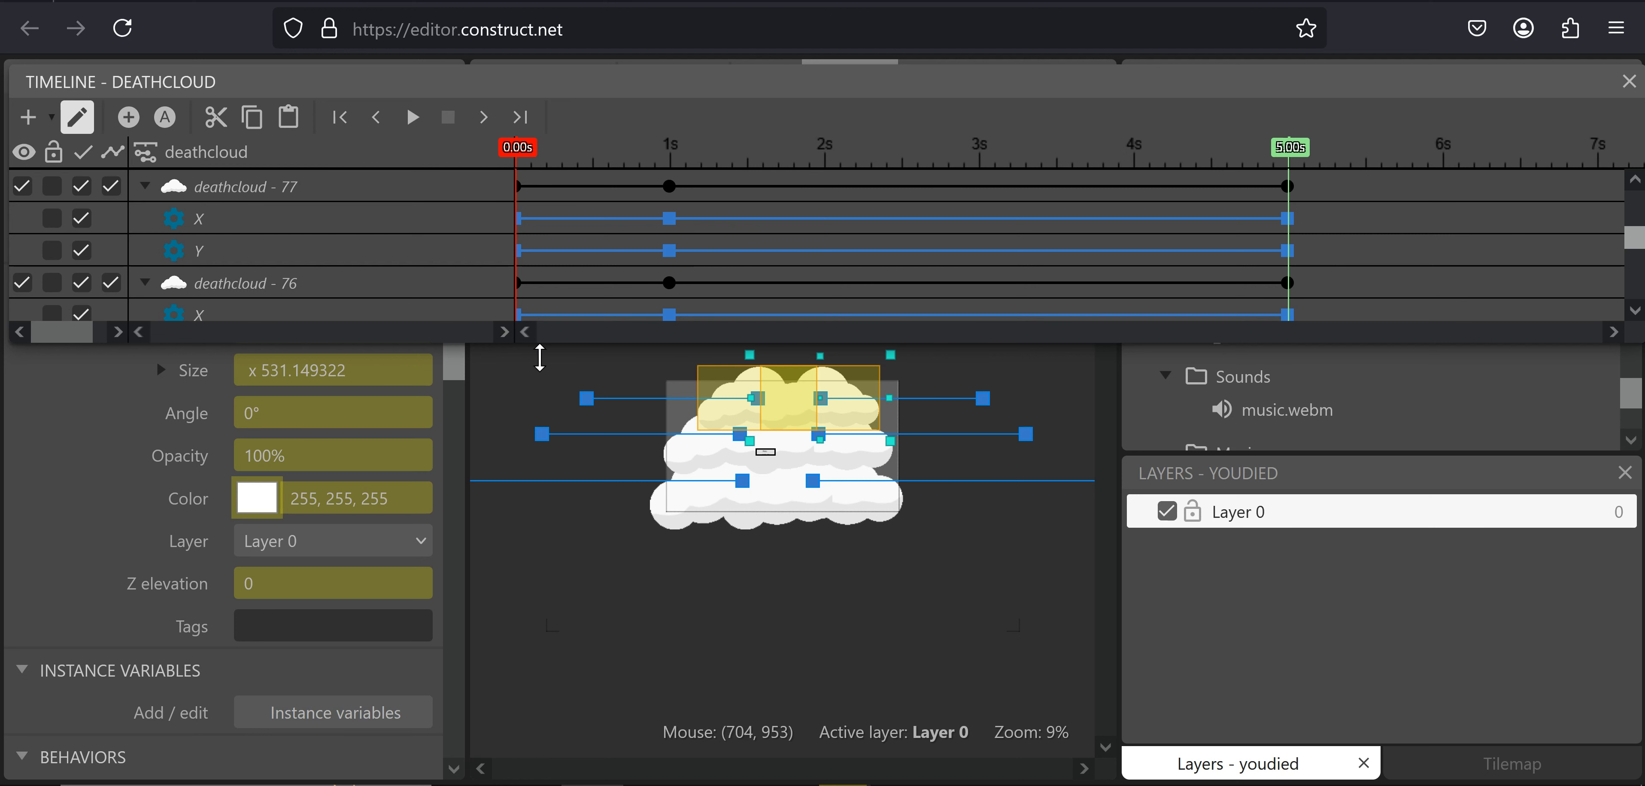
pyautogui.click(760, 603)
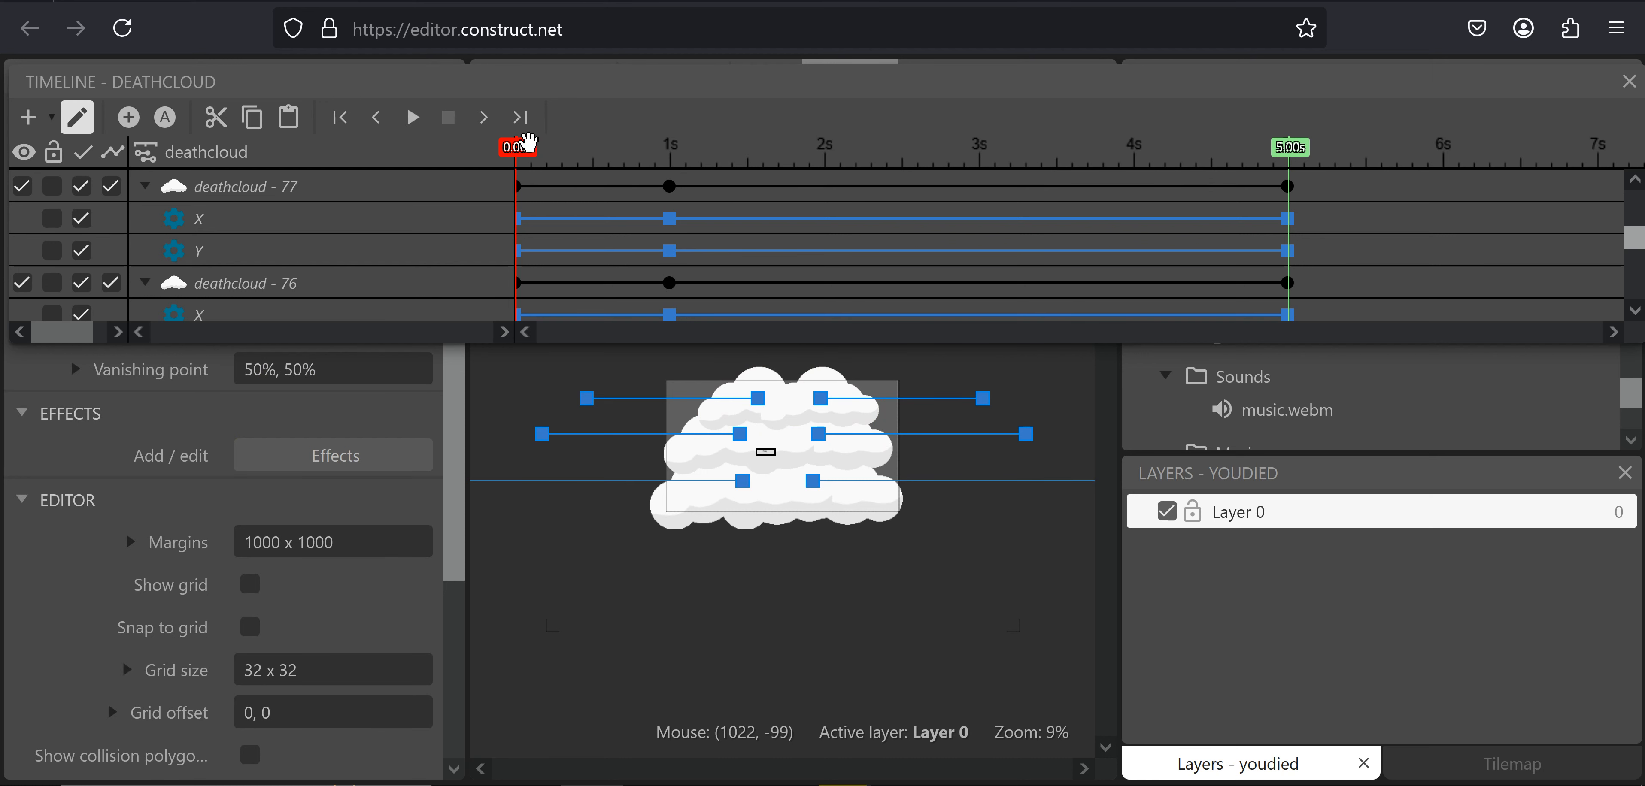
pyautogui.click(1627, 81)
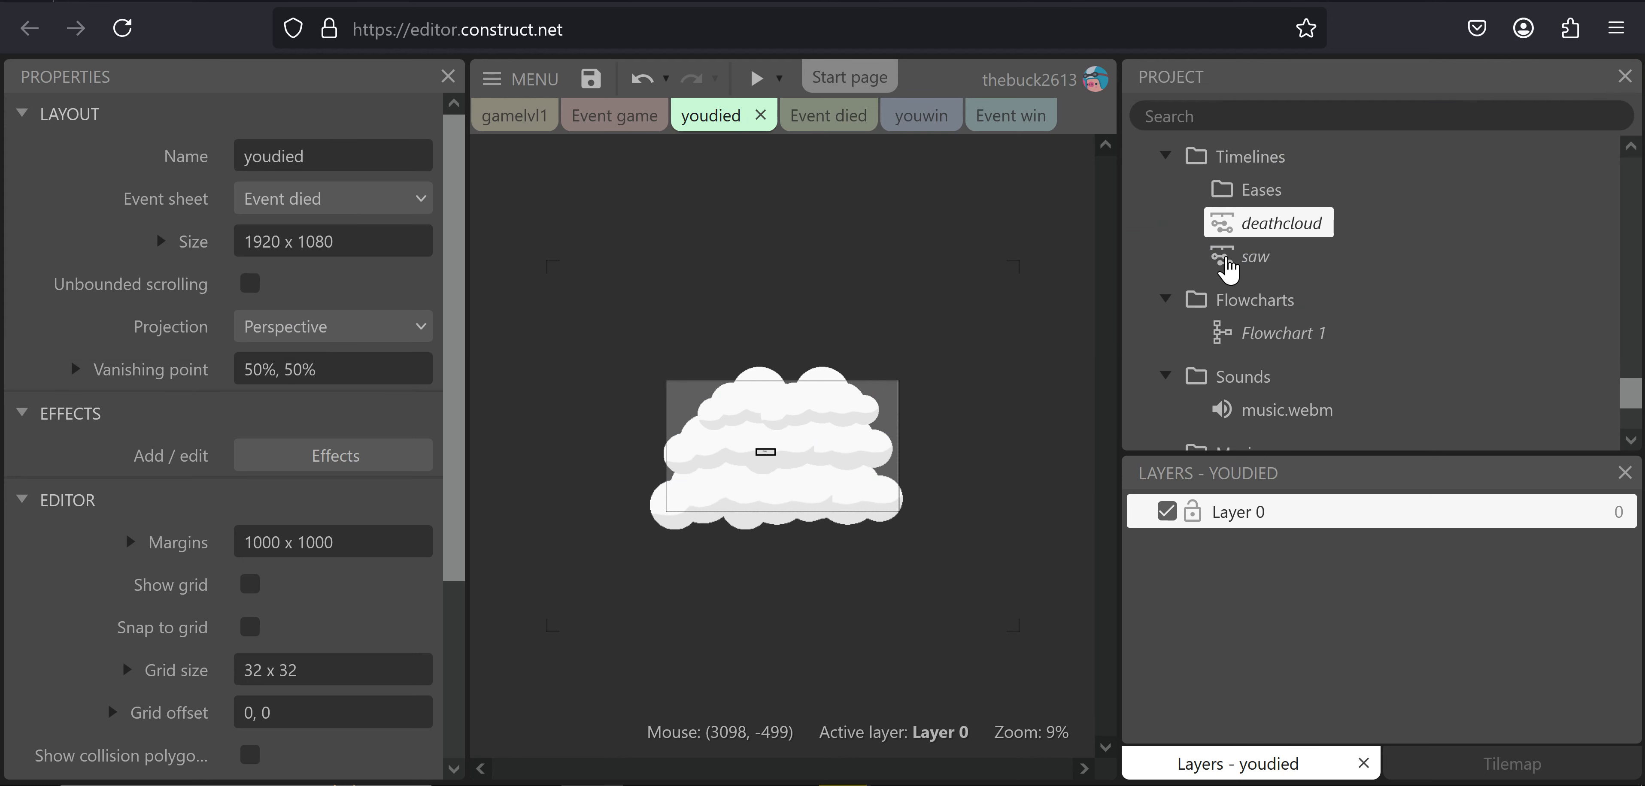
pyautogui.click(1242, 233)
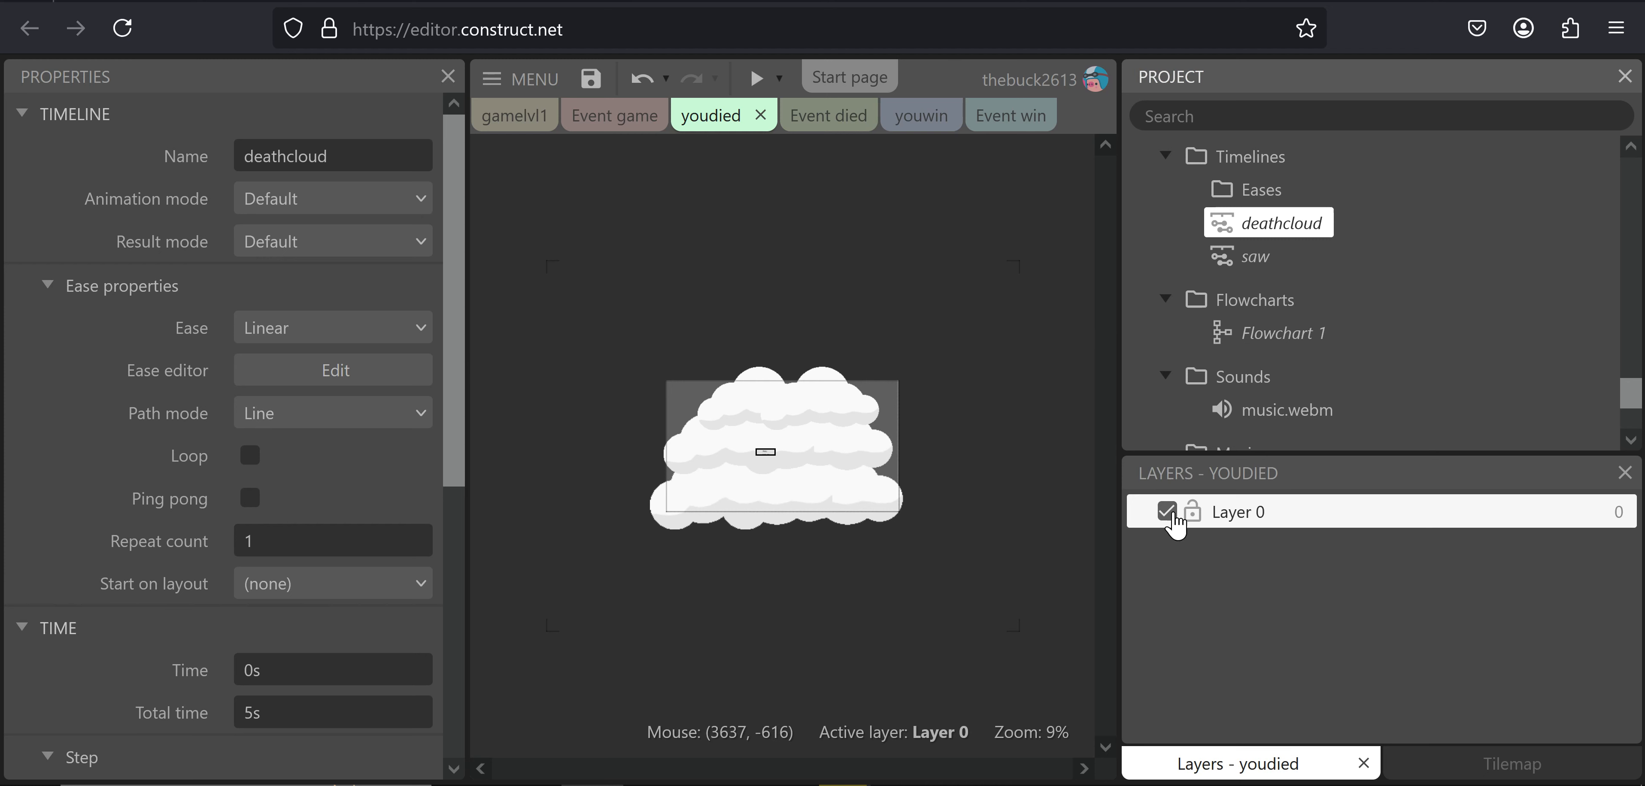
# Add two layers above Layer 0 in the youdied layout and name the topmost one cloud
pyautogui.rightClick(1189, 550)
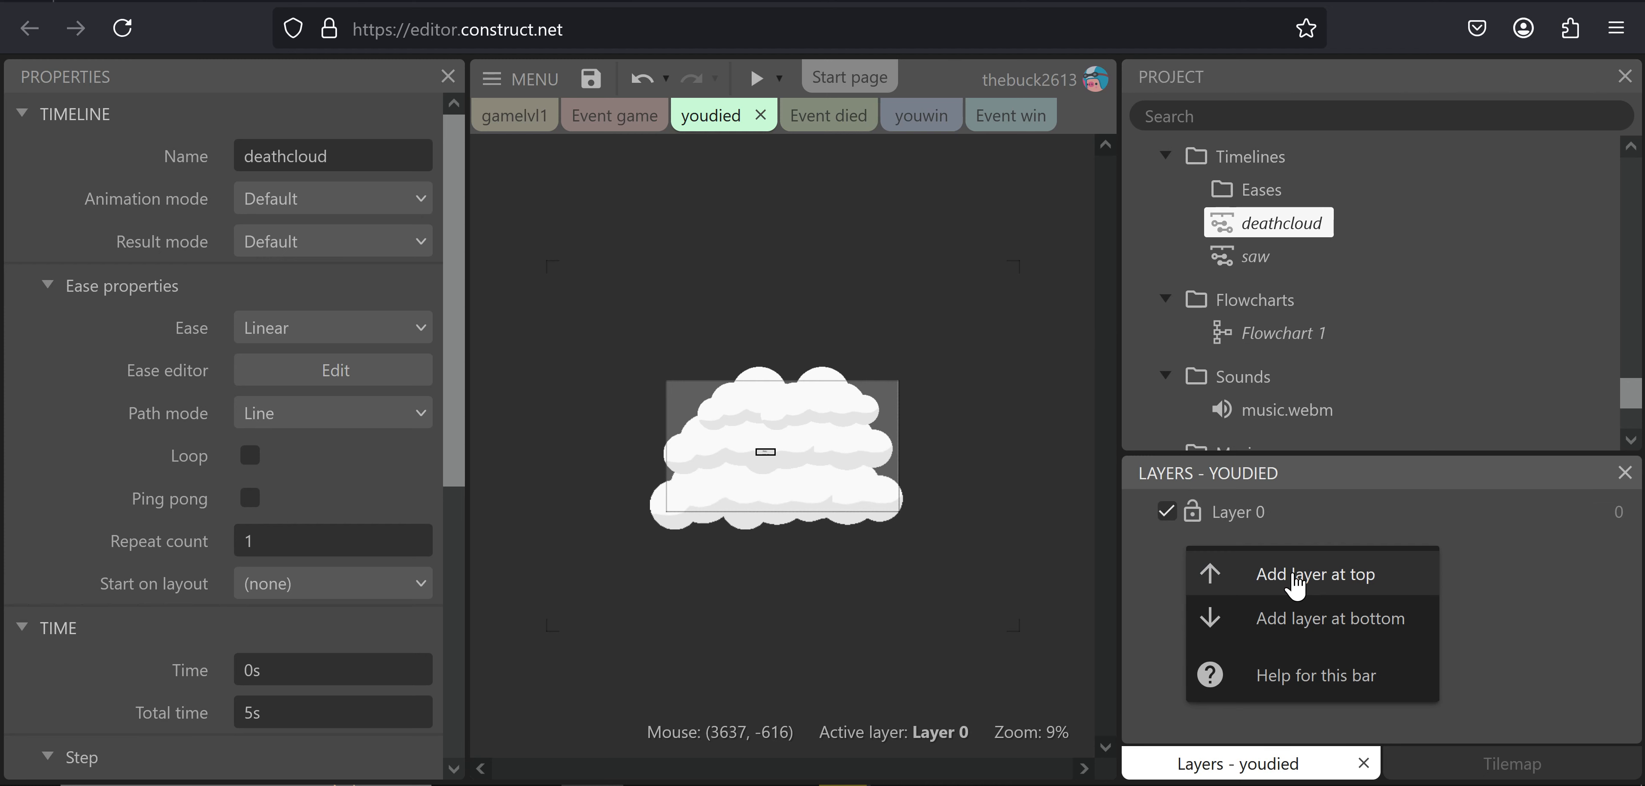
pyautogui.click(1292, 576)
pyautogui.rightClick(1209, 578)
pyautogui.click(1311, 362)
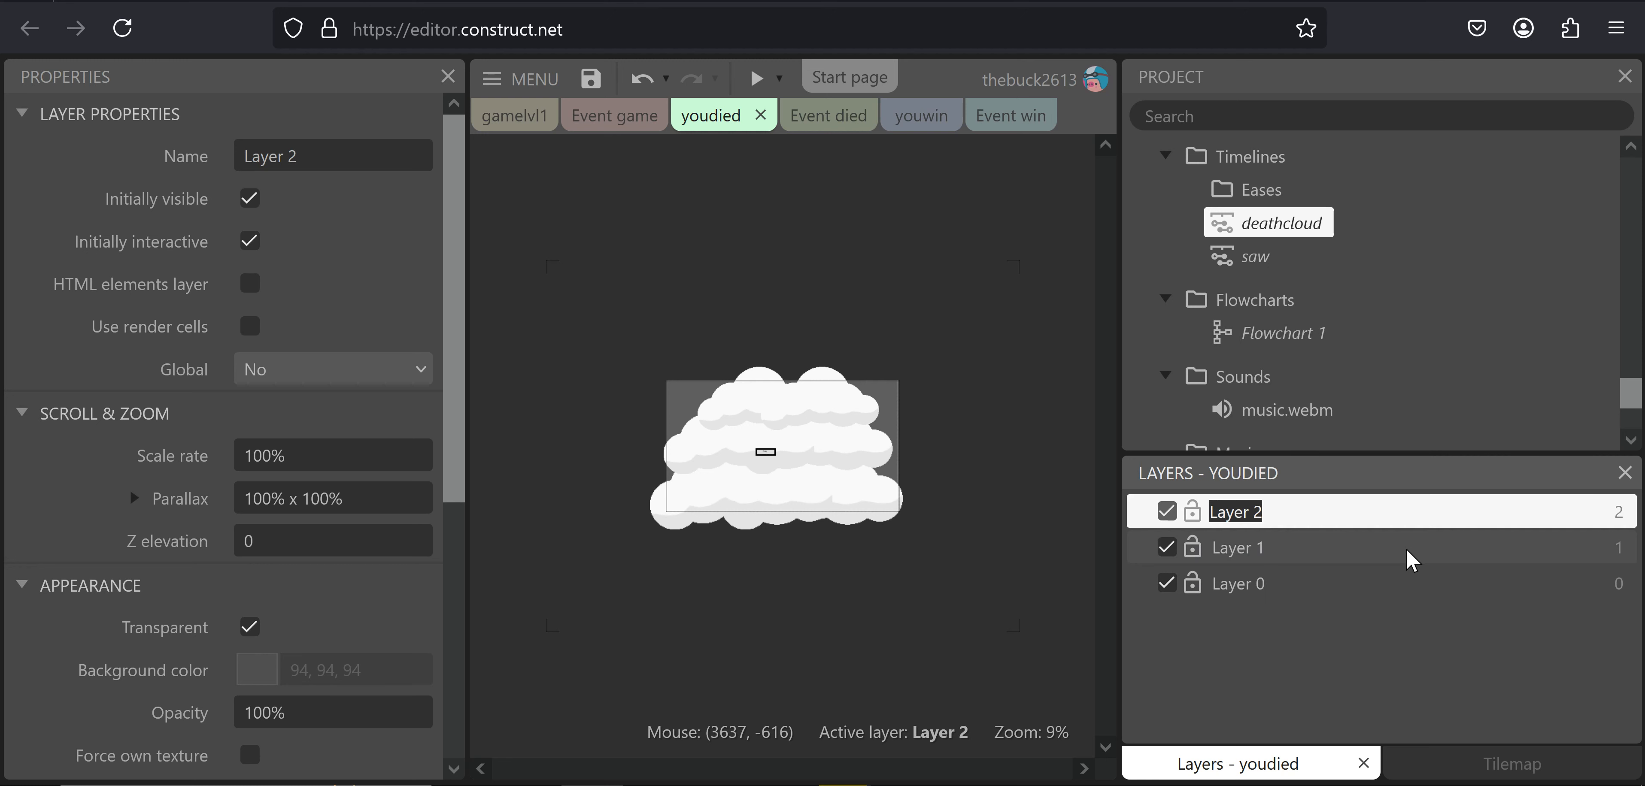
pyautogui.write('cloud')
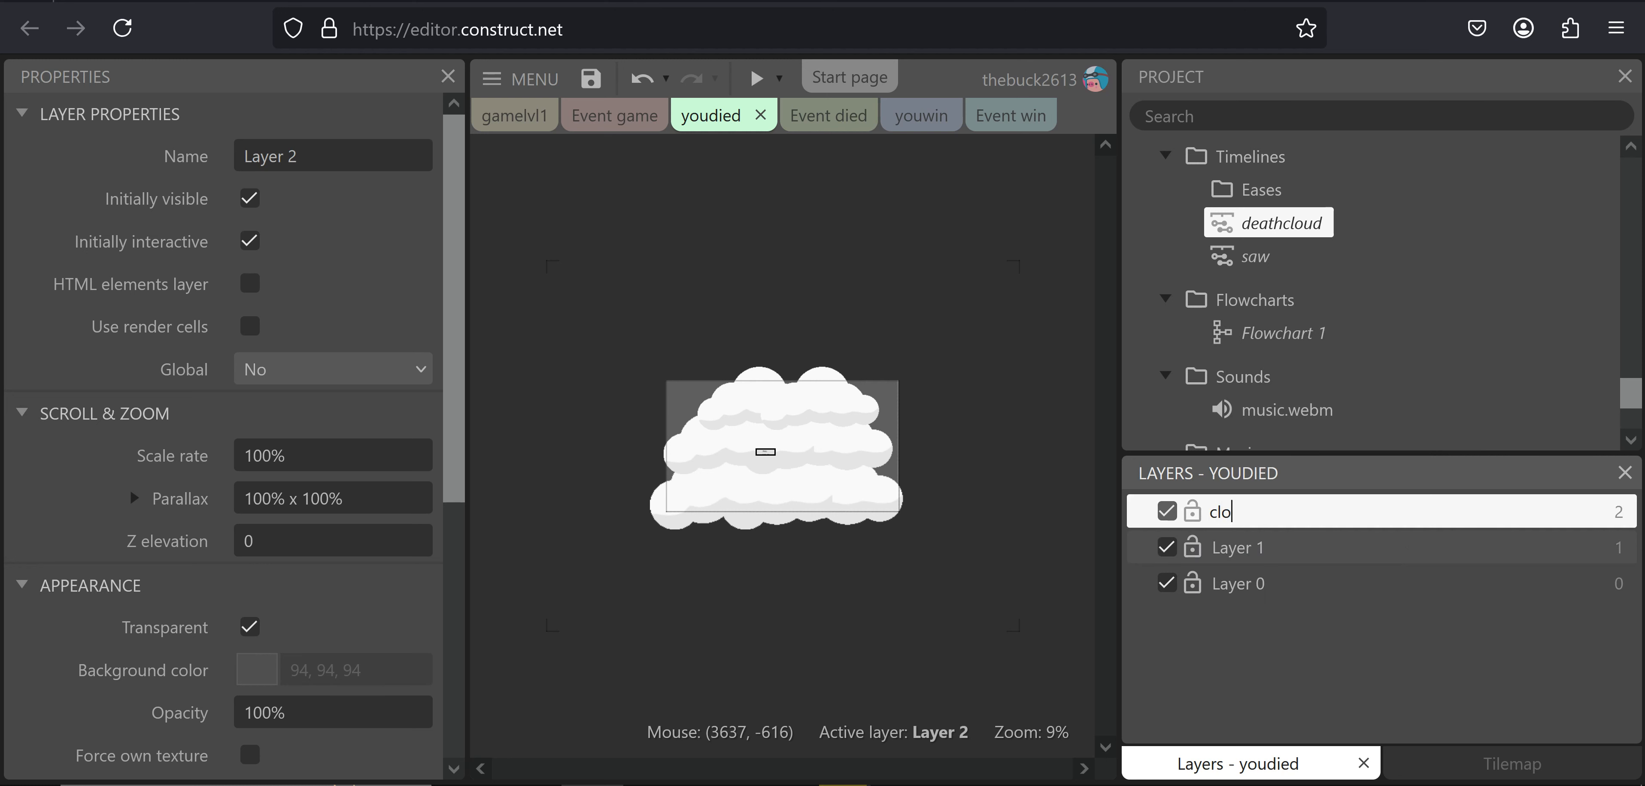
pyautogui.press('Return')
# Rename Layer 1 as gate
pyautogui.click(1224, 551)
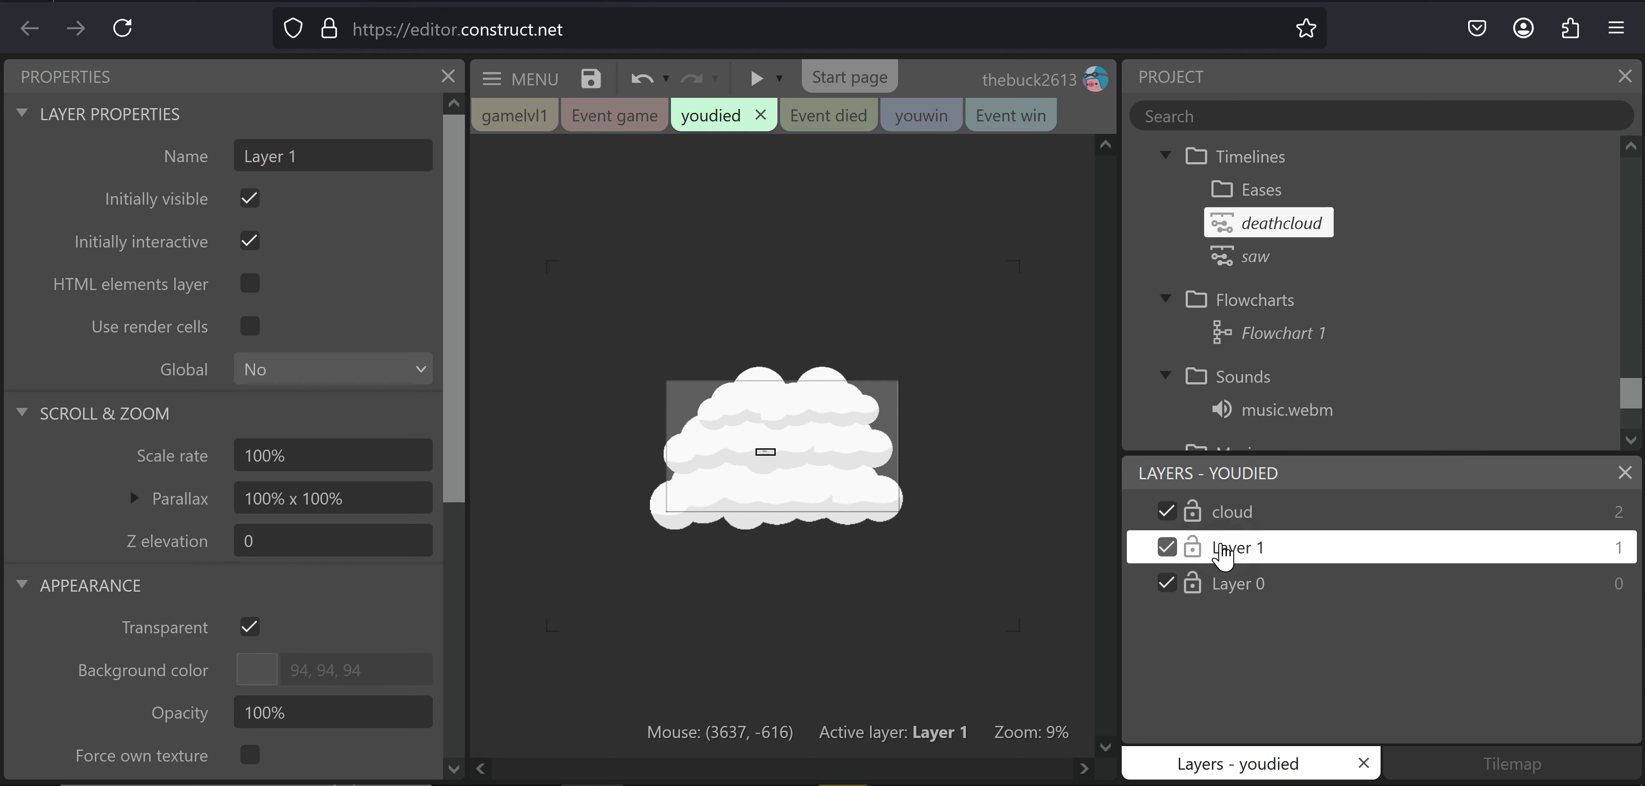
pyautogui.click(1223, 553)
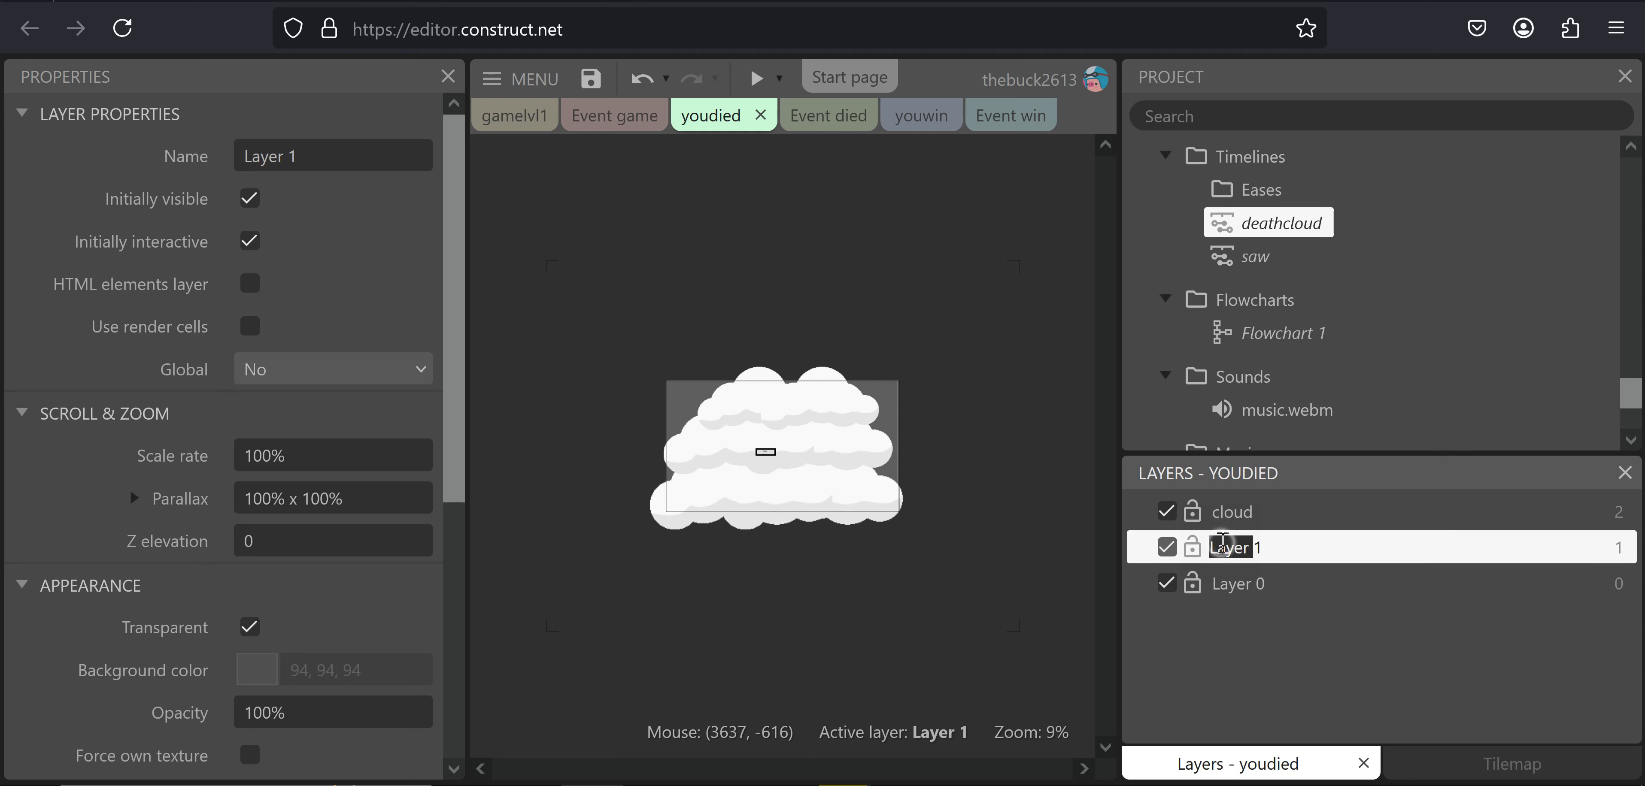
pyautogui.write('gate')
pyautogui.press('Return')
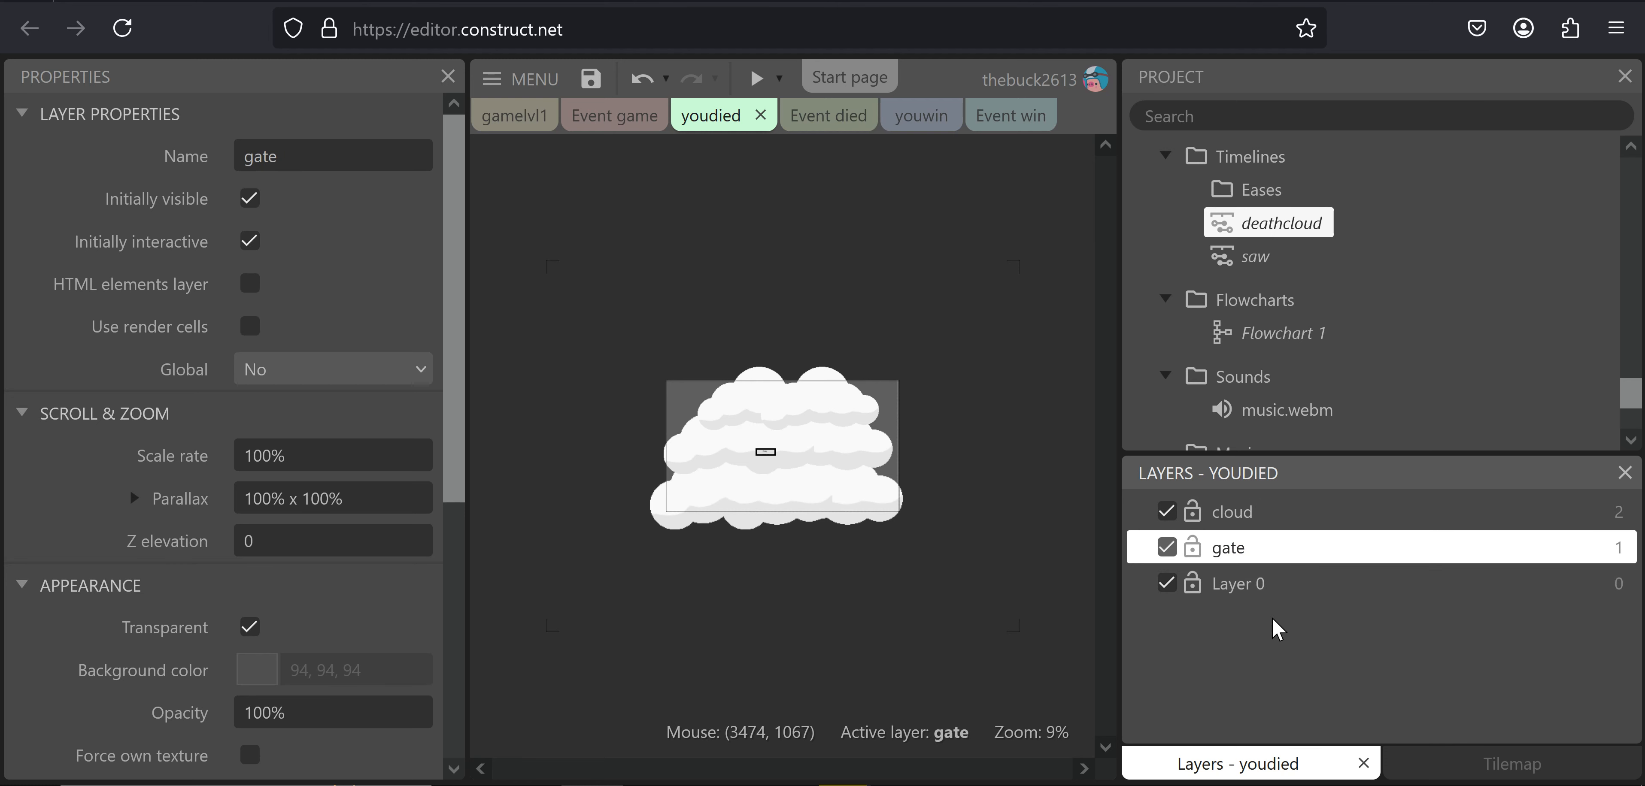
# Place the sky sprite on Layer 0 and set its position to 0, 0
pyautogui.click(1242, 584)
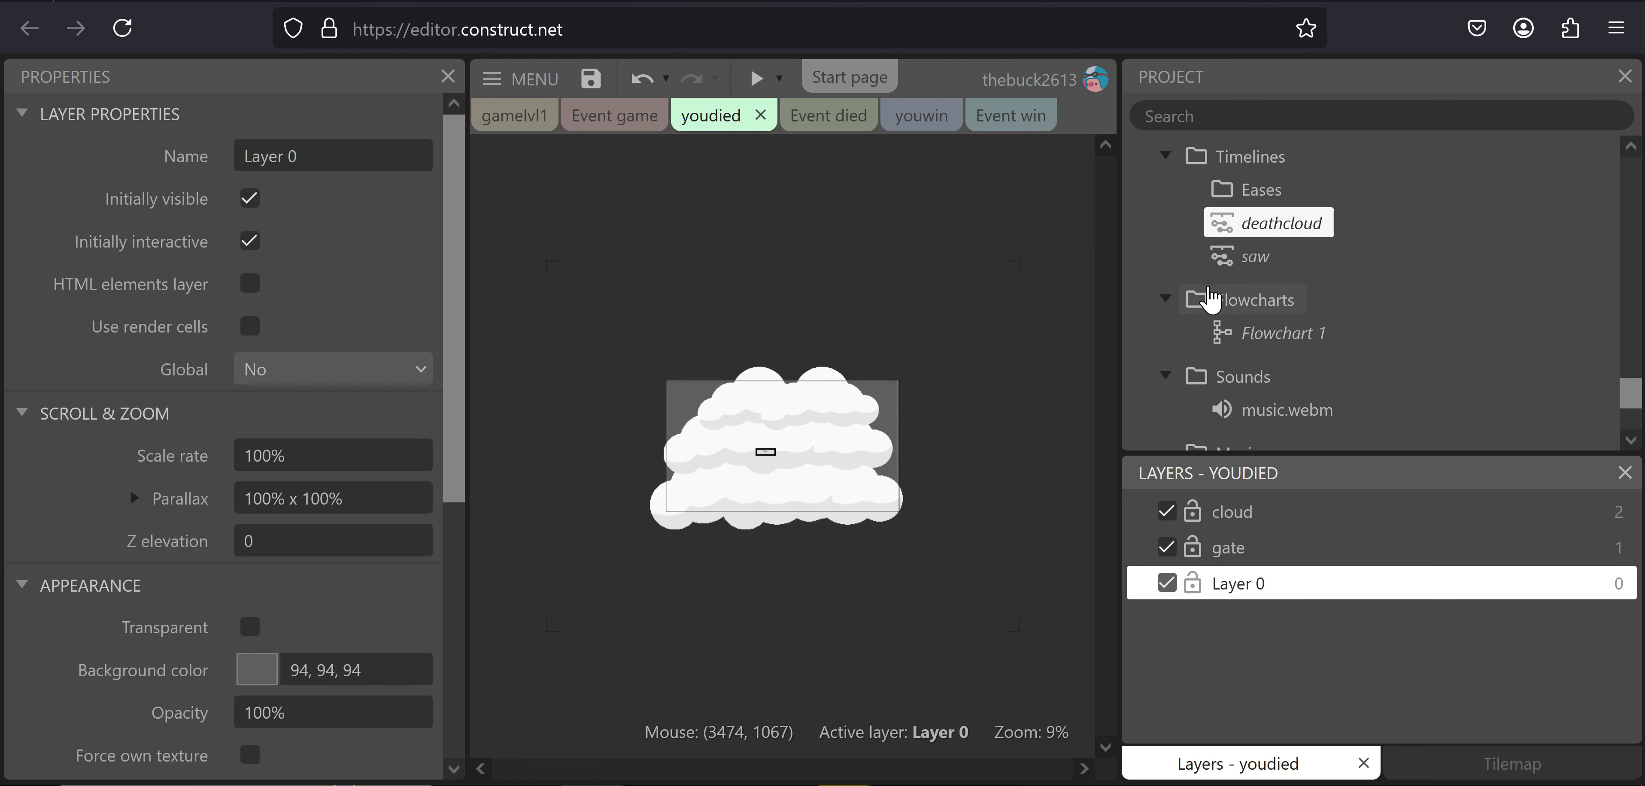
pyautogui.scroll(3, 1240, 337)
pyautogui.scroll(4, 1242, 345)
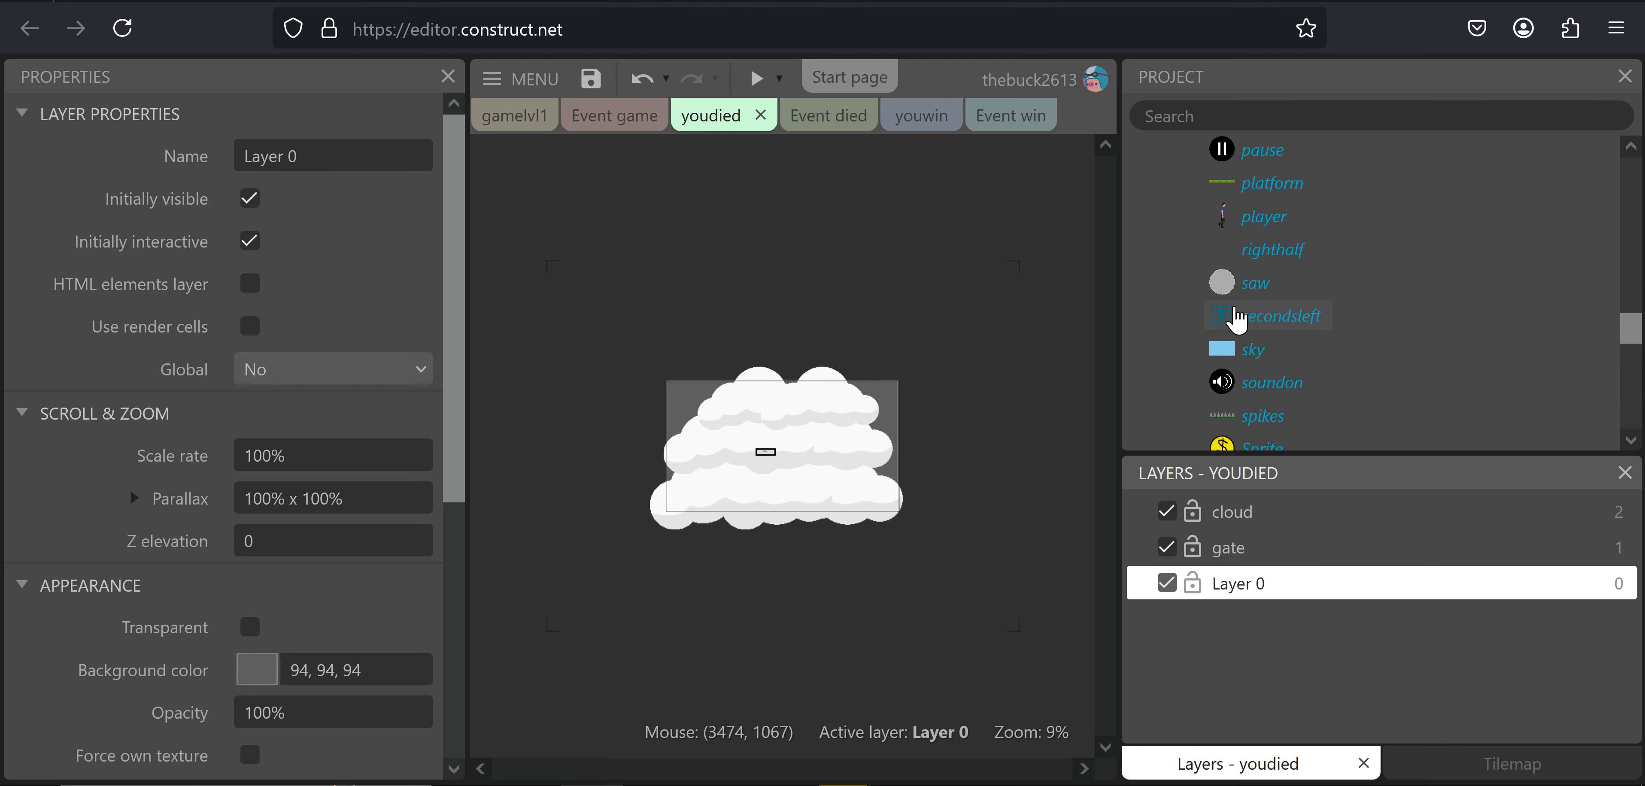
pyautogui.moveTo(1250, 353); pyautogui.dragTo(753, 287)
pyautogui.click(306, 322)
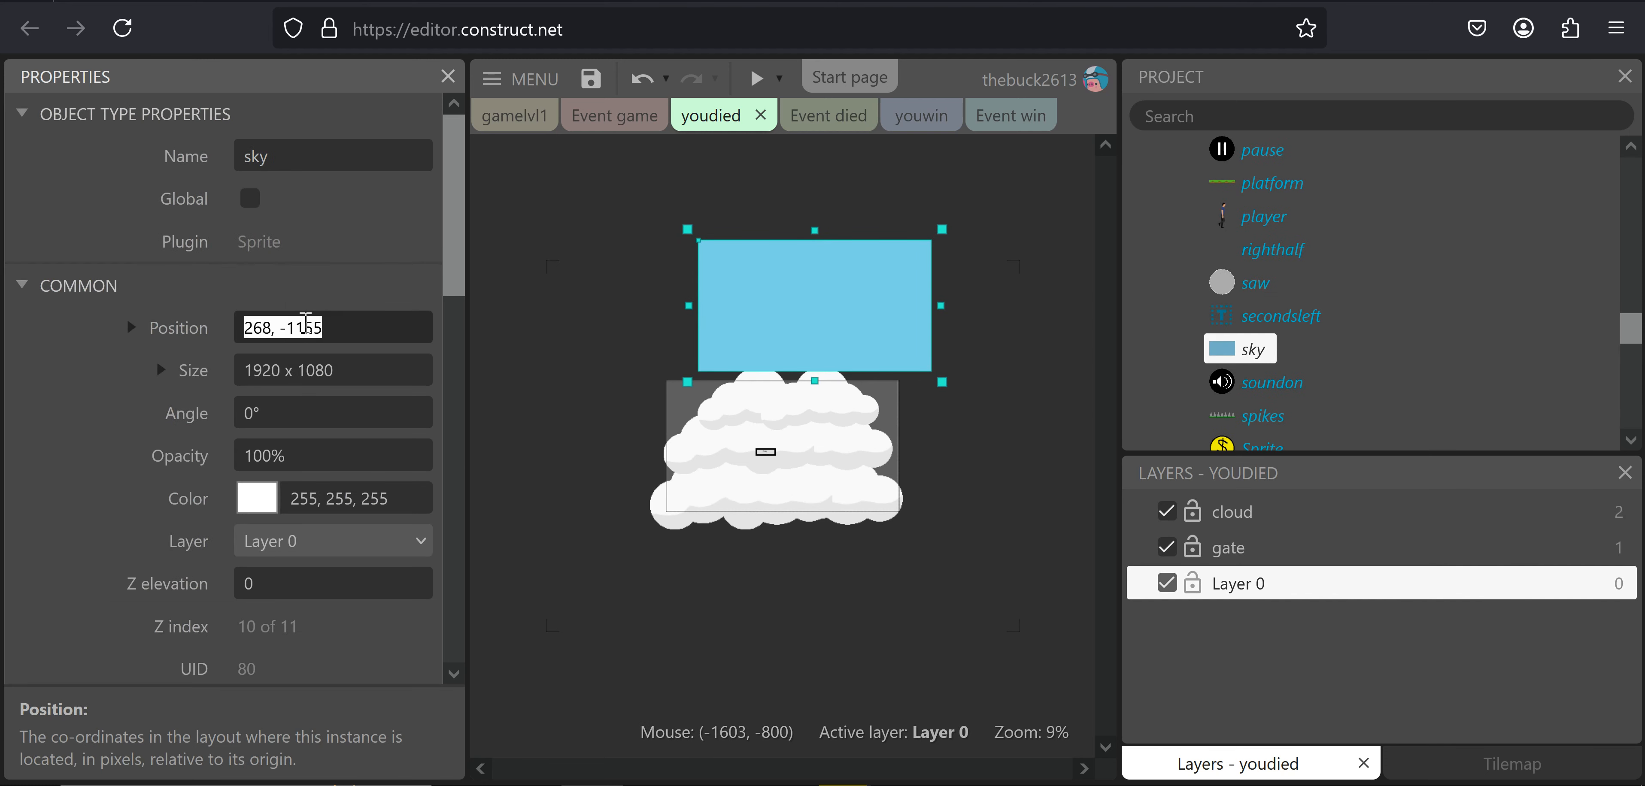
pyautogui.write('0, 0')
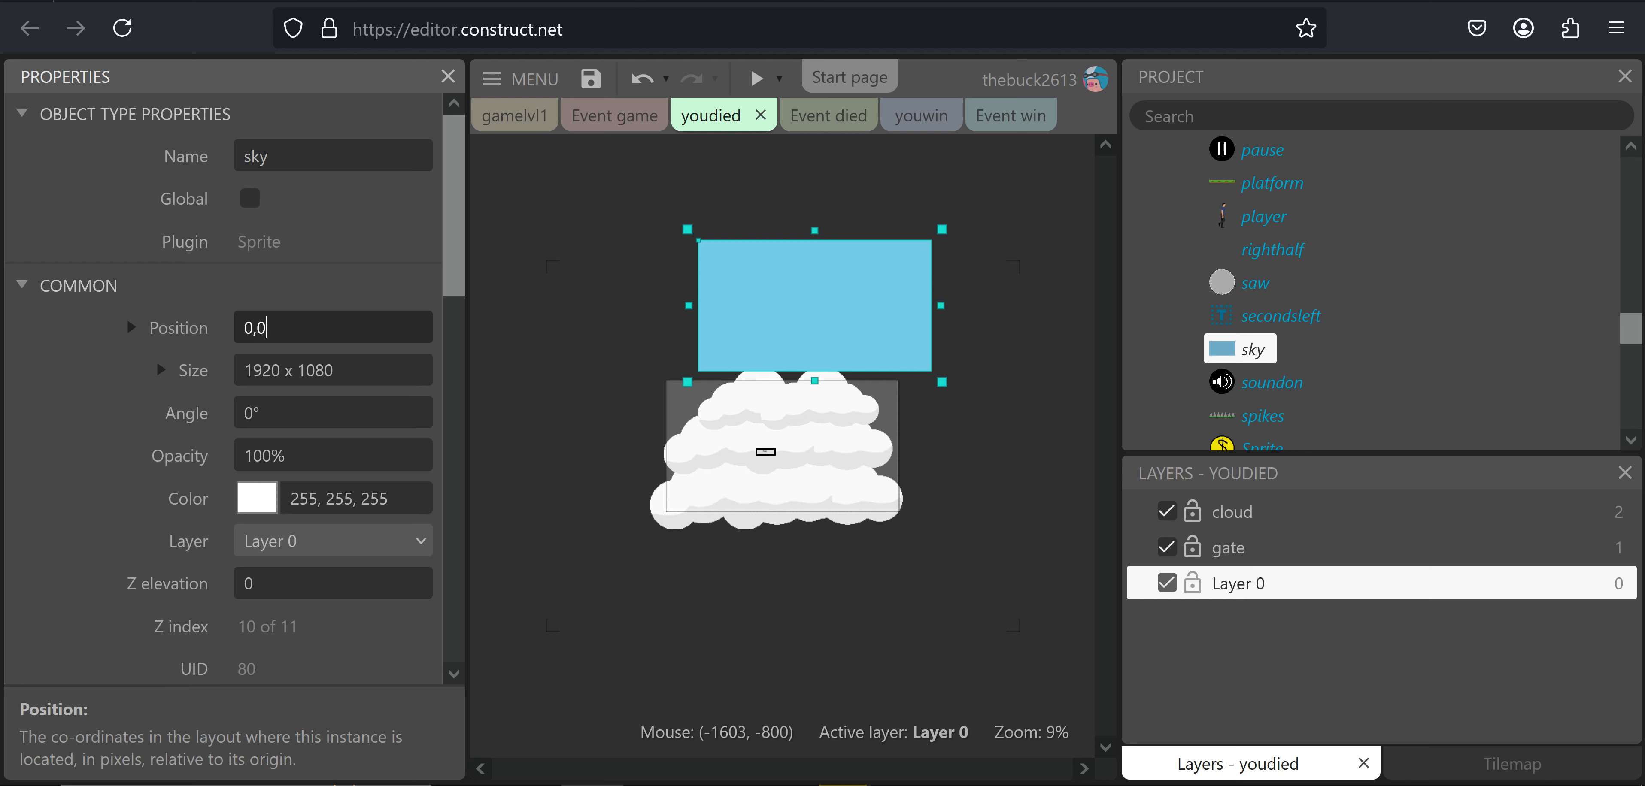
pyautogui.press('Tab')
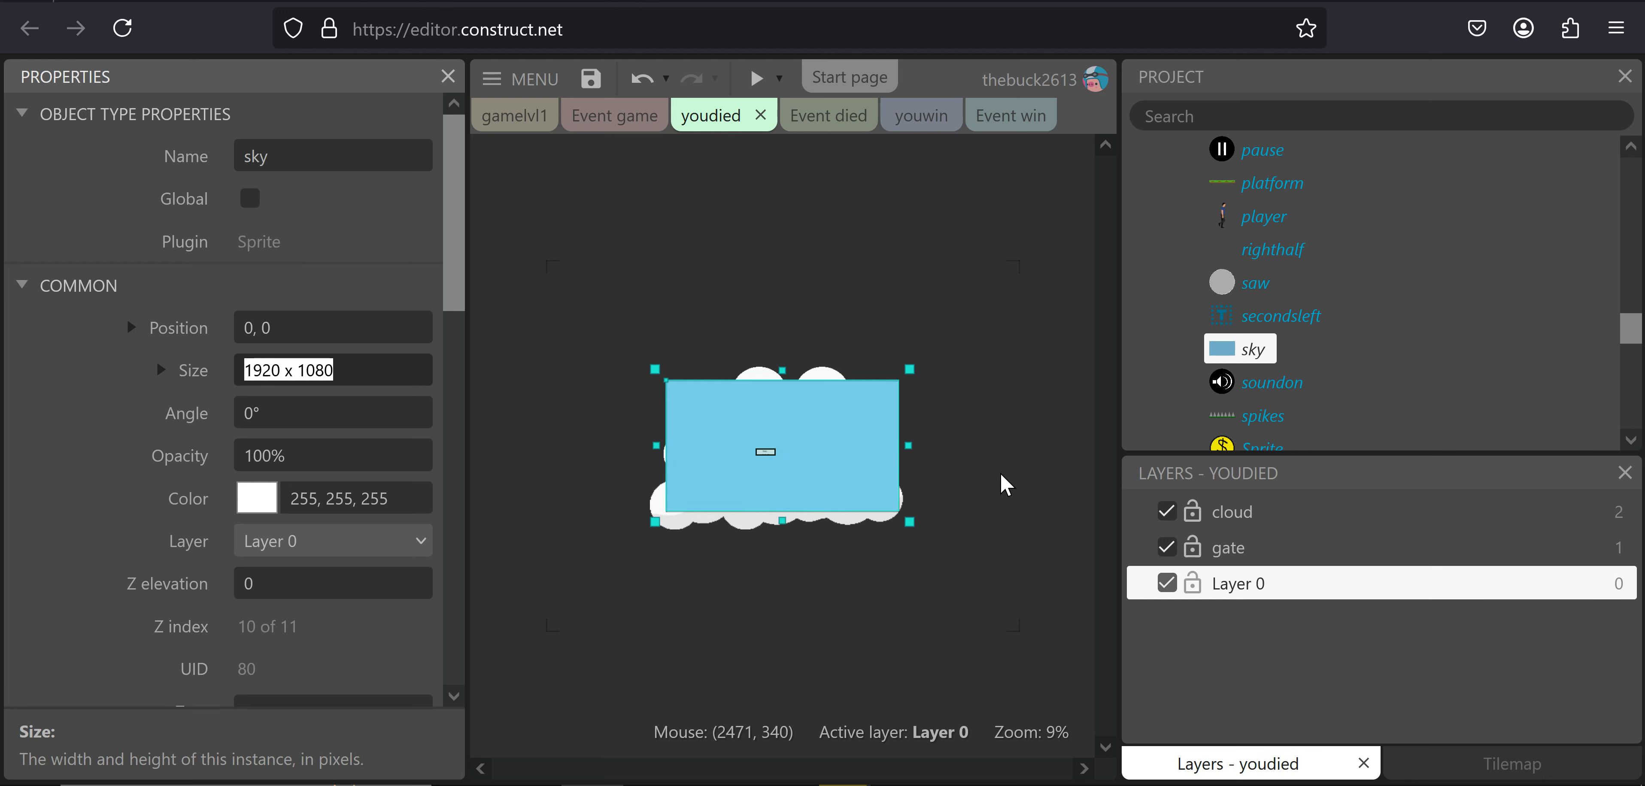
# Send the sky sprite to the bottom of Layer 0
pyautogui.rightClick(815, 448)
pyautogui.moveTo(977, 196)
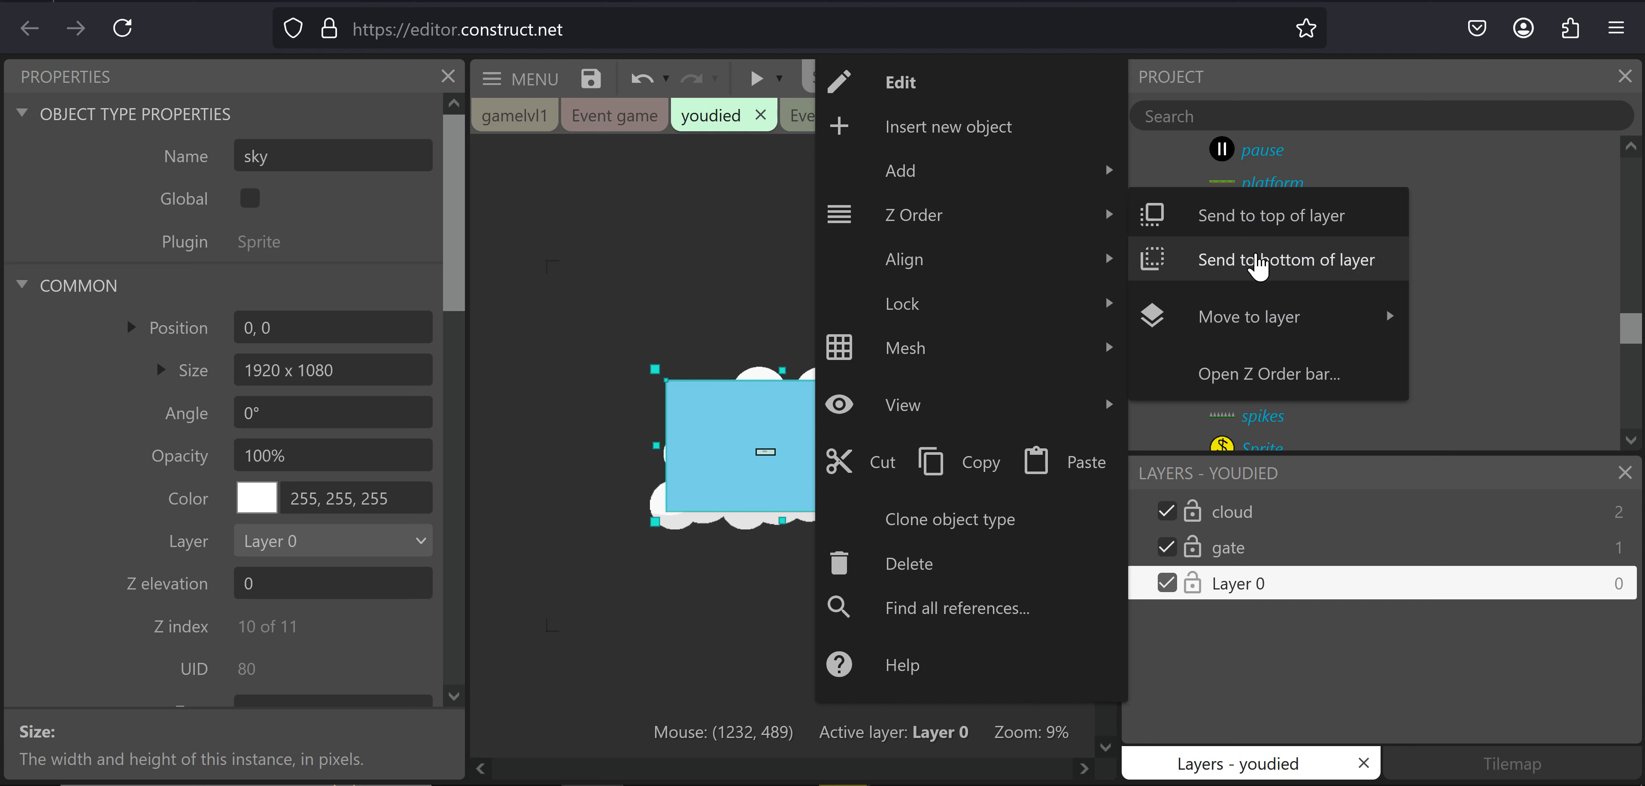
pyautogui.click(1303, 259)
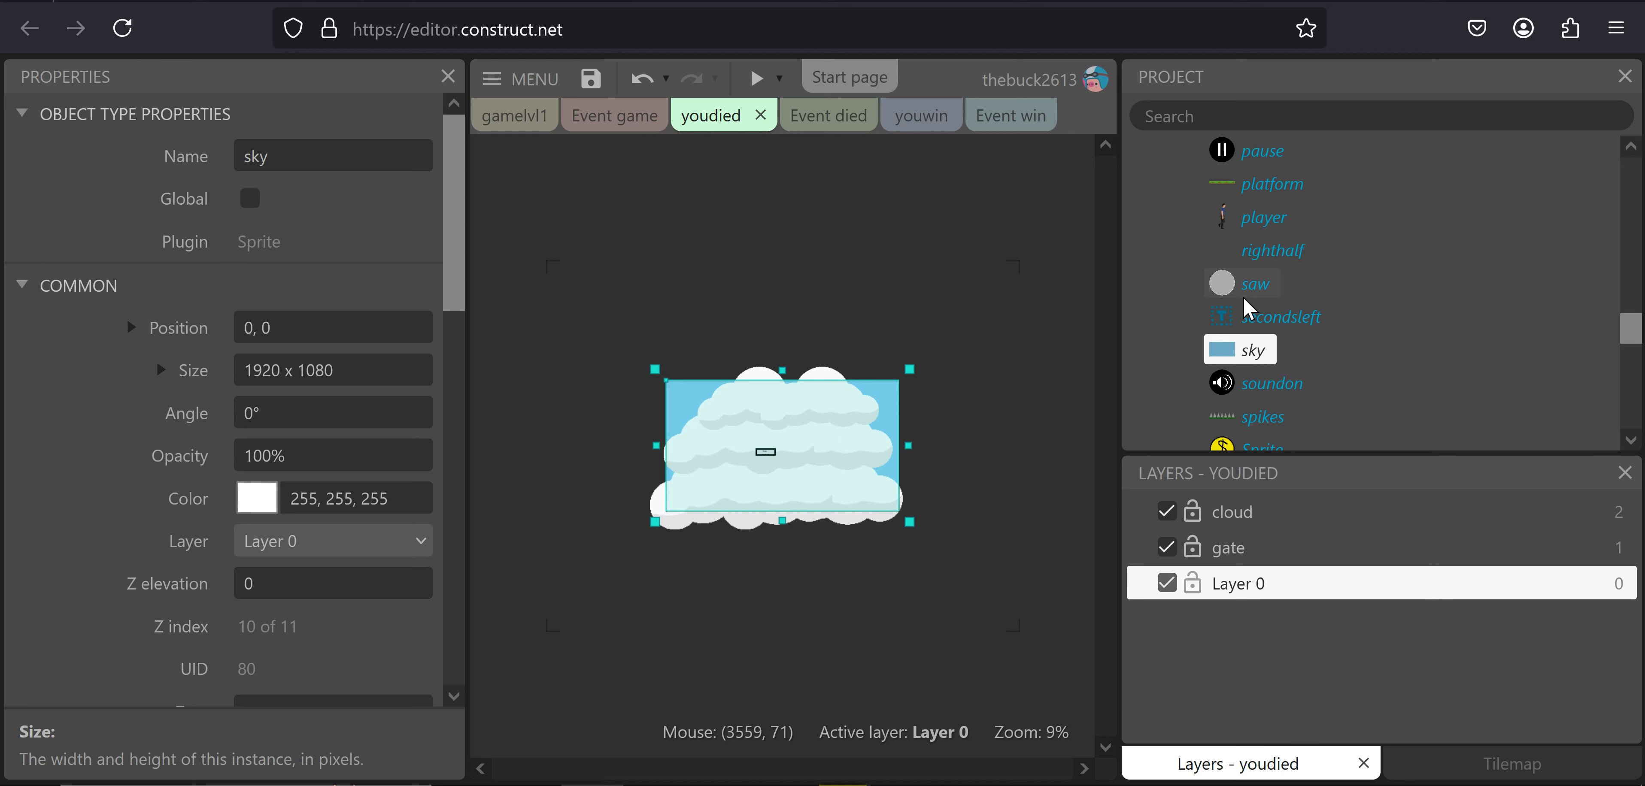
# Select all deathcloud instances and move them to the cloud layer
pyautogui.scroll(-3, 1243, 298)
pyautogui.scroll(5, 1243, 298)
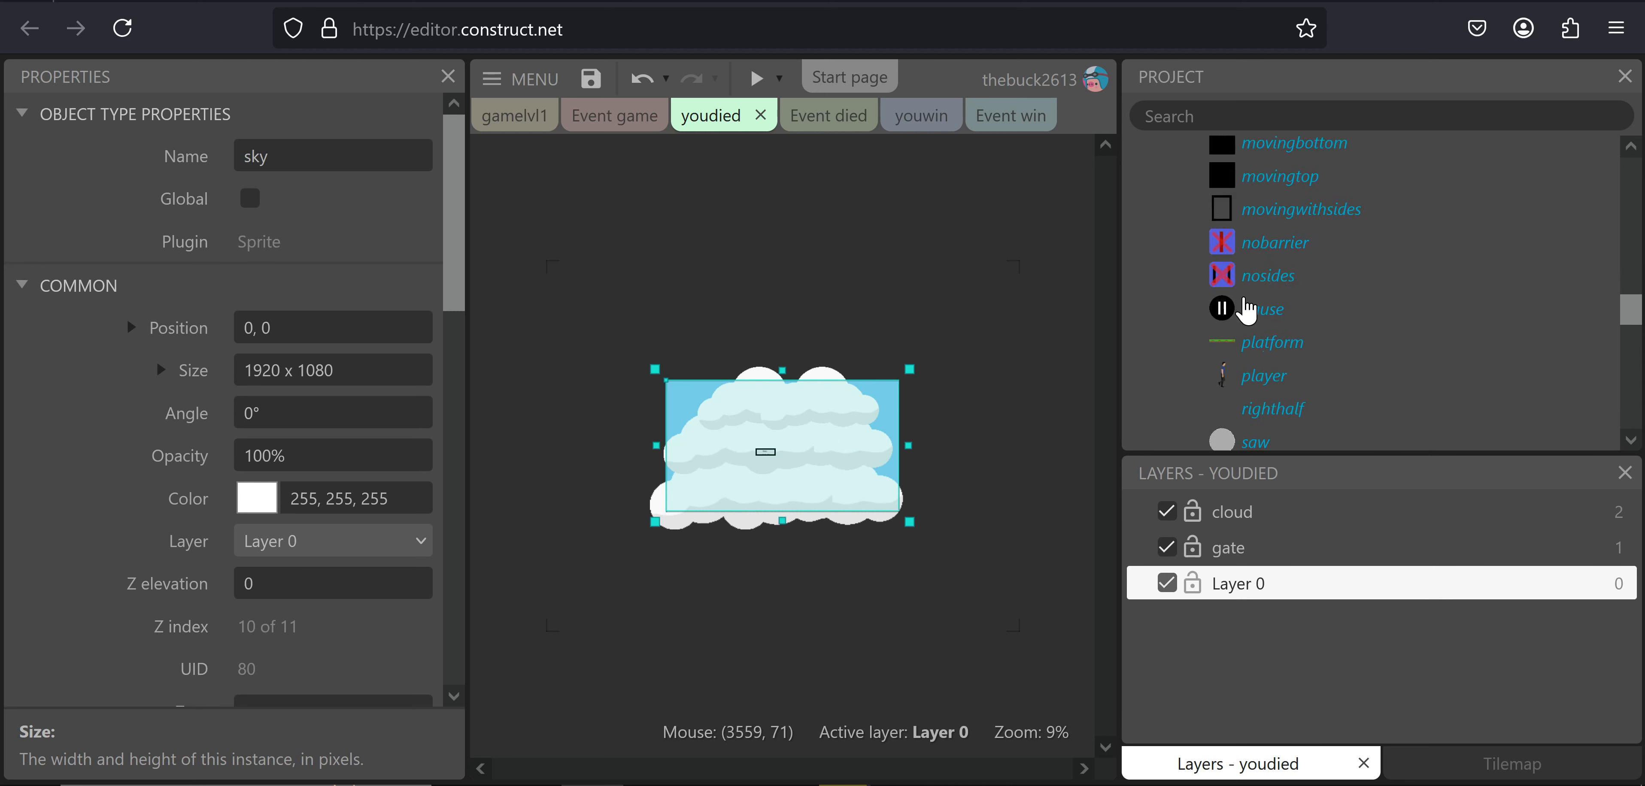
pyautogui.scroll(5, 1245, 311)
pyautogui.click(1277, 355)
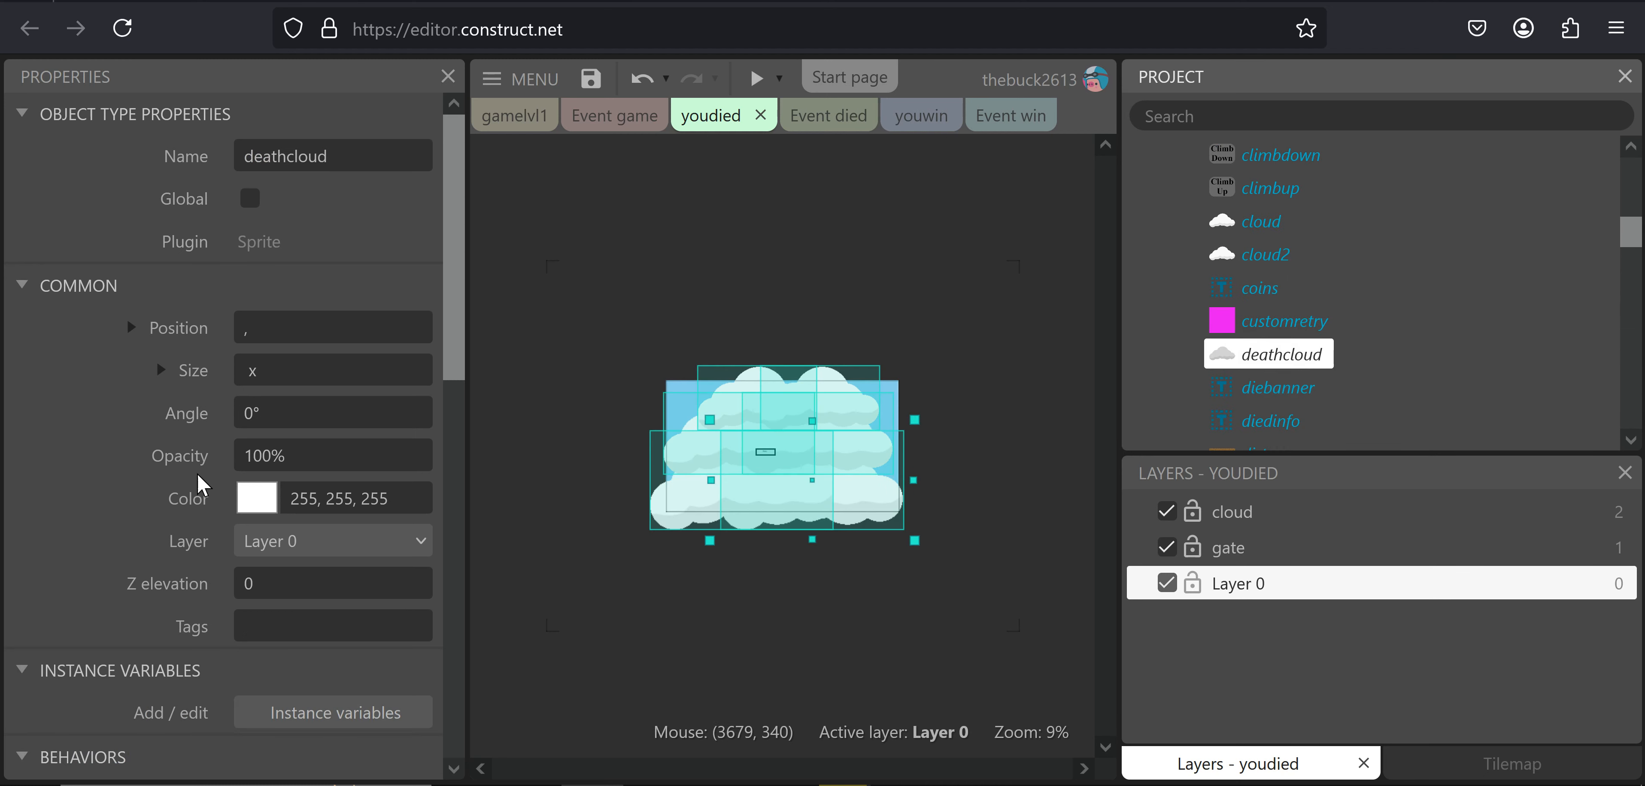
pyautogui.click(310, 543)
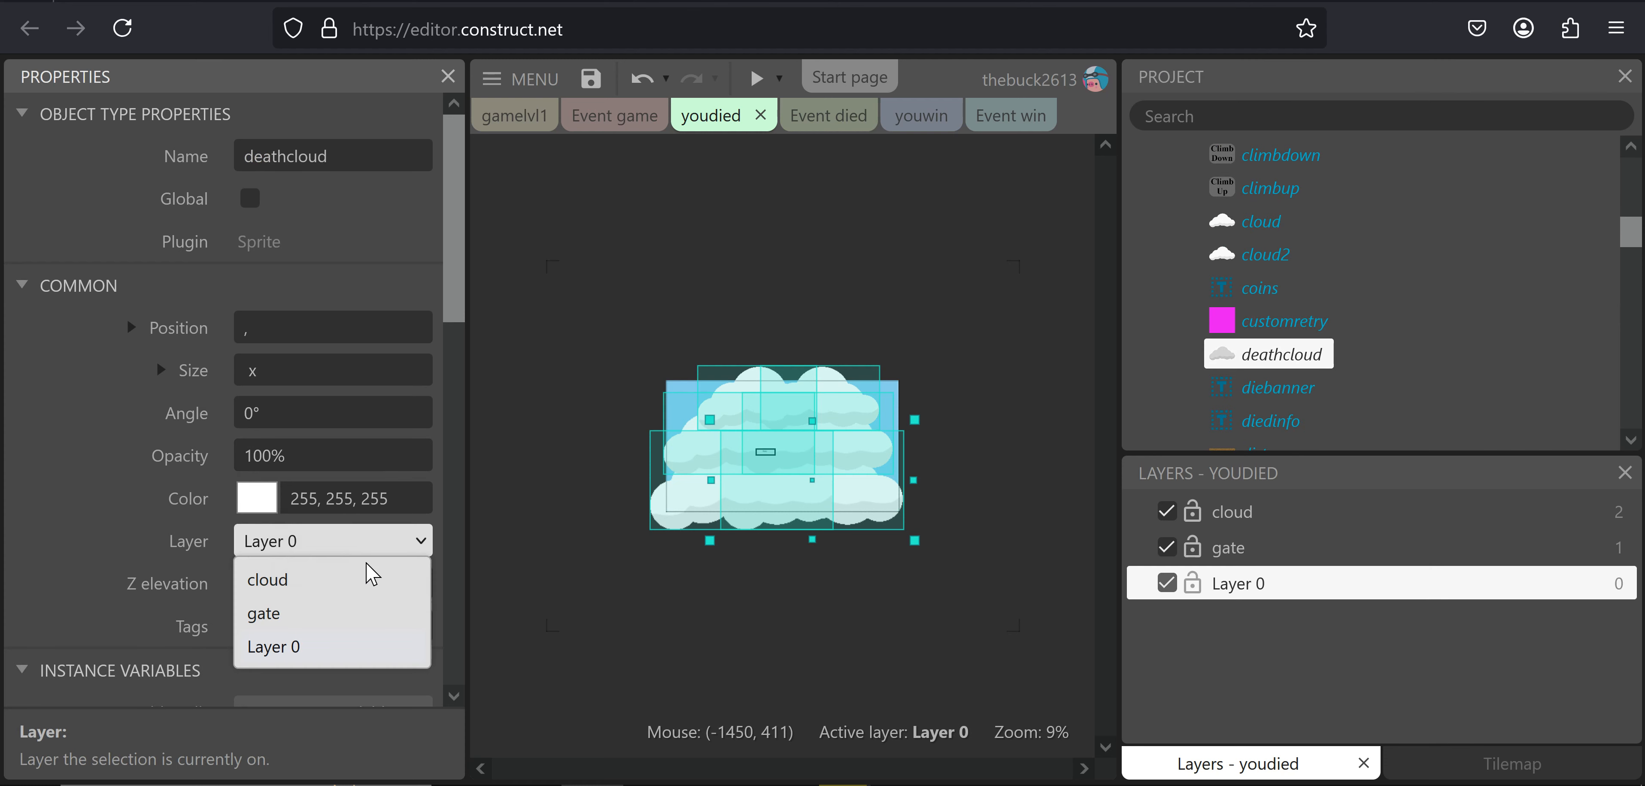
pyautogui.click(296, 584)
pyautogui.click(944, 613)
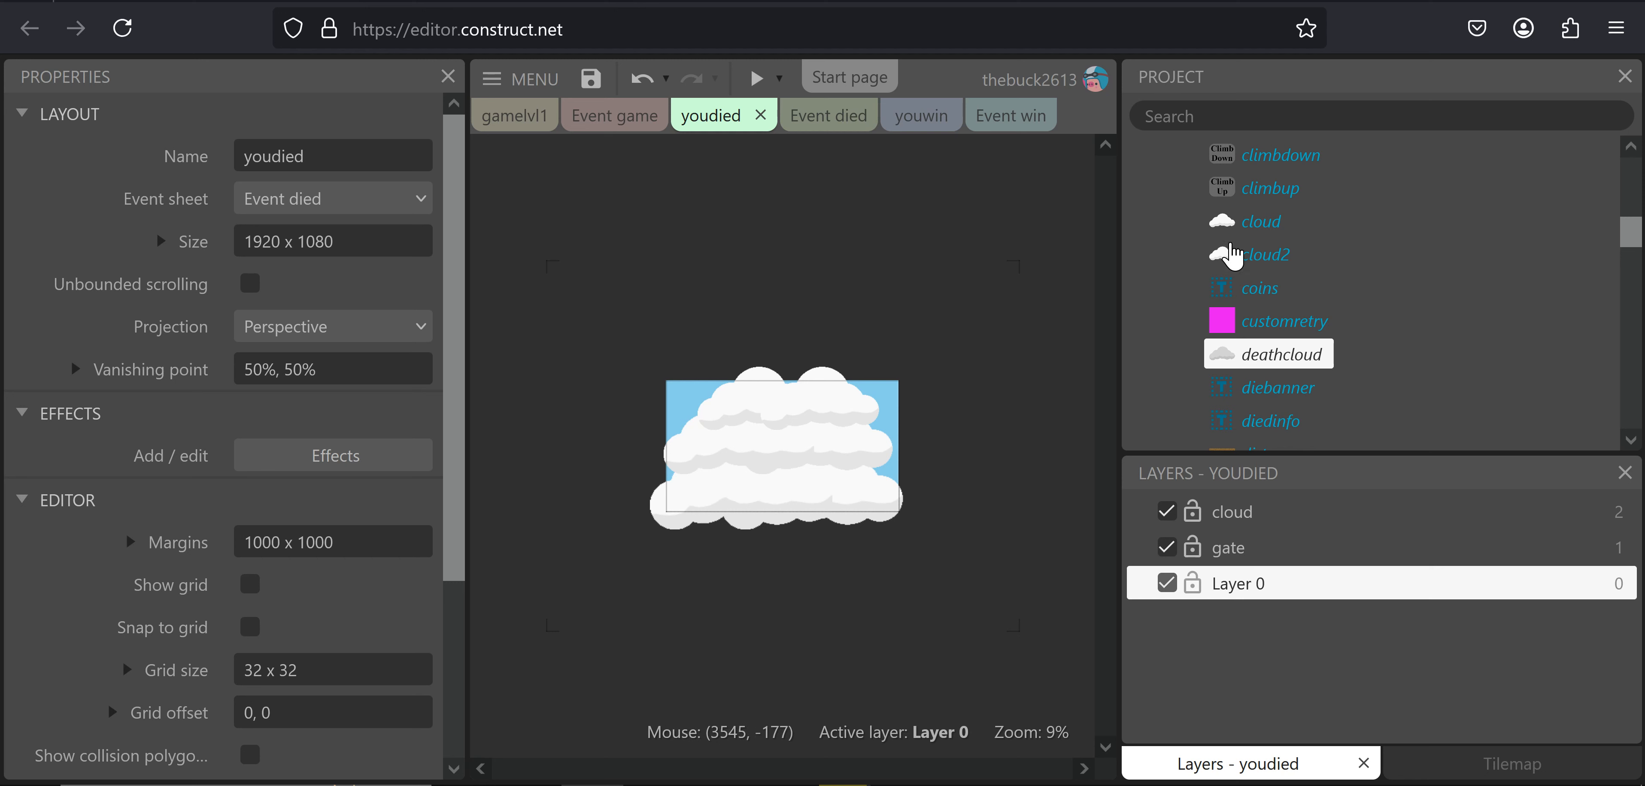
# Place cloud instances on Layer 0 beyond the layout's upper-right edge and at about 303, 879, and a cloud2 instance beyond its lower-right edge
pyautogui.moveTo(1265, 242); pyautogui.dragTo(704, 497)
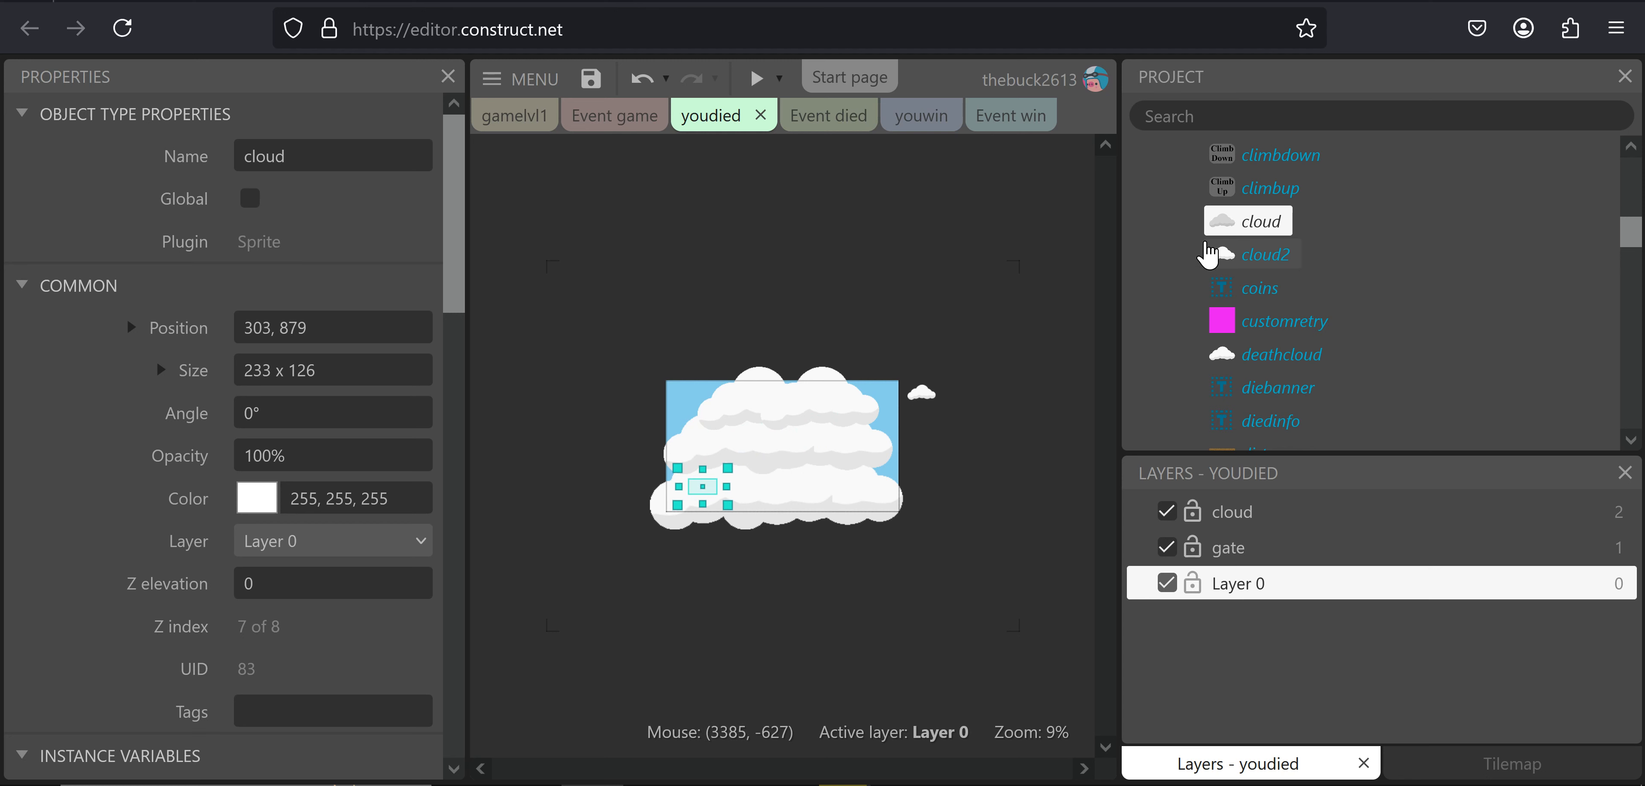
pyautogui.click(1253, 263)
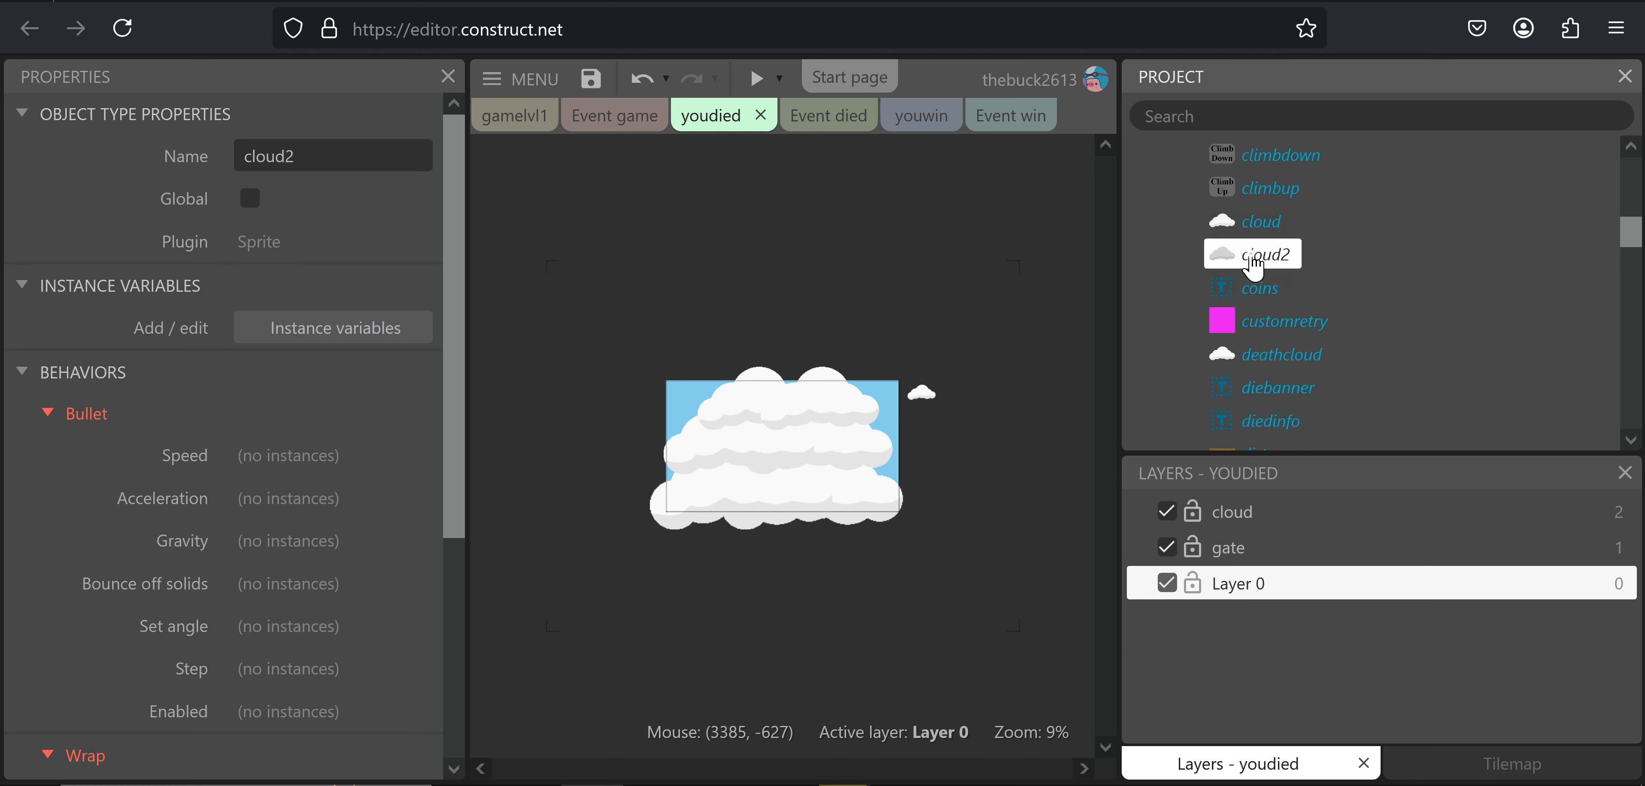
pyautogui.moveTo(1253, 263); pyautogui.dragTo(814, 422)
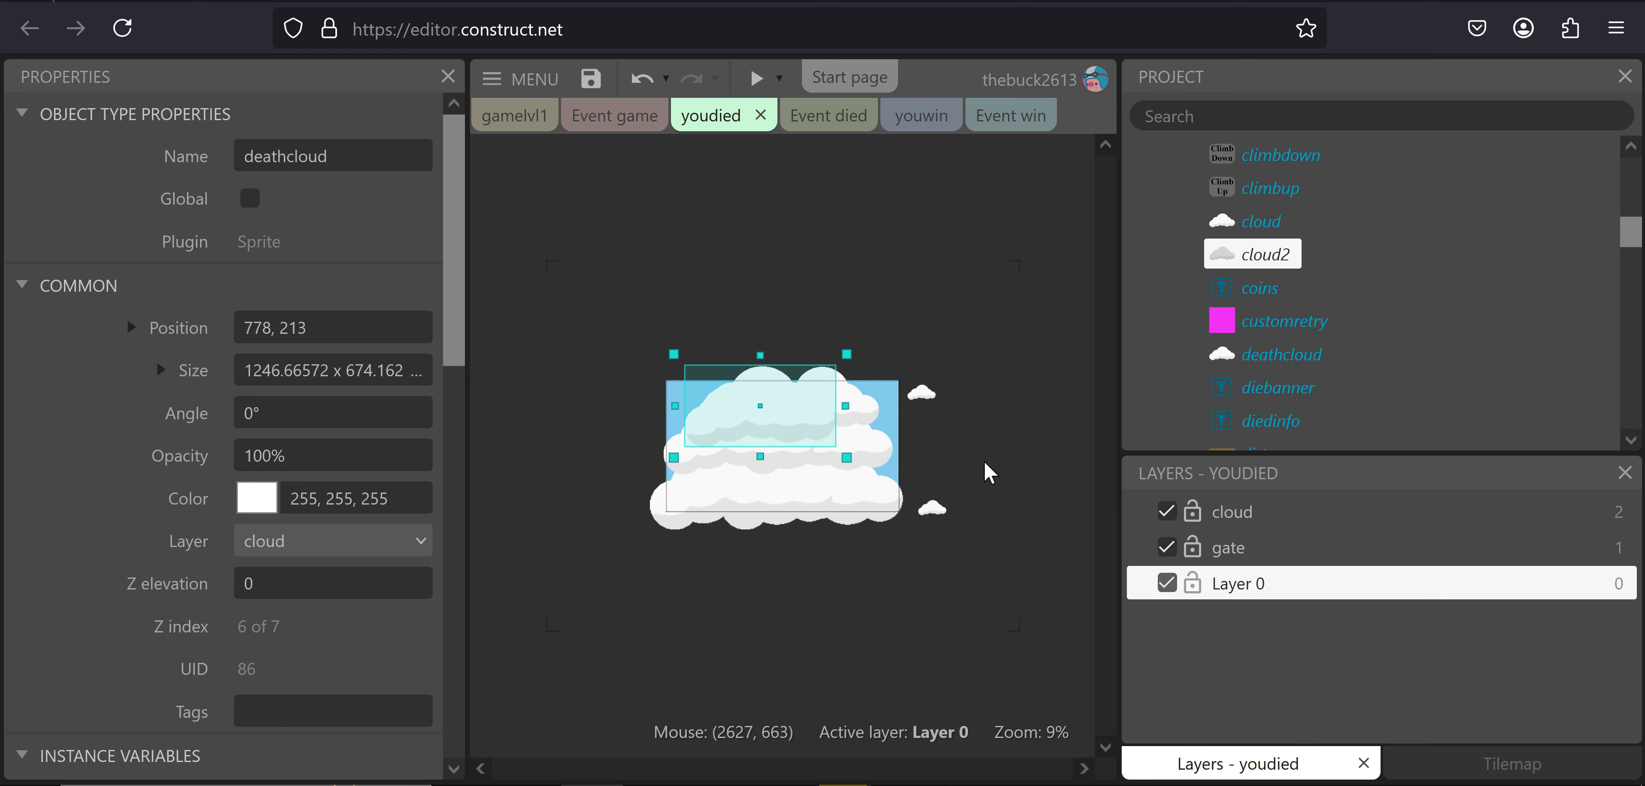
# Undo the extra deathcloud copy and duplicate the lower-right cloud2 into the layout at about 1072, 148
pyautogui.hotkey('ctrl', 'z')
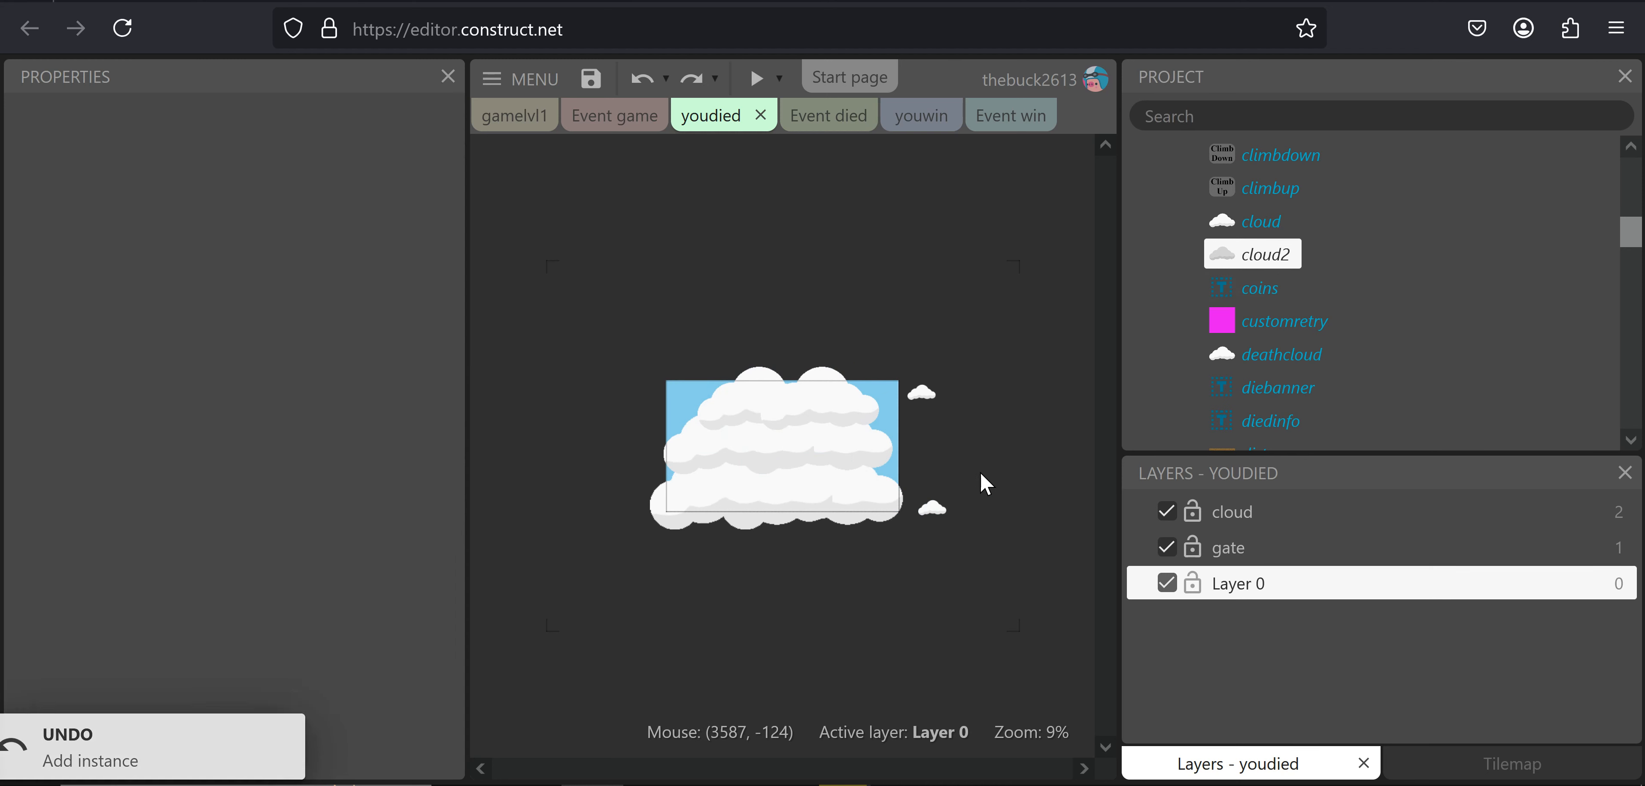
pyautogui.moveTo(932, 506); pyautogui.dragTo(799, 405)
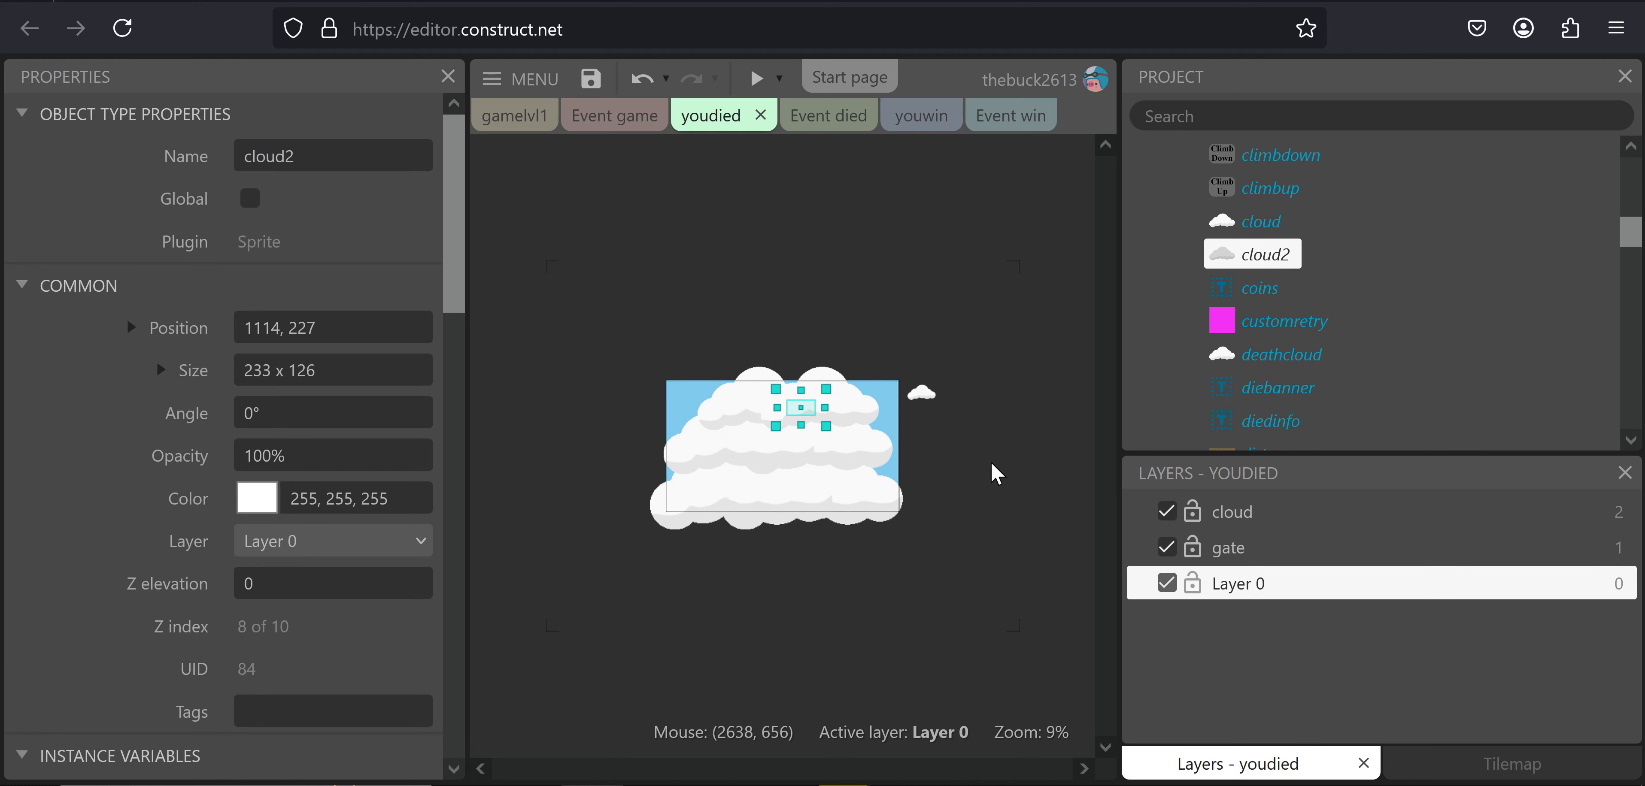
pyautogui.hotkey('ctrl', 'z')
pyautogui.keyDown('ctrl'); pyautogui.moveTo(937, 510); pyautogui.dragTo(806, 414); pyautogui.keyUp('ctrl')
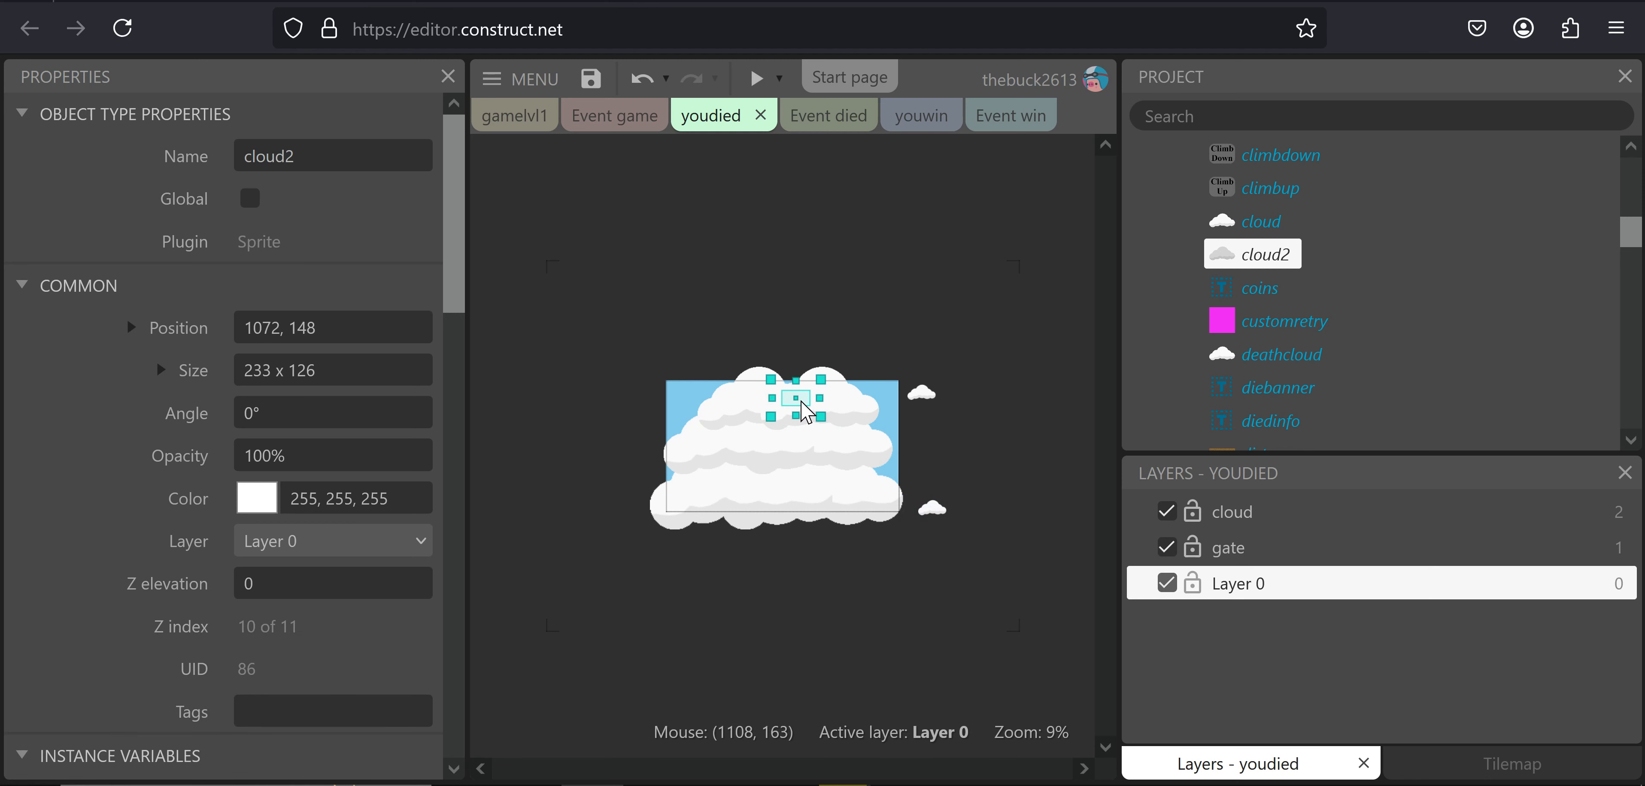
# Duplicate the cloud2 beyond the layout's lower-right edge into the layout at about 370, 652
pyautogui.moveTo(933, 503); pyautogui.dragTo(721, 461)
pyautogui.hotkey('ctrl', 'z')
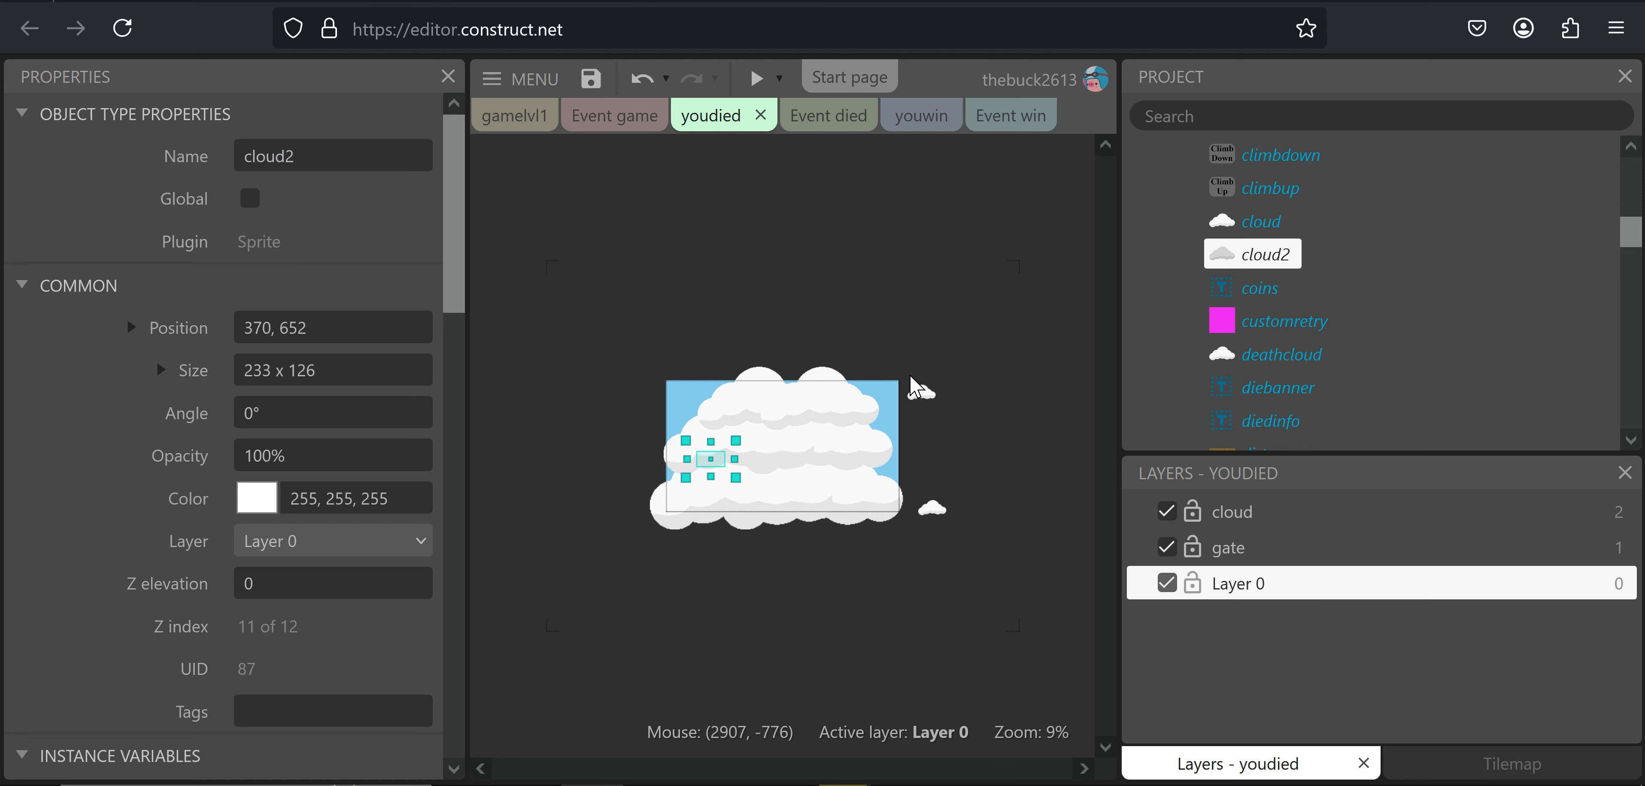
# Examine which behaviors are attached to cloud2 and review its Bullet, Wrap and remaining sprite properties
pyautogui.click(1274, 259)
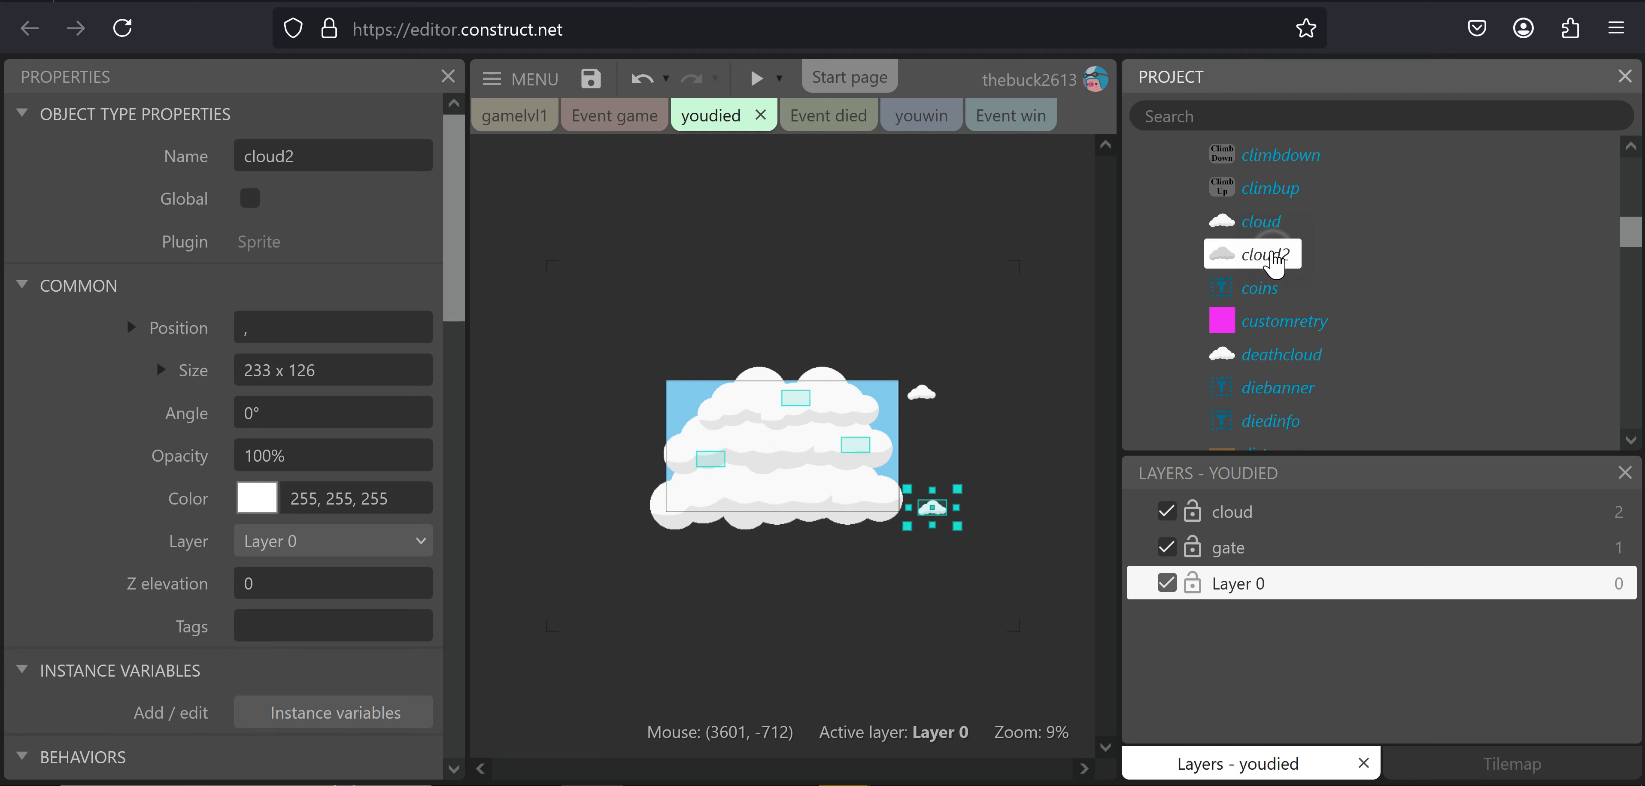
pyautogui.click(1261, 260)
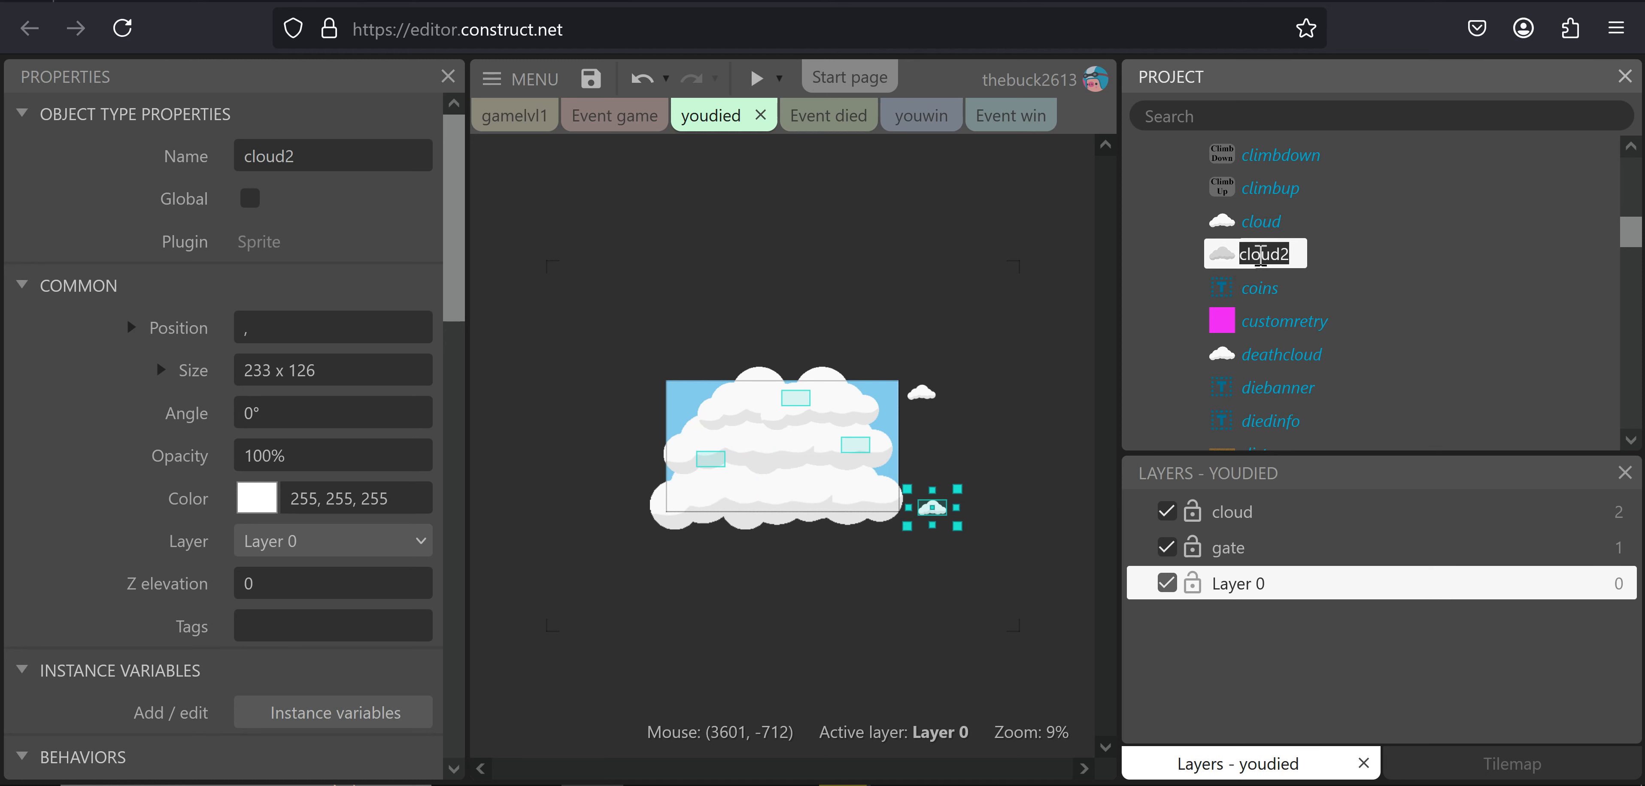
pyautogui.rightClick(1236, 257)
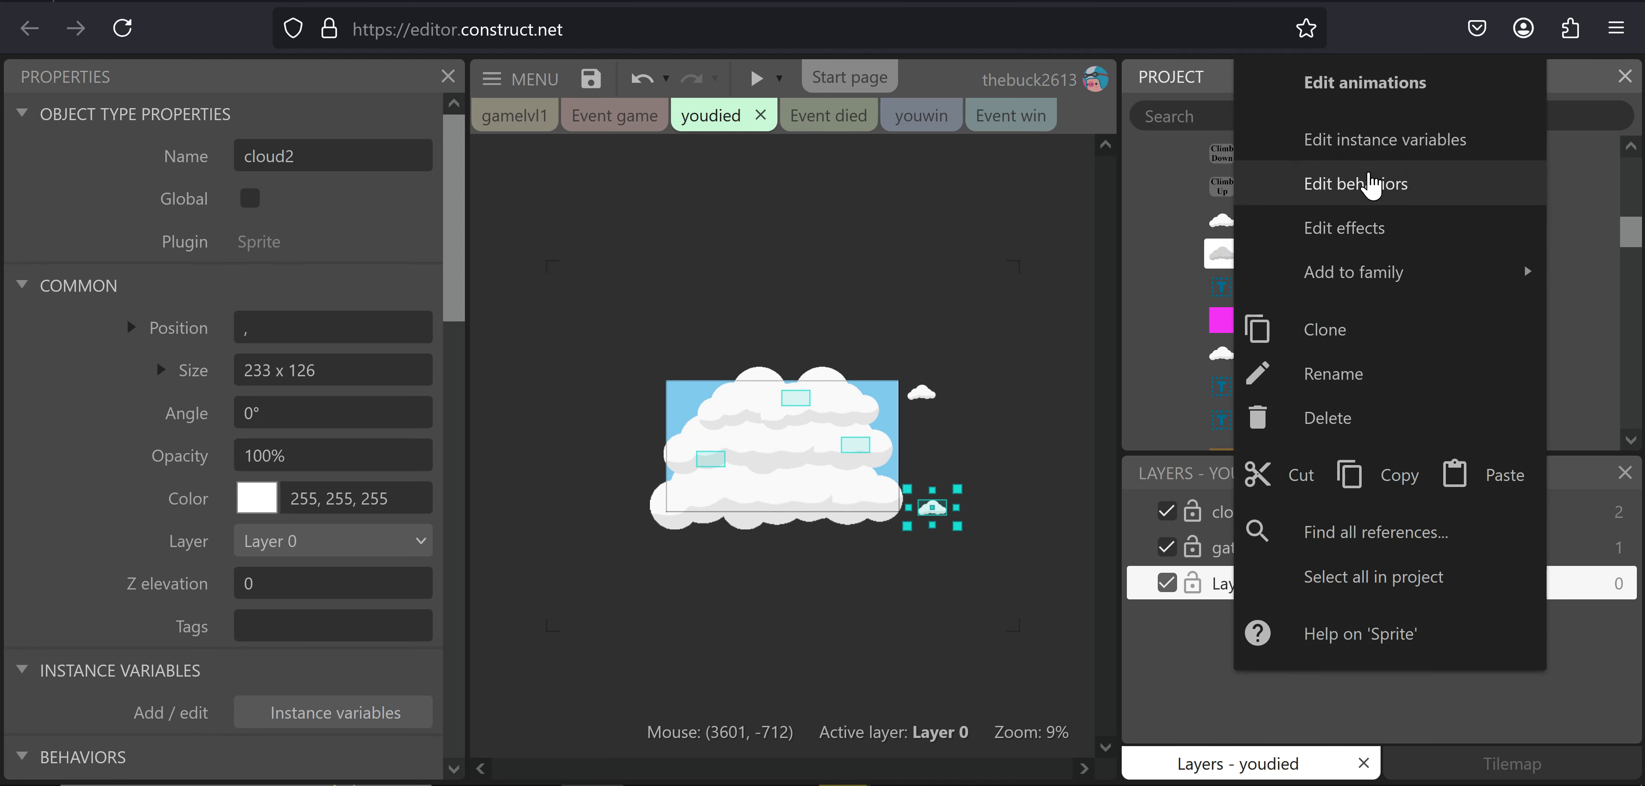
pyautogui.click(1330, 183)
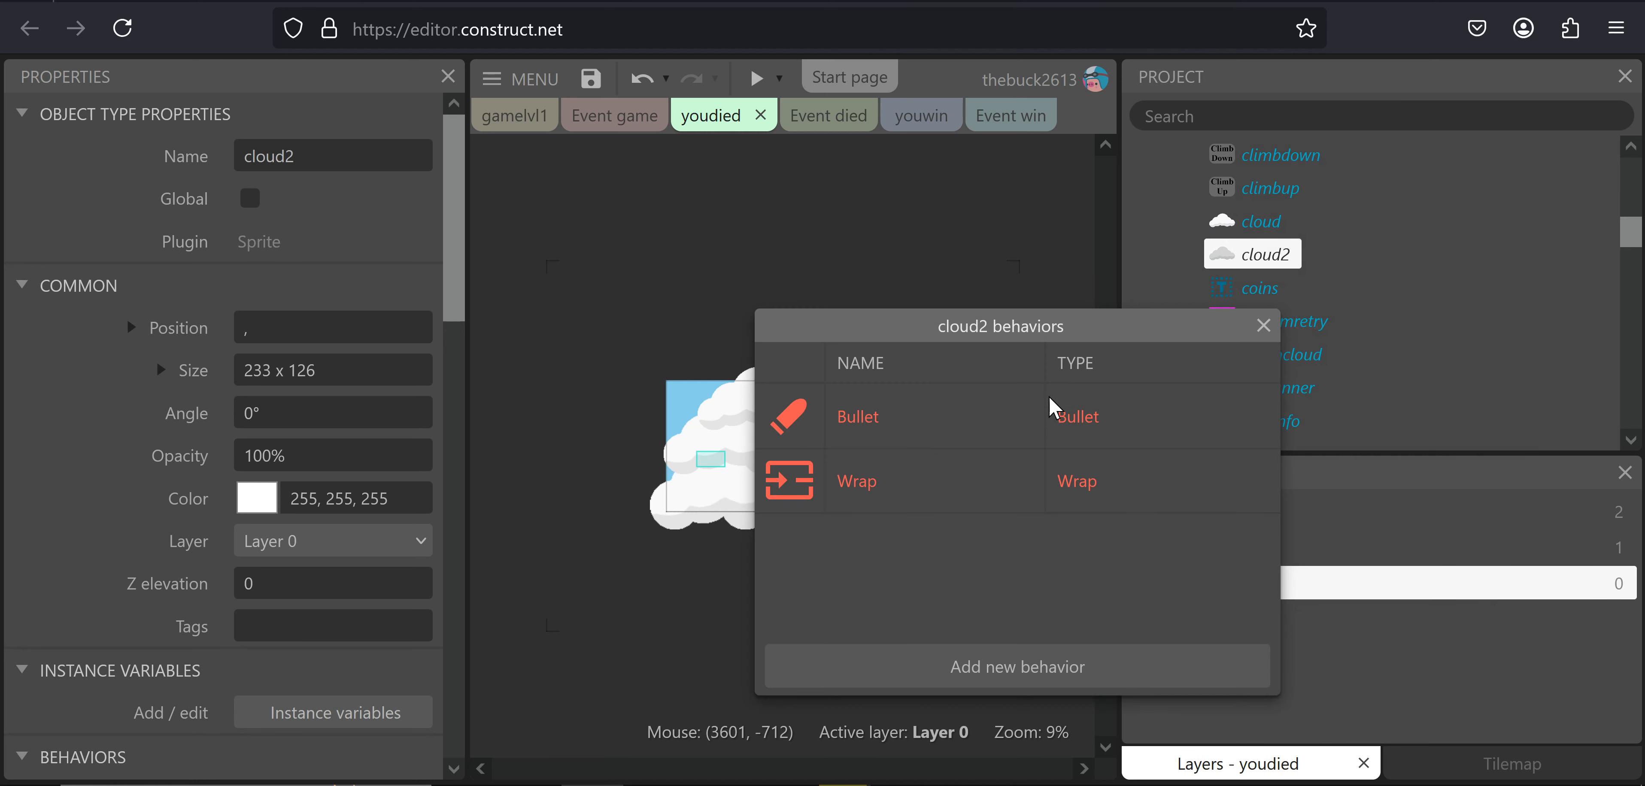
pyautogui.click(1263, 325)
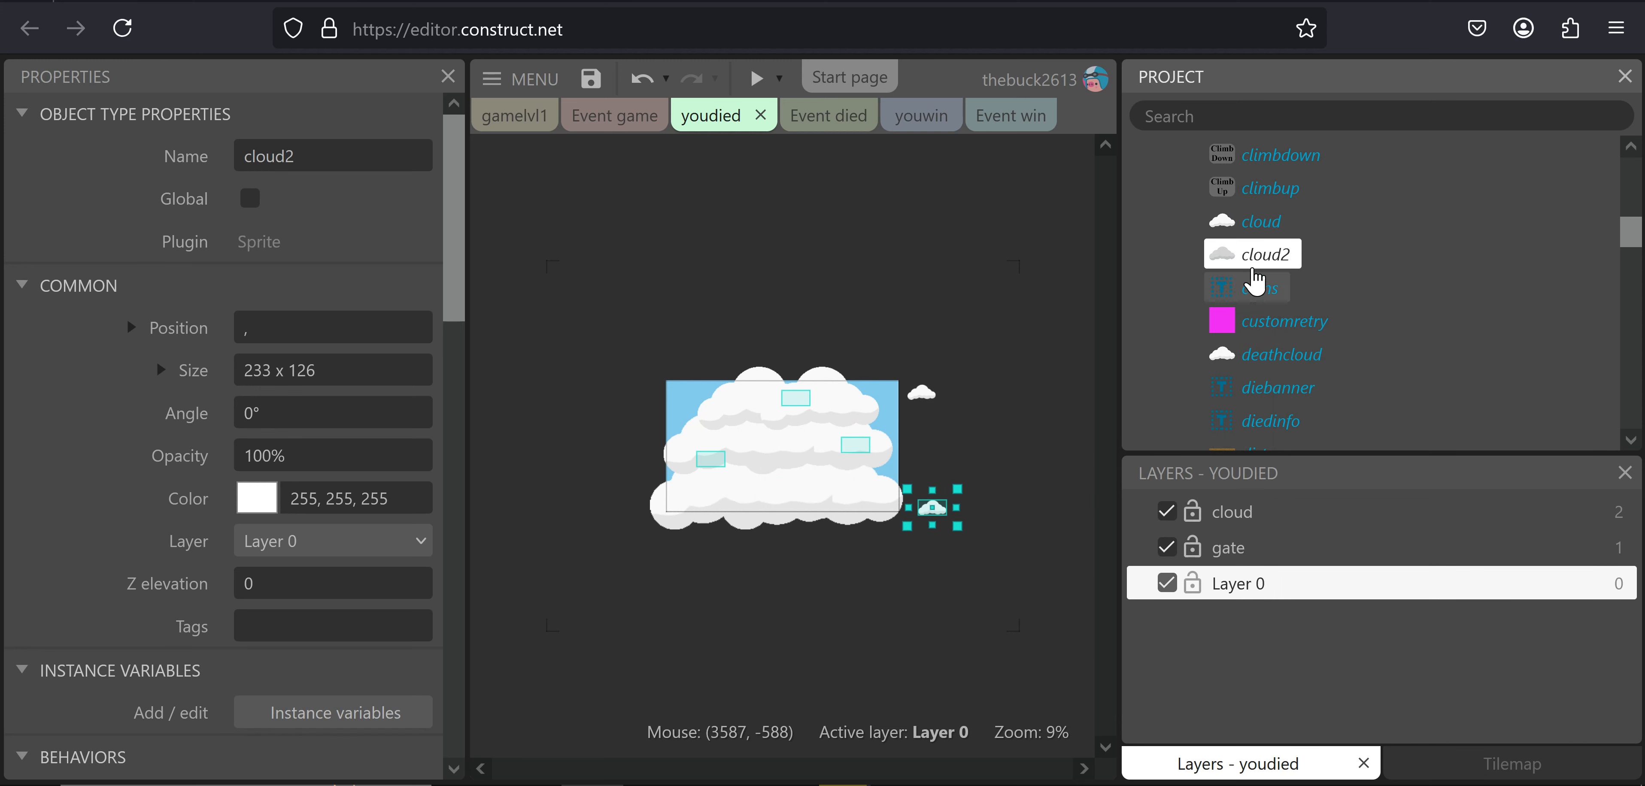
pyautogui.click(1249, 286)
pyautogui.click(1253, 258)
pyautogui.scroll(-10, 95, 357)
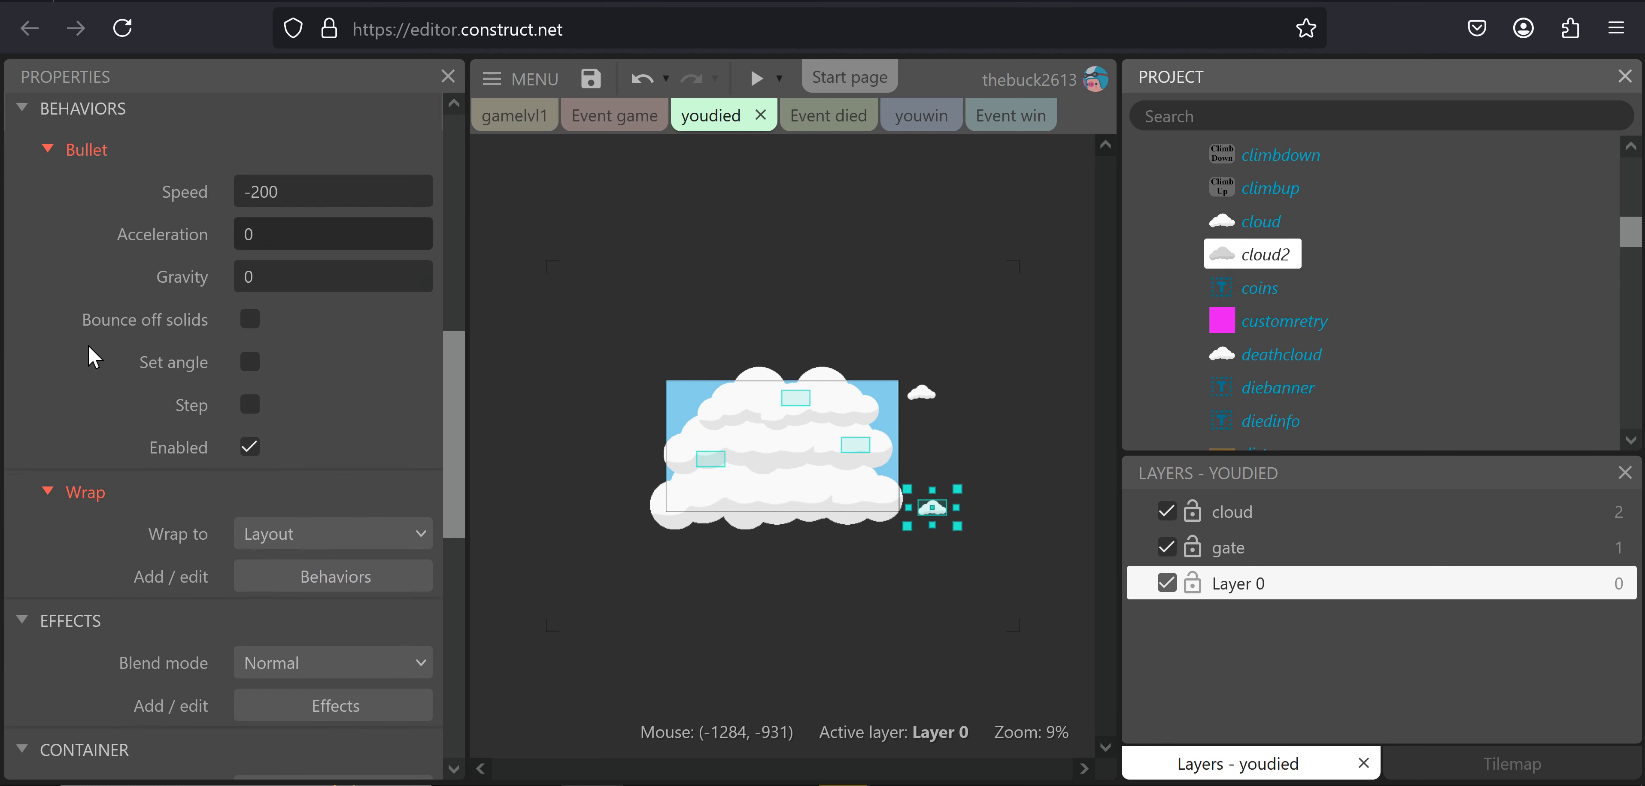
pyautogui.scroll(-4, 118, 369)
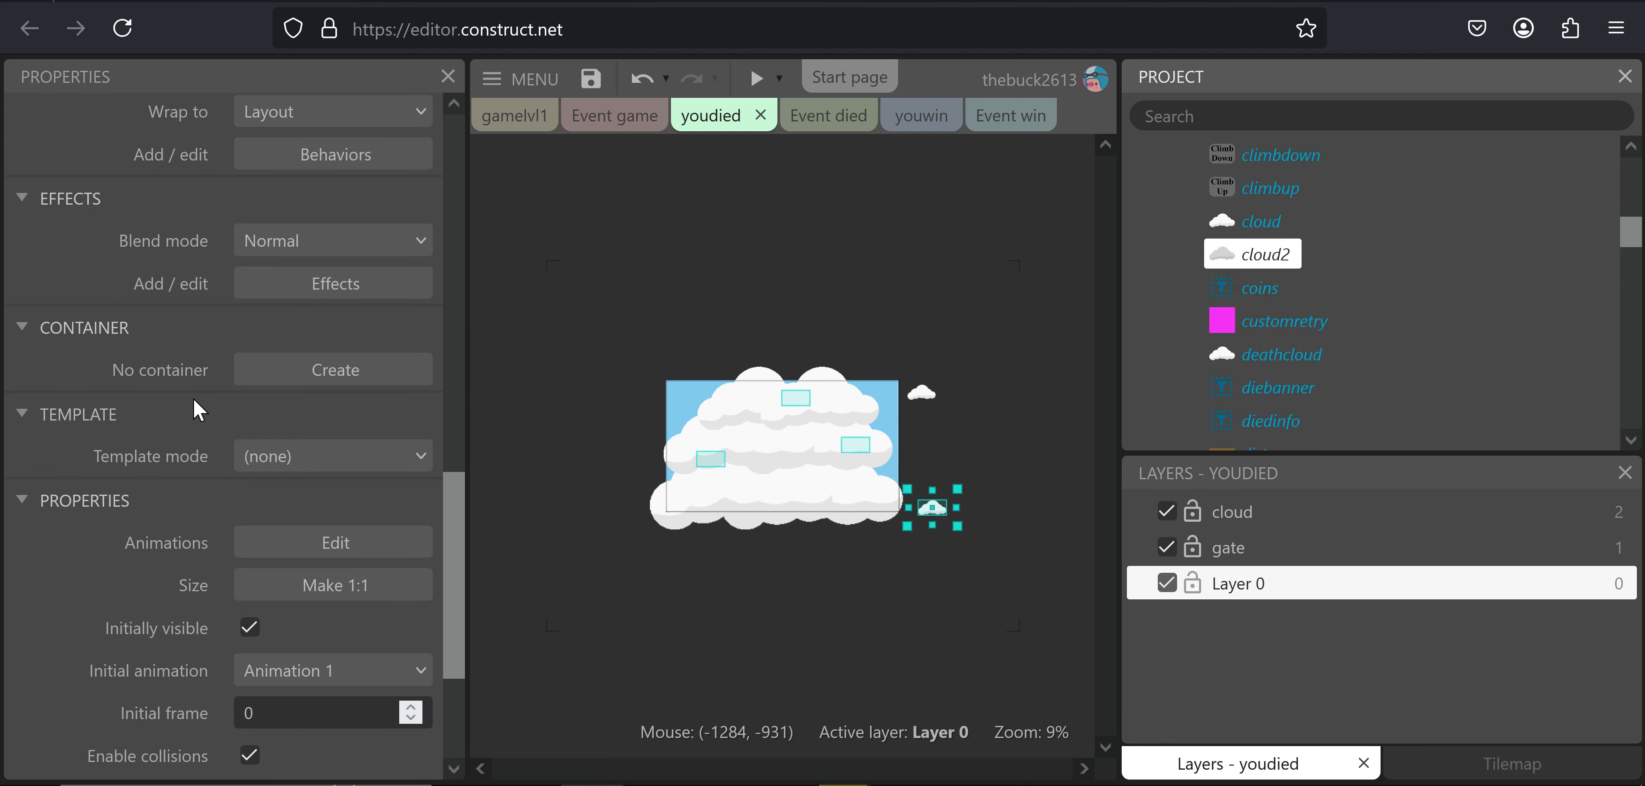
pyautogui.scroll(5, 364, 416)
# Insert a new Sprite object on Layer 0 in the empty area above the youdied layout
pyautogui.click(816, 269)
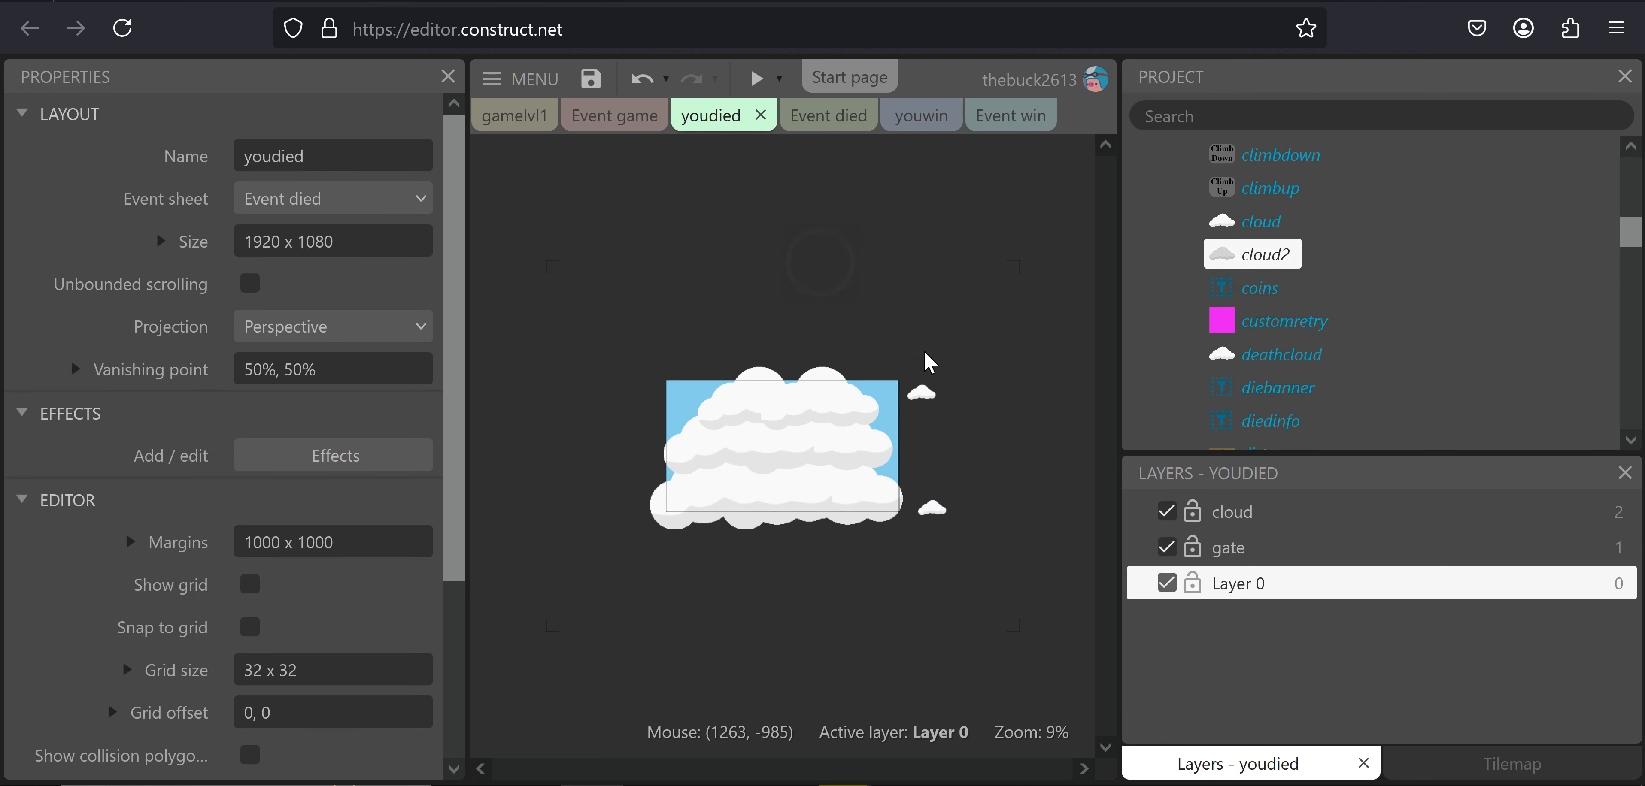
pyautogui.rightClick(832, 286)
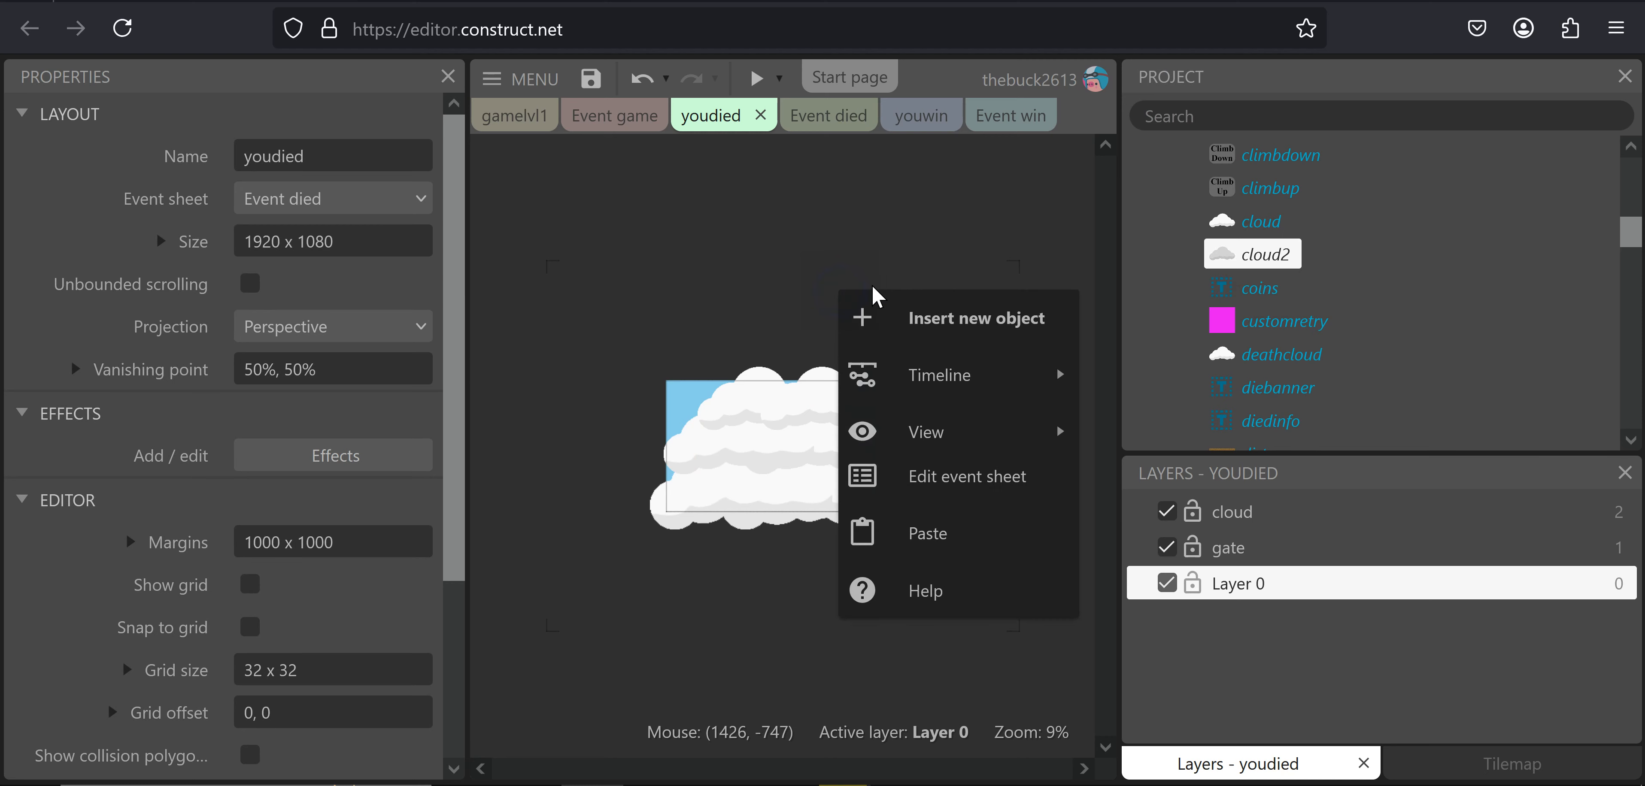
pyautogui.click(918, 315)
pyautogui.scroll(-10, 777, 399)
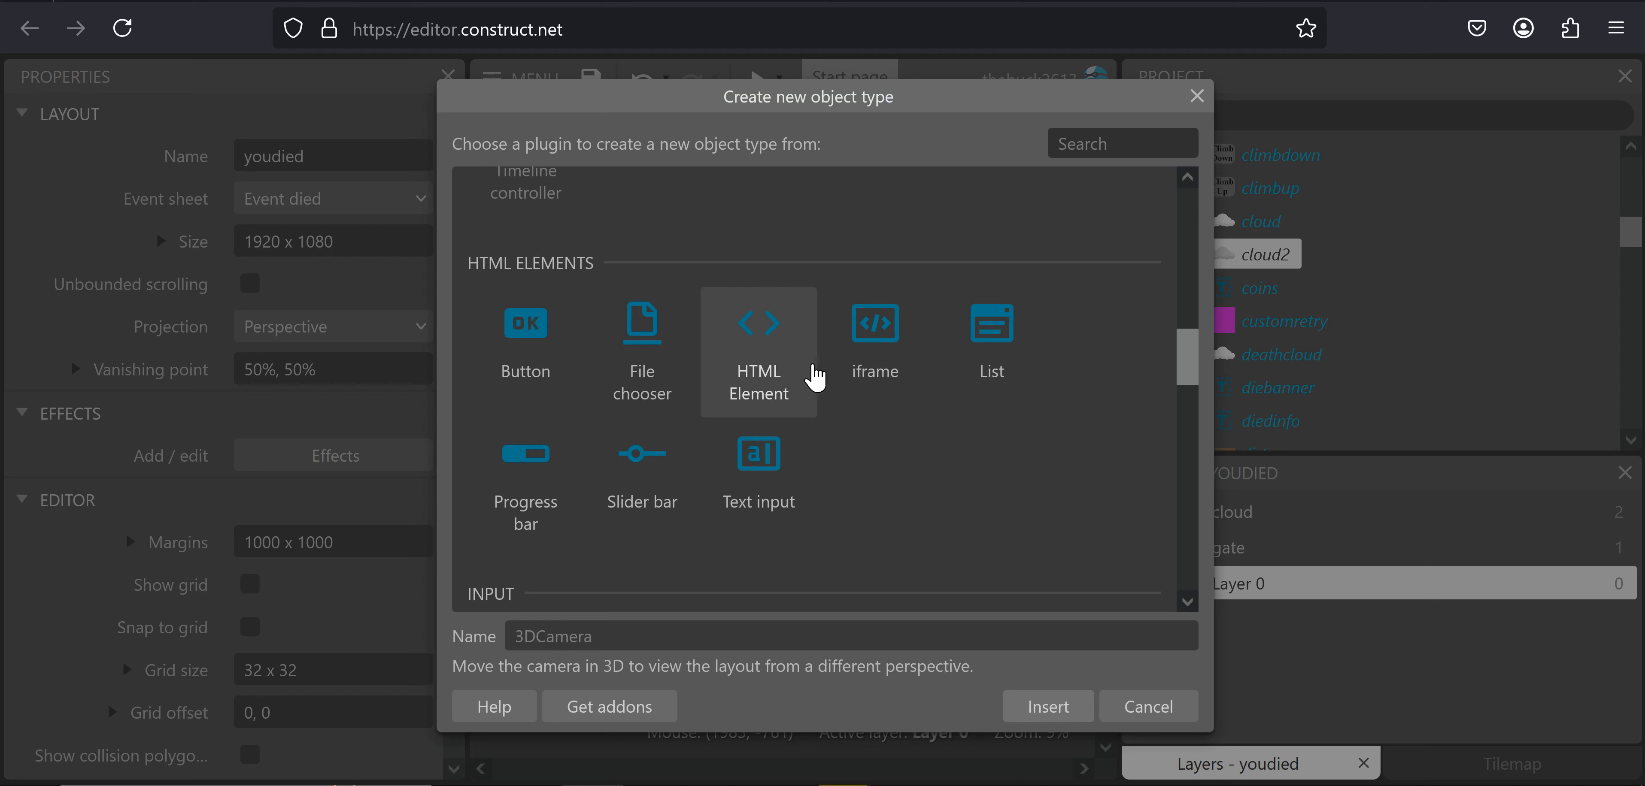
pyautogui.scroll(-6, 753, 381)
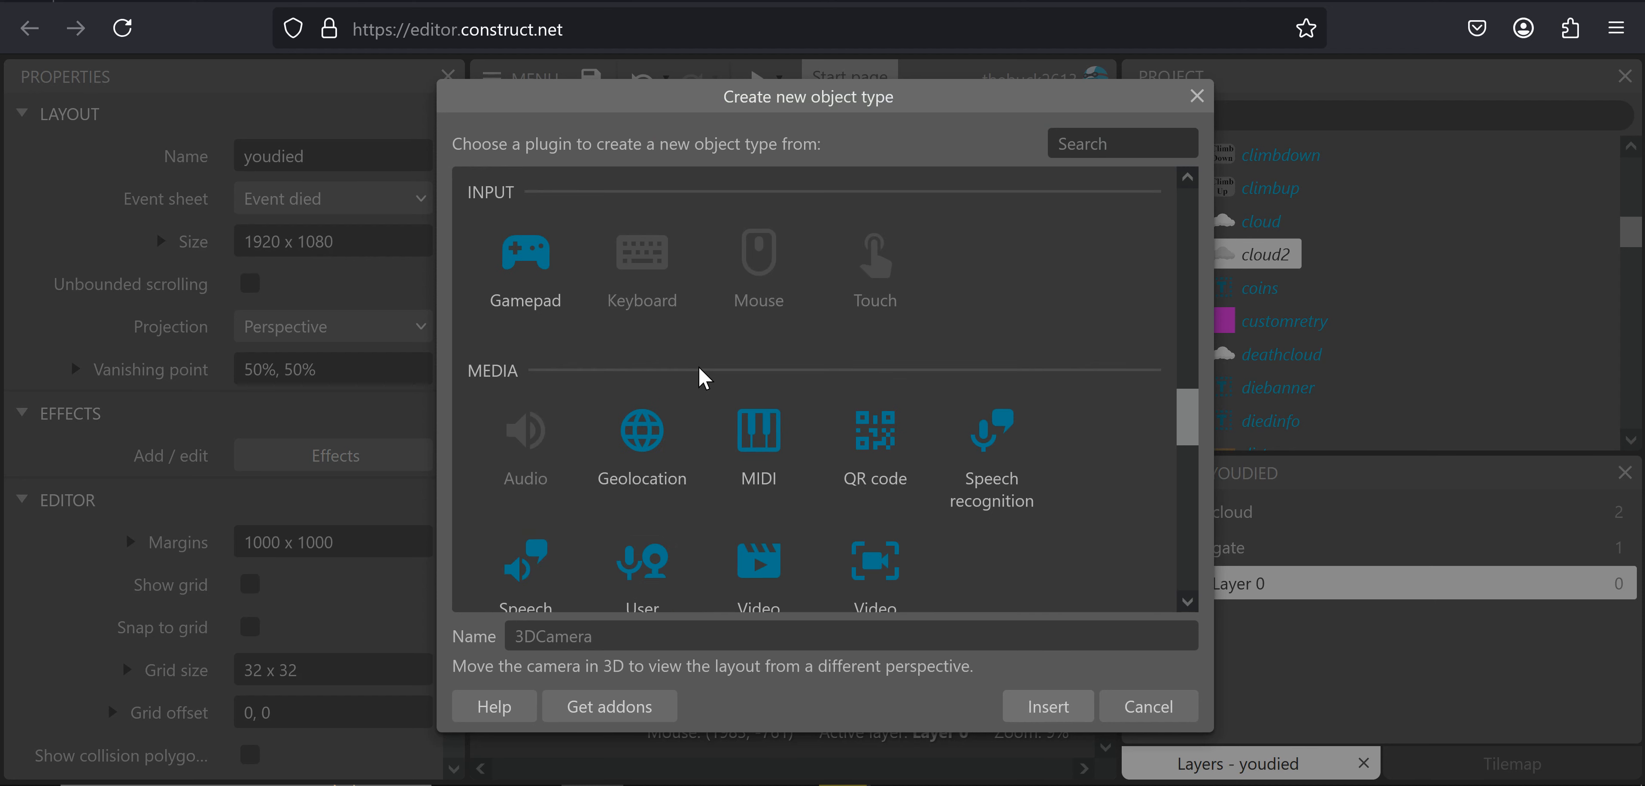
pyautogui.scroll(10, 768, 374)
pyautogui.scroll(4, 895, 347)
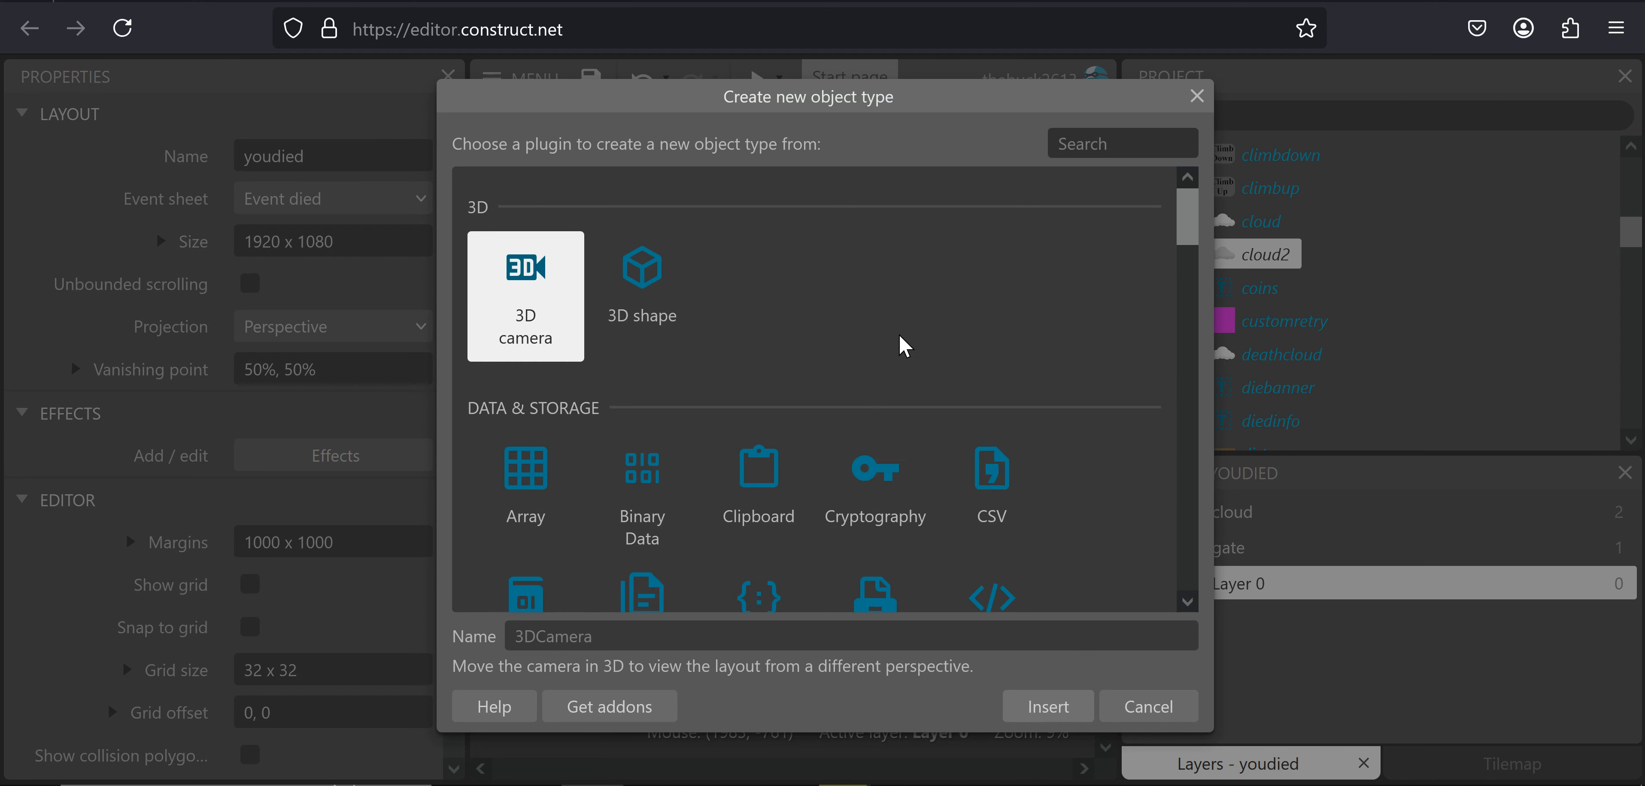
pyautogui.scroll(-8, 926, 358)
pyautogui.click(1035, 509)
pyautogui.click(1035, 509)
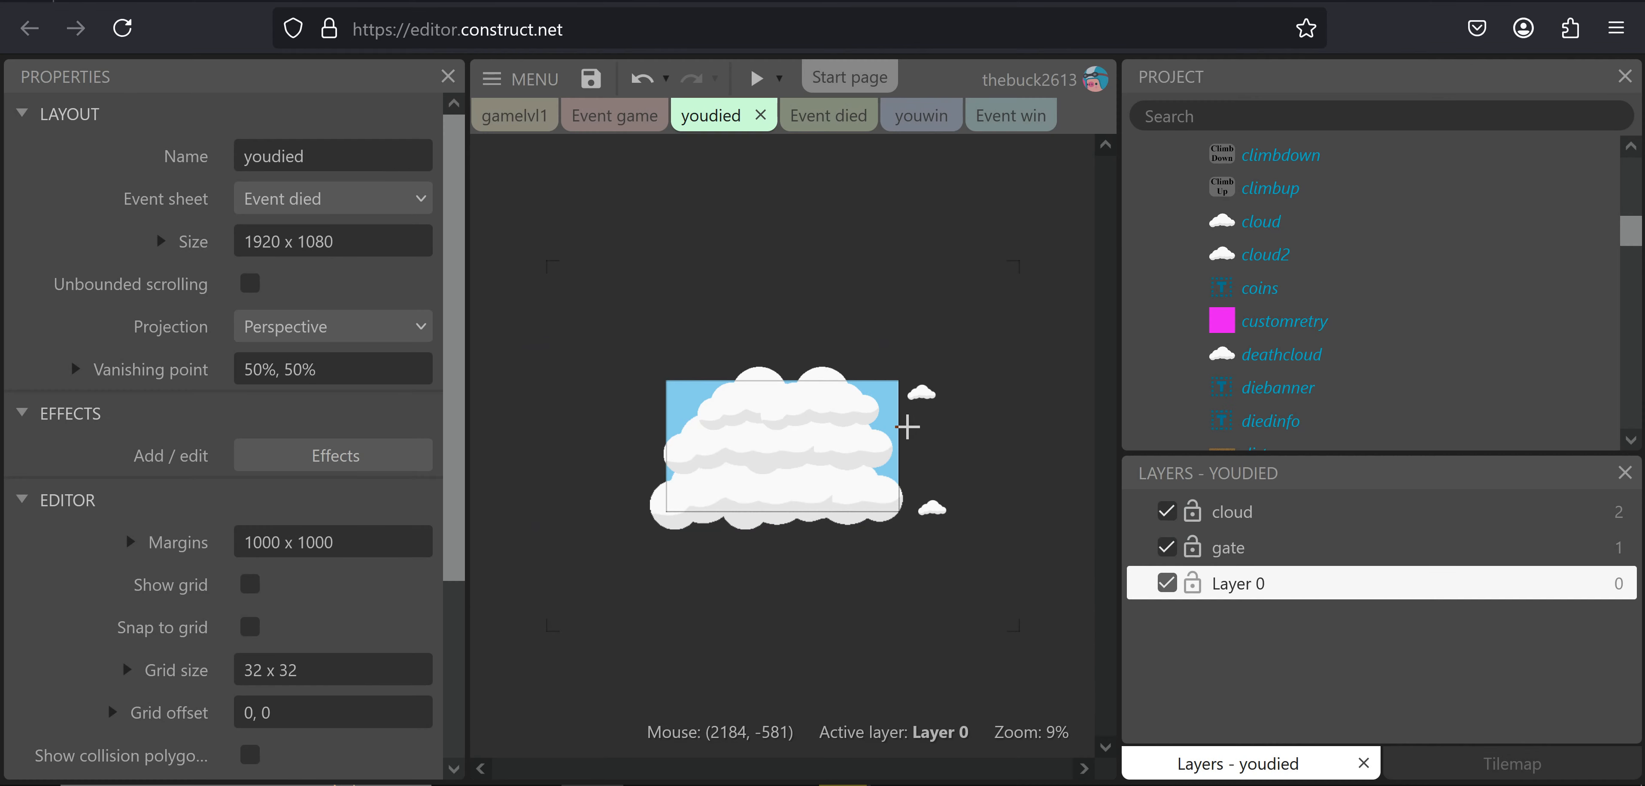
pyautogui.click(718, 259)
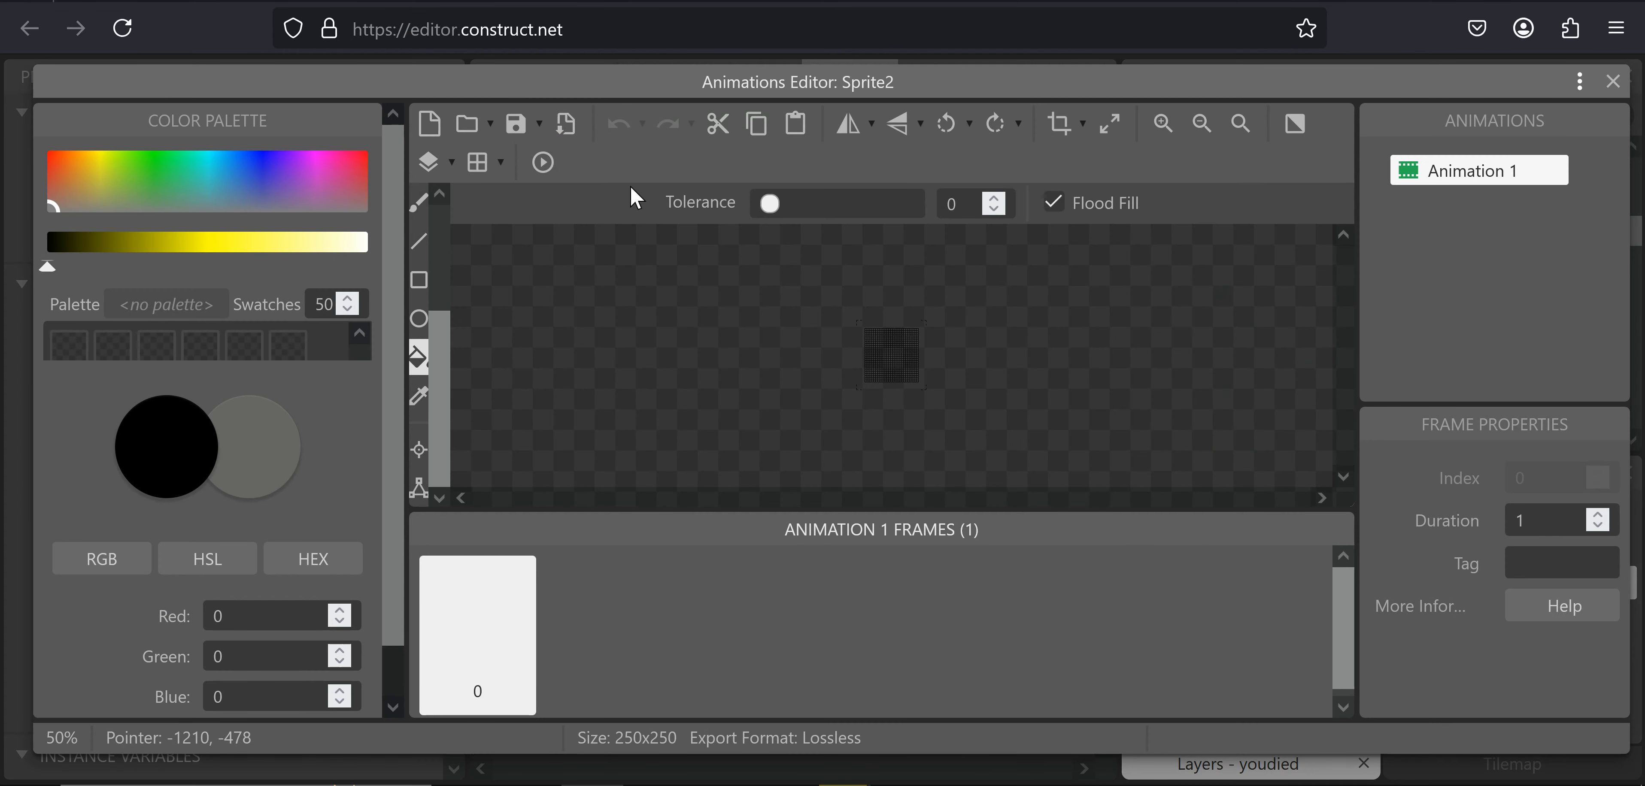
# Import the images closed, 1, 2 and 3 from the Desktop's gates folder as frames of the new sprite's Animation 1
pyautogui.click(469, 129)
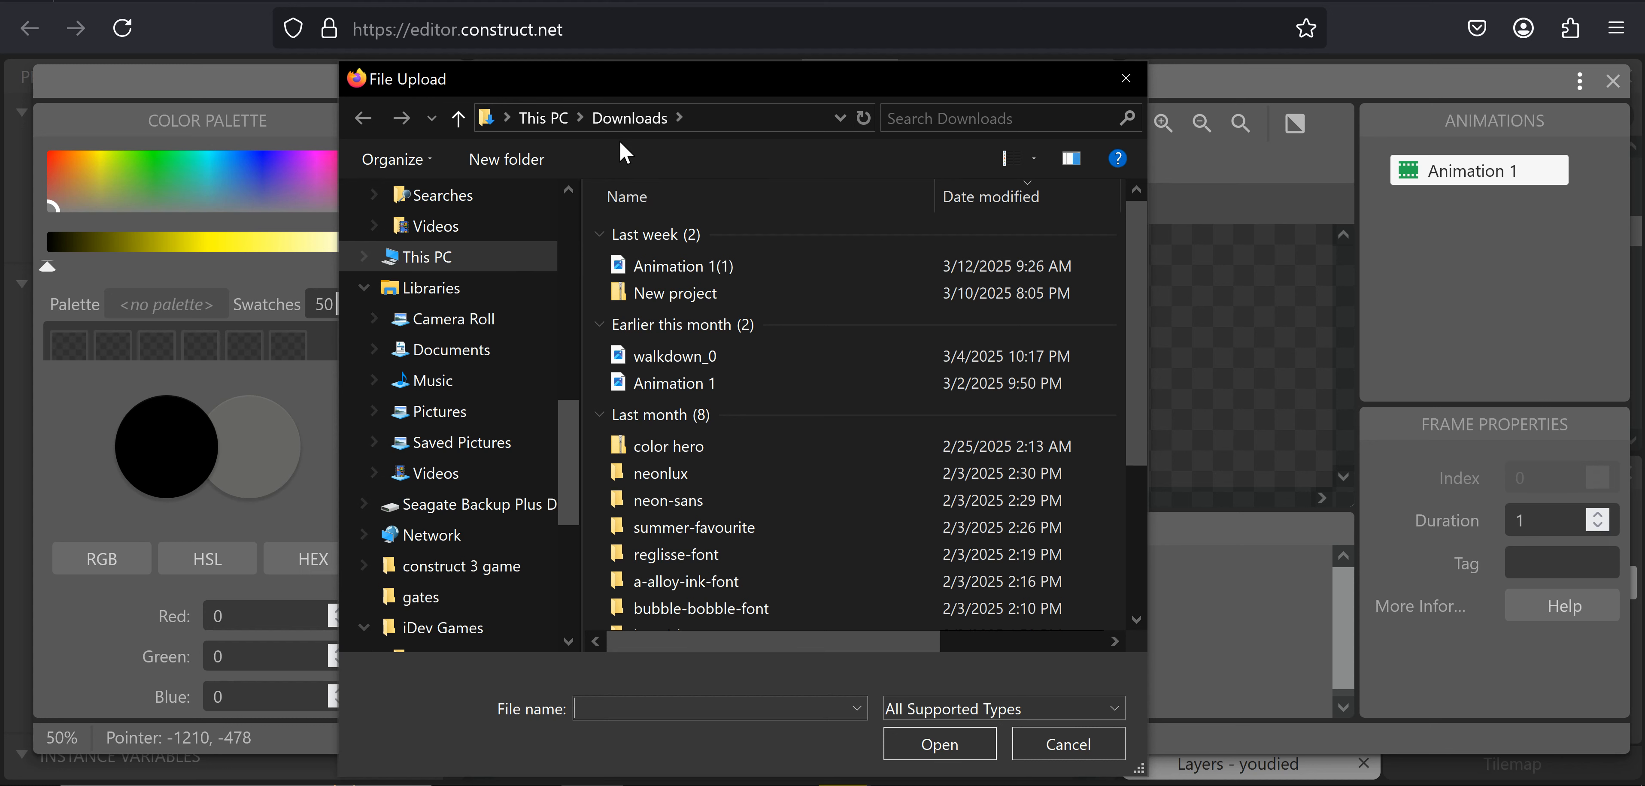
pyautogui.click(580, 118)
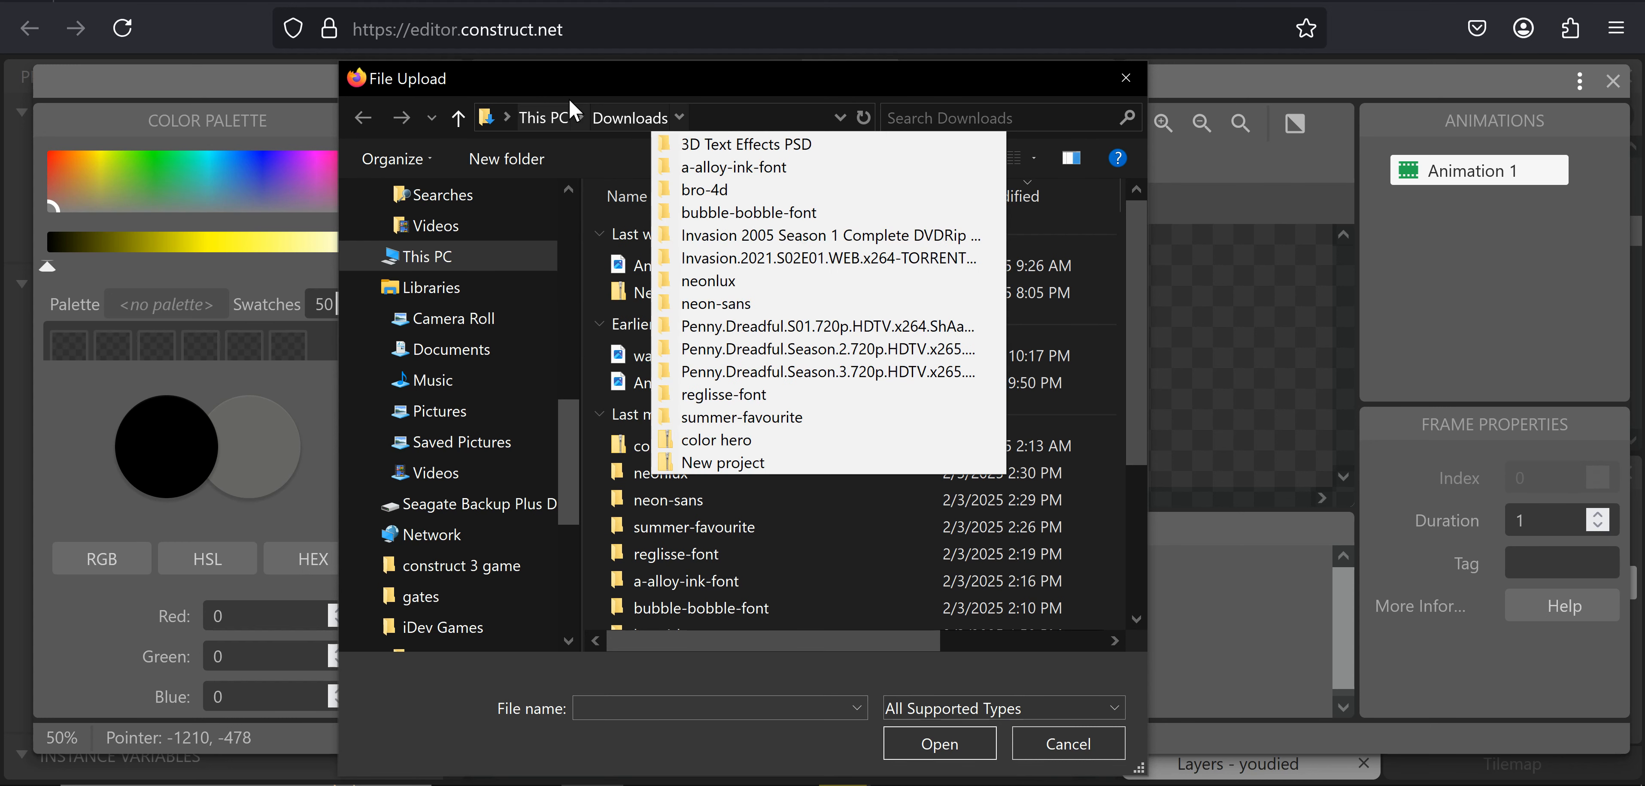
pyautogui.click(610, 167)
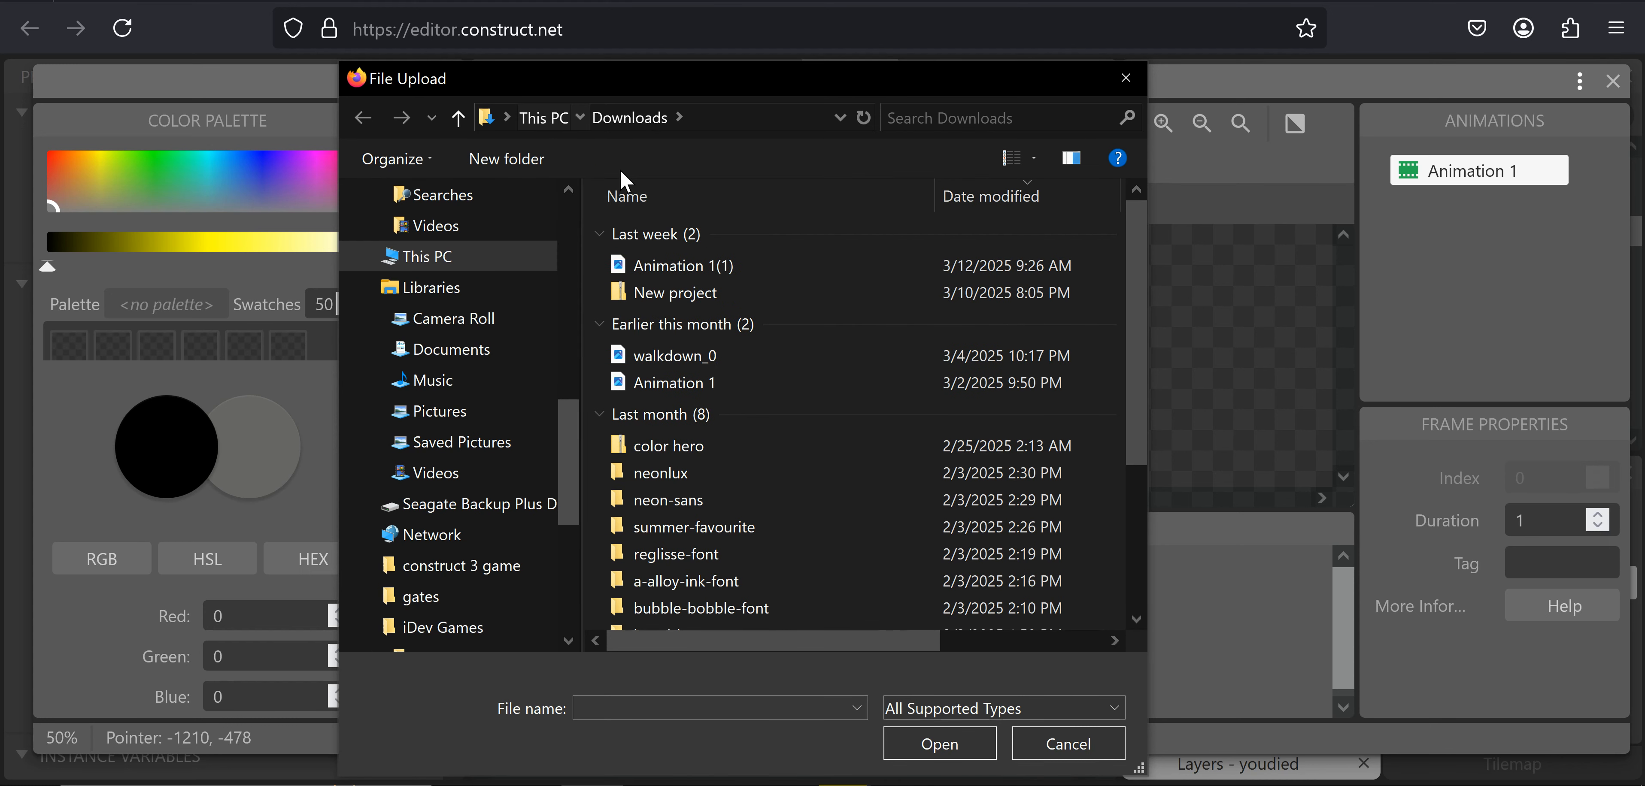
pyautogui.doubleClick(846, 255)
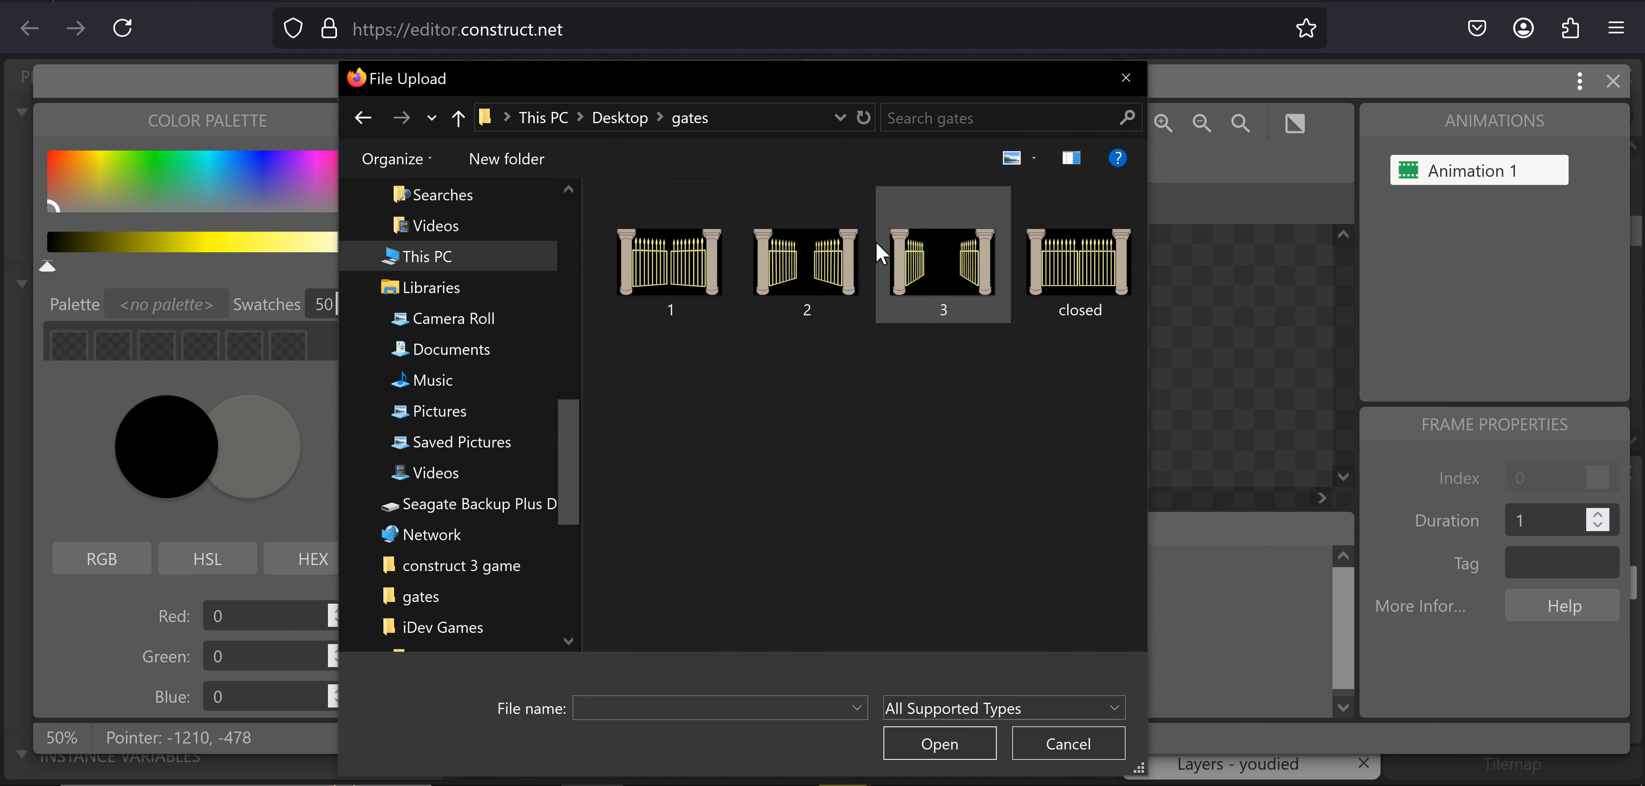
pyautogui.click(1088, 299)
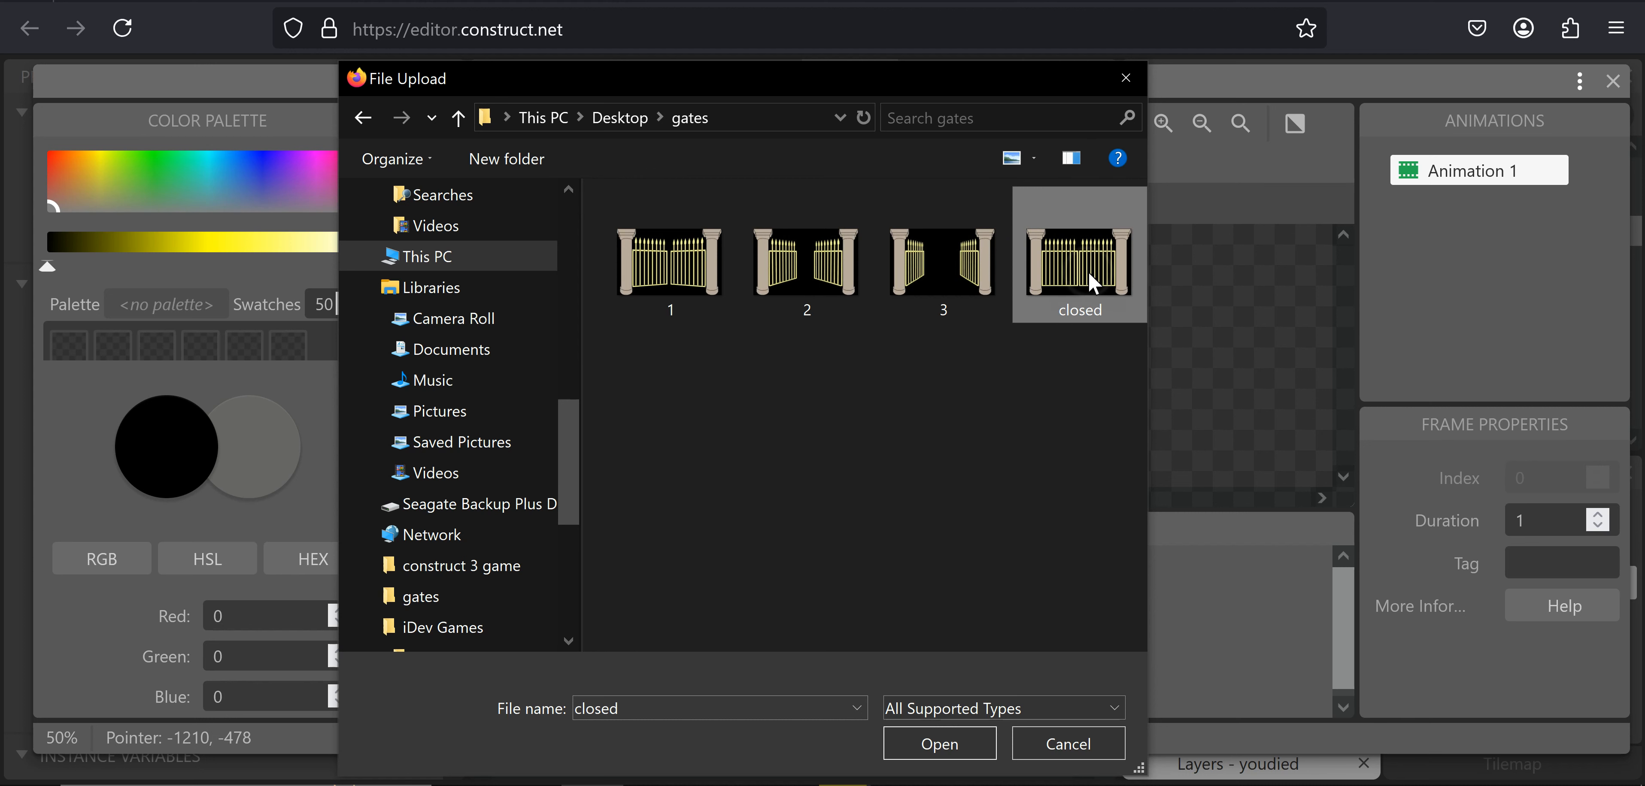
pyautogui.keyDown('ctrl'); pyautogui.click(677, 268); pyautogui.keyUp('ctrl')
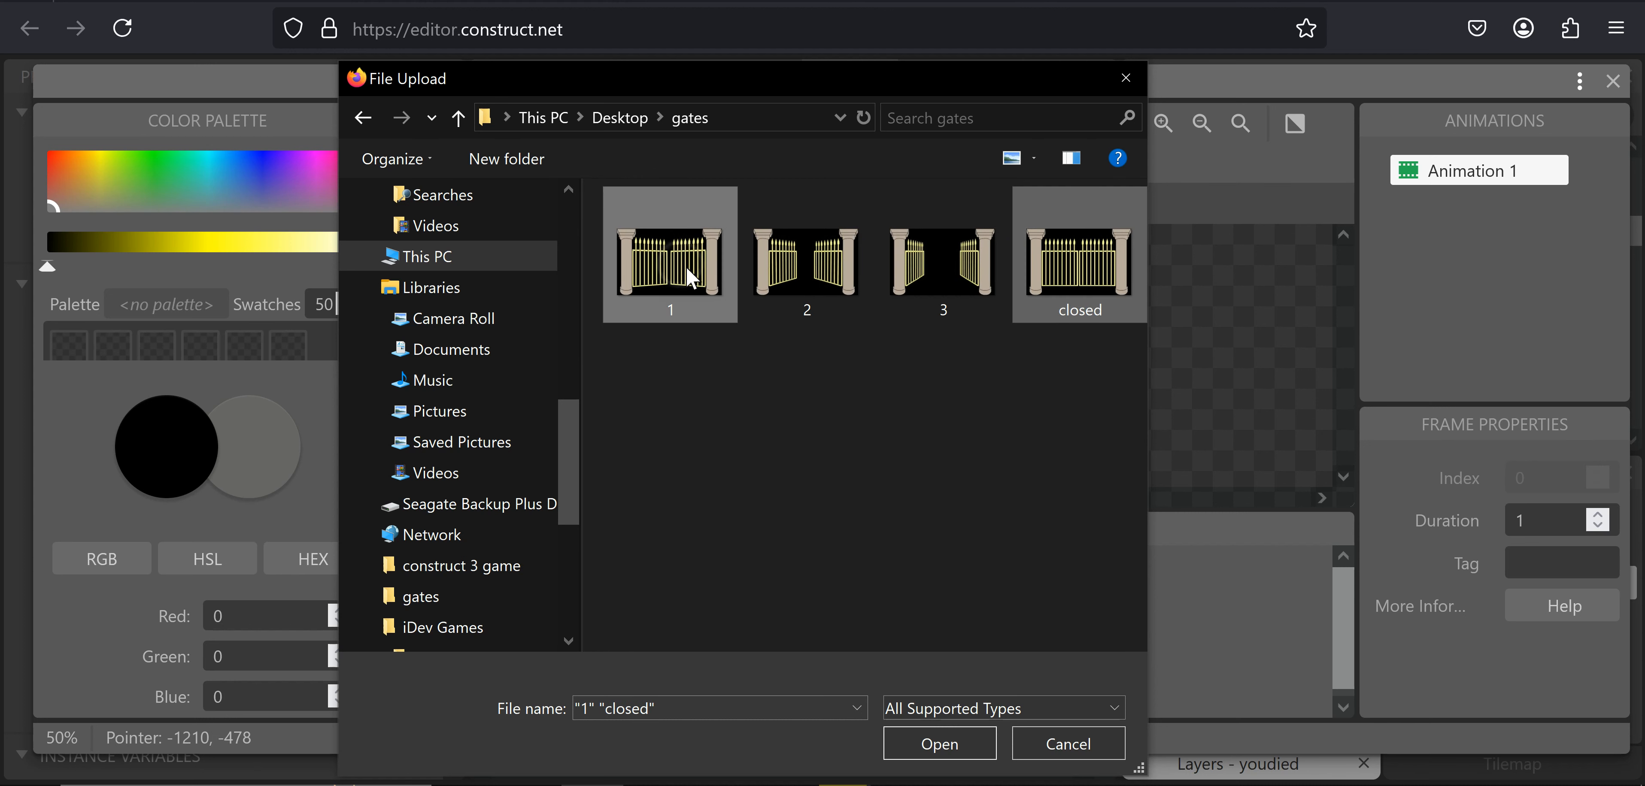
pyautogui.keyDown('ctrl'); pyautogui.click(806, 269); pyautogui.keyUp('ctrl')
pyautogui.keyDown('ctrl'); pyautogui.click(929, 274); pyautogui.keyUp('ctrl')
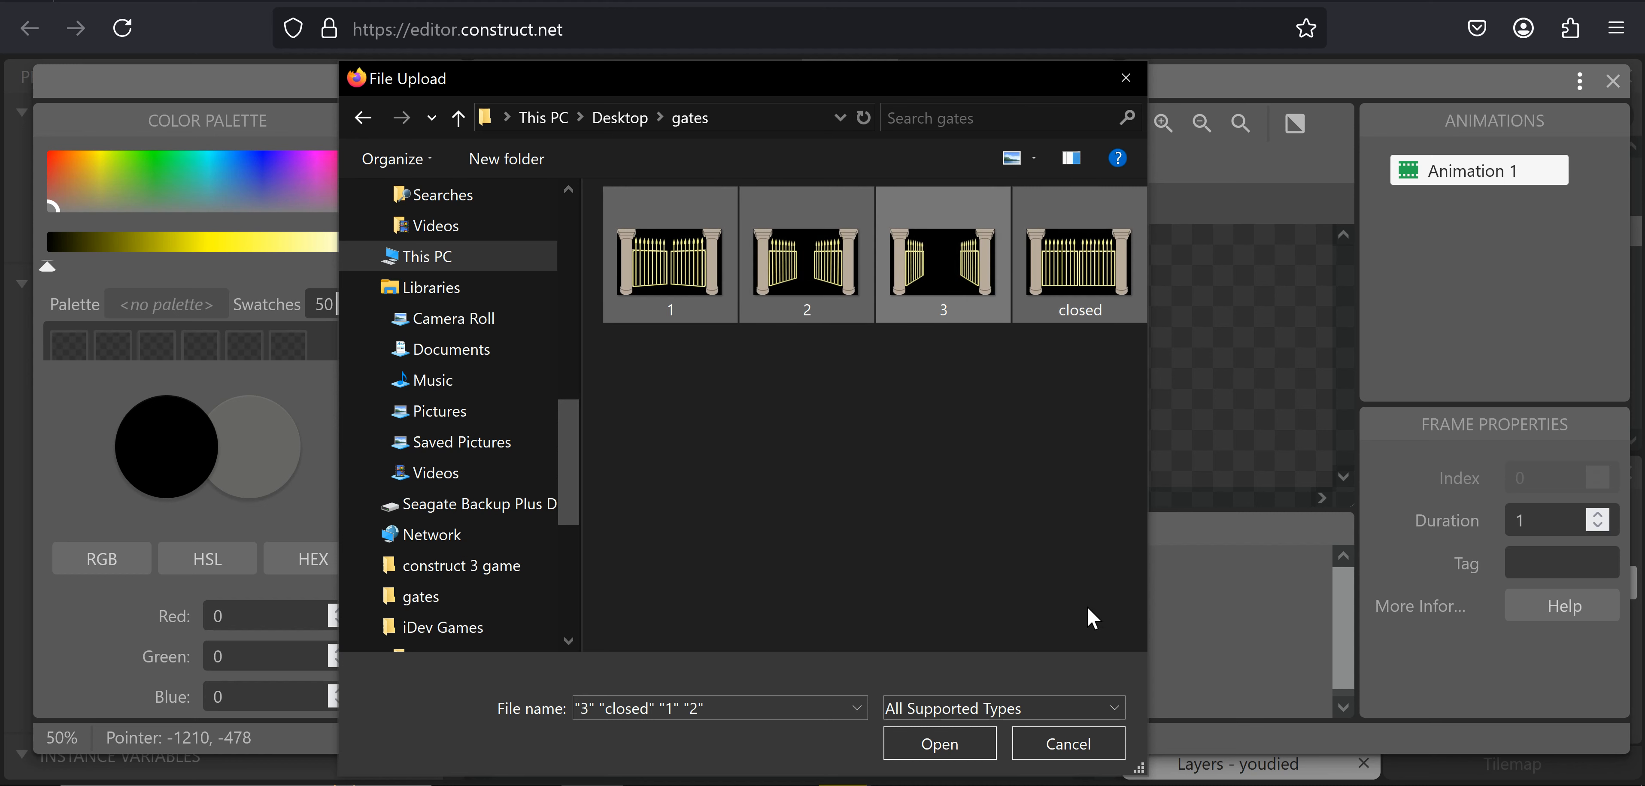
pyautogui.press('Return')
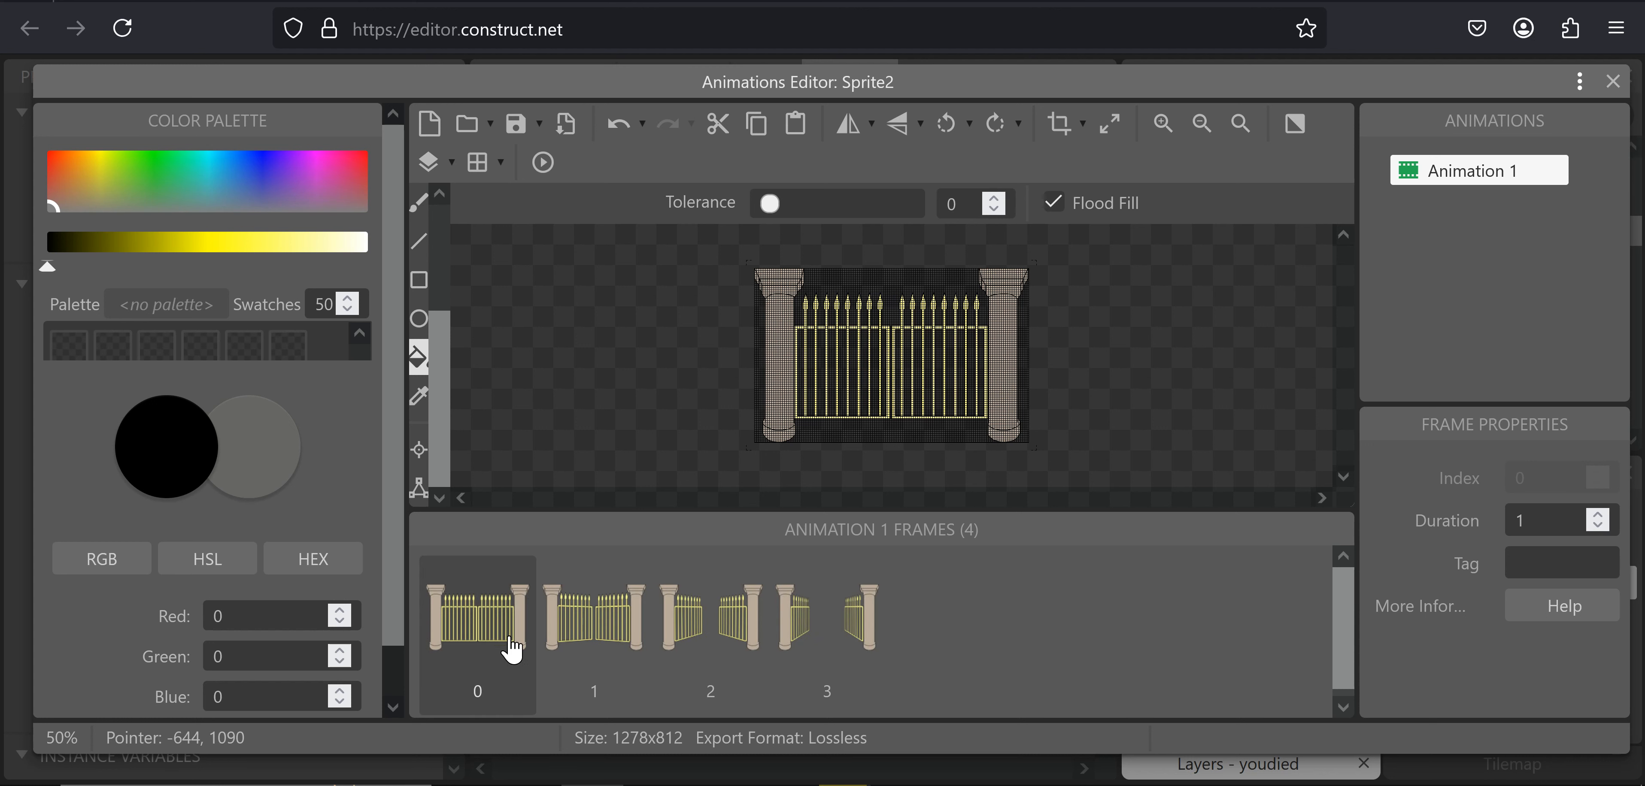
# Preview the gate sprite's Animation 1, check its animation properties, and close the animations editor
pyautogui.click(541, 164)
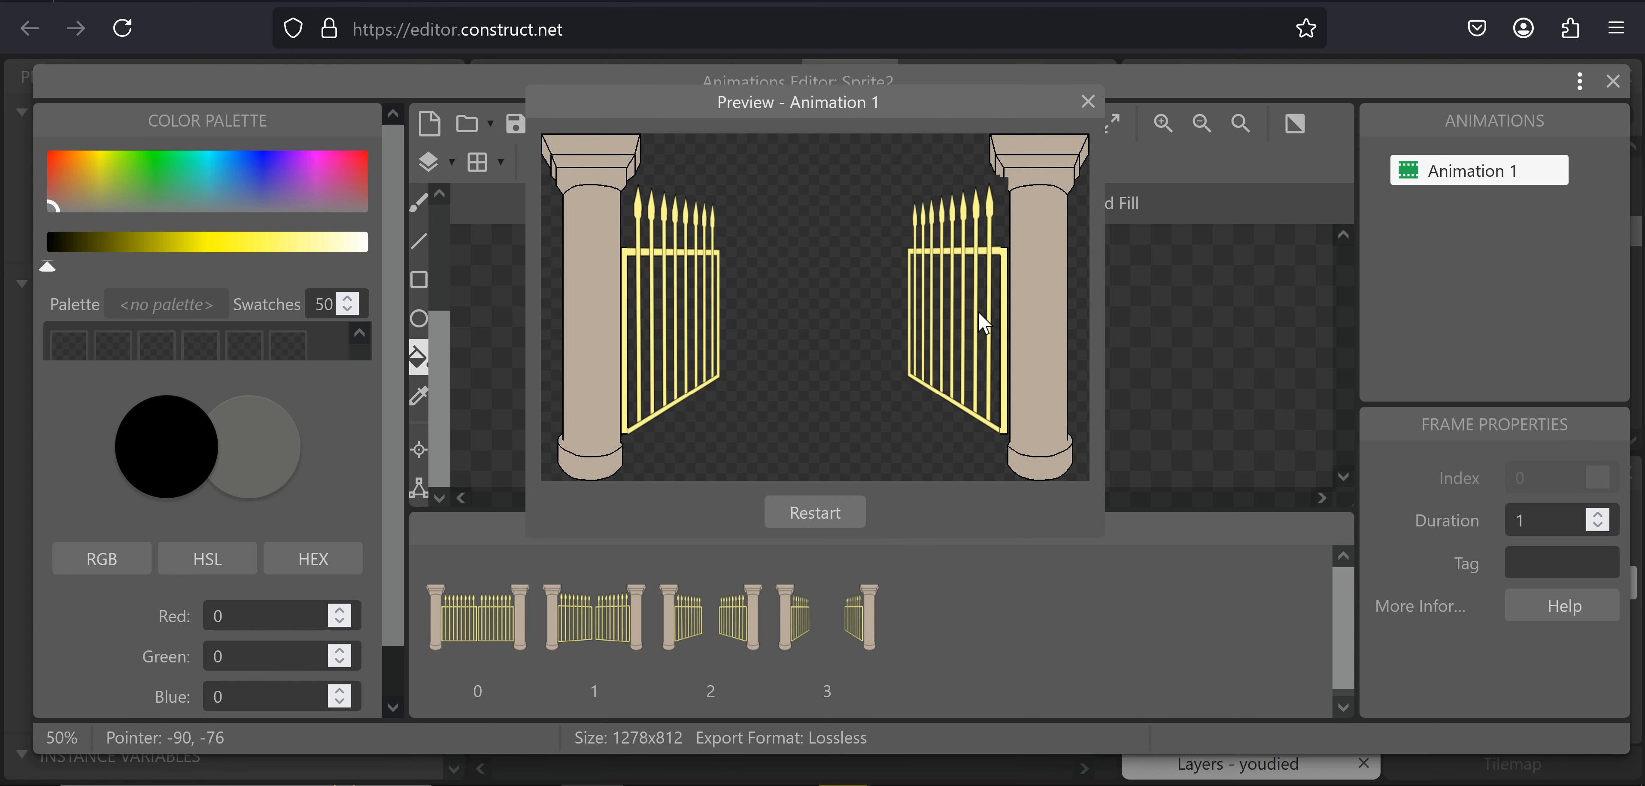
pyautogui.click(1088, 102)
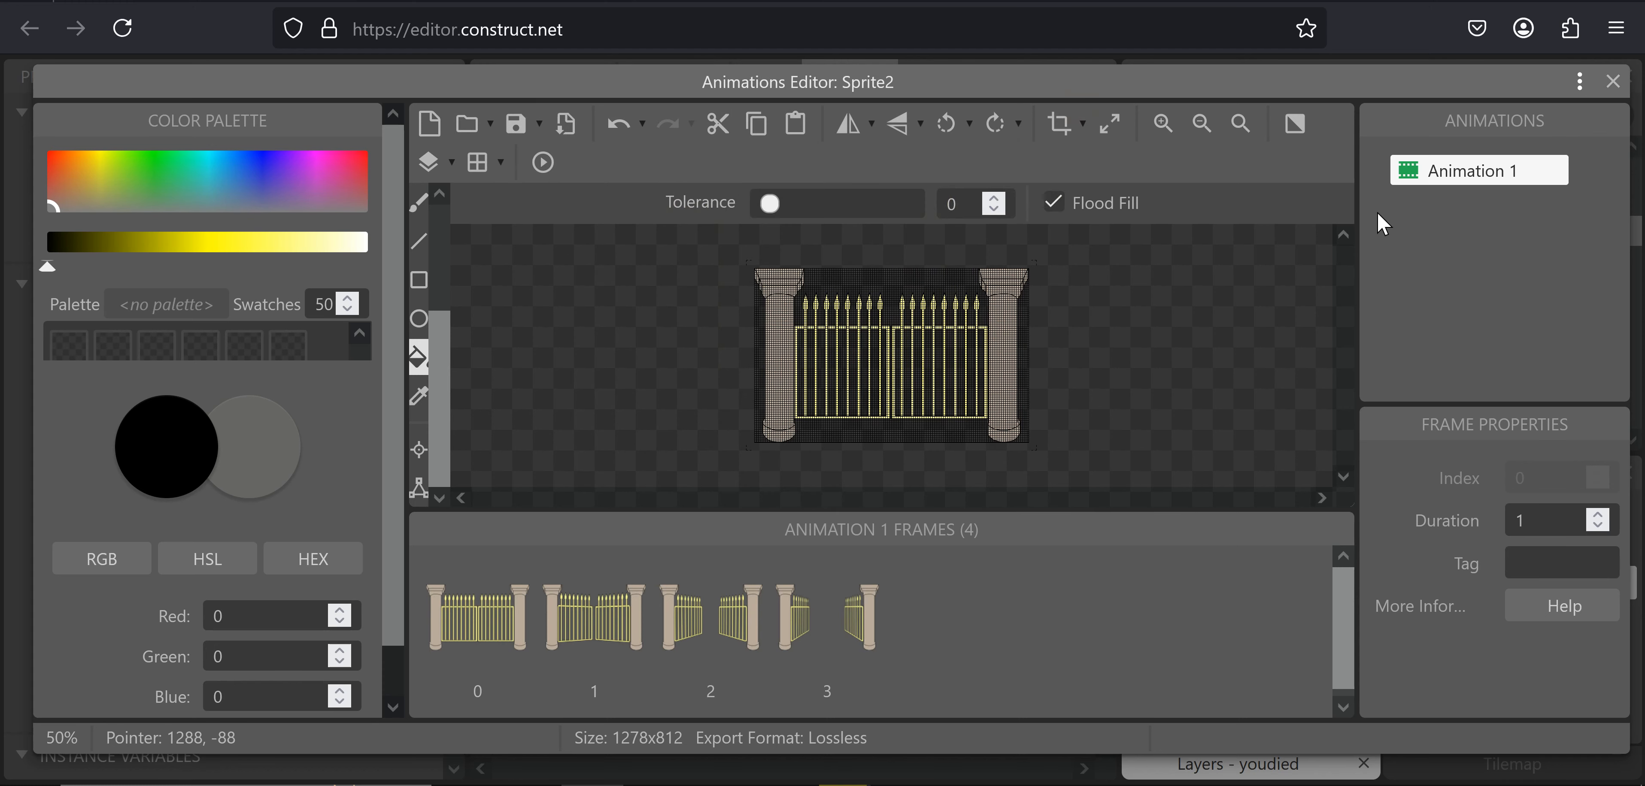
pyautogui.click(1457, 173)
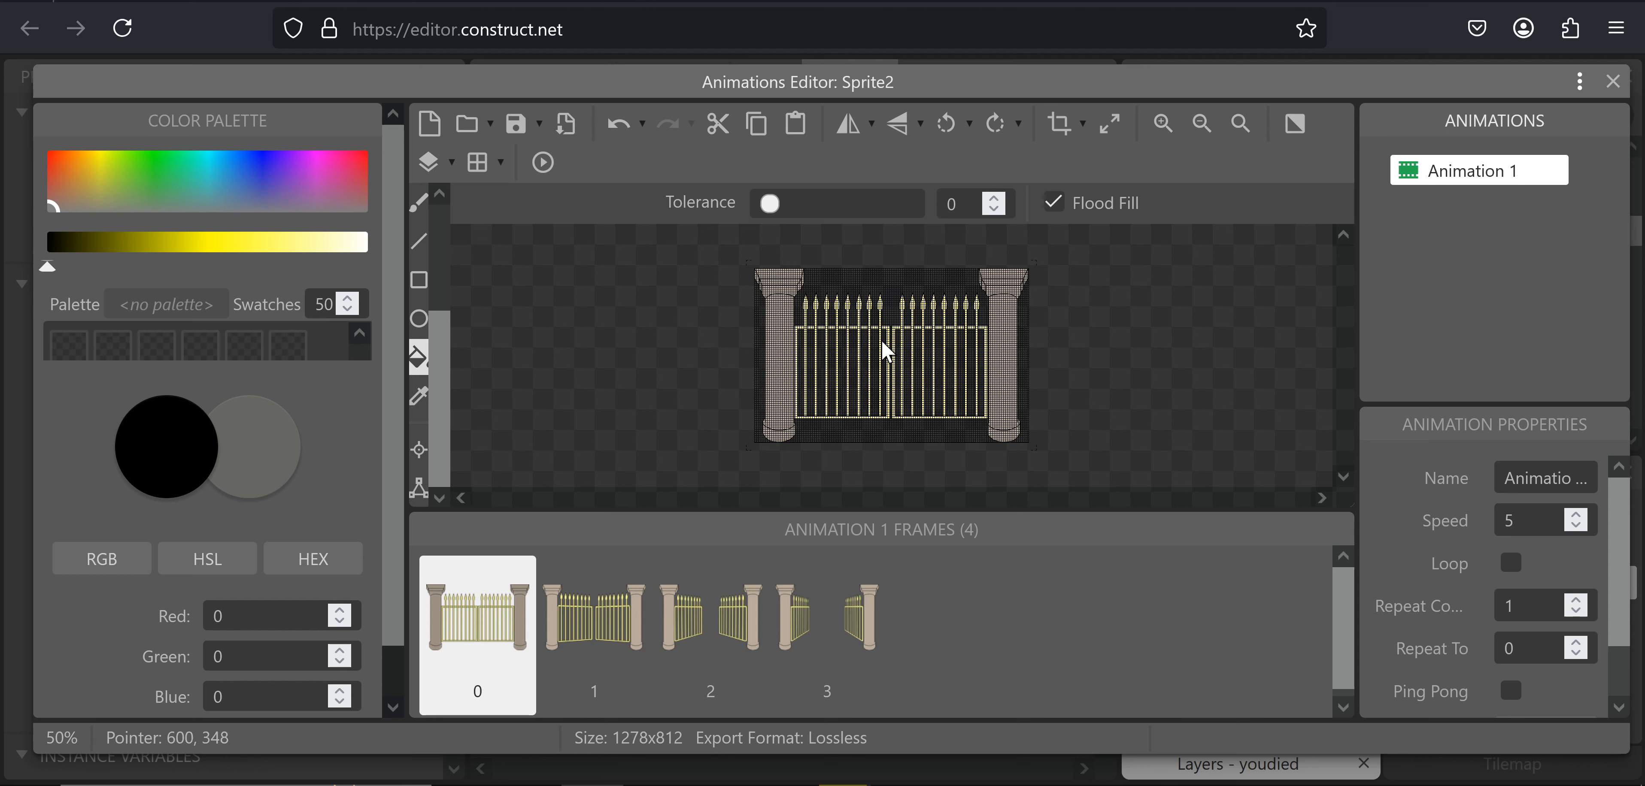
pyautogui.click(1613, 81)
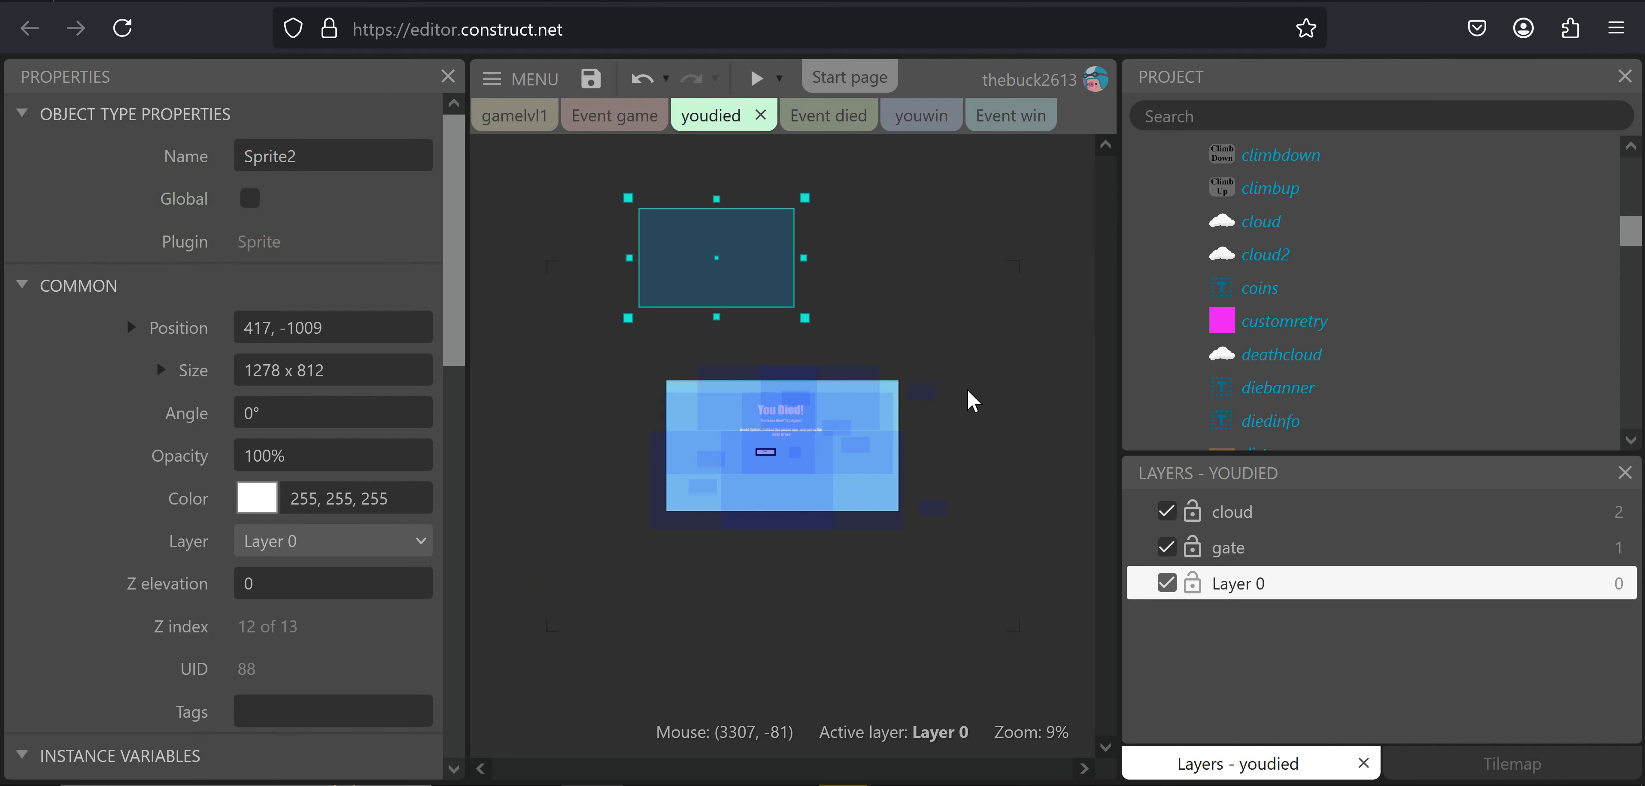
# Enlarge the gate sprite to about 1649 x 1048 over the sky background and position it at 960, 540
pyautogui.moveTo(764, 254); pyautogui.dragTo(811, 459)
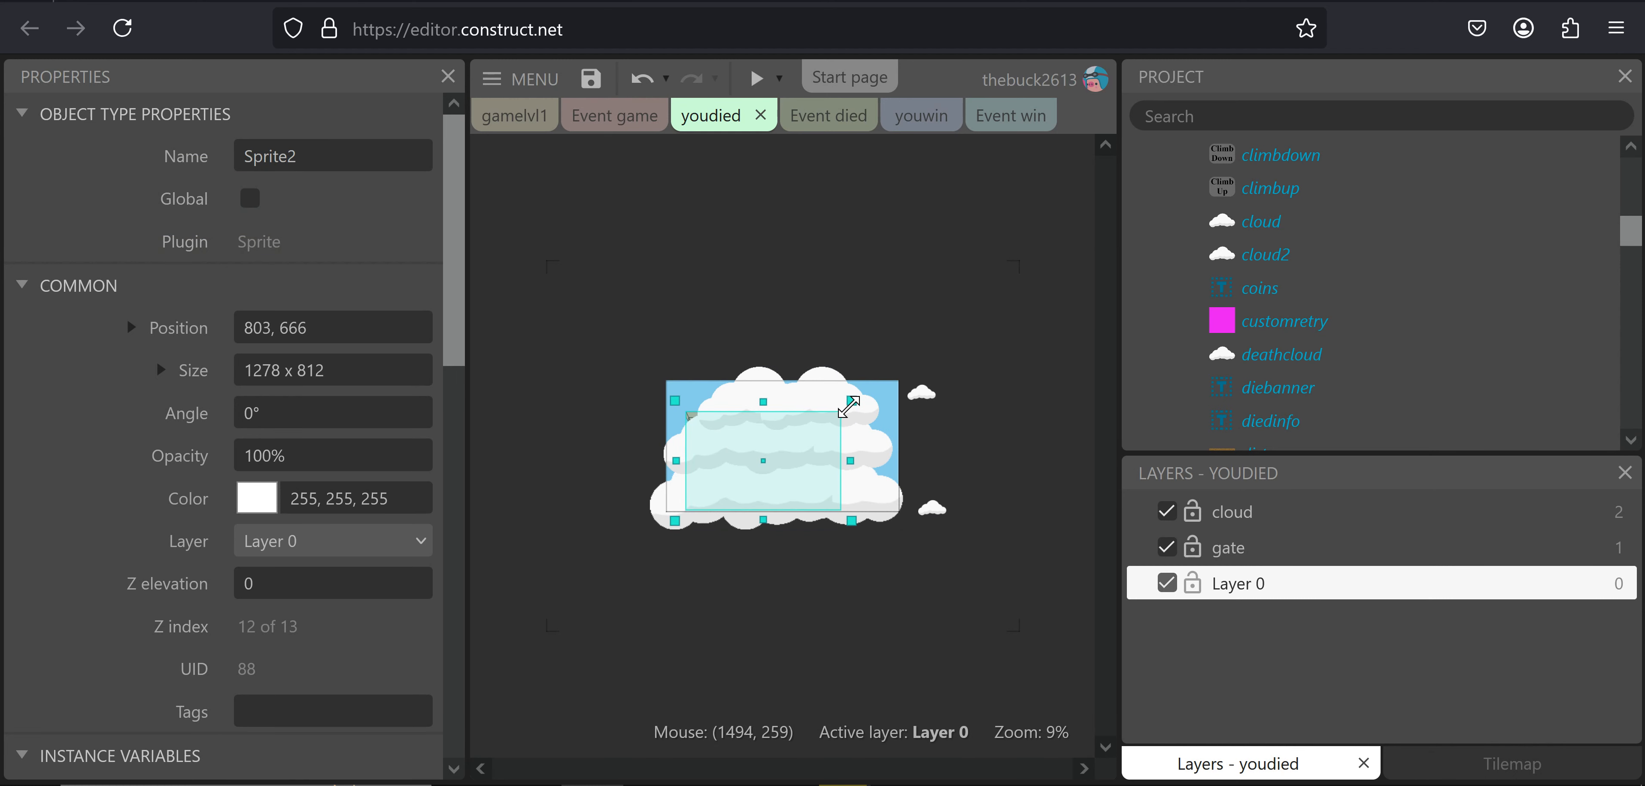
pyautogui.moveTo(865, 393); pyautogui.dragTo(888, 375)
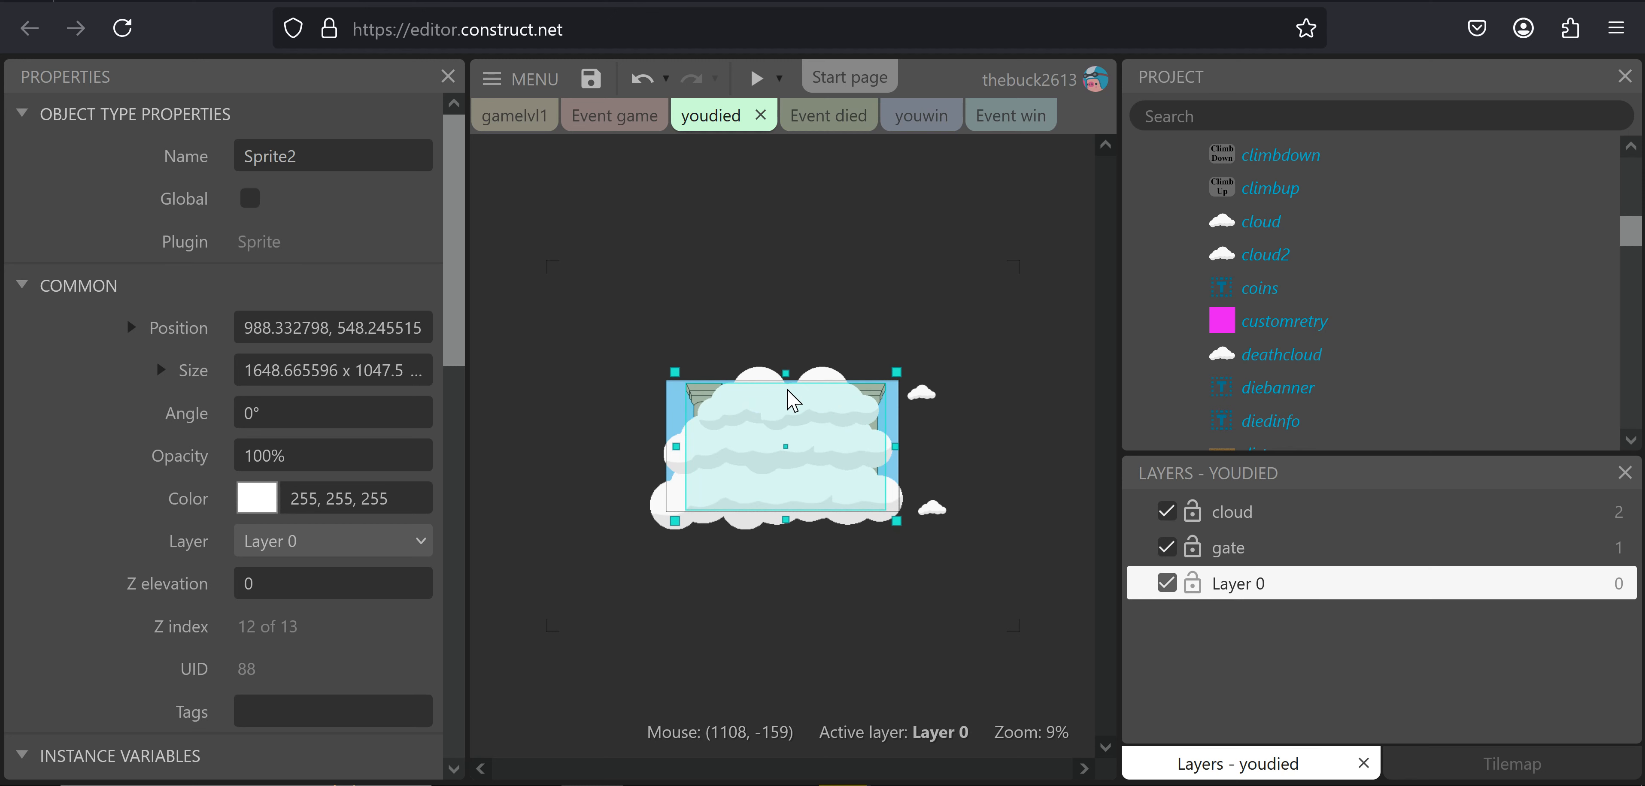
pyautogui.keyDown('ctrl'); pyautogui.scroll(3, 790, 397); pyautogui.keyUp('ctrl')
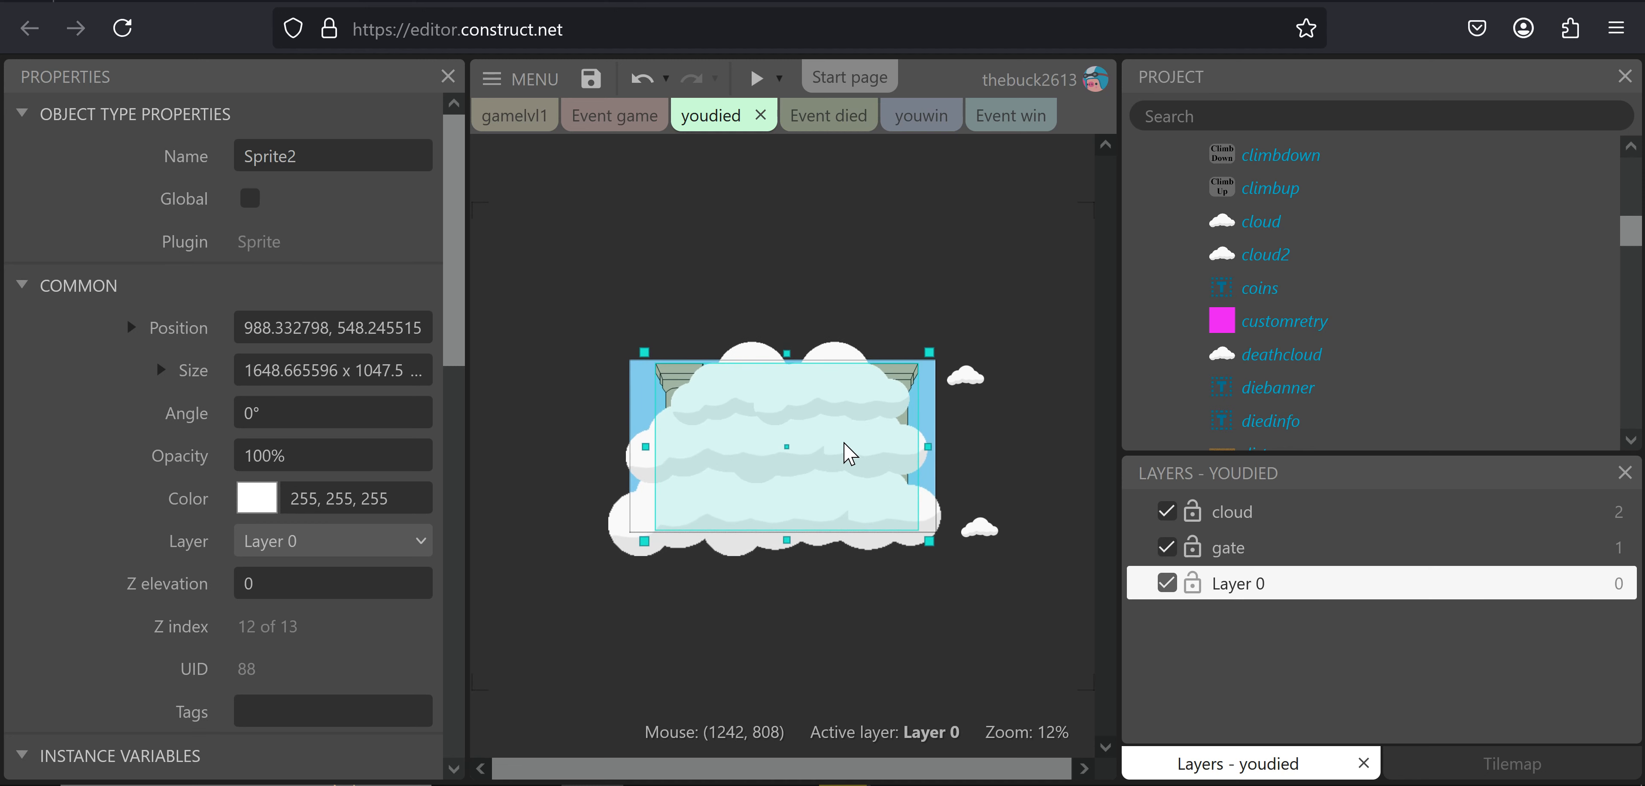
pyautogui.click(322, 327)
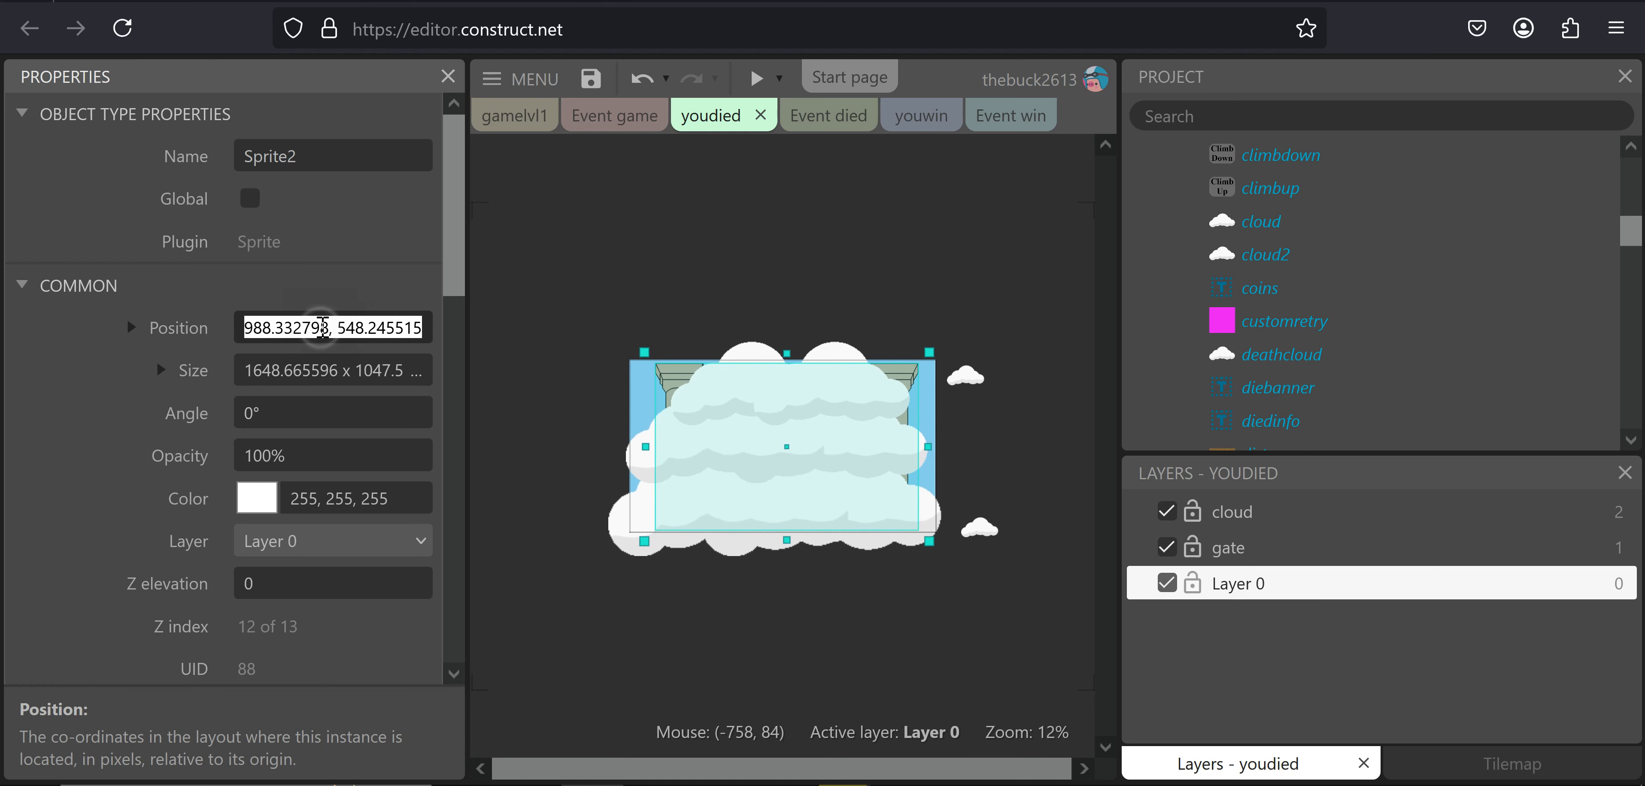
pyautogui.write('960,540')
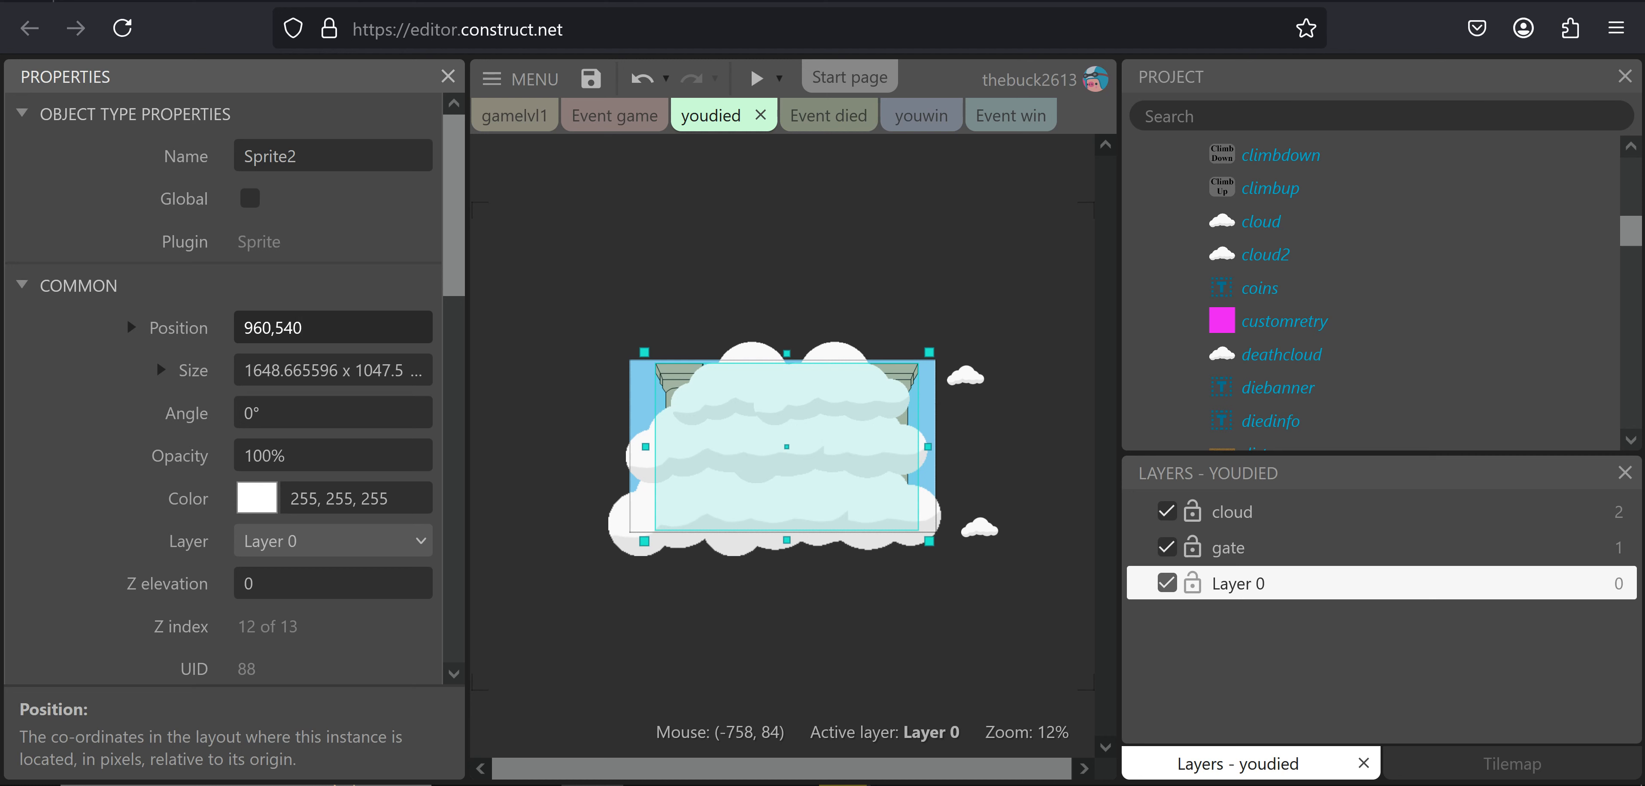
pyautogui.press('Tab')
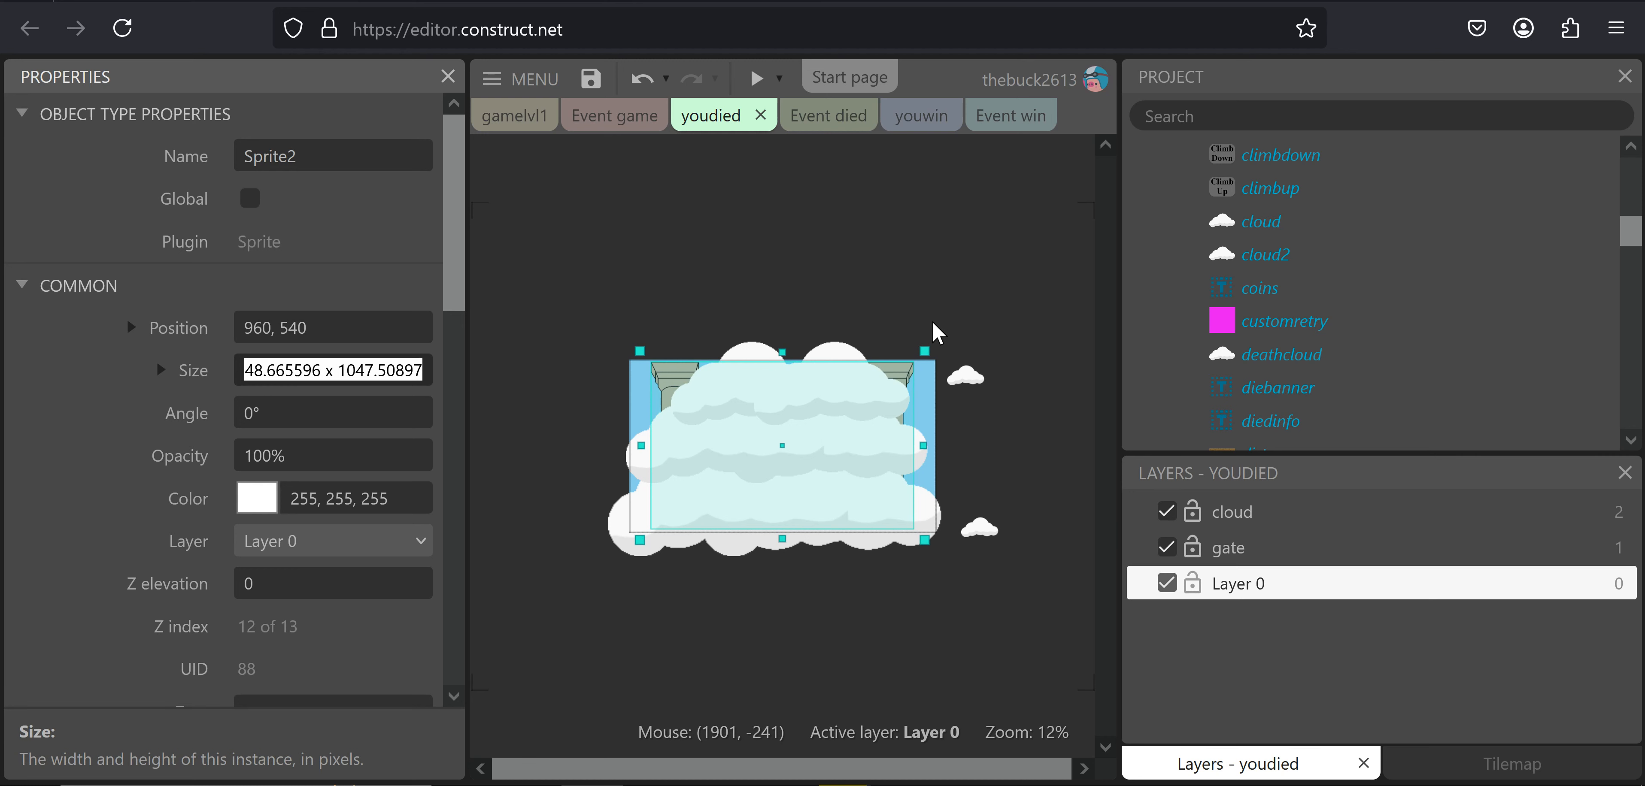
# Set the speed of the gate sprite's Animation 1 to 0 and close the animations editor
pyautogui.click(914, 377)
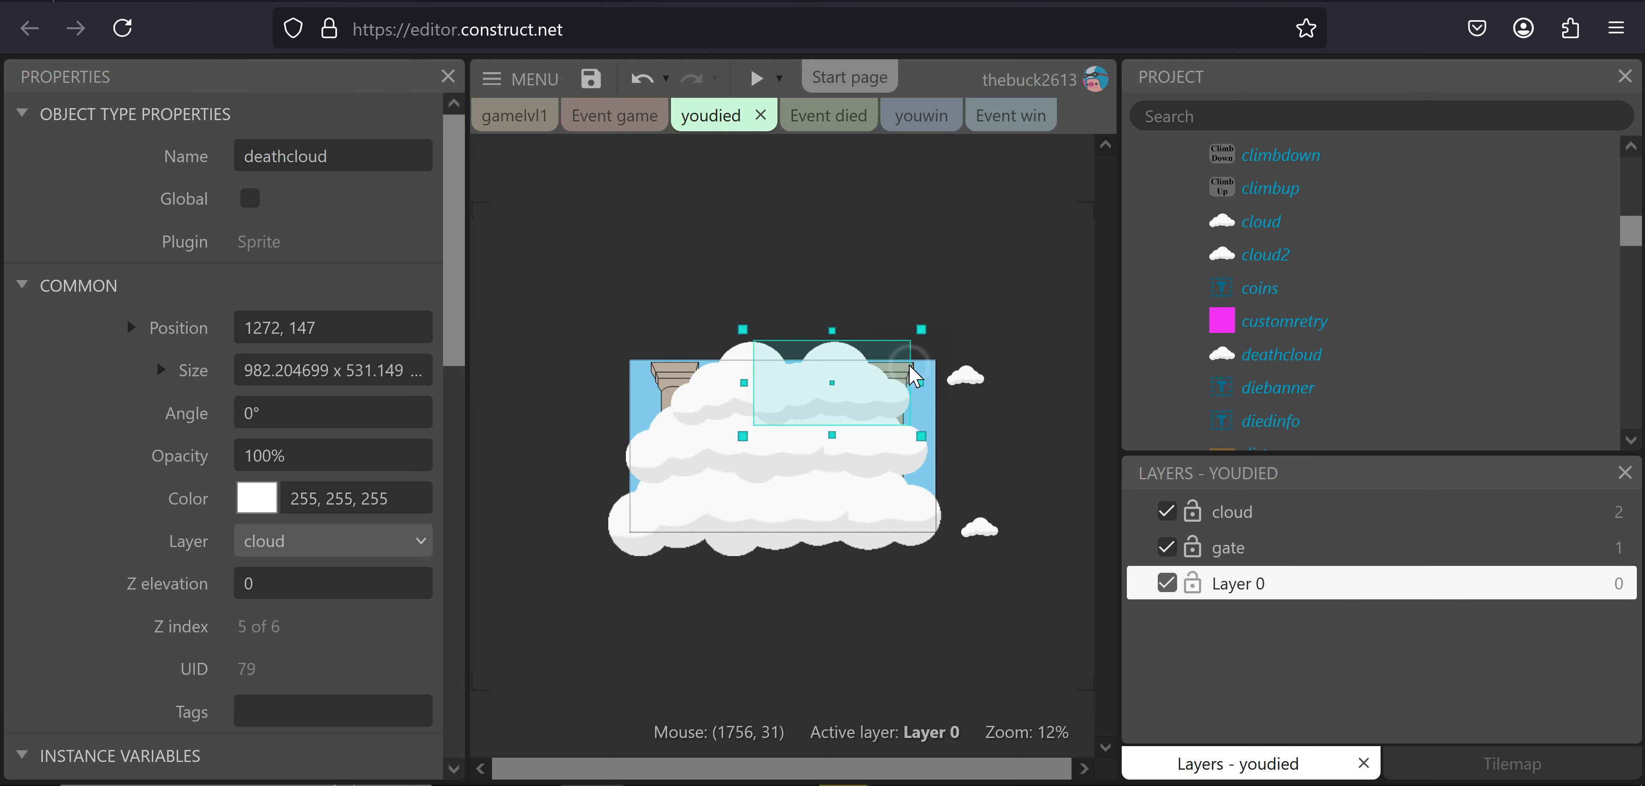
pyautogui.click(912, 366)
pyautogui.doubleClick(912, 366)
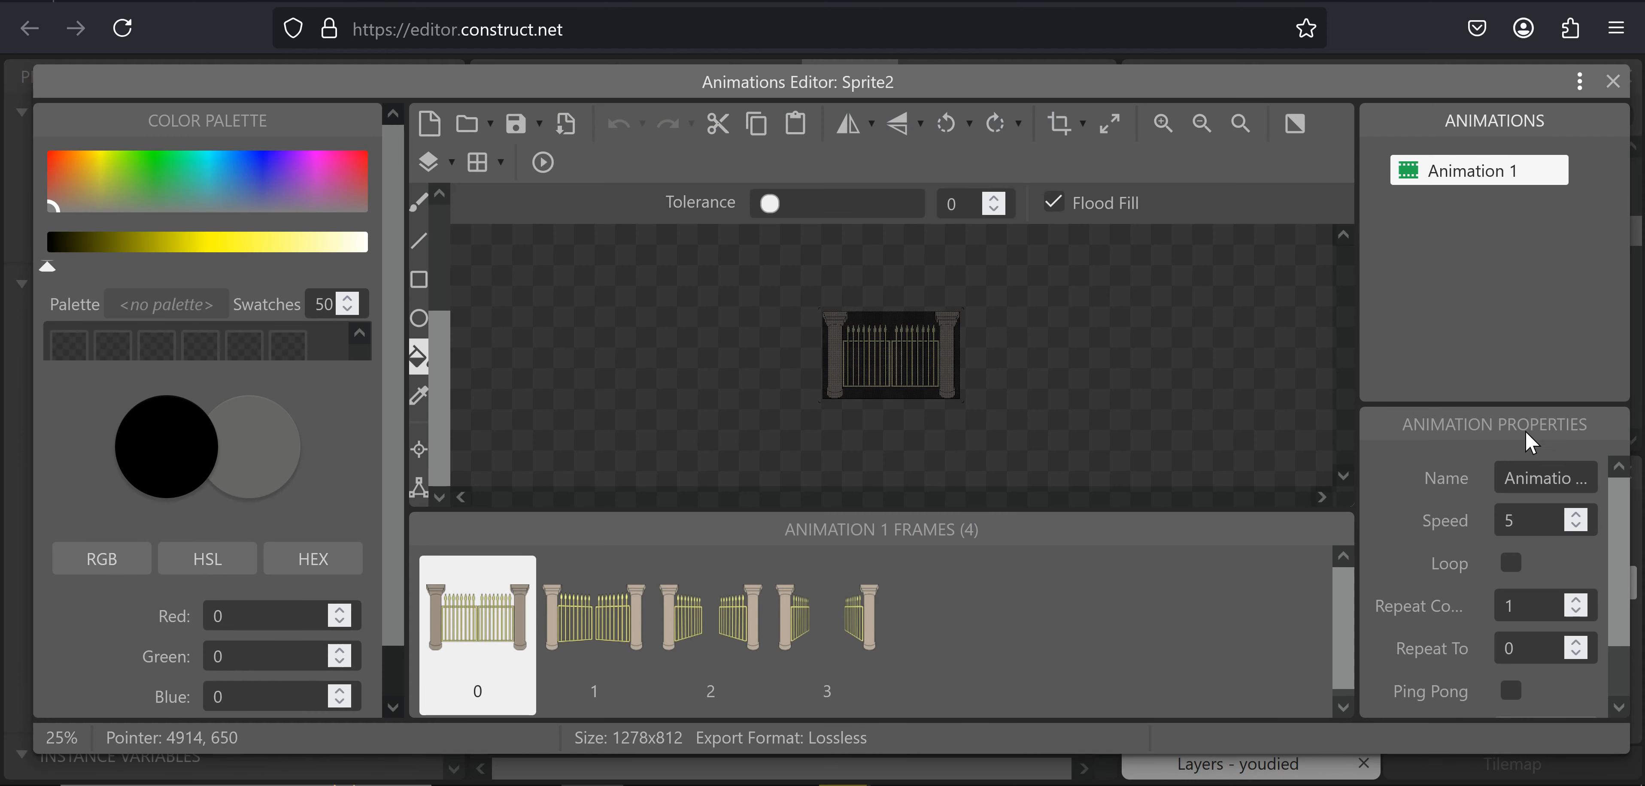
pyautogui.click(1527, 518)
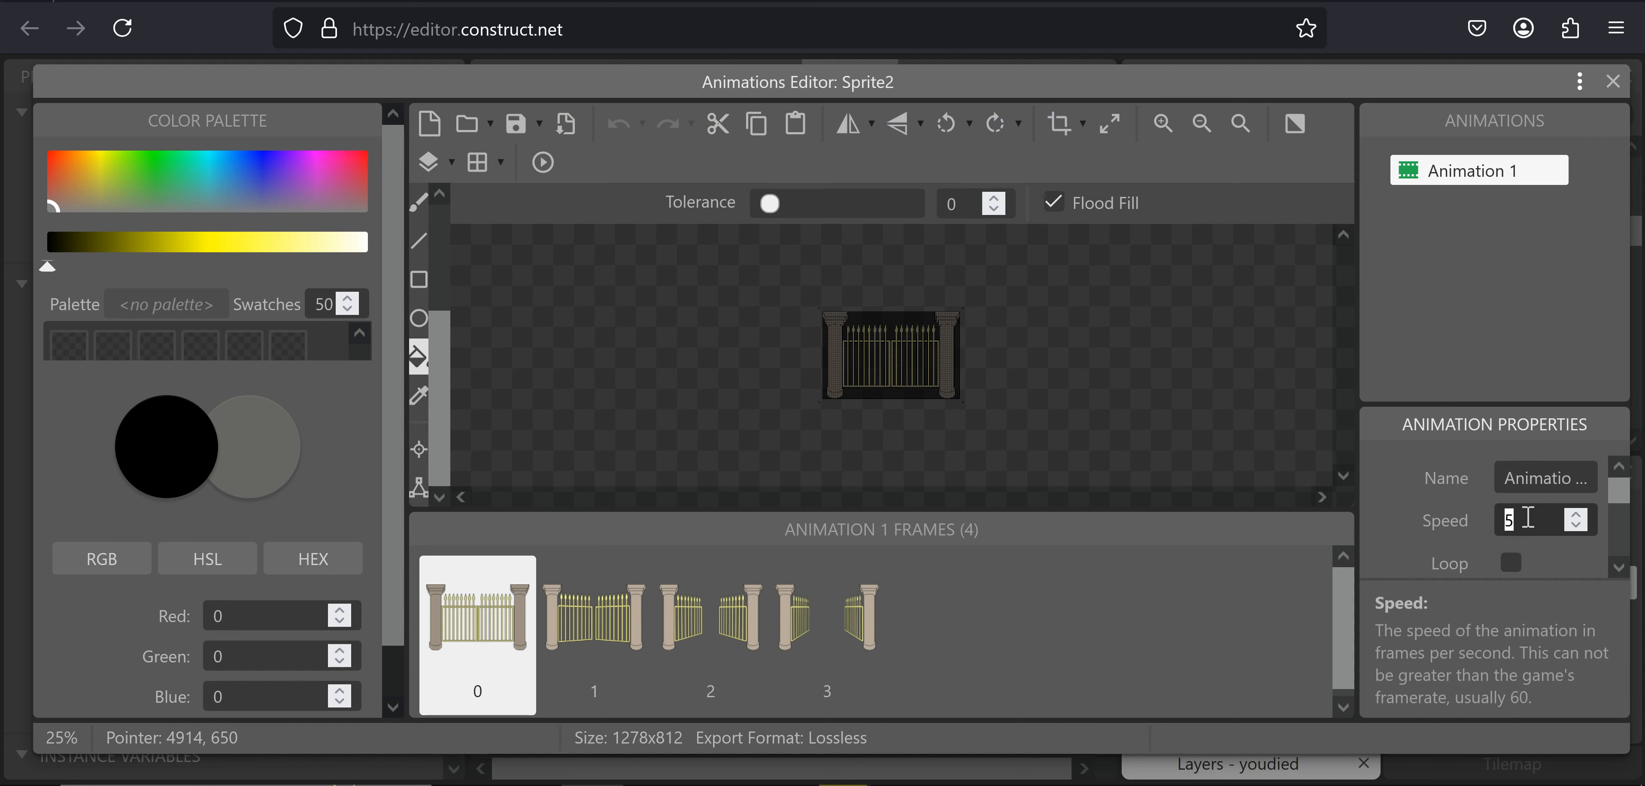
pyautogui.press('Tab')
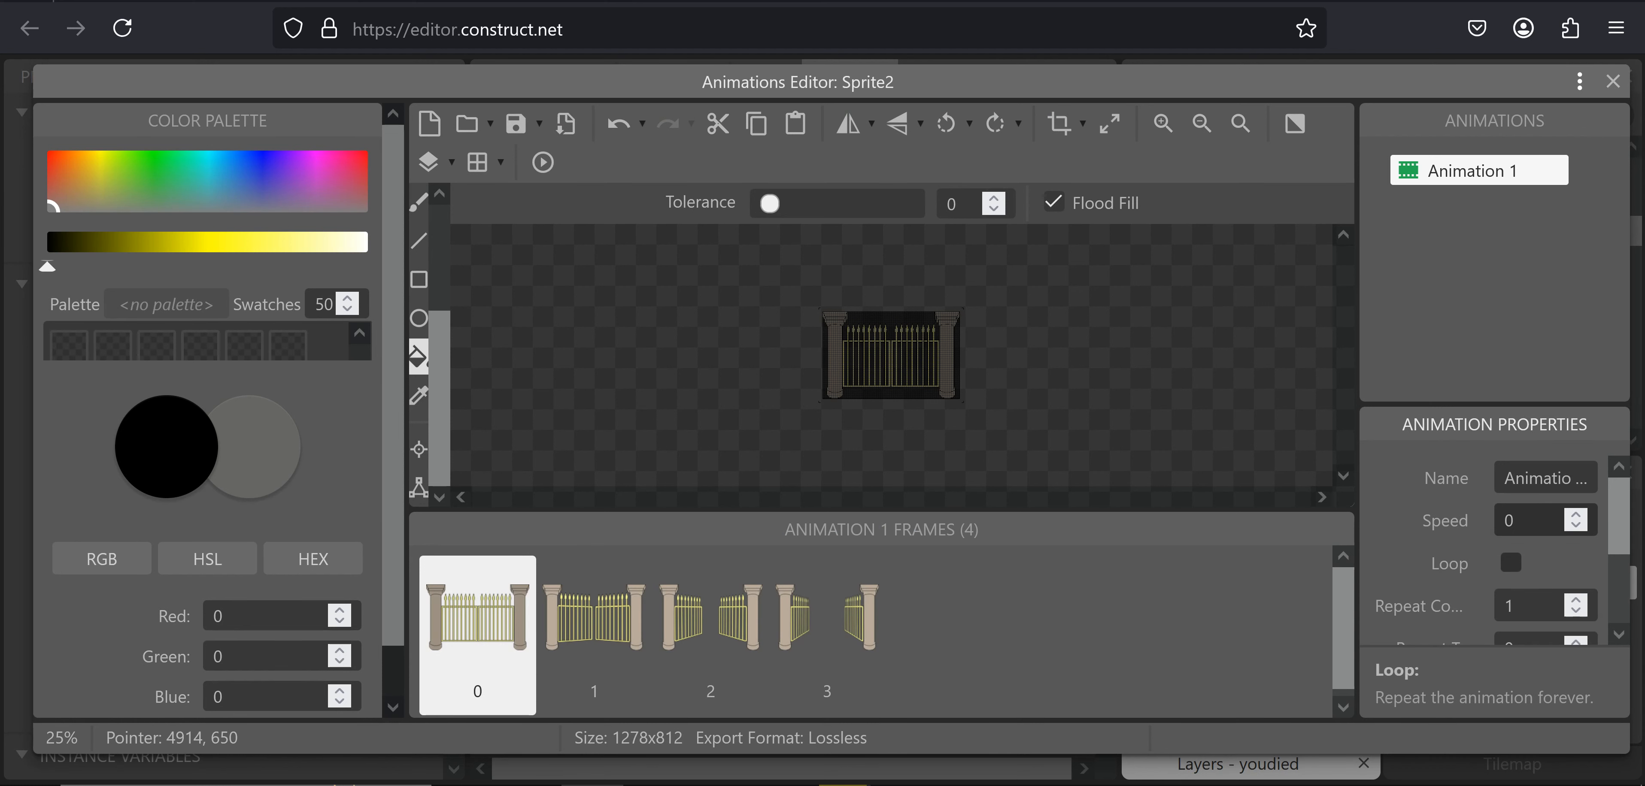
pyautogui.click(1613, 81)
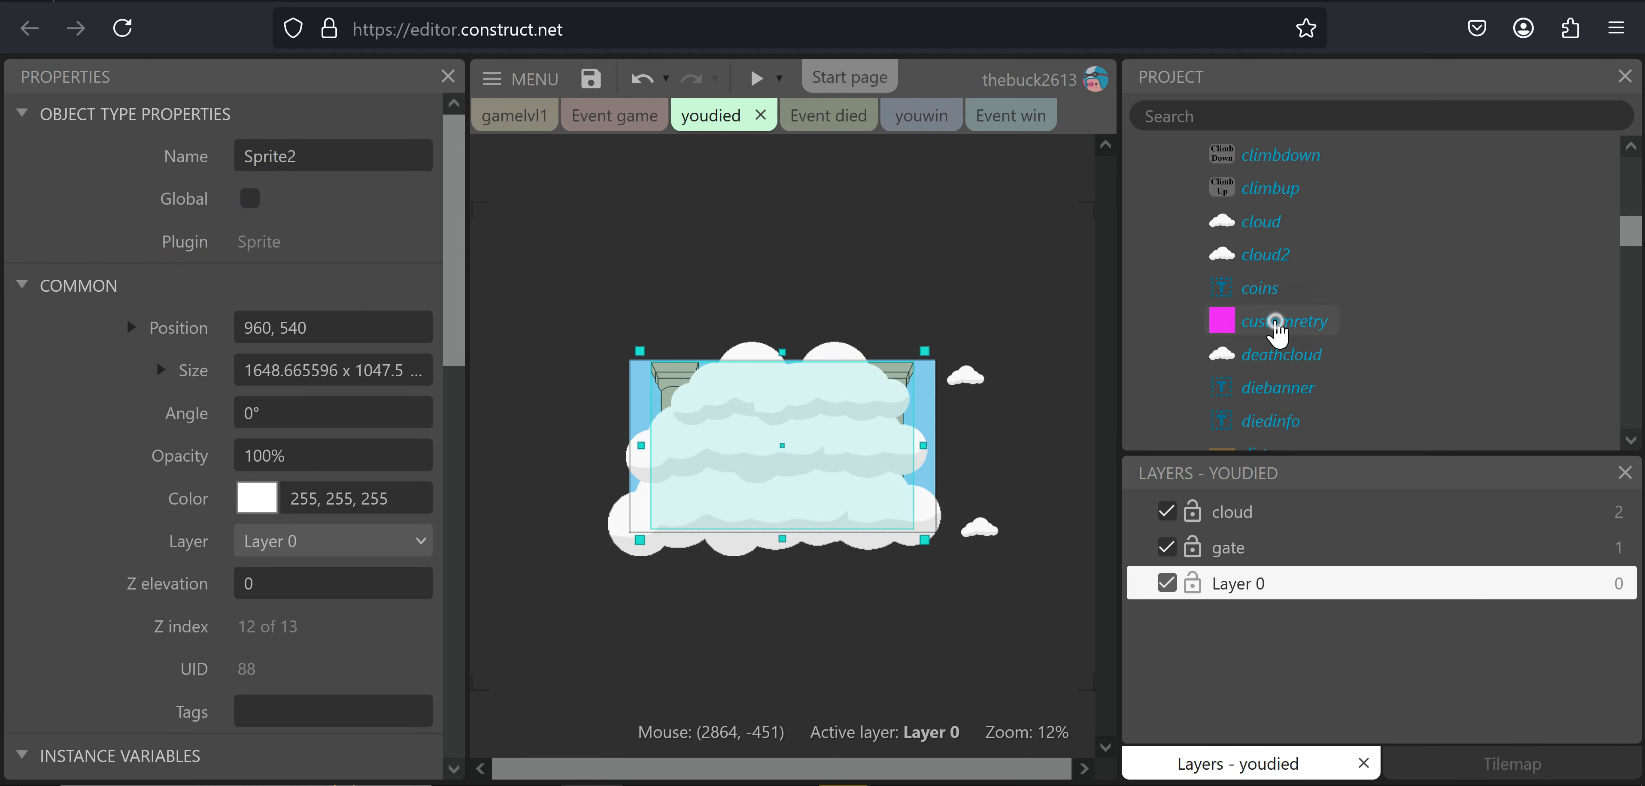
# Delete the customretry object type from the project
pyautogui.click(1272, 322)
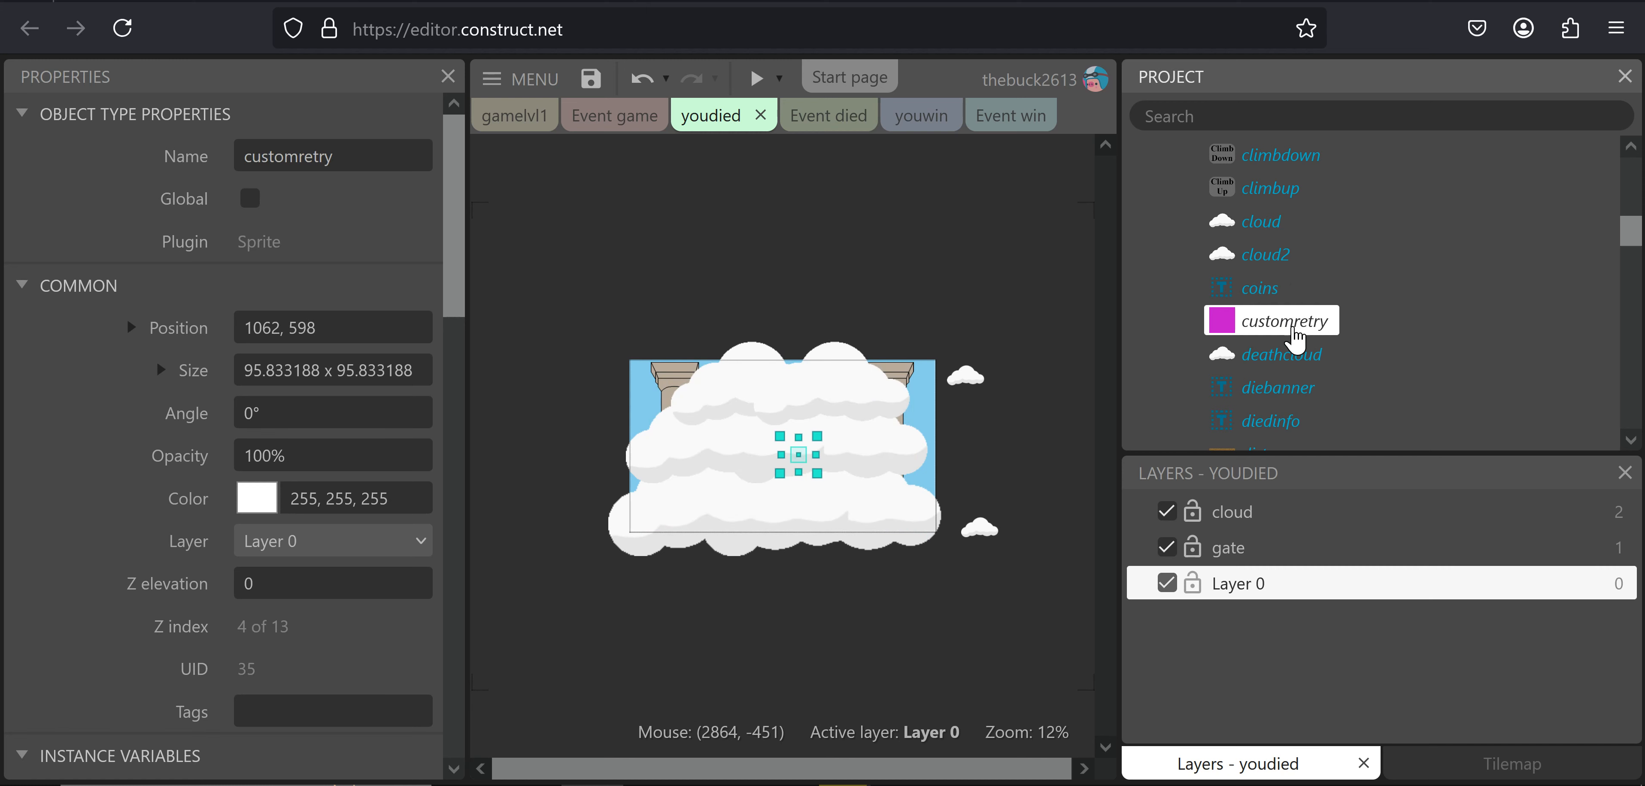
pyautogui.press('Delete')
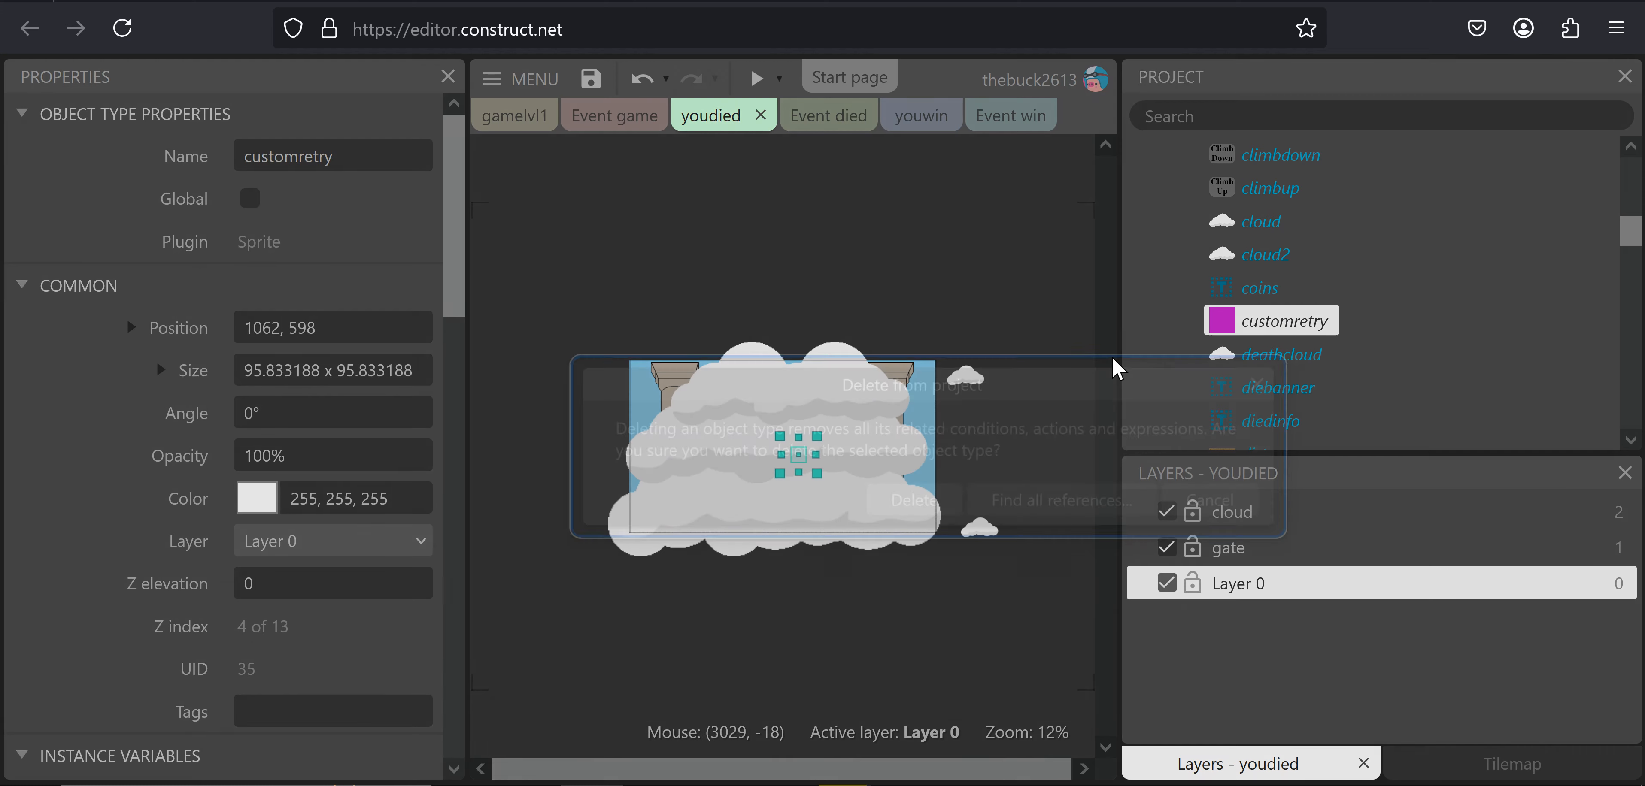
pyautogui.press('Return')
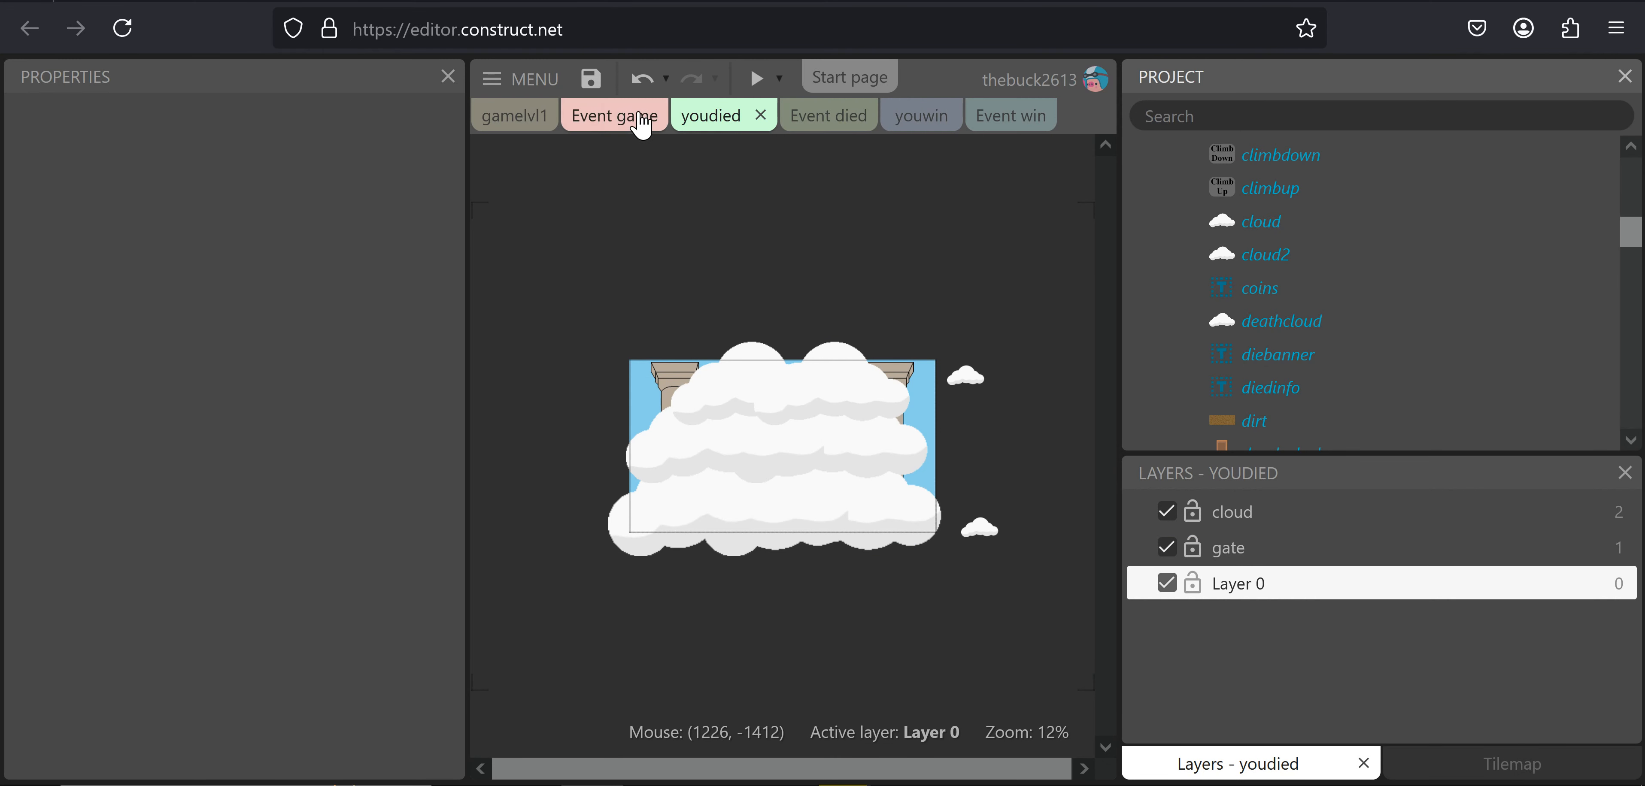
# Delete the event without a condition that goes to gamelvl1 from the Event died sheet
pyautogui.click(667, 120)
pyautogui.click(817, 117)
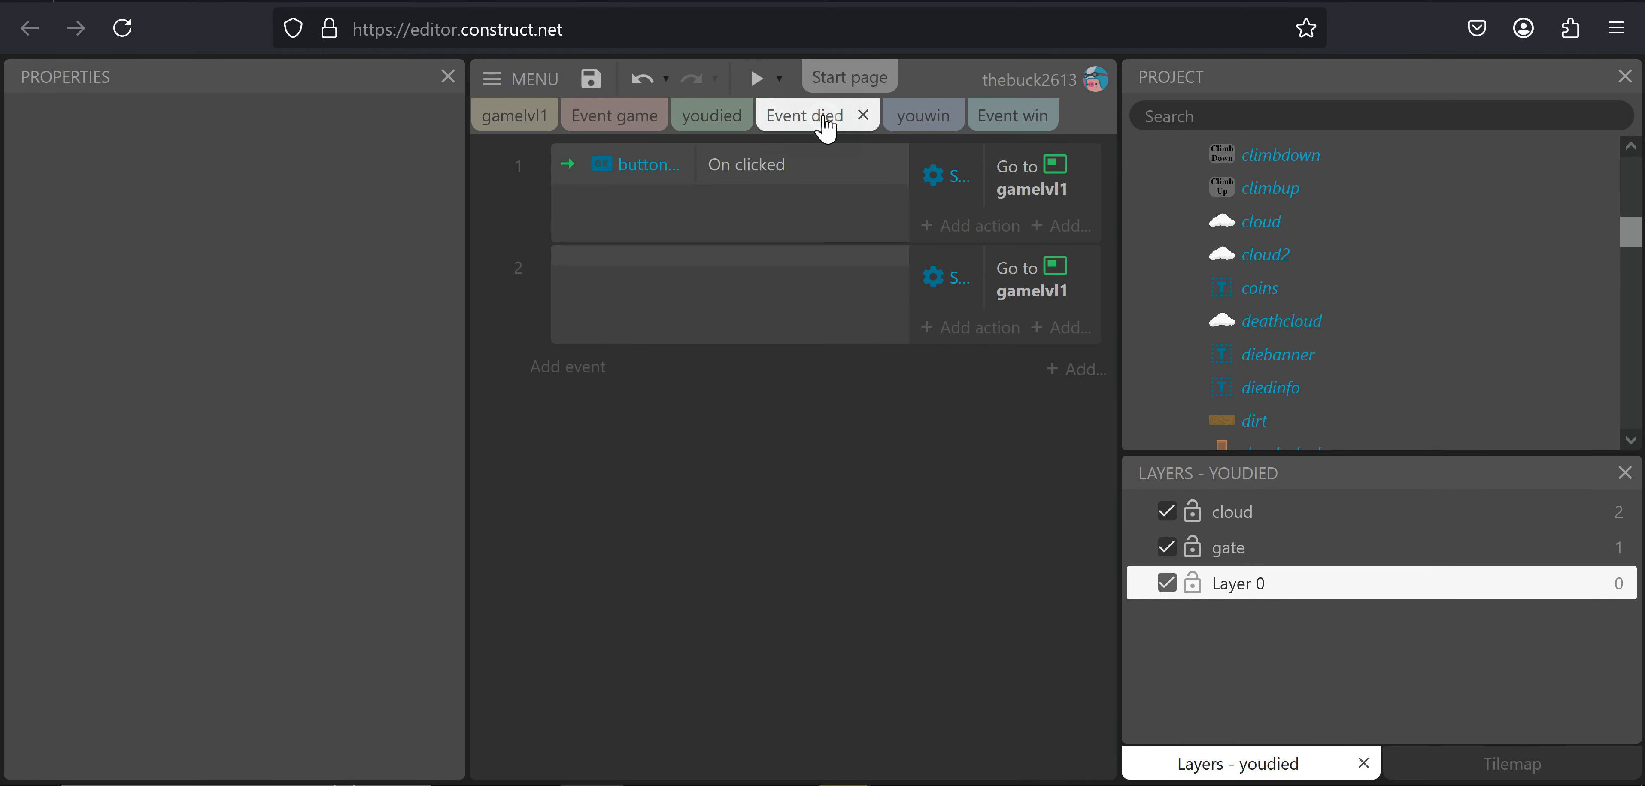
pyautogui.click(781, 313)
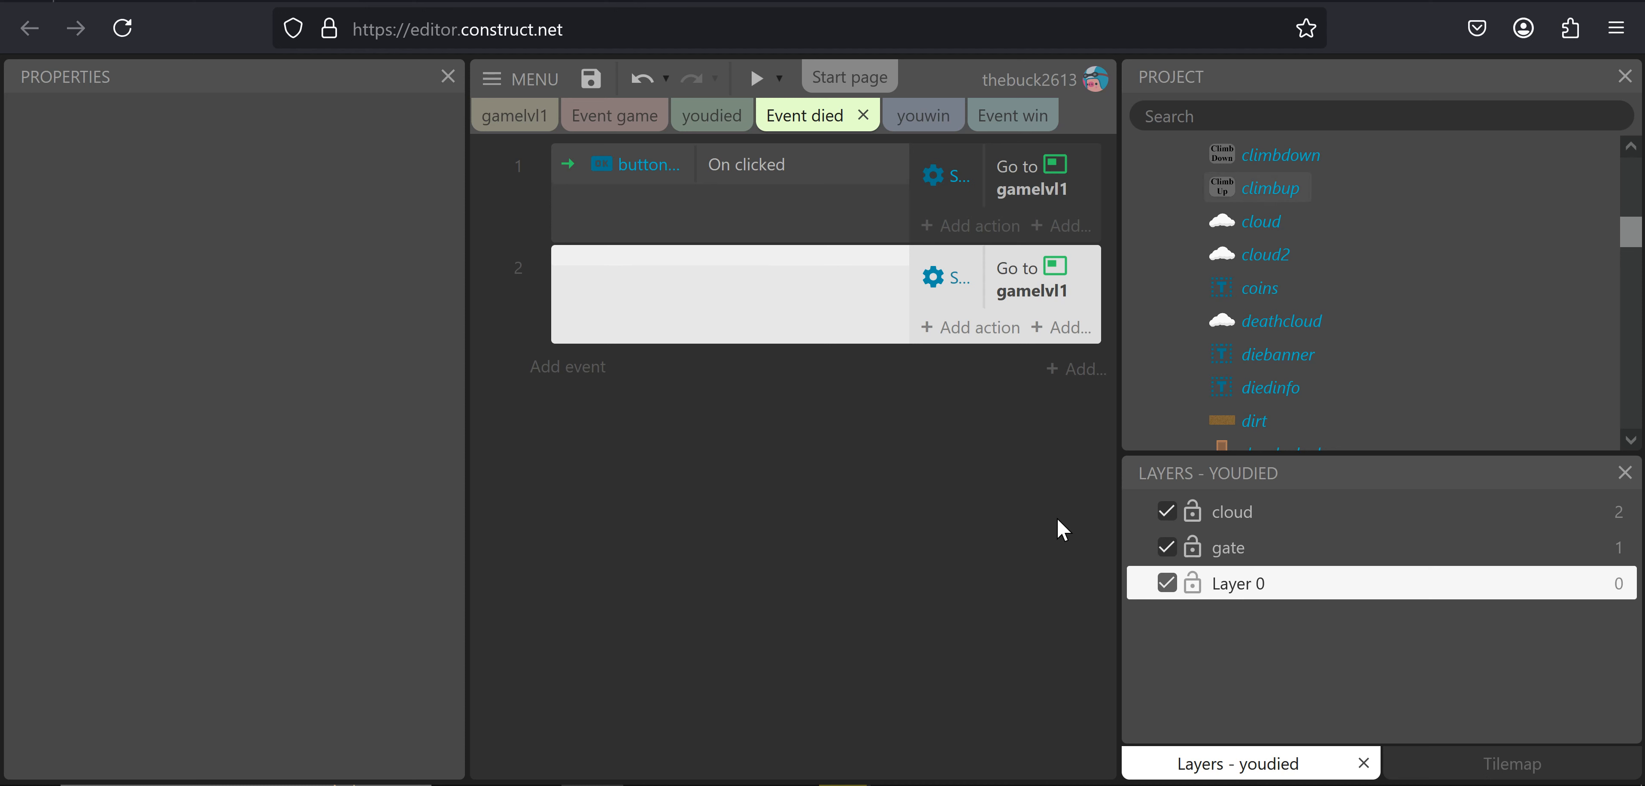
pyautogui.press('Delete')
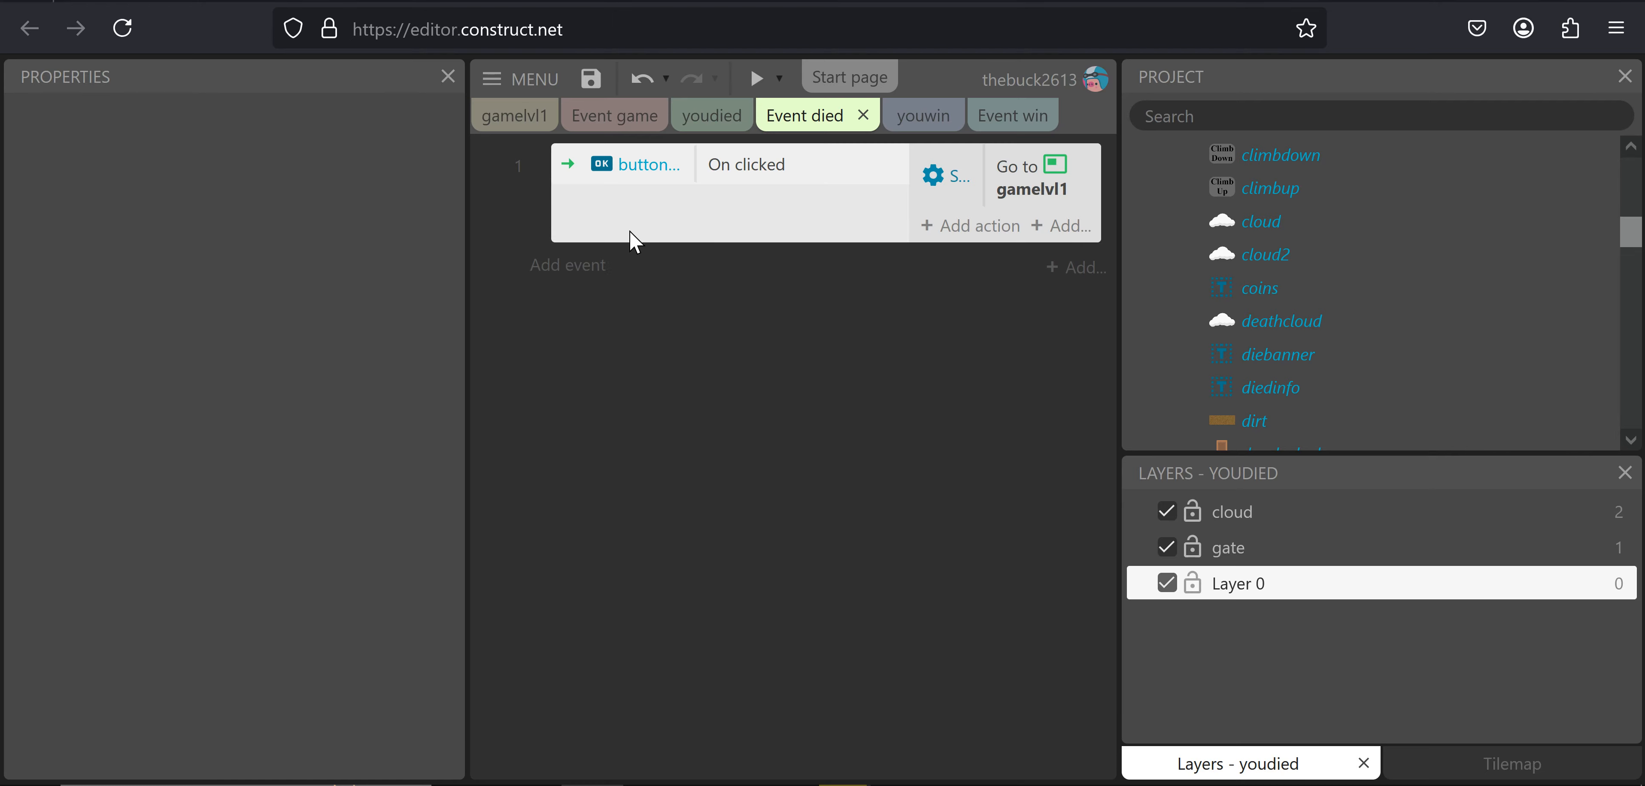
# Add a new event with the System condition On start of layout to the Event died sheet
pyautogui.click(579, 268)
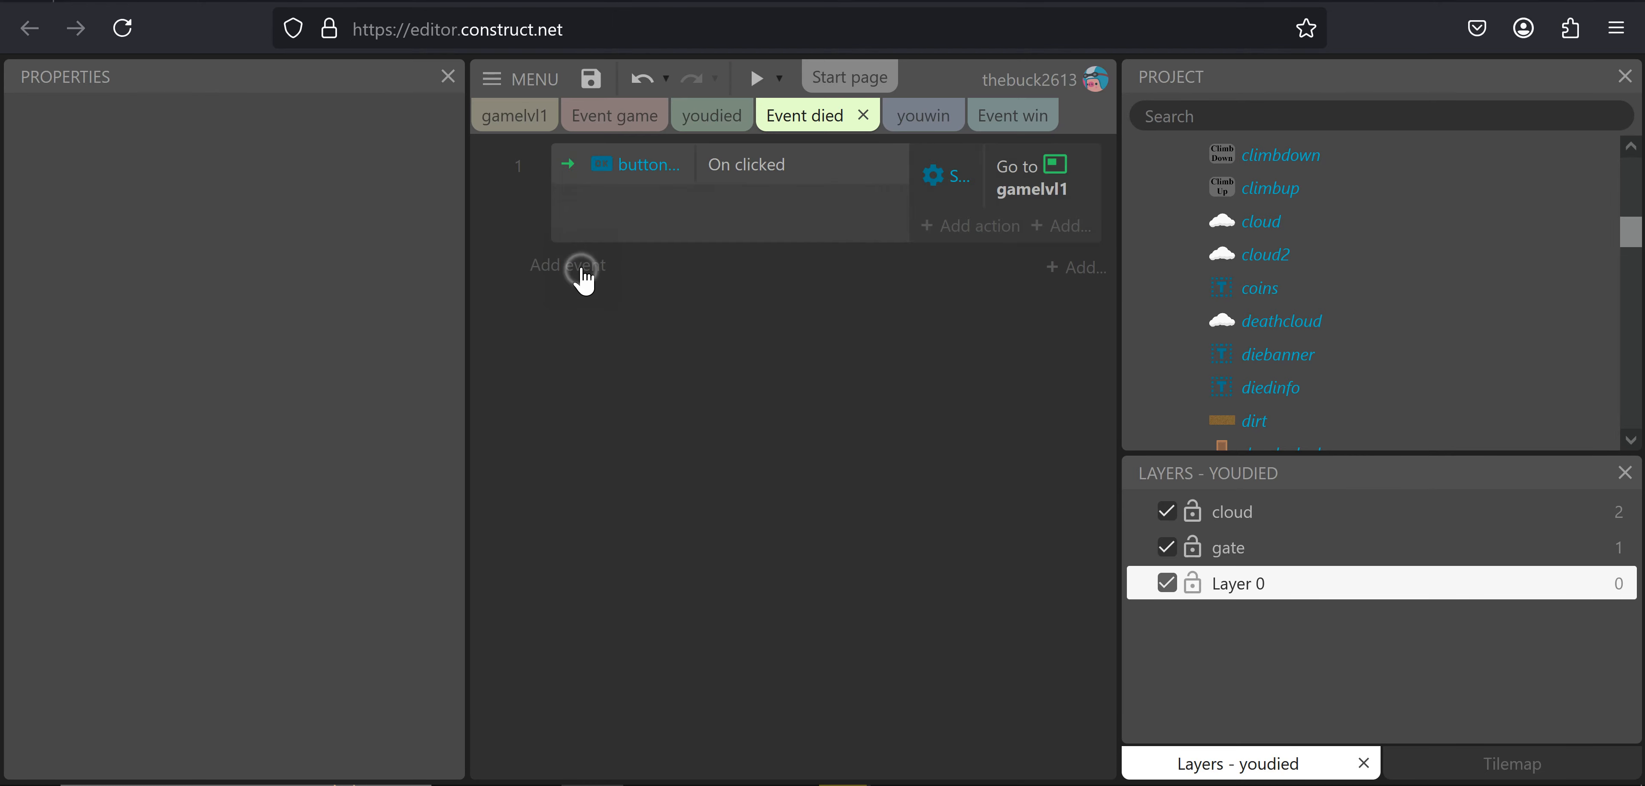
pyautogui.press('Return')
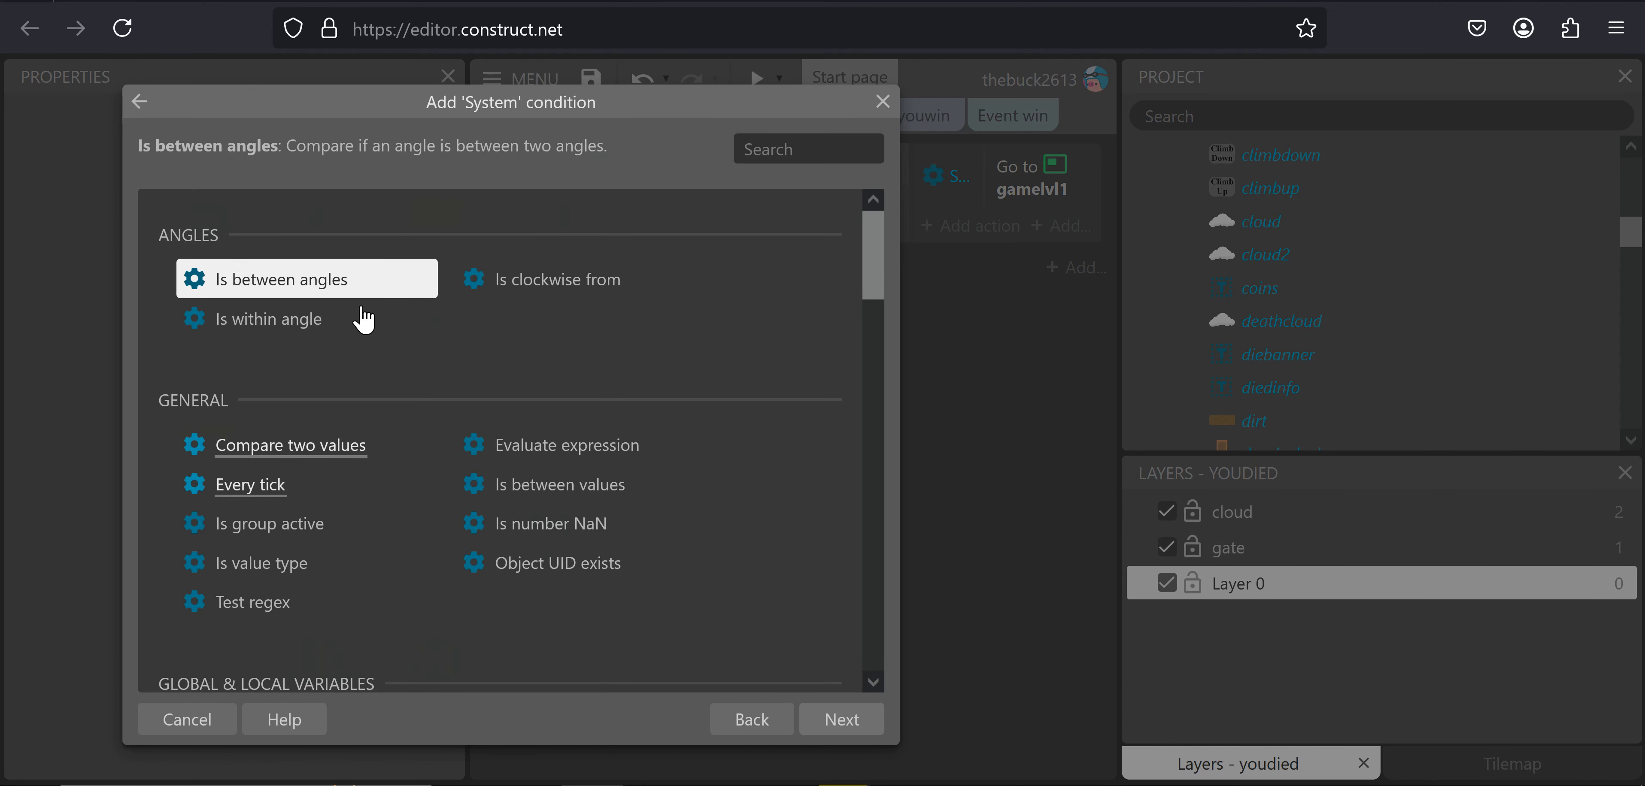
pyautogui.scroll(-10, 279, 480)
pyautogui.scroll(-10, 279, 480)
pyautogui.click(384, 351)
pyautogui.press('Return')
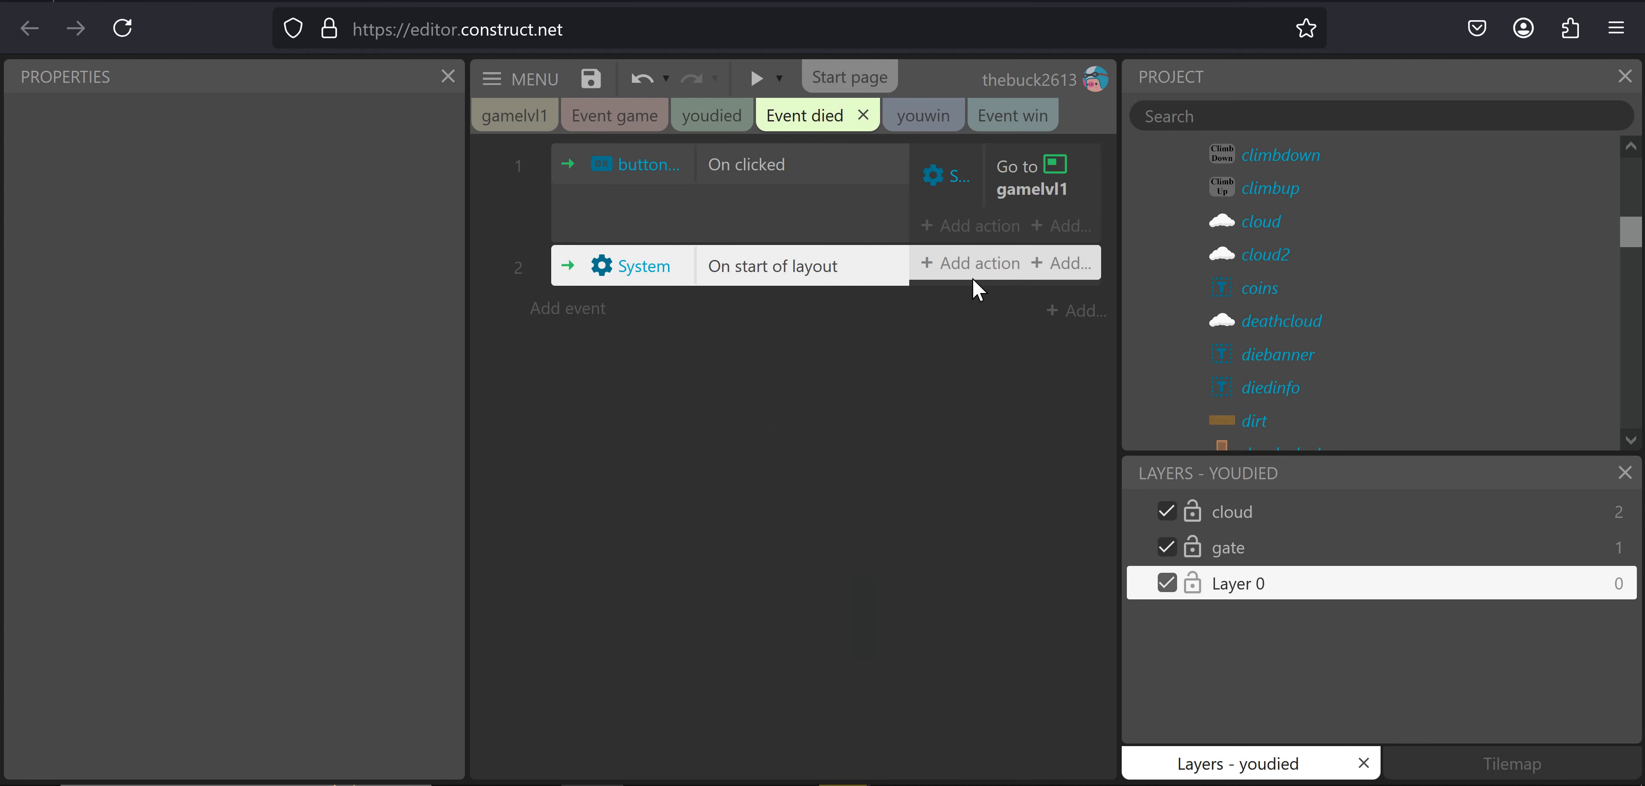
# Add a TimelineController Play action to the start-of-layout event, using the deathcloud timeline with the tag "deathcloud"
pyautogui.click(976, 267)
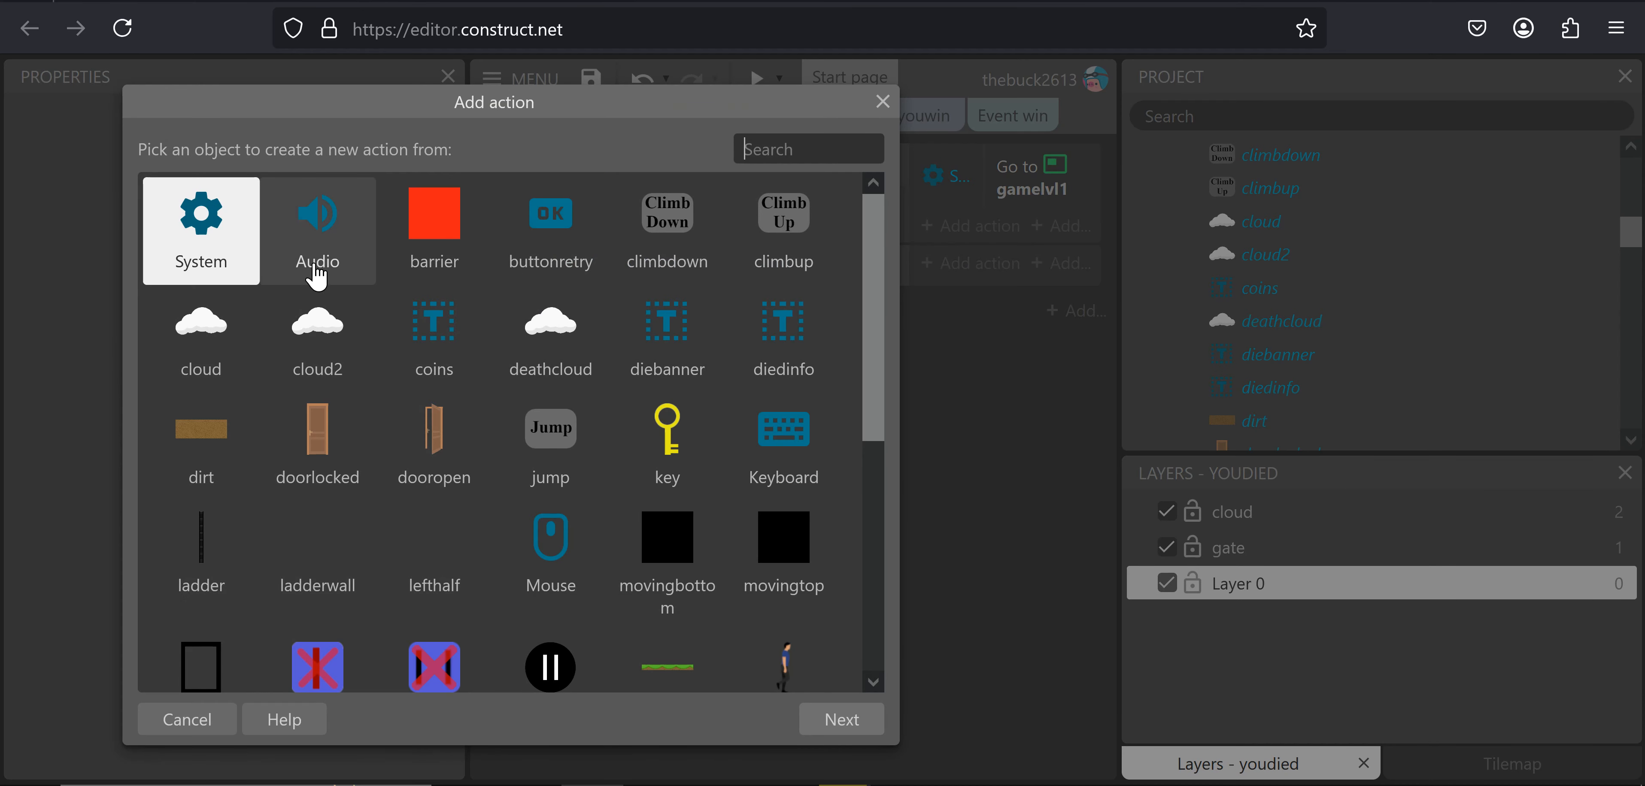
pyautogui.scroll(-6, 341, 279)
pyautogui.click(433, 504)
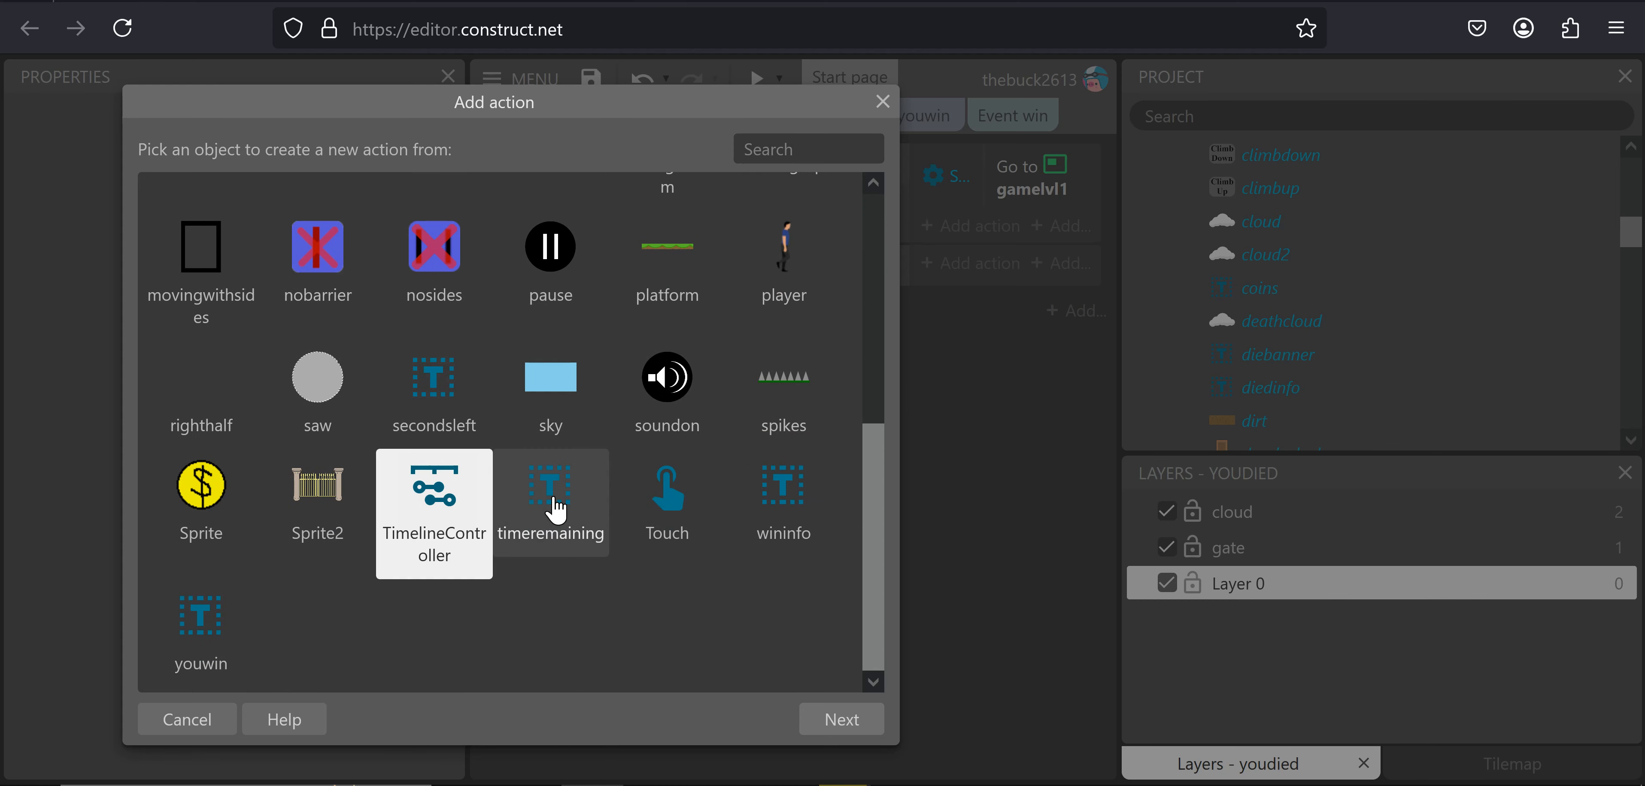
pyautogui.press('Return')
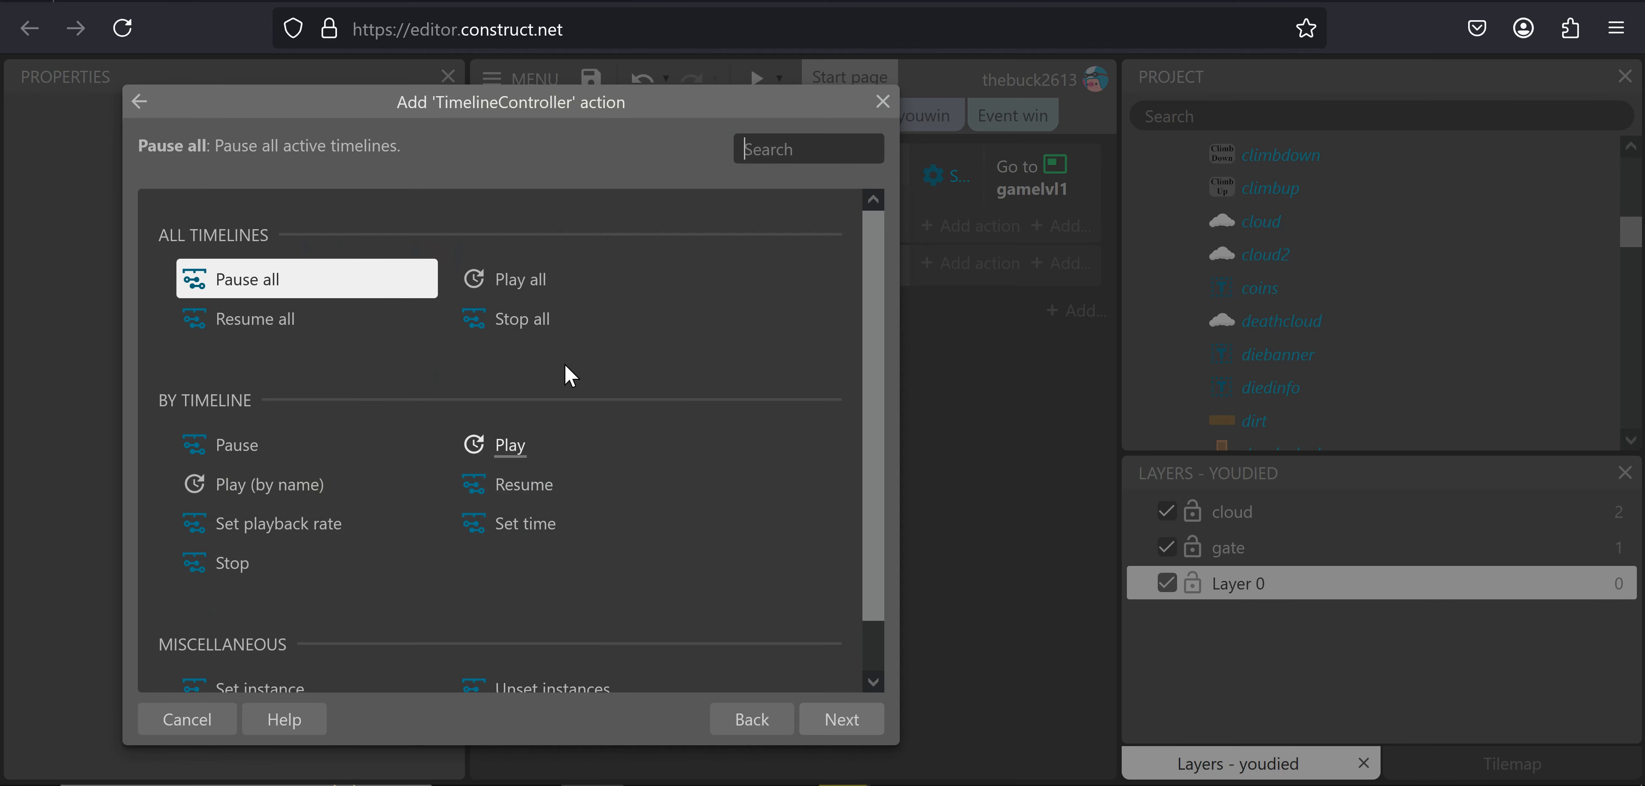
pyautogui.doubleClick(523, 445)
pyautogui.click(364, 382)
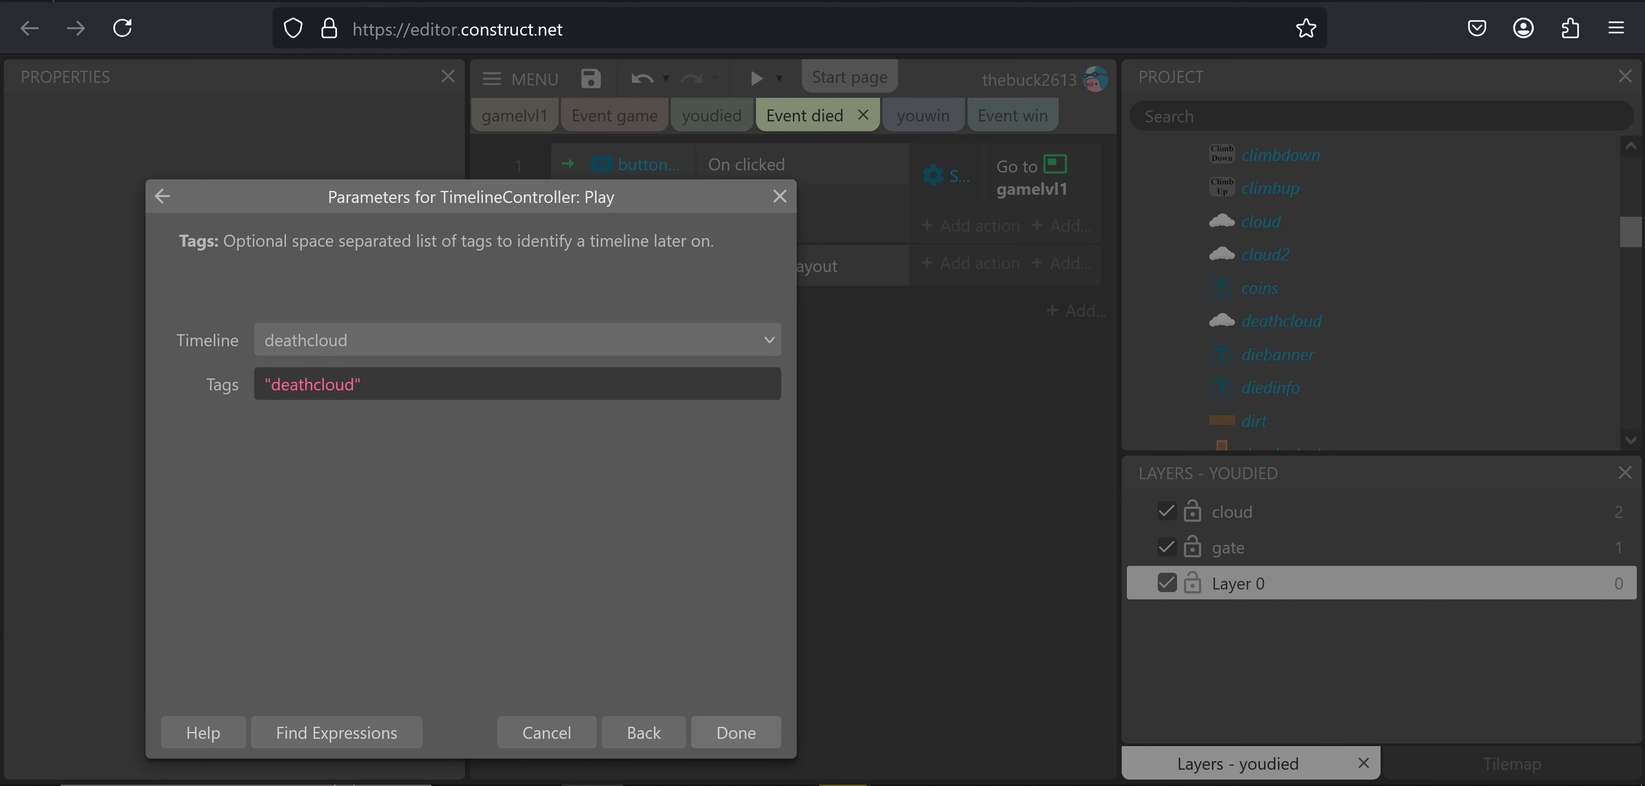
pyautogui.write('deathcloud')
pyautogui.press('Return')
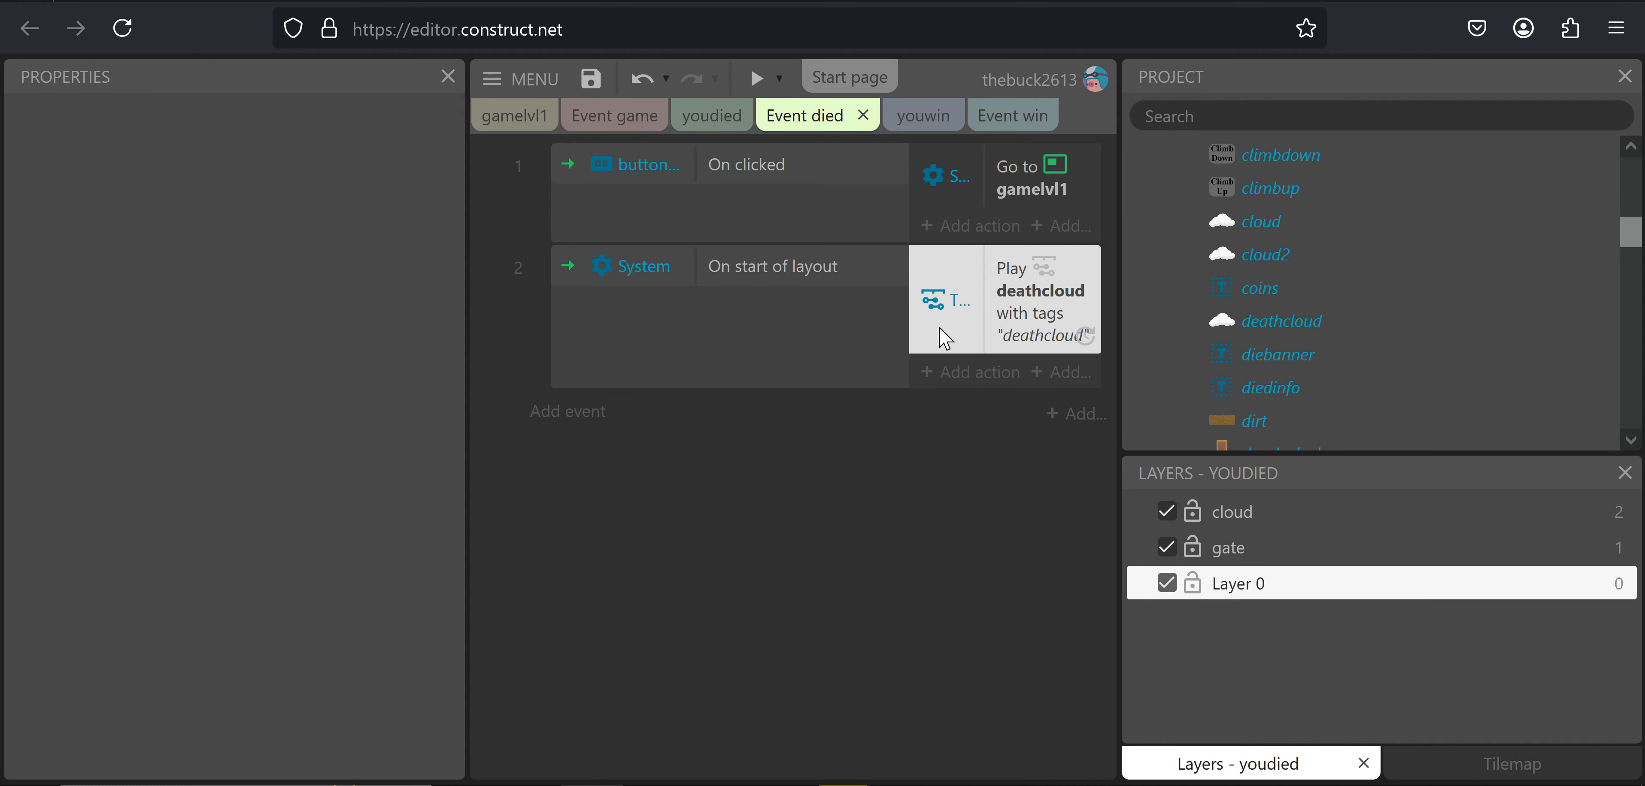
# Add an event with the TimelineController condition On finished for the tag "deathcloud"
pyautogui.click(576, 422)
pyautogui.scroll(-5, 584, 337)
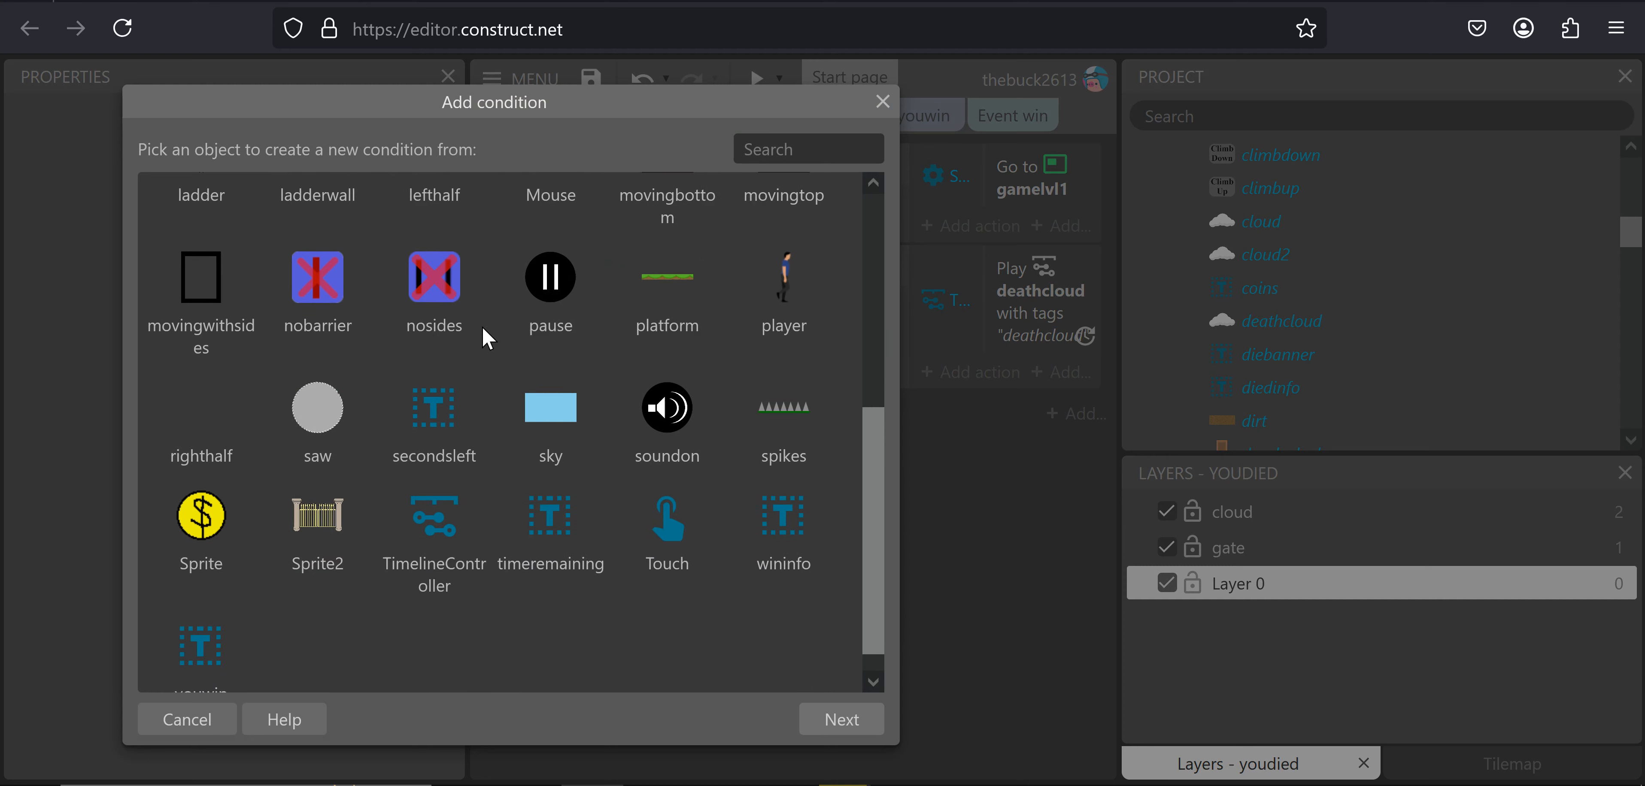
pyautogui.doubleClick(448, 511)
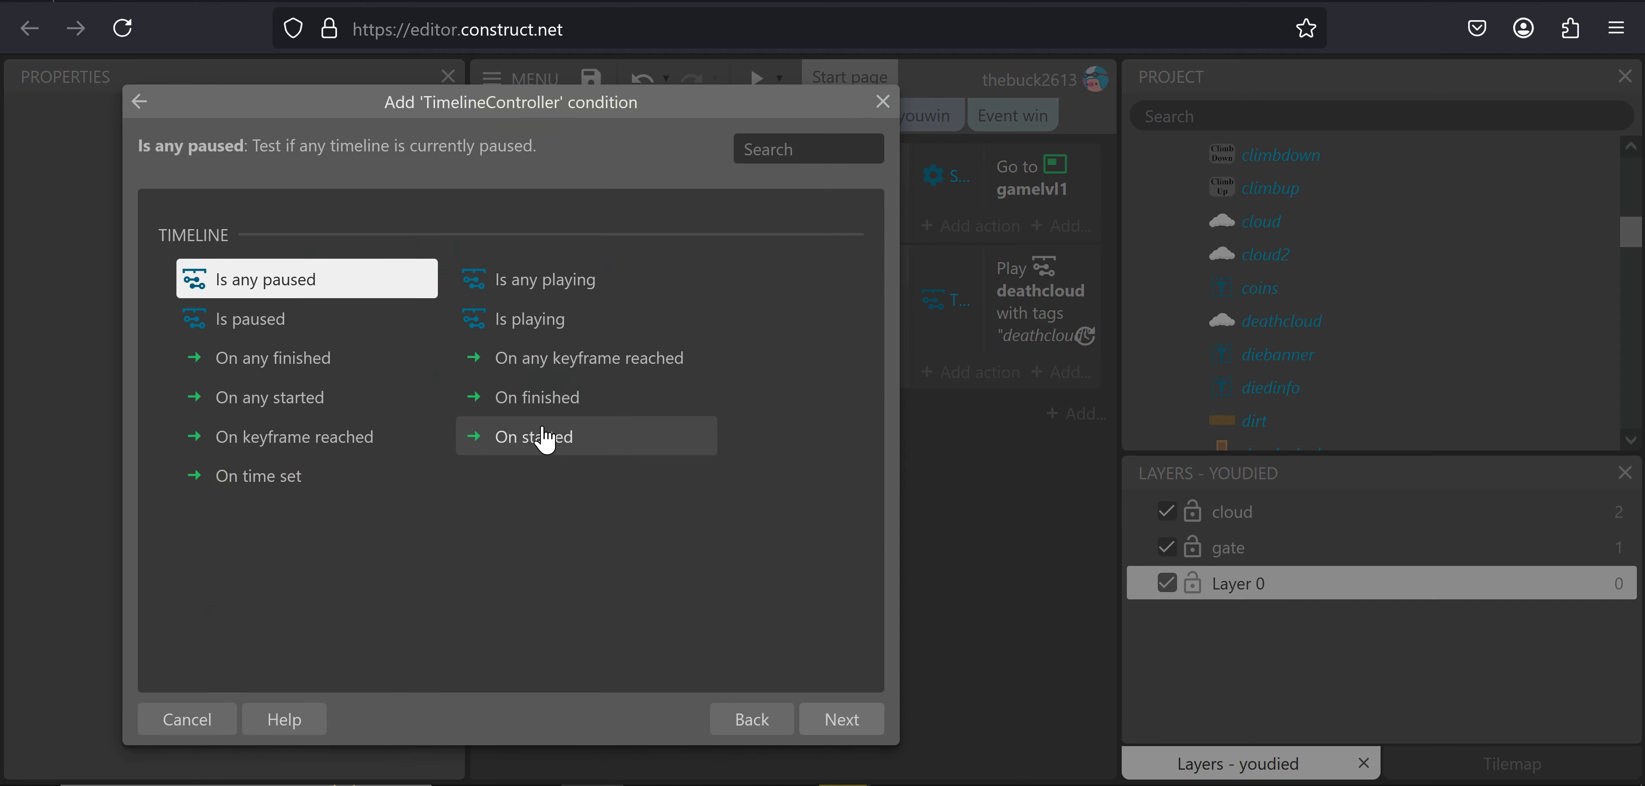
pyautogui.doubleClick(594, 399)
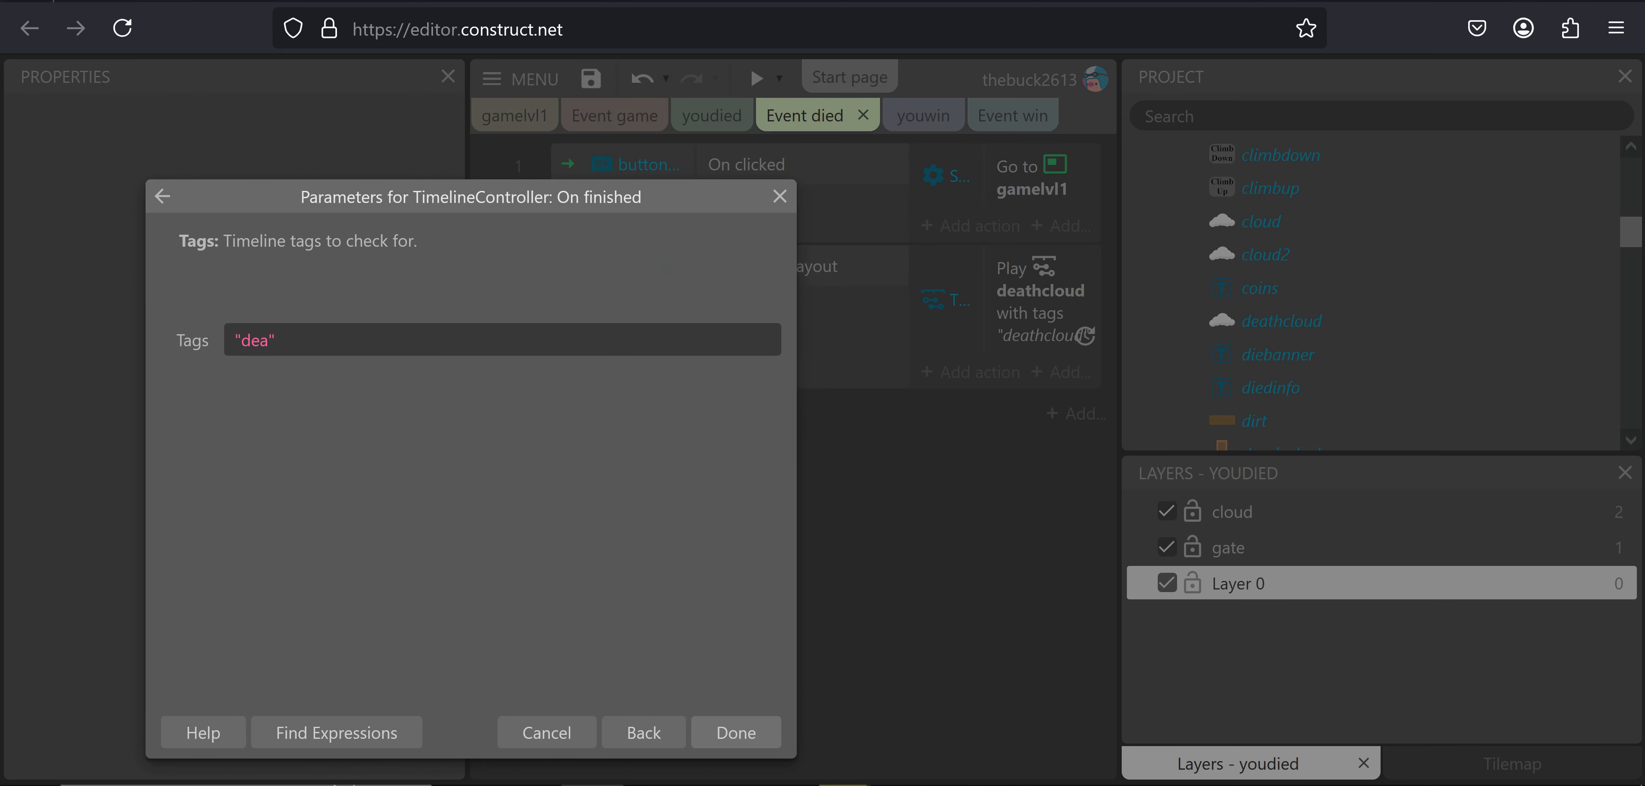
pyautogui.press('Return')
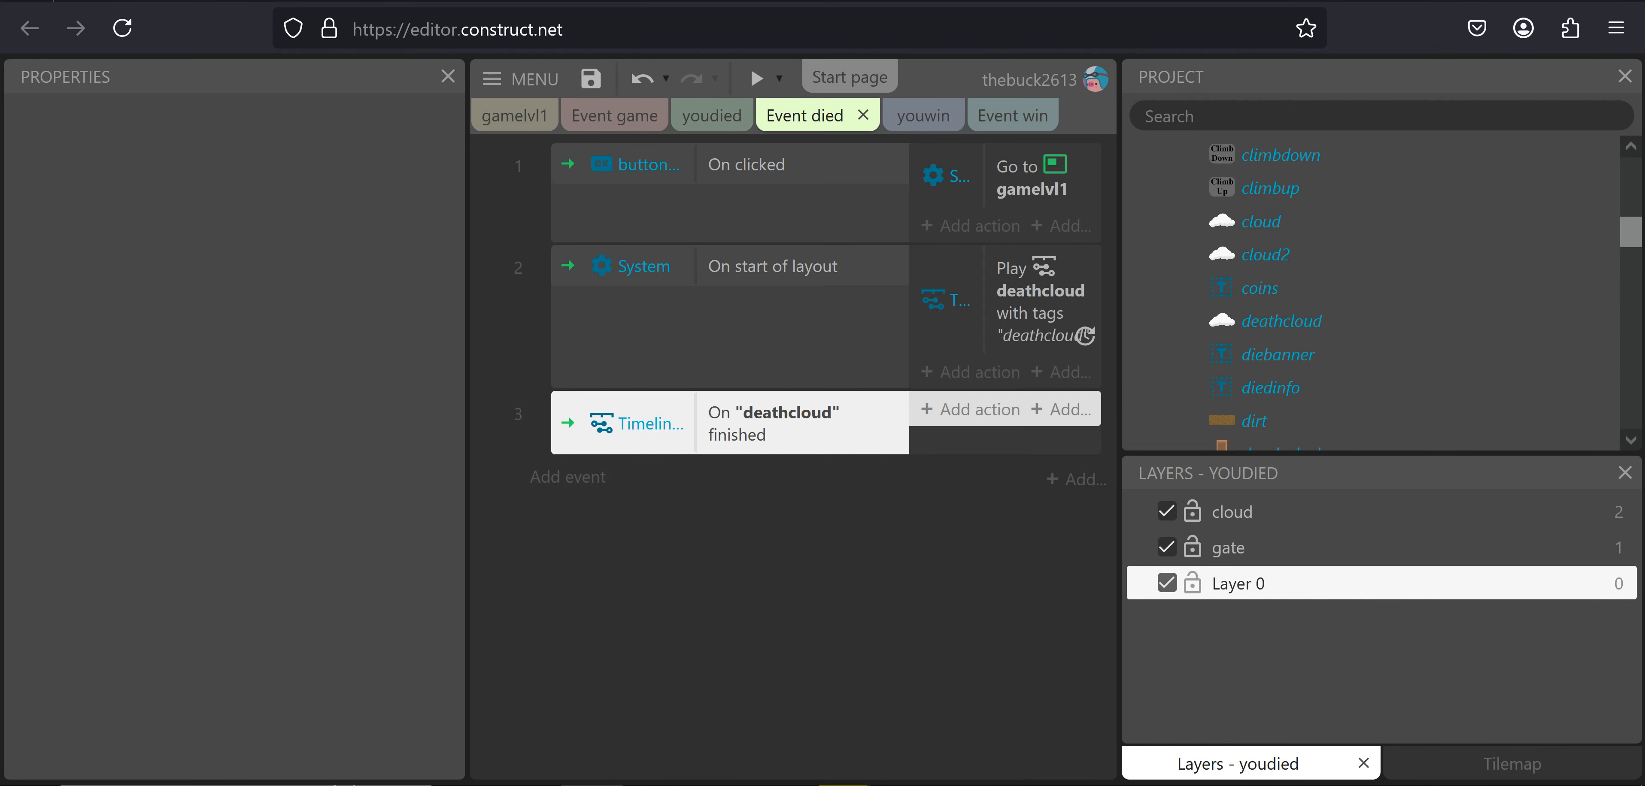
# Add a Sprite2 Start animation action from the current frame to the deathcloud timeline's finished event
pyautogui.click(1008, 410)
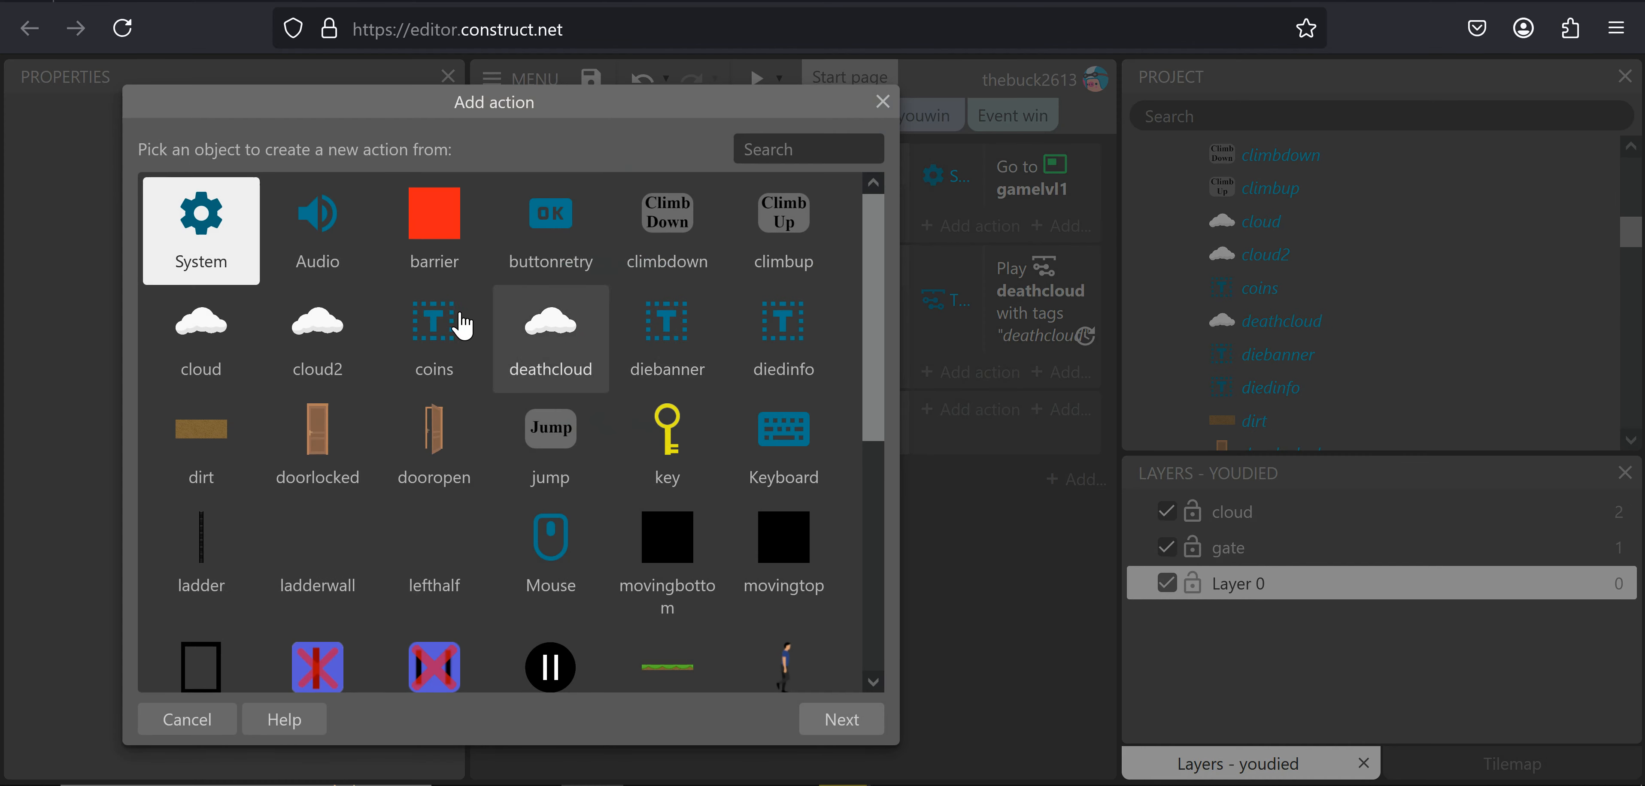
pyautogui.scroll(-6, 393, 374)
pyautogui.click(364, 505)
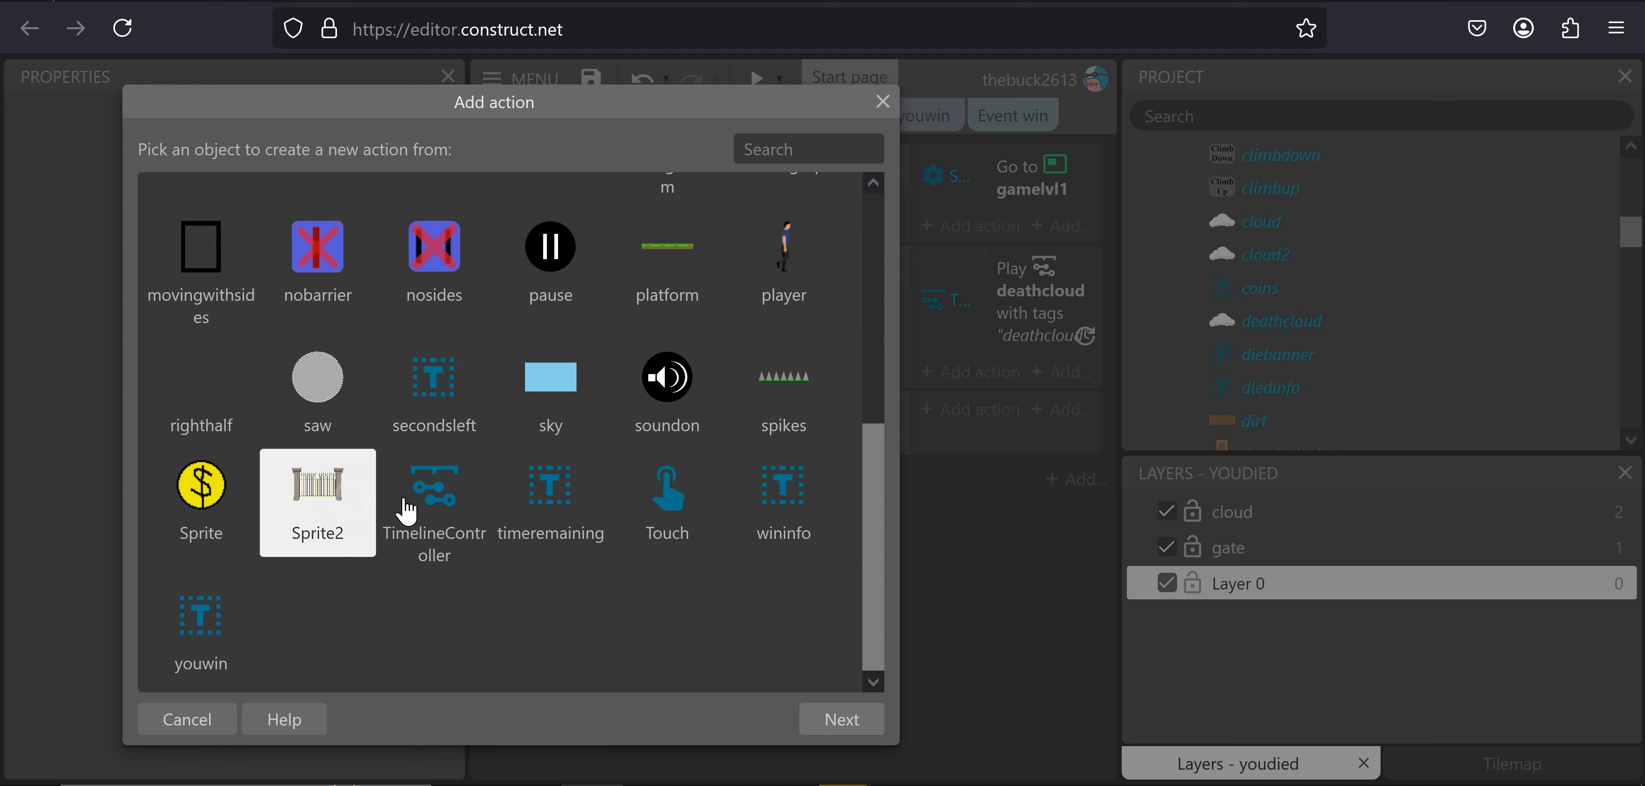
pyautogui.press('Return')
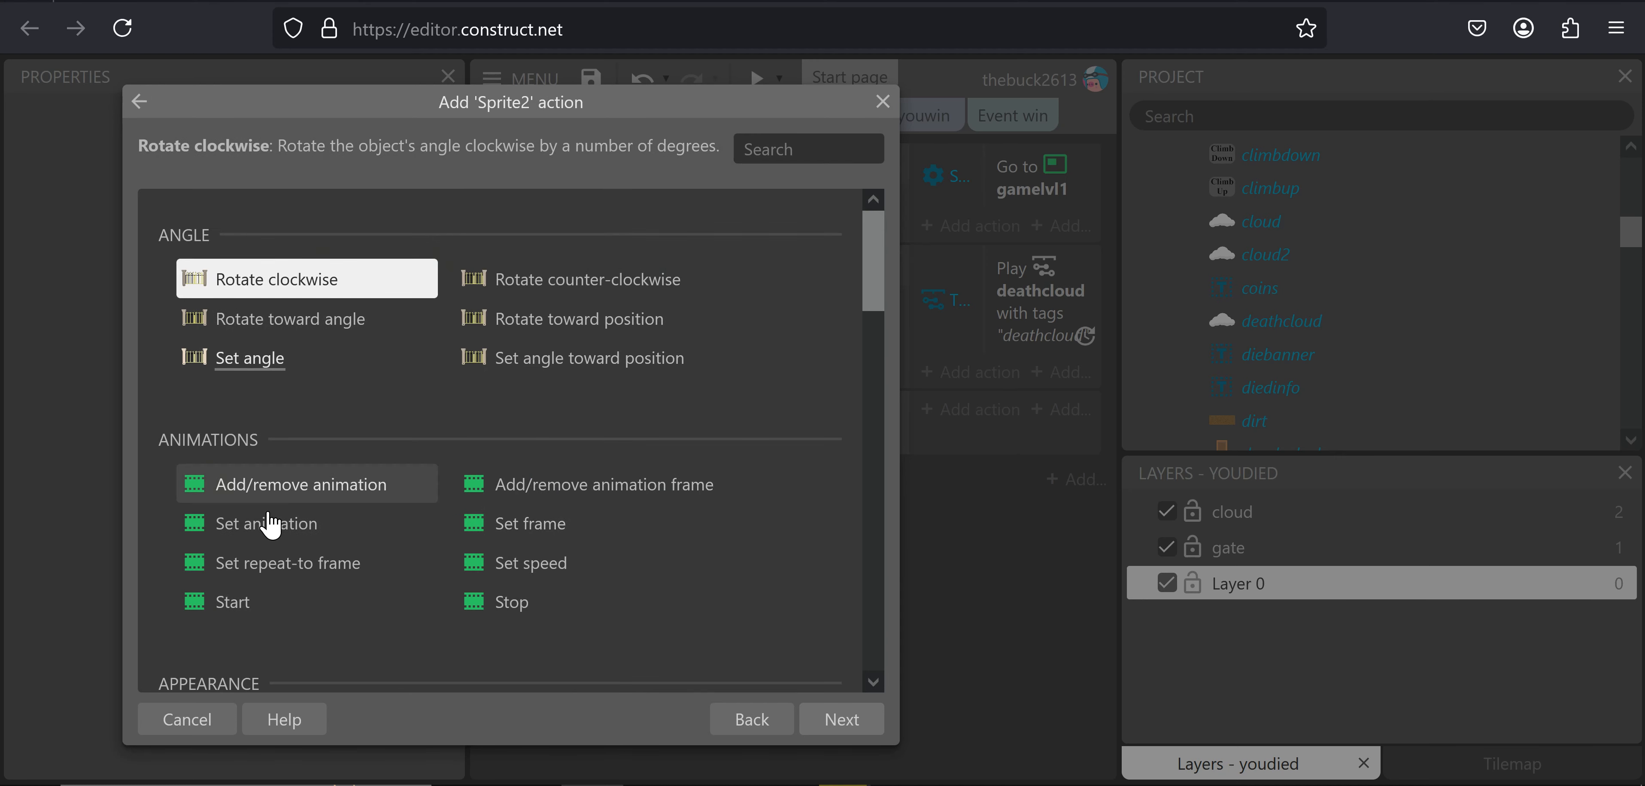
pyautogui.click(233, 602)
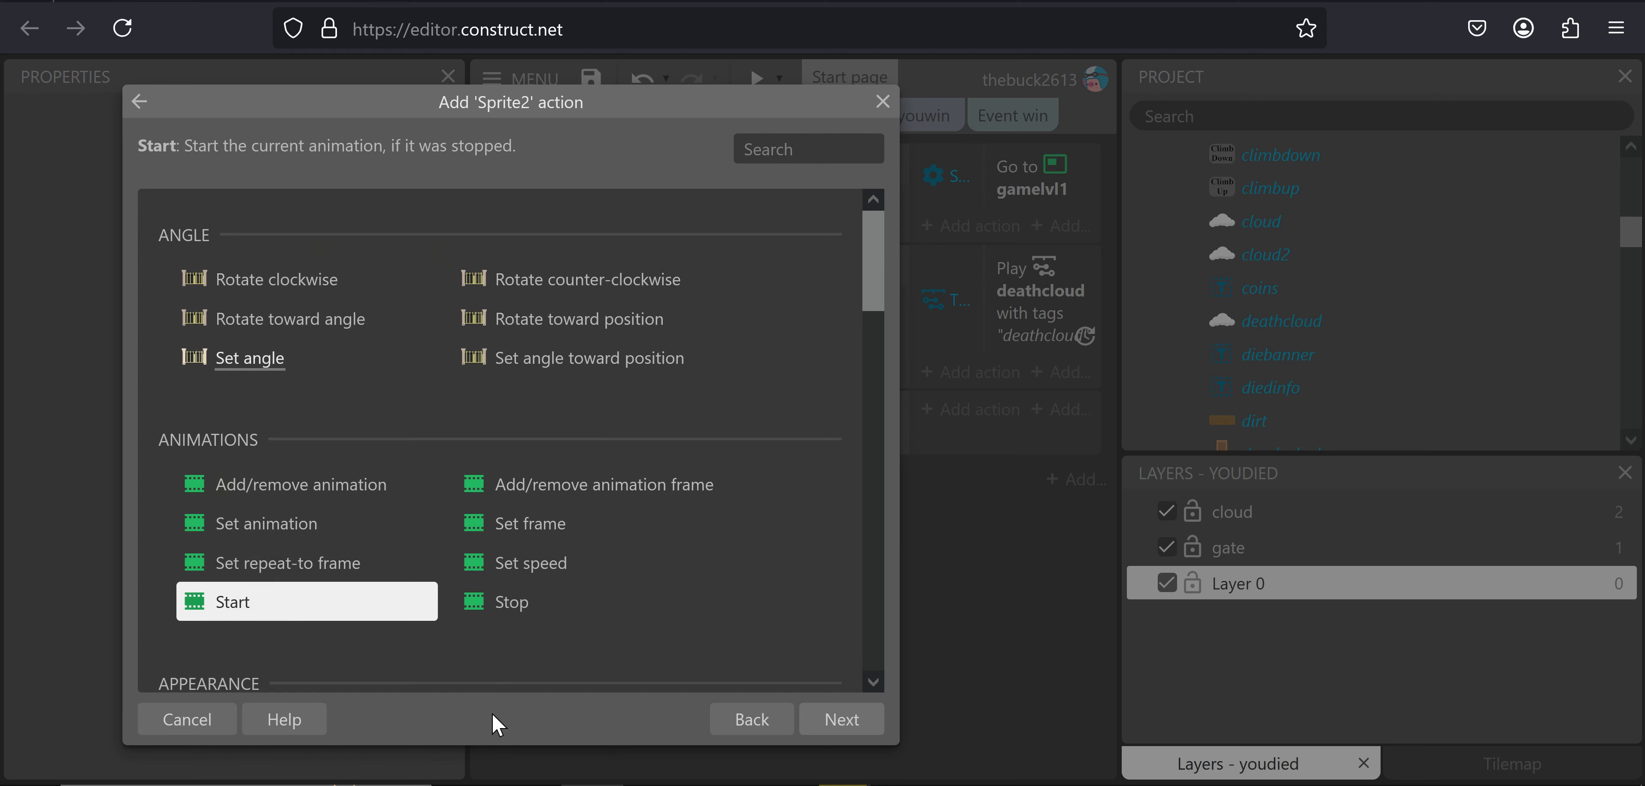
pyautogui.press('Return')
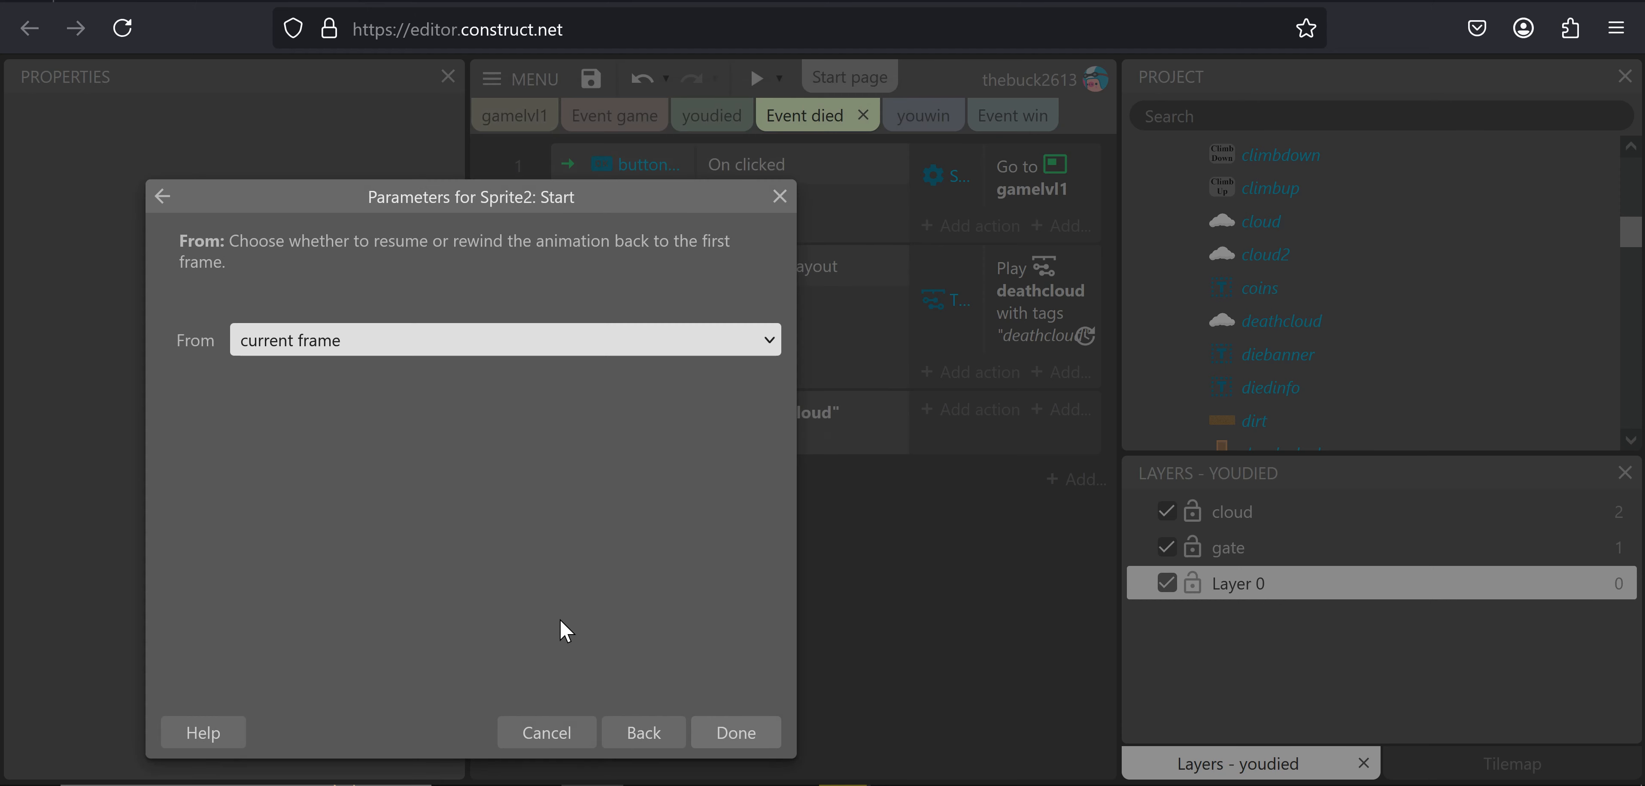
pyautogui.press('Return')
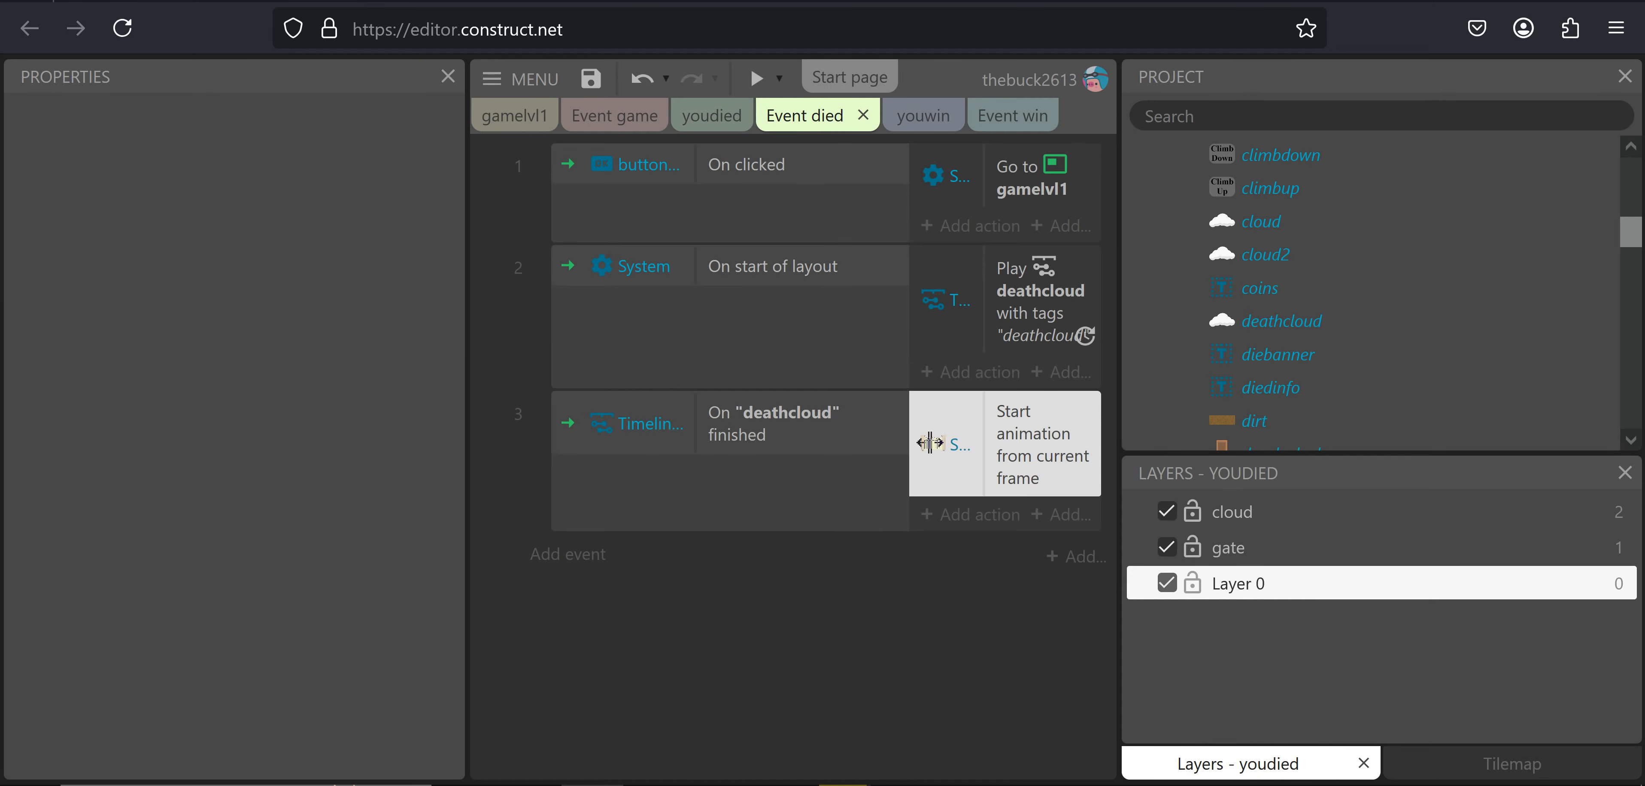
# Add a Sprite2 Set speed action with an animation speed of 5 to the deathcloud timeline's finished event
pyautogui.click(948, 516)
pyautogui.scroll(-6, 293, 348)
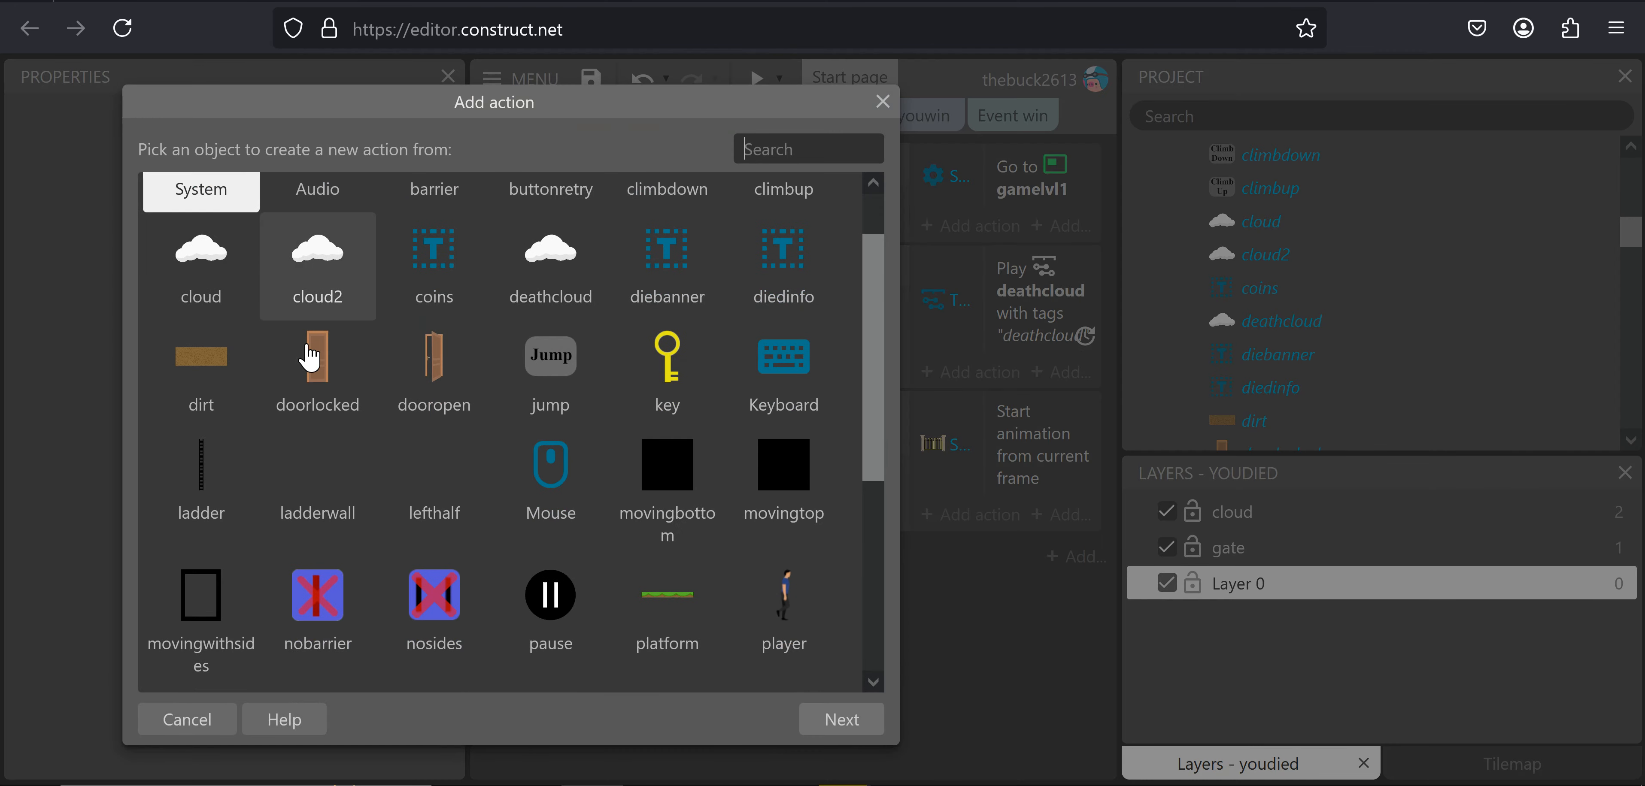
pyautogui.doubleClick(371, 495)
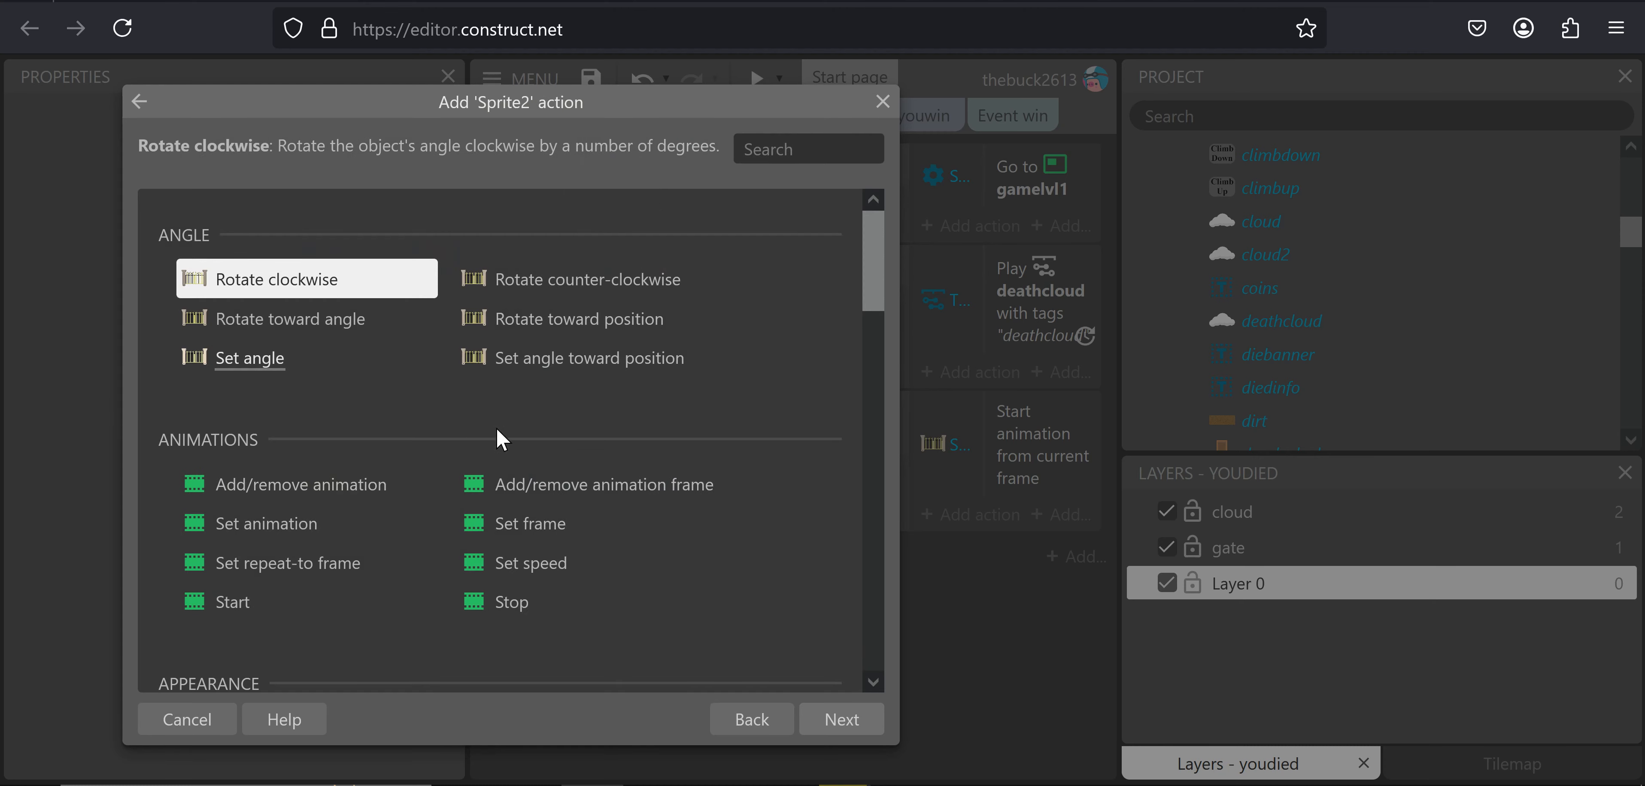
pyautogui.doubleClick(553, 570)
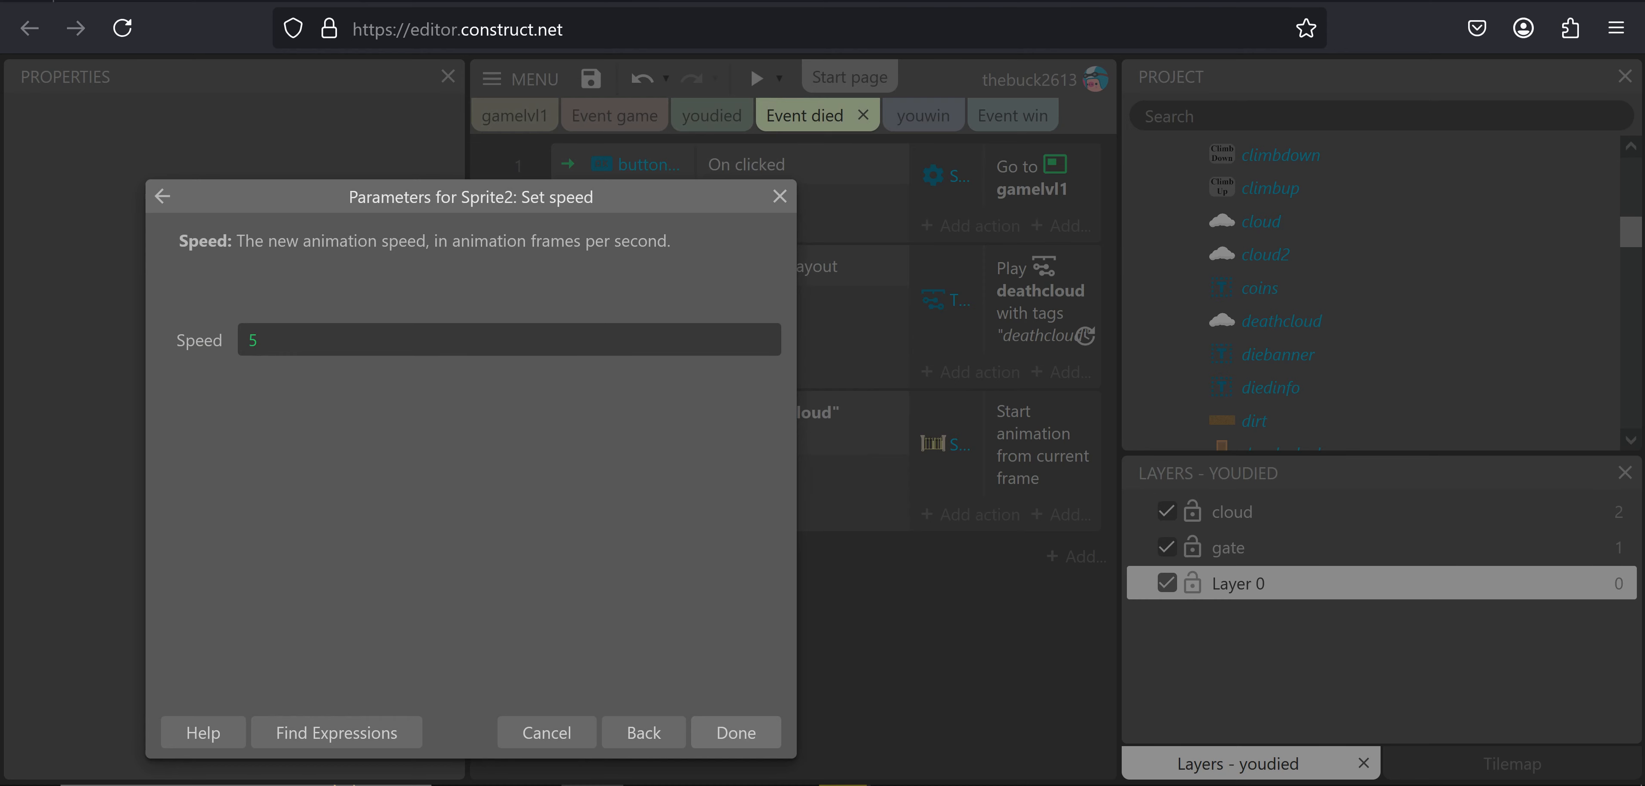
pyautogui.press('Return')
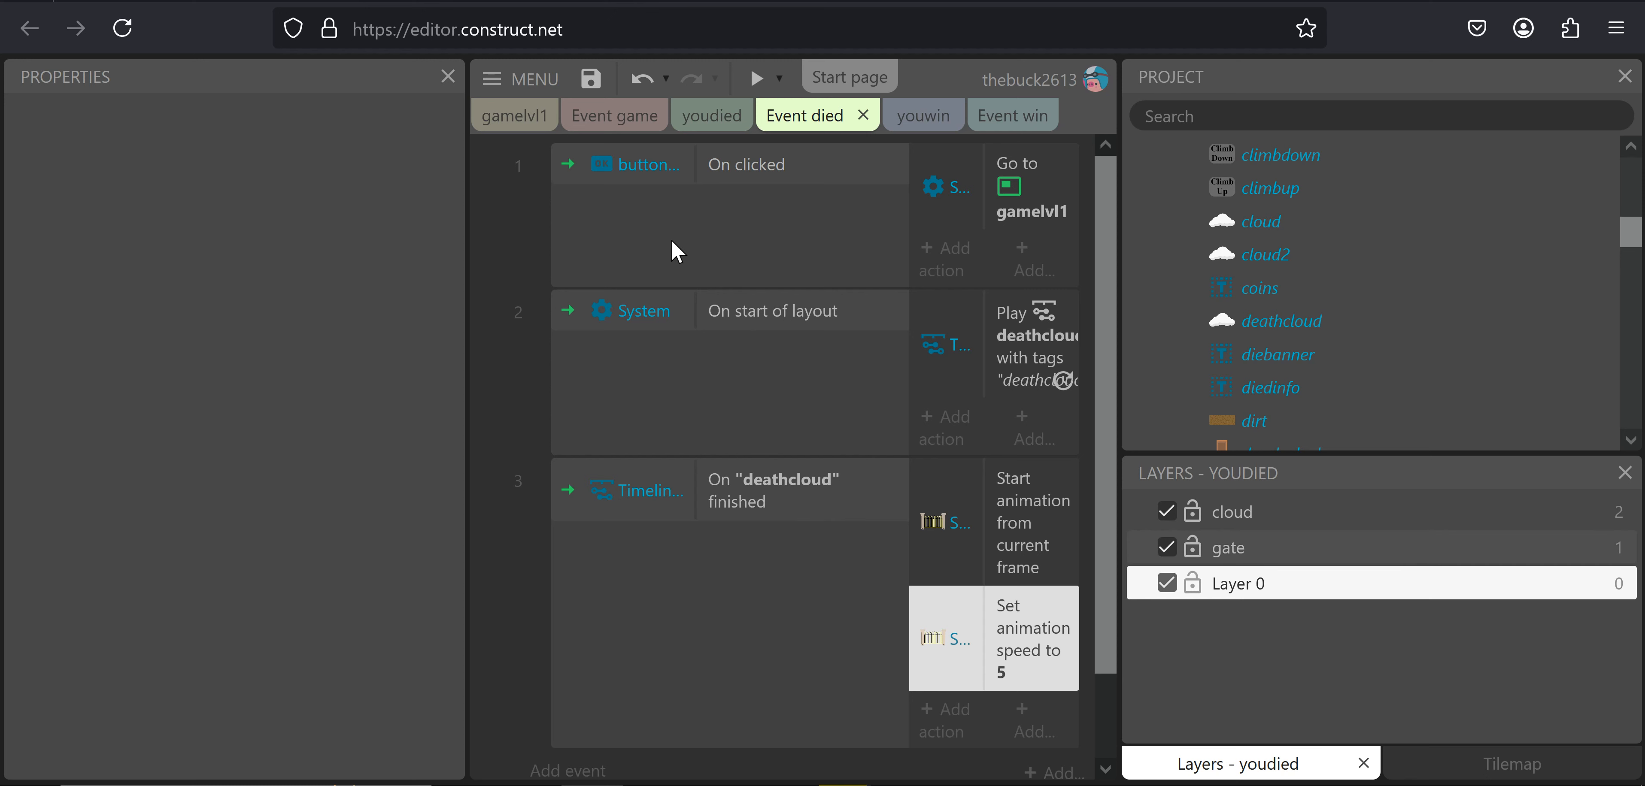
# Preview the youdied layout to check the cloud timeline and the gate animation, then close the preview
pyautogui.click(729, 139)
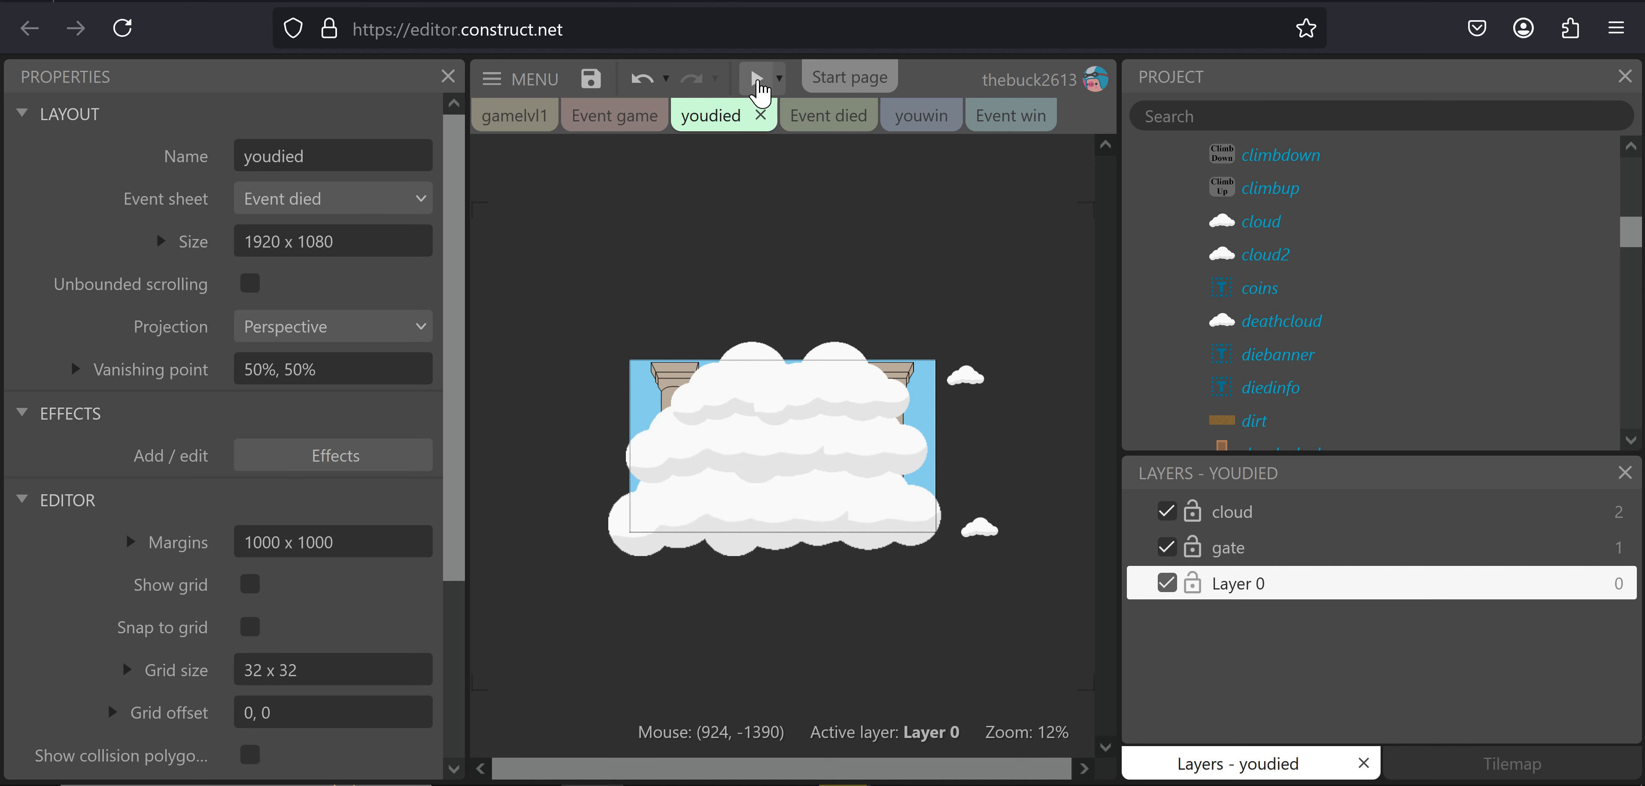
pyautogui.click(758, 85)
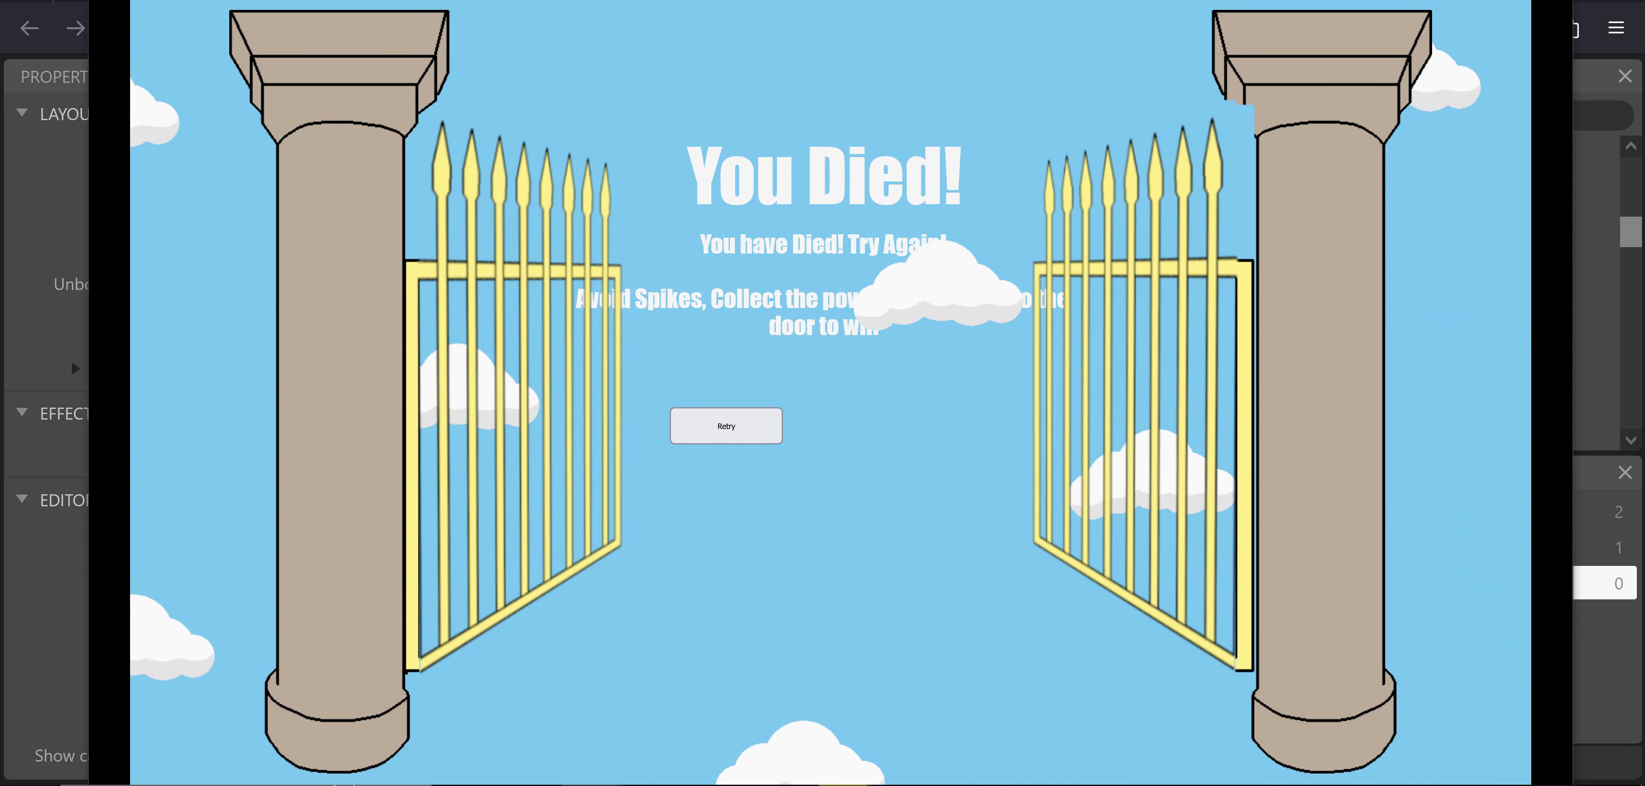
pyautogui.hotkey('alt', 'F4')
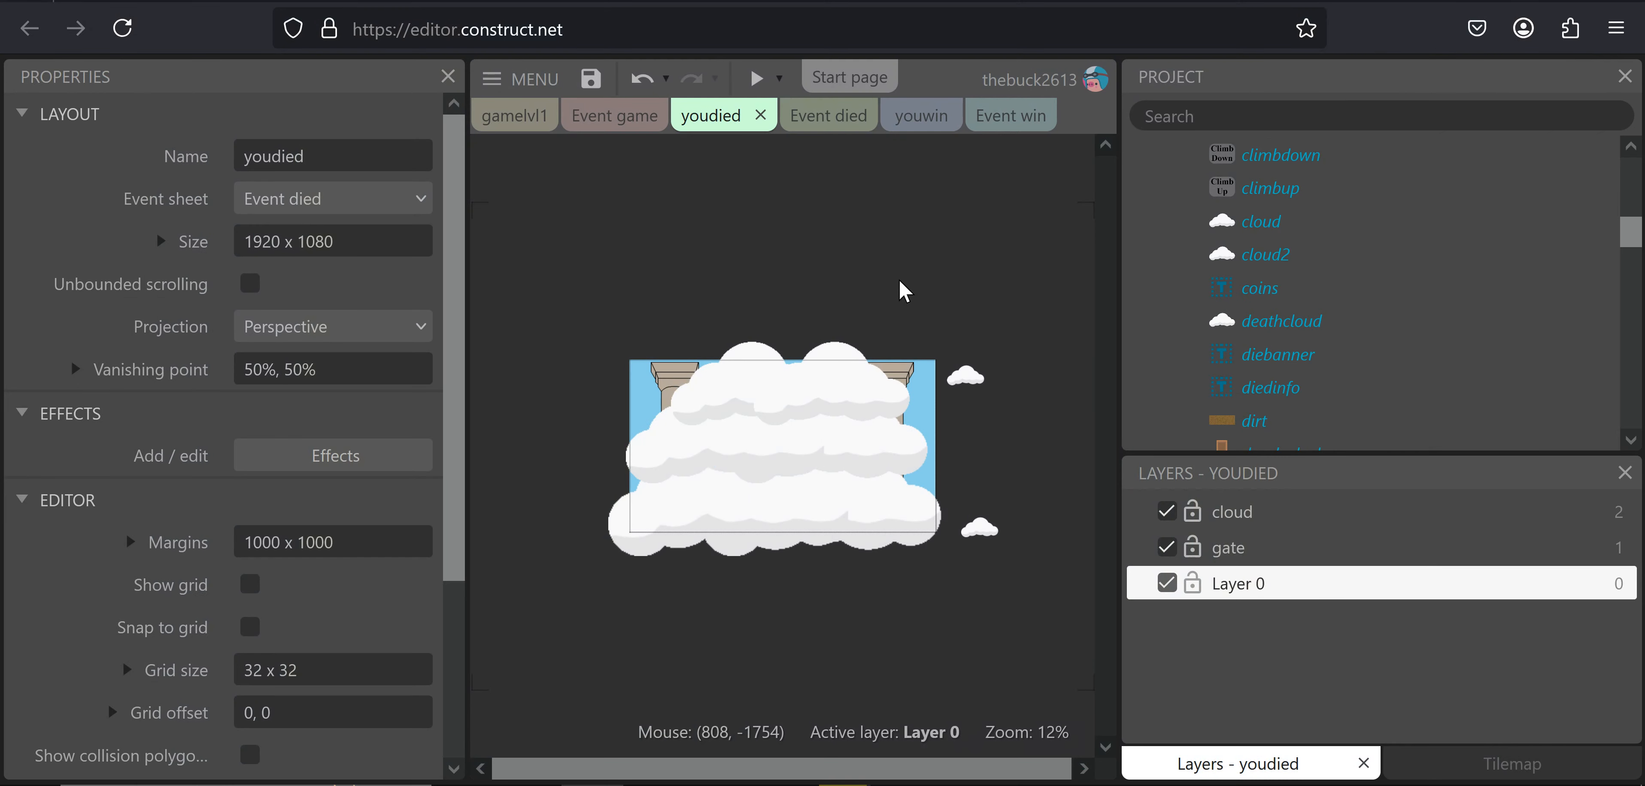
pyautogui.scroll(-2, 1300, 274)
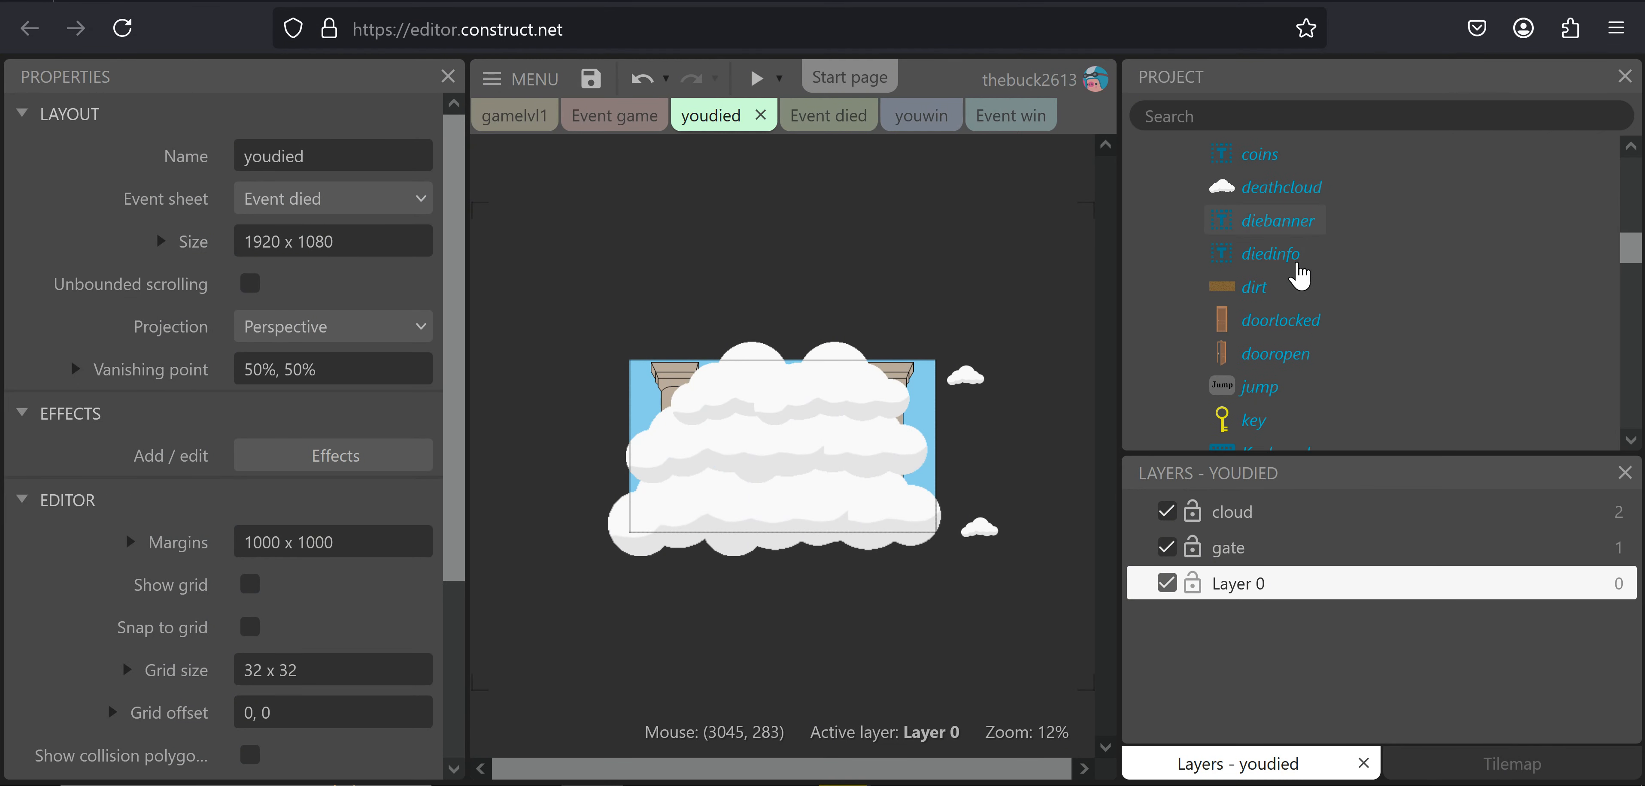
pyautogui.click(613, 116)
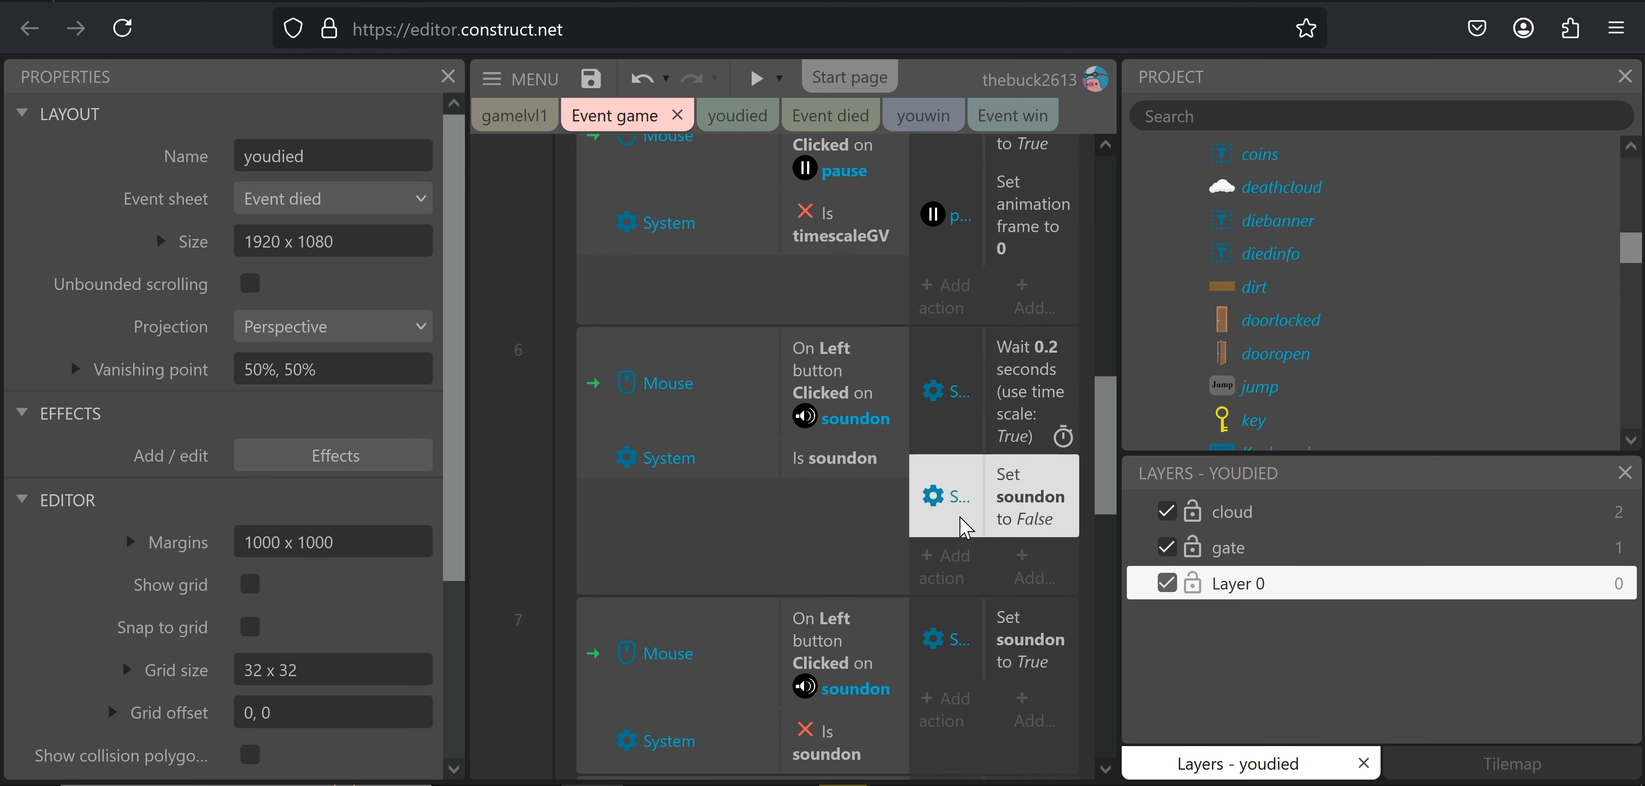
pyautogui.scroll(-5, 952, 518)
pyautogui.scroll(8, 936, 517)
# Set the Sprite2 animation speed to 2 in the Event died sheet and preview the layout
pyautogui.click(859, 115)
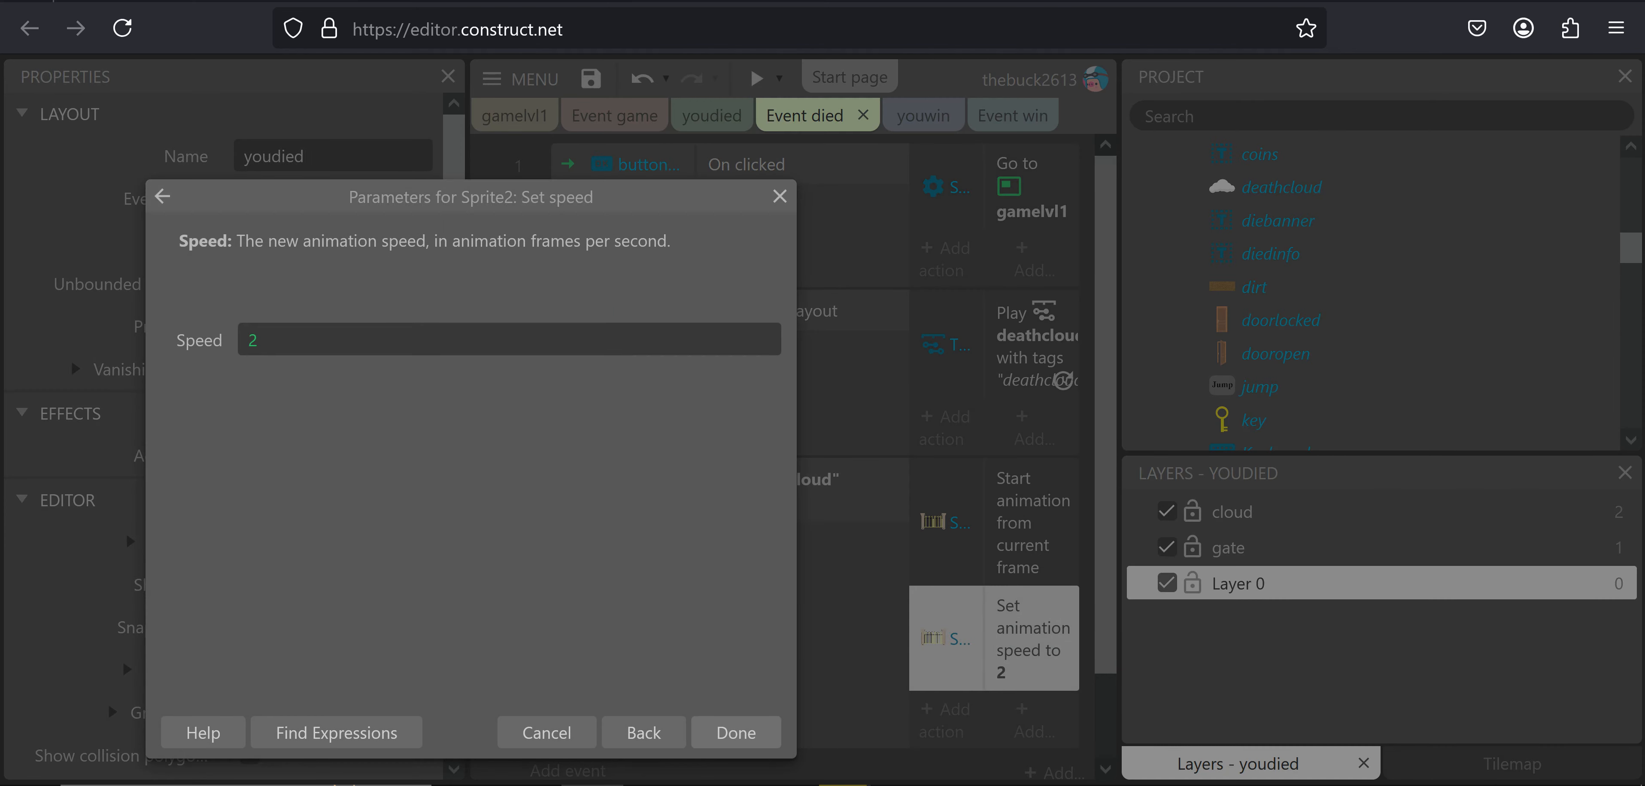
pyautogui.press('Return')
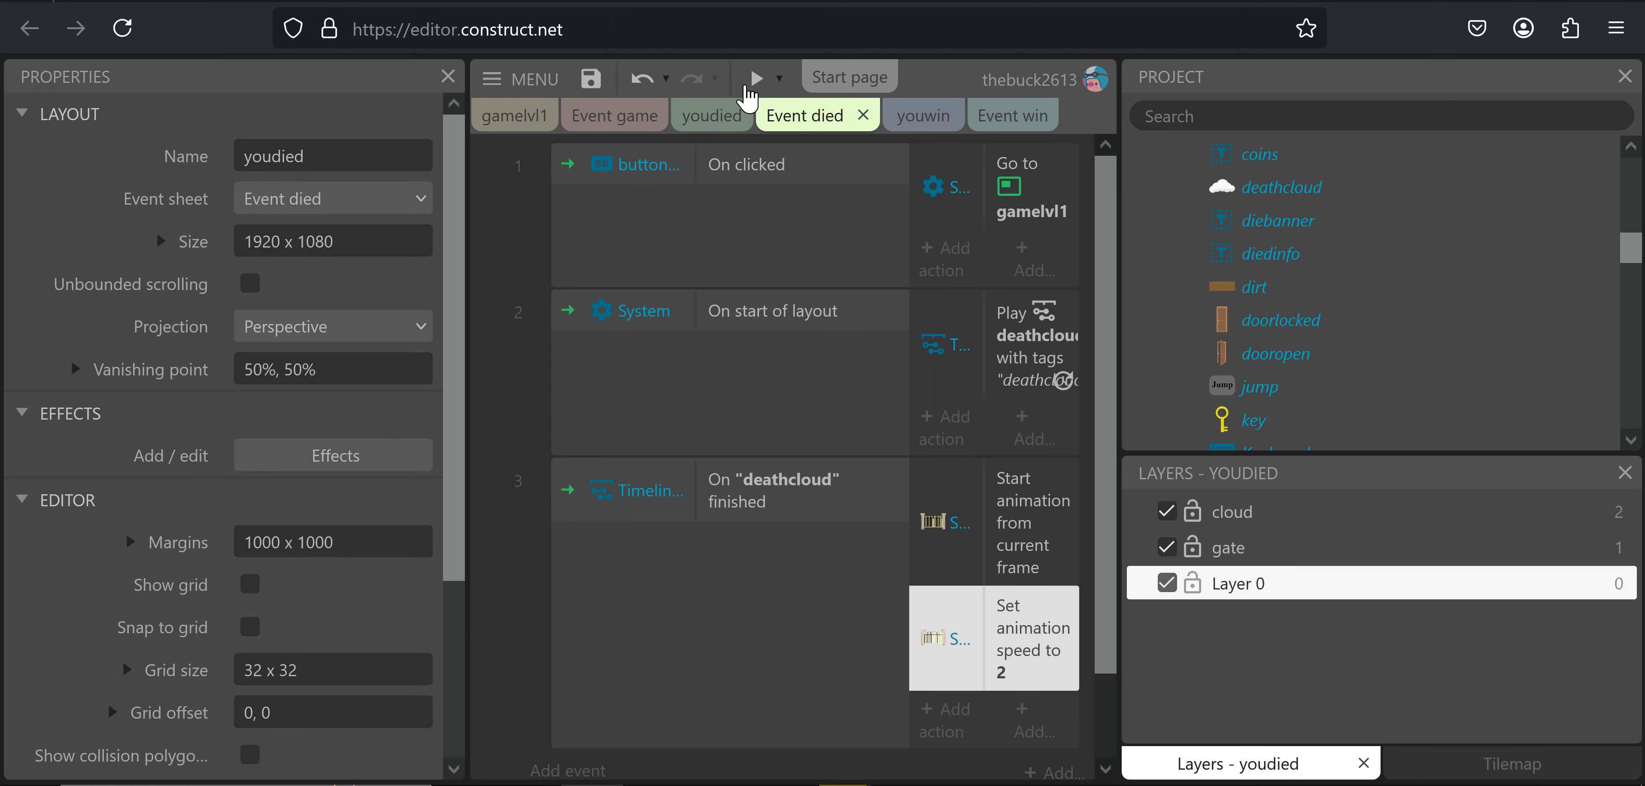
pyautogui.click(756, 78)
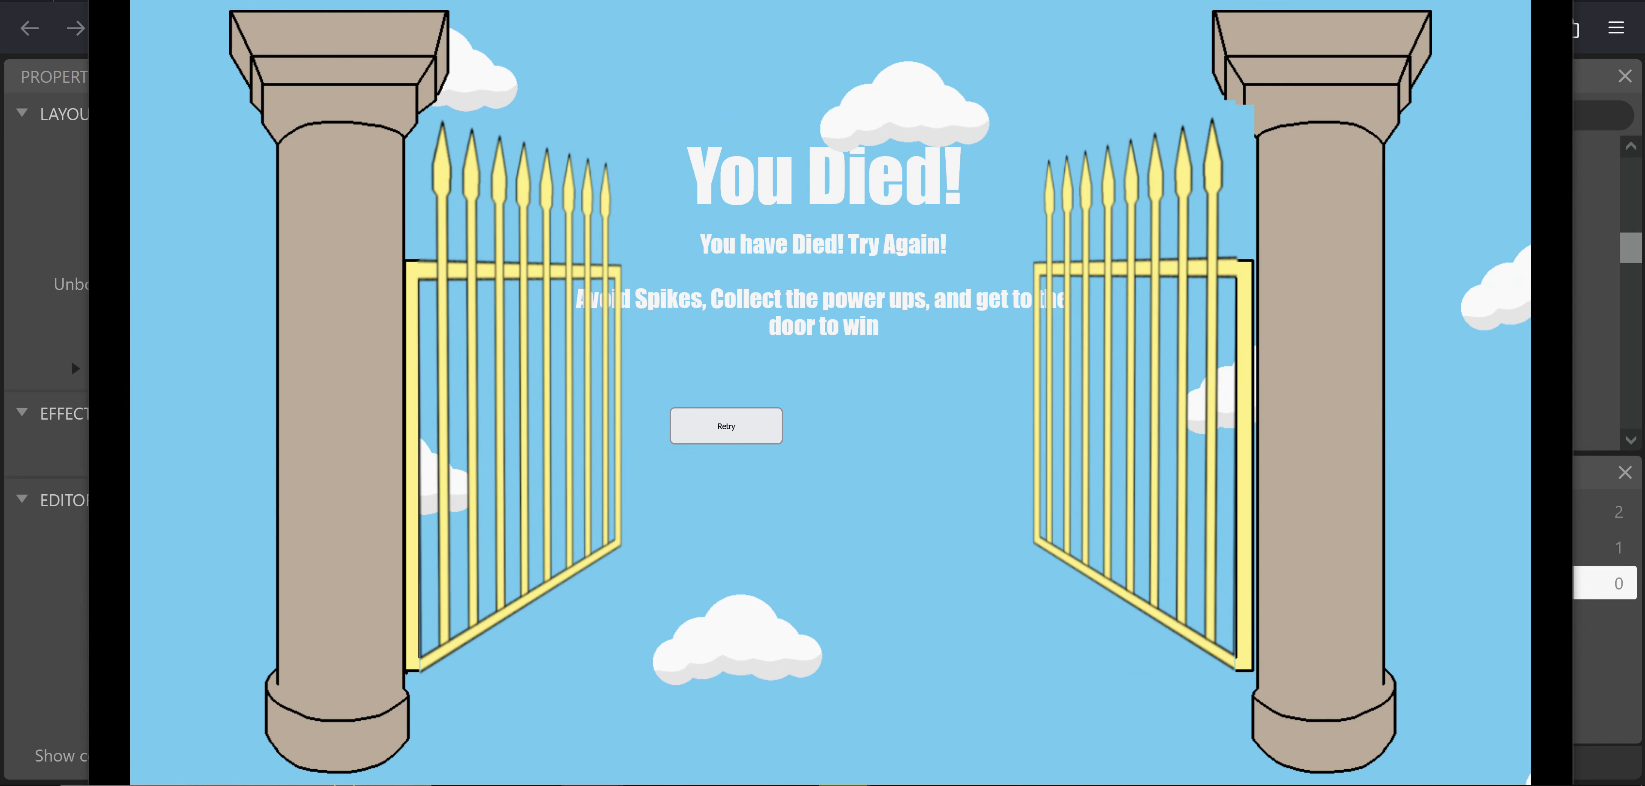
pyautogui.click(1553, 2)
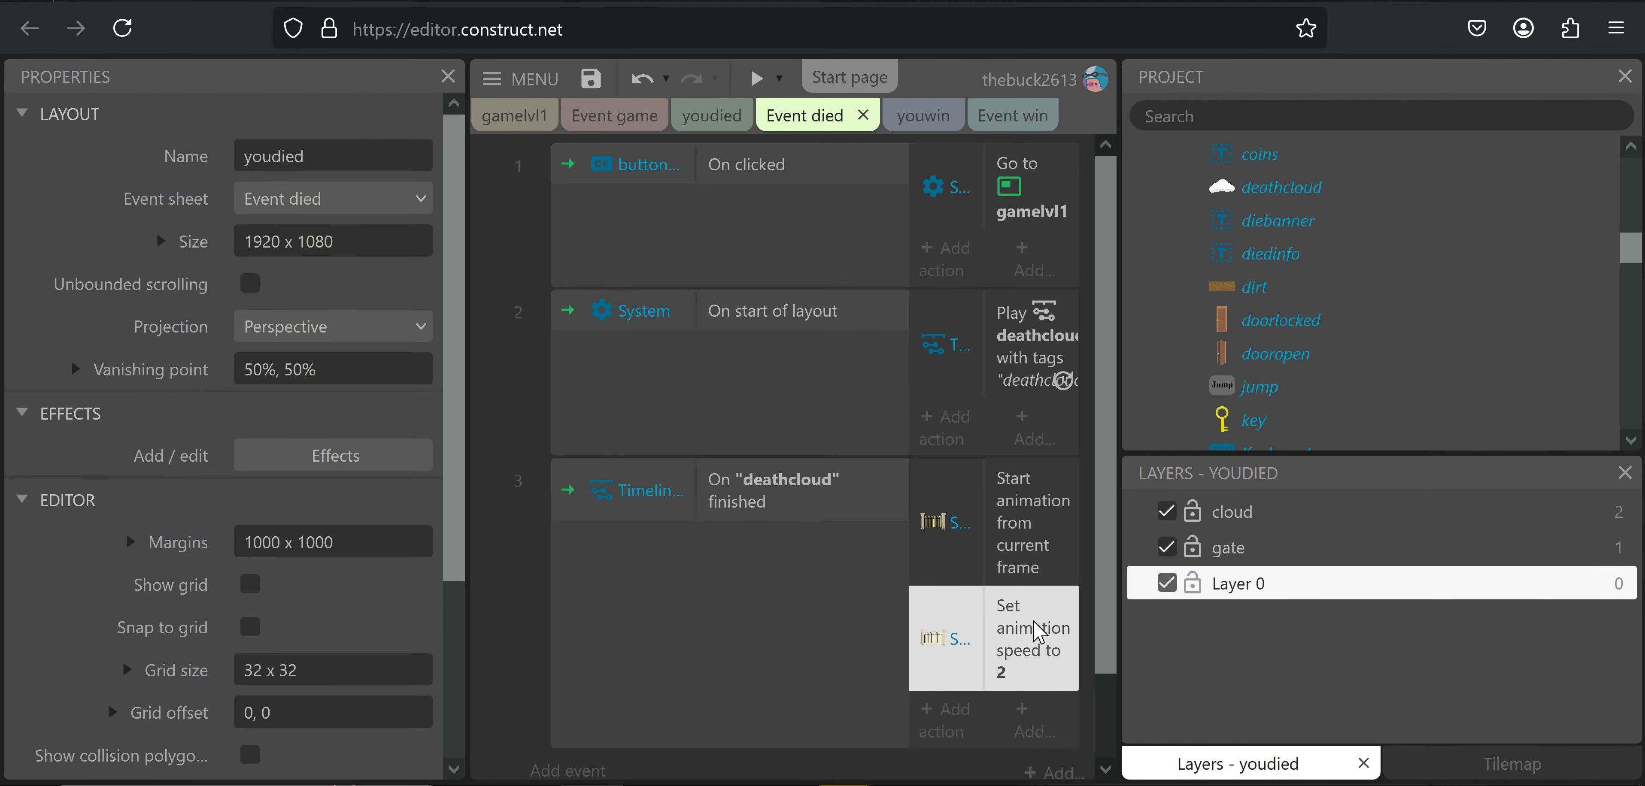
# Set the Sprite2 animation speed to 4 and preview the layout to check the gate
pyautogui.doubleClick(1036, 631)
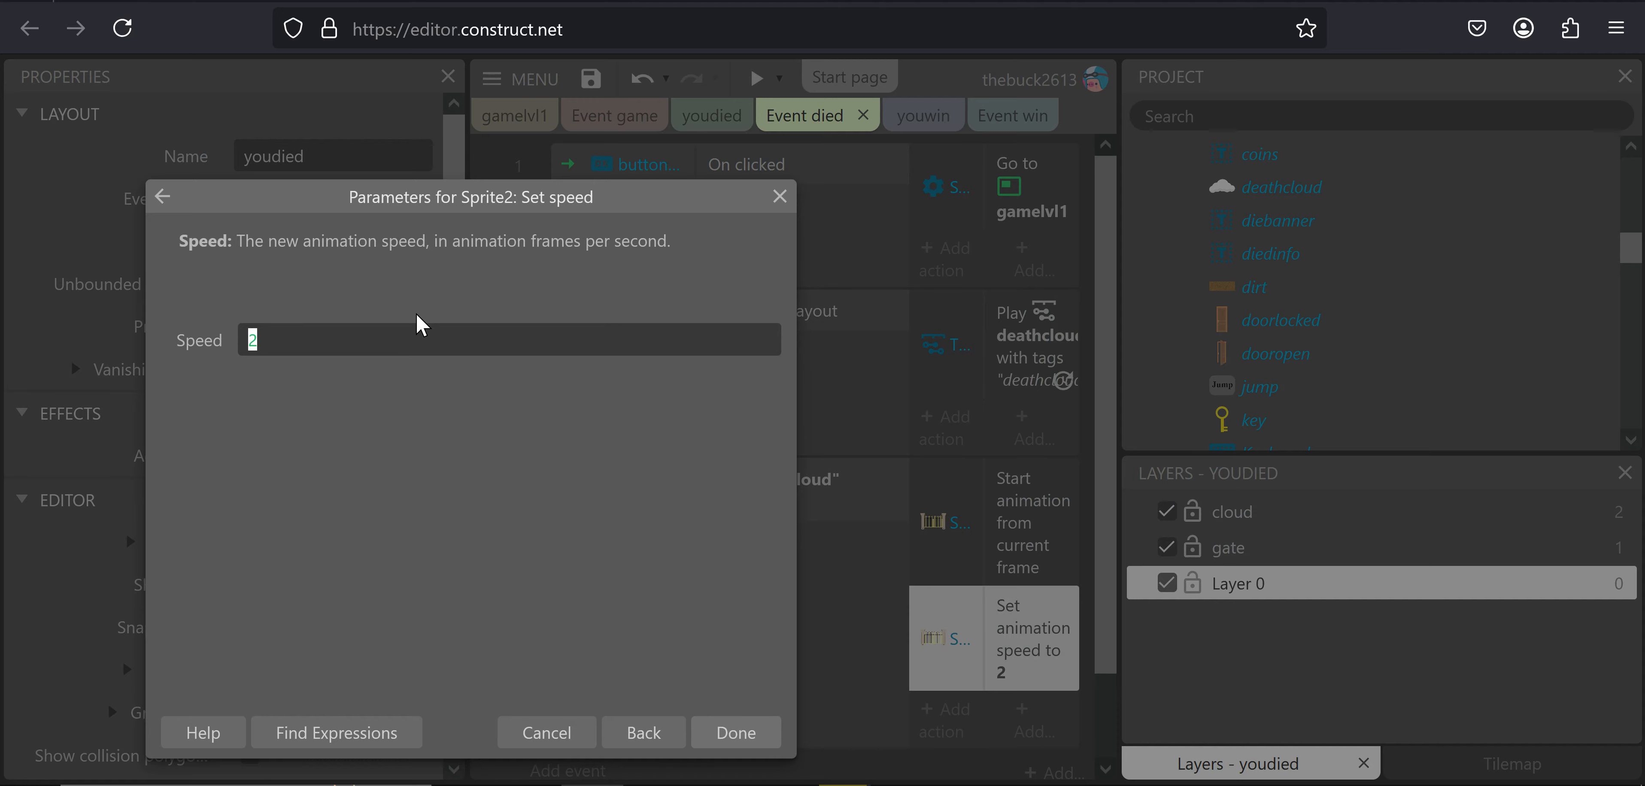
pyautogui.write('4')
pyautogui.press('Return')
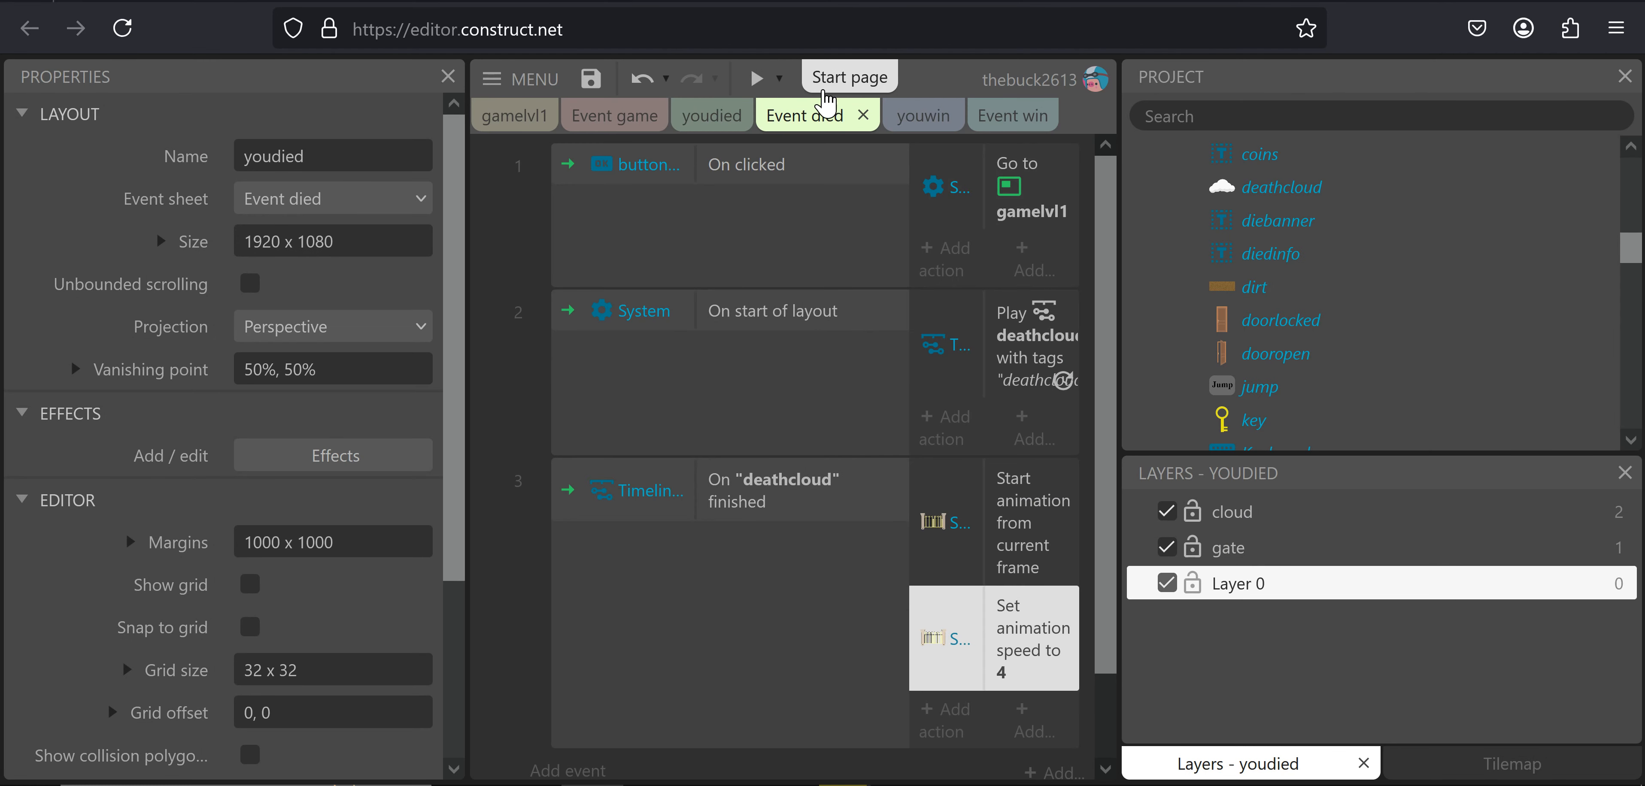
pyautogui.click(757, 77)
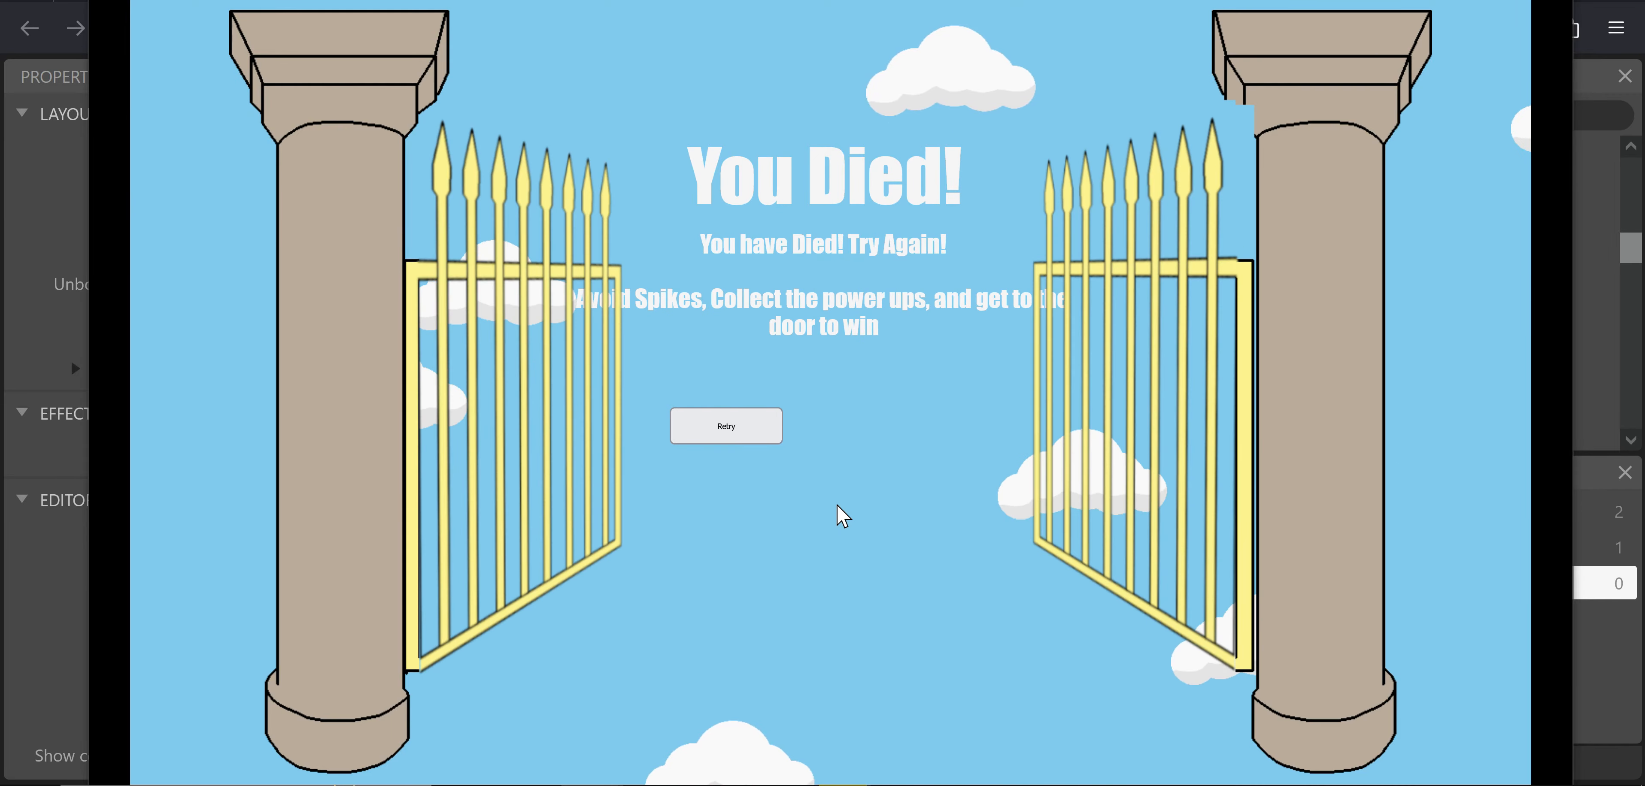
pyautogui.hotkey('alt', 'F4')
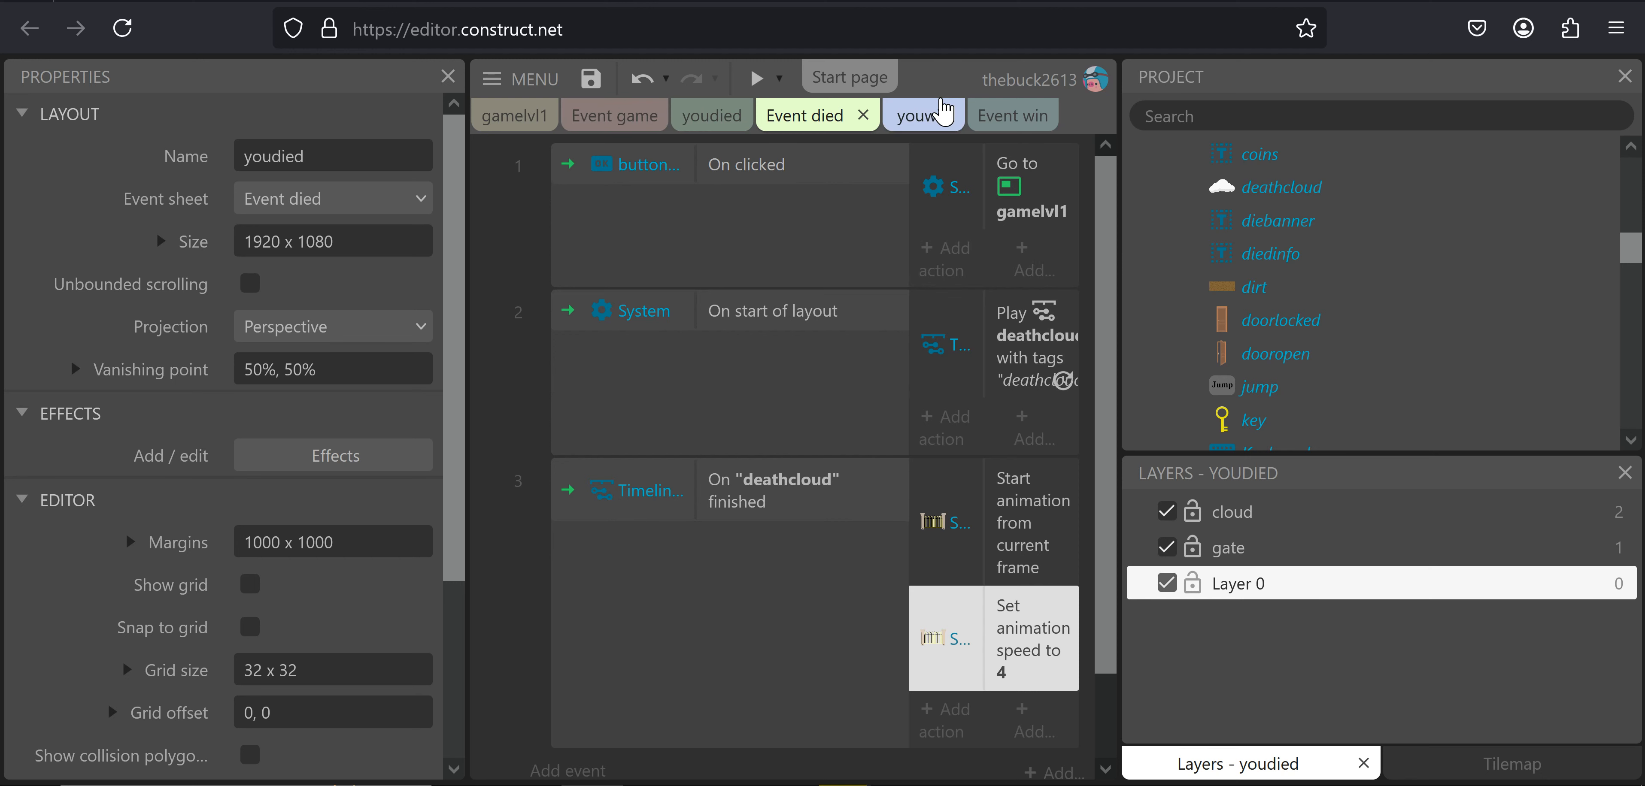
# Hide the cloud layer in the youdied layout and make the gate layer active, leaving it shown
pyautogui.click(712, 115)
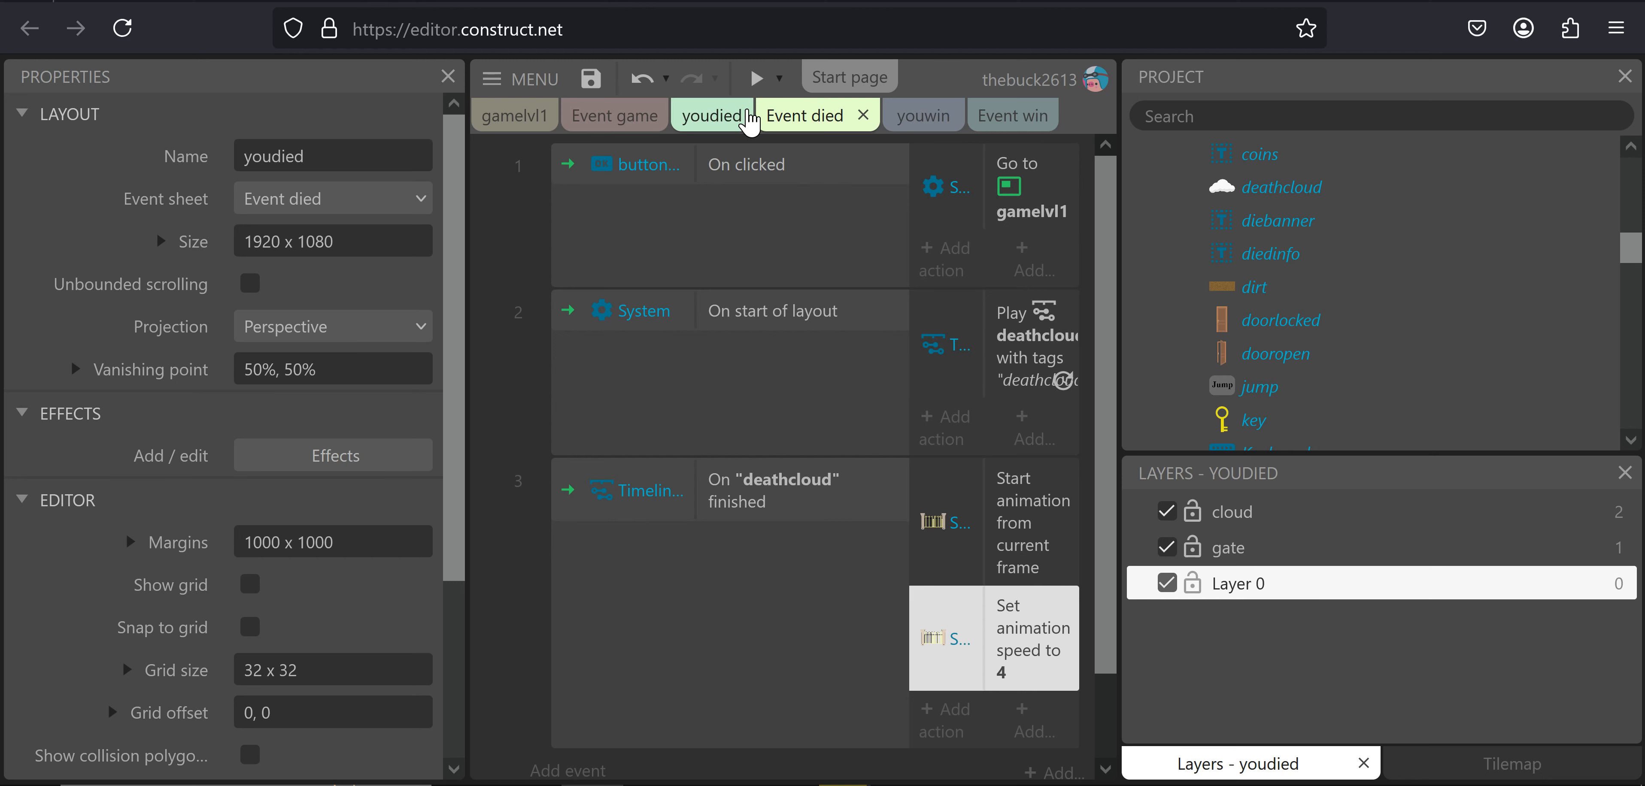
pyautogui.click(856, 514)
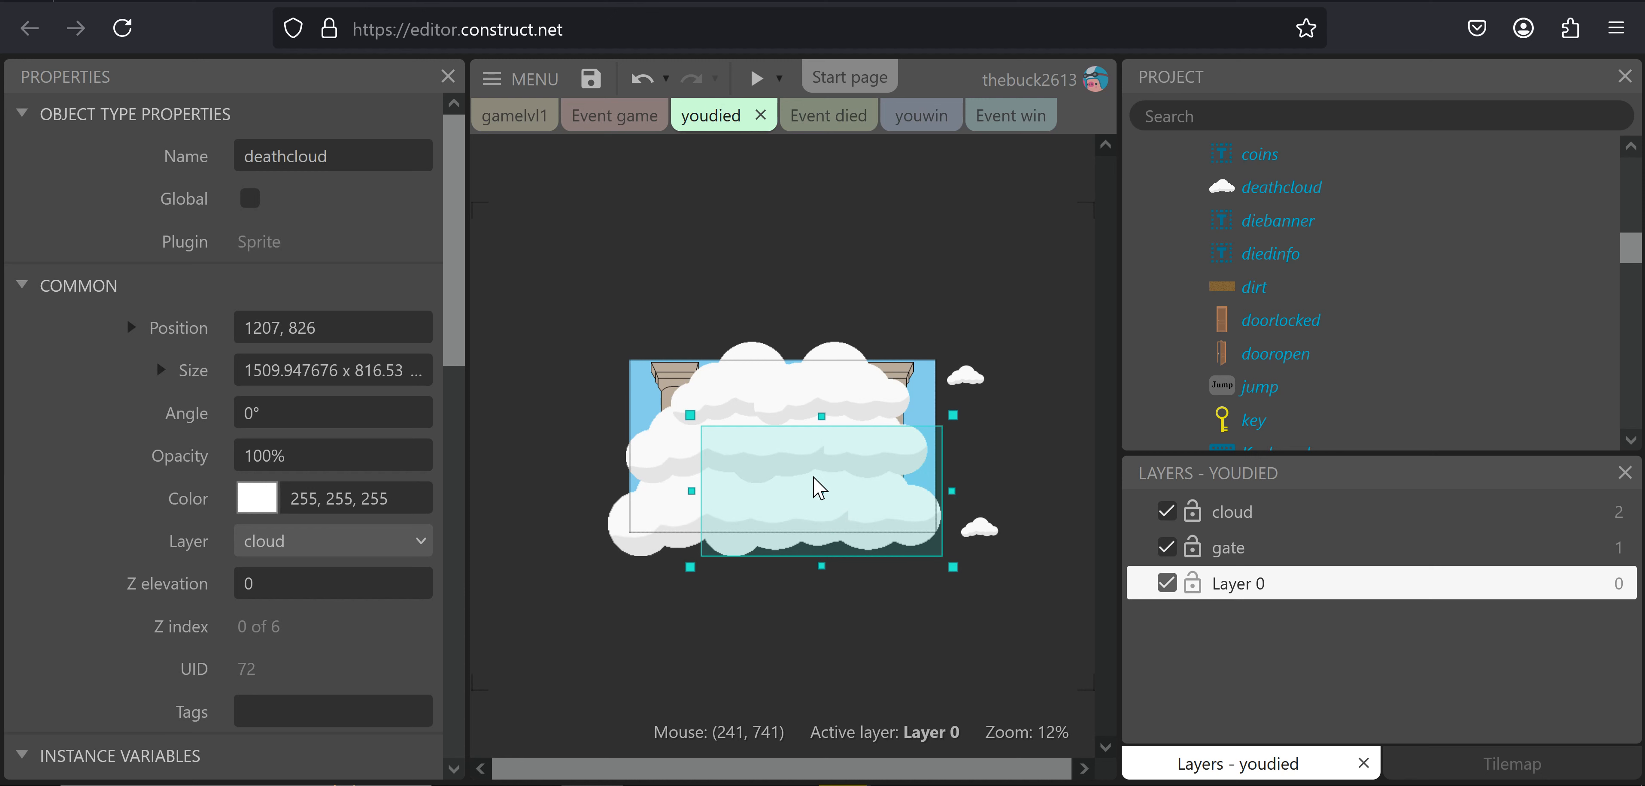
pyautogui.click(1164, 514)
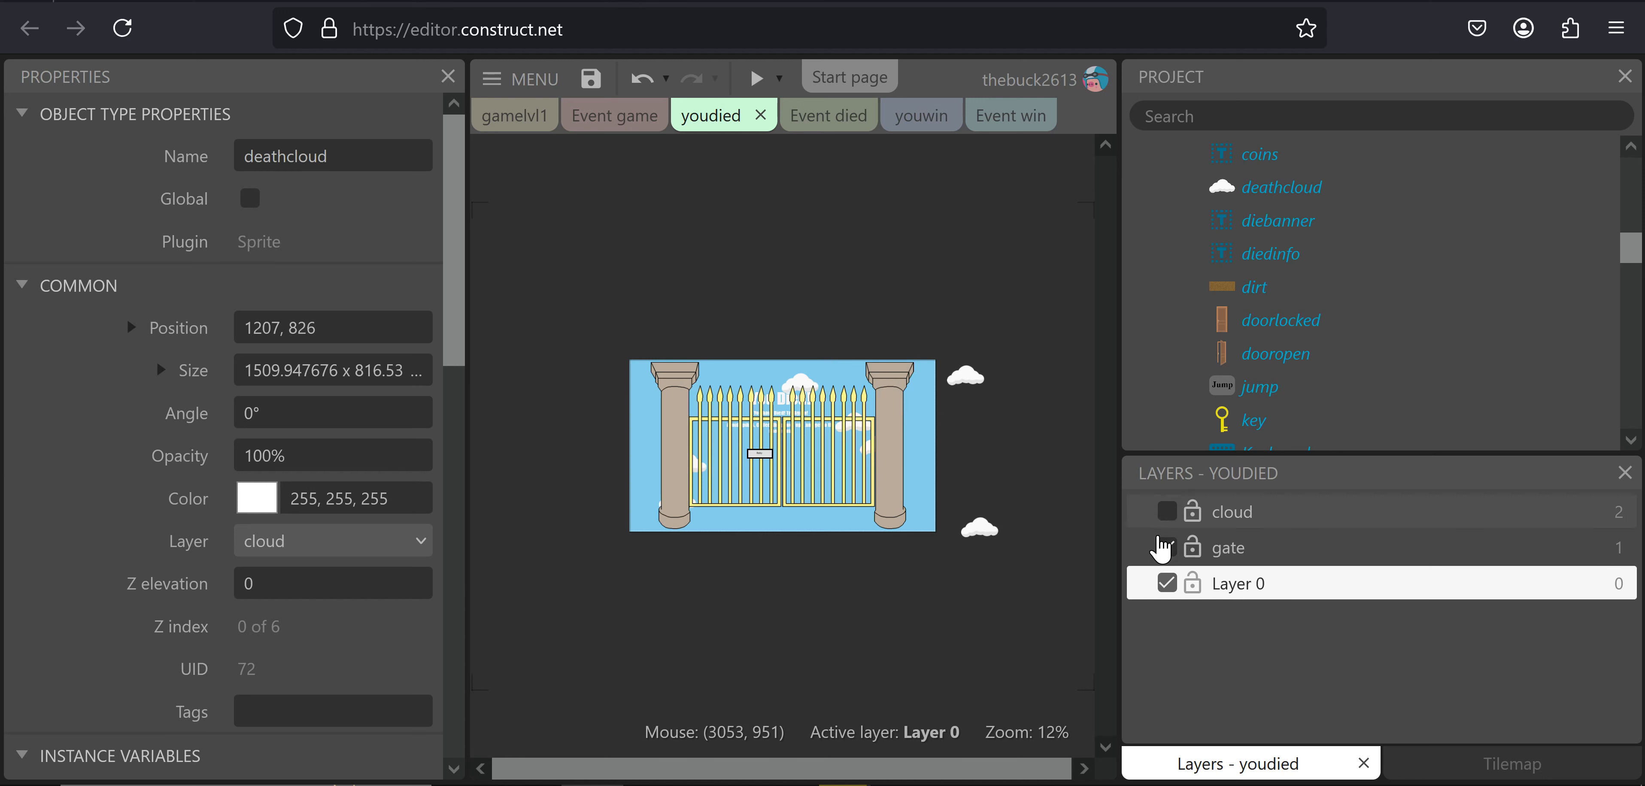
pyautogui.click(1171, 559)
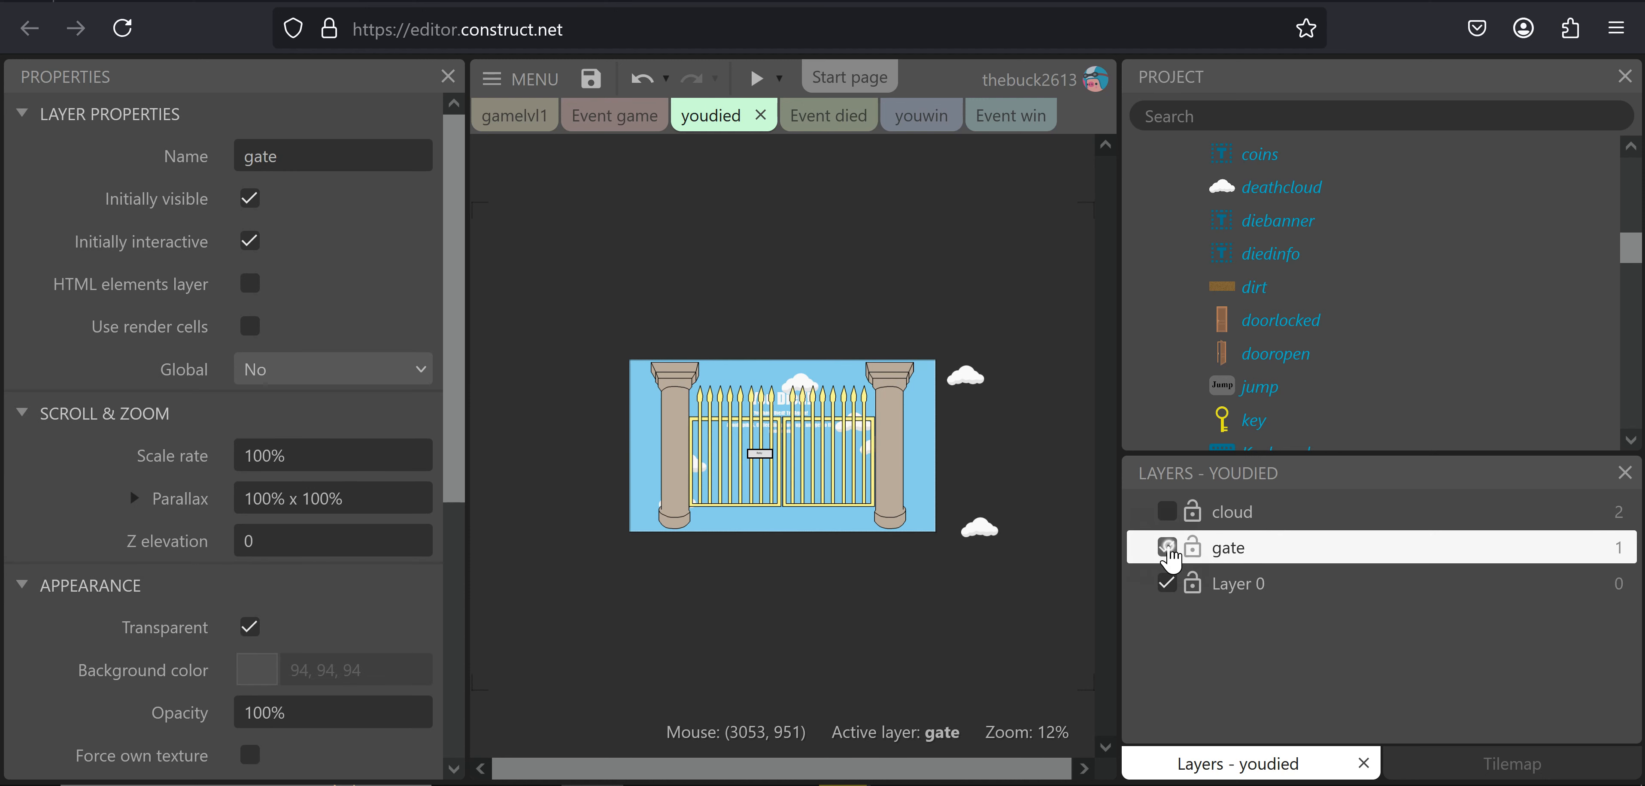
pyautogui.click(1168, 551)
# Move all cloud2 sprites of the youdied layout from Layer 0 to the cloud layer
pyautogui.scroll(6, 1267, 322)
pyautogui.scroll(-2, 1249, 324)
pyautogui.click(980, 525)
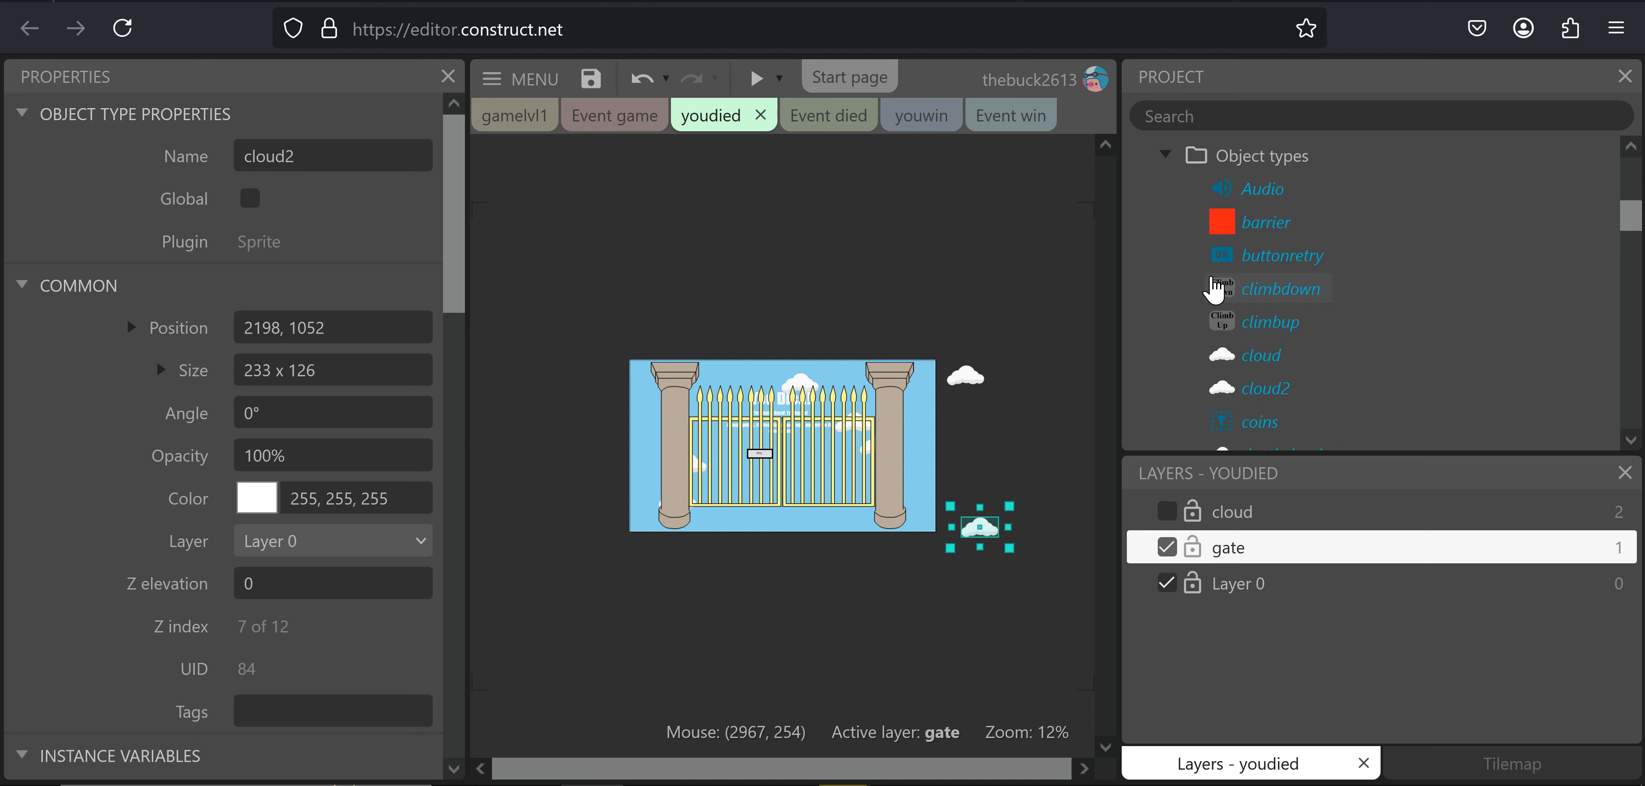
pyautogui.click(1251, 356)
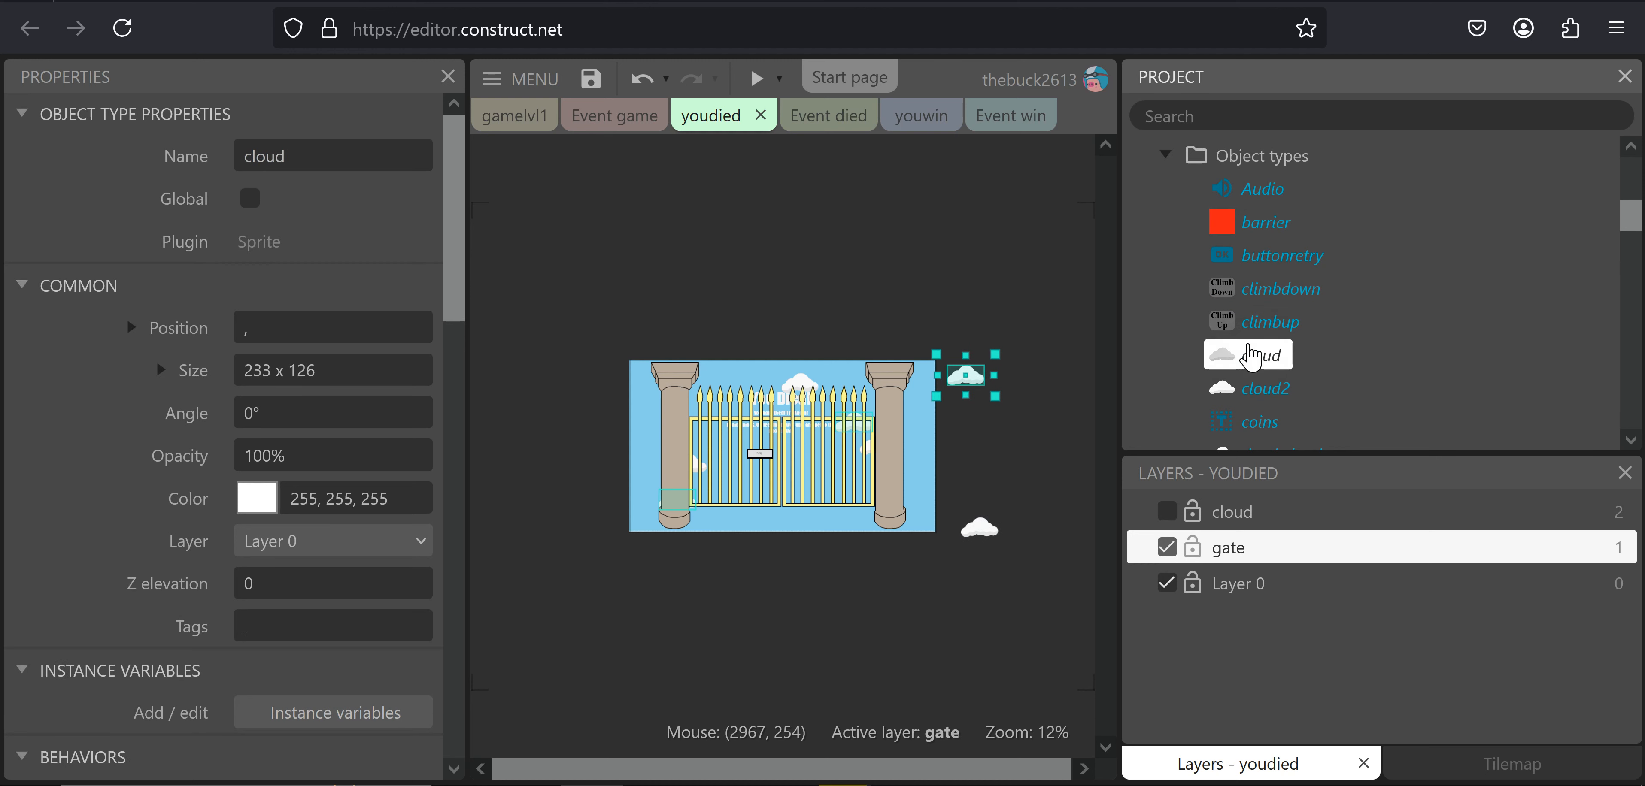
pyautogui.click(1250, 389)
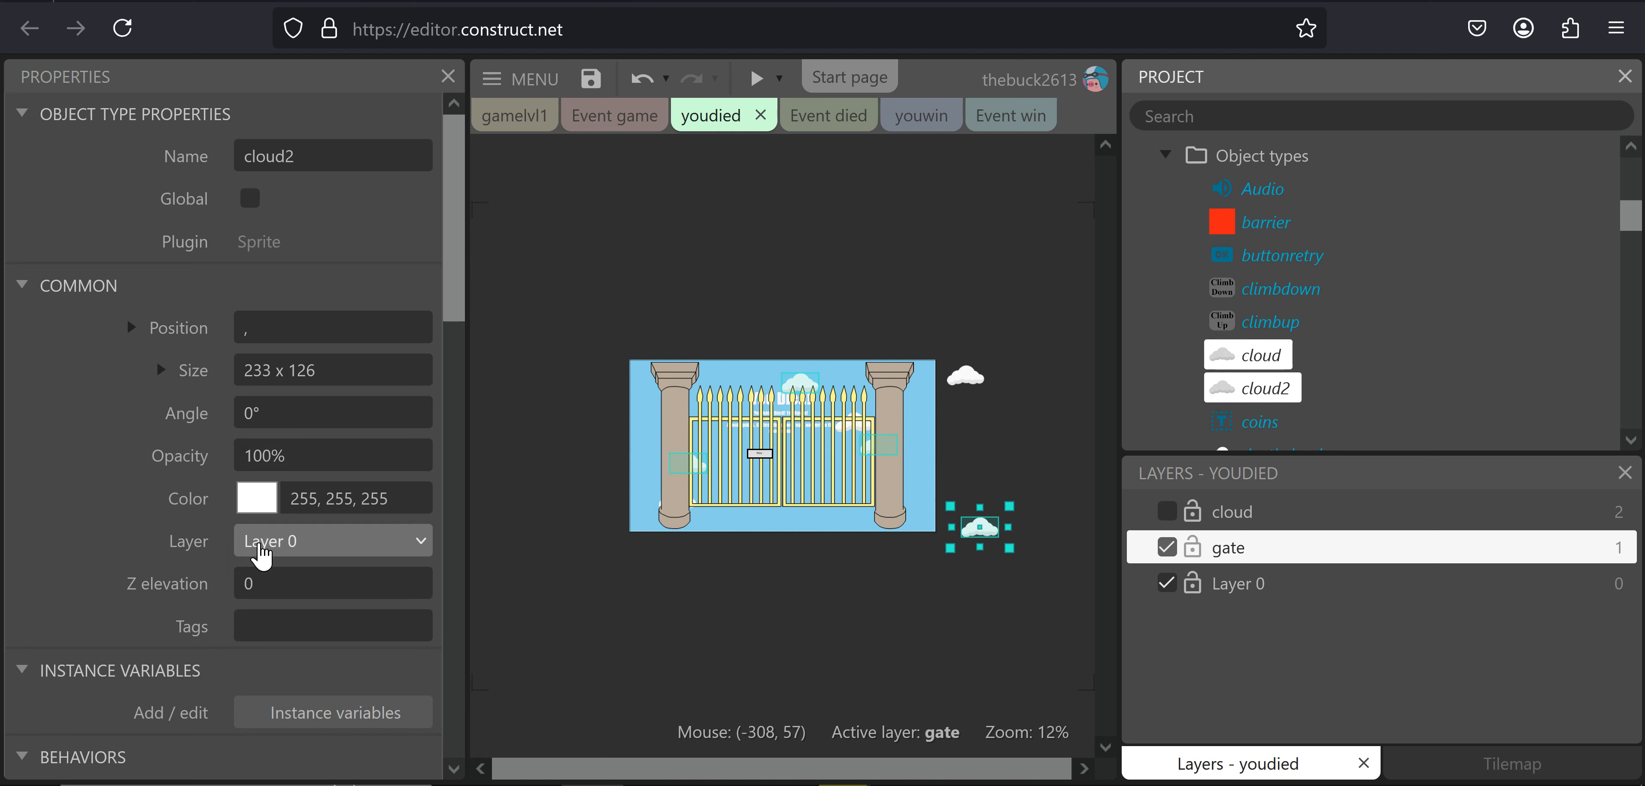
pyautogui.click(300, 542)
pyautogui.click(271, 581)
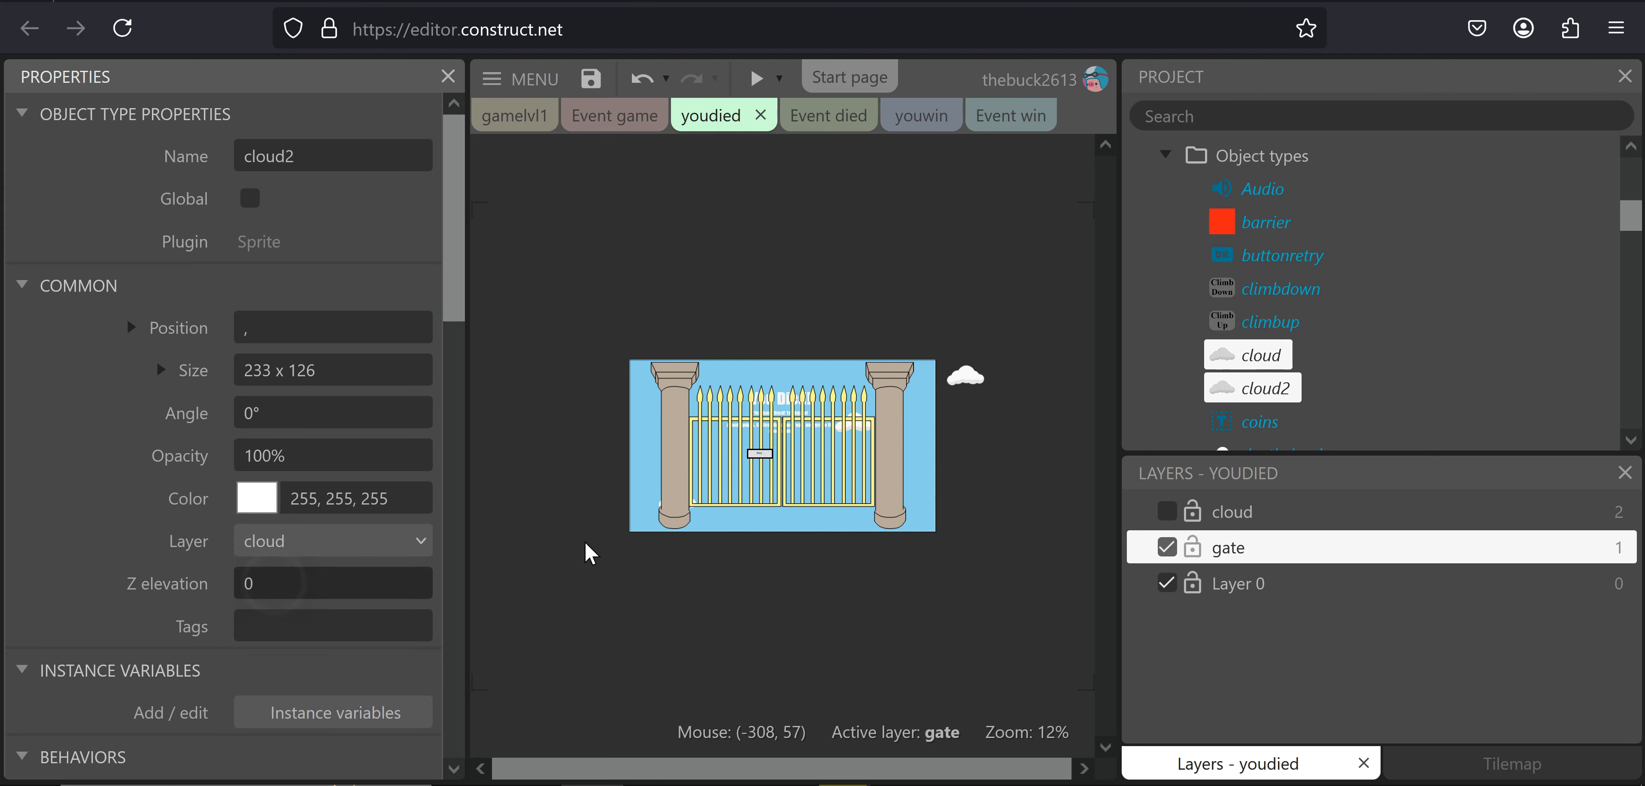
# Try to select the cloud sprite outside the layout together with the cloud sprite behind the gate
pyautogui.click(966, 375)
pyautogui.moveTo(988, 401); pyautogui.dragTo(992, 403)
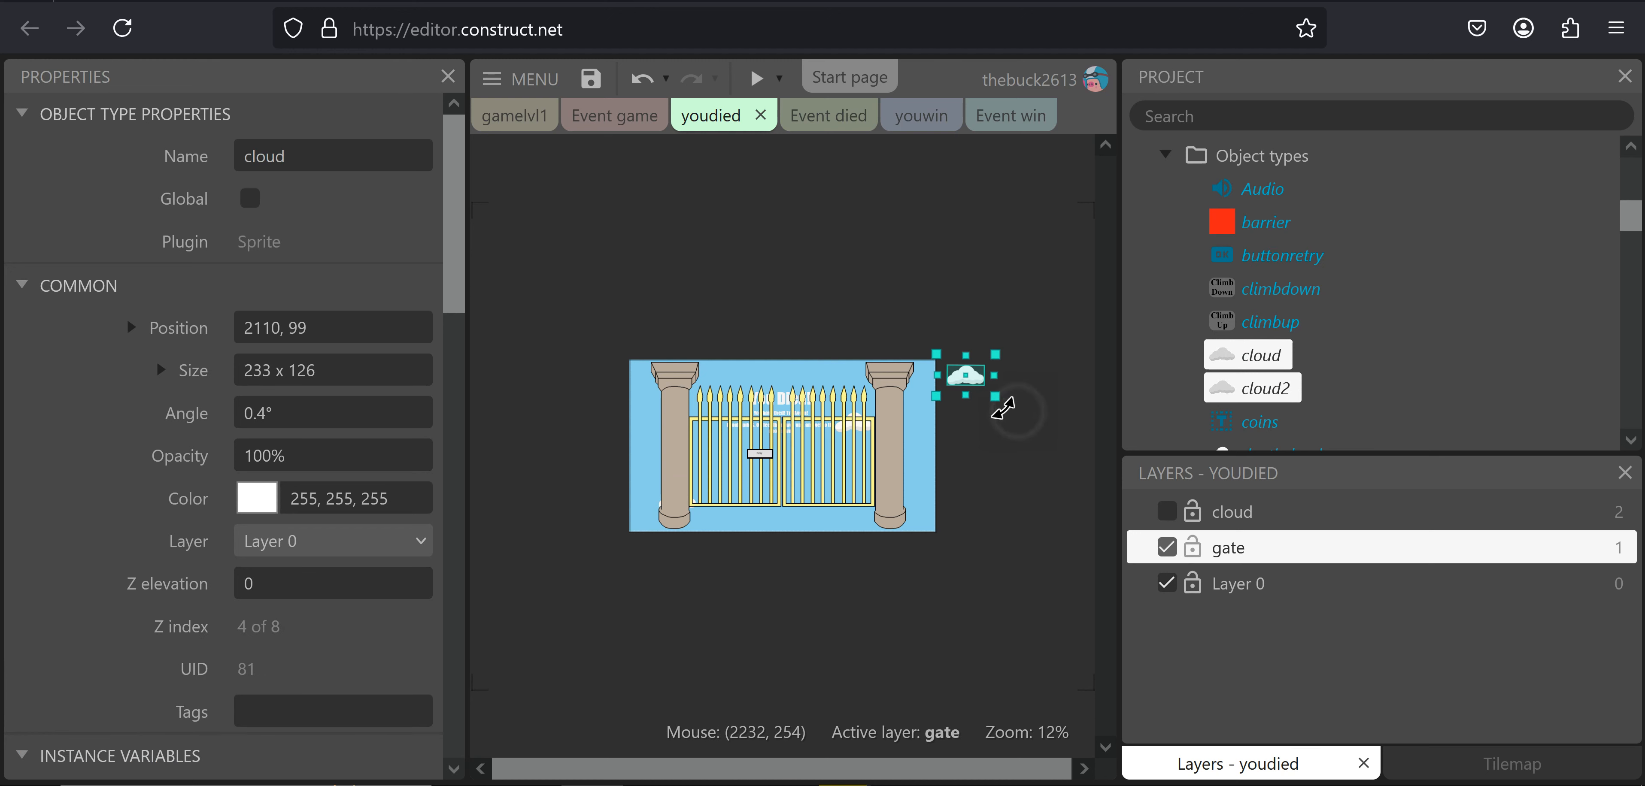
pyautogui.click(1000, 500)
pyautogui.click(963, 378)
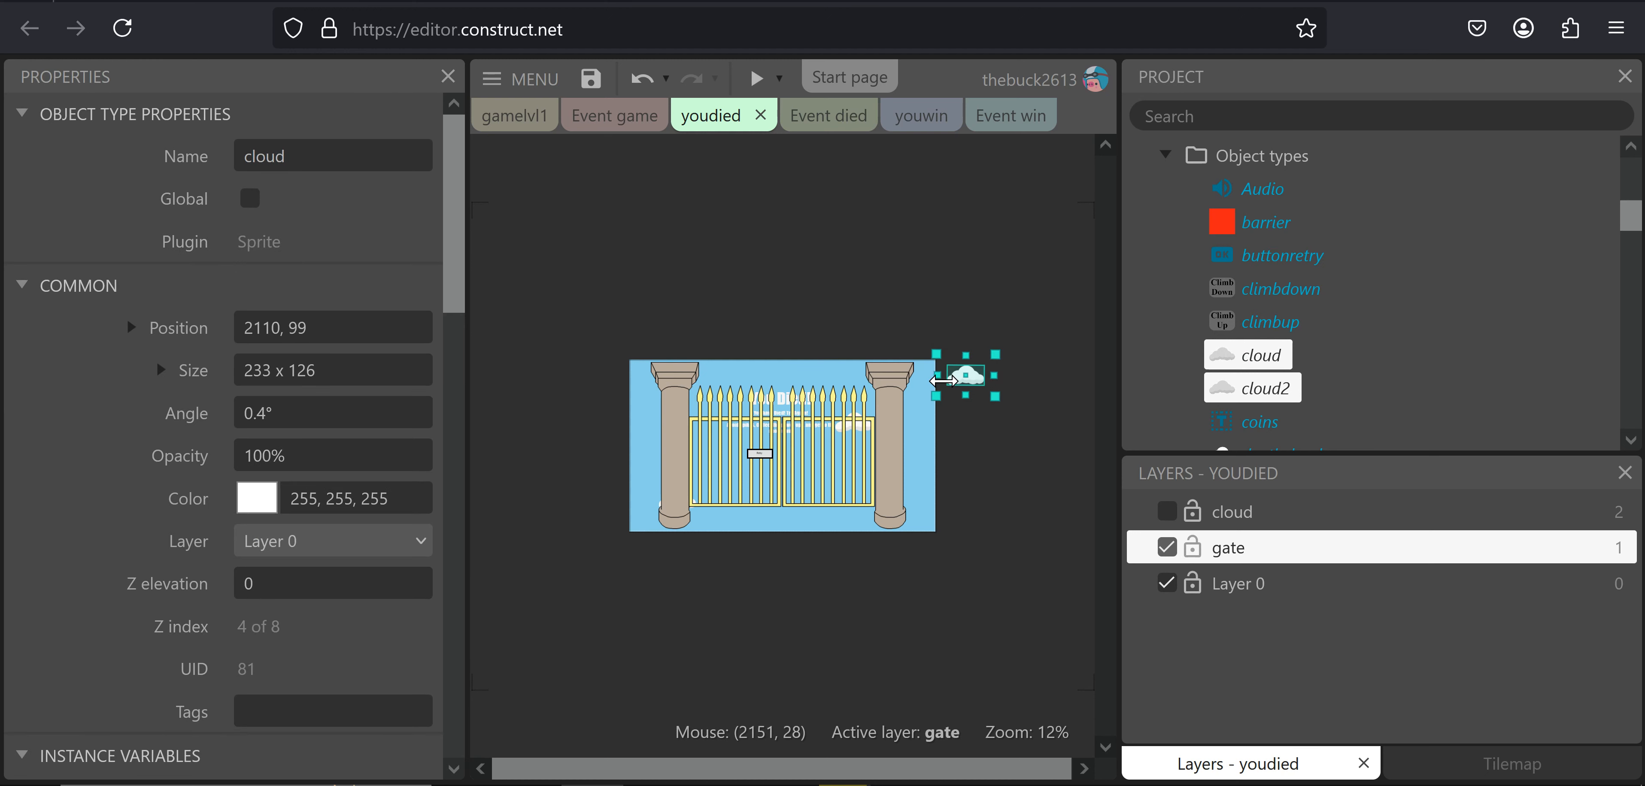
pyautogui.click(1251, 256)
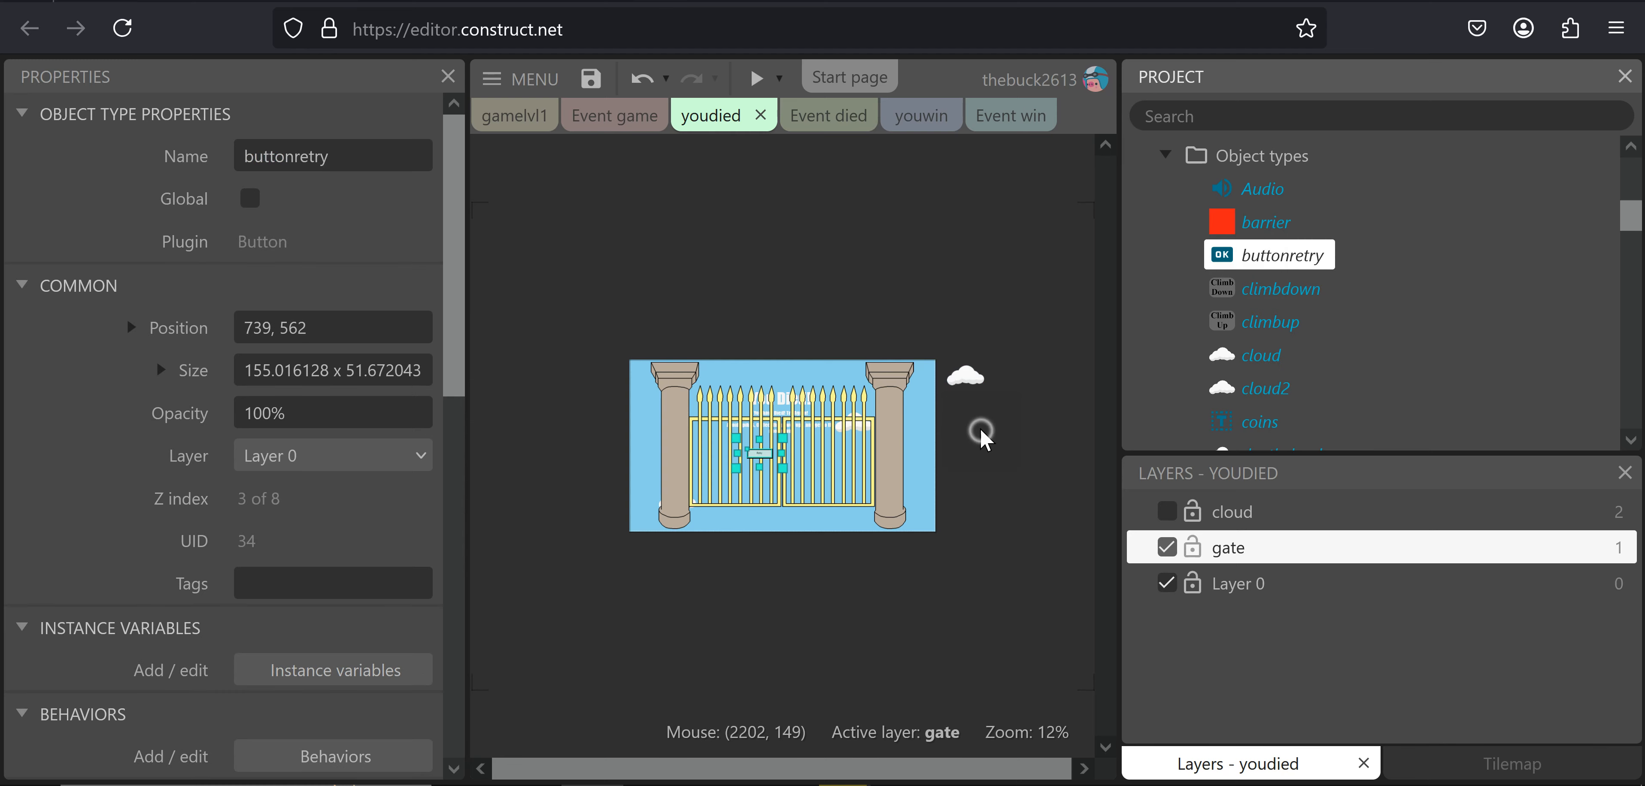
pyautogui.click(984, 439)
pyautogui.click(966, 377)
pyautogui.keyDown('ctrl'); pyautogui.scroll(2, 855, 415); pyautogui.keyUp('ctrl')
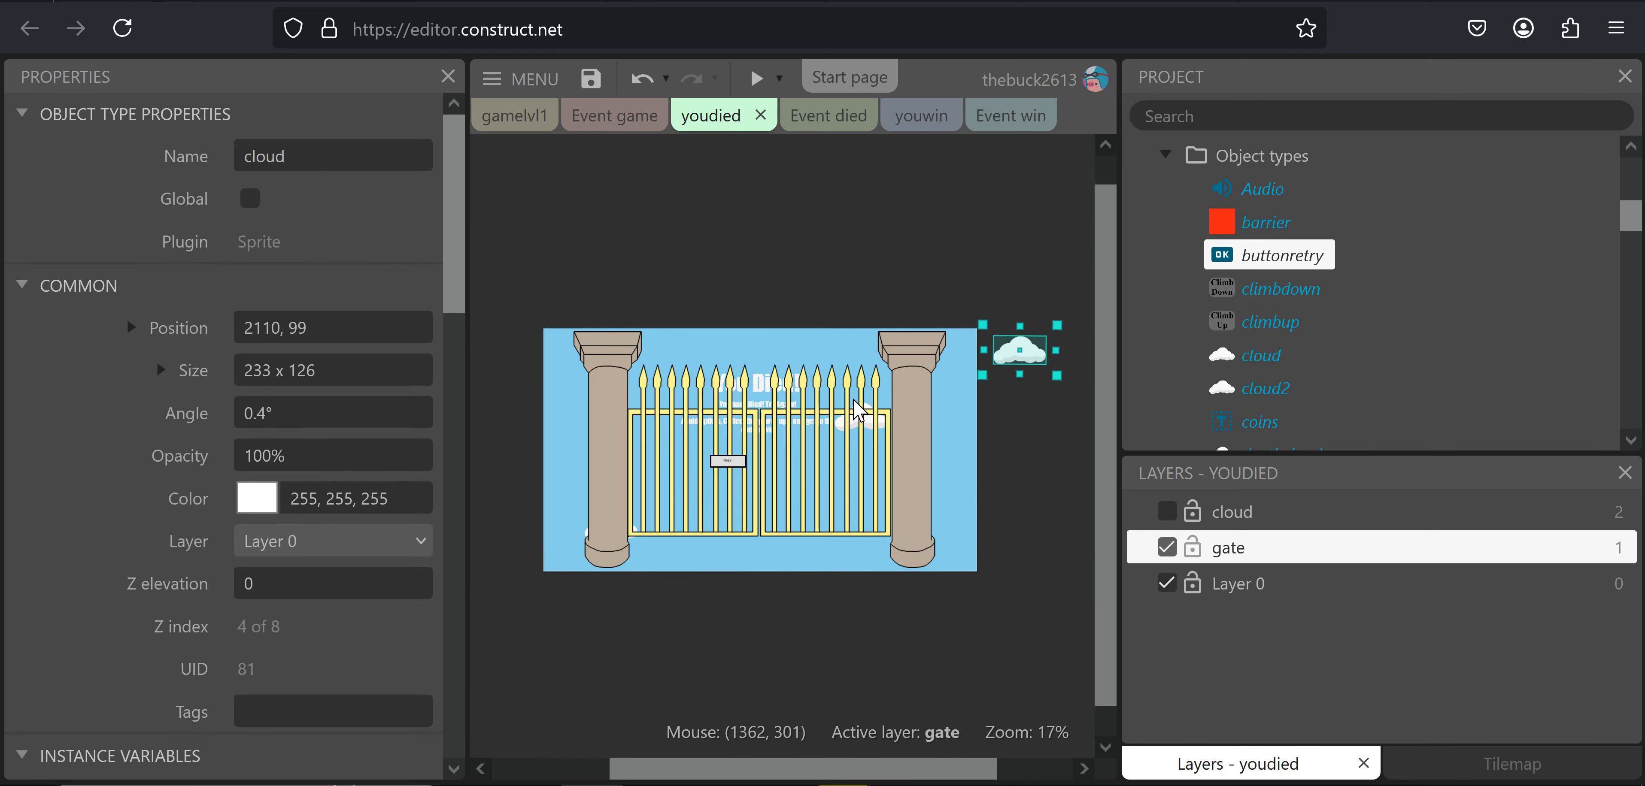
pyautogui.keyDown('ctrl'); pyautogui.scroll(5, 855, 403); pyautogui.keyUp('ctrl')
pyautogui.keyDown('ctrl'); pyautogui.click(898, 423); pyautogui.keyUp('ctrl')
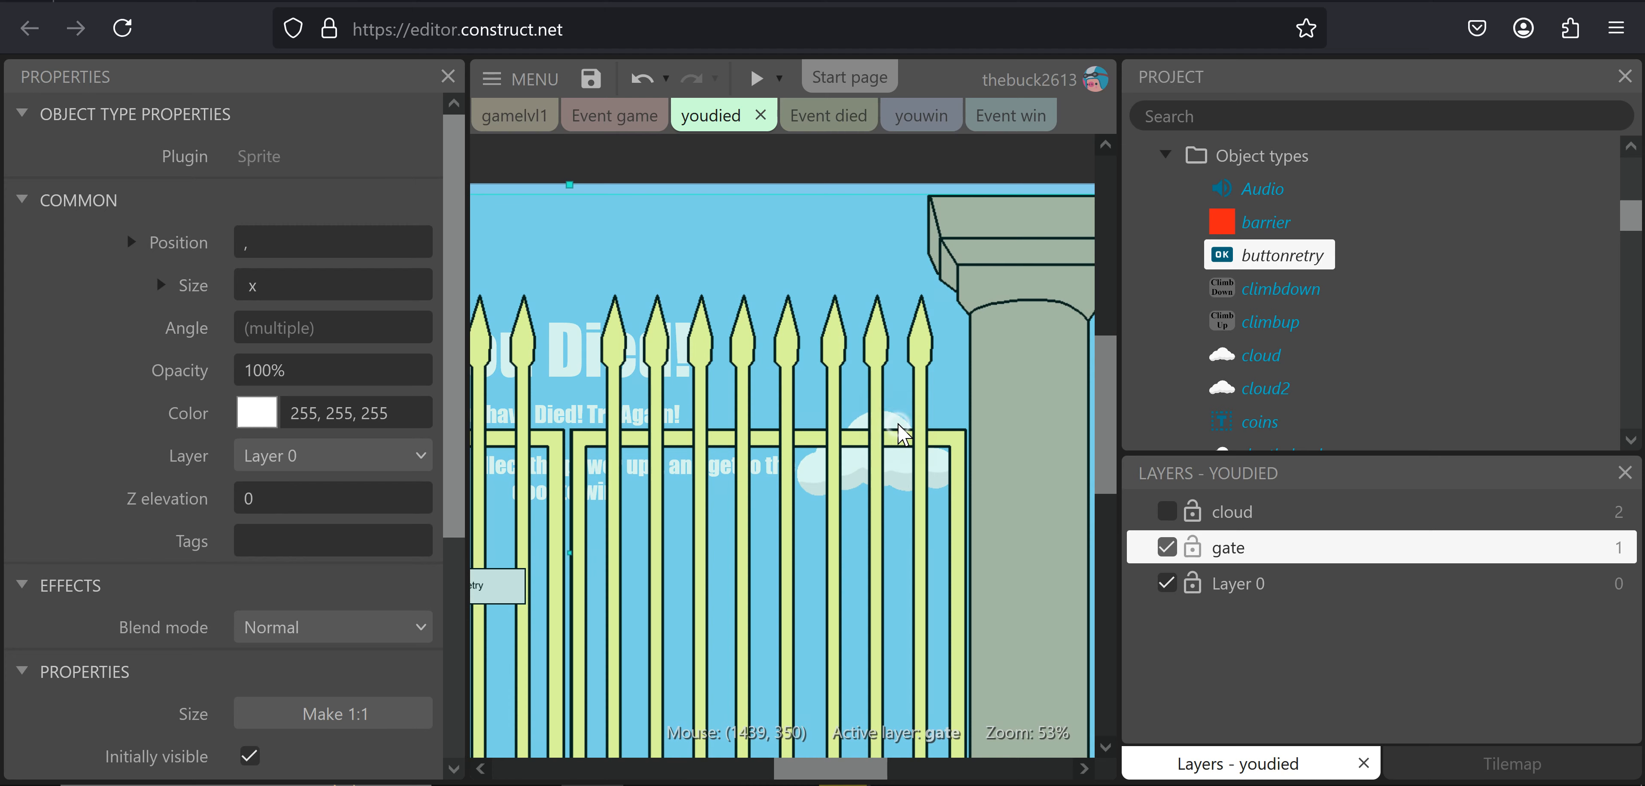
pyautogui.keyDown('ctrl'); pyautogui.click(899, 424); pyautogui.keyUp('ctrl')
pyautogui.keyDown('ctrl'); pyautogui.click(898, 425); pyautogui.keyUp('ctrl')
pyautogui.keyDown('ctrl'); pyautogui.click(899, 424); pyautogui.keyUp('ctrl')
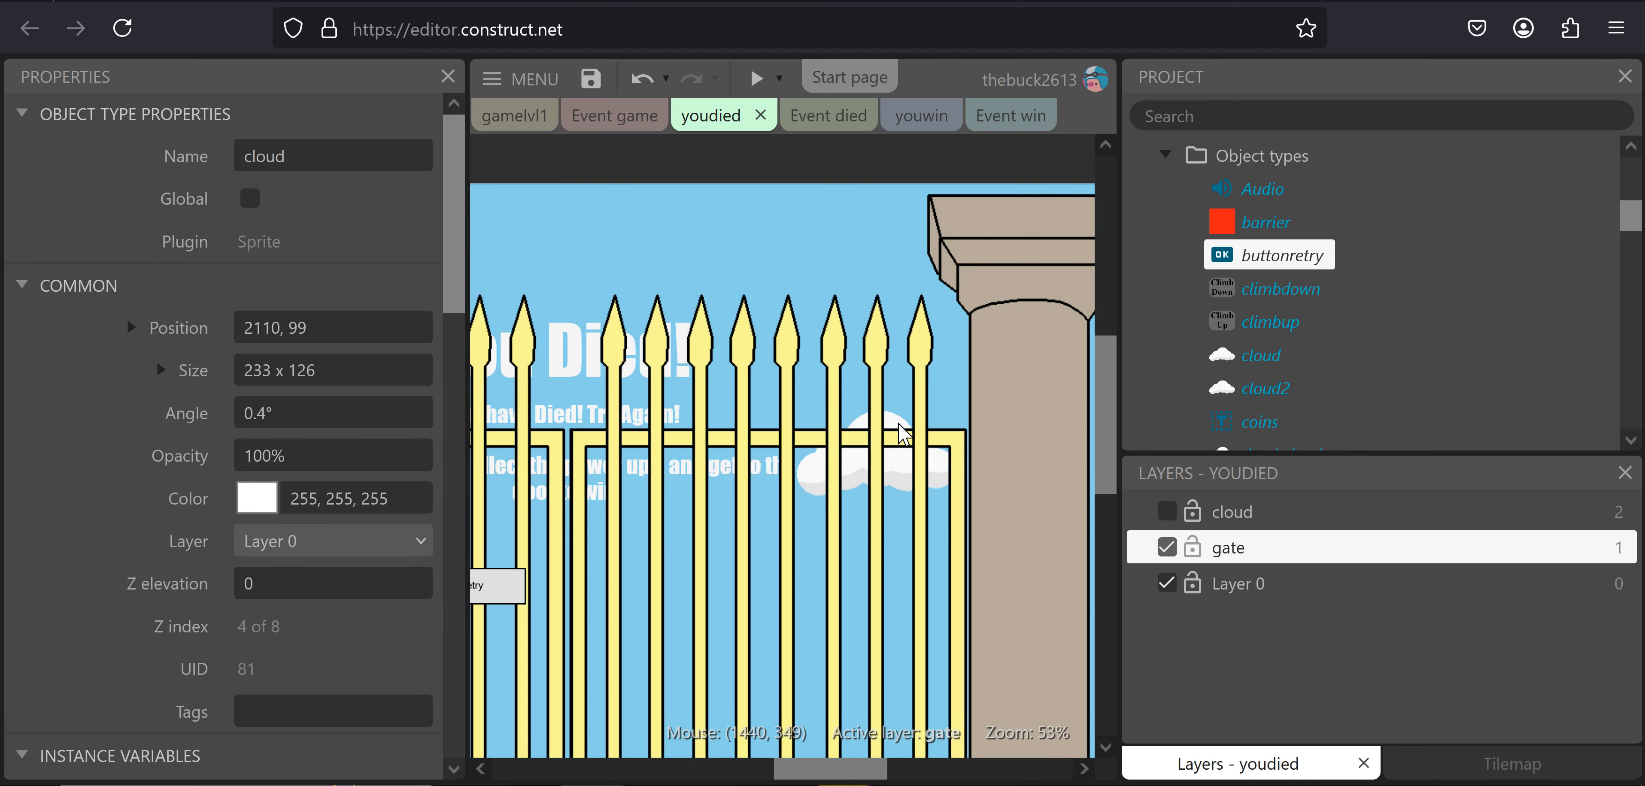
# Lock the Sprite2 gate in the youdied layout so it cannot be selected
pyautogui.rightClick(825, 440)
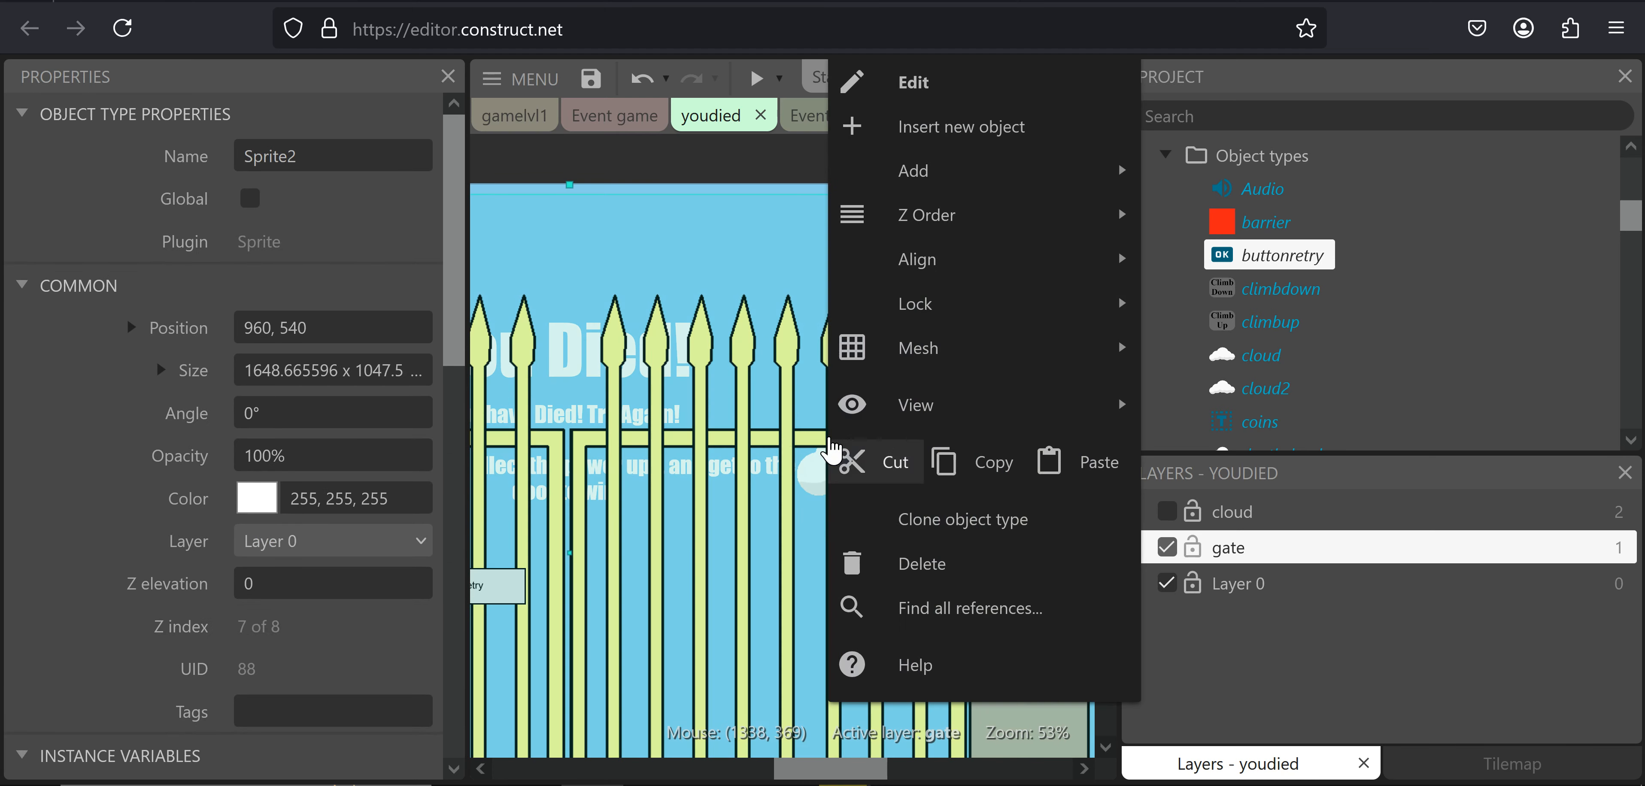
pyautogui.click(779, 450)
pyautogui.click(752, 167)
pyautogui.click(754, 369)
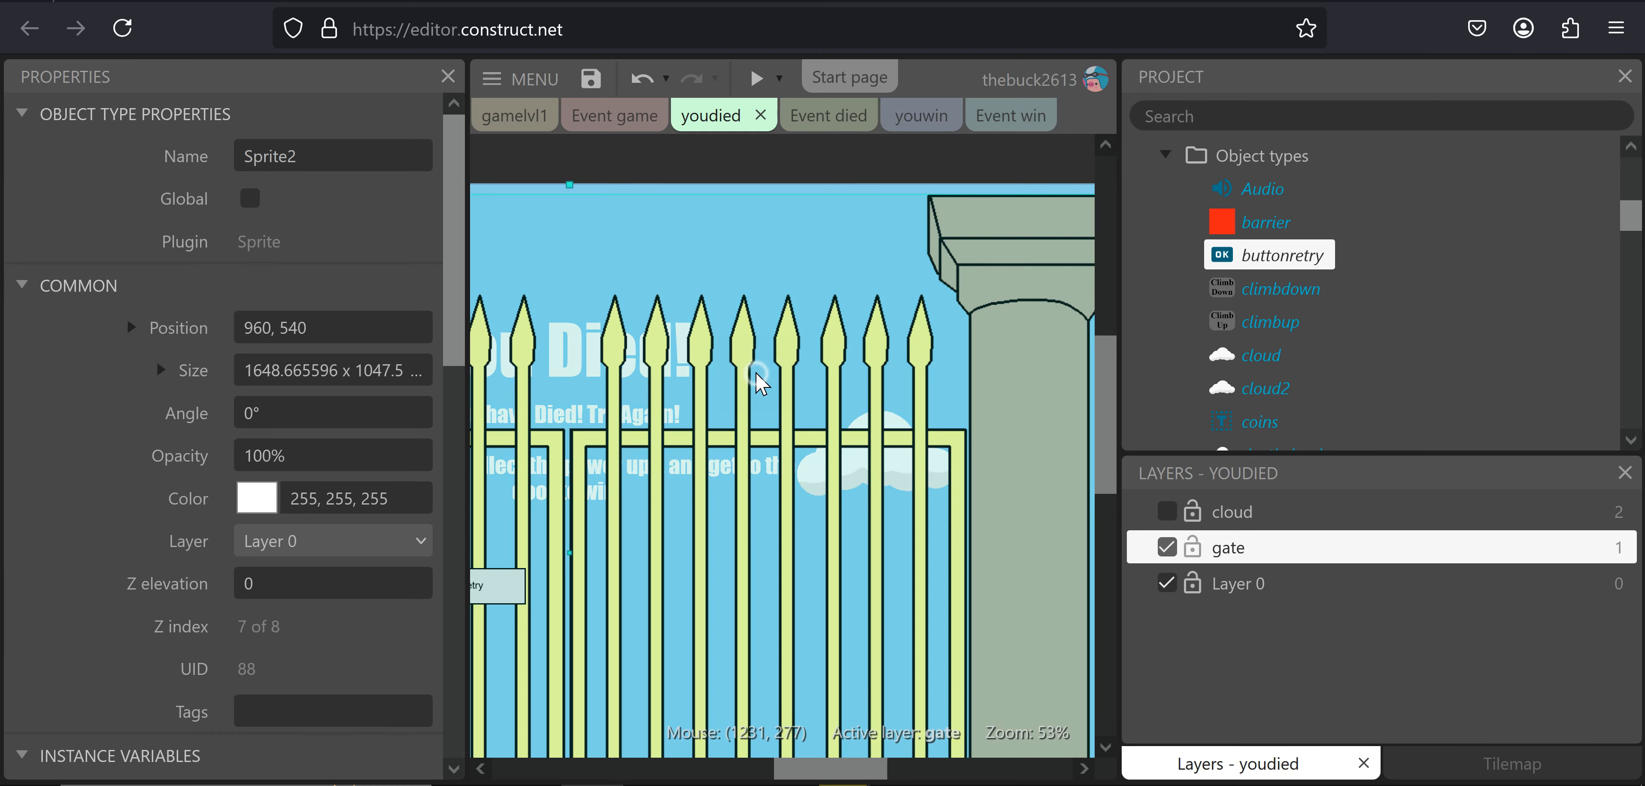
pyautogui.rightClick(754, 369)
pyautogui.moveTo(872, 309)
pyautogui.click(1100, 311)
# Move both cloud sprites, behind the gate and outside the layout, from Layer 0 to the cloud layer
pyautogui.click(887, 461)
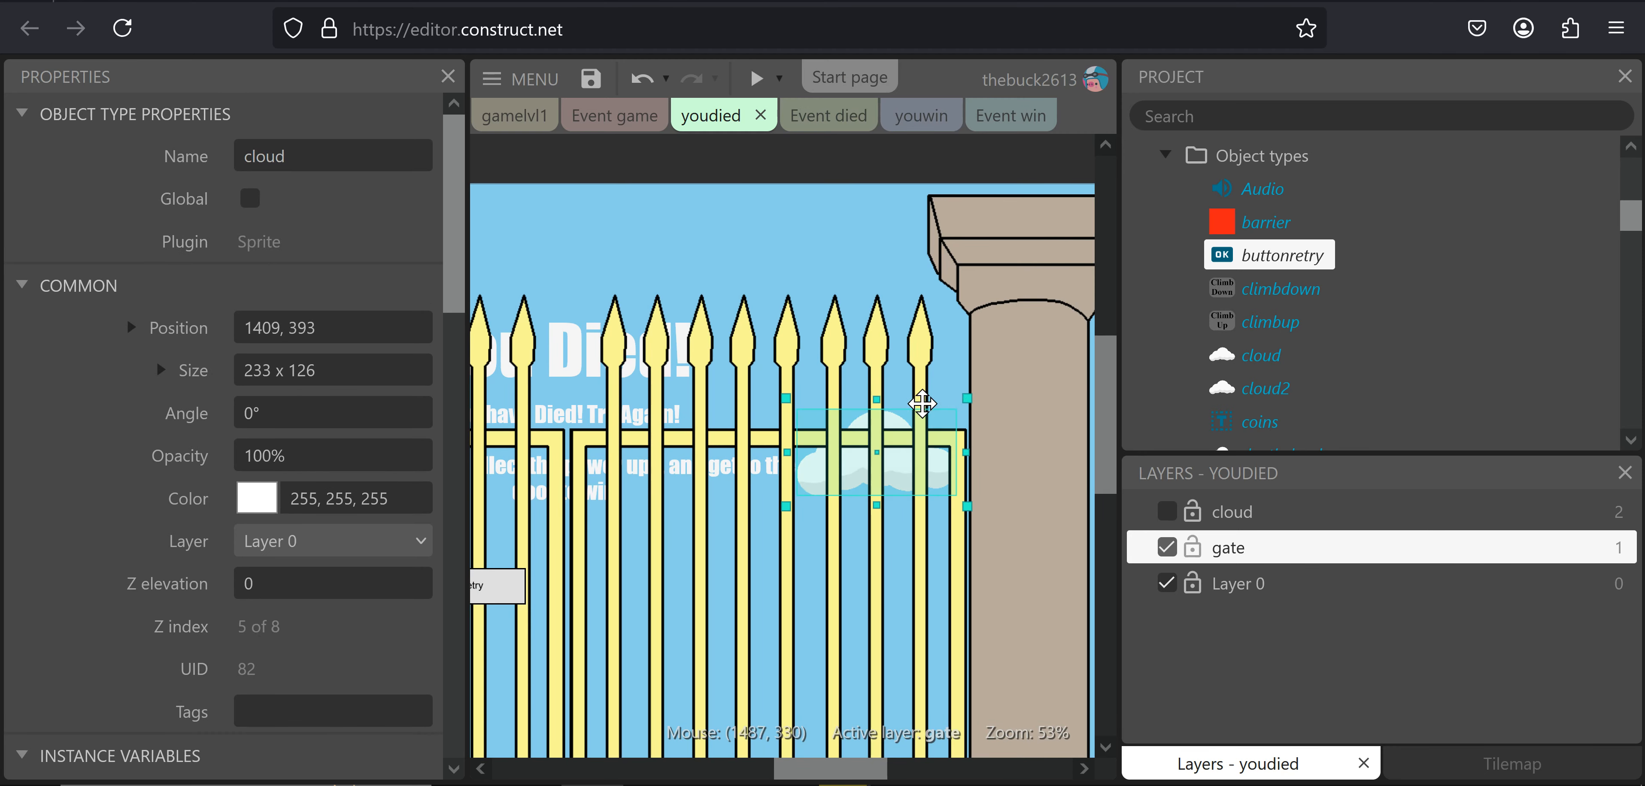
pyautogui.moveTo(947, 384); pyautogui.dragTo(492, 491, button='middle')
pyautogui.keyDown('shift'); pyautogui.click(915, 364); pyautogui.keyUp('shift')
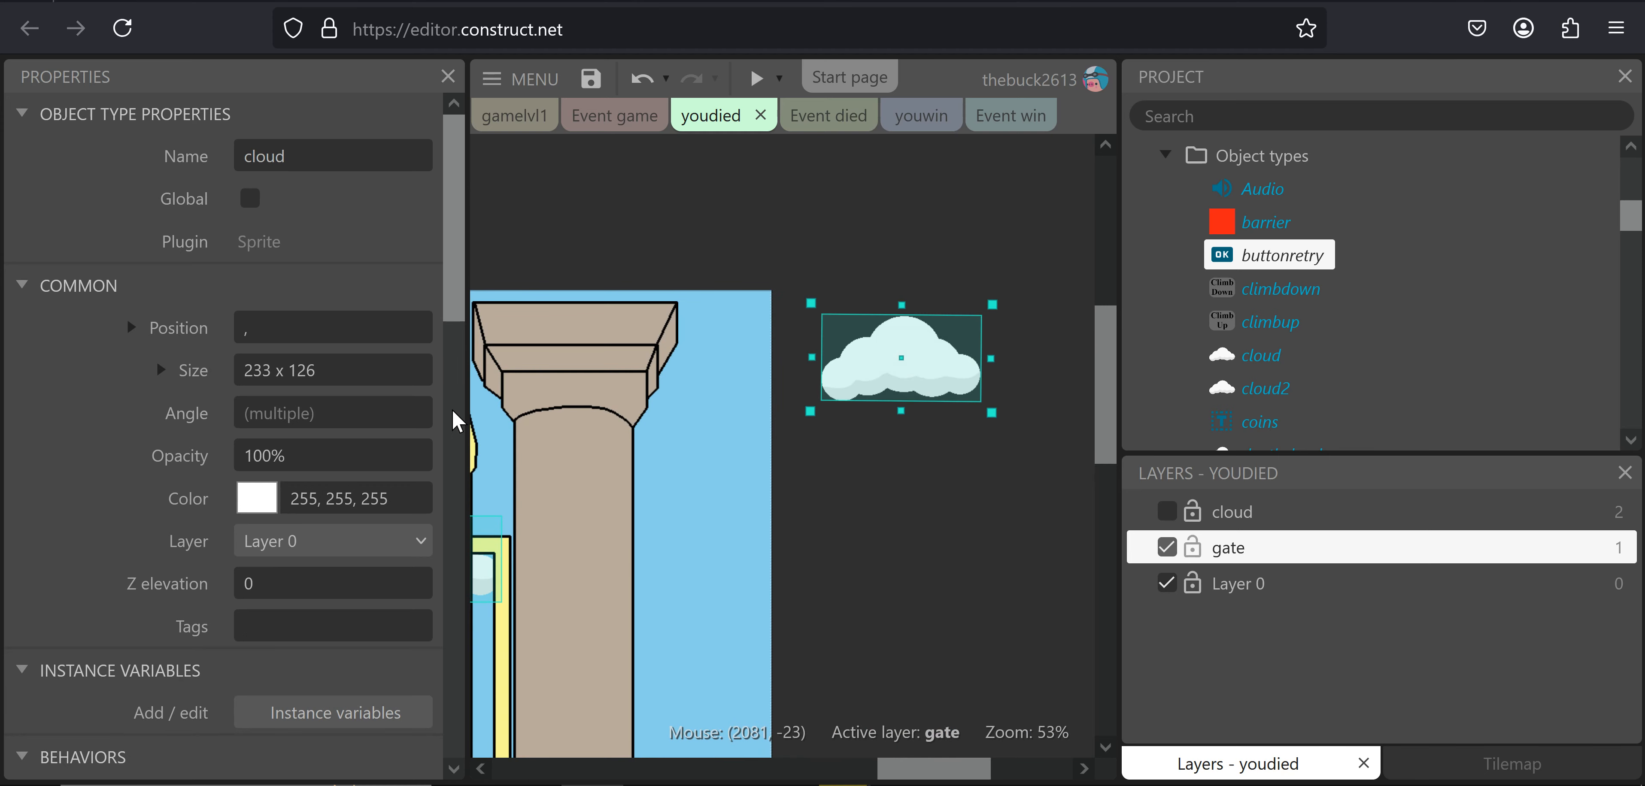
pyautogui.click(284, 541)
pyautogui.click(301, 582)
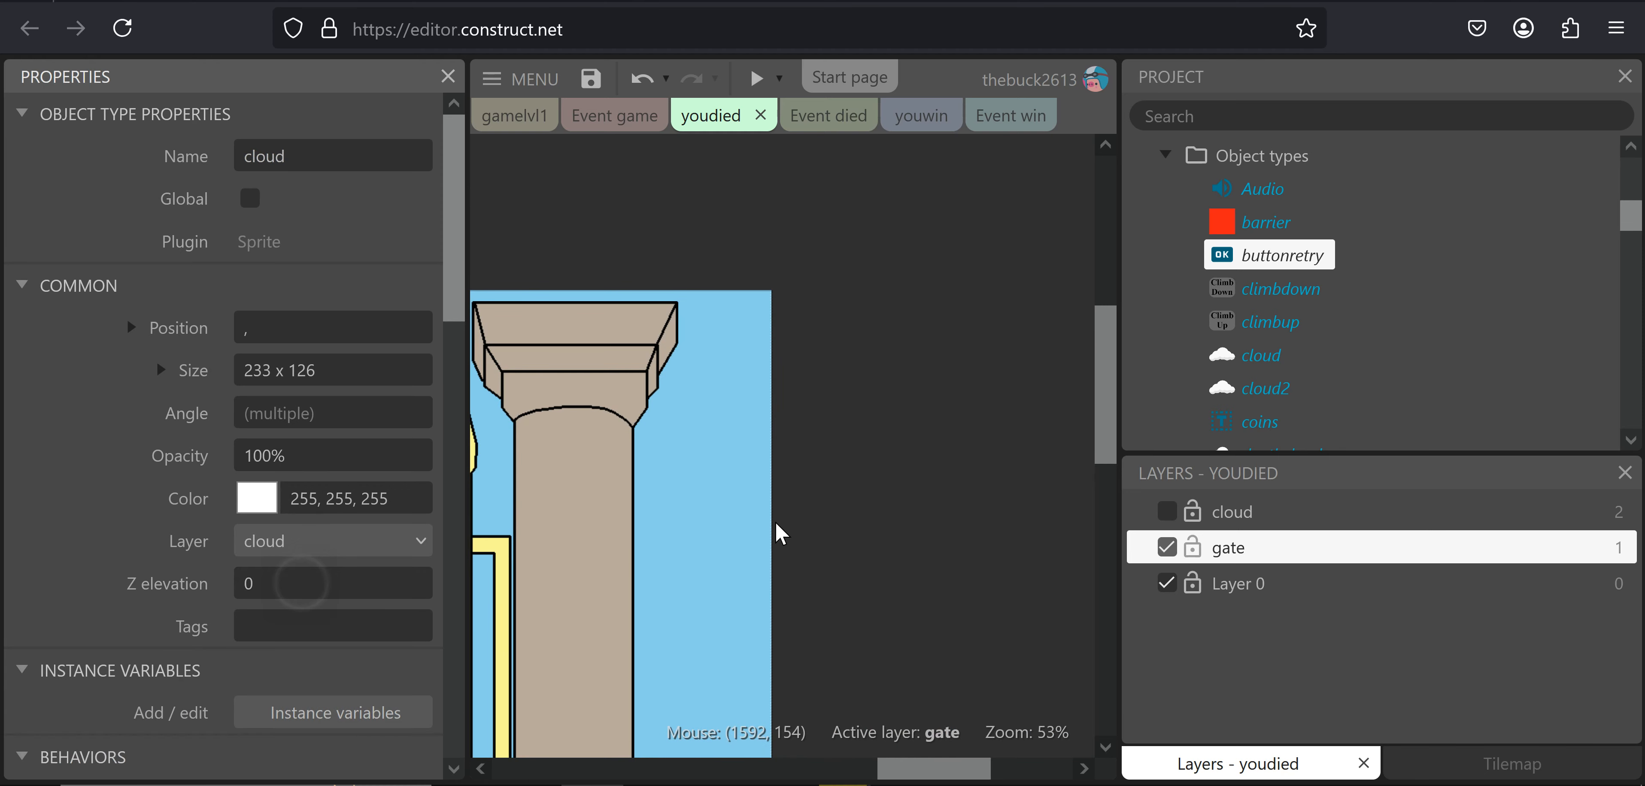
pyautogui.click(894, 442)
pyautogui.keyDown('ctrl'); pyautogui.scroll(-1, 791, 399); pyautogui.keyUp('ctrl')
pyautogui.keyDown('ctrl'); pyautogui.scroll(-4, 855, 402); pyautogui.keyUp('ctrl')
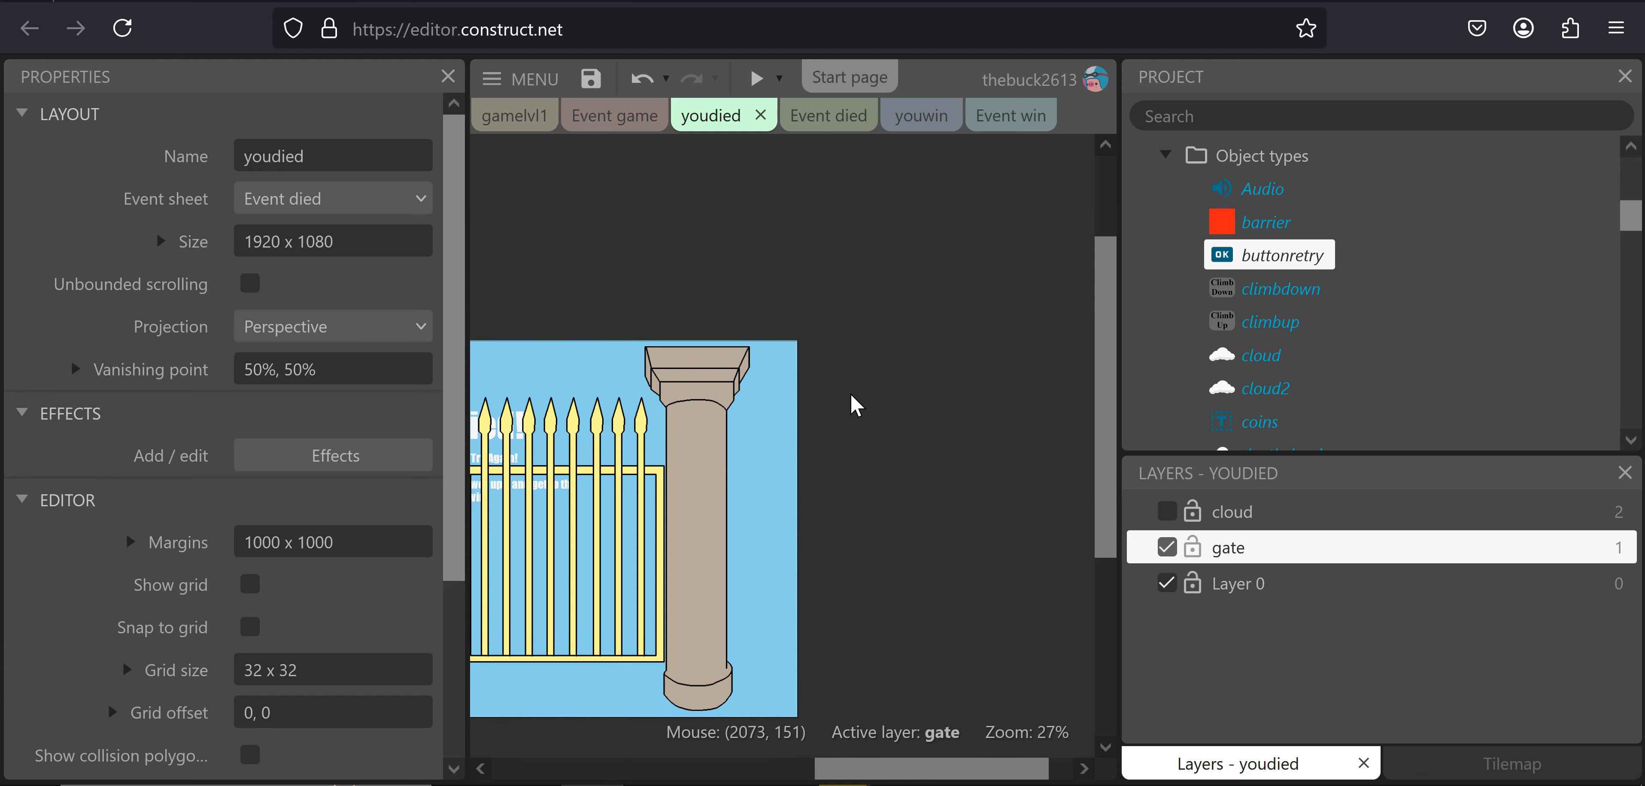
pyautogui.keyDown('ctrl'); pyautogui.scroll(-2, 961, 418); pyautogui.keyUp('ctrl')
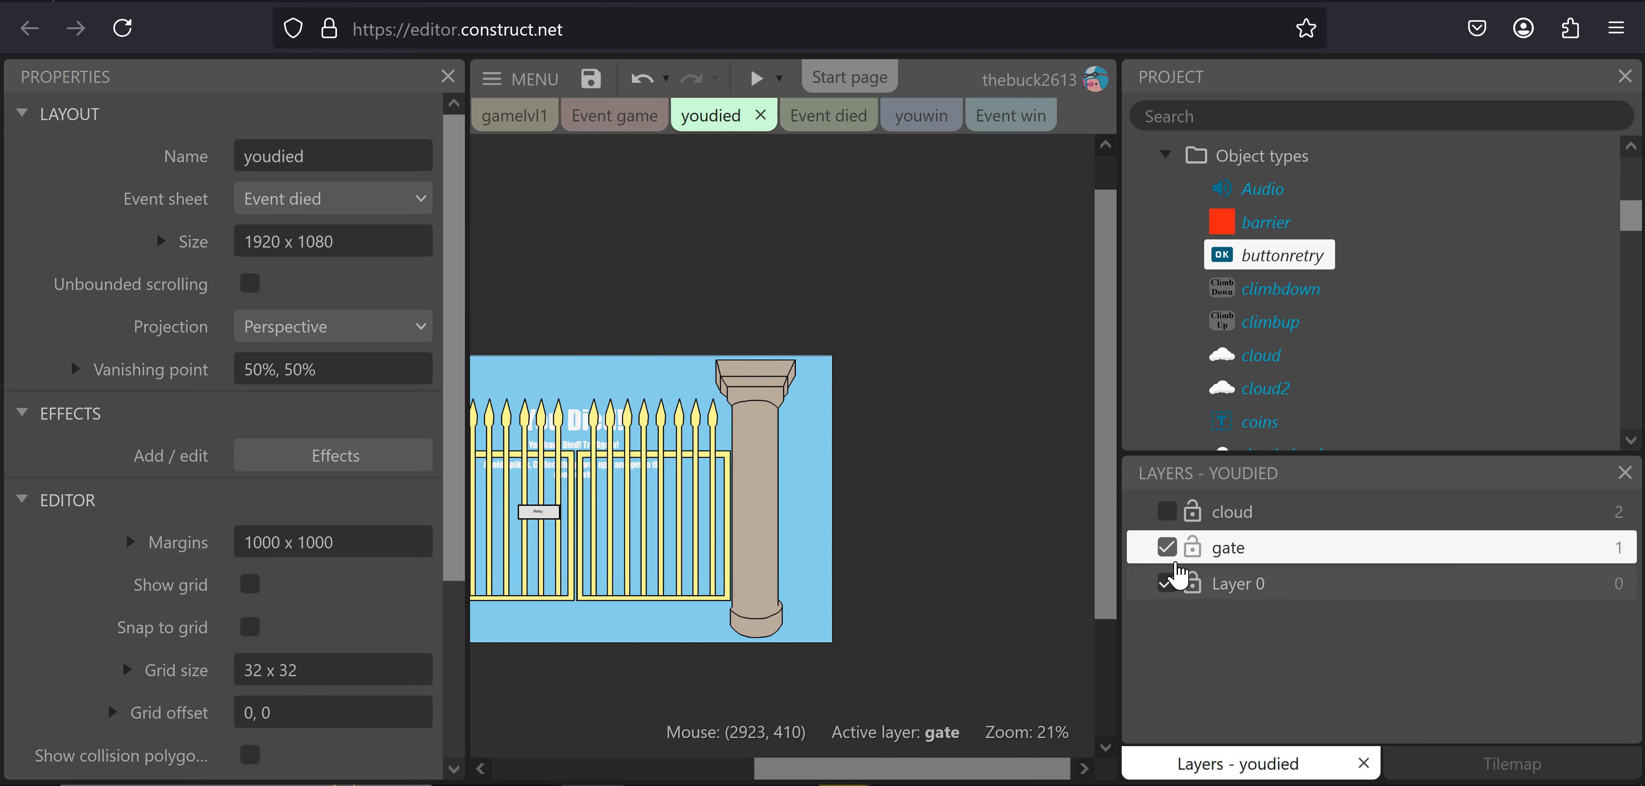
# Show the cloud layer in place of the gate layer, and undo and redo the last two edits
pyautogui.click(1167, 513)
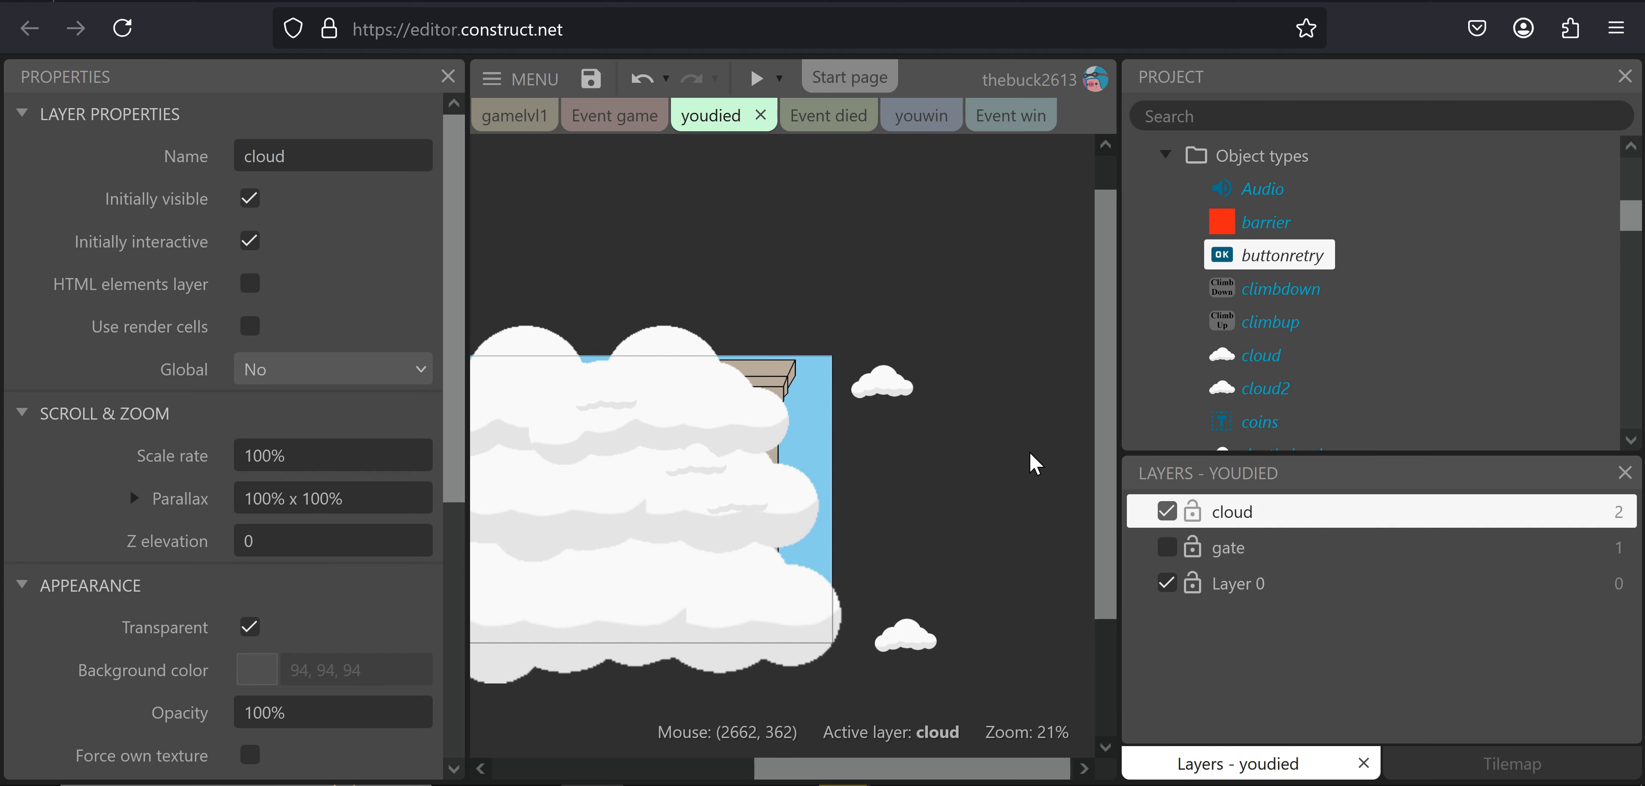
pyautogui.hotkey('ctrl', 'z')
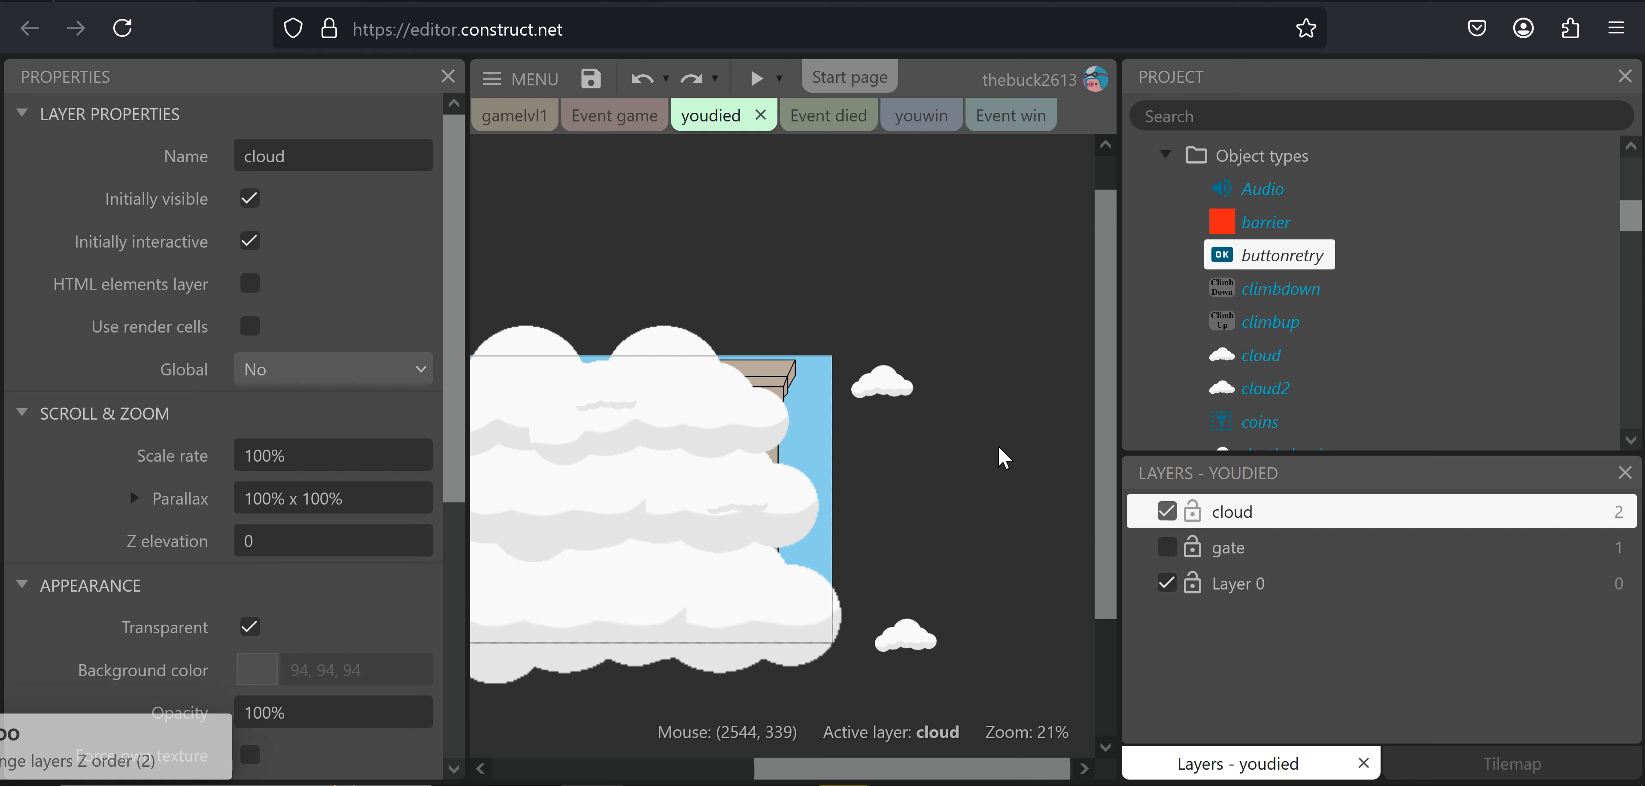
pyautogui.hotkey('ctrl', 'z')
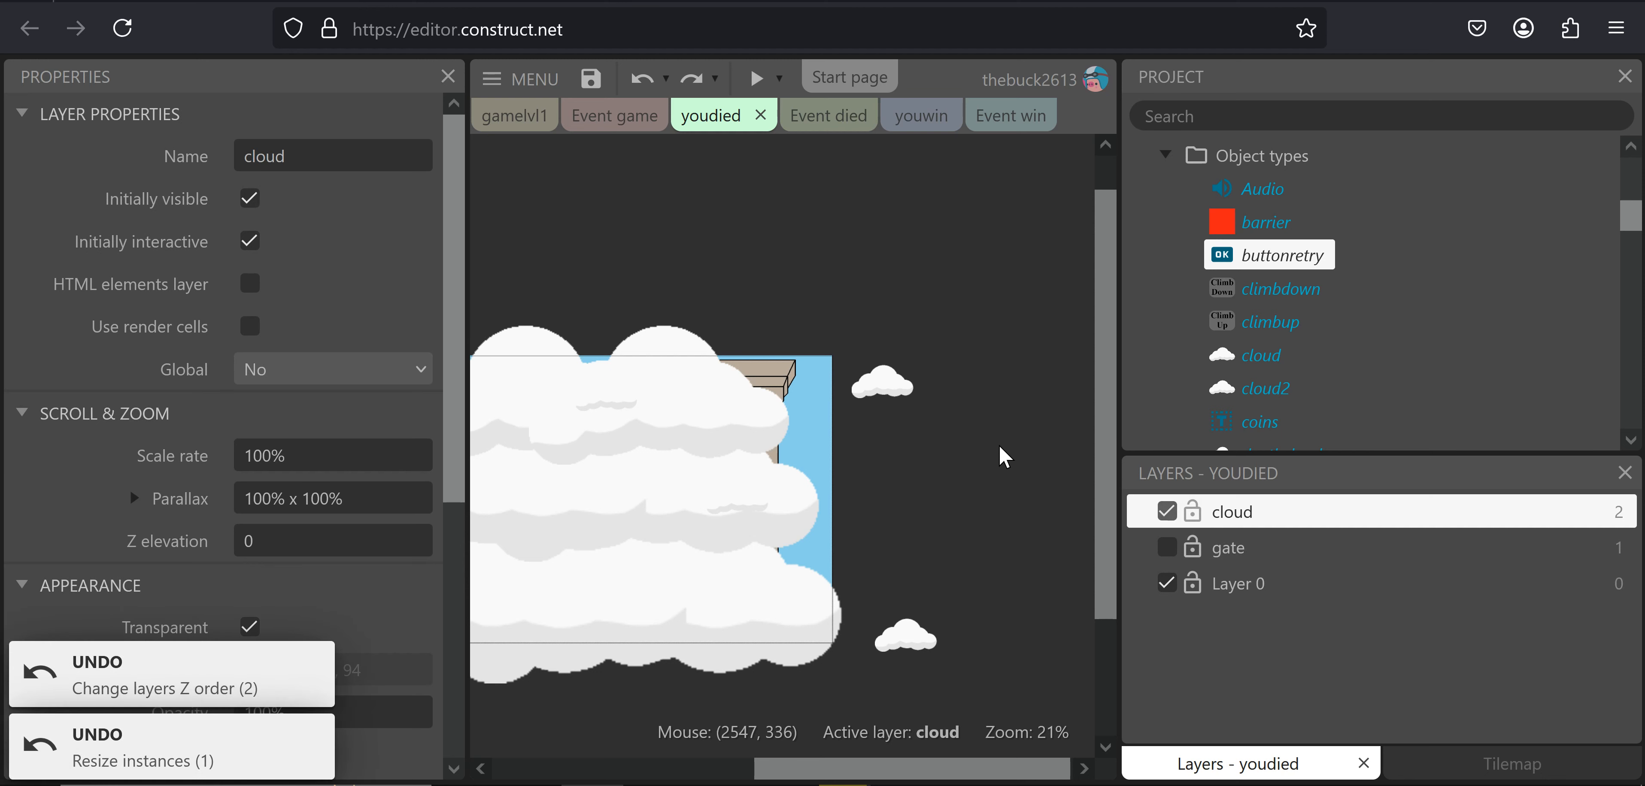
pyautogui.hotkey('ctrl', 'y')
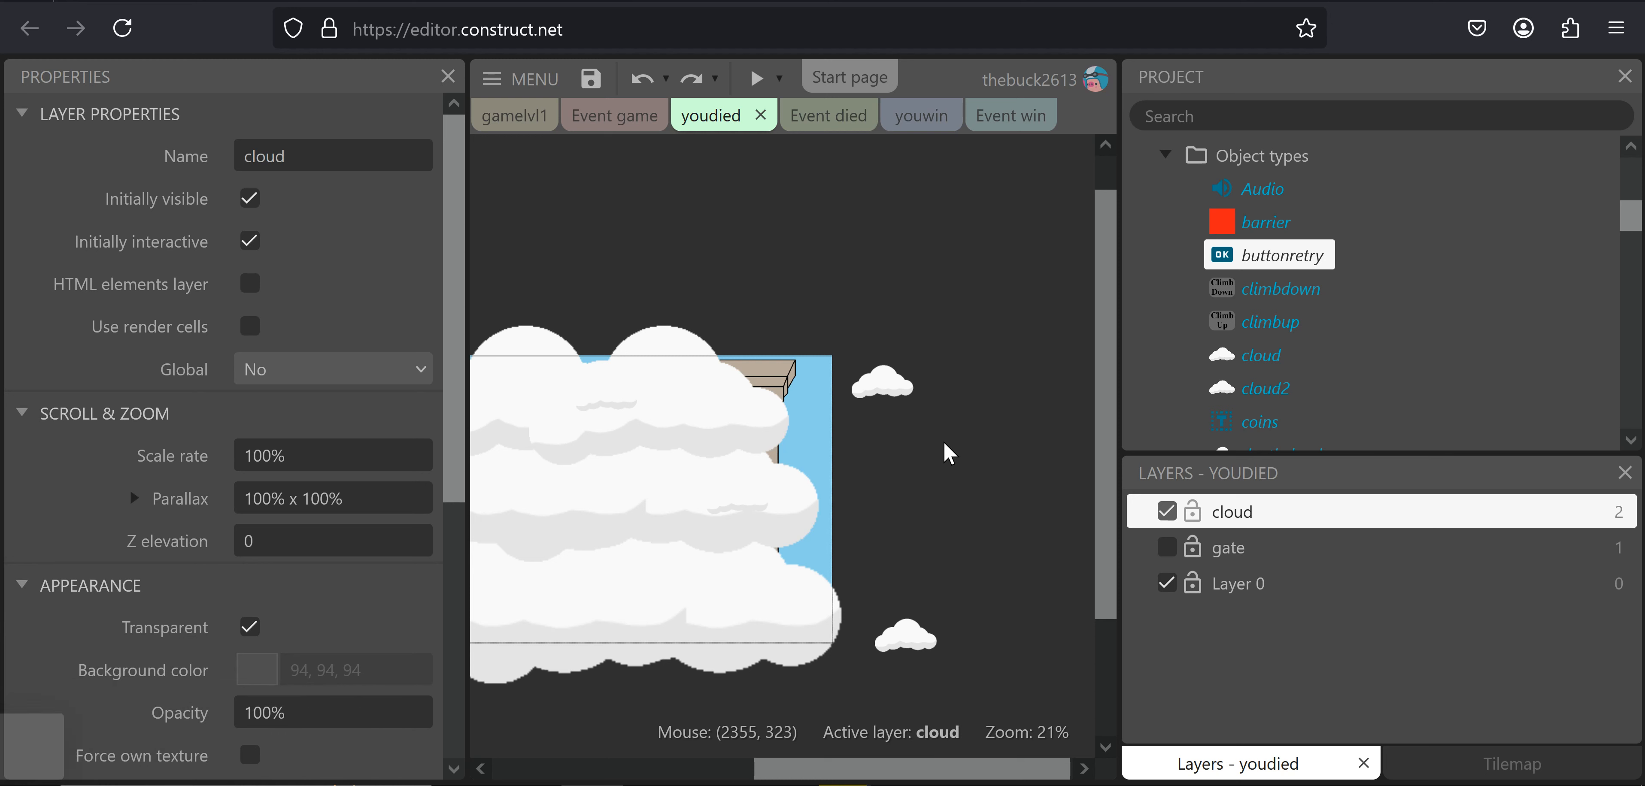
pyautogui.hotkey('ctrl', 'y')
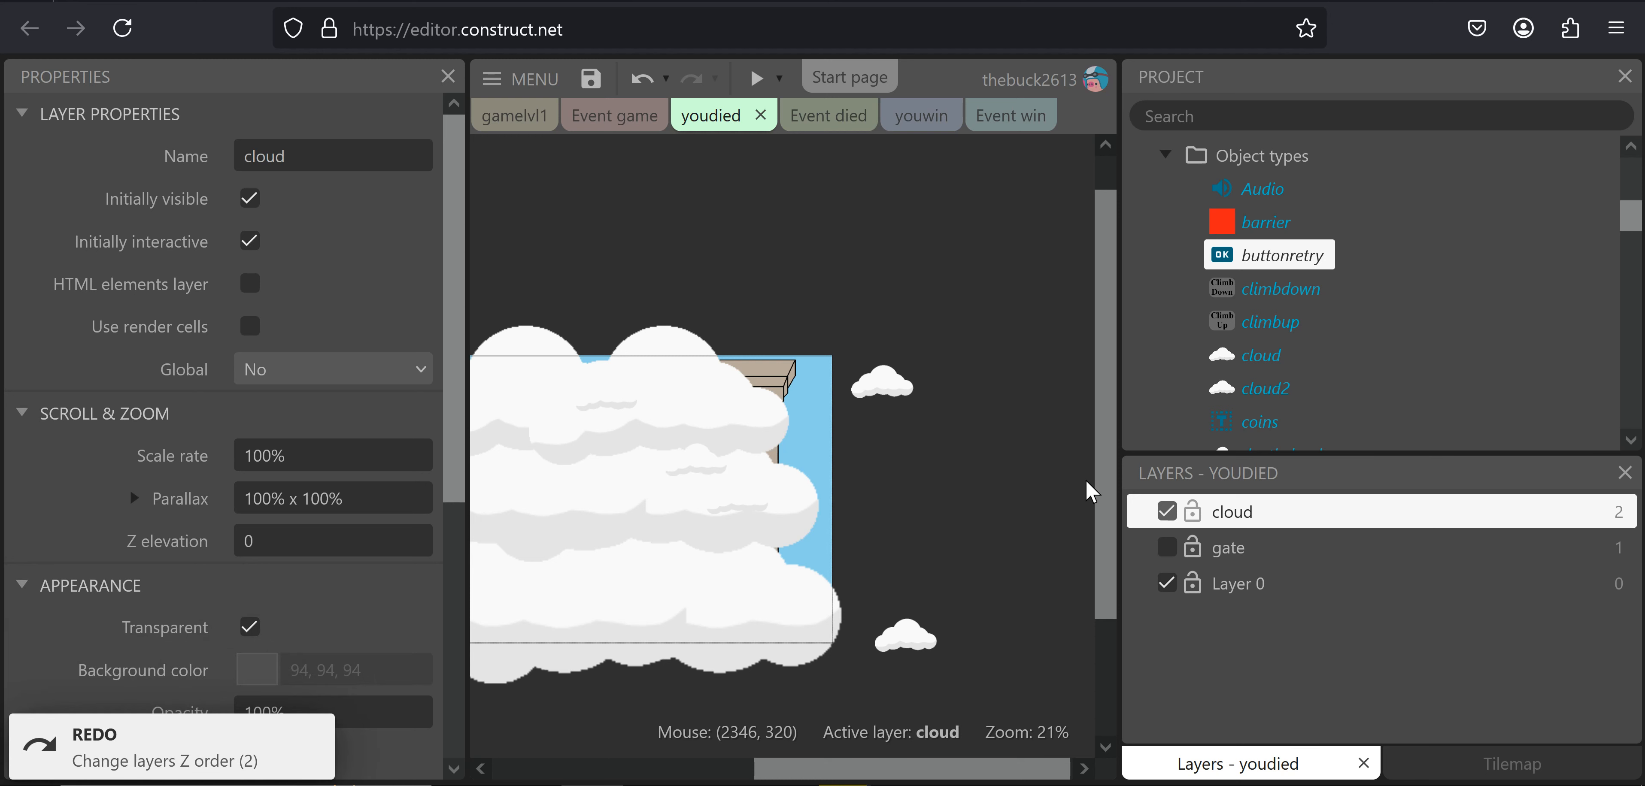
# Show the gate layer as the active layer and hide the cloud layer
pyautogui.click(1167, 548)
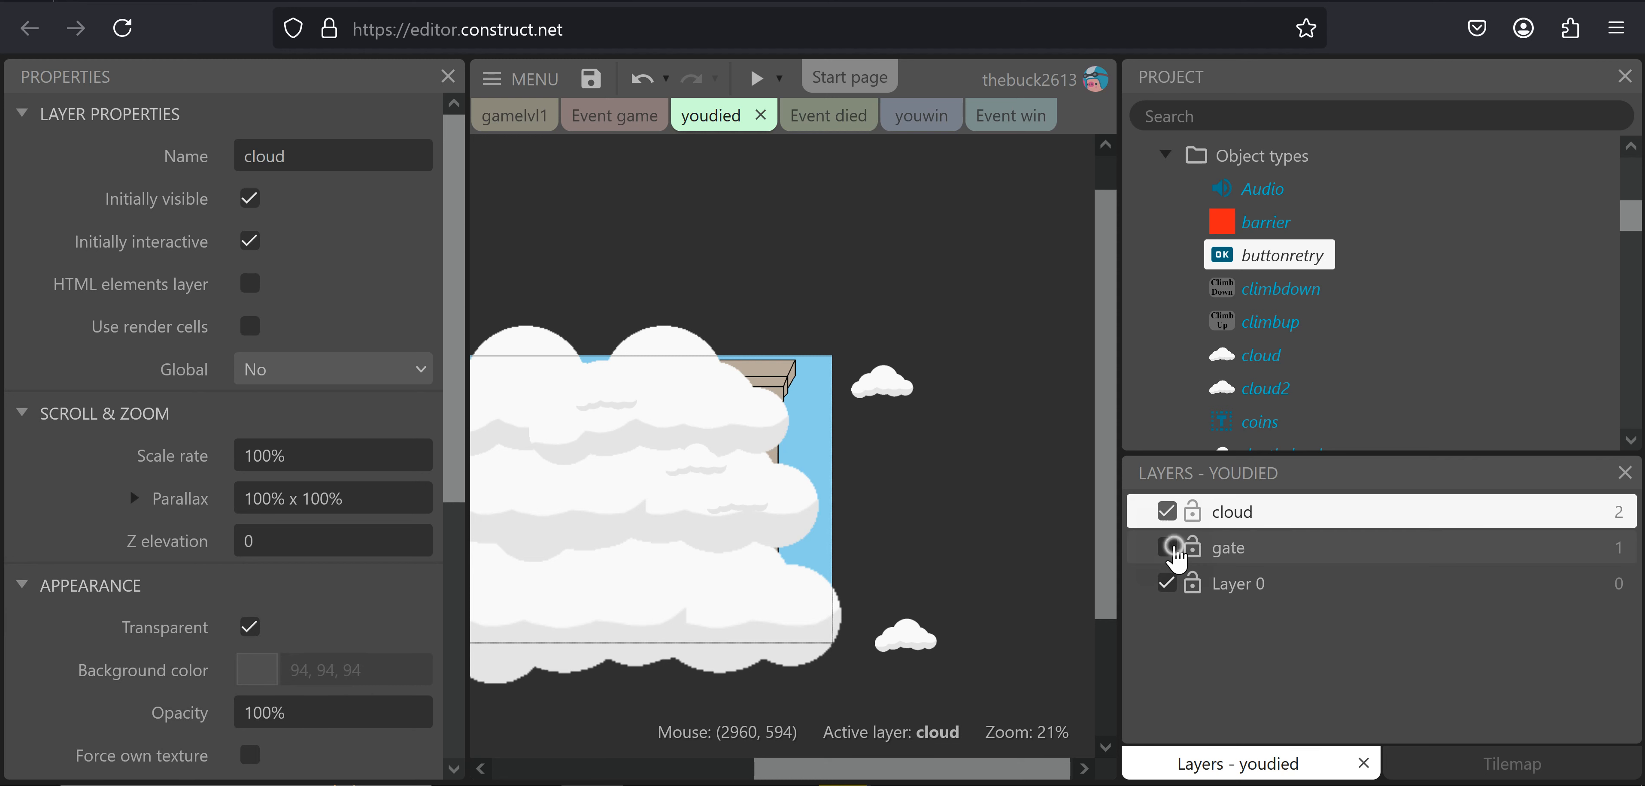
pyautogui.click(1136, 550)
pyautogui.click(1167, 511)
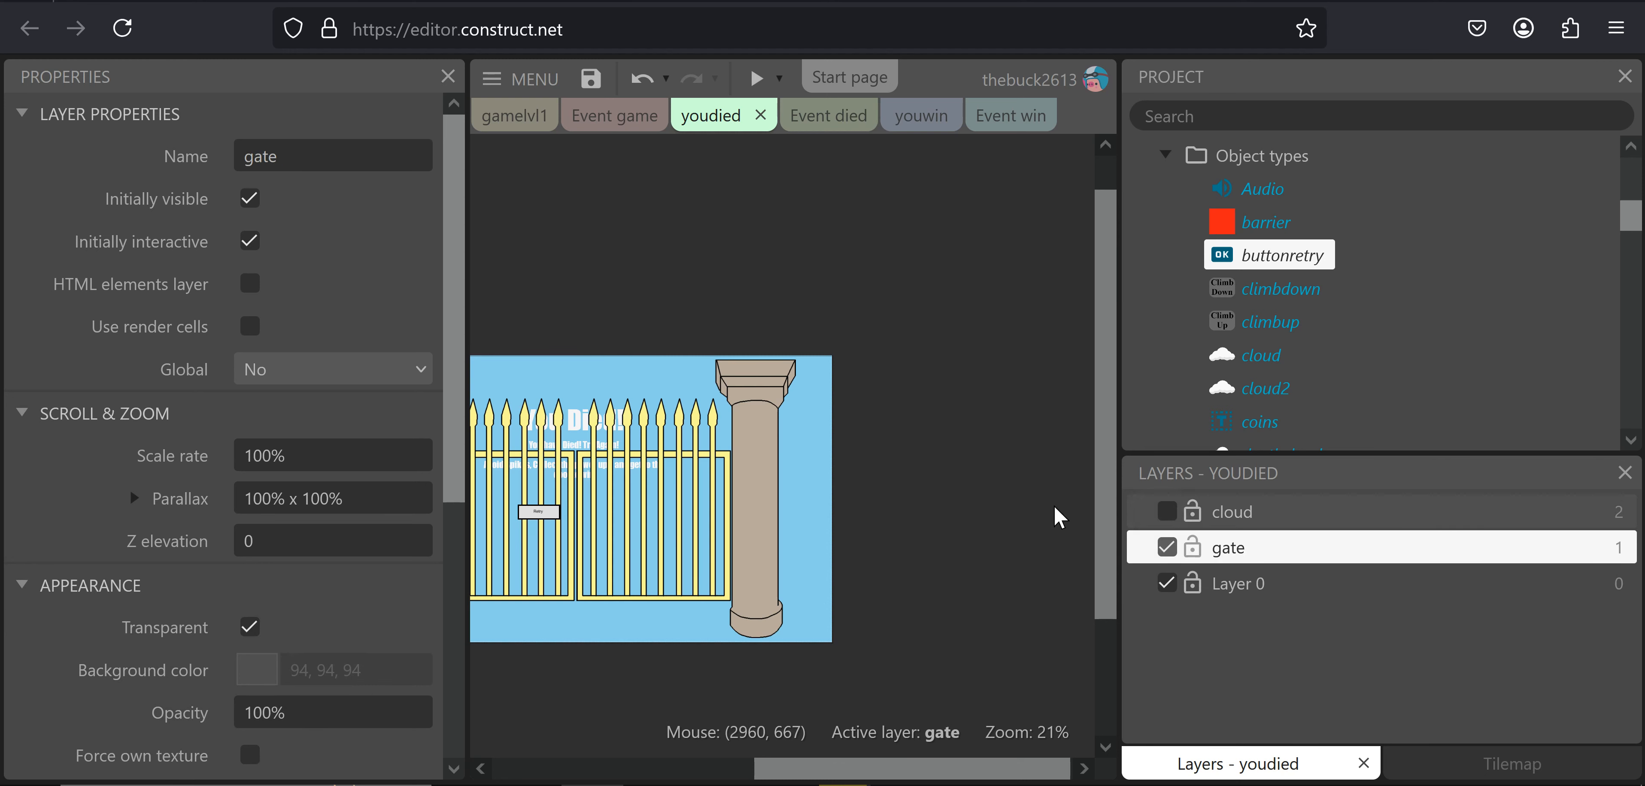
# Move the Retry button to position 880, 562 so it sits centred under the died text
pyautogui.moveTo(639, 457); pyautogui.dragTo(824, 452, button='middle')
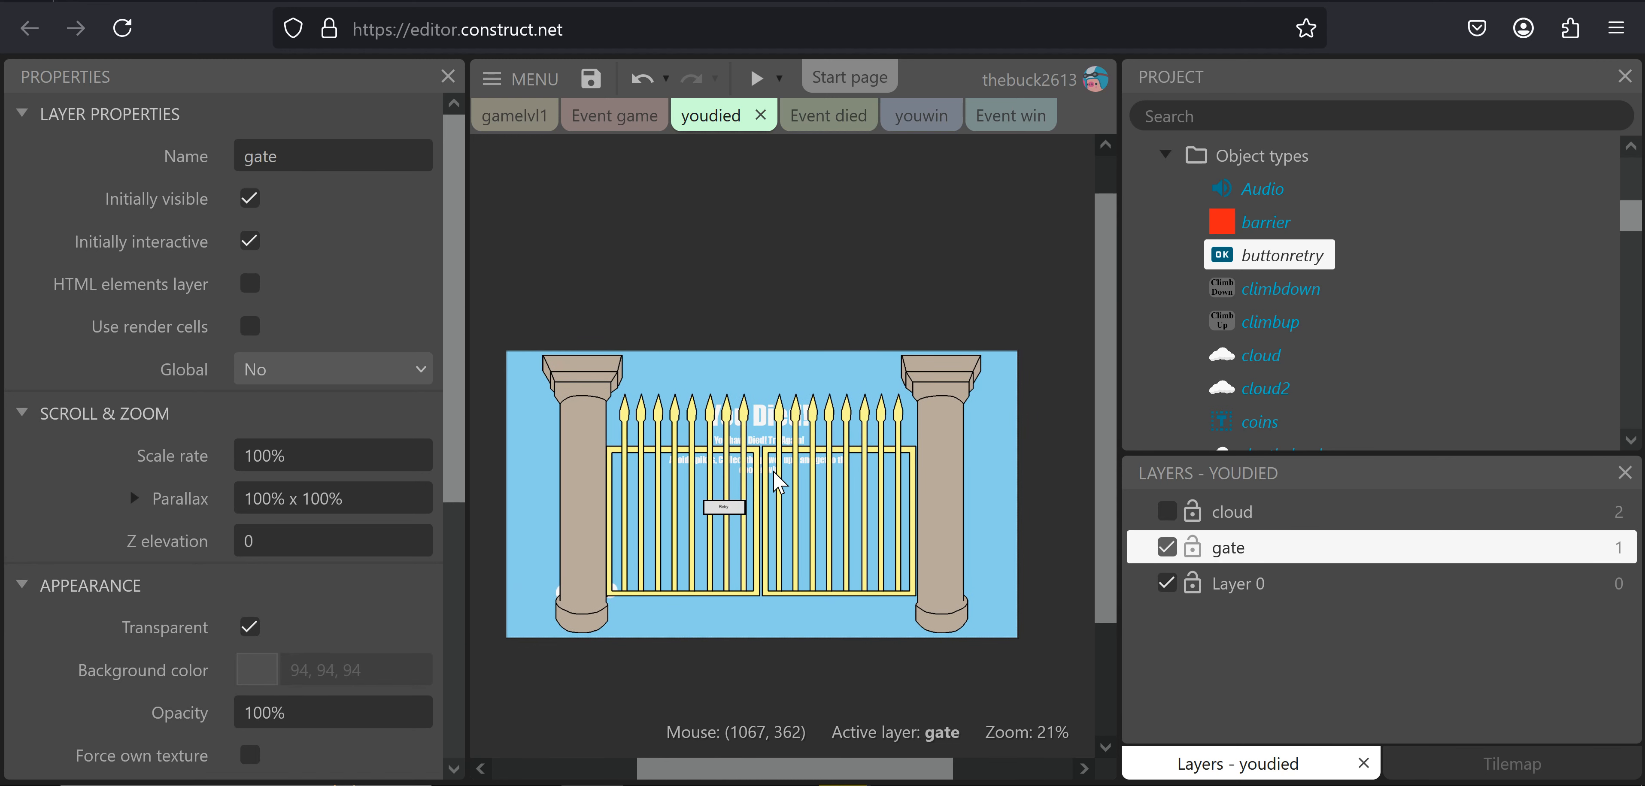
pyautogui.click(742, 505)
pyautogui.scroll(5, 745, 513)
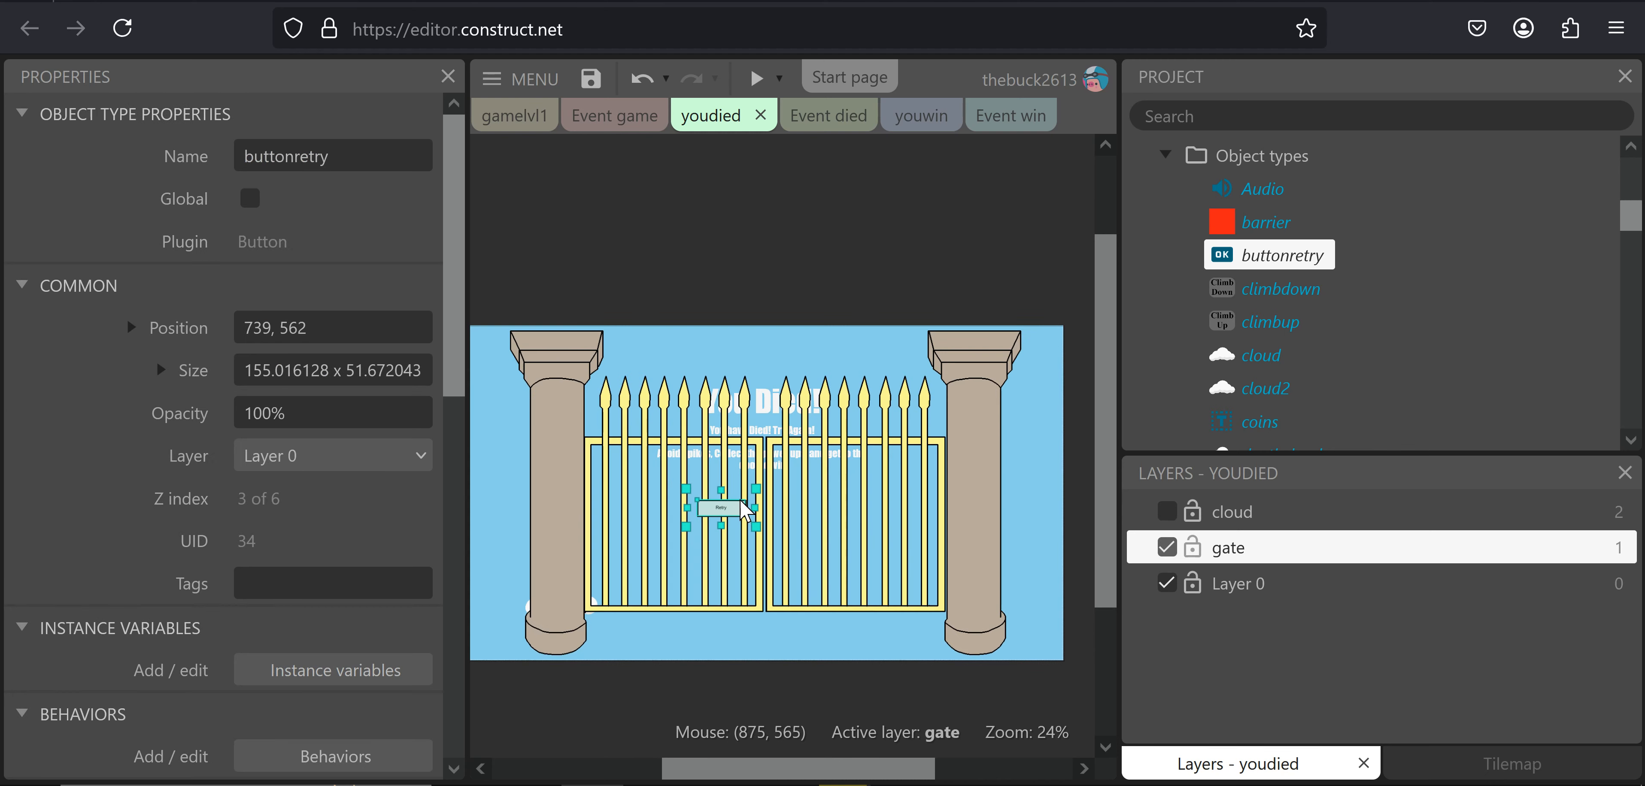
pyautogui.moveTo(745, 512); pyautogui.dragTo(809, 524)
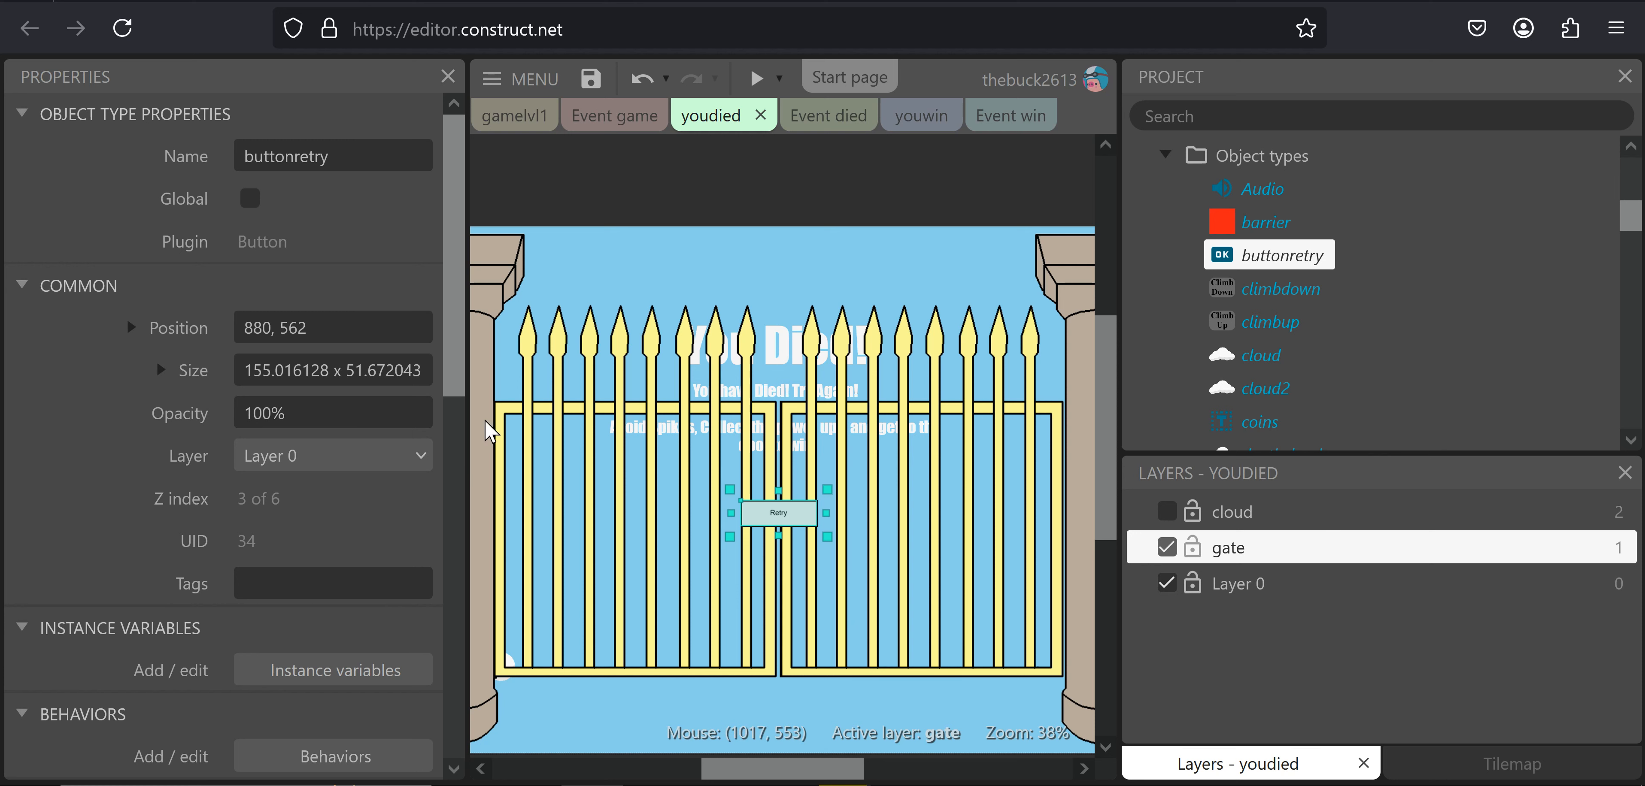
# Make the Retry button initially invisible when the youdied layout starts
pyautogui.scroll(-1, 463, 442)
pyautogui.scroll(-2, 473, 448)
pyautogui.scroll(-3, 304, 496)
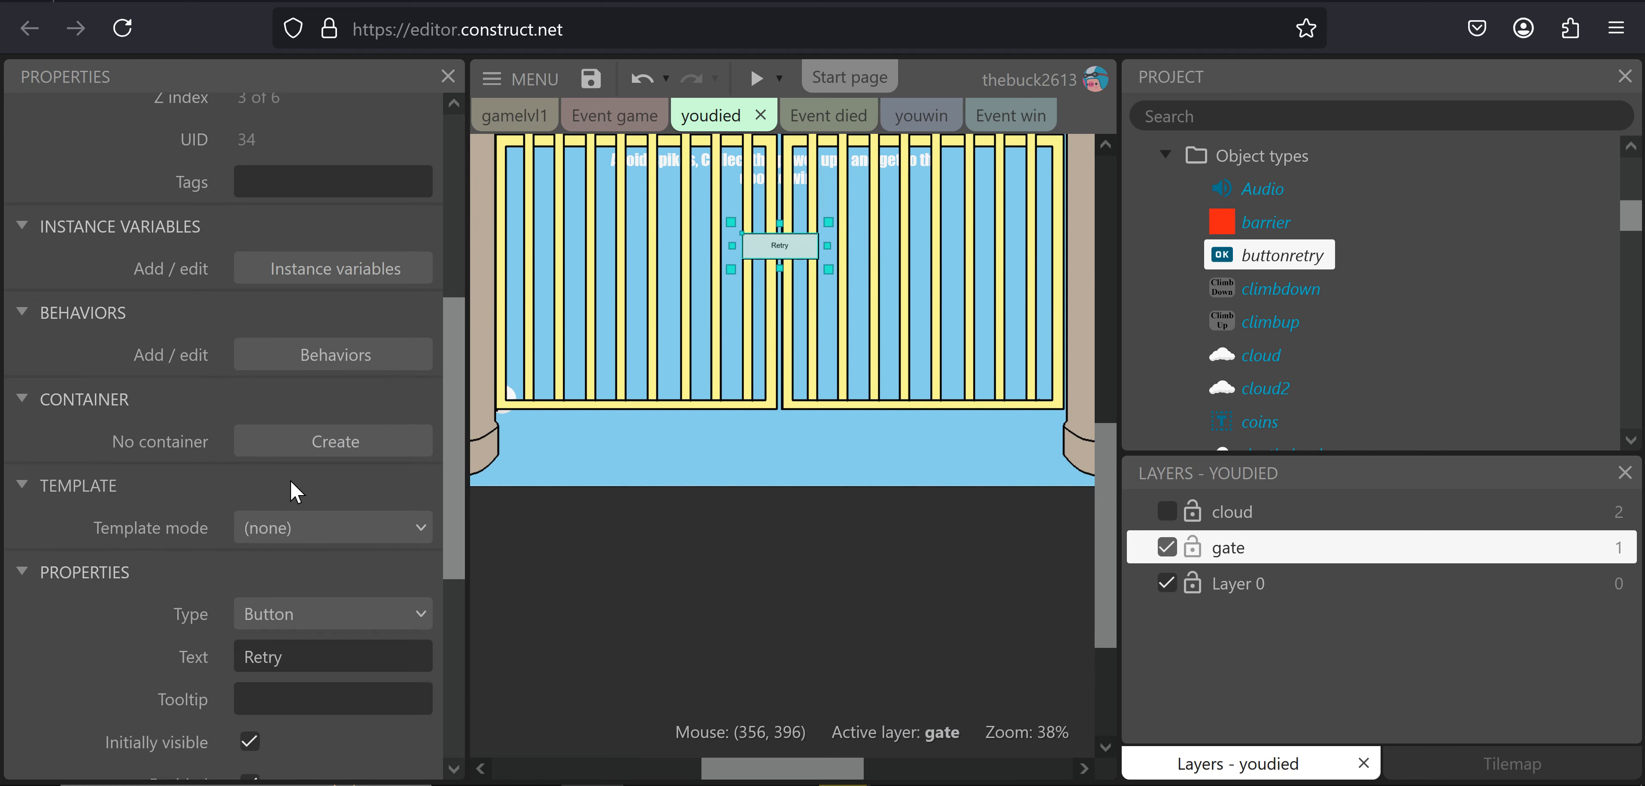
pyautogui.click(256, 608)
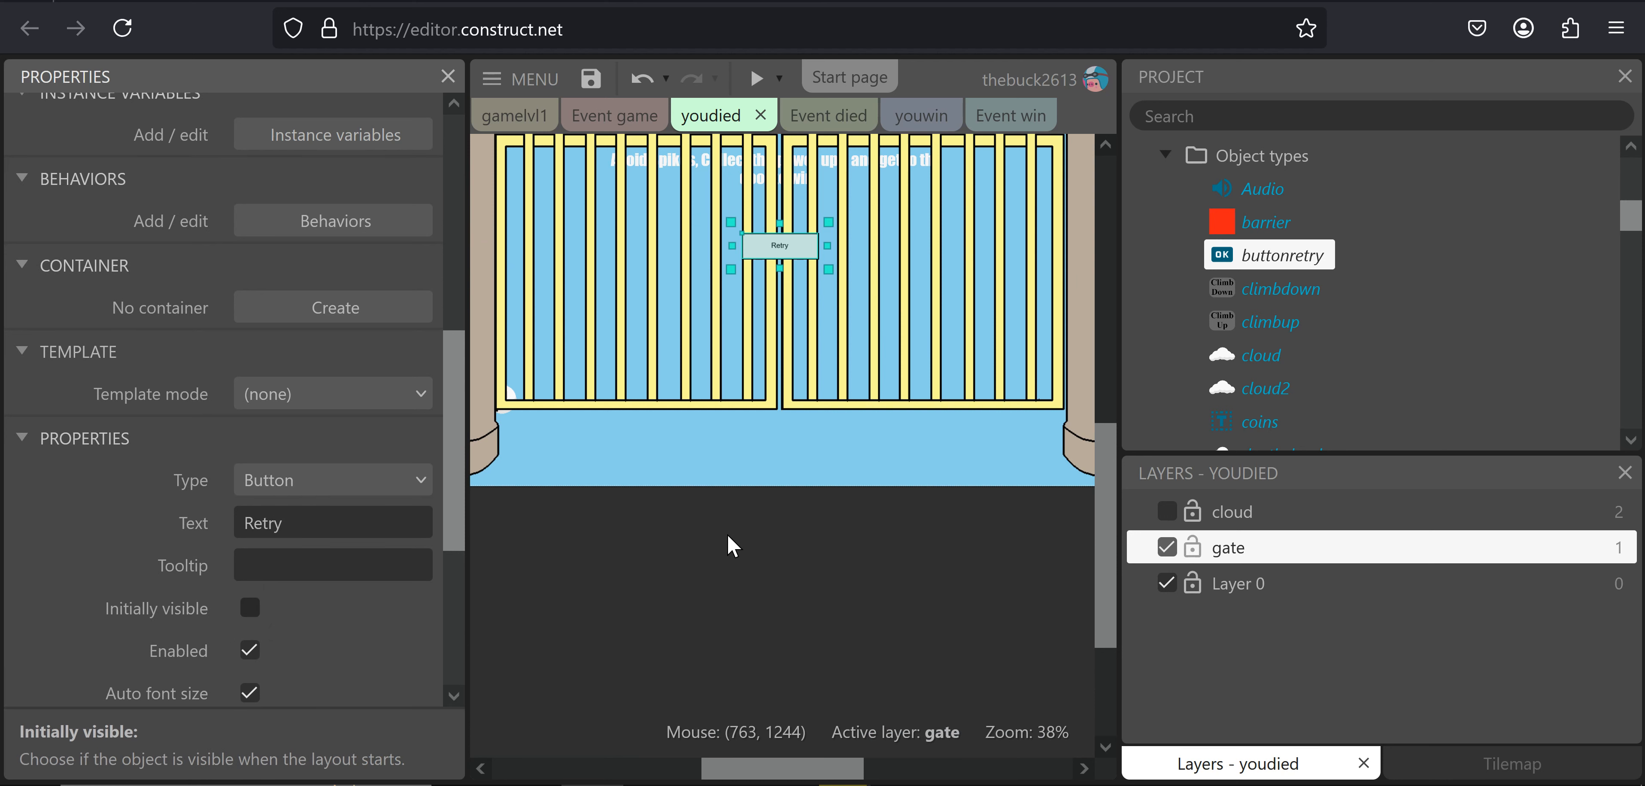
pyautogui.click(824, 597)
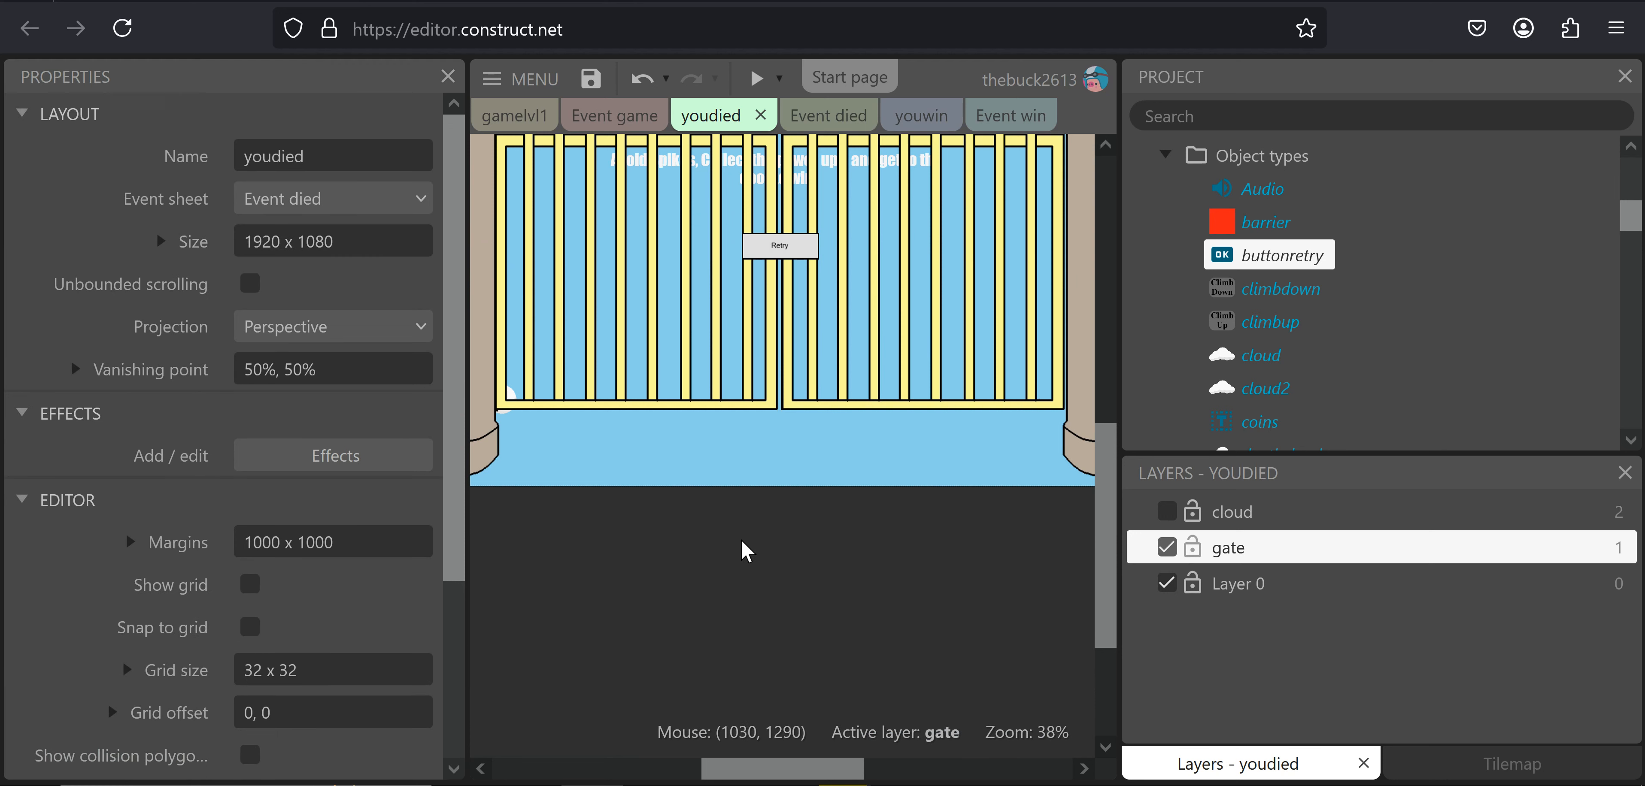
pyautogui.scroll(3, 779, 524)
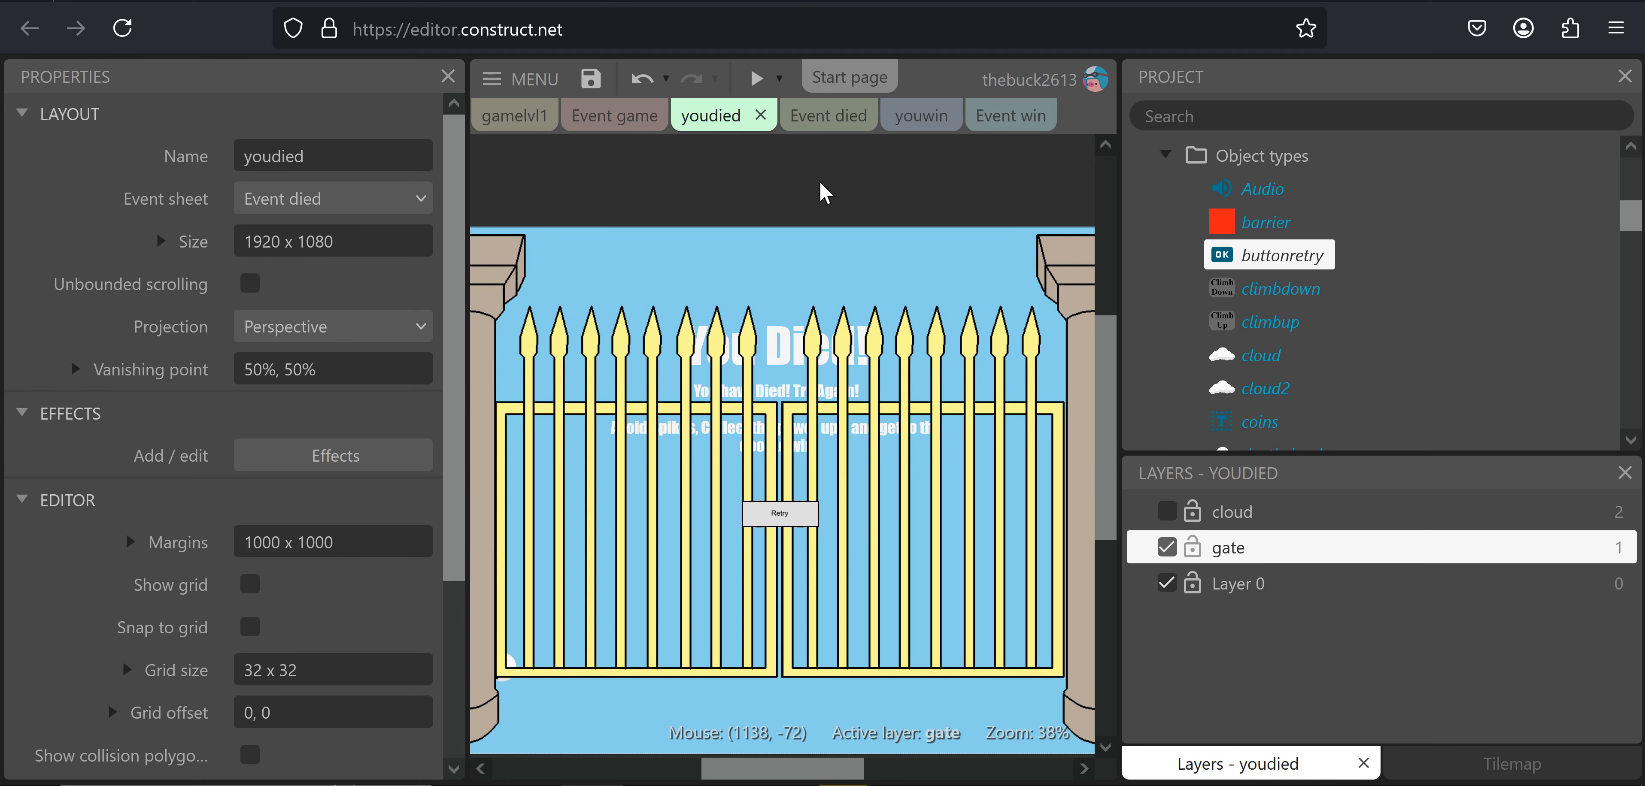
# Add a new event to the Event died sheet with the TimelineController On finished condition for the tag "deathcloud"
pyautogui.click(830, 116)
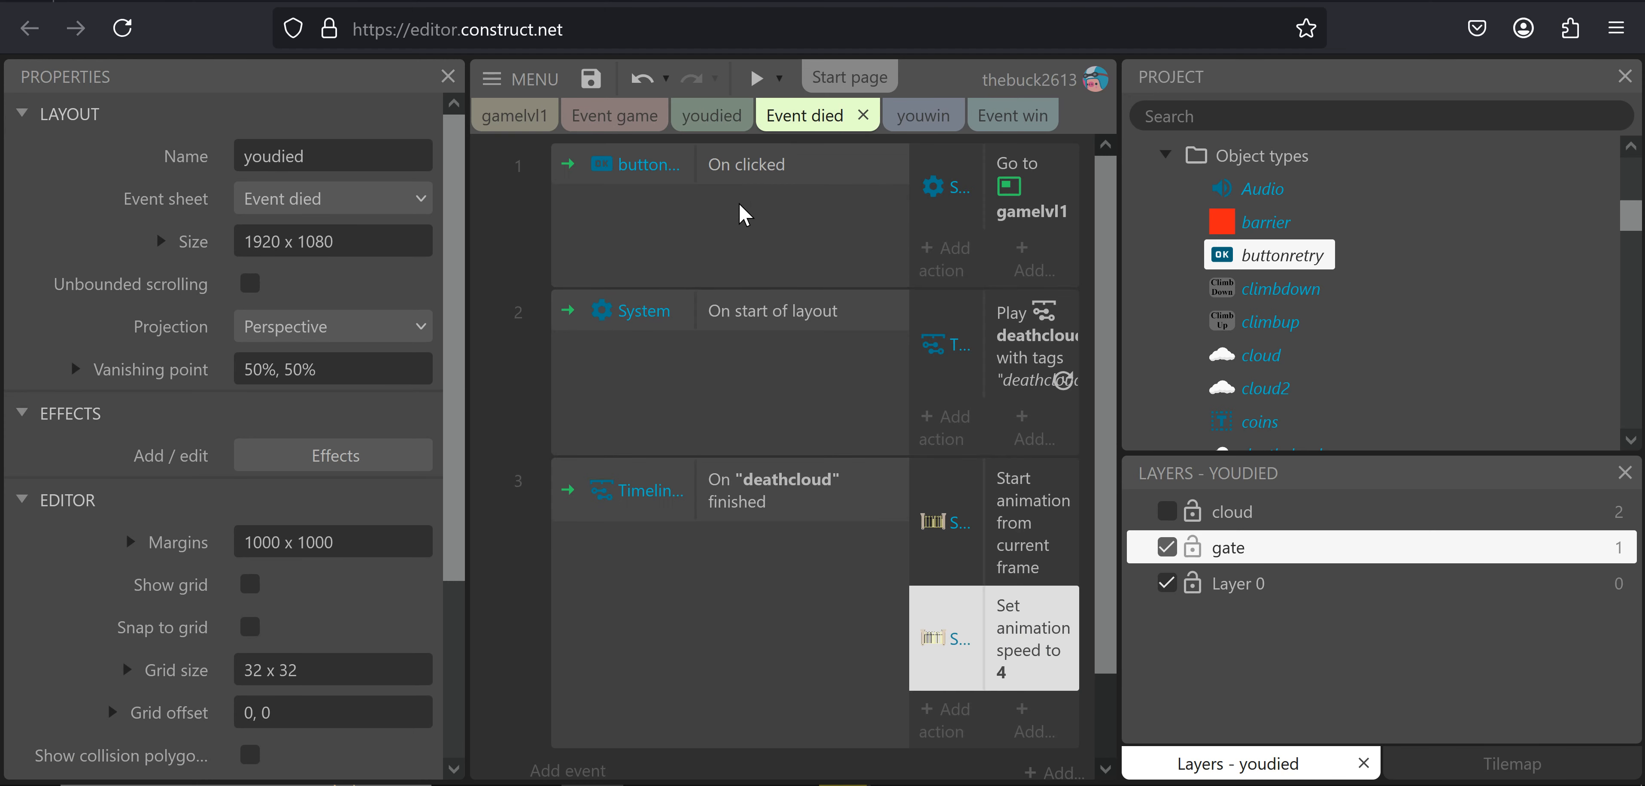
pyautogui.scroll(-2, 708, 376)
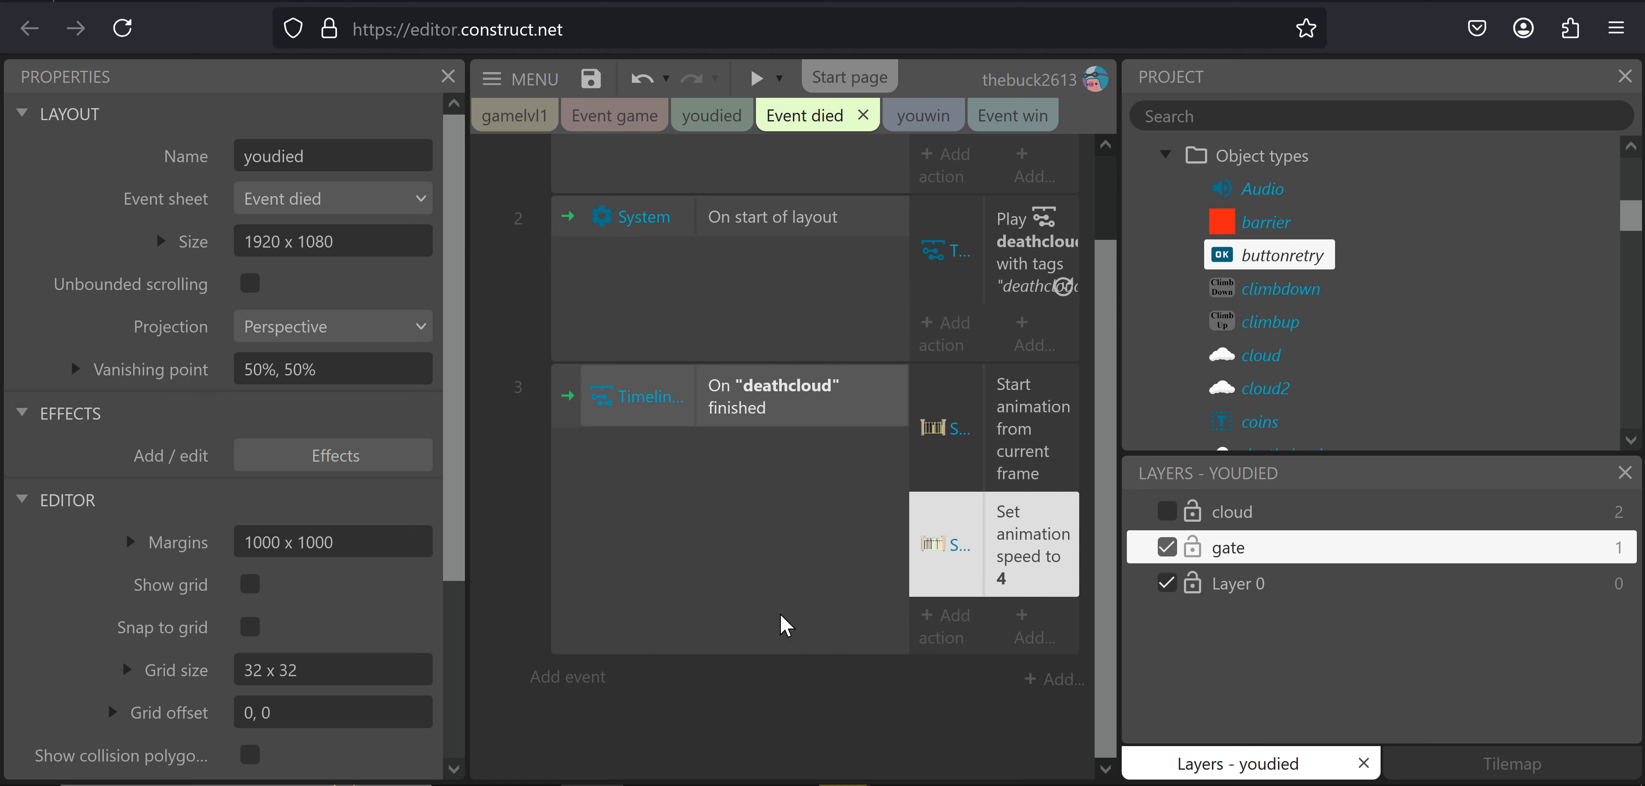
pyautogui.click(555, 677)
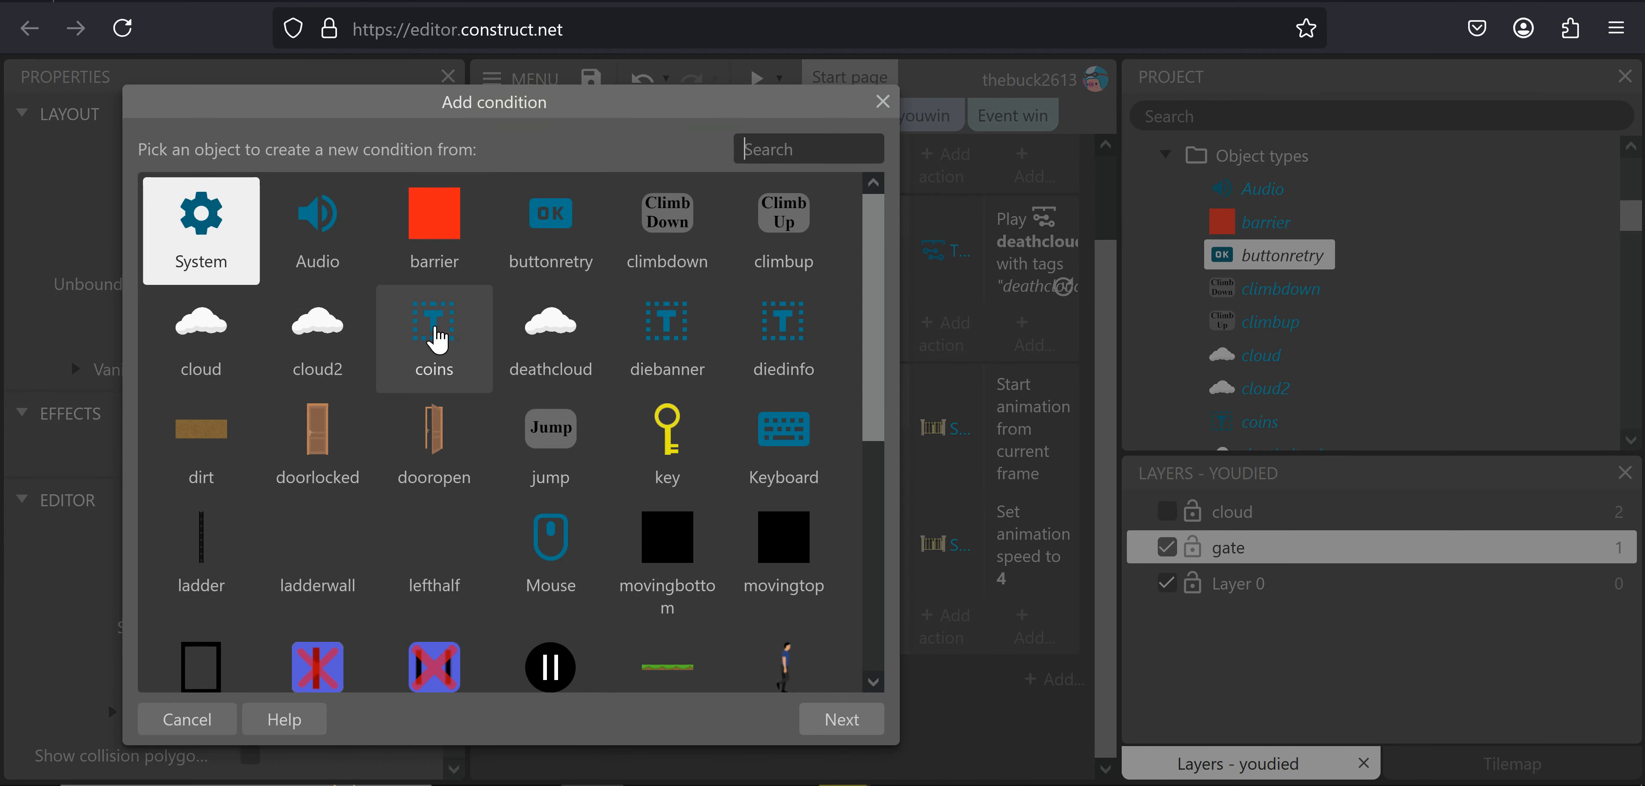
pyautogui.scroll(-5, 447, 348)
pyautogui.click(422, 505)
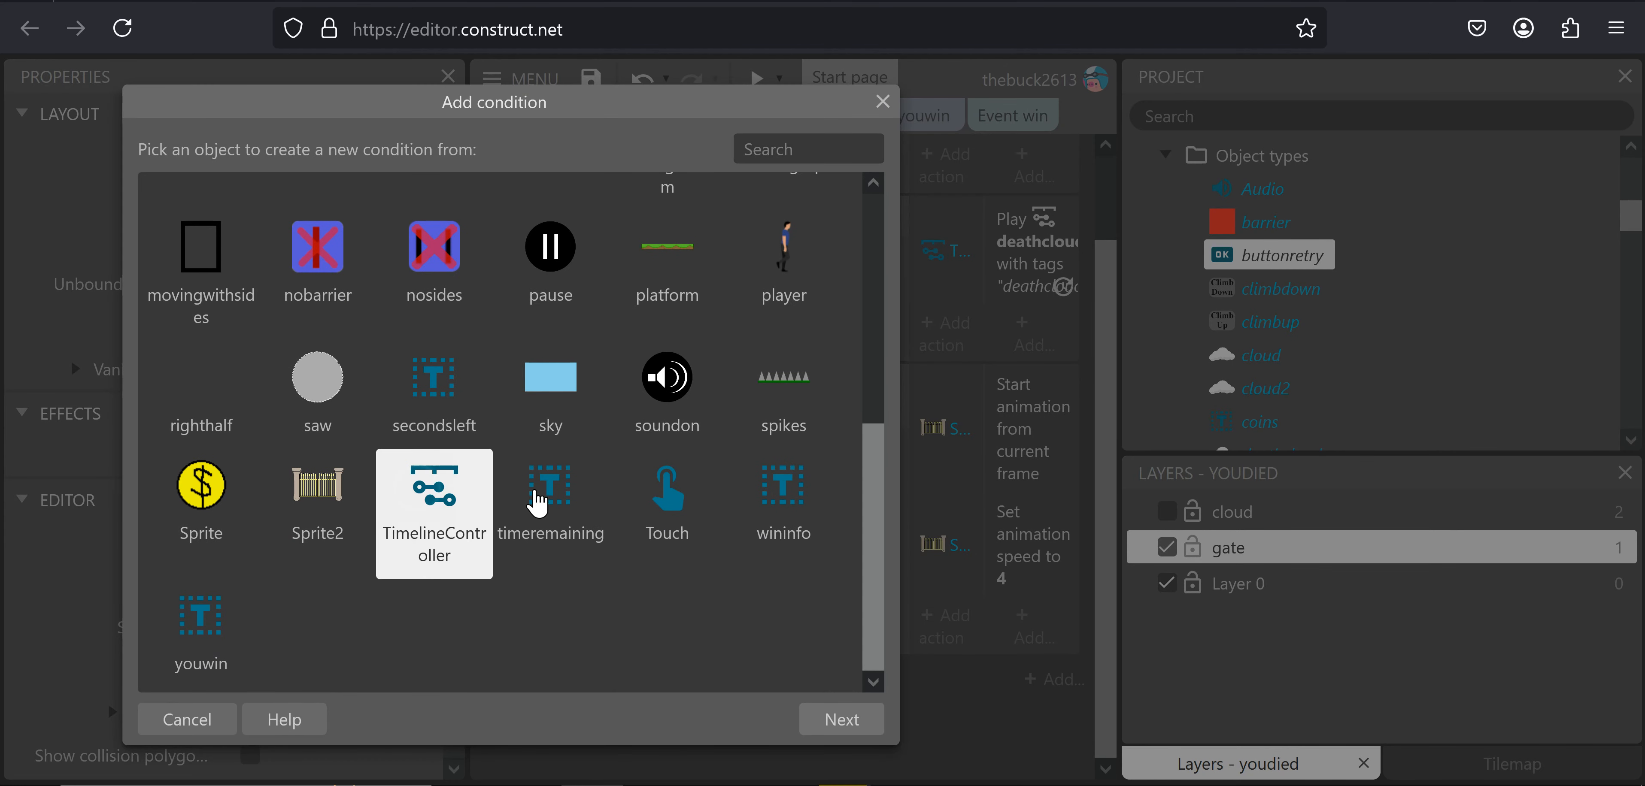
pyautogui.click(358, 504)
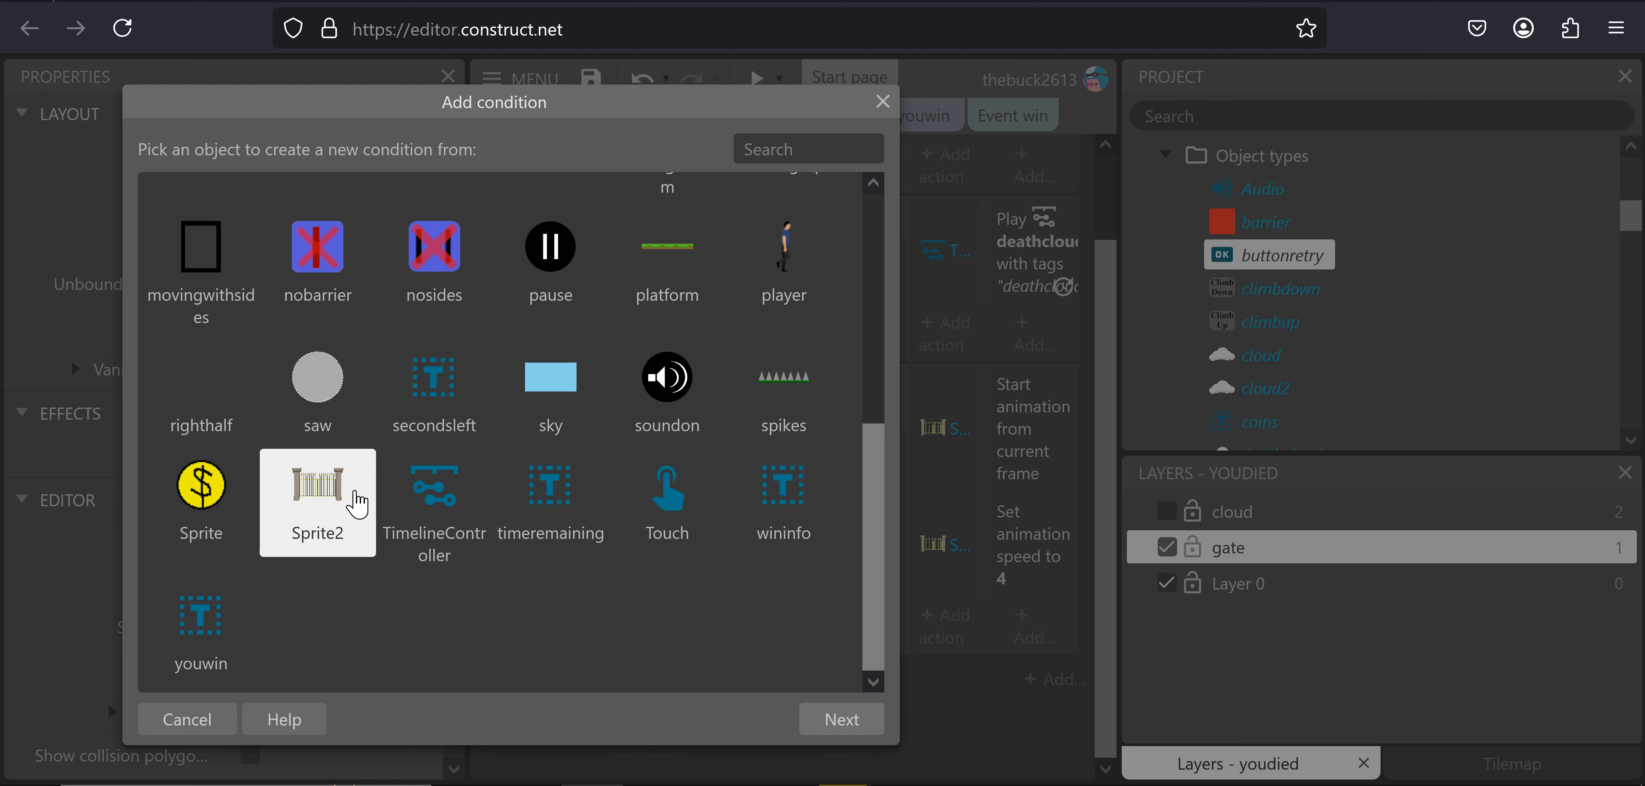
pyautogui.click(426, 496)
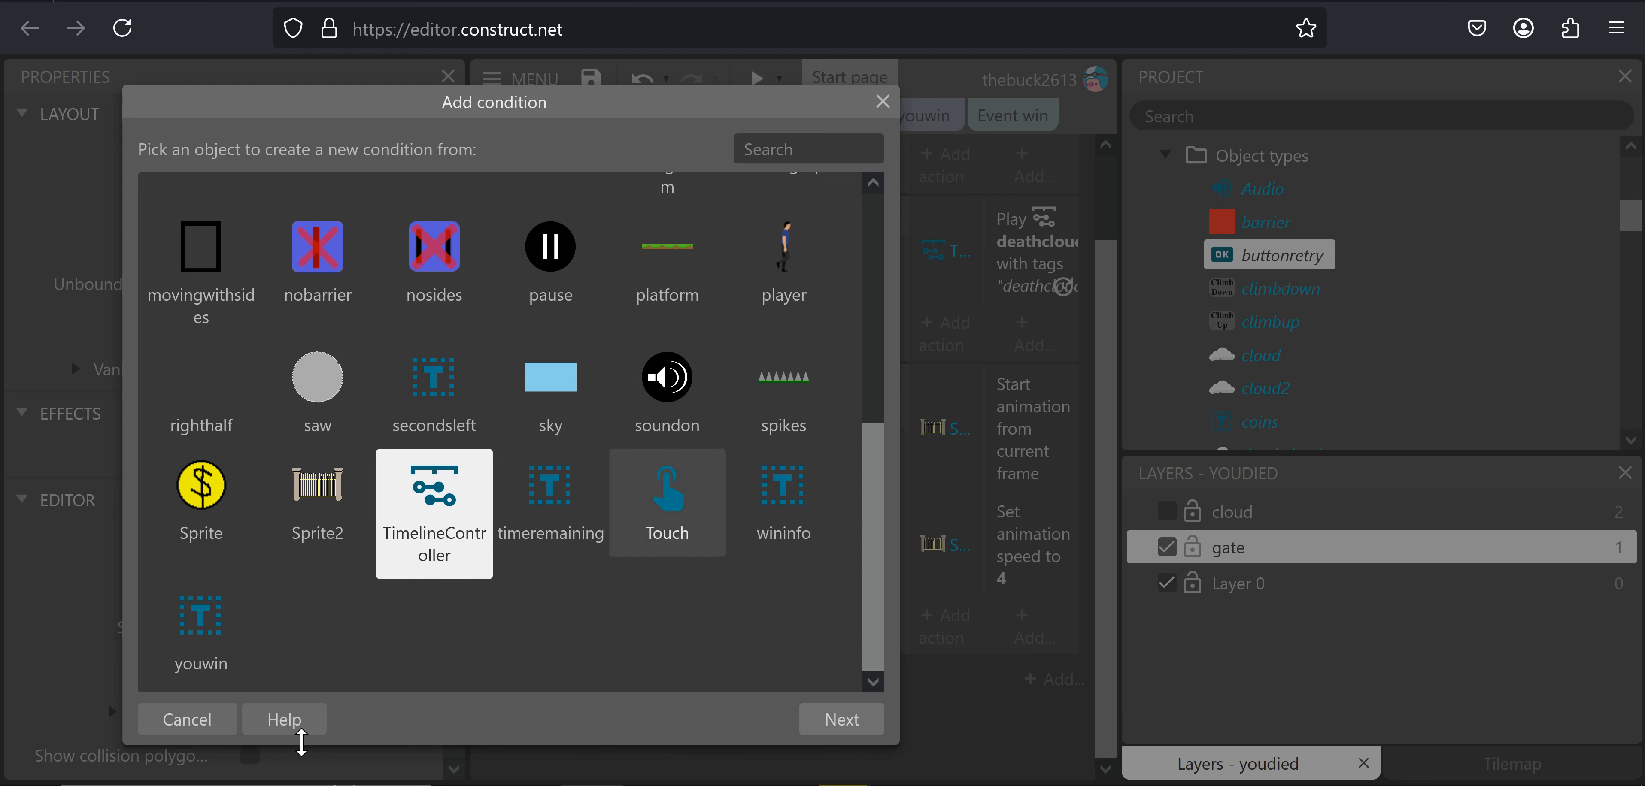
pyautogui.doubleClick(434, 498)
pyautogui.doubleClick(549, 396)
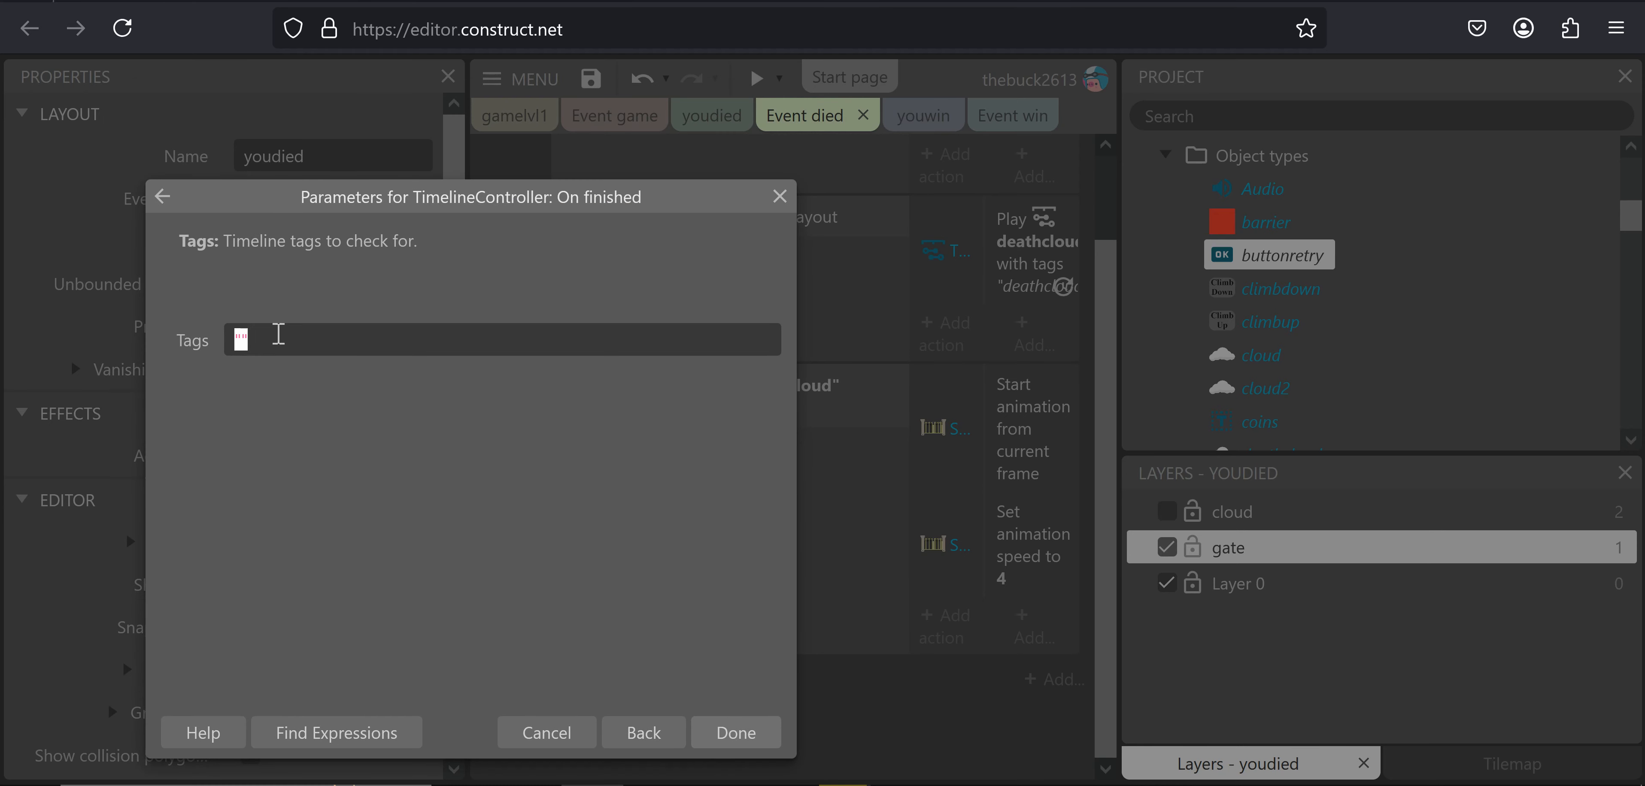
pyautogui.click(241, 337)
pyautogui.press('Return')
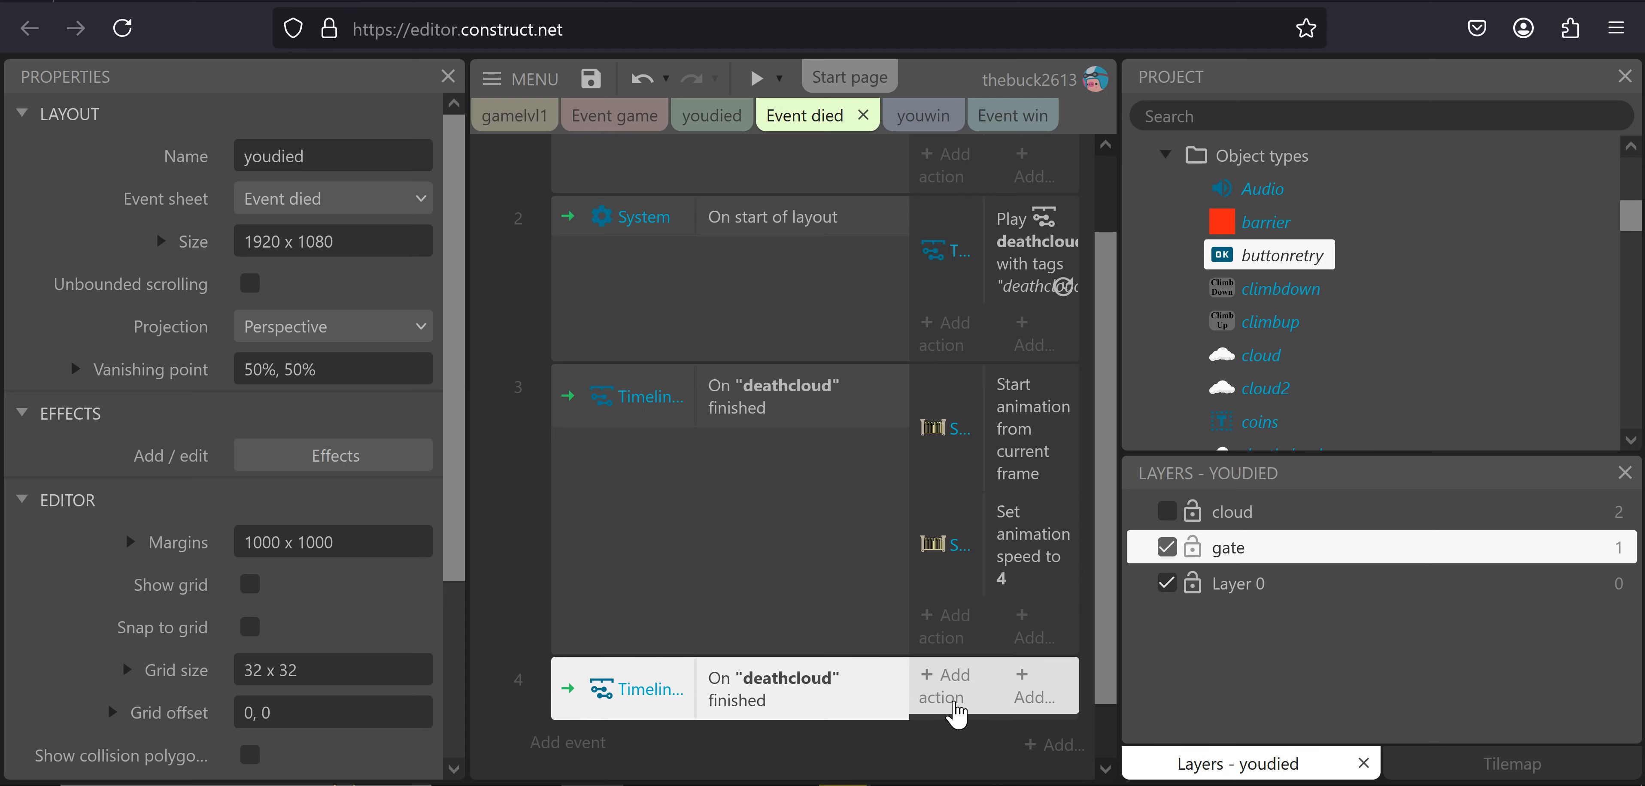
# Add a buttonretry Set visible action with visibility Visible to the second "deathcloud" finished event
pyautogui.click(947, 683)
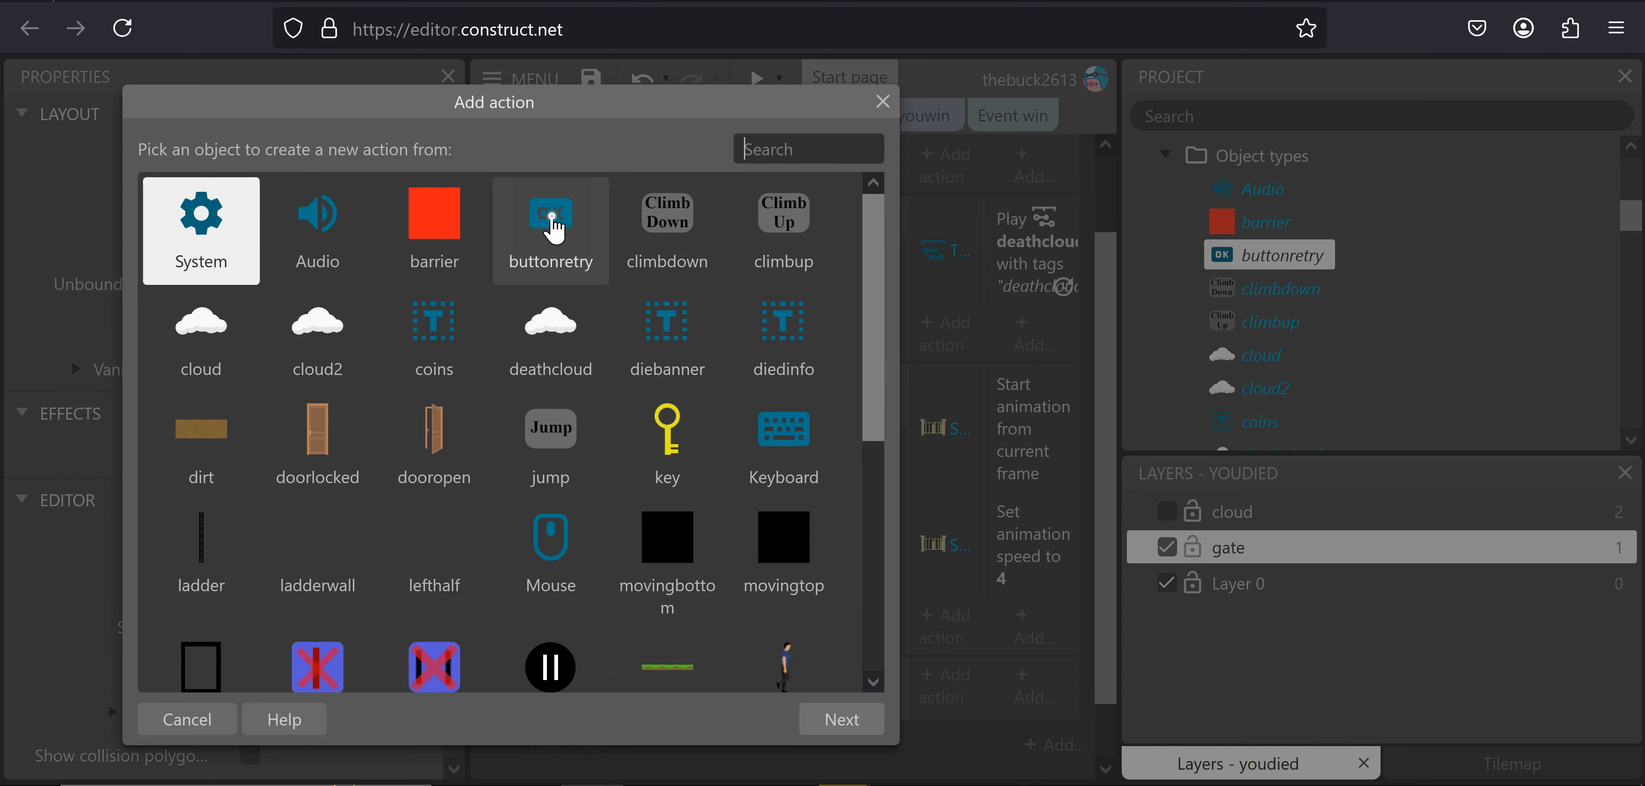
pyautogui.doubleClick(554, 230)
pyautogui.scroll(-2, 263, 422)
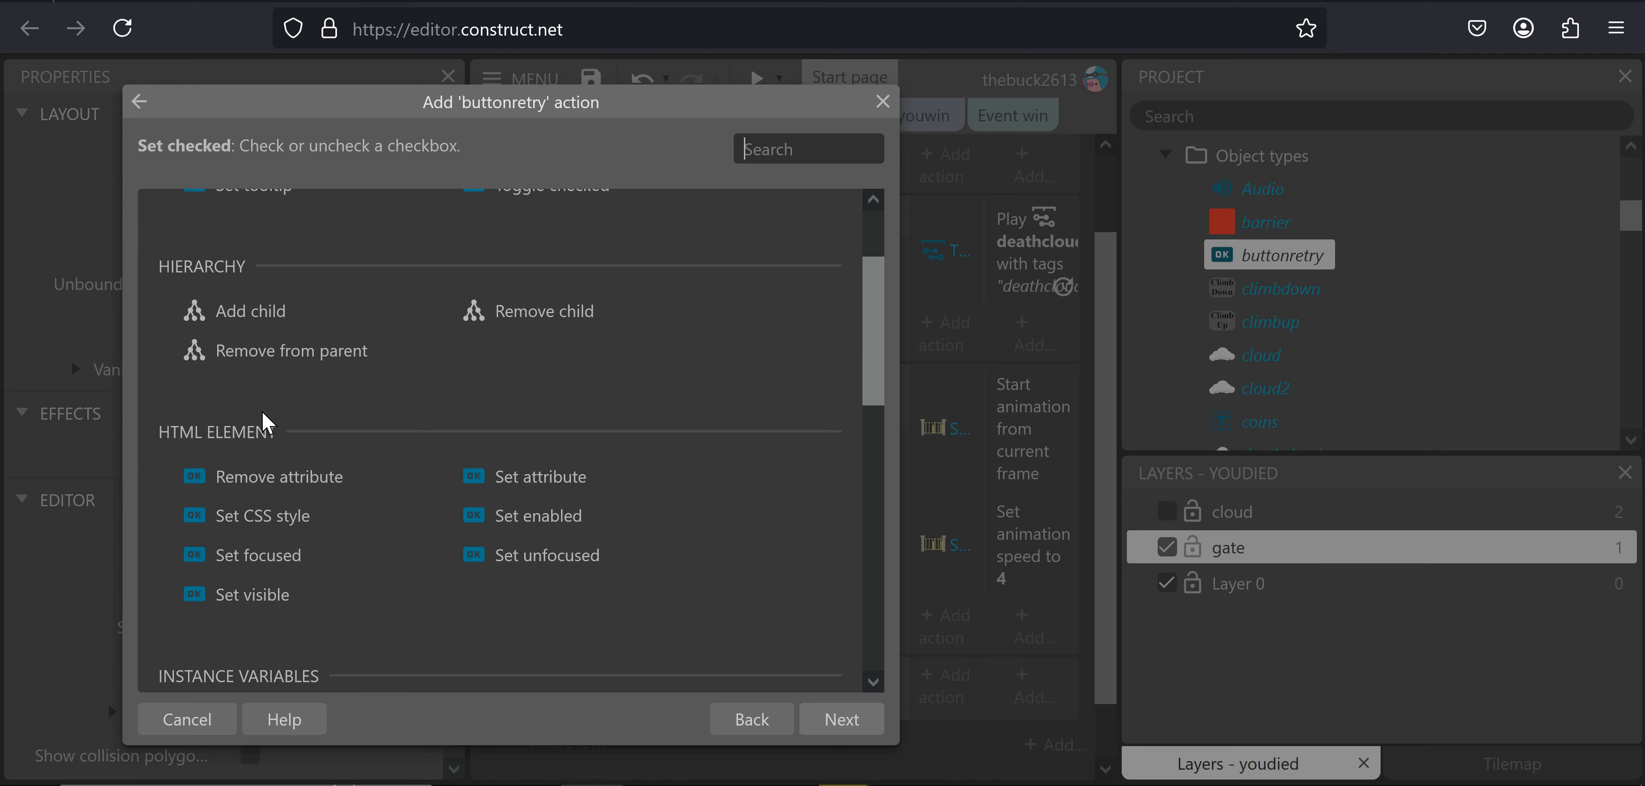
pyautogui.scroll(-5, 263, 422)
pyautogui.scroll(7, 271, 422)
pyautogui.scroll(-2, 259, 482)
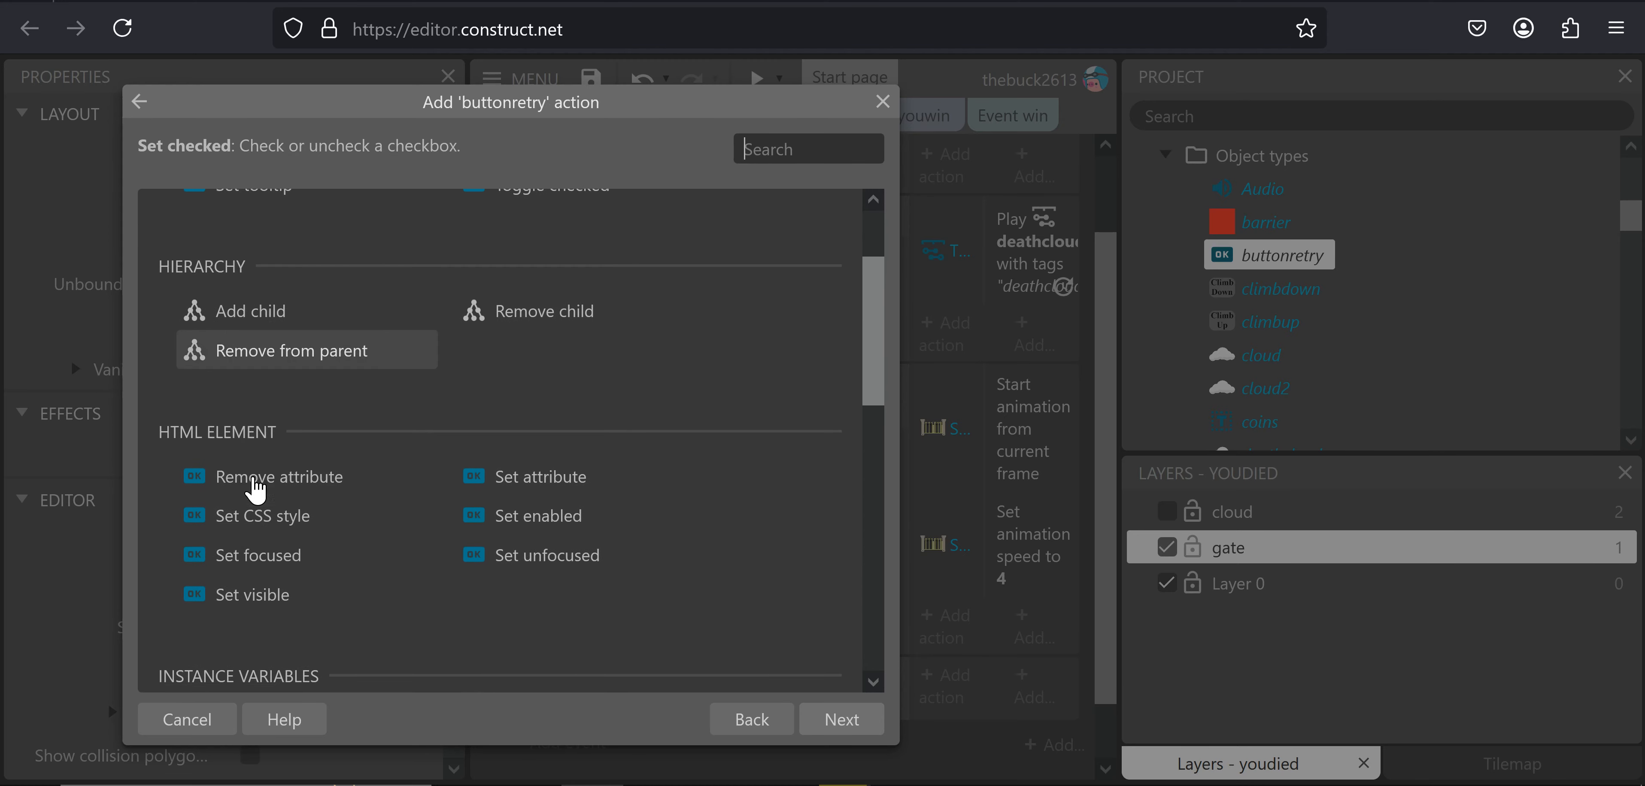
pyautogui.doubleClick(290, 597)
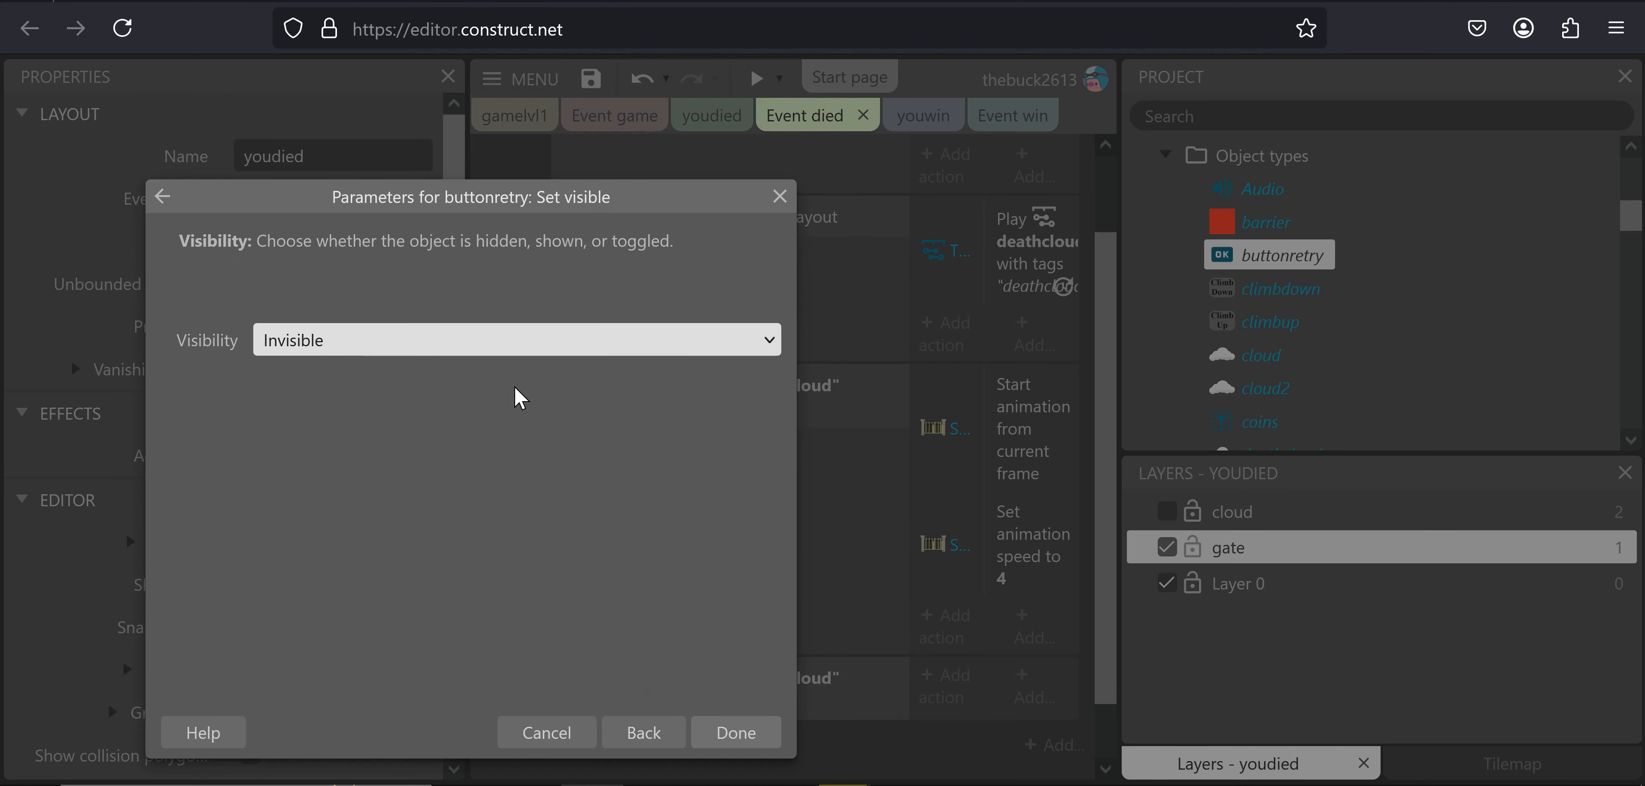
pyautogui.click(393, 342)
pyautogui.click(390, 415)
pyautogui.press('Return')
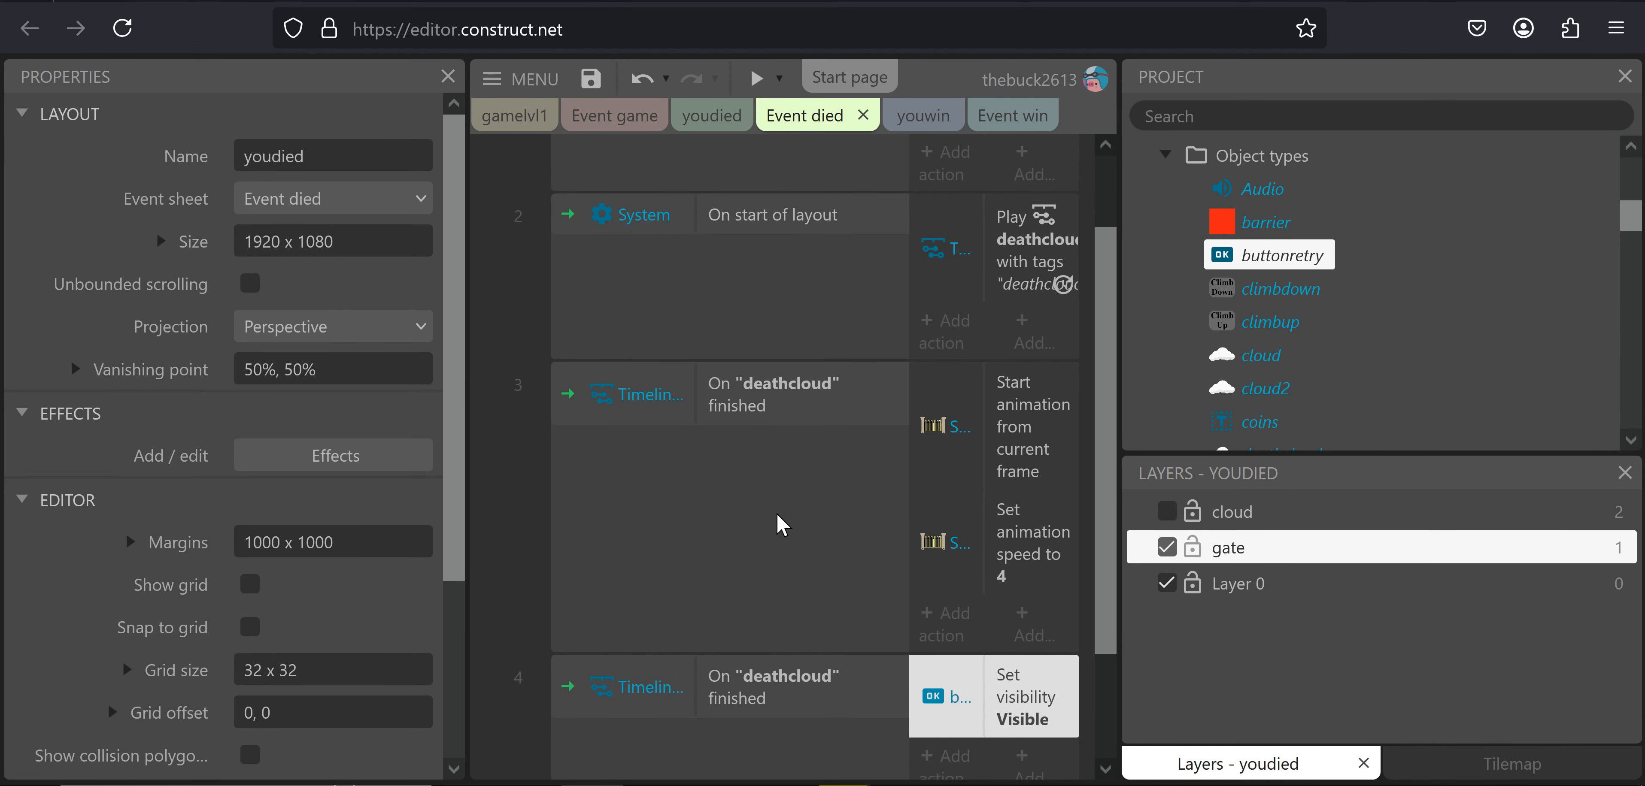
# Add a System Wait action of 1.5 seconds to the same "deathcloud" finished event
pyautogui.scroll(-2, 763, 568)
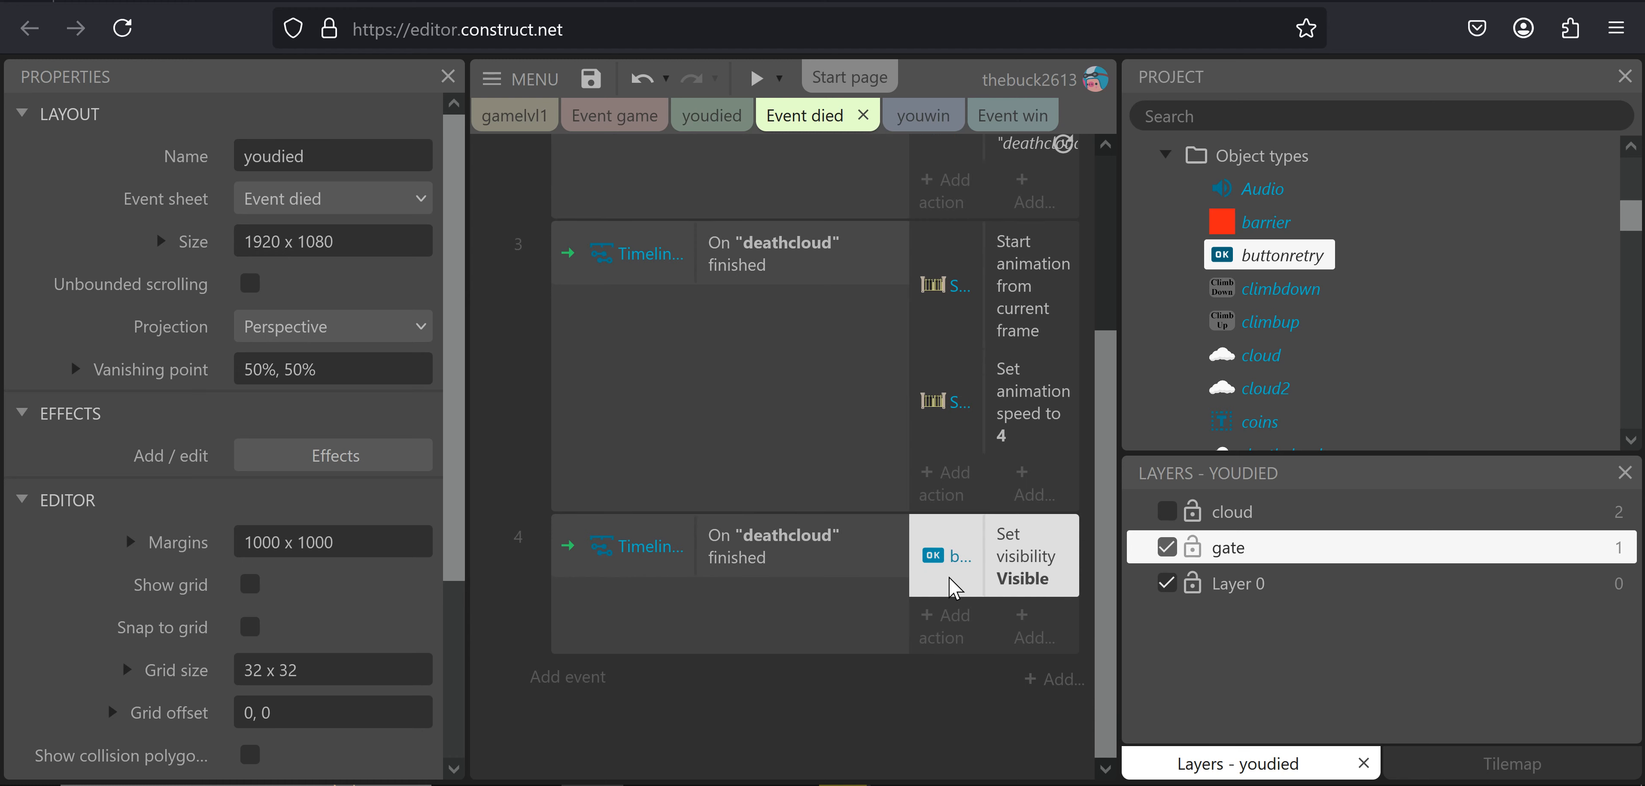
pyautogui.click(944, 629)
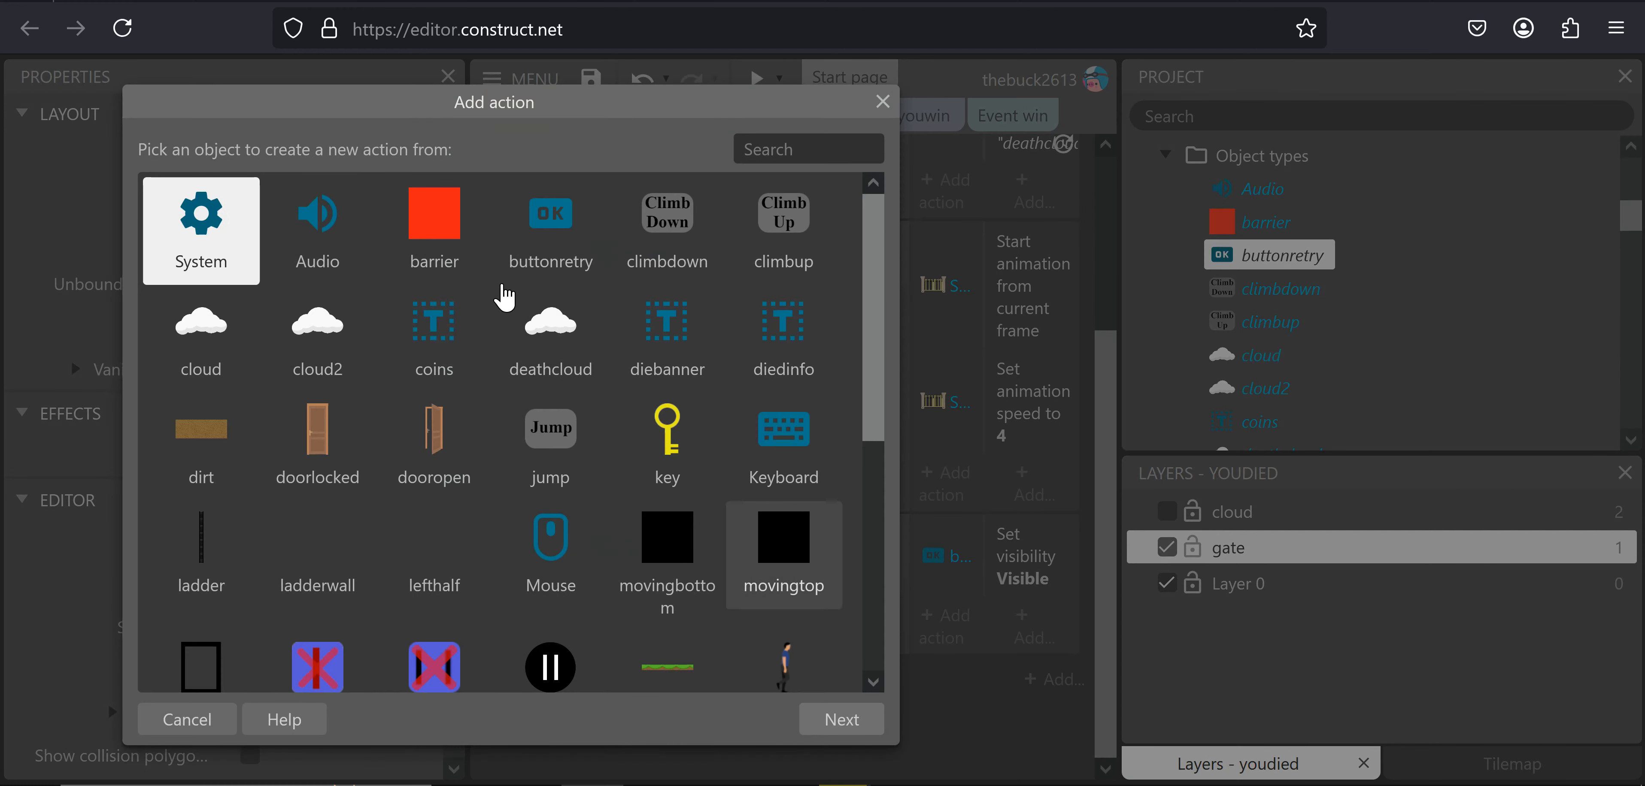
pyautogui.scroll(-4, 511, 341)
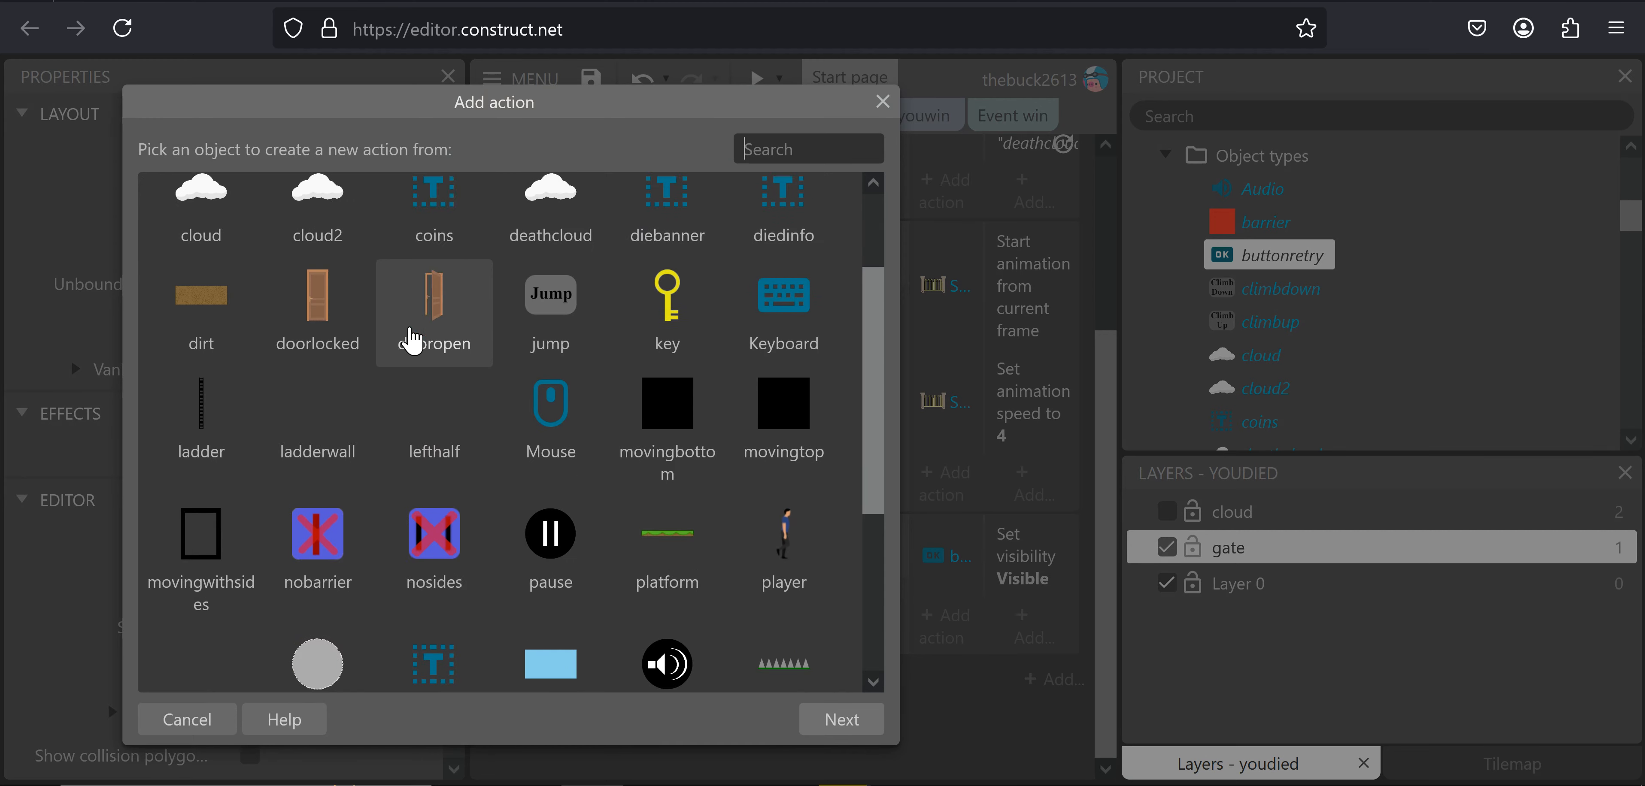
pyautogui.scroll(4, 410, 330)
pyautogui.doubleClick(247, 271)
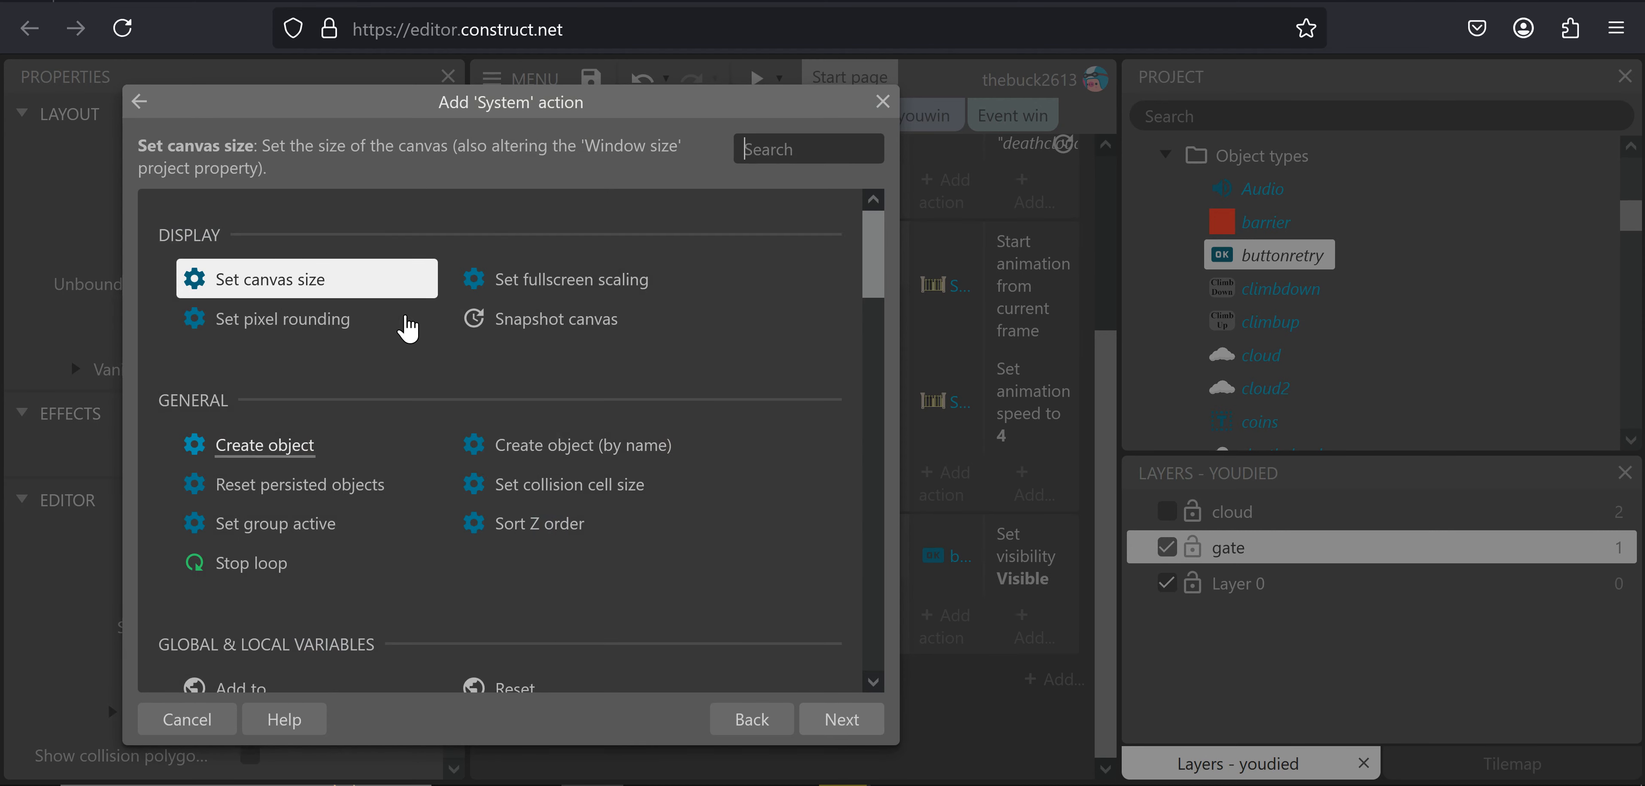
pyautogui.scroll(-3, 390, 355)
pyautogui.scroll(-9, 386, 370)
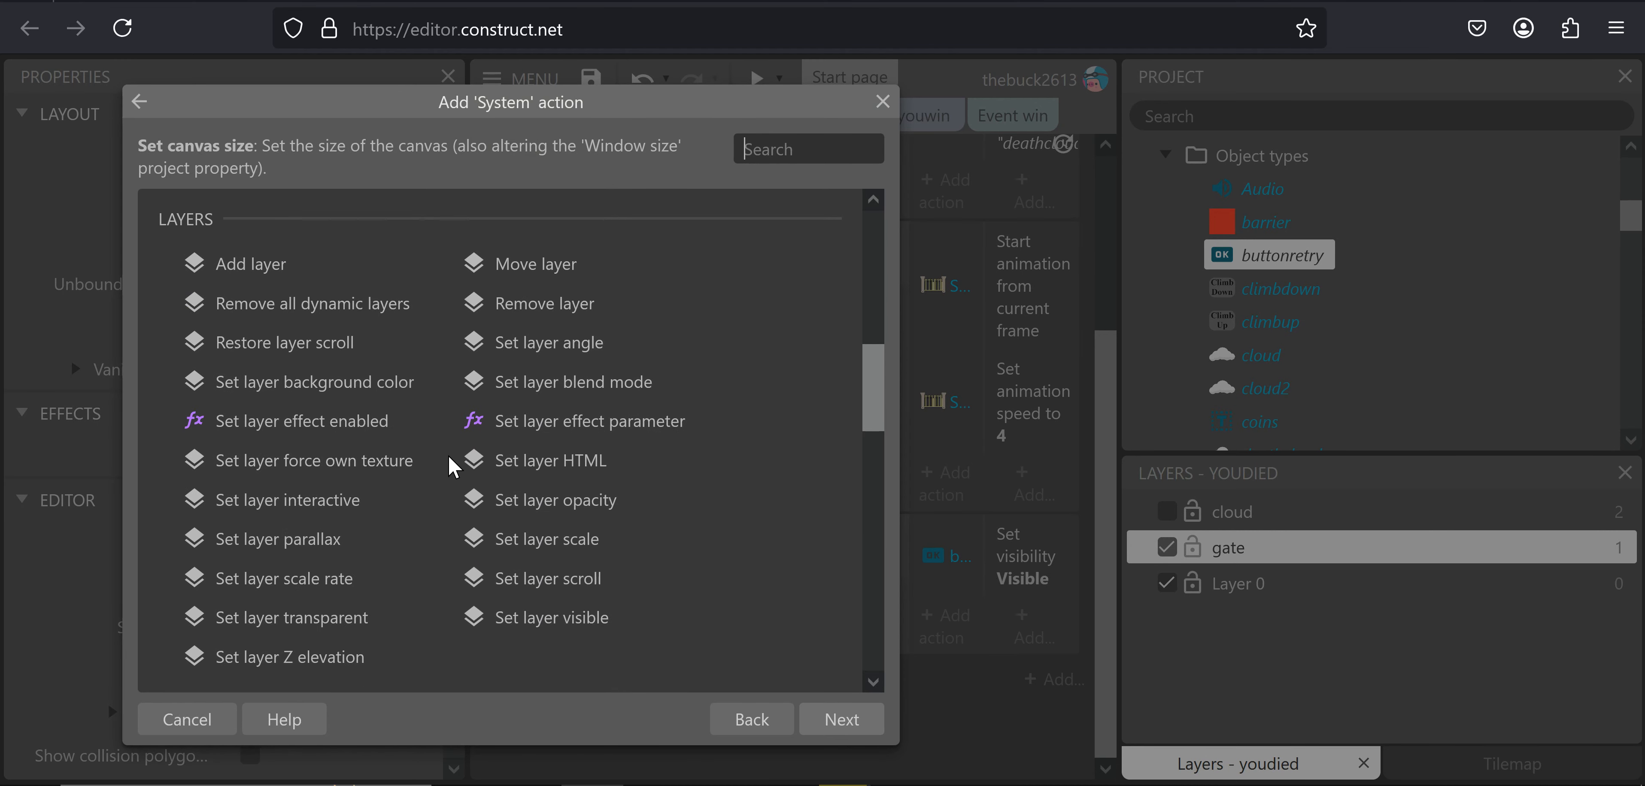
pyautogui.scroll(-10, 450, 463)
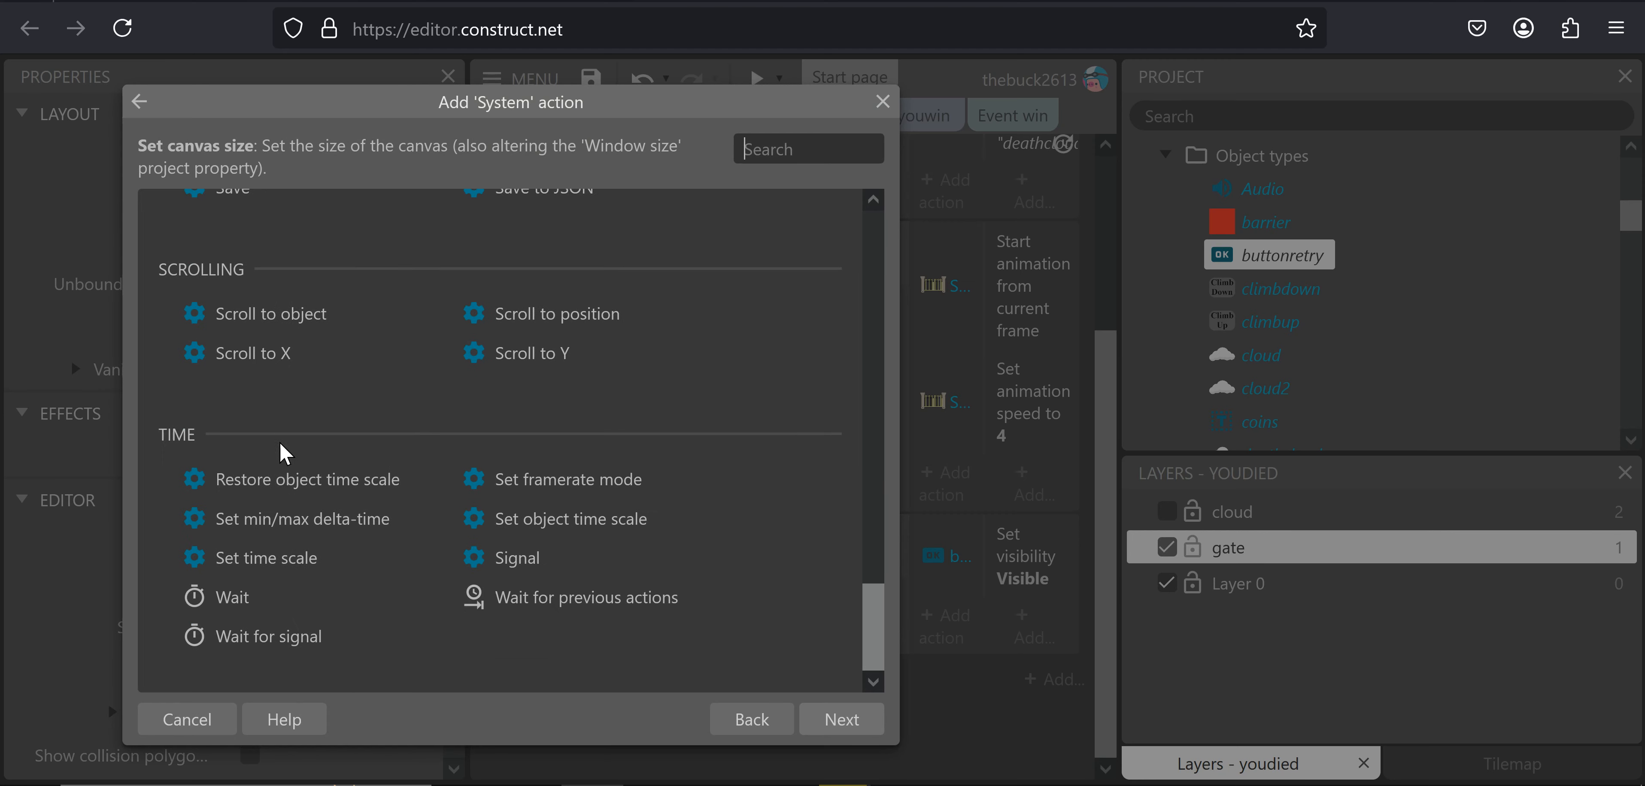
pyautogui.doubleClick(238, 599)
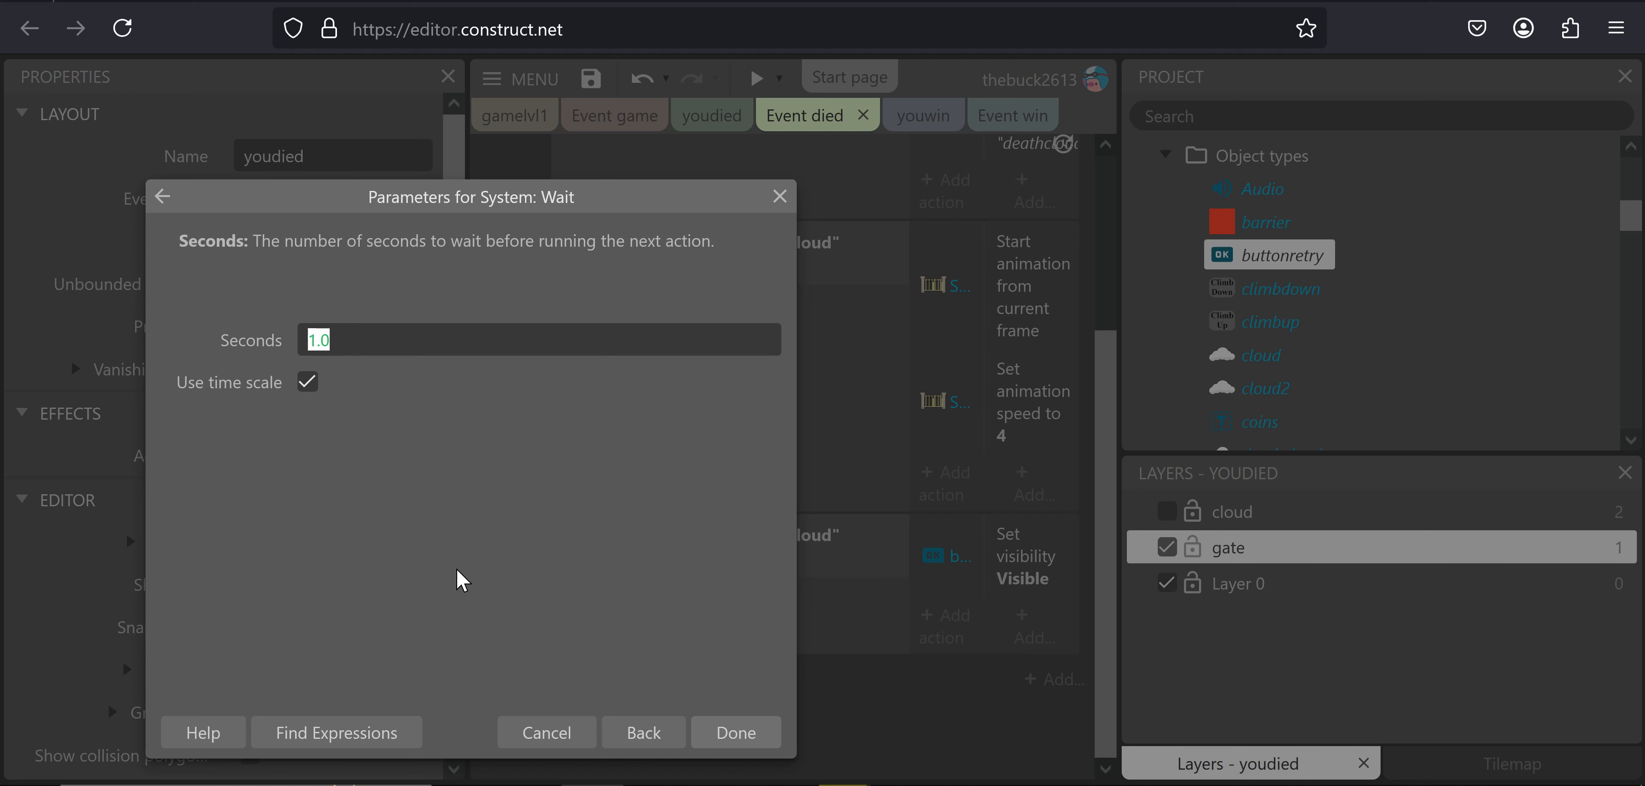
pyautogui.write('1')
pyautogui.press('Return')
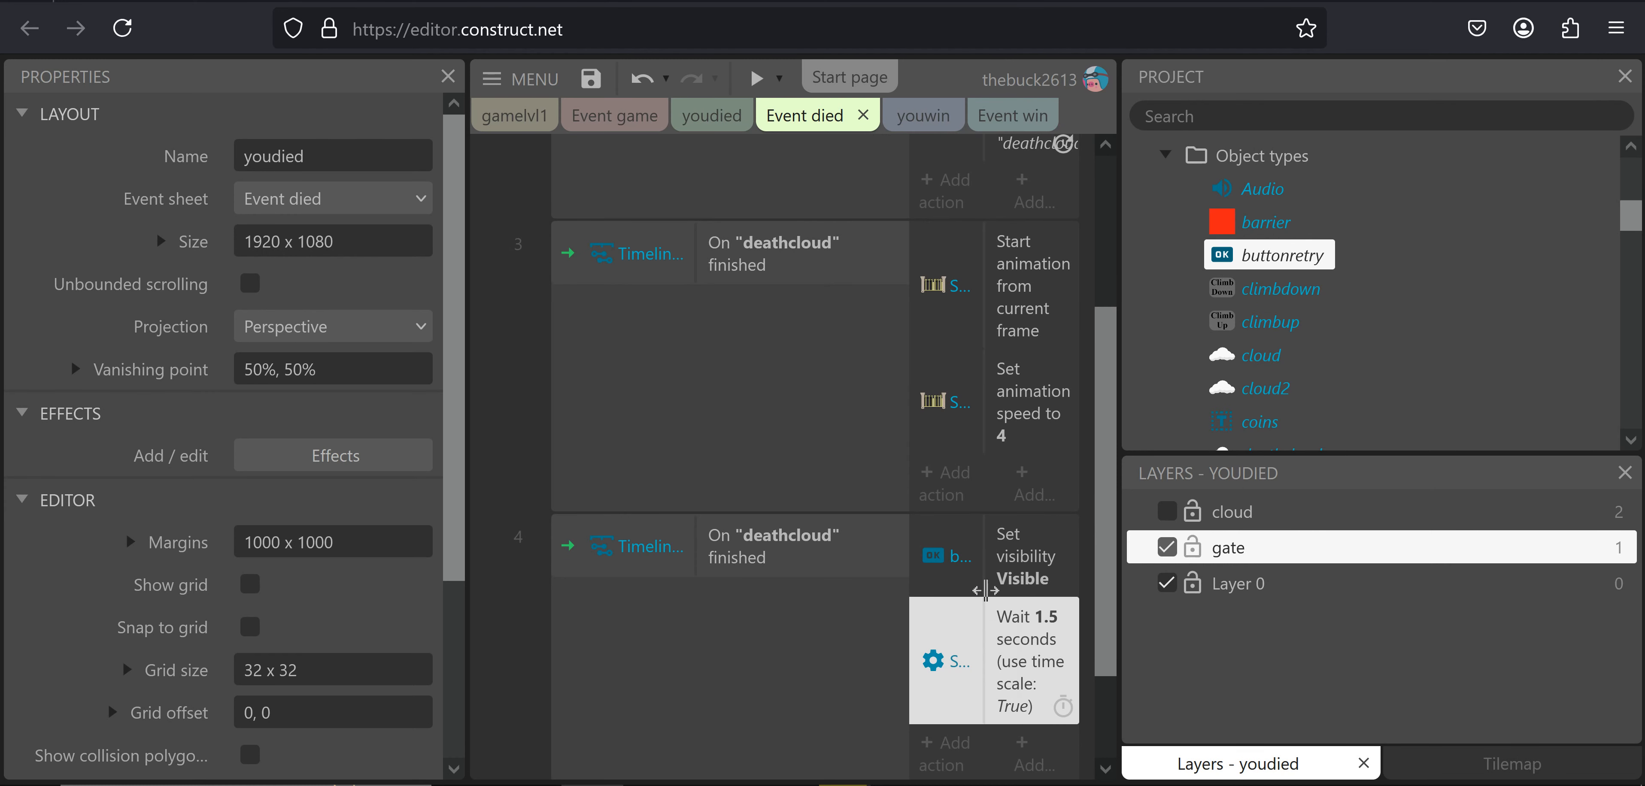
# Move the Wait action above the Retry button's Set visibility action and preview the youdied layout
pyautogui.moveTo(1014, 671); pyautogui.dragTo(1024, 536)
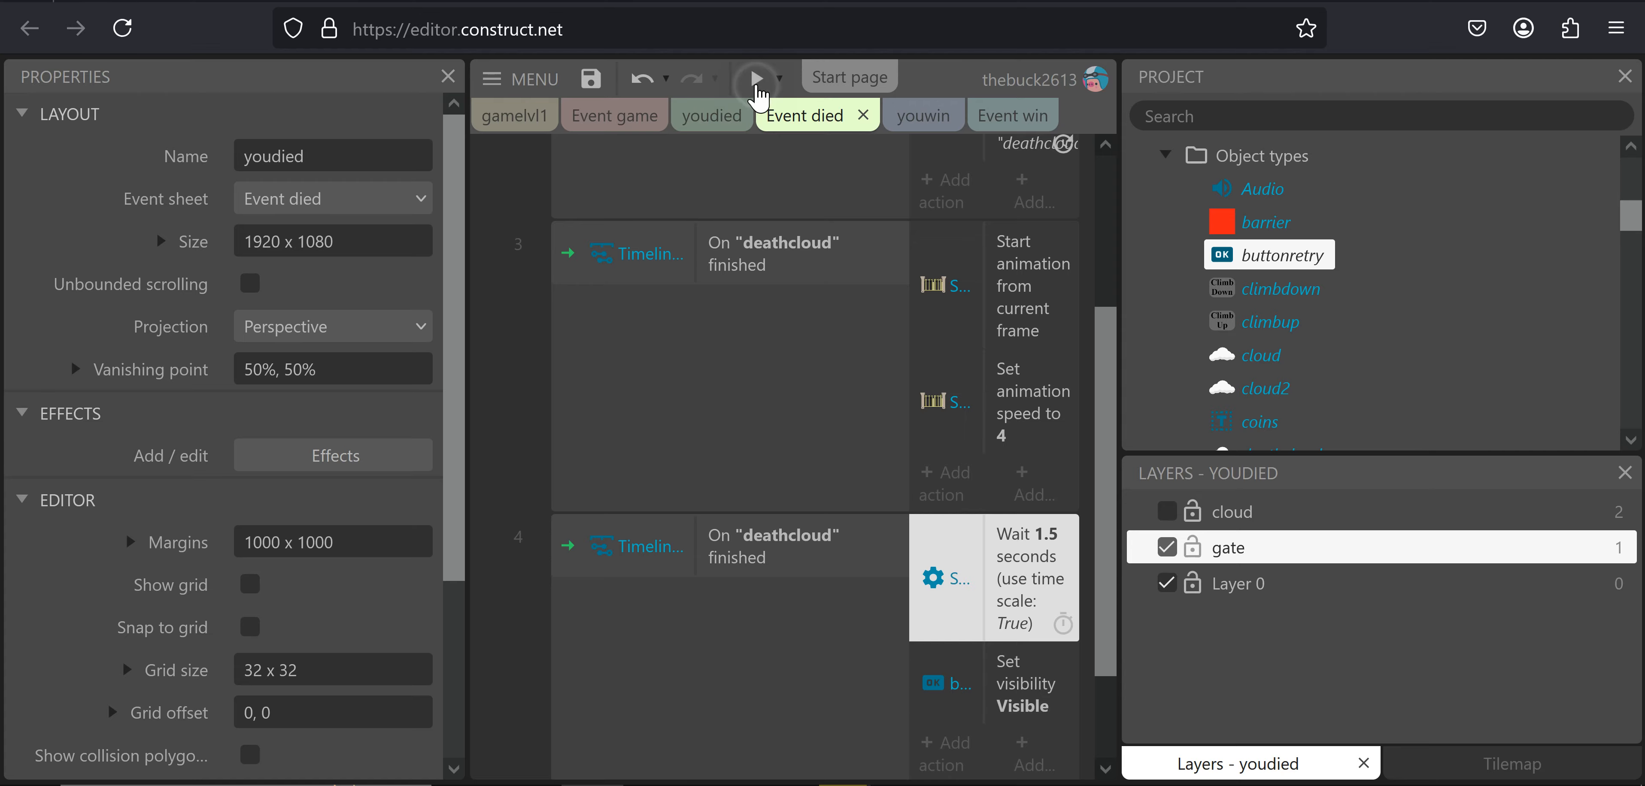
pyautogui.click(755, 78)
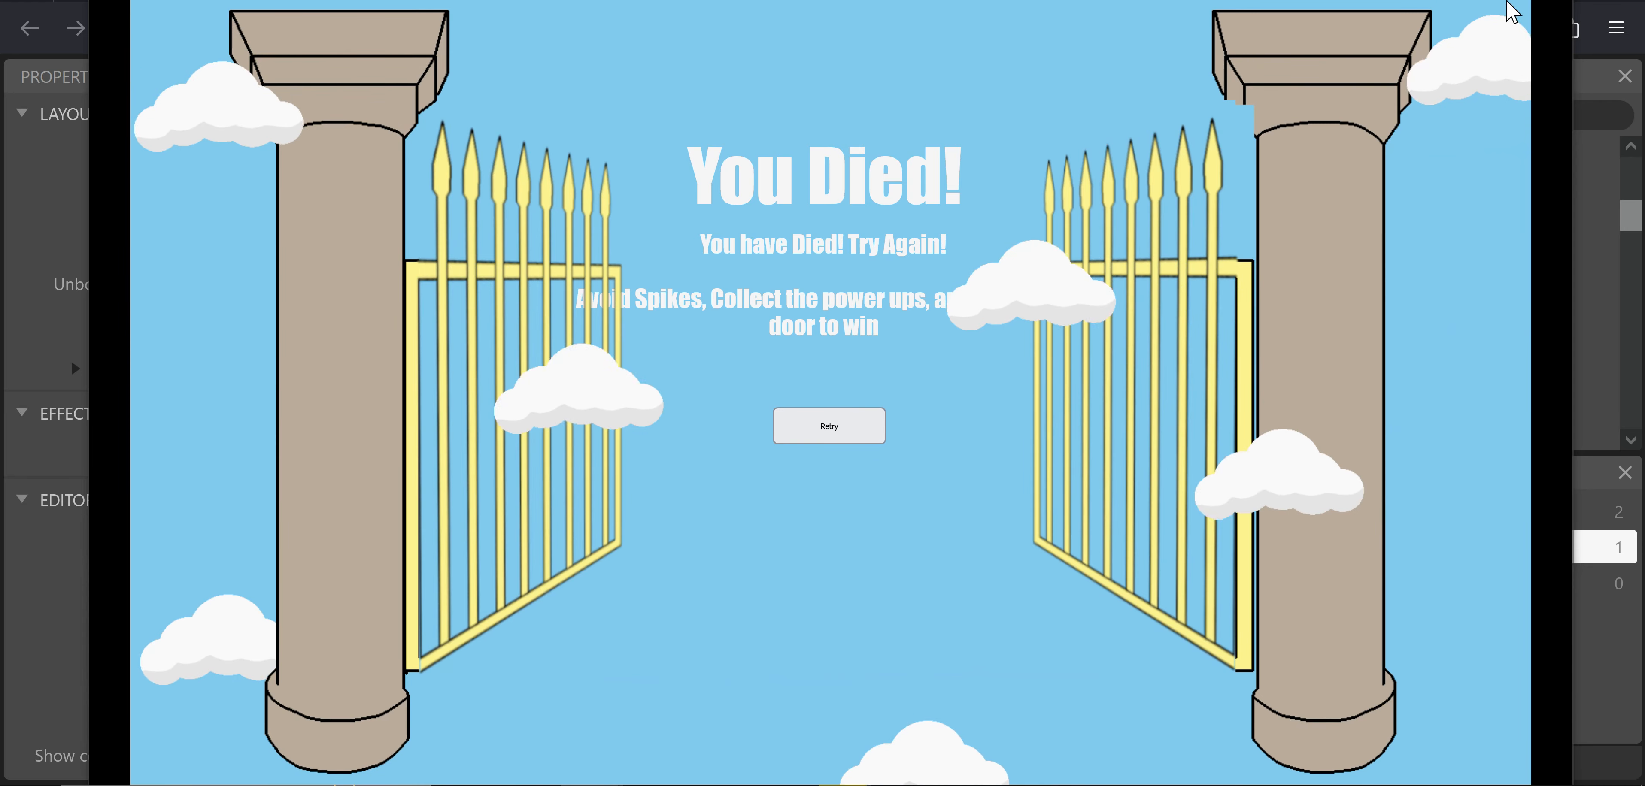
pyautogui.click(1552, 1)
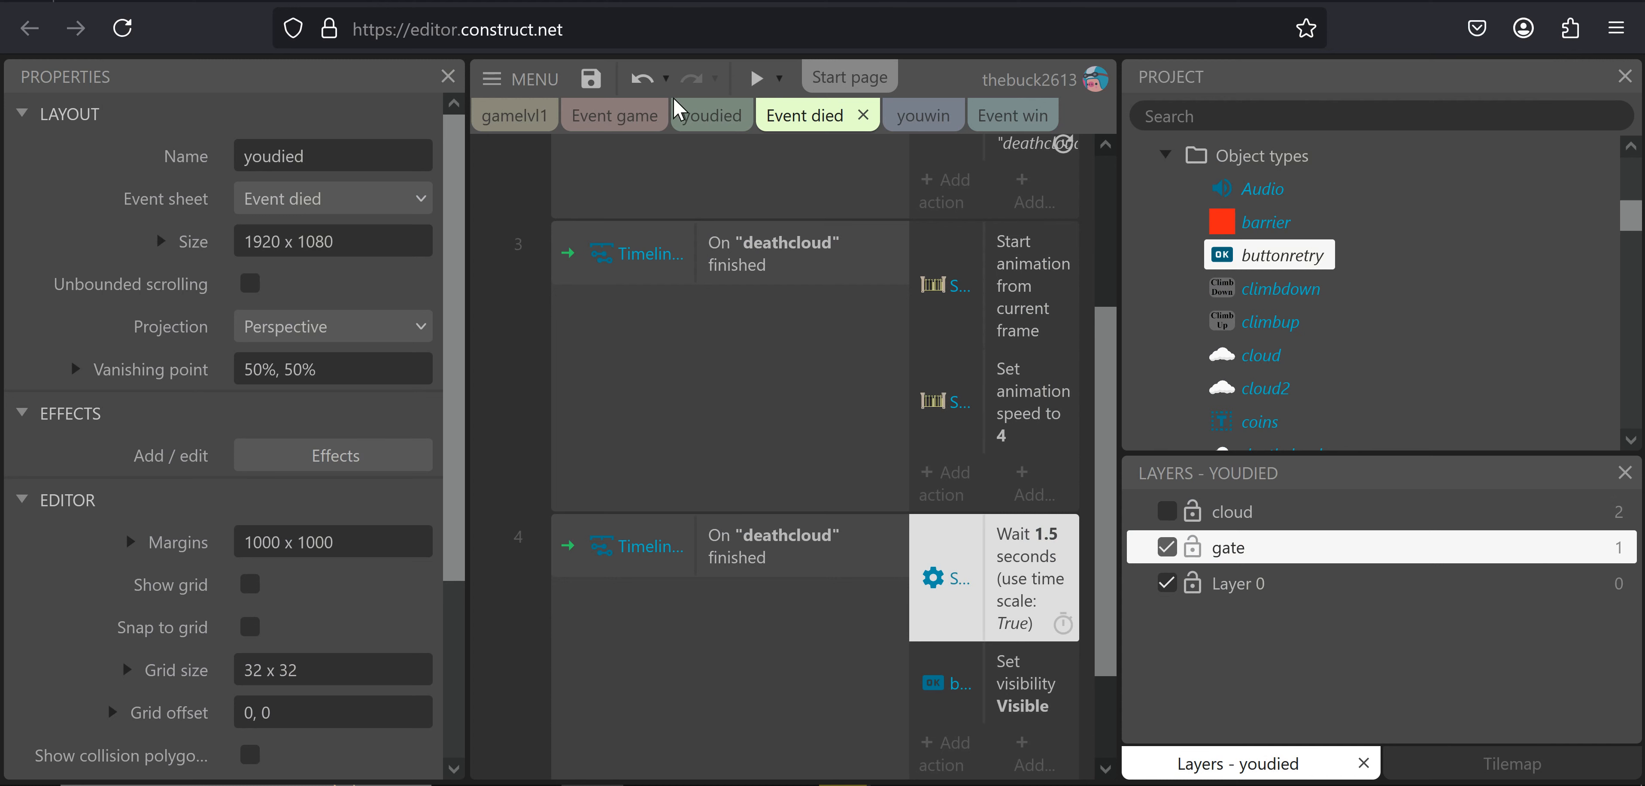
# On the youdied layout, shorten the diedinfo text to "You have Died! Try Again!" and turn off its BBCode
pyautogui.click(710, 115)
pyautogui.click(780, 385)
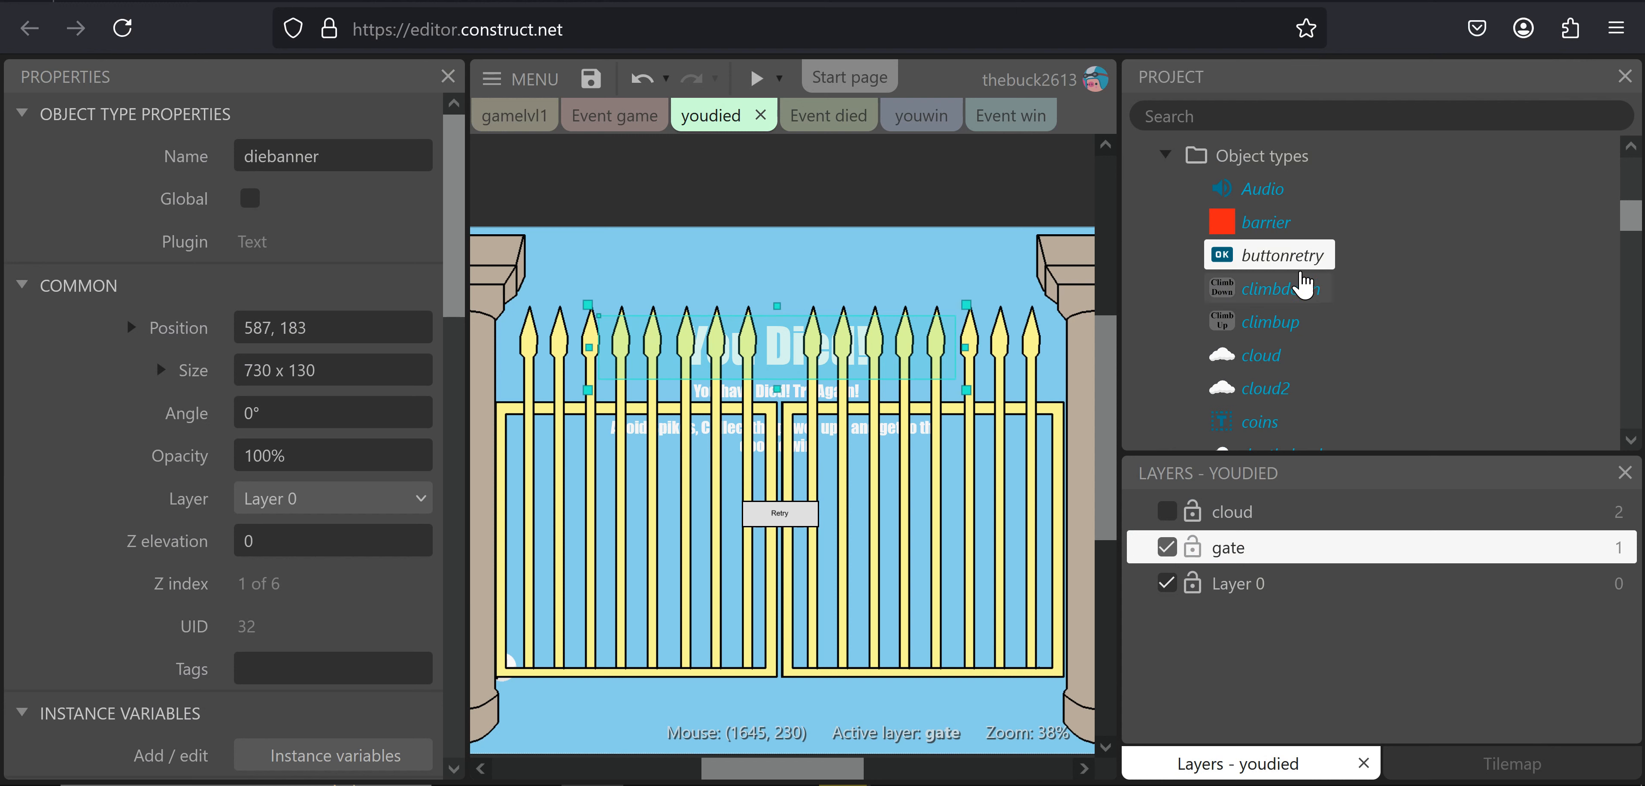
pyautogui.scroll(-3, 1281, 280)
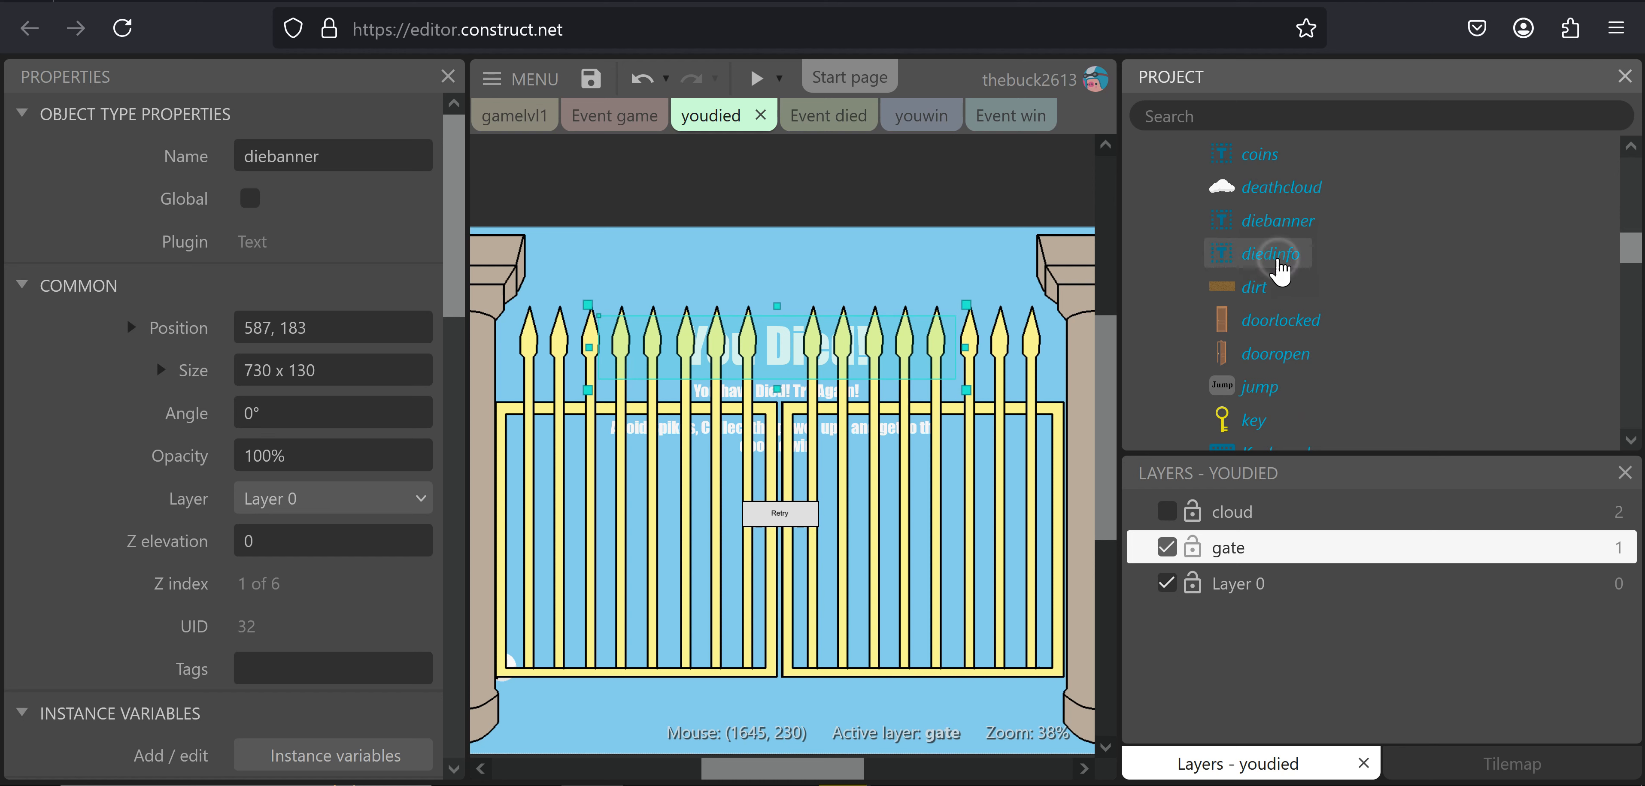
pyautogui.click(1274, 258)
pyautogui.scroll(-2, 533, 300)
pyautogui.scroll(-3, 294, 388)
pyautogui.scroll(-5, 293, 389)
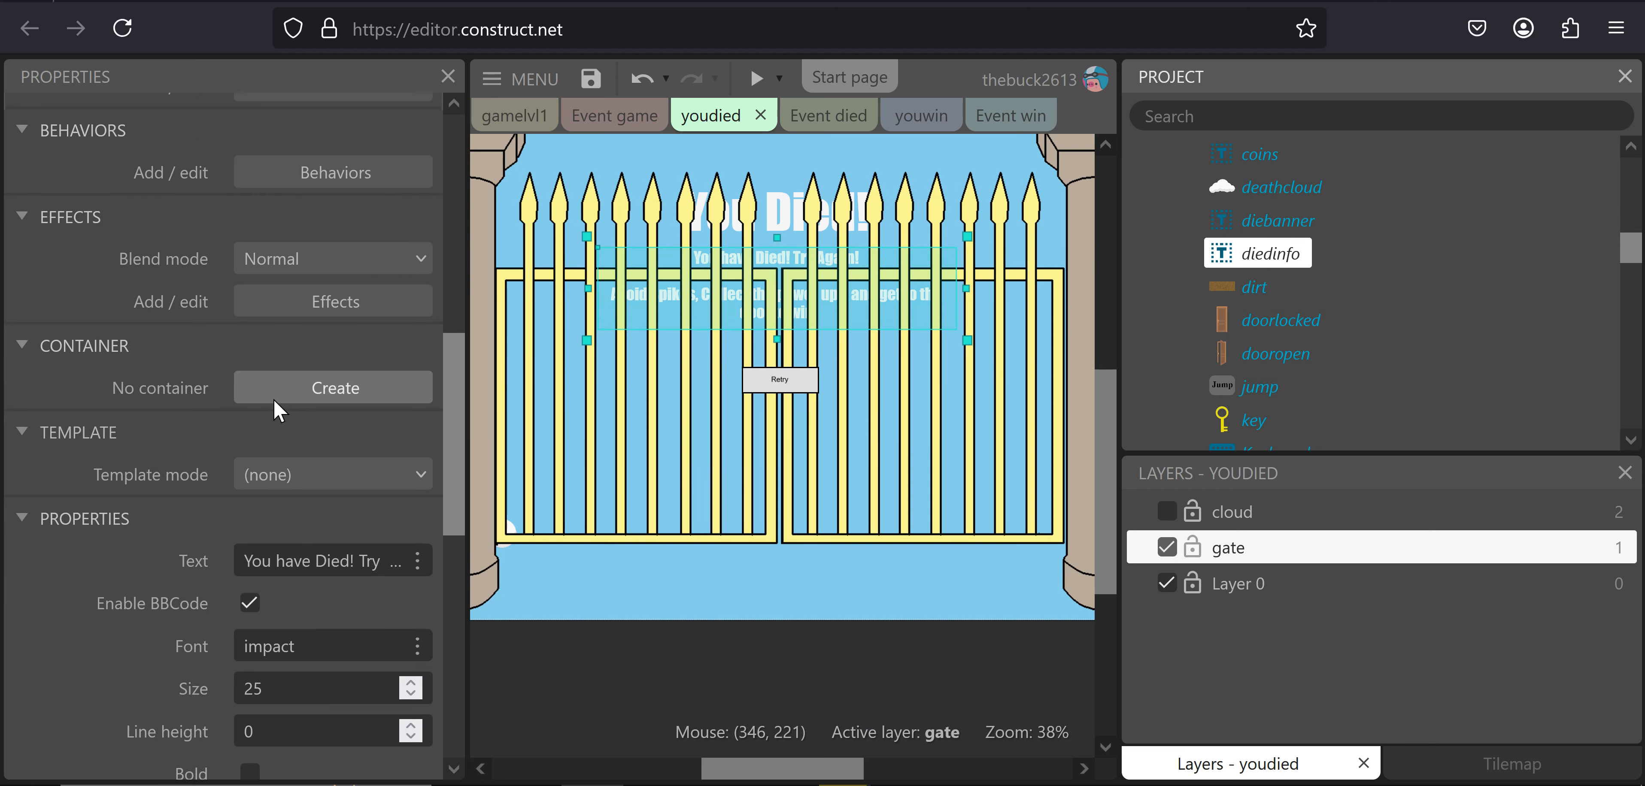
pyautogui.click(356, 428)
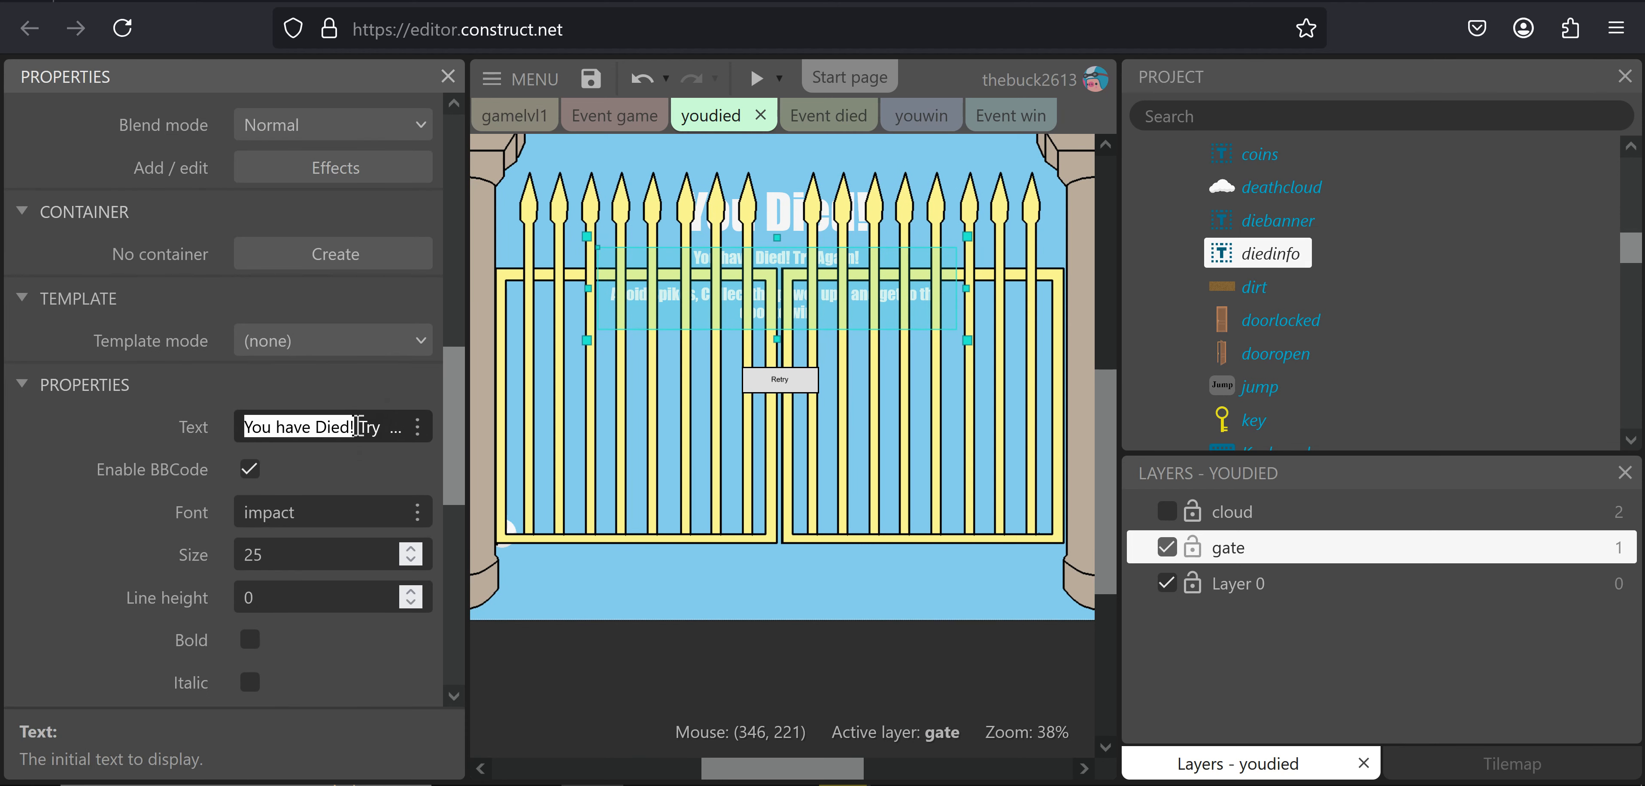
pyautogui.click(361, 472)
pyautogui.moveTo(361, 431); pyautogui.dragTo(370, 412)
pyautogui.press('Right')
pyautogui.press('Right')
pyautogui.press('Right')
pyautogui.press('Right')
pyautogui.press('Right')
pyautogui.press('Right')
pyautogui.press('Right')
pyautogui.press('Right')
pyautogui.press('Right')
pyautogui.press('Right')
pyautogui.press('Right')
pyautogui.press('Right')
pyautogui.press('Right')
pyautogui.press('Right')
pyautogui.press('Right')
pyautogui.press('Right')
pyautogui.press('Right')
pyautogui.press('Right')
pyautogui.press('Right')
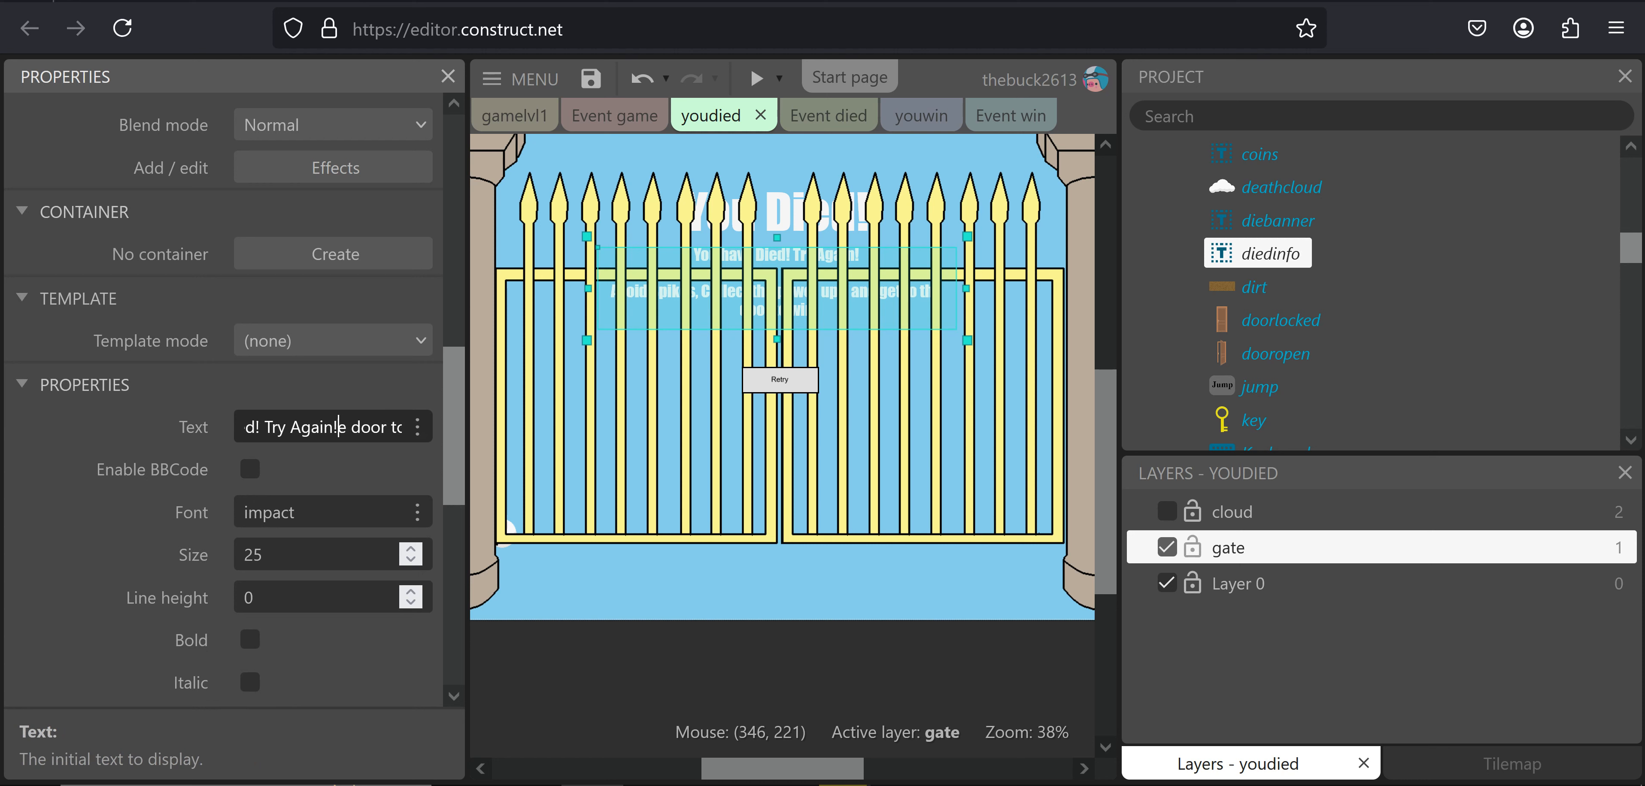
pyautogui.press('Delete')
pyautogui.press('Delete')
pyautogui.press('Delete')
pyautogui.press('Delete')
pyautogui.press('Delete')
pyautogui.press('Delete')
pyautogui.press('Delete')
pyautogui.press('Delete')
pyautogui.press('Delete')
pyautogui.press('Delete')
pyautogui.press('Delete')
pyautogui.press('Delete')
pyautogui.press('Delete')
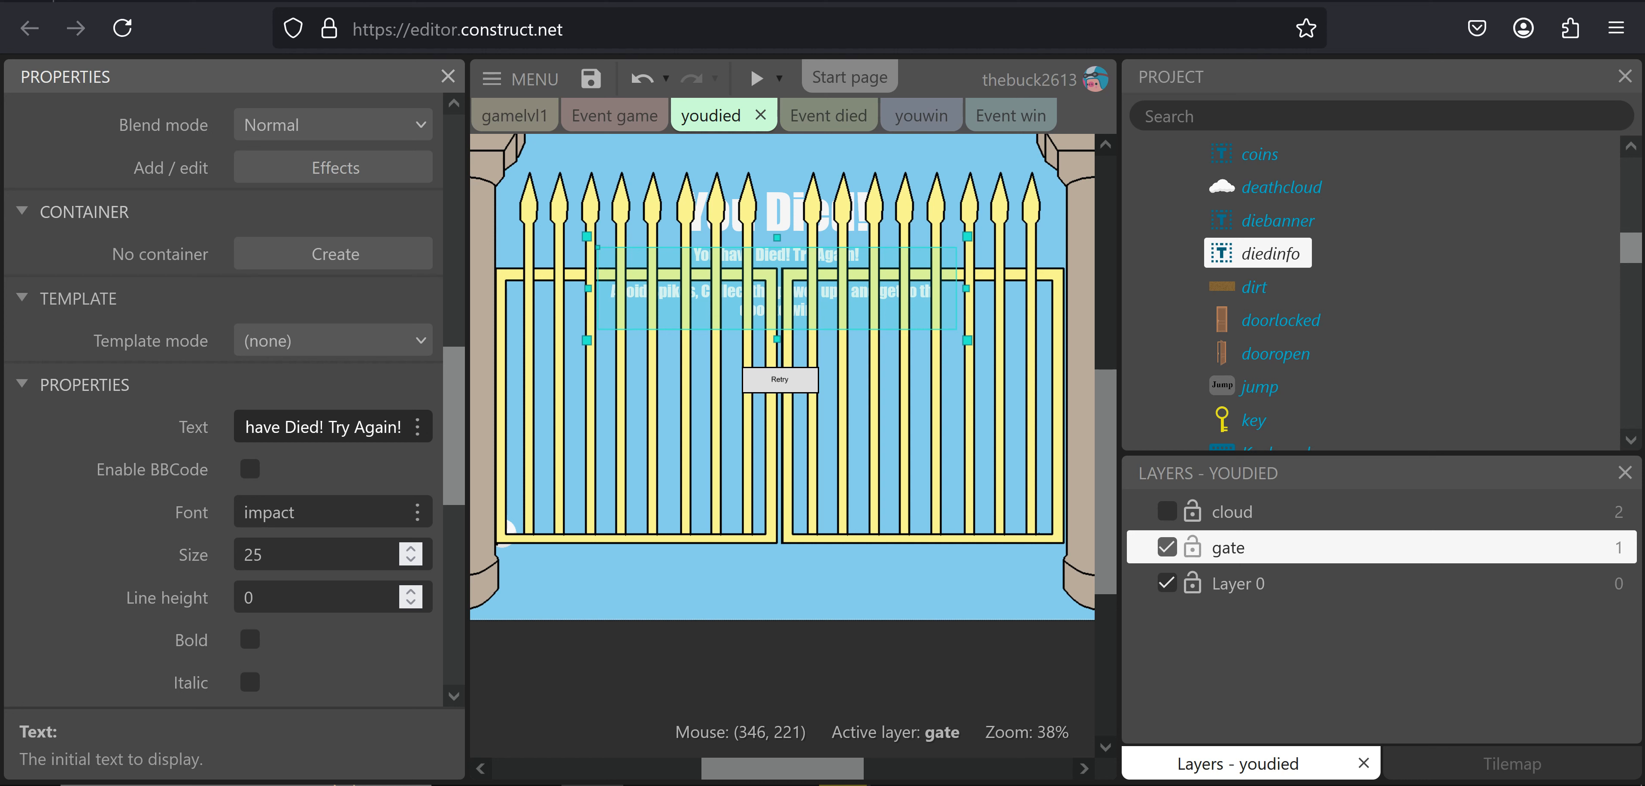
pyautogui.press('Return')
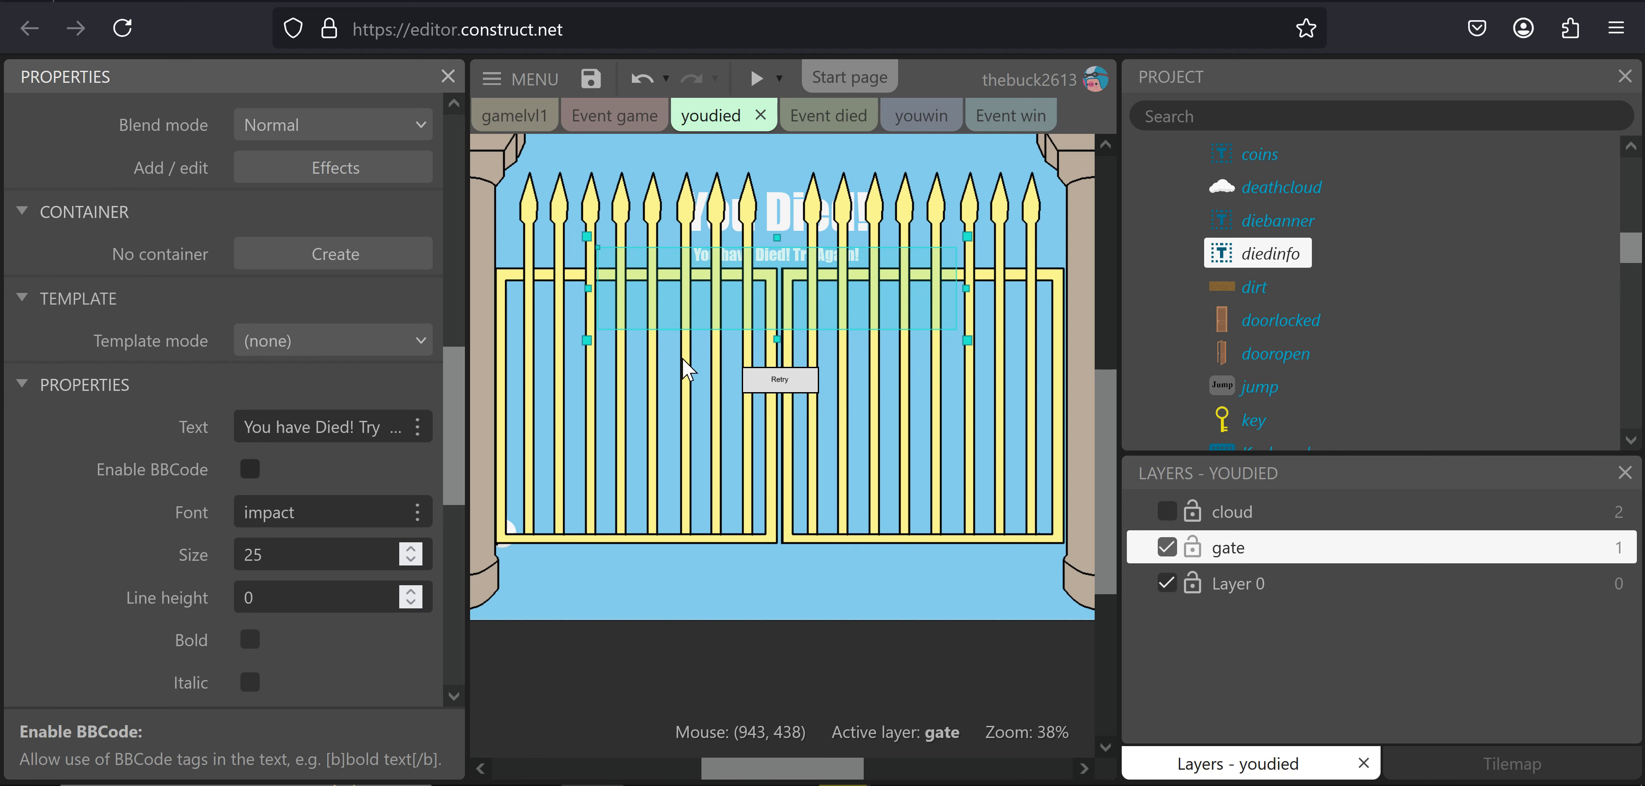
# Lock the sky background sprite on the youdied layout and clear the selection
pyautogui.scroll(-6, 287, 440)
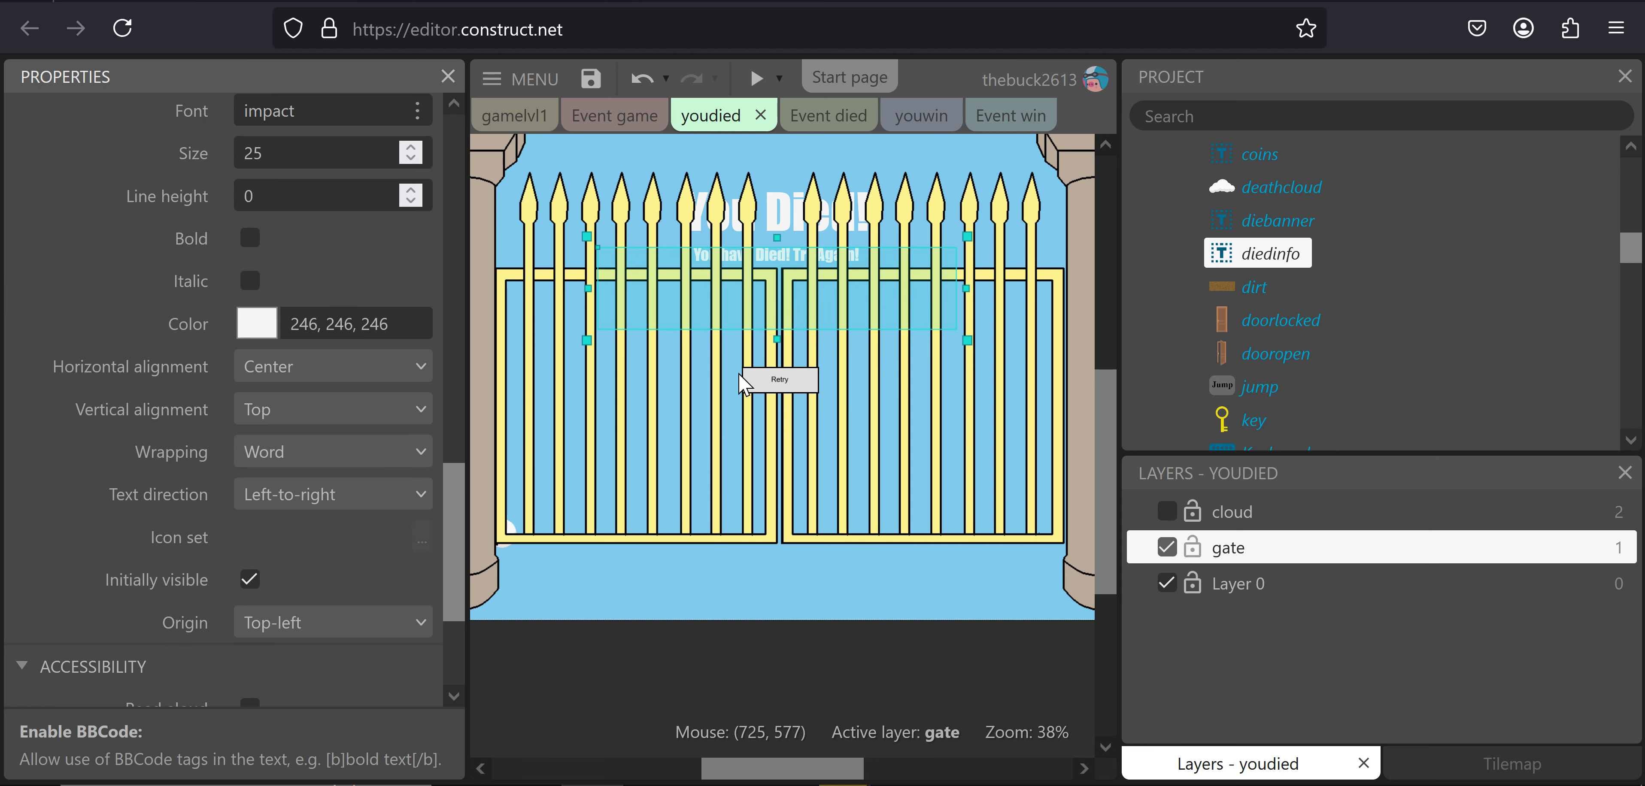
pyautogui.keyDown('ctrl'); pyautogui.scroll(-5, 677, 587); pyautogui.keyUp('ctrl')
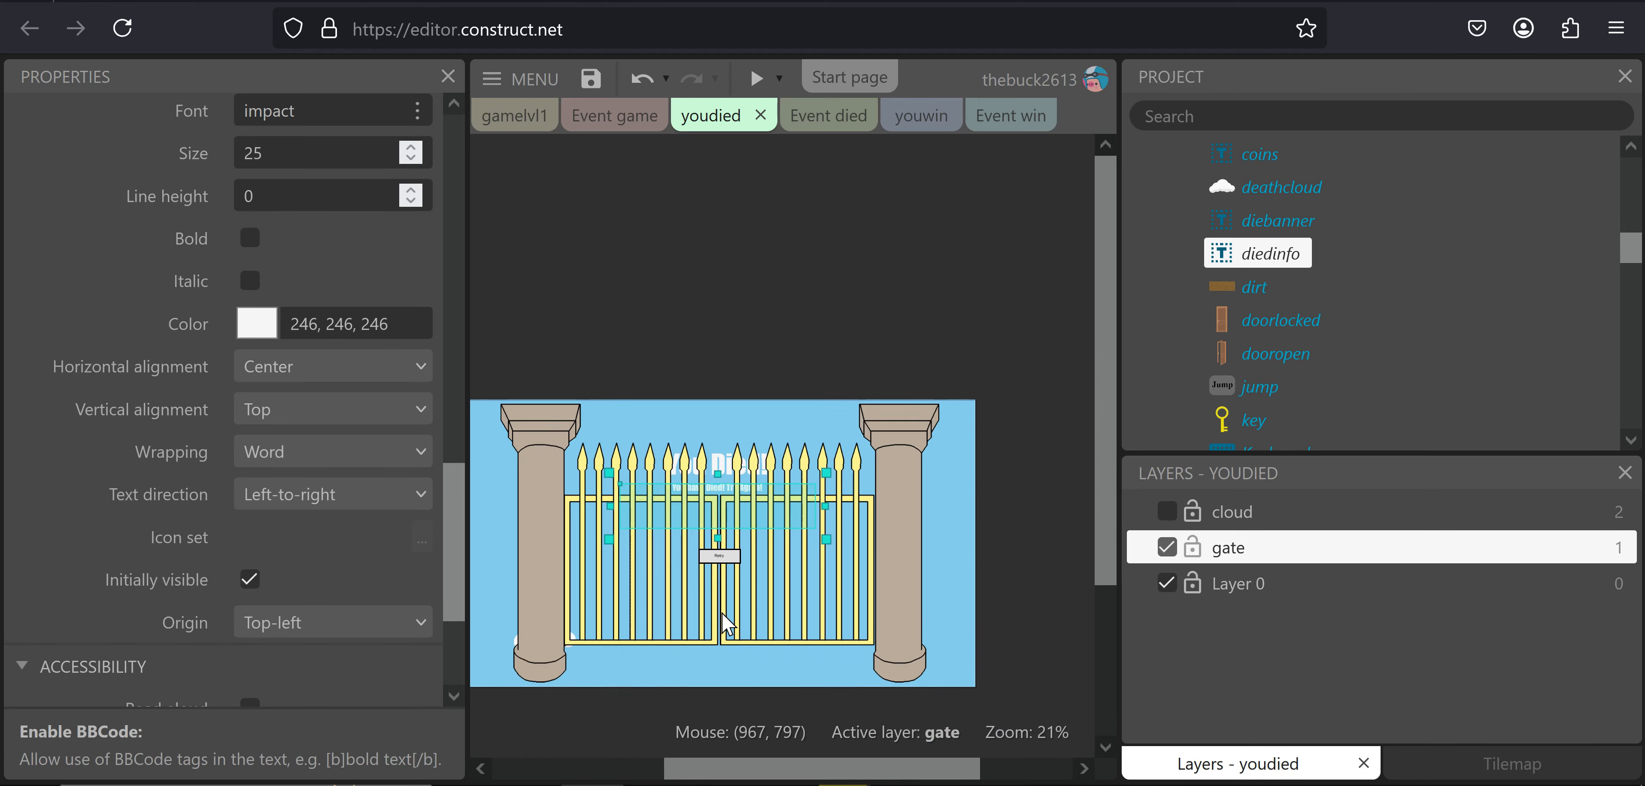
pyautogui.keyDown('ctrl'); pyautogui.scroll(2, 727, 624); pyautogui.keyUp('ctrl')
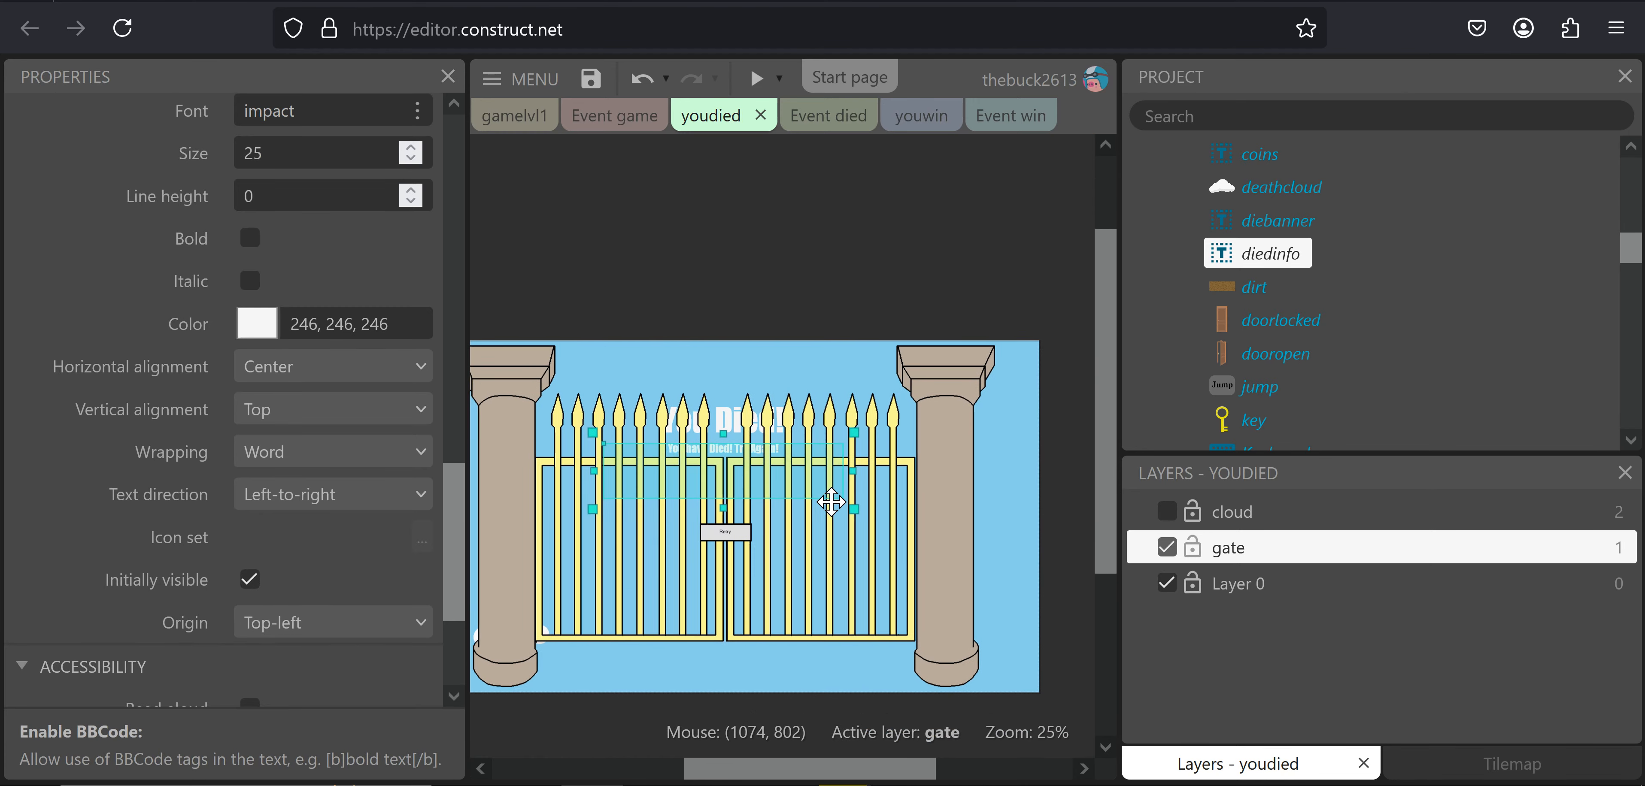
pyautogui.scroll(-3, 831, 502)
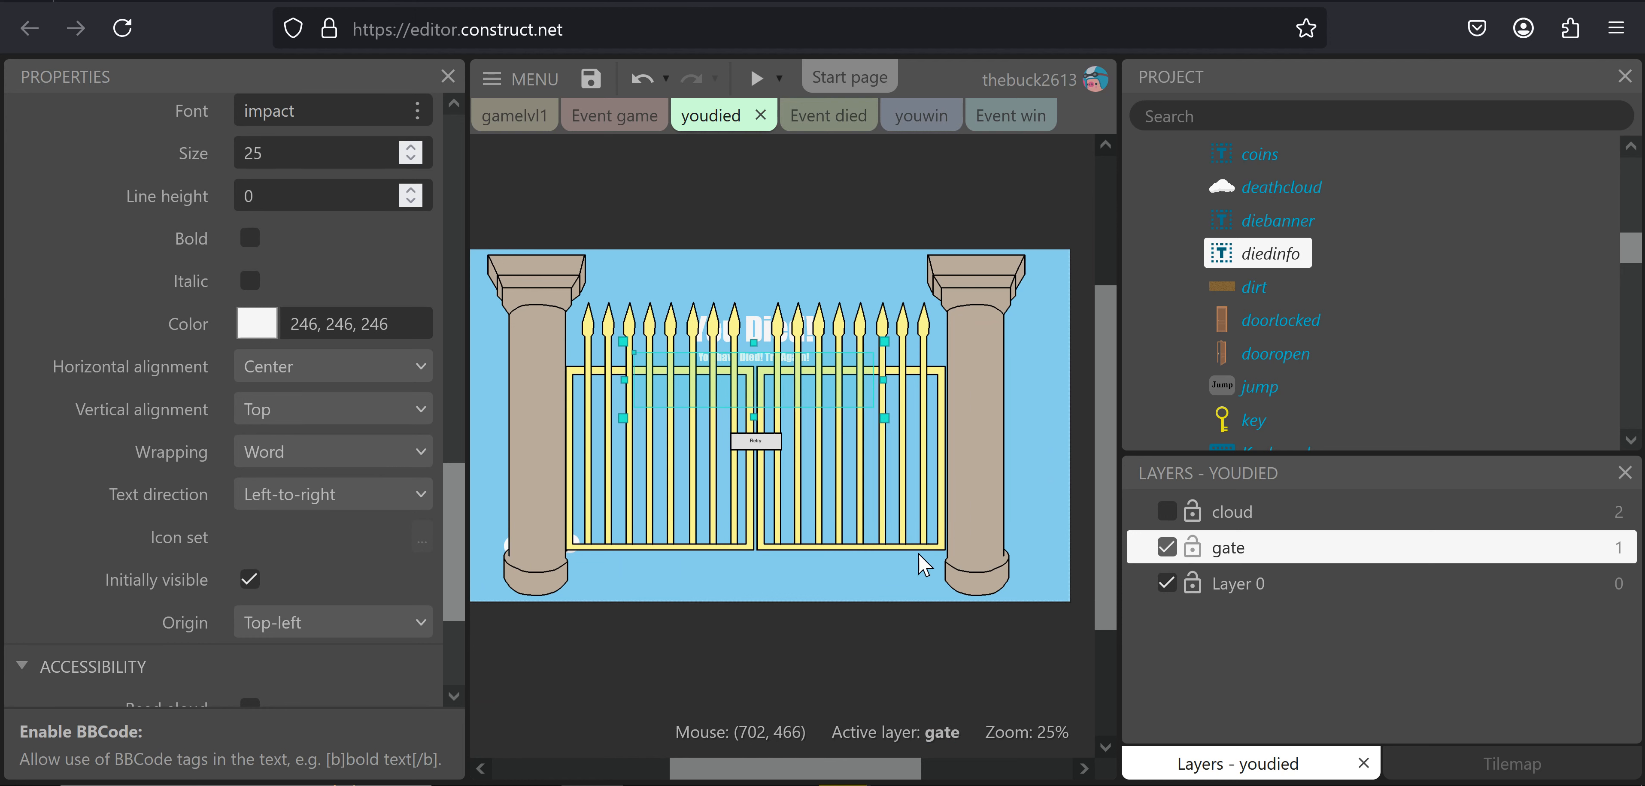
pyautogui.scroll(-3, 348, 490)
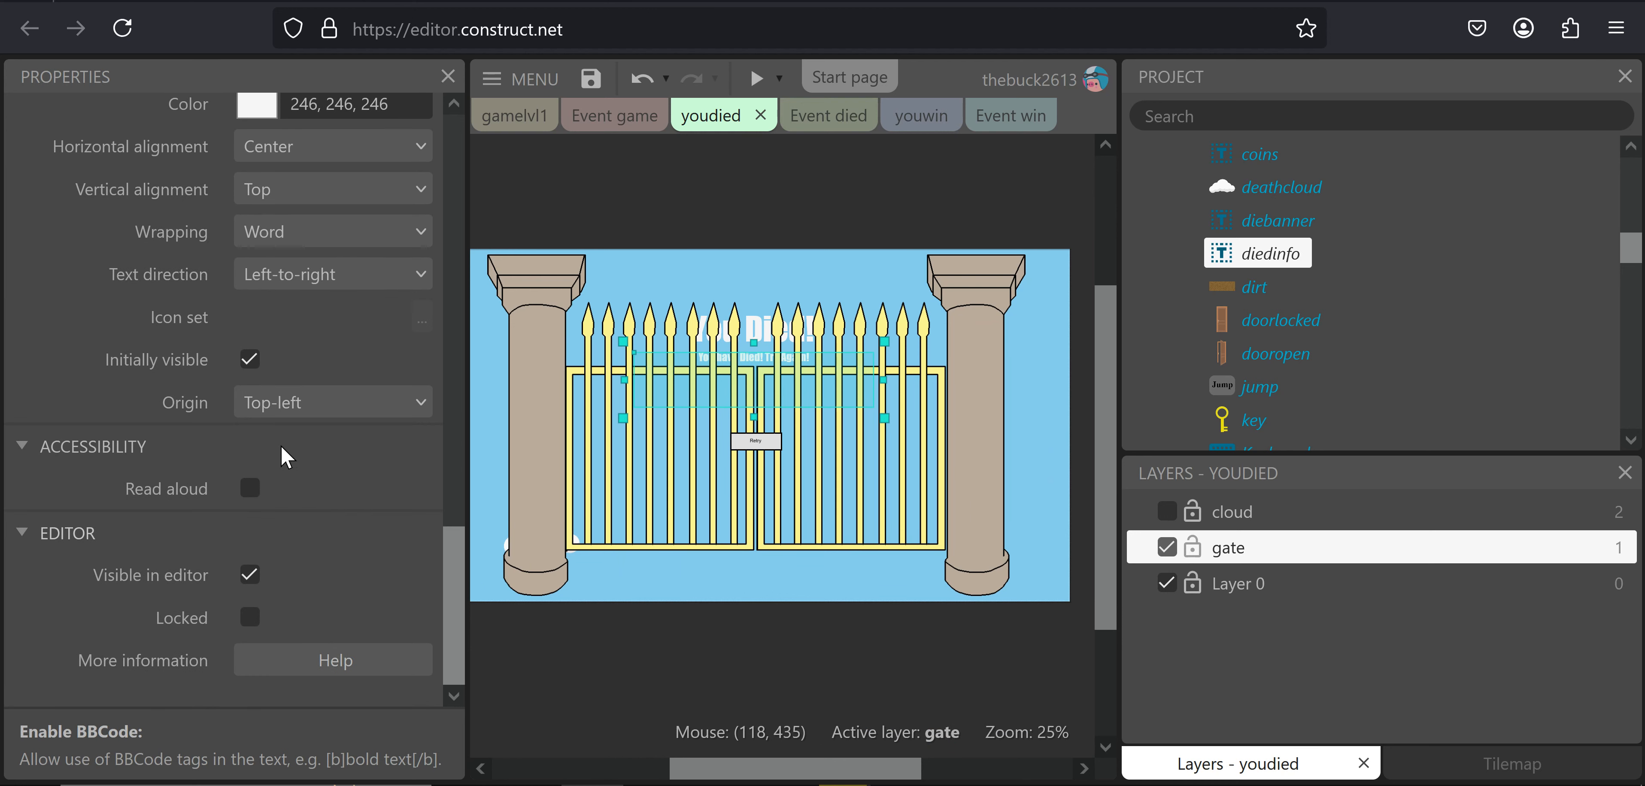
pyautogui.scroll(2, 281, 448)
pyautogui.click(894, 544)
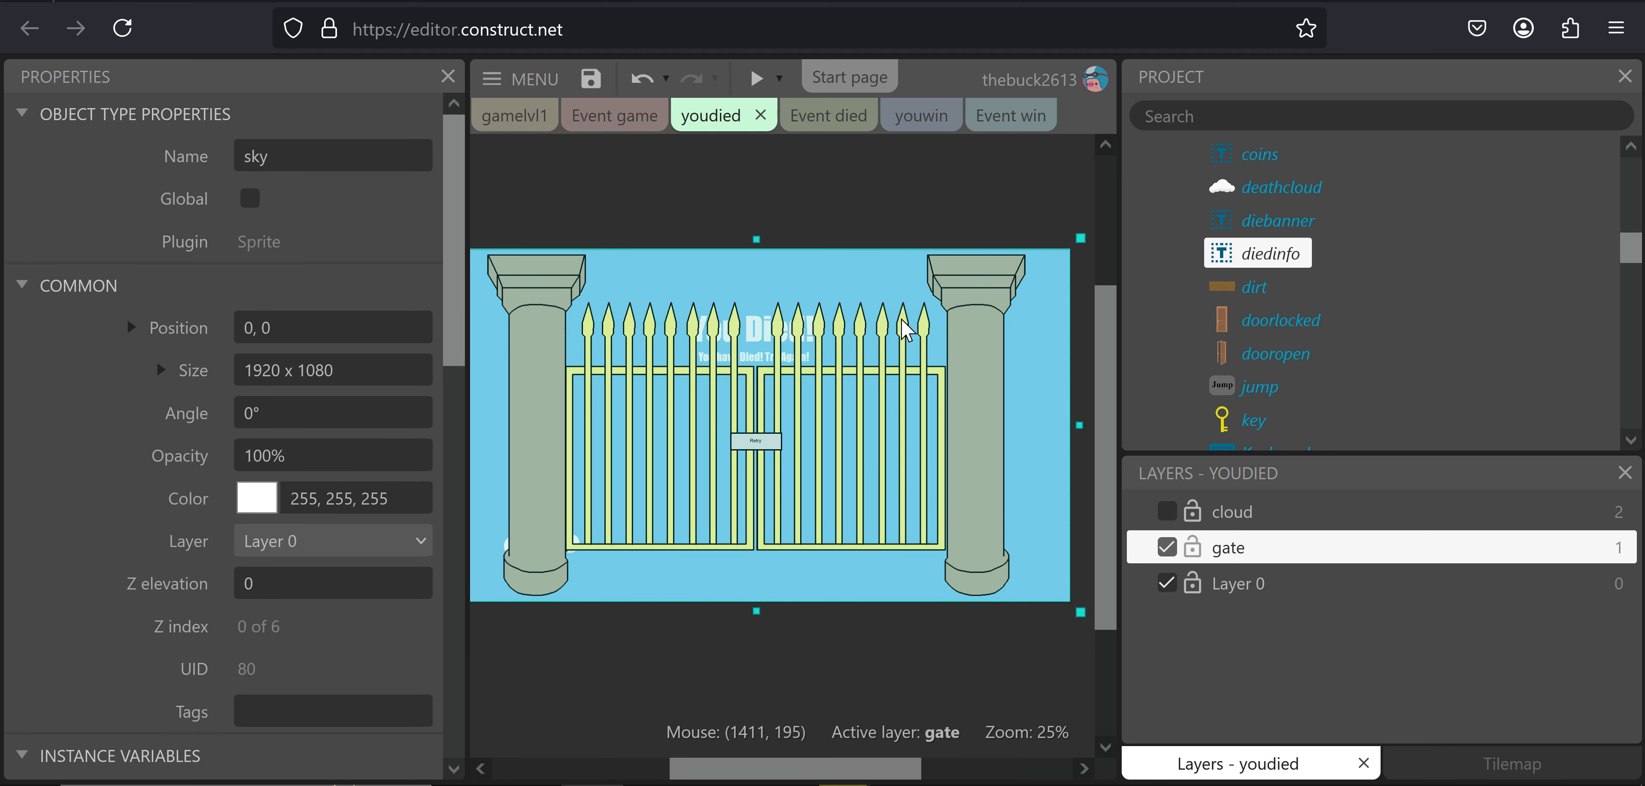
pyautogui.rightClick(888, 272)
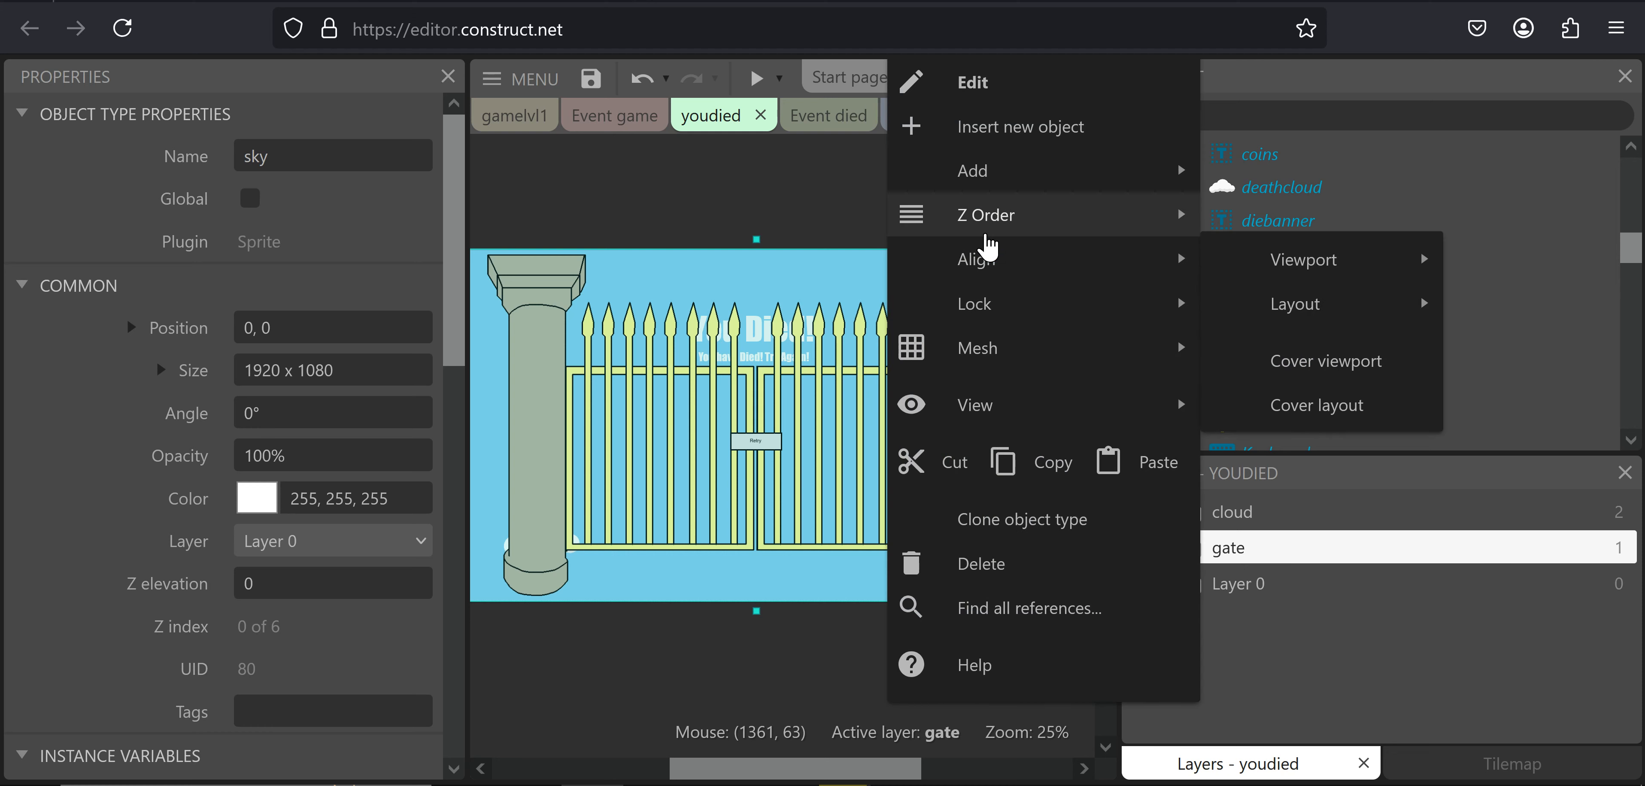
pyautogui.moveTo(995, 311)
pyautogui.click(1265, 306)
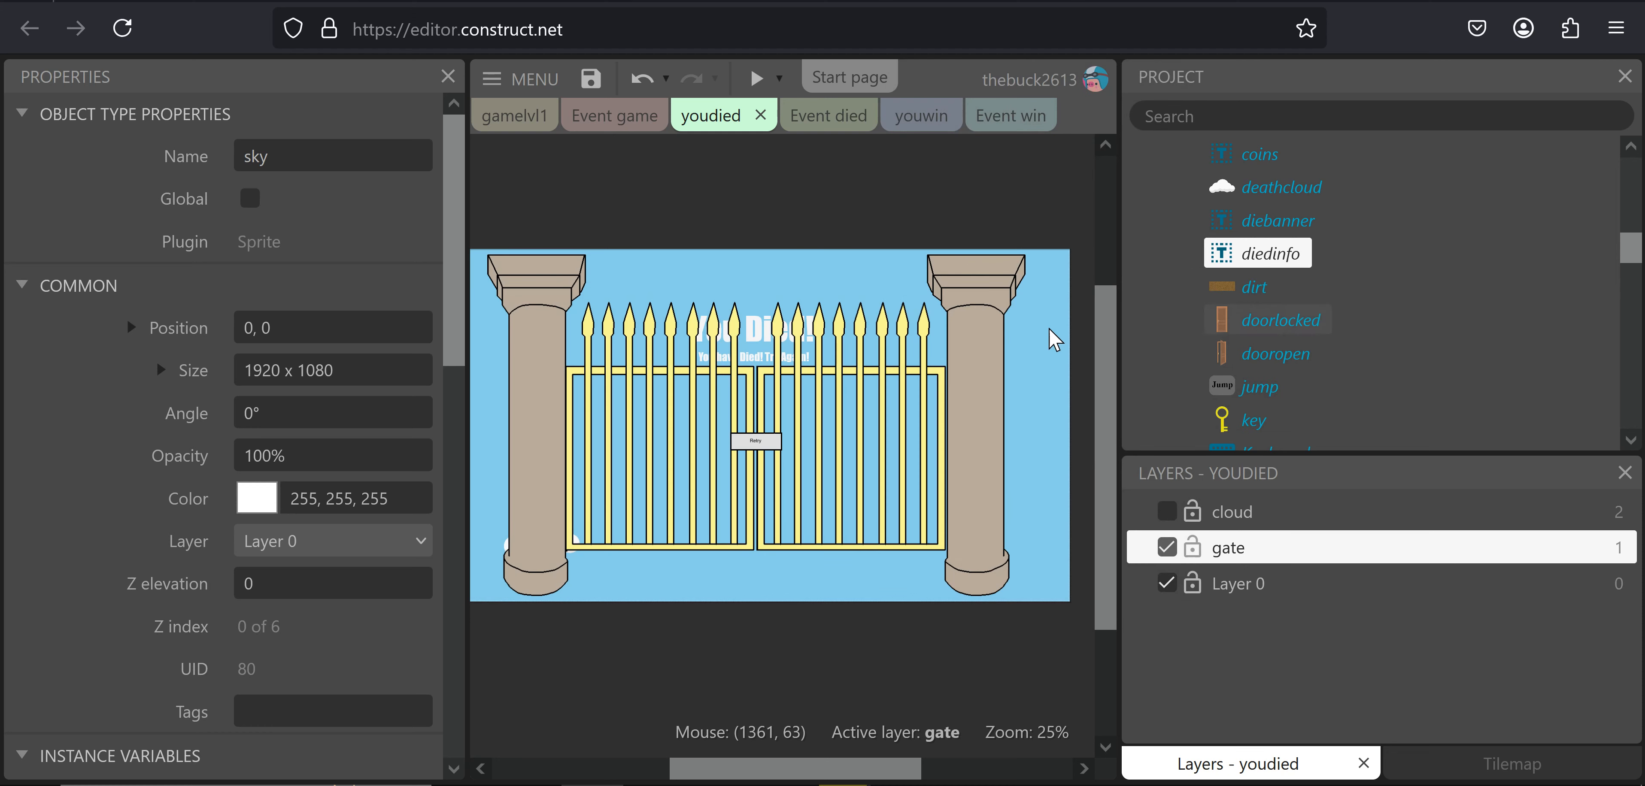
pyautogui.click(890, 365)
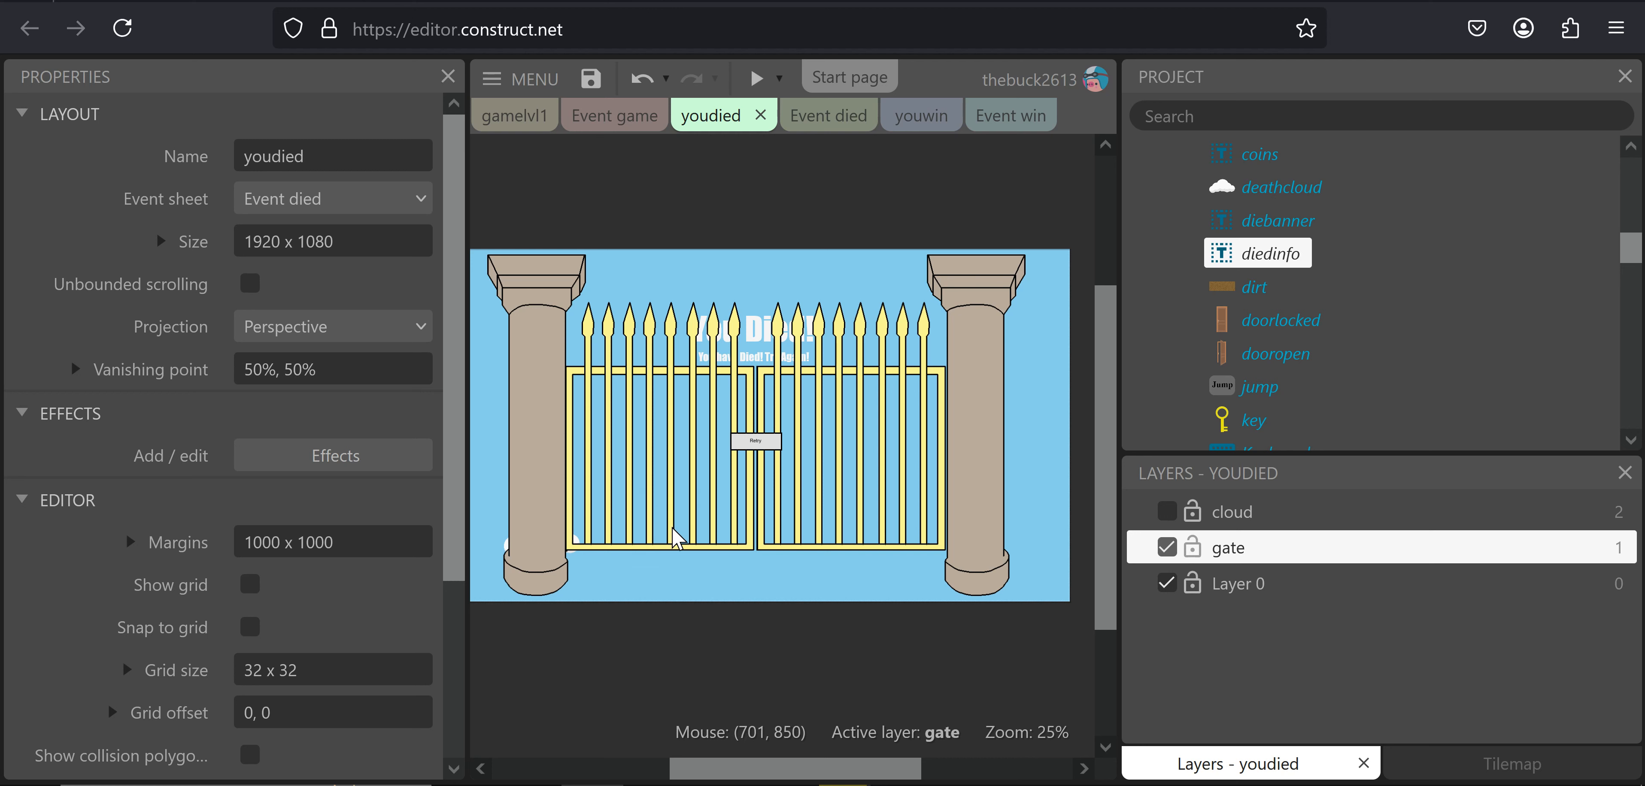
# Unlock all objects on the youdied layout
pyautogui.scroll(-4, 1271, 415)
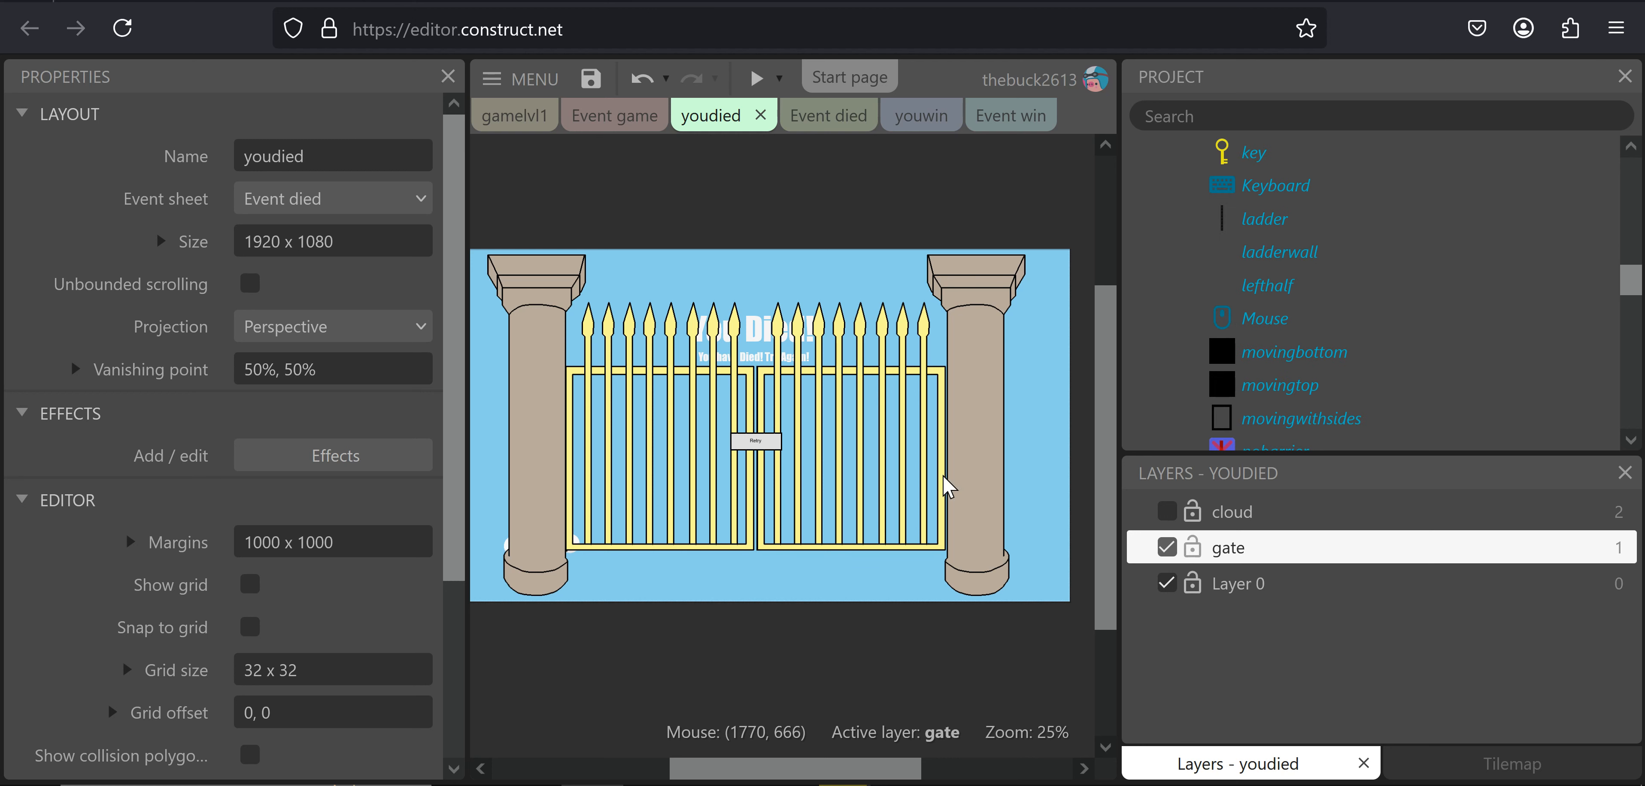
pyautogui.rightClick(807, 168)
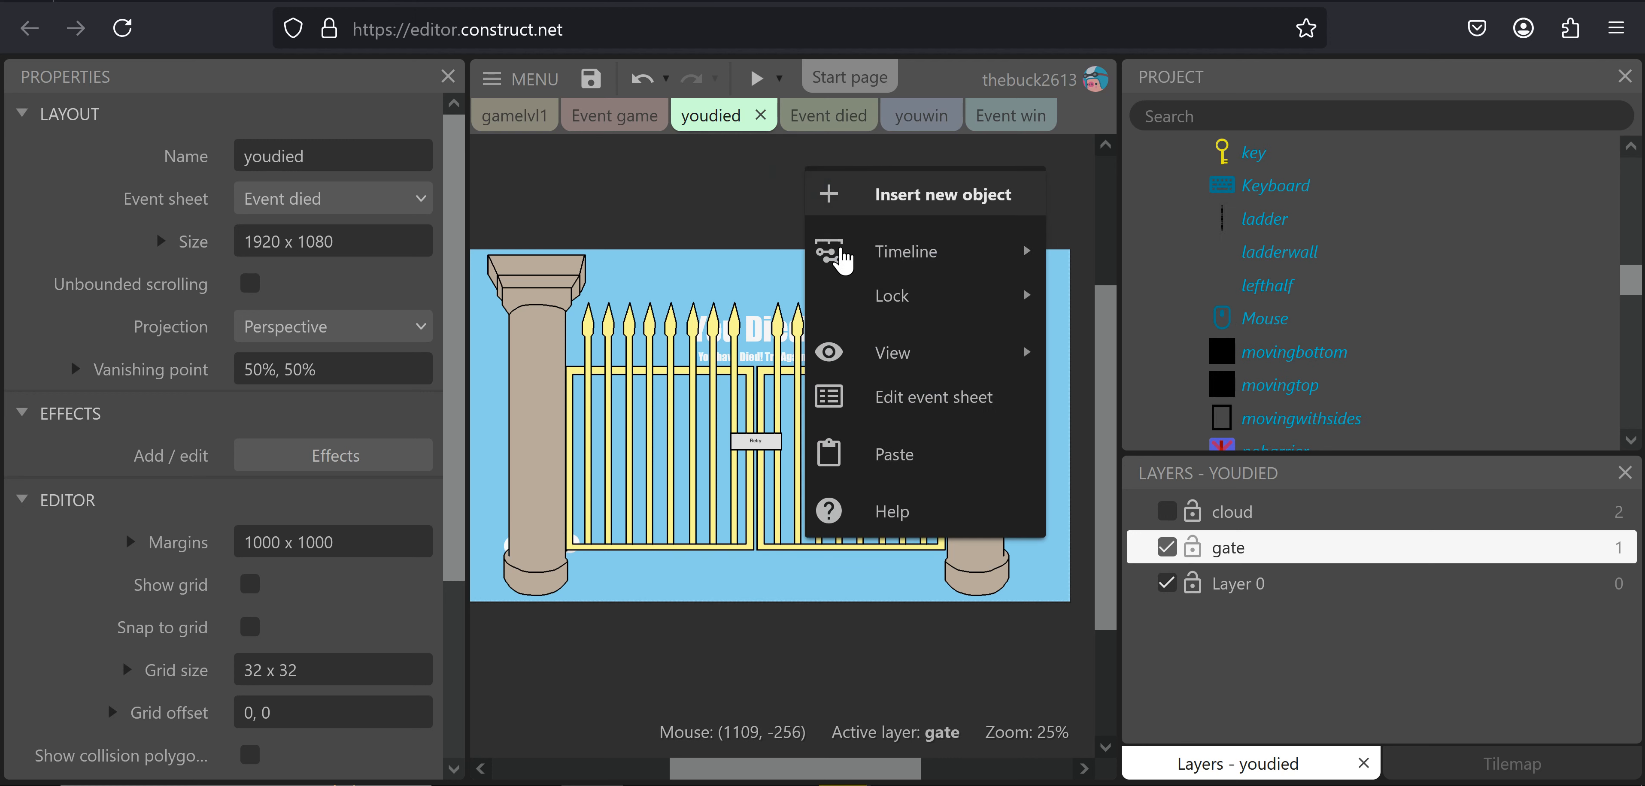
pyautogui.moveTo(926, 295)
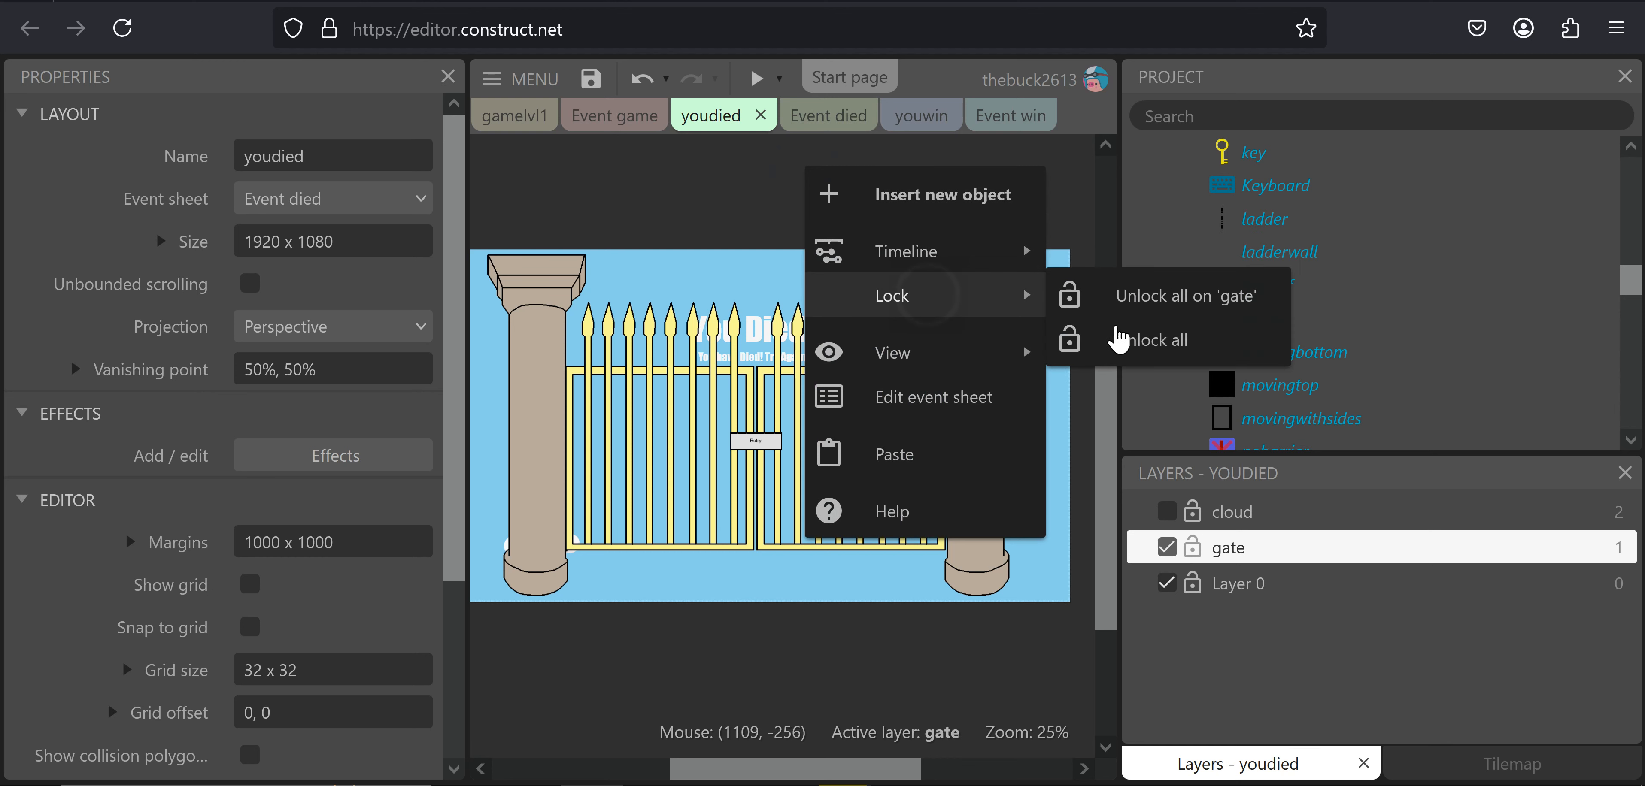
pyautogui.click(1126, 346)
pyautogui.rightClick(827, 257)
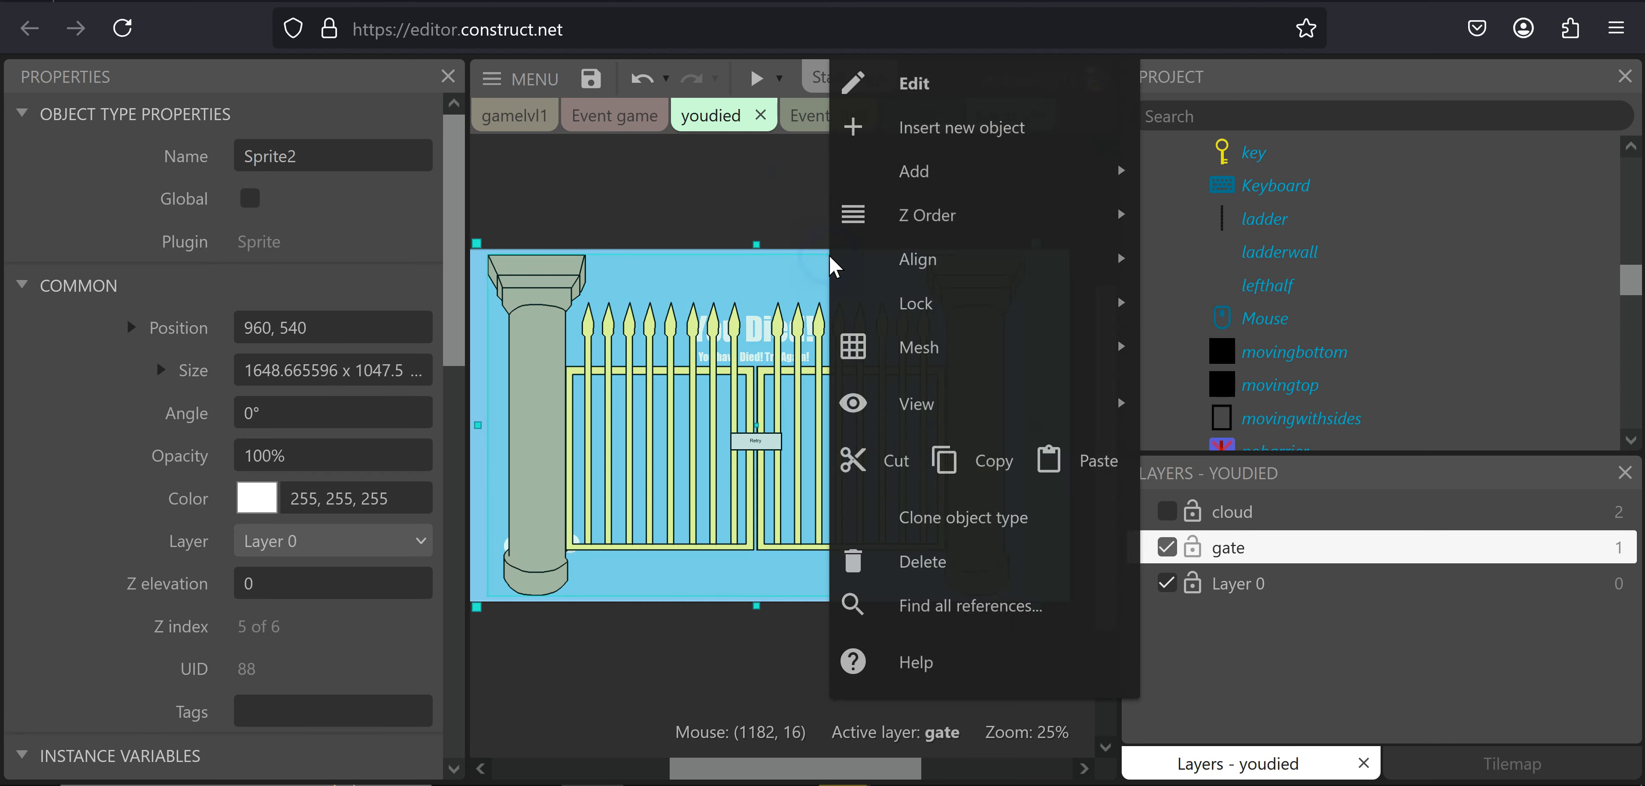
pyautogui.click(716, 169)
# Set the initial frame of the gate sprite (Sprite2) to 3
pyautogui.click(888, 332)
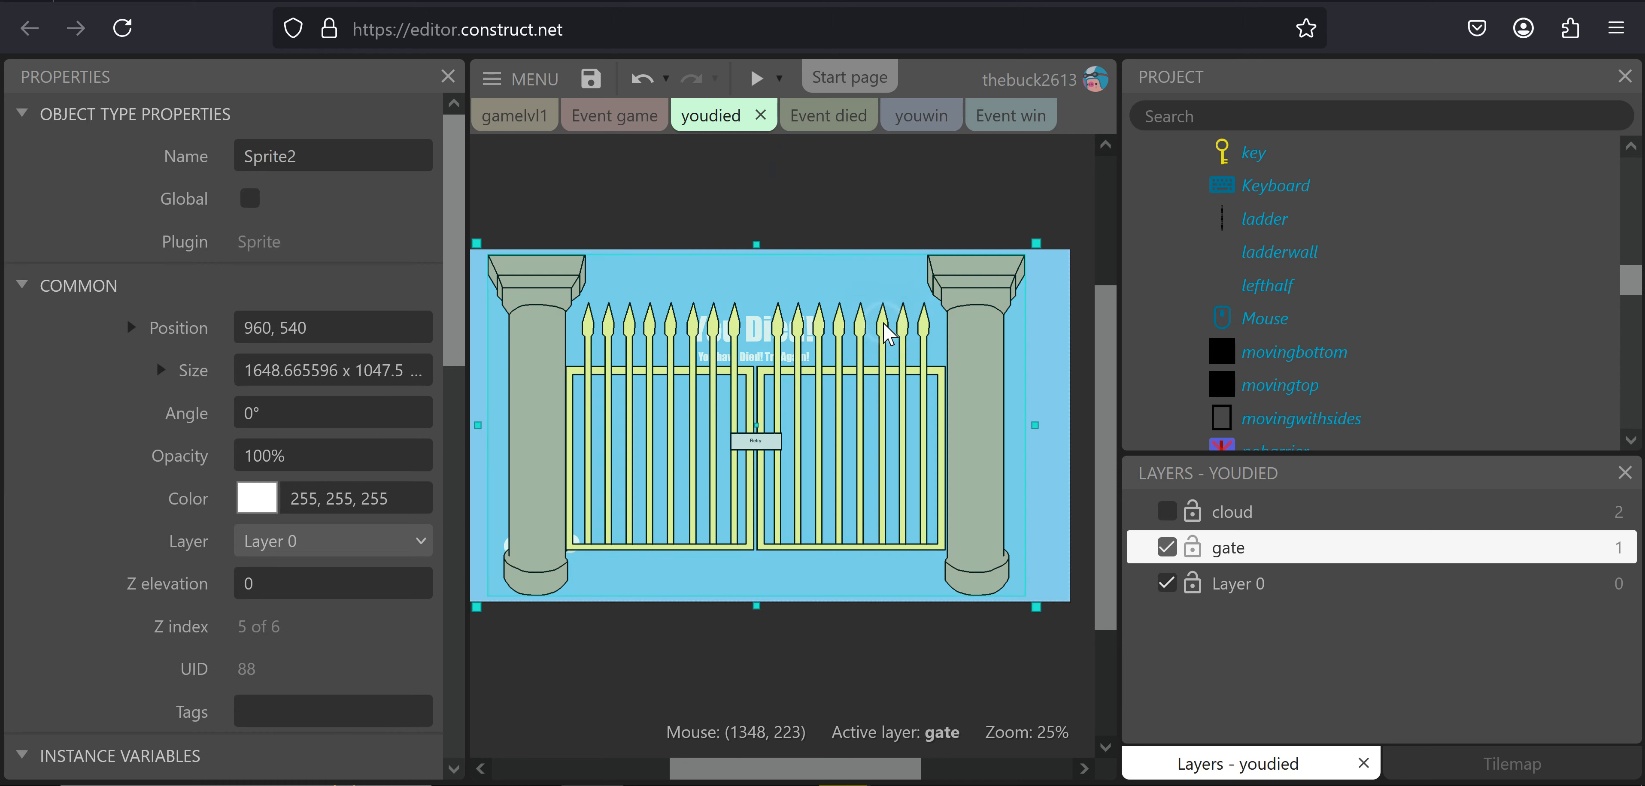
pyautogui.scroll(-5, 289, 418)
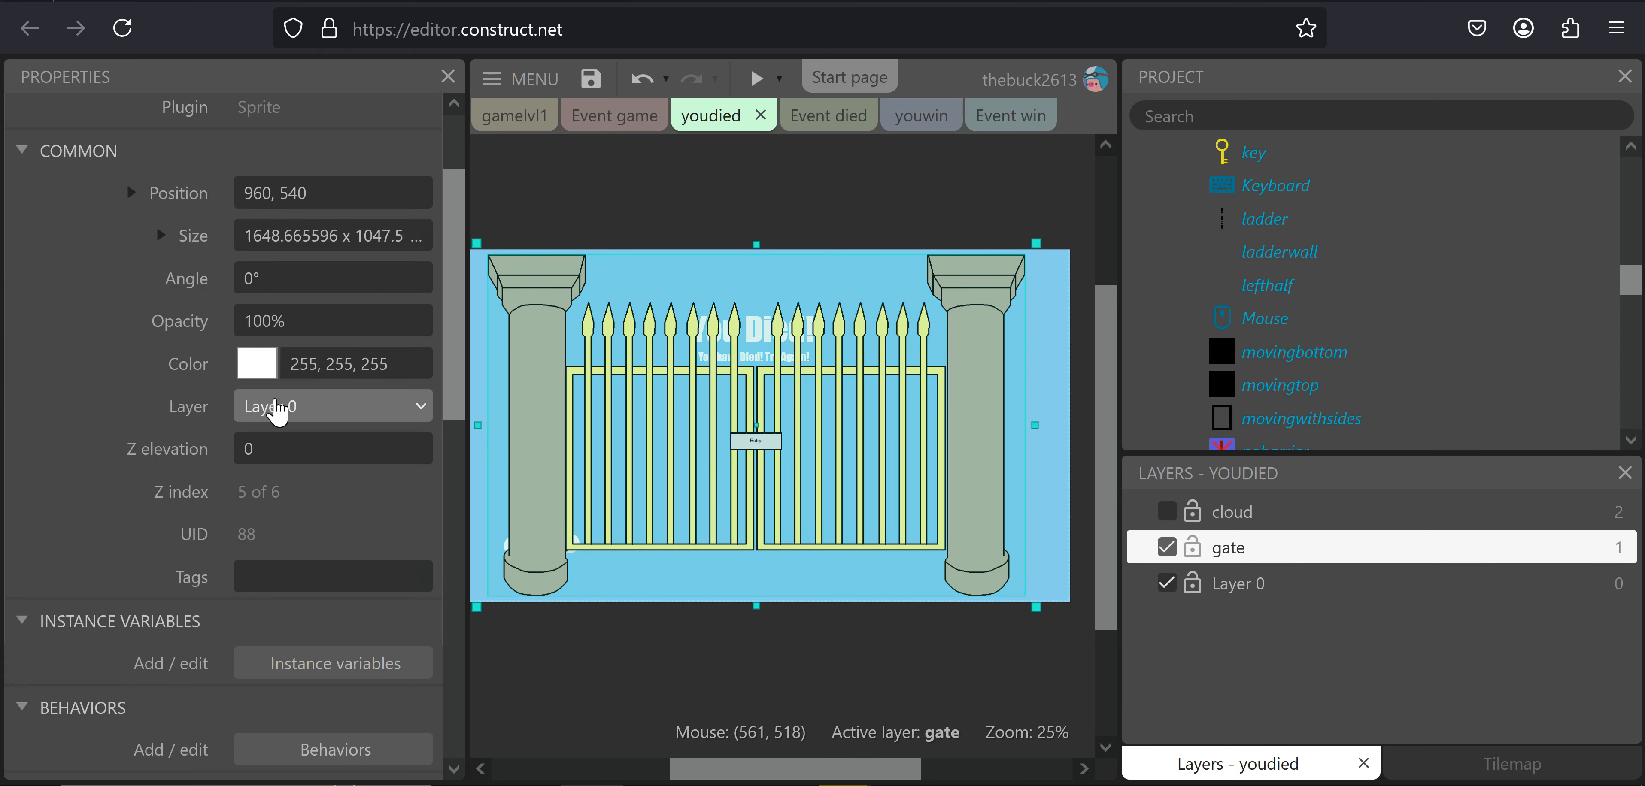
pyautogui.scroll(-8, 288, 447)
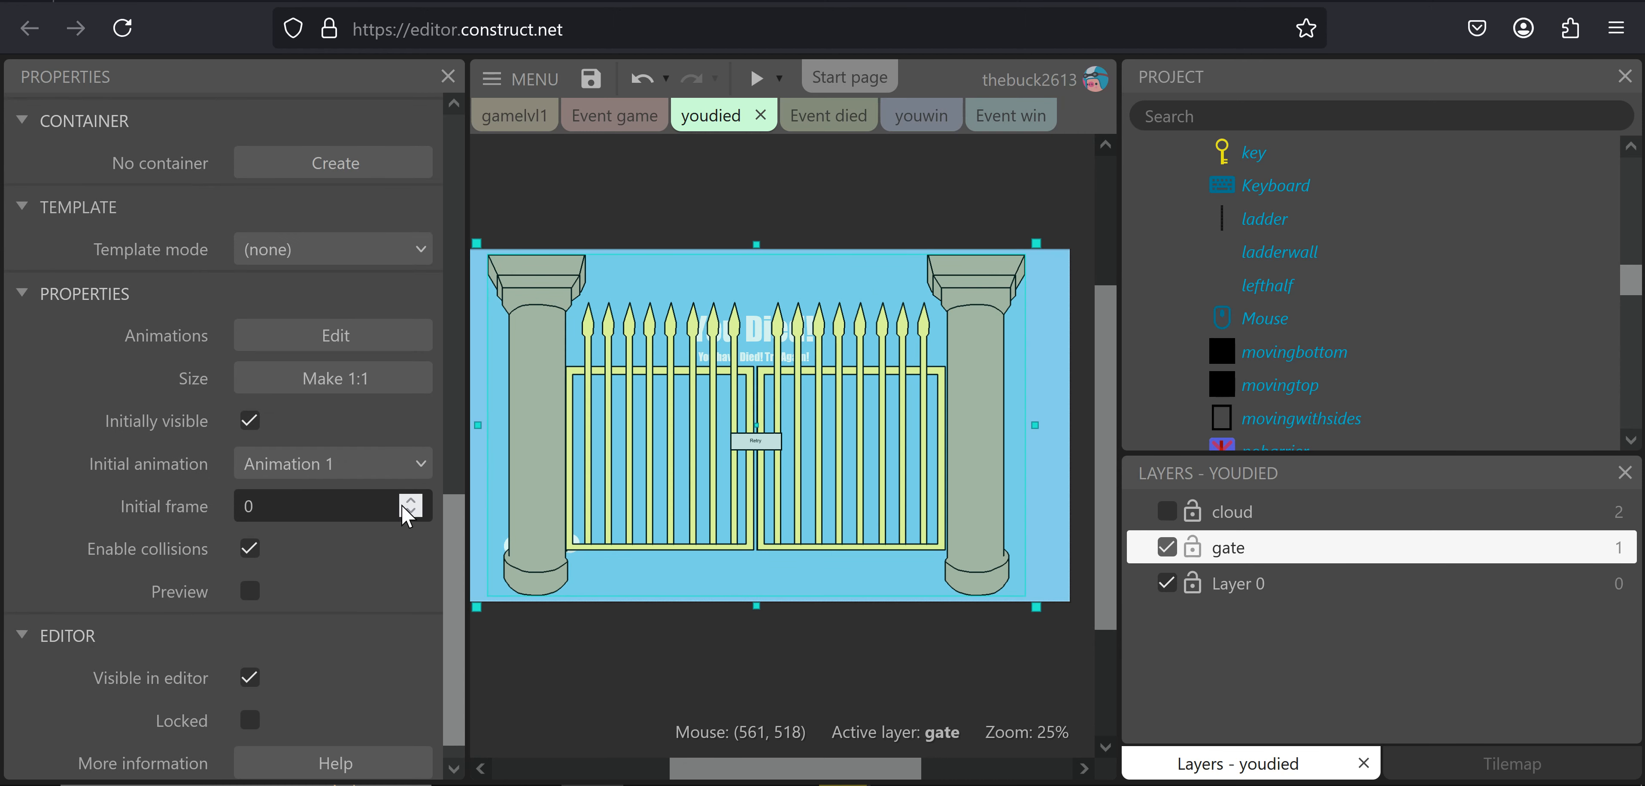
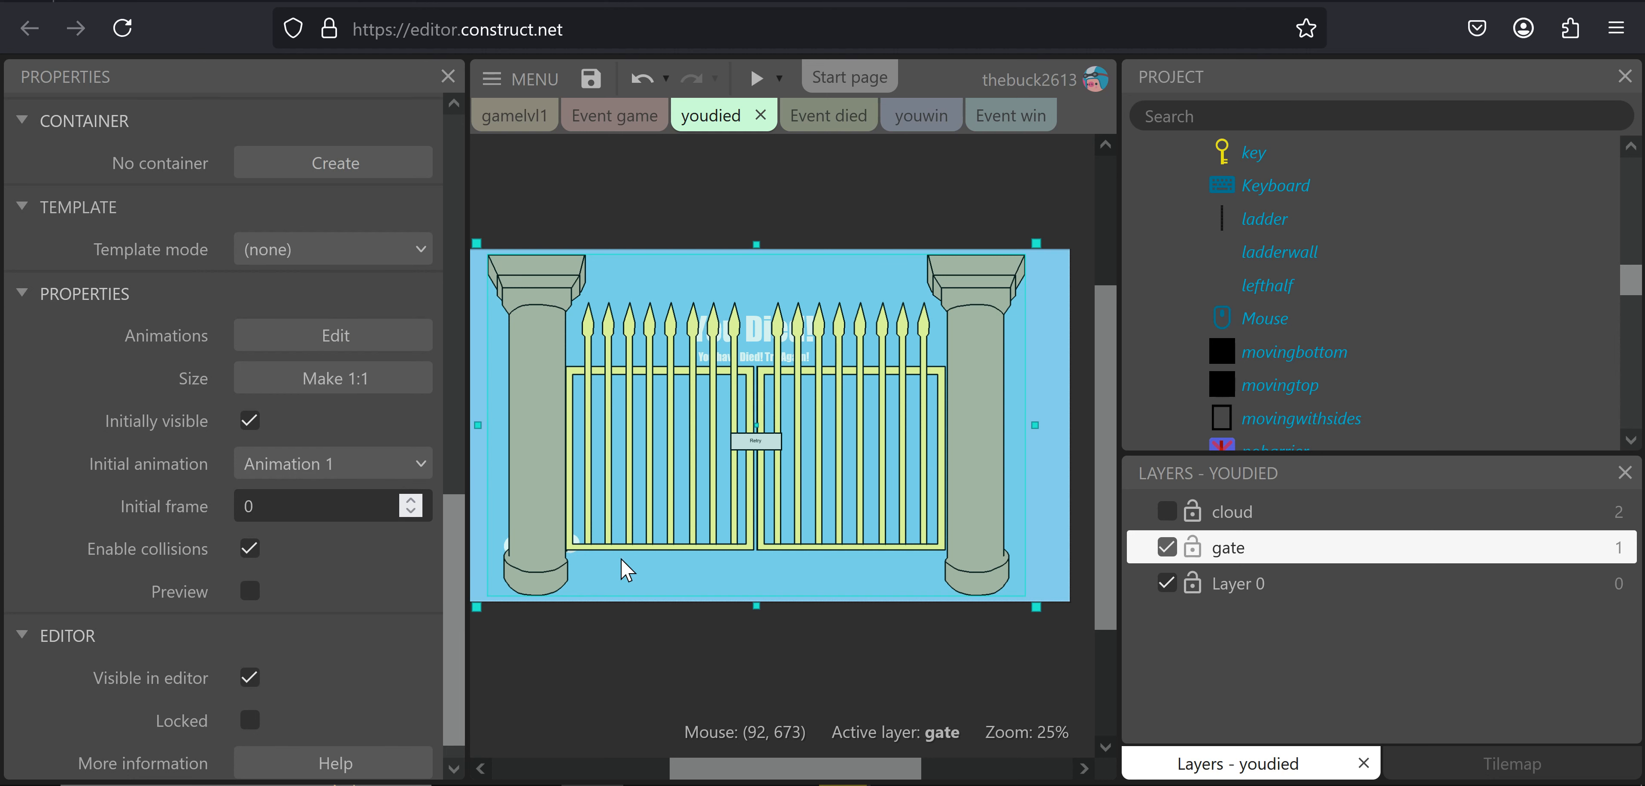
pyautogui.click(331, 471)
pyautogui.click(331, 472)
pyautogui.click(411, 500)
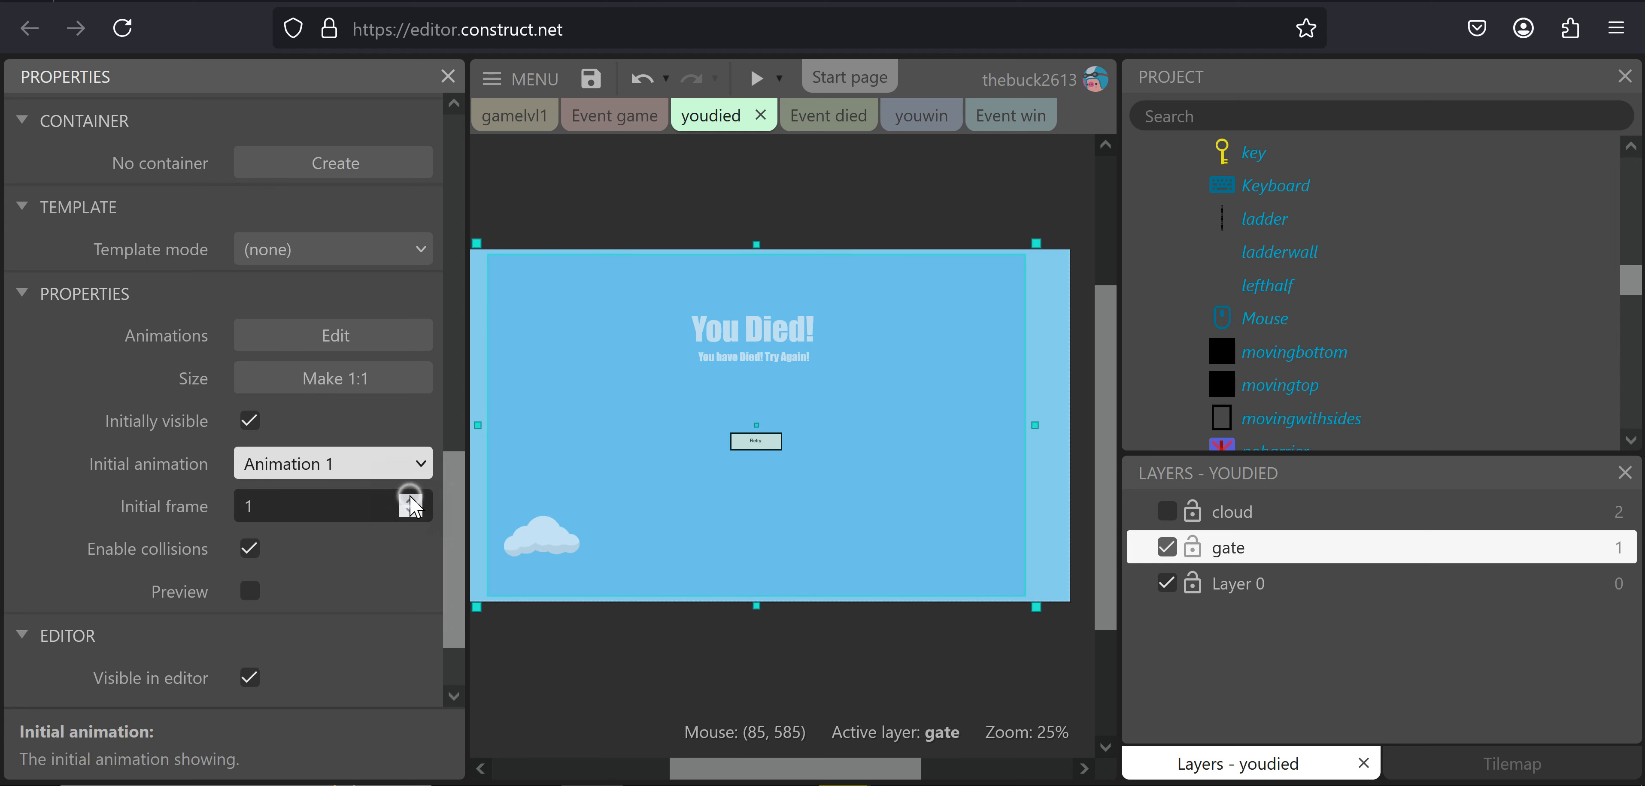
pyautogui.click(411, 500)
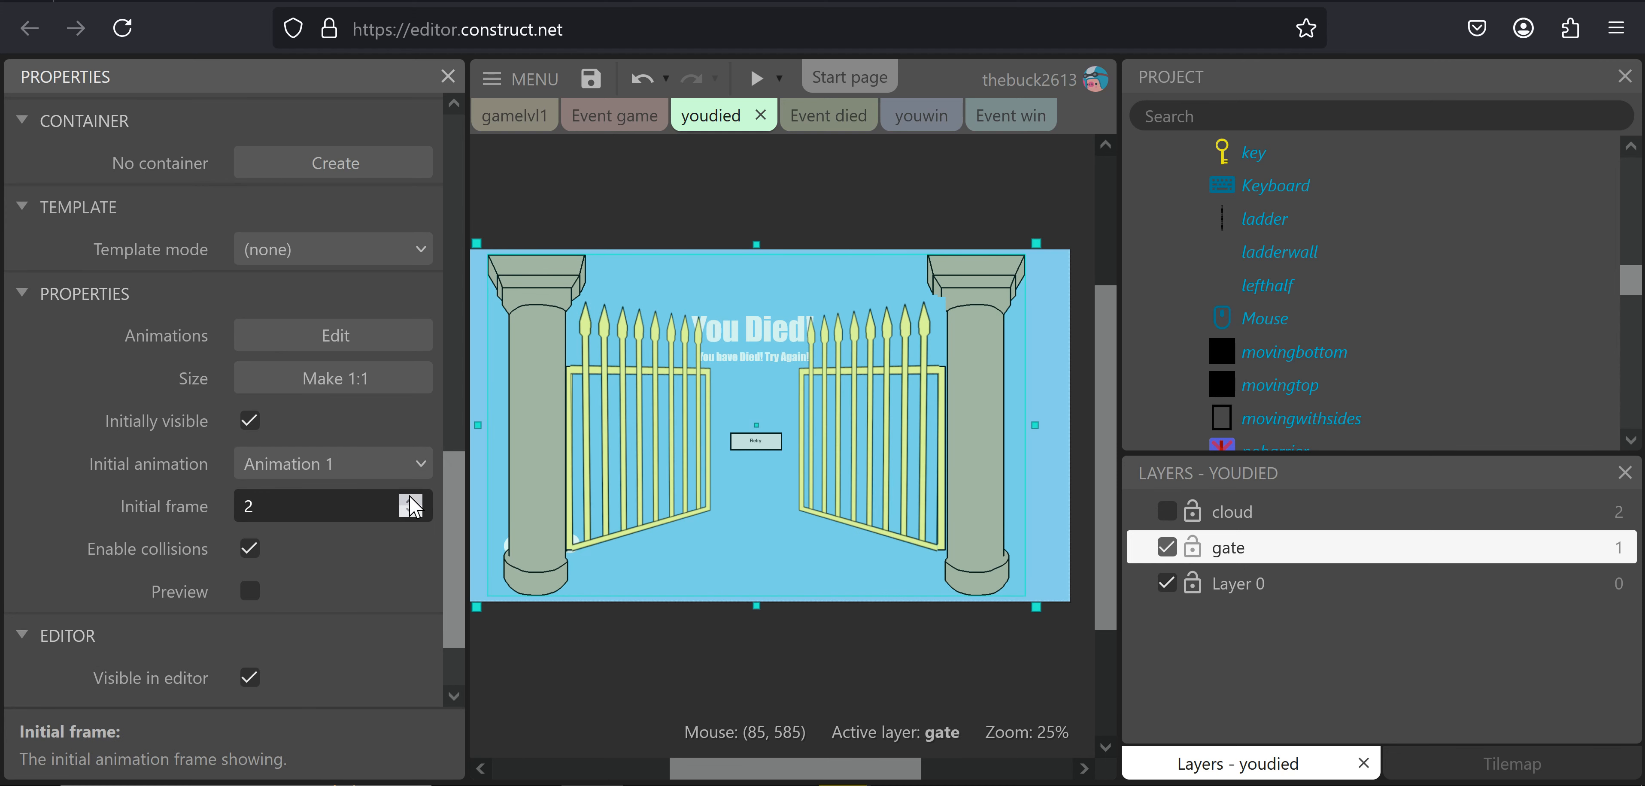
pyautogui.click(411, 499)
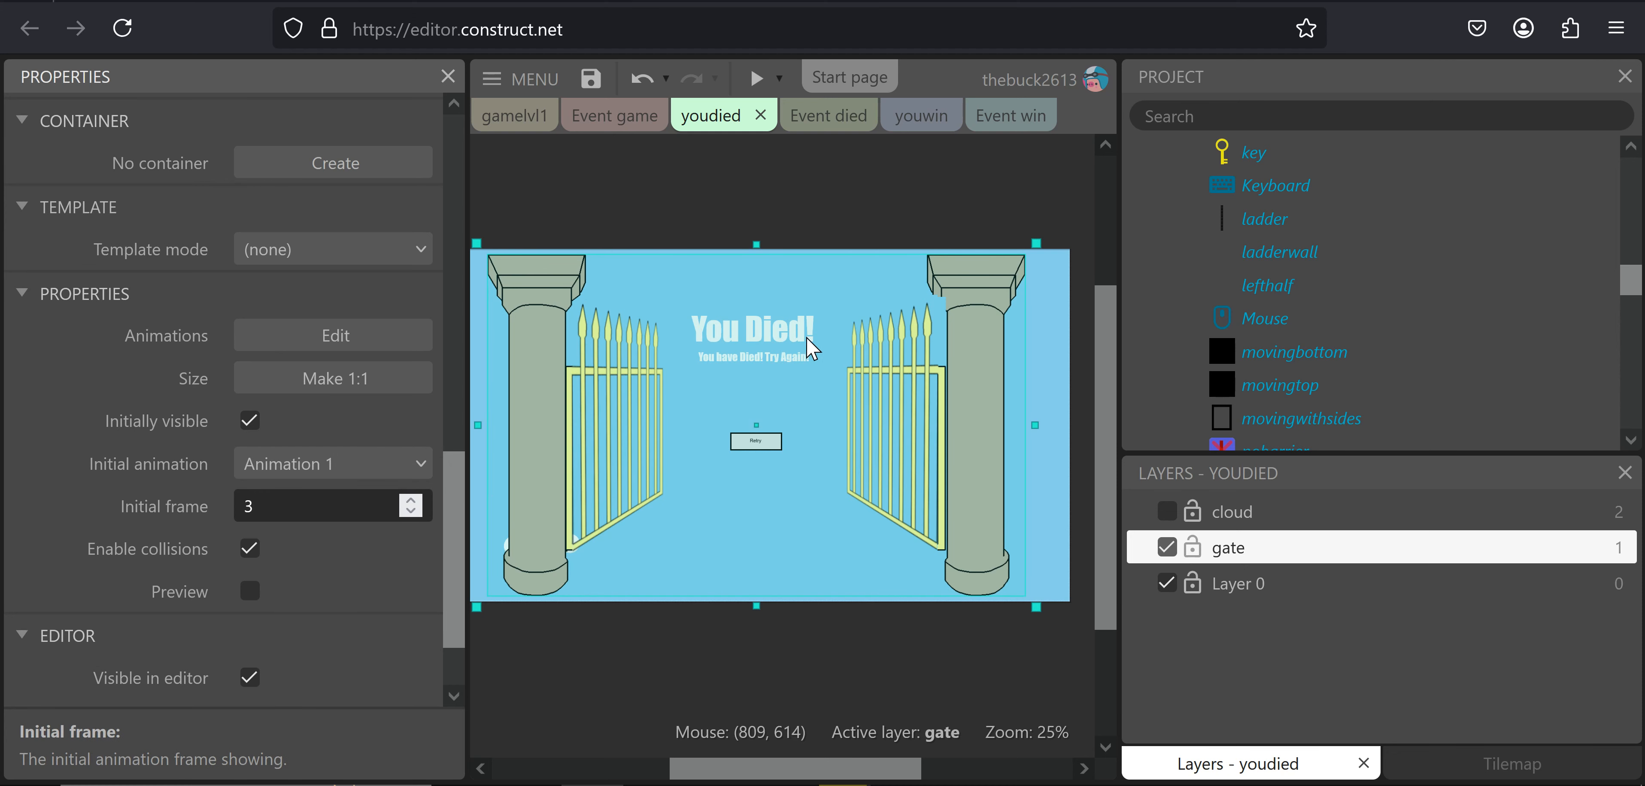
# Shrink the diedinfo text box from its upper edge to about 734 x 55, placing it at about 585, 430
pyautogui.click(742, 365)
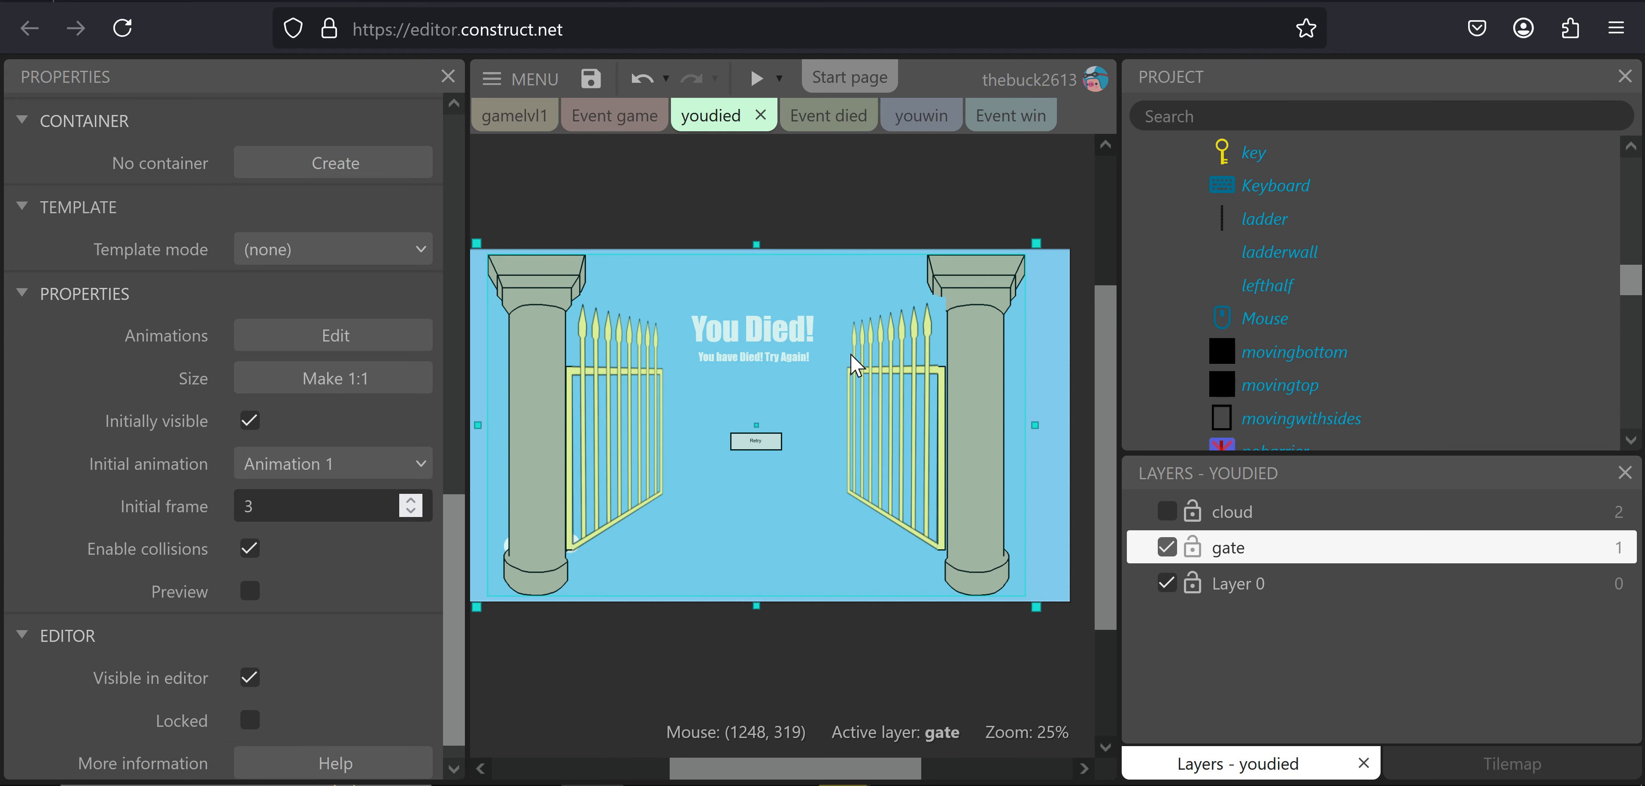
pyautogui.scroll(3, 1239, 267)
pyautogui.scroll(5, 1240, 266)
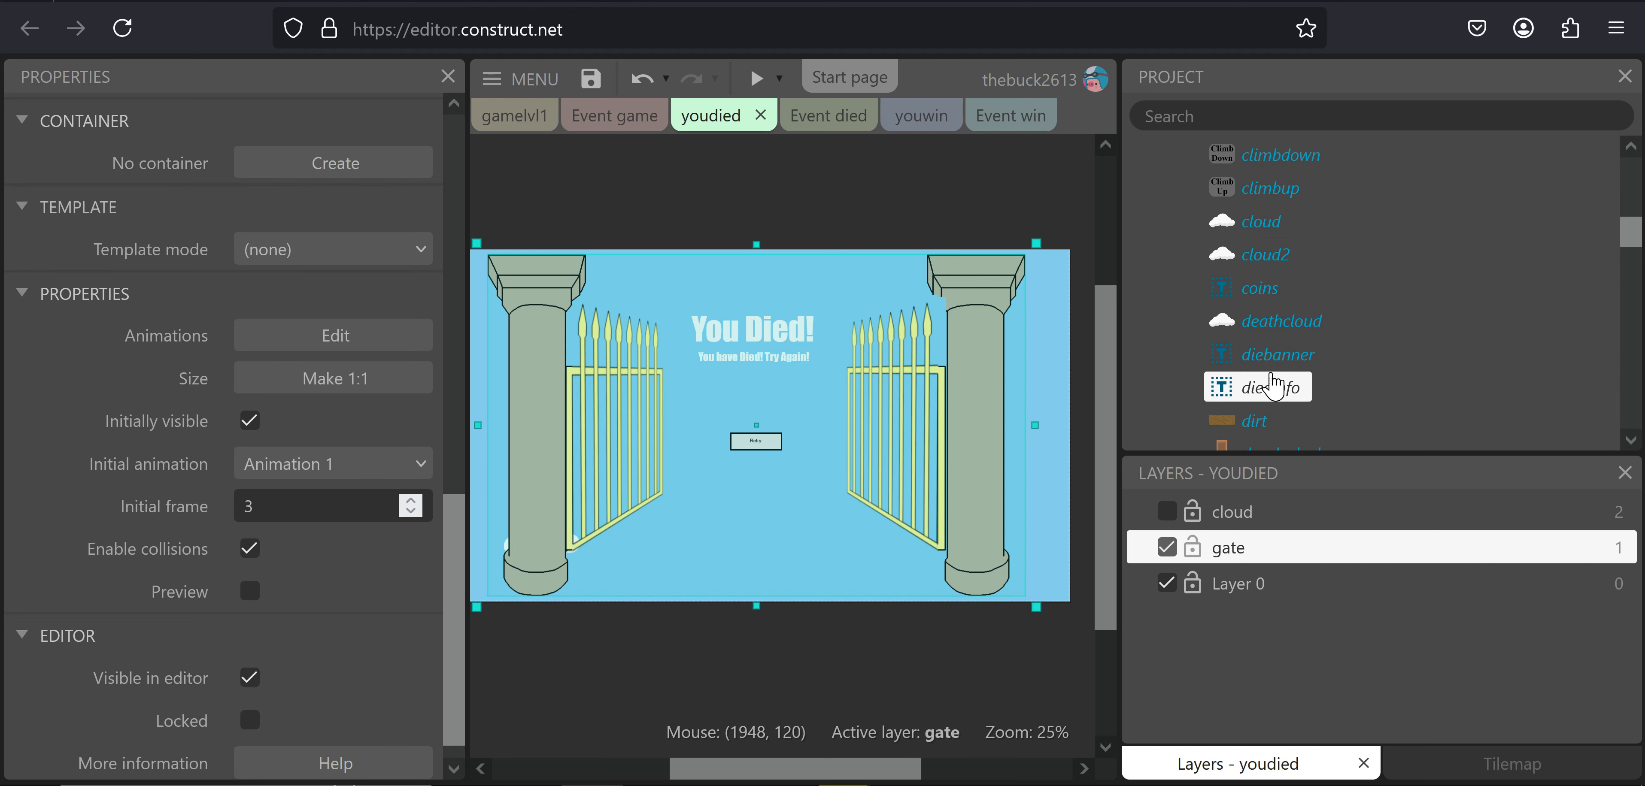
pyautogui.click(1273, 387)
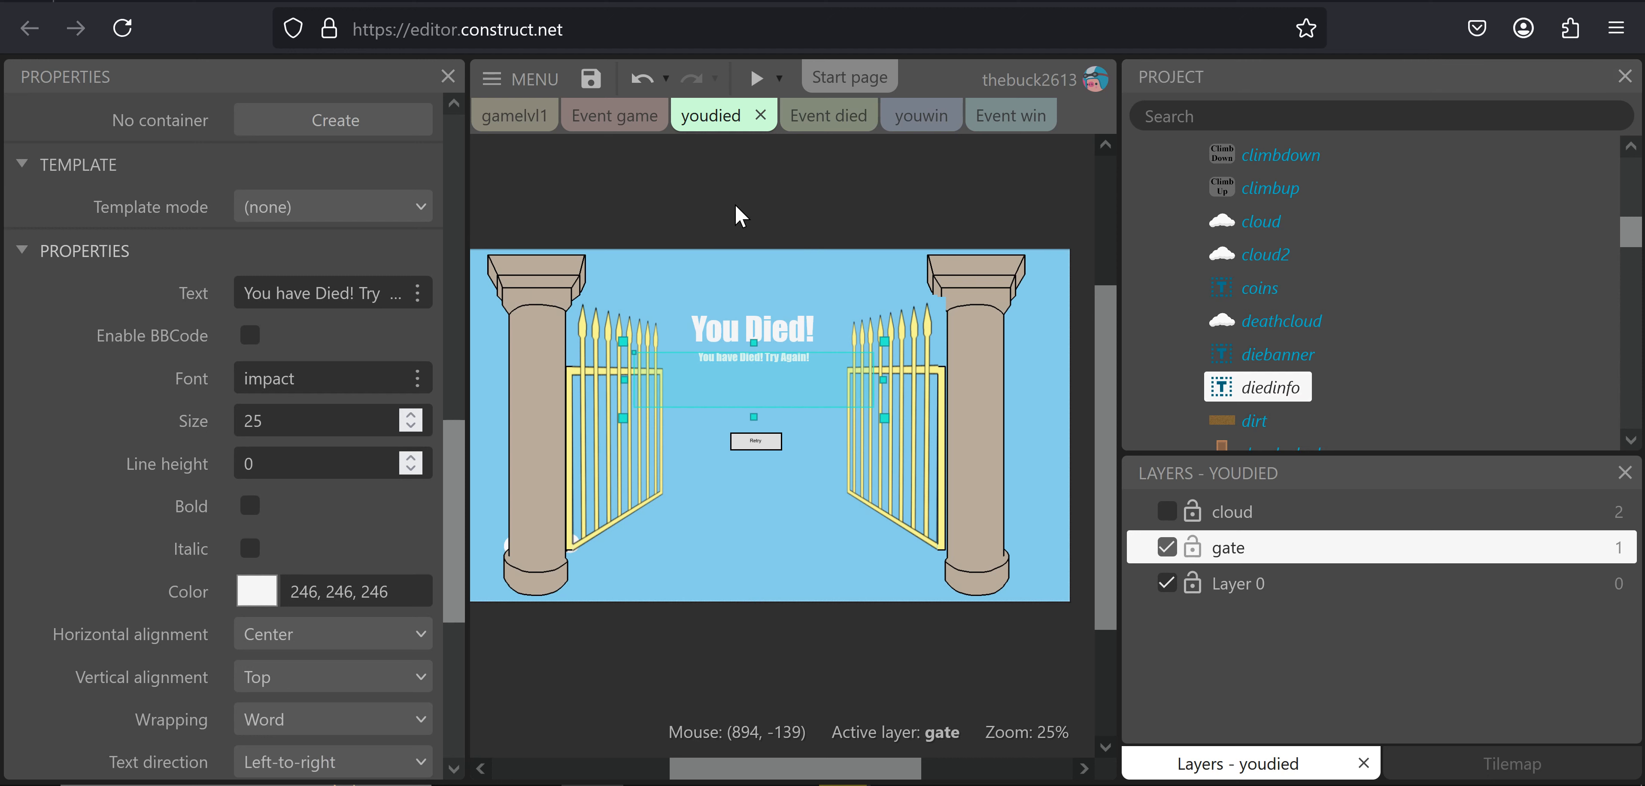
pyautogui.moveTo(757, 364); pyautogui.dragTo(758, 400)
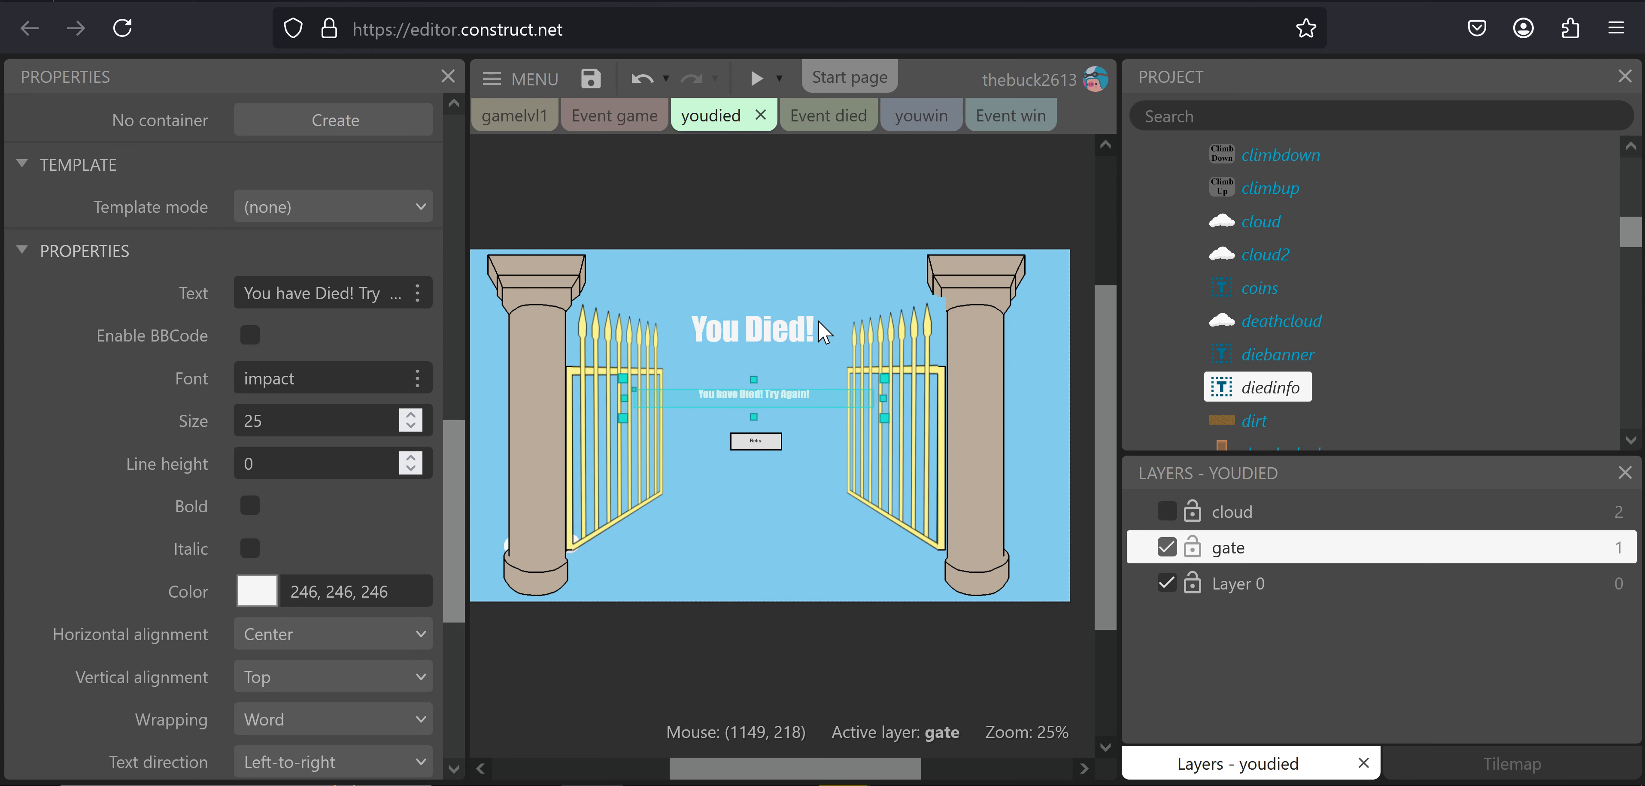
pyautogui.click(771, 332)
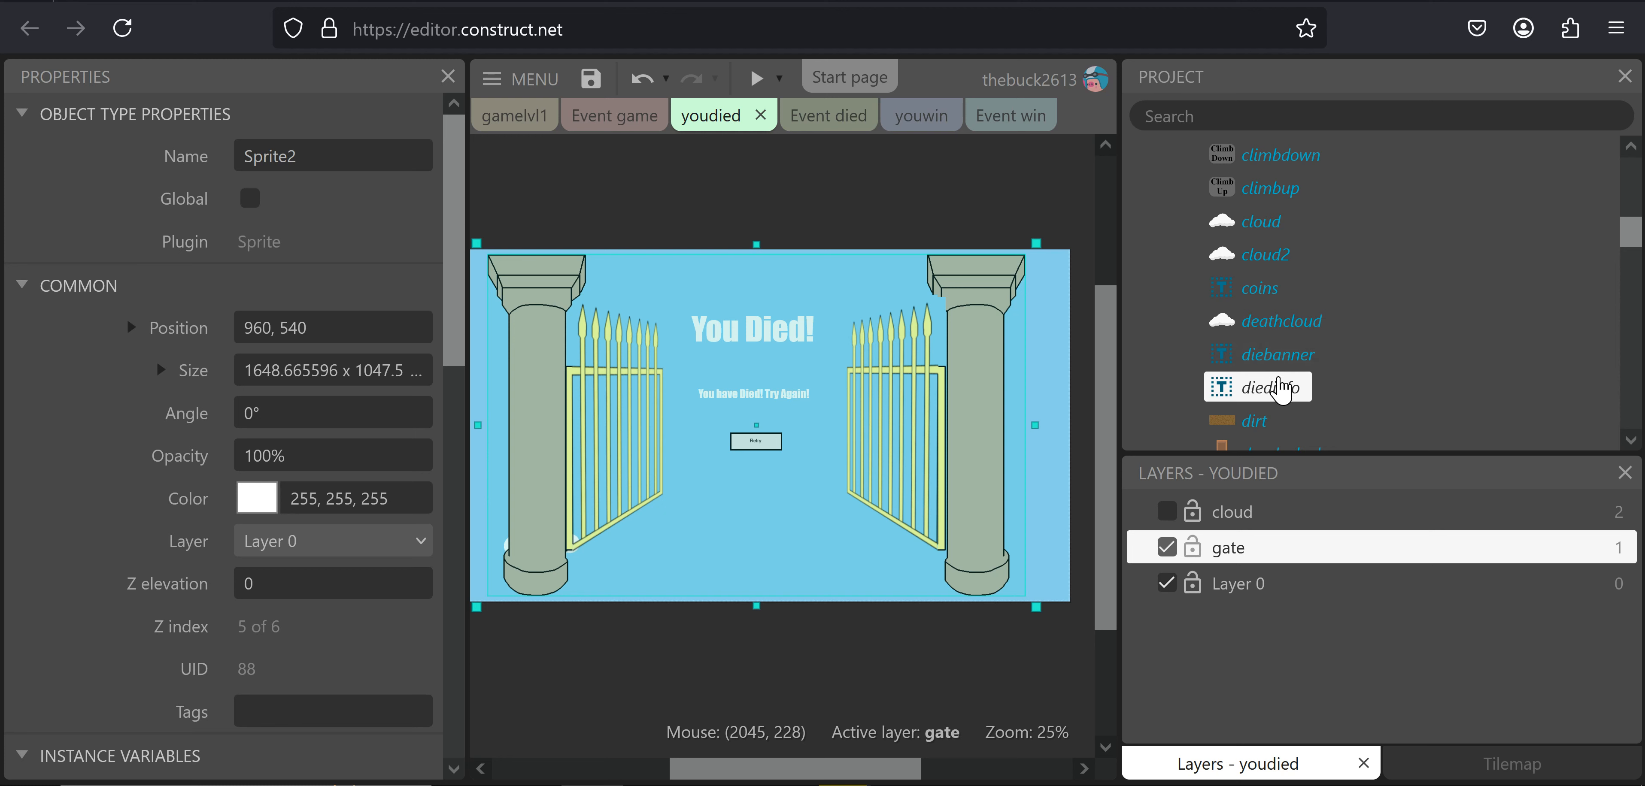
pyautogui.click(1279, 356)
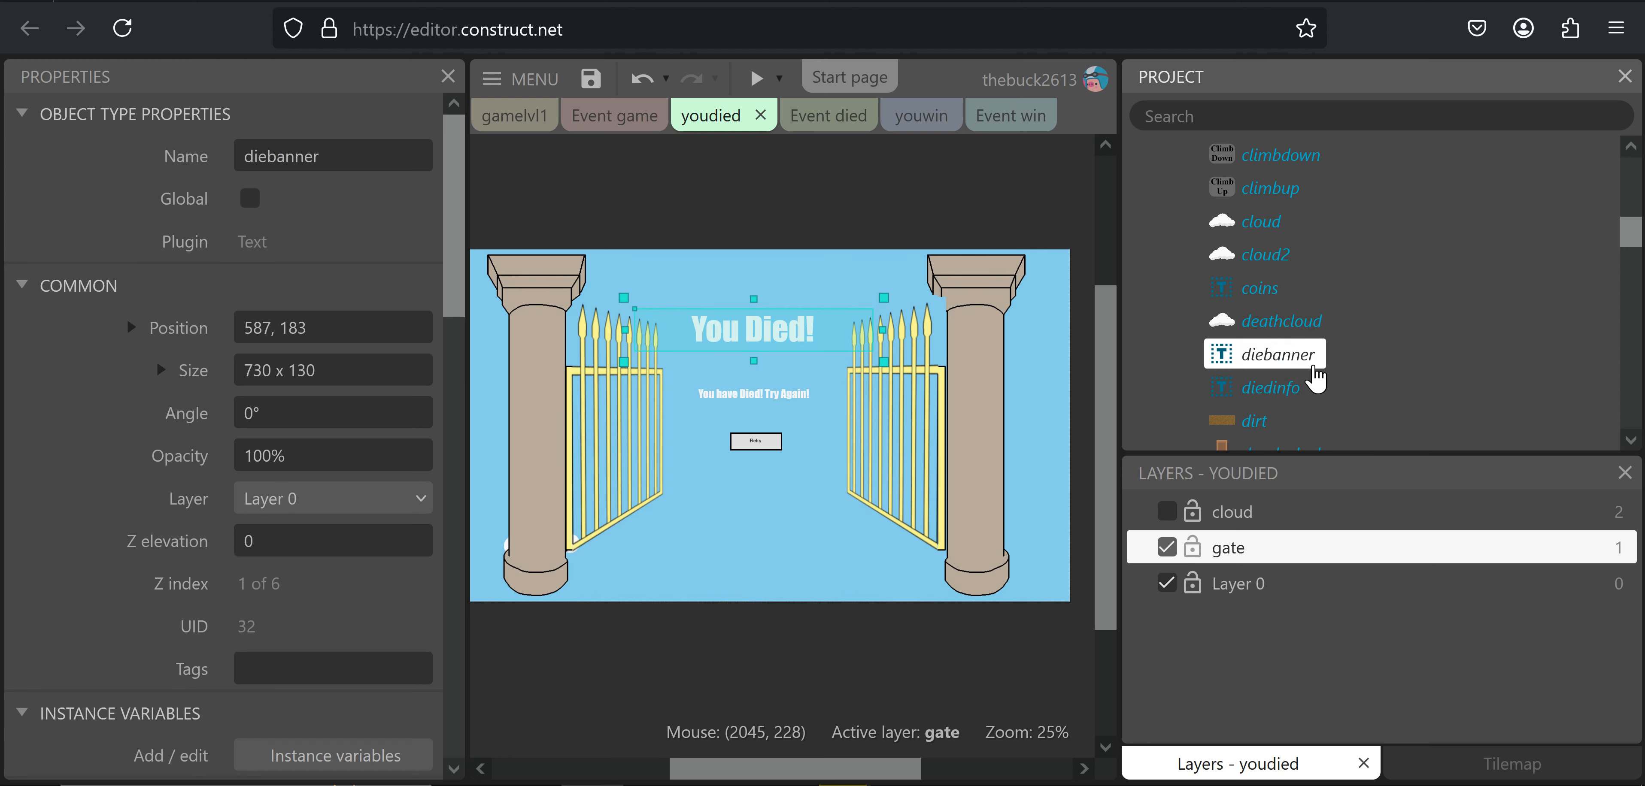
pyautogui.click(769, 345)
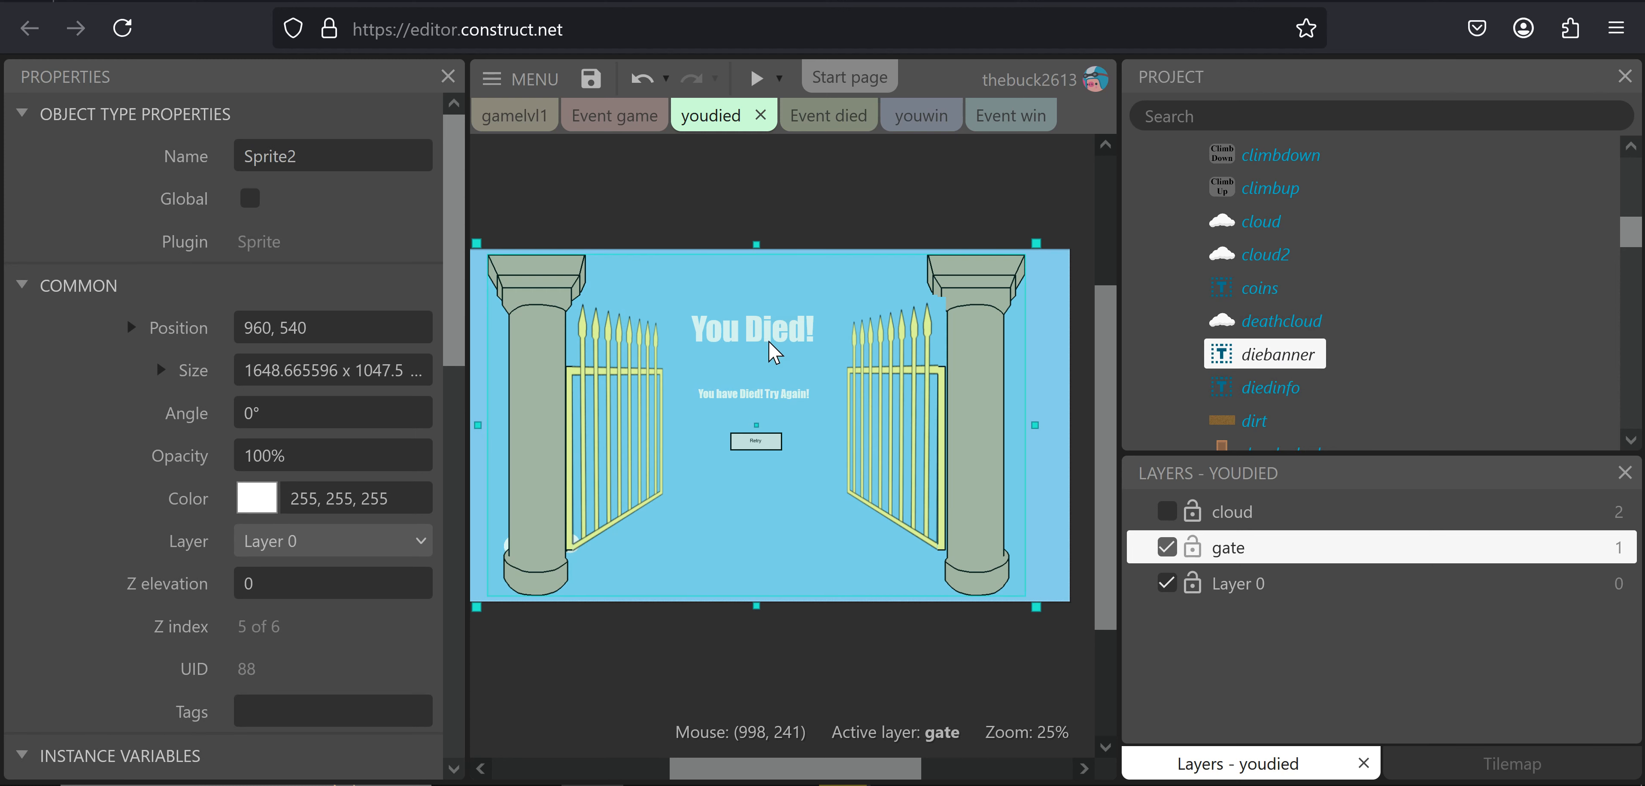
pyautogui.hotkey('ctrl', 'z')
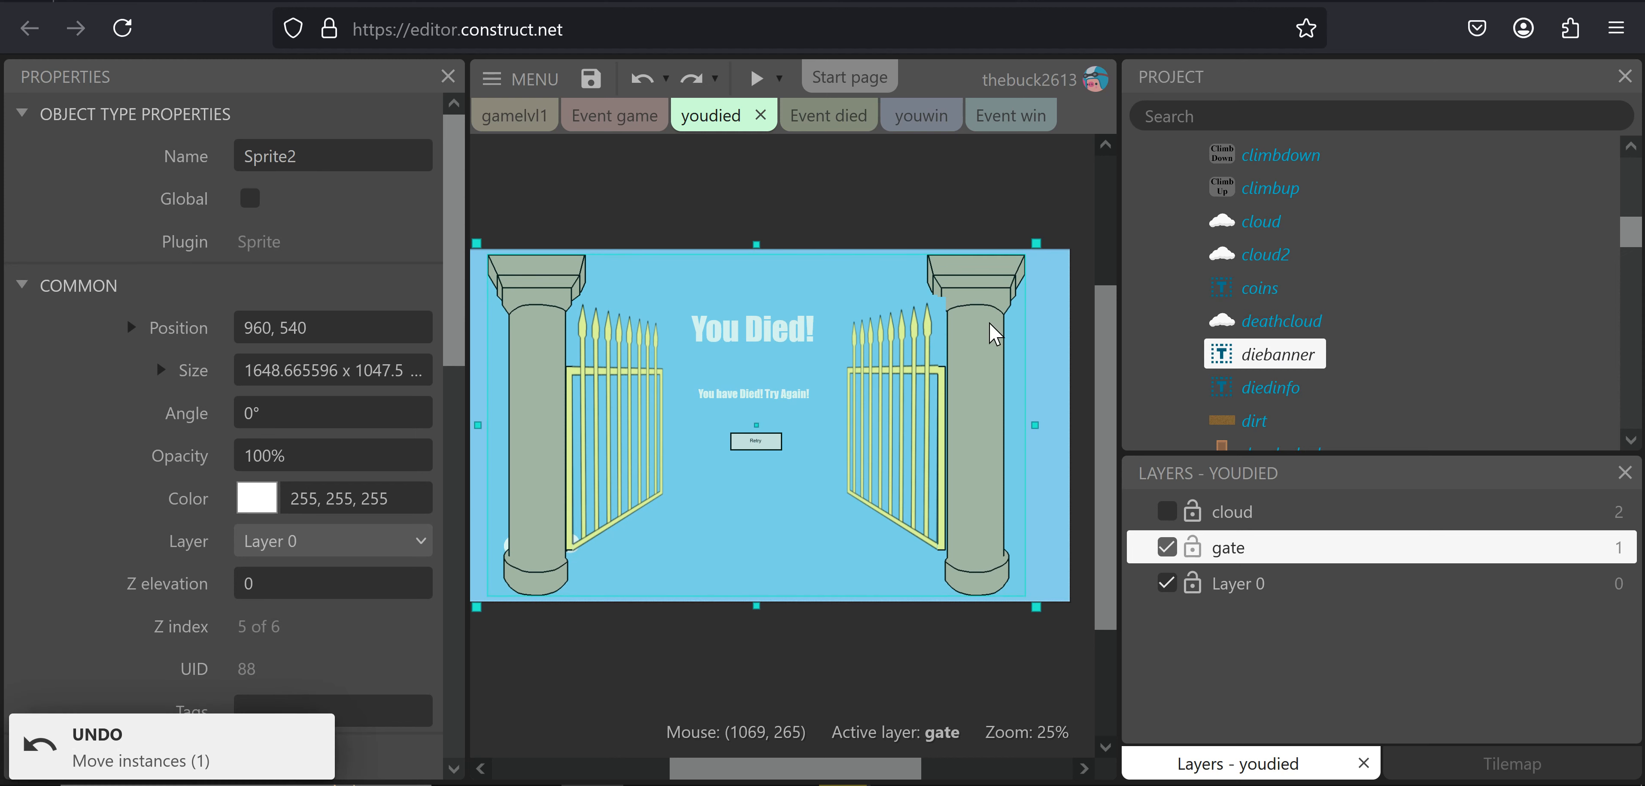
pyautogui.click(1220, 327)
pyautogui.click(1236, 356)
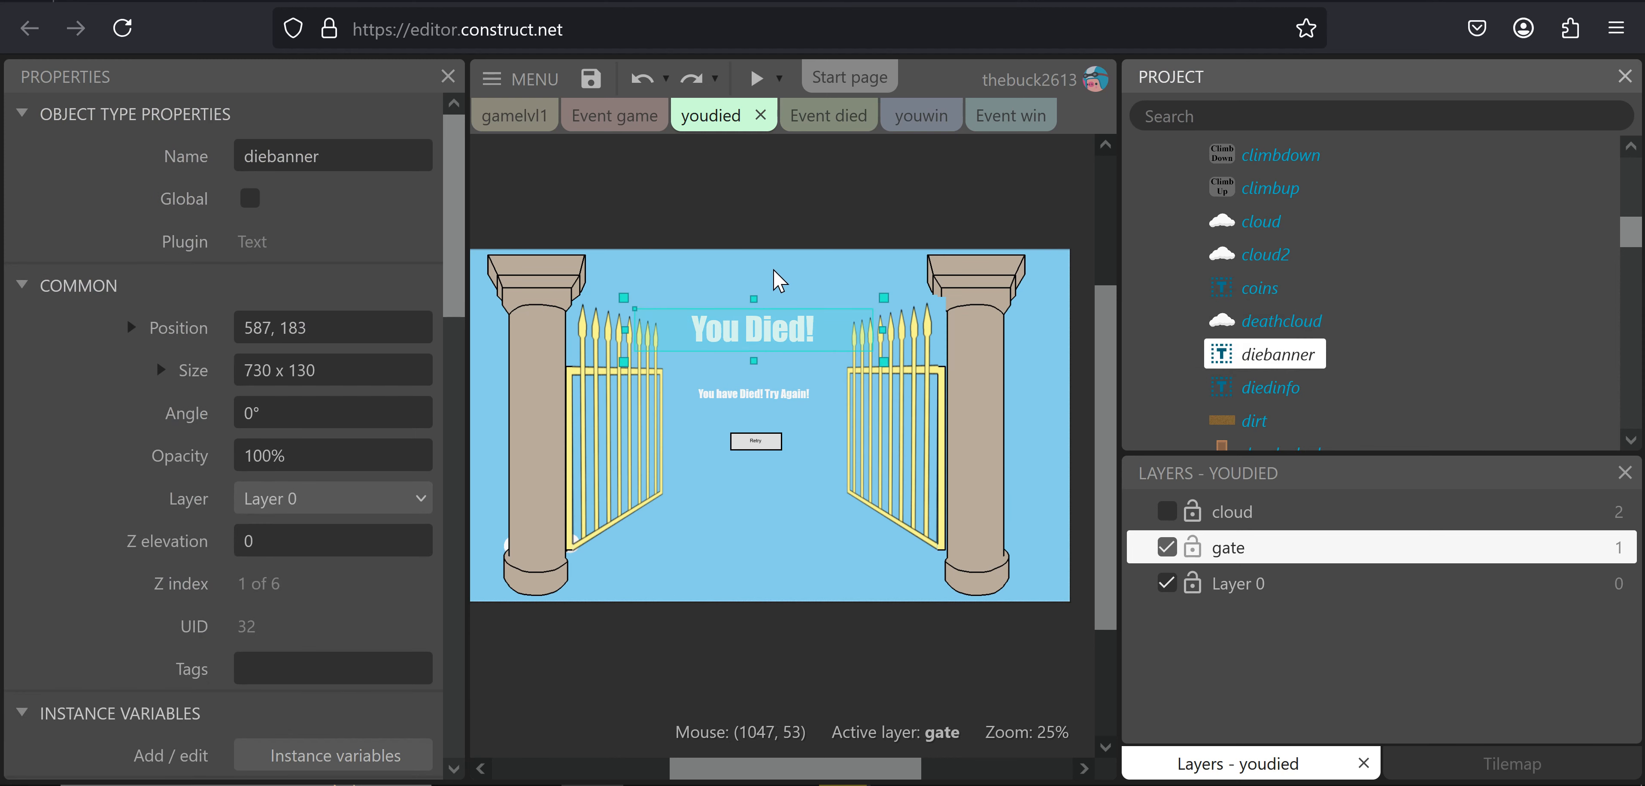
pyautogui.moveTo(755, 361); pyautogui.dragTo(753, 390)
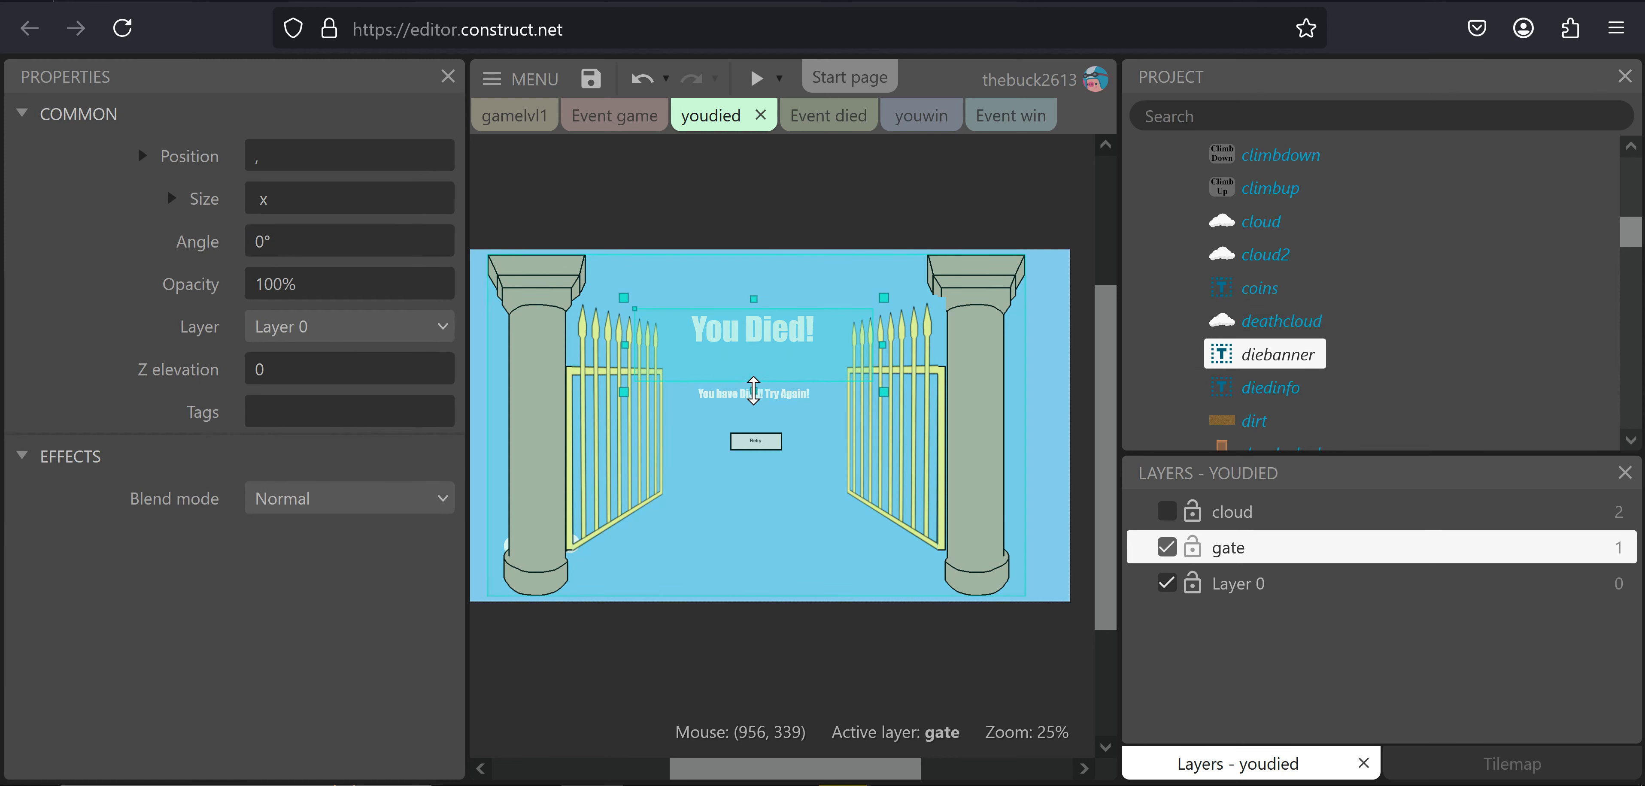
pyautogui.moveTo(753, 295); pyautogui.dragTo(751, 335)
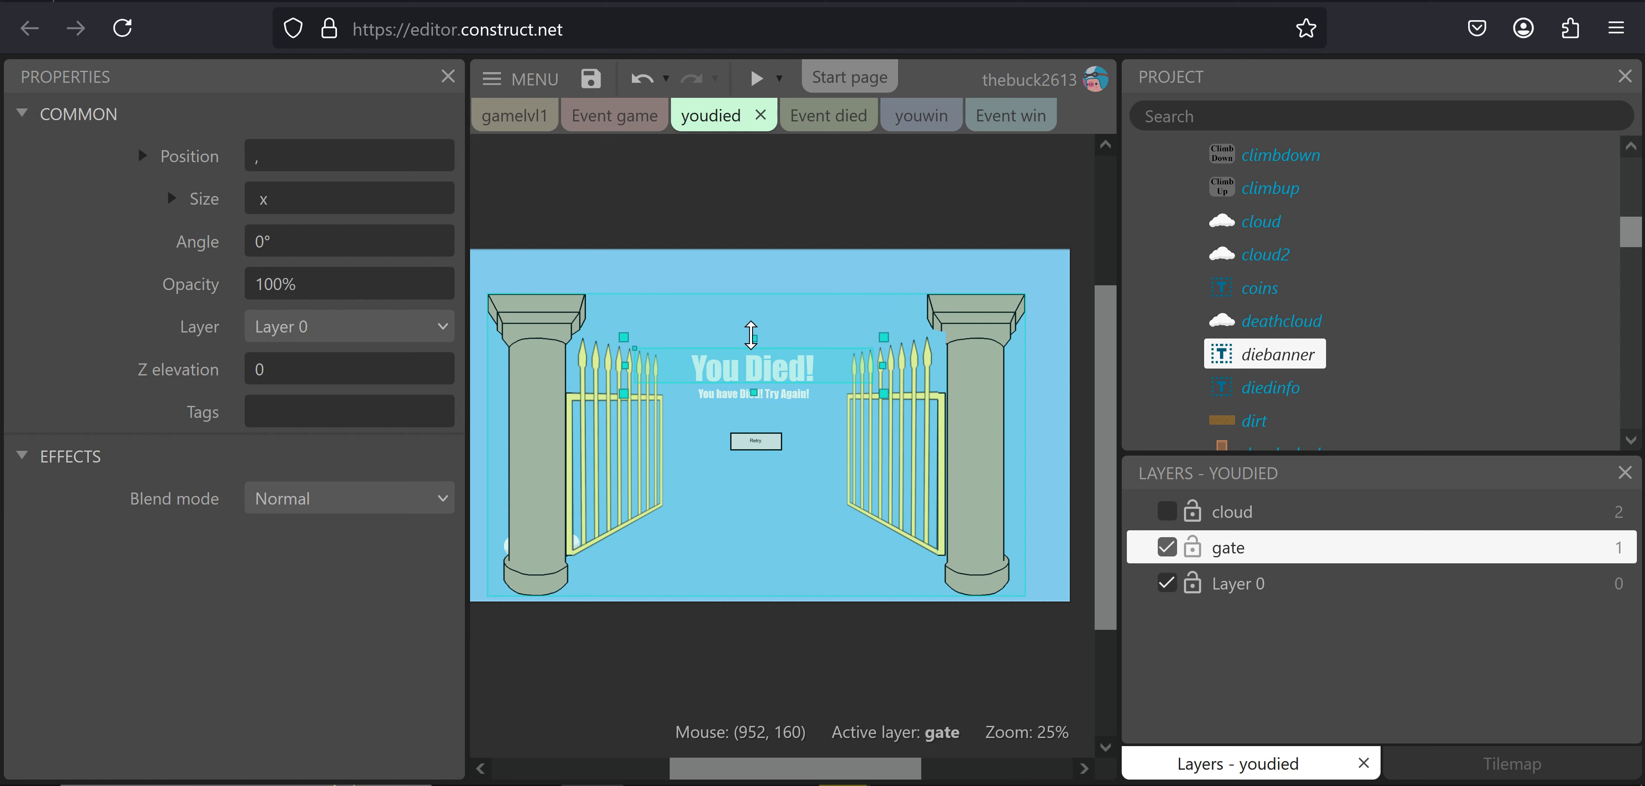
pyautogui.hotkey('ctrl', 'z')
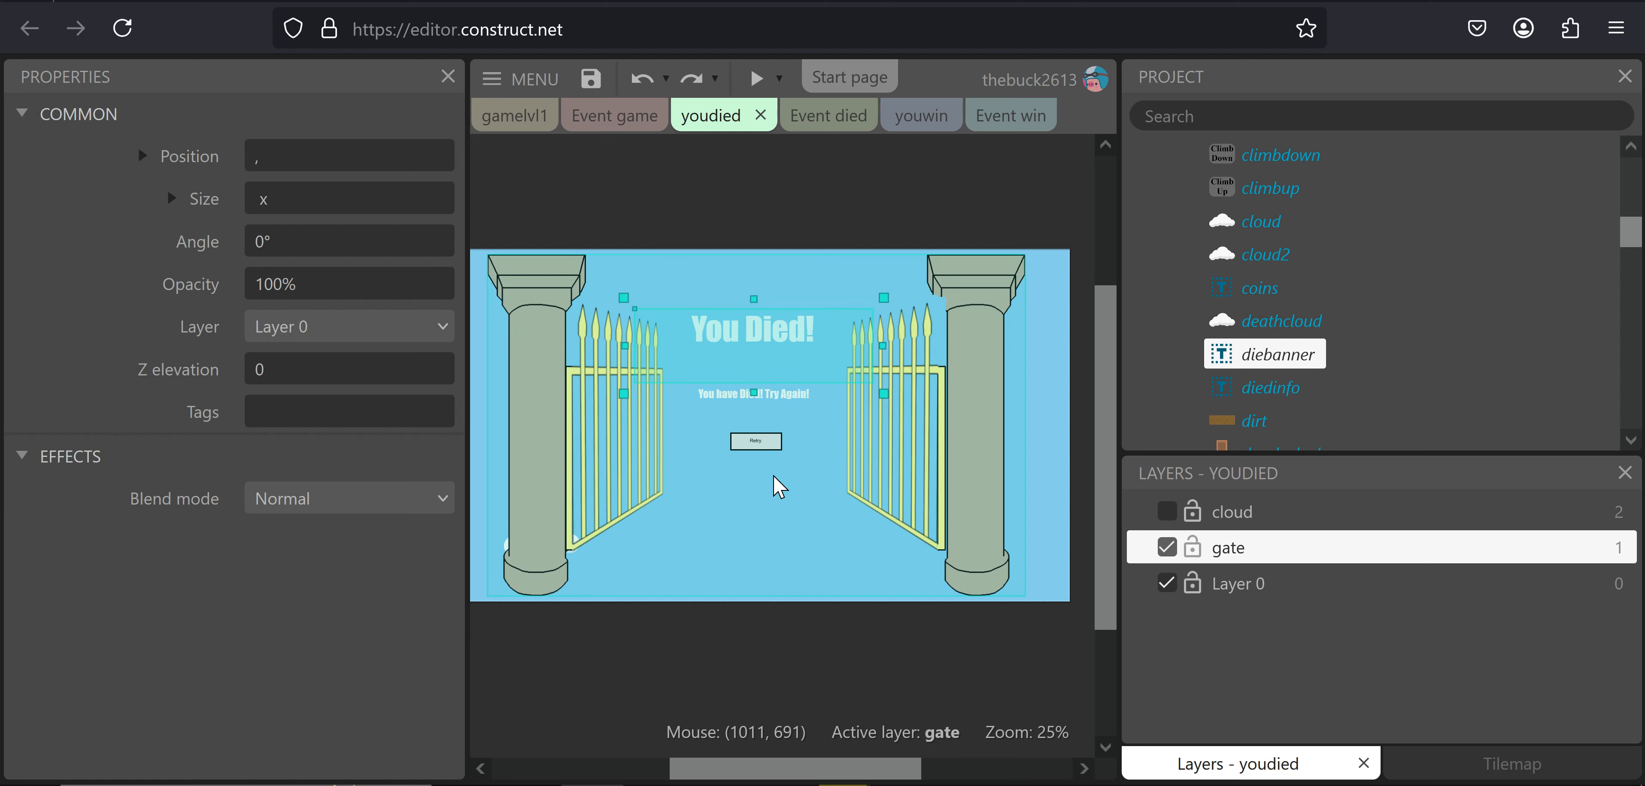
pyautogui.hotkey('ctrl', 'z')
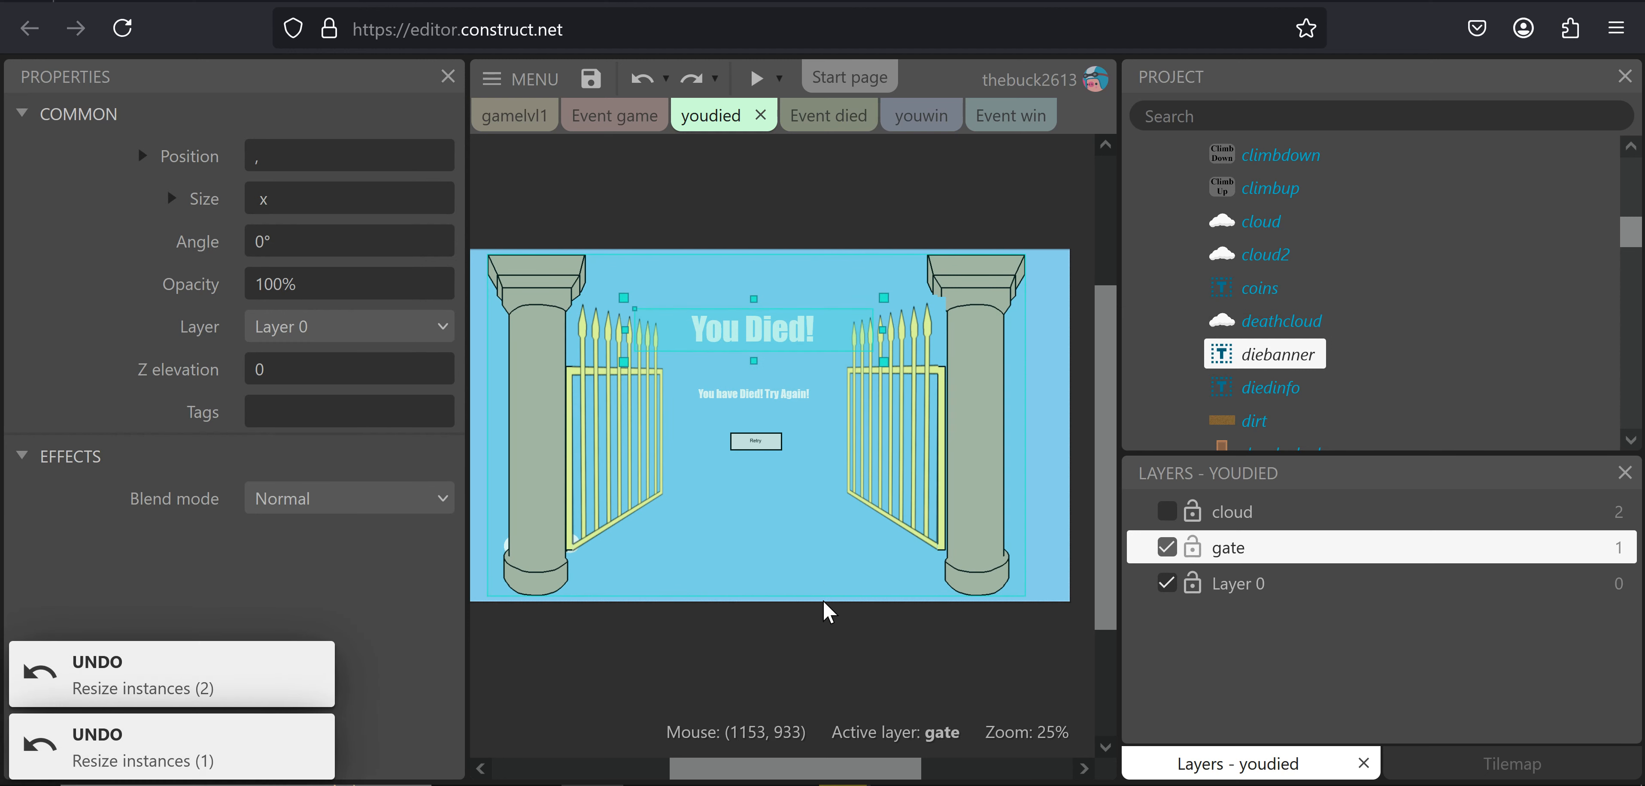
# Move the diebanner text straight down on the youdied layout to position 587, 296
pyautogui.click(1248, 324)
pyautogui.click(1250, 358)
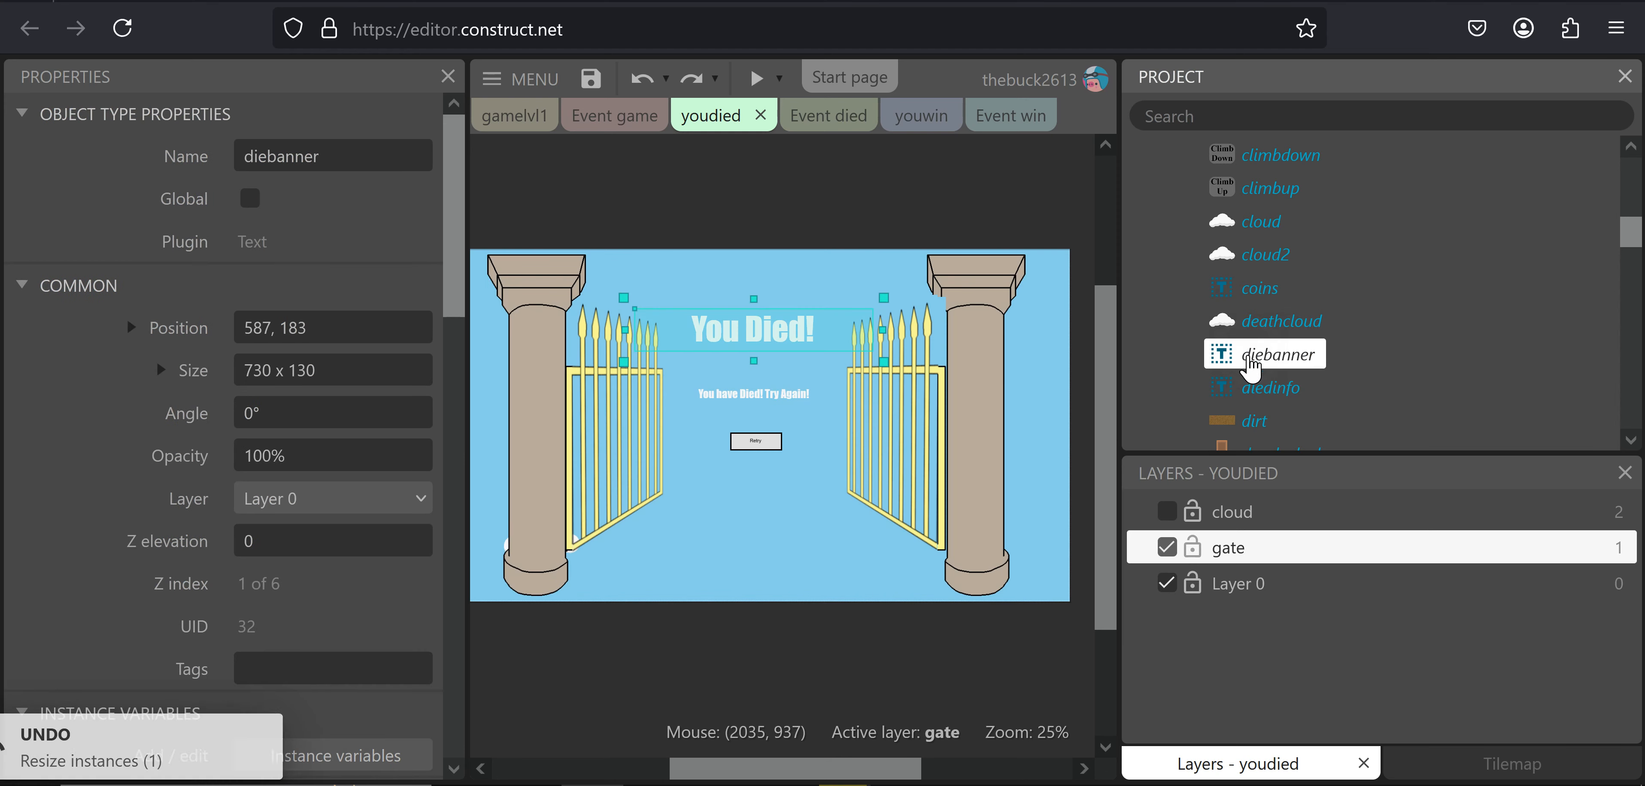
pyautogui.press('Down')
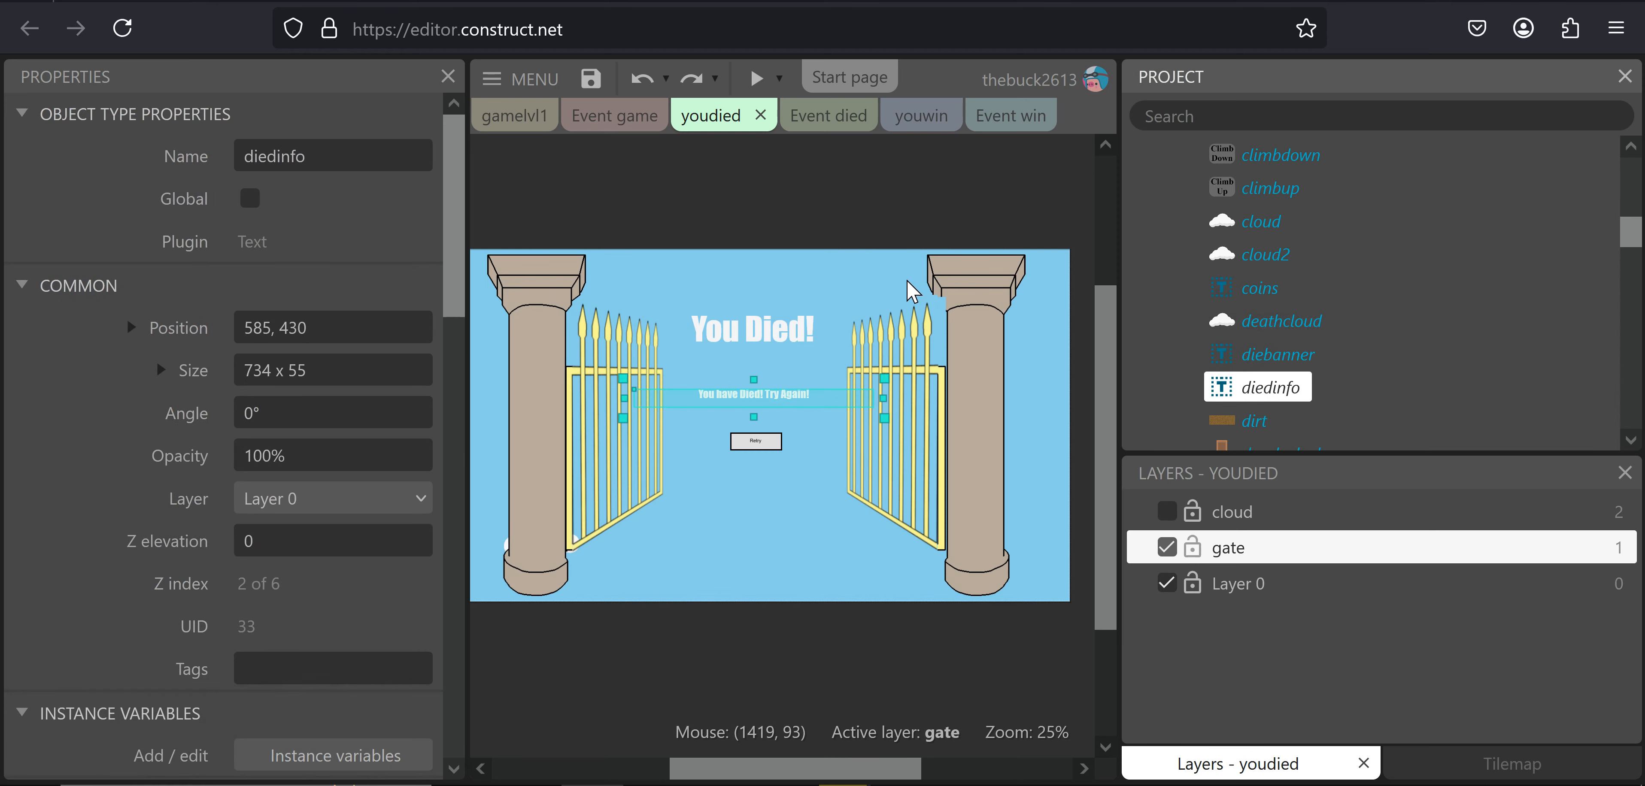
pyautogui.press('Up')
pyautogui.press('Up')
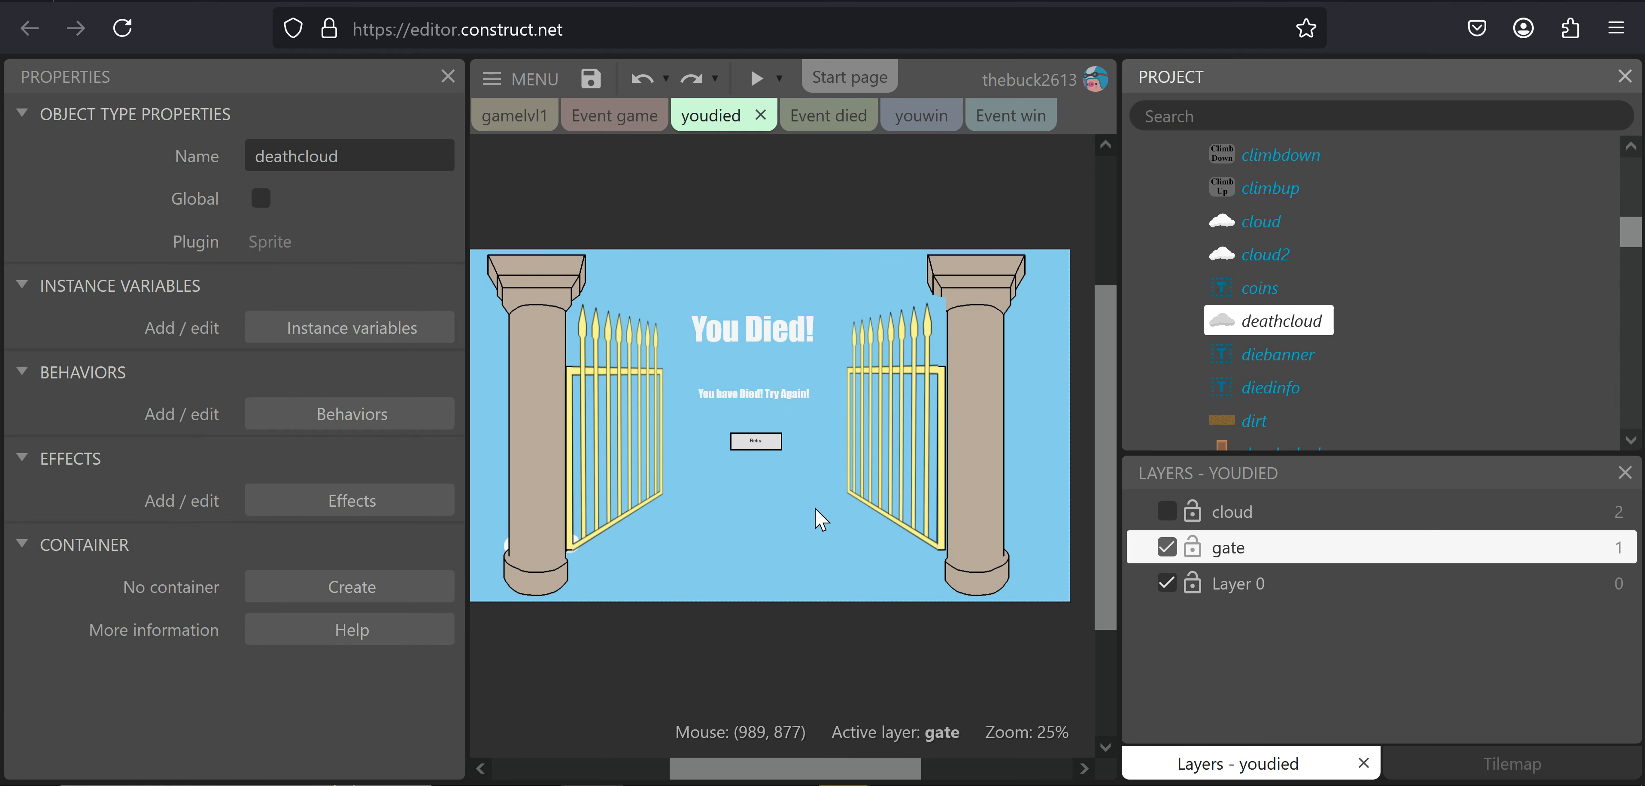
pyautogui.press('Up')
pyautogui.press('Down')
pyautogui.press('Down')
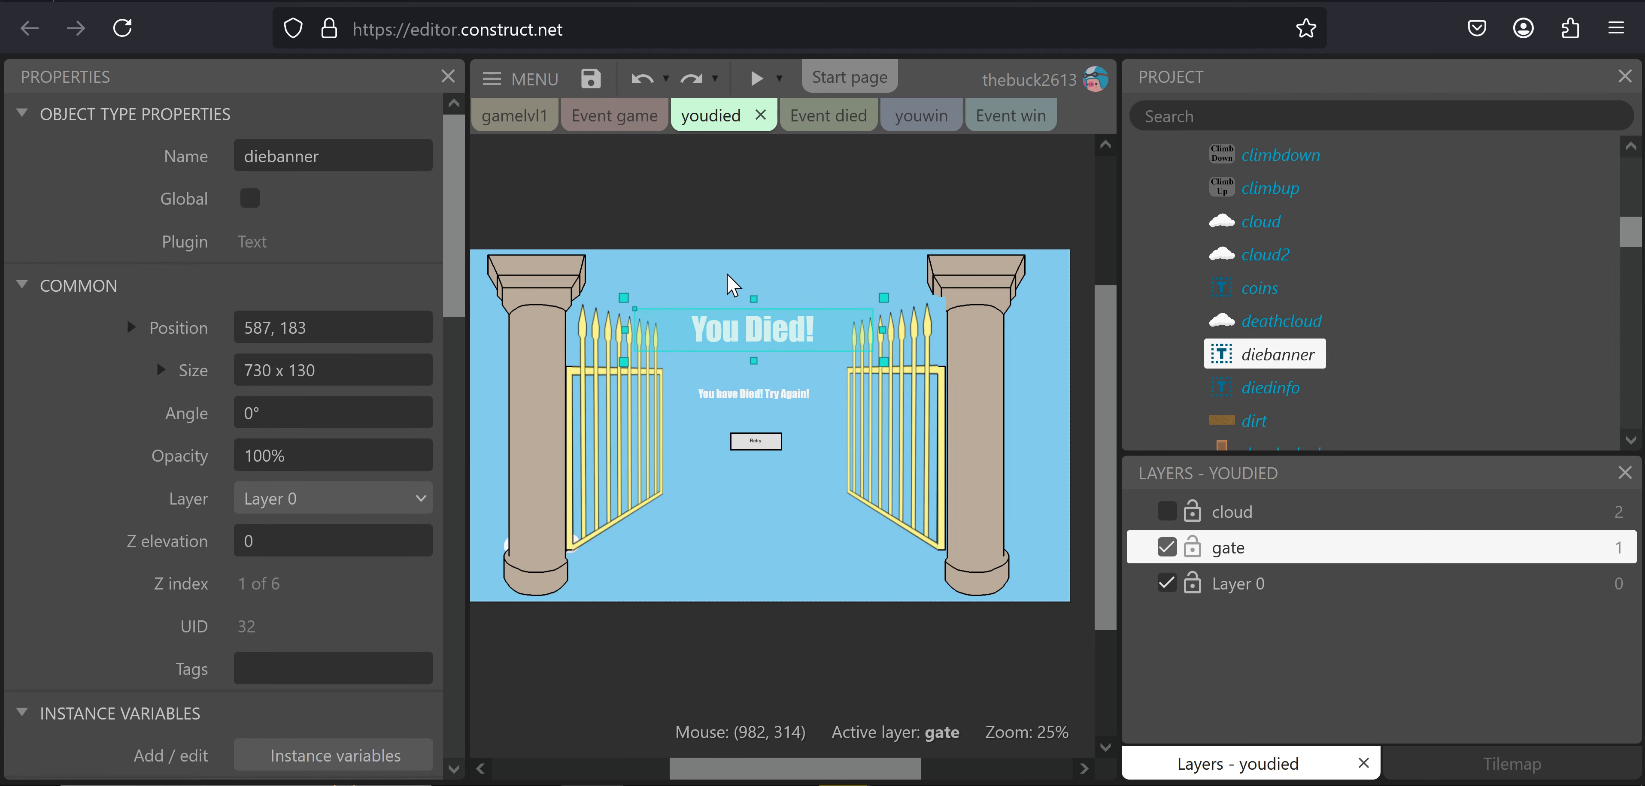
pyautogui.press('Down')
pyautogui.press('Down')
pyautogui.press('Down')
pyautogui.press('Down')
pyautogui.press('Down')
pyautogui.press('Down')
pyautogui.press('Down')
pyautogui.press('Down')
pyautogui.press('Down')
pyautogui.press('Down')
pyautogui.press('Down')
pyautogui.press('Down')
pyautogui.press('Down')
pyautogui.press('Down')
pyautogui.press('Down')
pyautogui.press('Down')
pyautogui.press('Down')
pyautogui.press('Down')
pyautogui.press('Down')
pyautogui.press('Down')
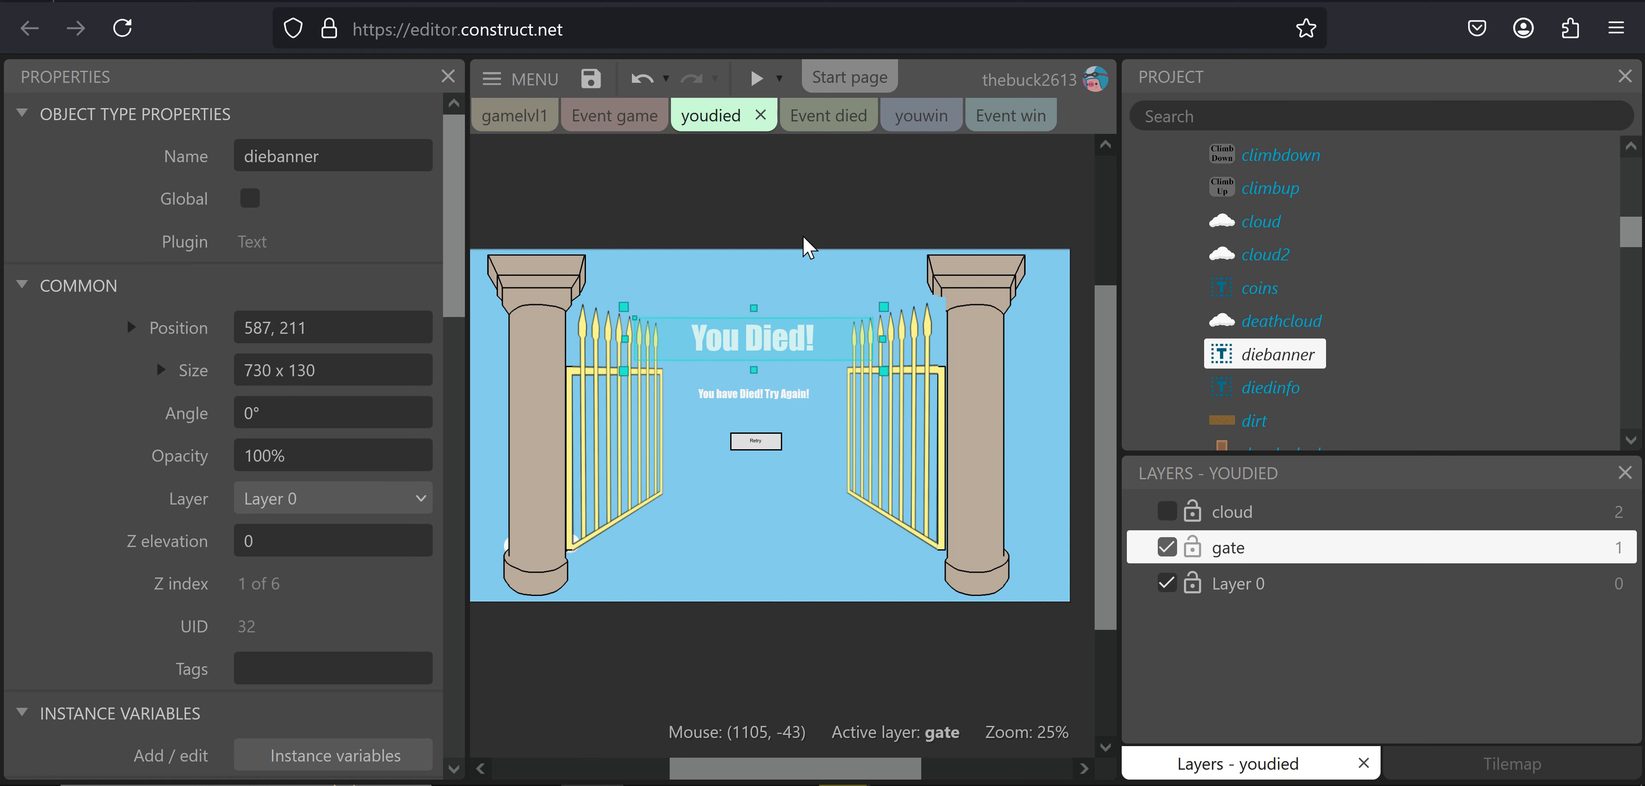
pyautogui.press('Down')
pyautogui.press('Down')
pyautogui.press('Down')
pyautogui.press('Down')
pyautogui.press('Down')
pyautogui.press('Down')
pyautogui.press('Down')
pyautogui.press('Down')
pyautogui.press('Down')
pyautogui.press('Down')
pyautogui.press('Down')
pyautogui.press('Down')
pyautogui.press('Down')
pyautogui.press('Down')
pyautogui.press('Down')
pyautogui.press('Down')
pyautogui.press('Down')
pyautogui.press('Down')
pyautogui.press('Down')
pyautogui.press('Down')
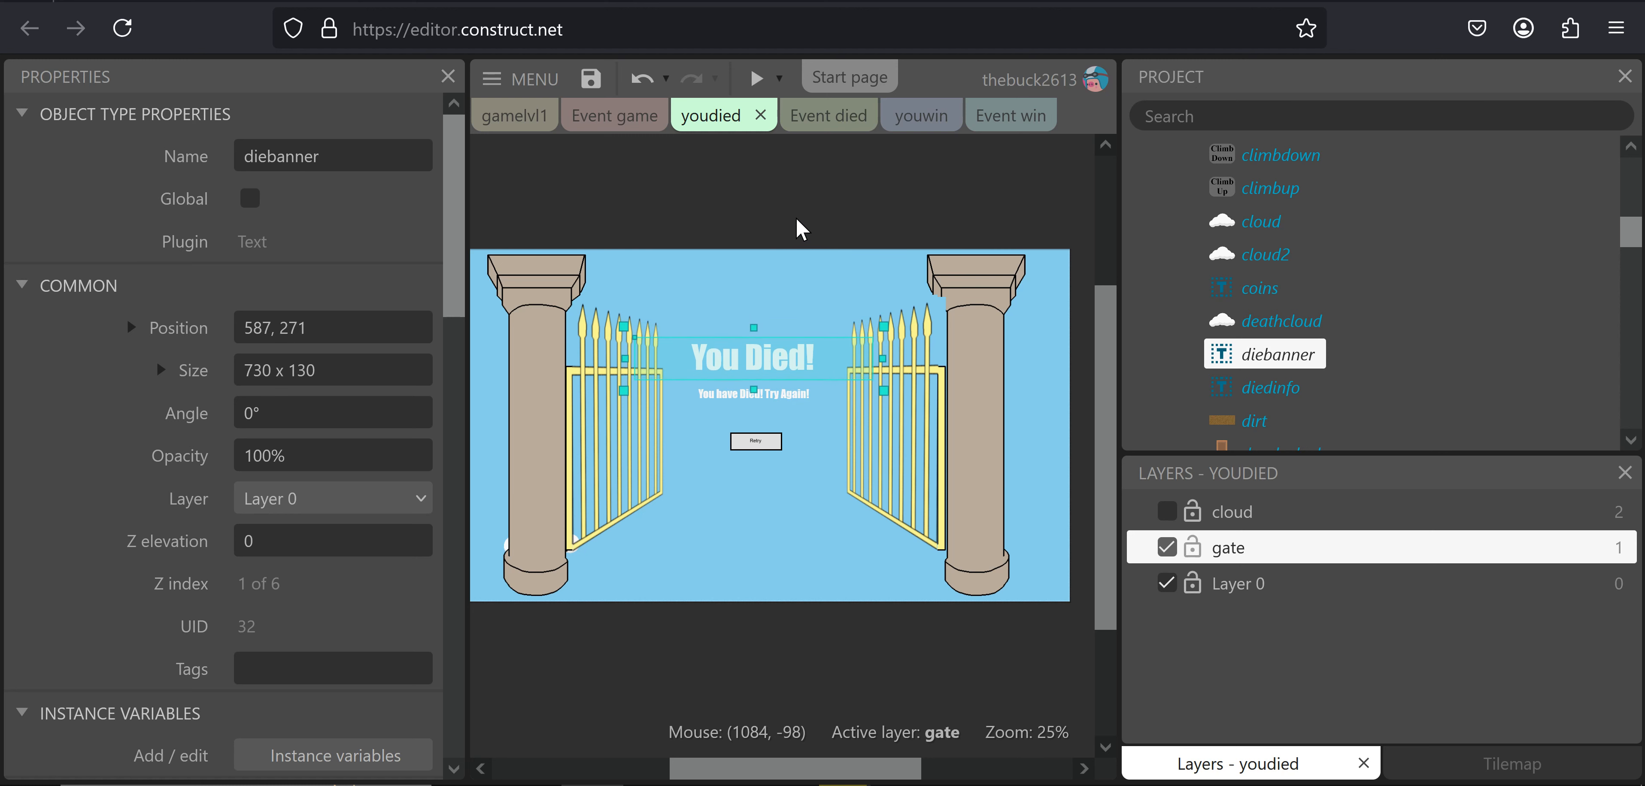
pyautogui.press('Down')
pyautogui.press('Down')
pyautogui.press('Down')
pyautogui.press('Down')
pyautogui.press('Down')
pyautogui.press('Down')
pyautogui.press('Down')
pyautogui.press('Down')
pyautogui.press('Down')
pyautogui.press('Down')
pyautogui.press('Down')
pyautogui.press('Down')
pyautogui.press('Down')
pyautogui.press('Down')
pyautogui.press('Down')
pyautogui.press('Down')
pyautogui.press('Down')
pyautogui.press('Down')
pyautogui.press('Down')
pyautogui.press('Down')
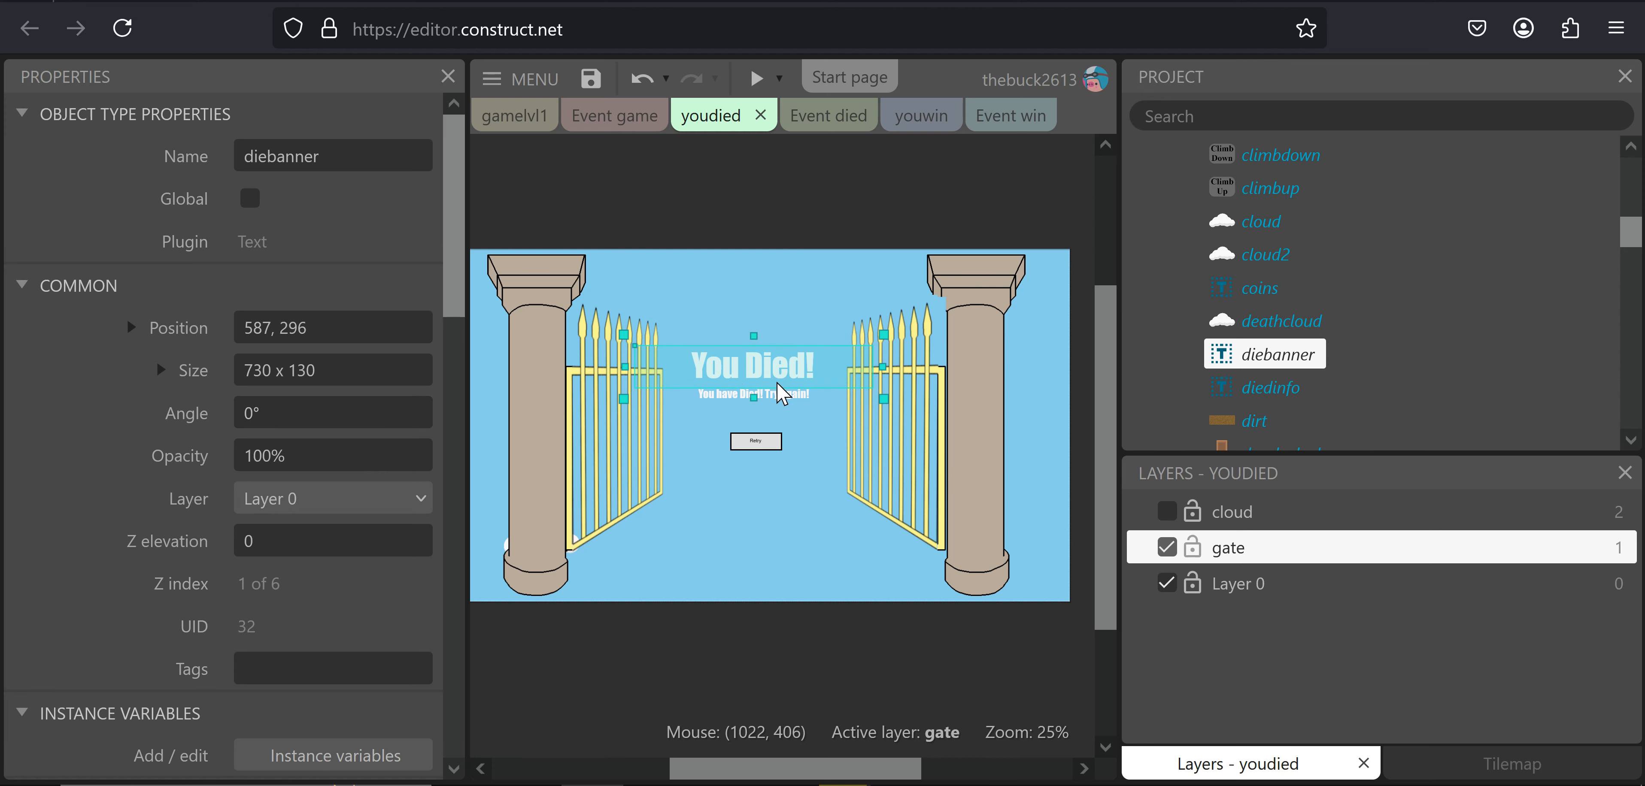
# Darken the text color of diebanner slightly to 239, 239, 239
pyautogui.scroll(-10, 246, 321)
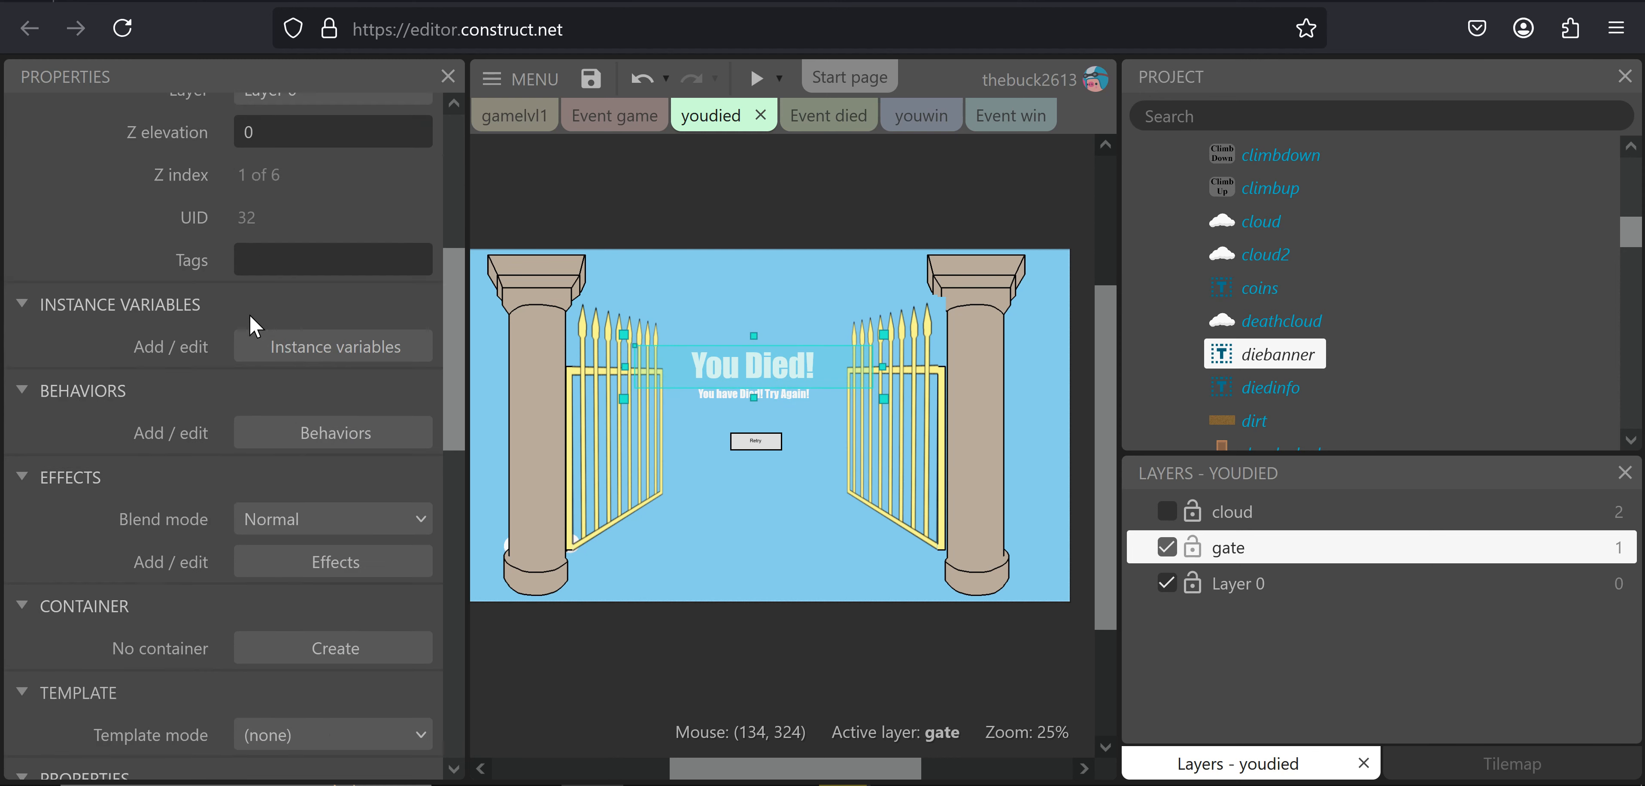
pyautogui.scroll(-9, 284, 343)
pyautogui.scroll(5, 342, 334)
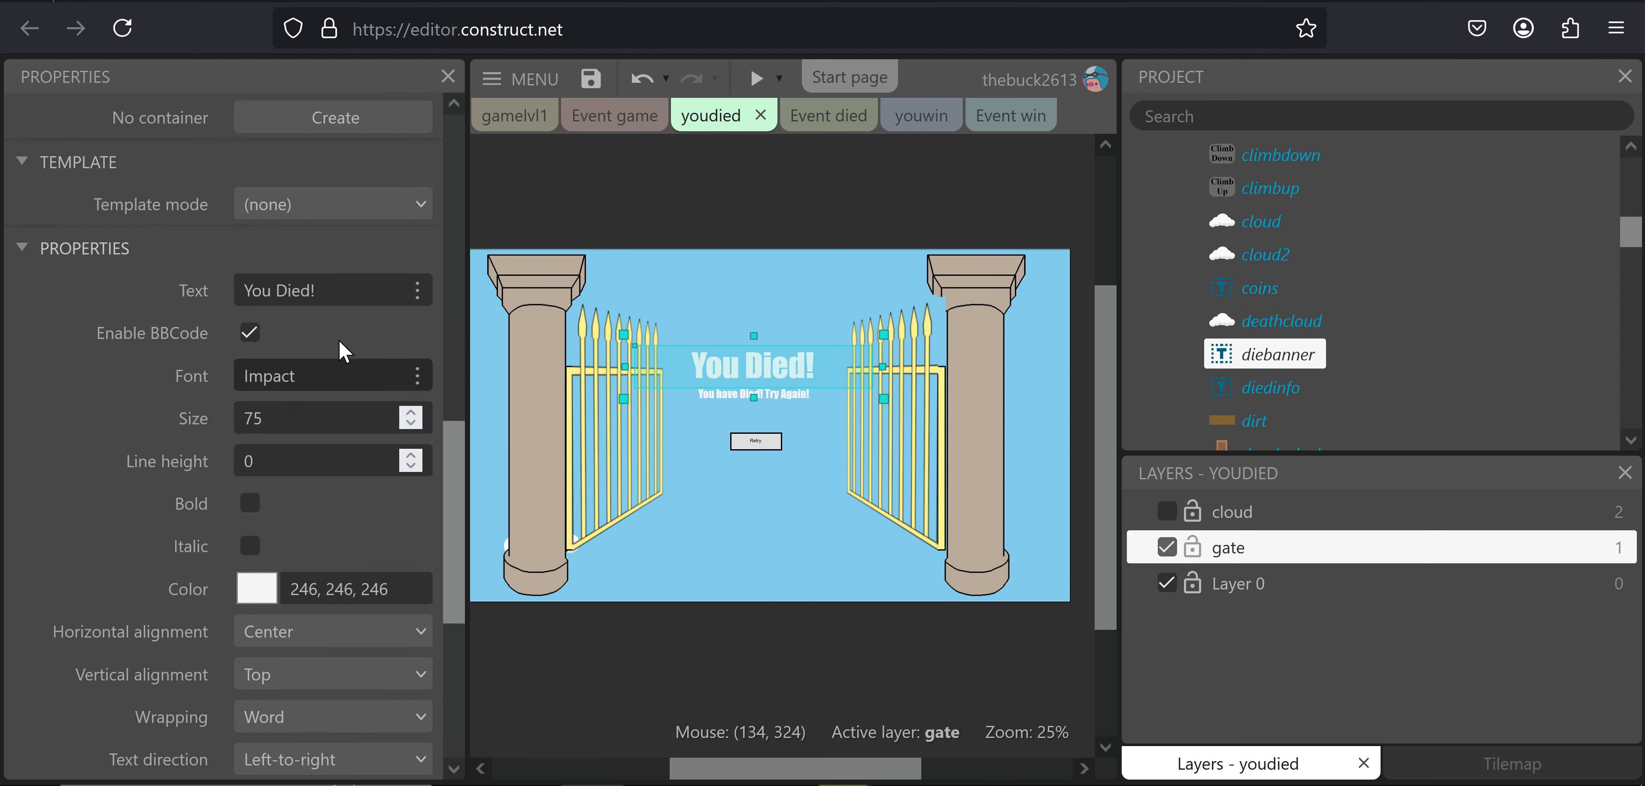
pyautogui.click(257, 600)
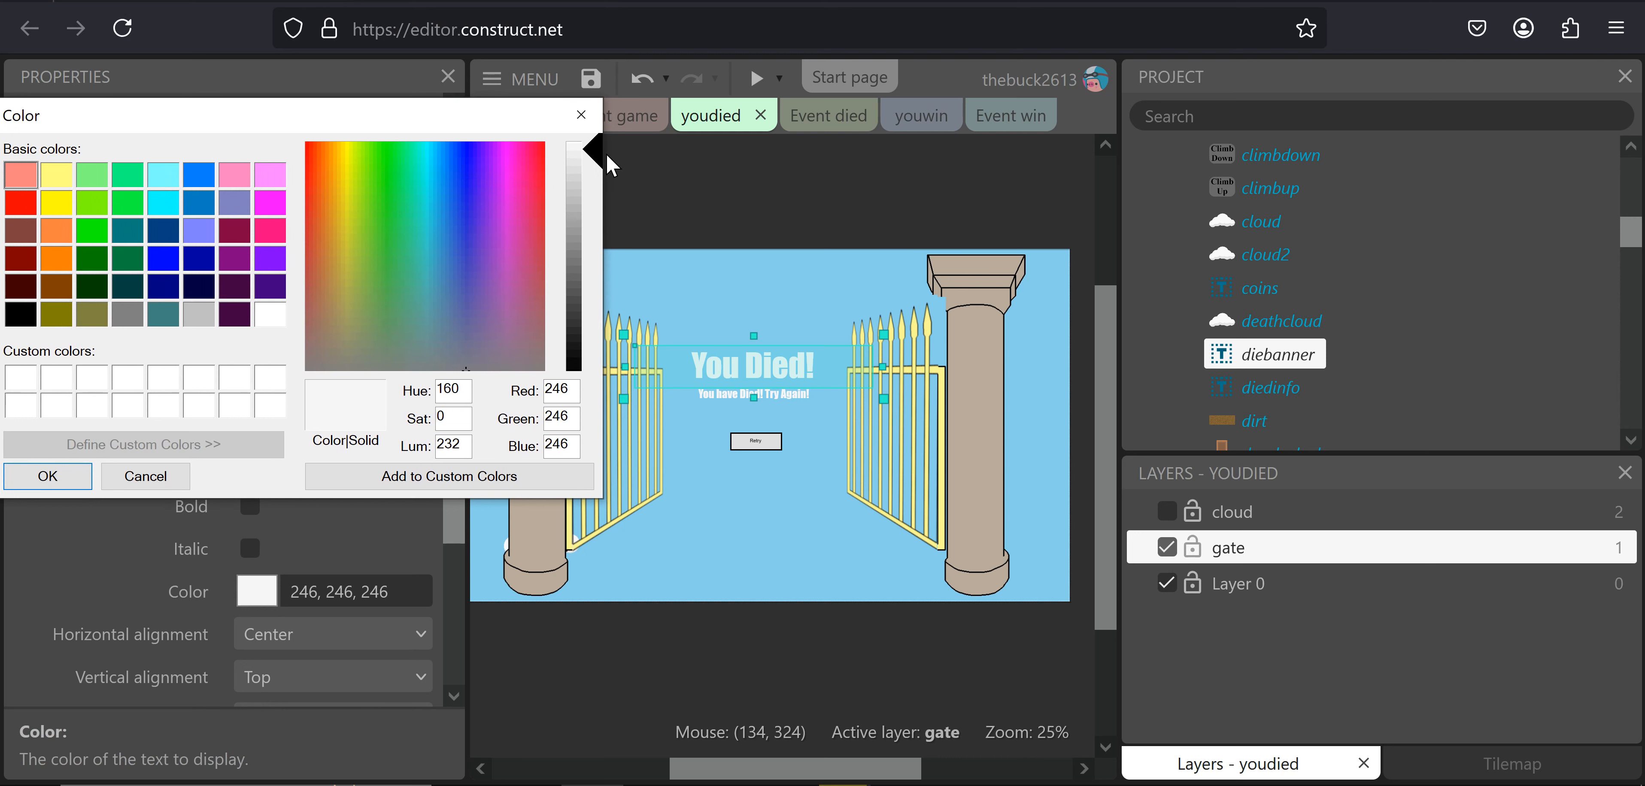
pyautogui.moveTo(600, 155); pyautogui.dragTo(595, 156)
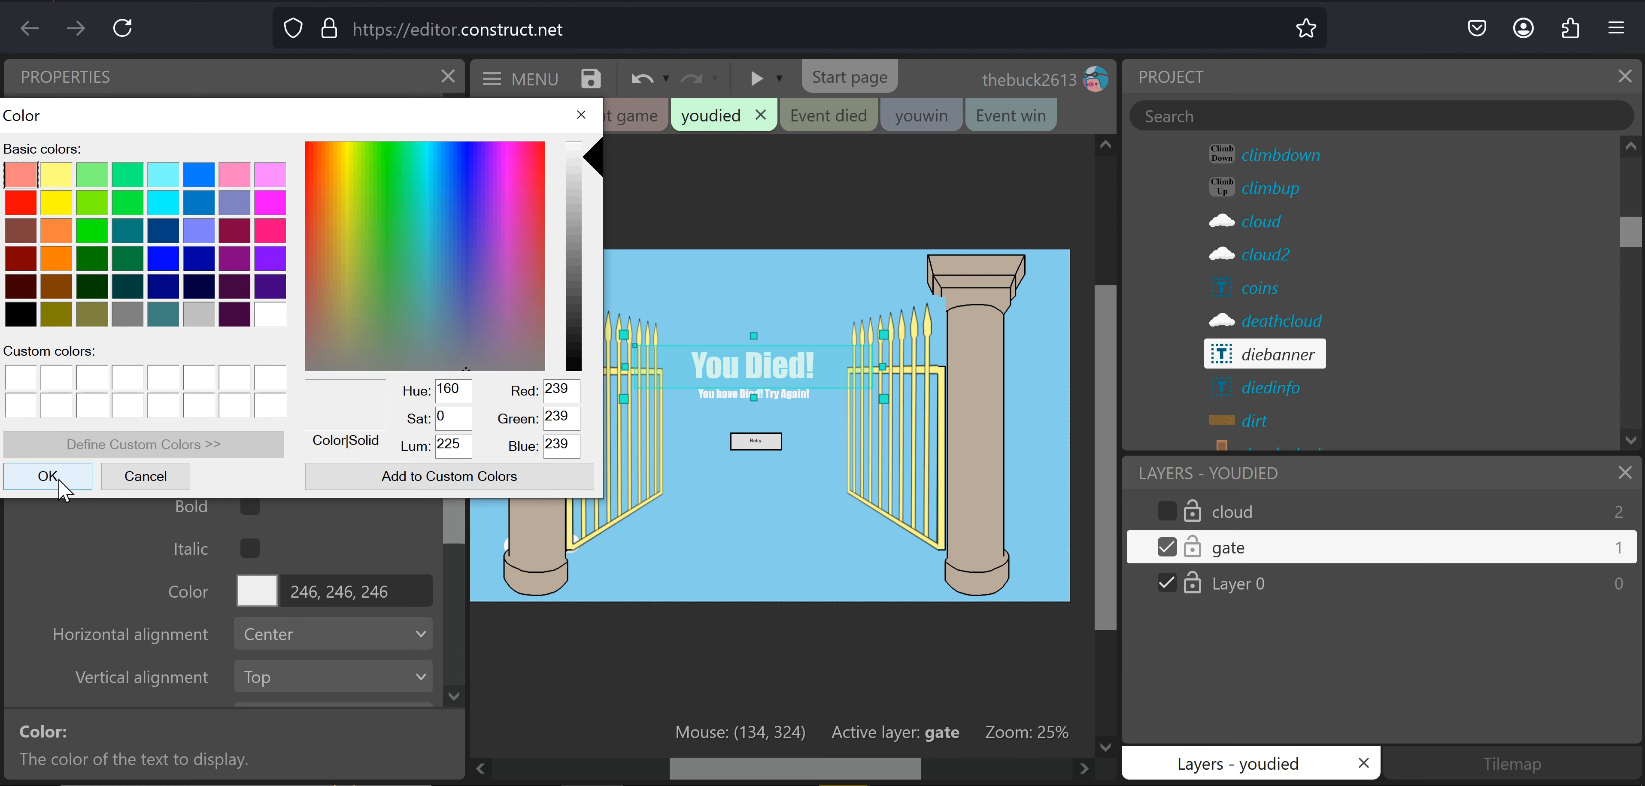
pyautogui.click(46, 474)
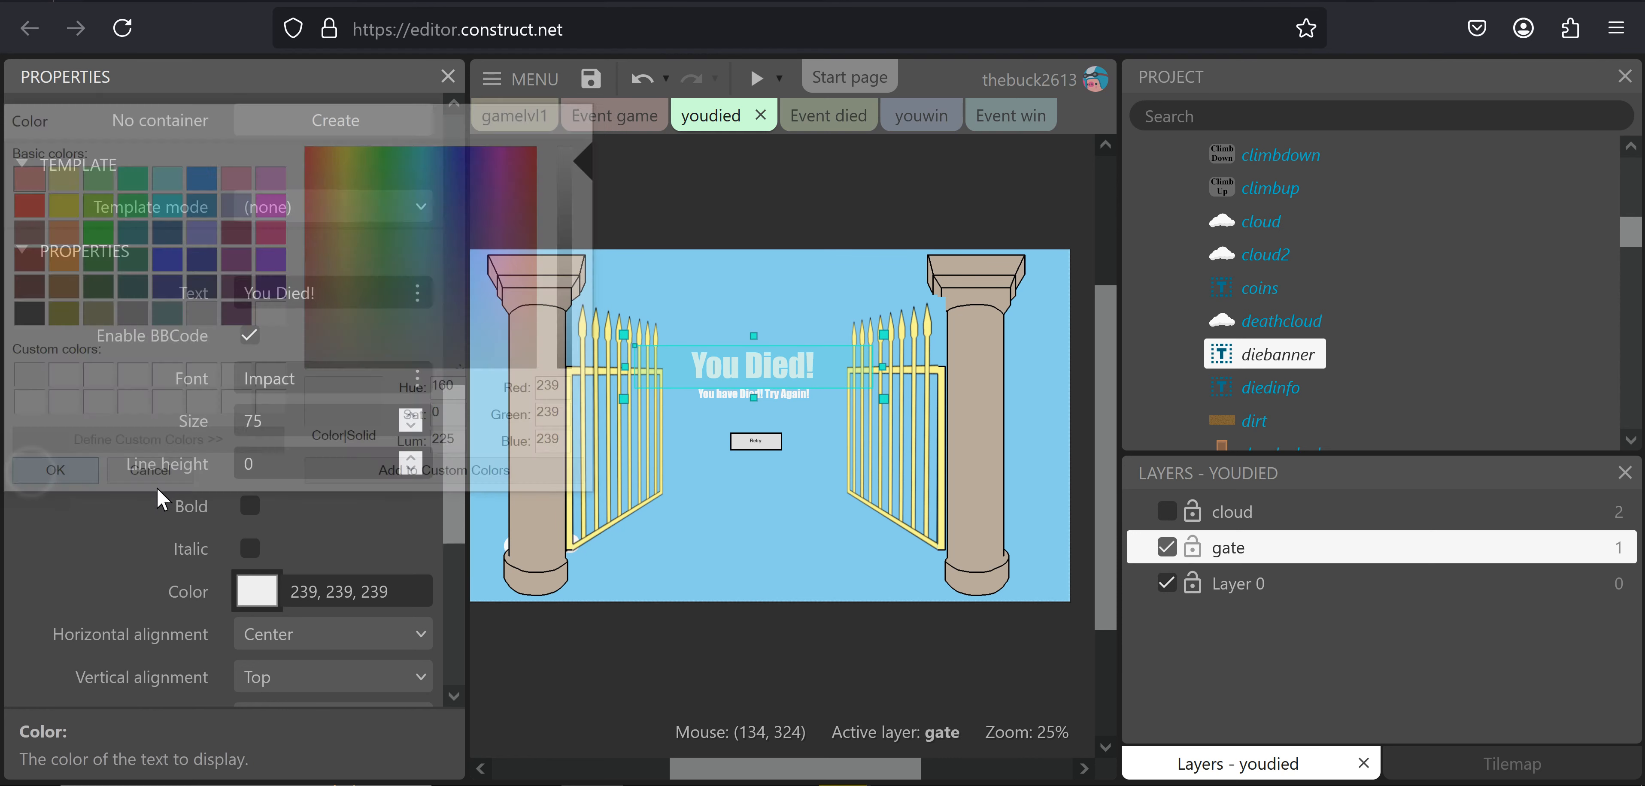
# Set the text color of diedinfo to the saved custom light gray, 239, 239, 239
pyautogui.click(783, 408)
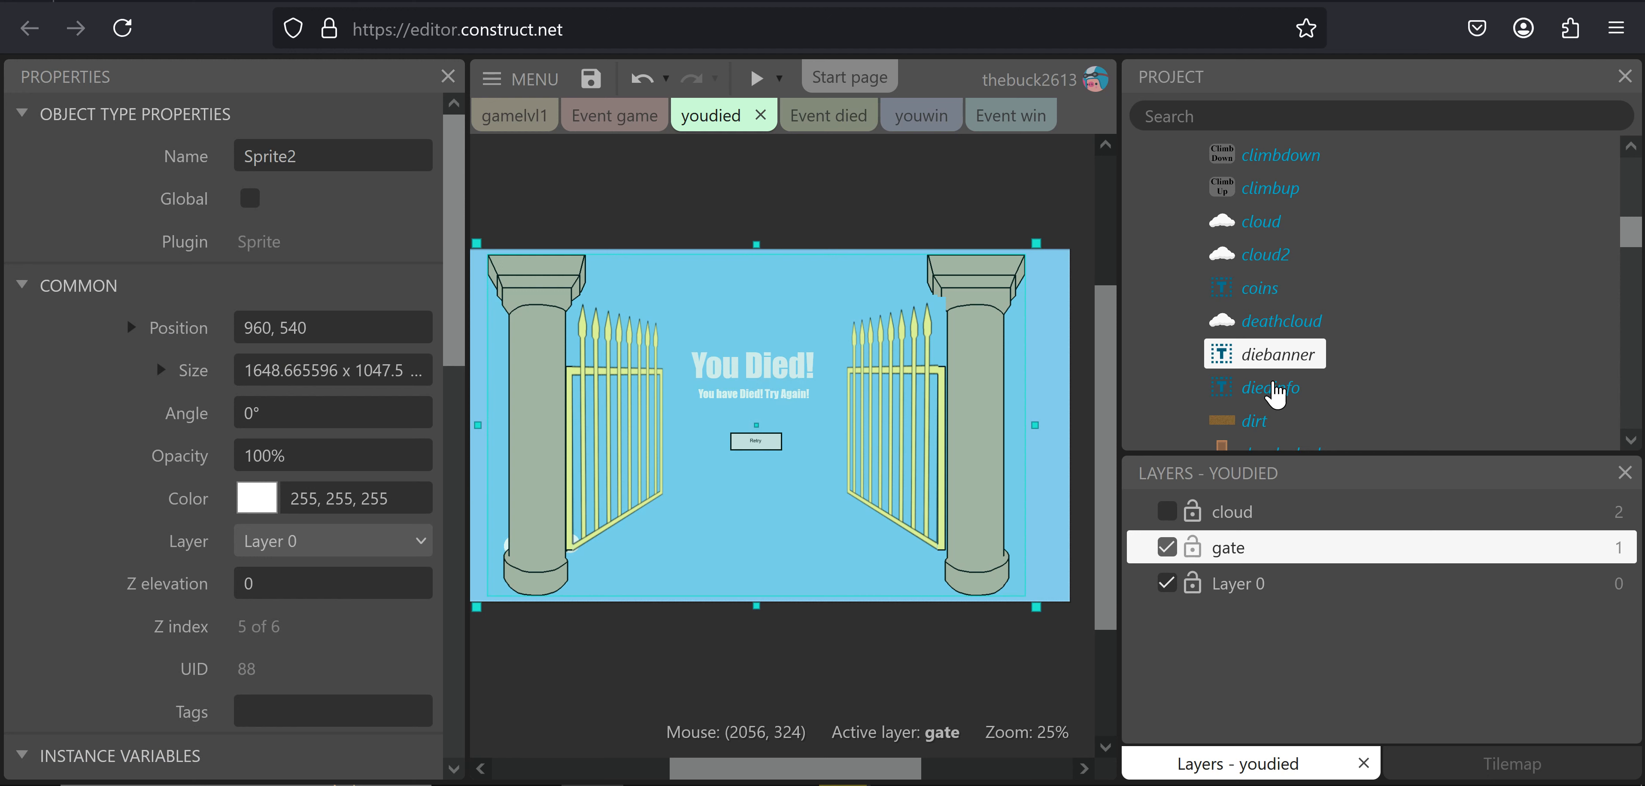
pyautogui.click(1271, 387)
pyautogui.scroll(-12, 401, 412)
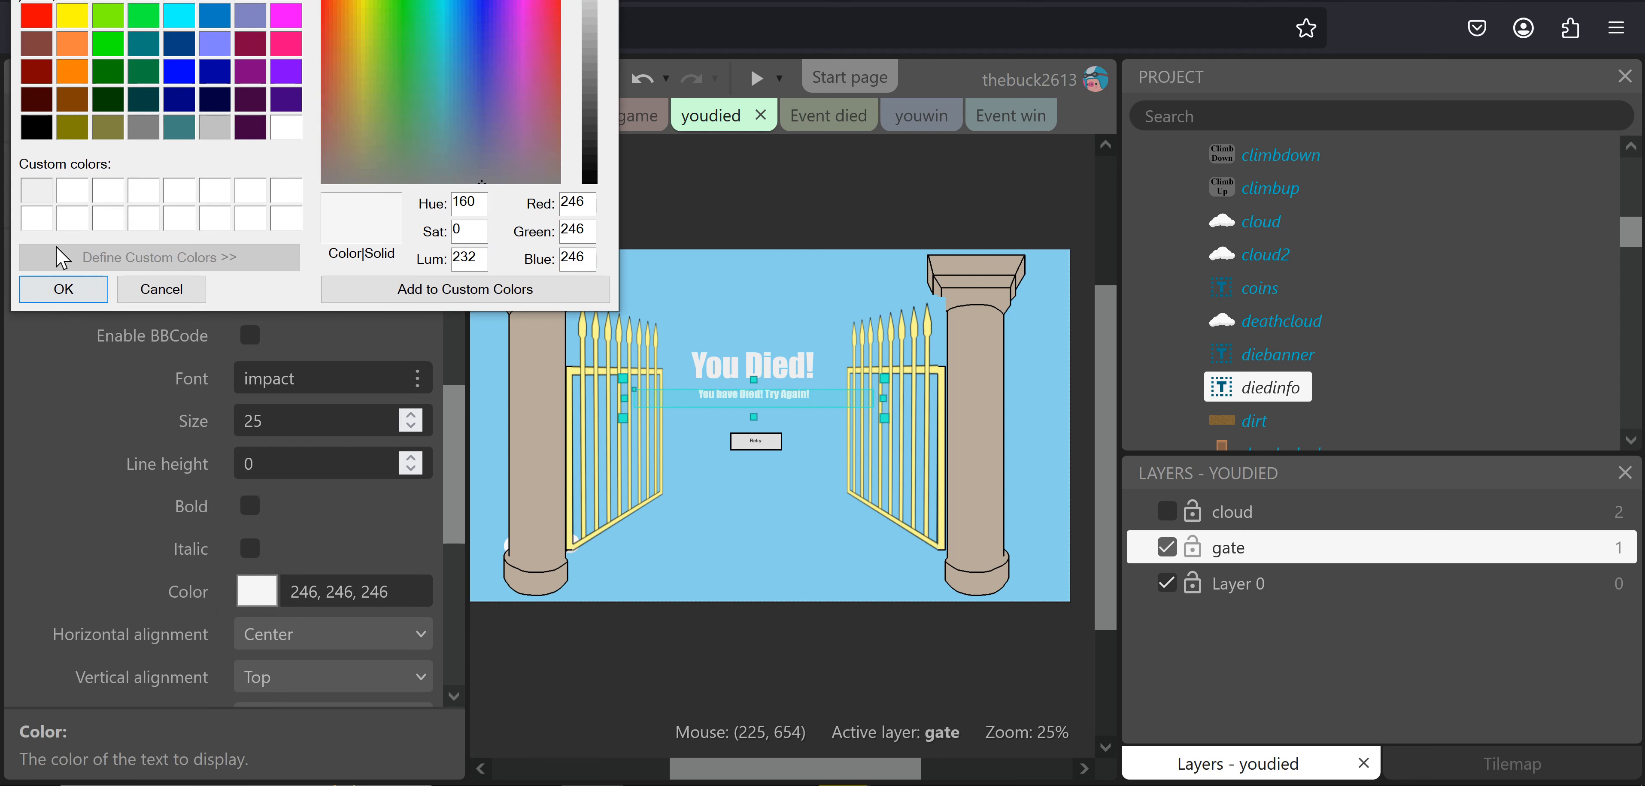
pyautogui.click(44, 189)
pyautogui.click(71, 283)
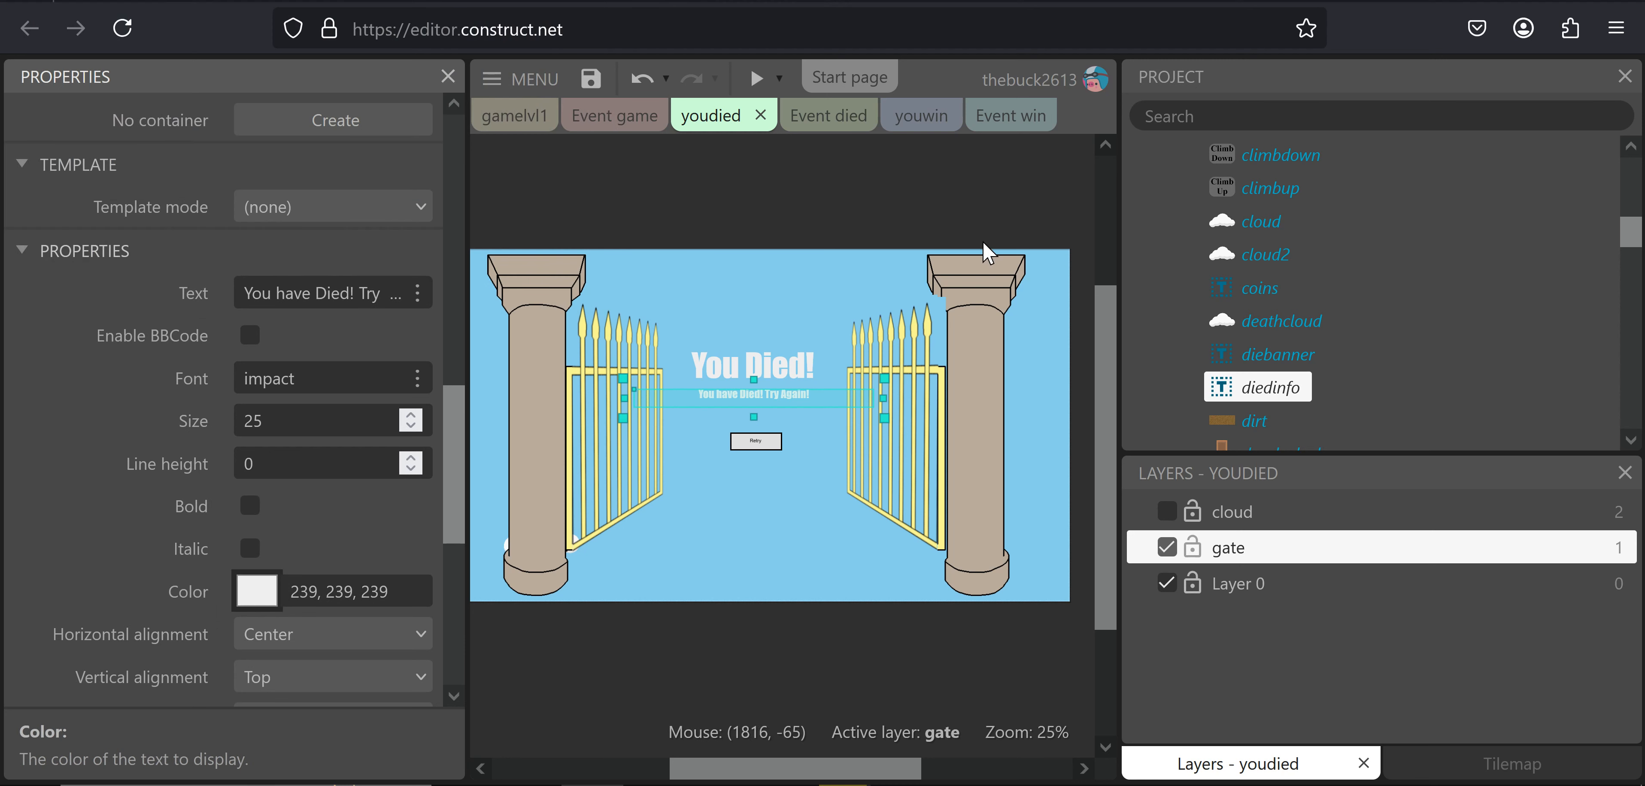
# Turn on the visibility of the cloud layer in the youdied layout
pyautogui.keyDown('ctrl'); pyautogui.scroll(-3, 989, 253); pyautogui.keyUp('ctrl')
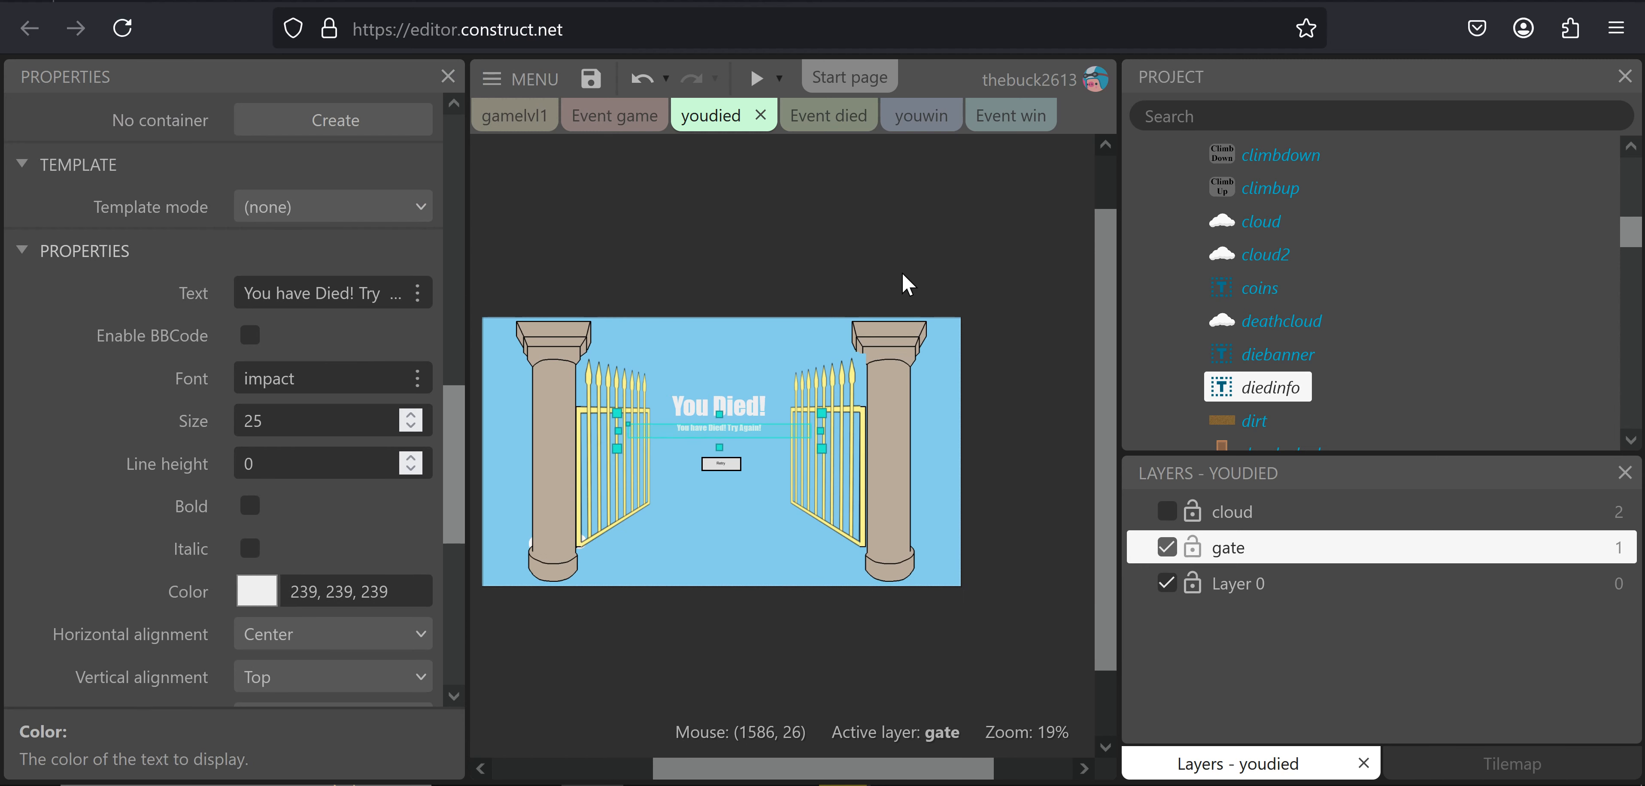
pyautogui.keyDown('ctrl'); pyautogui.scroll(2, 664, 358); pyautogui.keyUp('ctrl')
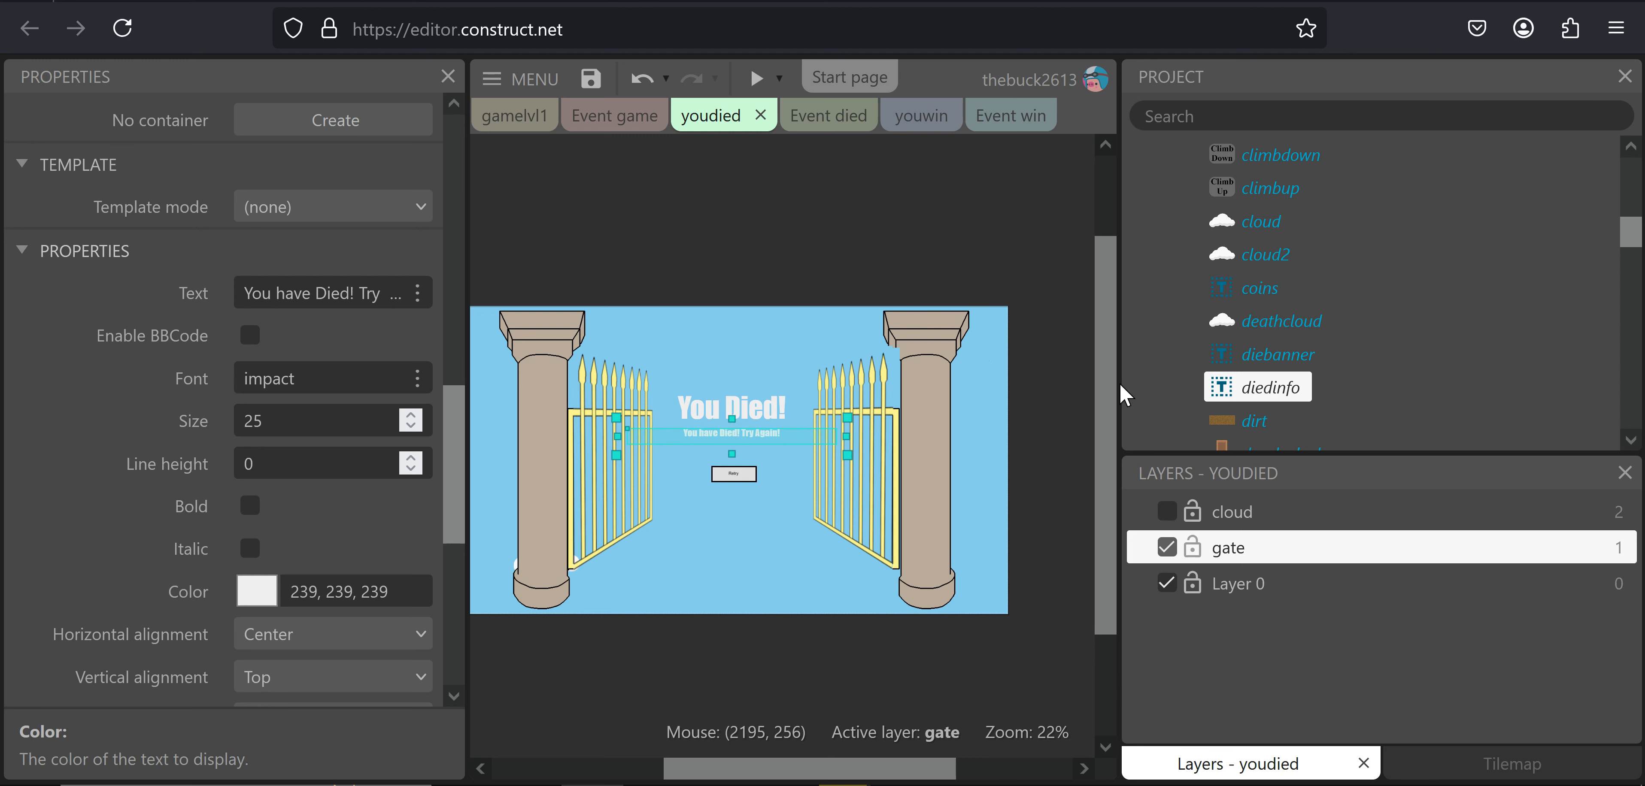
pyautogui.click(1260, 259)
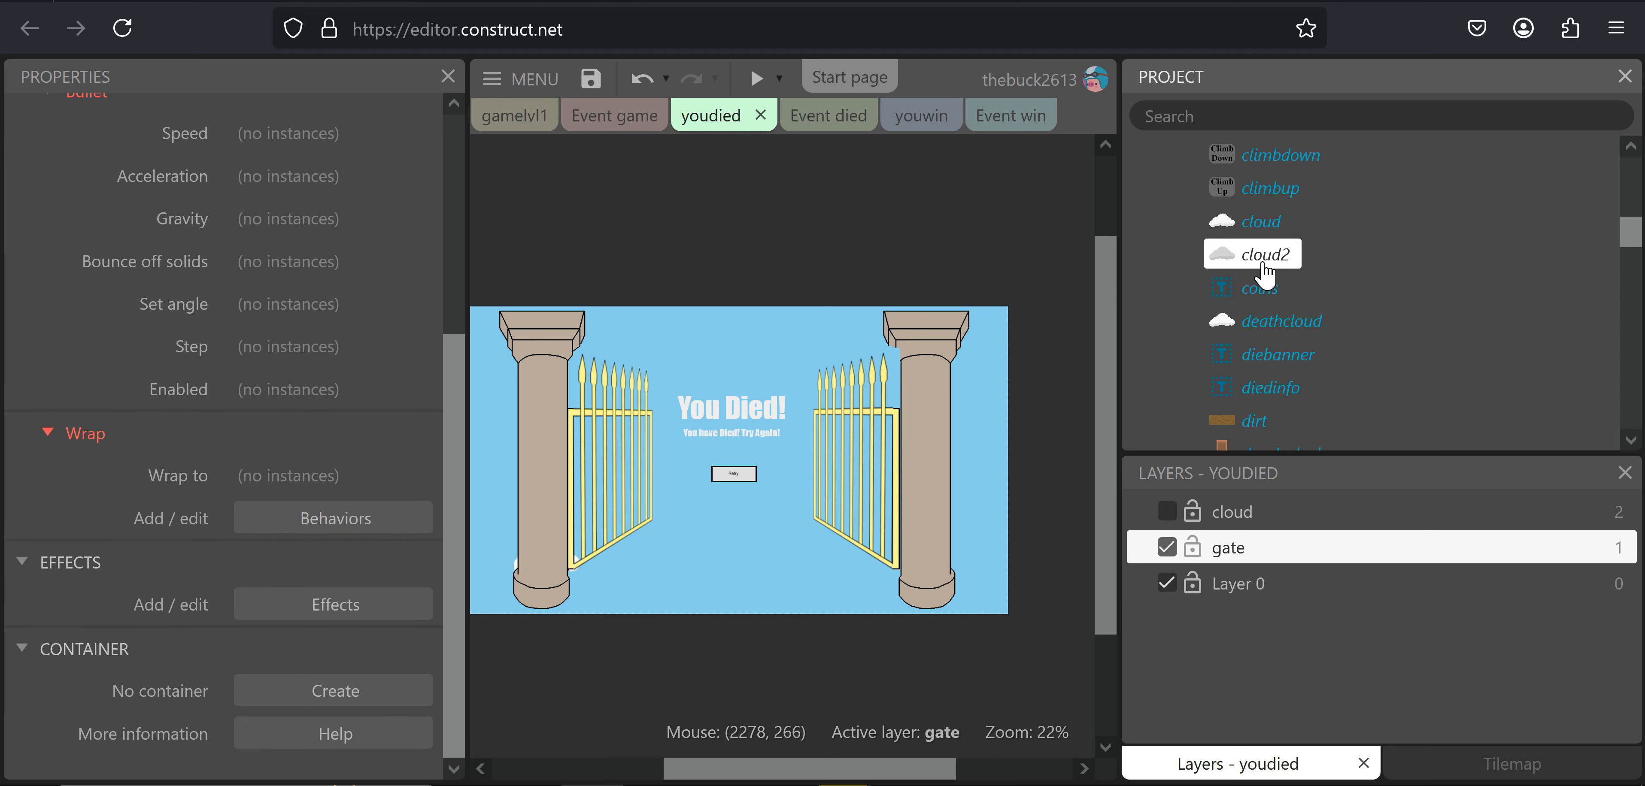
pyautogui.click(1172, 518)
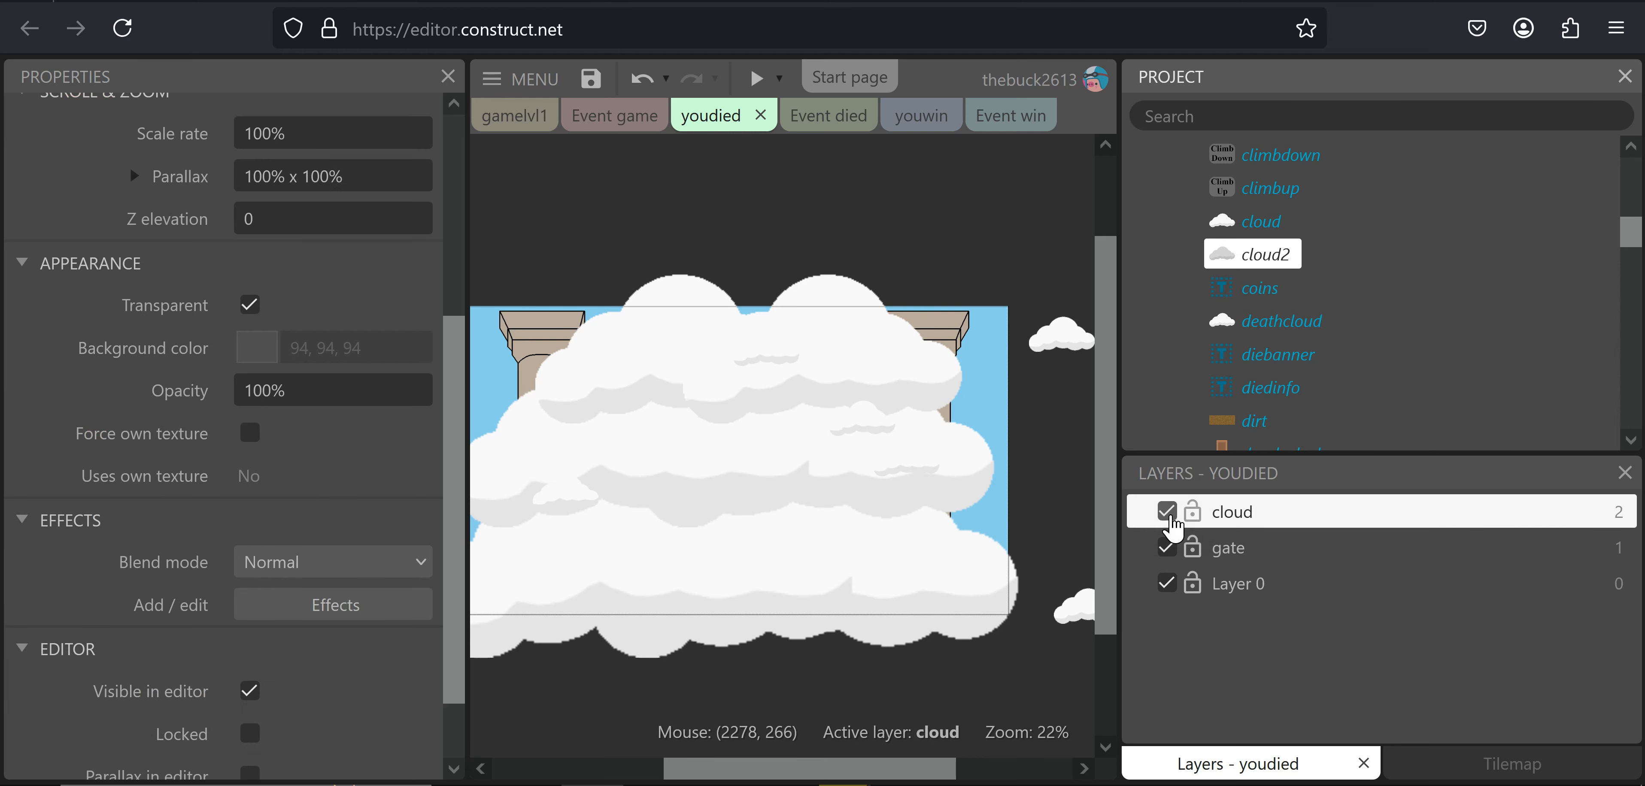
pyautogui.click(906, 634)
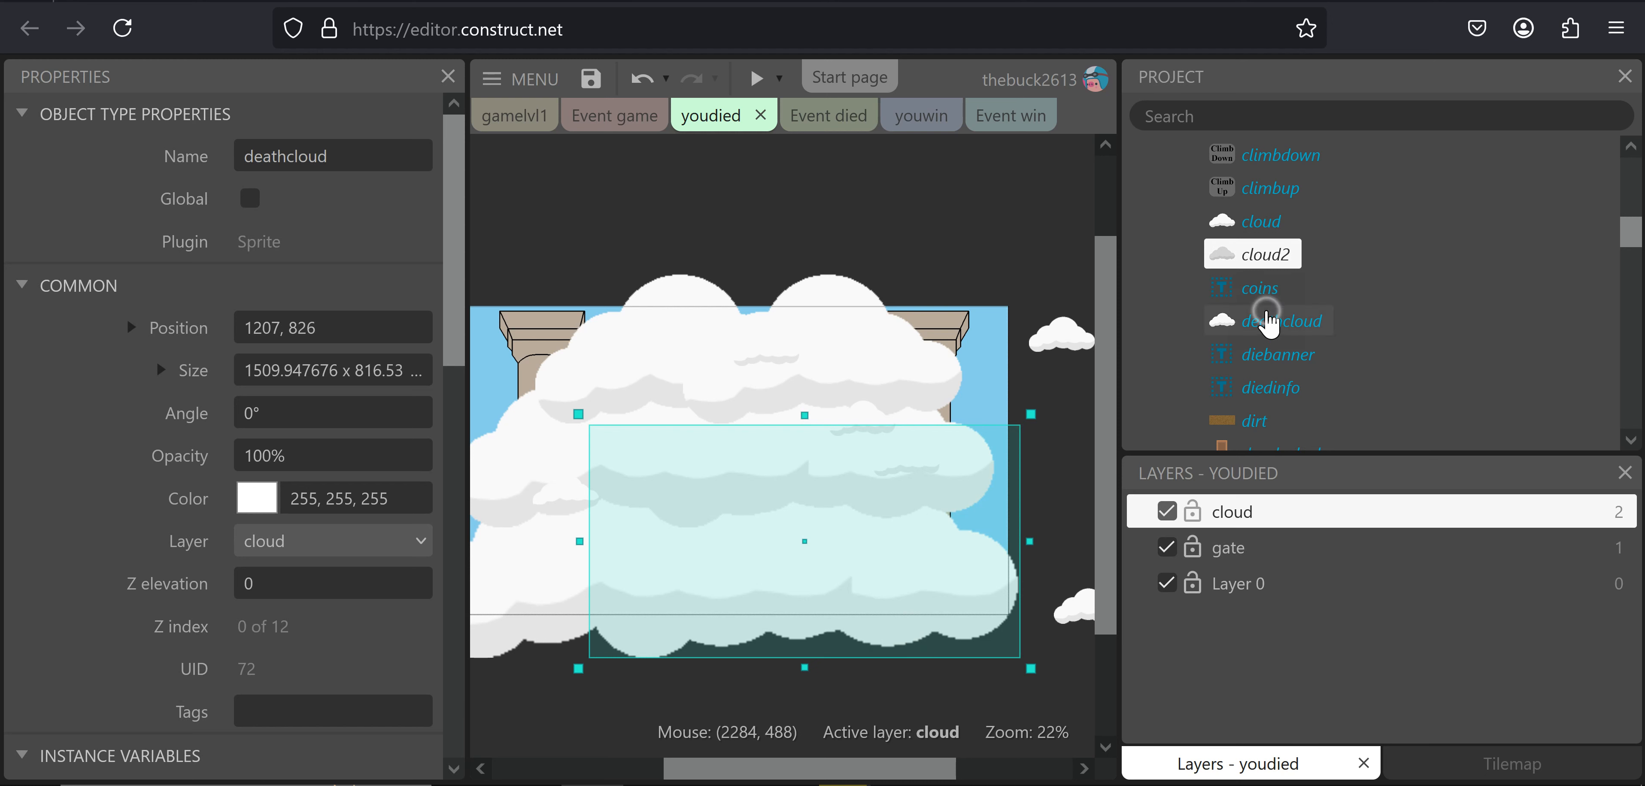
# Hide all deathcloud instances in the editor and lock them, keeping them initially visible
pyautogui.click(1268, 323)
pyautogui.scroll(-10, 162, 421)
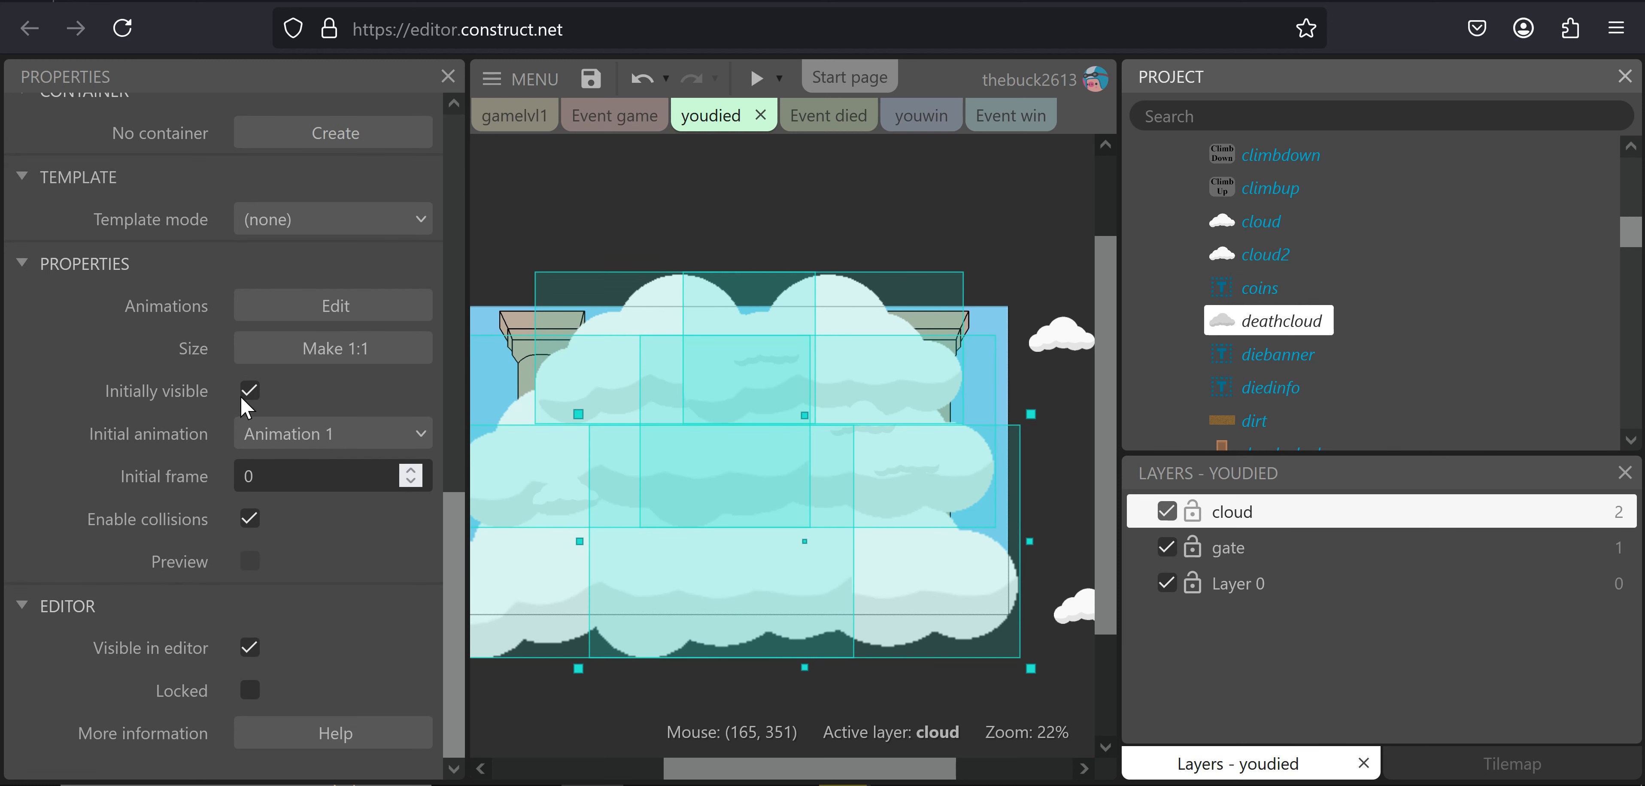
pyautogui.click(252, 391)
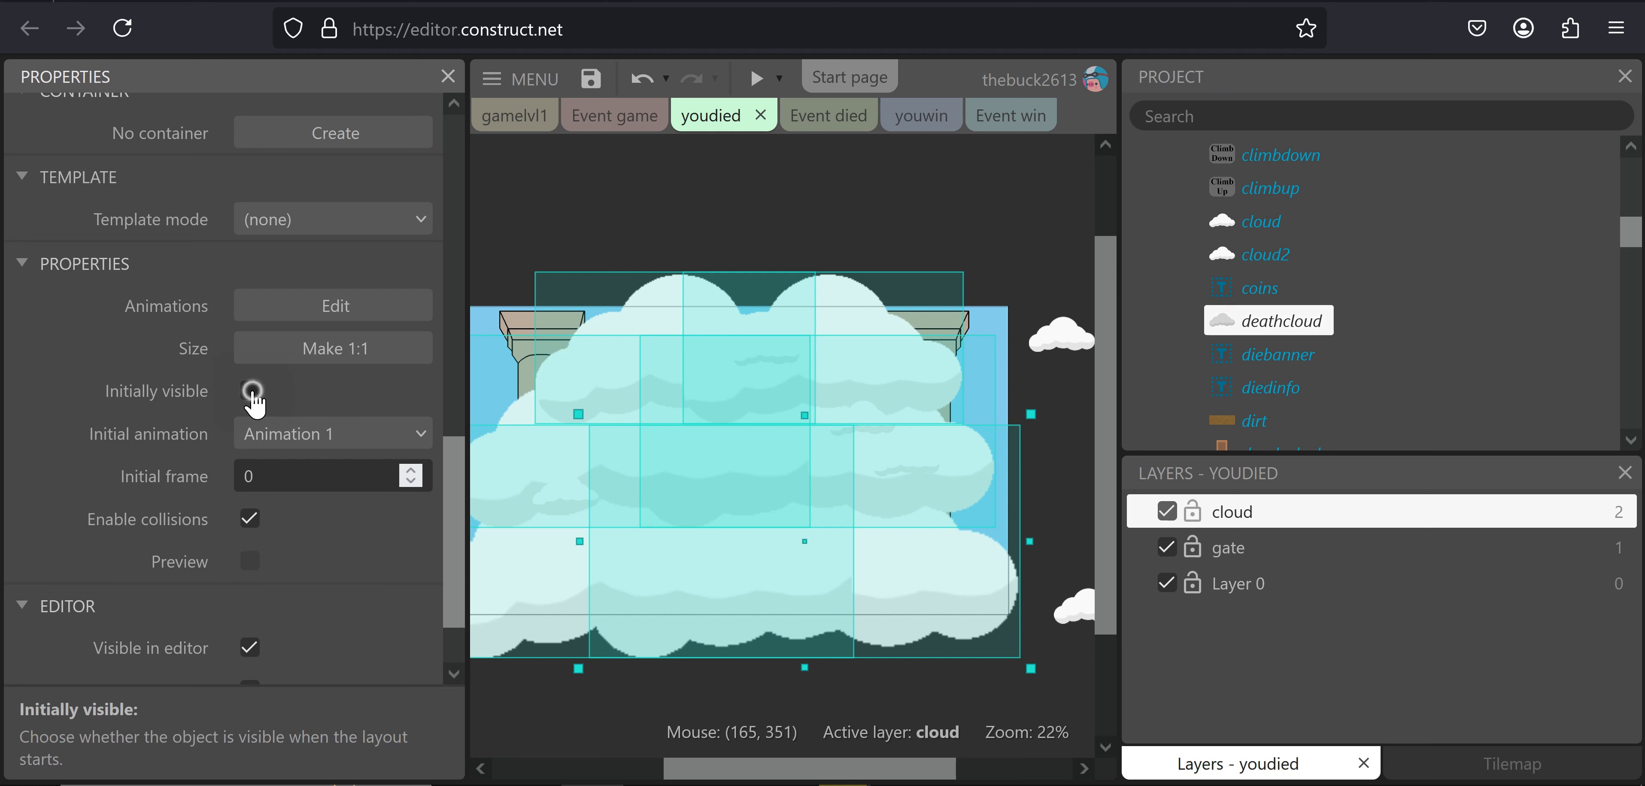
pyautogui.click(251, 649)
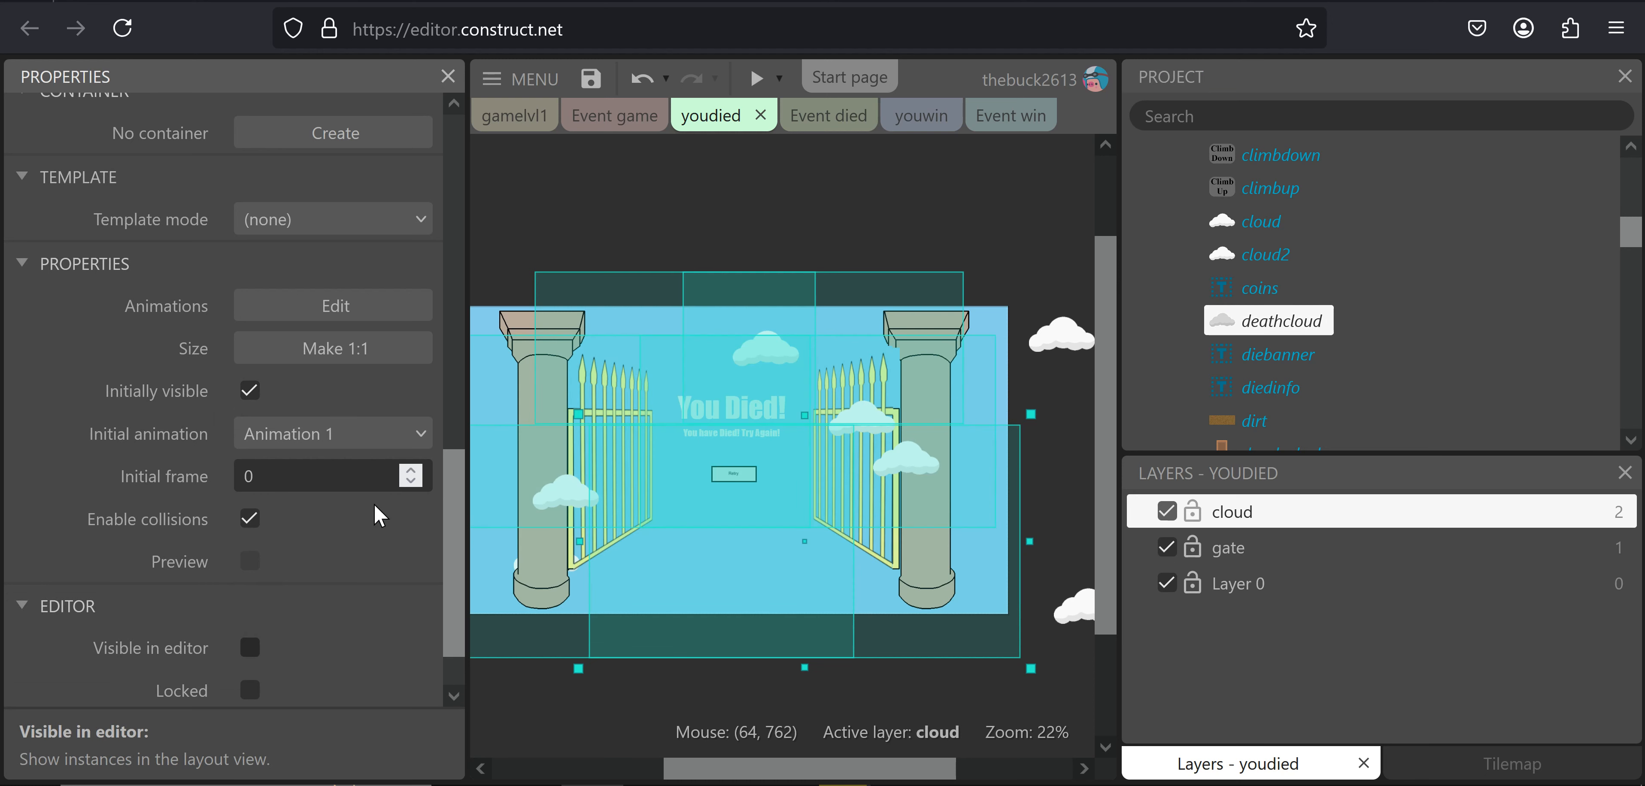
pyautogui.click(269, 678)
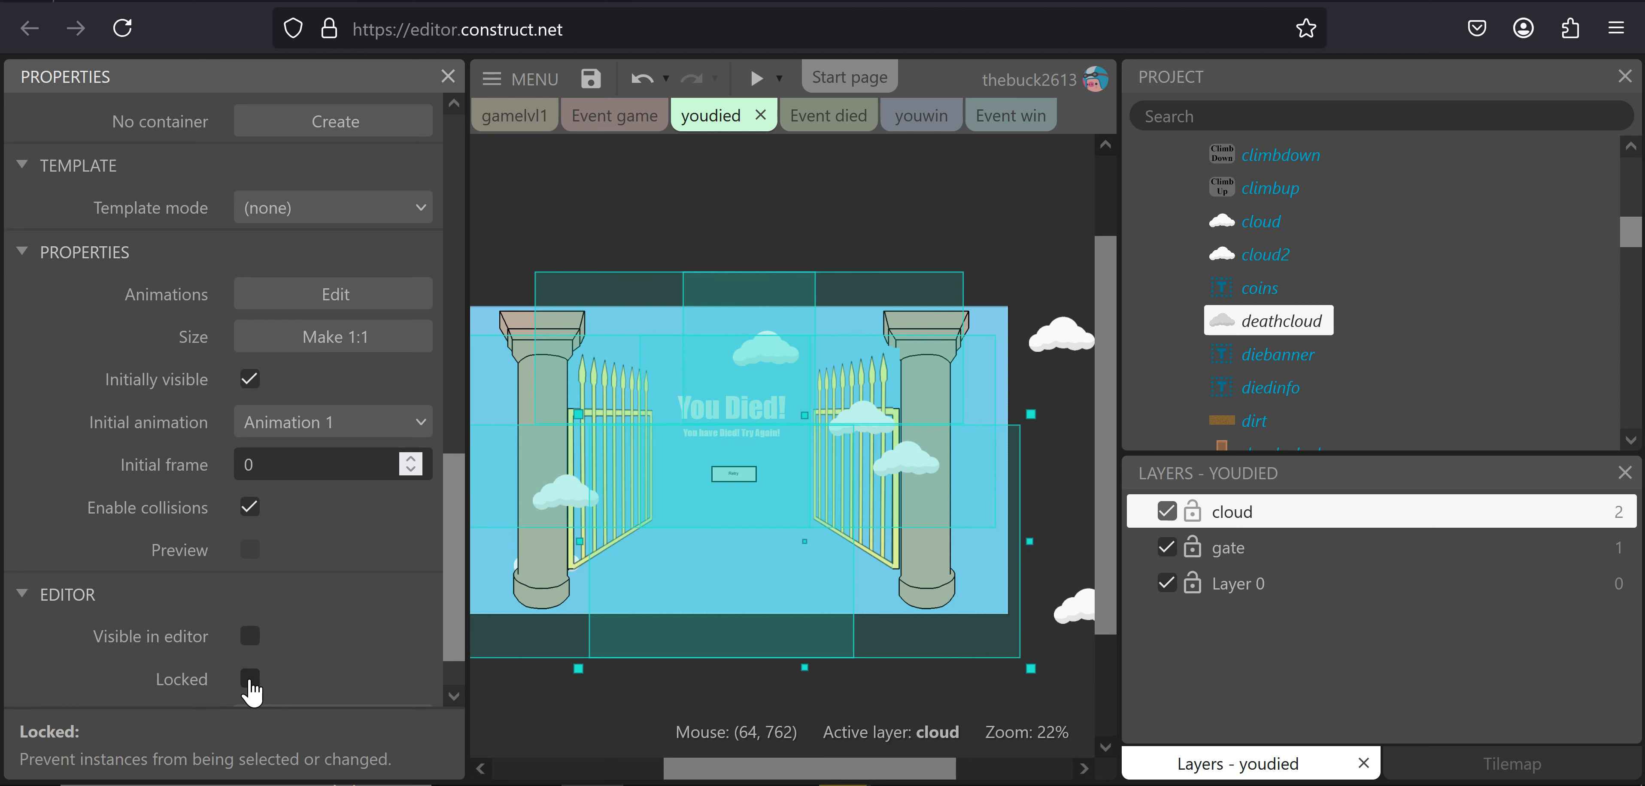
pyautogui.click(617, 709)
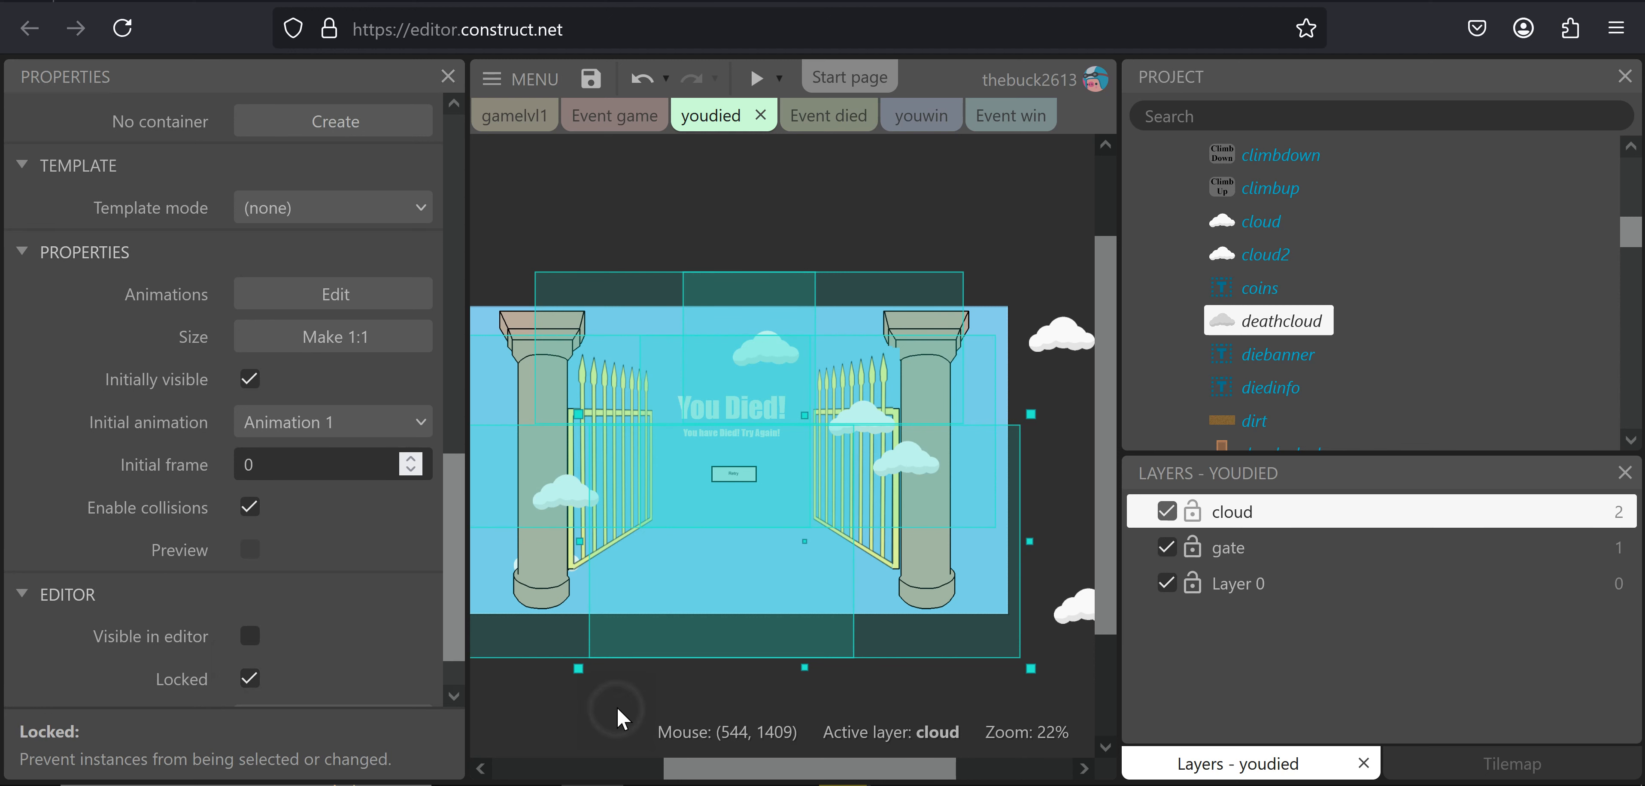
pyautogui.click(642, 701)
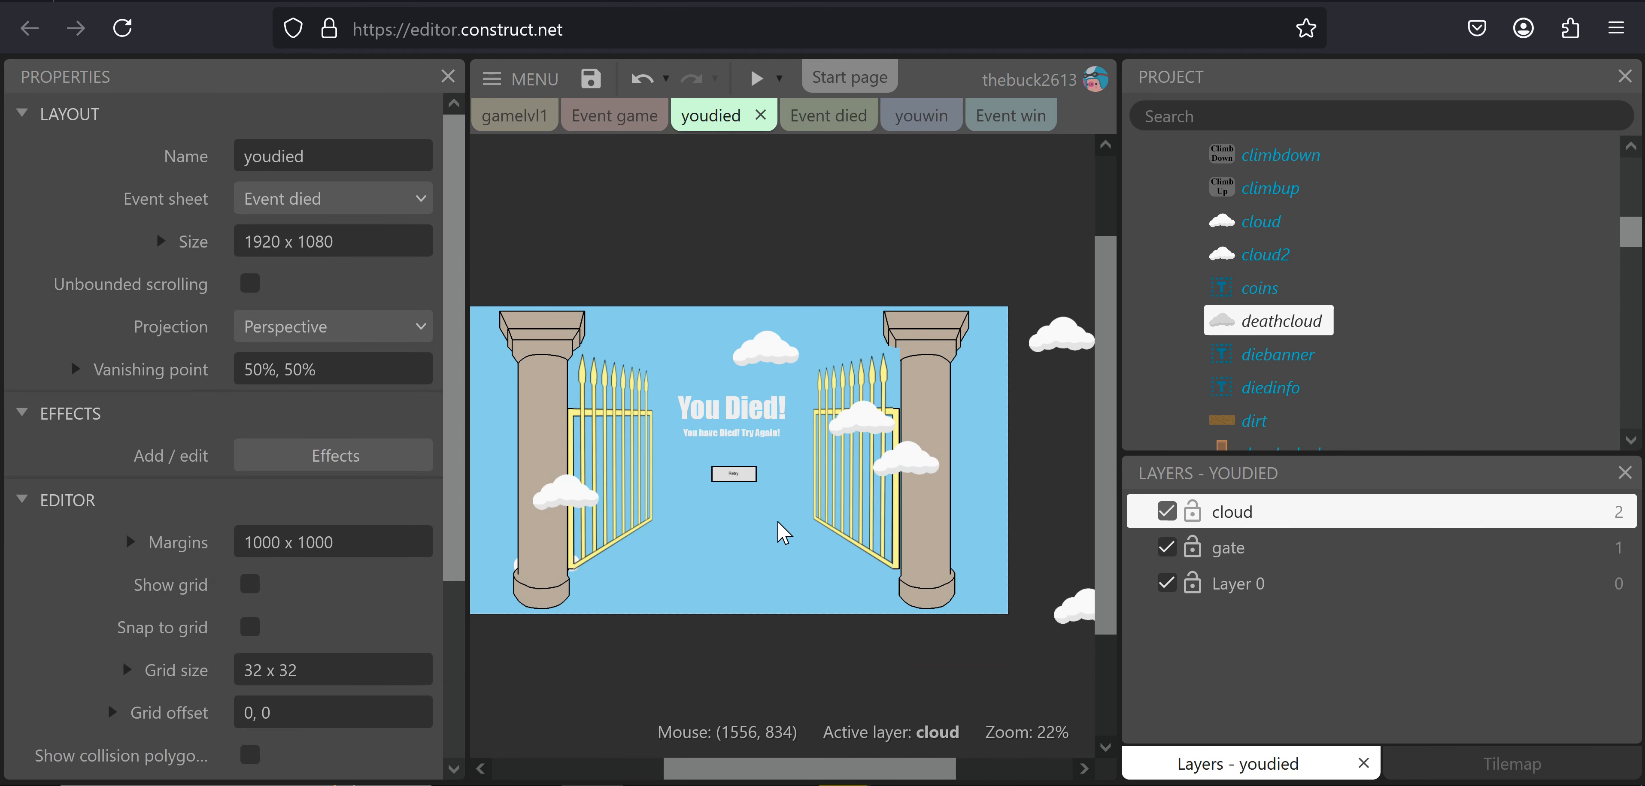
# Lock the gate sprite (Sprite2) on the youdied layout
pyautogui.keyDown('ctrl'); pyautogui.scroll(-1, 759, 494); pyautogui.keyUp('ctrl')
pyautogui.keyDown('ctrl'); pyautogui.scroll(-1, 758, 495); pyautogui.keyUp('ctrl')
pyautogui.keyDown('ctrl'); pyautogui.scroll(1, 758, 494); pyautogui.keyUp('ctrl')
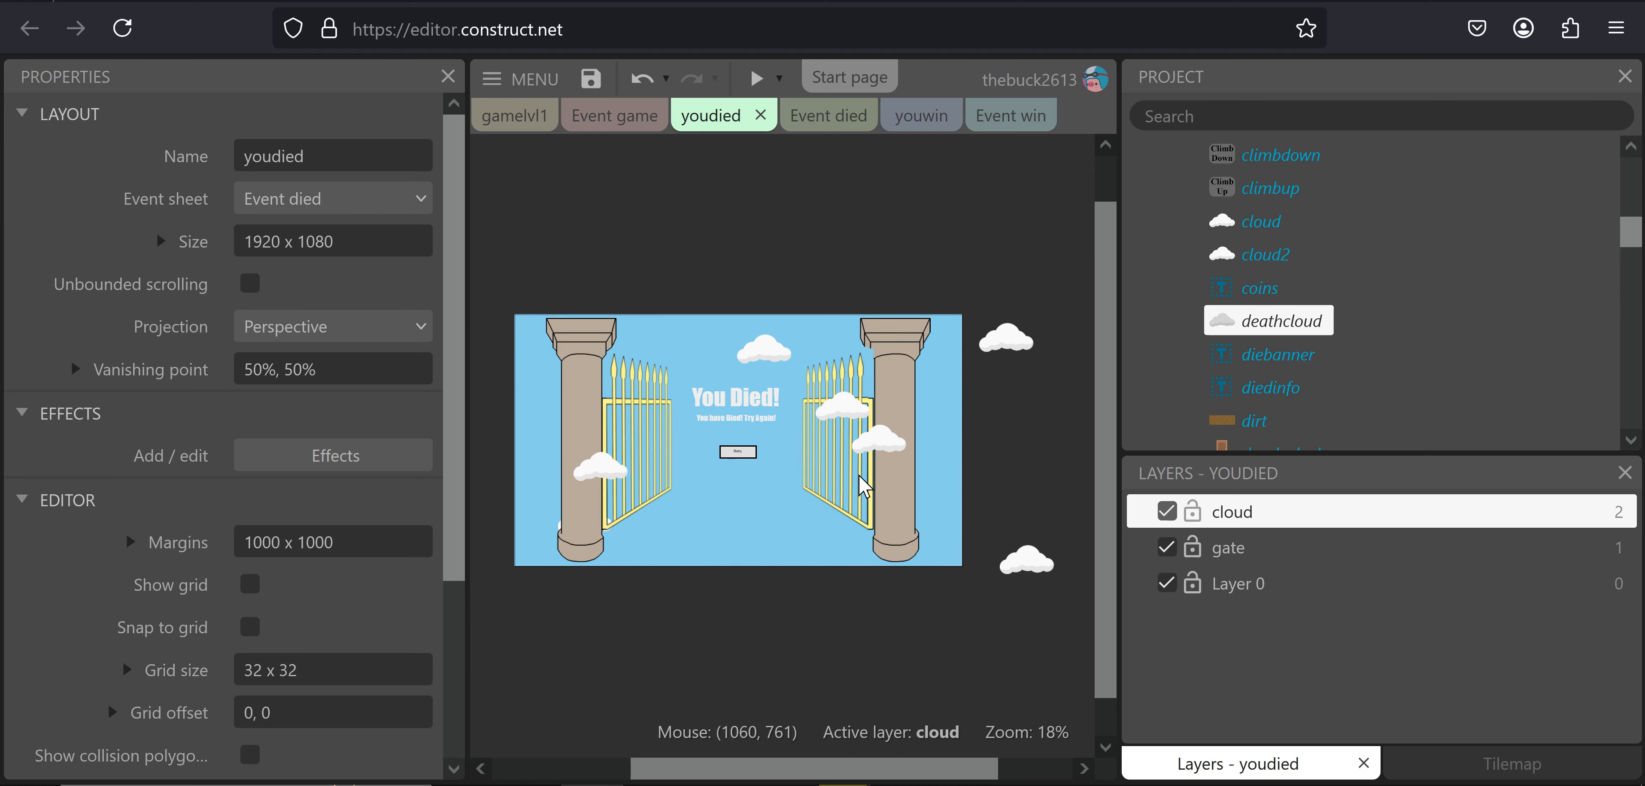
pyautogui.keyDown('ctrl'); pyautogui.scroll(-1, 868, 474); pyautogui.keyUp('ctrl')
pyautogui.keyDown('ctrl'); pyautogui.scroll(-1, 874, 485); pyautogui.keyUp('ctrl')
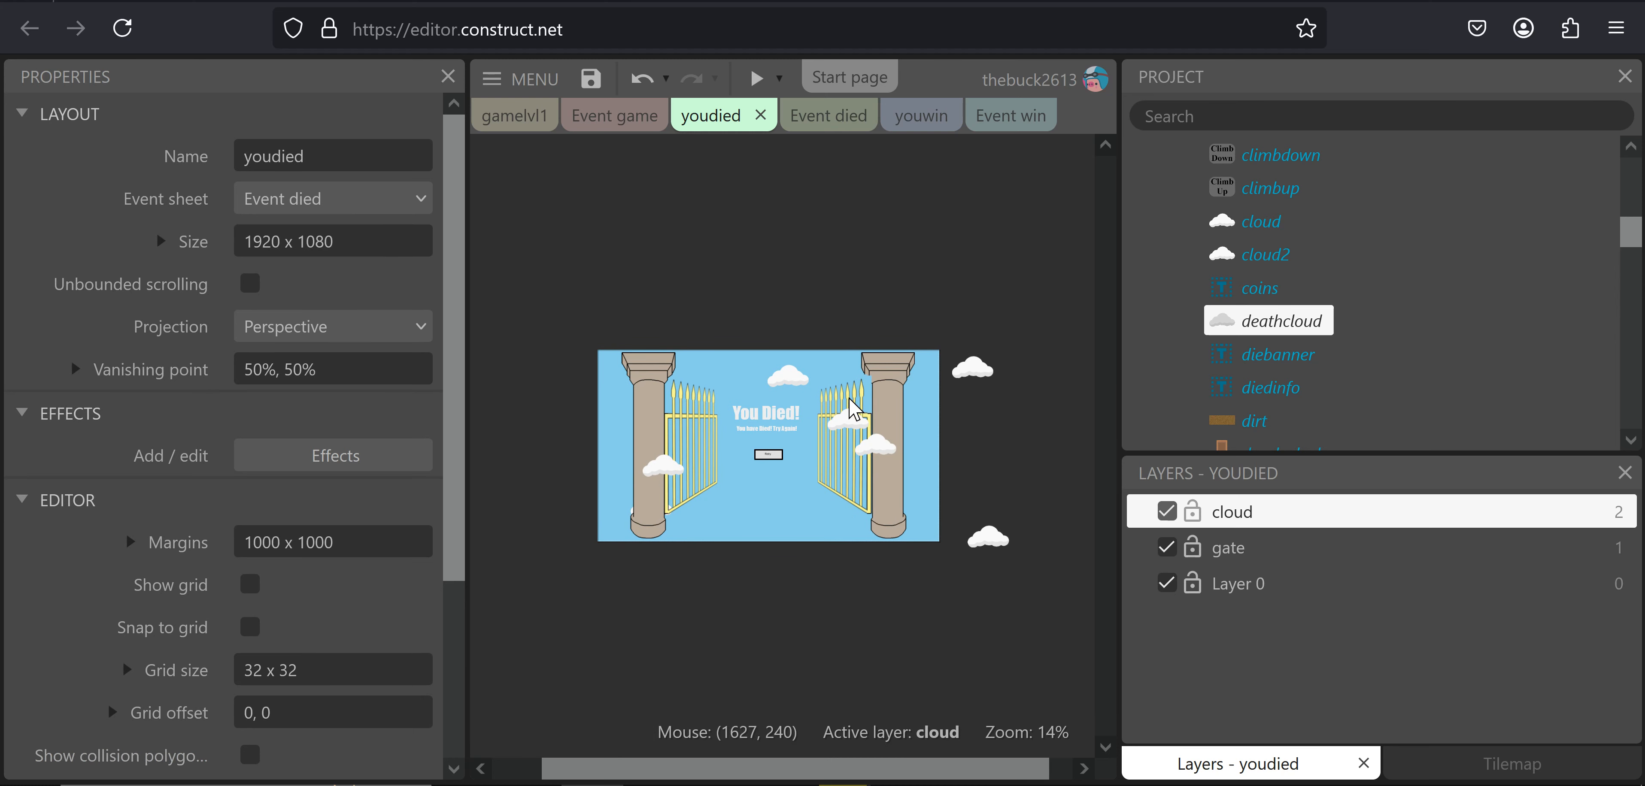
pyautogui.keyDown('ctrl'); pyautogui.scroll(2, 719, 460); pyautogui.keyUp('ctrl')
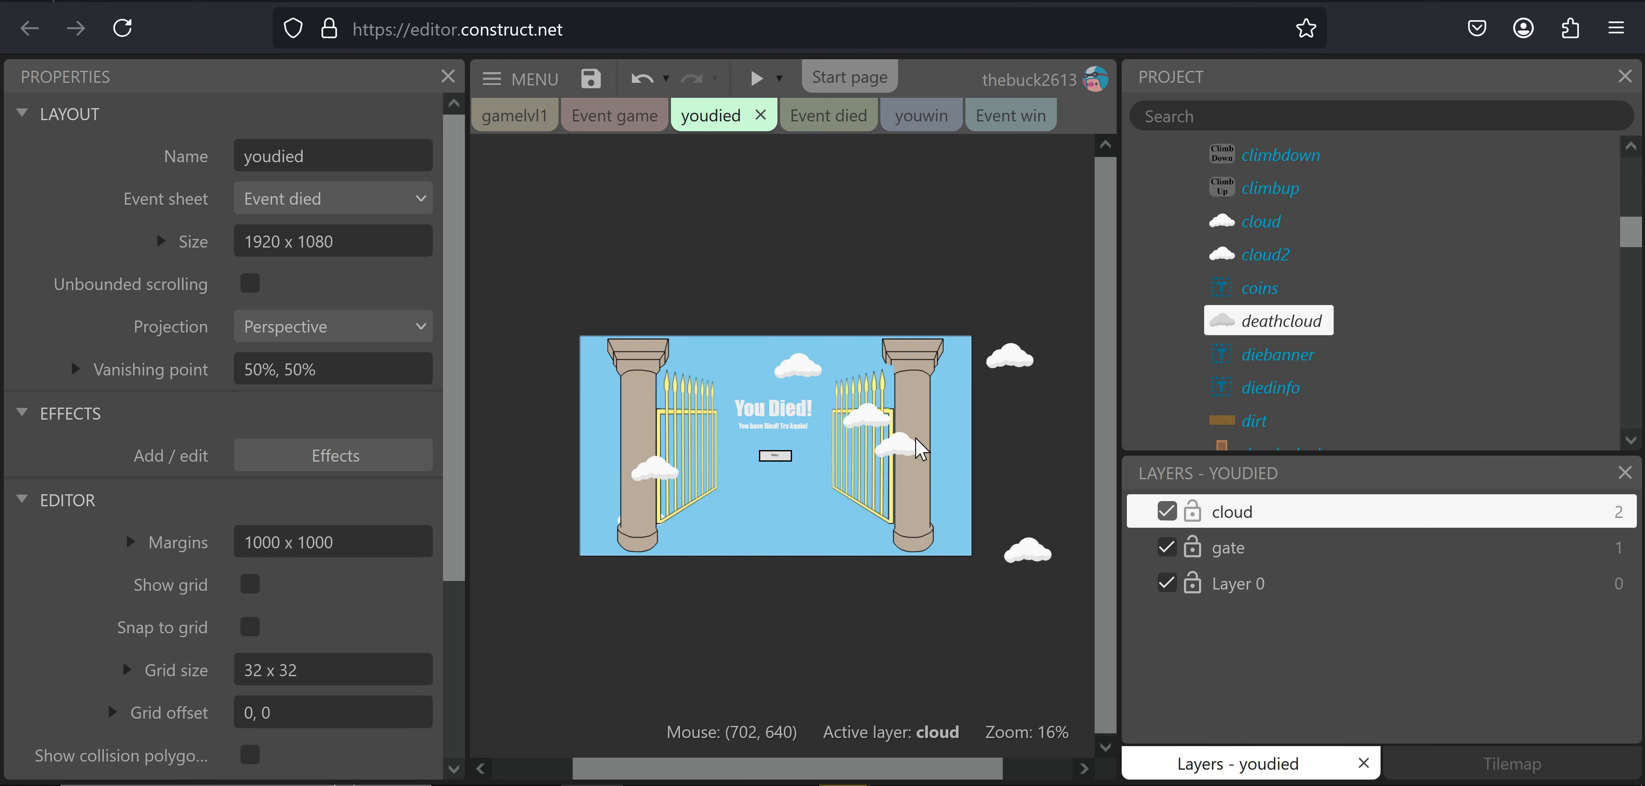
pyautogui.click(920, 364)
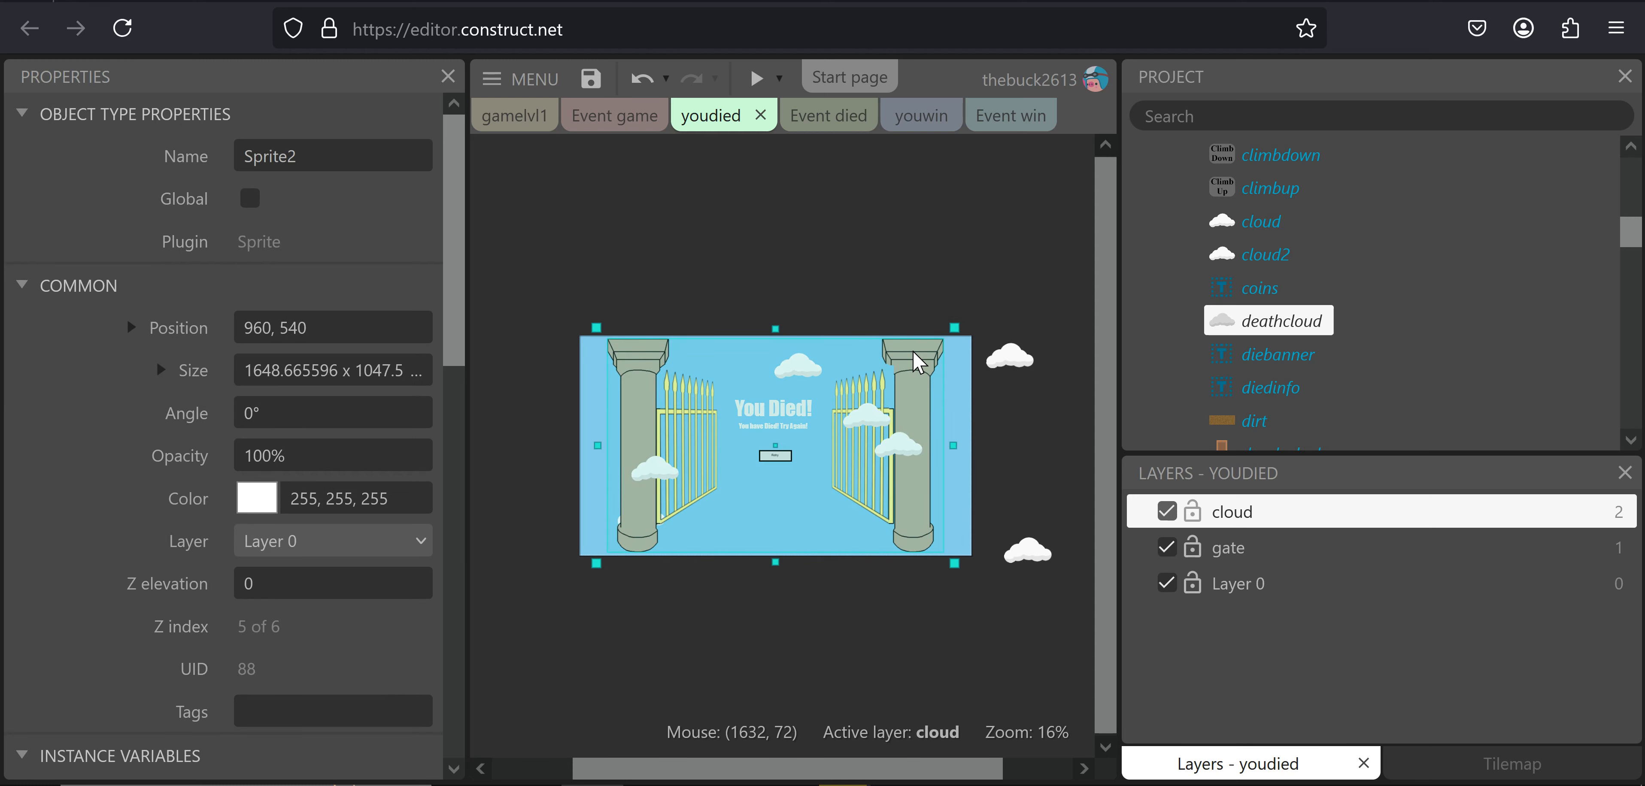
pyautogui.rightClick(914, 365)
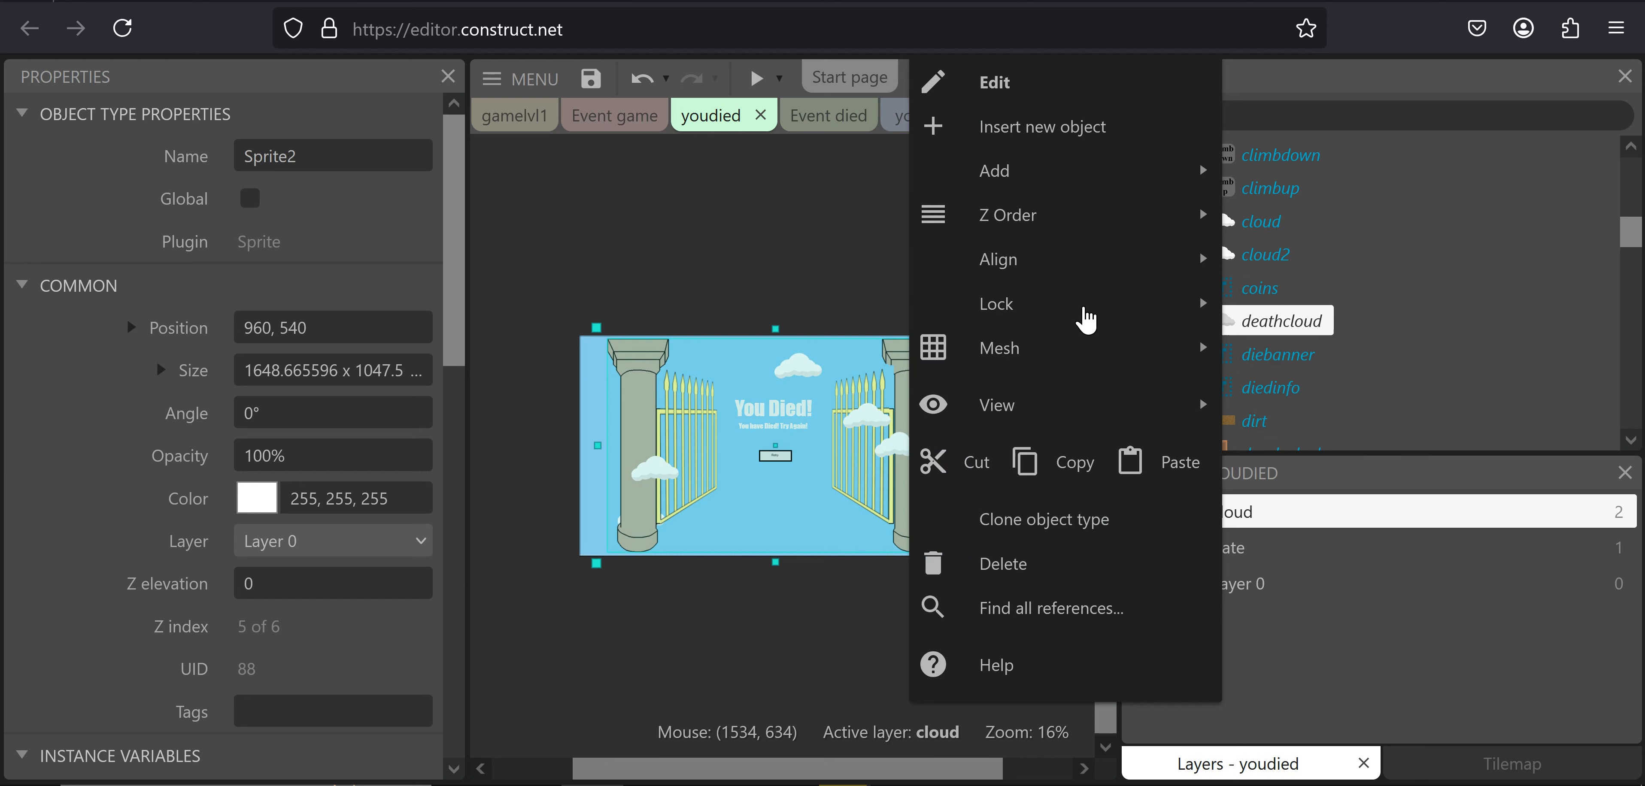
pyautogui.moveTo(1035, 316)
pyautogui.click(1341, 307)
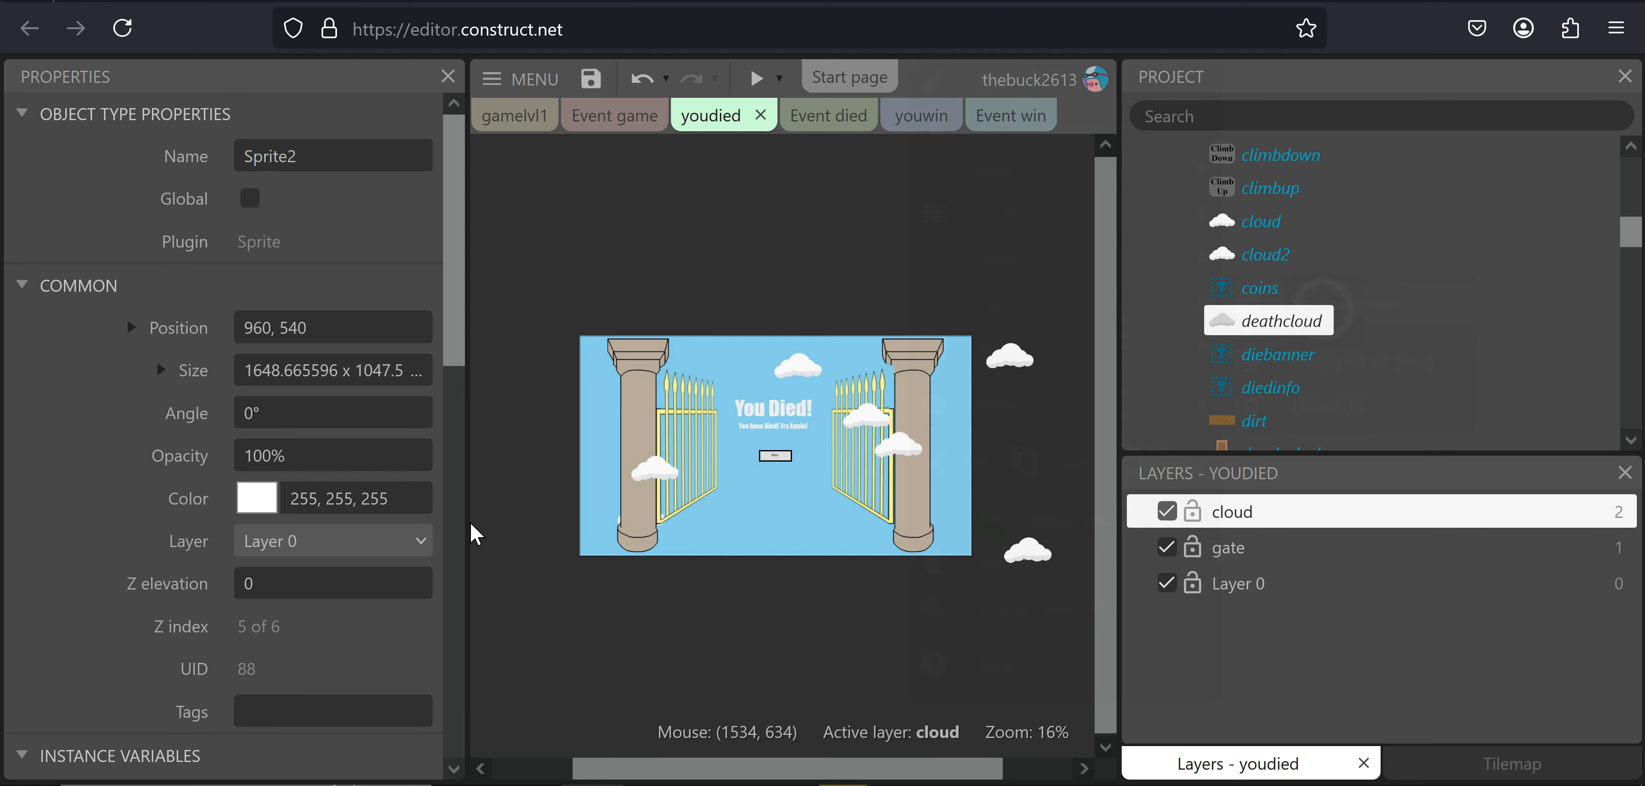
# Set the initial frame of the gate sprite to 0 and hide it in the editor
pyautogui.scroll(-10, 305, 573)
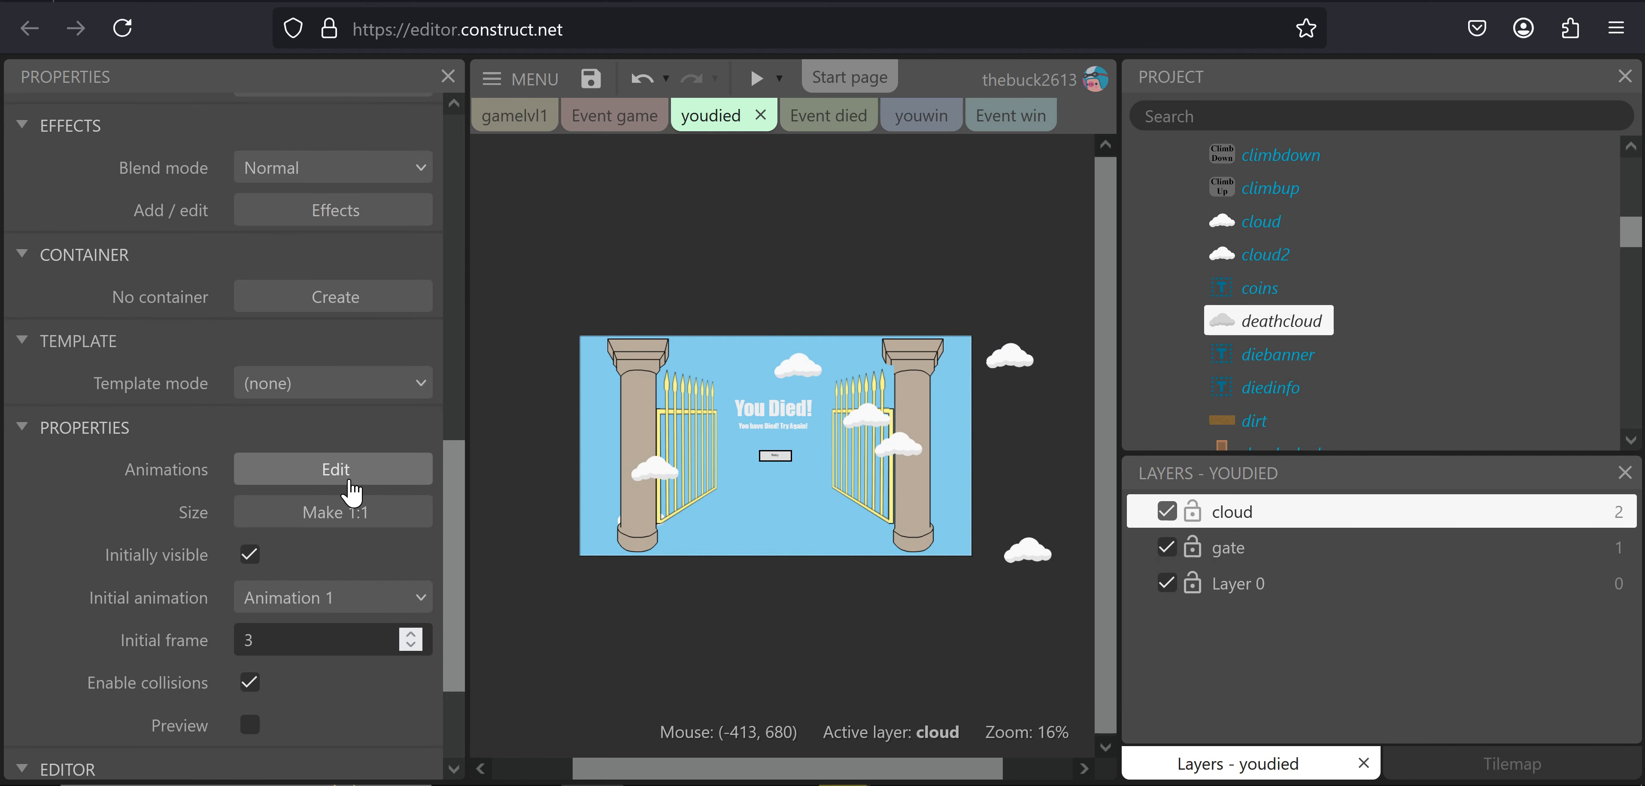
pyautogui.scroll(-1, 351, 480)
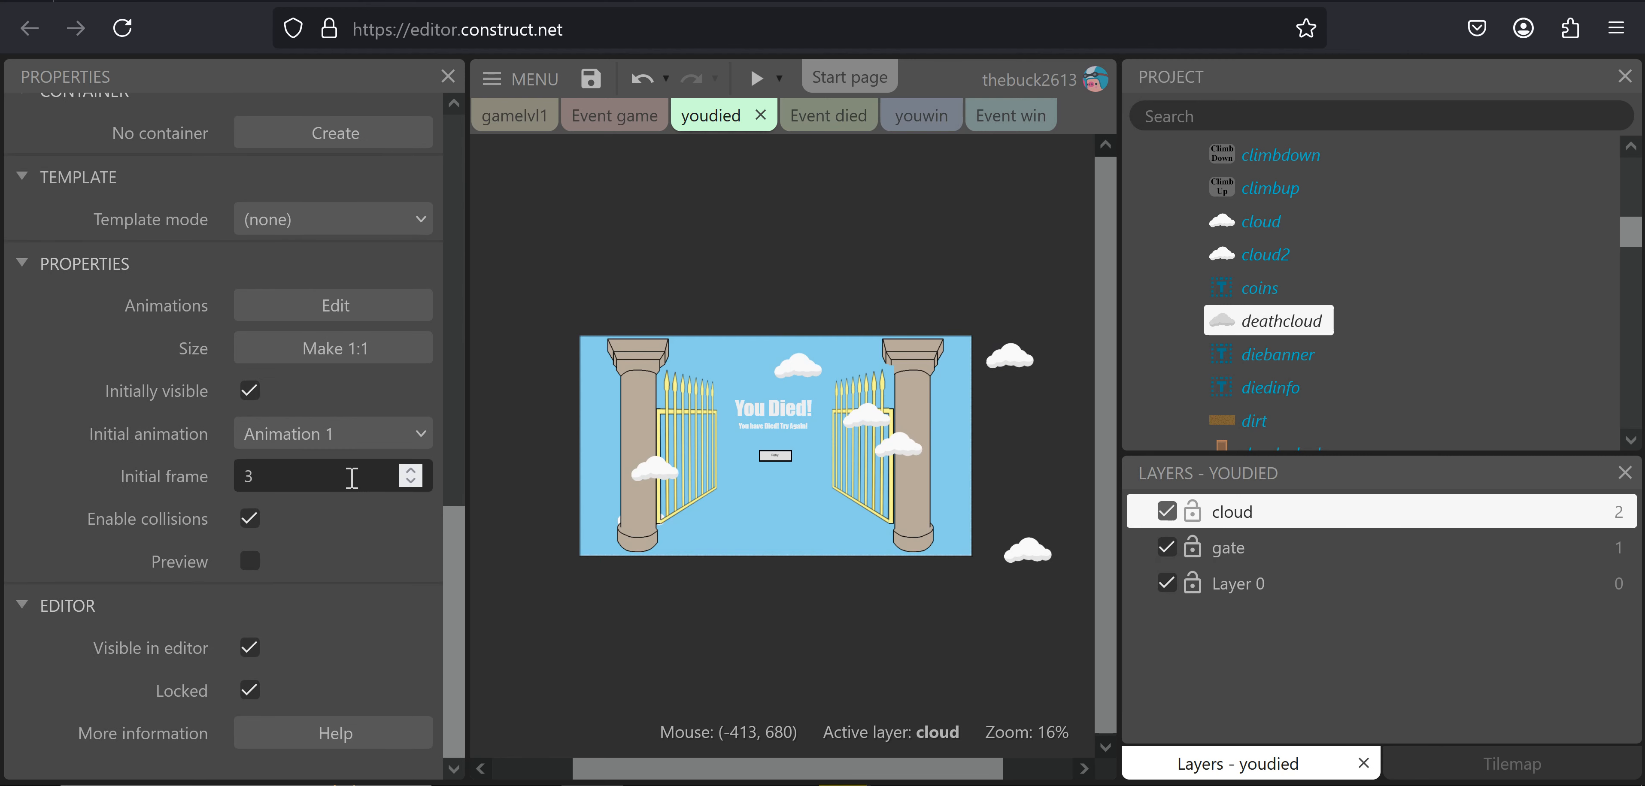
pyautogui.click(411, 485)
pyautogui.click(412, 485)
pyautogui.click(412, 485)
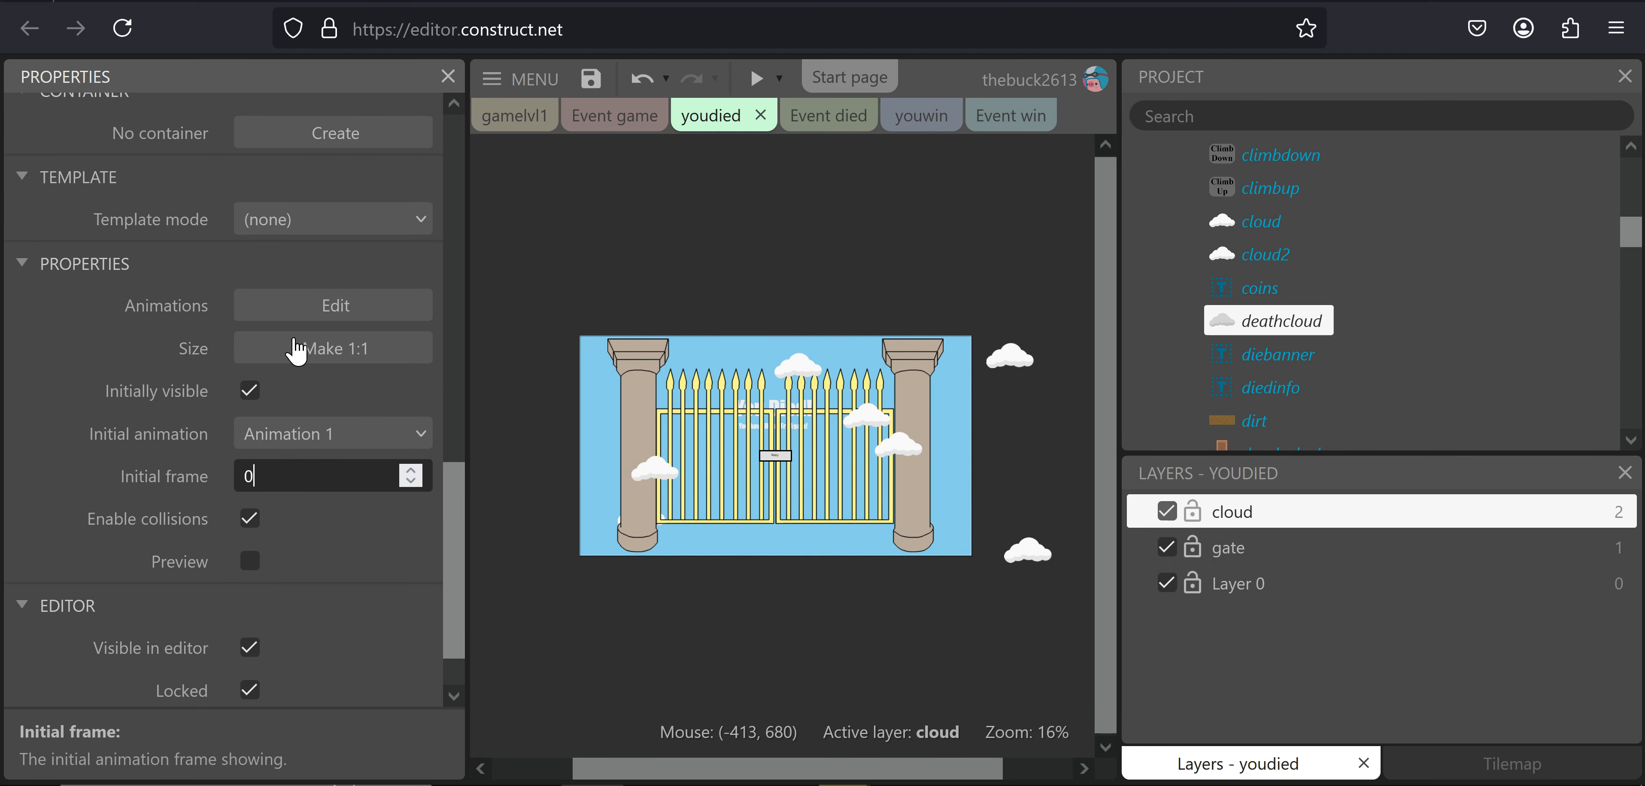
pyautogui.scroll(-1, 281, 629)
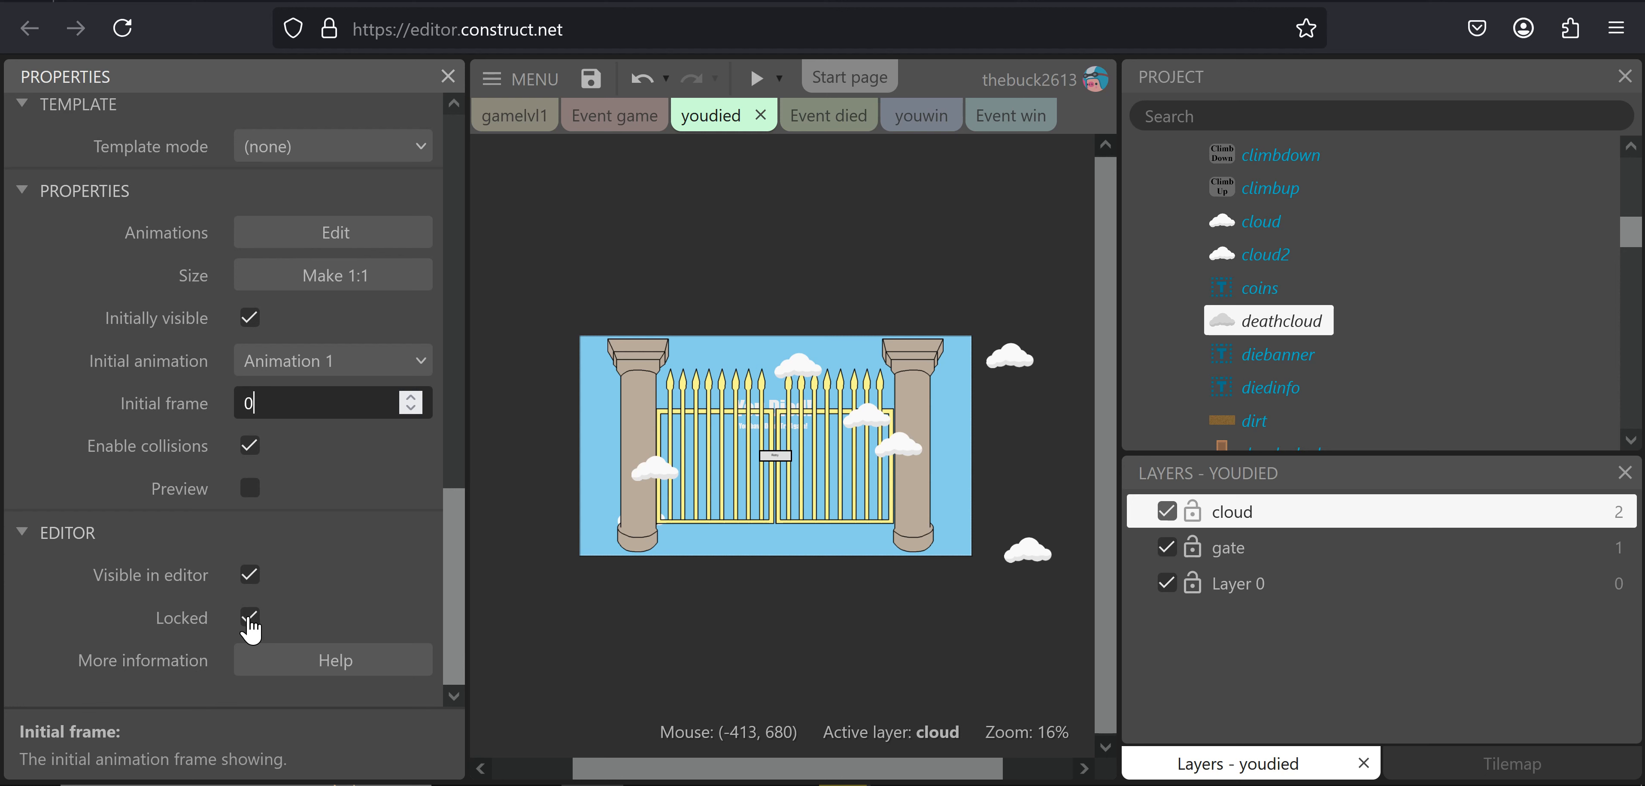
pyautogui.click(249, 575)
pyautogui.click(734, 589)
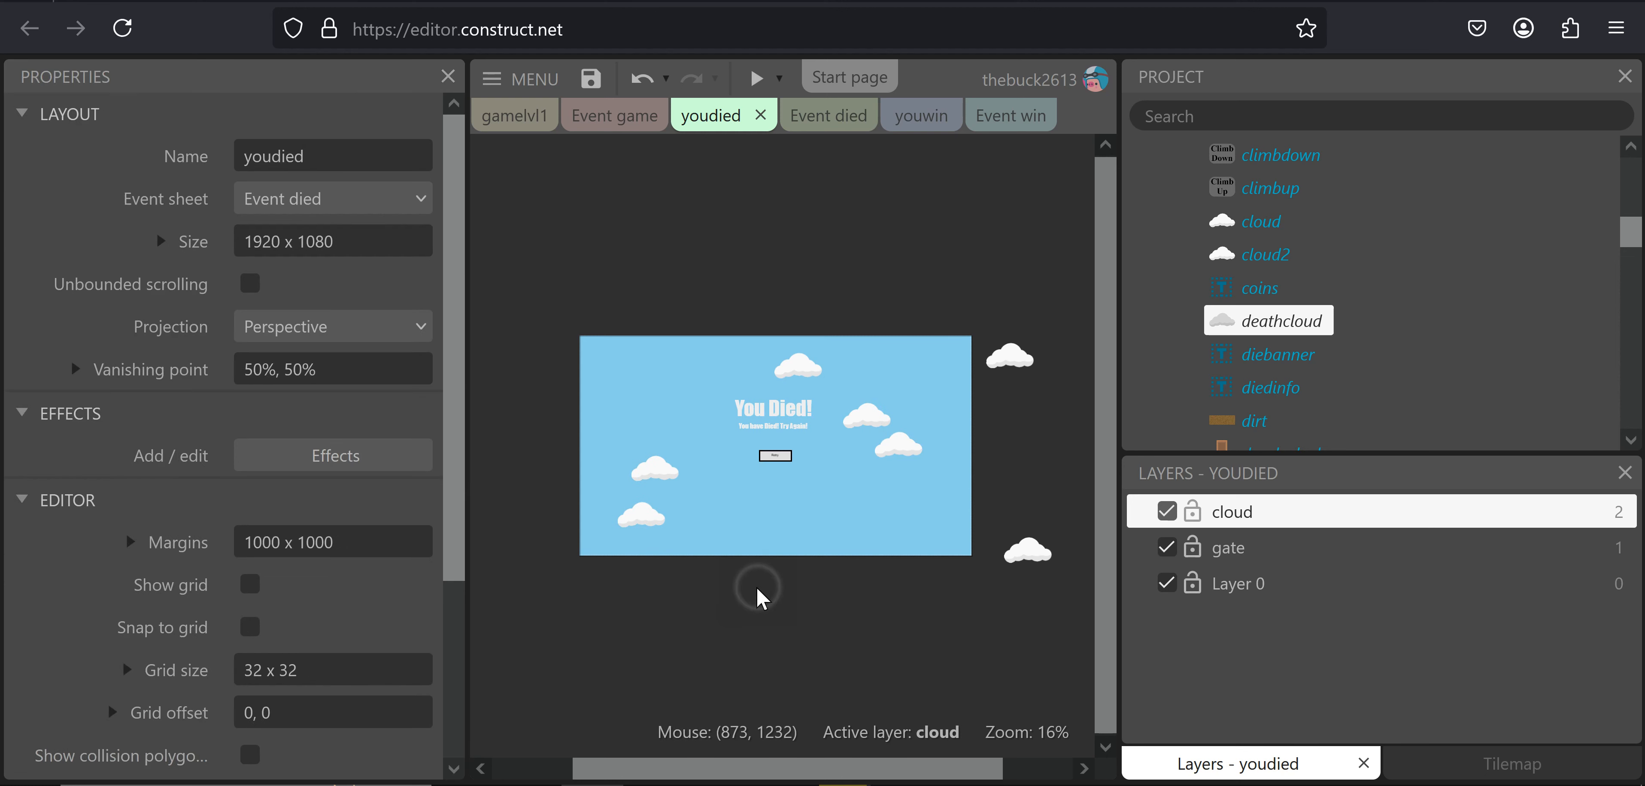
pyautogui.click(635, 516)
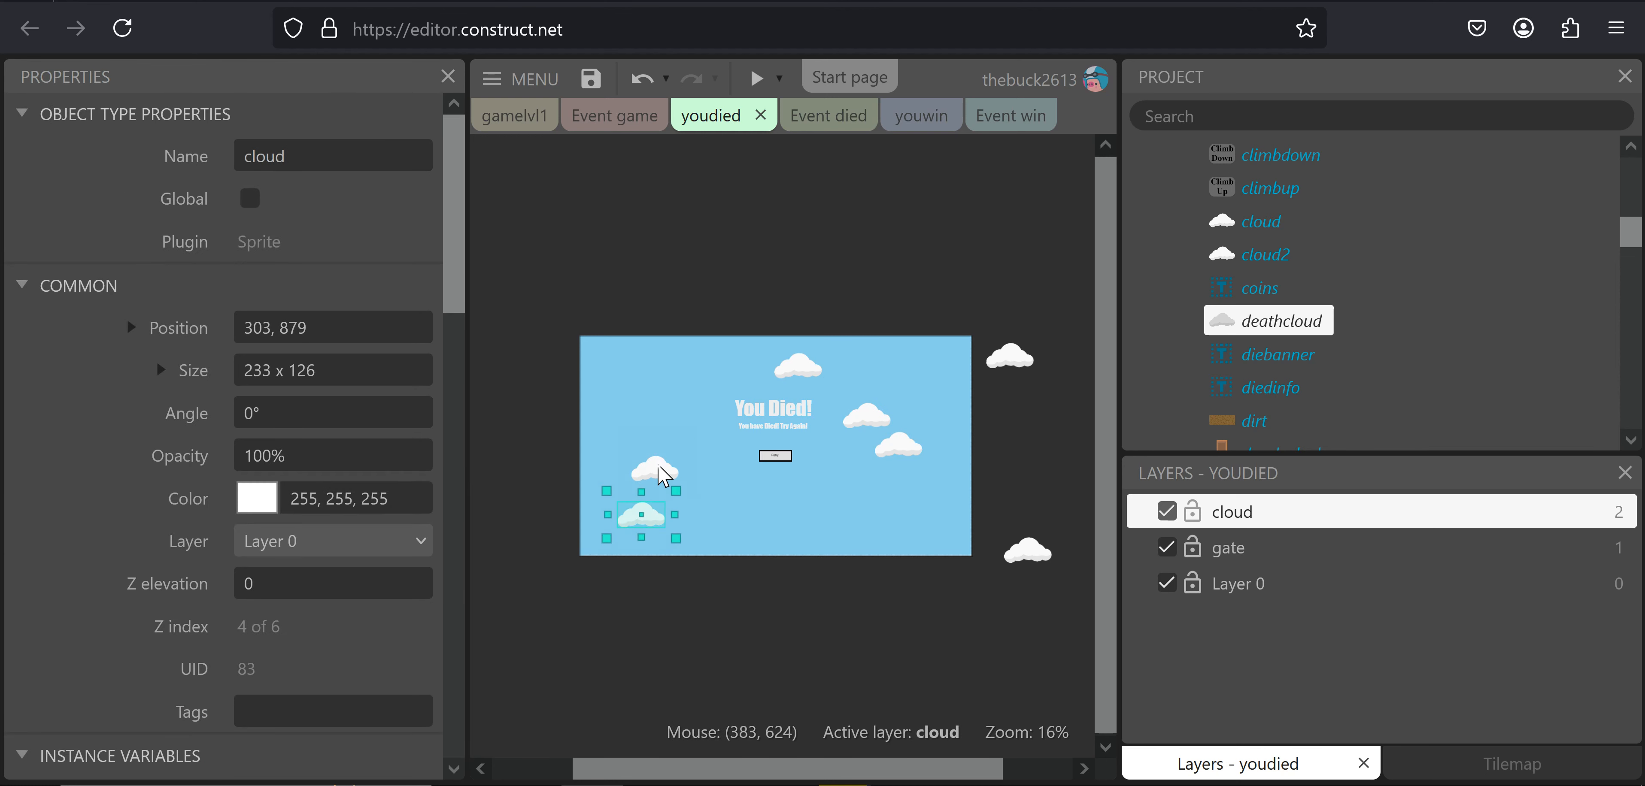
pyautogui.keyDown('shift'); pyautogui.click(657, 468); pyautogui.keyUp('shift')
pyautogui.keyDown('shift'); pyautogui.click(798, 367); pyautogui.keyUp('shift')
pyautogui.keyDown('shift'); pyautogui.click(871, 417); pyautogui.keyUp('shift')
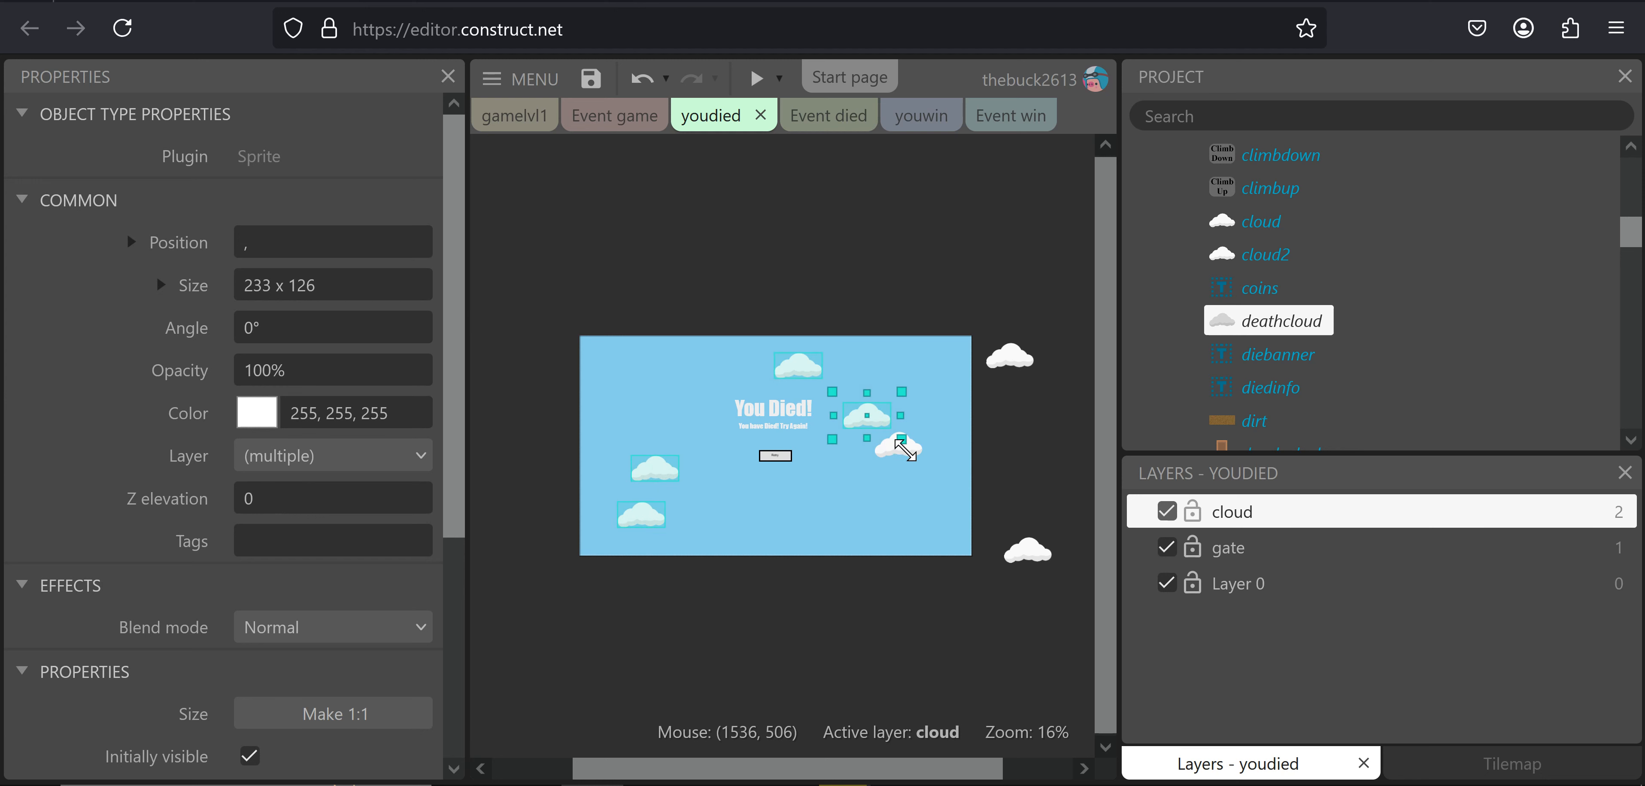
pyautogui.keyDown('shift'); pyautogui.click(1028, 550); pyautogui.keyUp('shift')
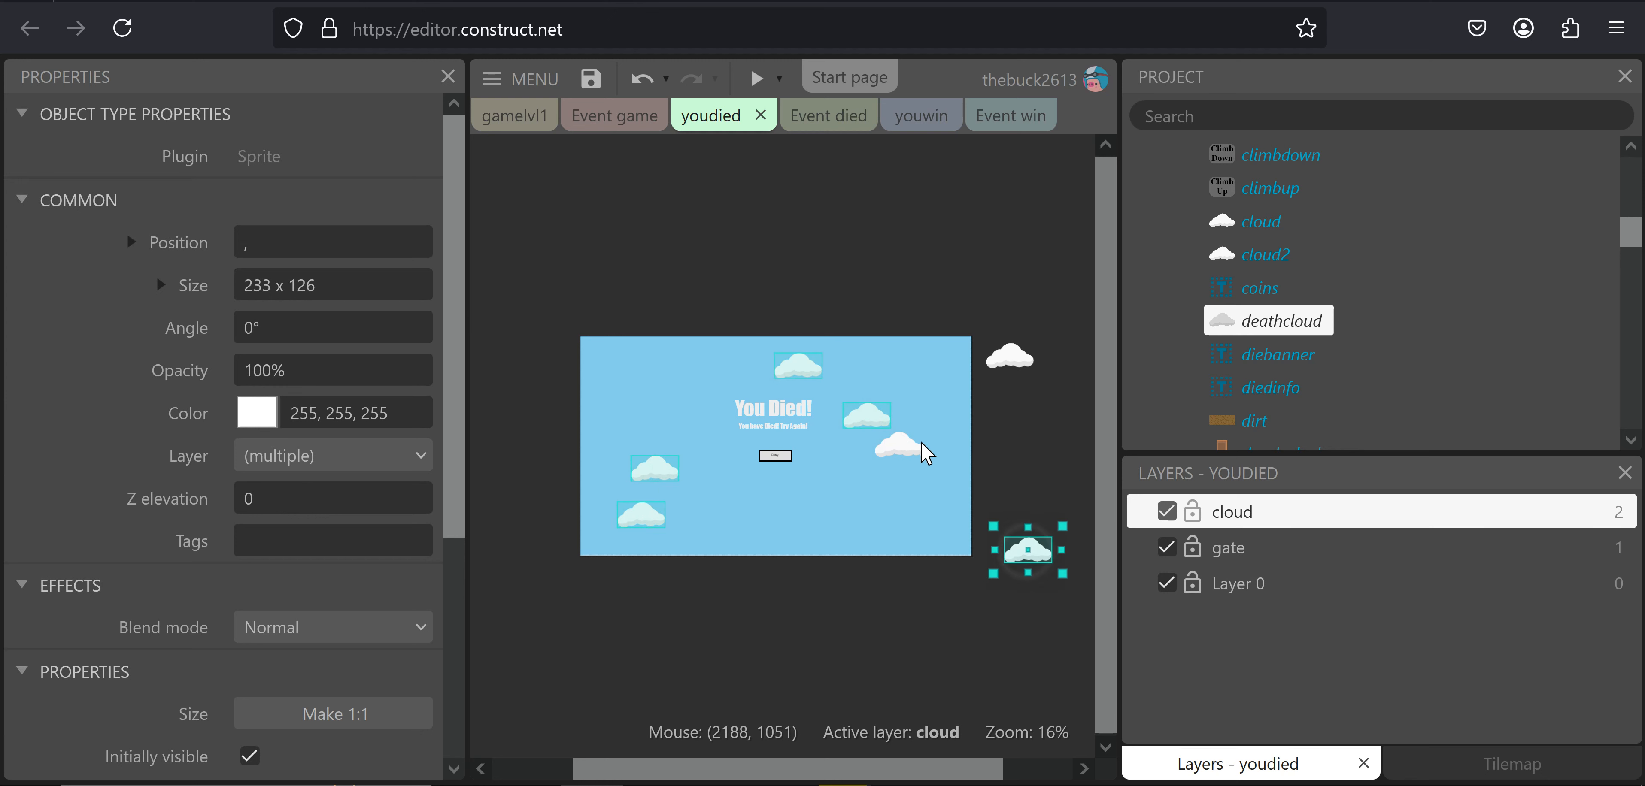
pyautogui.keyDown('shift'); pyautogui.click(899, 445); pyautogui.keyUp('shift')
pyautogui.keyDown('shift'); pyautogui.click(1009, 351); pyautogui.keyUp('shift')
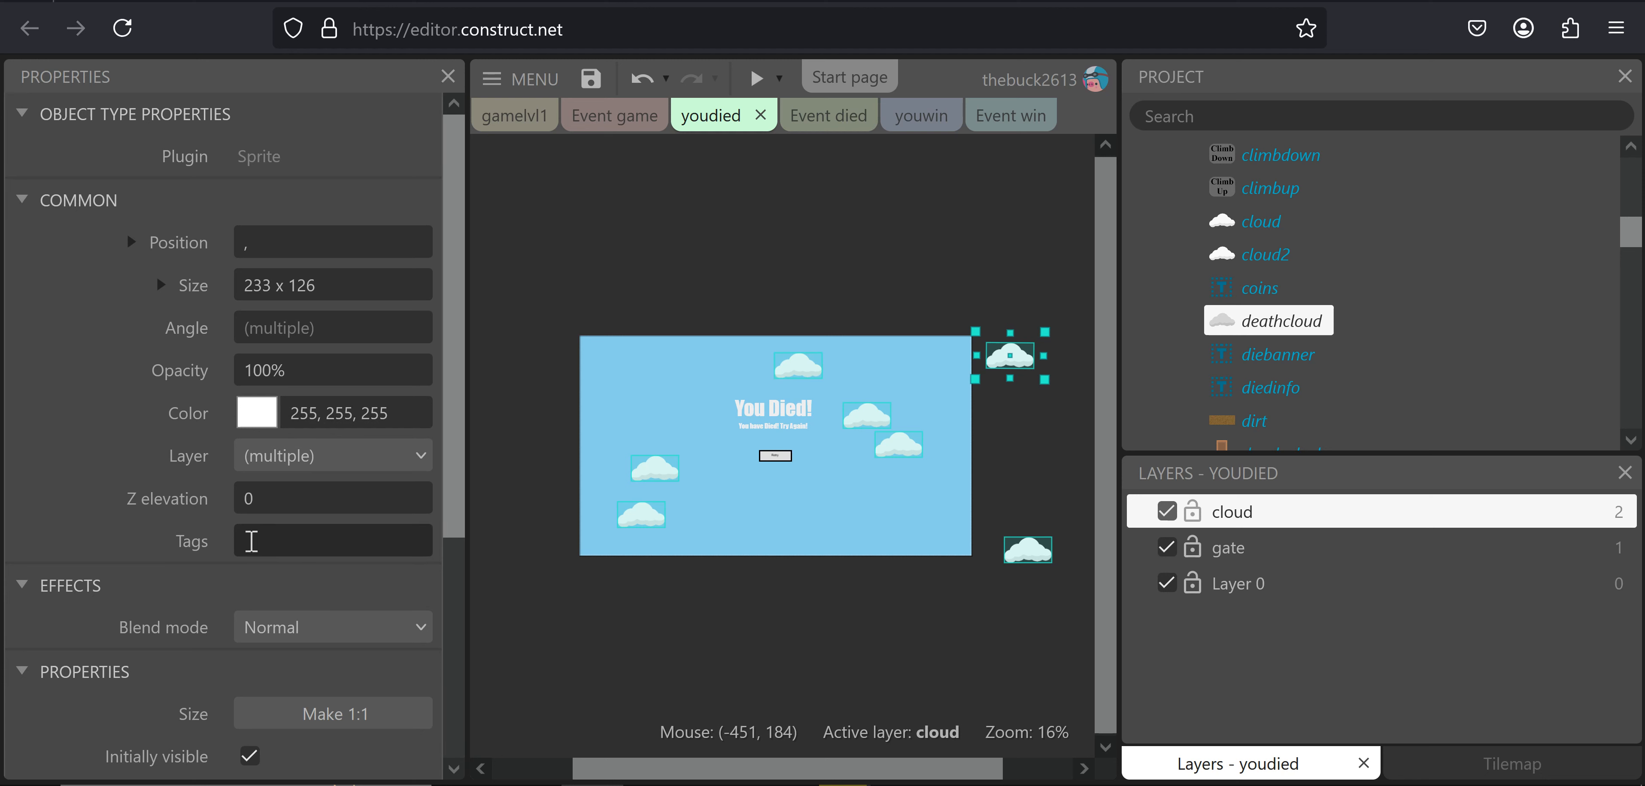
# Examine the properties of the cloud layer on the youdied layout
pyautogui.click(1254, 517)
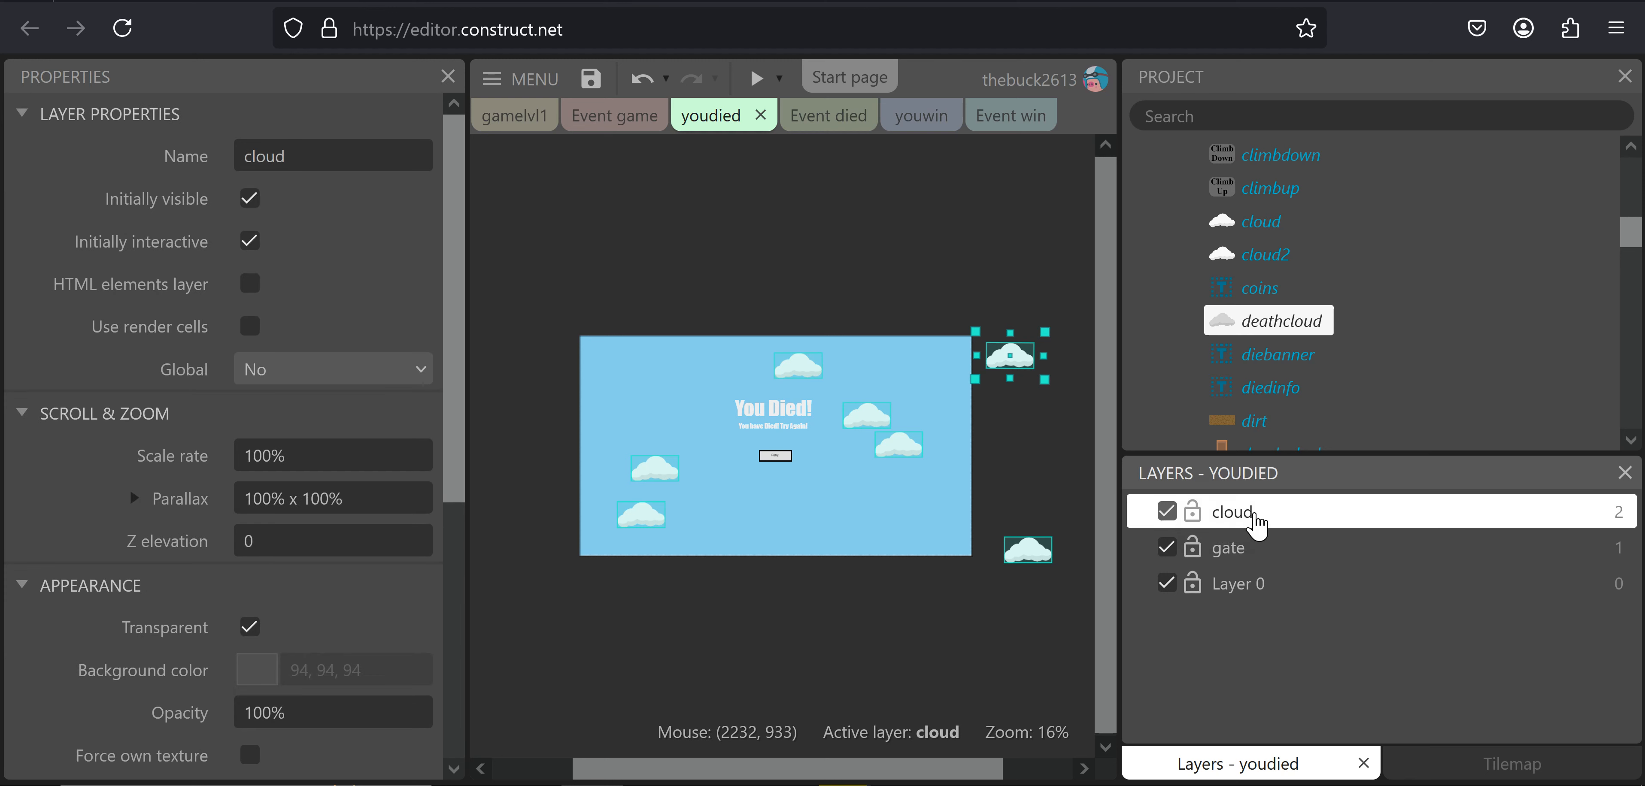
pyautogui.doubleClick(1256, 517)
pyautogui.moveTo(1258, 542); pyautogui.dragTo(1249, 596)
pyautogui.moveTo(1268, 548); pyautogui.dragTo(1264, 512)
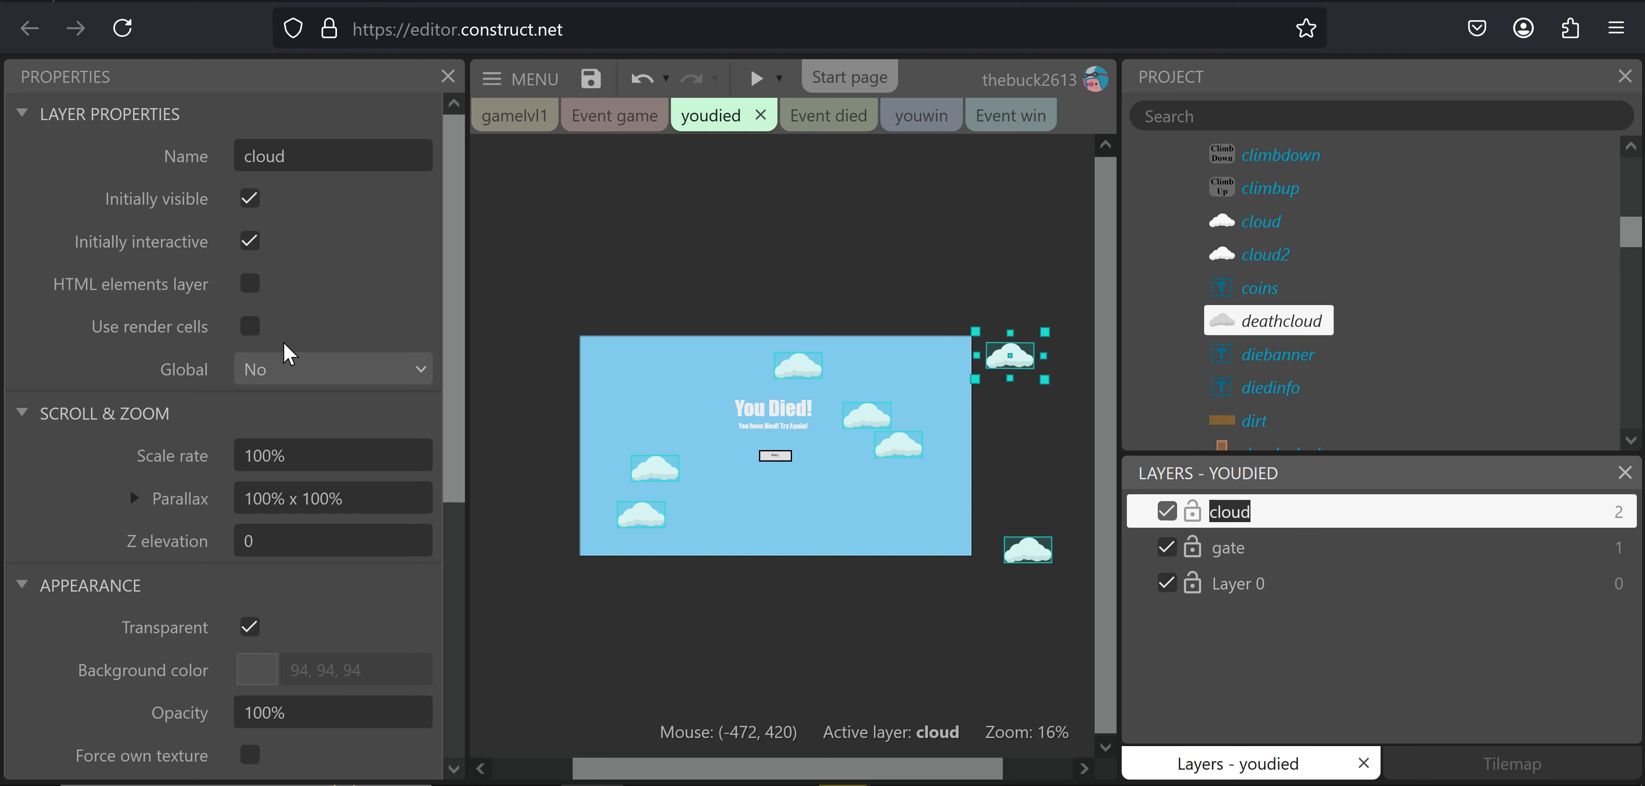
pyautogui.scroll(-5, 286, 353)
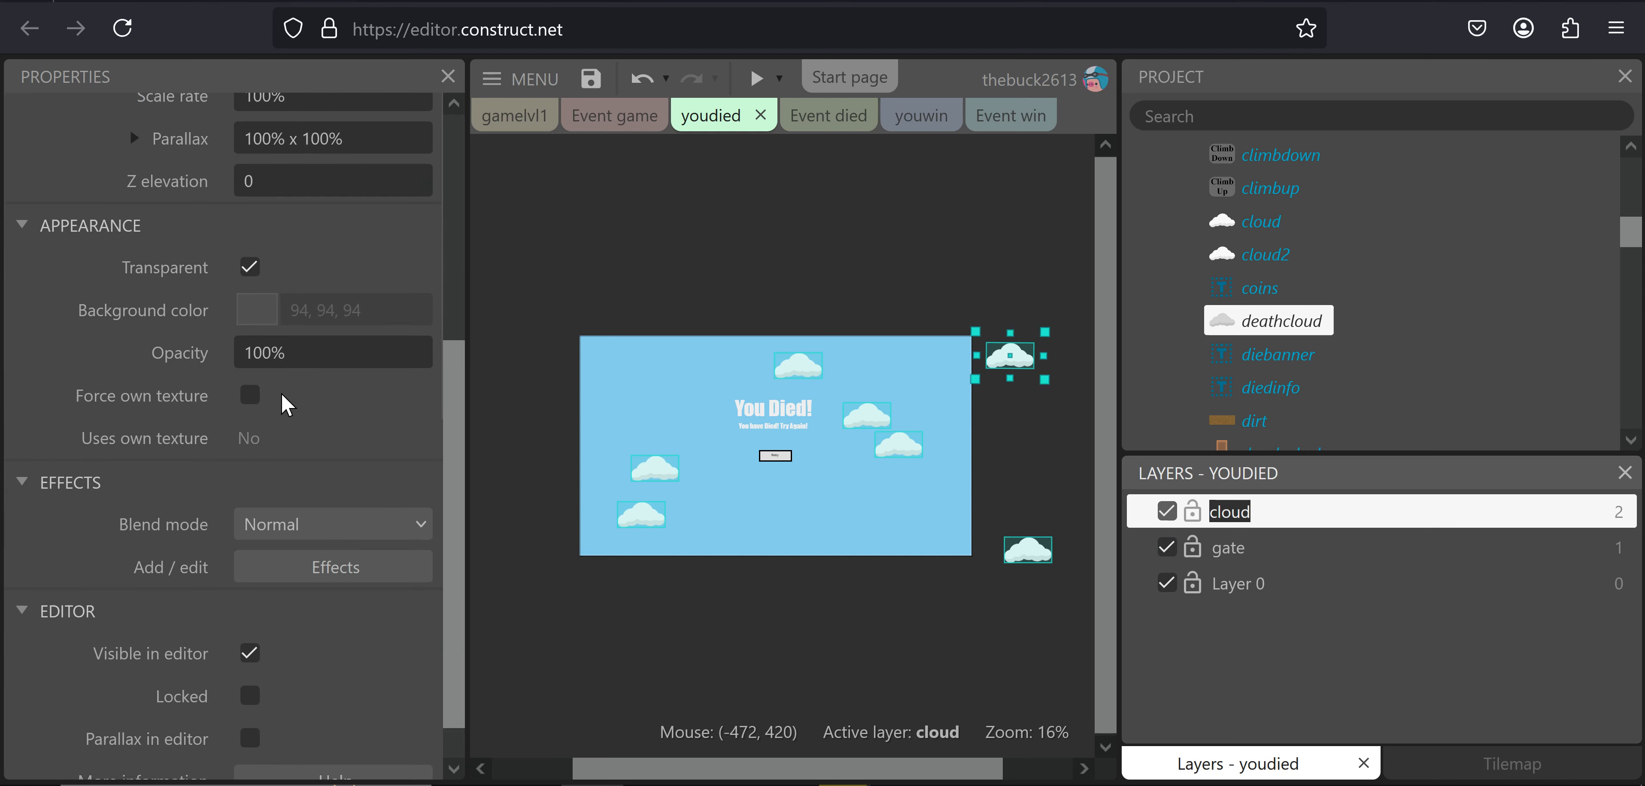
pyautogui.scroll(5, 281, 394)
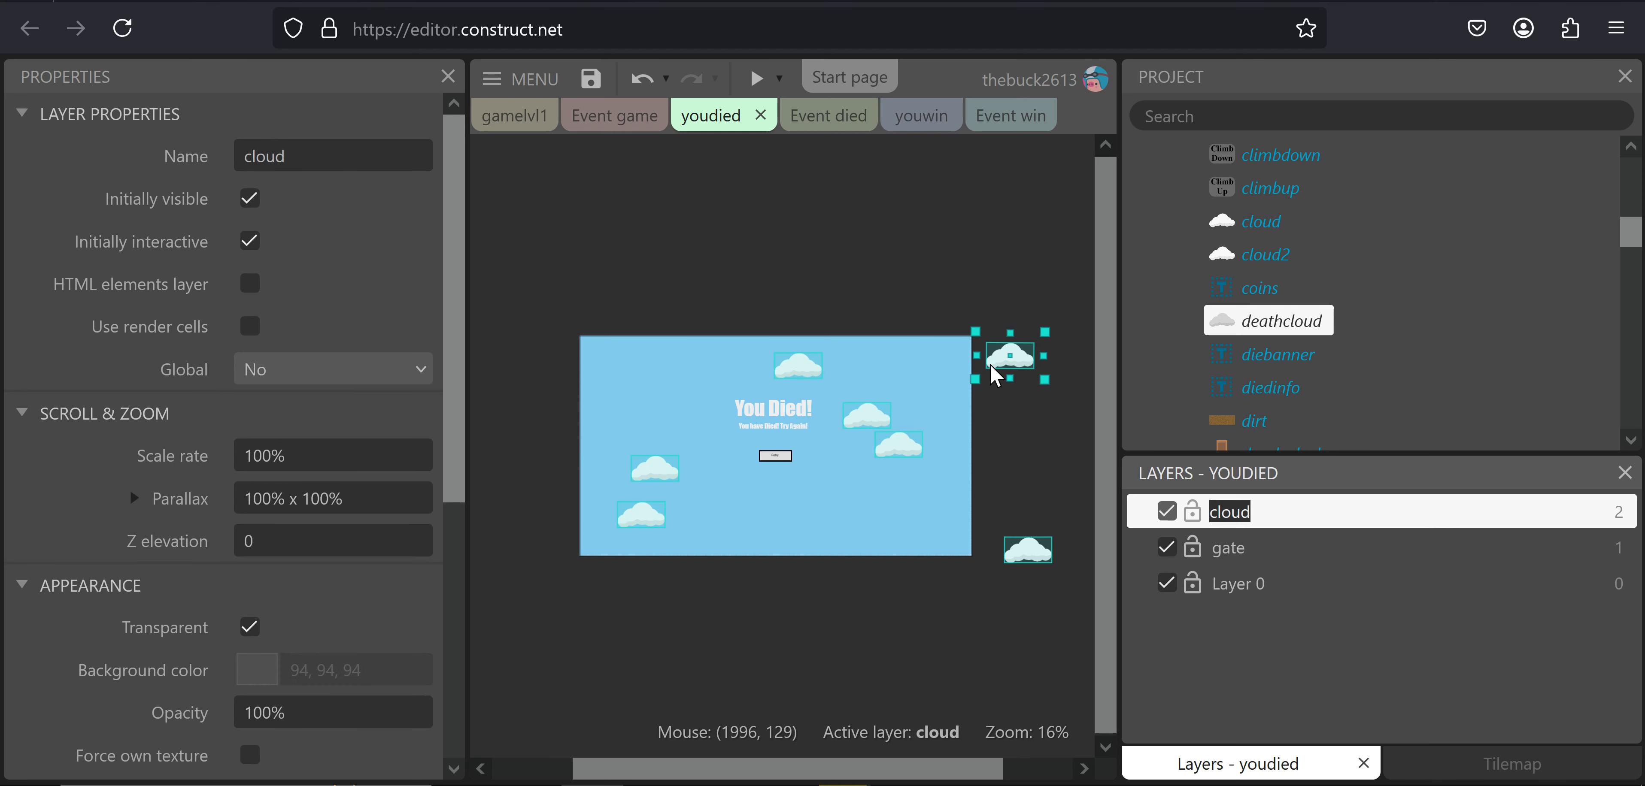
pyautogui.scroll(-5, 231, 396)
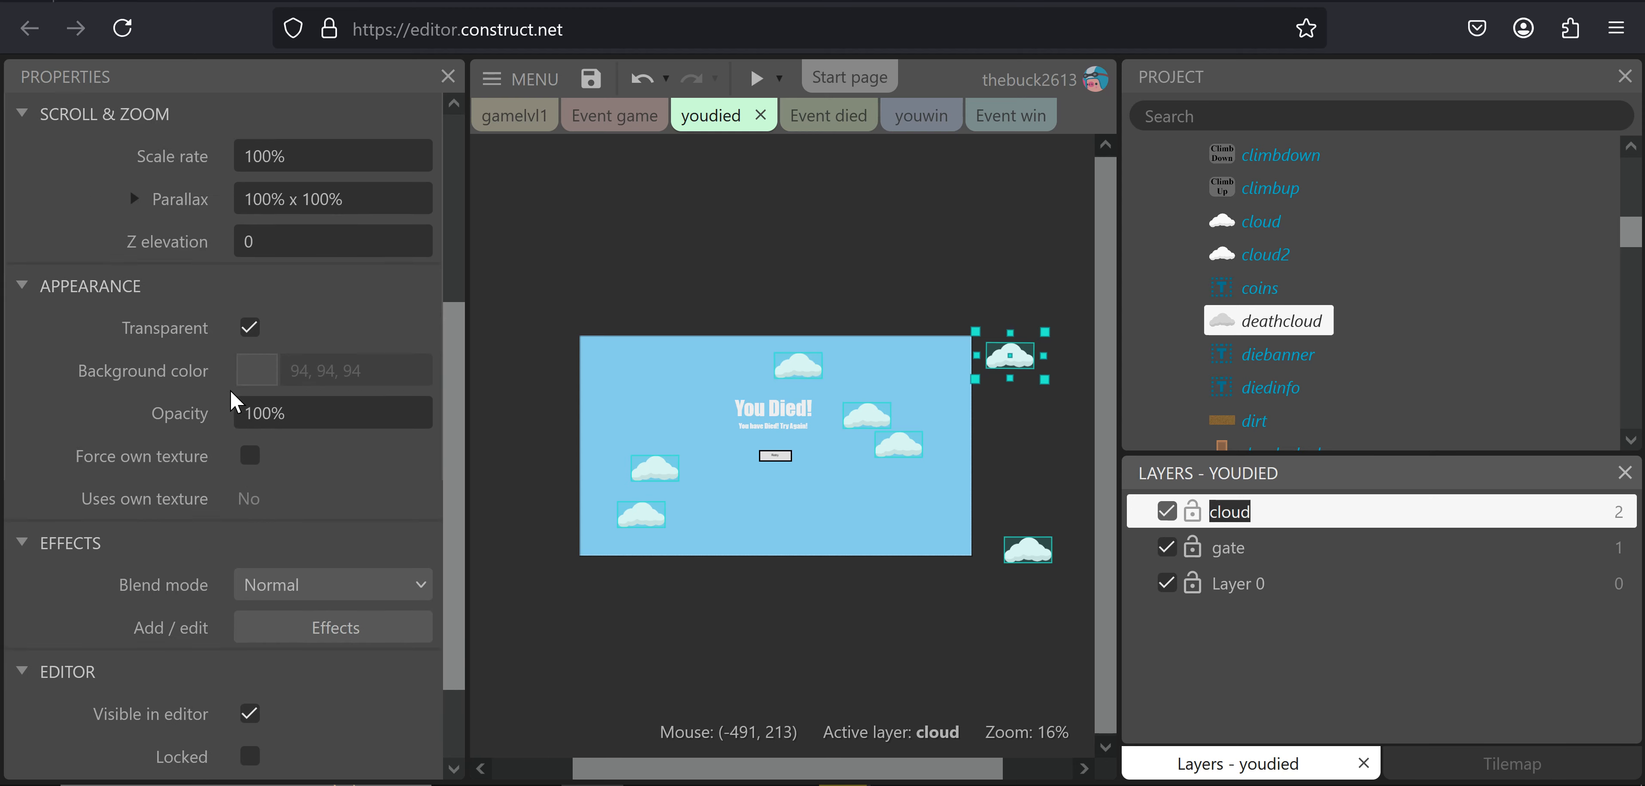
pyautogui.scroll(-2, 231, 396)
pyautogui.scroll(5, 232, 396)
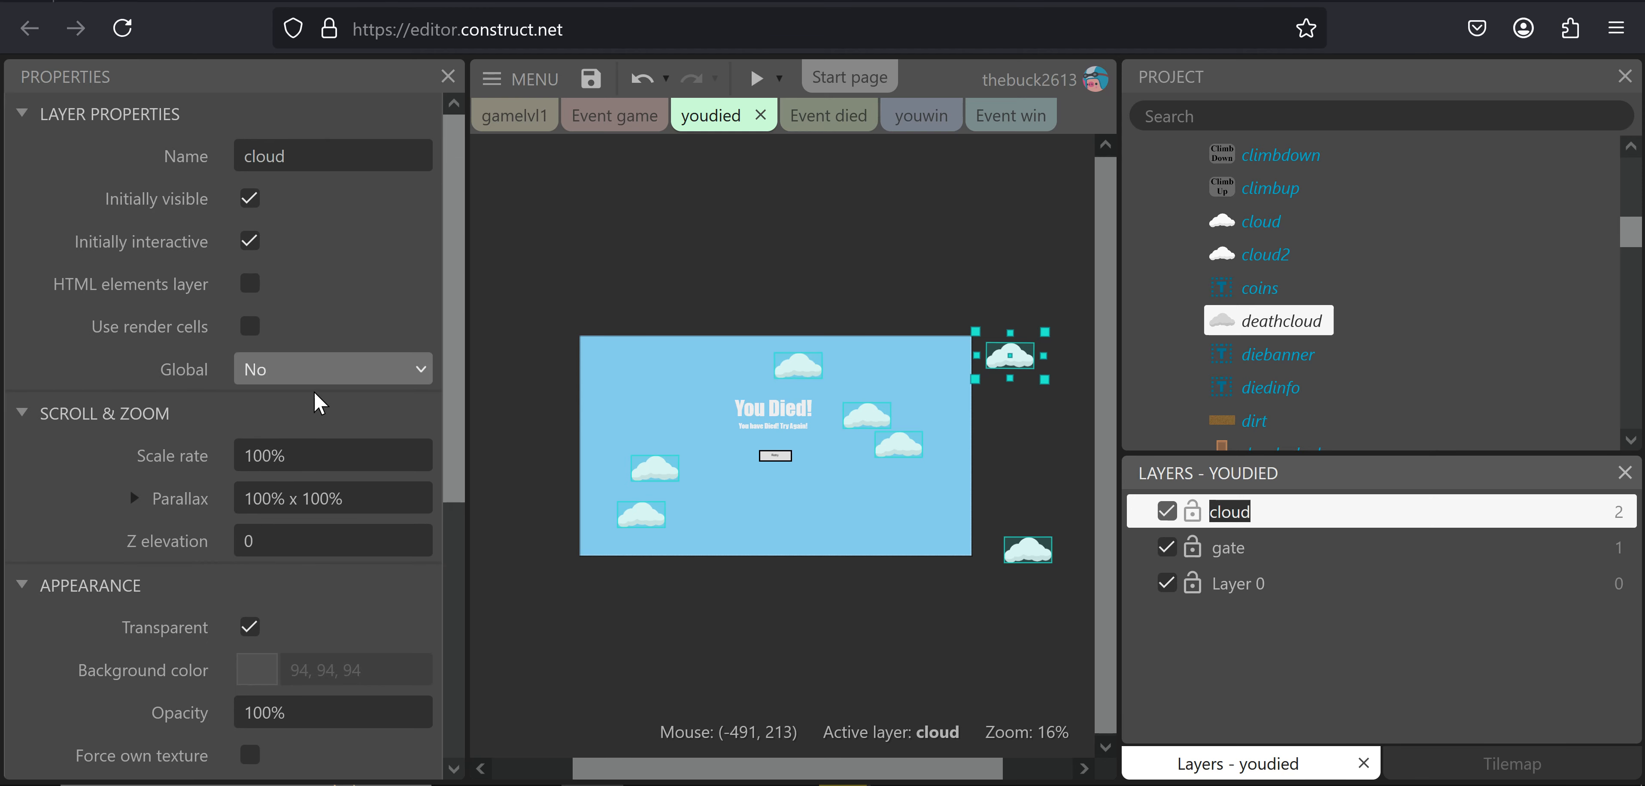
# Move the cloud sprite instances on the youdied layout to Layer 0
pyautogui.click(1255, 254)
pyautogui.keyDown('ctrl'); pyautogui.click(1258, 238); pyautogui.keyUp('ctrl')
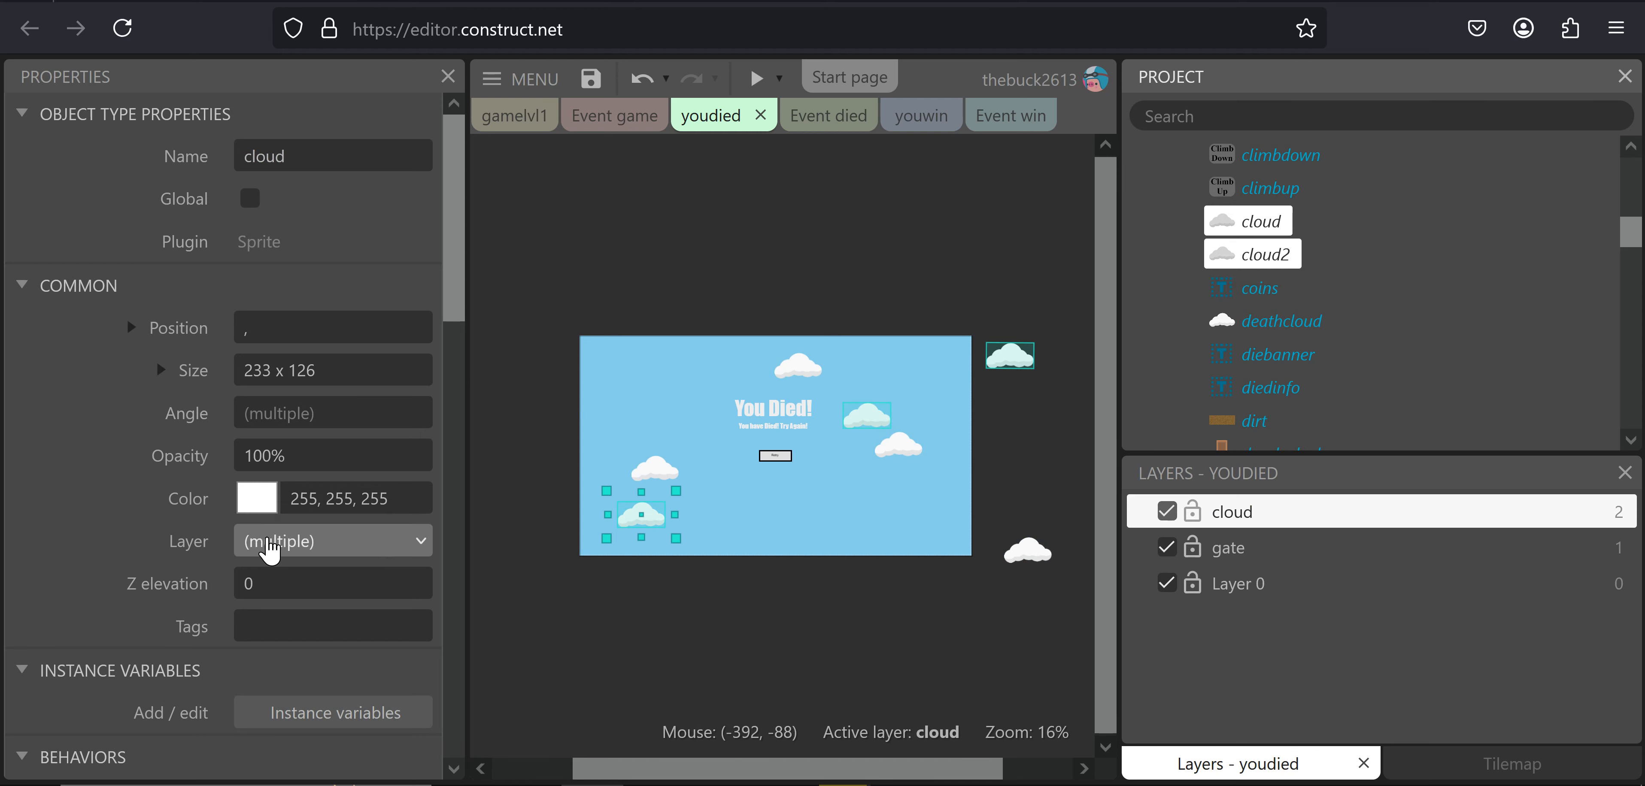
pyautogui.click(261, 541)
pyautogui.click(268, 681)
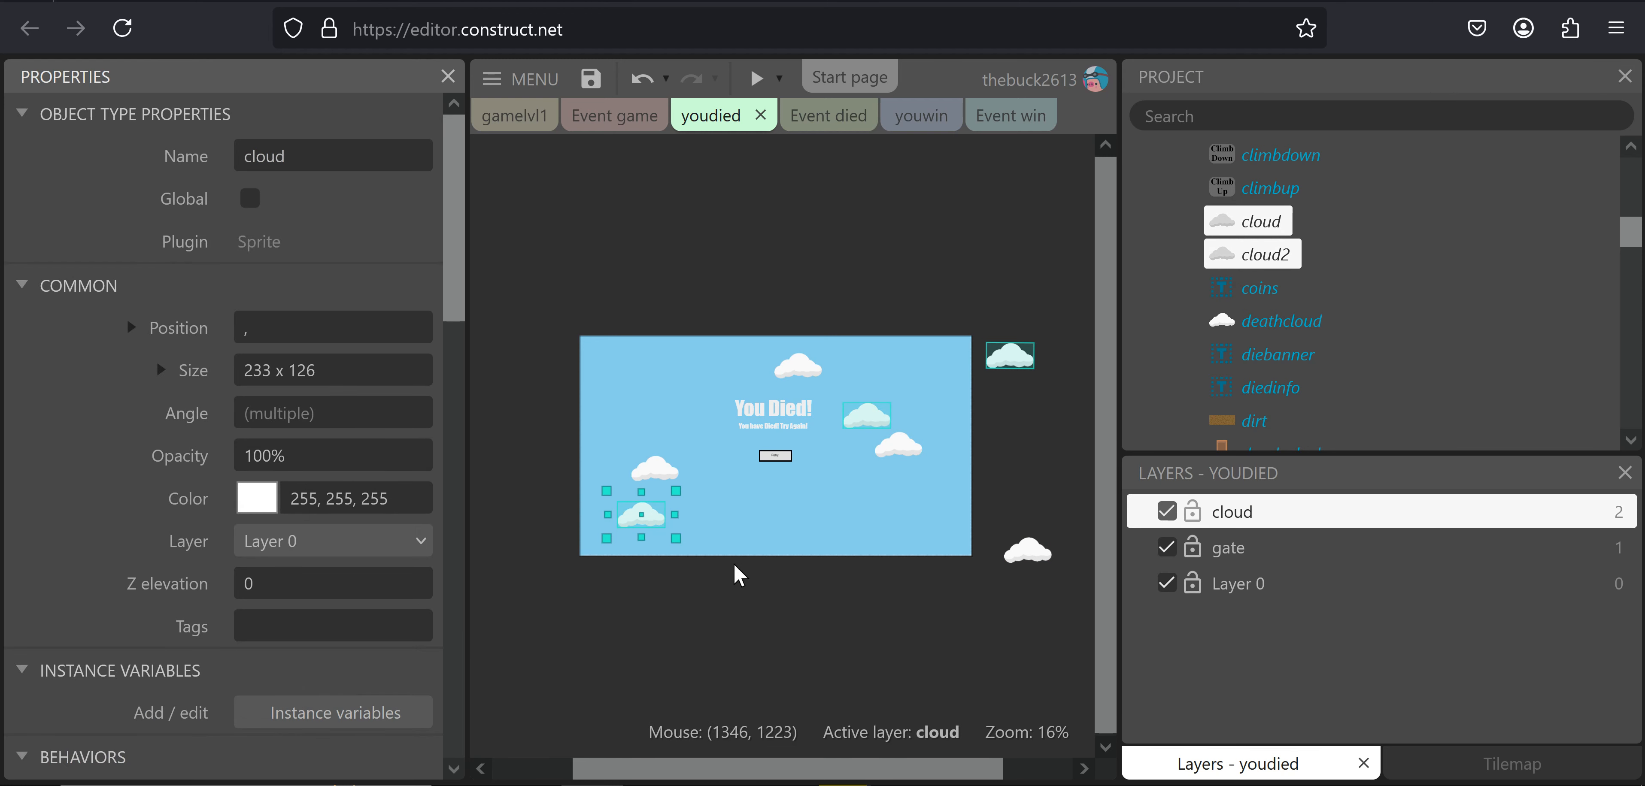
# Hide Layer 0 to isolate the four cloud2 instances, move them to Layer 0, and show that layer again
pyautogui.click(1167, 584)
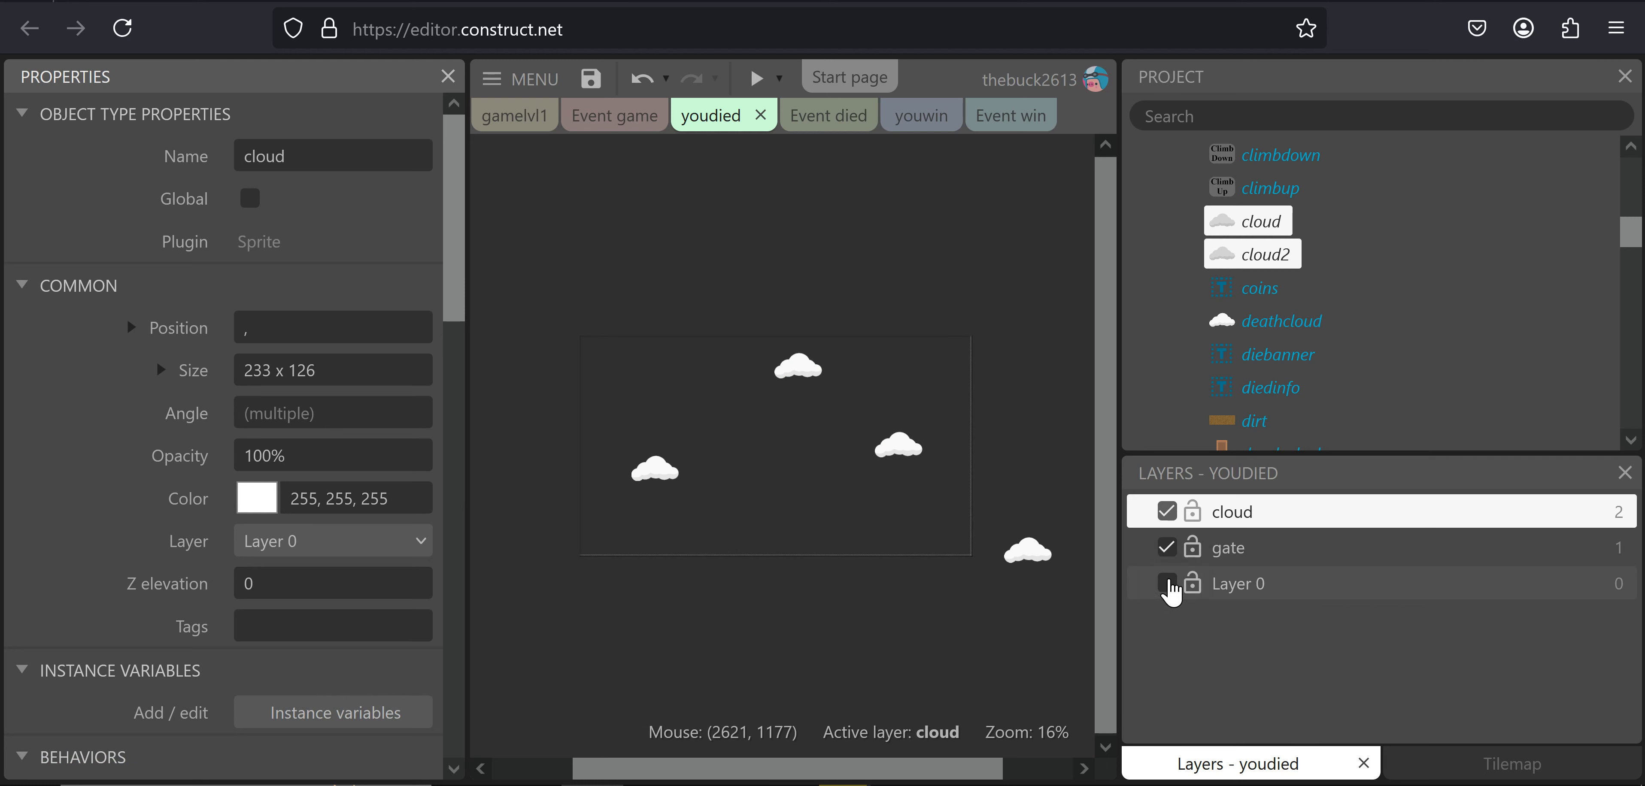
pyautogui.click(1050, 564)
pyautogui.keyDown('shift'); pyautogui.click(907, 455); pyautogui.keyUp('shift')
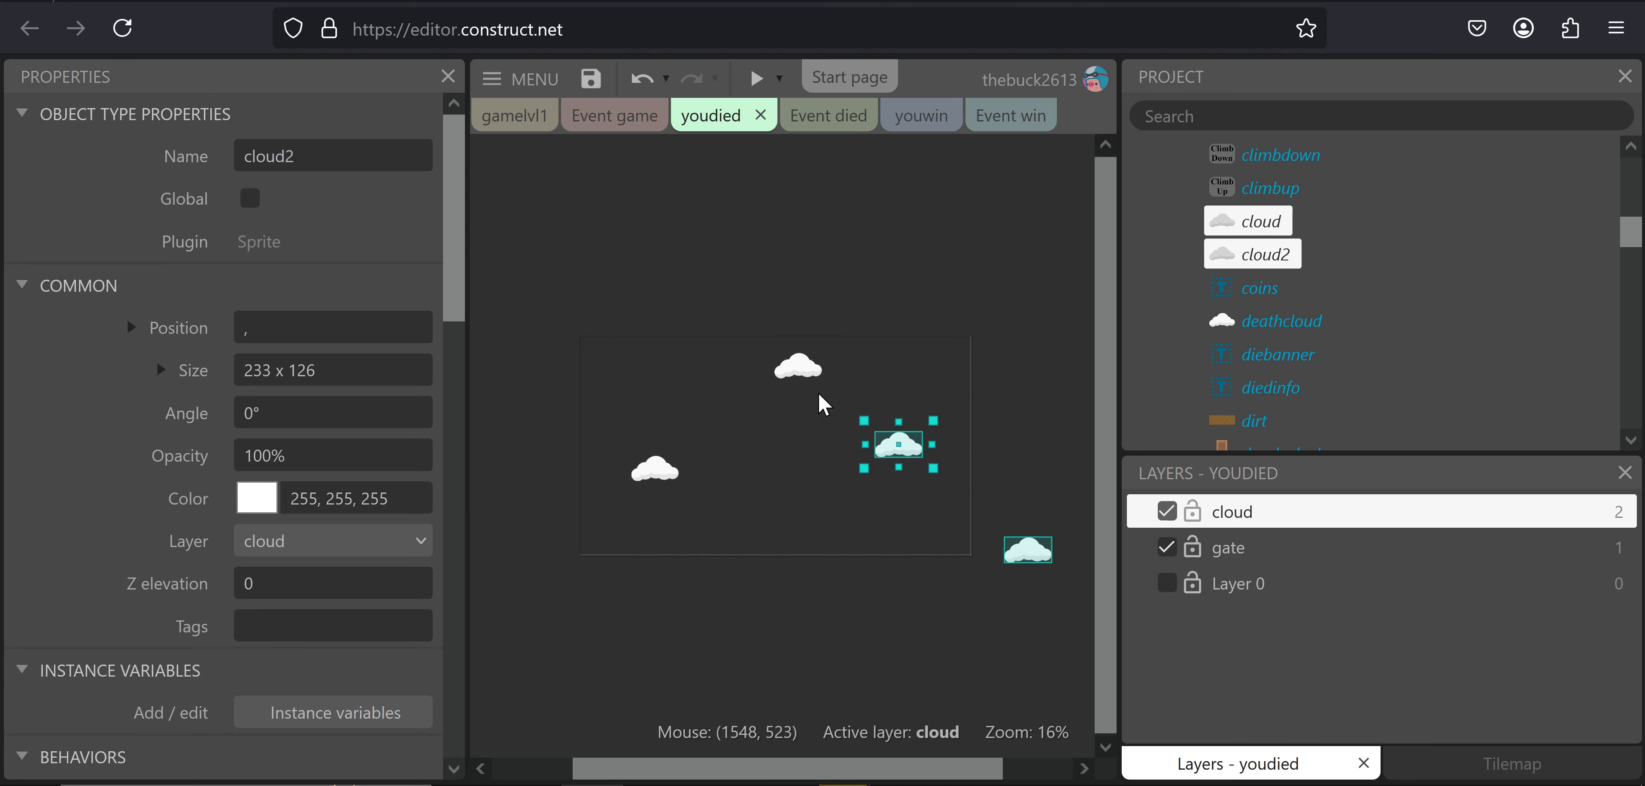
pyautogui.click(798, 365)
pyautogui.click(655, 470)
pyautogui.click(367, 556)
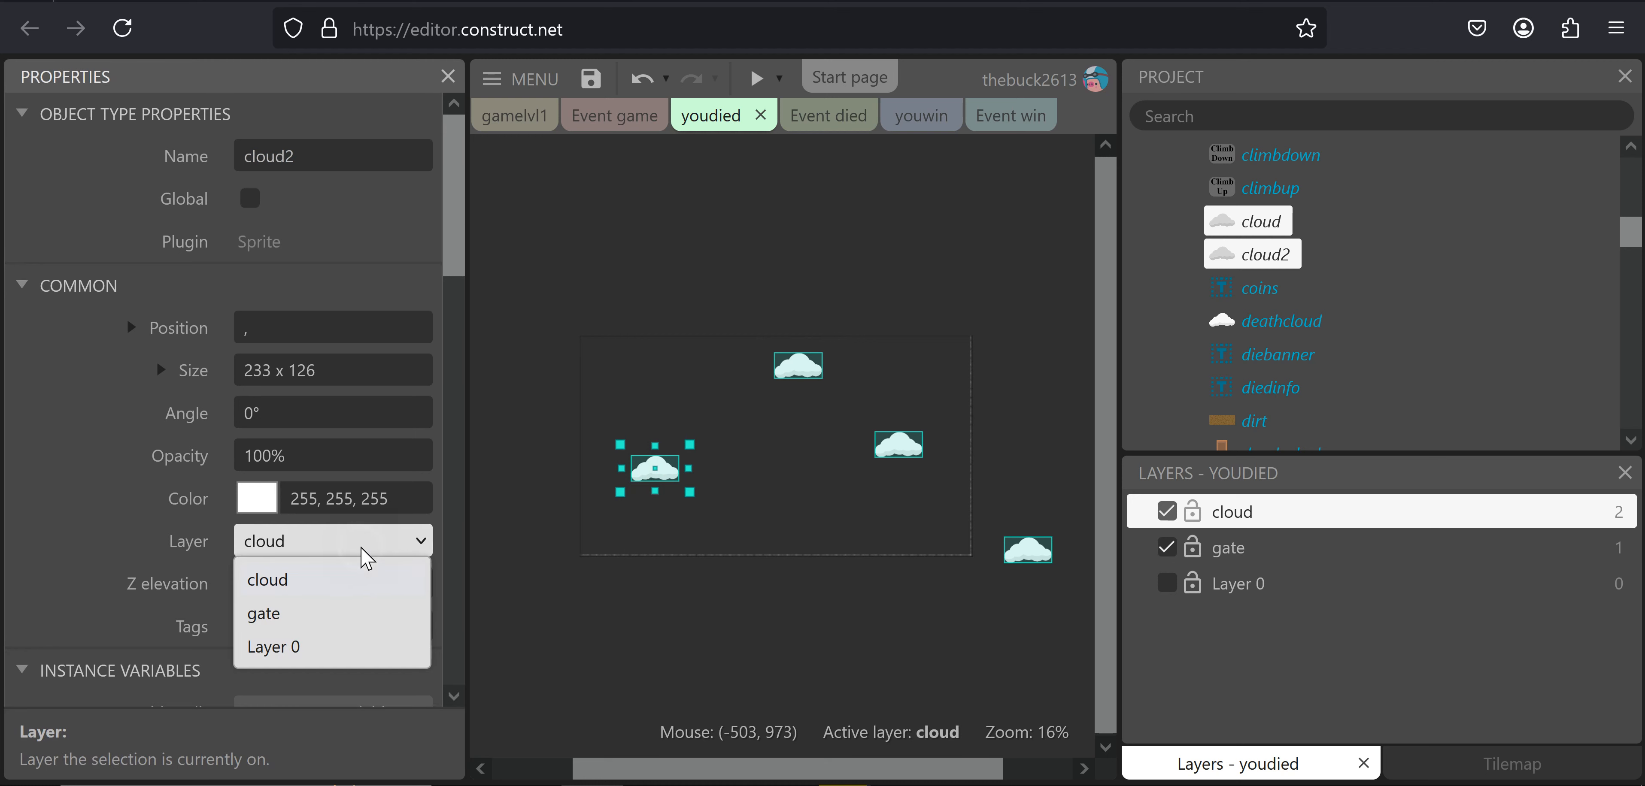
pyautogui.click(286, 657)
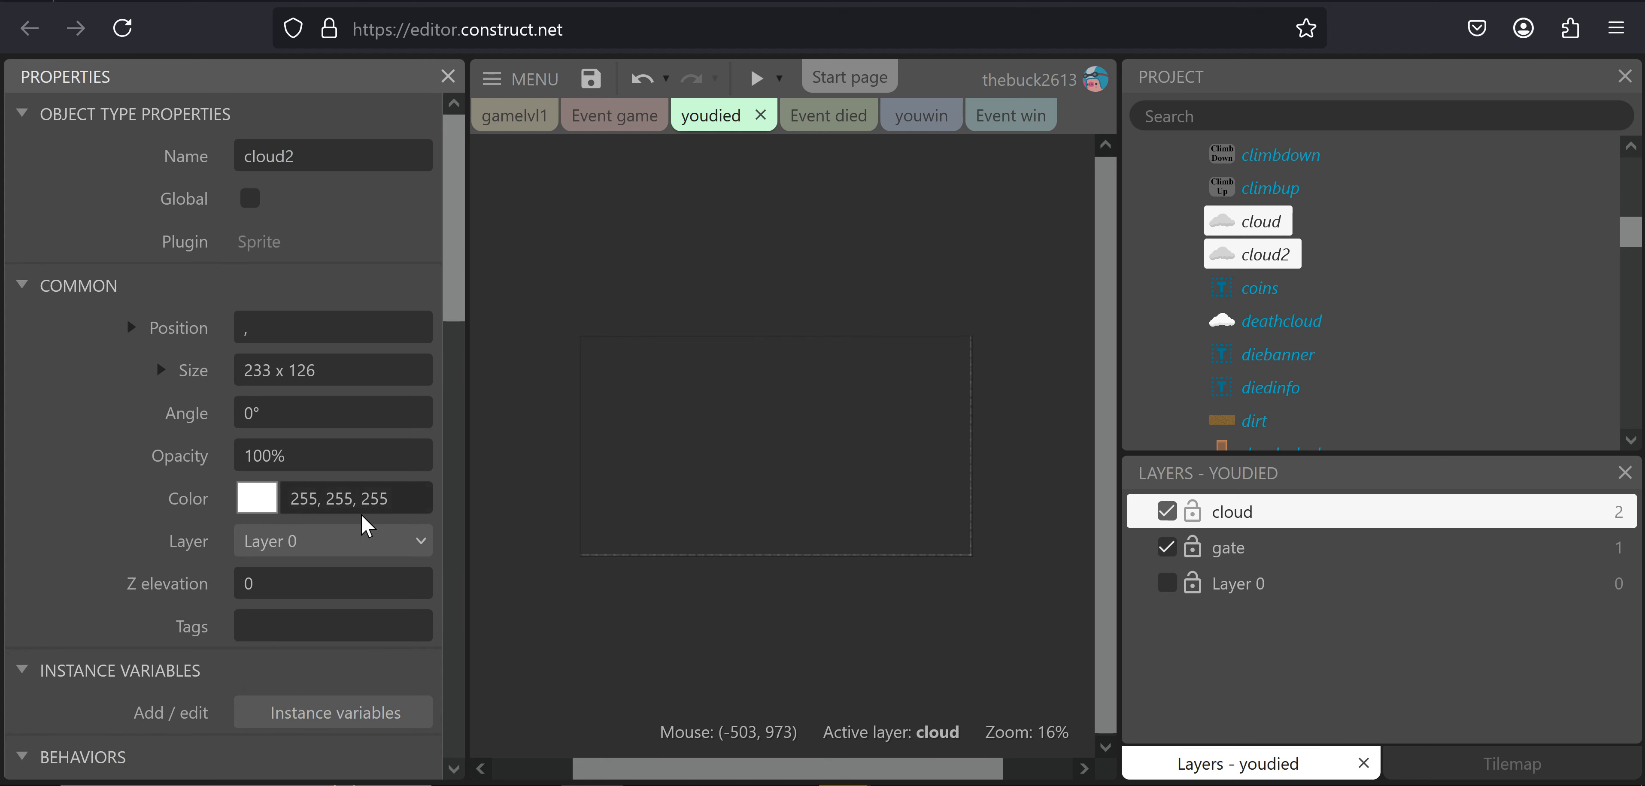
pyautogui.click(779, 276)
pyautogui.click(1167, 584)
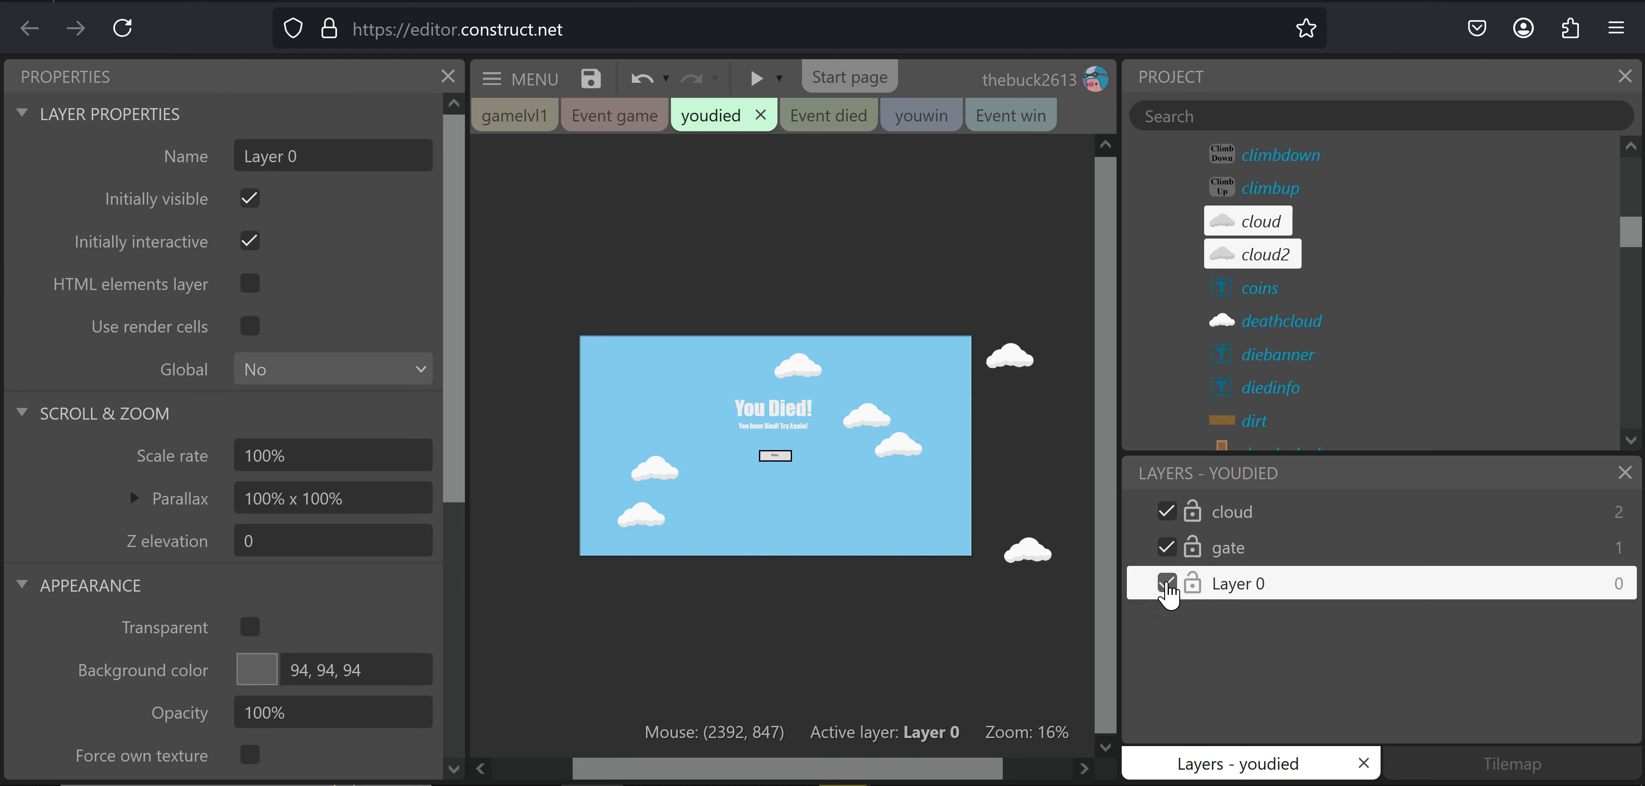
pyautogui.click(1167, 548)
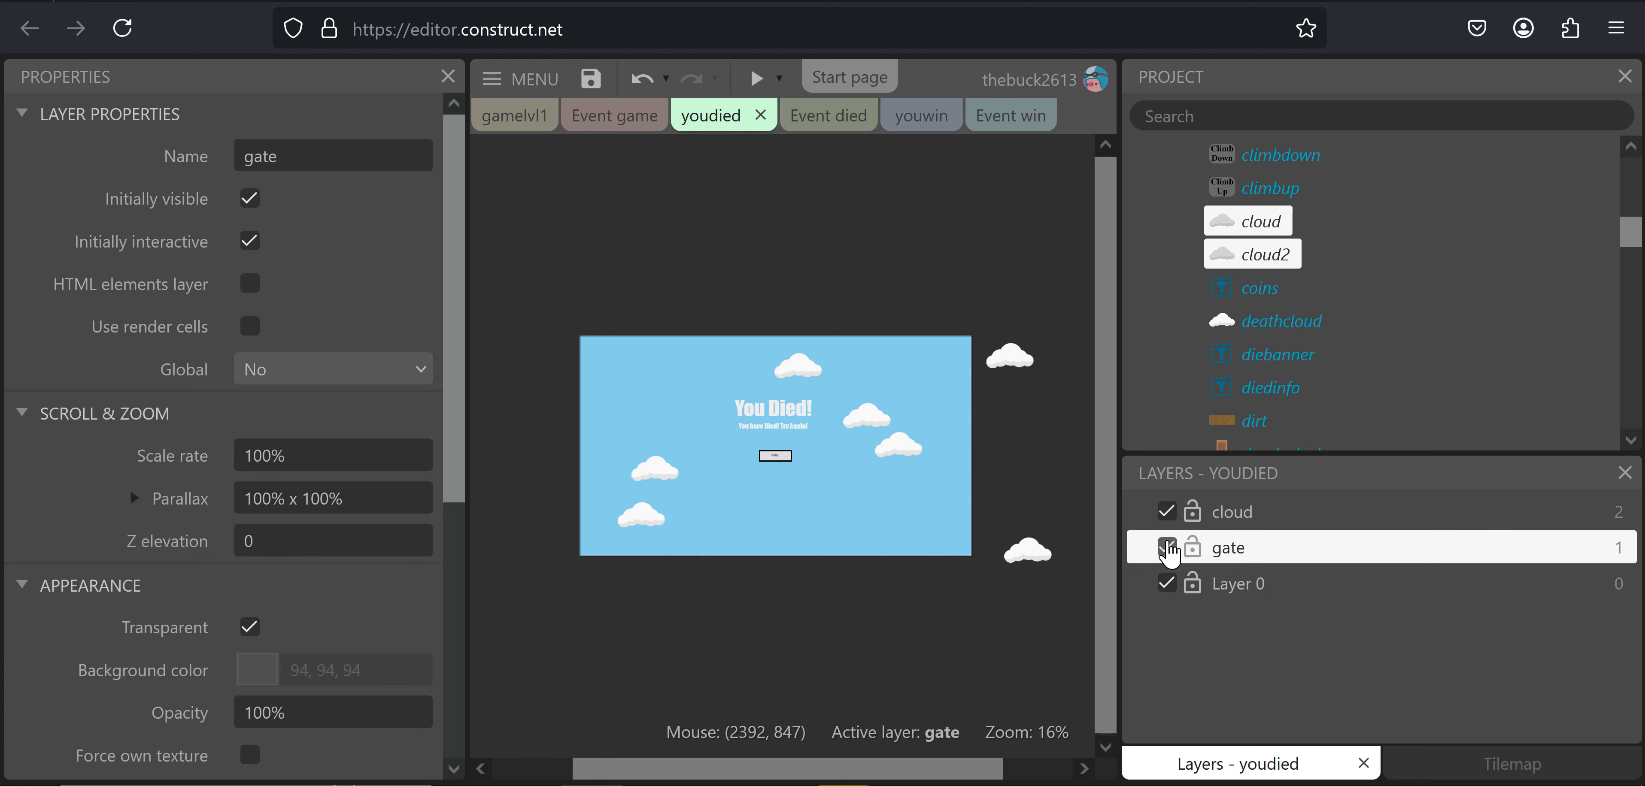
pyautogui.rightClick(964, 317)
pyautogui.moveTo(1051, 447)
pyautogui.click(1270, 488)
pyautogui.scroll(-5, 323, 492)
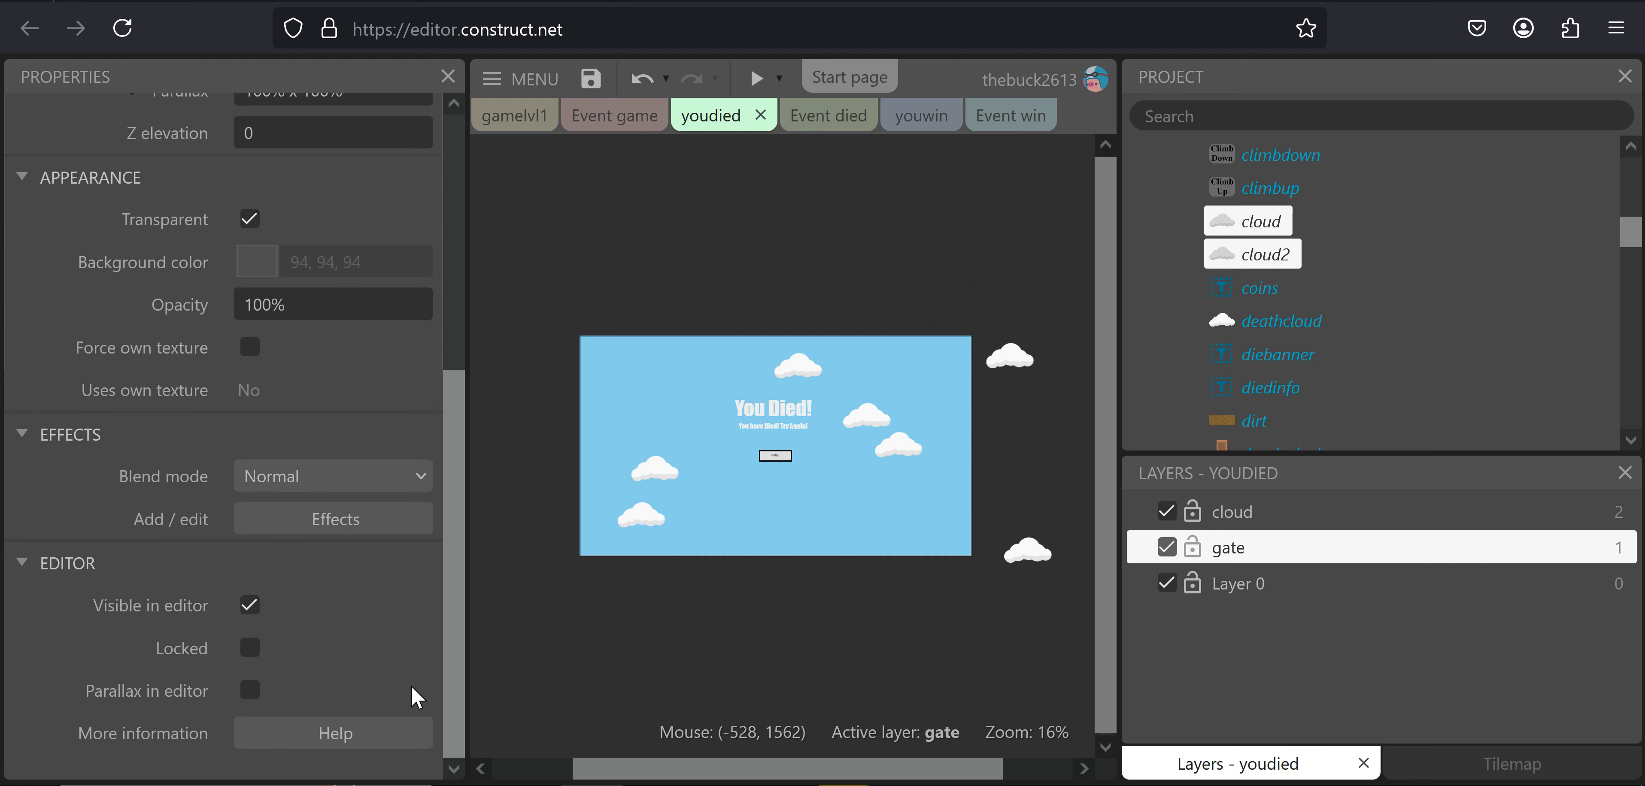
pyautogui.moveTo(504, 656); pyautogui.dragTo(549, 570)
pyautogui.moveTo(766, 357); pyautogui.dragTo(1084, 224)
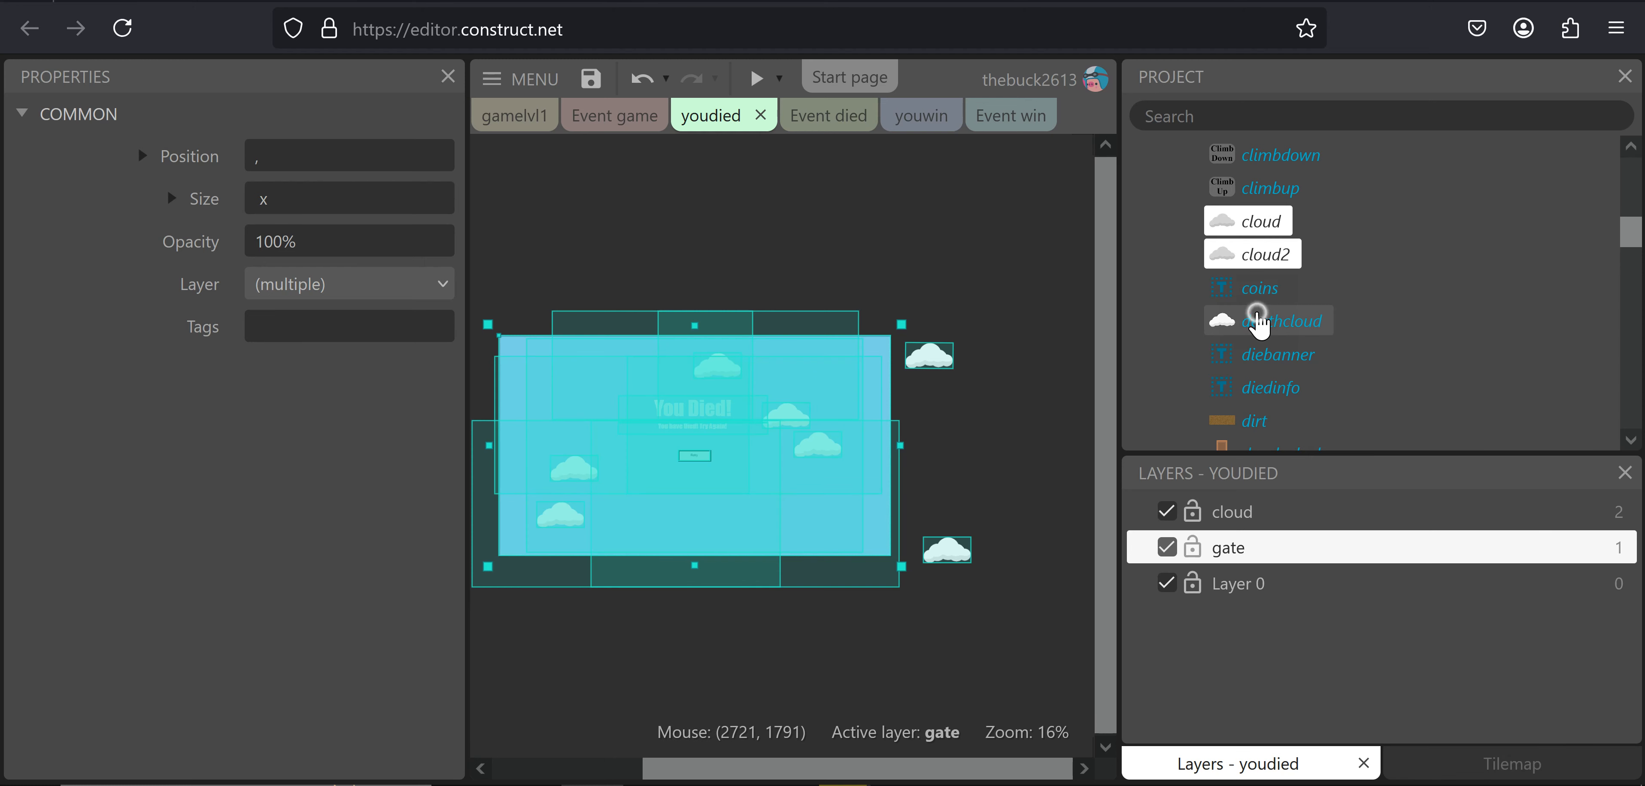
# Make all deathcloud instances on the youdied layout visible in the editor
pyautogui.click(1282, 321)
pyautogui.scroll(-3, 122, 508)
pyautogui.scroll(-5, 128, 507)
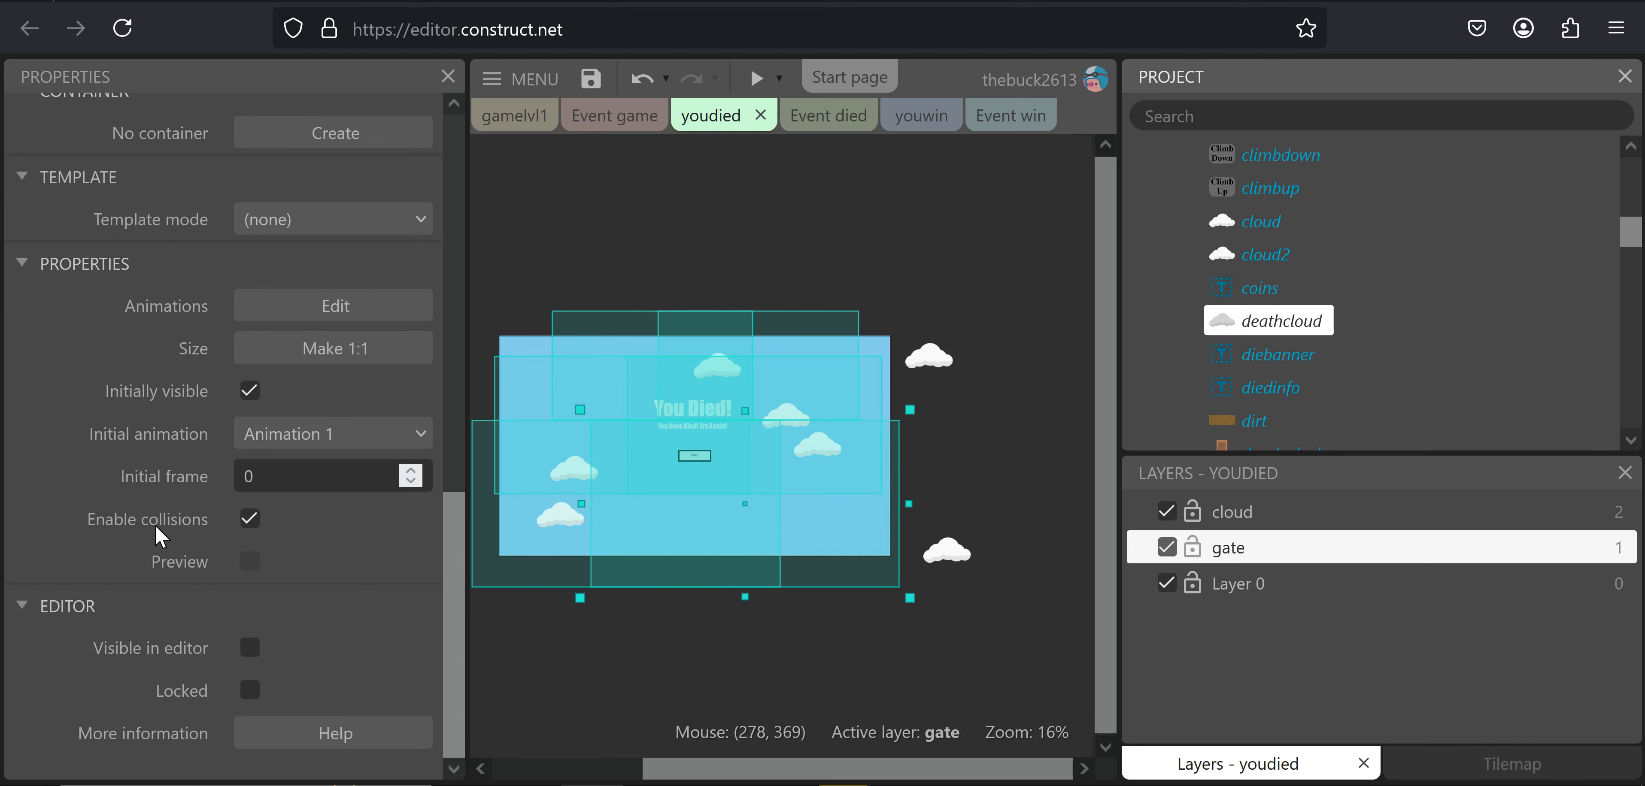
pyautogui.click(249, 648)
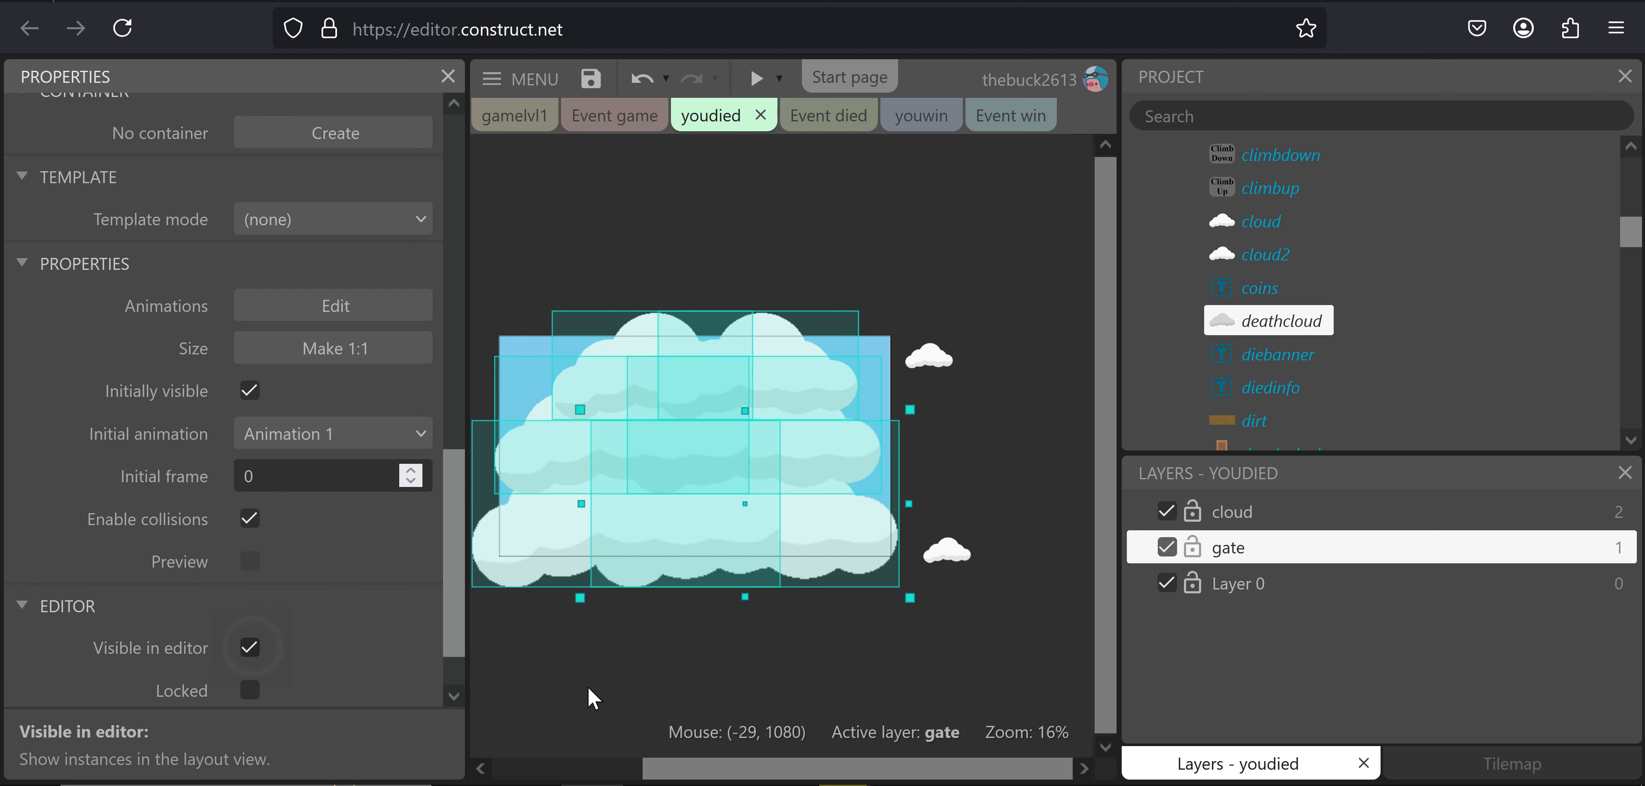
# Make the gate sprite (Sprite2) visible in the editor
pyautogui.scroll(-3, 1280, 356)
pyautogui.scroll(-5, 1281, 356)
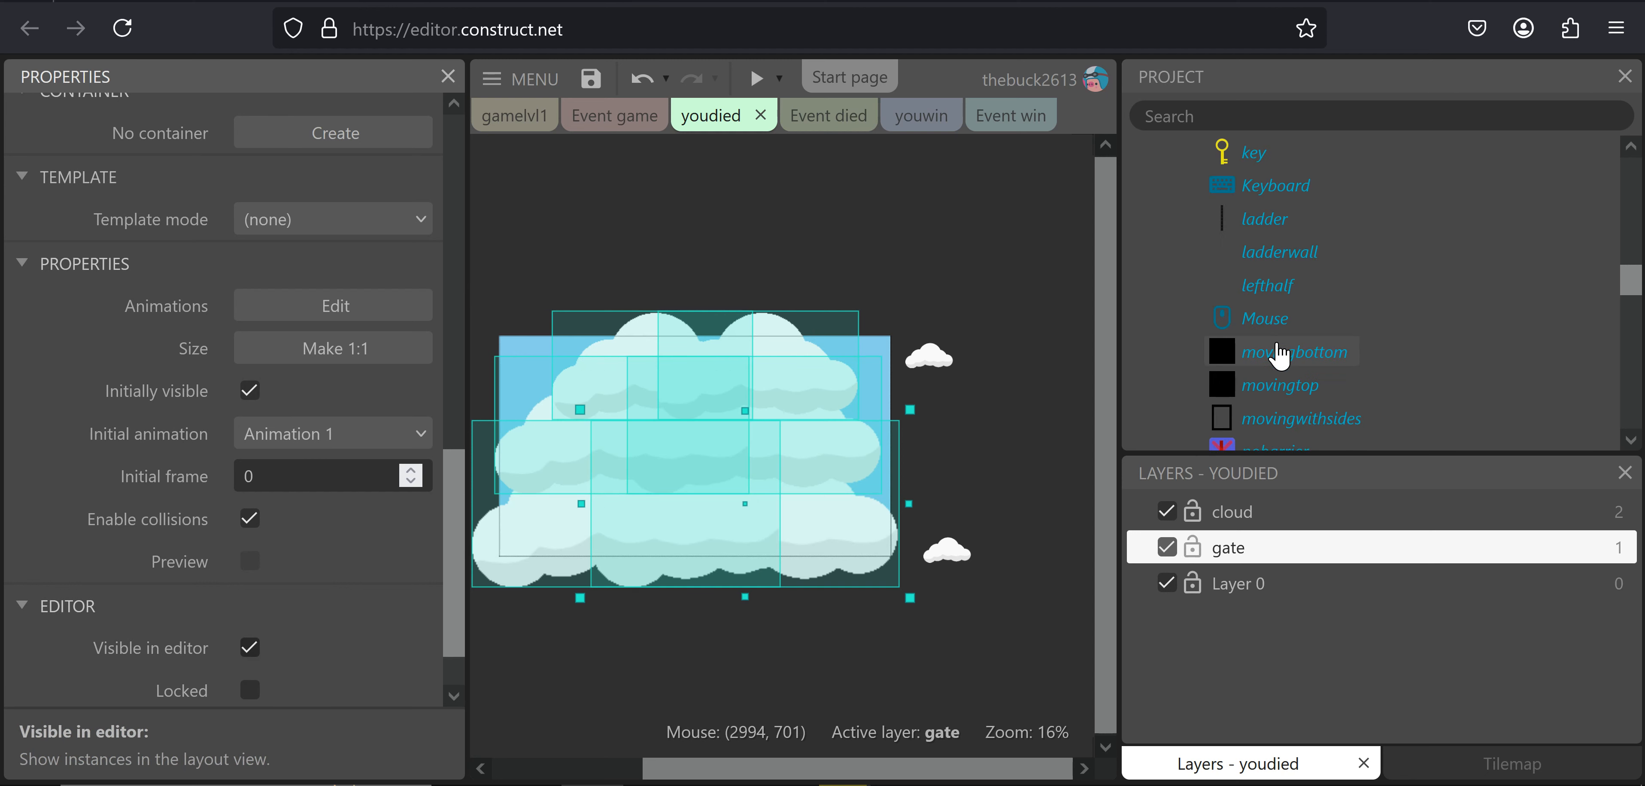
pyautogui.scroll(-3, 1268, 351)
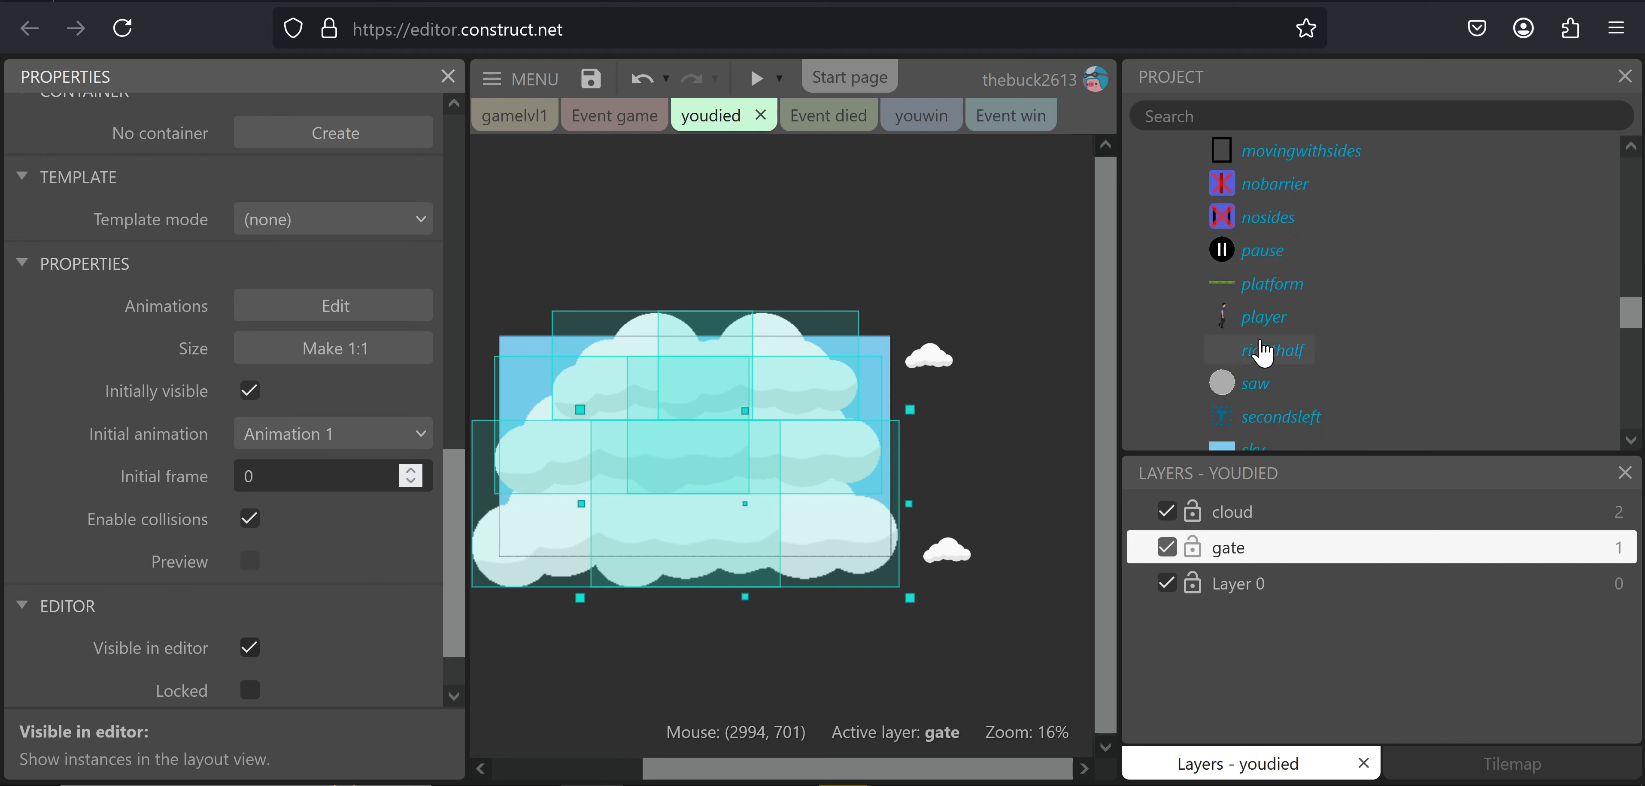
pyautogui.scroll(-3, 1264, 353)
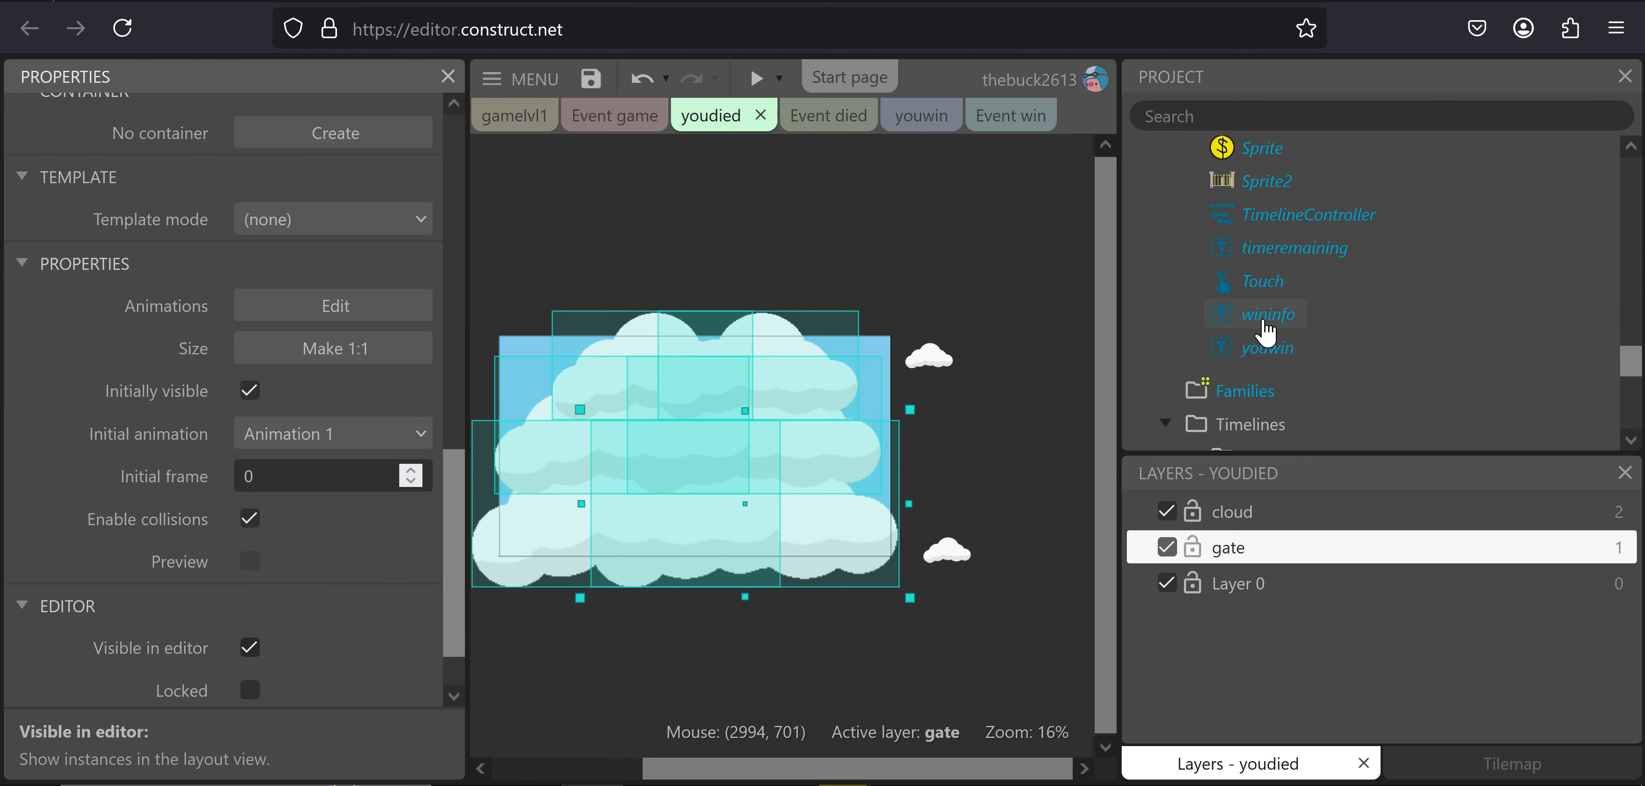
pyautogui.click(1262, 316)
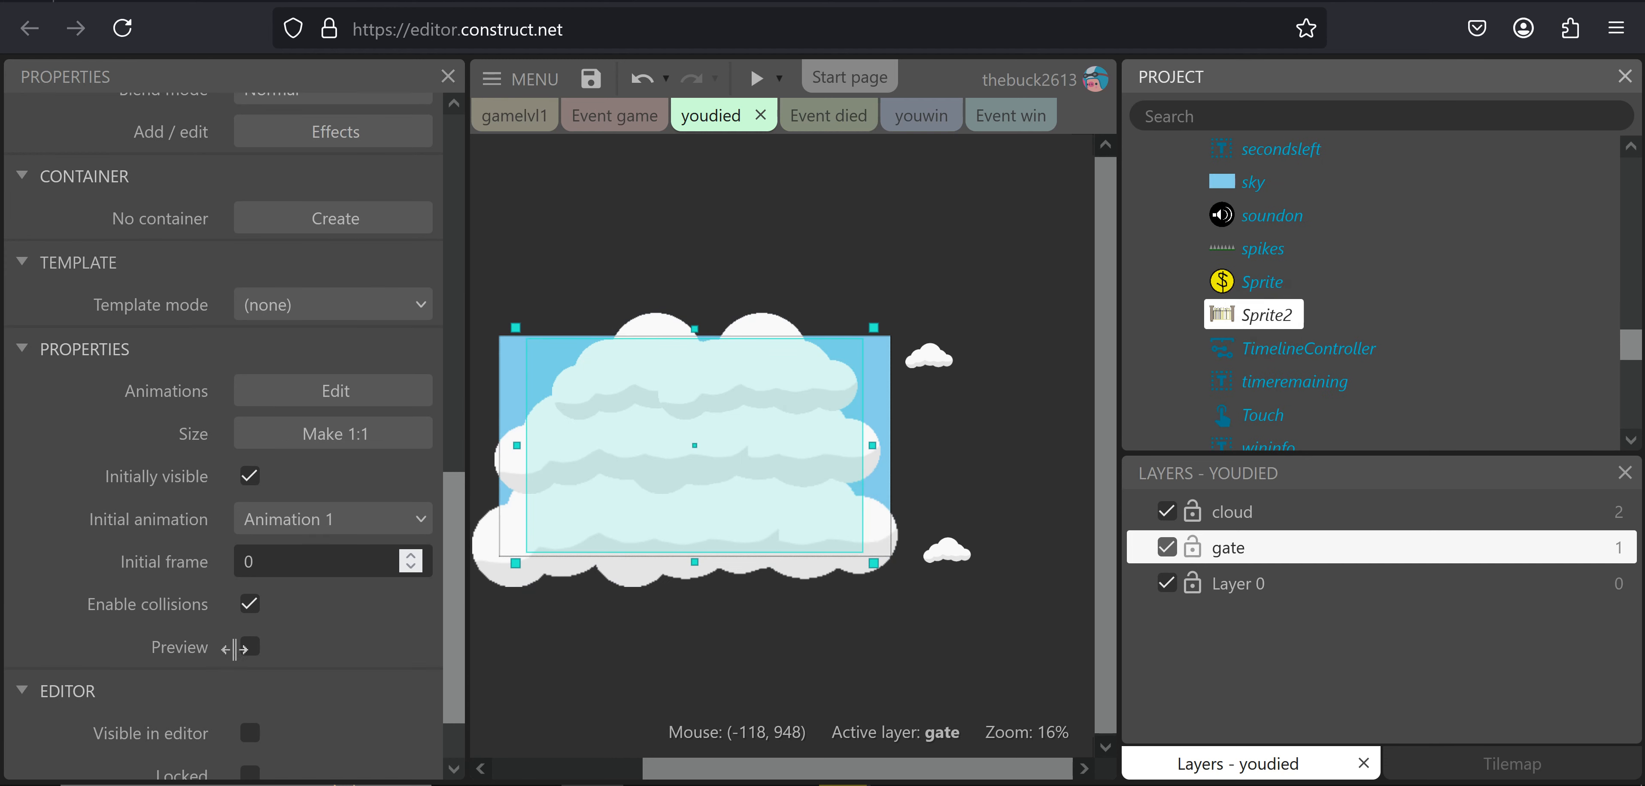
pyautogui.scroll(-1, 255, 638)
pyautogui.click(250, 648)
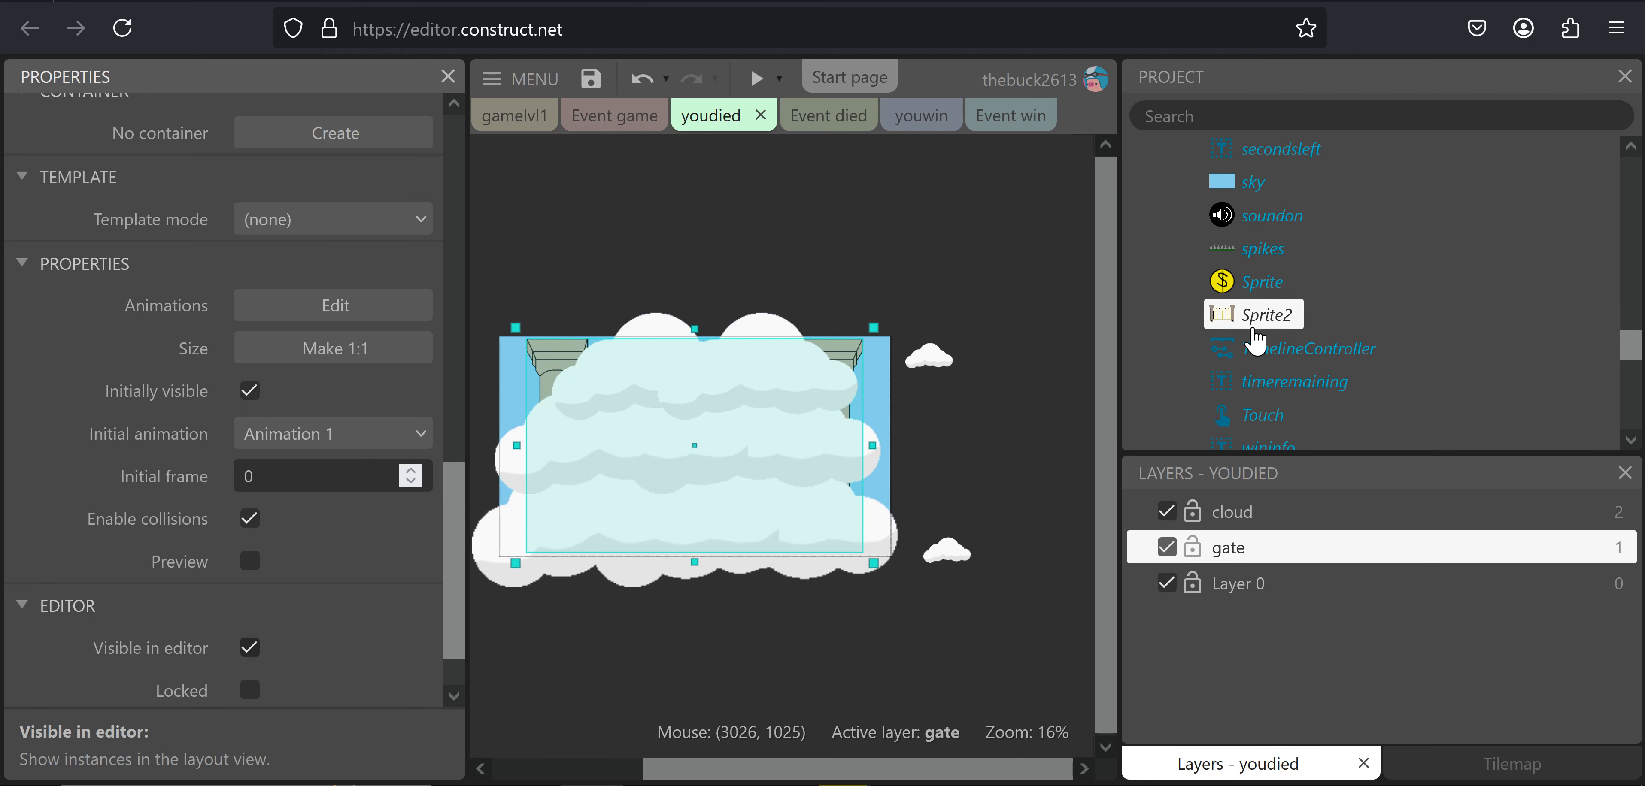
# Preview the youdied layout to check the clouds, gate and Retry button, and close the preview
pyautogui.scroll(5, 1255, 341)
pyautogui.click(1037, 255)
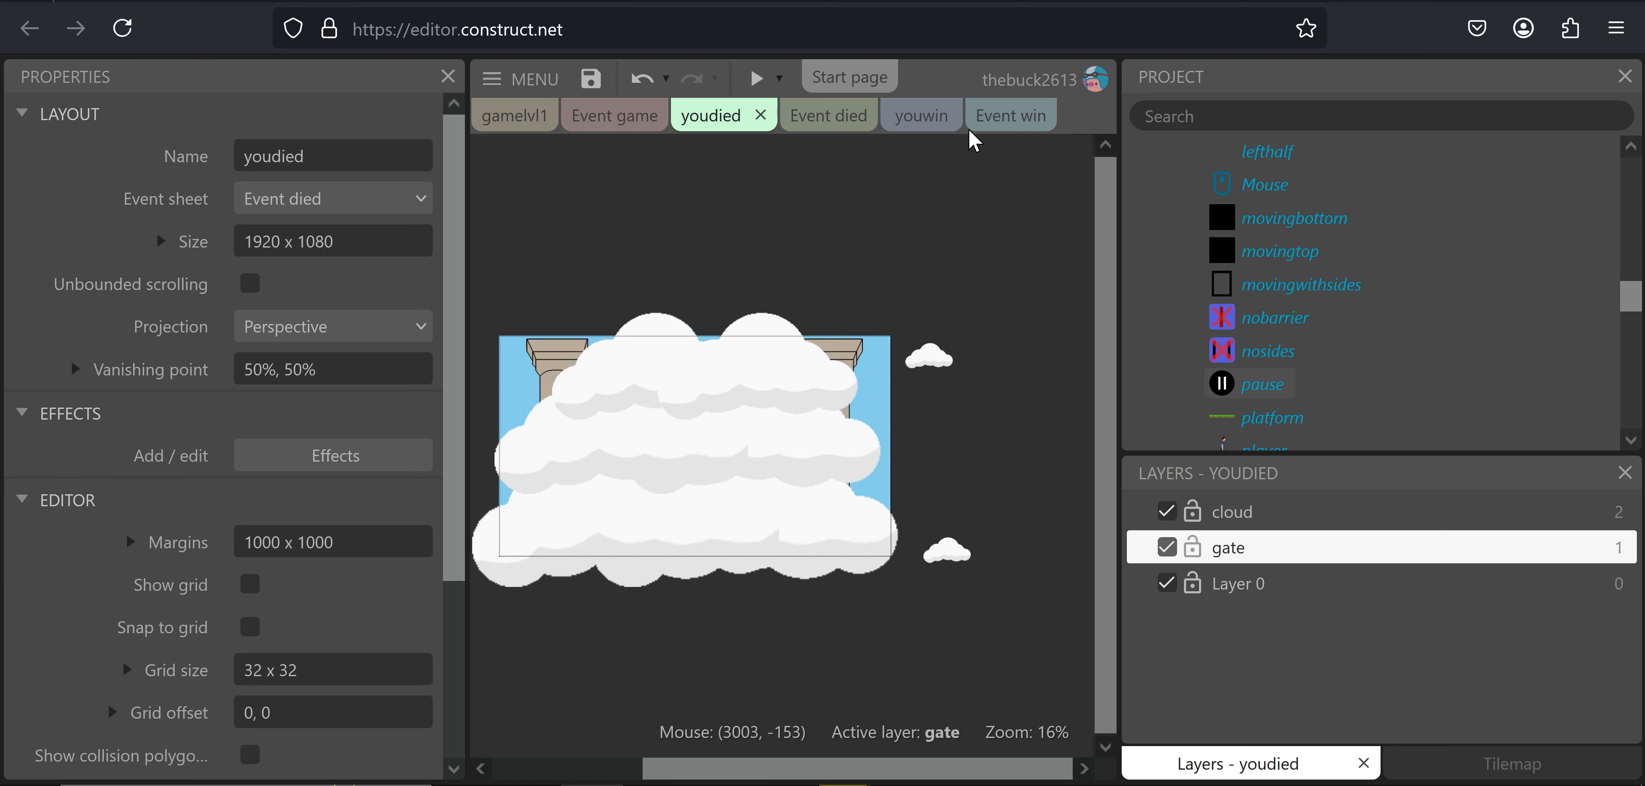
pyautogui.click(756, 78)
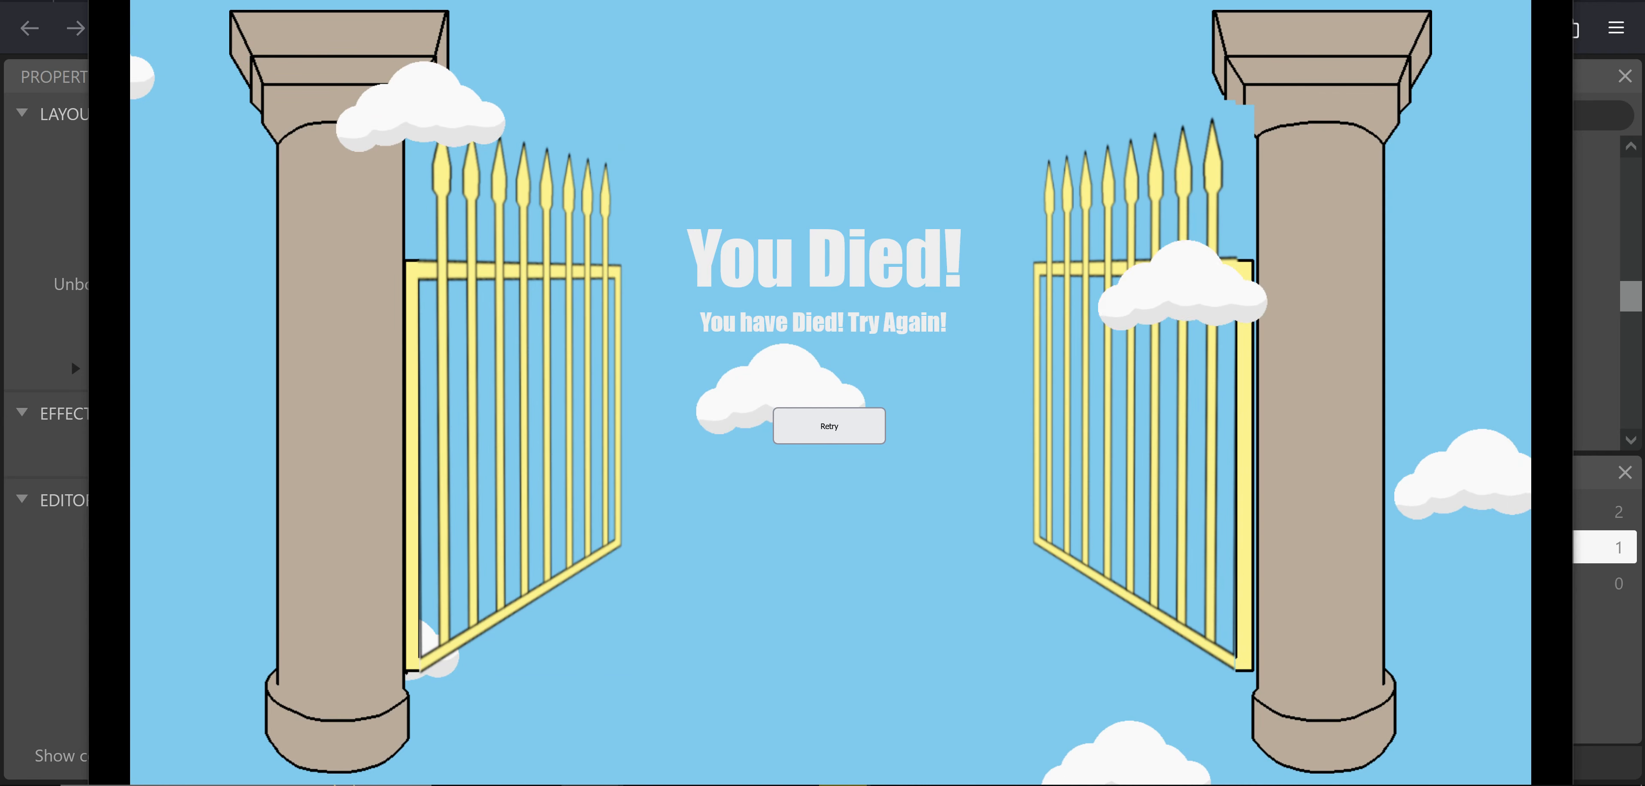
pyautogui.click(1547, 2)
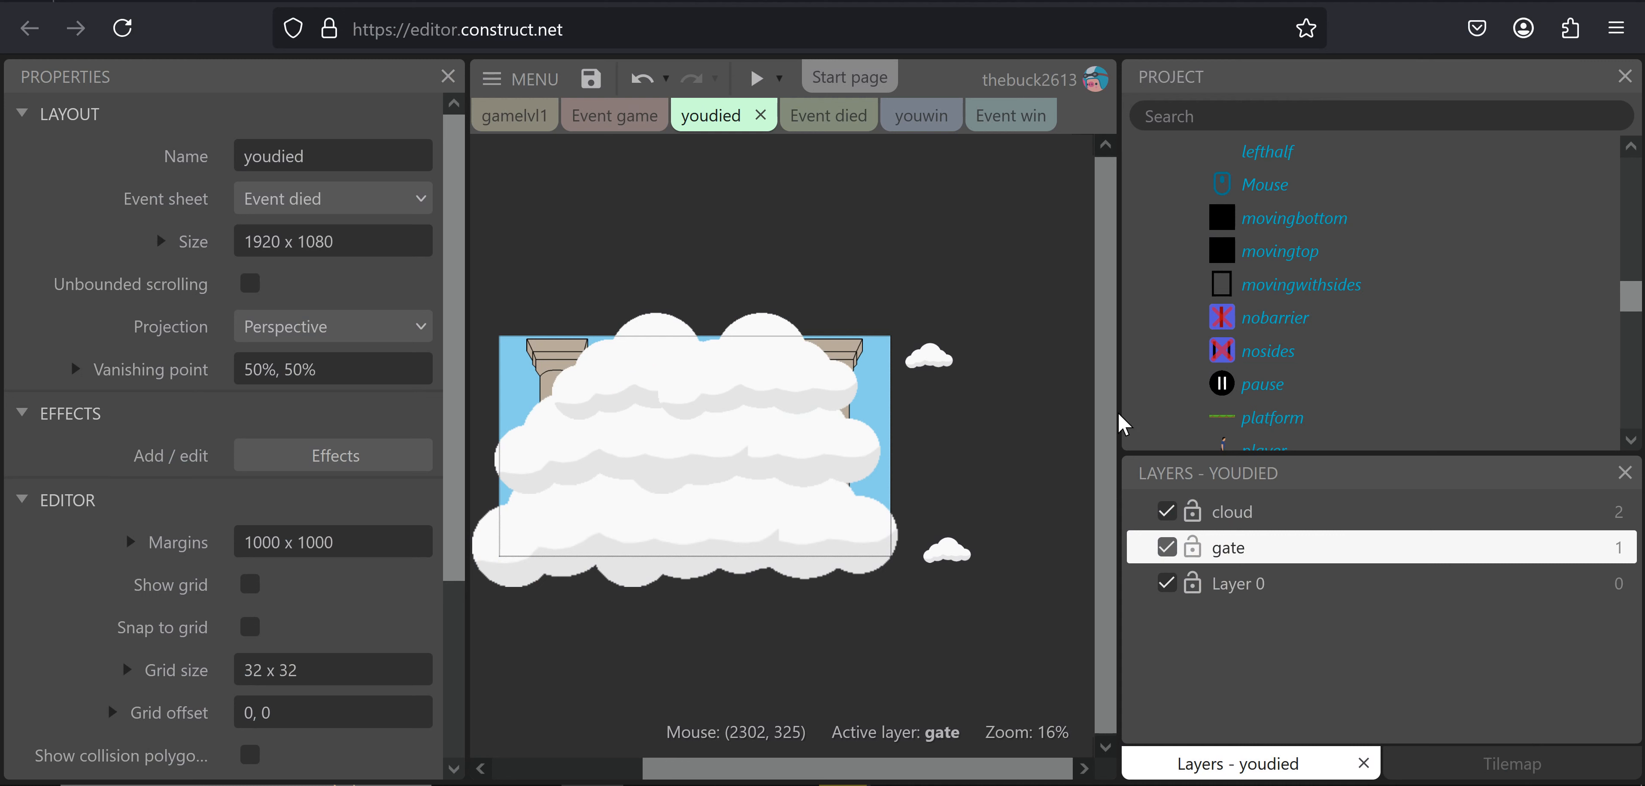
# Hide all deathcloud instances of the youdied layout in the editor
pyautogui.scroll(-2, 1306, 309)
pyautogui.scroll(6, 1306, 310)
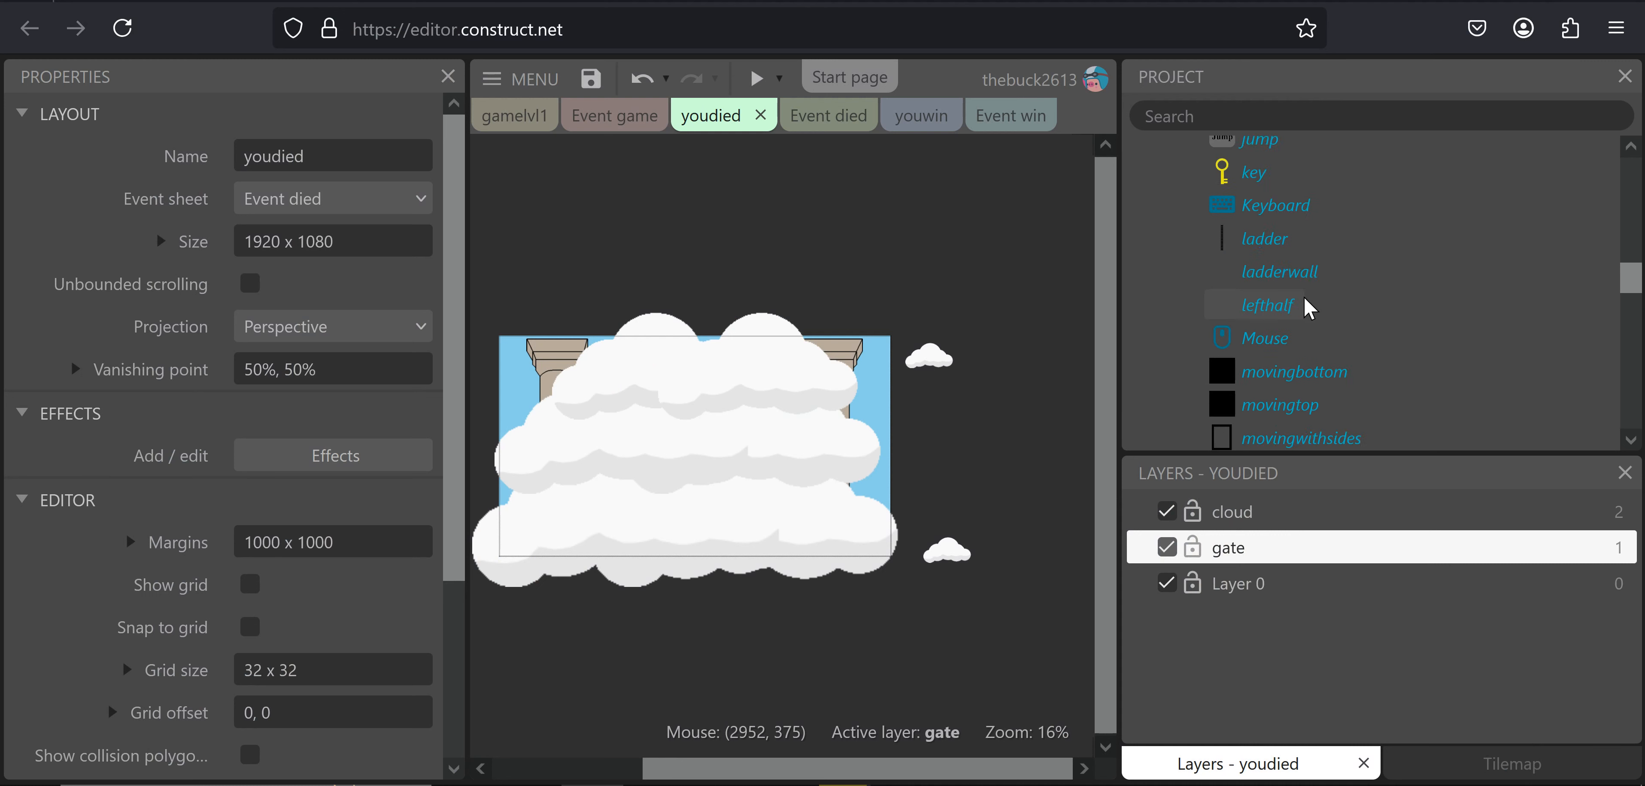
pyautogui.scroll(4, 1297, 311)
pyautogui.click(1262, 324)
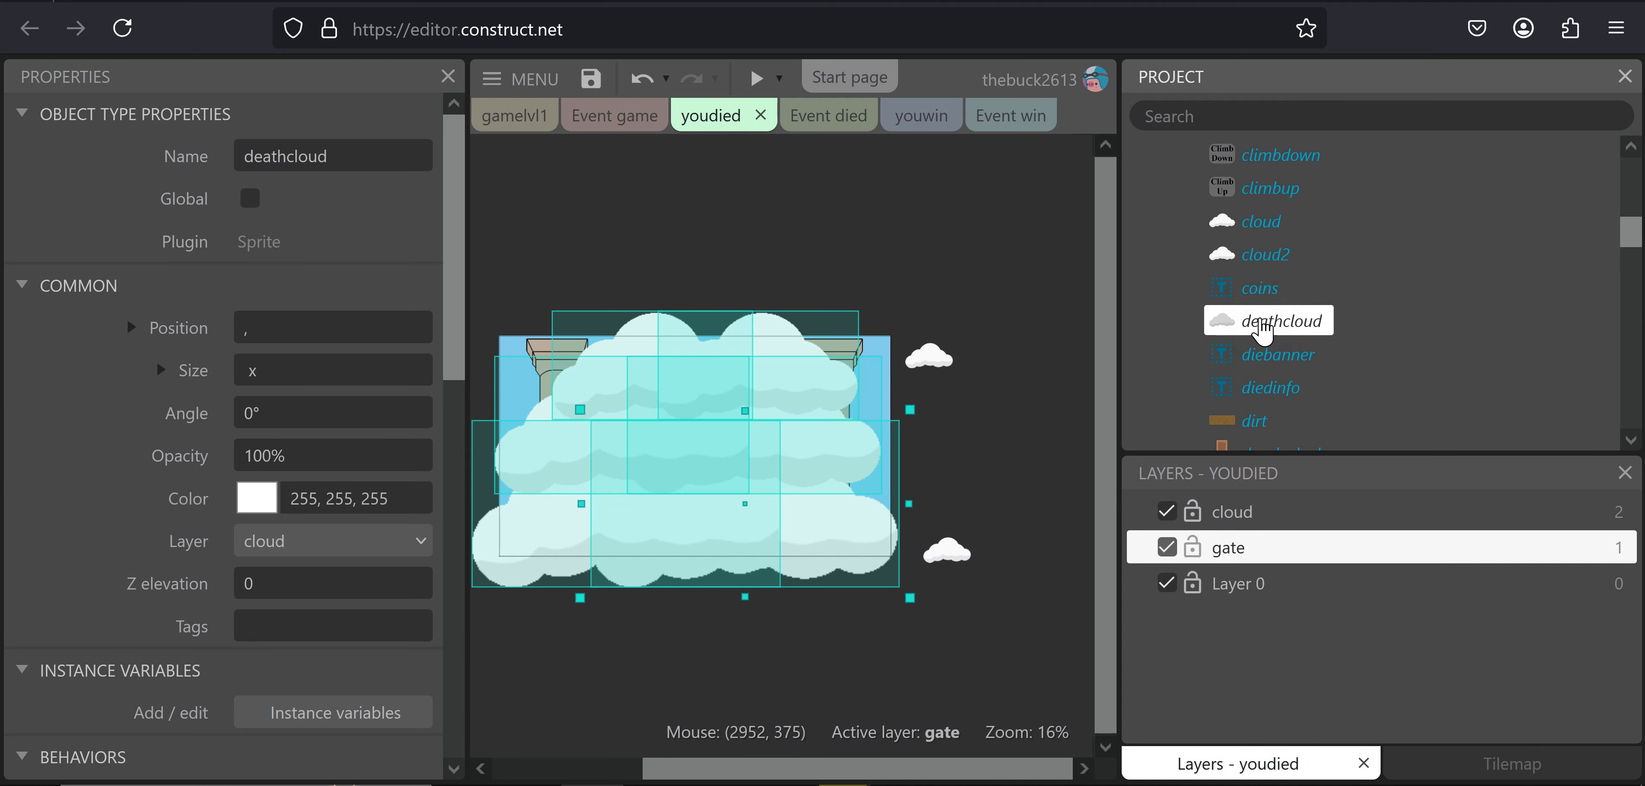
pyautogui.rightClick(1261, 326)
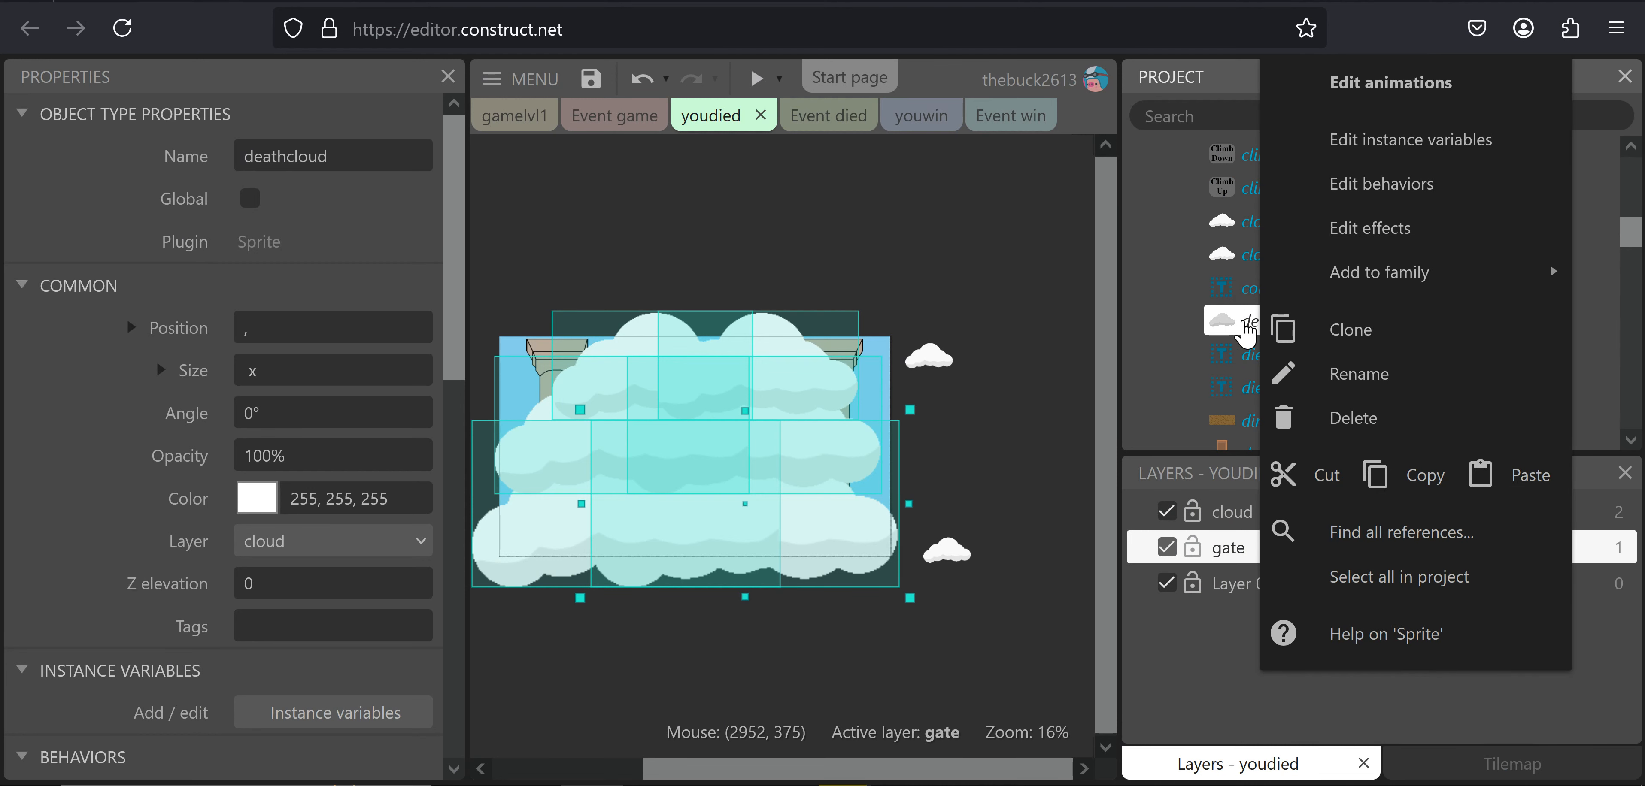
pyautogui.click(1238, 335)
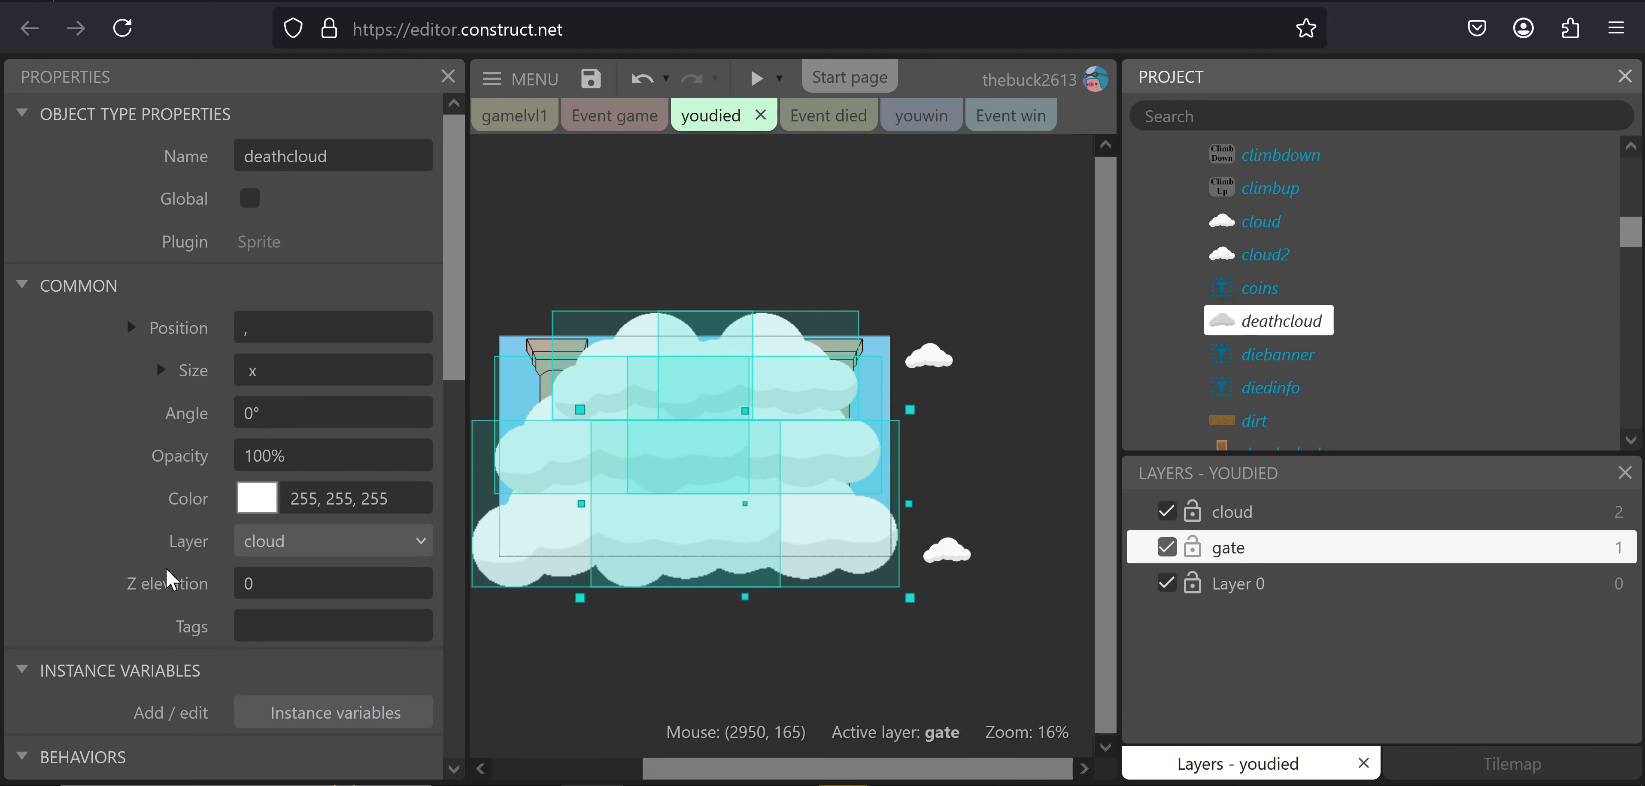
pyautogui.scroll(-10, 227, 507)
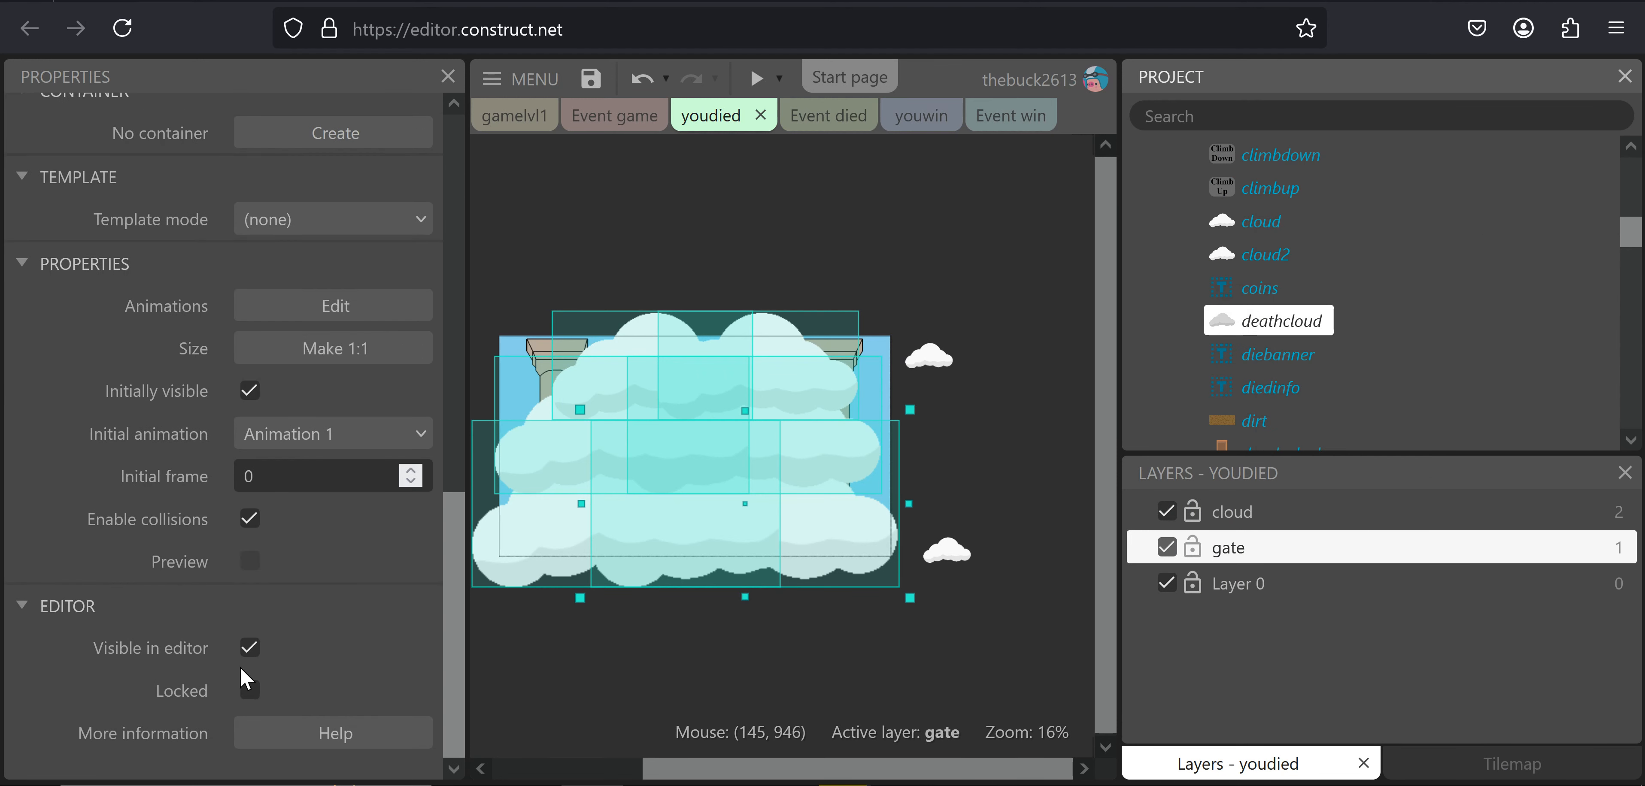
pyautogui.click(248, 652)
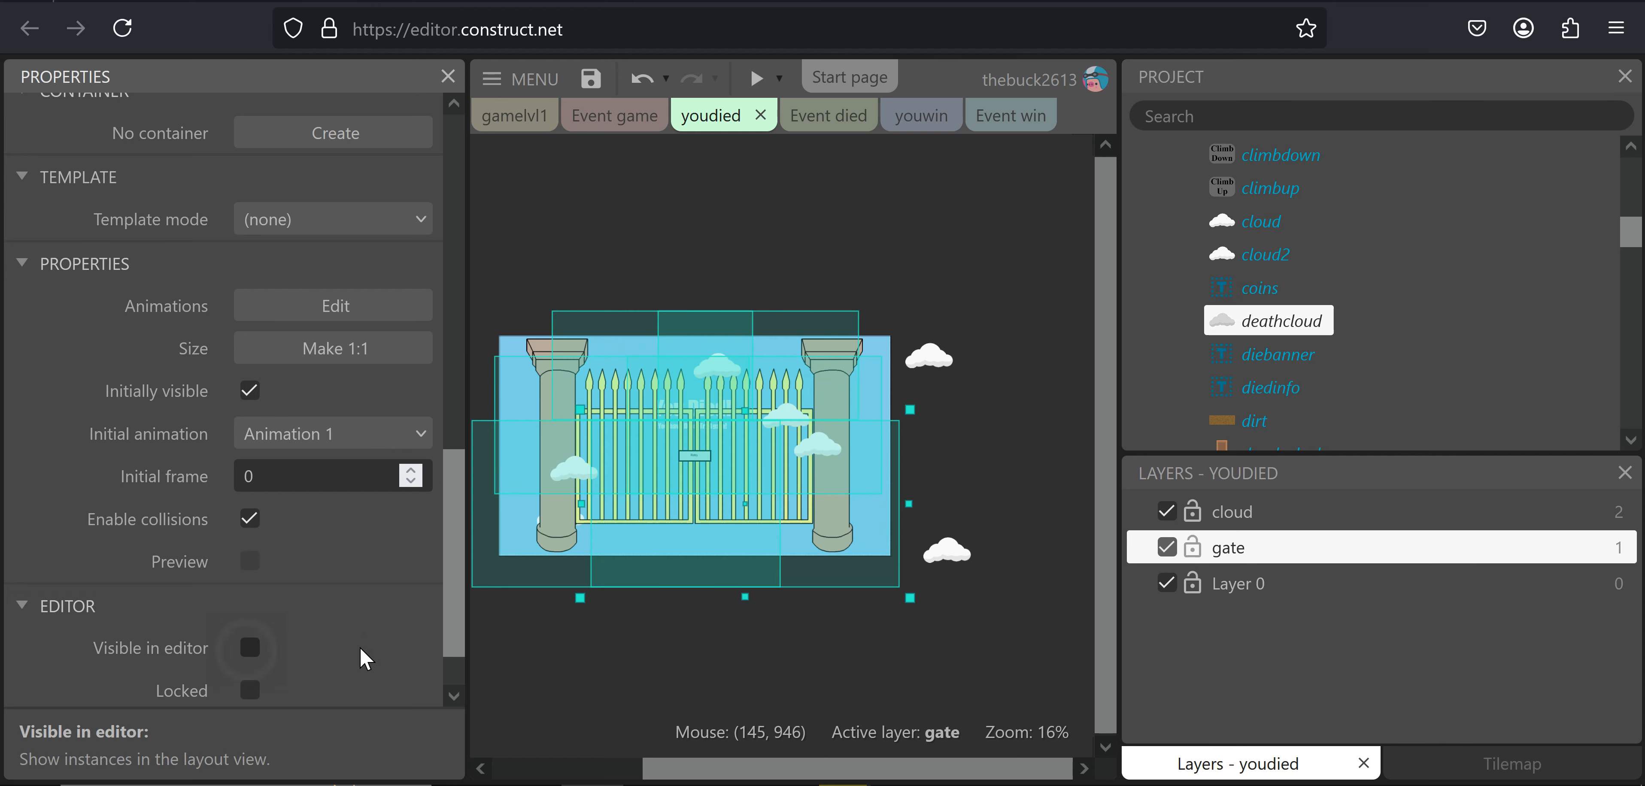
# Lock the selected deathcloud instances and the gate sprite on the layout
pyautogui.rightClick(639, 668)
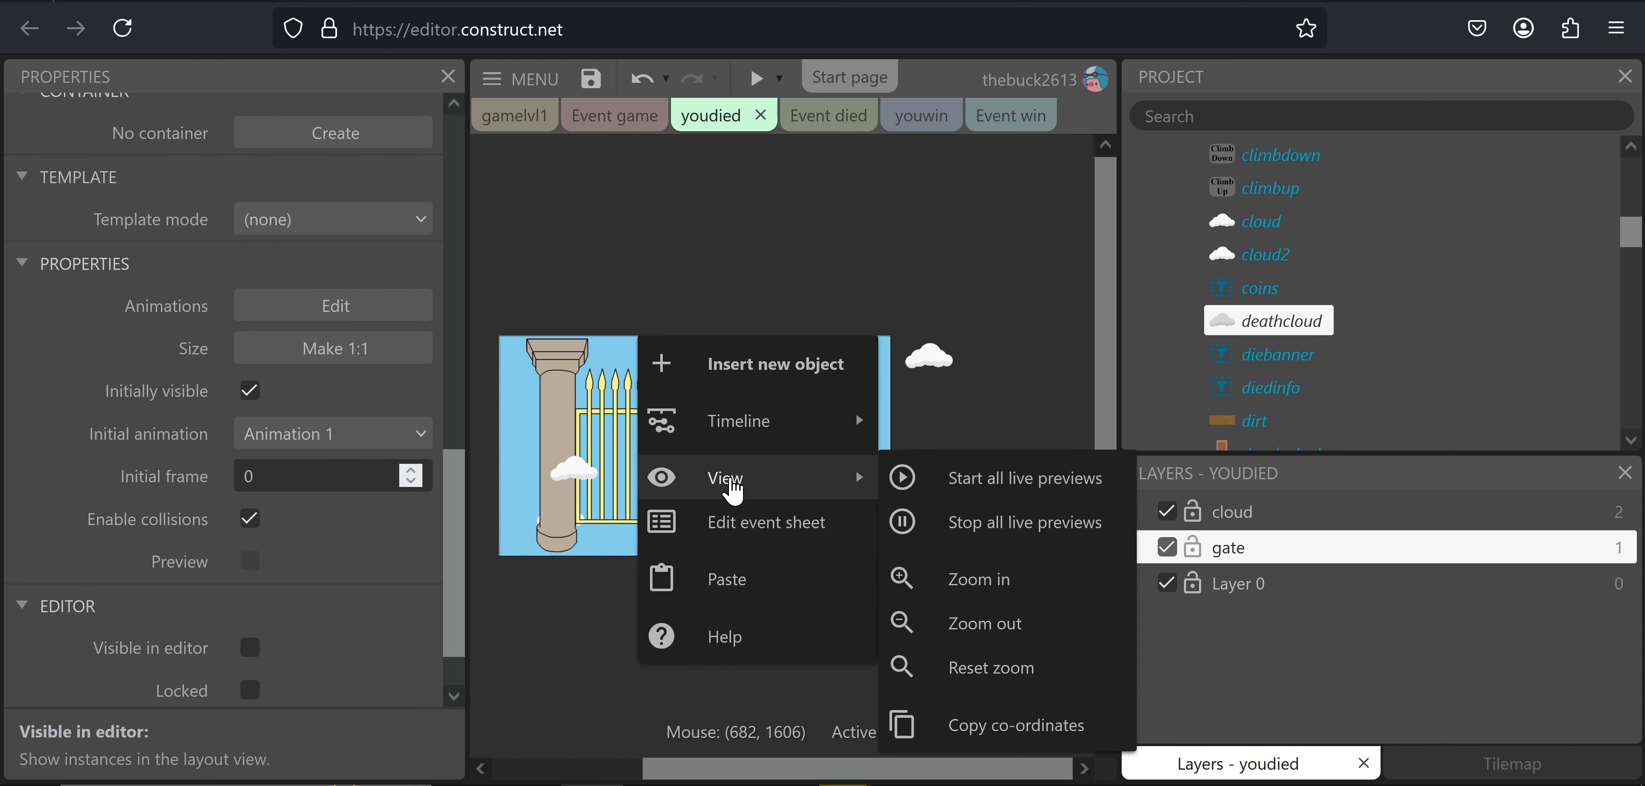
pyautogui.click(1252, 330)
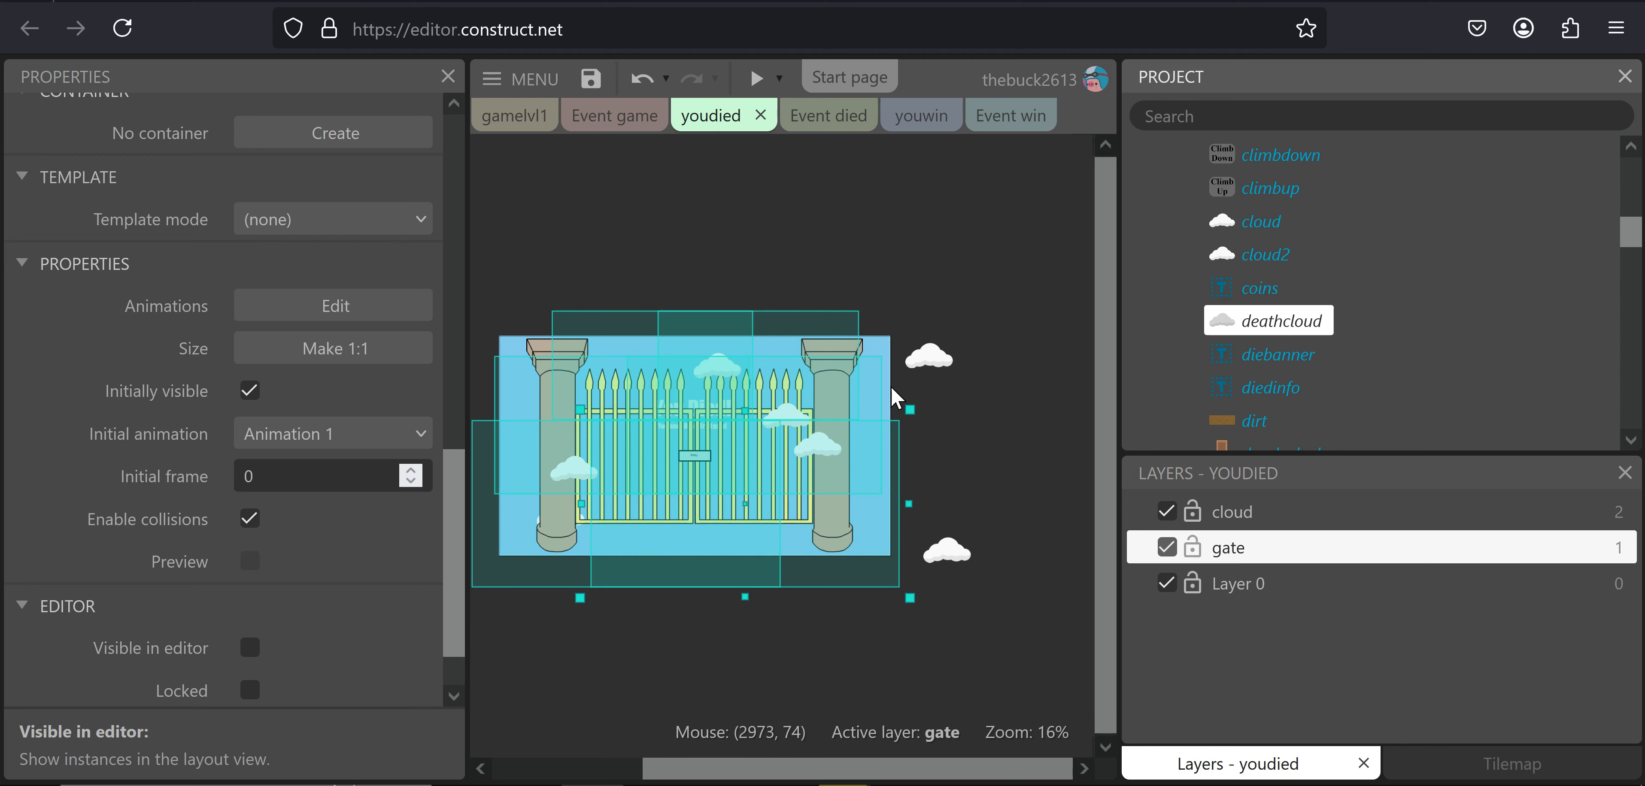
pyautogui.rightClick(682, 448)
pyautogui.moveTo(999, 404)
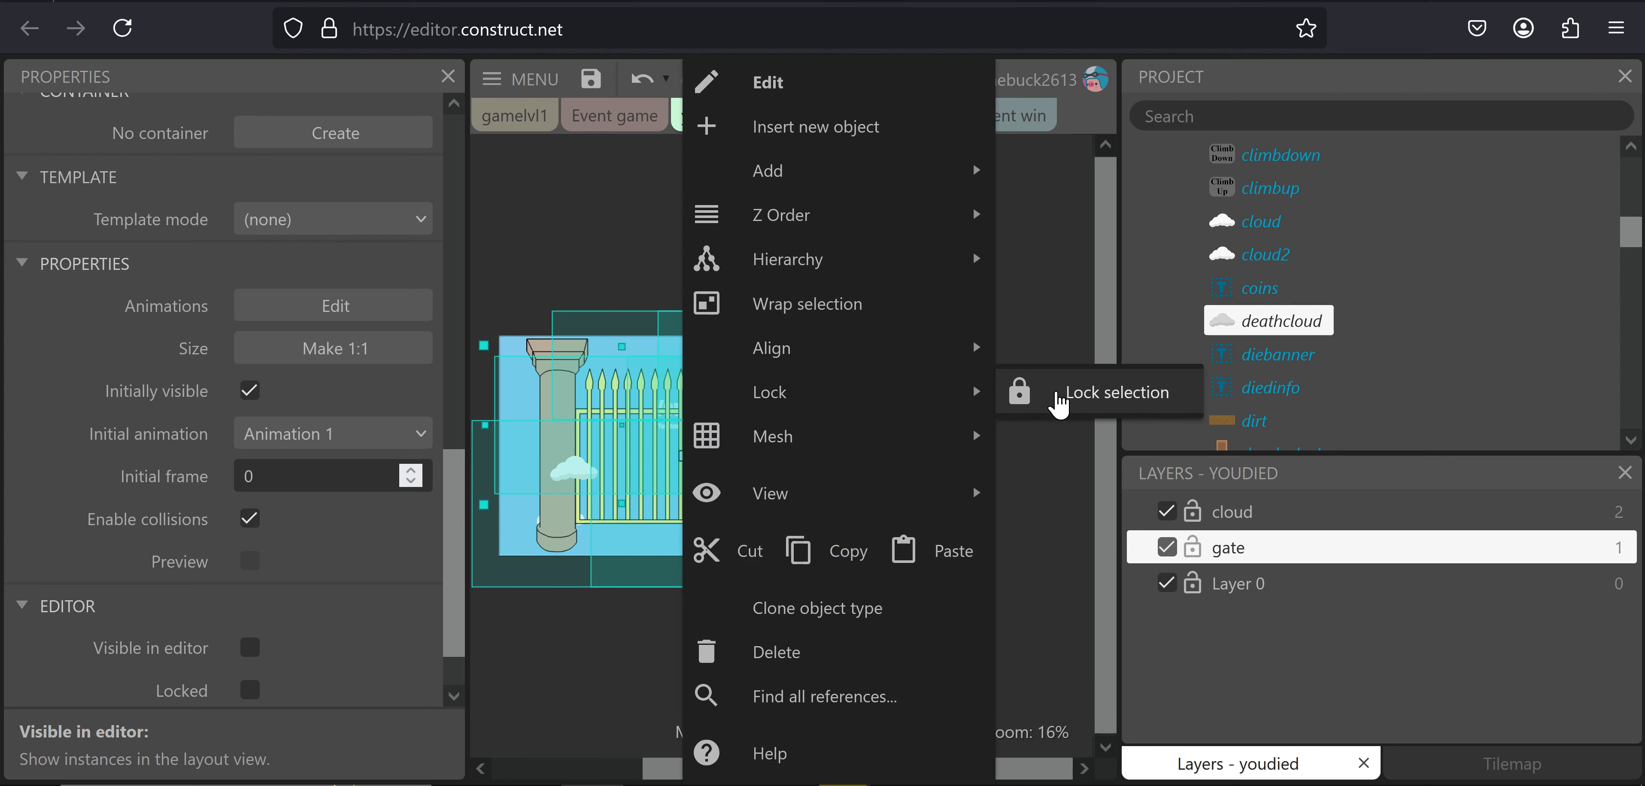
pyautogui.click(1058, 395)
pyautogui.click(834, 382)
pyautogui.rightClick(836, 383)
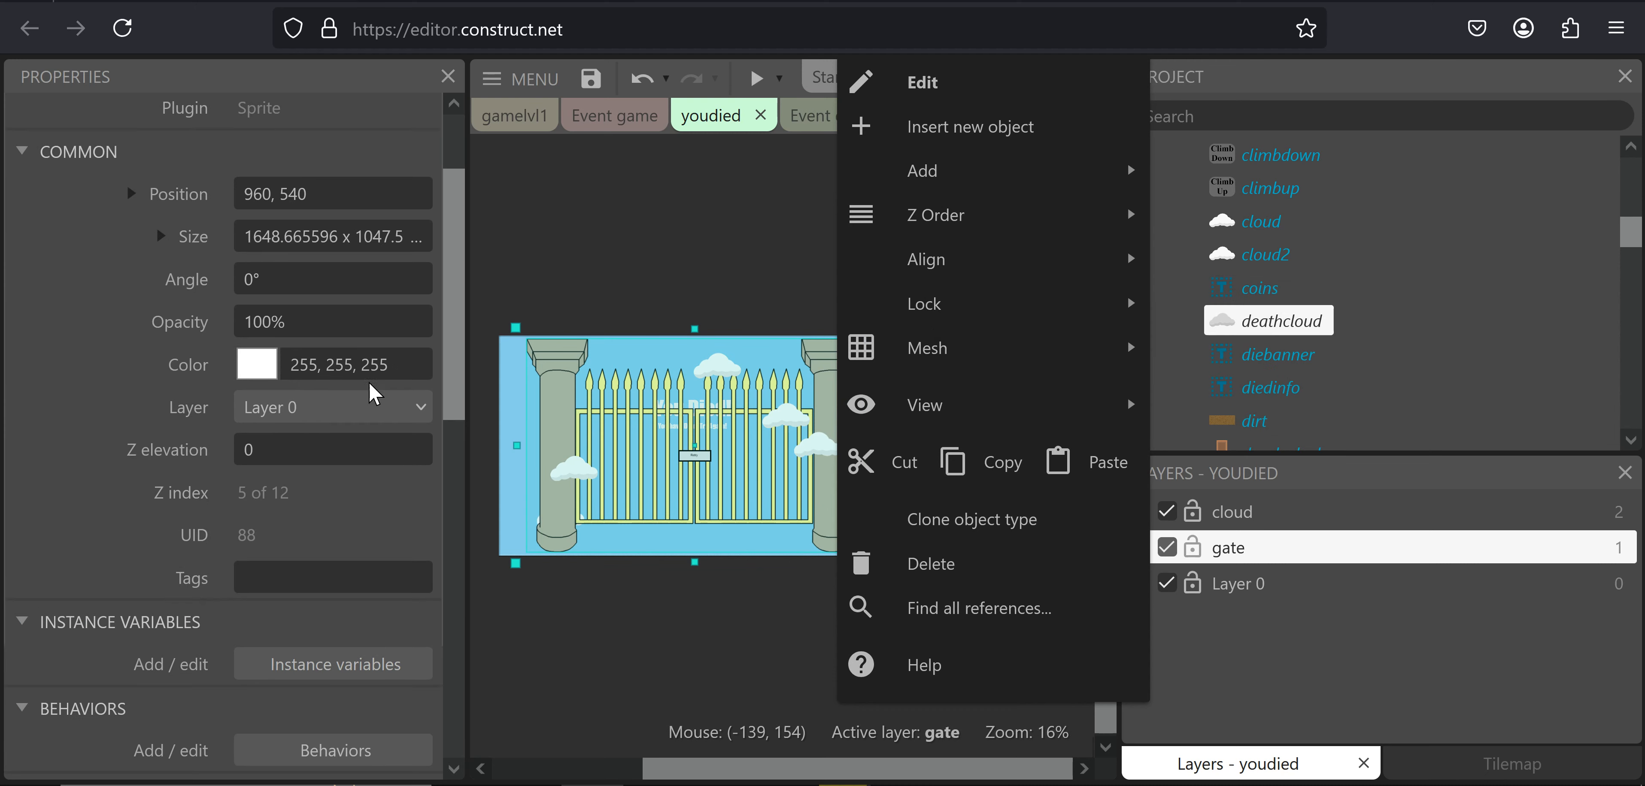
pyautogui.click(1277, 305)
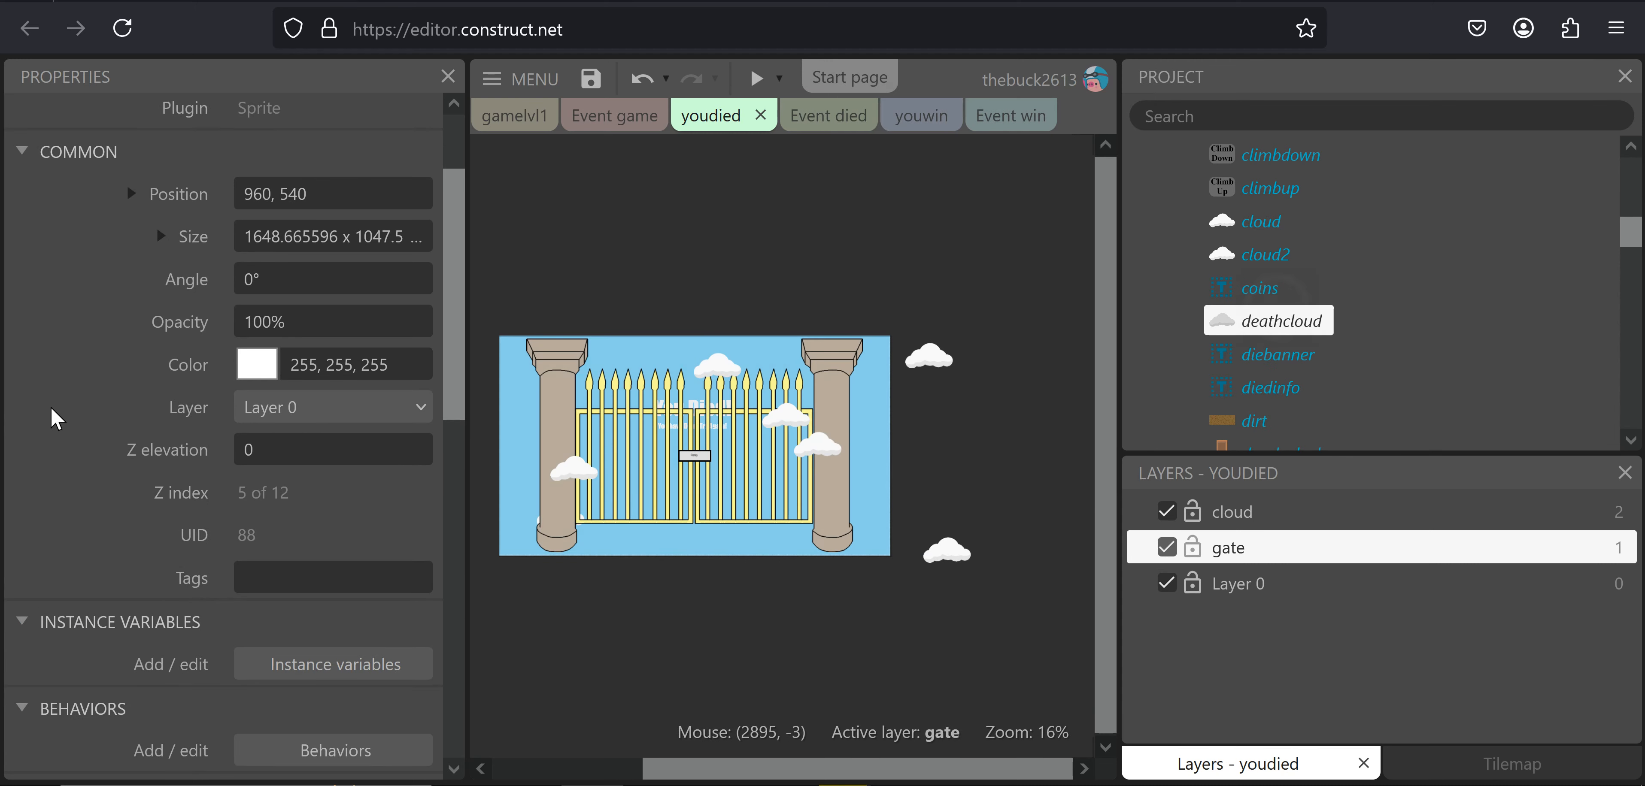
# Hide the gate sprite in the editor while keeping it initially visible at runtime
pyautogui.scroll(-10, 240, 501)
pyautogui.click(250, 555)
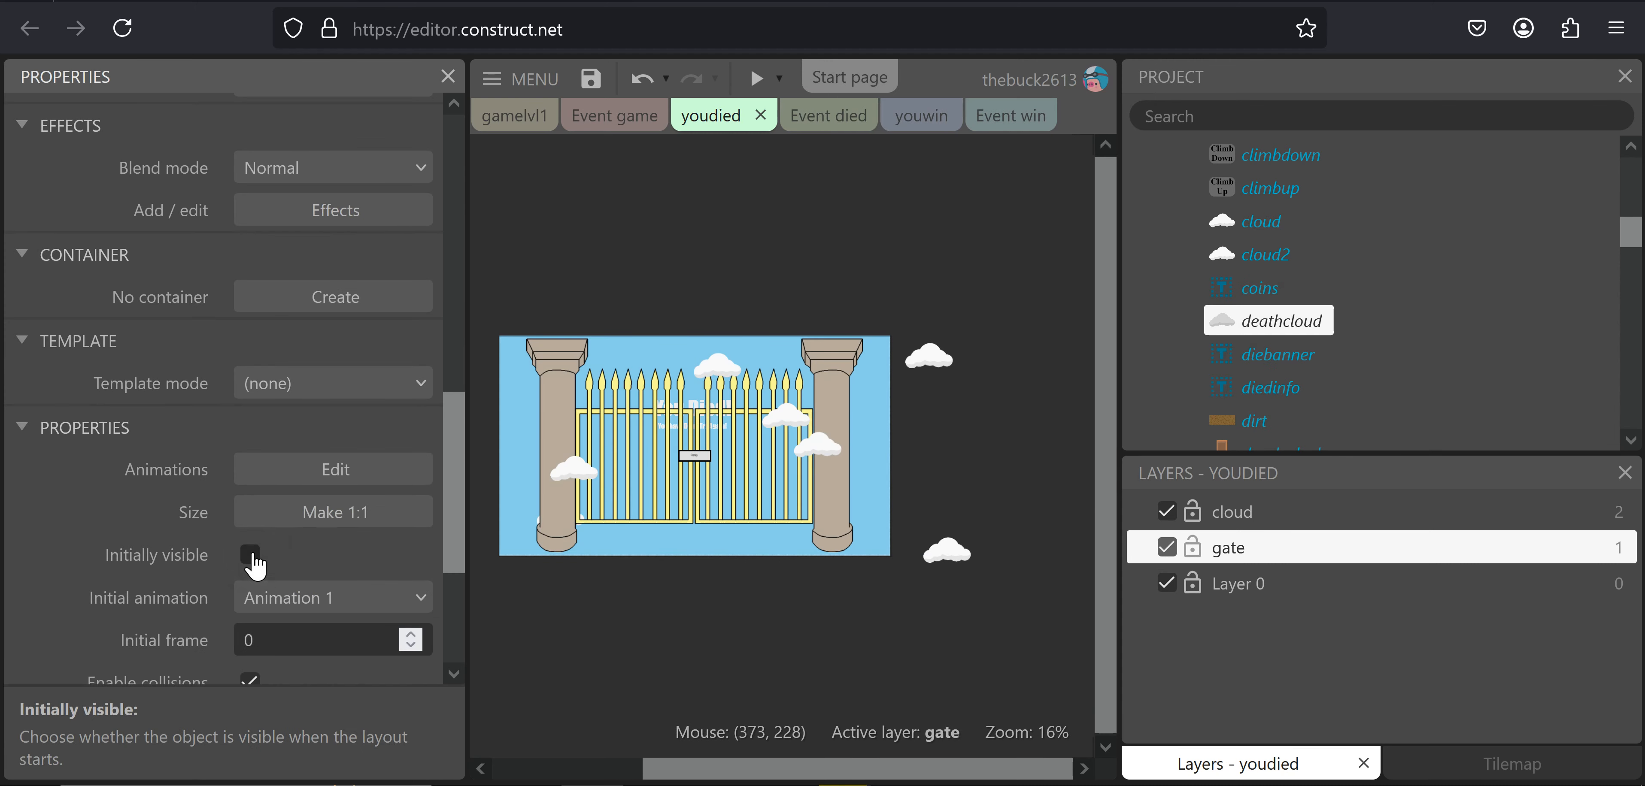
pyautogui.click(252, 555)
pyautogui.scroll(2, 258, 546)
pyautogui.scroll(-5, 259, 542)
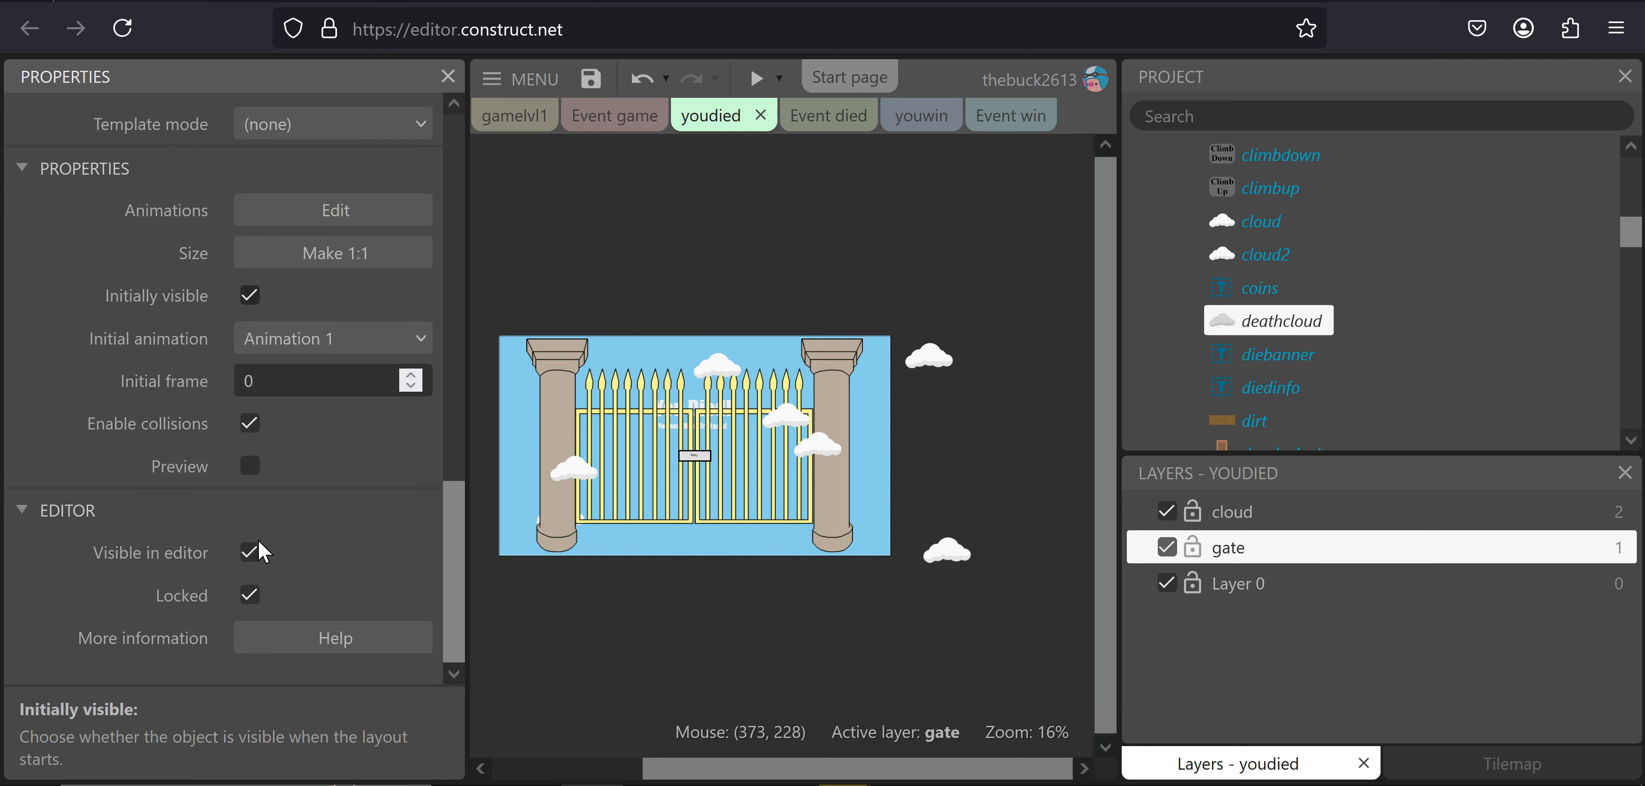
pyautogui.scroll(1, 247, 516)
pyautogui.click(250, 574)
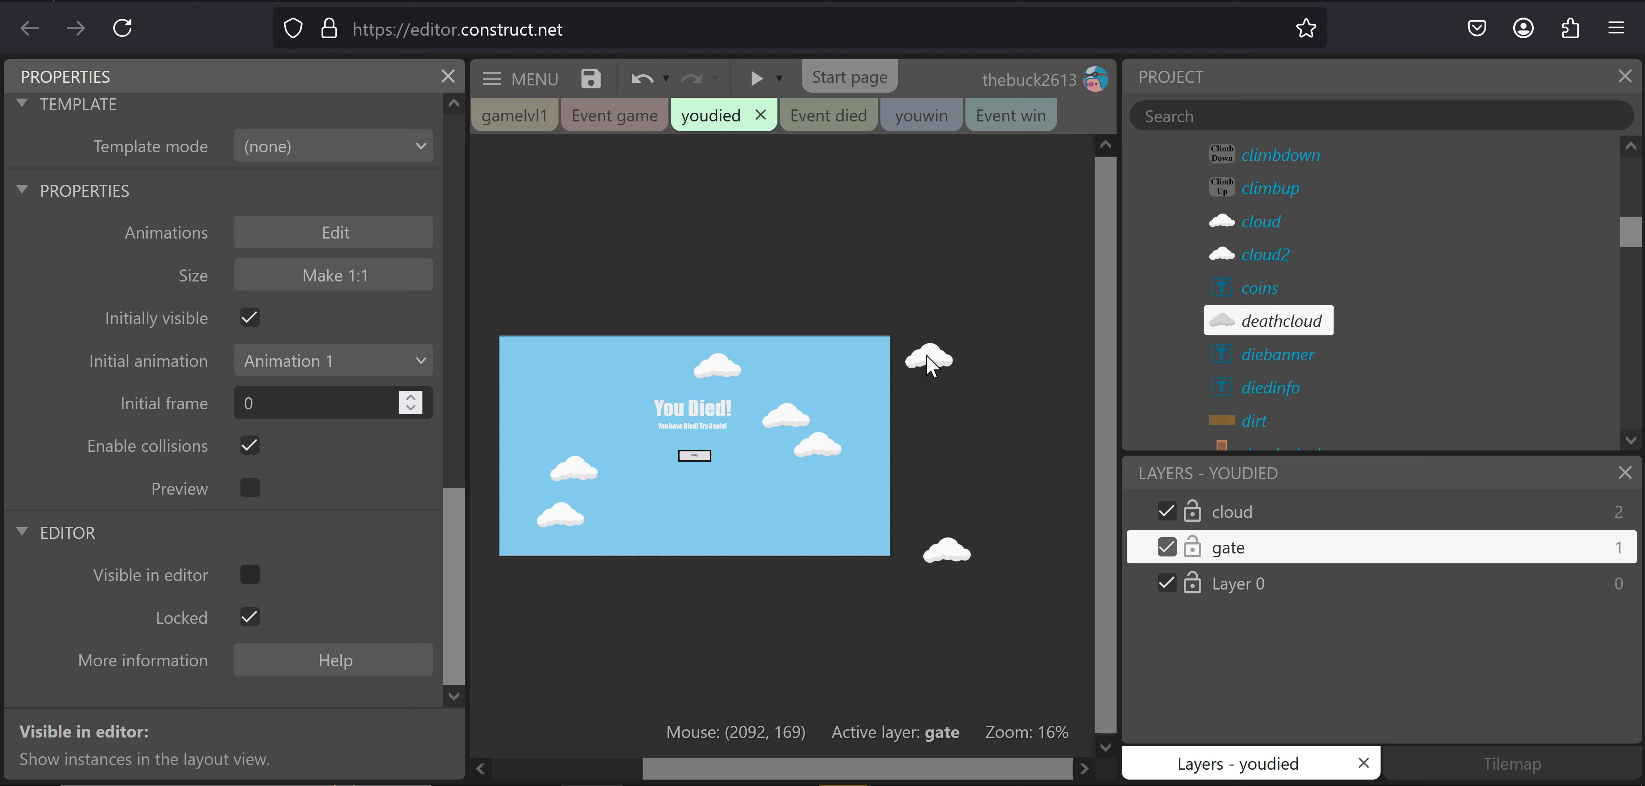
# Select all seven small cloud sprites in and beside the layout and send them to the bottom of Layer 0
pyautogui.click(929, 356)
pyautogui.keyDown('shift'); pyautogui.click(946, 549); pyautogui.keyUp('shift')
pyautogui.keyDown('shift'); pyautogui.click(818, 446); pyautogui.keyUp('shift')
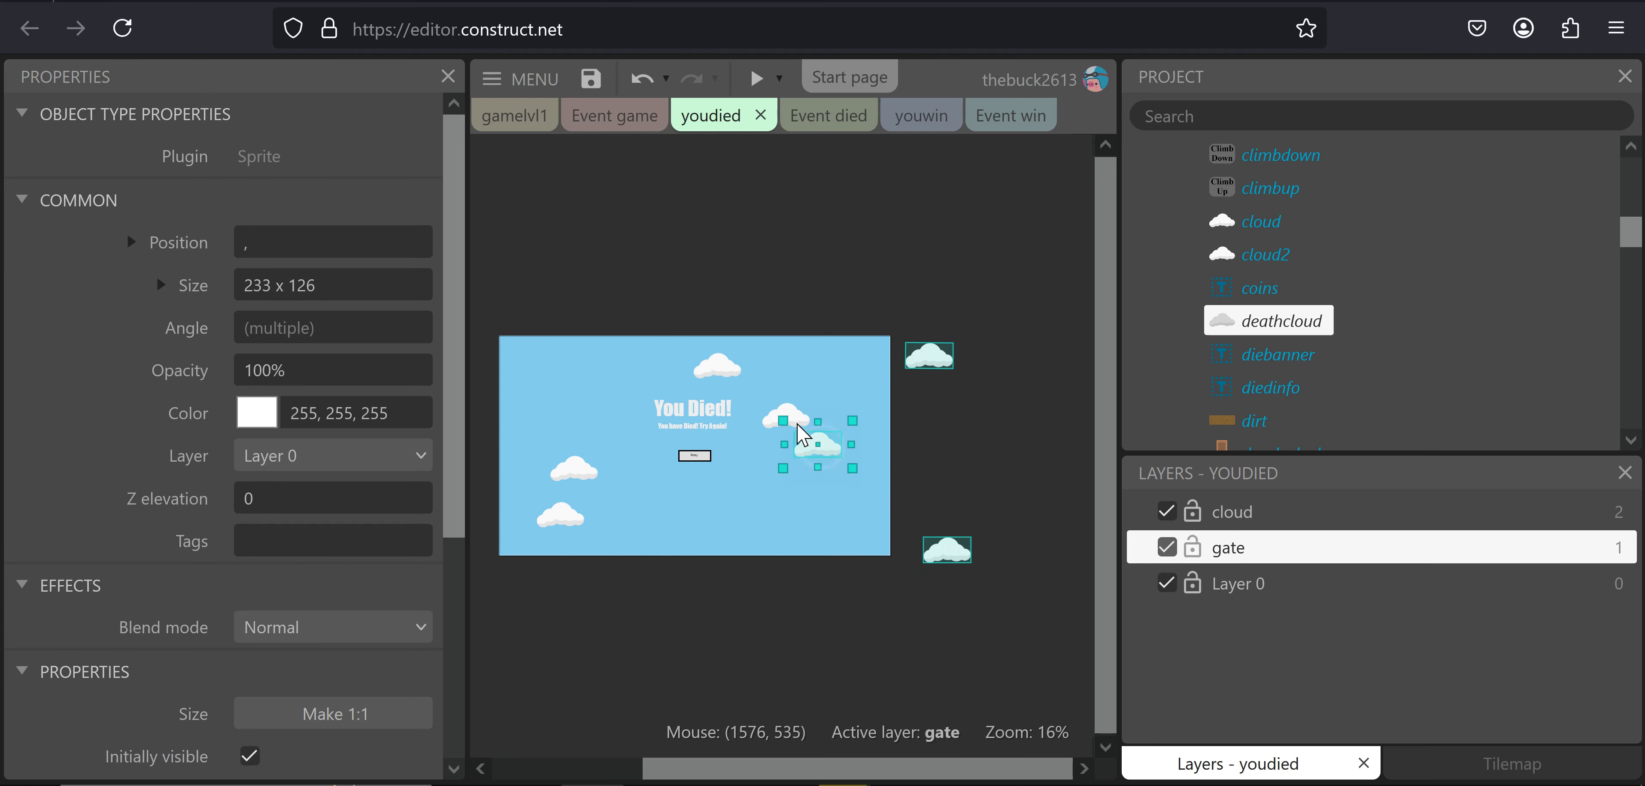
pyautogui.moveTo(781, 413); pyautogui.dragTo(788, 409)
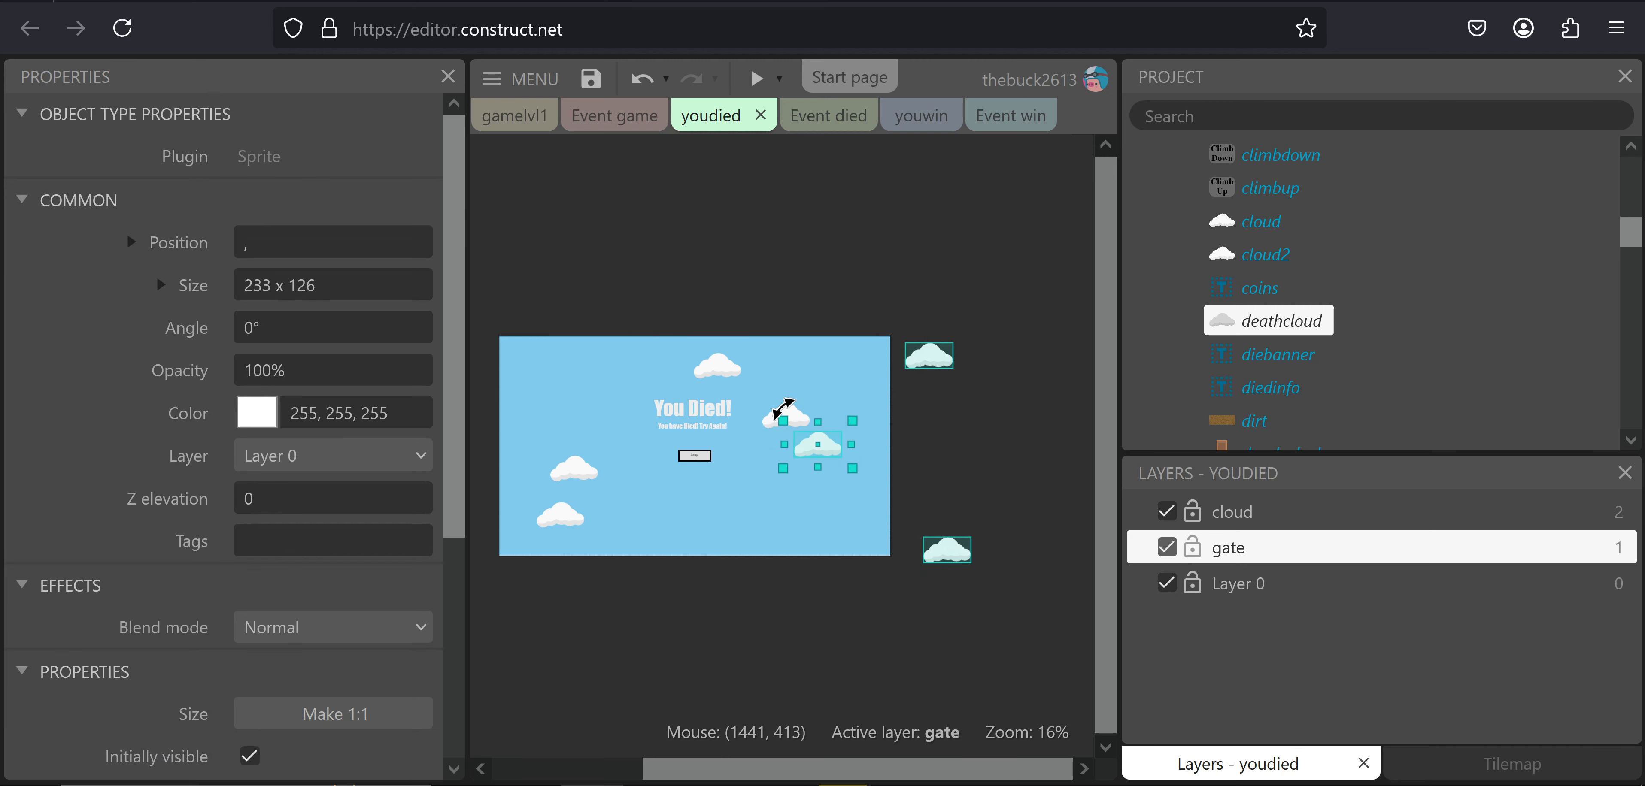
pyautogui.keyDown('shift'); pyautogui.click(715, 367); pyautogui.keyUp('shift')
pyautogui.keyDown('shift'); pyautogui.click(797, 418); pyautogui.keyUp('shift')
pyautogui.keyDown('shift'); pyautogui.click(586, 464); pyautogui.keyUp('shift')
pyautogui.keyDown('shift'); pyautogui.click(560, 515); pyautogui.keyUp('shift')
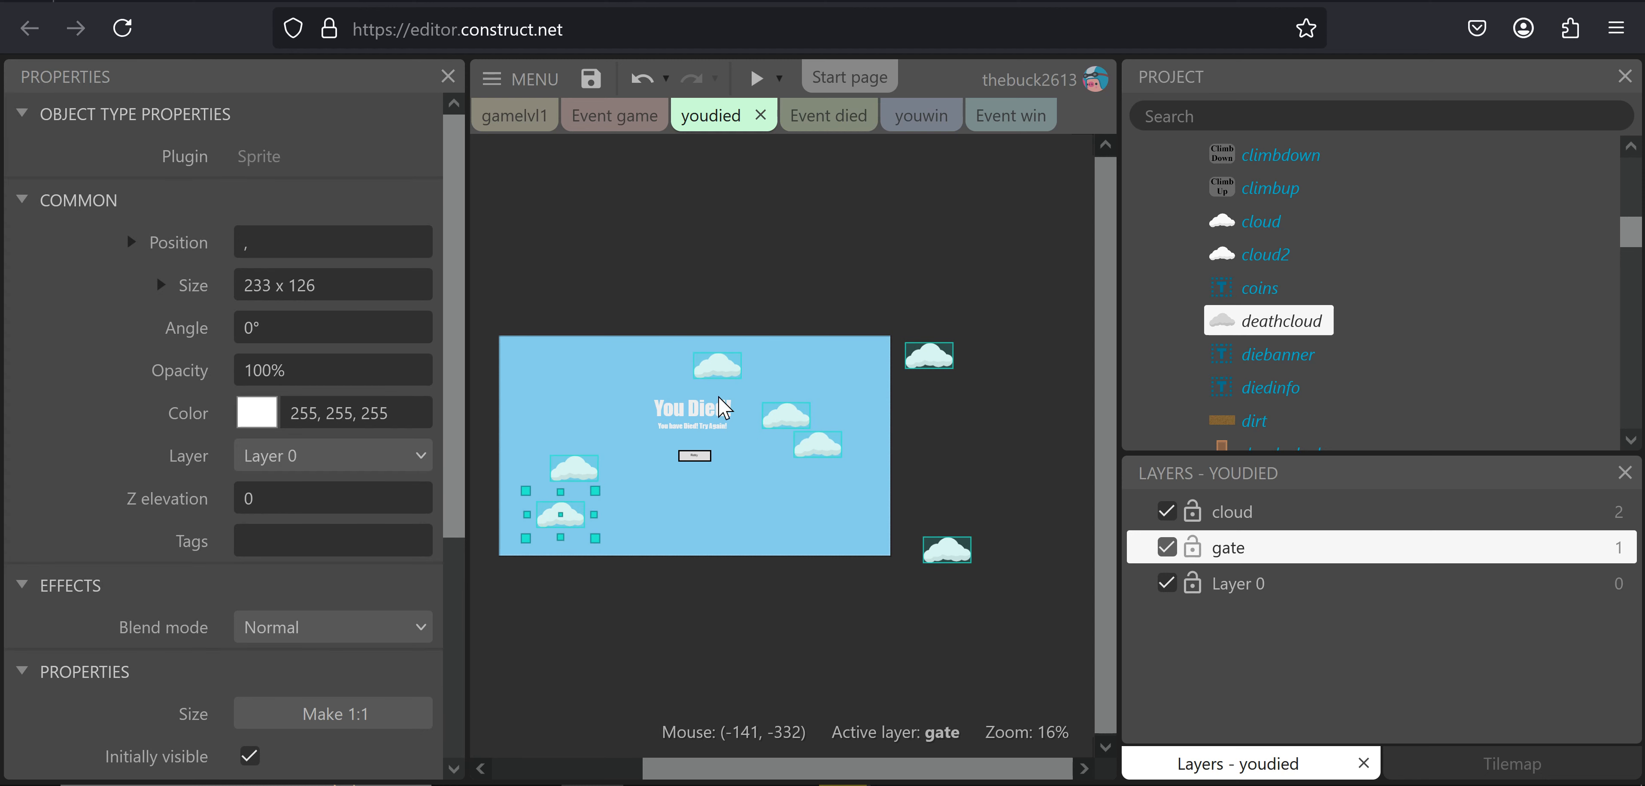
pyautogui.rightClick(920, 356)
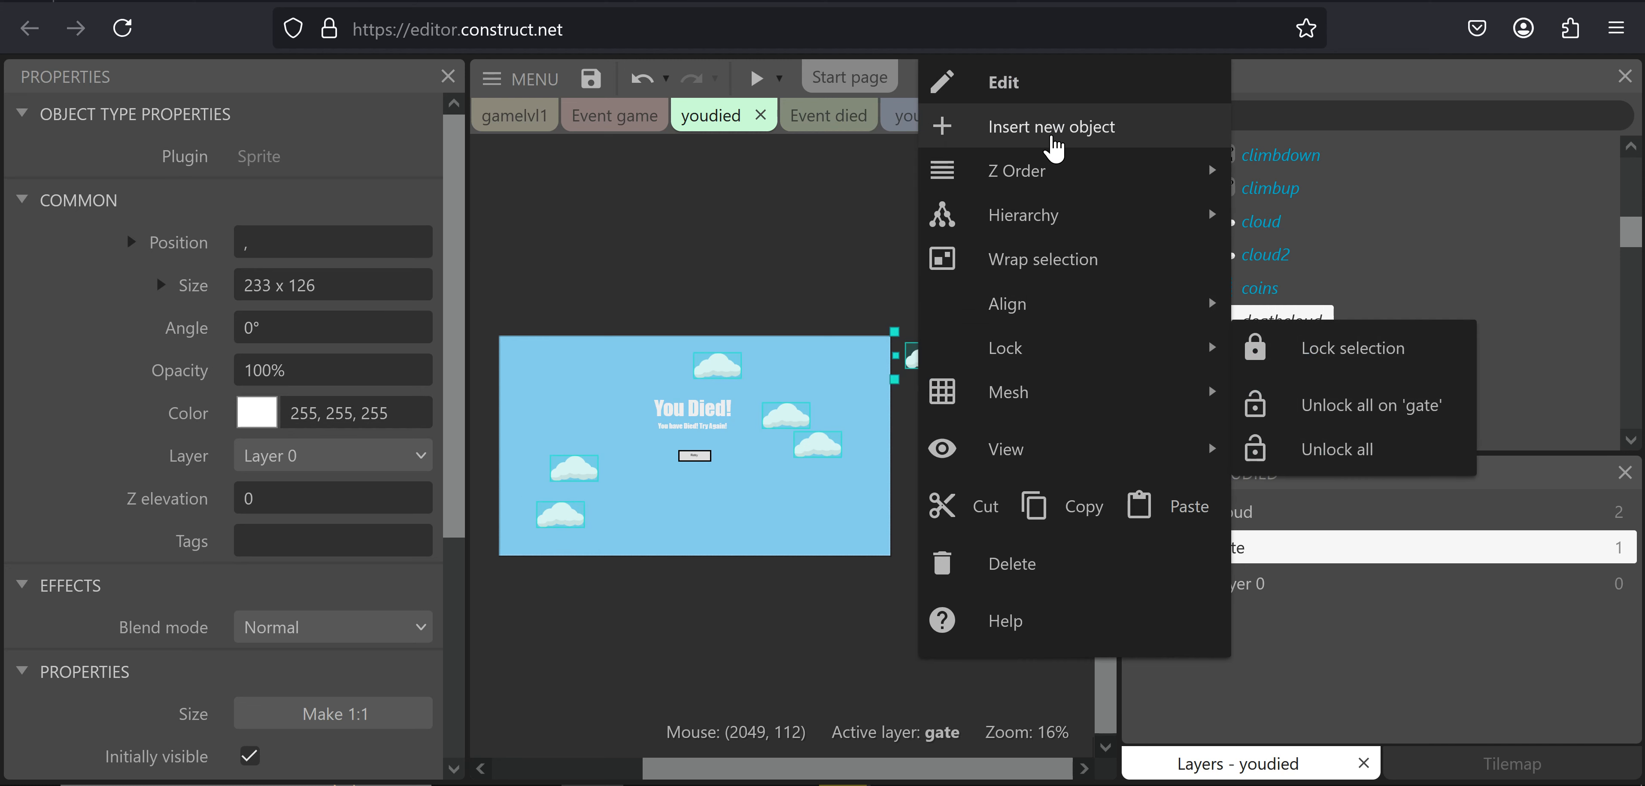
pyautogui.moveTo(984, 171)
pyautogui.click(1350, 228)
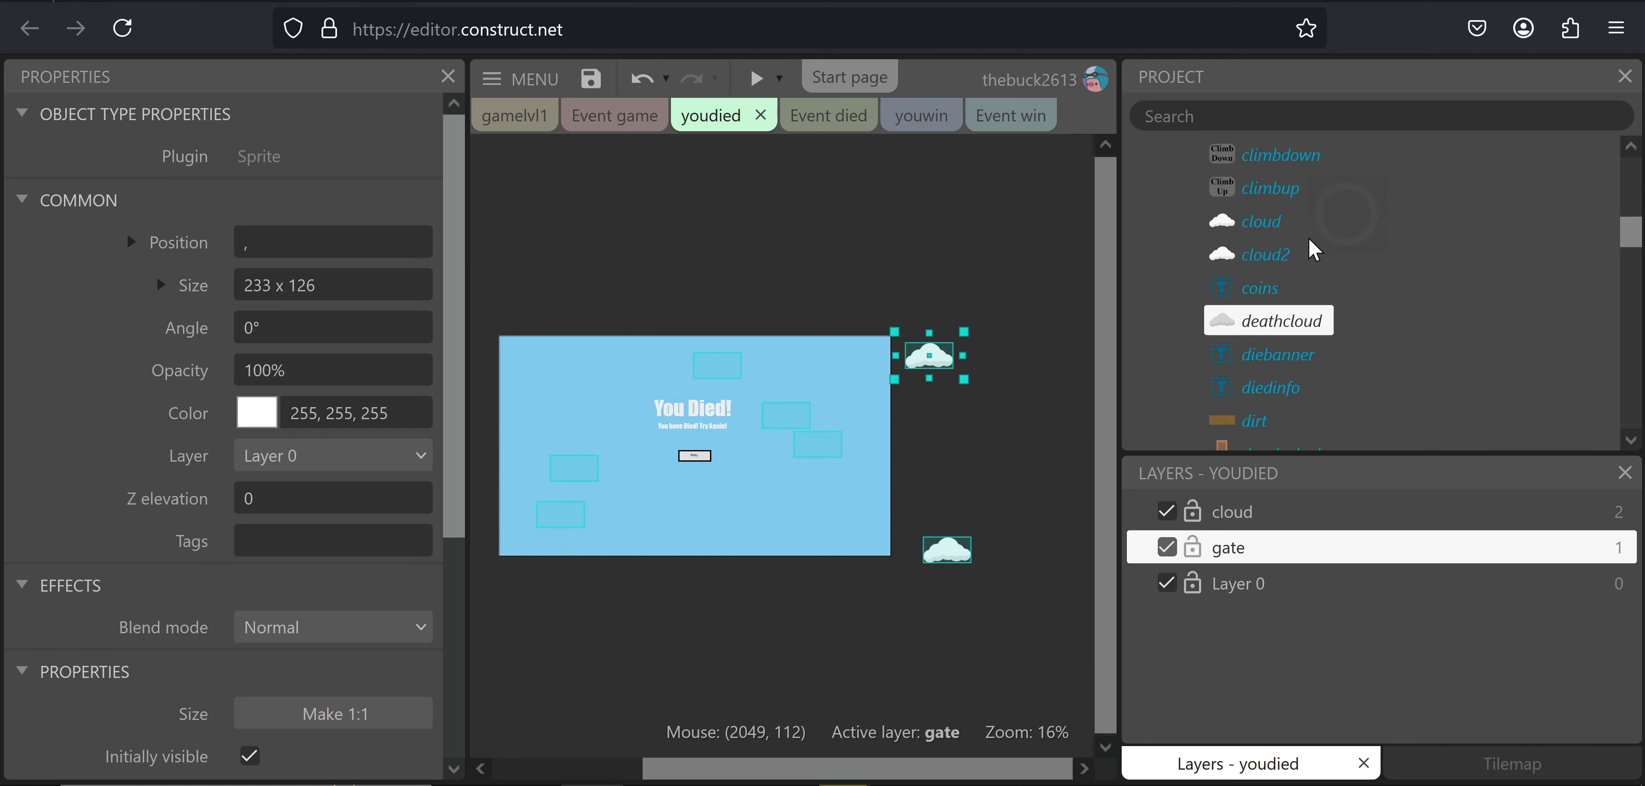
# Send the sky sprite to the top of Layer 0
pyautogui.click(1027, 382)
pyautogui.click(834, 355)
pyautogui.rightClick(835, 355)
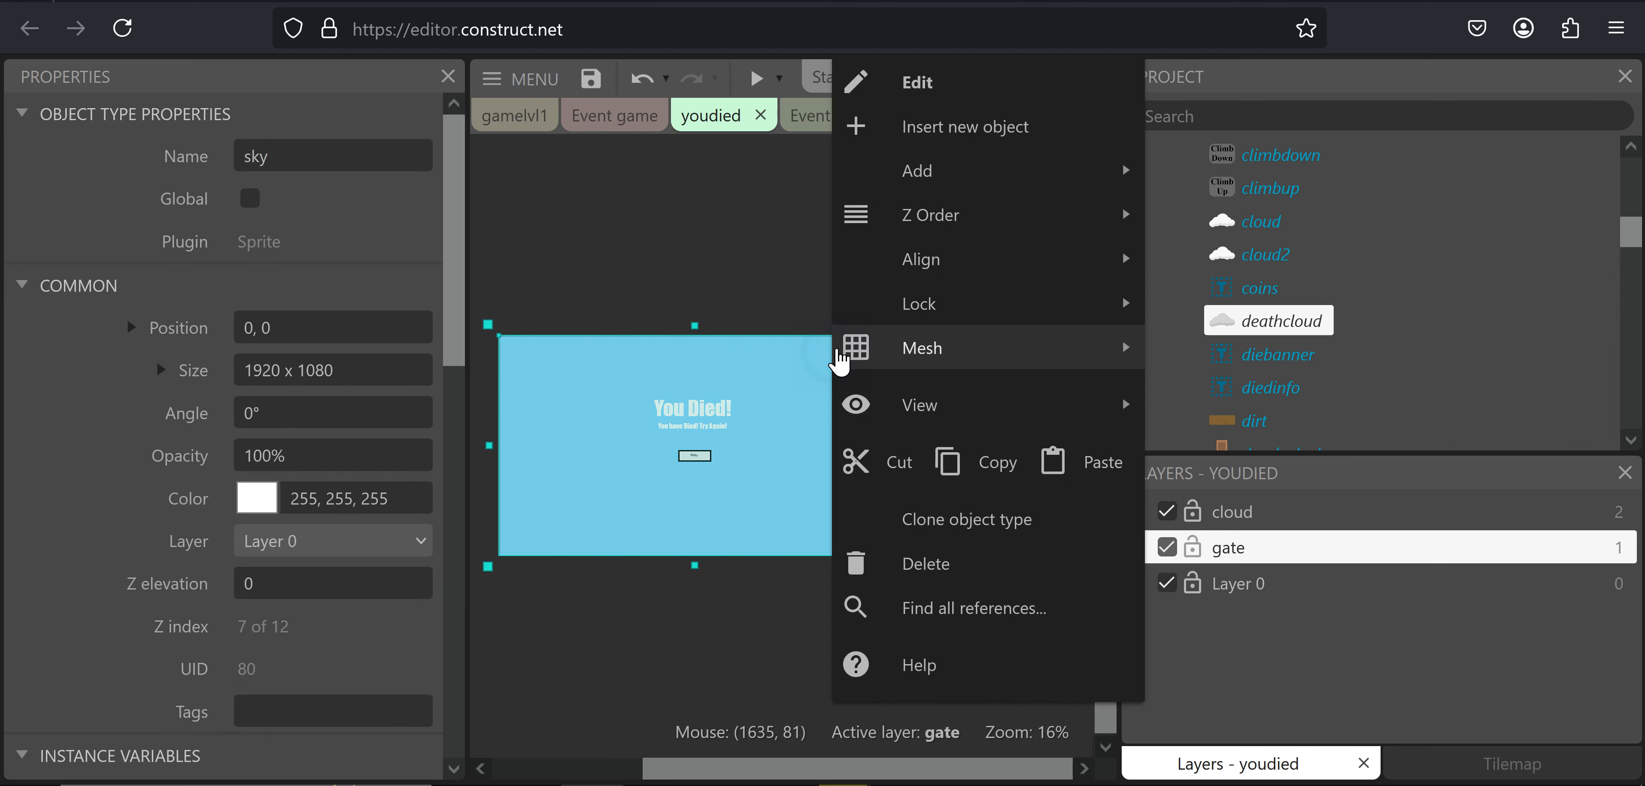
pyautogui.moveTo(1062, 212)
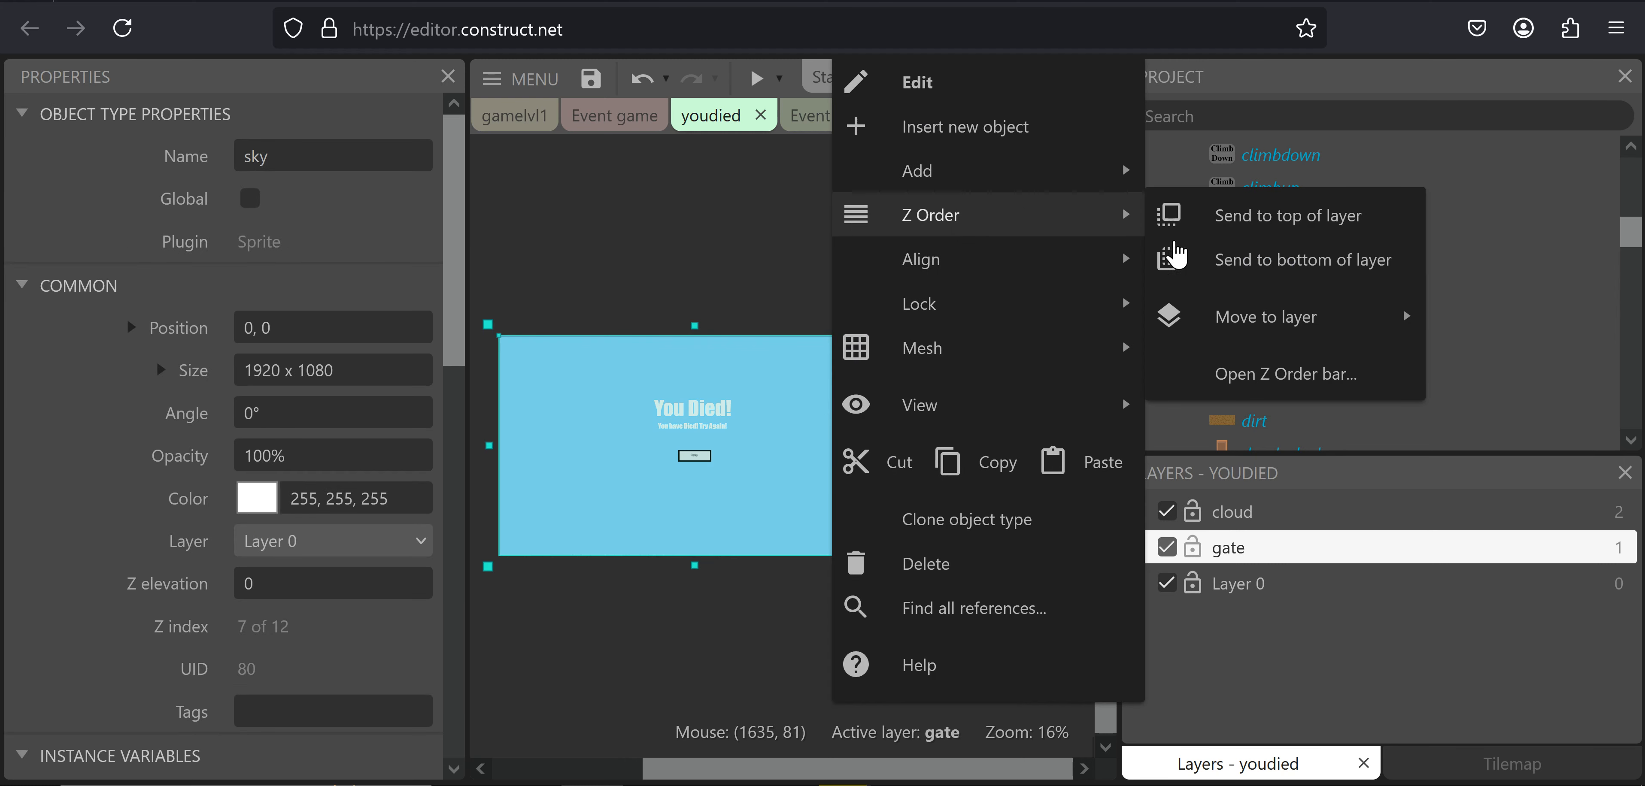
pyautogui.click(1253, 232)
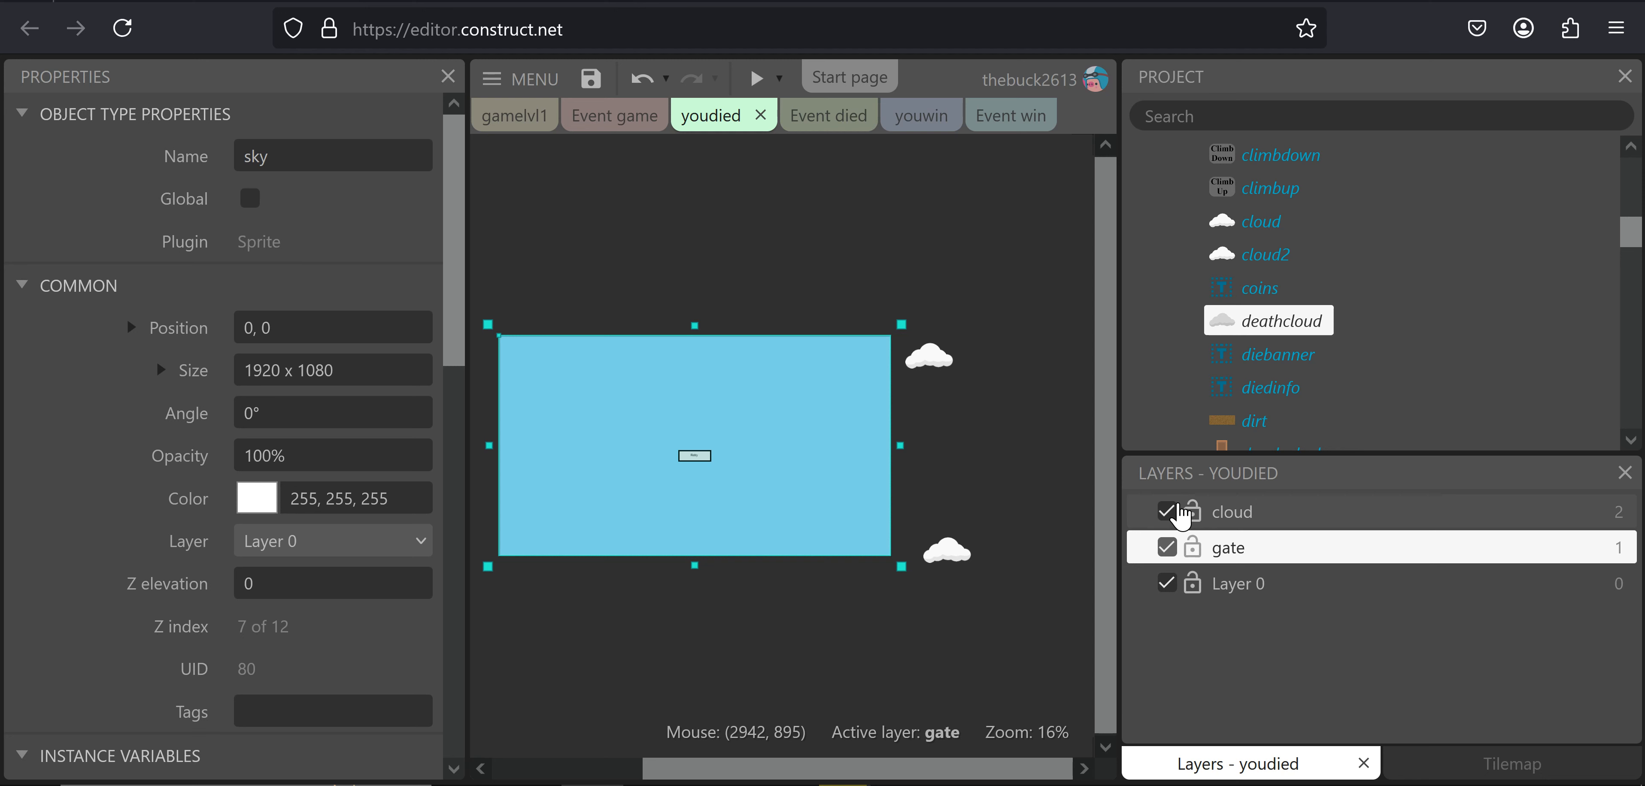
# Unlock all locked objects on the youdied layout
pyautogui.rightClick(756, 302)
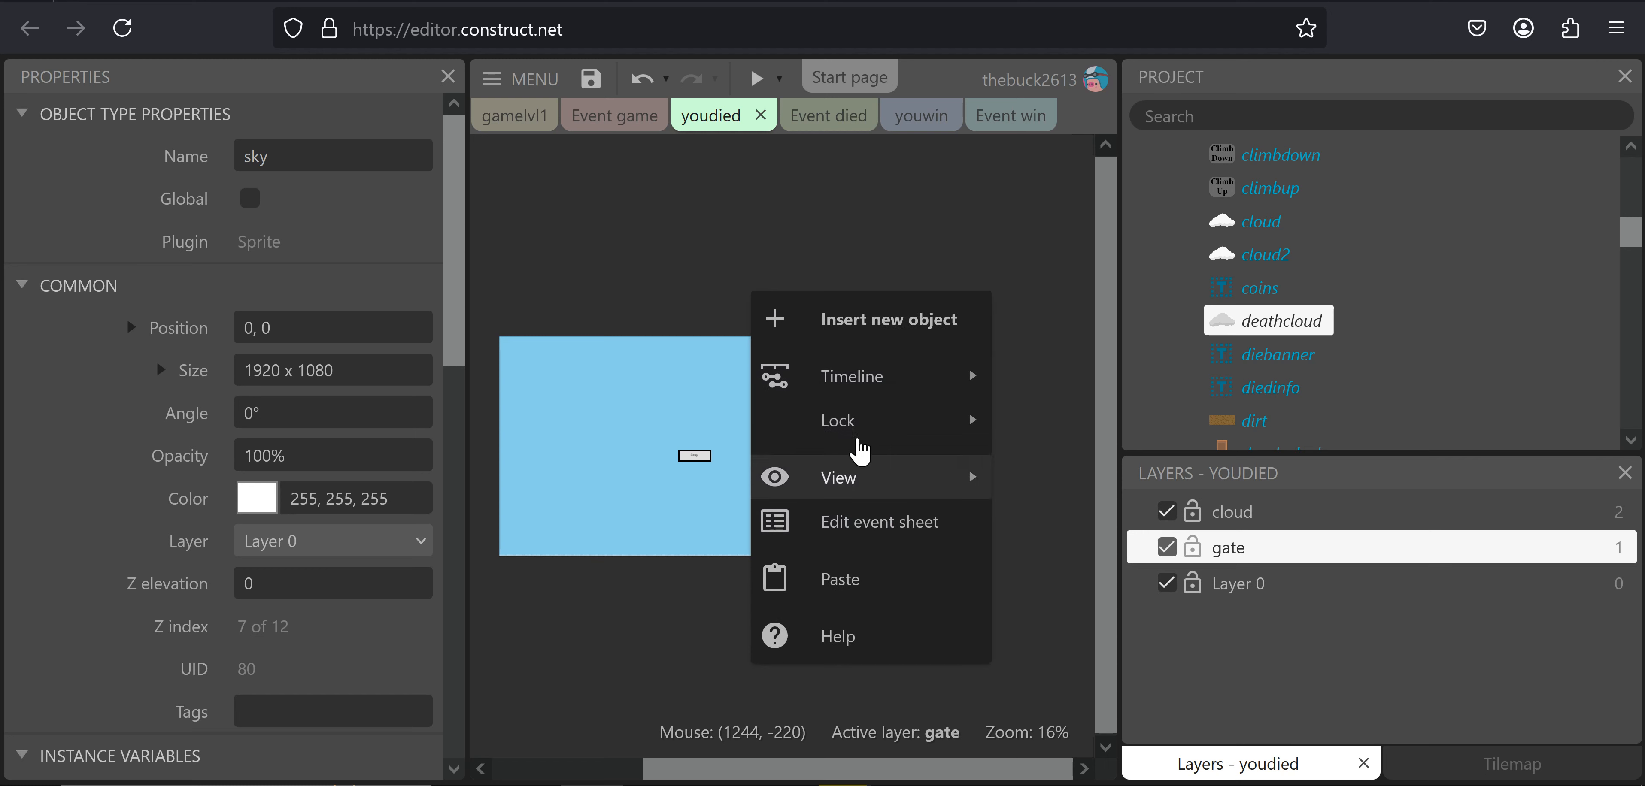
pyautogui.moveTo(815, 441)
pyautogui.click(1070, 465)
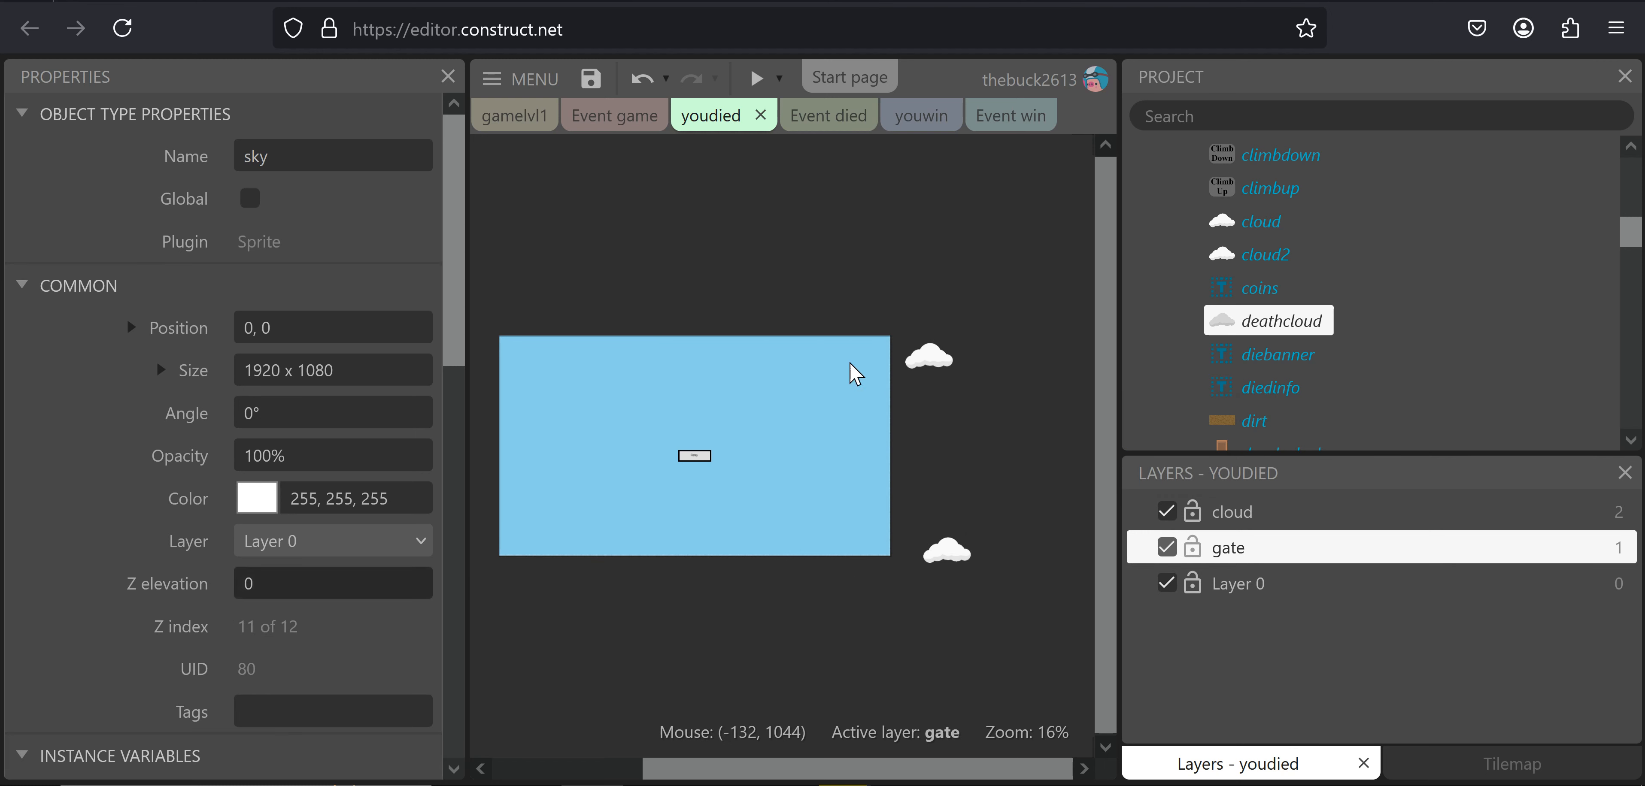
# Make all deathcloud instances visible in the editor again
pyautogui.click(1261, 322)
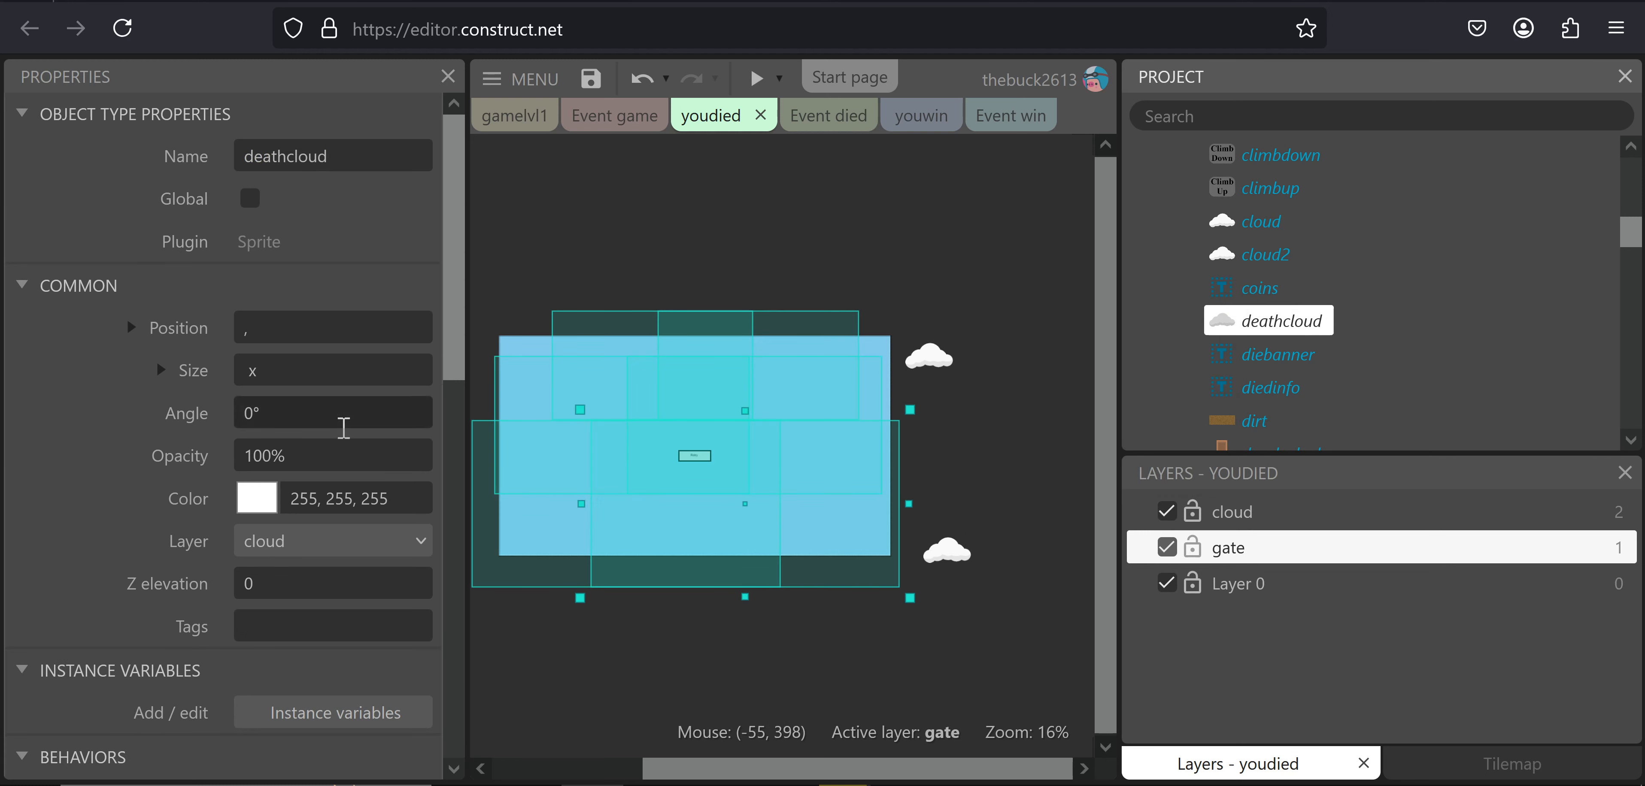
pyautogui.scroll(-10, 246, 482)
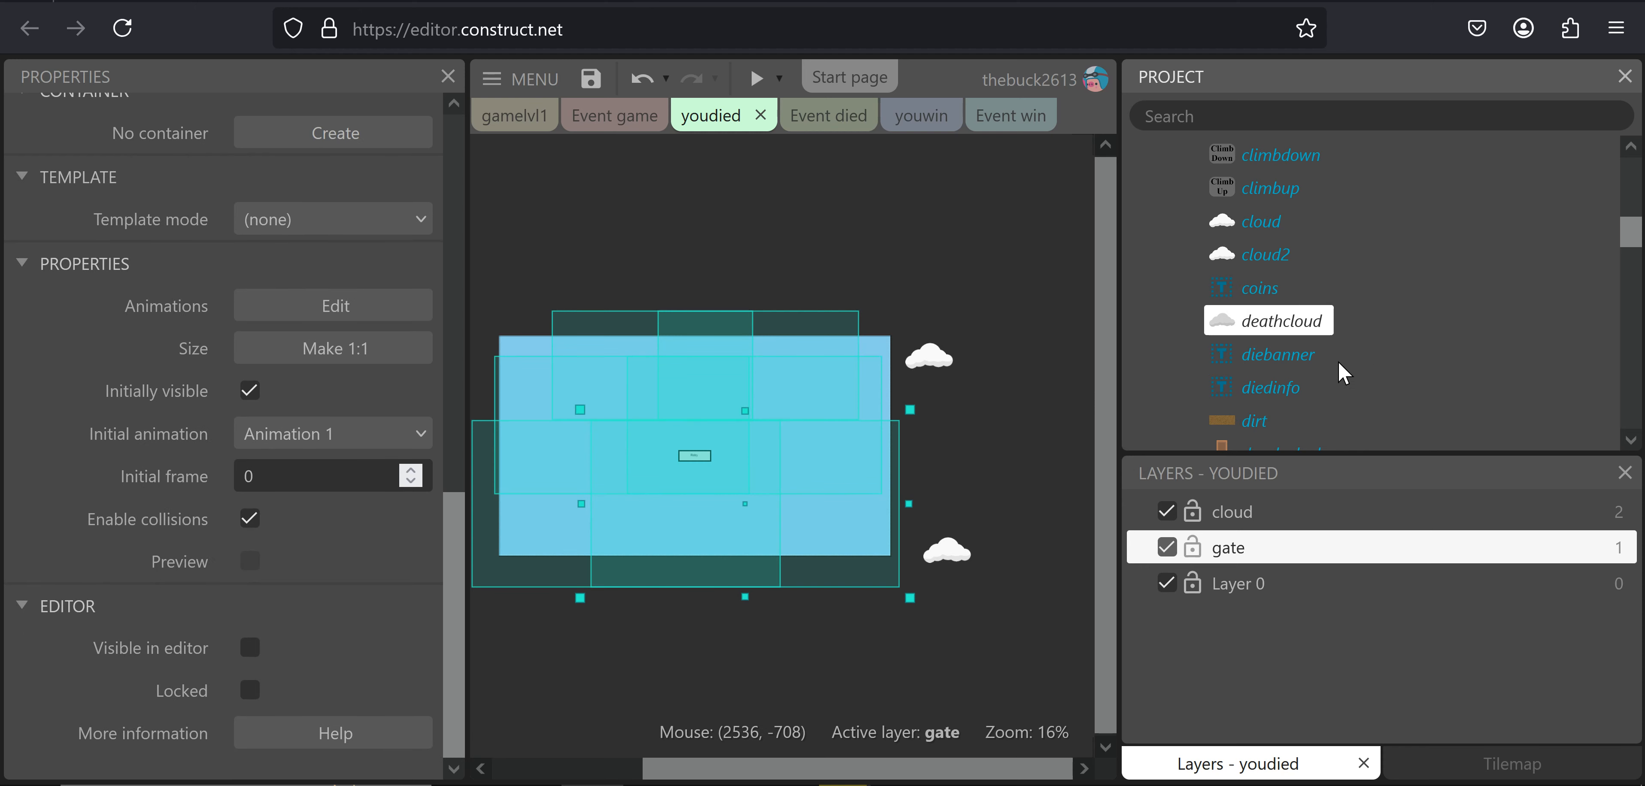
pyautogui.click(250, 648)
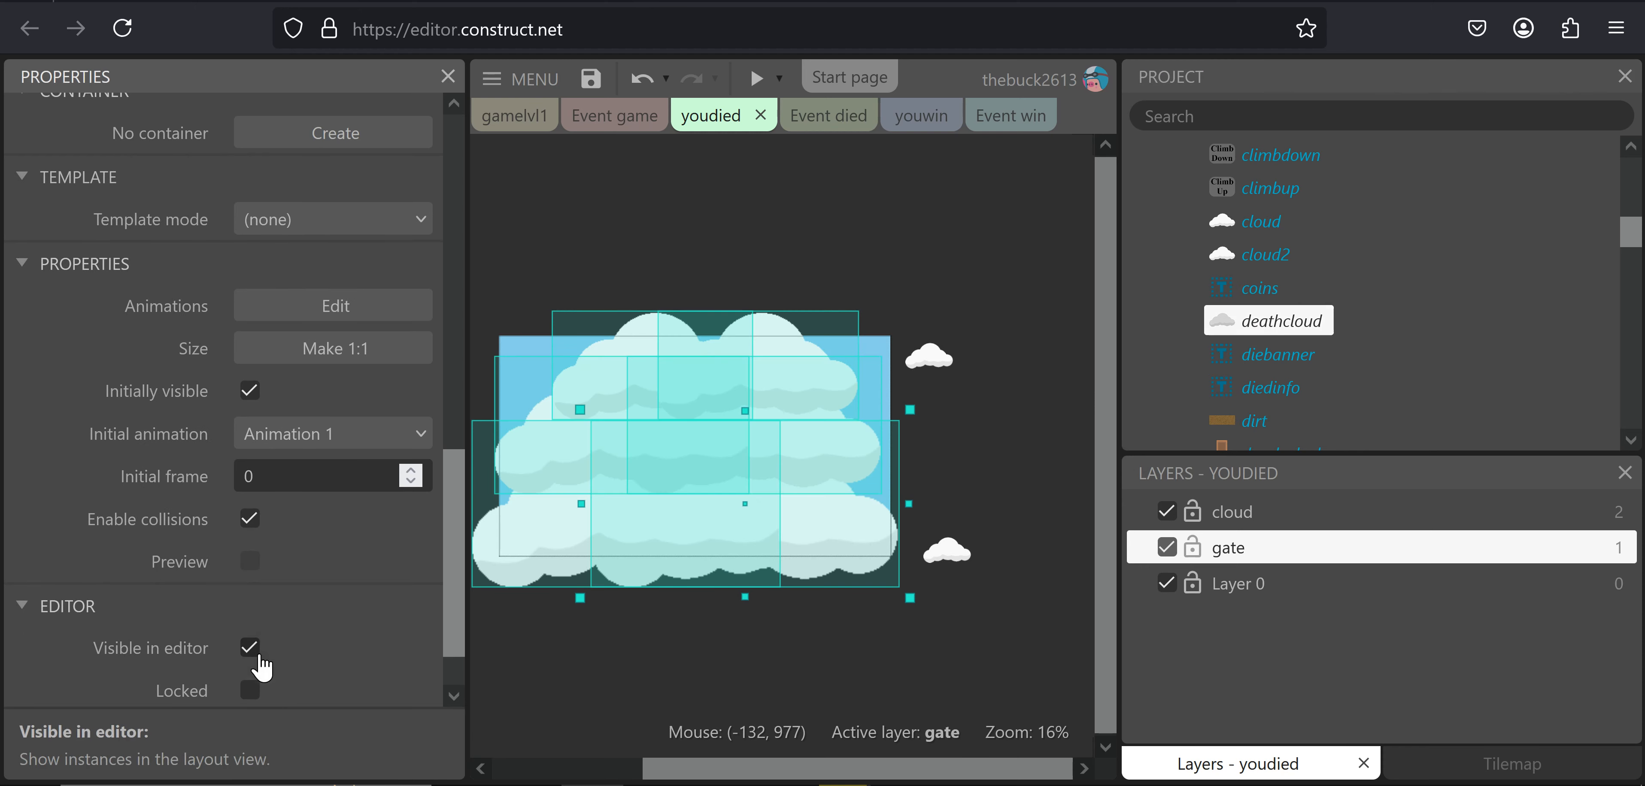
# Make the gate sprite (Sprite2) visible in the editor again
pyautogui.scroll(-15, 1239, 319)
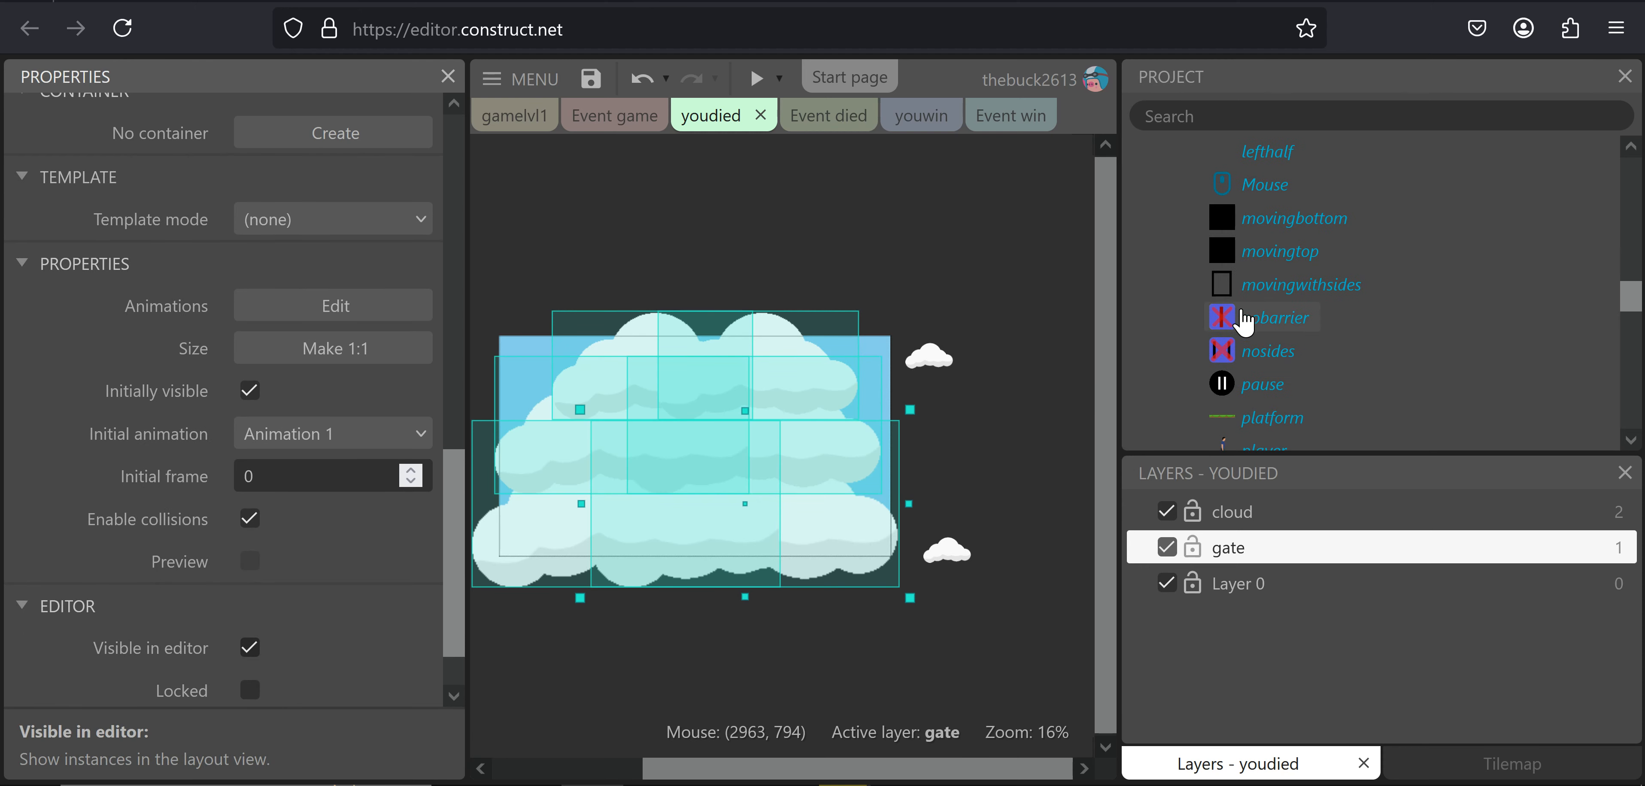
pyautogui.scroll(-4, 1248, 300)
pyautogui.click(1261, 181)
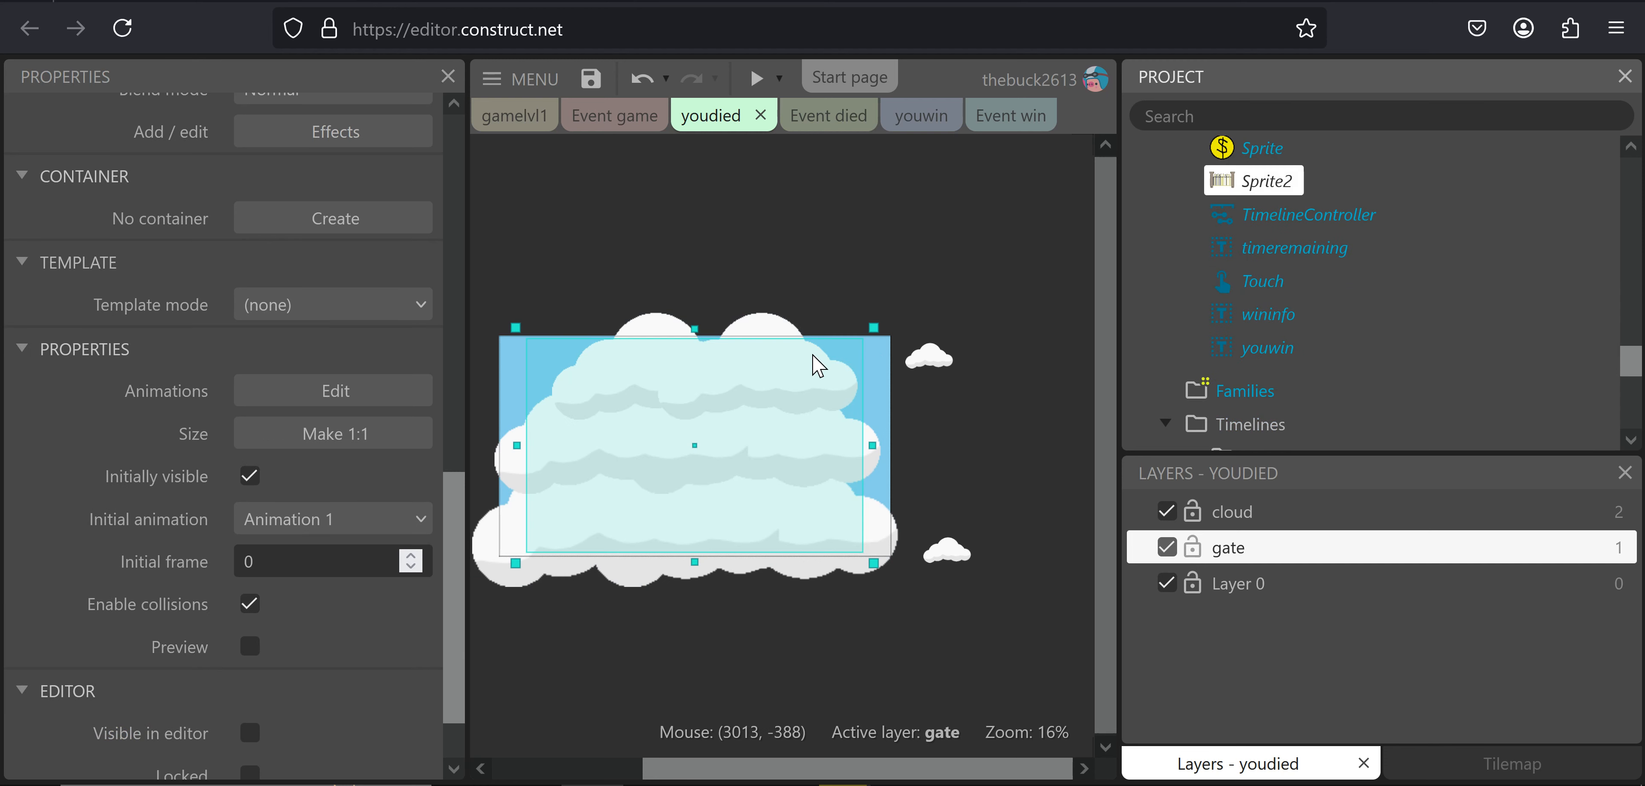
pyautogui.scroll(-2, 249, 556)
pyautogui.click(250, 647)
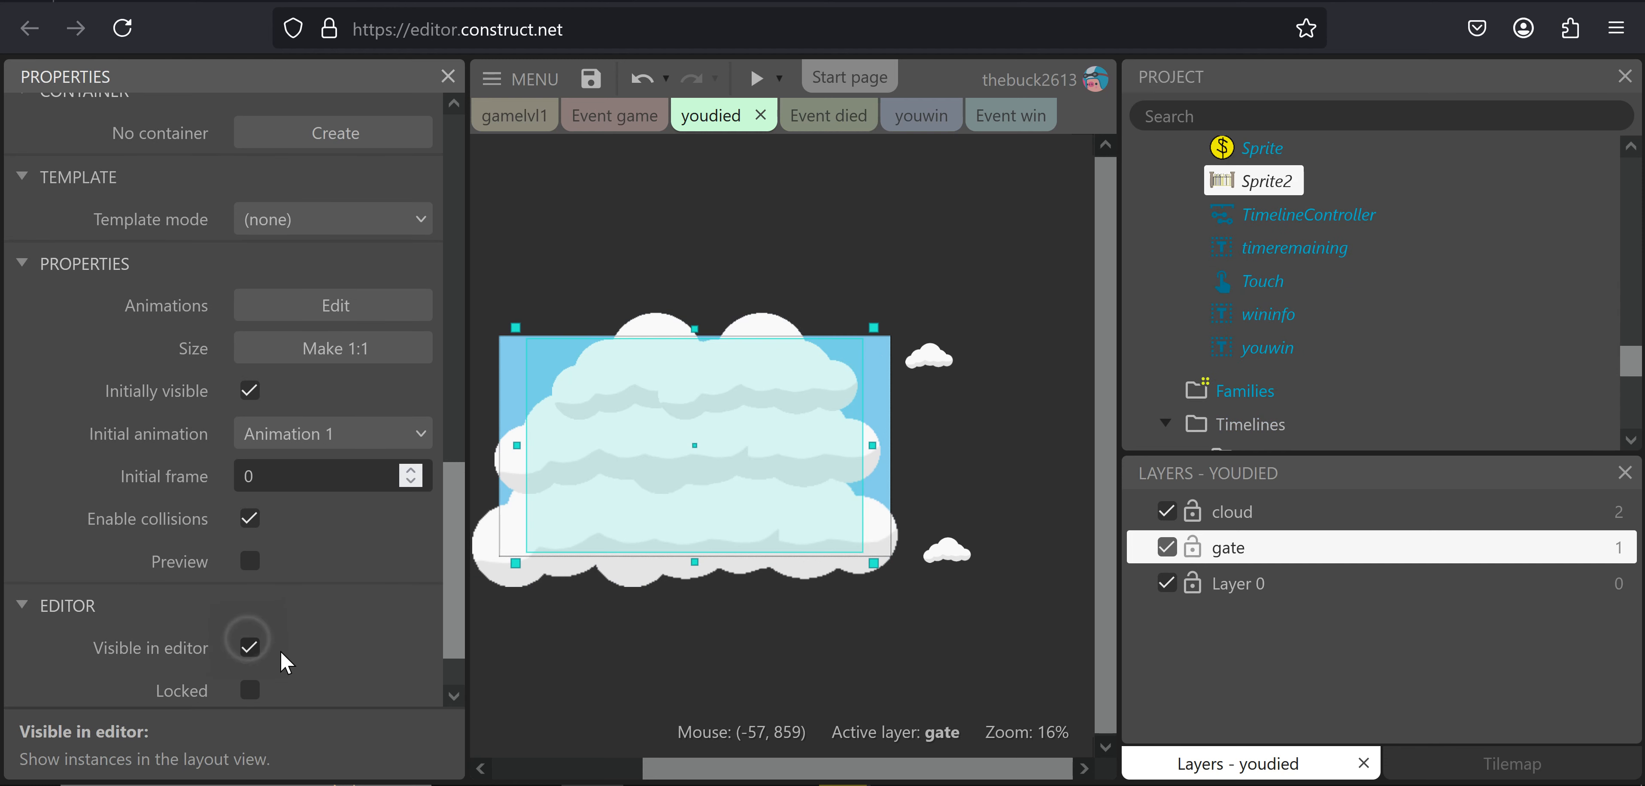
# Preview the youdied layout to check the sprite stacking order, and close the preview
pyautogui.click(853, 217)
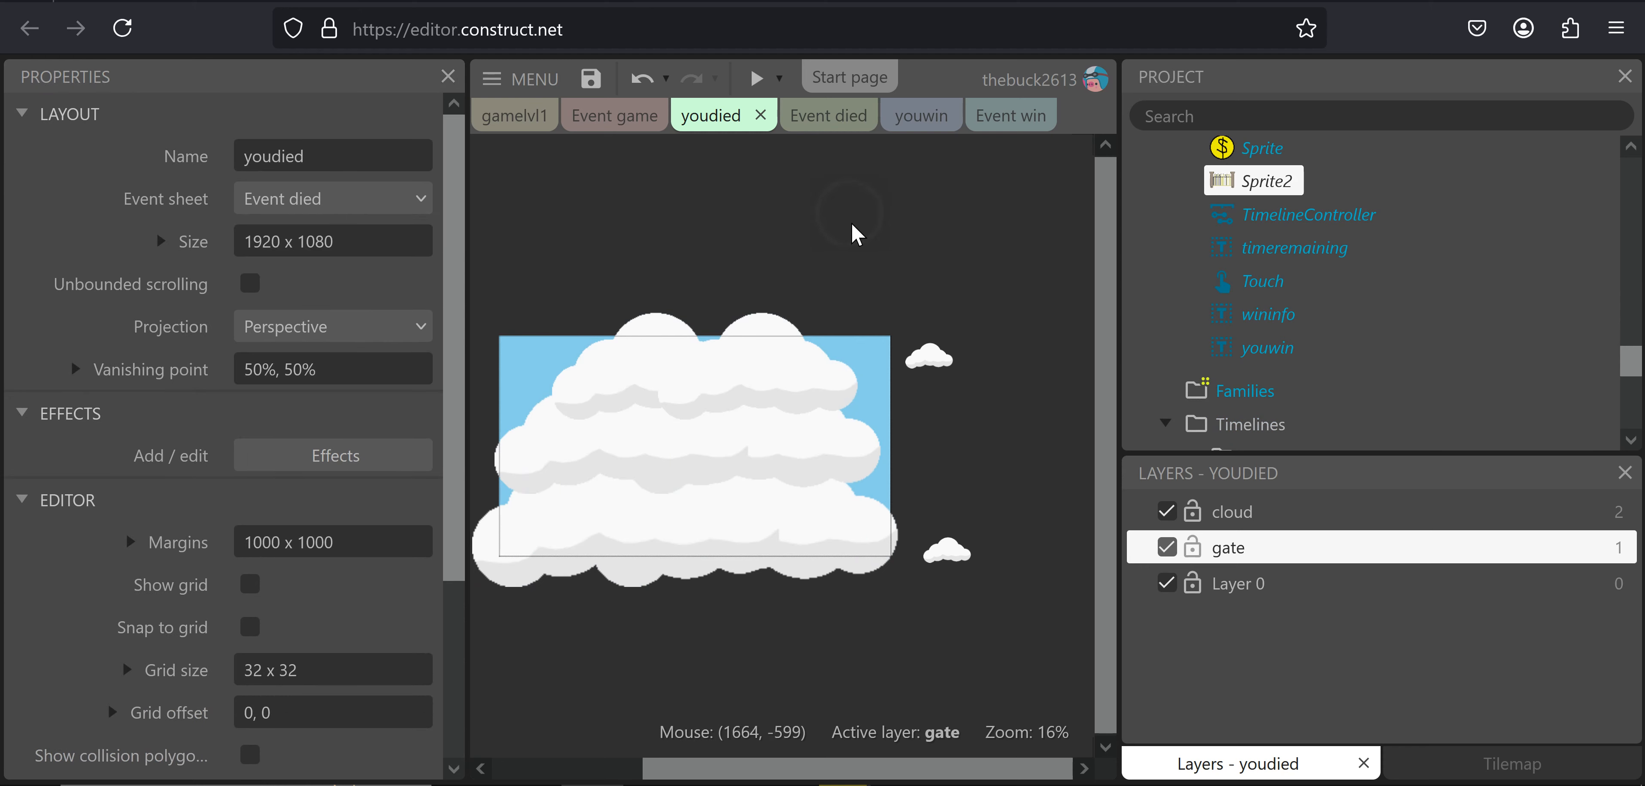
pyautogui.click(770, 80)
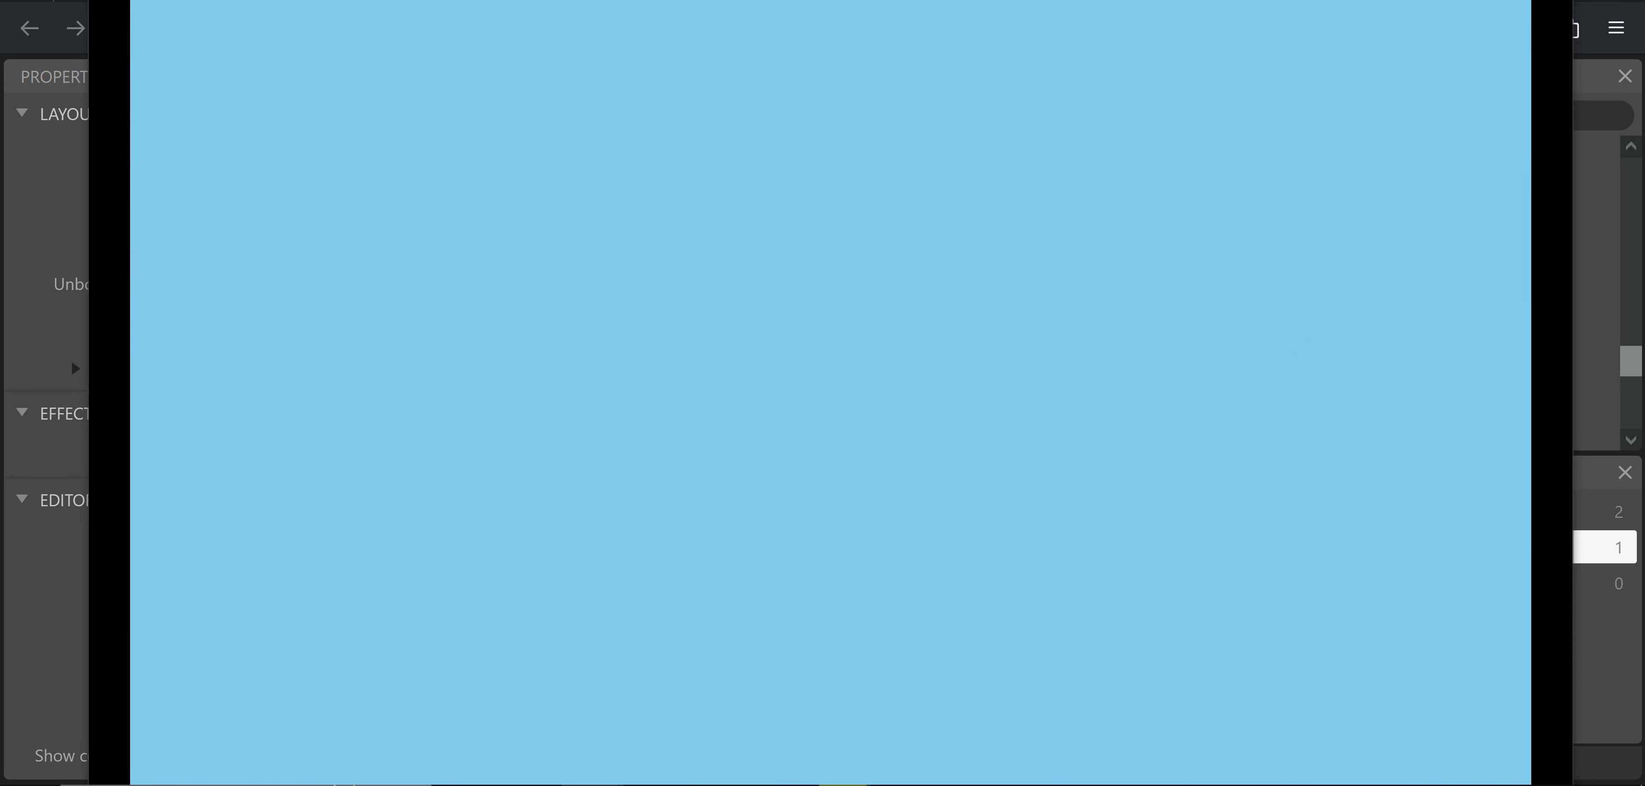
pyautogui.click(1399, 1)
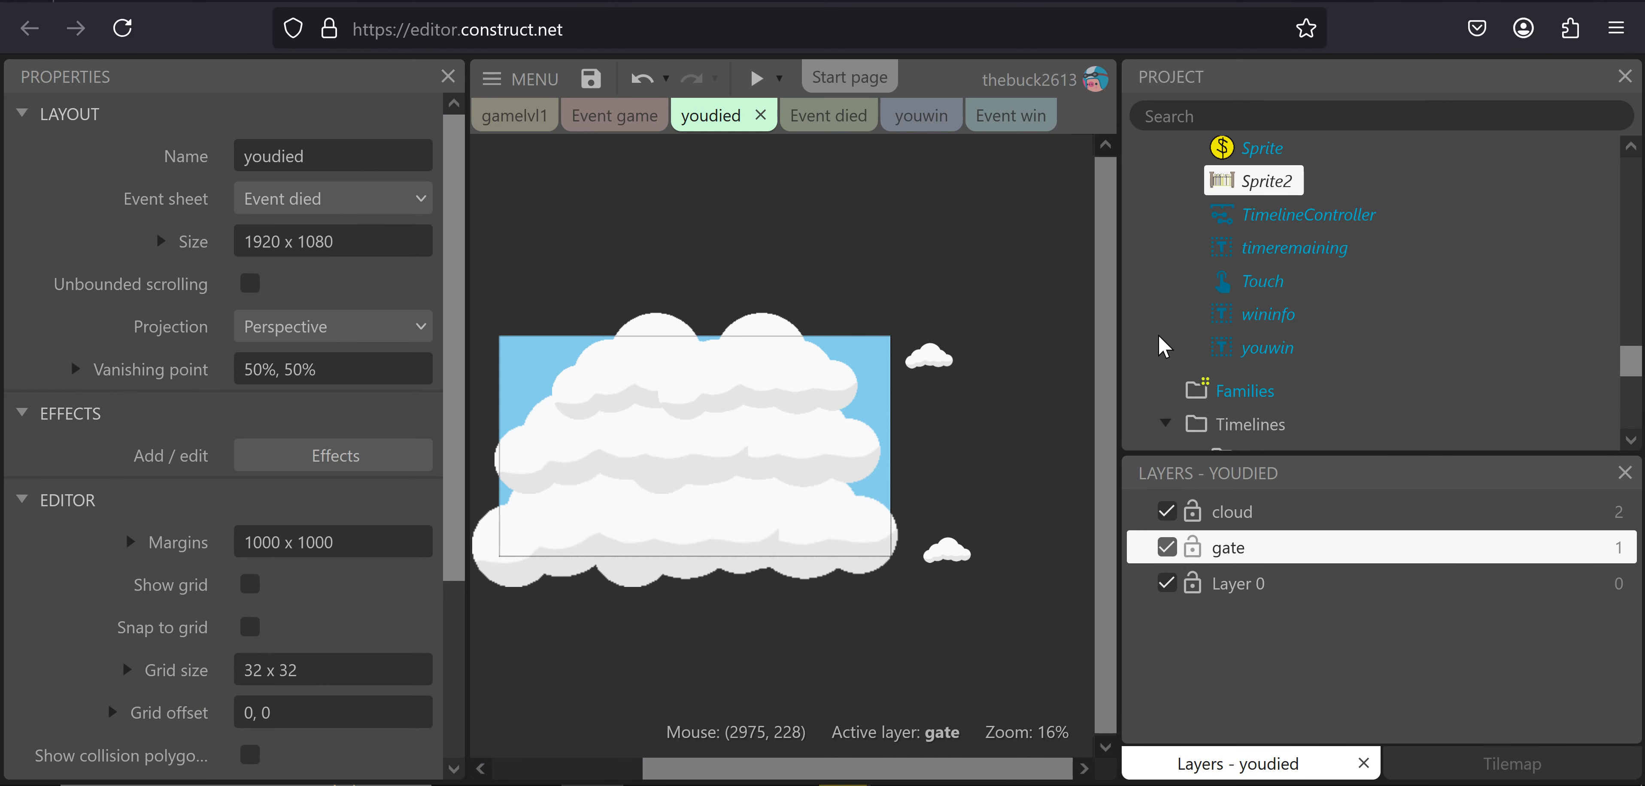
pyautogui.scroll(-6, 1237, 330)
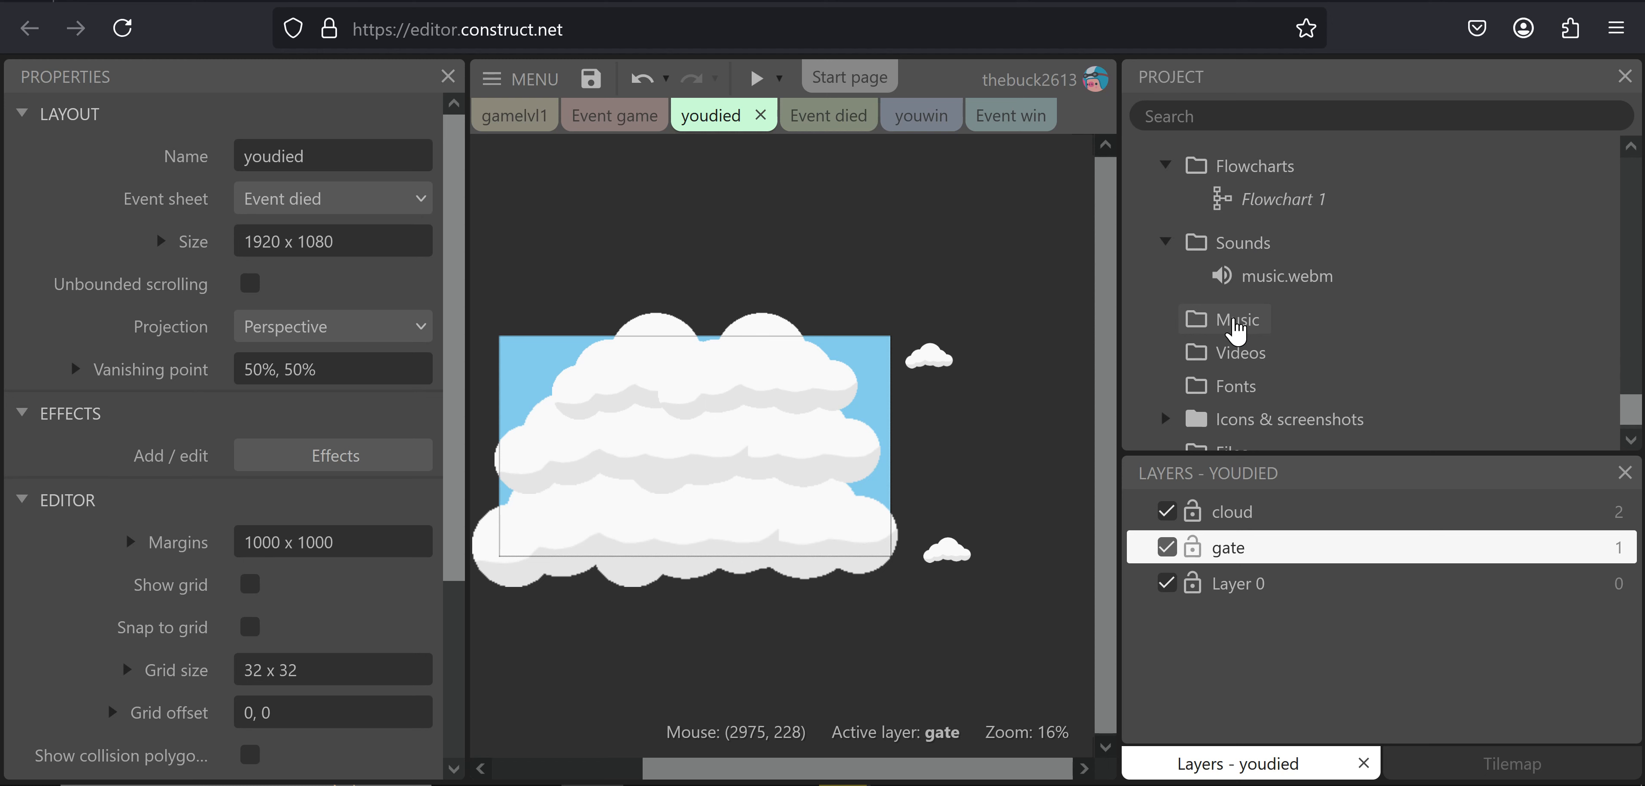
pyautogui.scroll(5, 1235, 326)
pyautogui.scroll(-3, 243, 441)
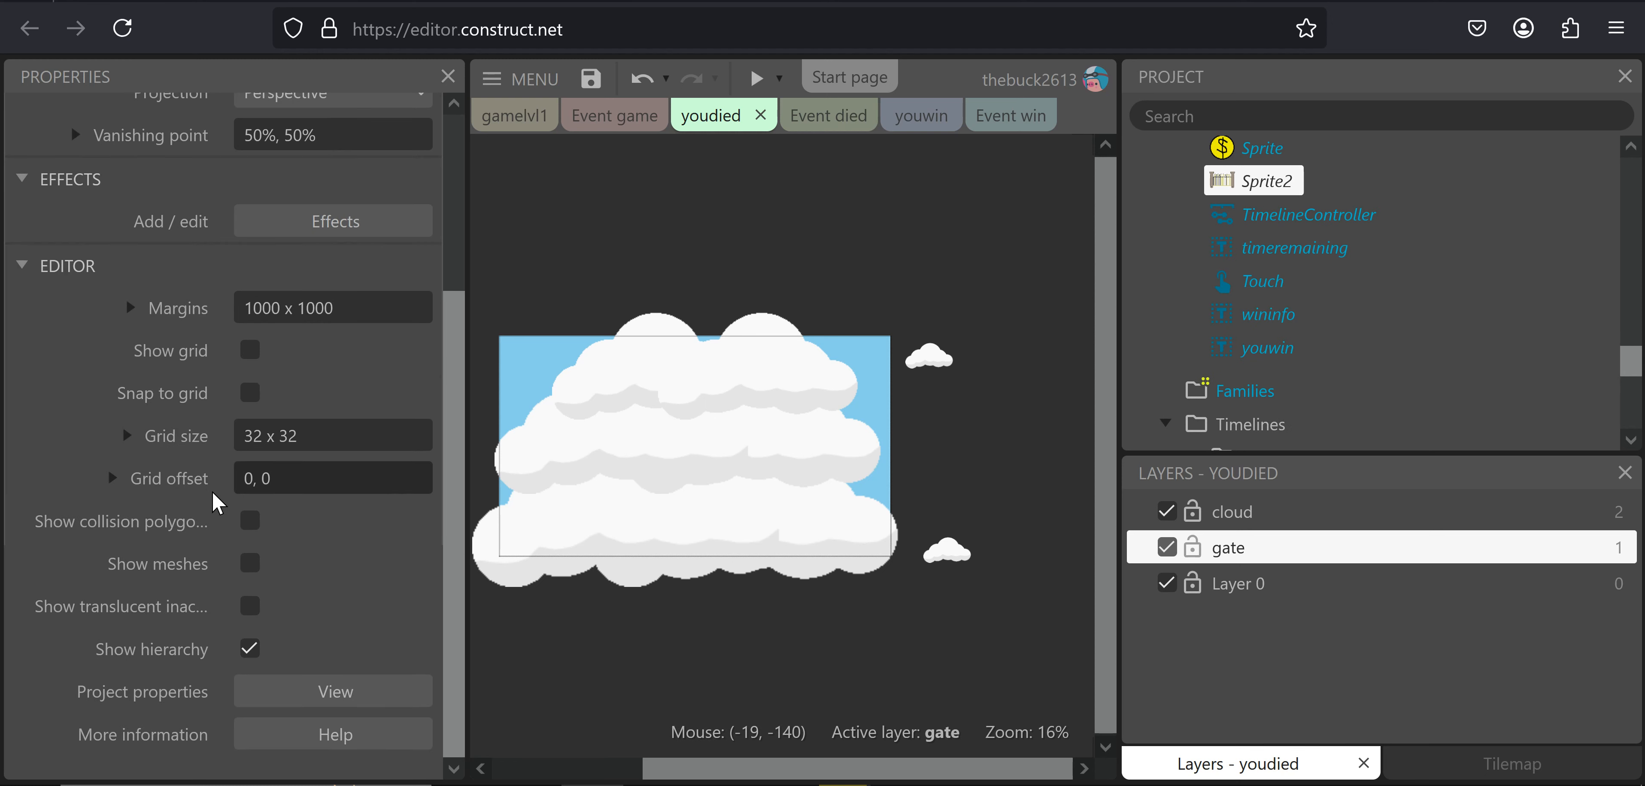
# Move the gate sprite (Sprite2) onto the gate layer, and preview the youdied layout to check the stacking order
pyautogui.scroll(2, 224, 498)
pyautogui.click(1251, 187)
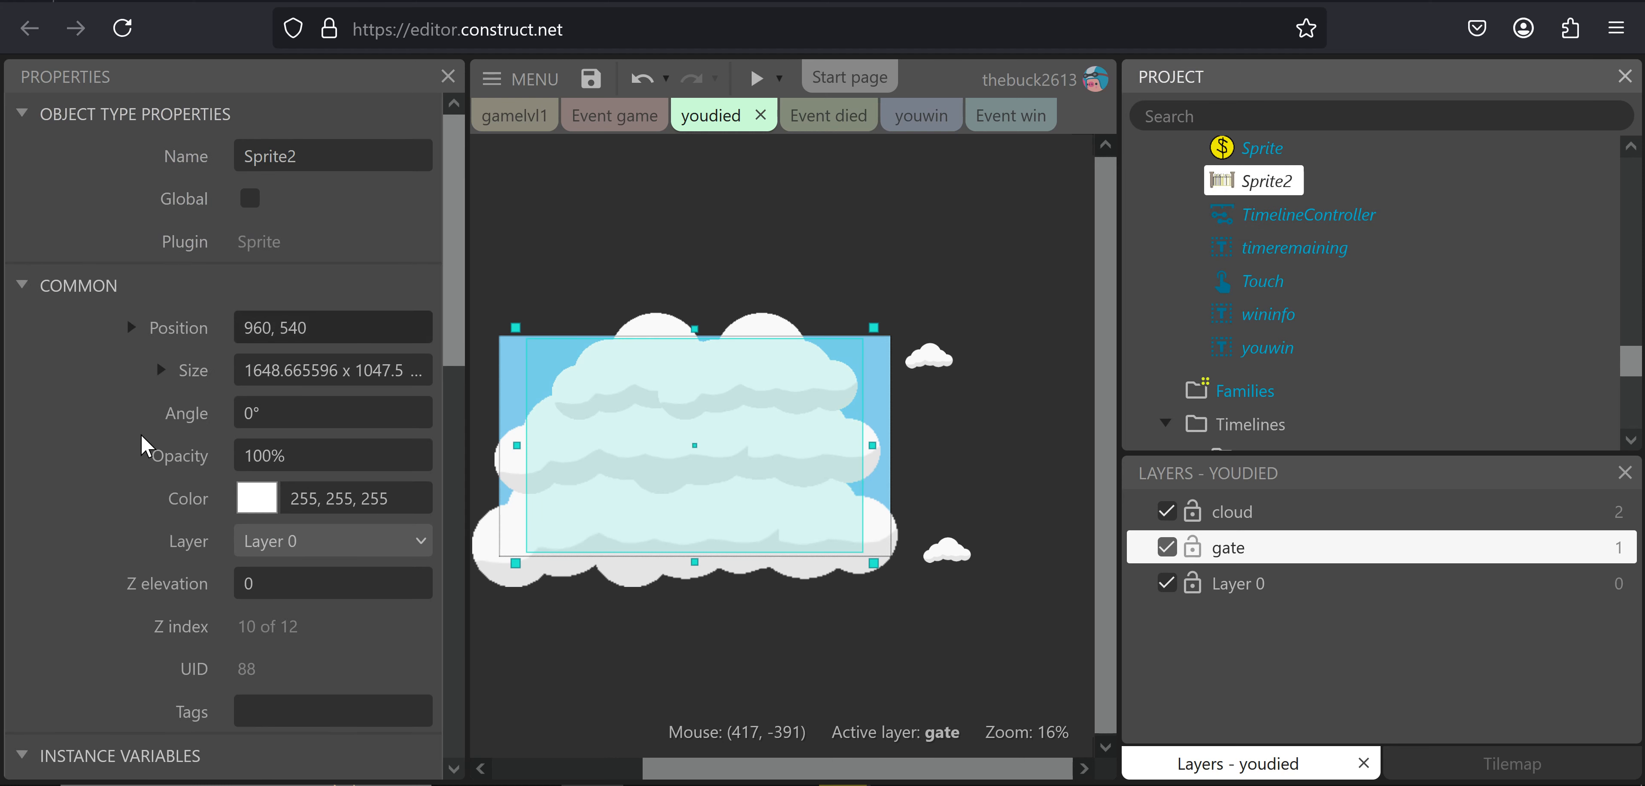
pyautogui.scroll(-10, 257, 522)
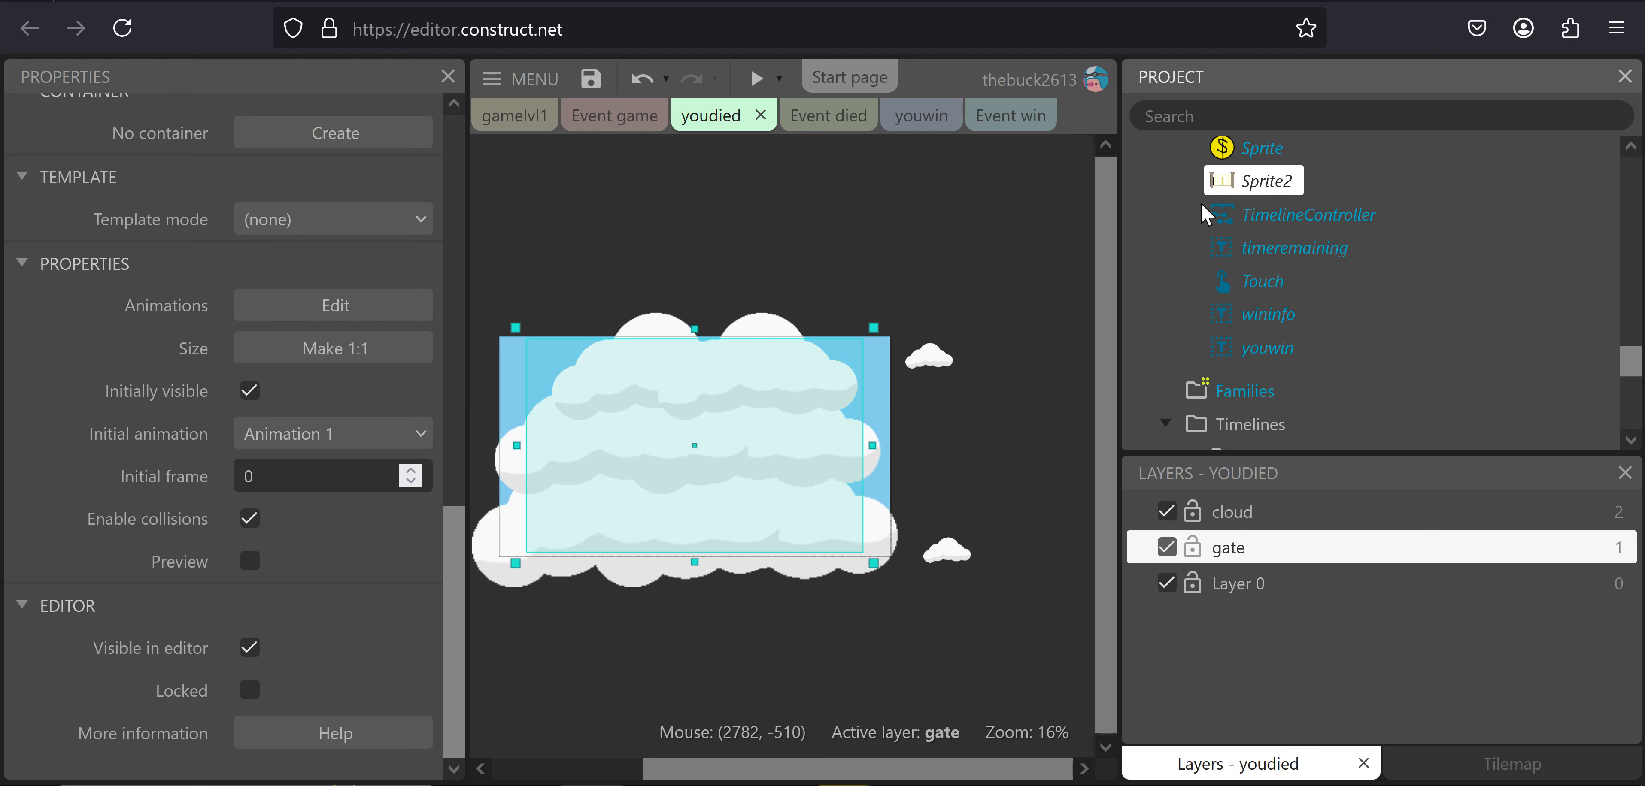
pyautogui.scroll(10, 154, 319)
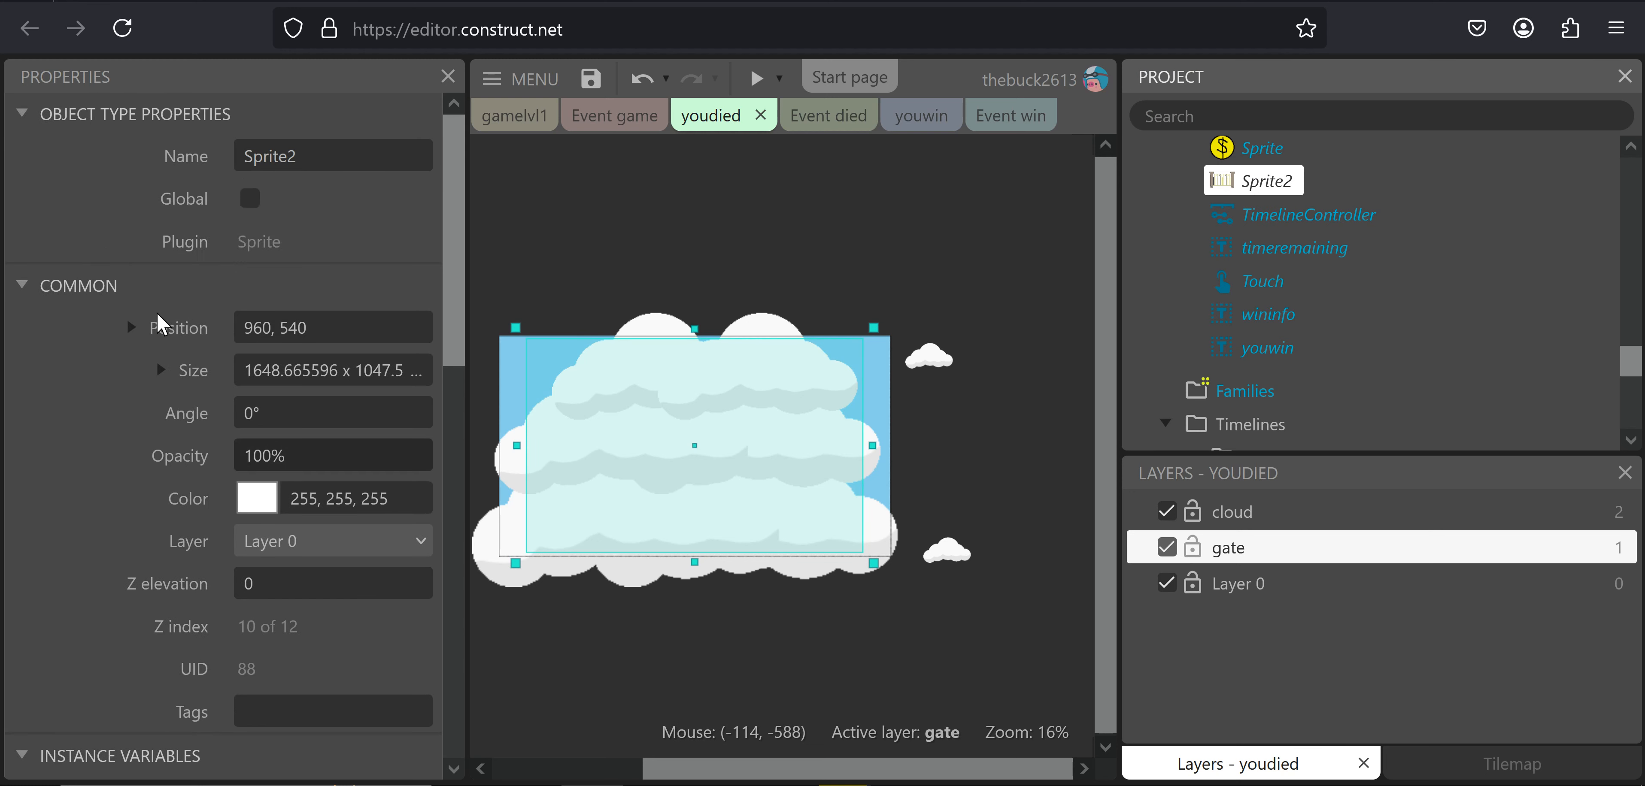
pyautogui.click(360, 541)
pyautogui.click(313, 615)
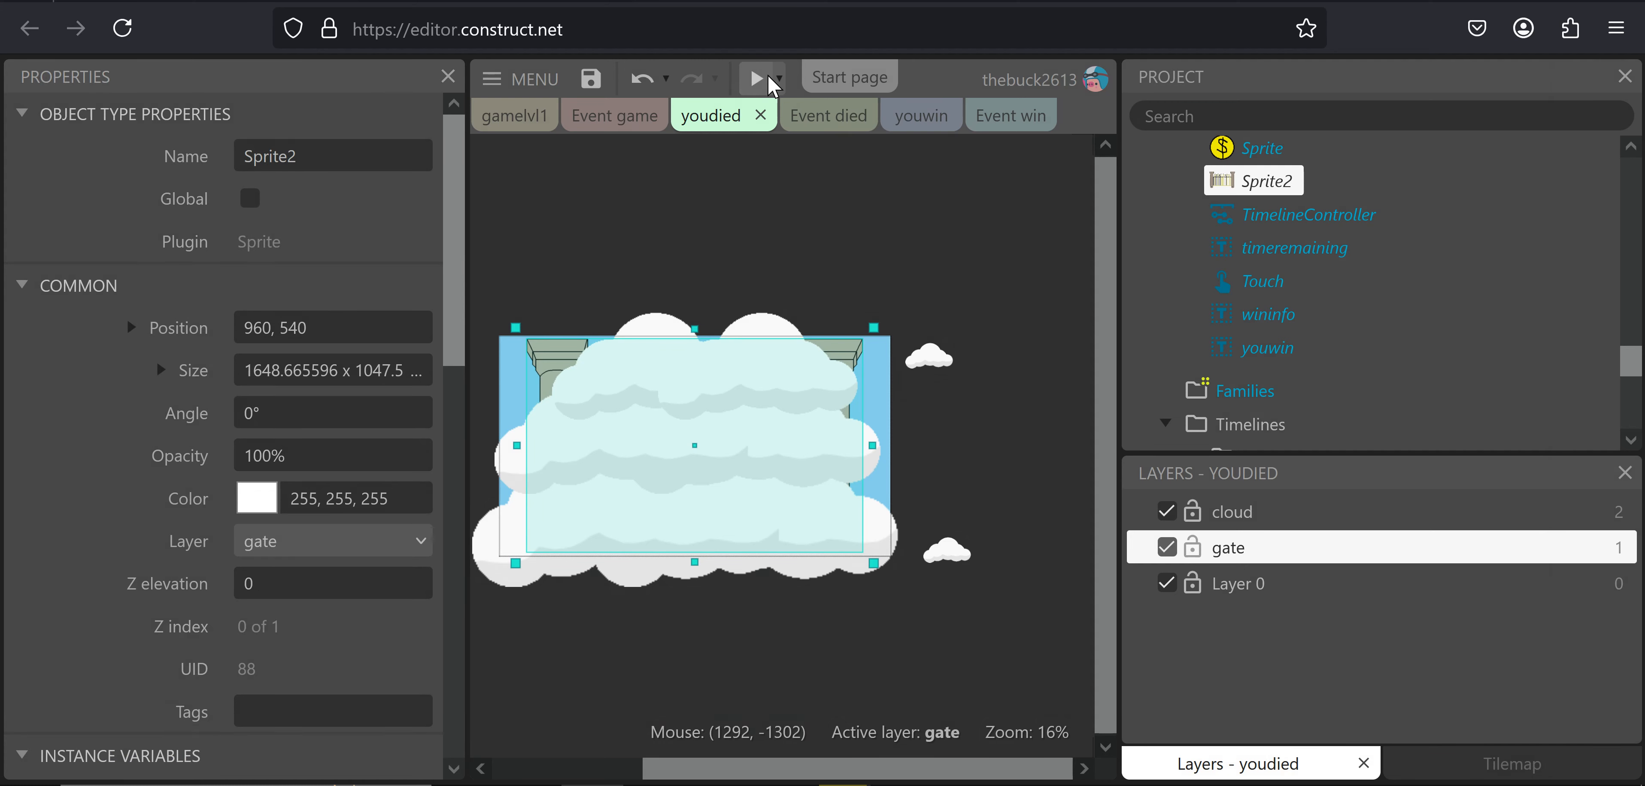
pyautogui.click(756, 79)
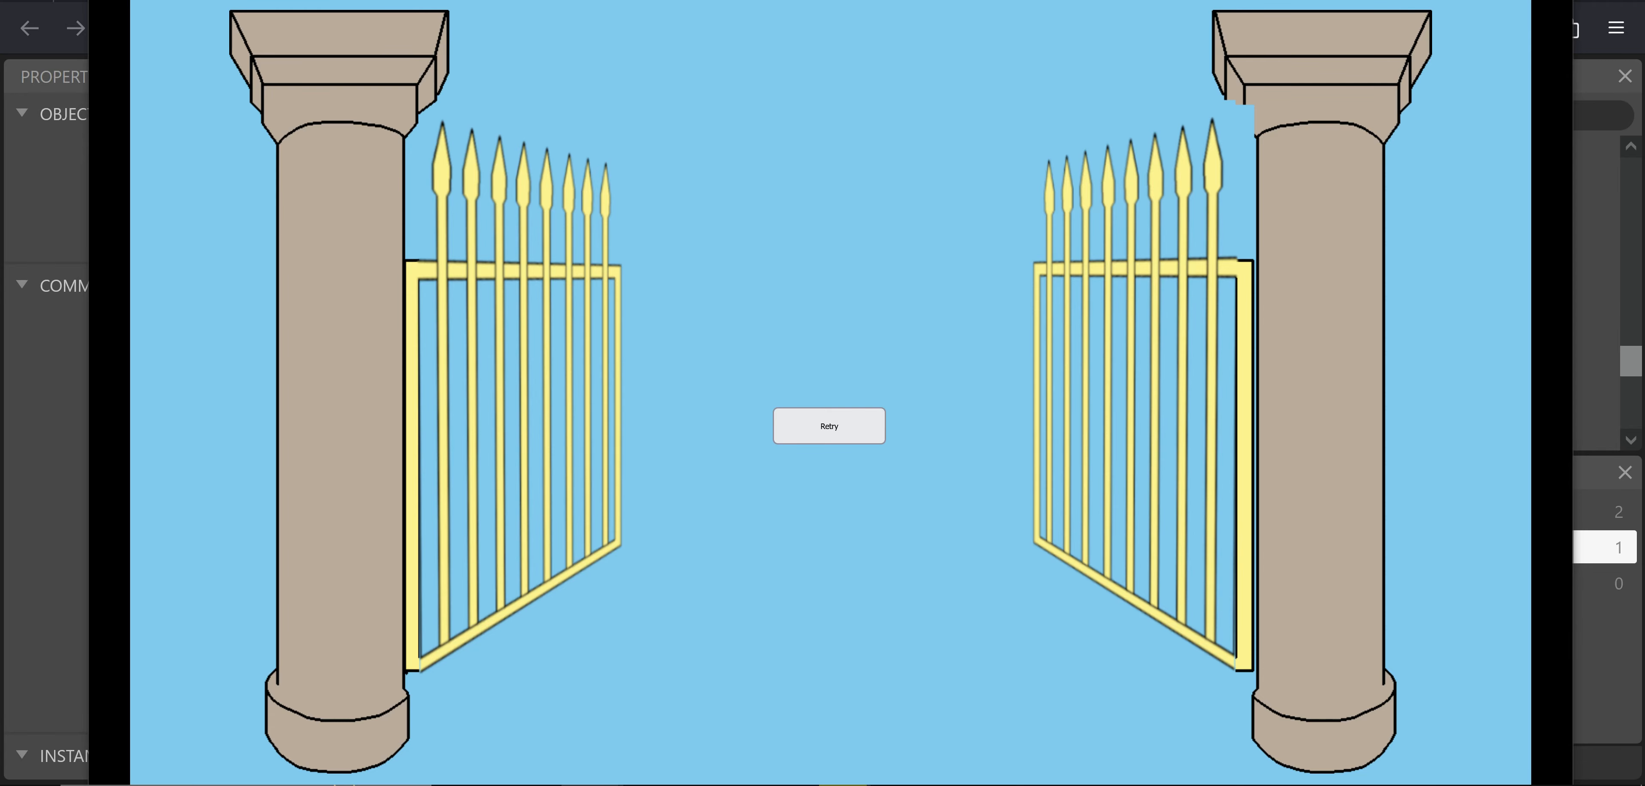
pyautogui.click(1556, 1)
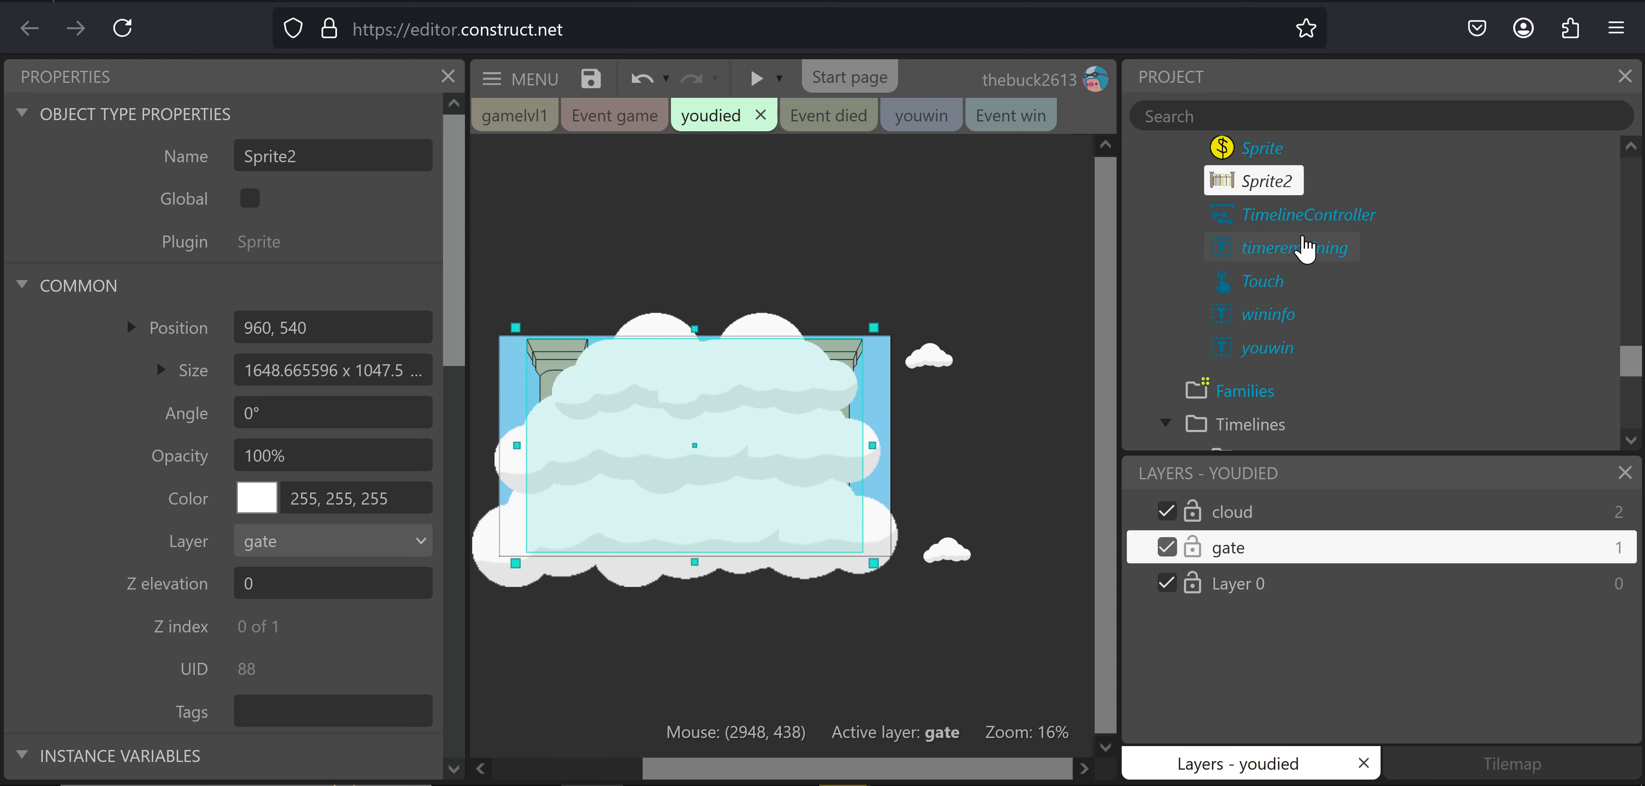
# Move the diedinfo text onto the gate layer
pyautogui.scroll(10, 1297, 250)
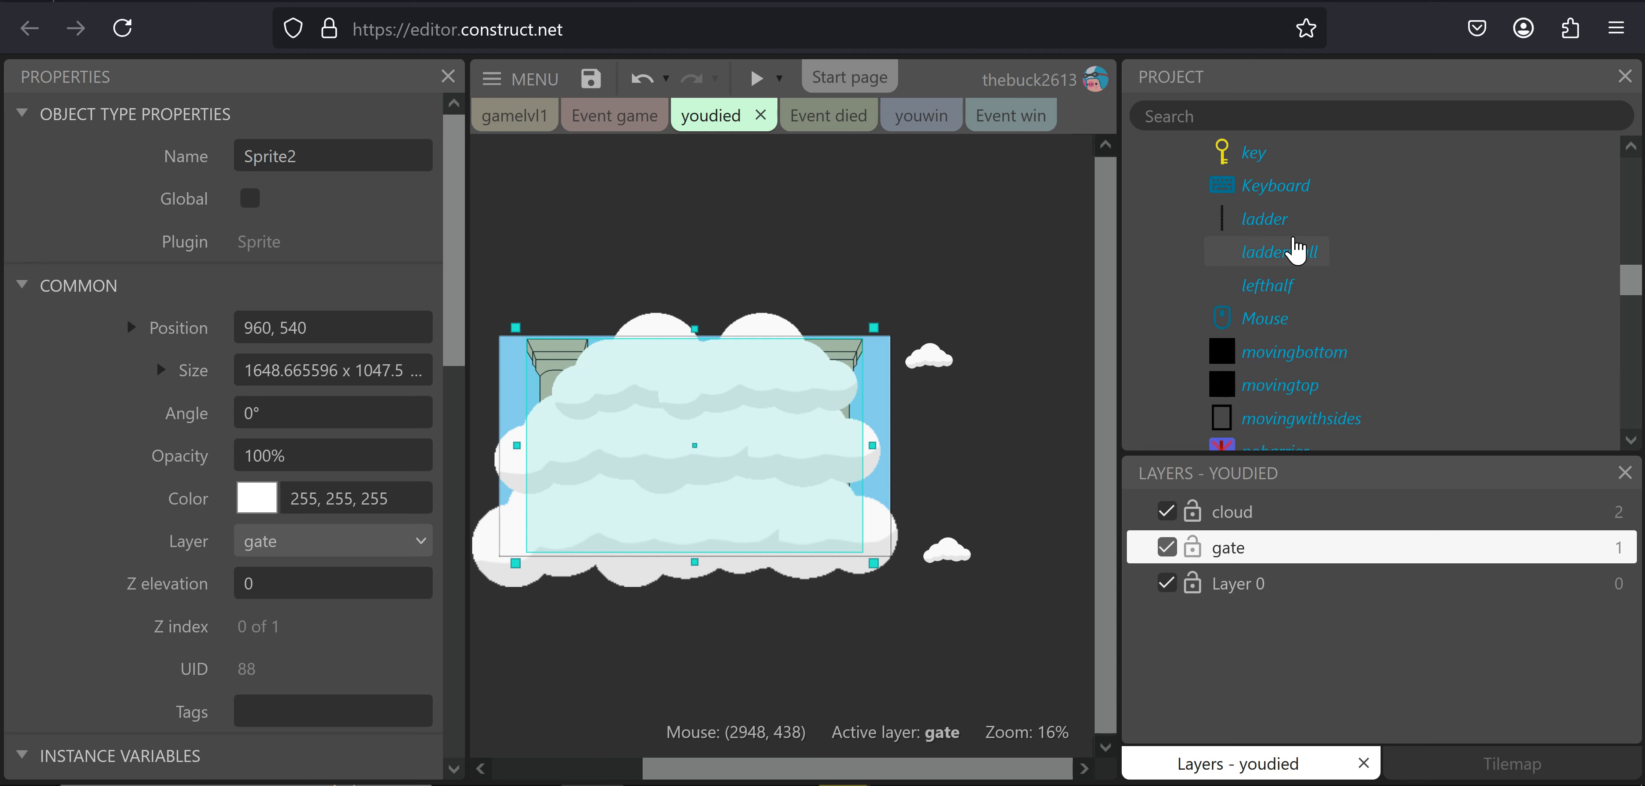
pyautogui.scroll(2, 1298, 249)
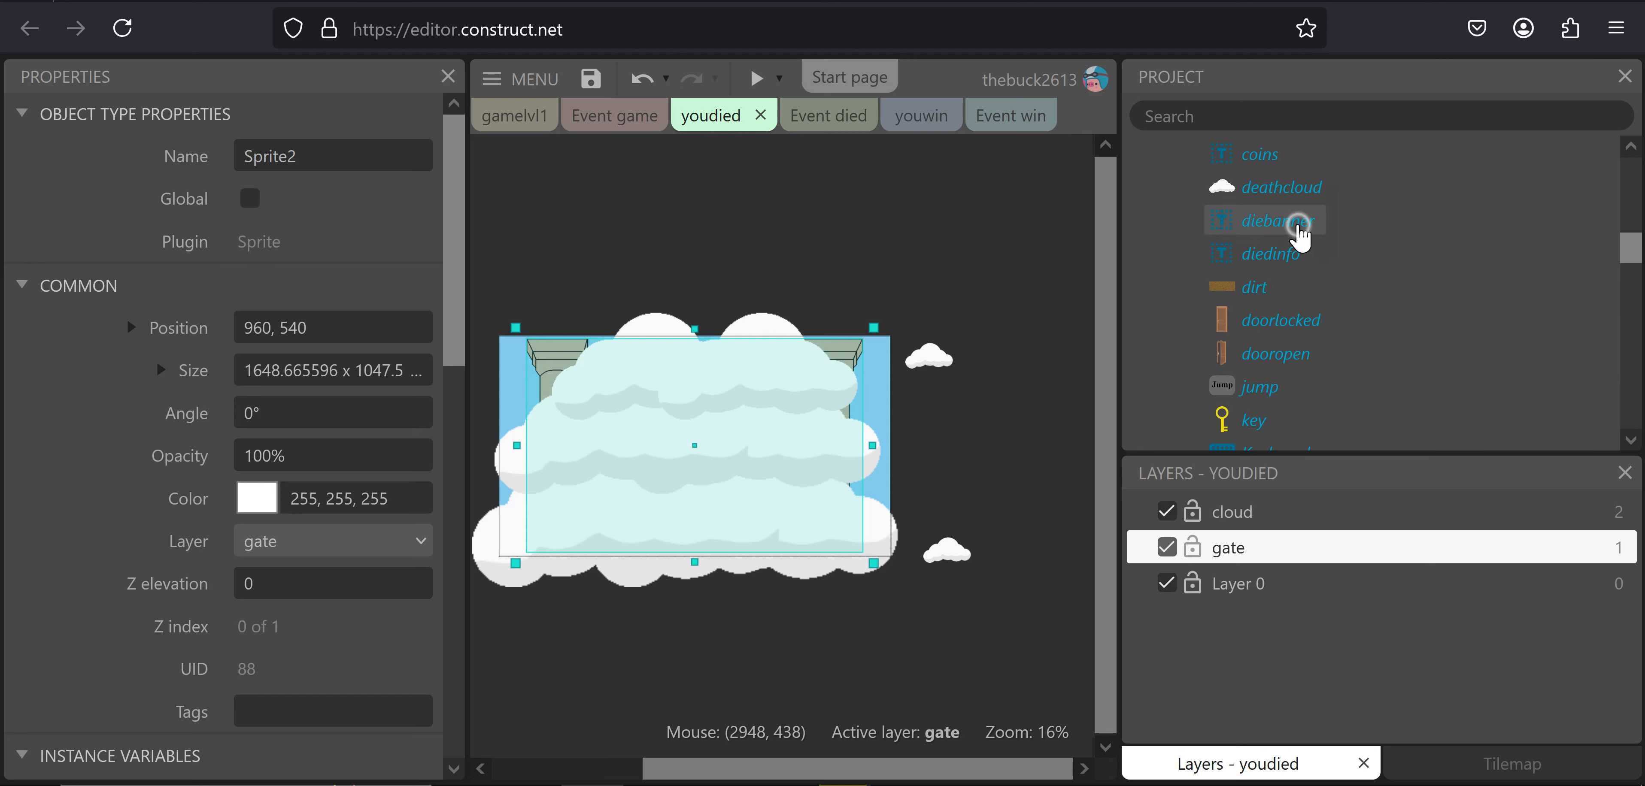
pyautogui.click(1289, 227)
pyautogui.click(1280, 261)
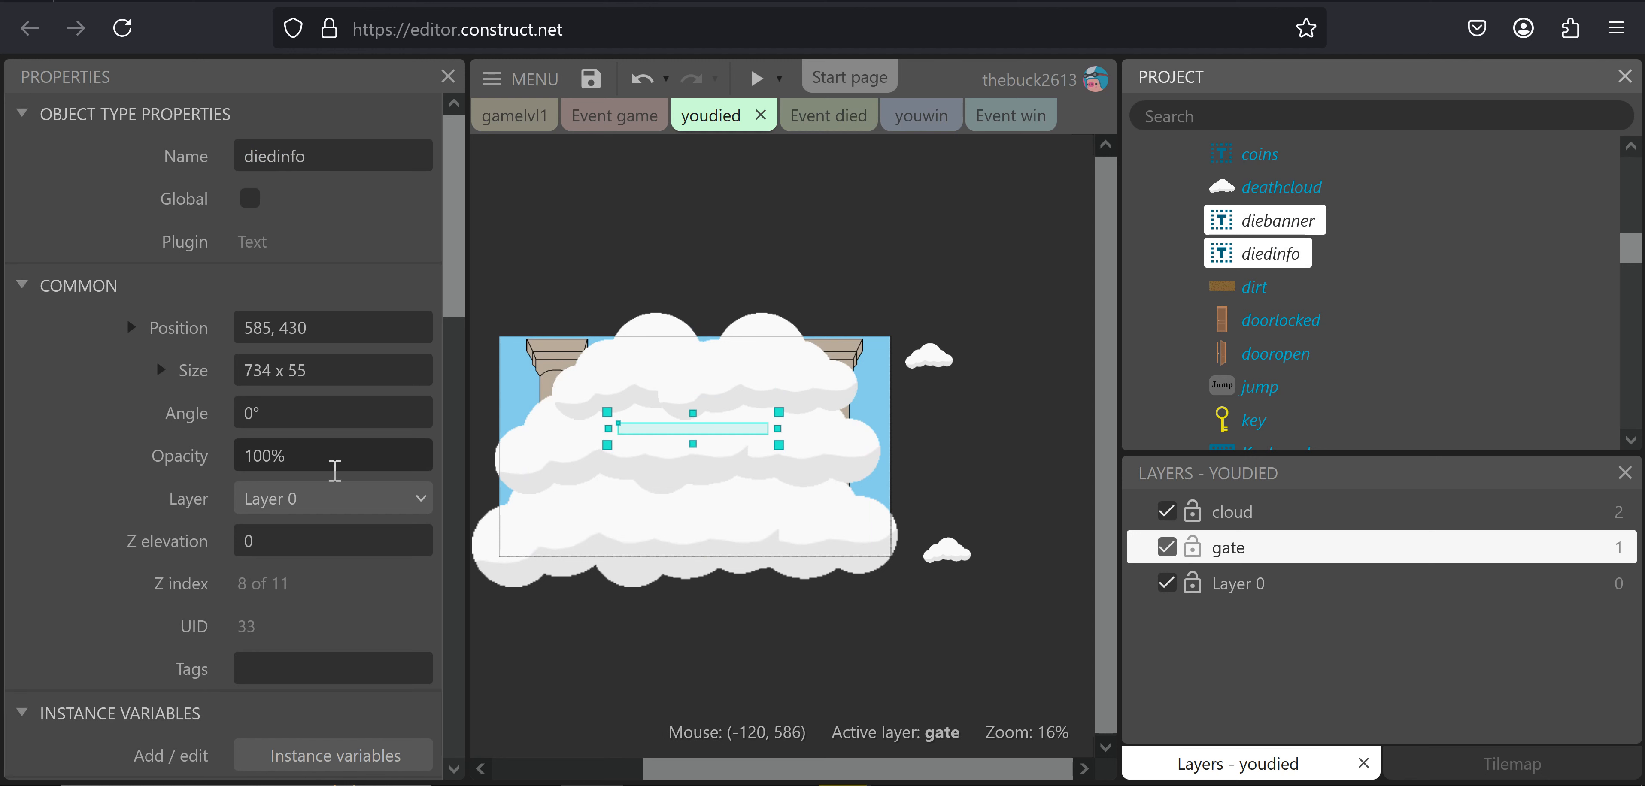
pyautogui.click(319, 499)
pyautogui.click(301, 573)
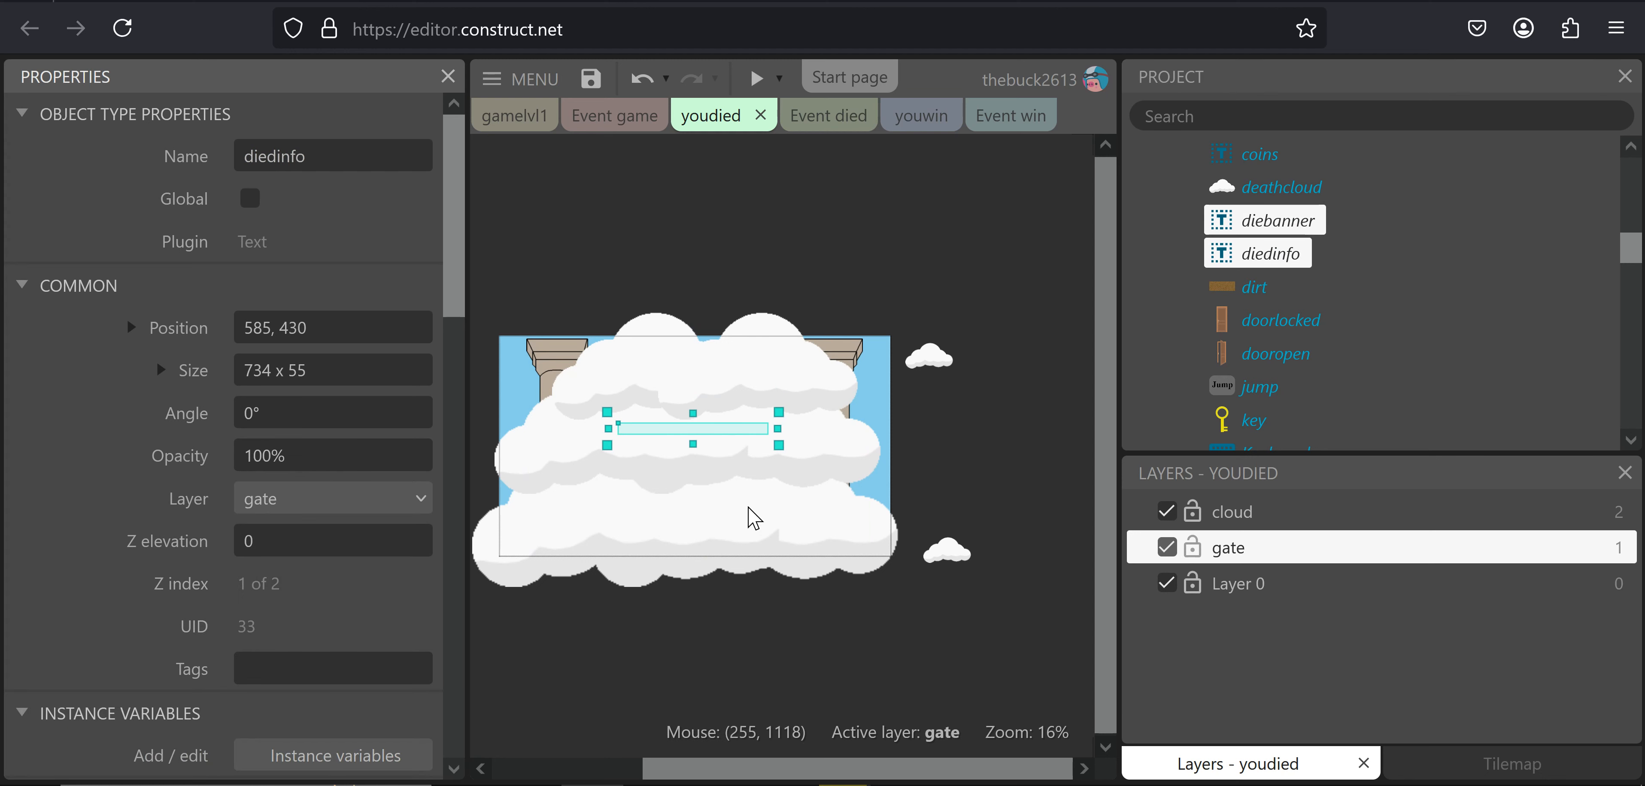
# Hide all deathcloud instances in the editor and lock them against selection
pyautogui.rightClick(737, 443)
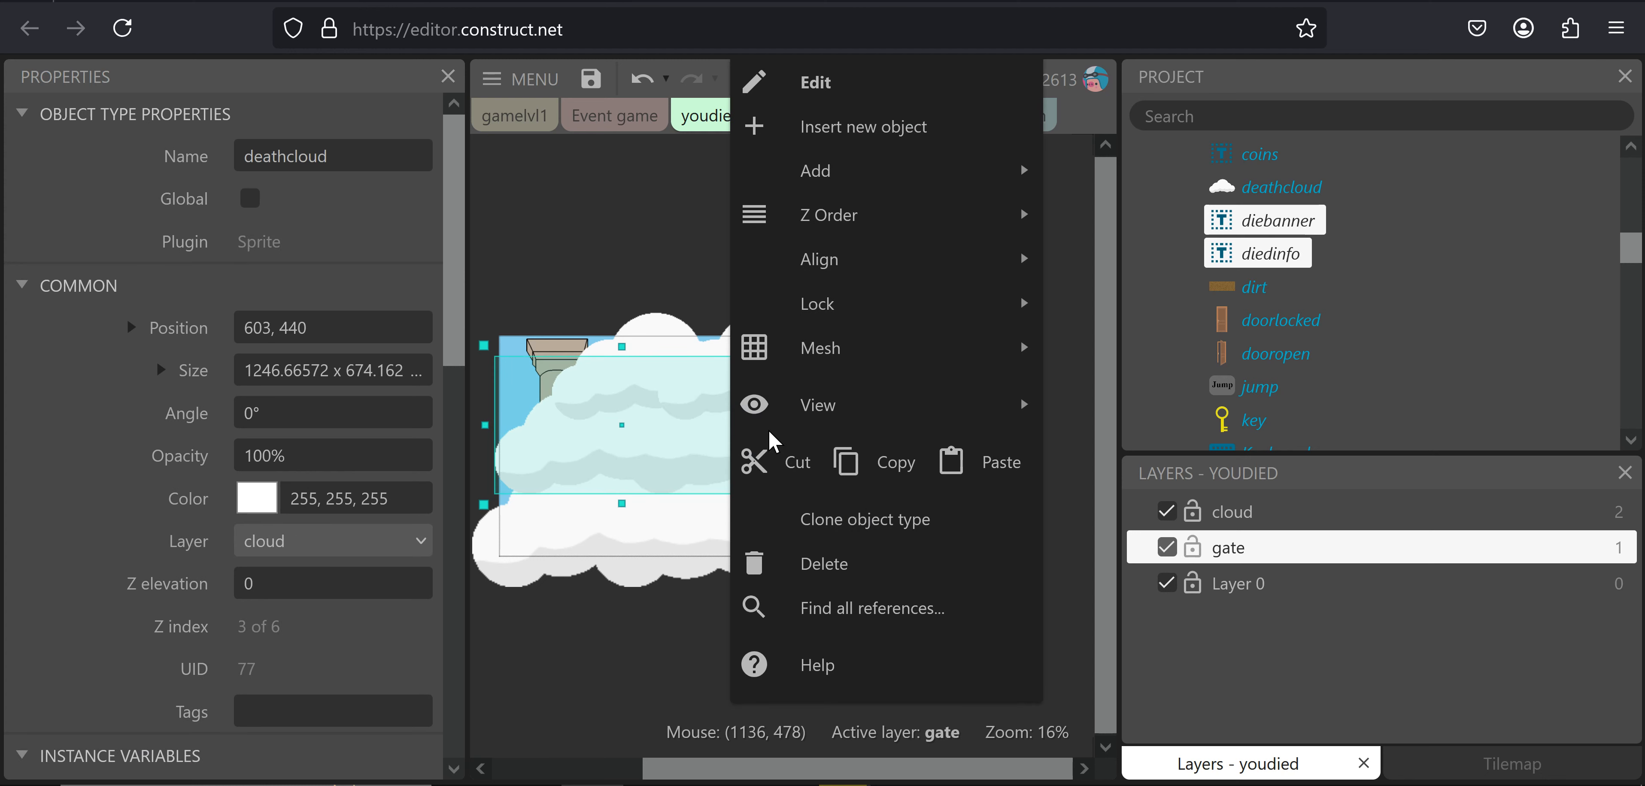
pyautogui.click(1065, 349)
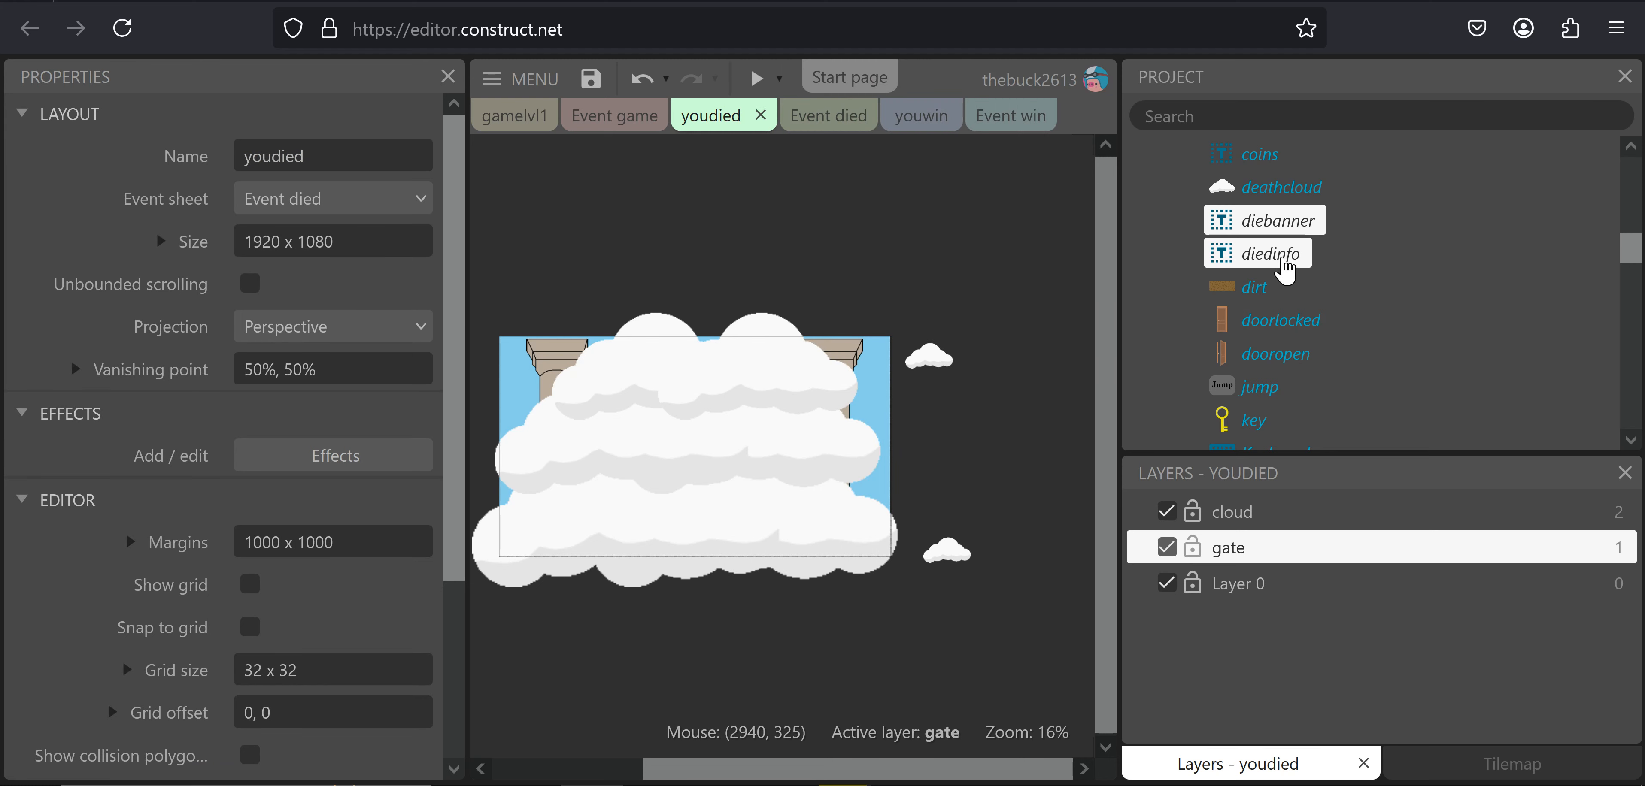
pyautogui.click(1278, 192)
pyautogui.scroll(-5, 298, 533)
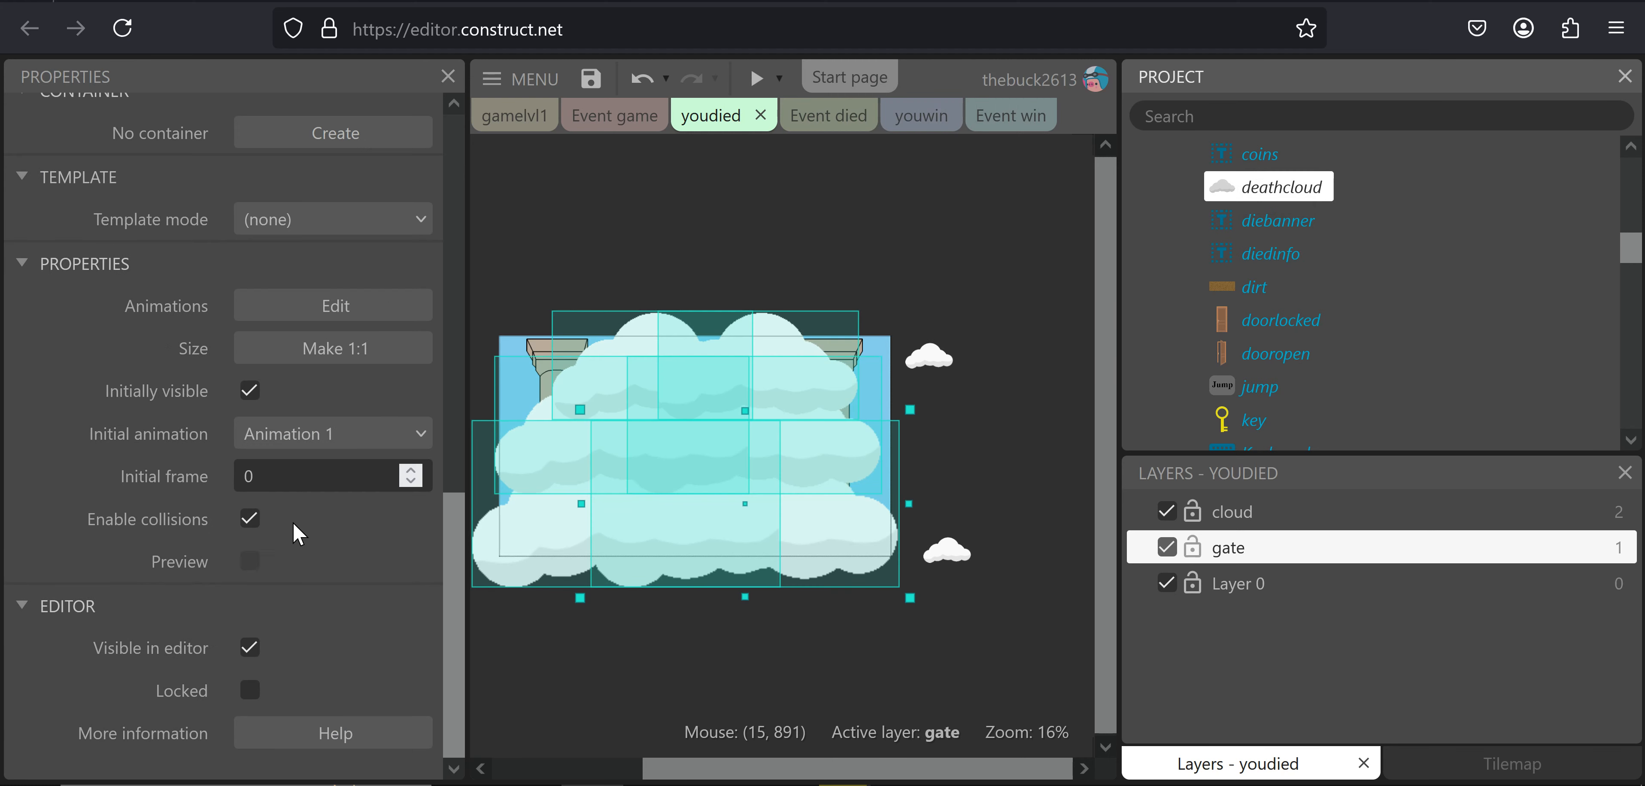
pyautogui.click(249, 647)
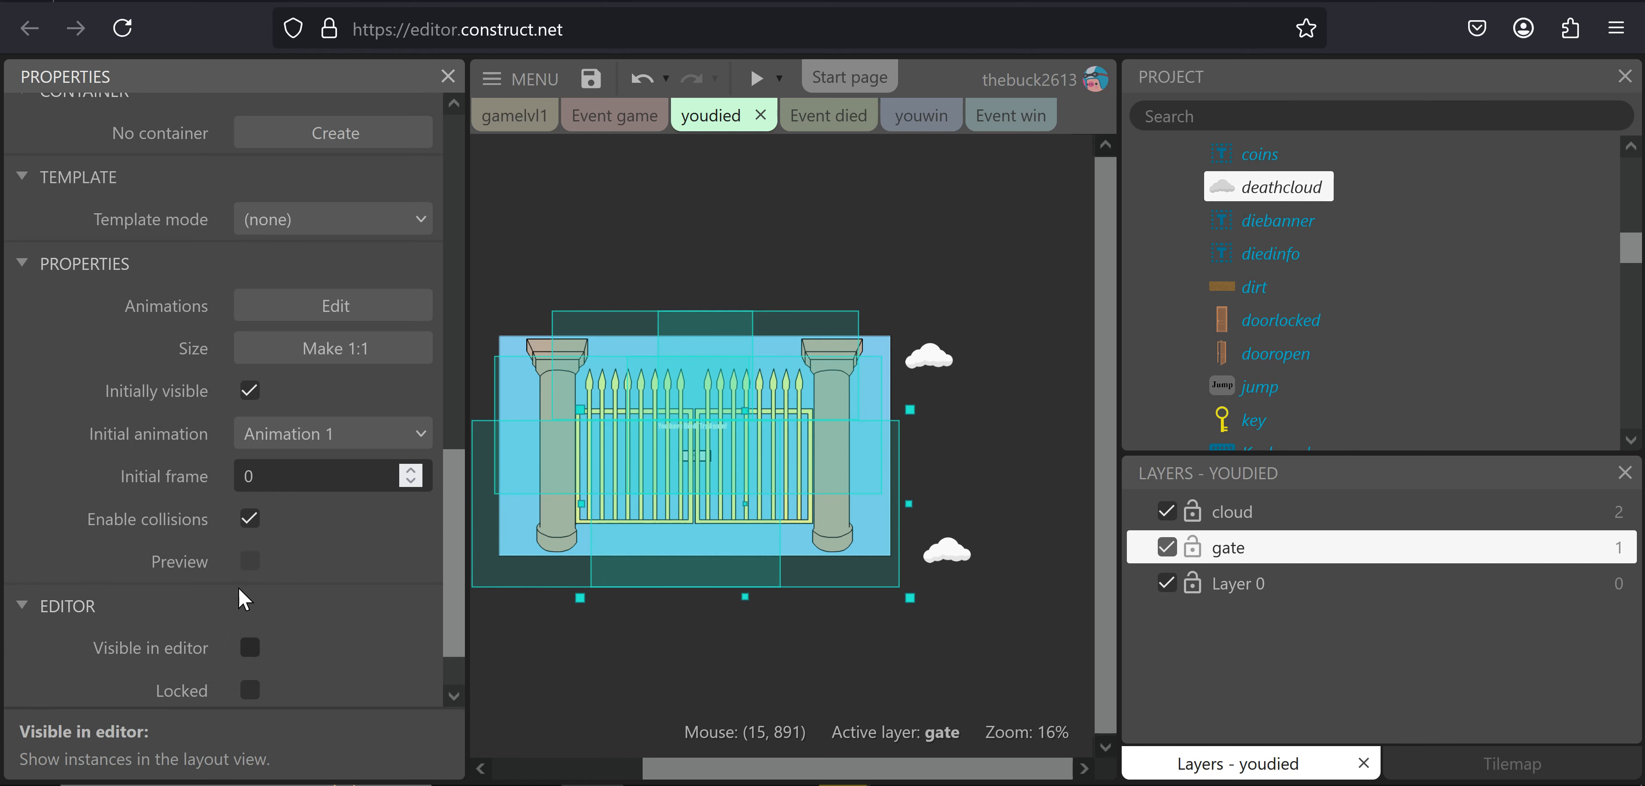
pyautogui.click(250, 690)
pyautogui.click(600, 659)
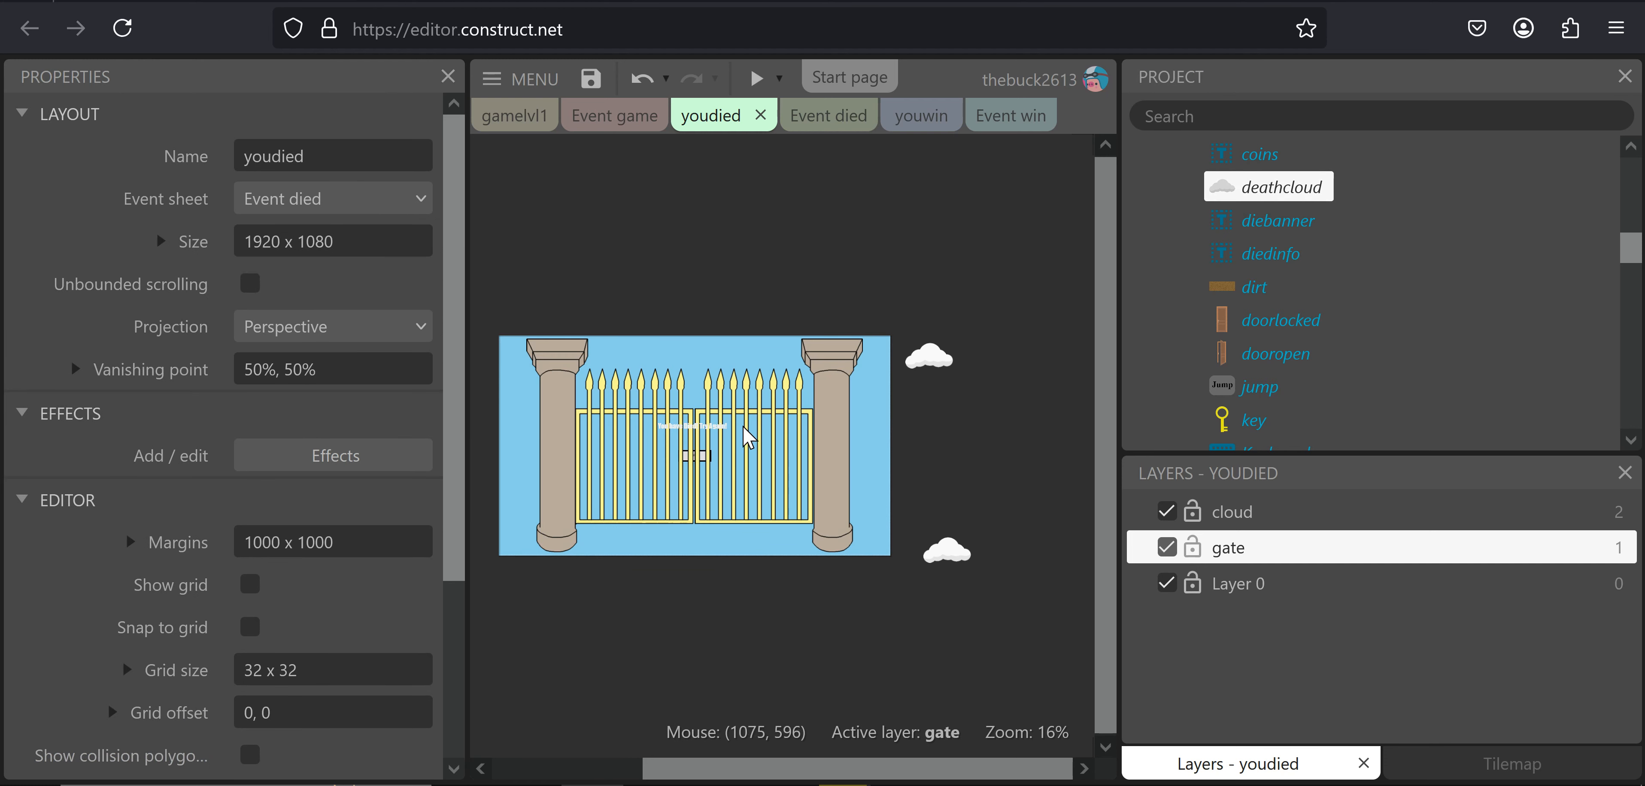
# Move the diebanner text onto the gate layer
pyautogui.click(1273, 255)
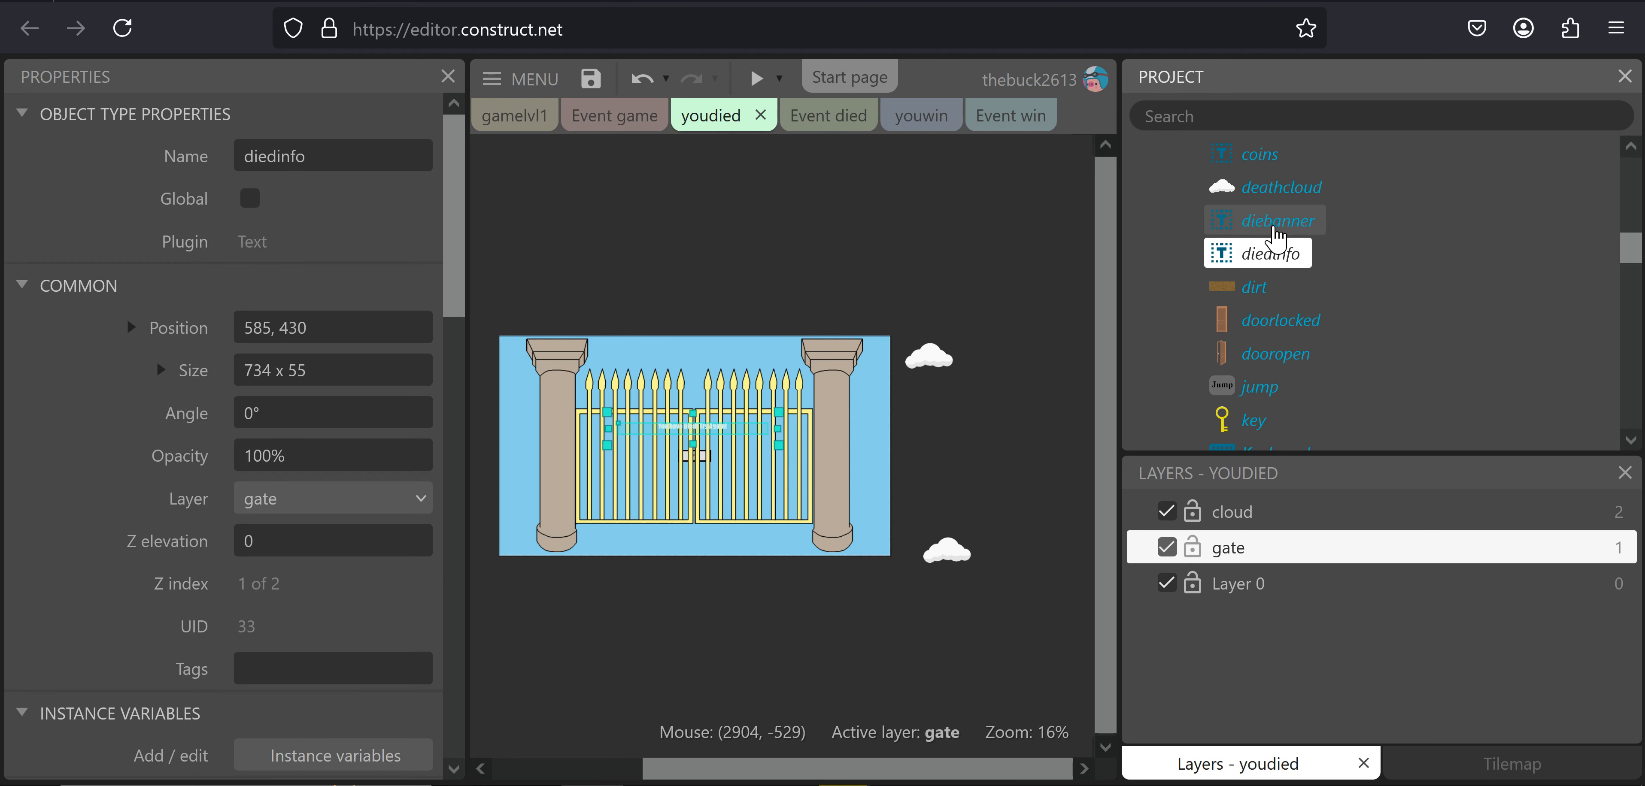
pyautogui.keyDown('ctrl'); pyautogui.click(1275, 237); pyautogui.keyUp('ctrl')
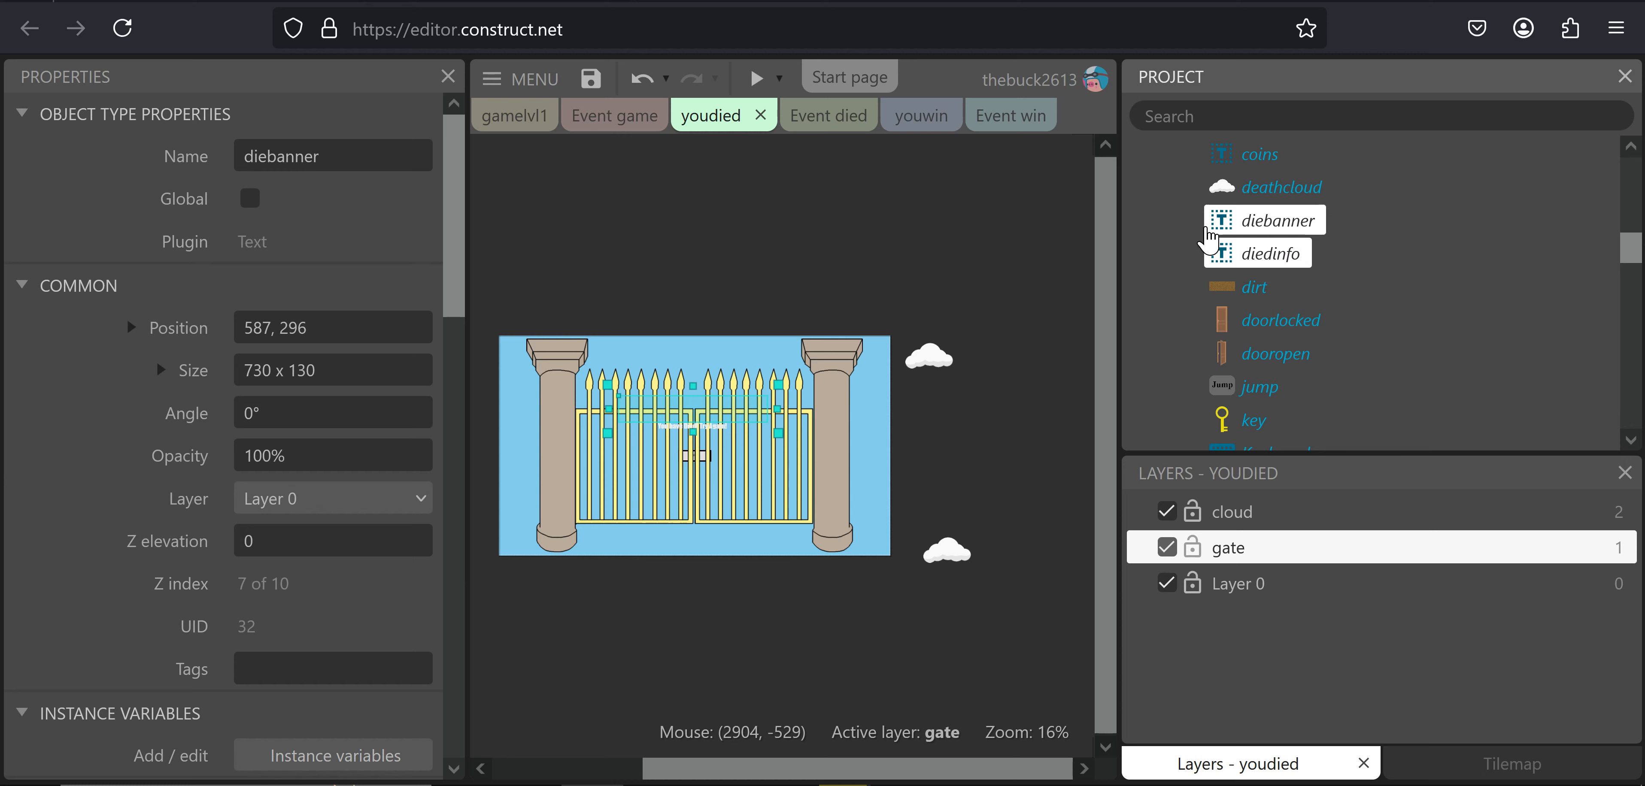
pyautogui.click(323, 500)
pyautogui.click(293, 572)
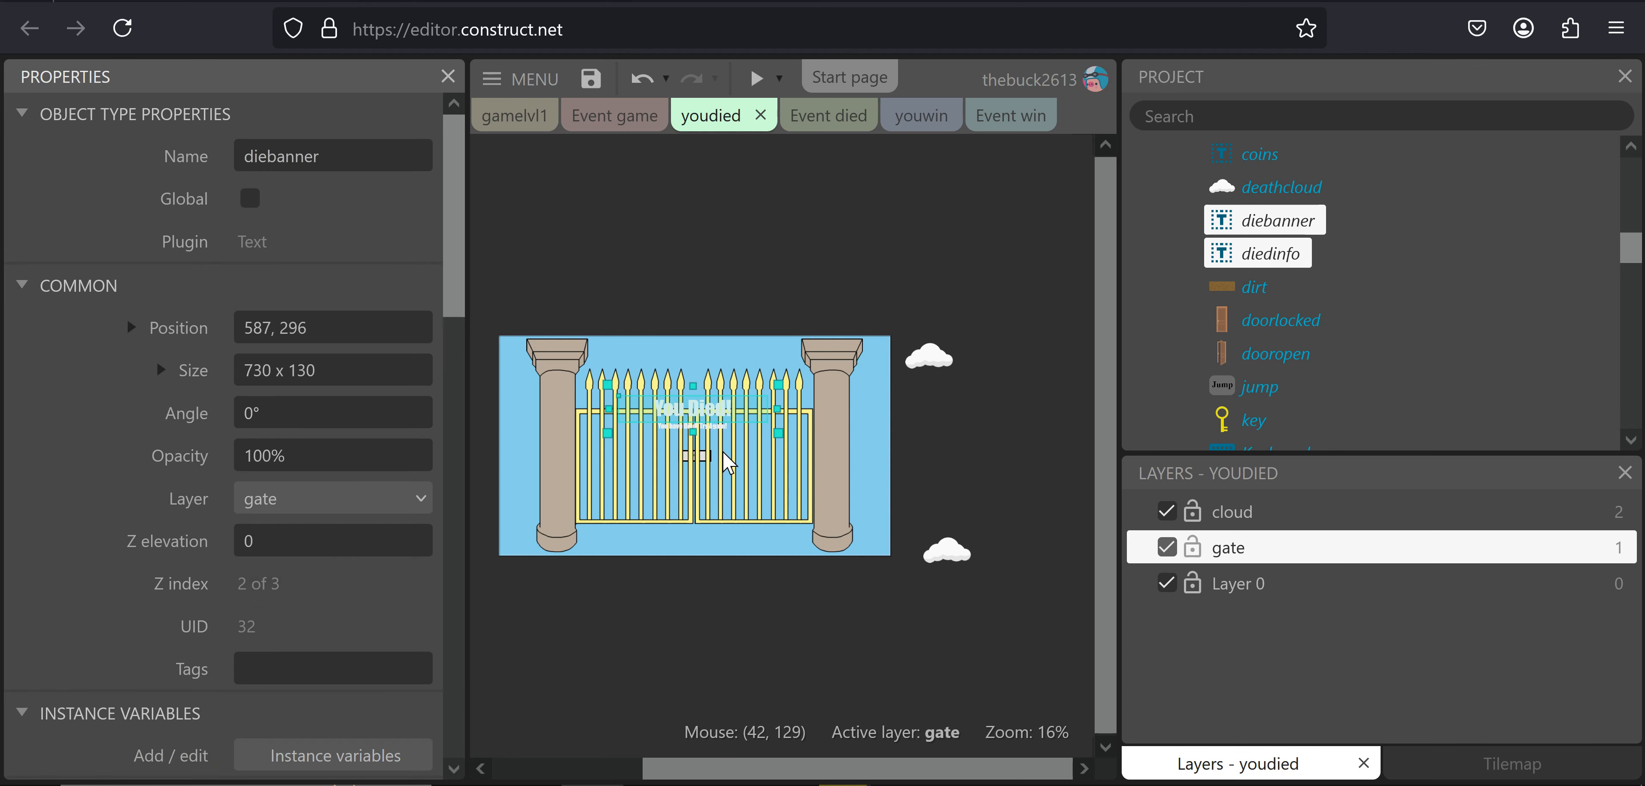
# Unlock all locked objects on the youdied layout
pyautogui.keyDown('ctrl'); pyautogui.scroll(5, 731, 412); pyautogui.keyUp('ctrl')
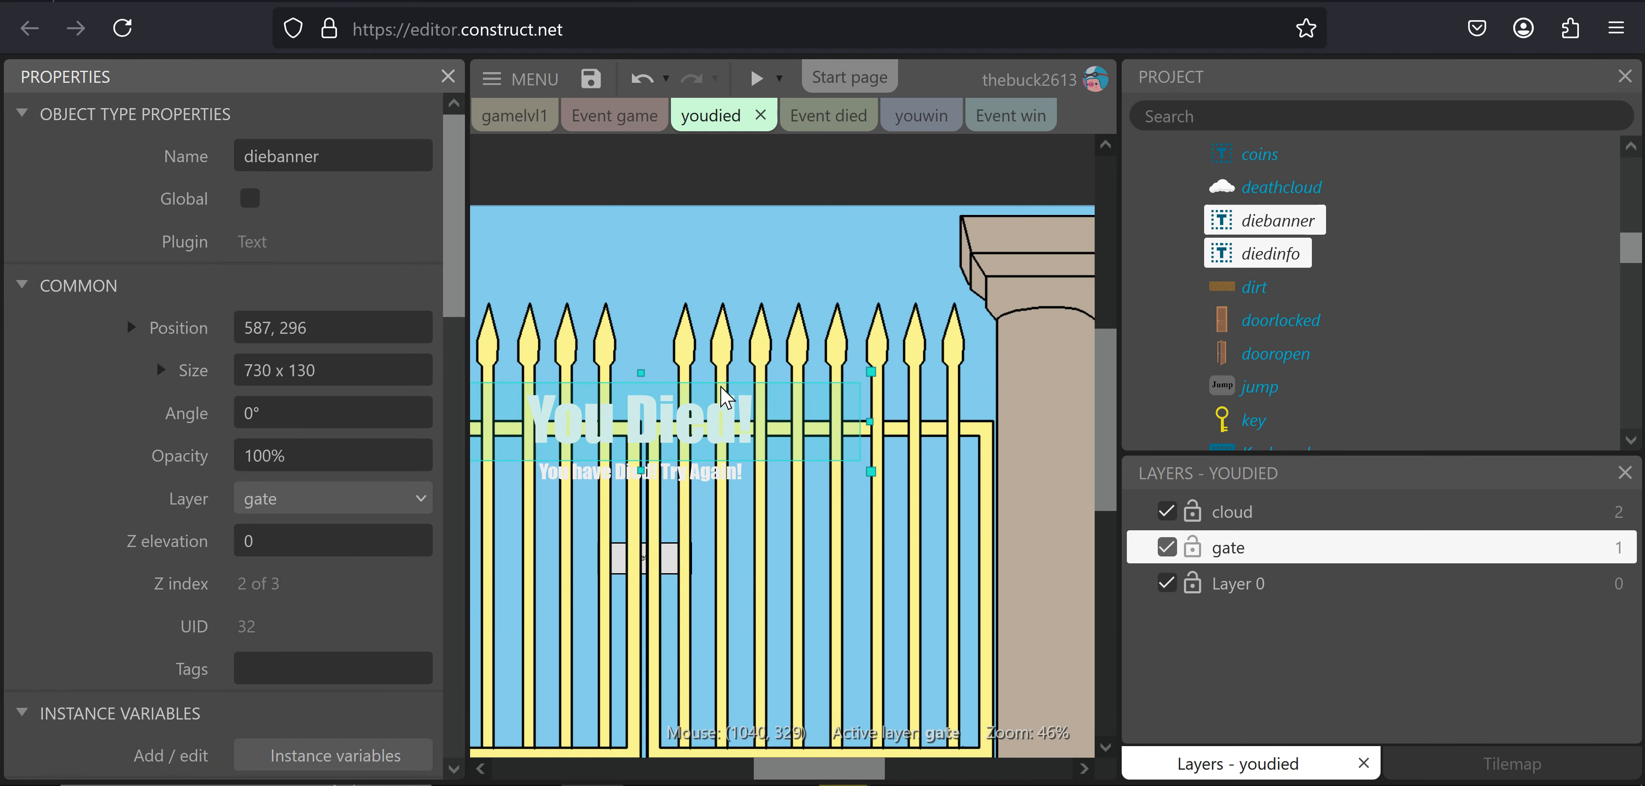
pyautogui.rightClick(872, 325)
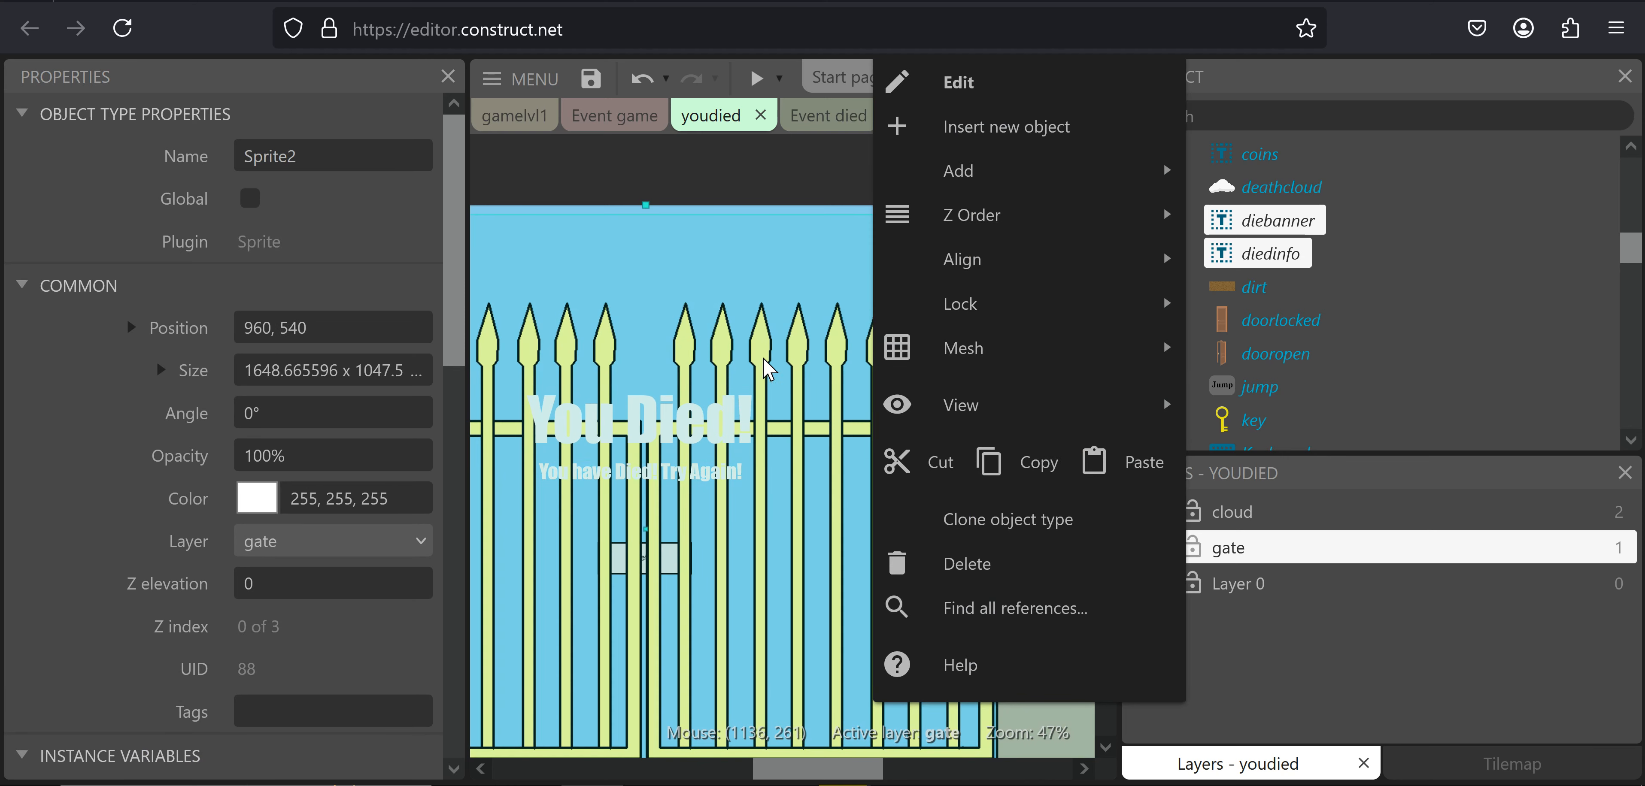
pyautogui.click(797, 346)
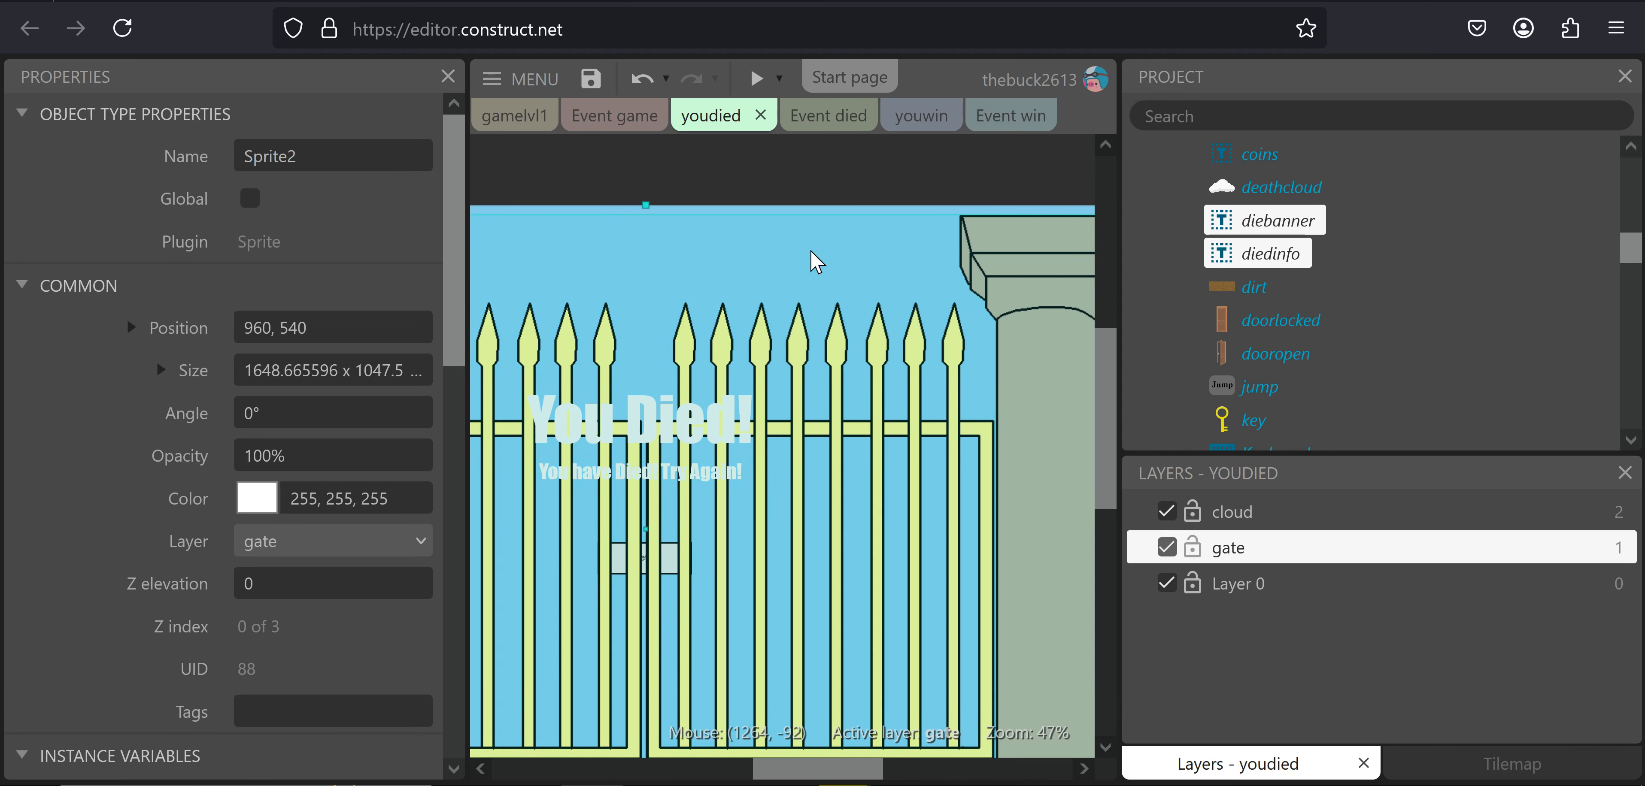
pyautogui.rightClick(870, 338)
pyautogui.click(961, 304)
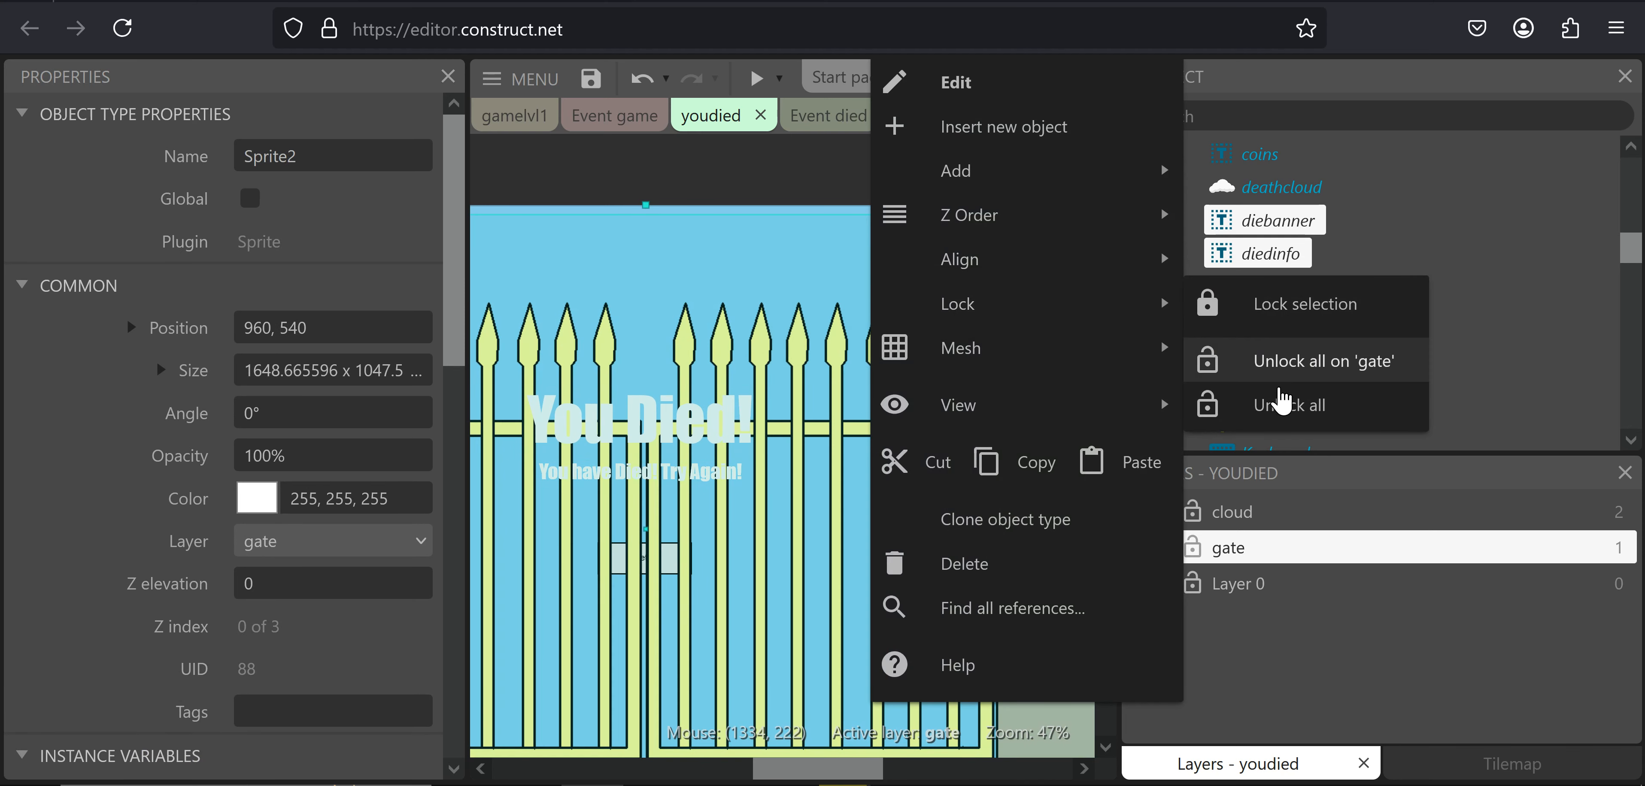
pyautogui.click(1282, 357)
pyautogui.moveTo(771, 331); pyautogui.dragTo(805, 311, button='middle')
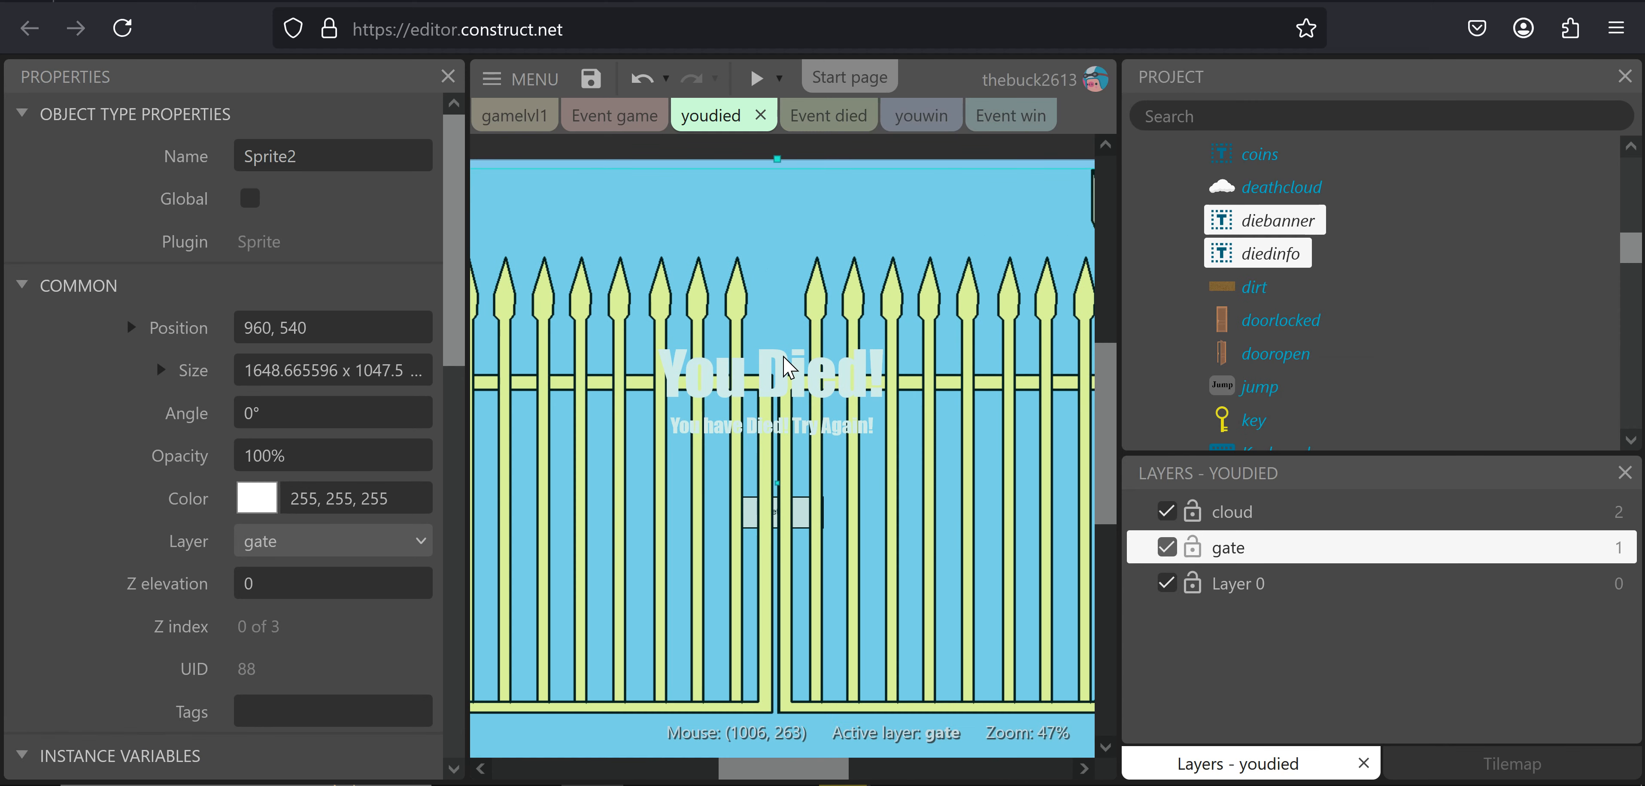
# Try to select the death message texts over the gate, and undo the accidental move of a hidden deathcloud instance
pyautogui.click(783, 368)
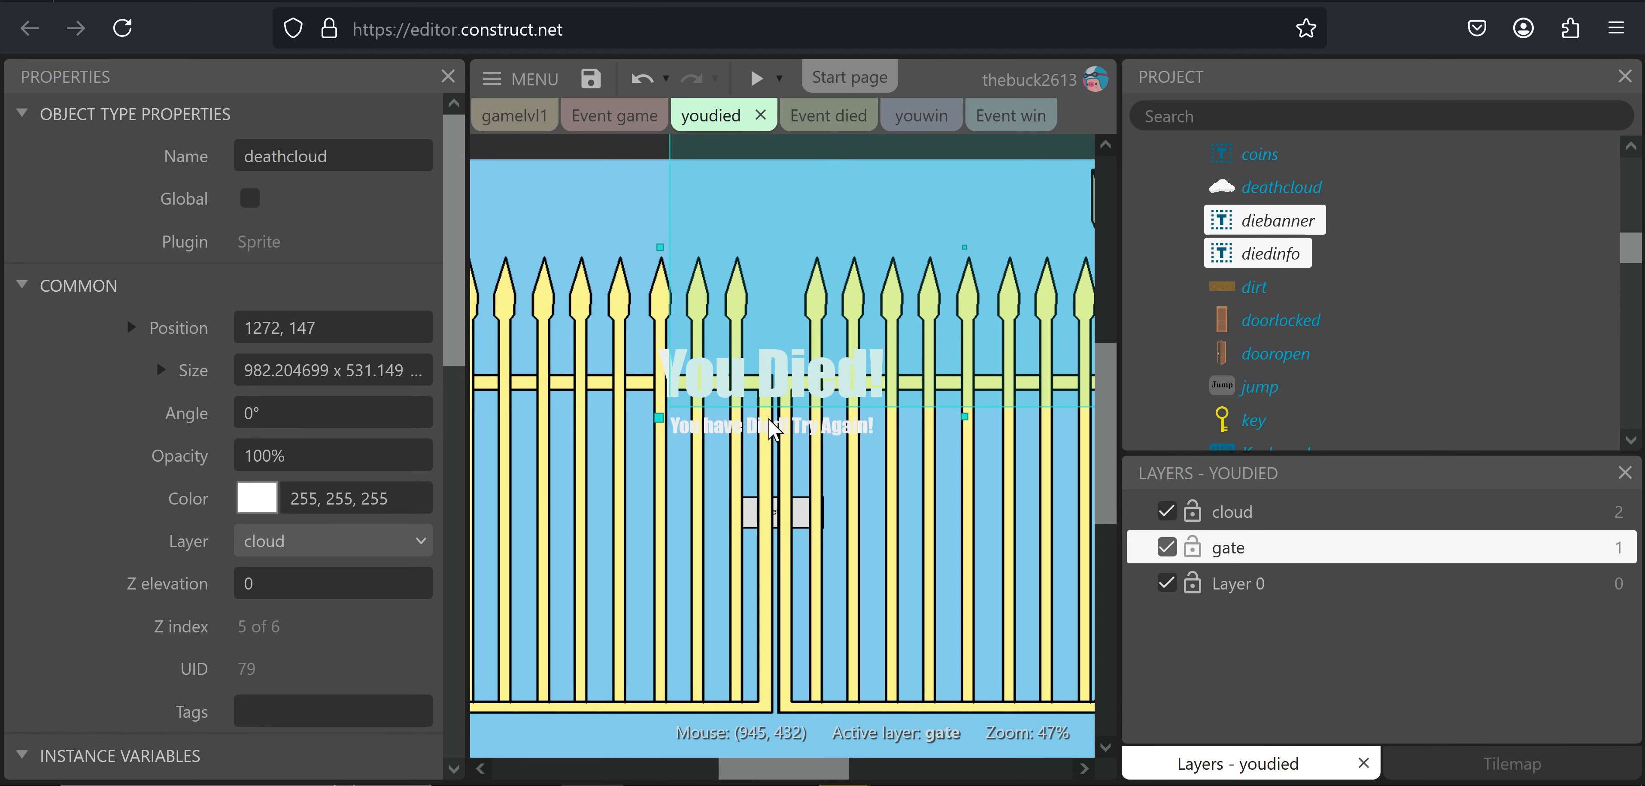
pyautogui.click(735, 442)
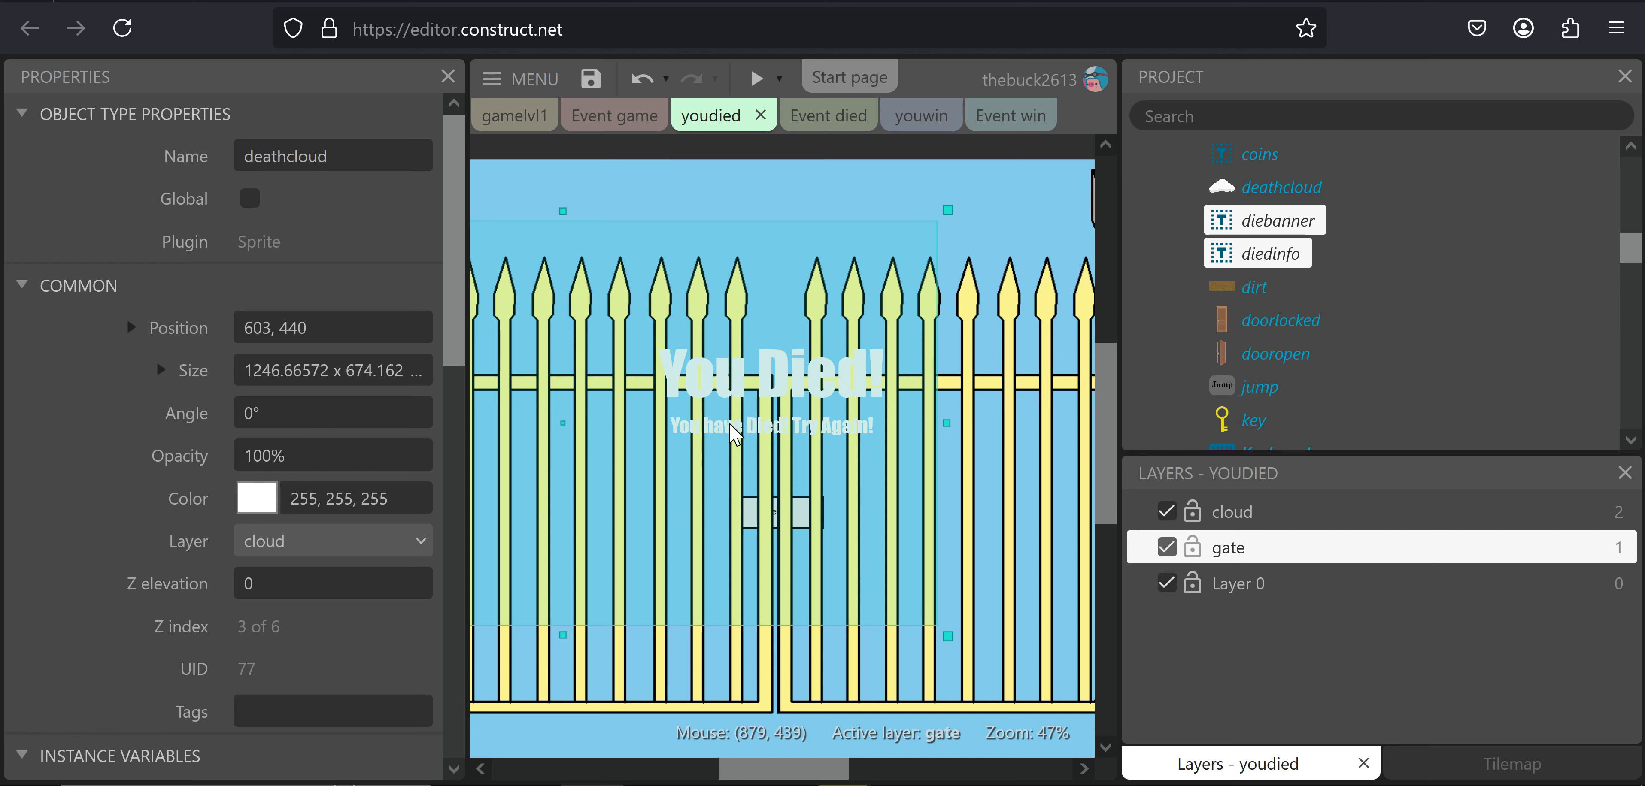
pyautogui.keyDown('ctrl'); pyautogui.scroll(-2, 738, 434); pyautogui.keyUp('ctrl')
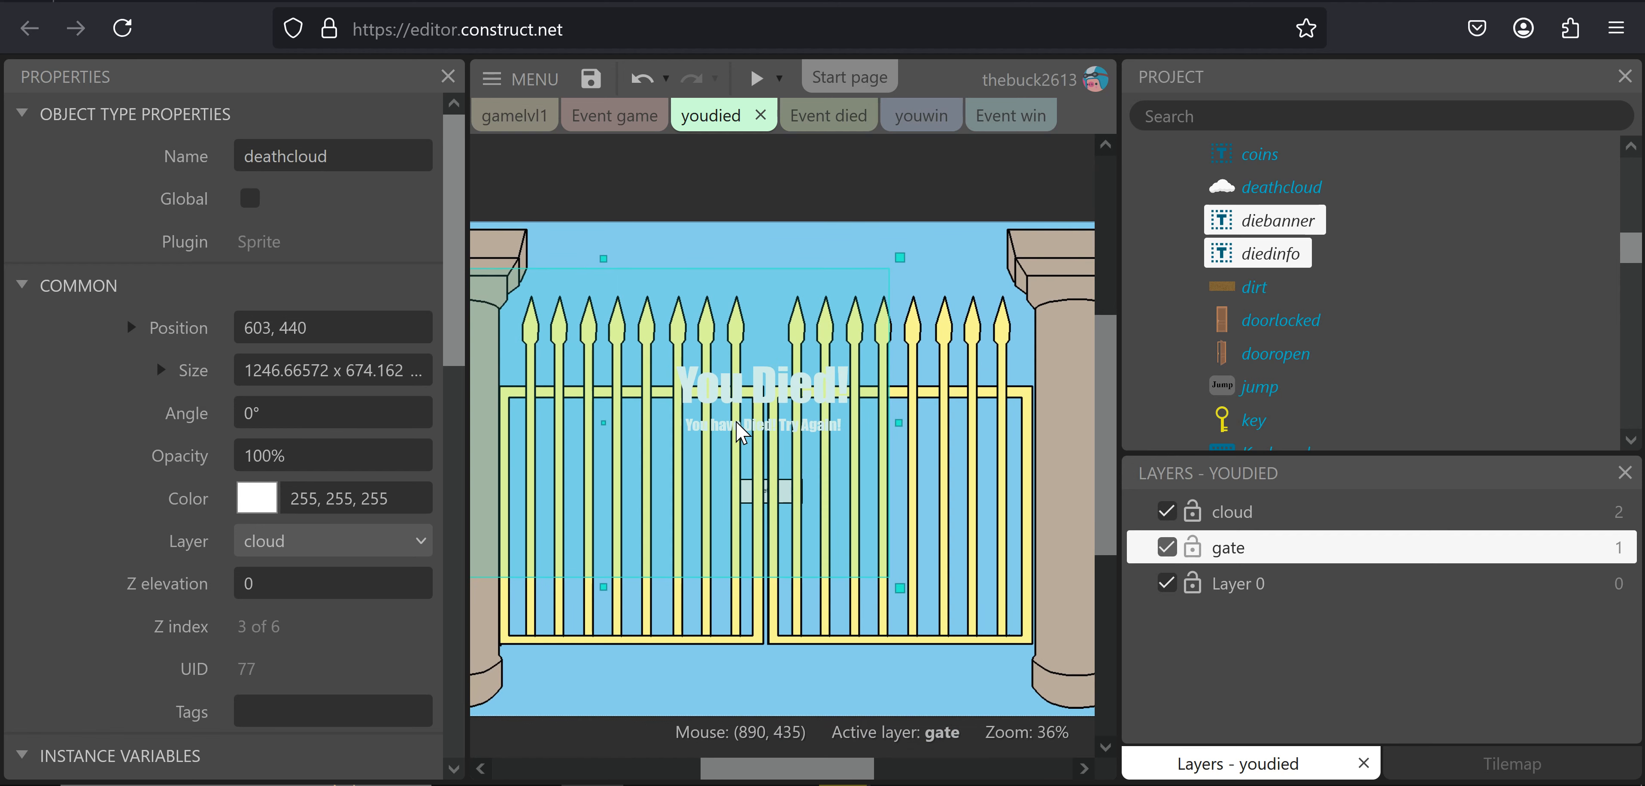
pyautogui.moveTo(713, 437); pyautogui.dragTo(656, 426)
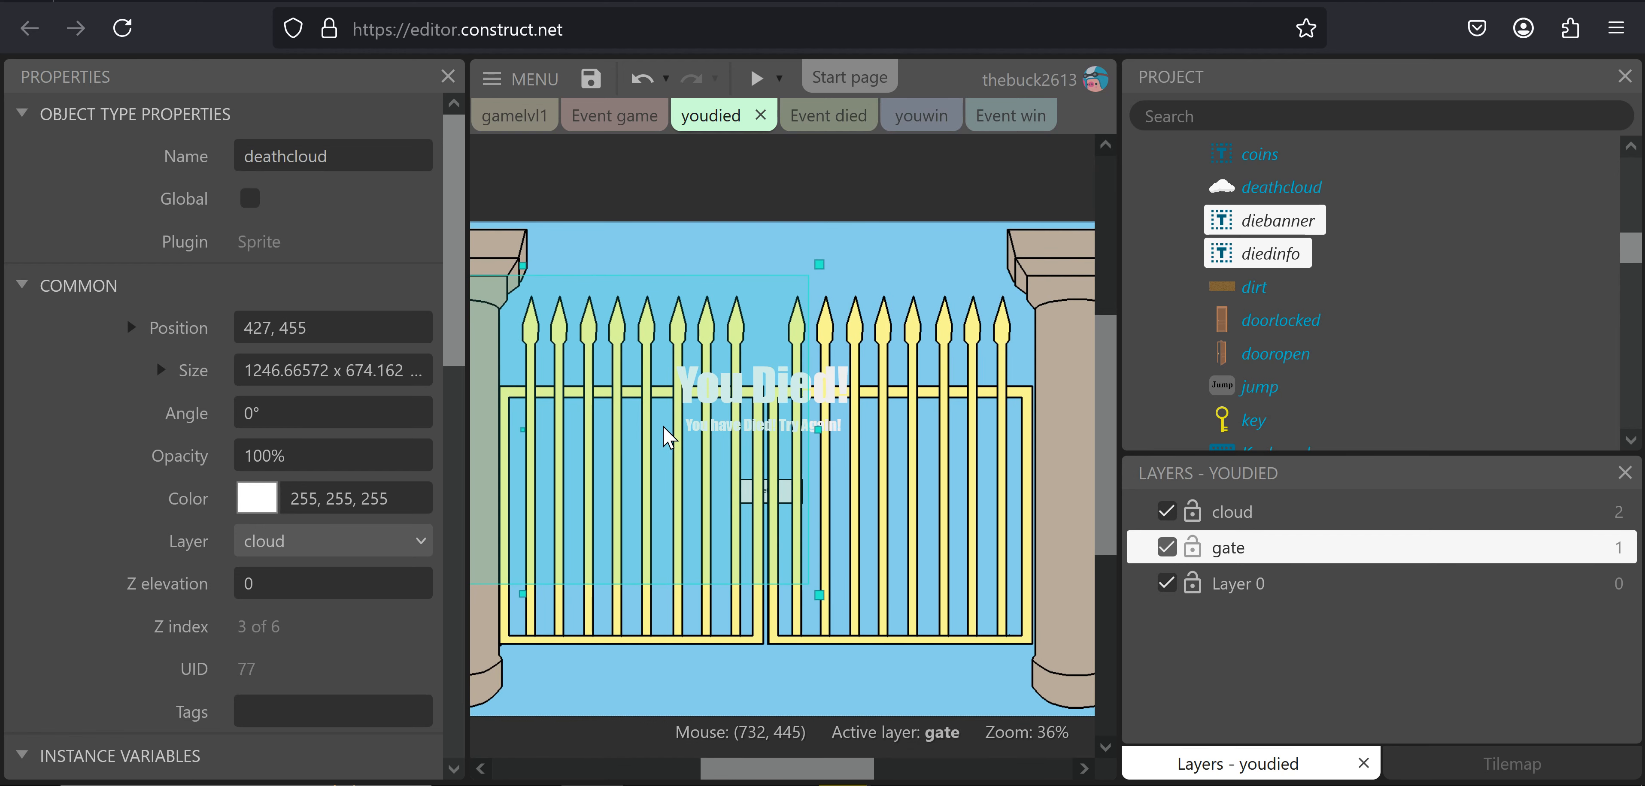
pyautogui.keyDown('ctrl'); pyautogui.scroll(-2, 673, 423); pyautogui.keyUp('ctrl')
pyautogui.keyDown('ctrl'); pyautogui.scroll(-3, 675, 427); pyautogui.keyUp('ctrl')
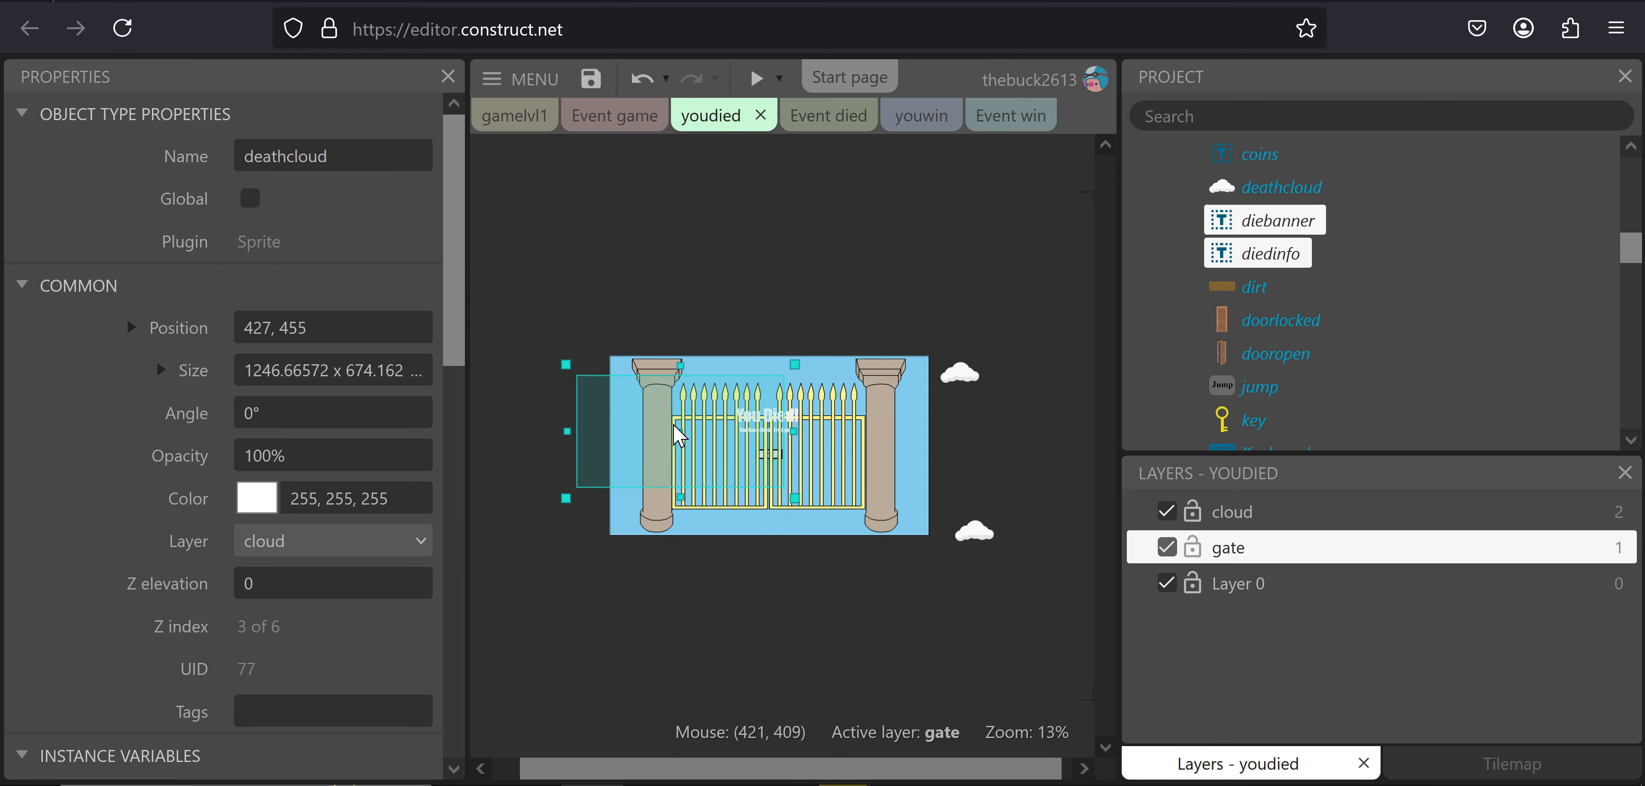
pyautogui.hotkey('ctrl', 'z')
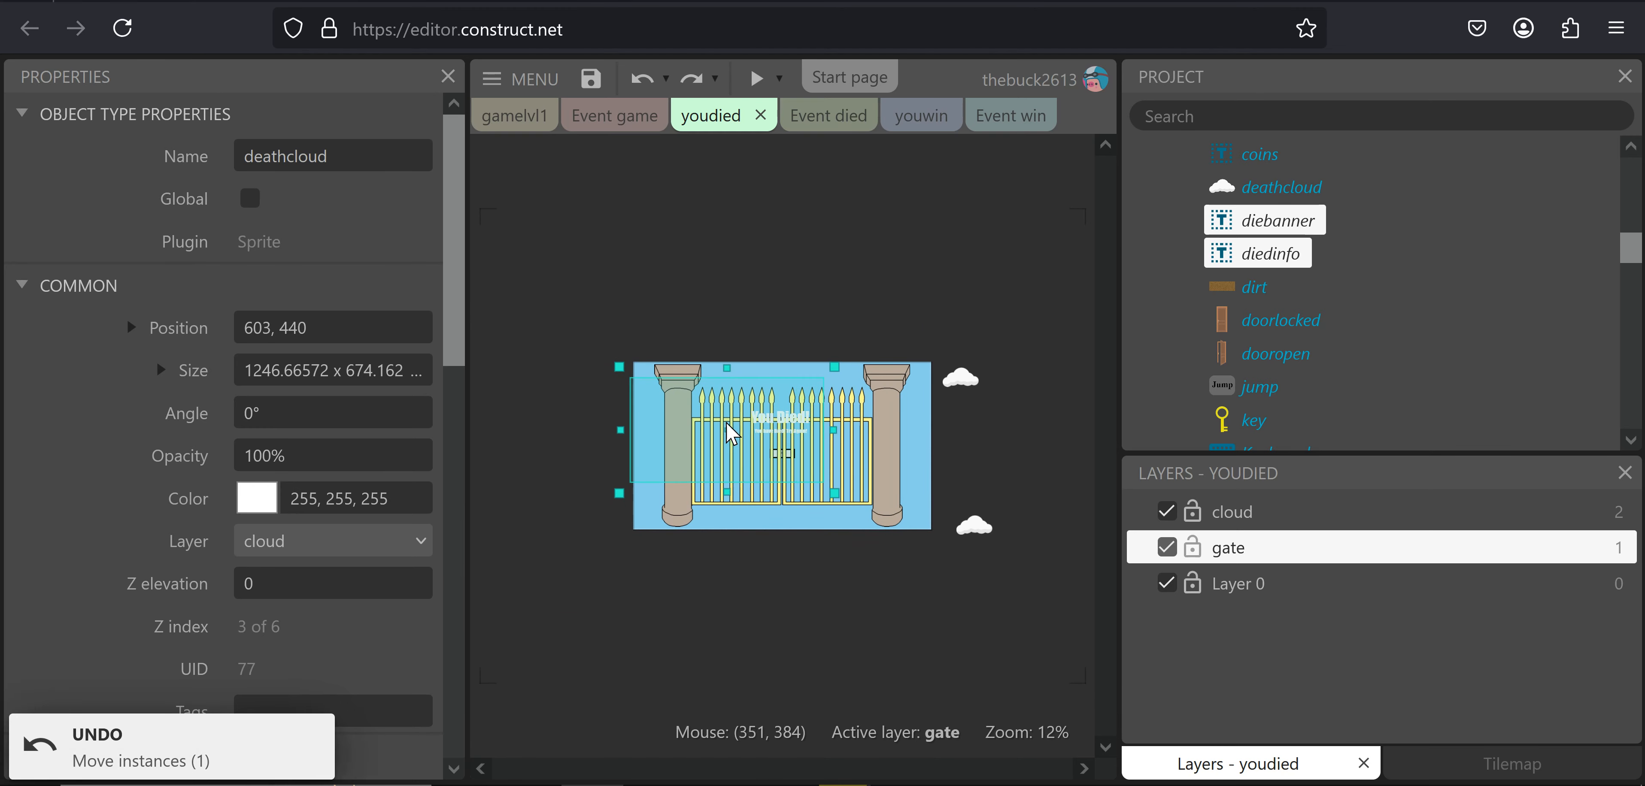
pyautogui.click(751, 286)
pyautogui.click(744, 430)
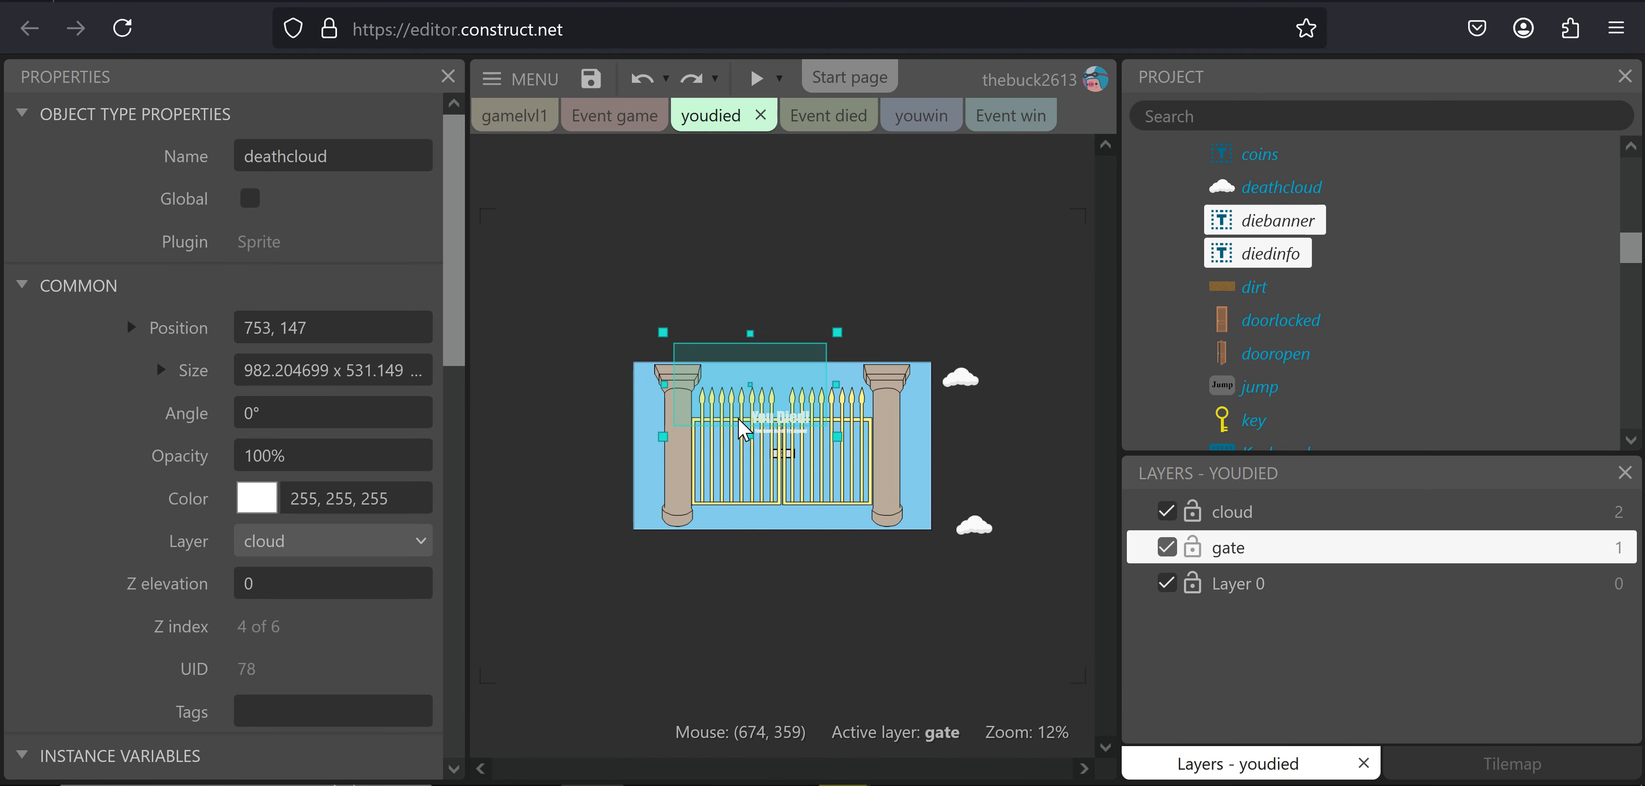
pyautogui.click(733, 453)
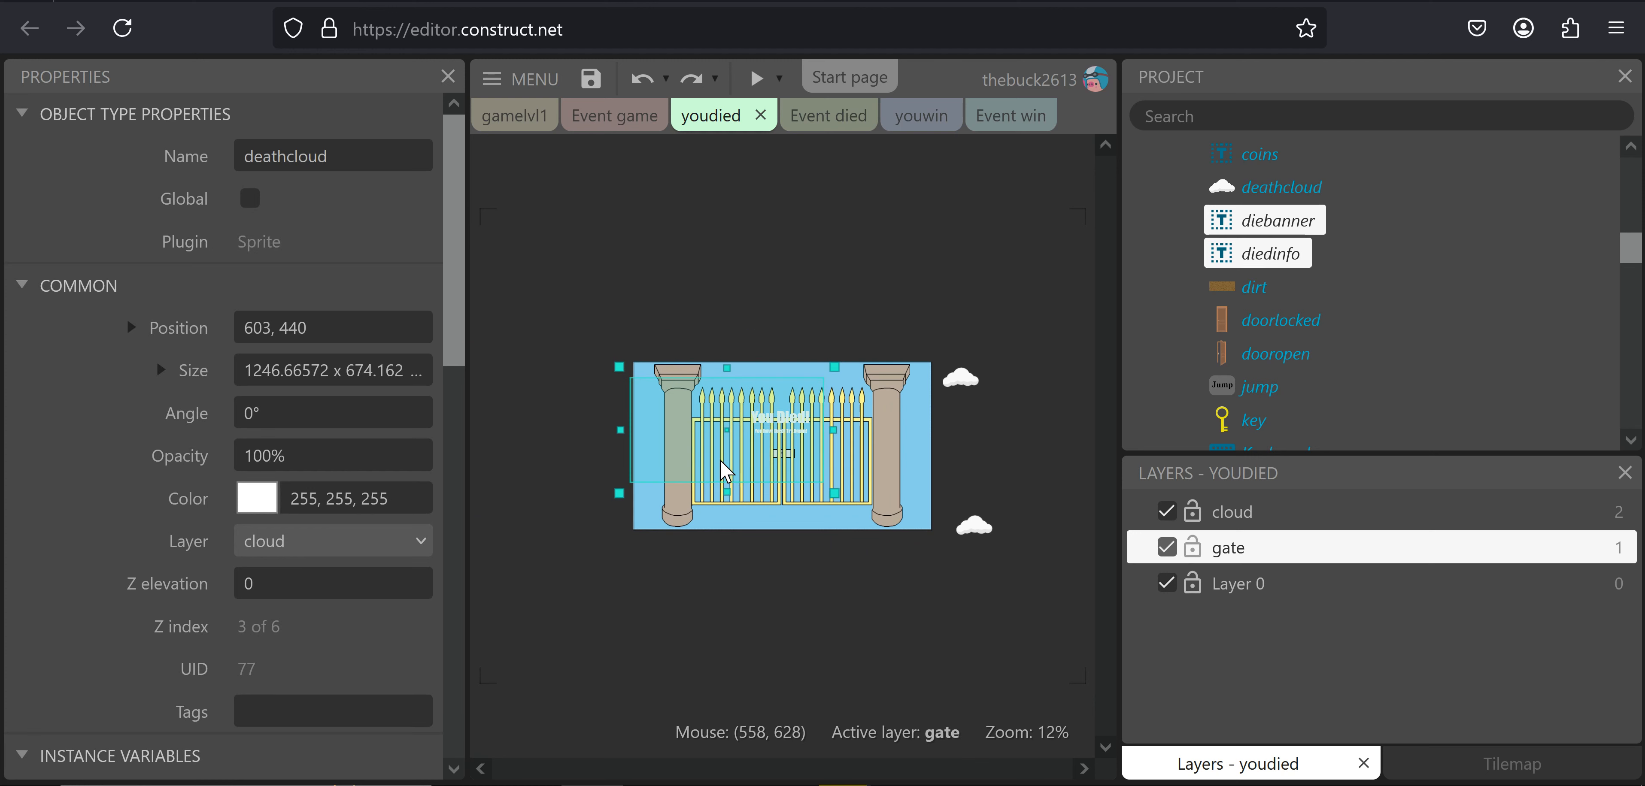
# Lock all deathcloud instances so they cannot be selected on the layout
pyautogui.keyDown('ctrl'); pyautogui.scroll(3, 786, 498); pyautogui.keyUp('ctrl')
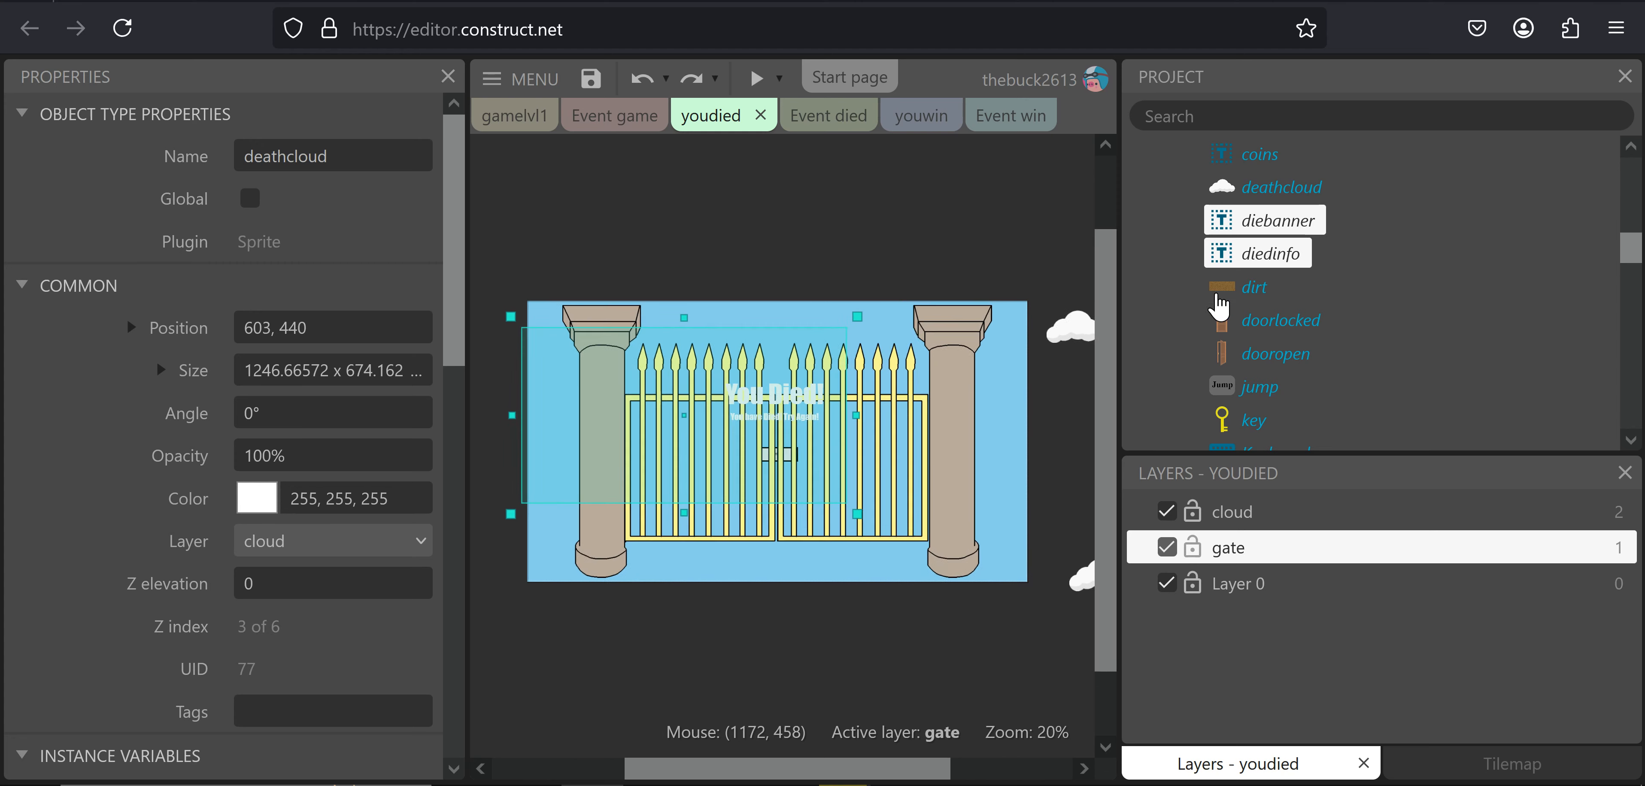
pyautogui.click(1253, 264)
pyautogui.click(1254, 231)
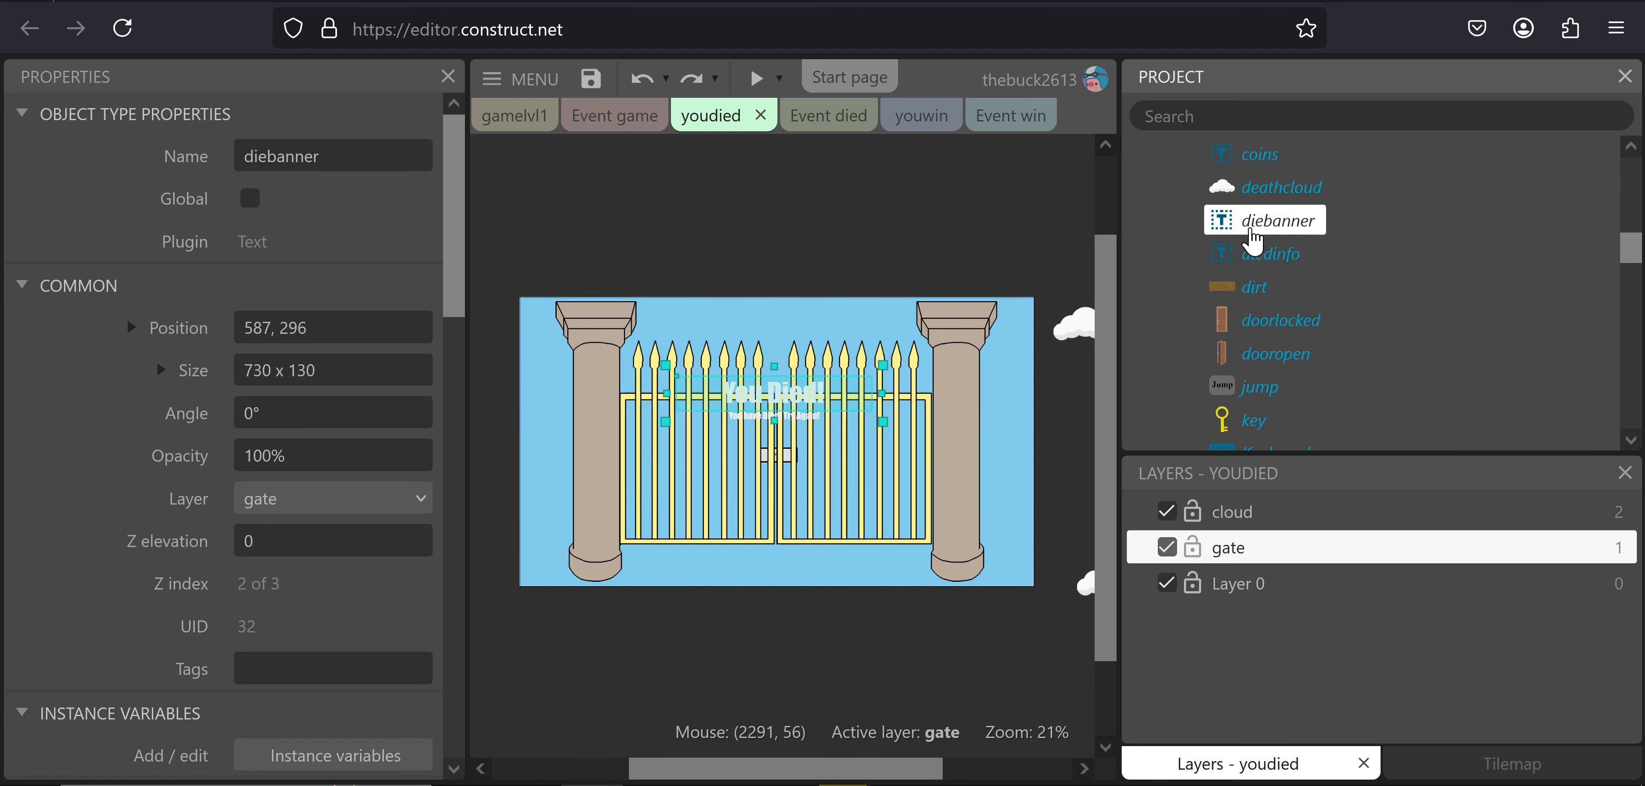
pyautogui.click(1252, 203)
pyautogui.scroll(-10, 308, 488)
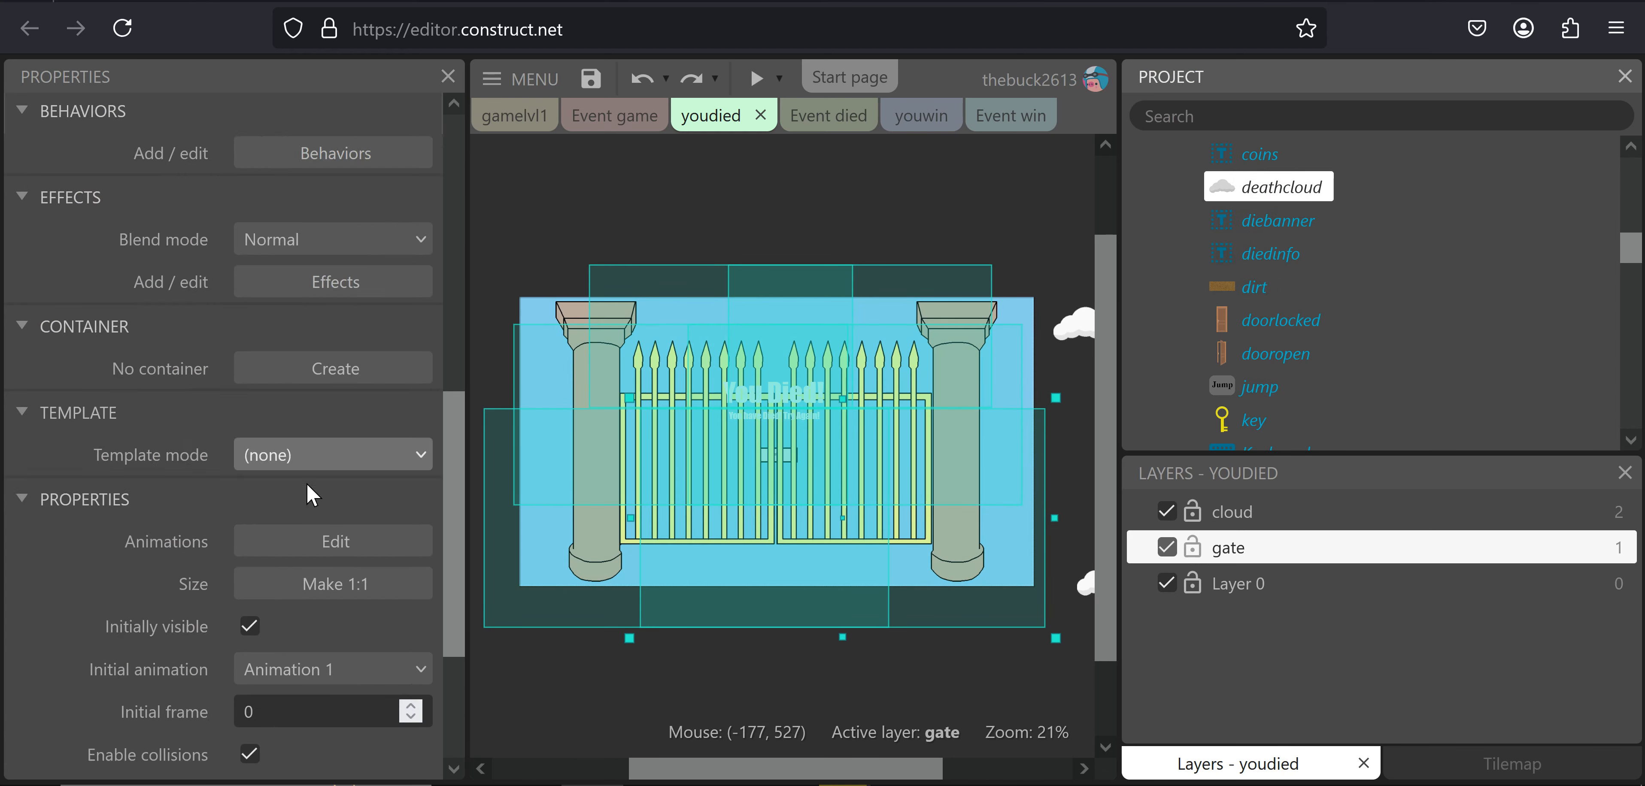
pyautogui.click(253, 701)
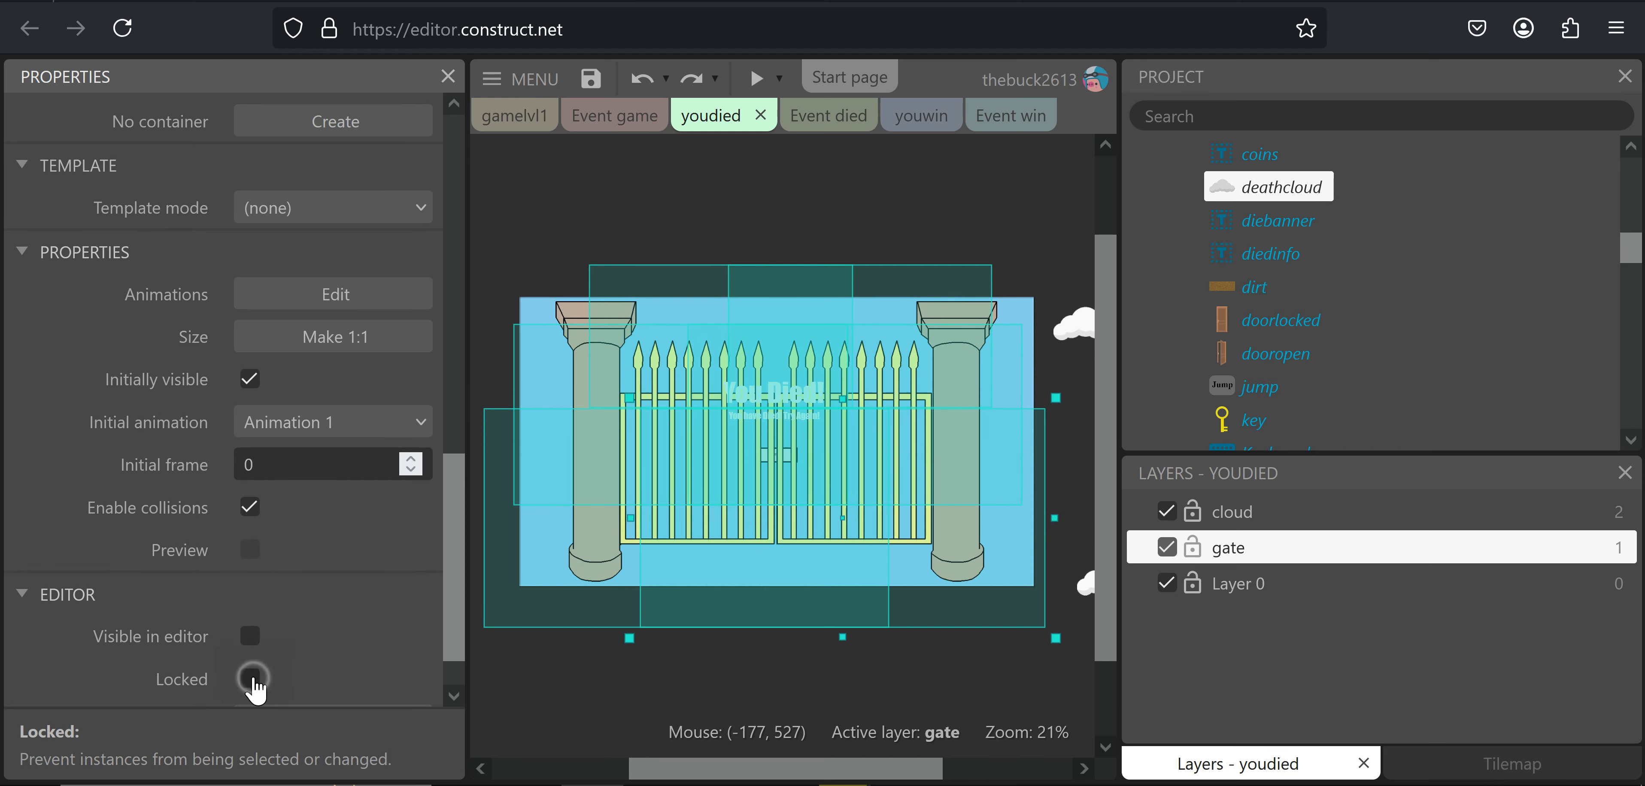
pyautogui.click(680, 677)
pyautogui.keyDown('ctrl'); pyautogui.scroll(4, 801, 437); pyautogui.keyUp('ctrl')
pyautogui.click(770, 375)
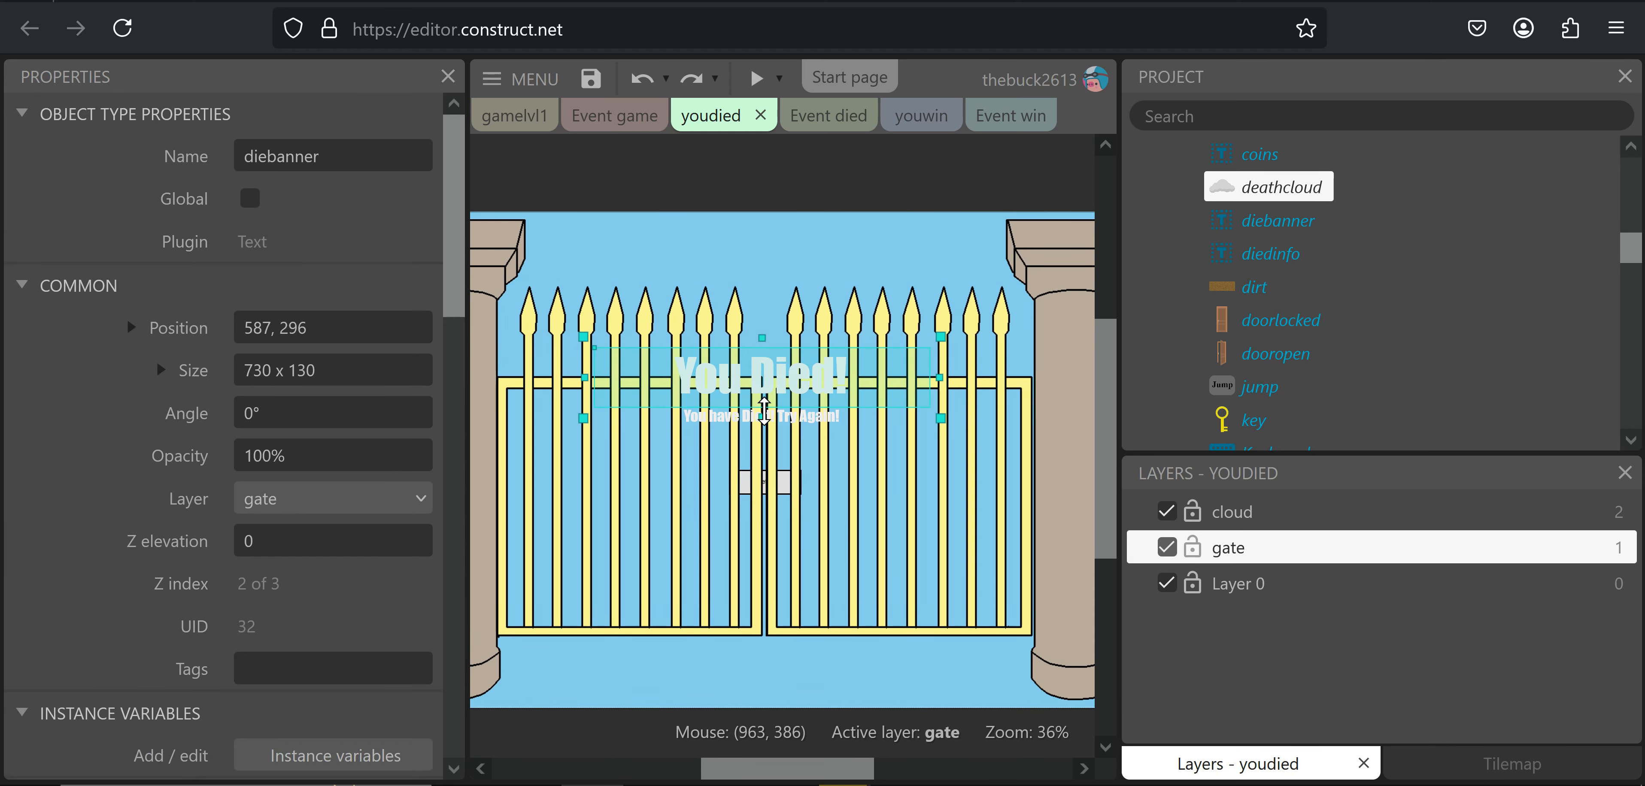
pyautogui.keyDown('shift'); pyautogui.click(805, 425); pyautogui.keyUp('shift')
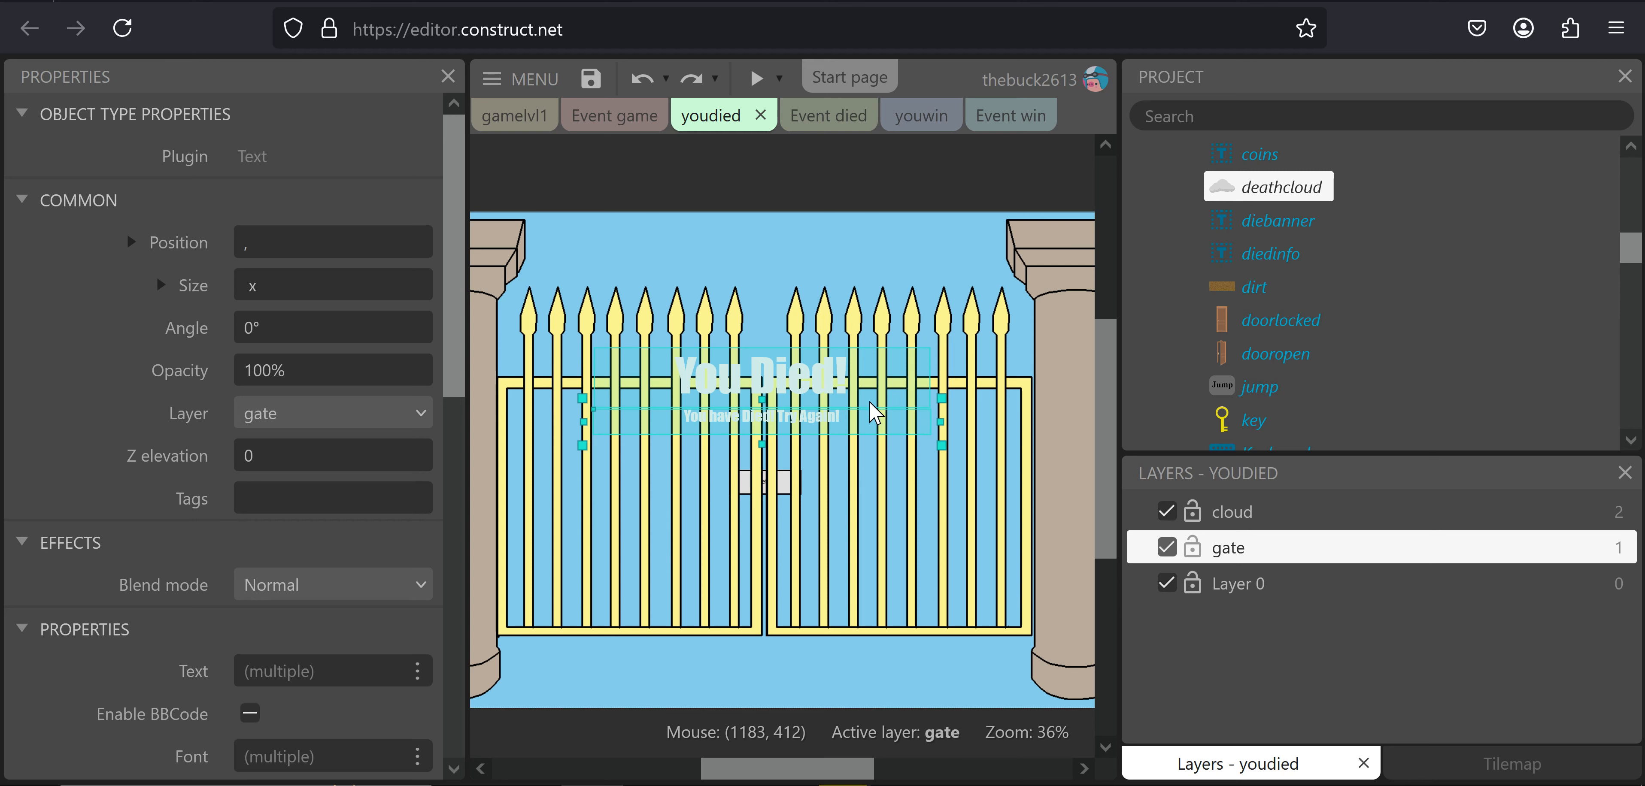
pyautogui.rightClick(1008, 303)
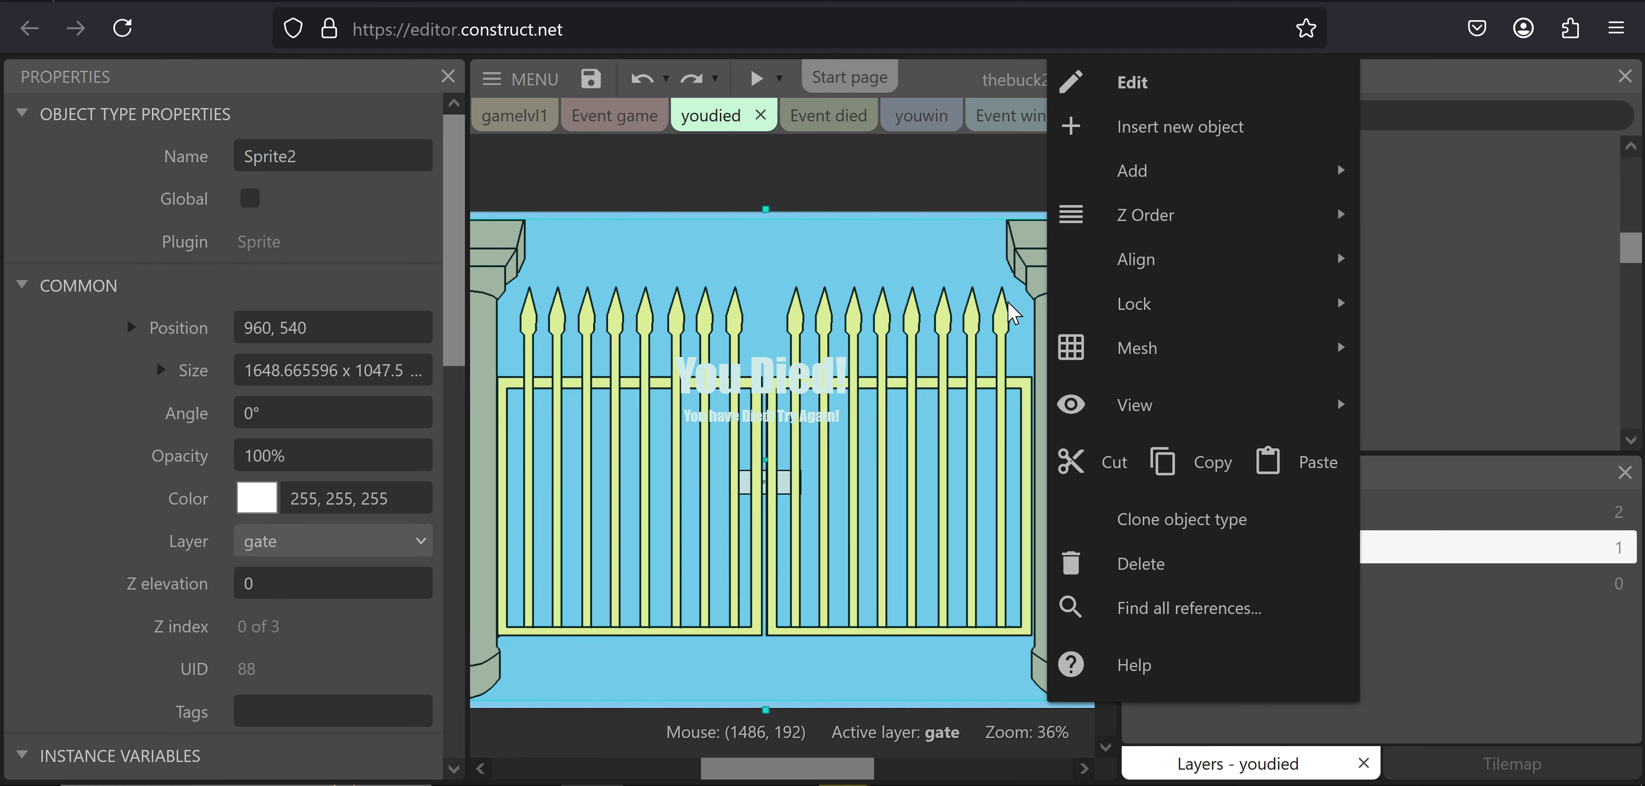
pyautogui.click(941, 345)
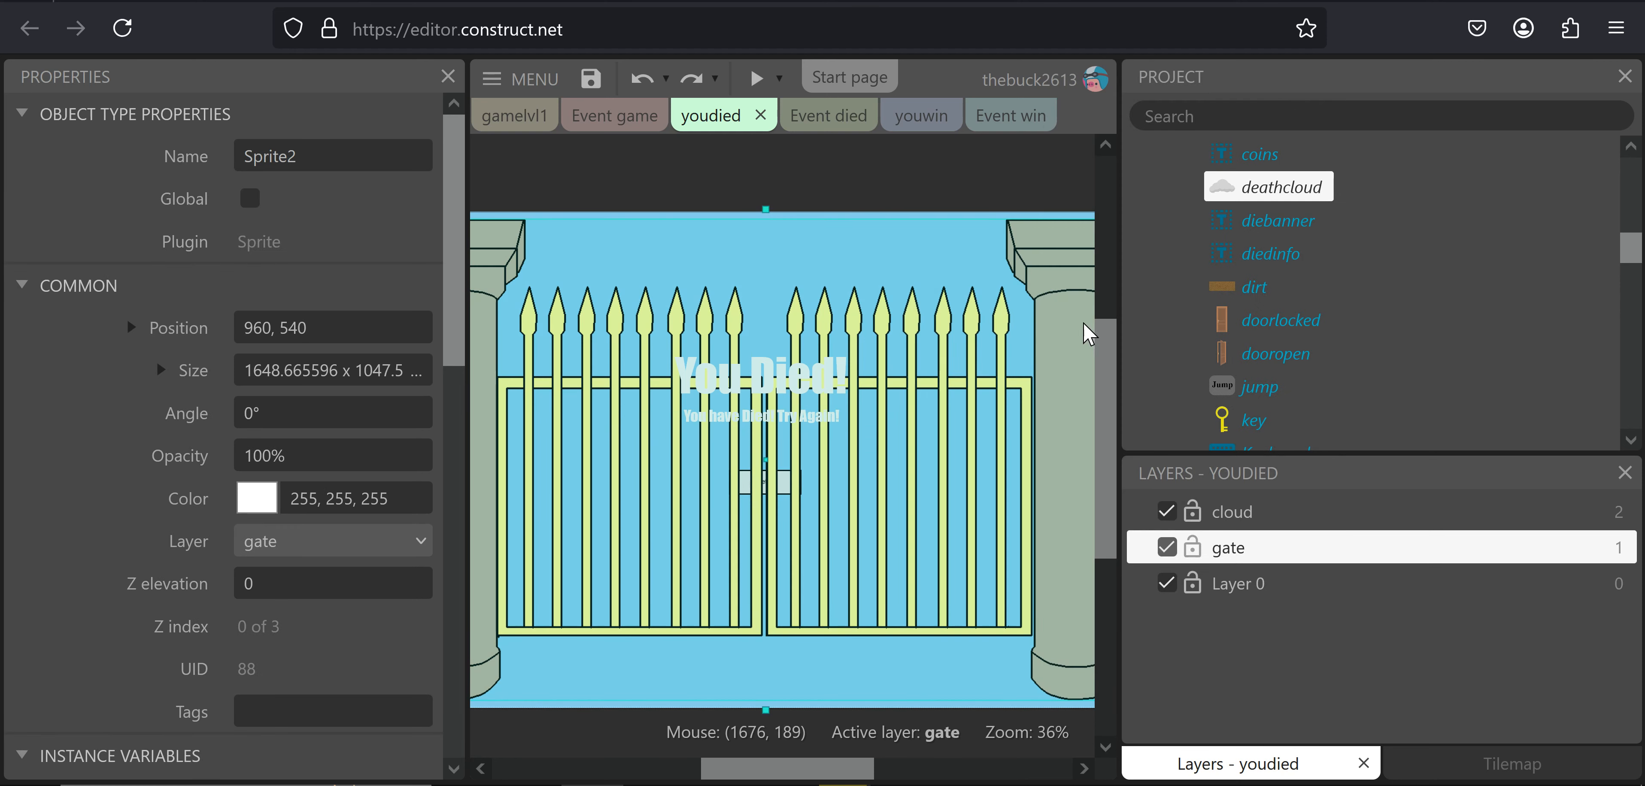
# Lock the Sprite2 gate object so it cannot be selected on the layout
pyautogui.scroll(-4, 1213, 291)
pyautogui.scroll(-2, 1252, 277)
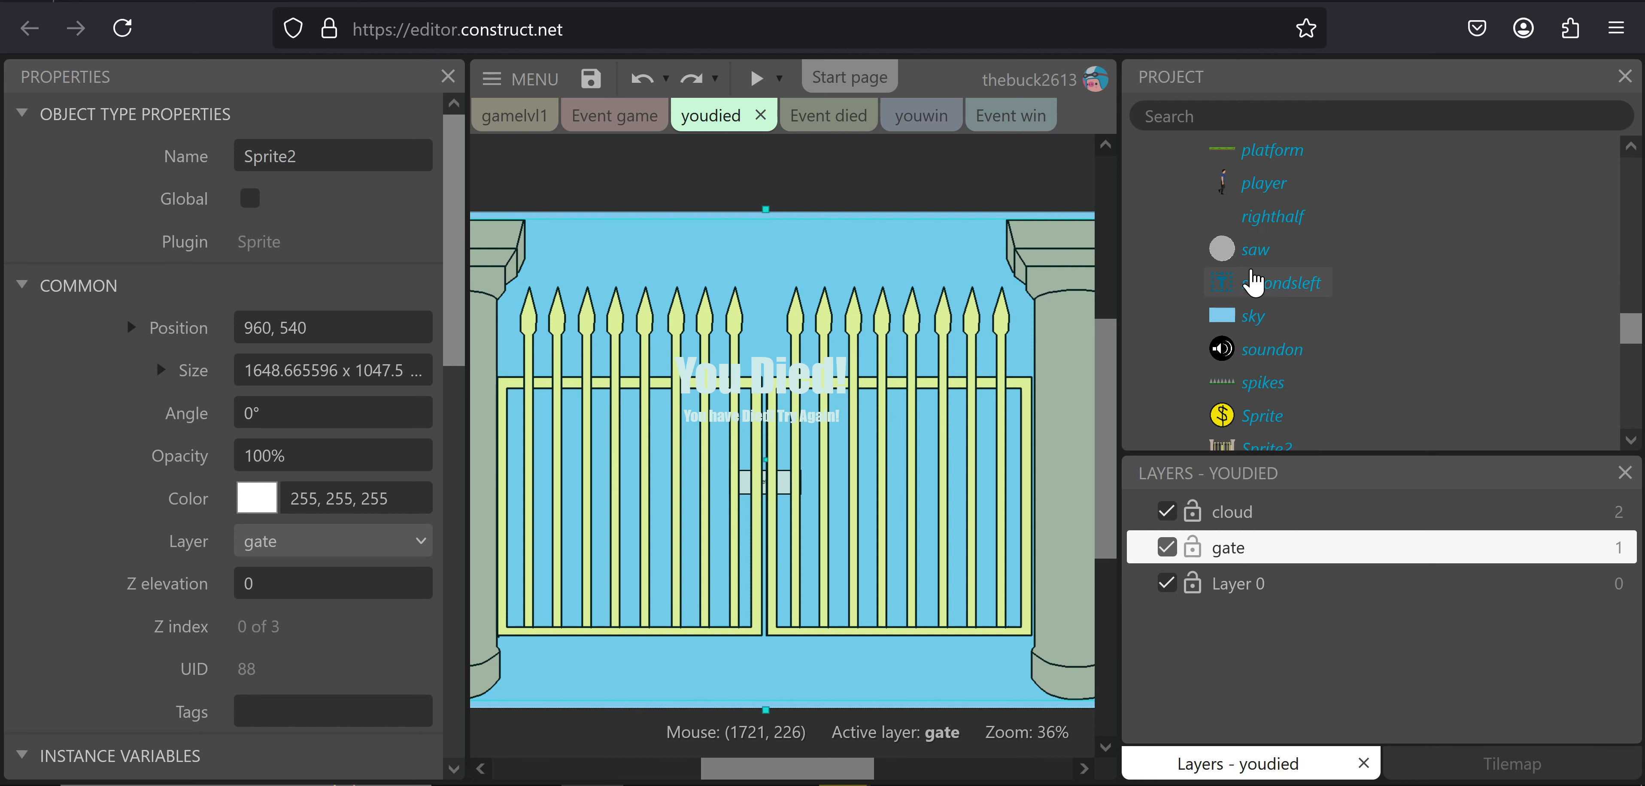
pyautogui.scroll(-2, 1253, 287)
pyautogui.click(1252, 315)
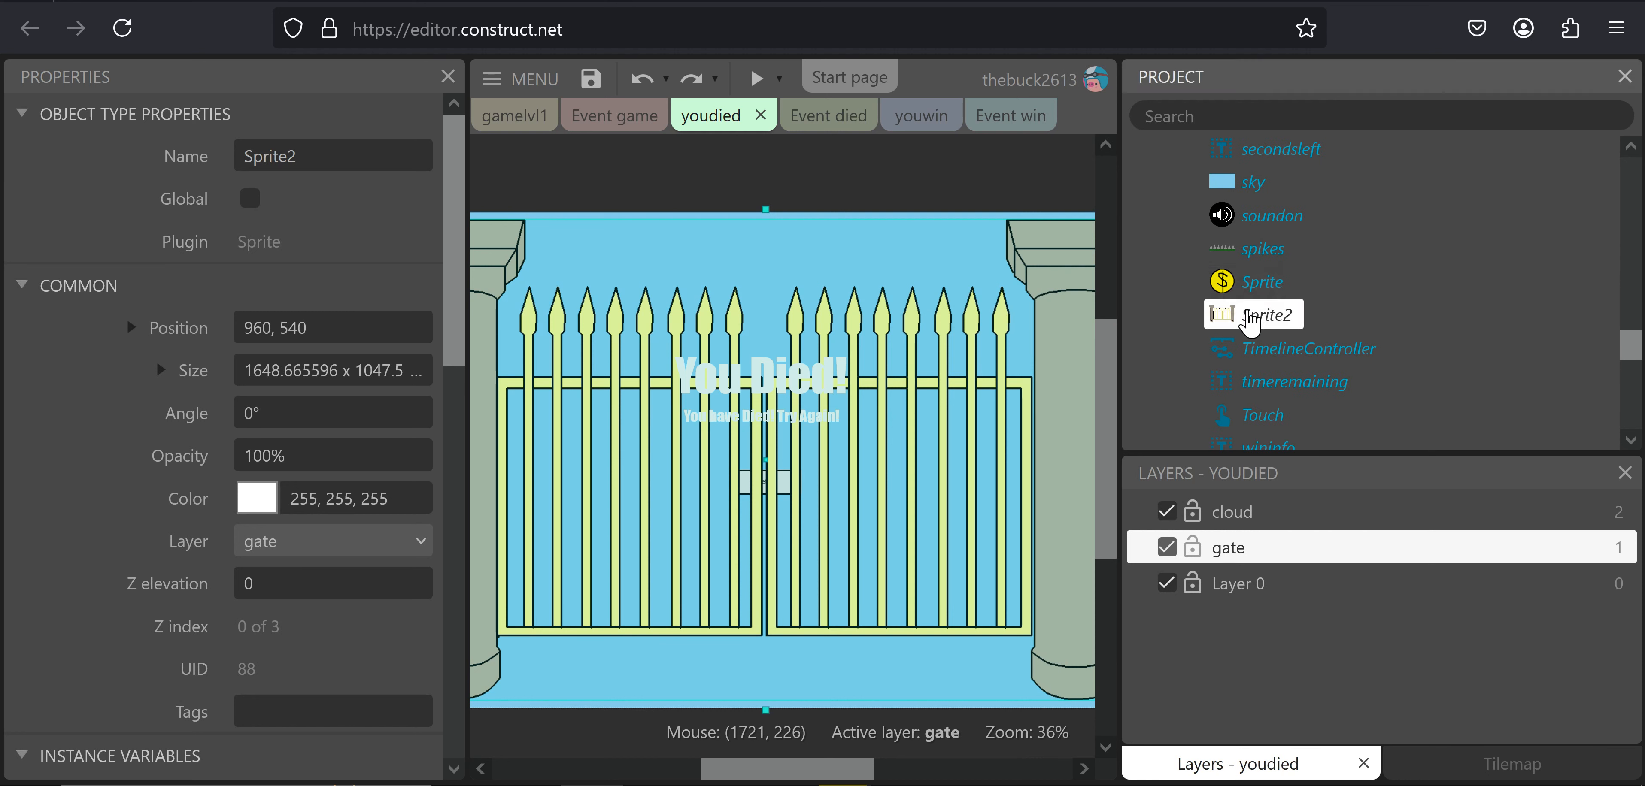
pyautogui.scroll(-6, 89, 529)
pyautogui.scroll(-5, 89, 530)
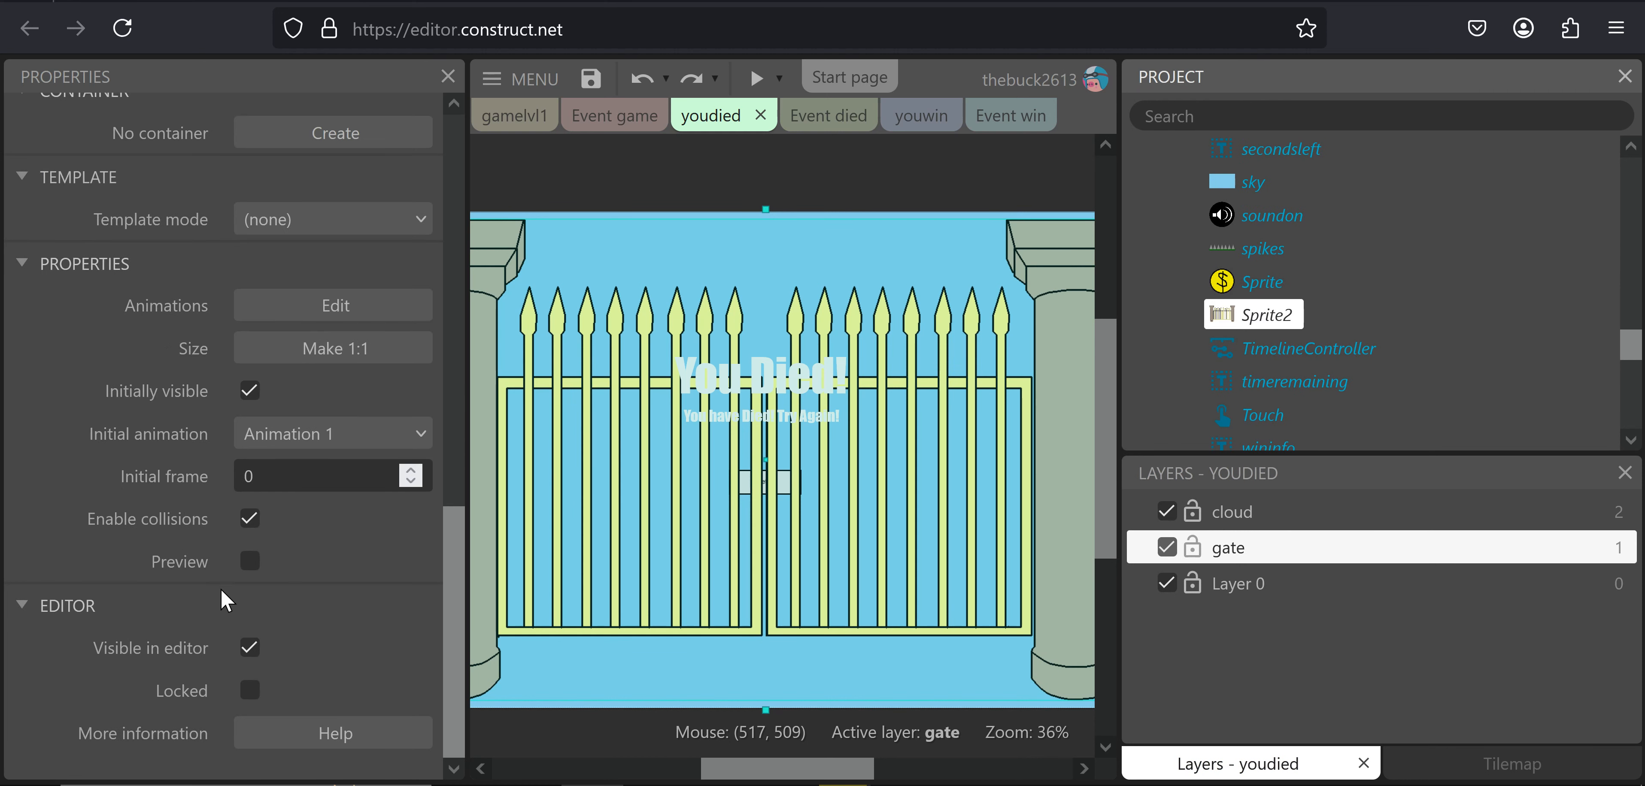
pyautogui.click(250, 679)
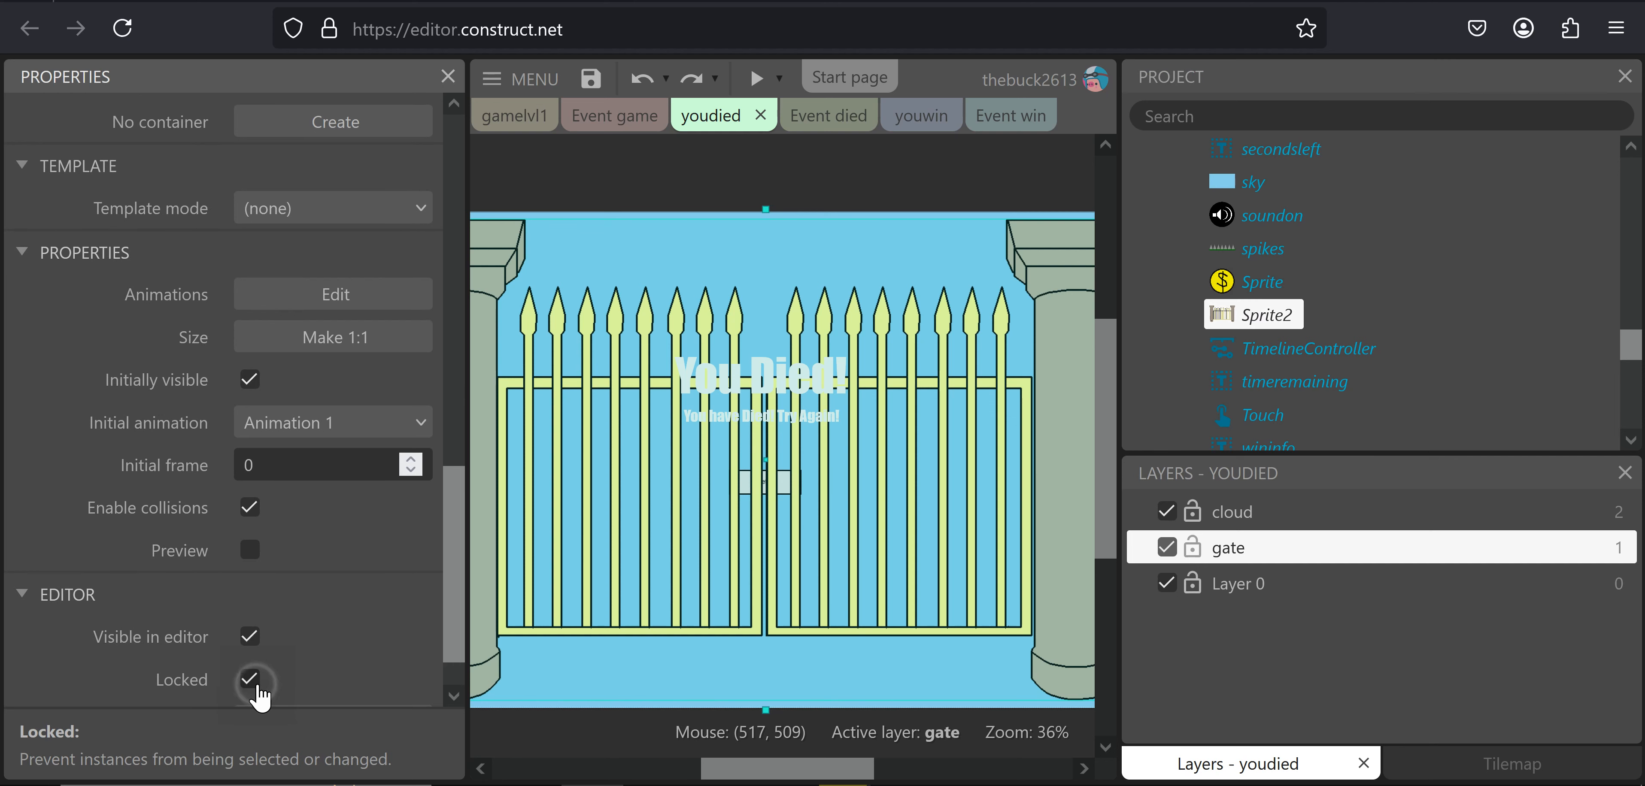
# Unlock all objects on the gate layer
pyautogui.rightClick(644, 491)
pyautogui.moveTo(743, 302)
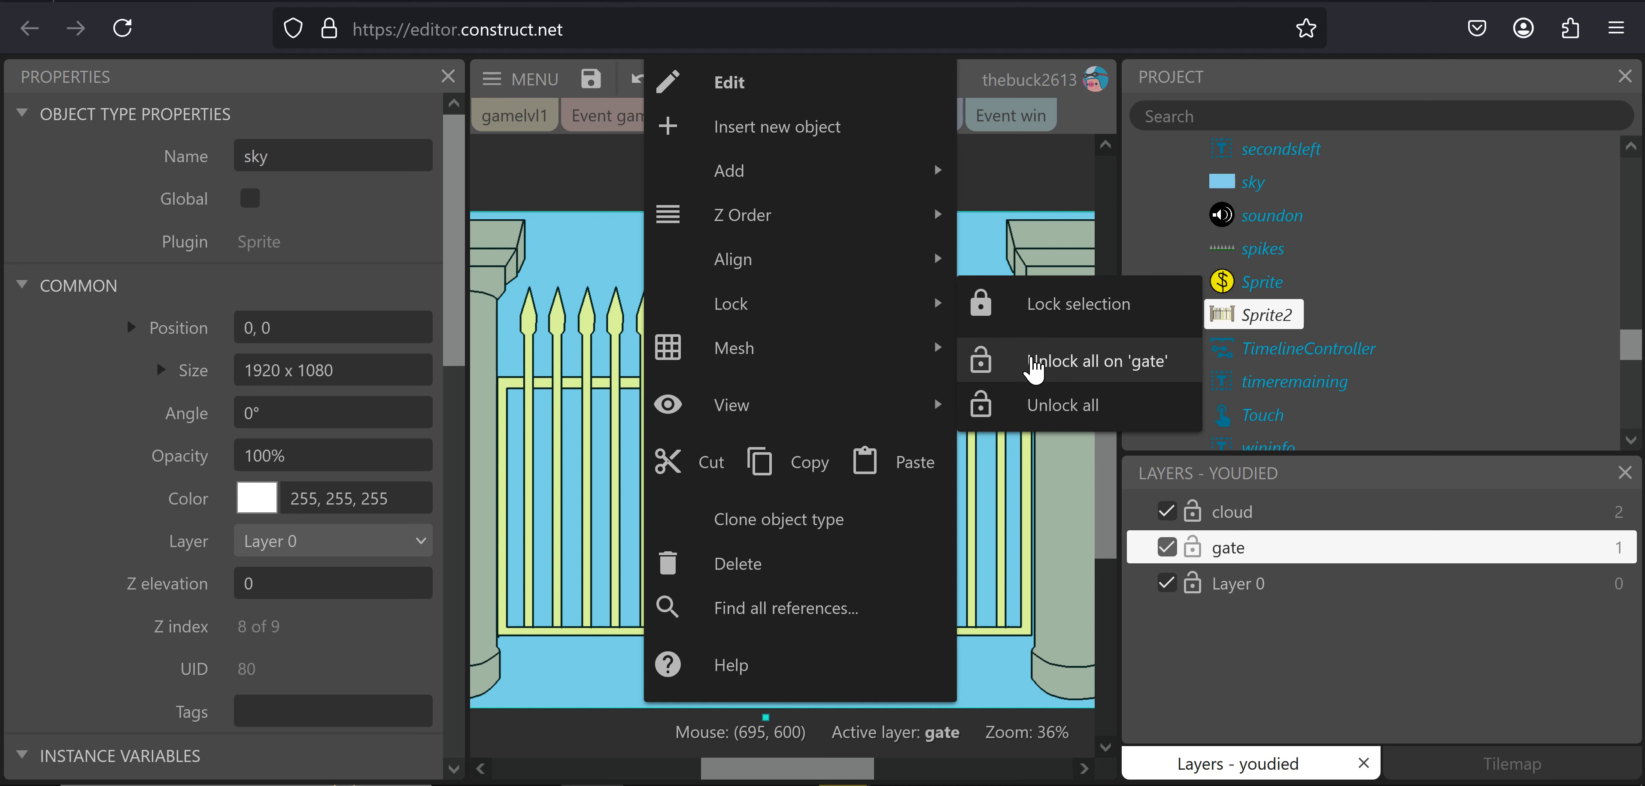
pyautogui.click(1033, 369)
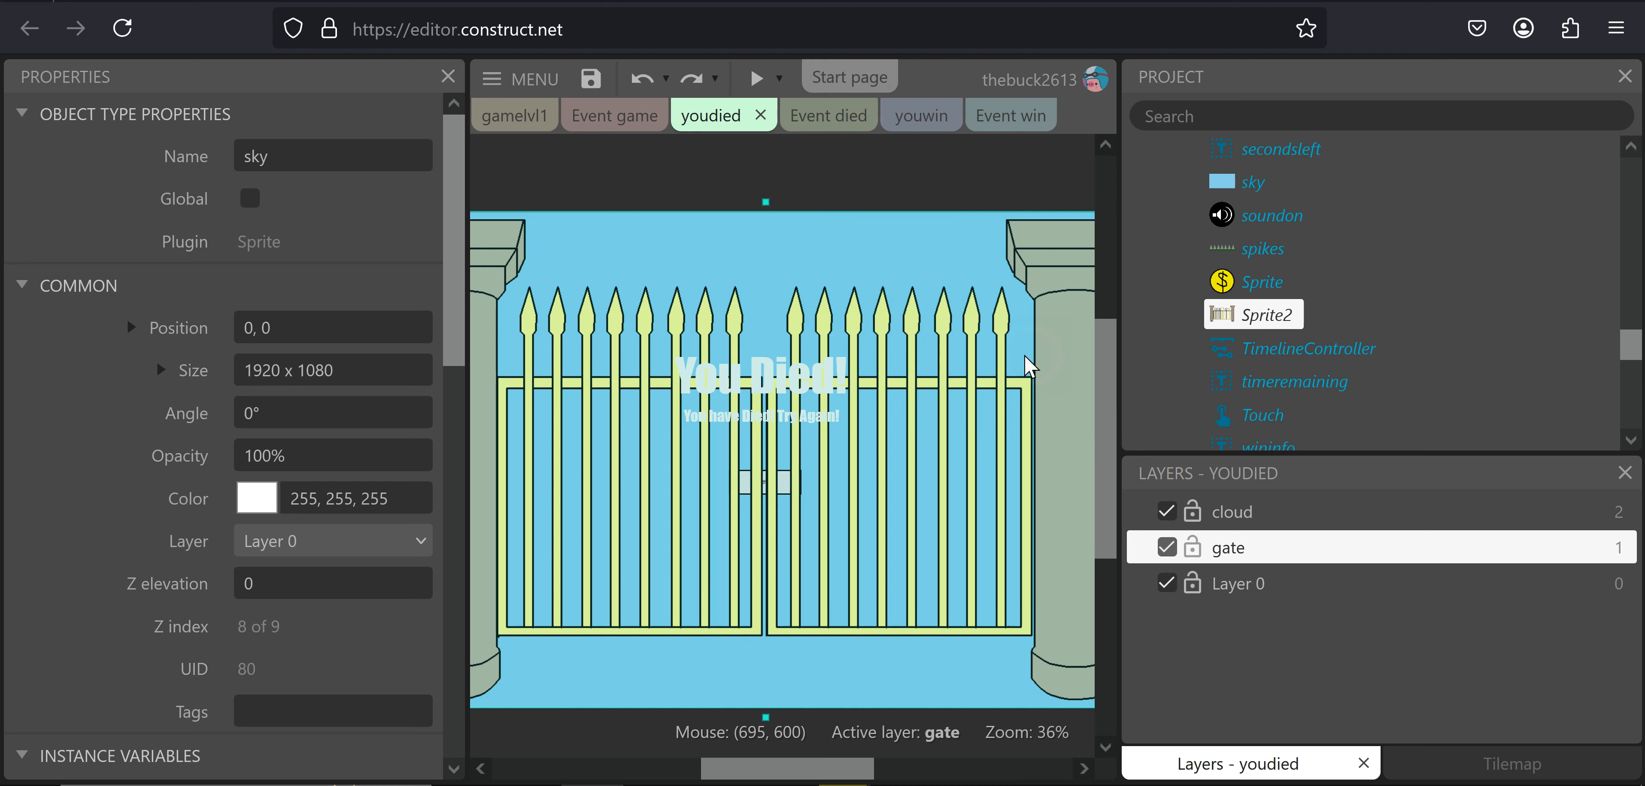
# Send the Sprite2 gate to the top of its layer, in front of the death message texts
pyautogui.click(1041, 380)
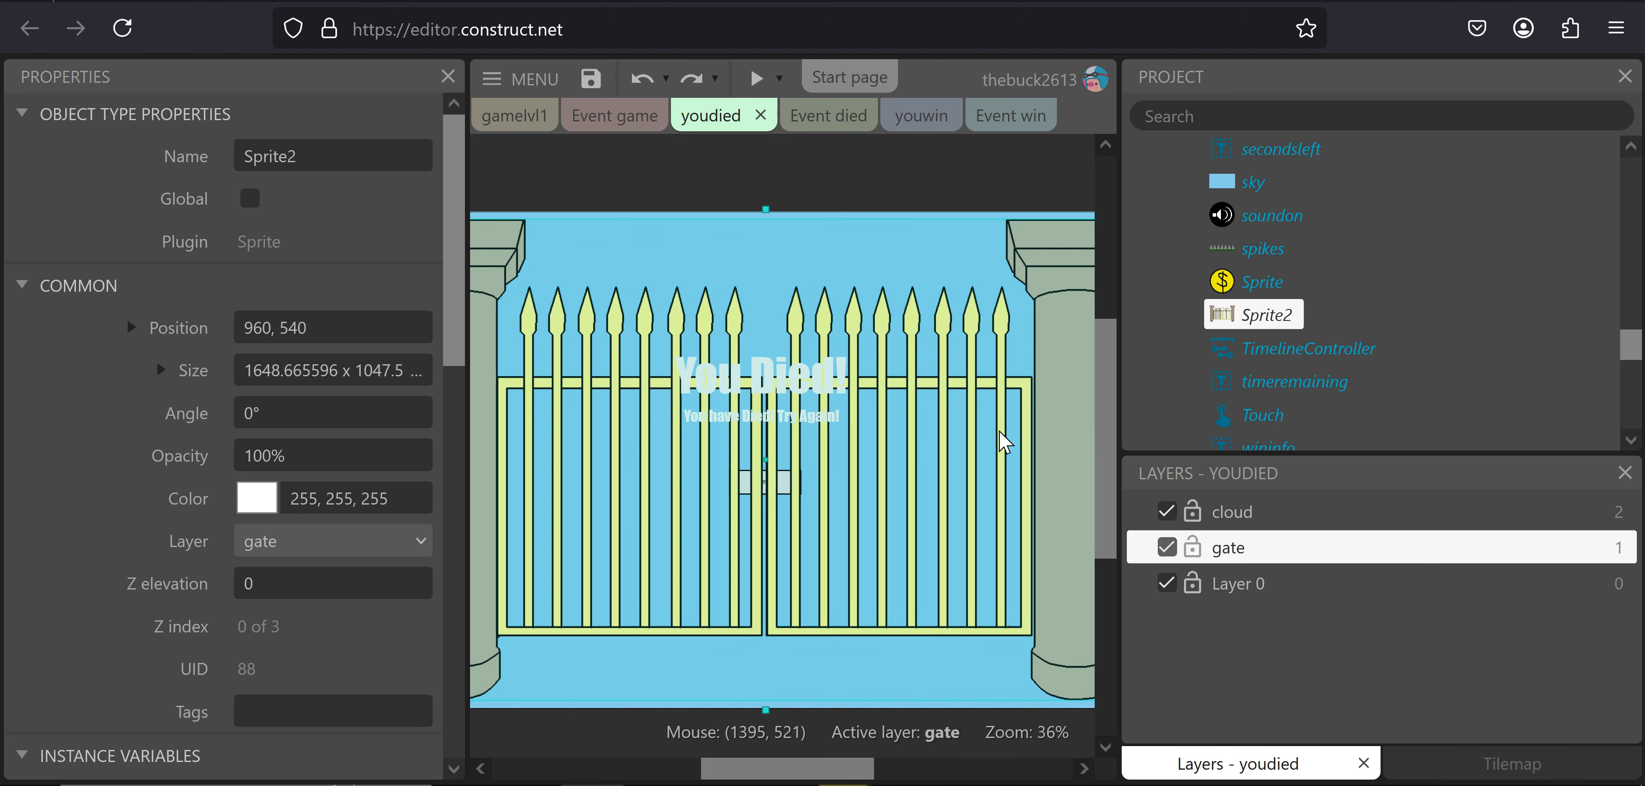
pyautogui.rightClick(1026, 414)
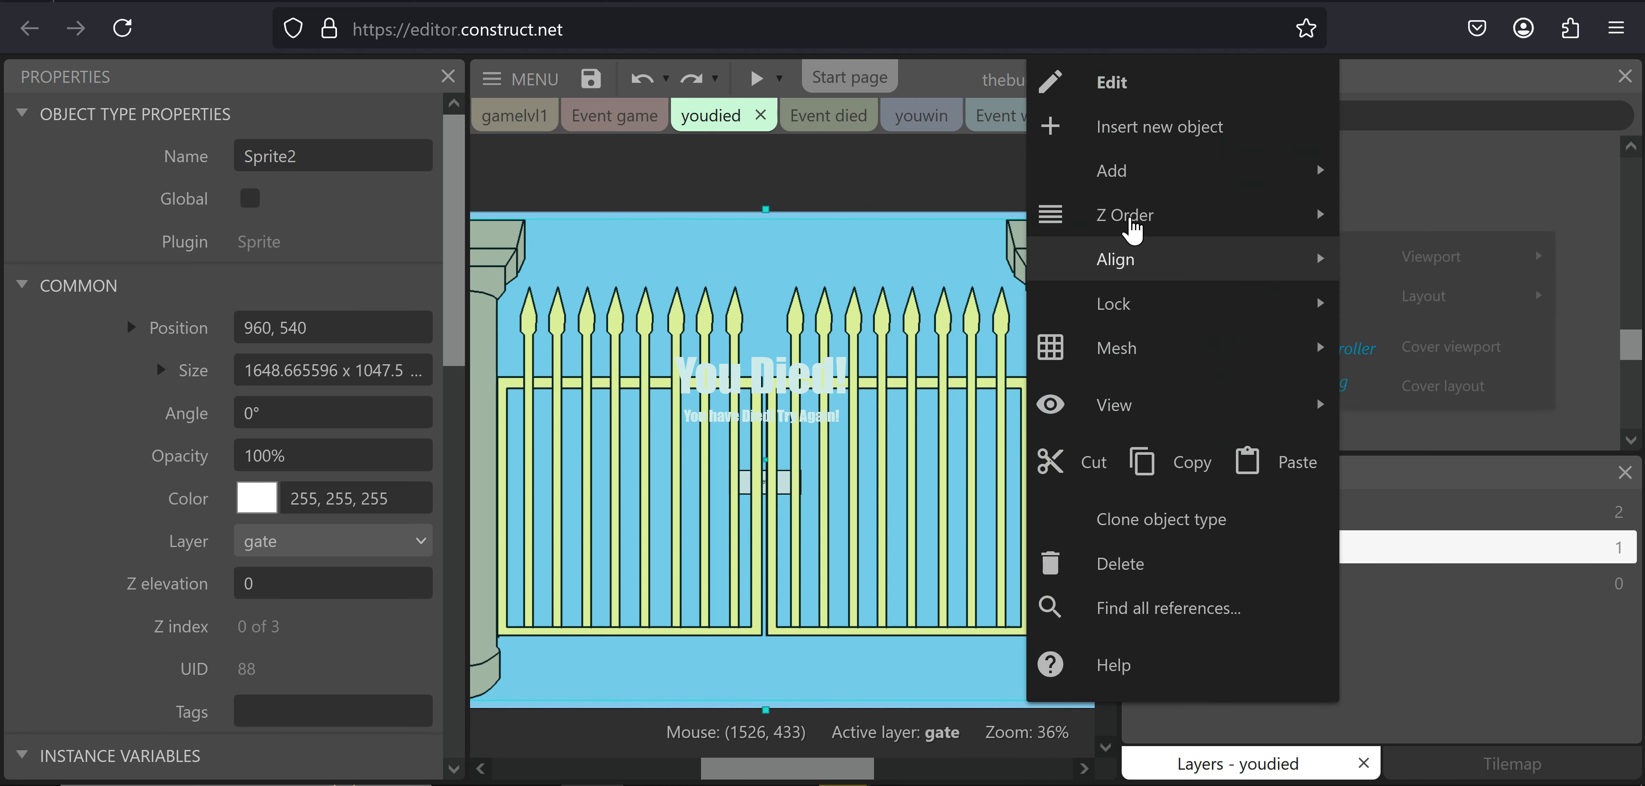
pyautogui.moveTo(1144, 230)
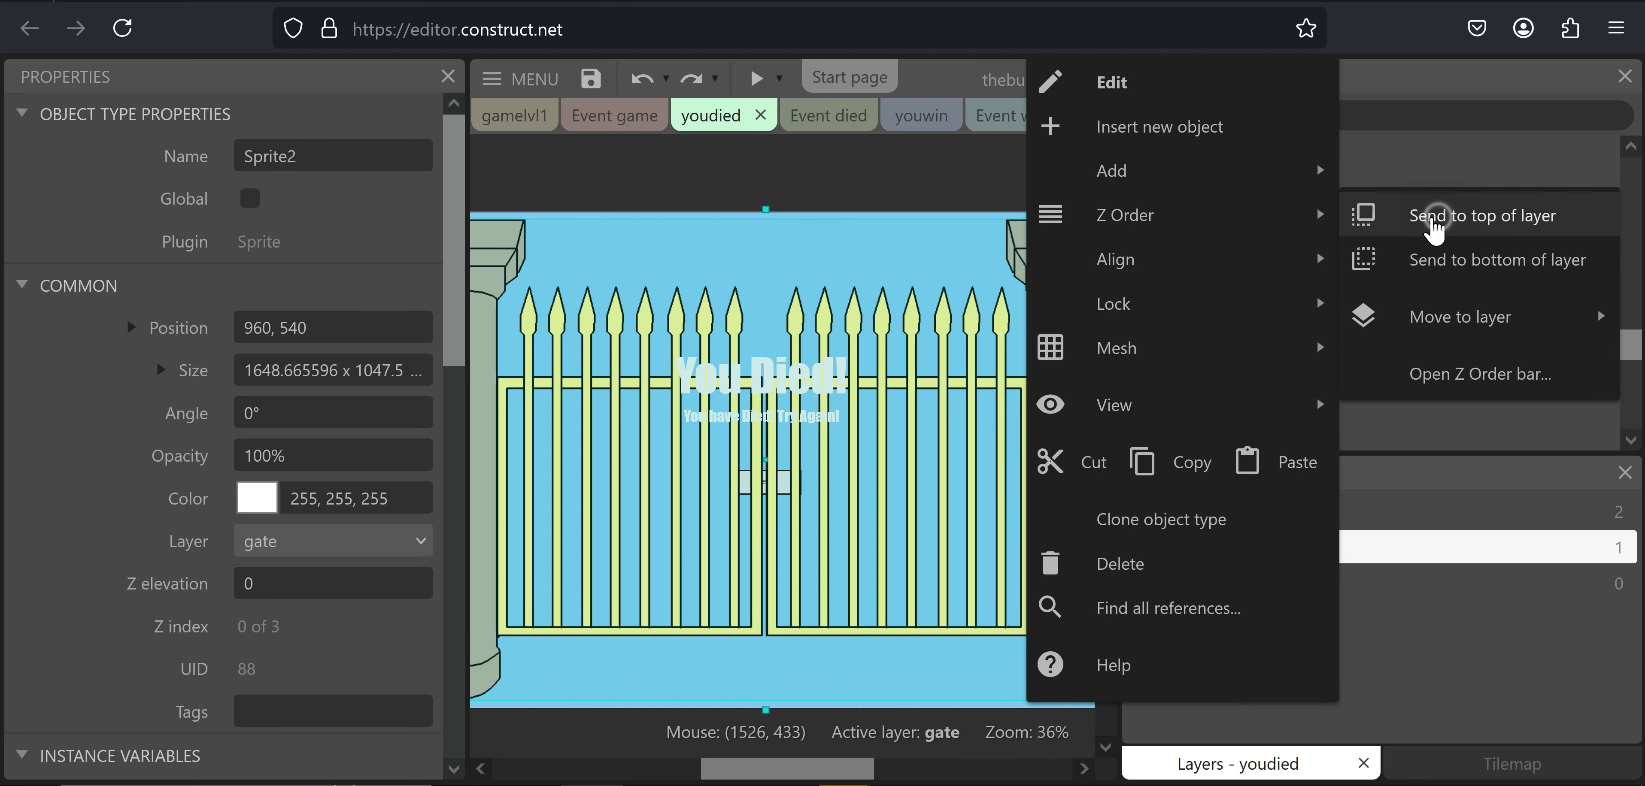
pyautogui.click(1366, 216)
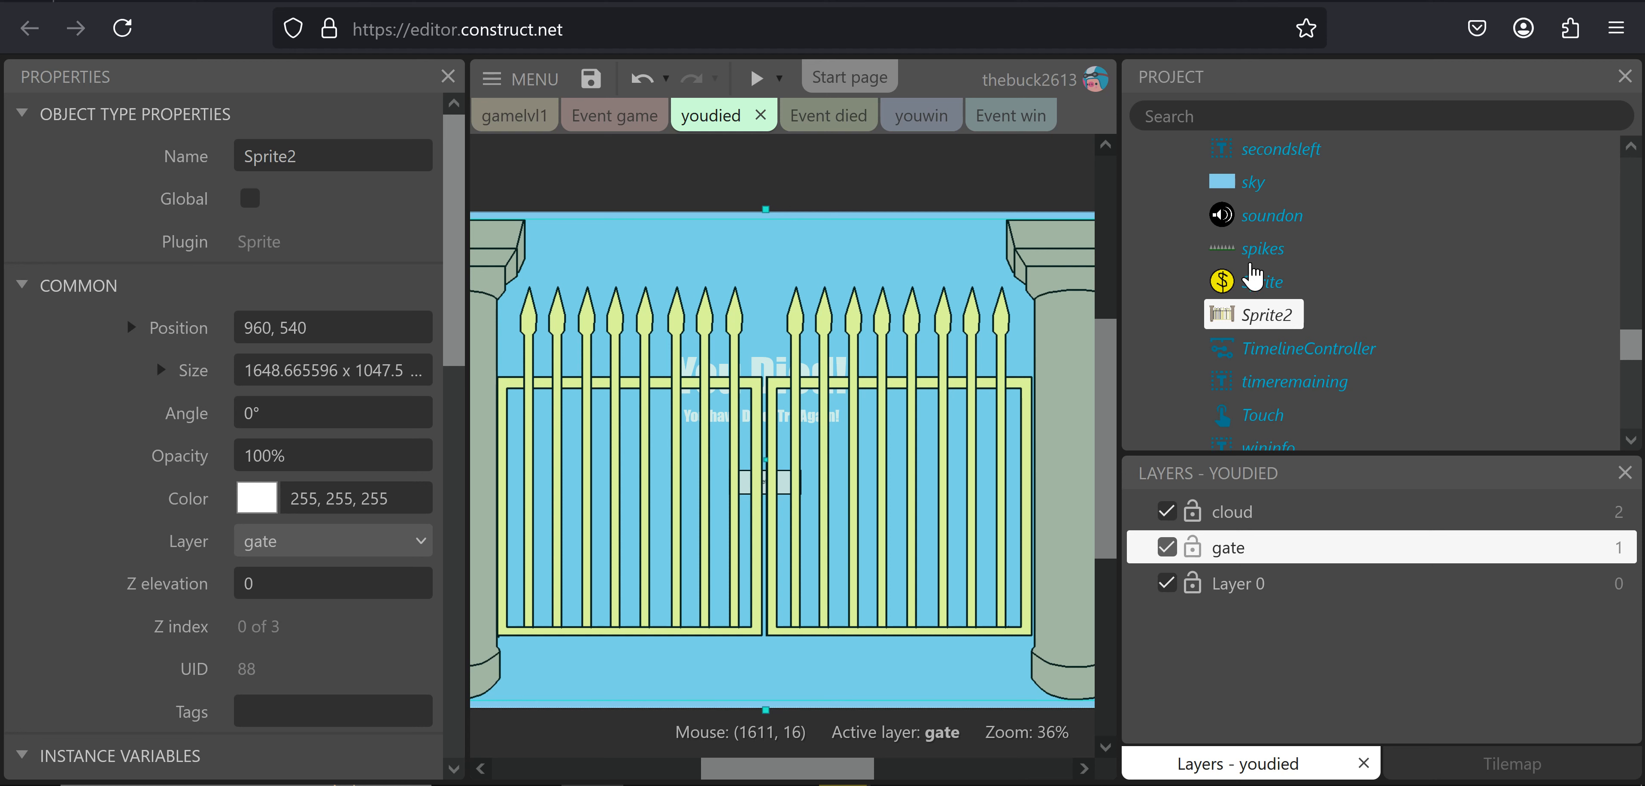
# Add a layer named "small clouds" and place it between the gate layer and Layer 0
pyautogui.scroll(5, 1222, 250)
pyautogui.scroll(-3, 1226, 268)
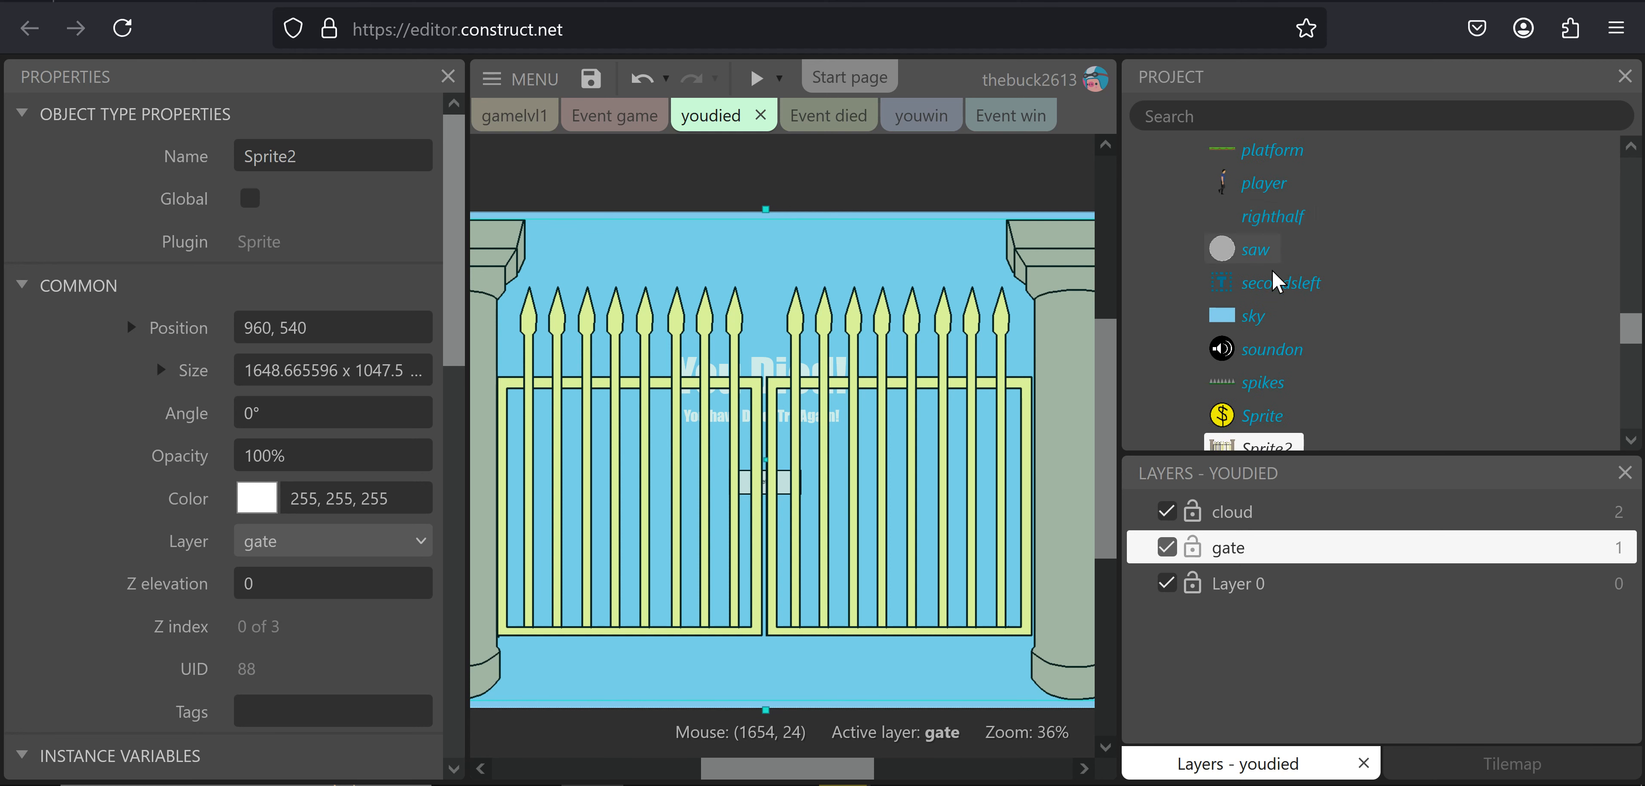
pyautogui.scroll(3, 1267, 272)
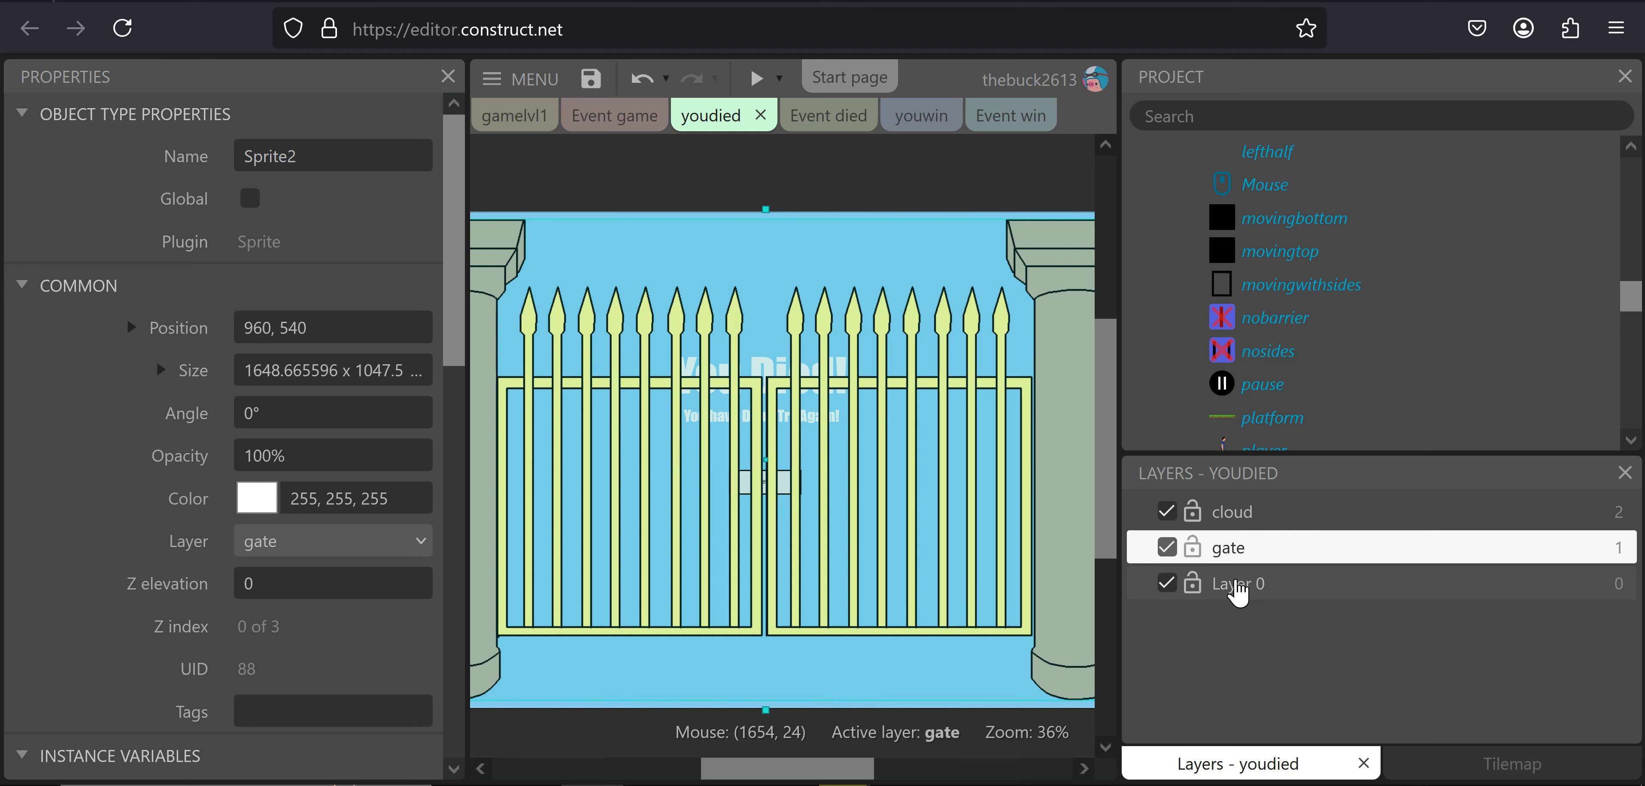
pyautogui.rightClick(1220, 624)
pyautogui.click(1342, 409)
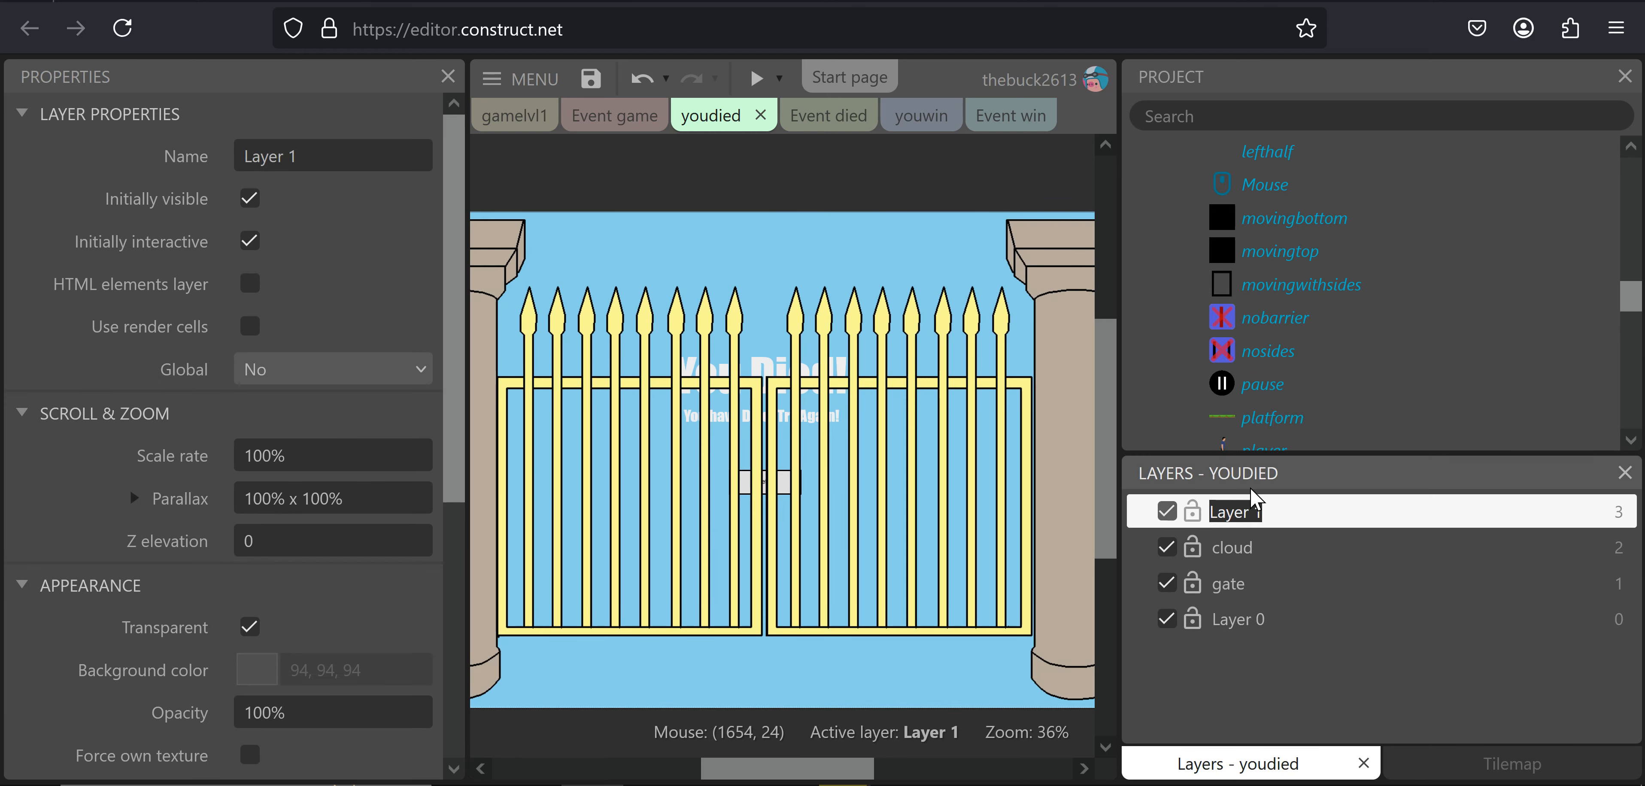
pyautogui.write('small clou')
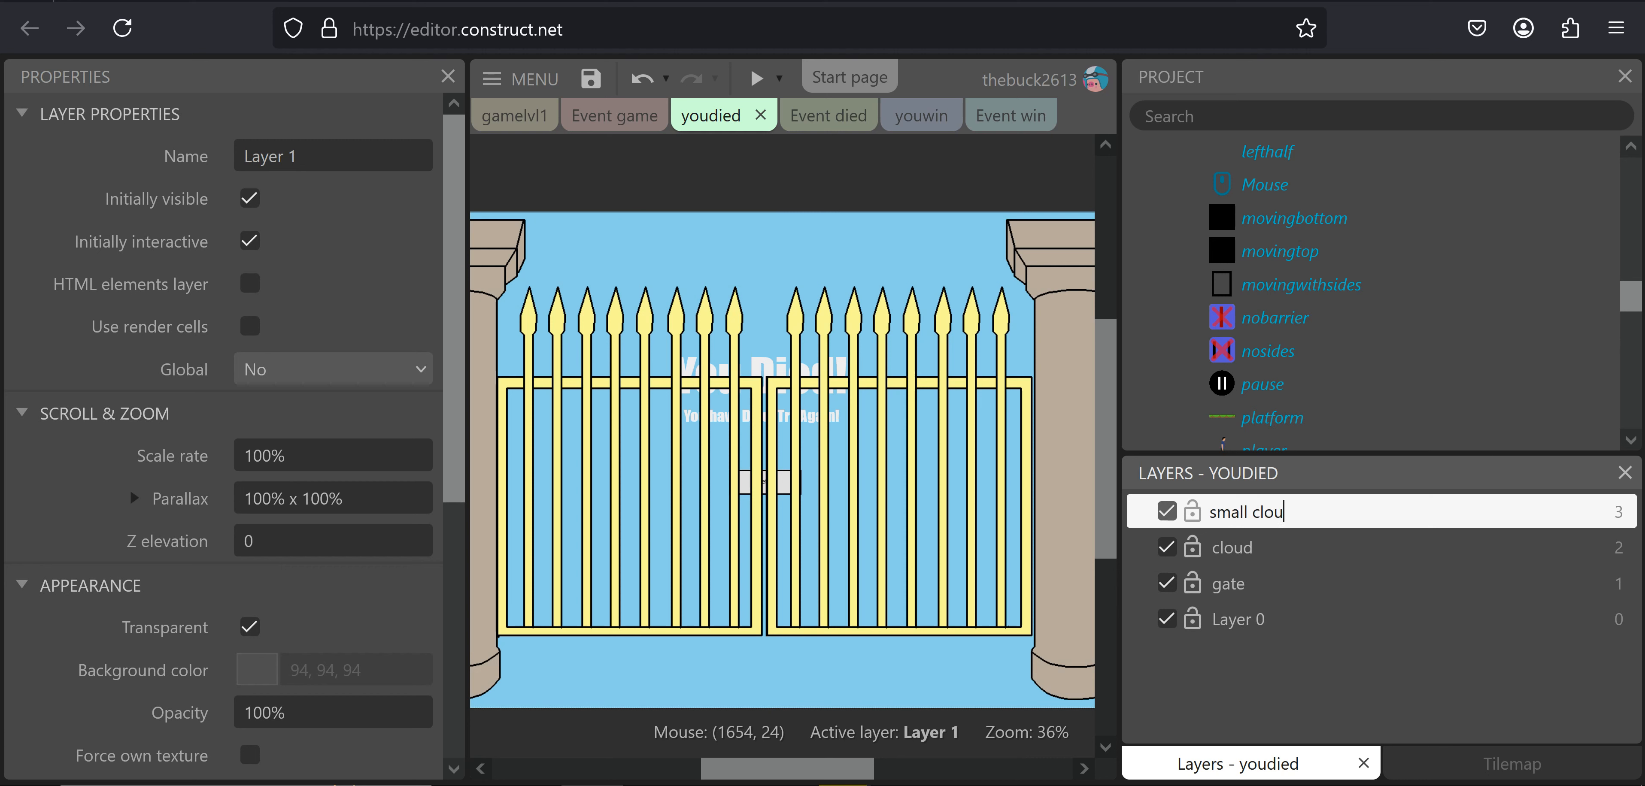
pyautogui.write('ds')
pyautogui.press('Return')
pyautogui.moveTo(1303, 518); pyautogui.dragTo(1253, 601)
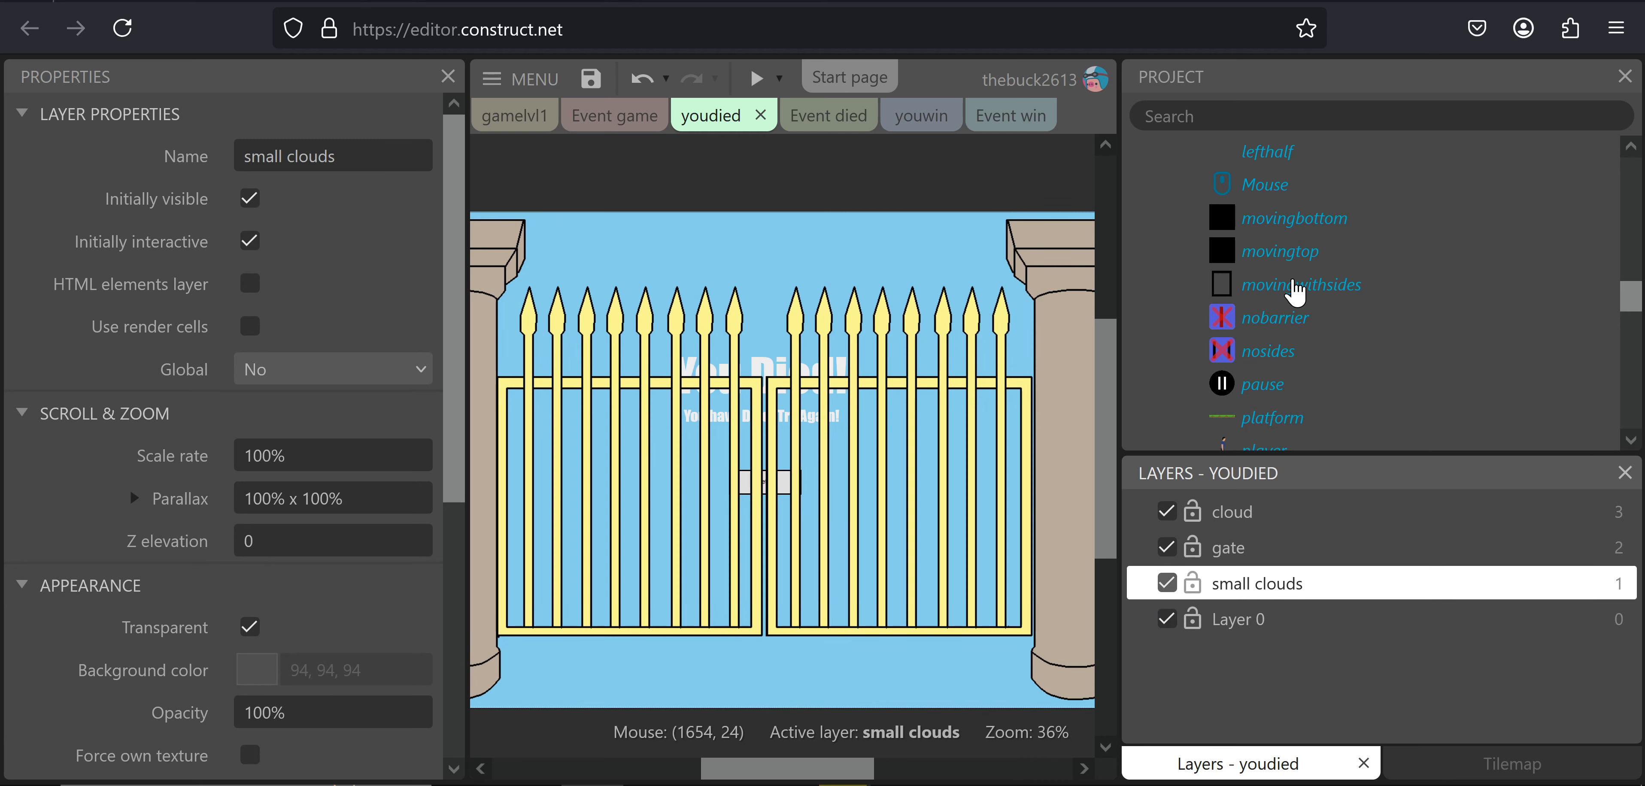
# Move the cloud and cloud2 sprites together onto the small clouds layer
pyautogui.scroll(8, 1245, 325)
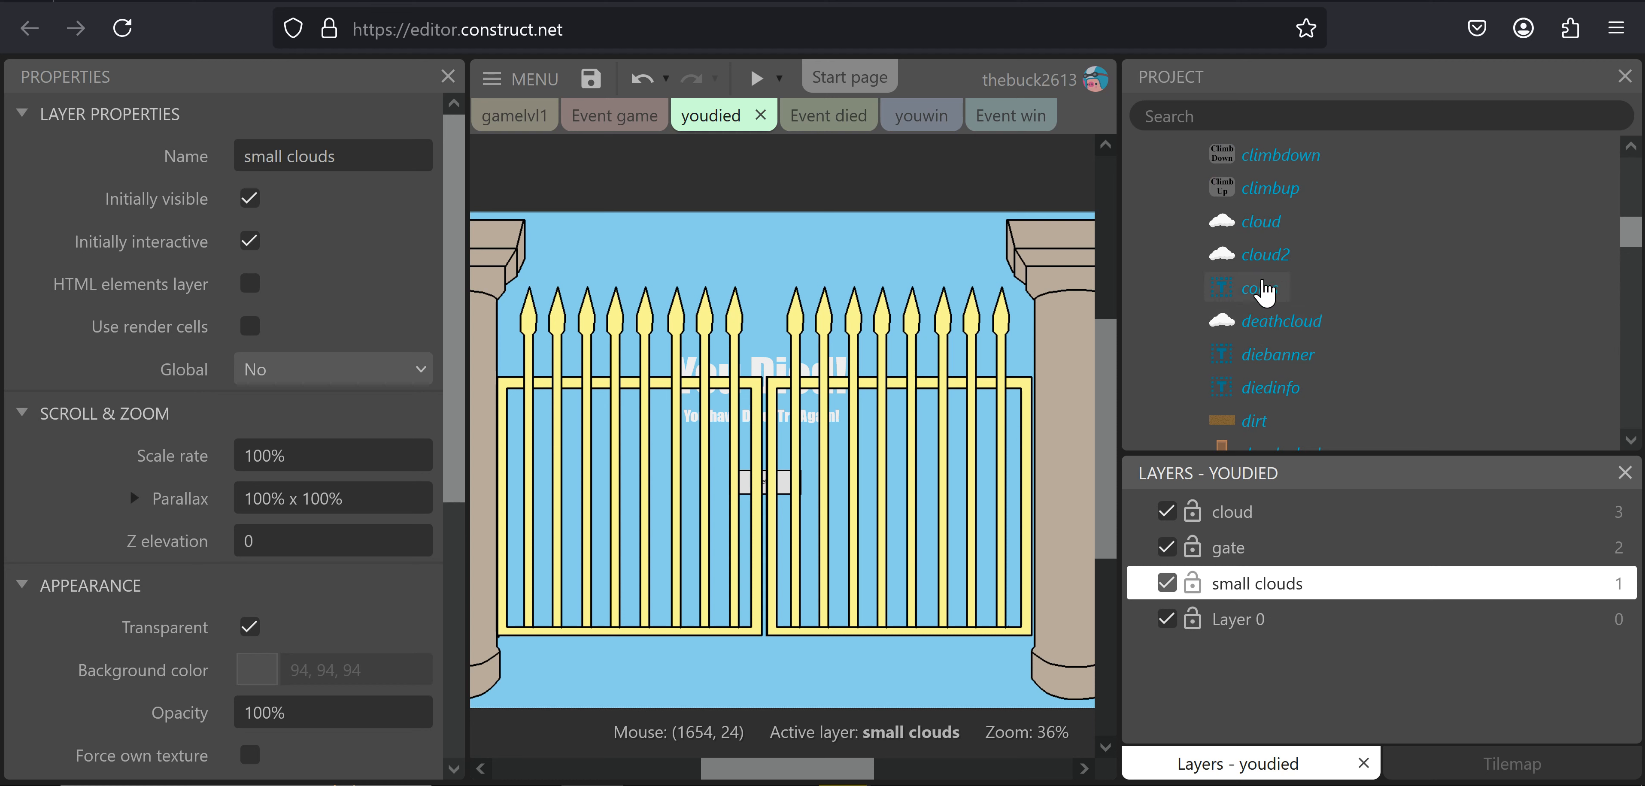
pyautogui.scroll(-3, 1266, 264)
pyautogui.click(1263, 255)
pyautogui.keyDown('ctrl'); pyautogui.click(1257, 231); pyautogui.keyUp('ctrl')
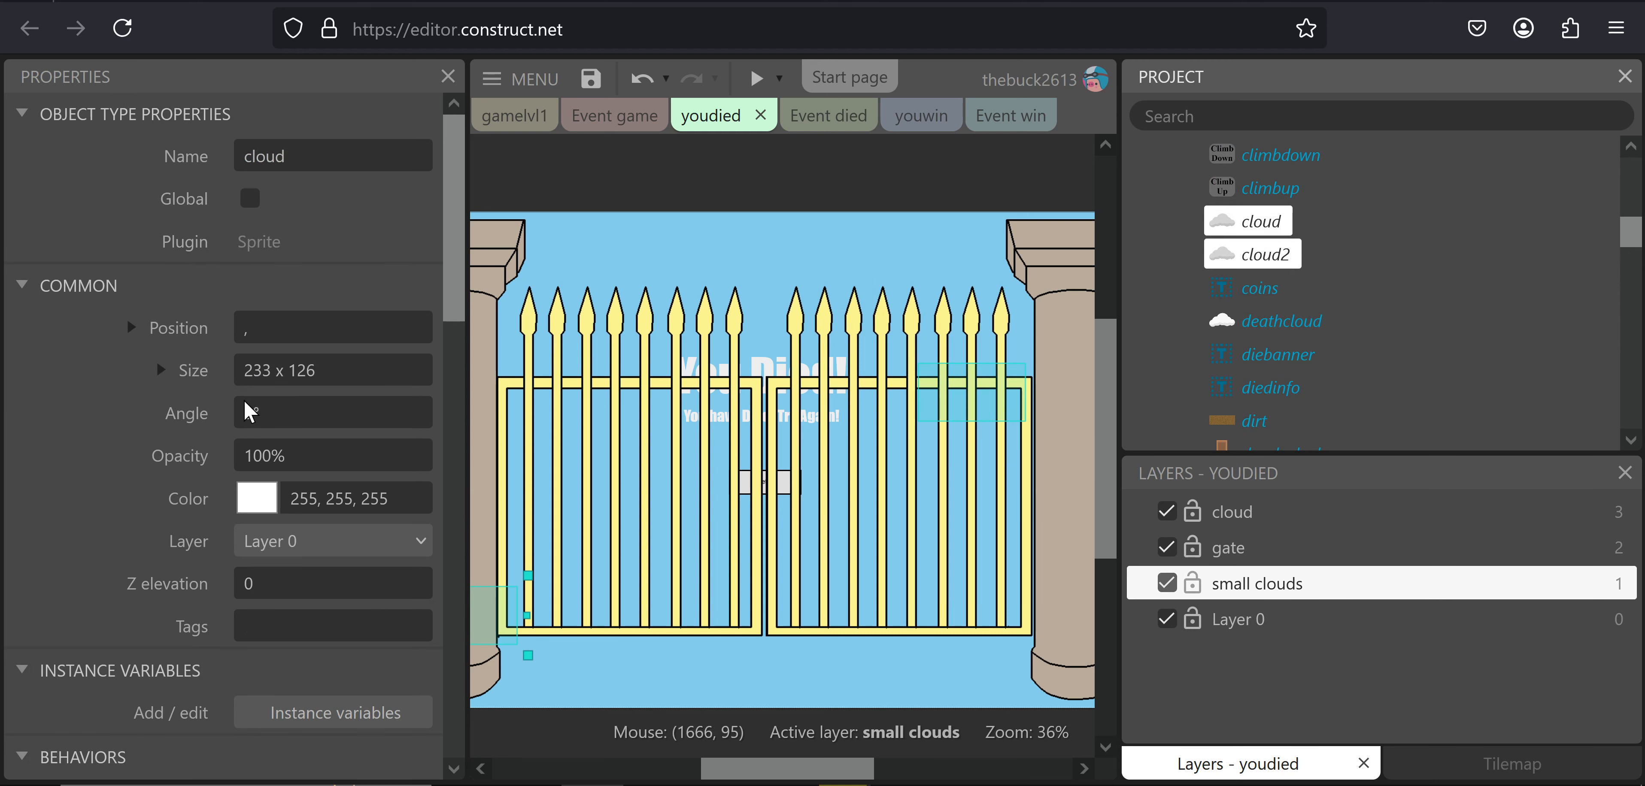
pyautogui.click(287, 542)
pyautogui.click(292, 646)
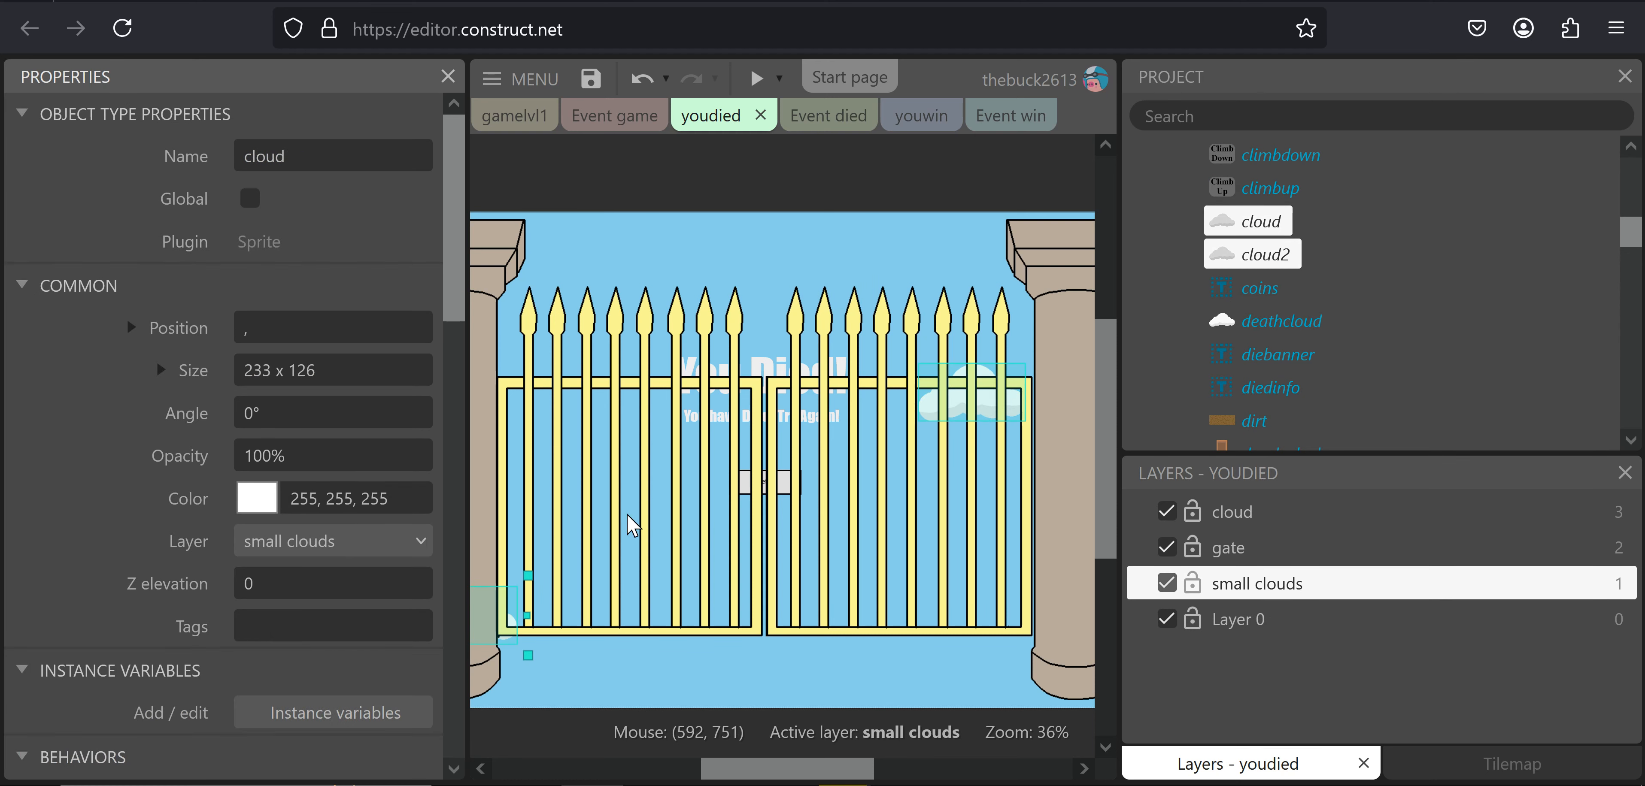
# Preview the youdied layout to check the gate opening, the texts, the Retry button and the cloud layering, and close the preview
pyautogui.keyDown('ctrl'); pyautogui.scroll(-2, 728, 479); pyautogui.keyUp('ctrl')
pyautogui.keyDown('ctrl'); pyautogui.scroll(-1, 725, 476); pyautogui.keyUp('ctrl')
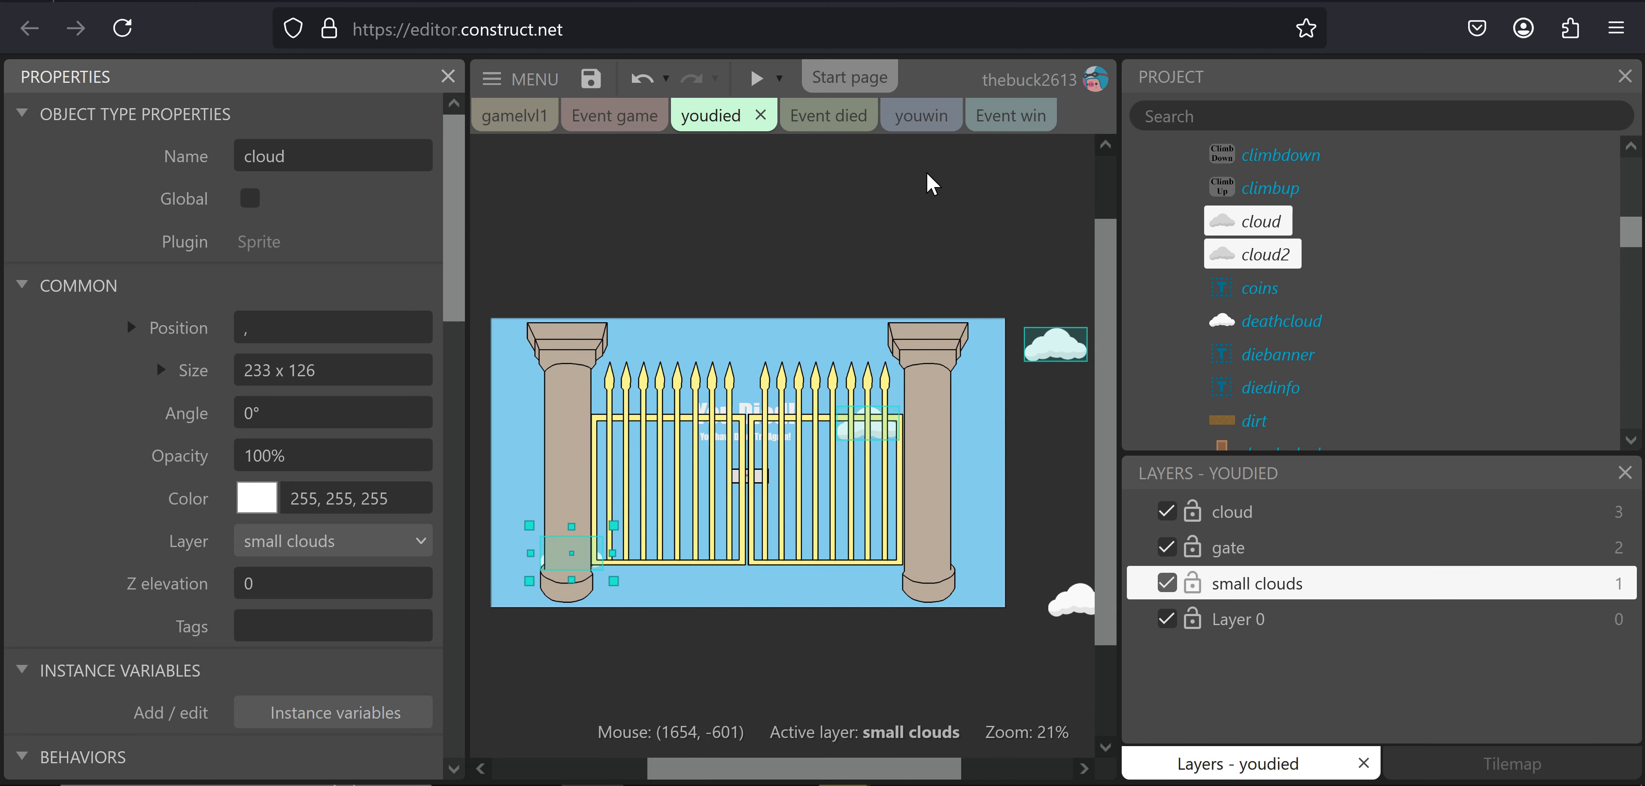
pyautogui.click(771, 88)
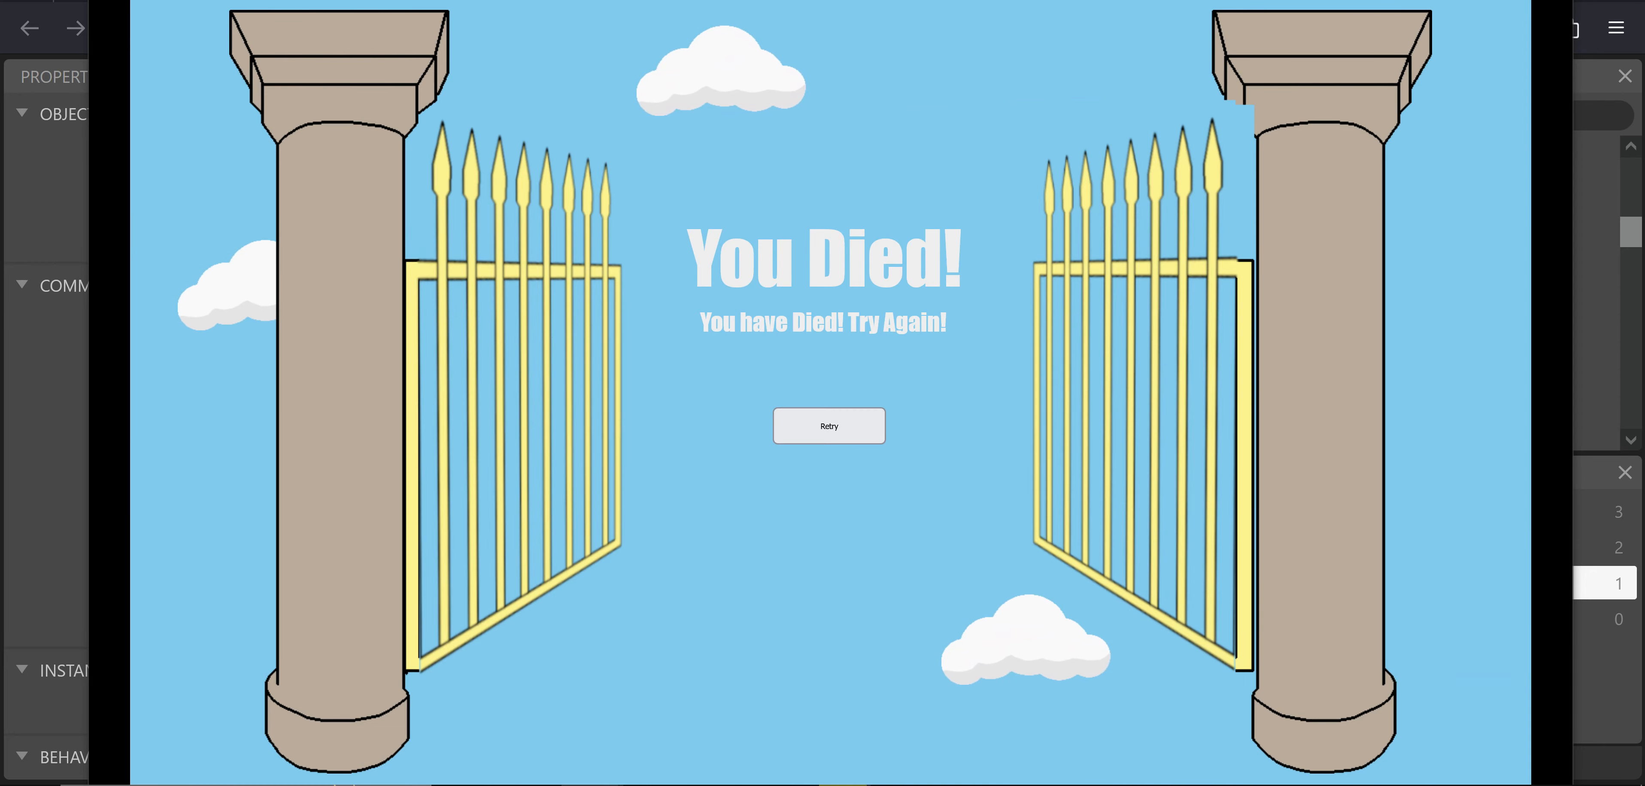
pyautogui.hotkey('alt', 'F4')
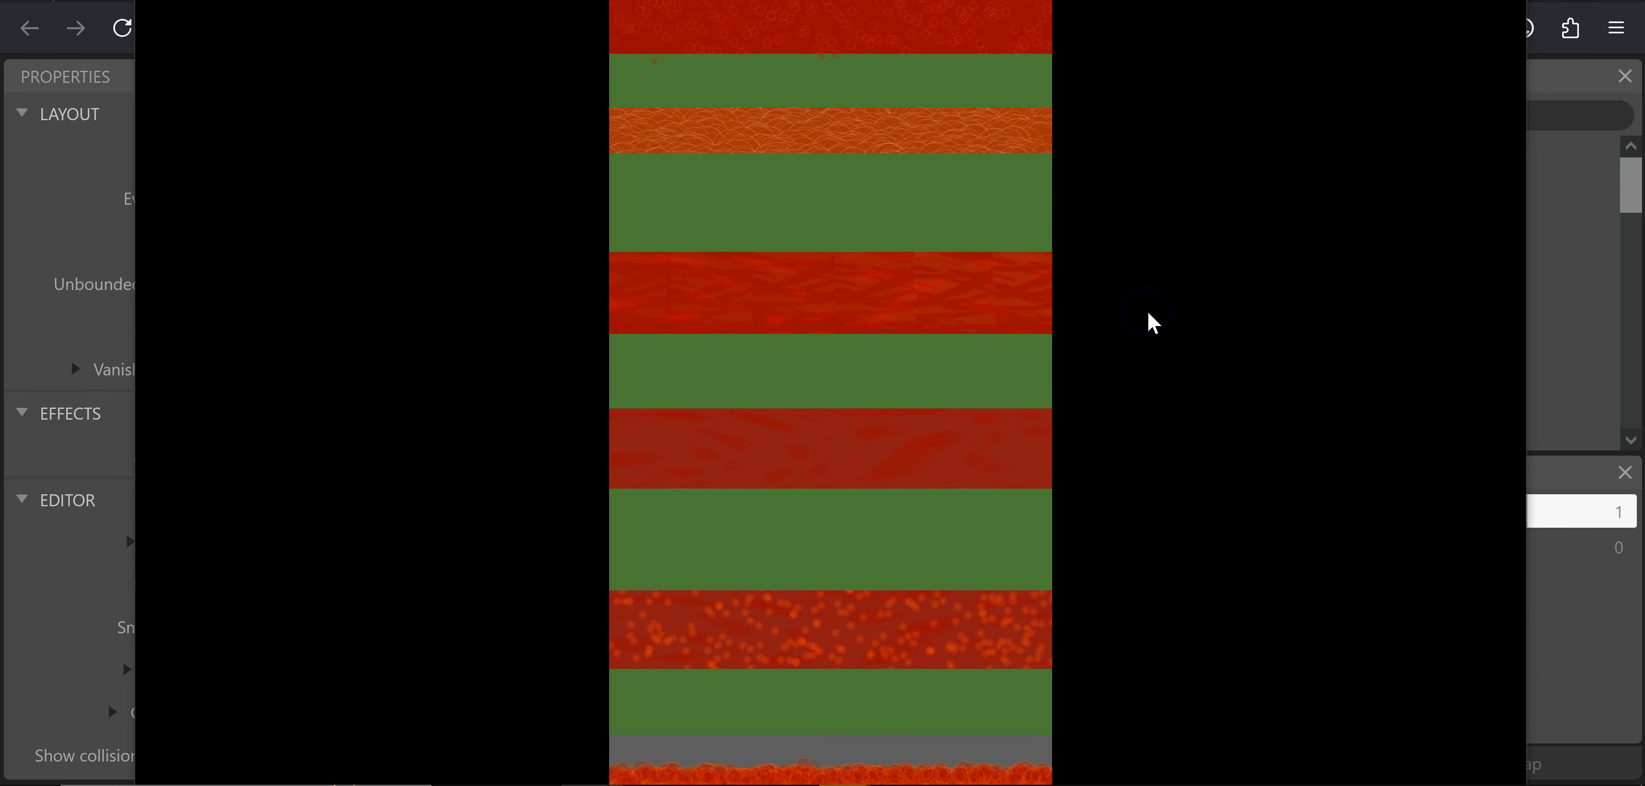
pyautogui.click(1130, 422)
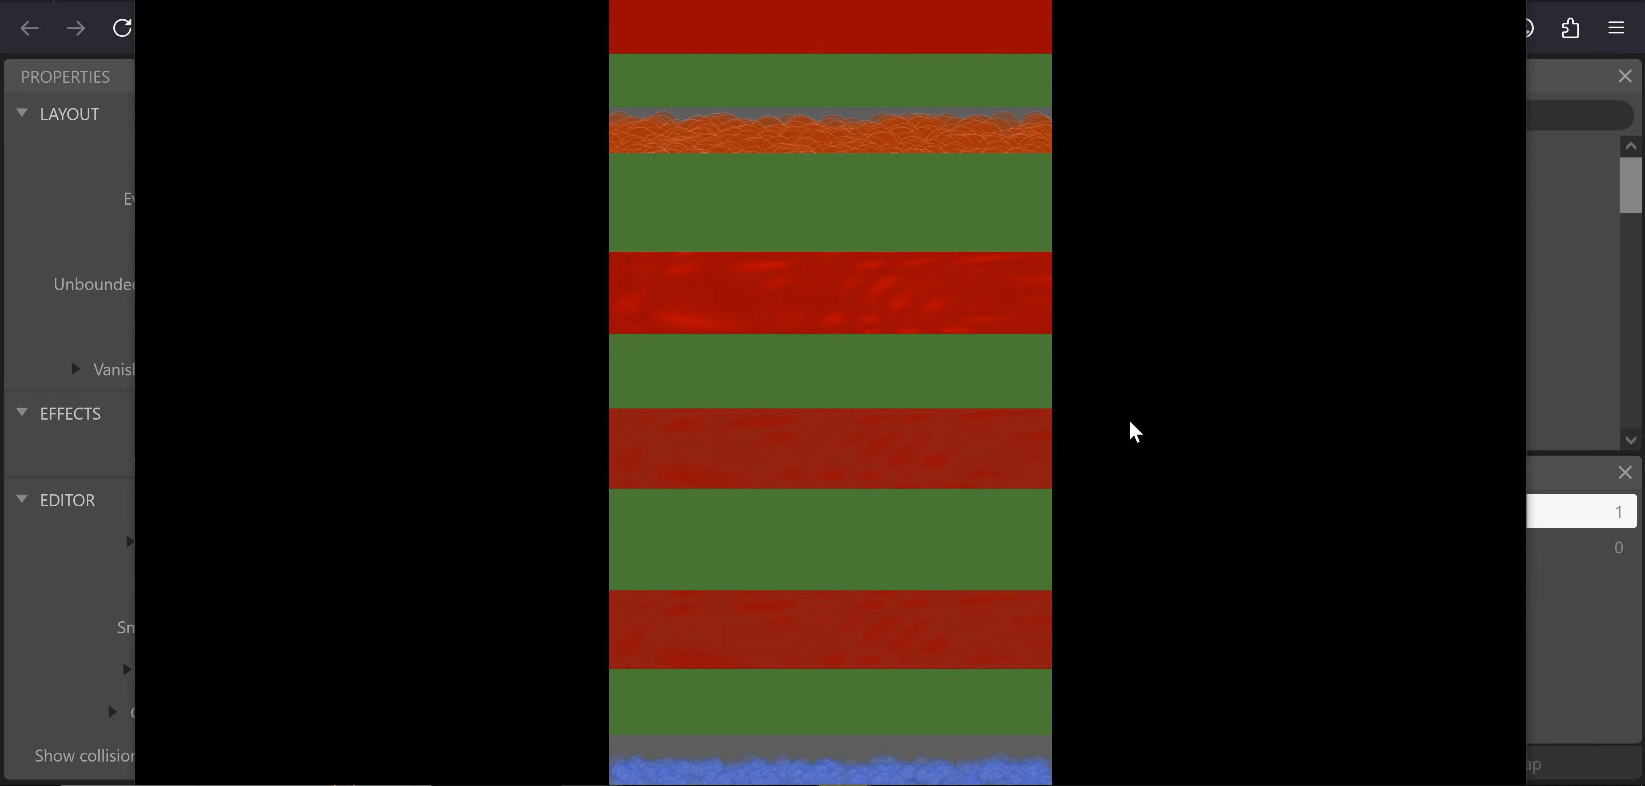
pyautogui.click(1128, 430)
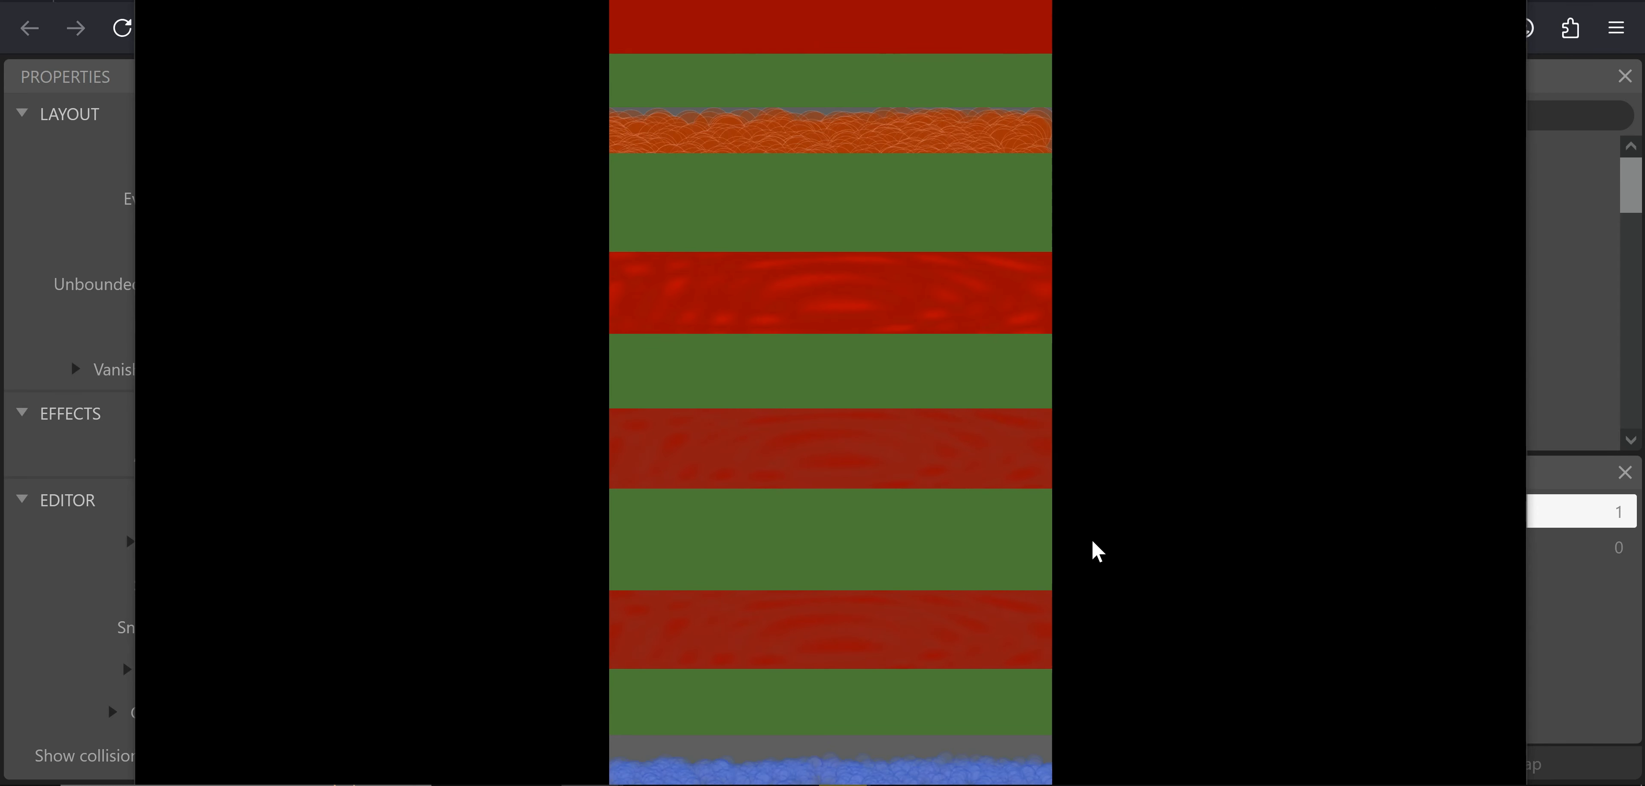